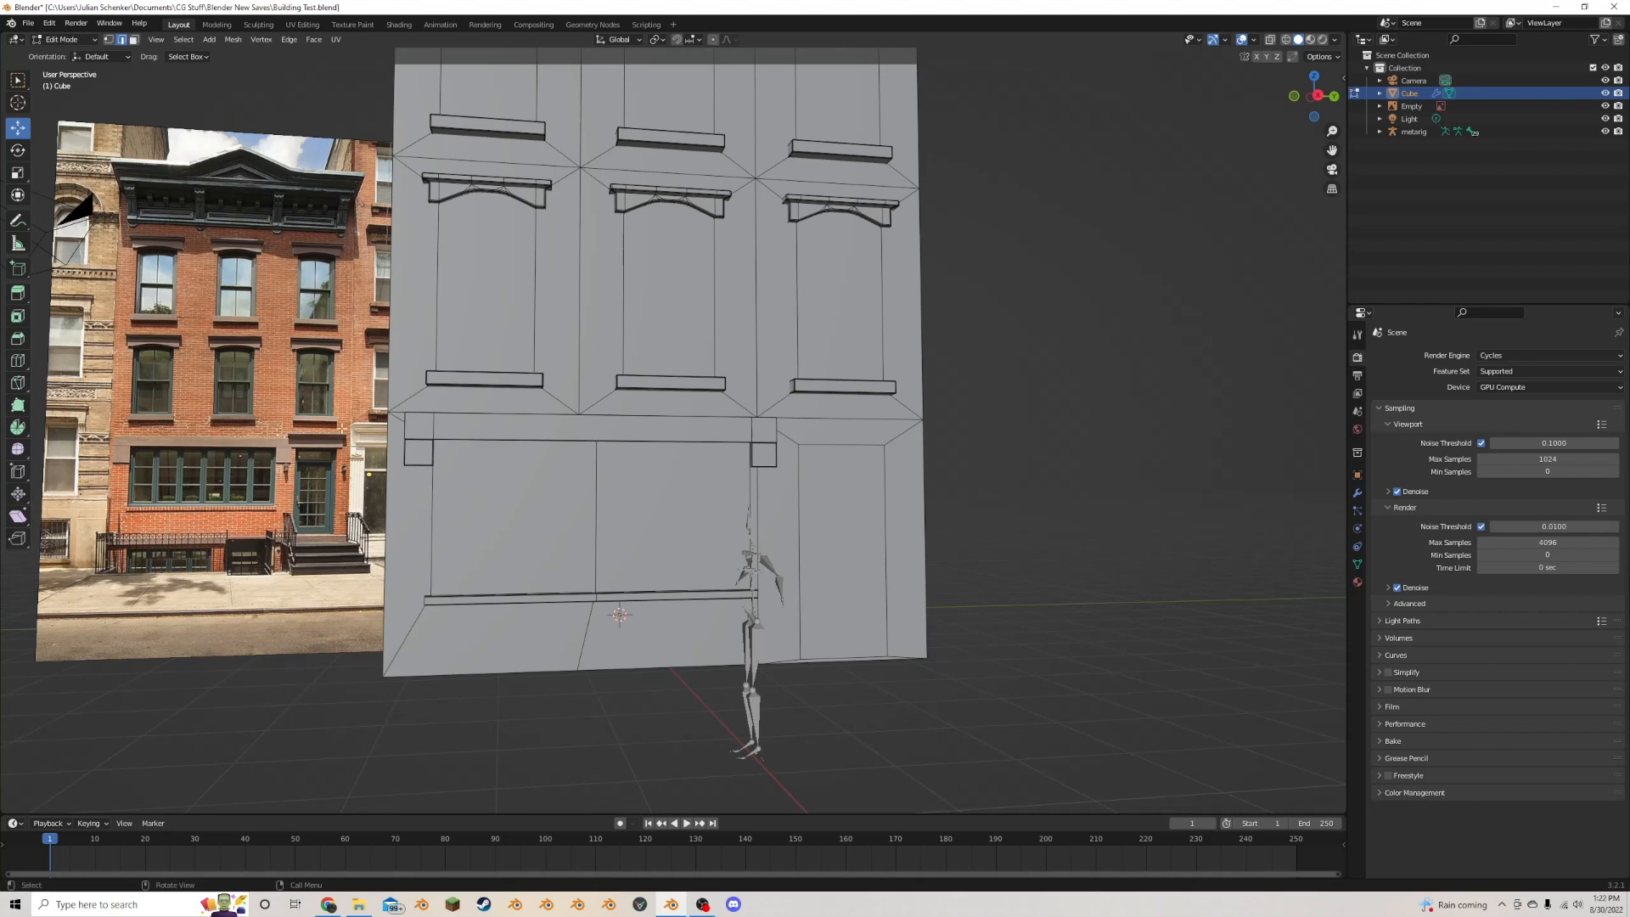
- Duplicate the doorway face in place and scale the copy along Z to about 0.14 as a lintel strip
middle_drag(825, 424, 747, 450)
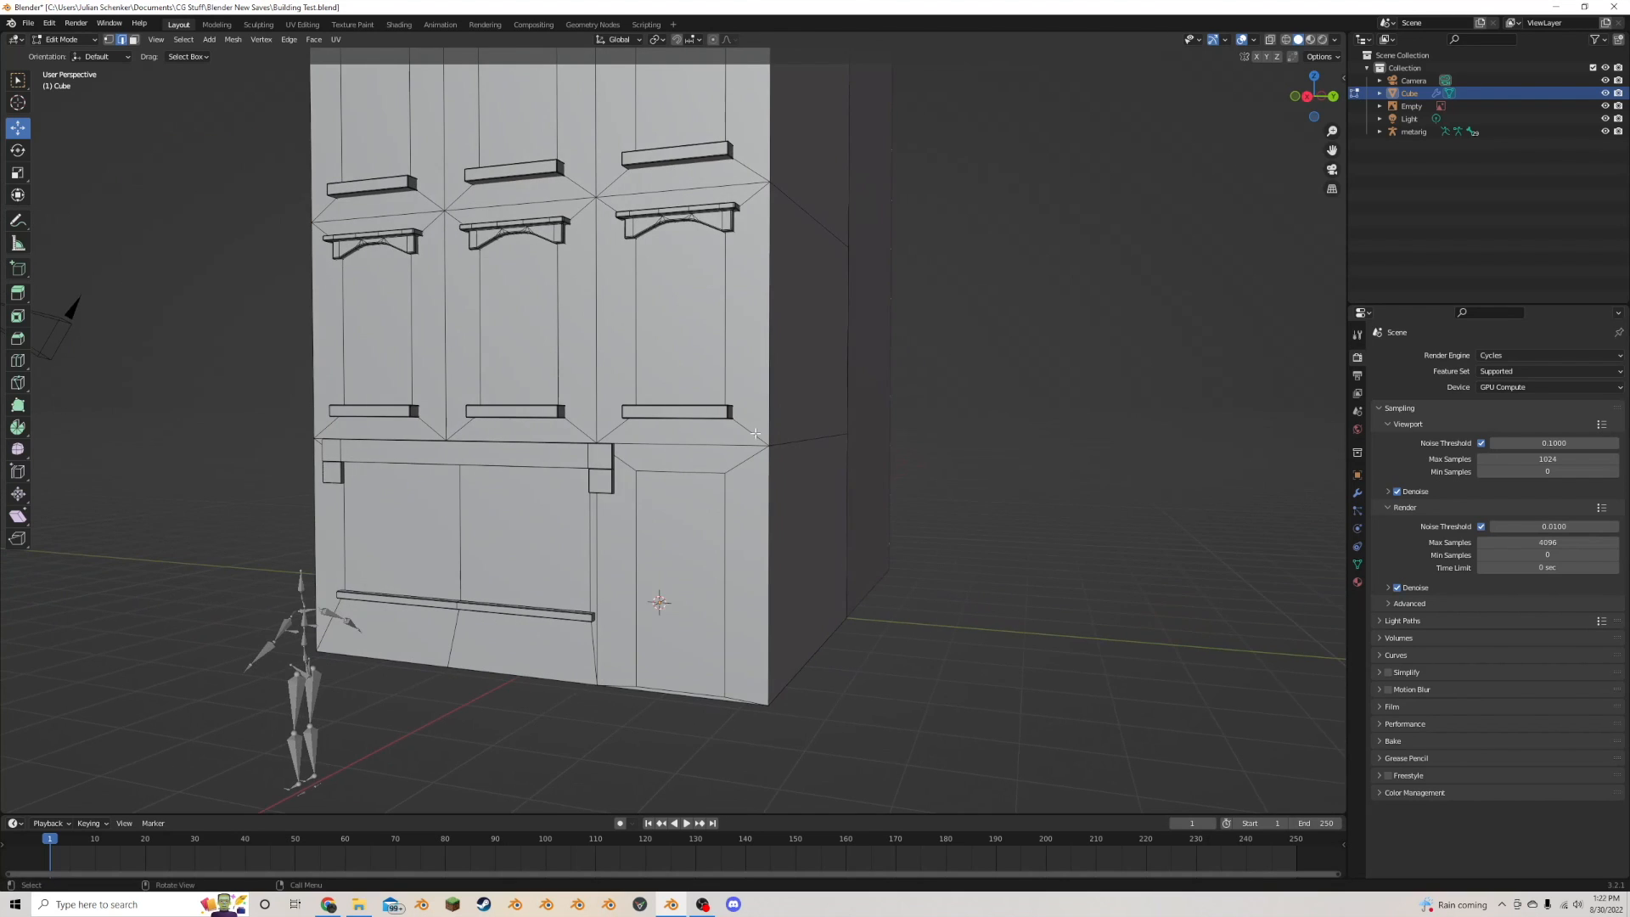
scroll(747, 450, up, 3)
click(692, 499)
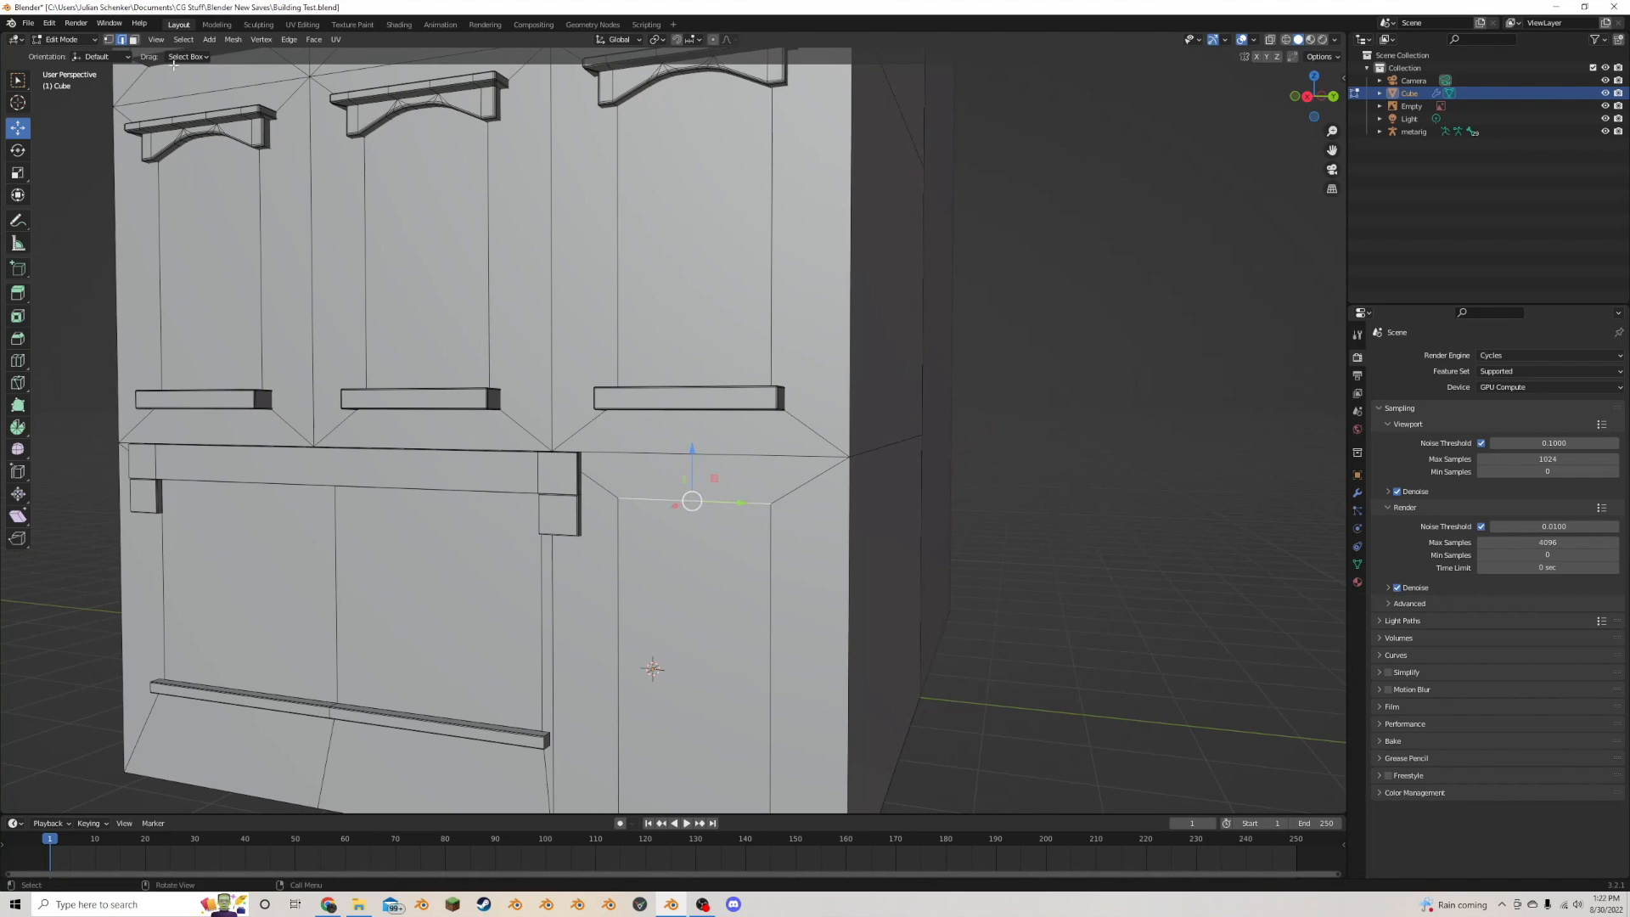
click(134, 39)
click(691, 585)
scroll(691, 586, down, 3)
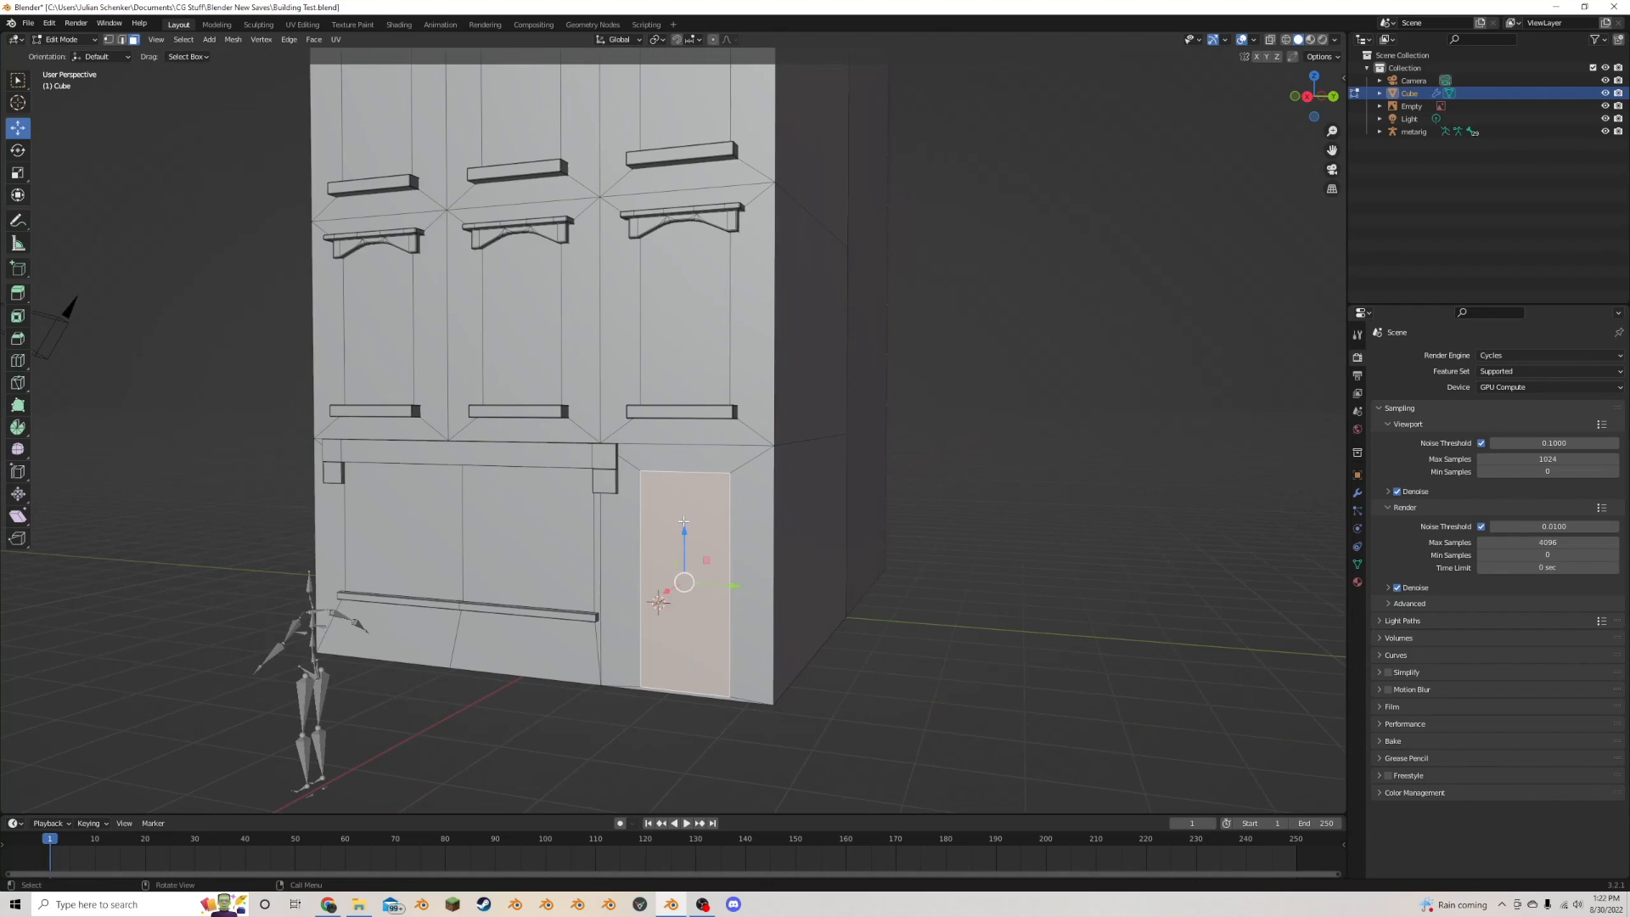
key(shift+d)
key(Escape)
key(s)
key(z)
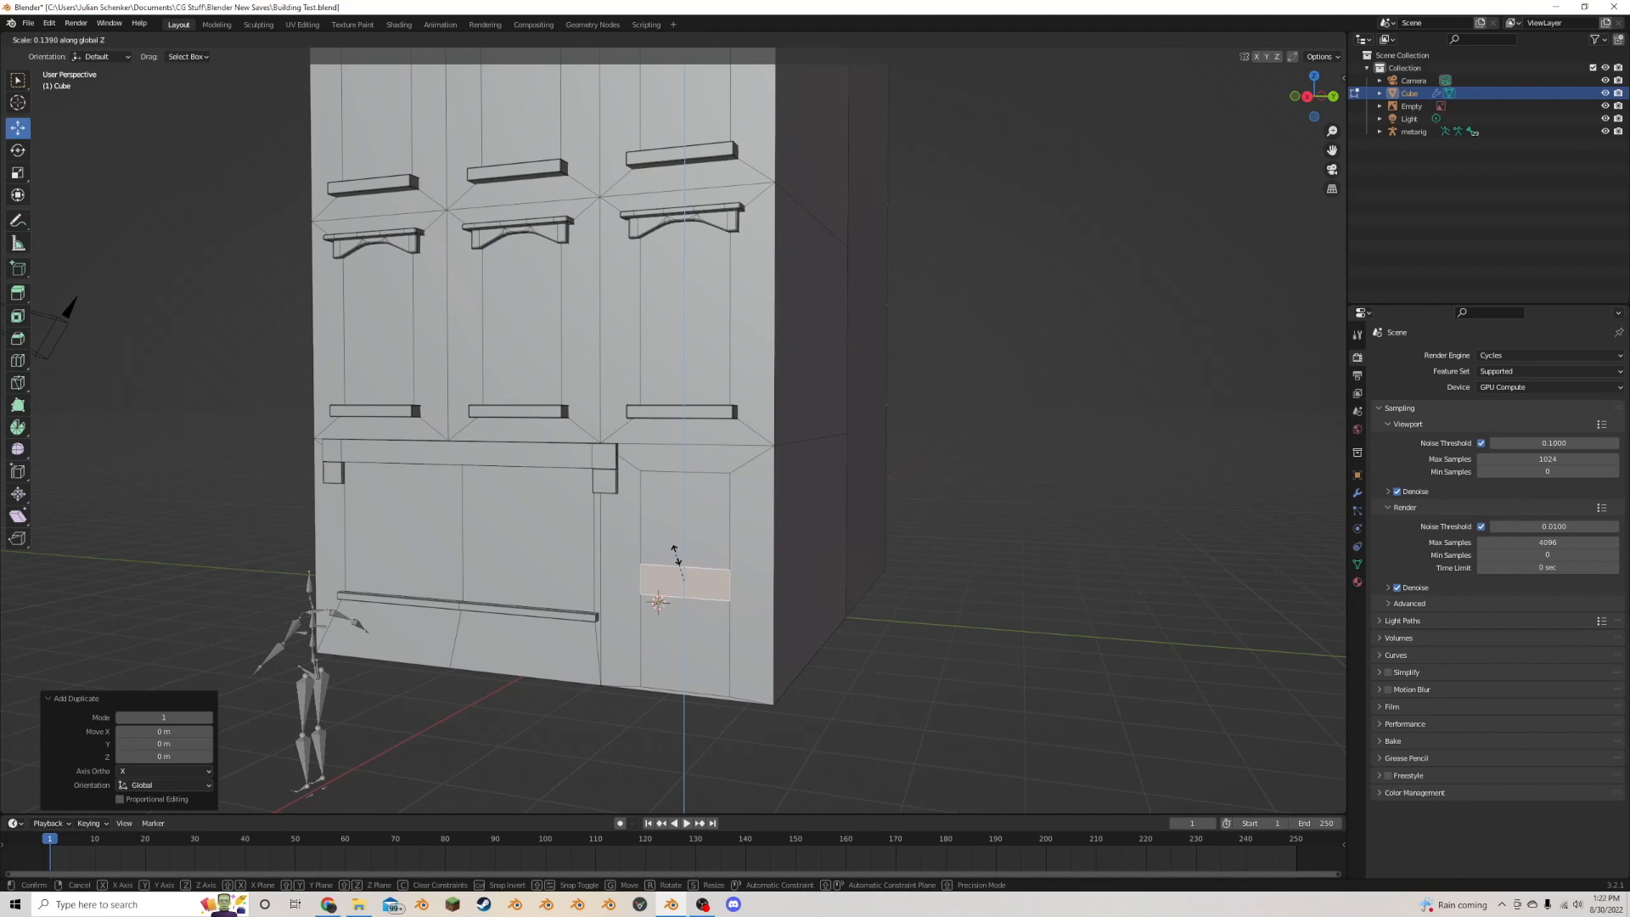
click(682, 564)
- Raise the strip about 1.35 m to the top of the doorway and widen it along Y by 1.11
drag(685, 542, 685, 421)
scroll(686, 422, up, 2)
key(s)
key(y)
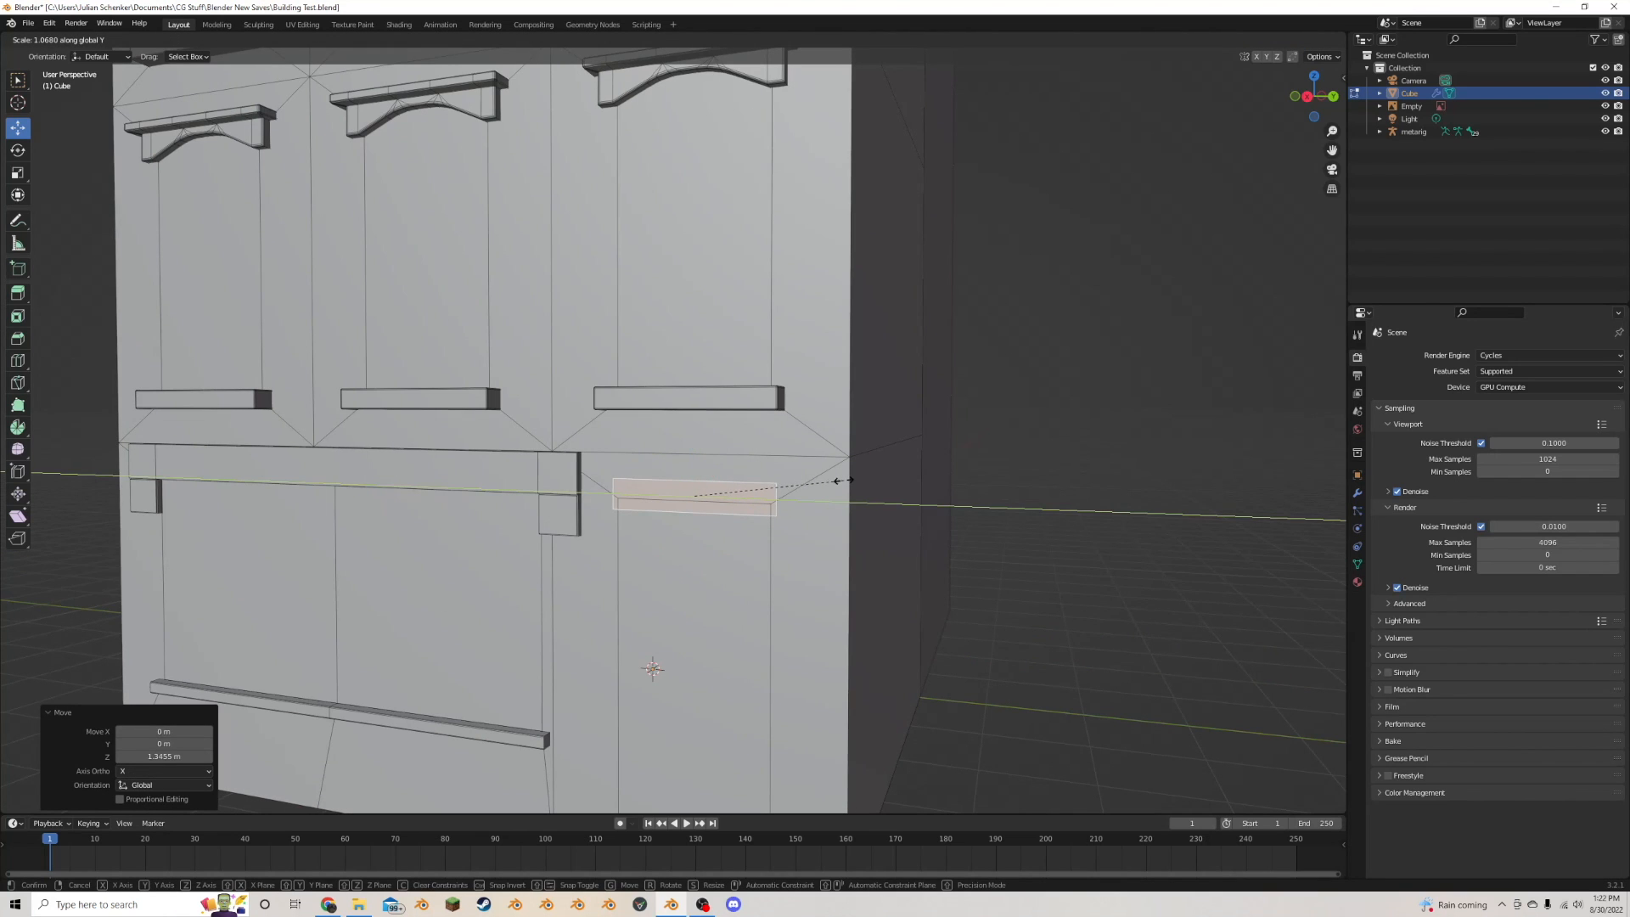
click(841, 480)
- Move the lintel strip about -0.26 m along X into the wall and extrude it along its normal by 0.433 m
middle_drag(841, 480, 505, 605)
key(g)
key(x)
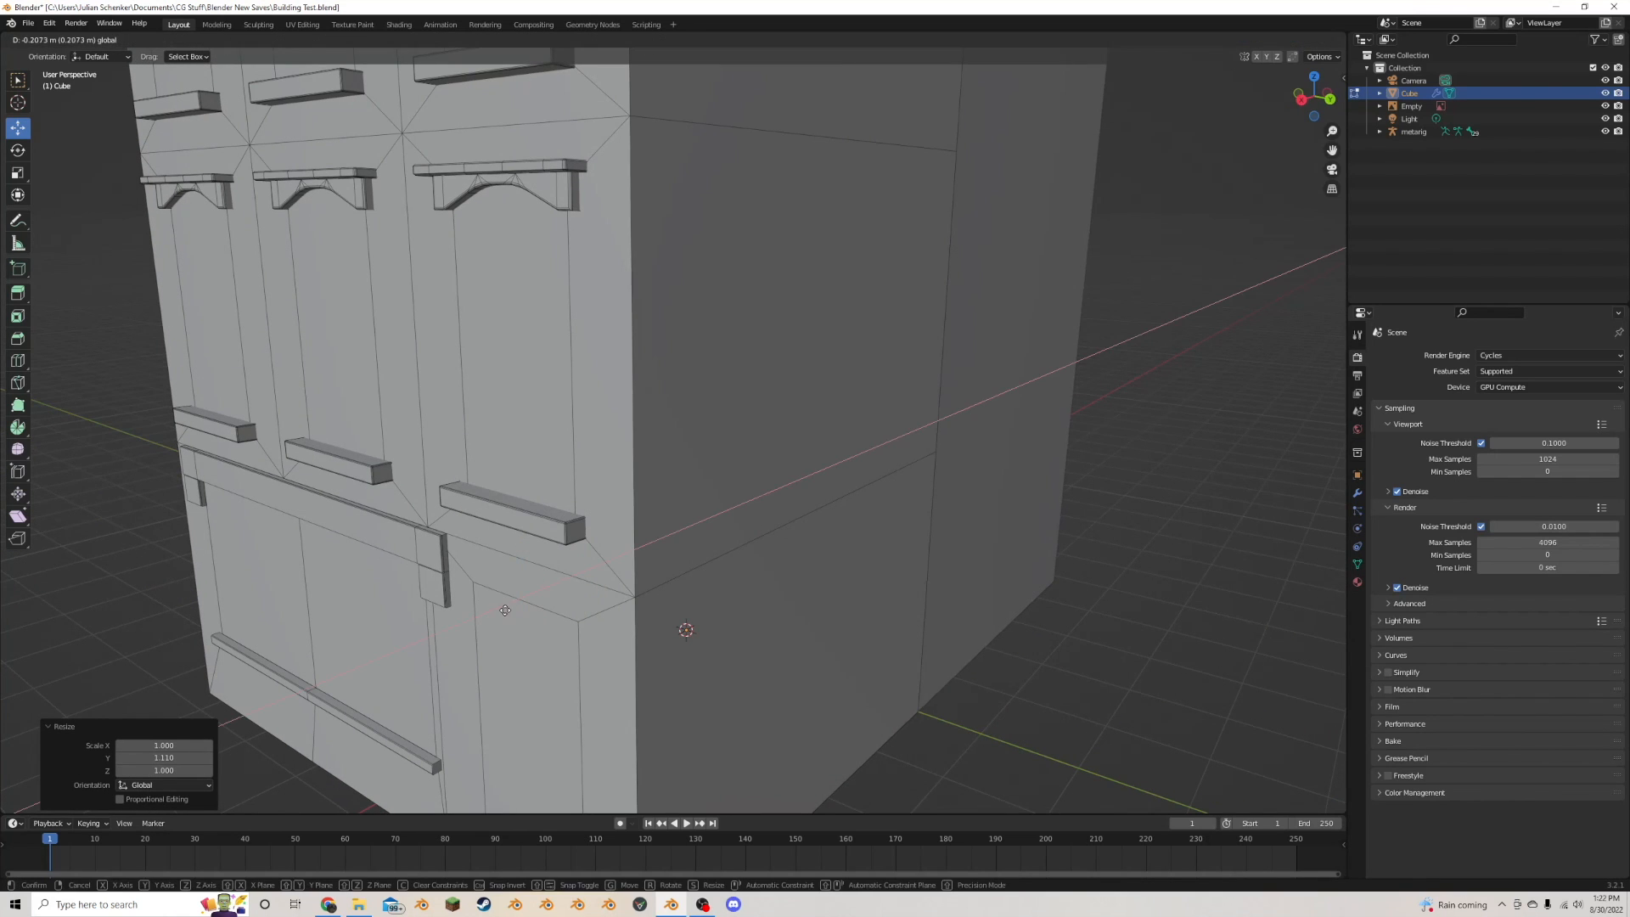
click(508, 609)
key(F3)
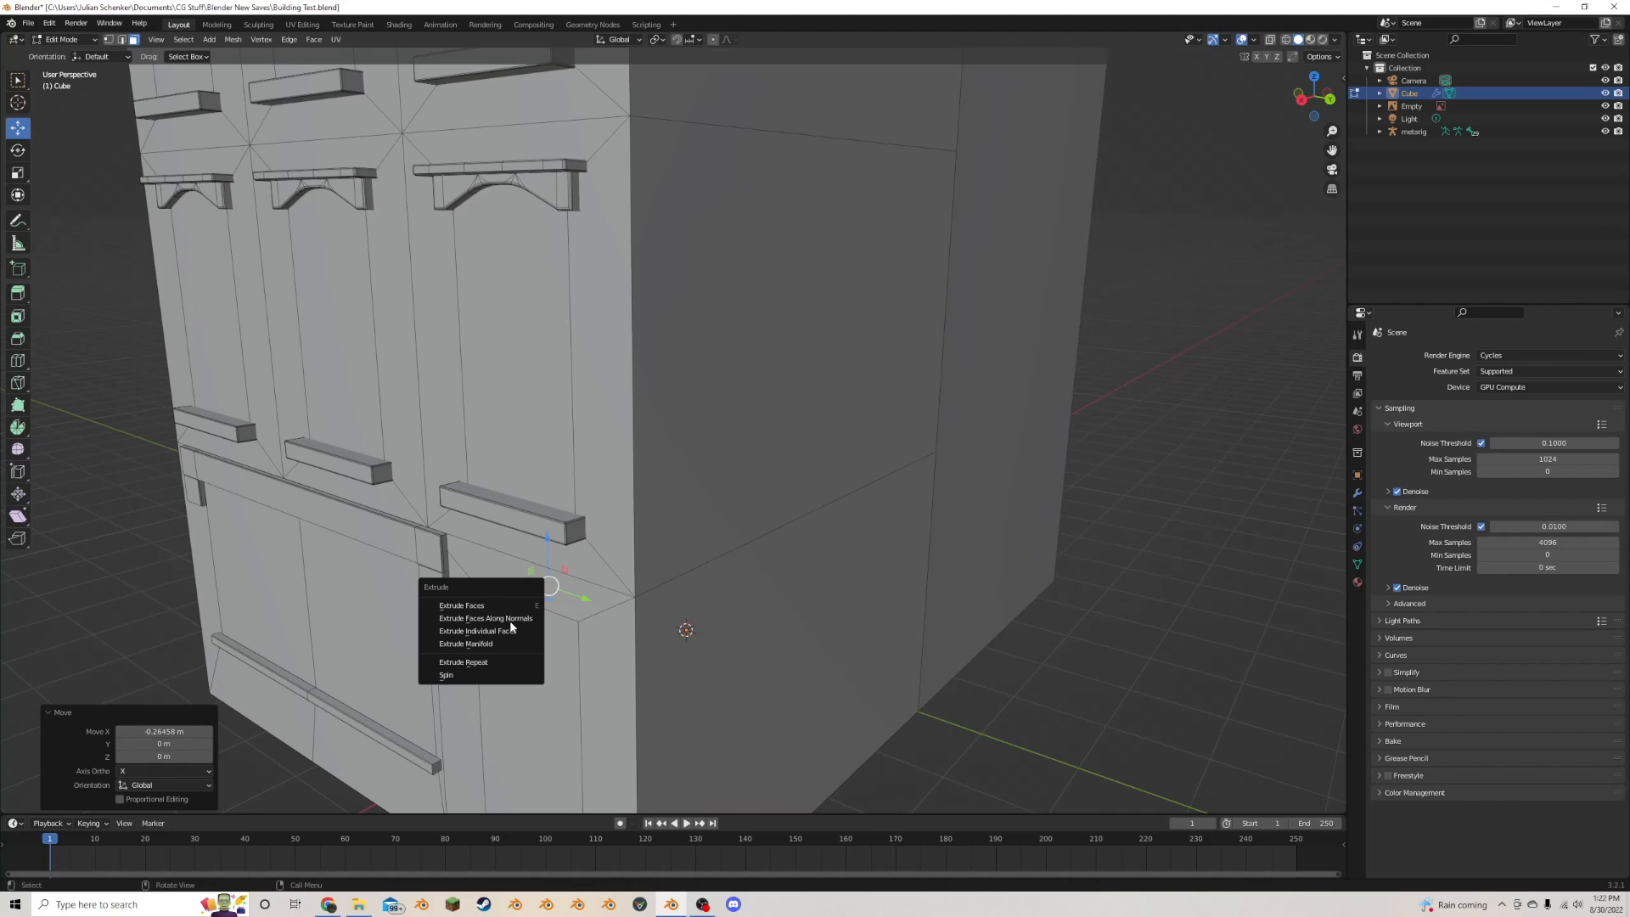
click(514, 620)
click(476, 605)
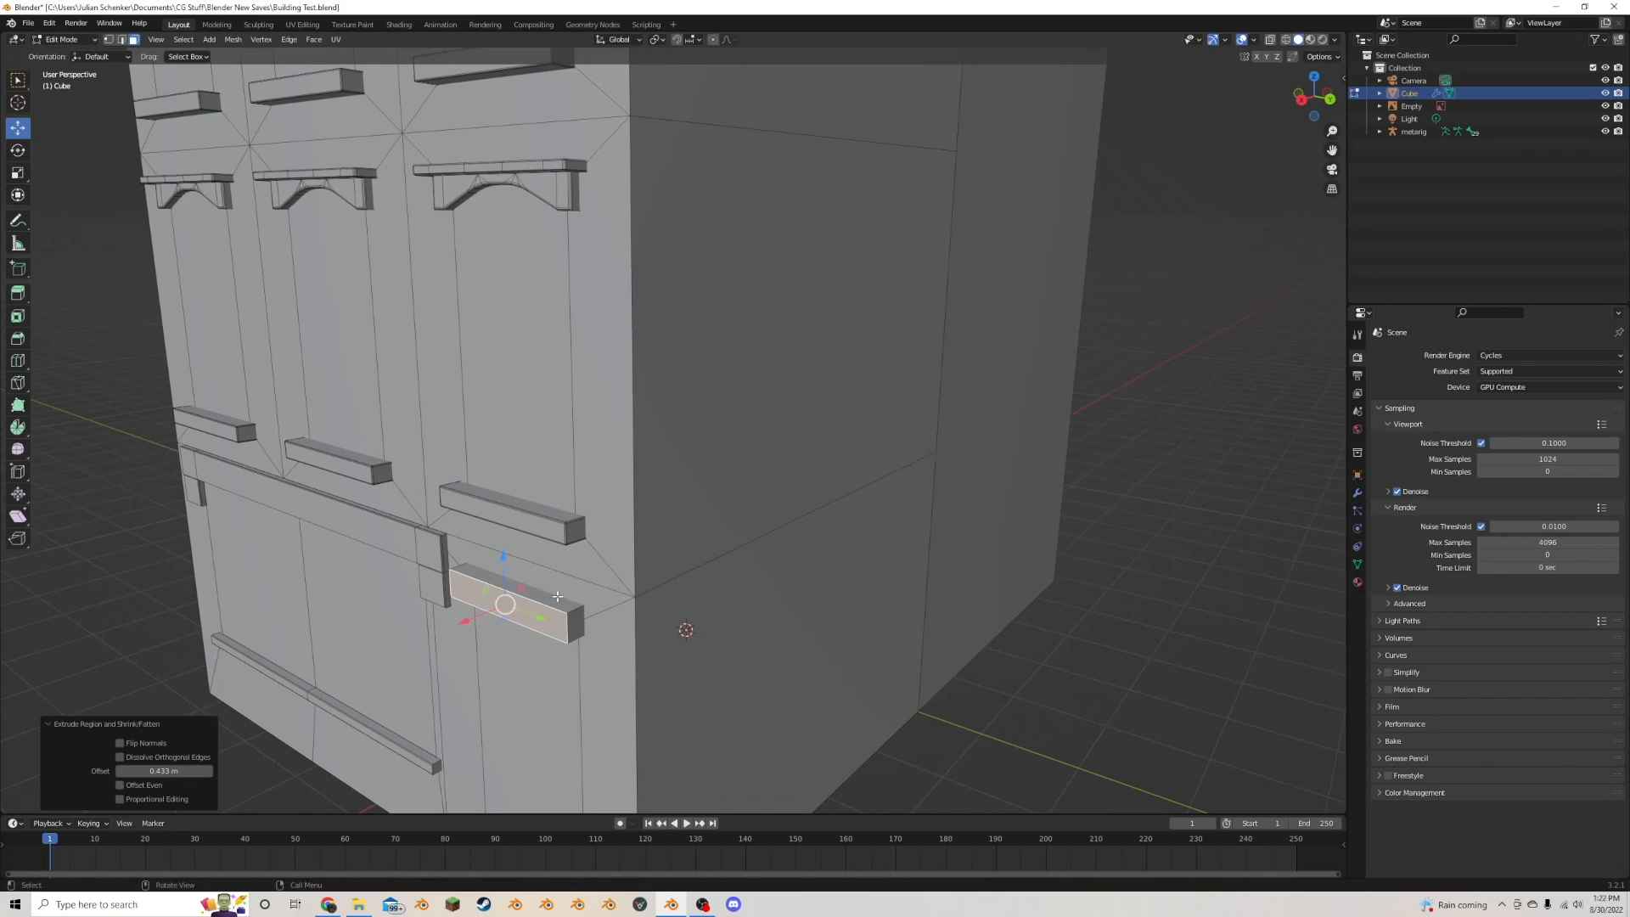
- Duplicate the whole lintel block and move the copy about 2.58 m down along Z to the doorway's base
scroll(661, 500, down, 2)
middle_drag(475, 605, 700, 387)
click(699, 401)
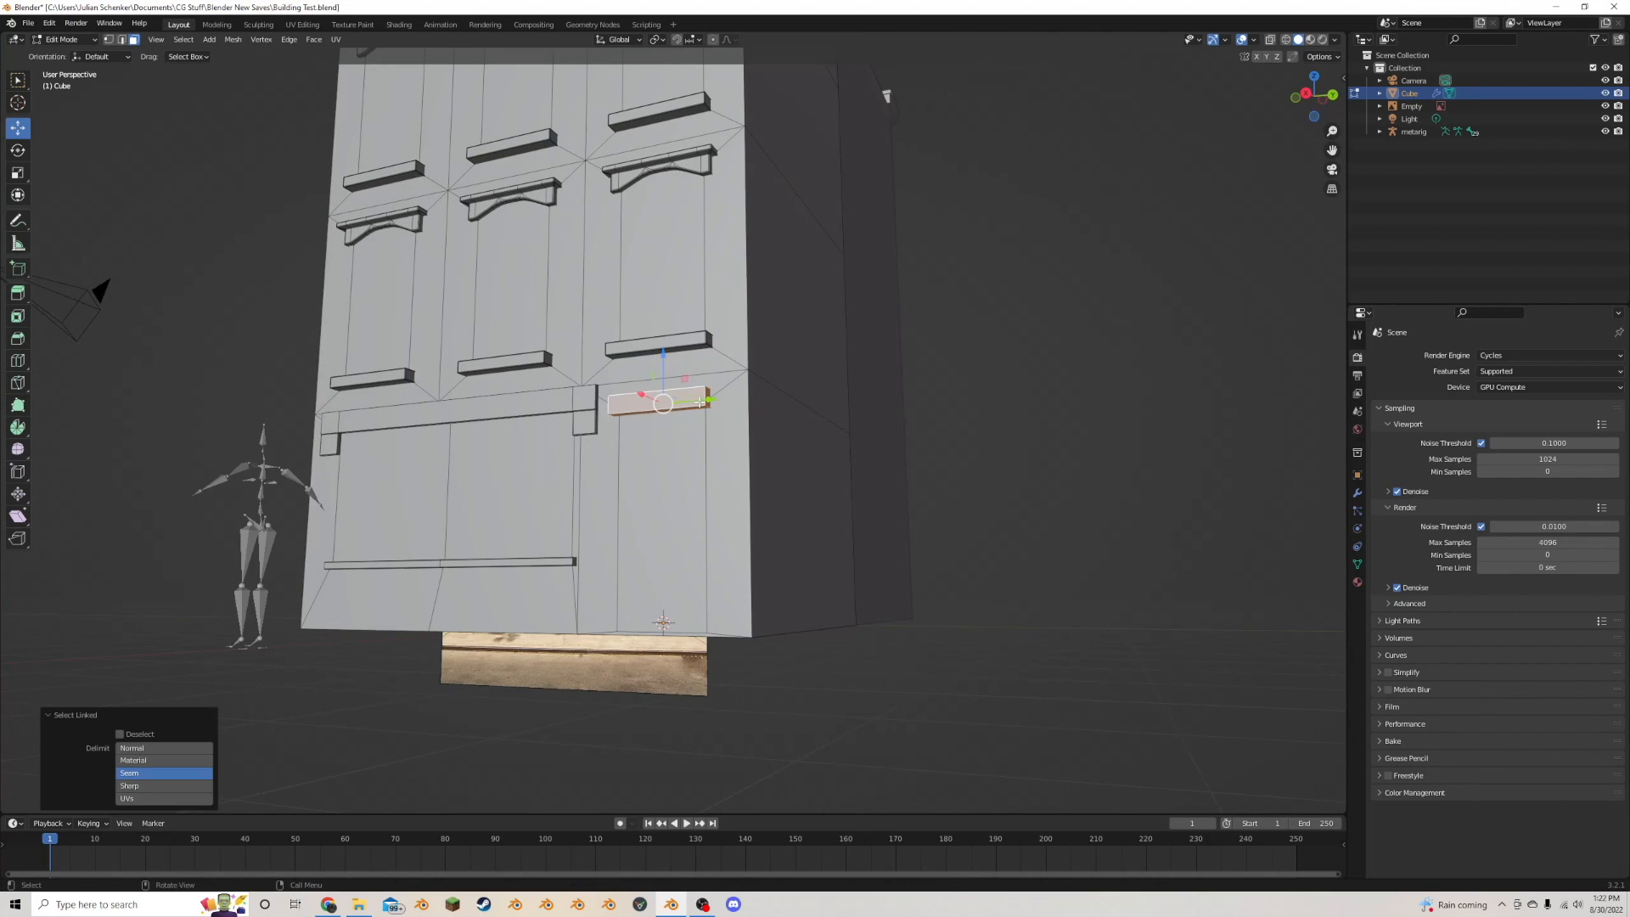
key(shift+d)
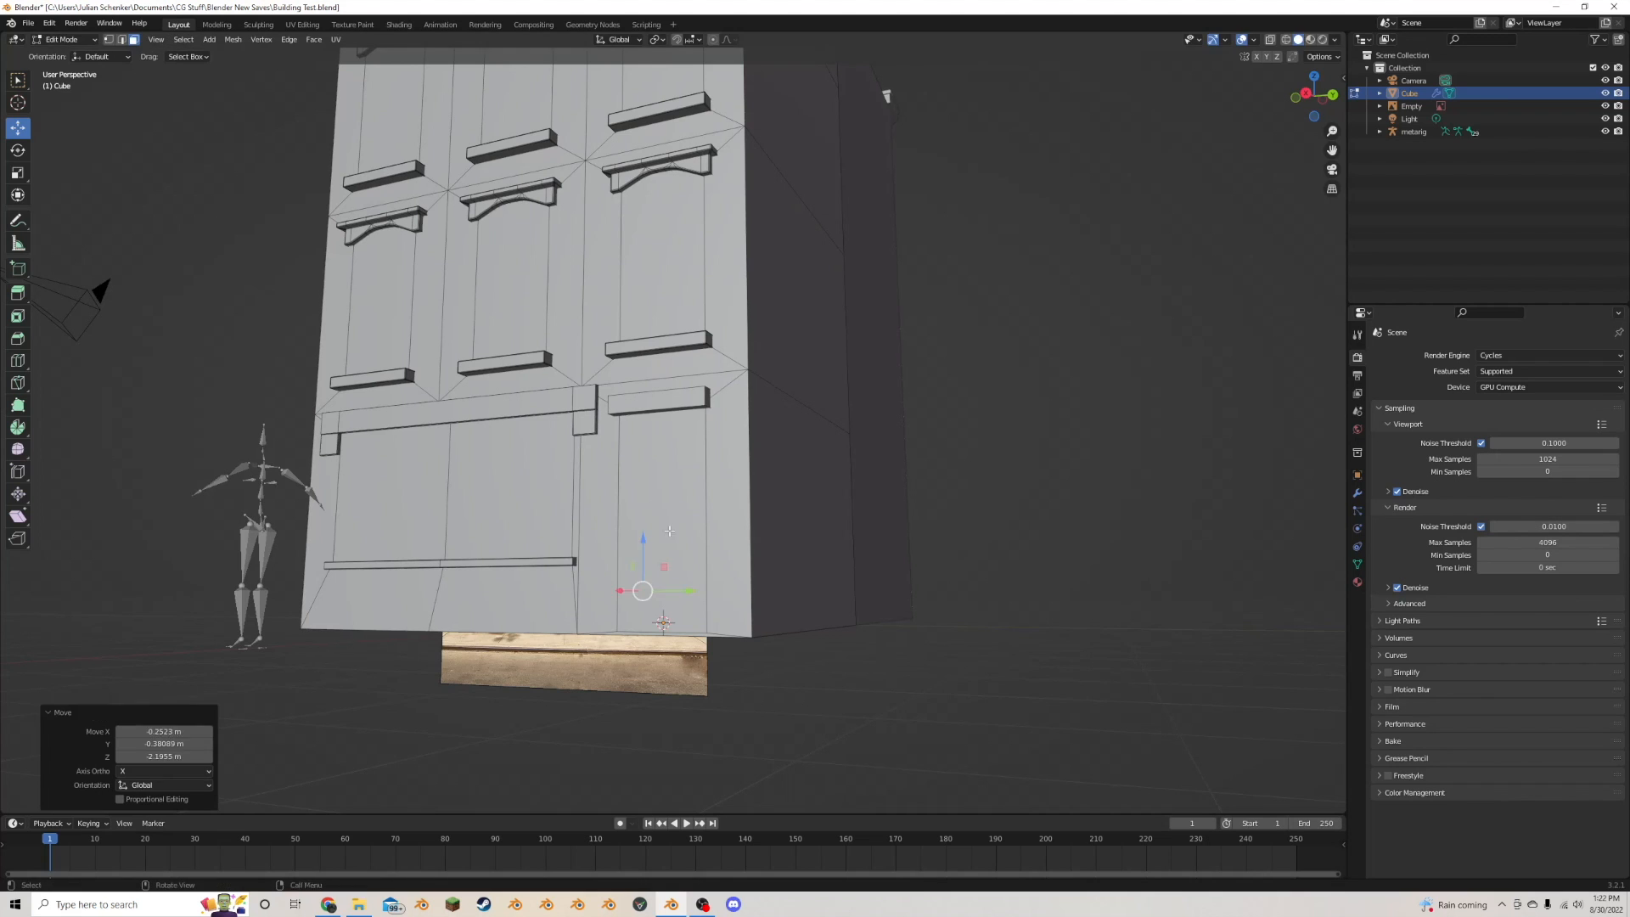
key(z)
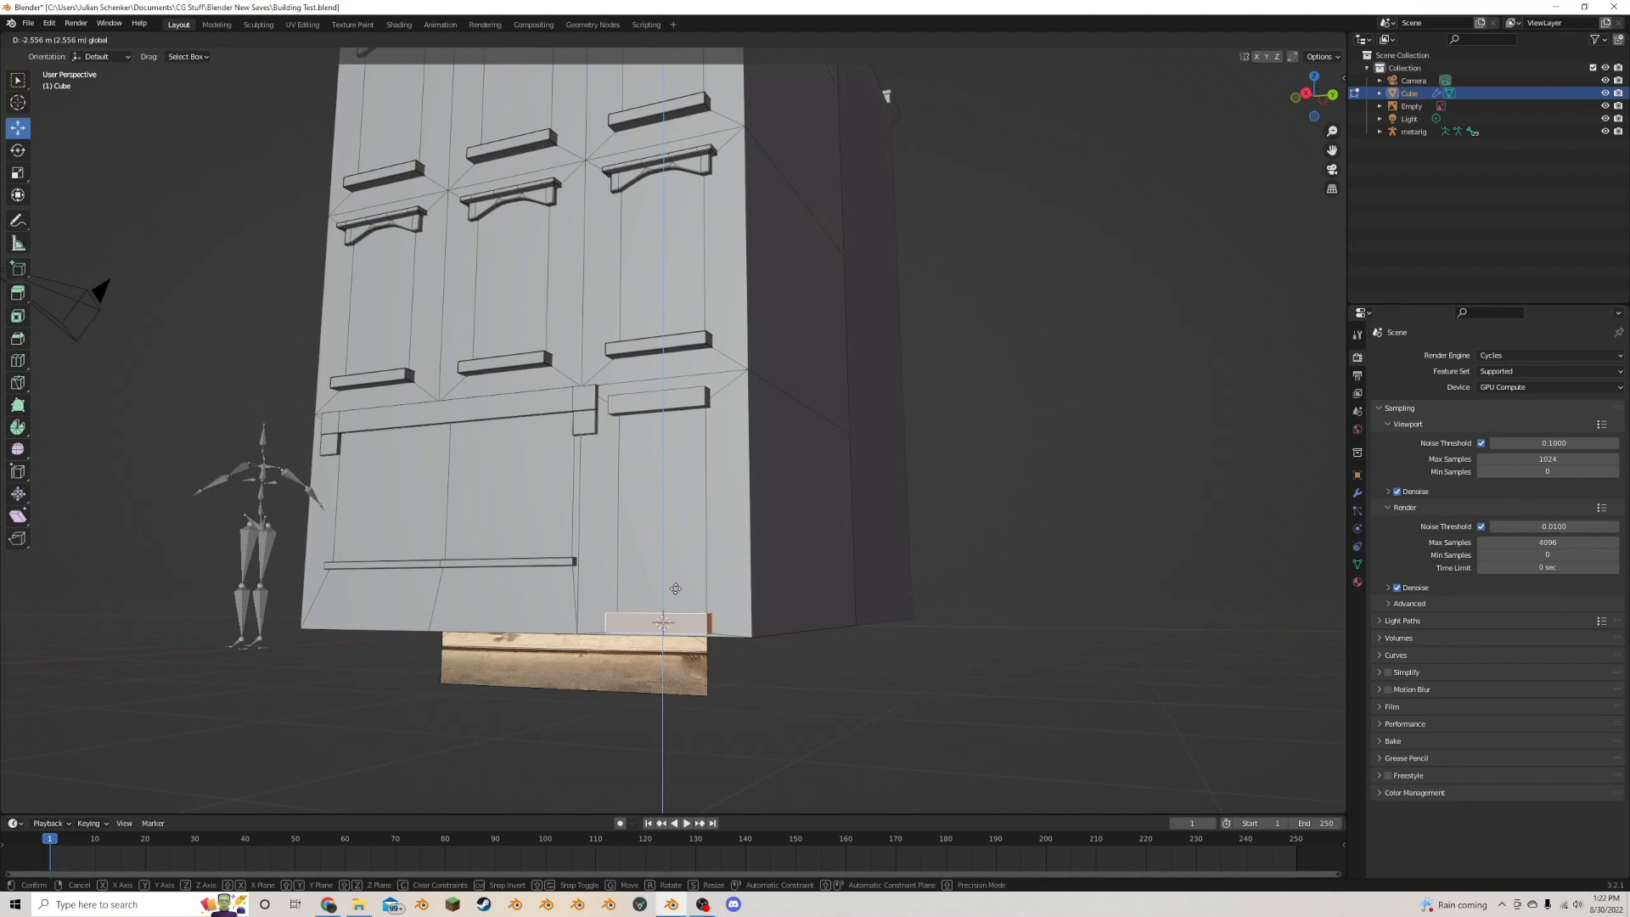
click(676, 589)
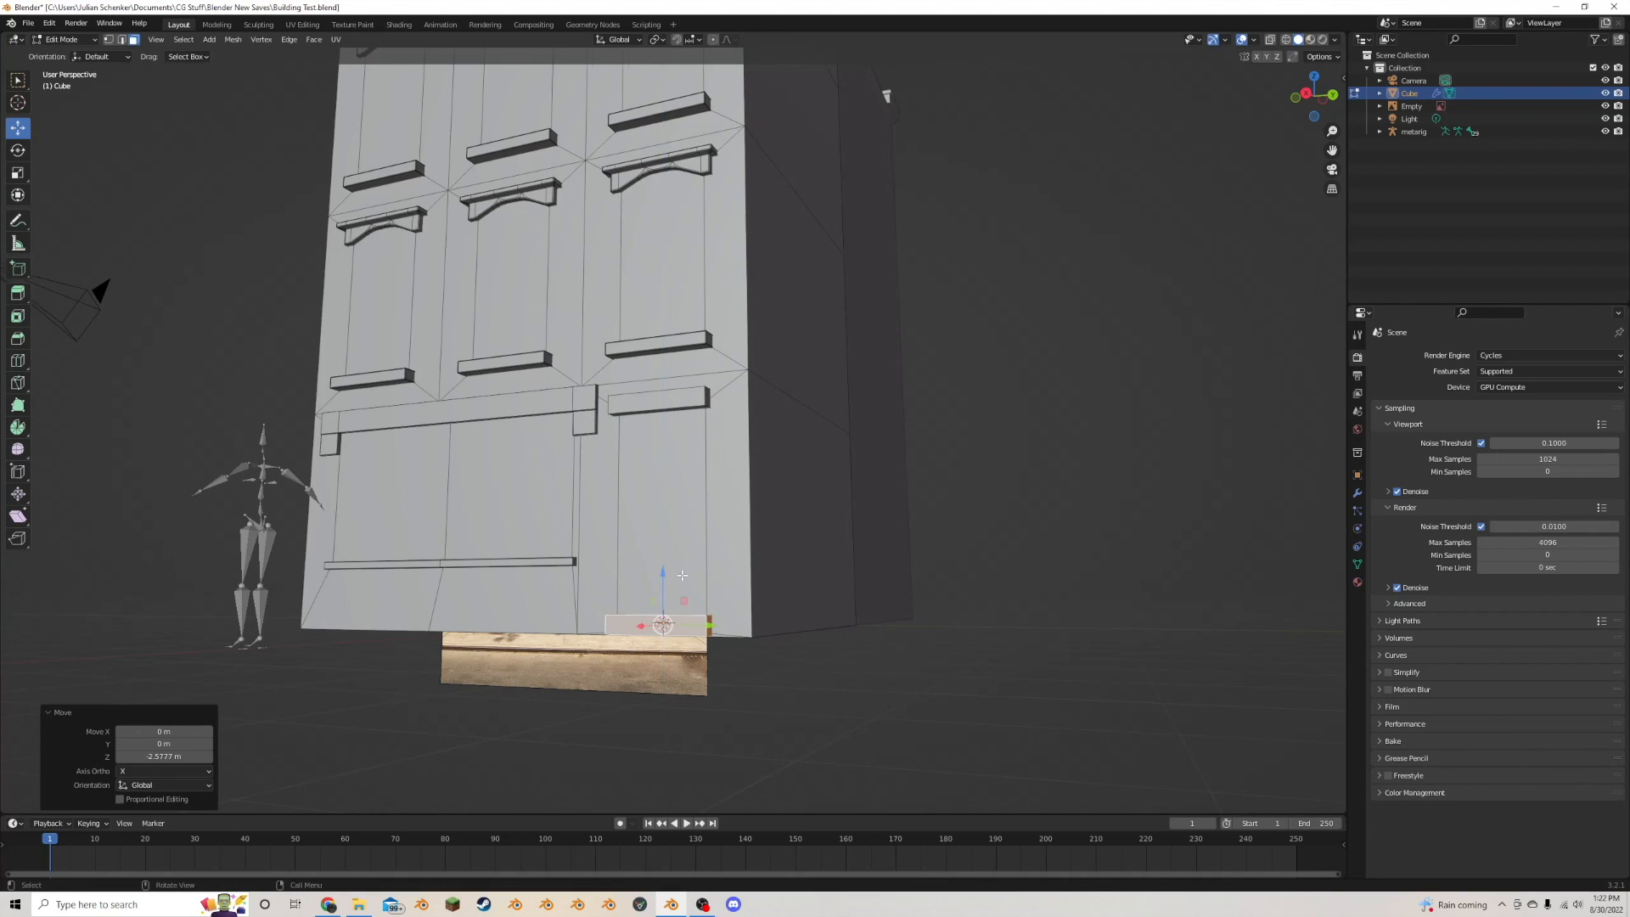
- Lower the copied block about 0.02 m along Z to align it with the building's bottom edge
middle_drag(675, 589, 863, 538)
key(g)
key(z)
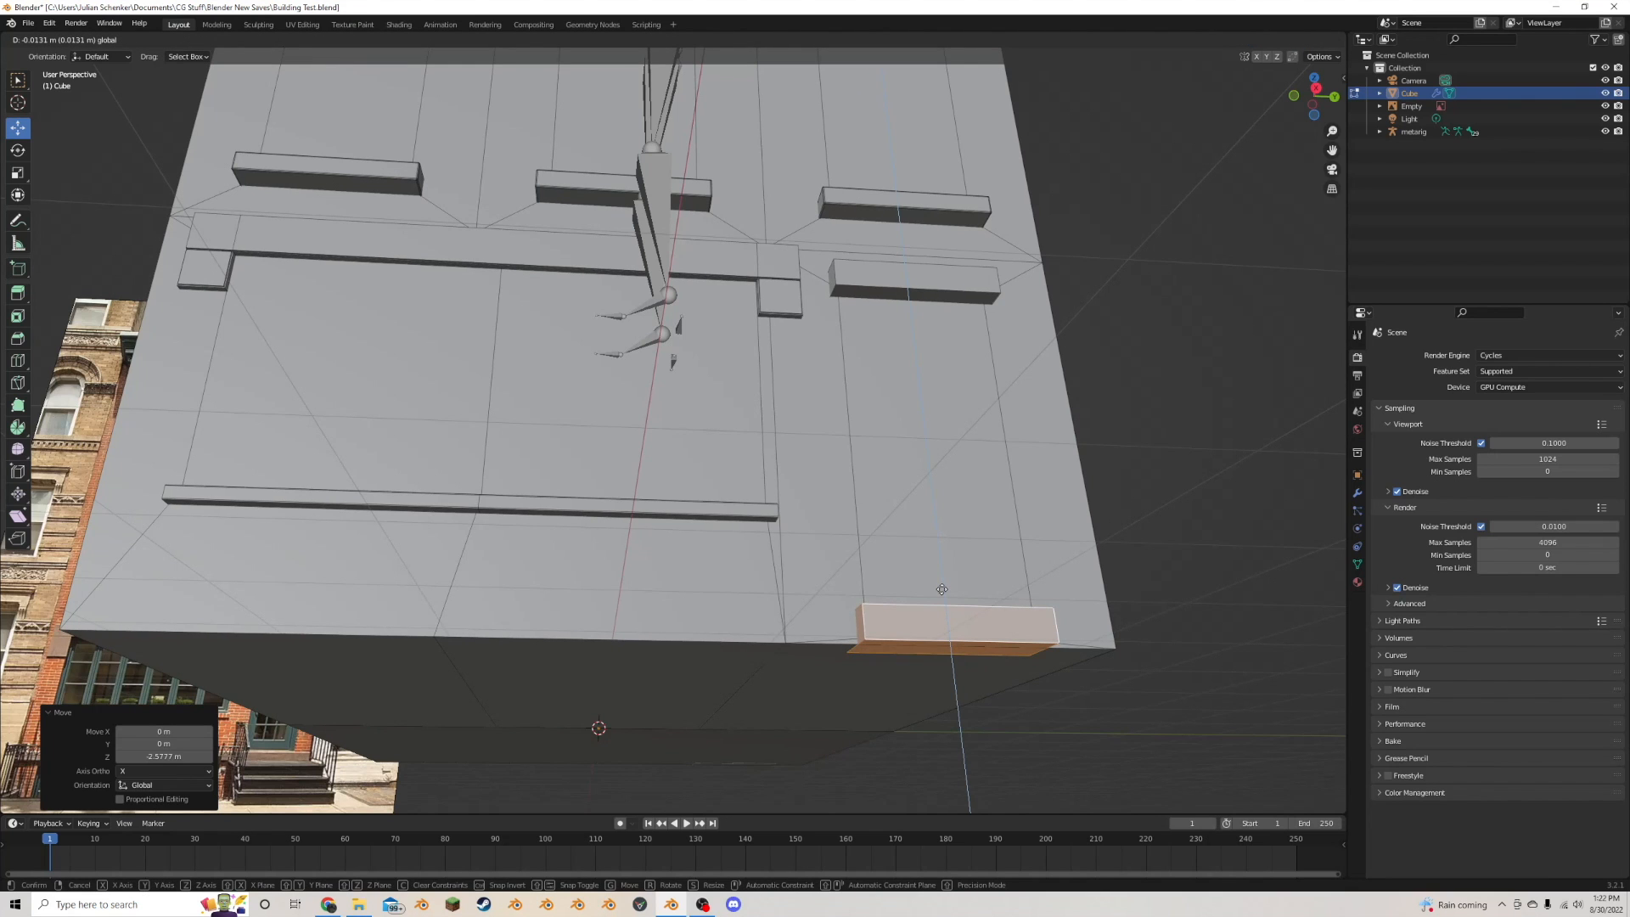
click(942, 593)
- Lower the doorstep block's top face about 0.10 m along Z to make the step thinner
middle_drag(942, 593, 659, 545)
scroll(624, 680, up, 5)
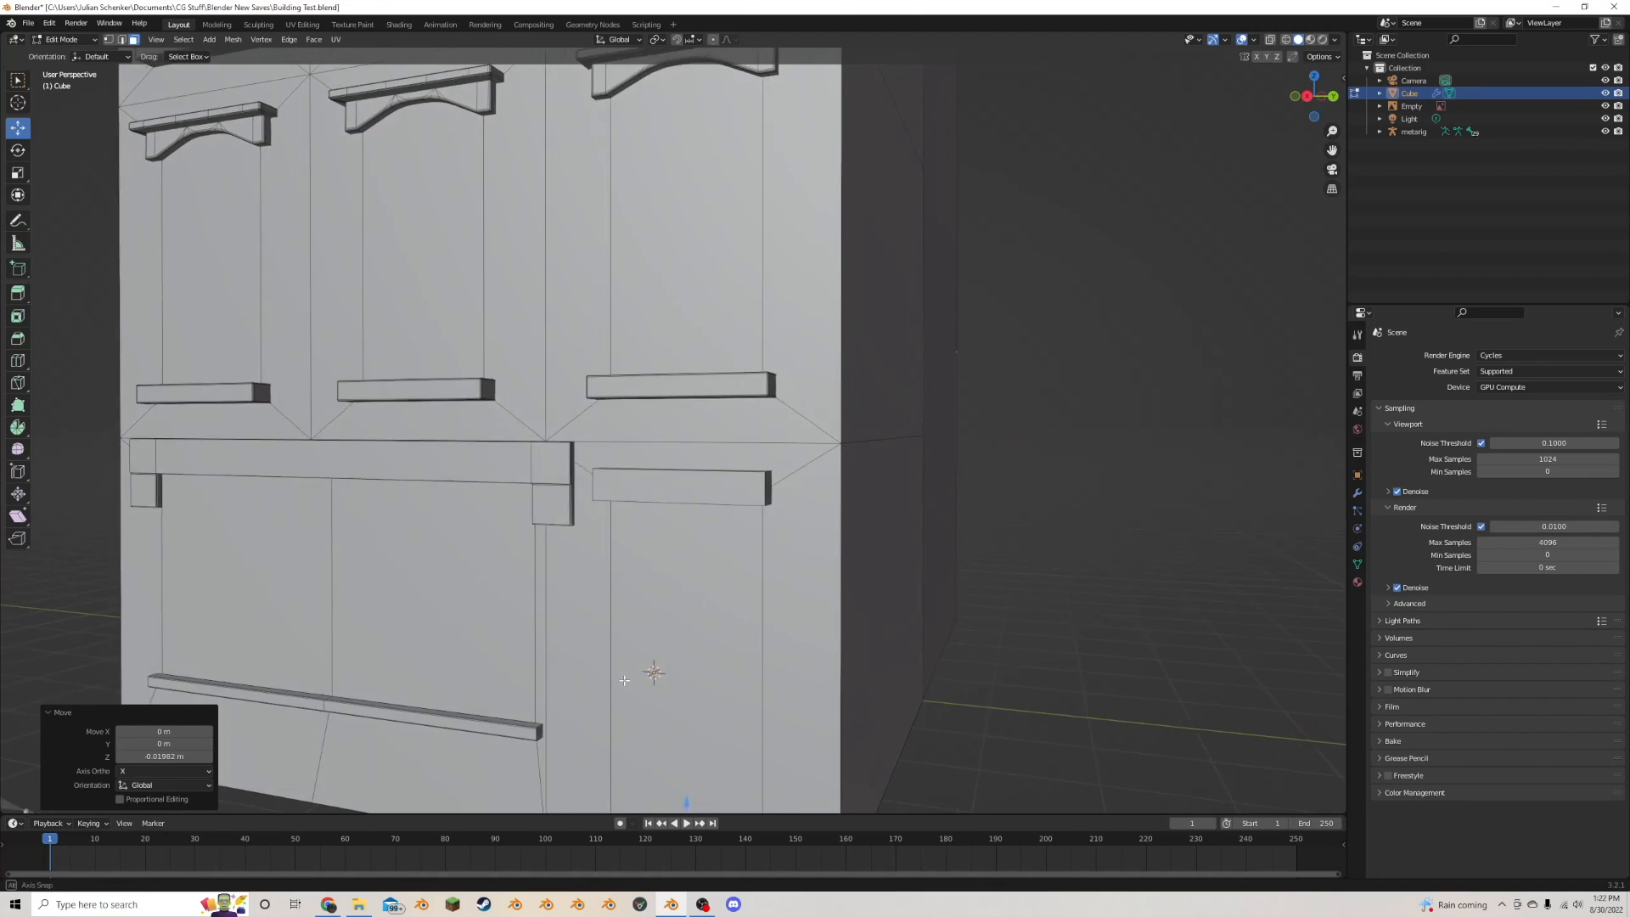
scroll(624, 680, down, 4)
click(669, 682)
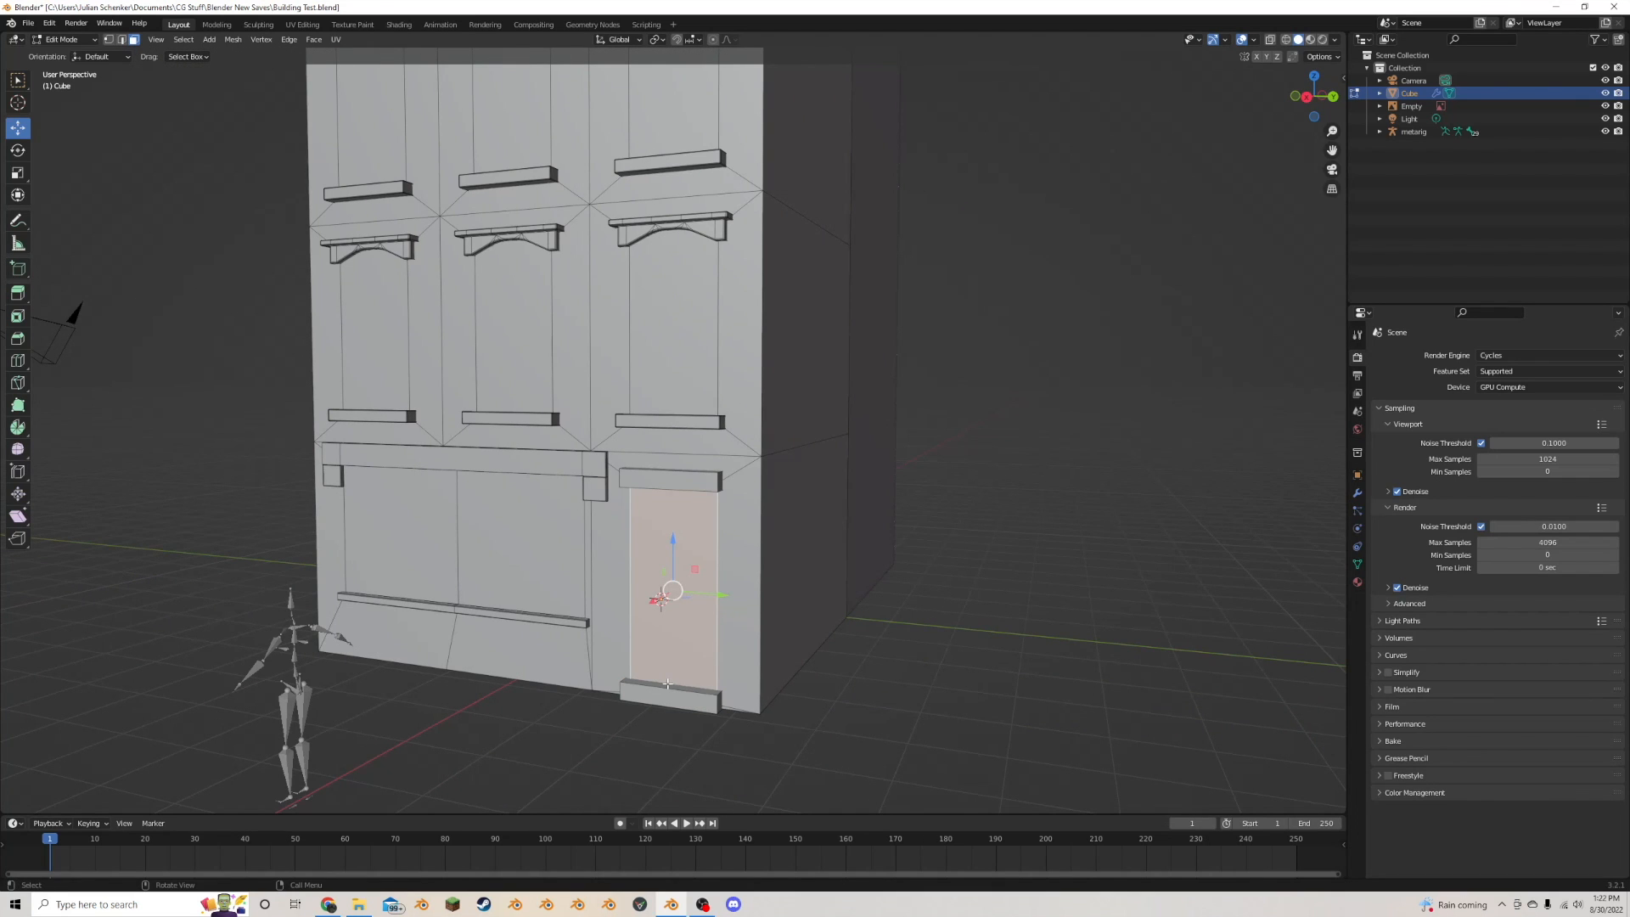
click(666, 689)
key(g)
key(z)
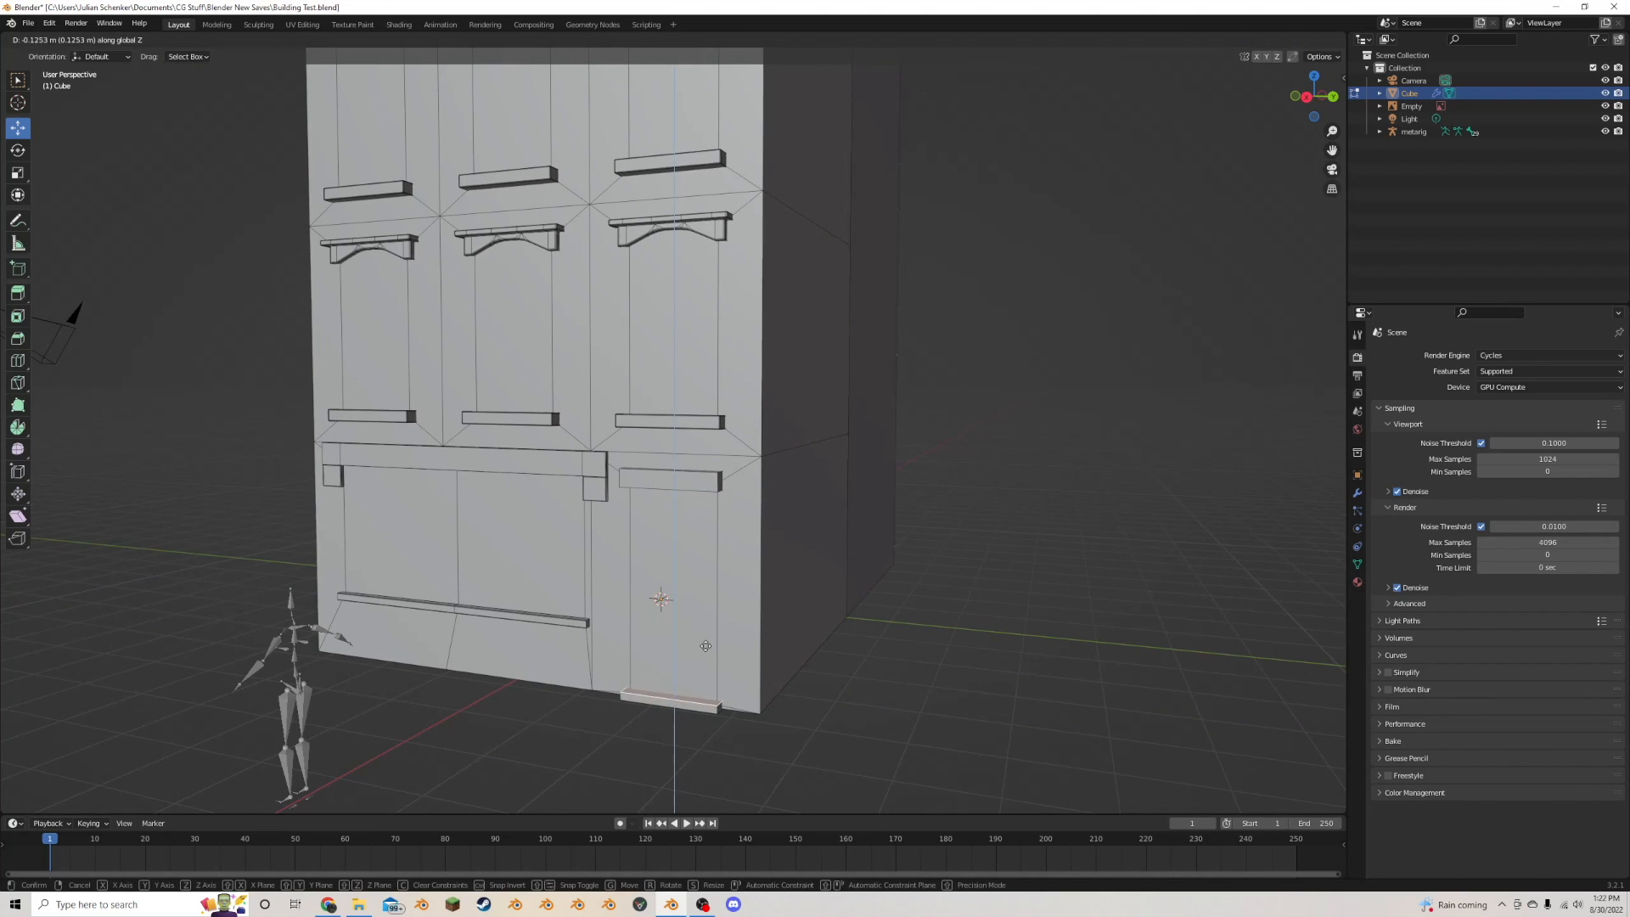
click(709, 649)
- Select the entire doorstep block and widen it along Y by about 1.2
middle_drag(709, 649, 537, 576)
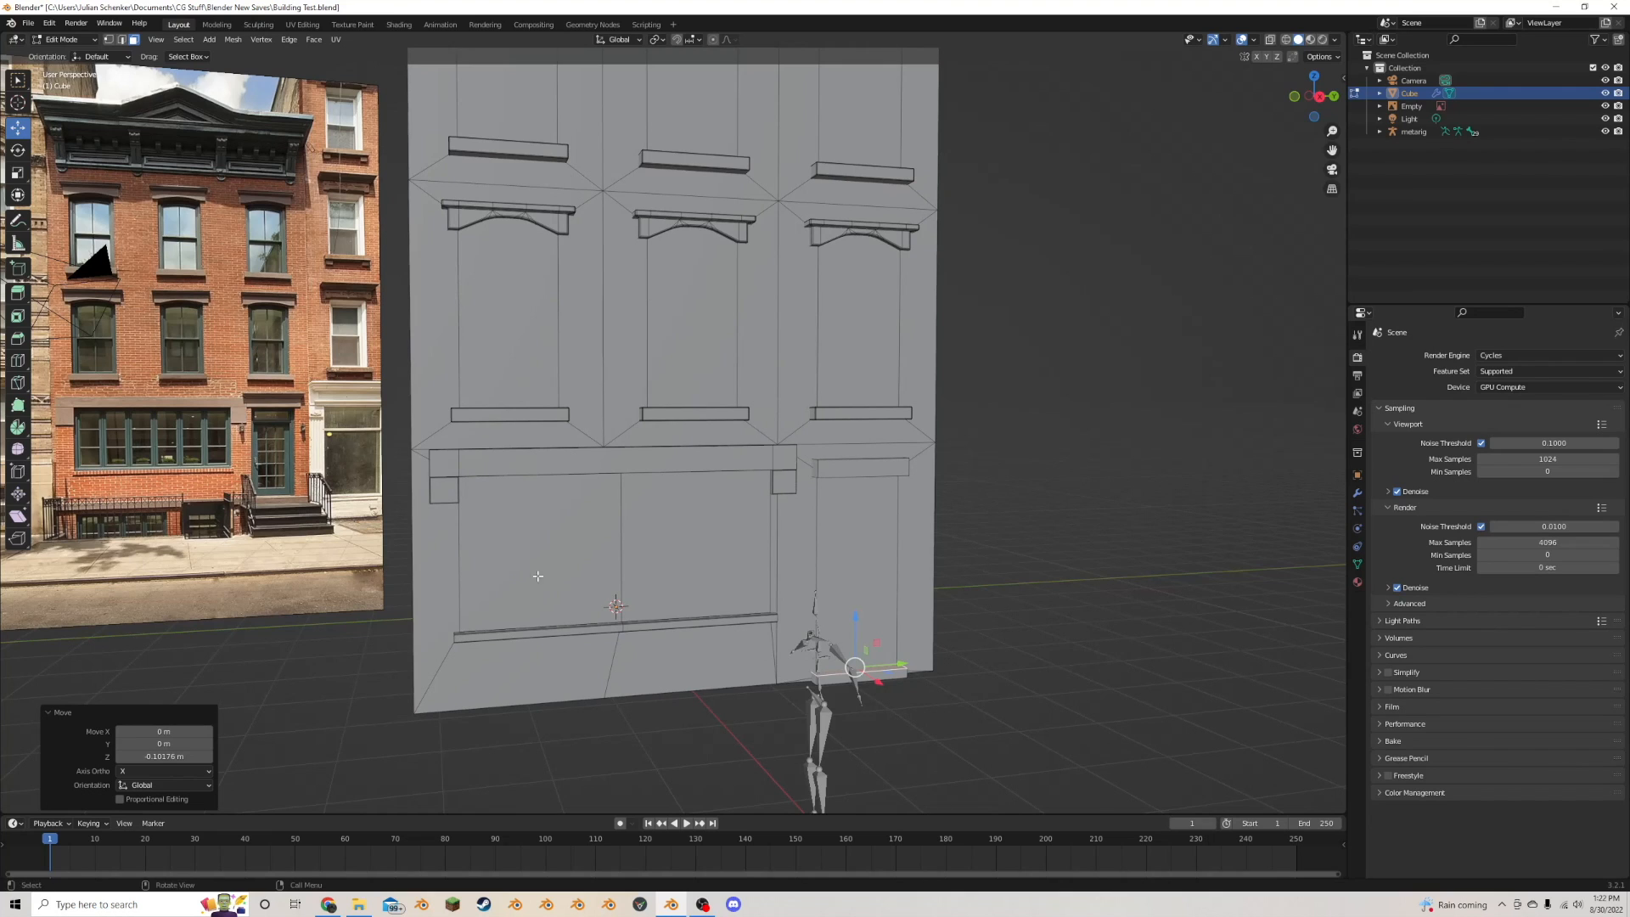
middle_drag(787, 555, 747, 747)
scroll(746, 770, up, 3)
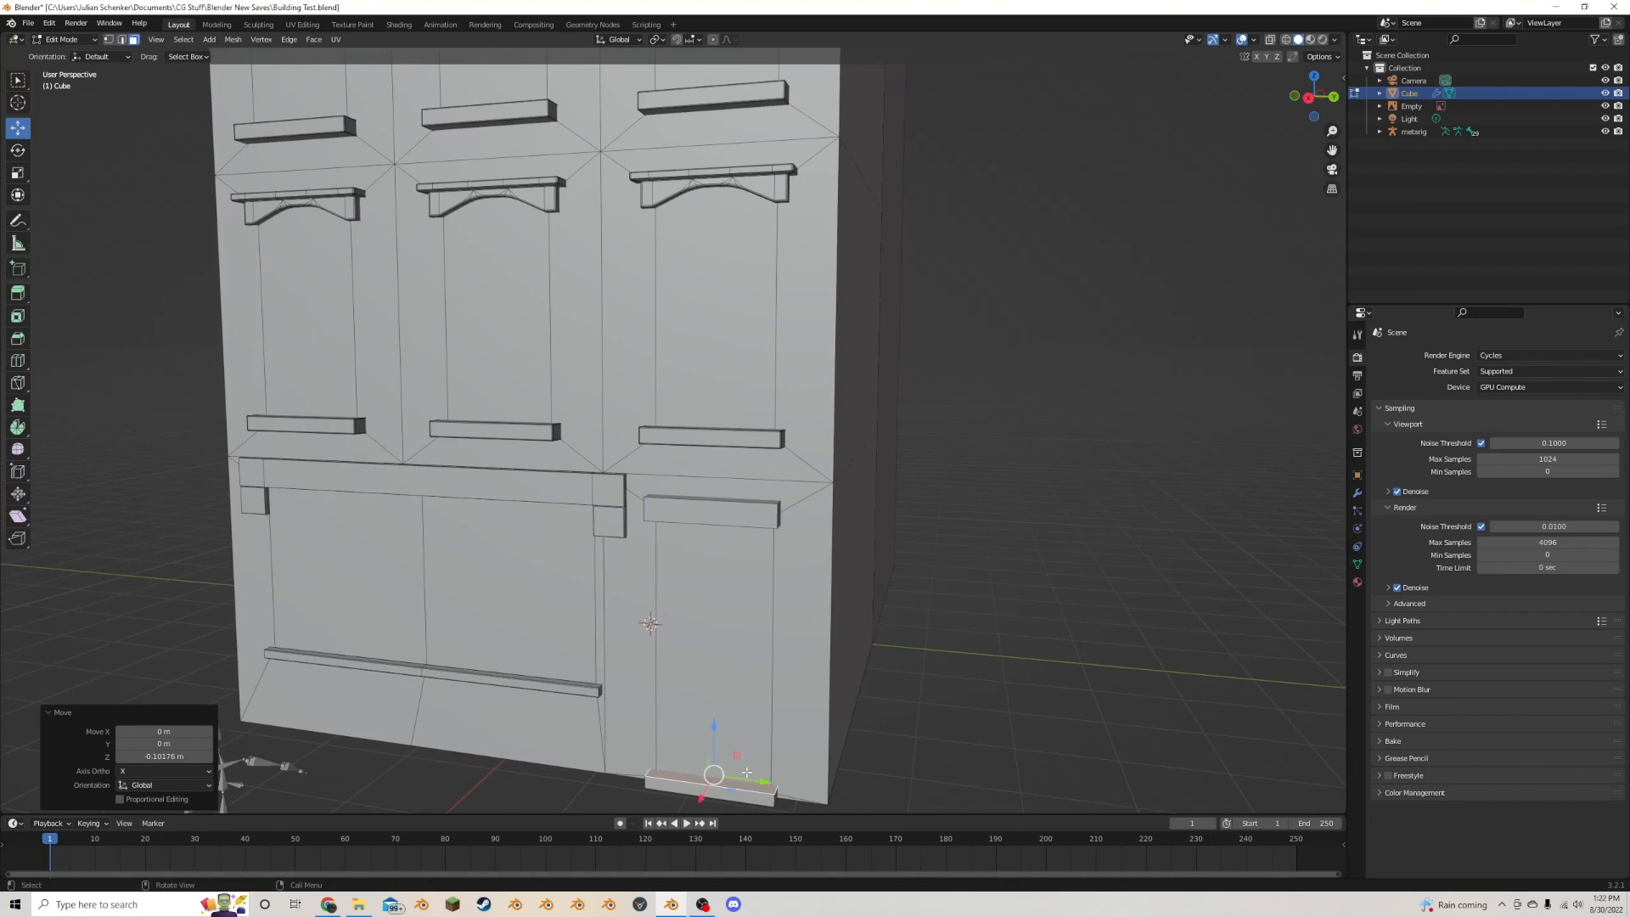
key(l)
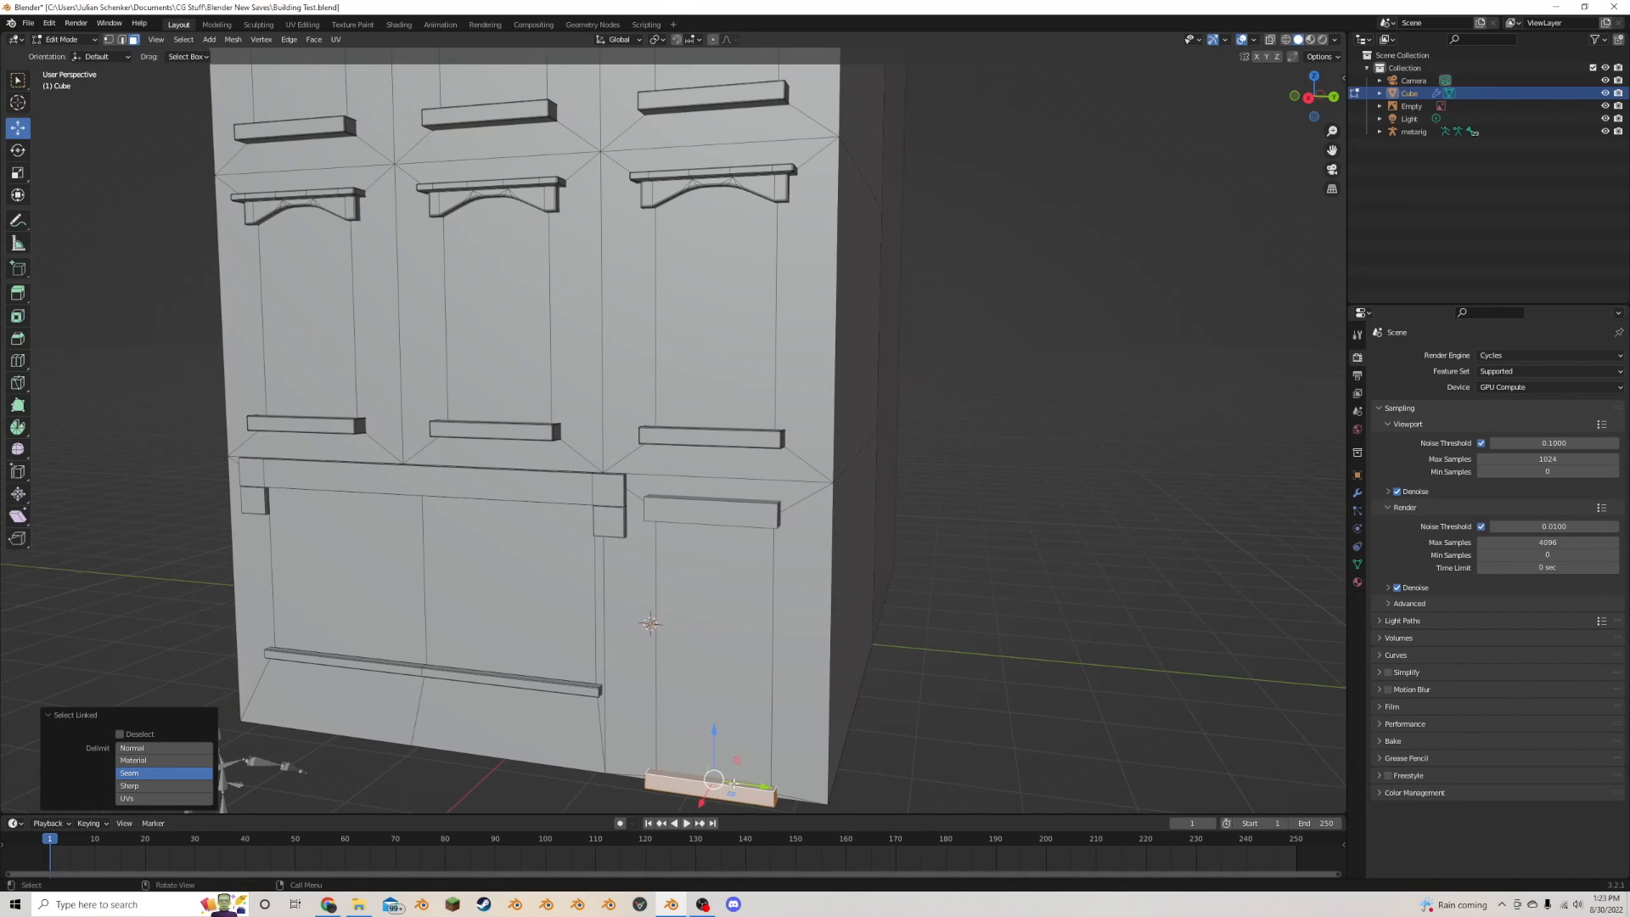
key(s)
key(y)
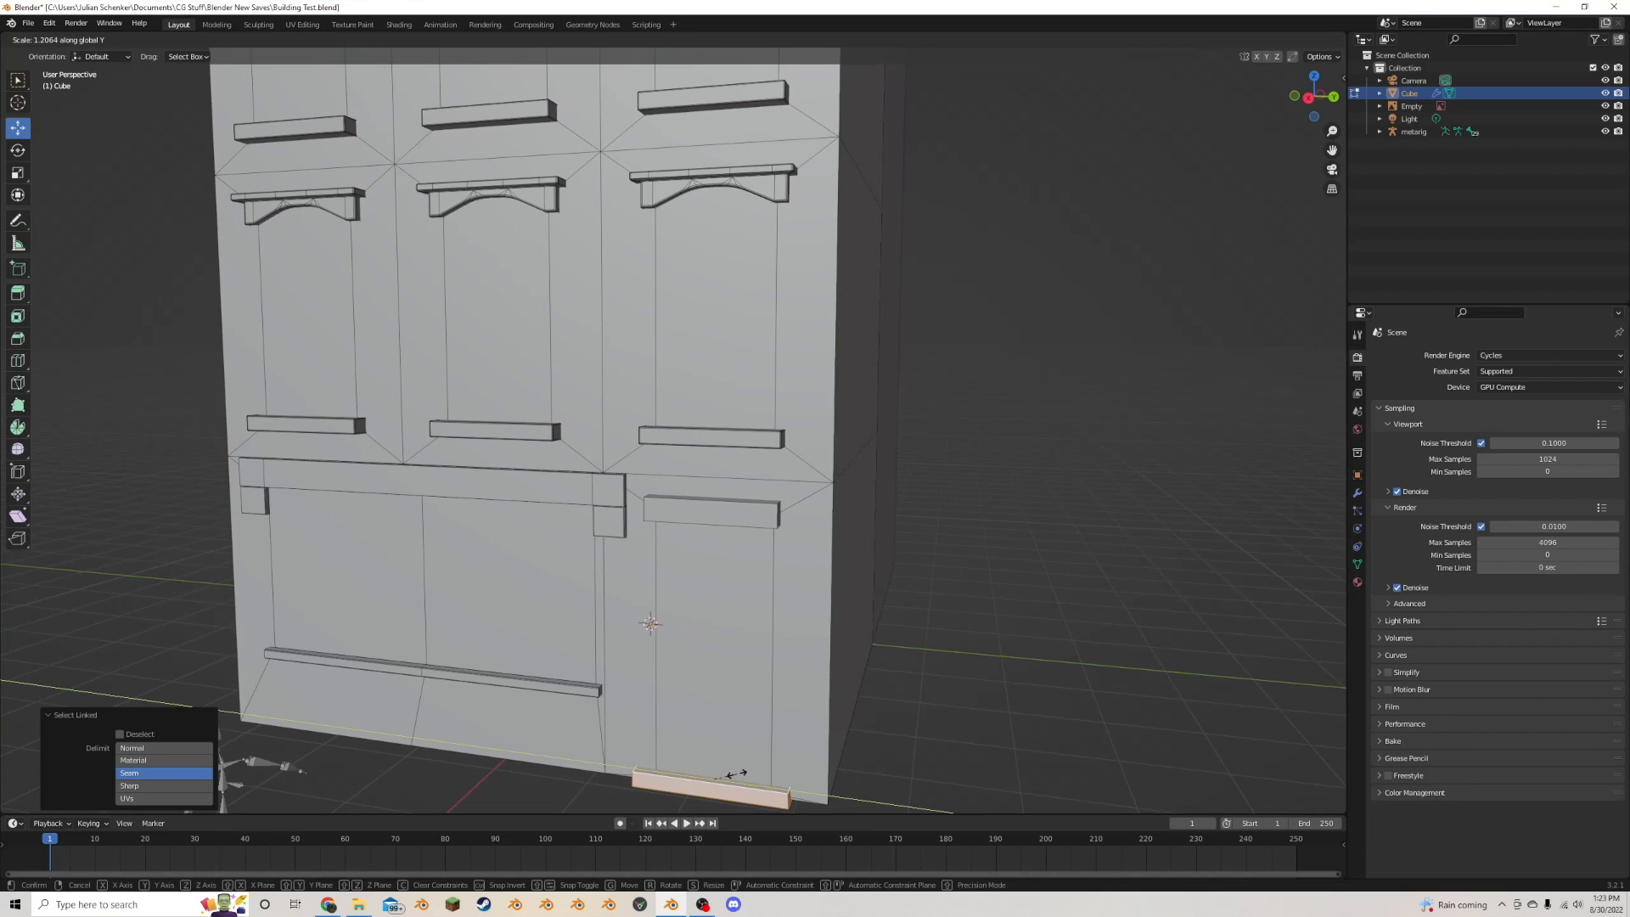
click(731, 774)
- Push the door lintel's front face about 0.11 m back toward the wall along X
middle_drag(732, 774, 787, 366)
click(703, 365)
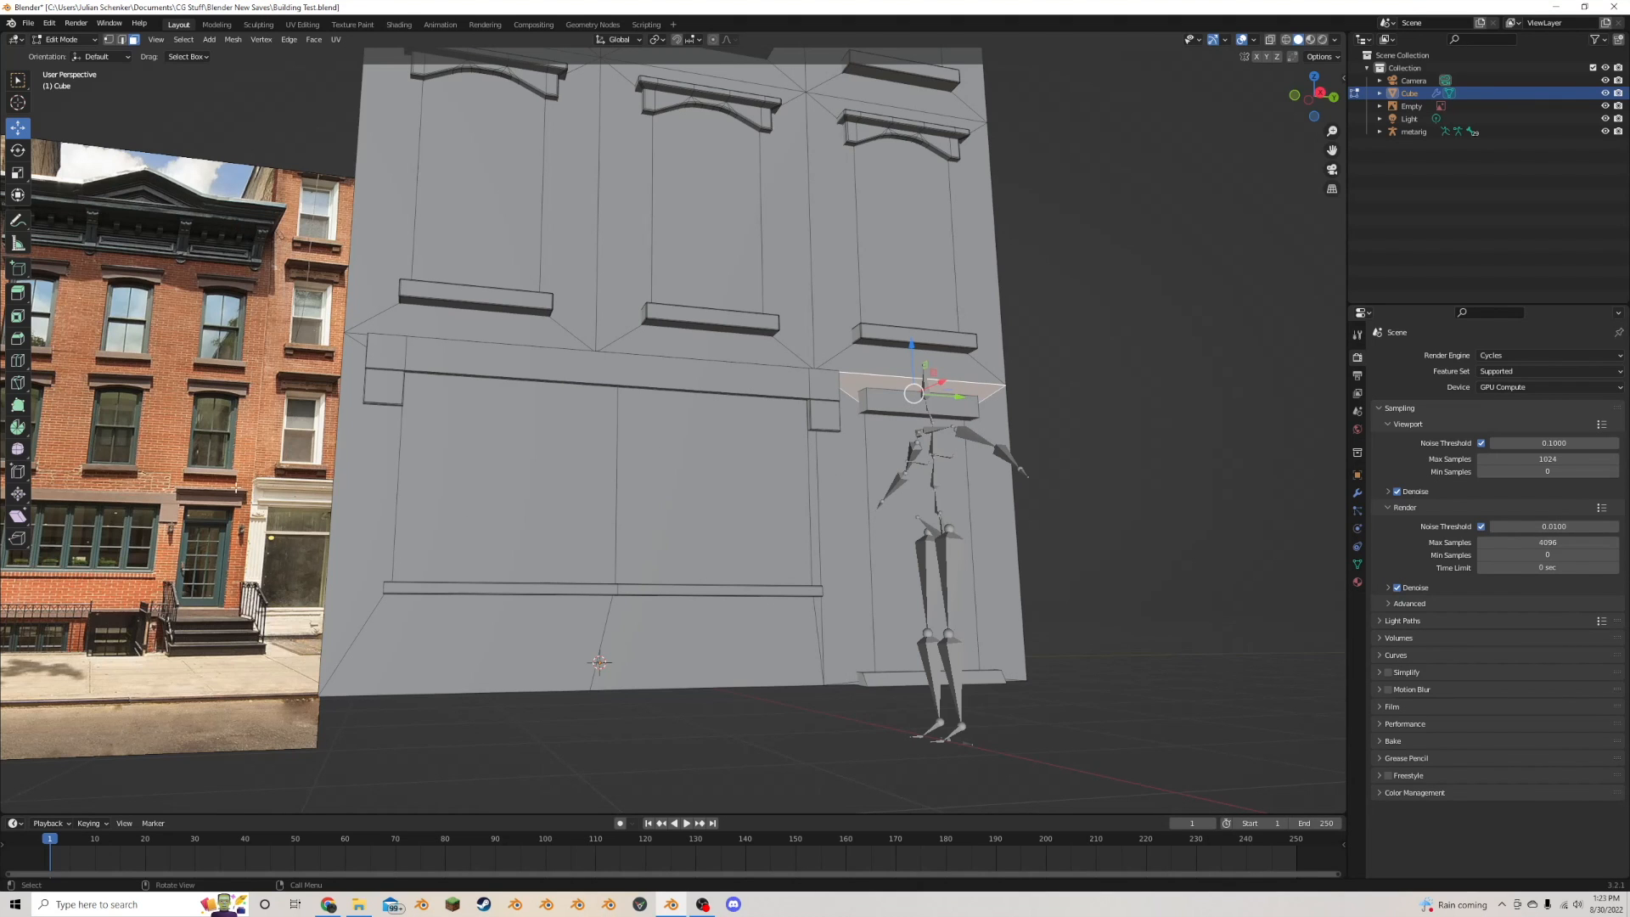
middle_drag(1037, 346, 921, 360)
scroll(628, 420, up, 3)
click(607, 427)
middle_drag(607, 427, 568, 436)
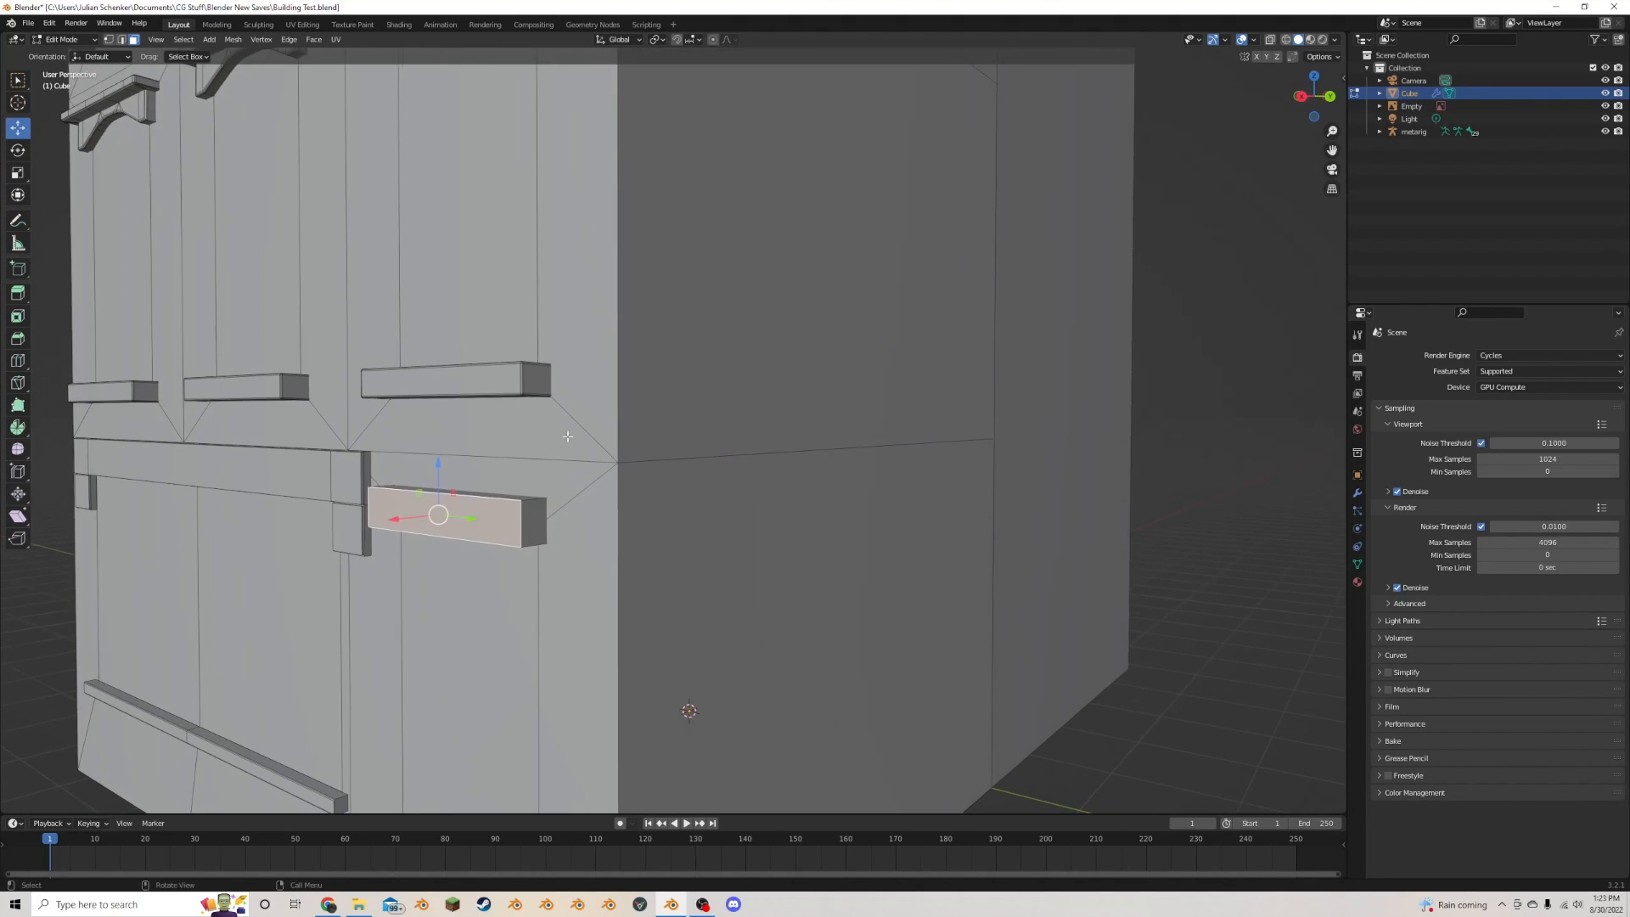
drag(394, 518, 412, 517)
middle_drag(521, 506, 513, 524)
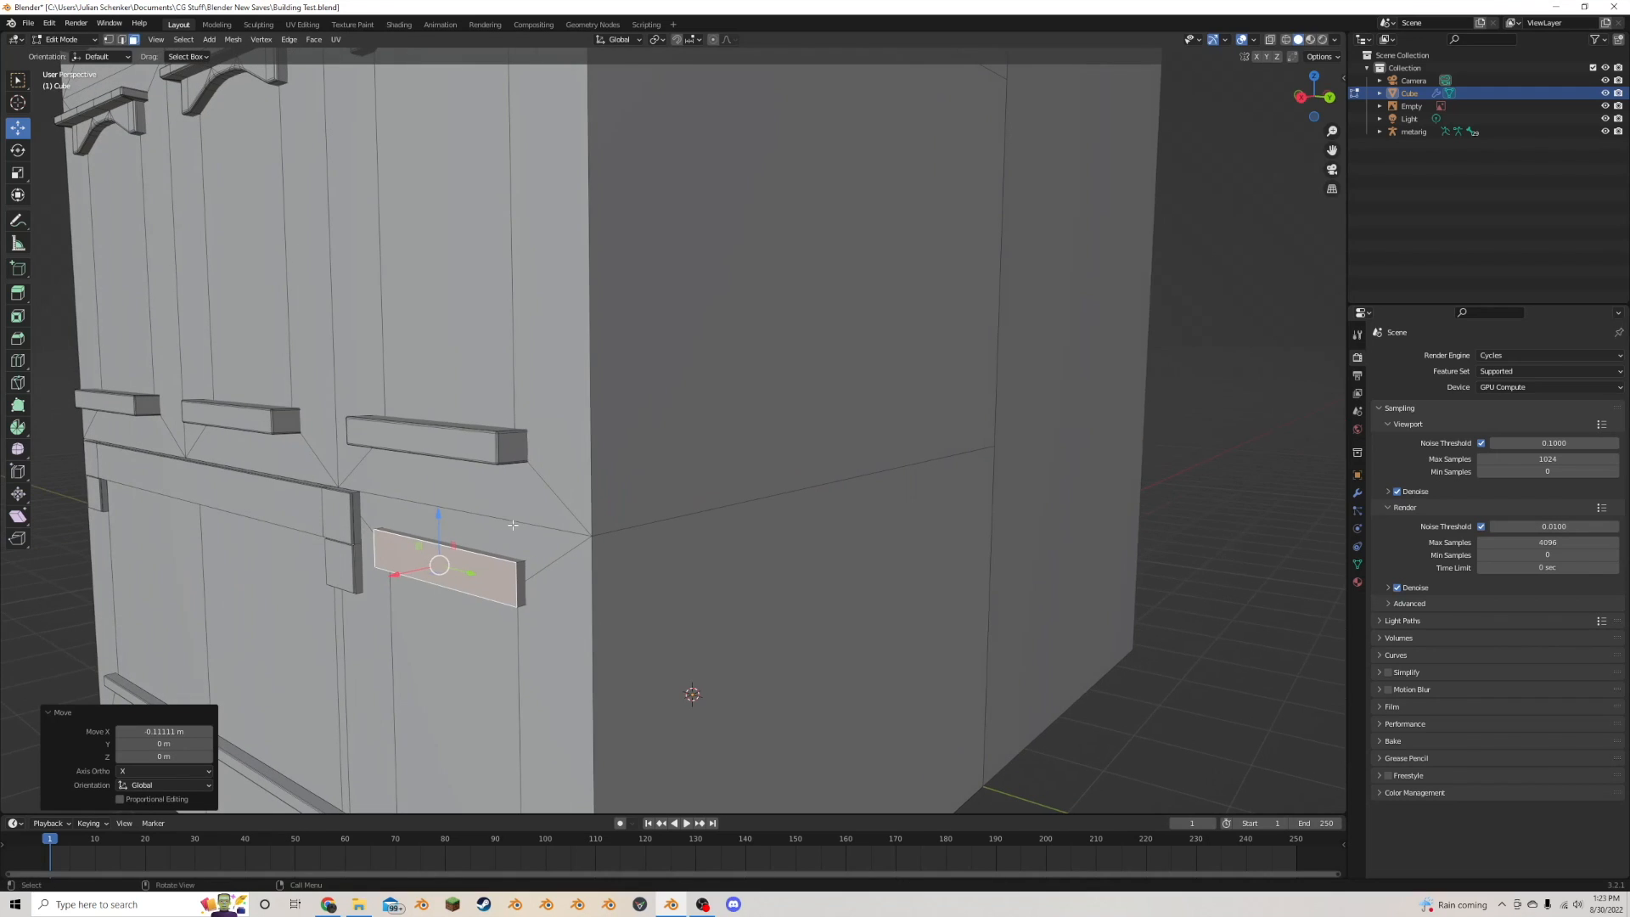
- Extrude the door lintel's top face along its normal by about 0.055 m
click(499, 558)
click(500, 555)
key(alt+e)
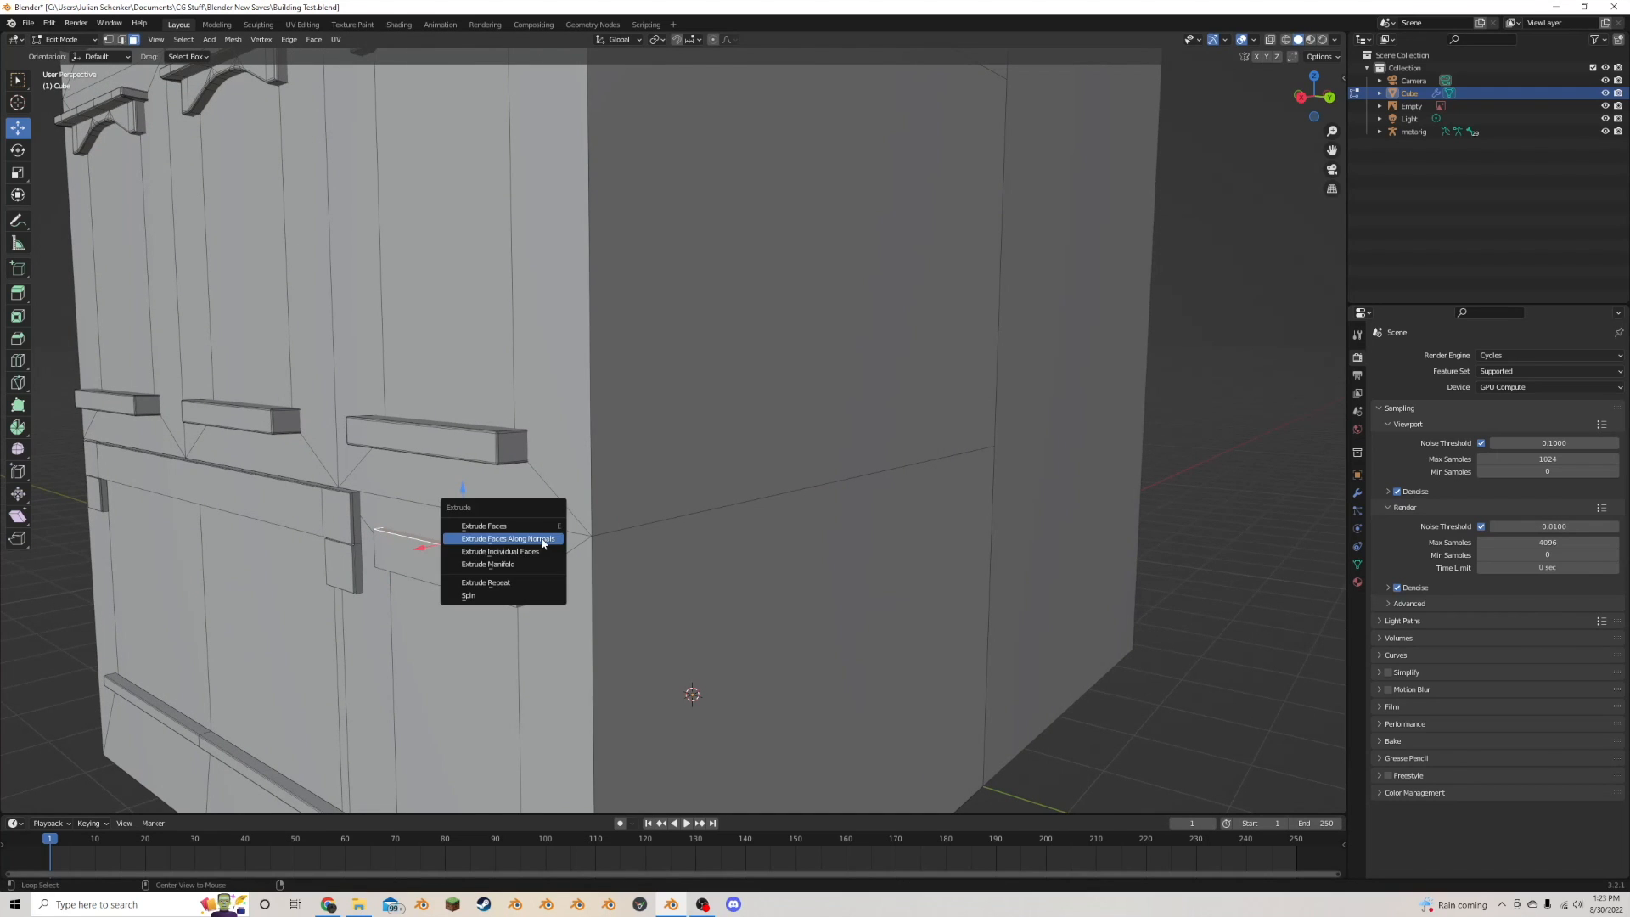
click(542, 538)
click(492, 561)
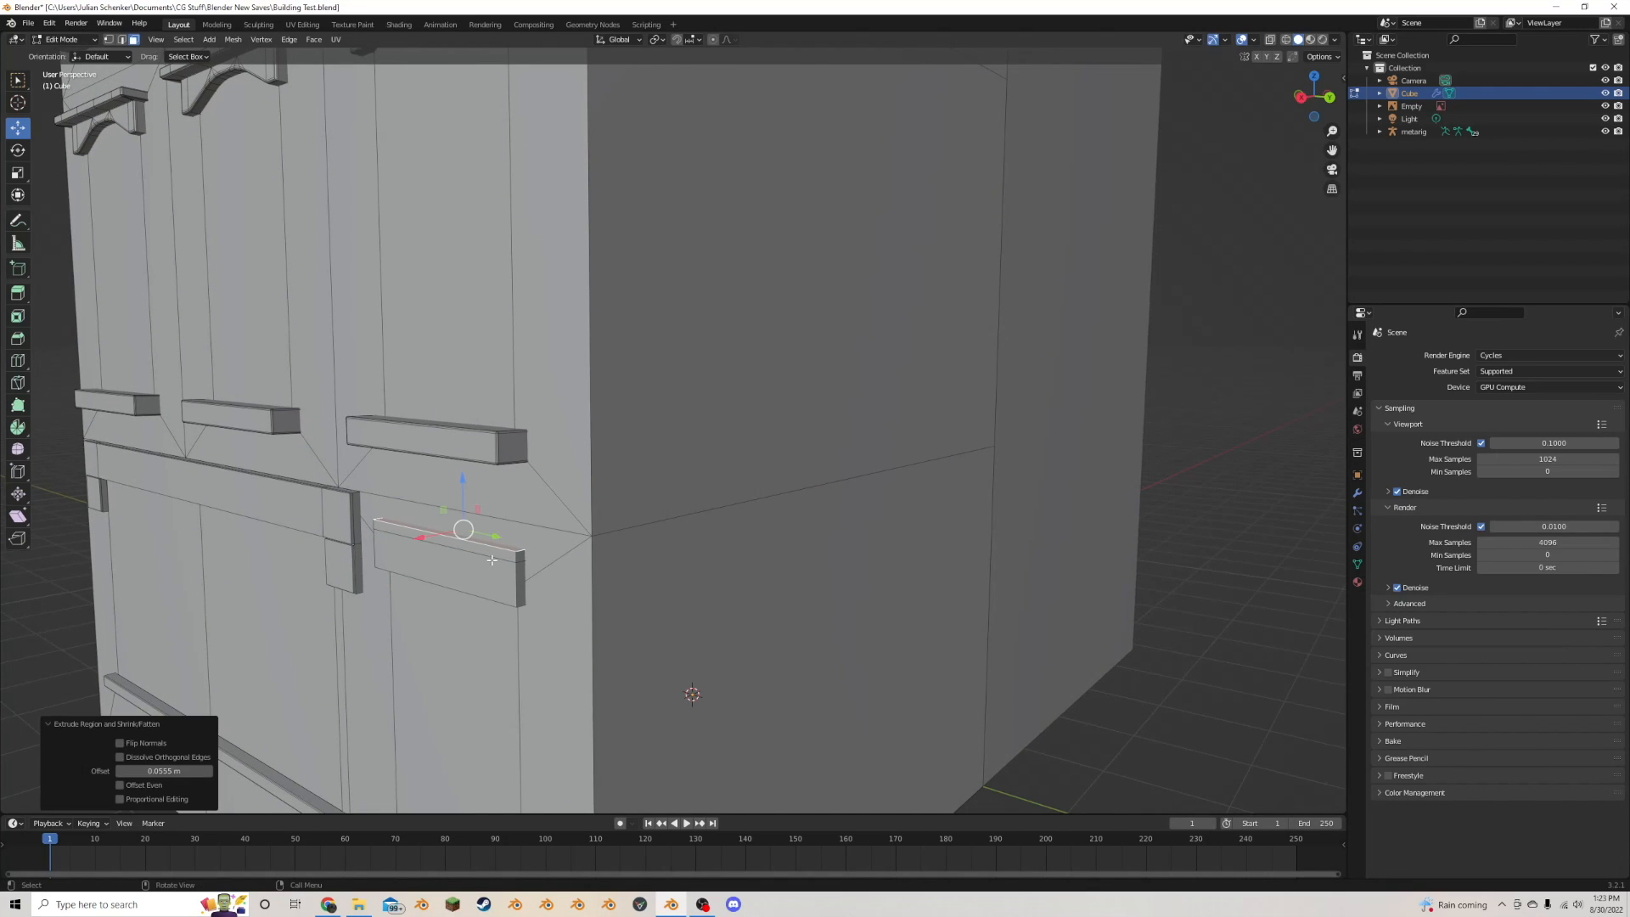
- Select the entire door lintel and raise it about 0.07 m along Z
scroll(492, 550, down, 5)
middle_drag(492, 550, 442, 465)
scroll(351, 464, up, 8)
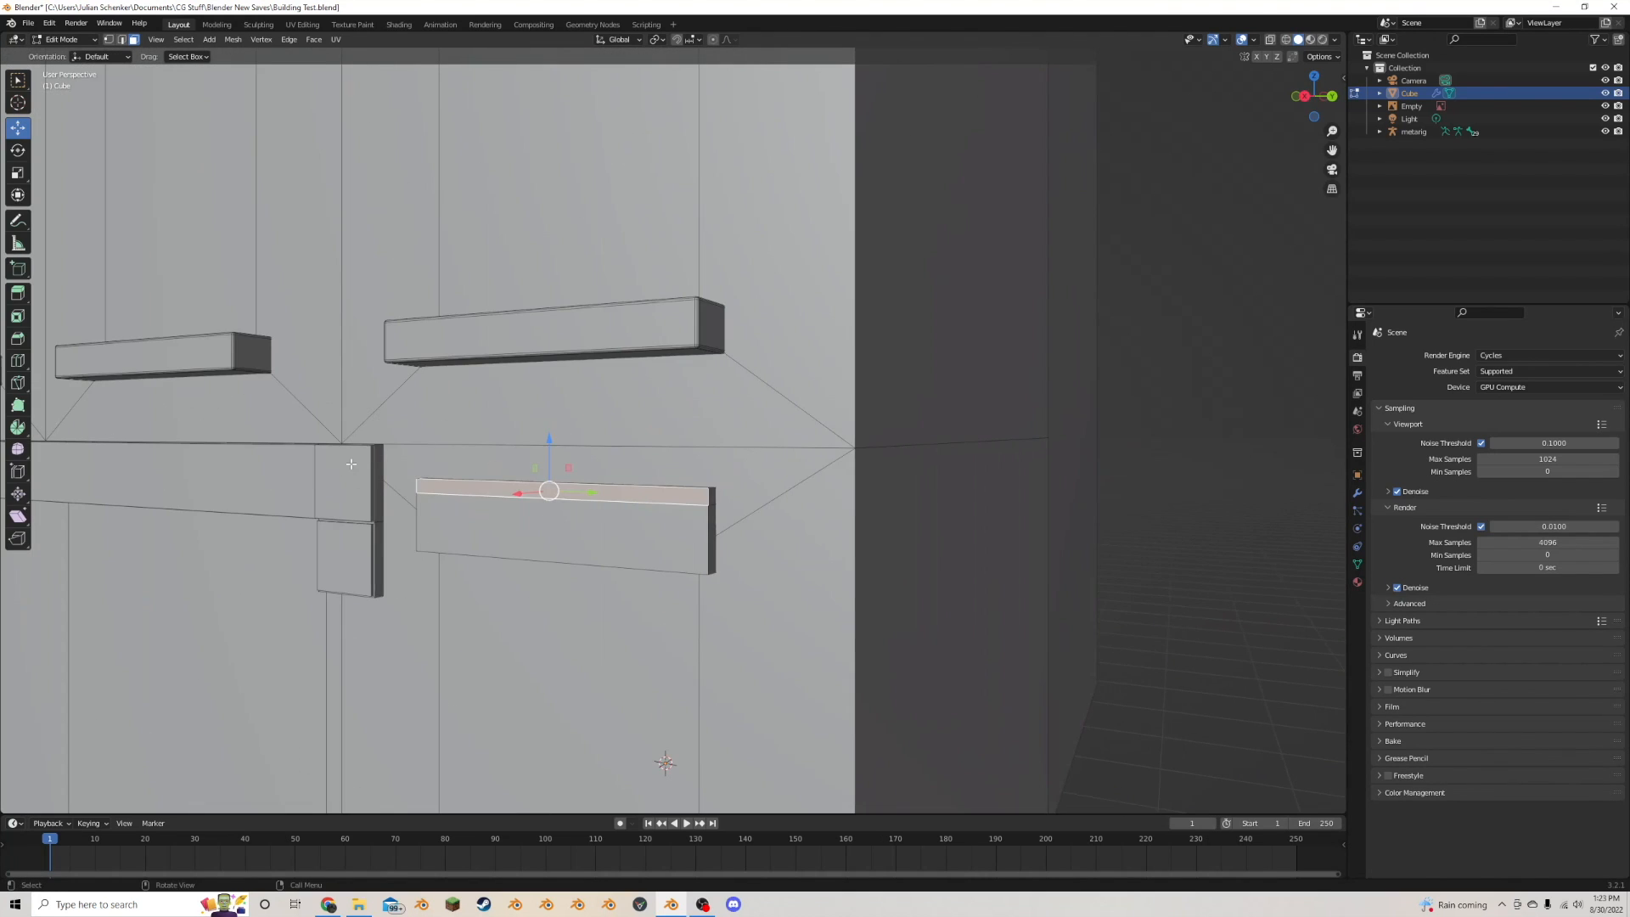
key(l)
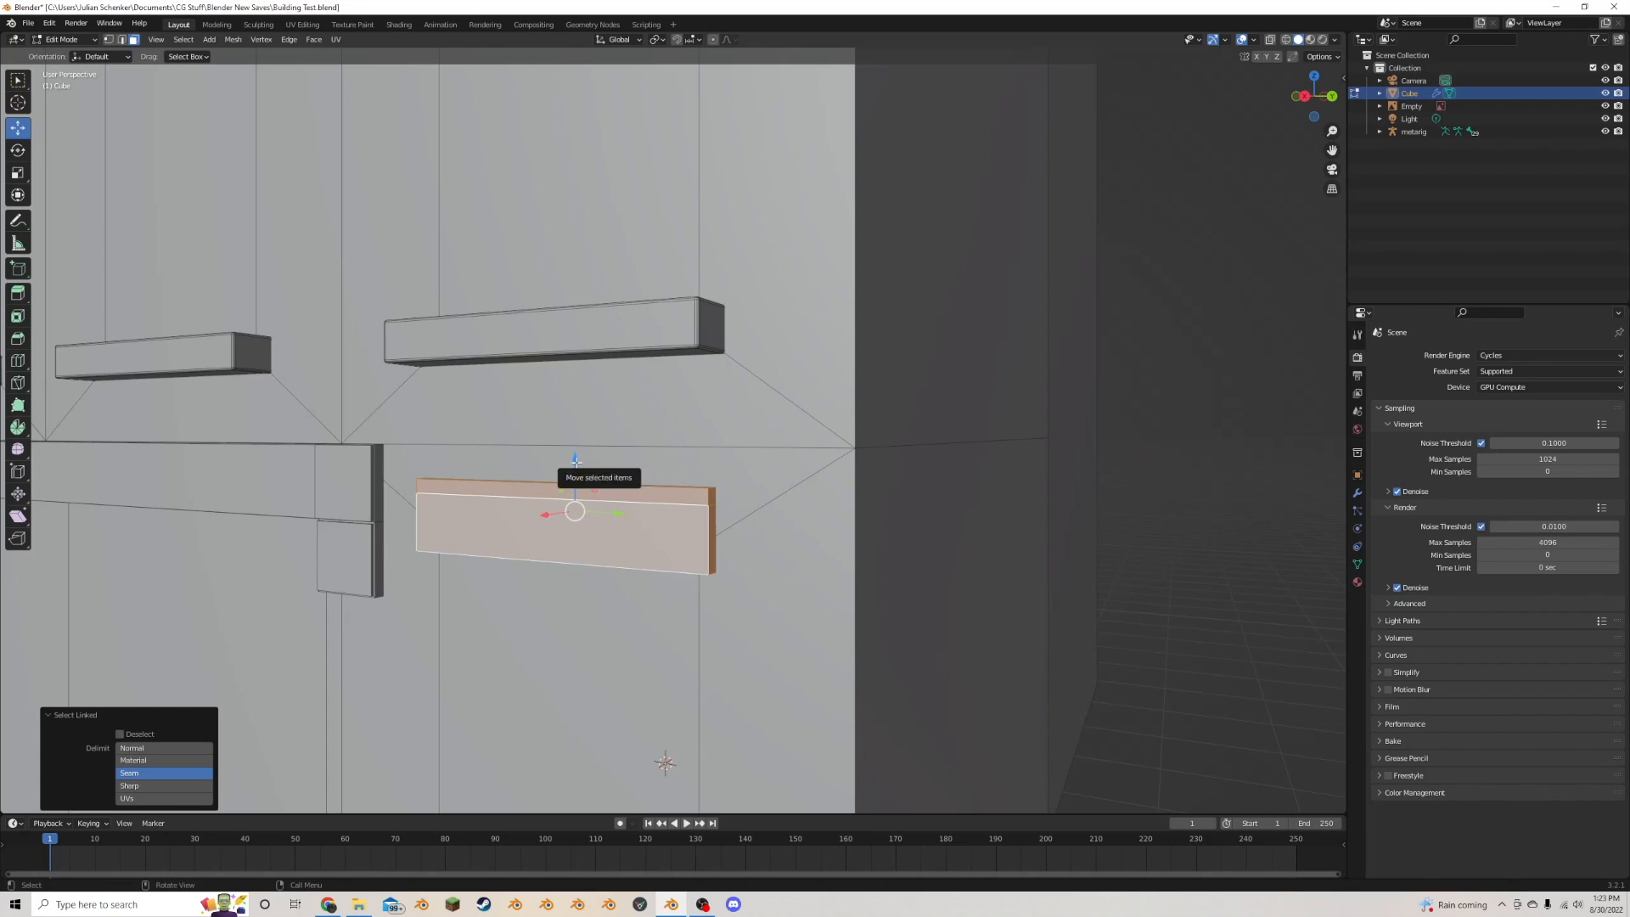
mouse_move(575, 463)
mouse_down()
mouse_move(579, 429)
mouse_move(587, 443)
mouse_up()
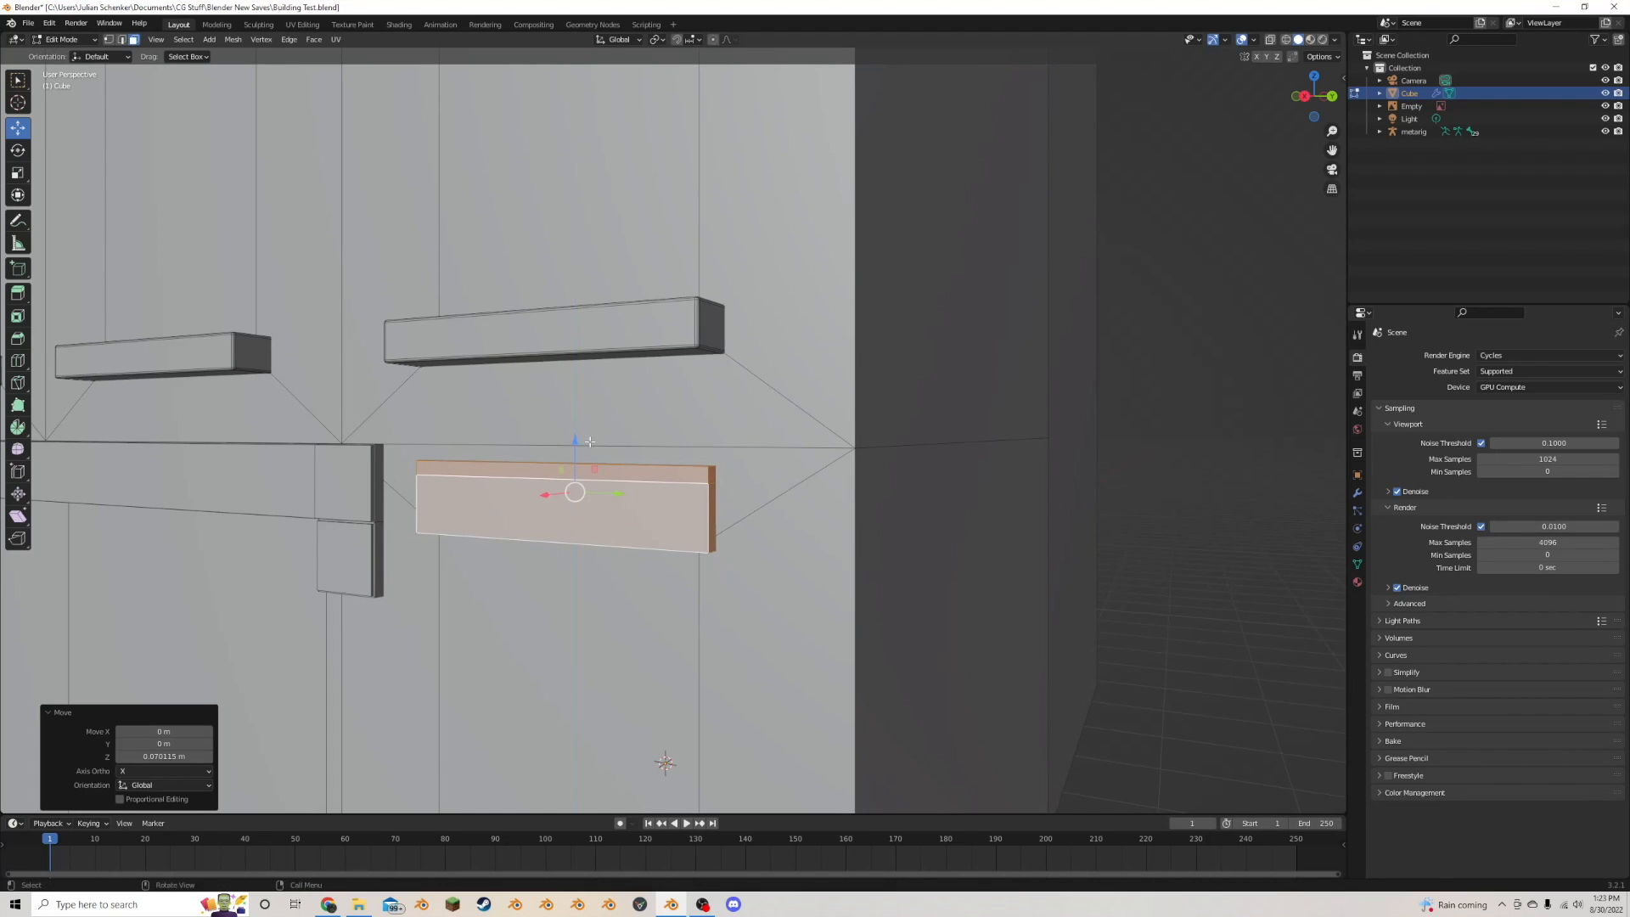
- Select the lintel's upper band of faces and raise it about 0.13 m along Z
middle_drag(587, 443, 589, 515)
click(707, 556)
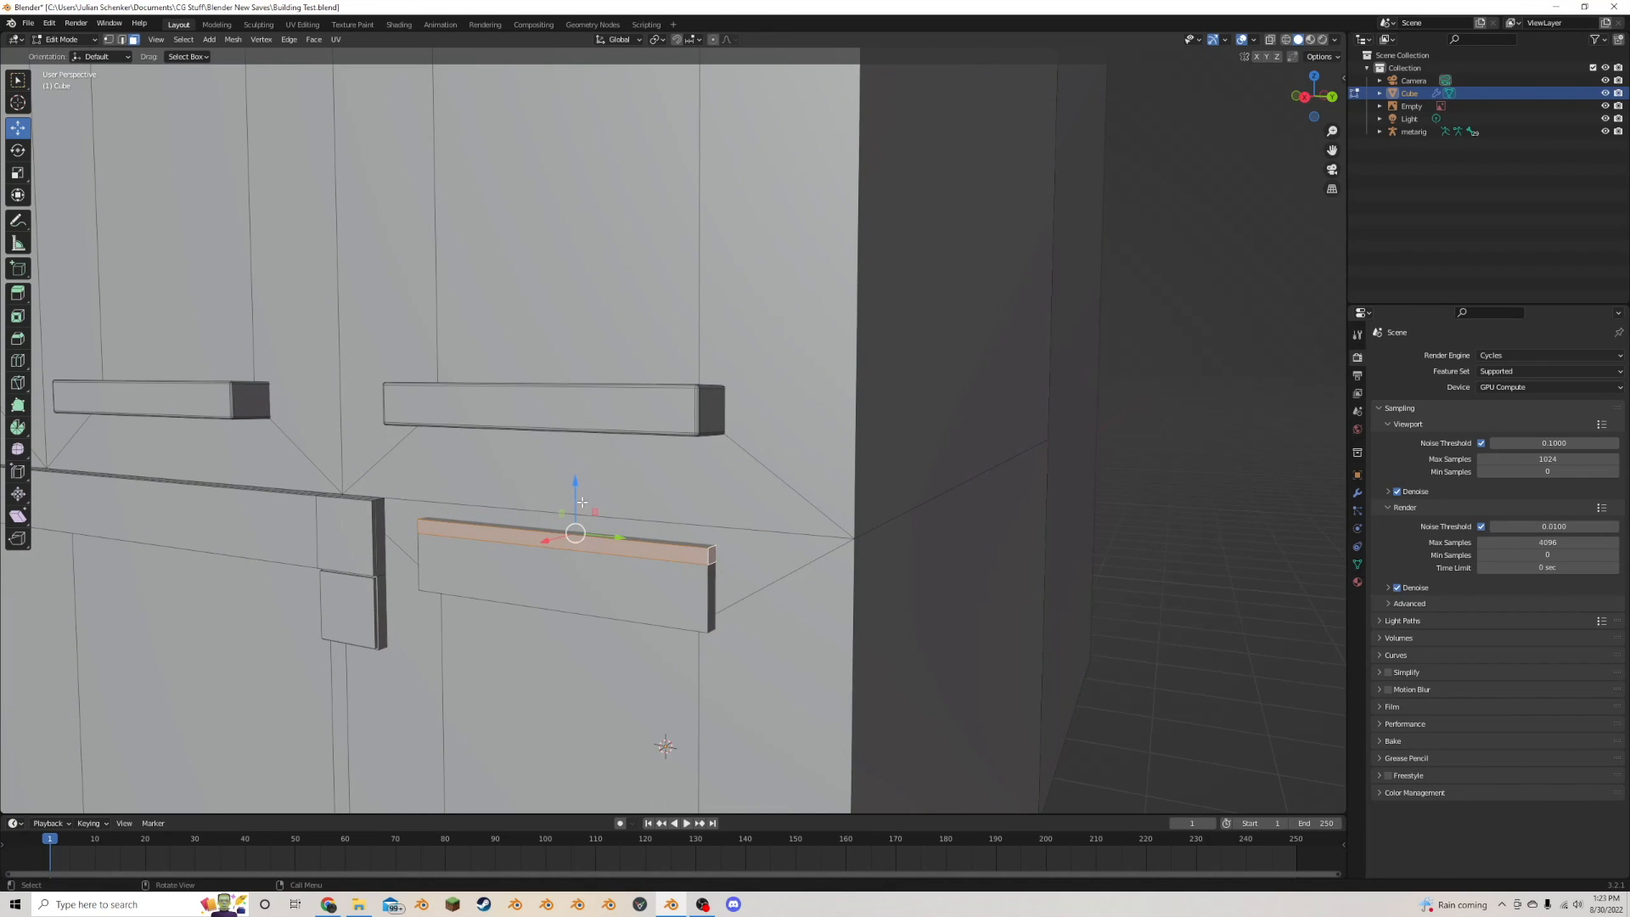
drag(582, 502, 584, 465)
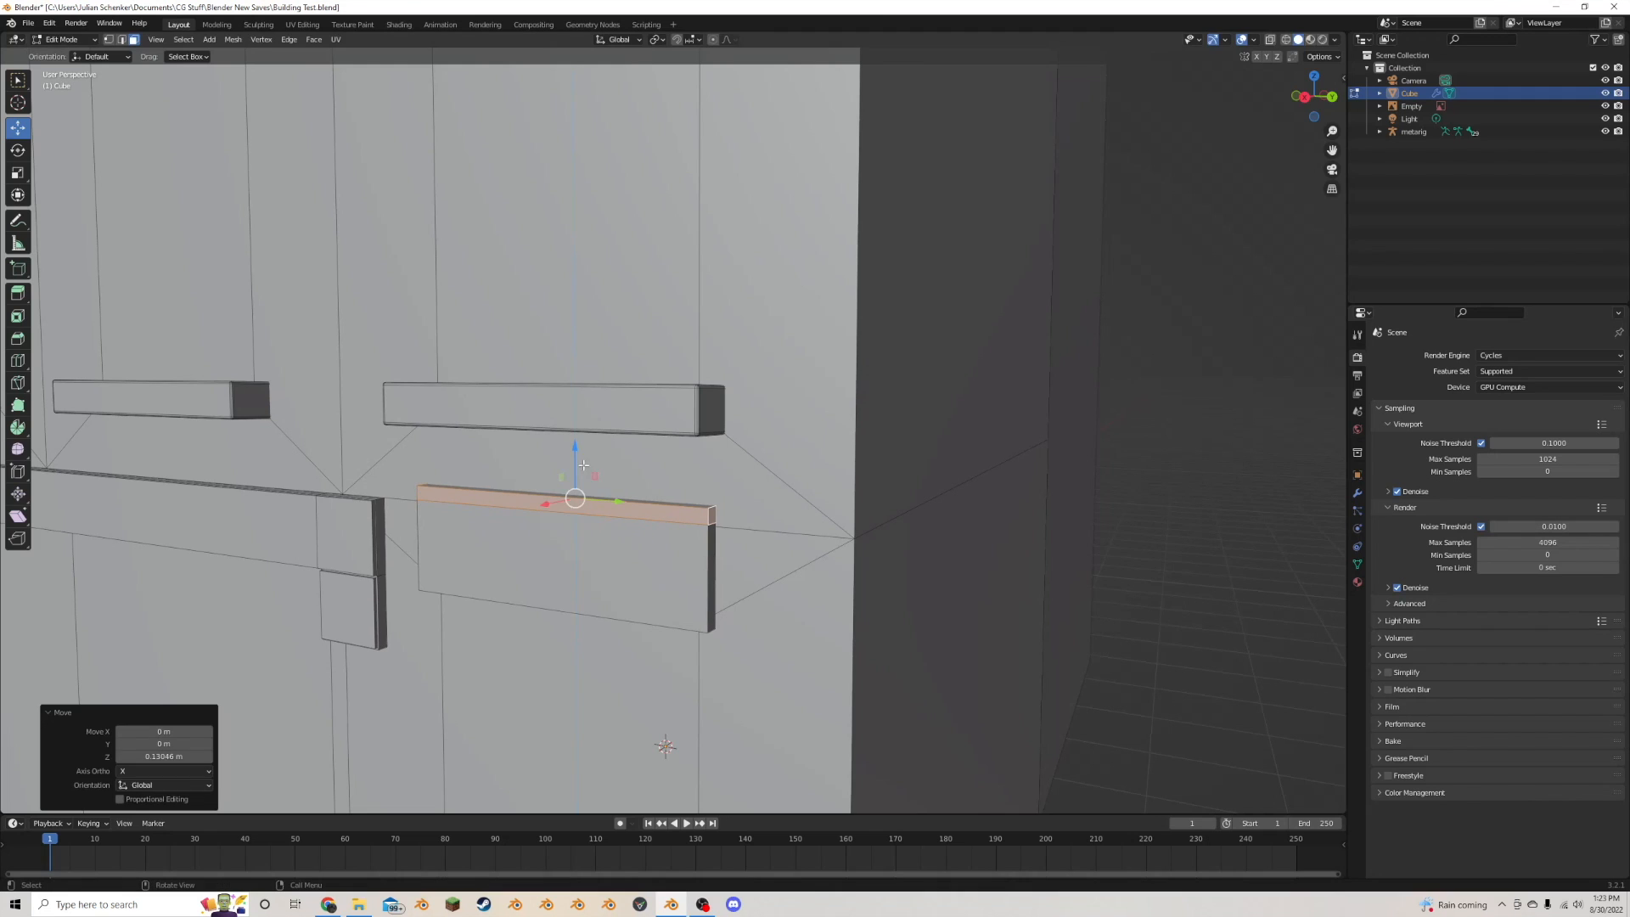
- Extrude the lintel's upper band outward along its normals to form a projecting cap
middle_drag(606, 499, 622, 407)
key(alt+e)
click(583, 478)
click(597, 453)
- Bevel the edges where the cap meets the lintel about 0.096 m wide with 3 segments
click(122, 40)
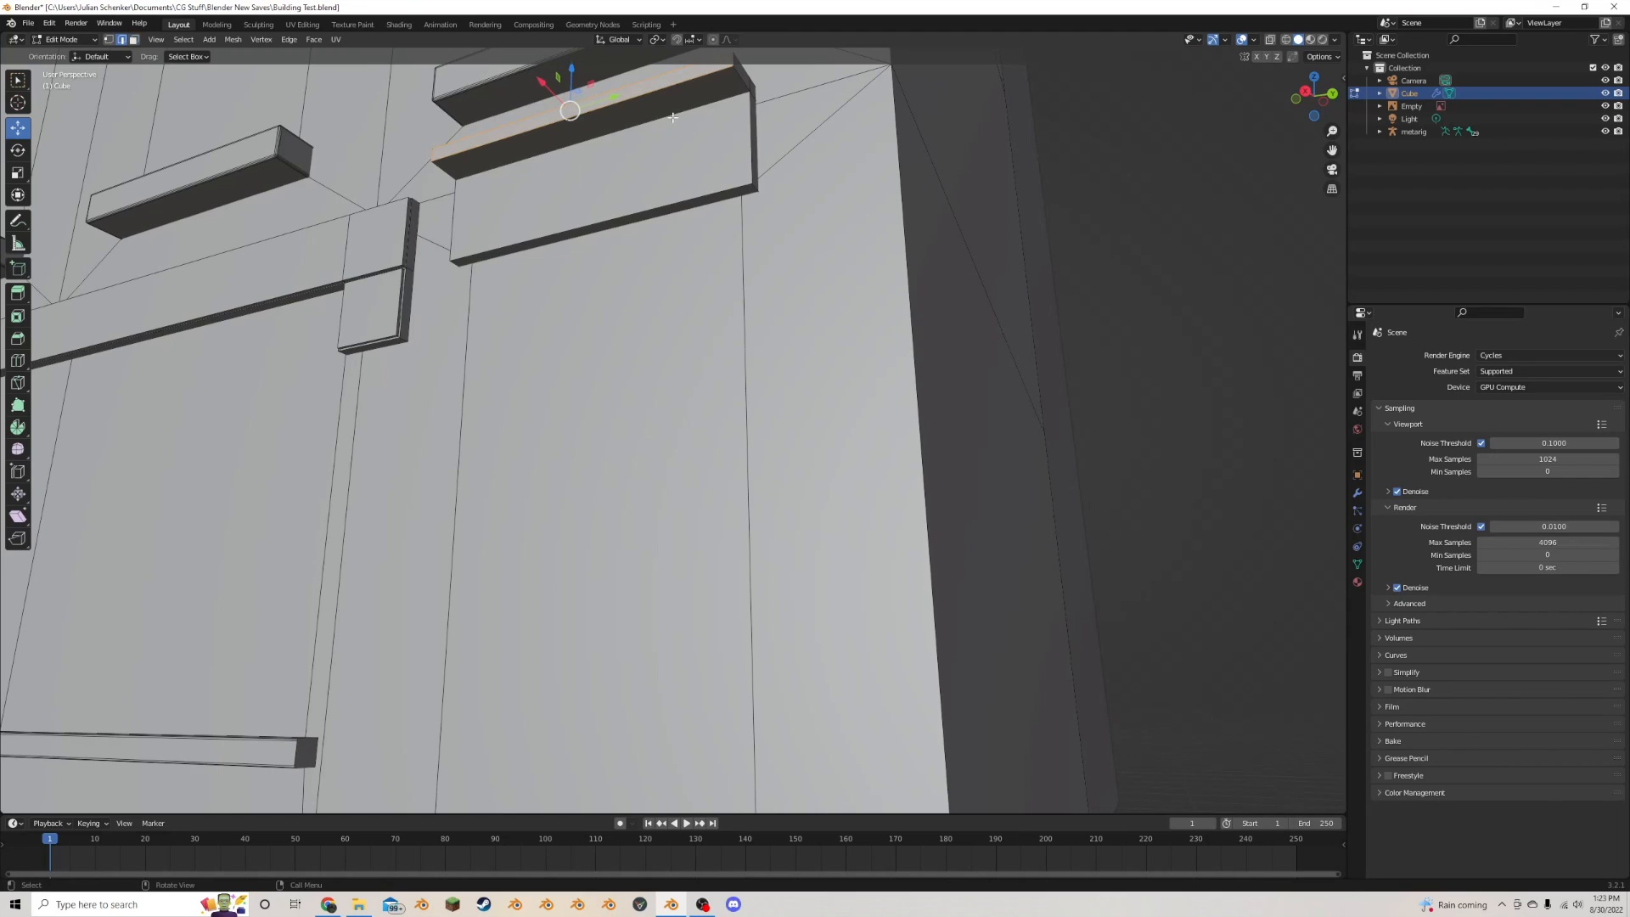
click(675, 117)
key(ctrl+b)
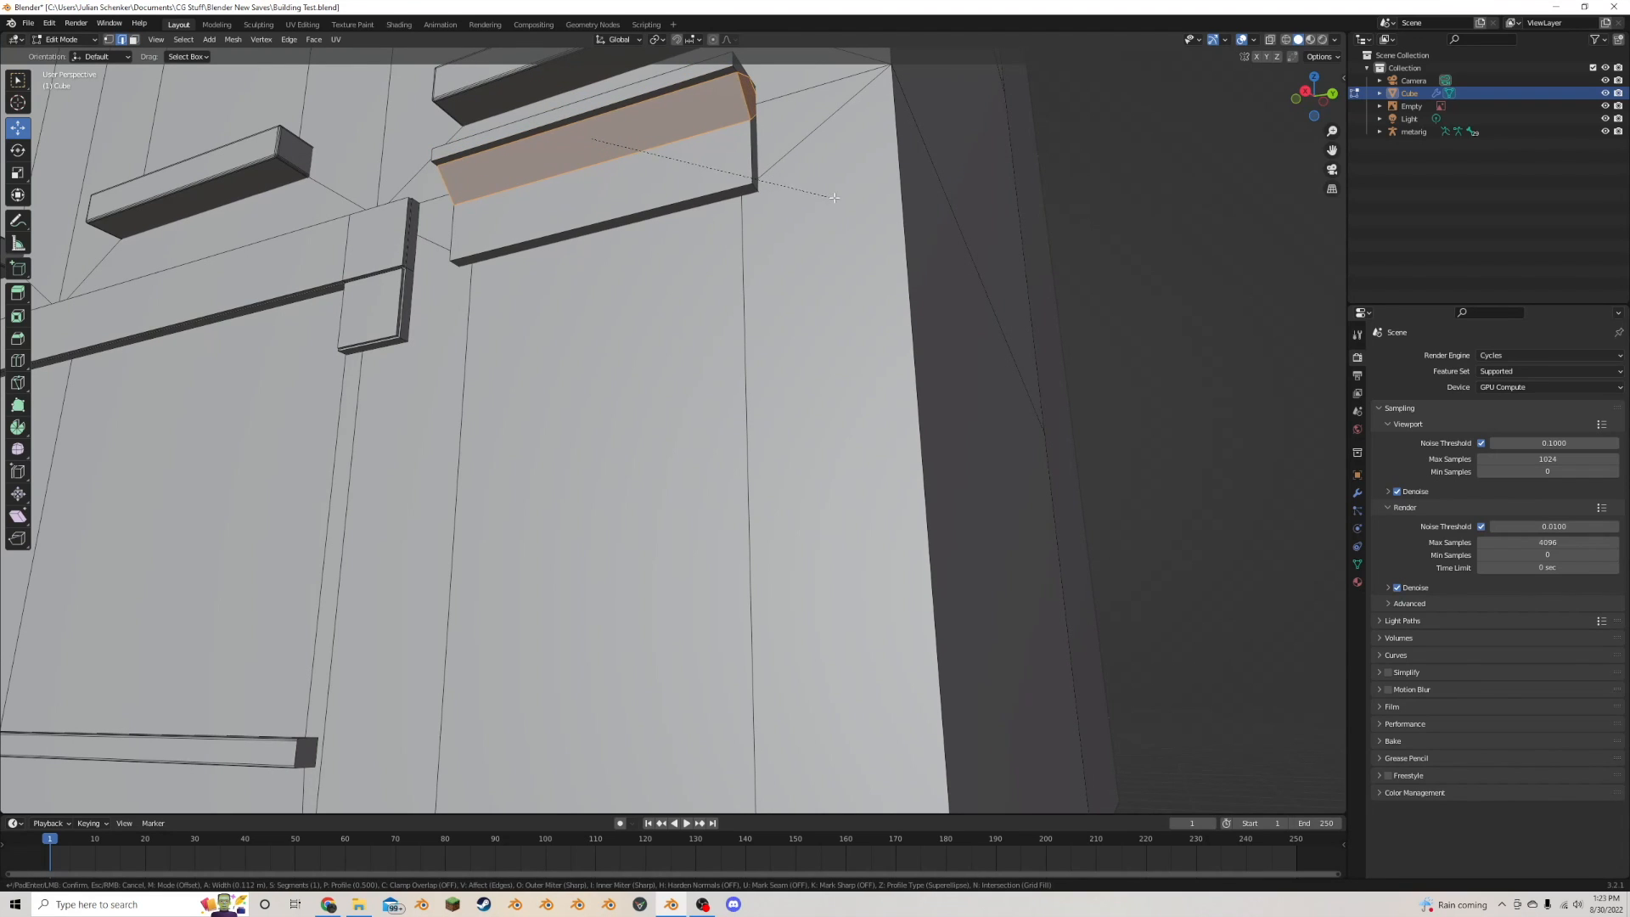
click(242, 369)
click(163, 618)
text(3)
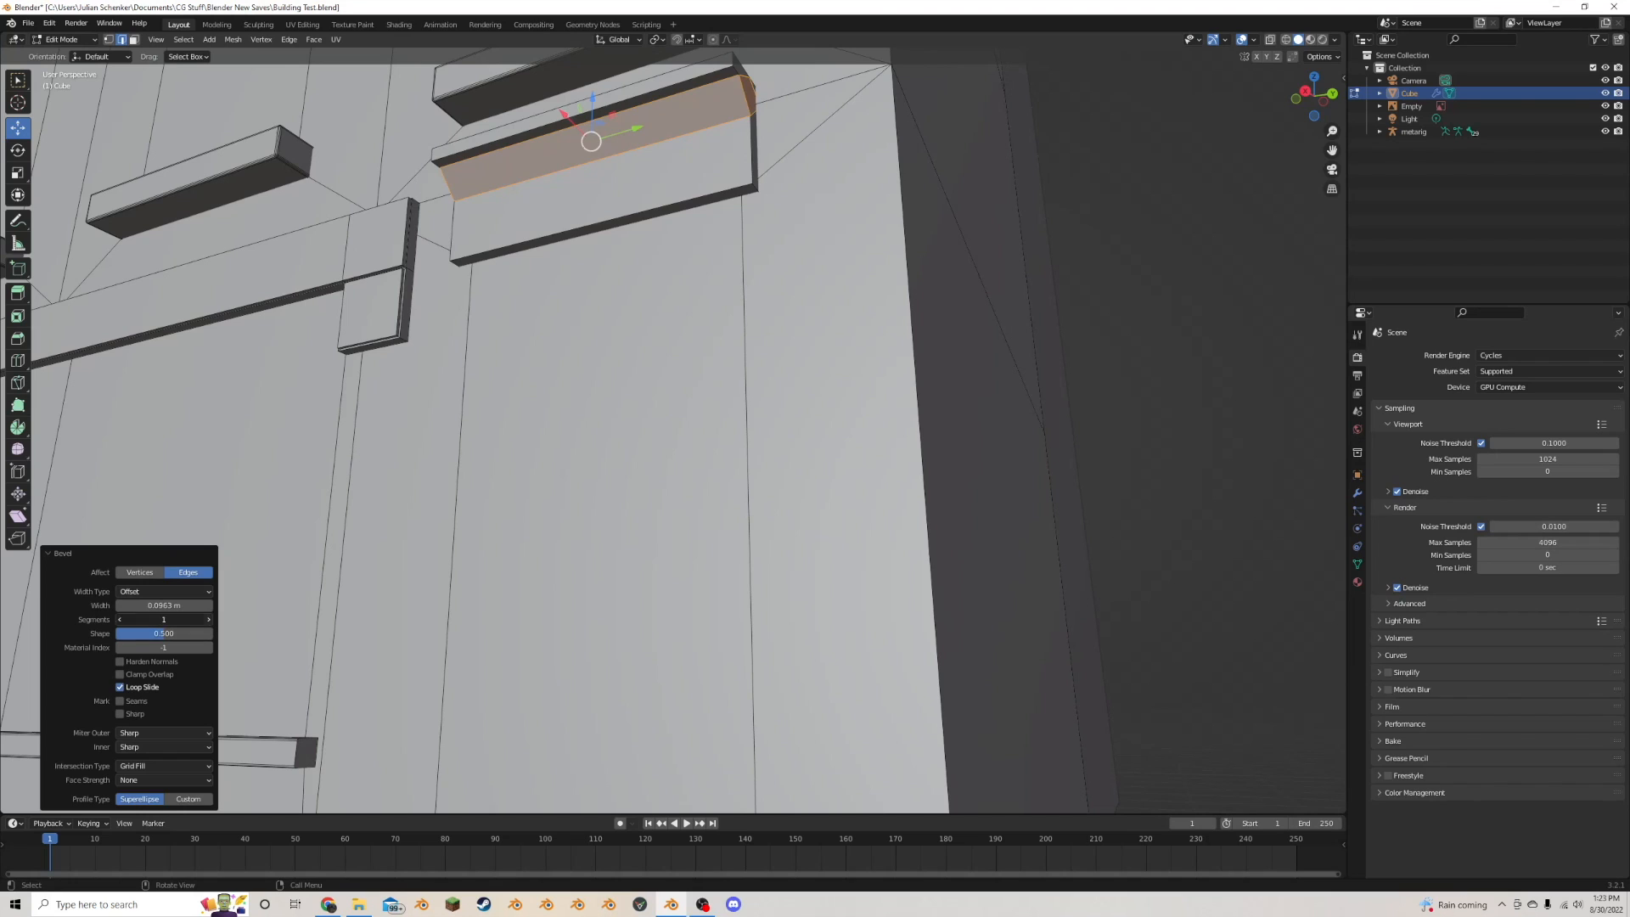
key(Return)
- Bevel the door lintel's lower corner edges and the projecting cap's front corner edges about 0.01 m wide with 3 segments
click(1096, 427)
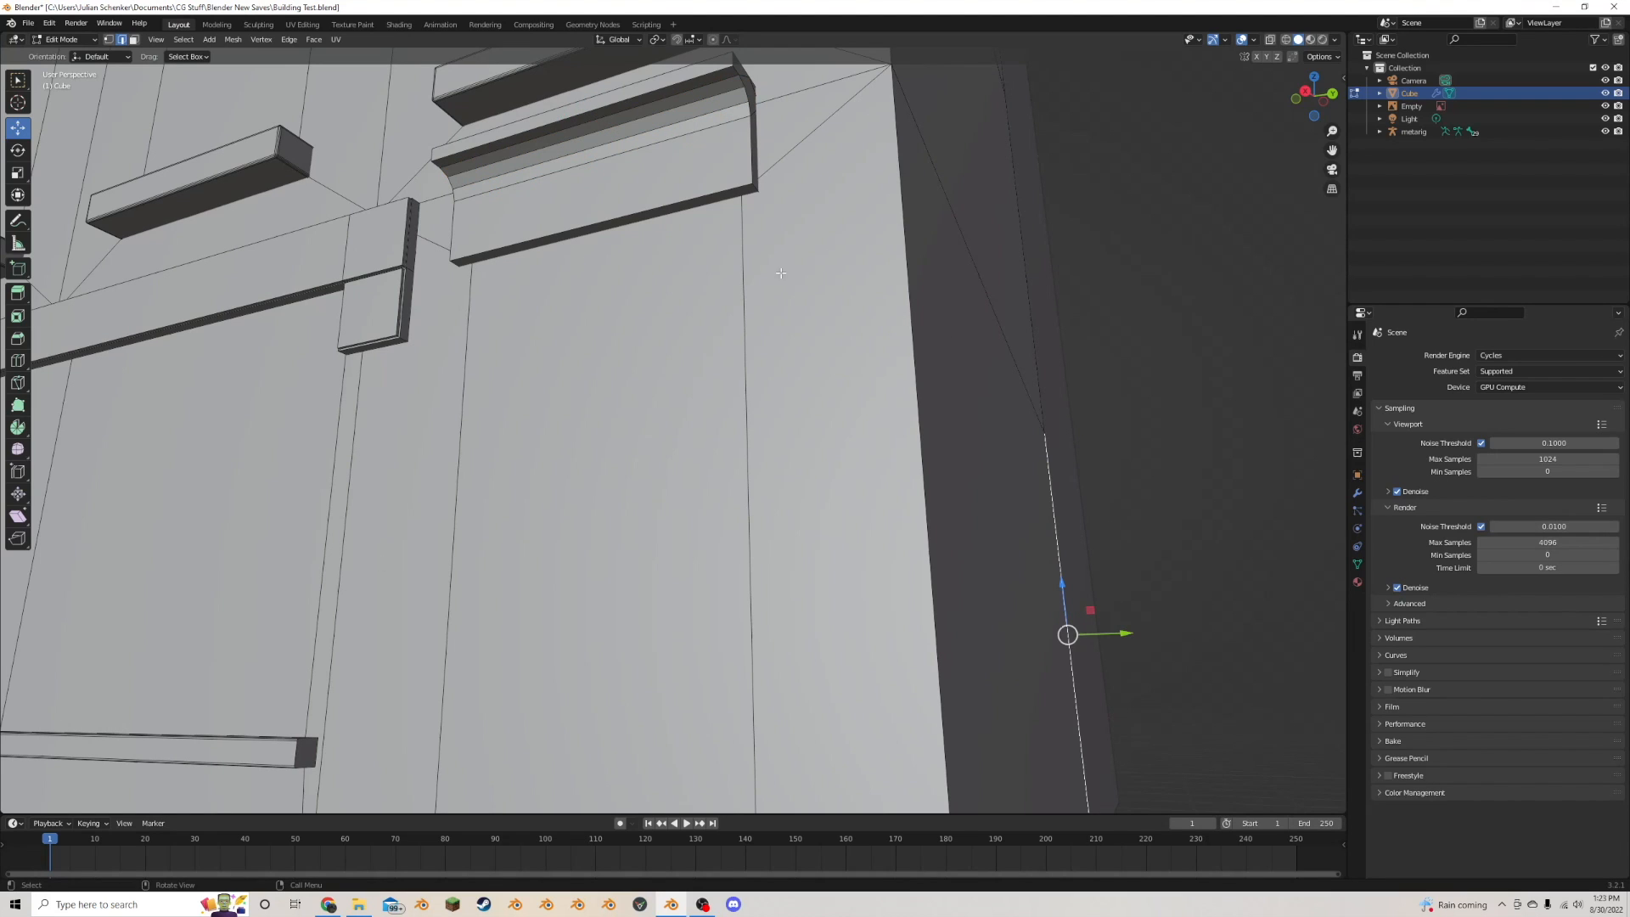
click(749, 184)
click(756, 187)
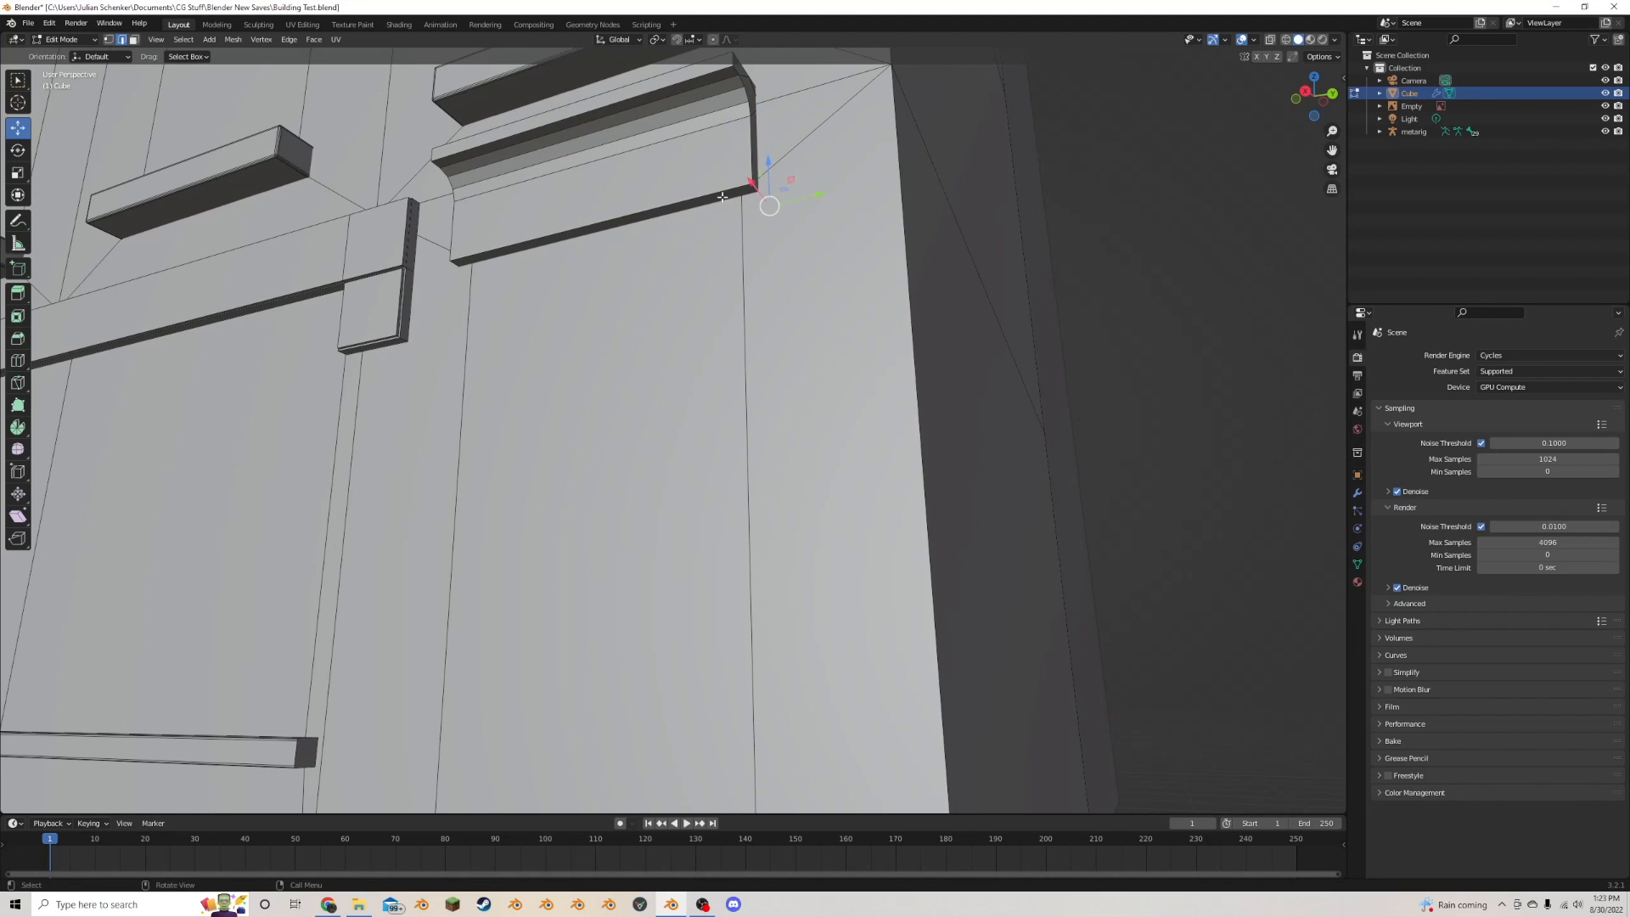
shift+click(454, 266)
scroll(759, 118, down, 2)
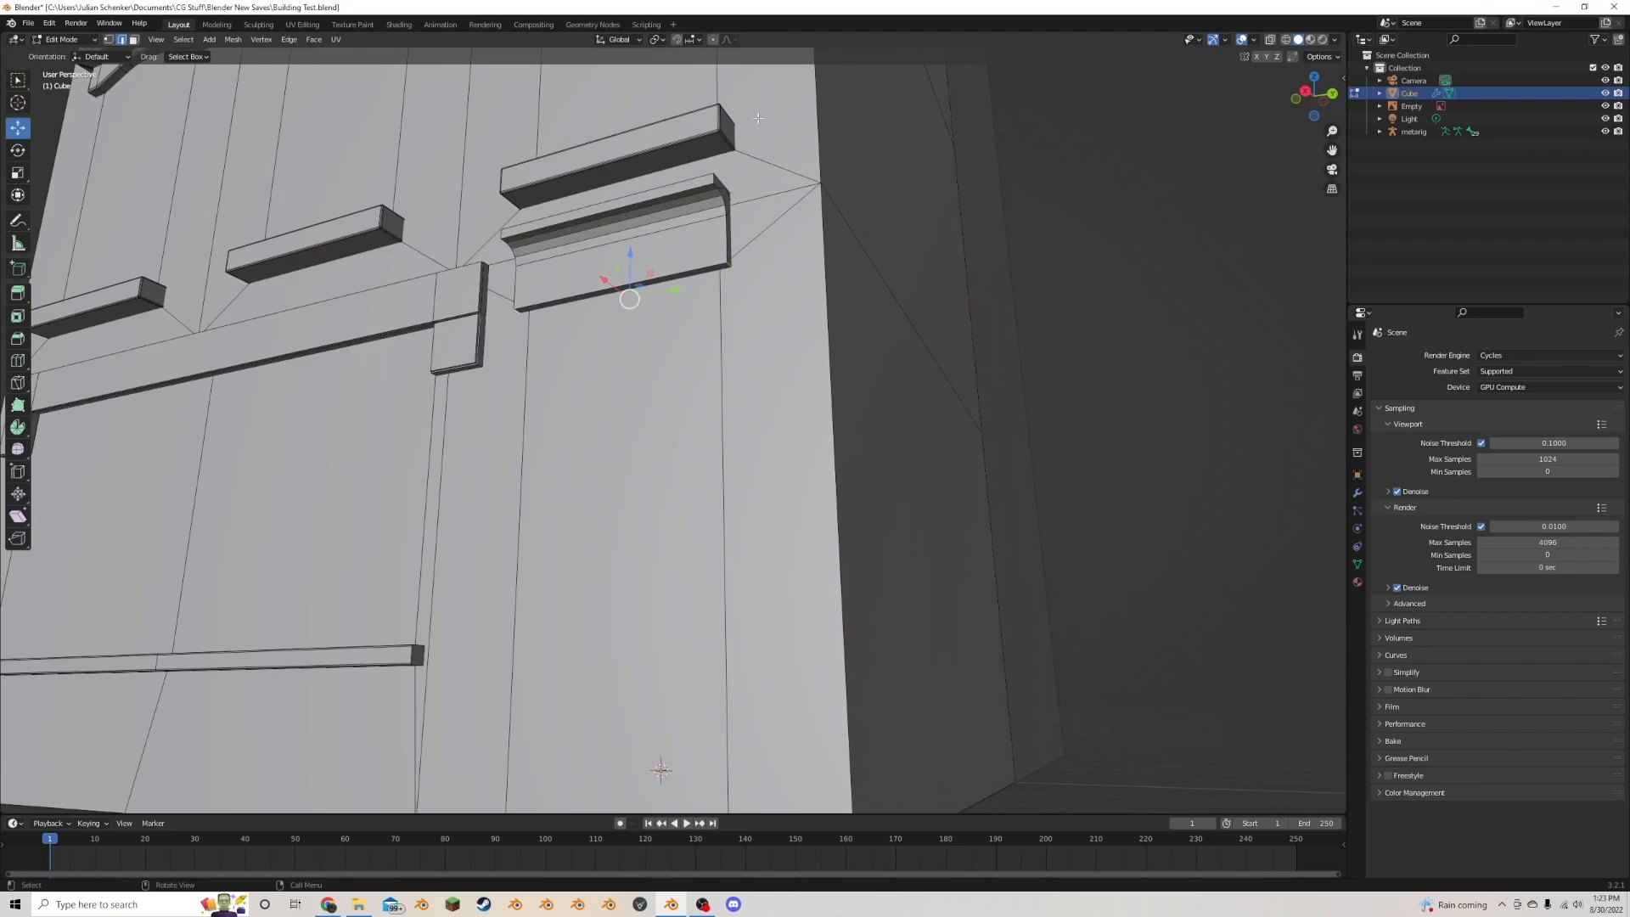
middle_drag(758, 118, 757, 168)
scroll(757, 178, up, 2)
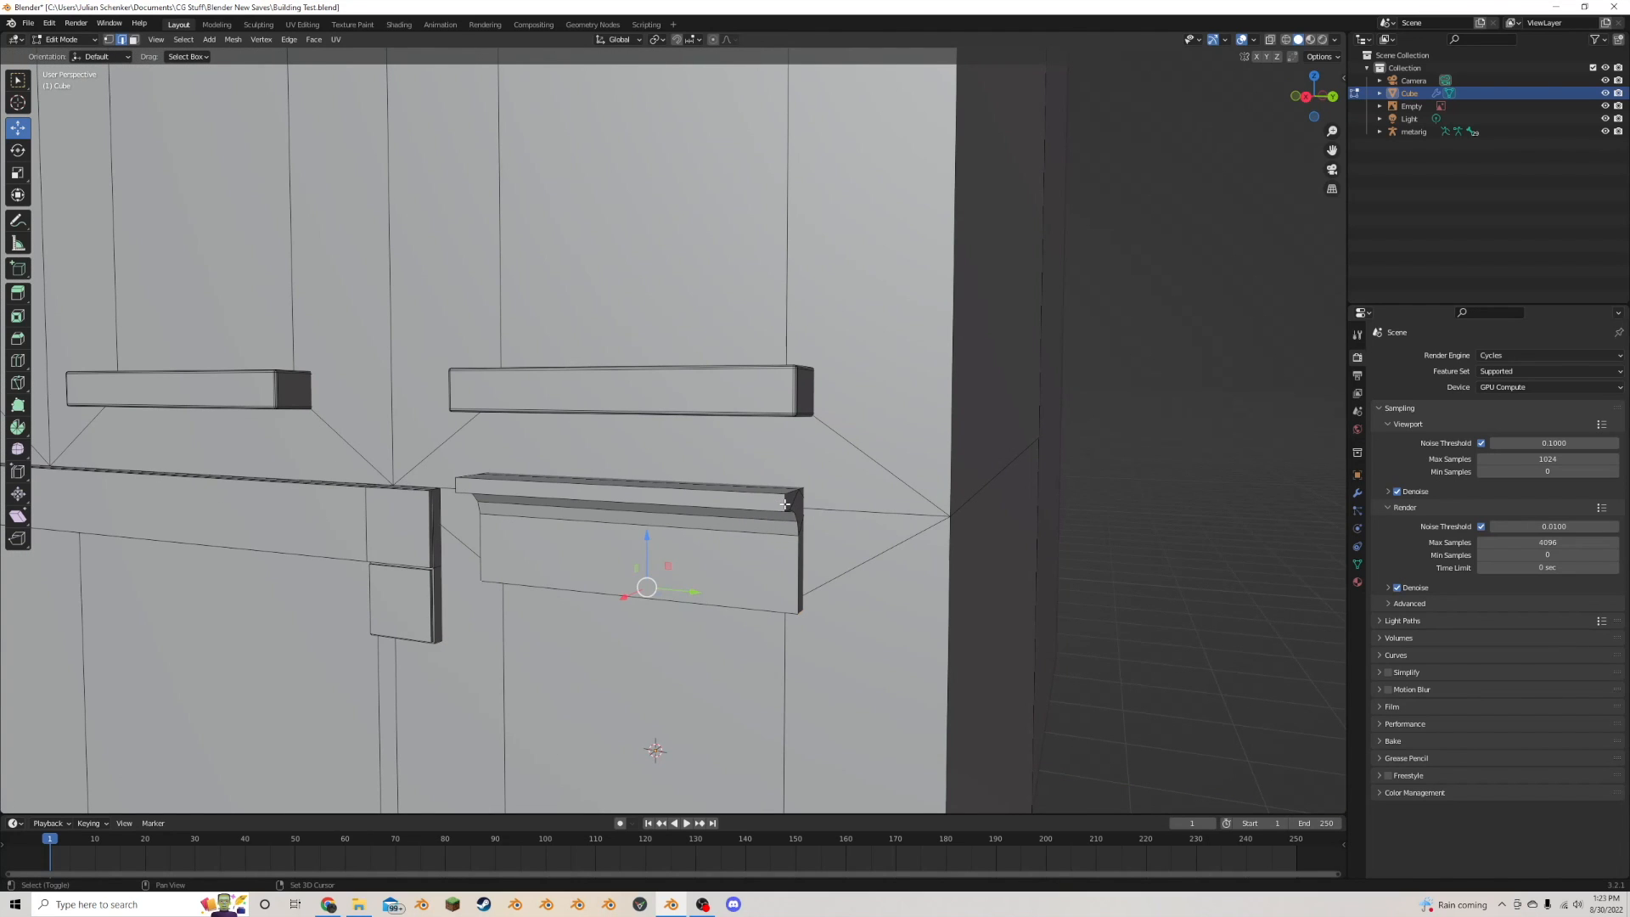
shift+click(784, 505)
shift+click(448, 483)
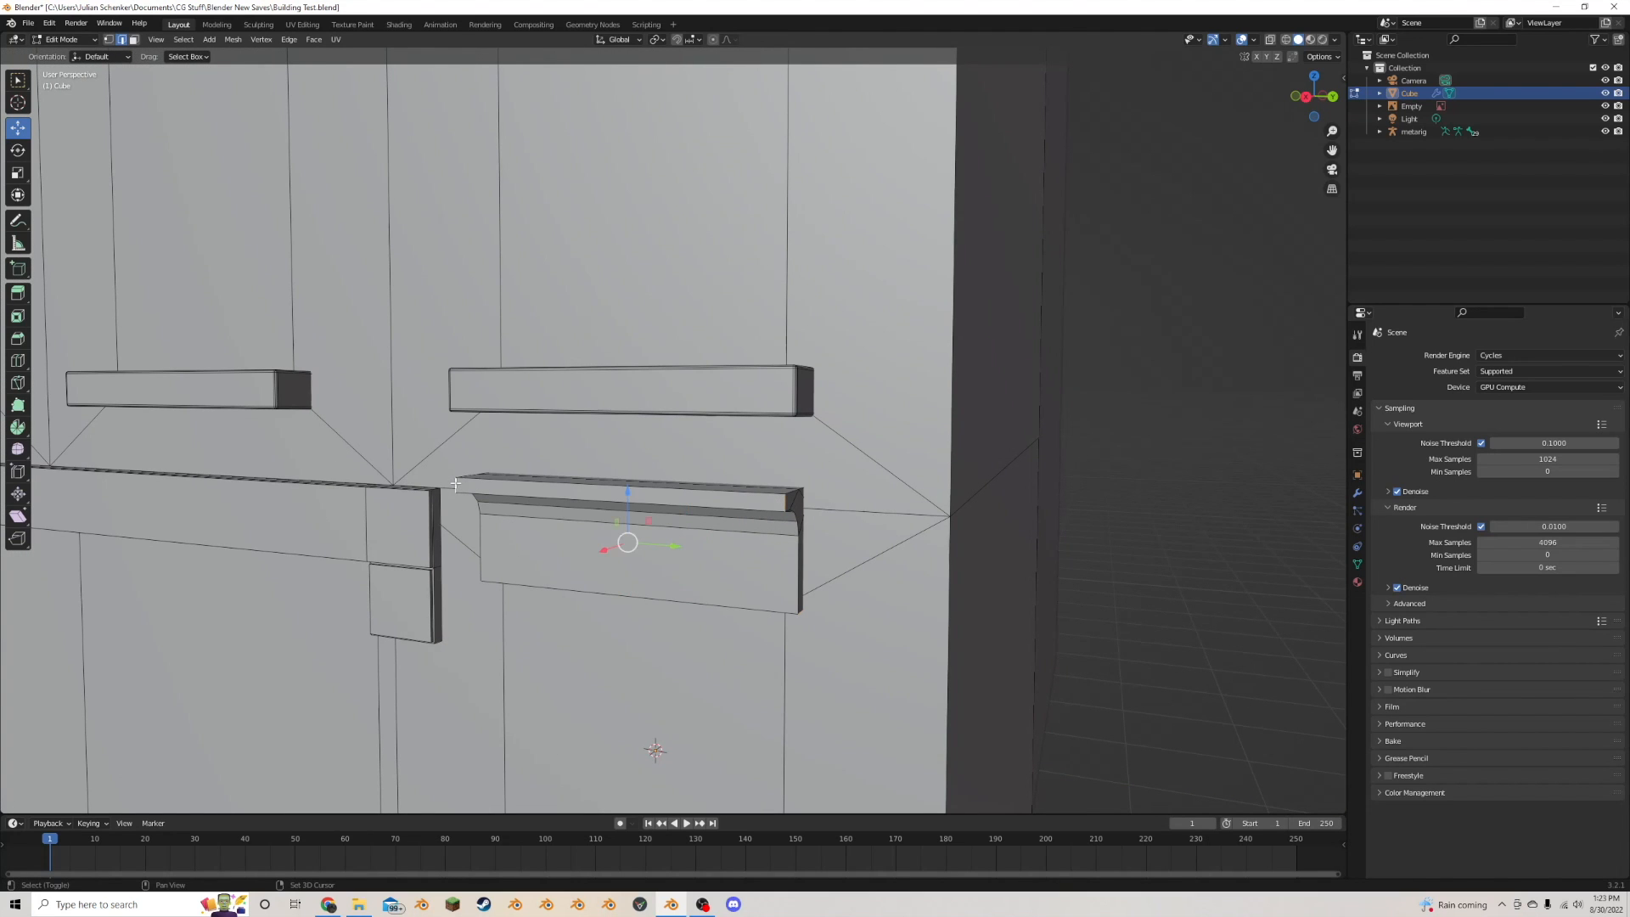
key(ctrl+b)
click(981, 438)
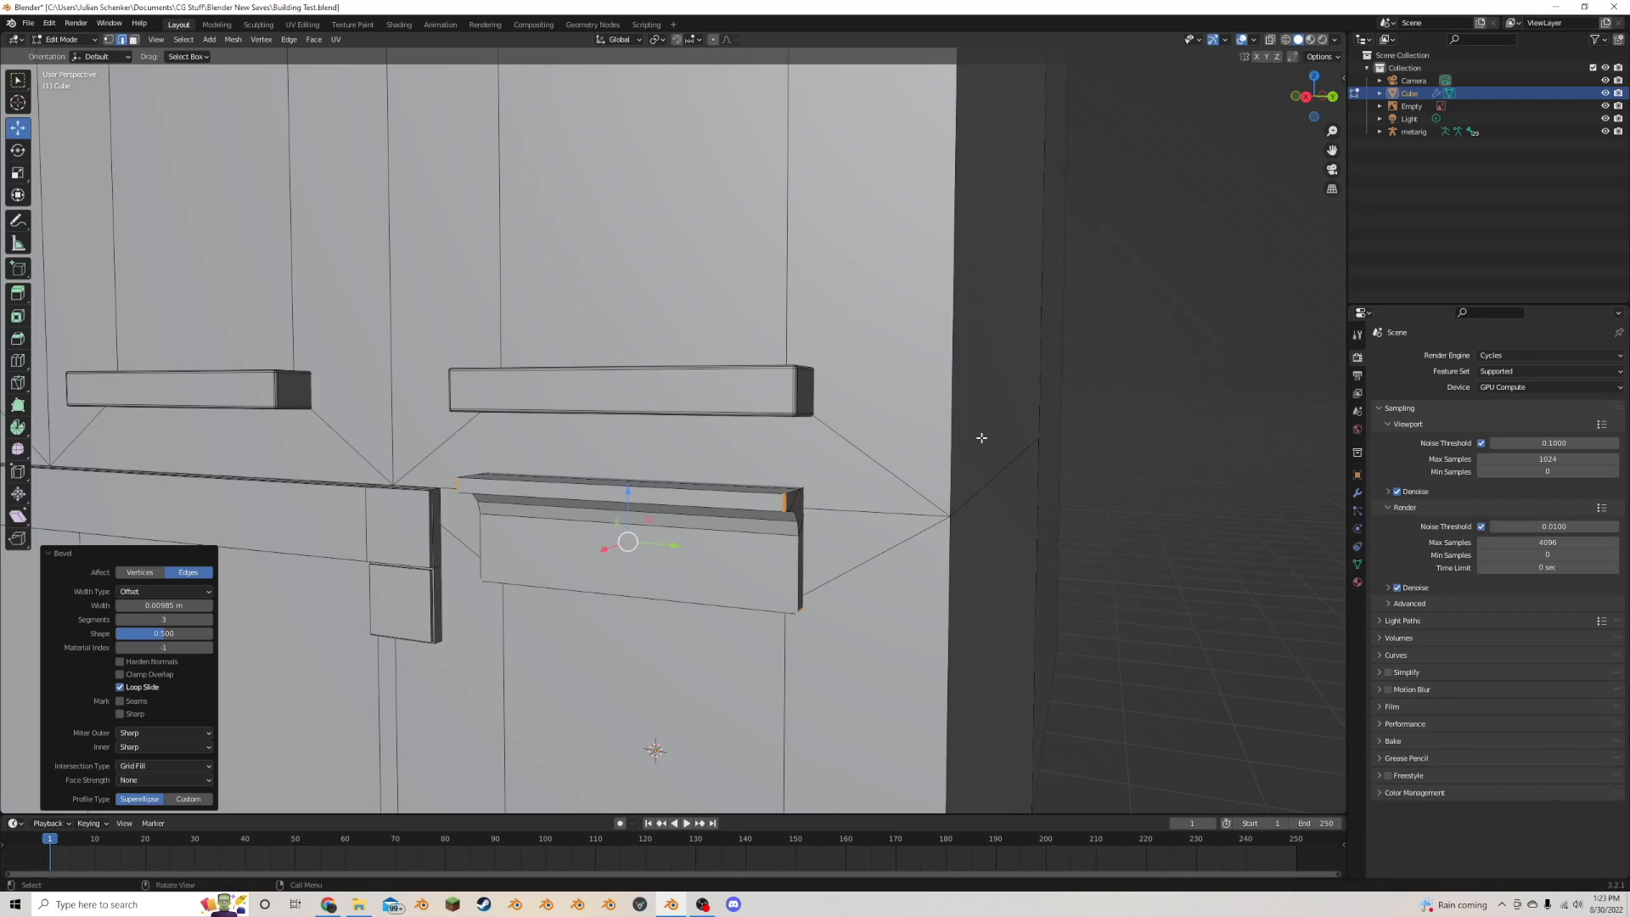
- Flatten the doorstep's sloping front face by scaling it to 0 along X
middle_drag(981, 438, 959, 535)
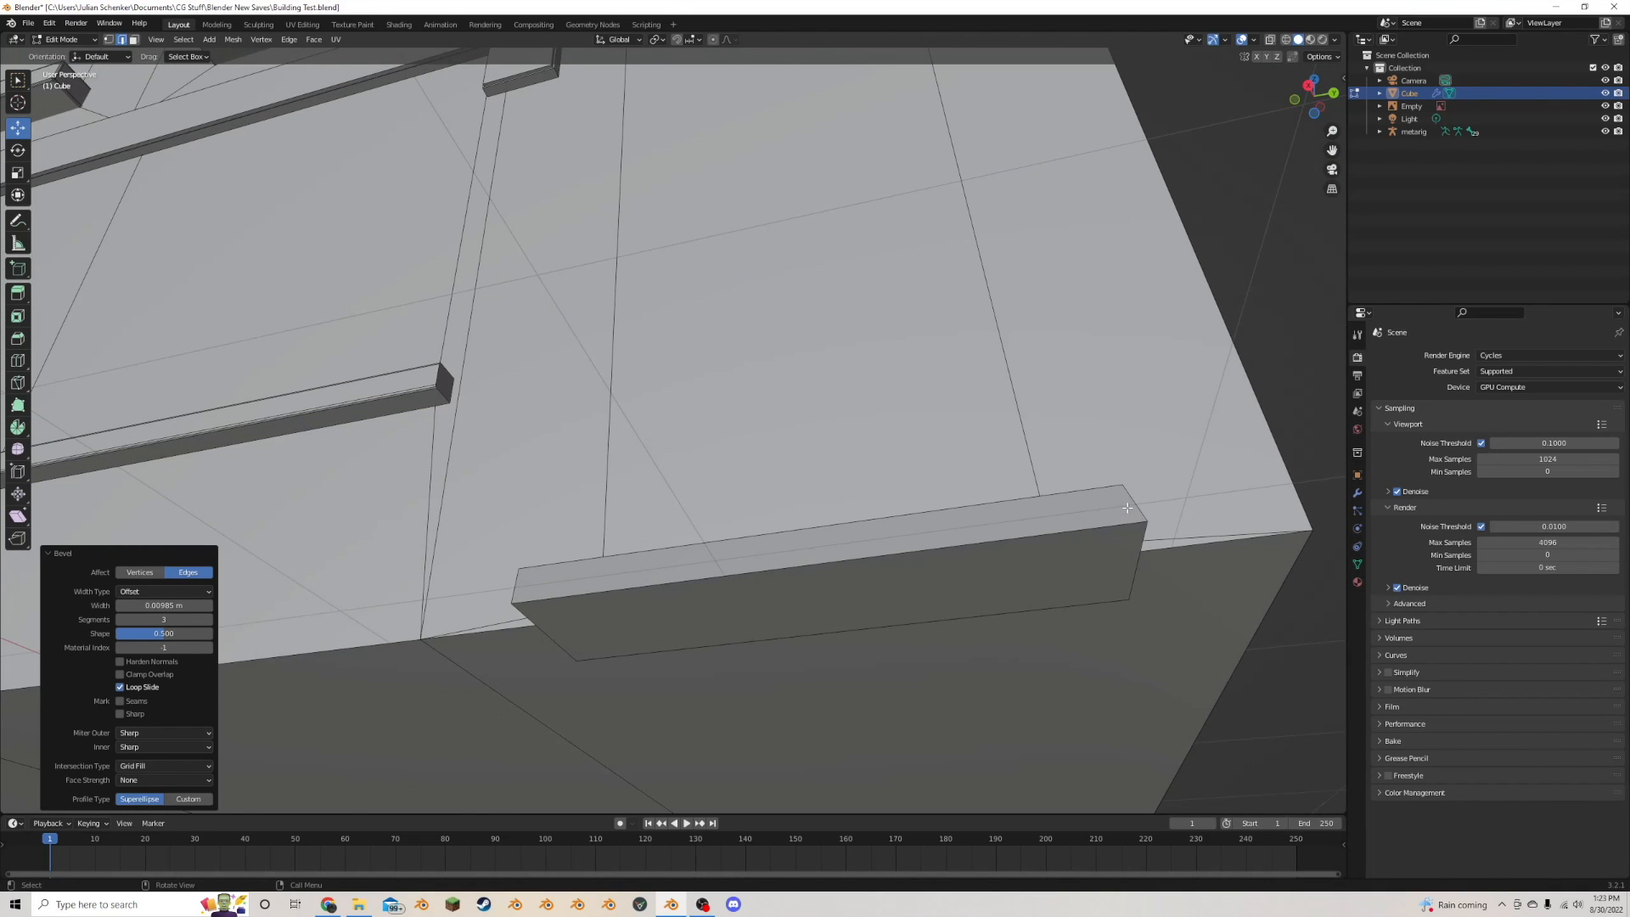
scroll(1128, 508, down, 5)
middle_drag(1128, 508, 1146, 569)
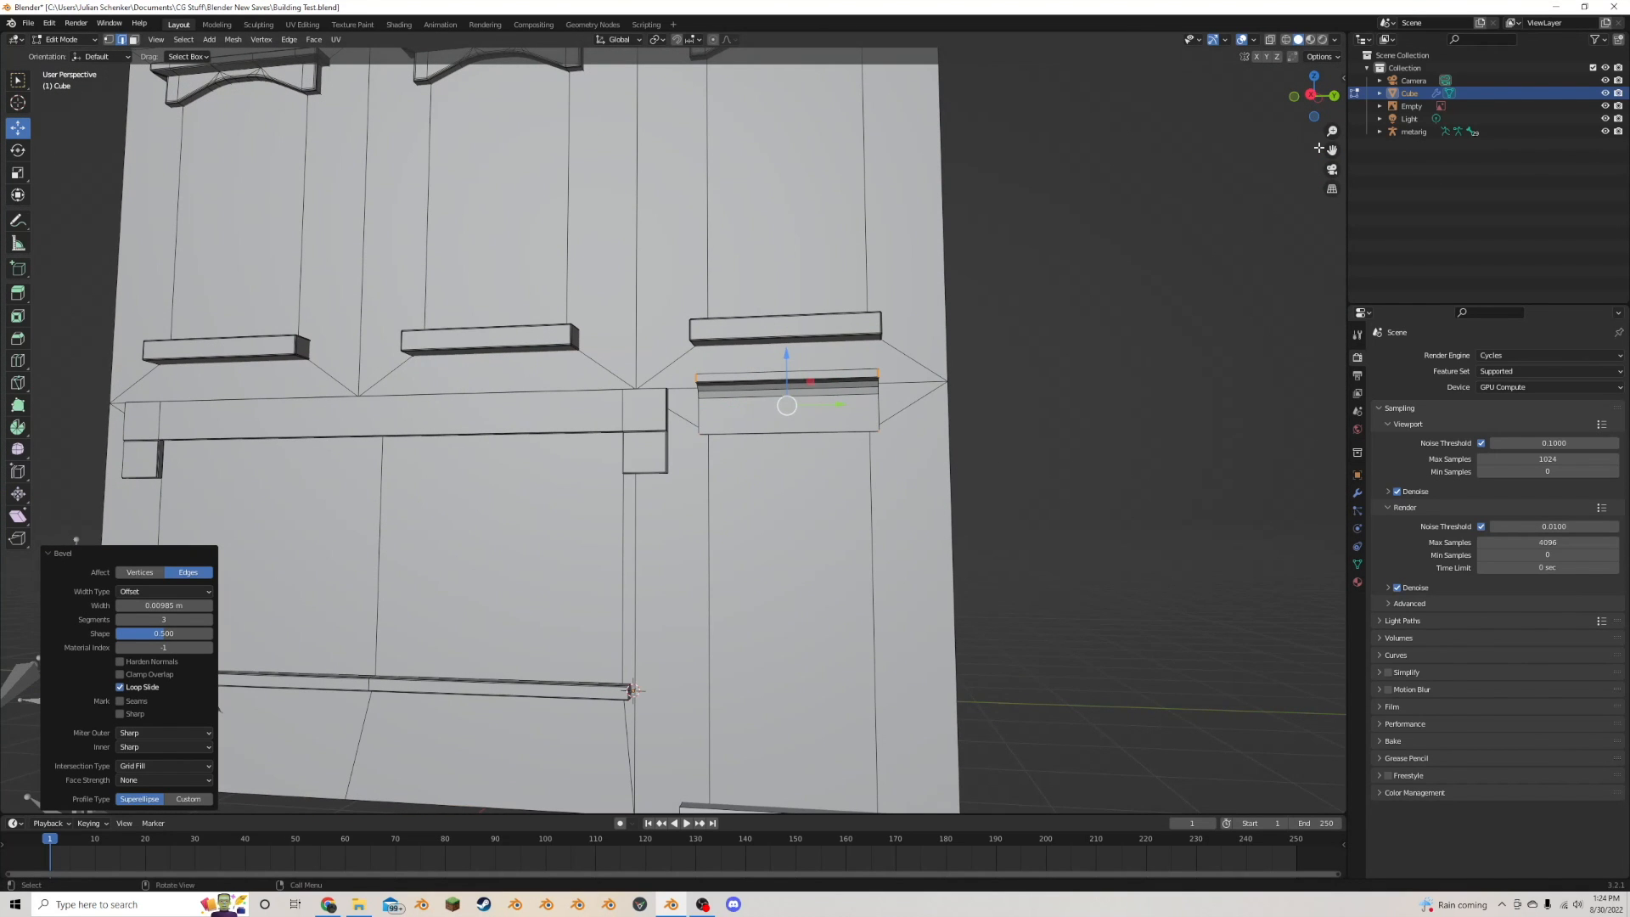
drag(1330, 151, 1282, 9)
middle_drag(1051, 236, 1019, 247)
scroll(1019, 247, up, 2)
scroll(1018, 247, down, 1)
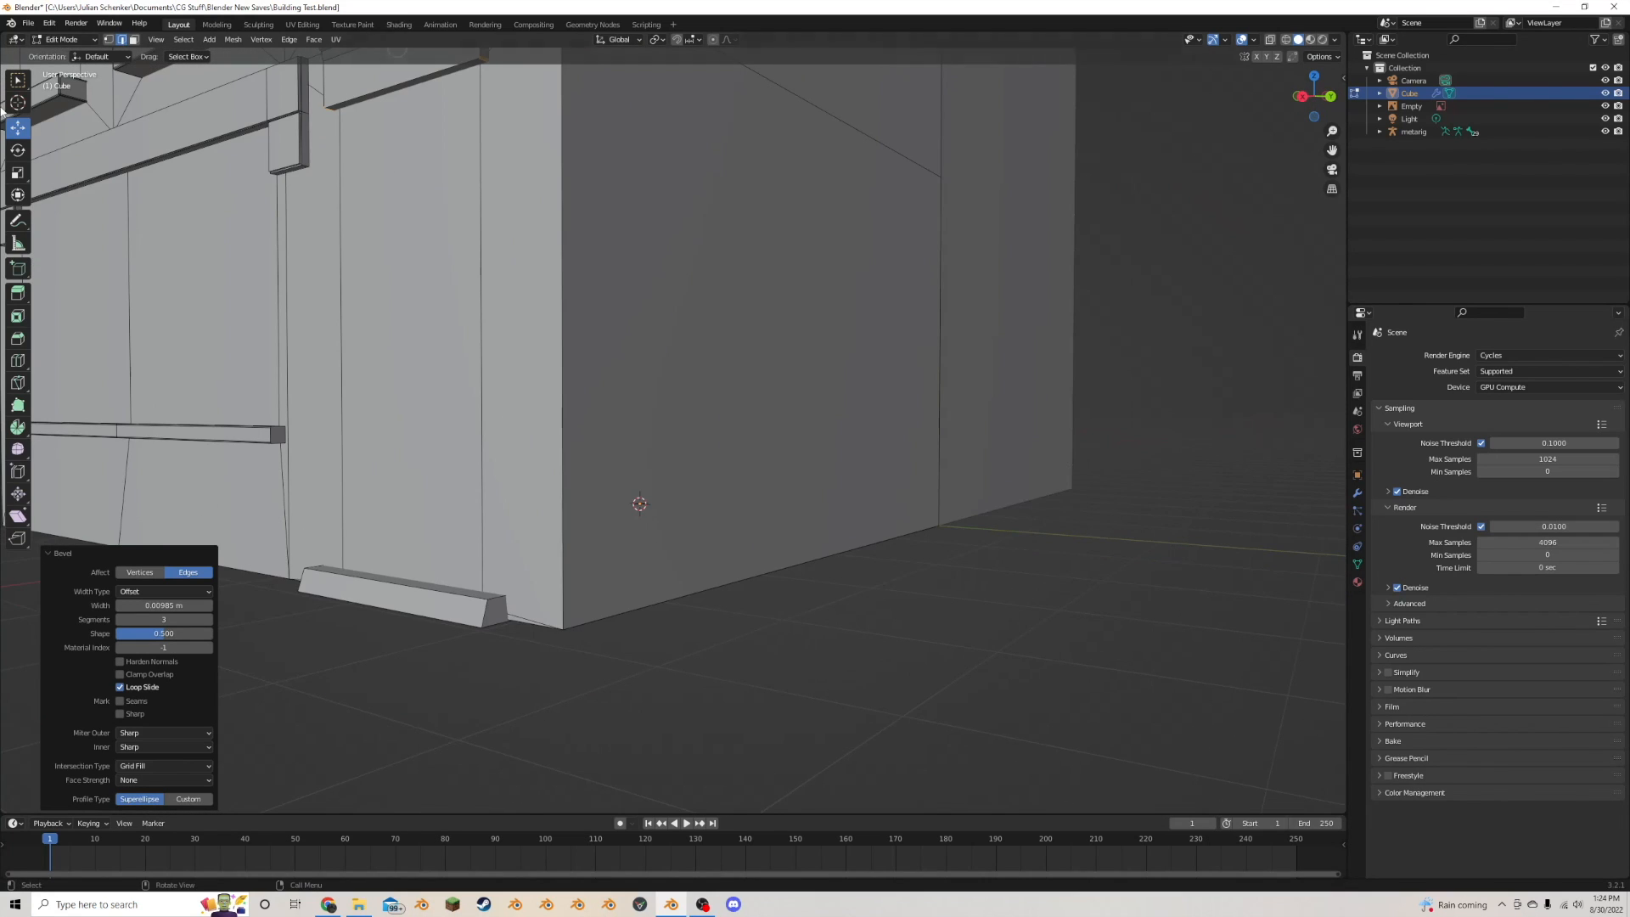
click(456, 692)
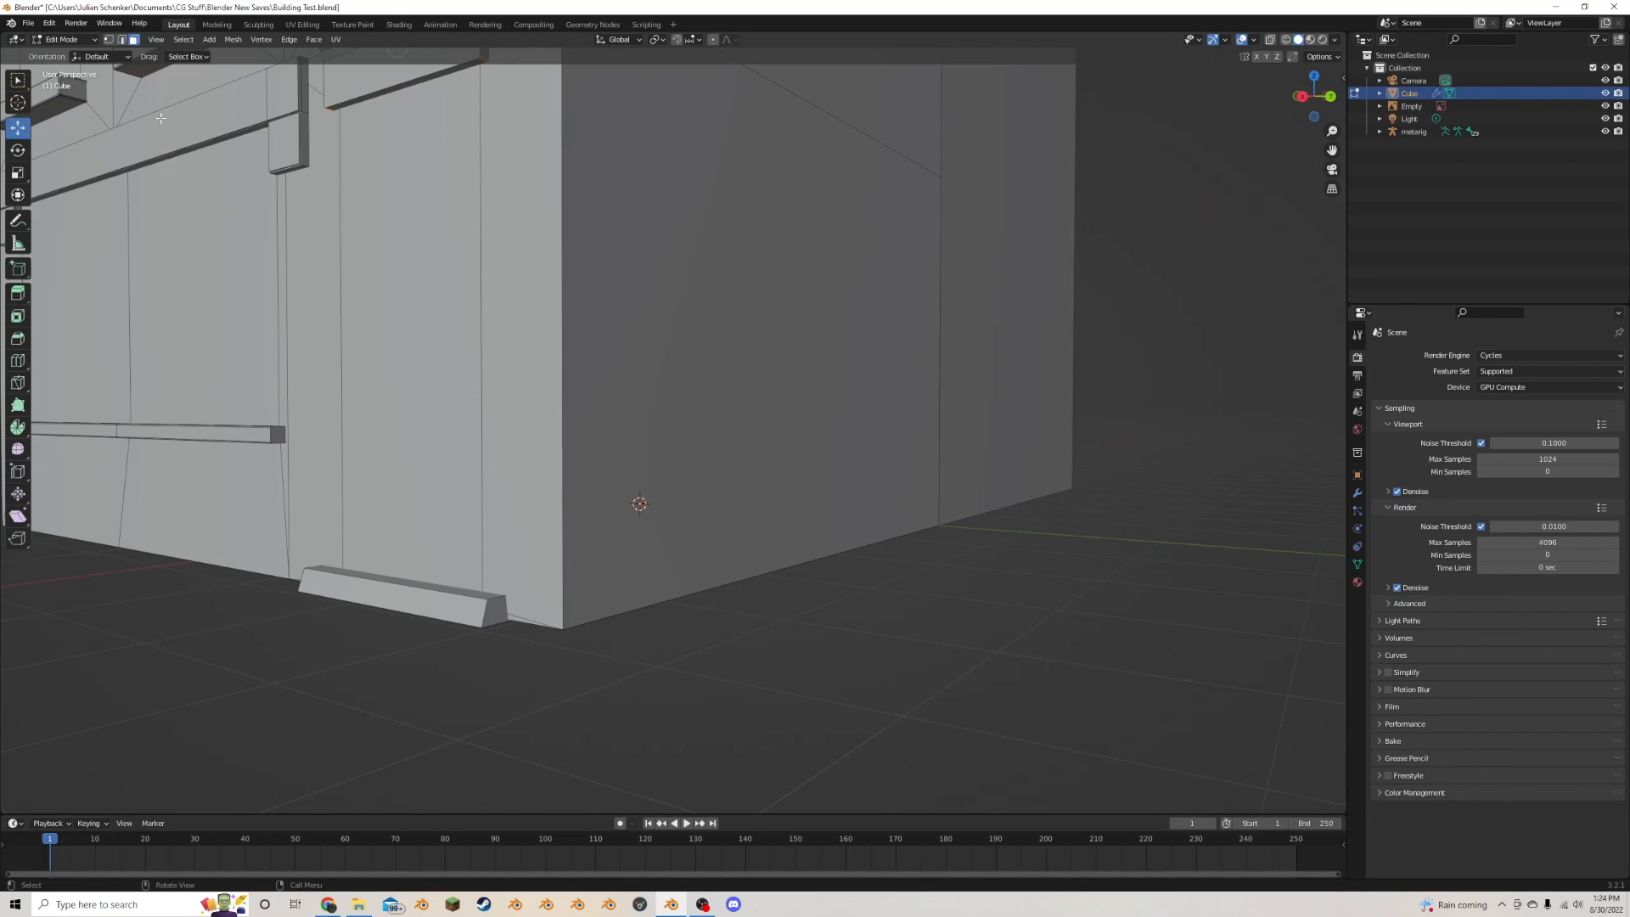
click(456, 604)
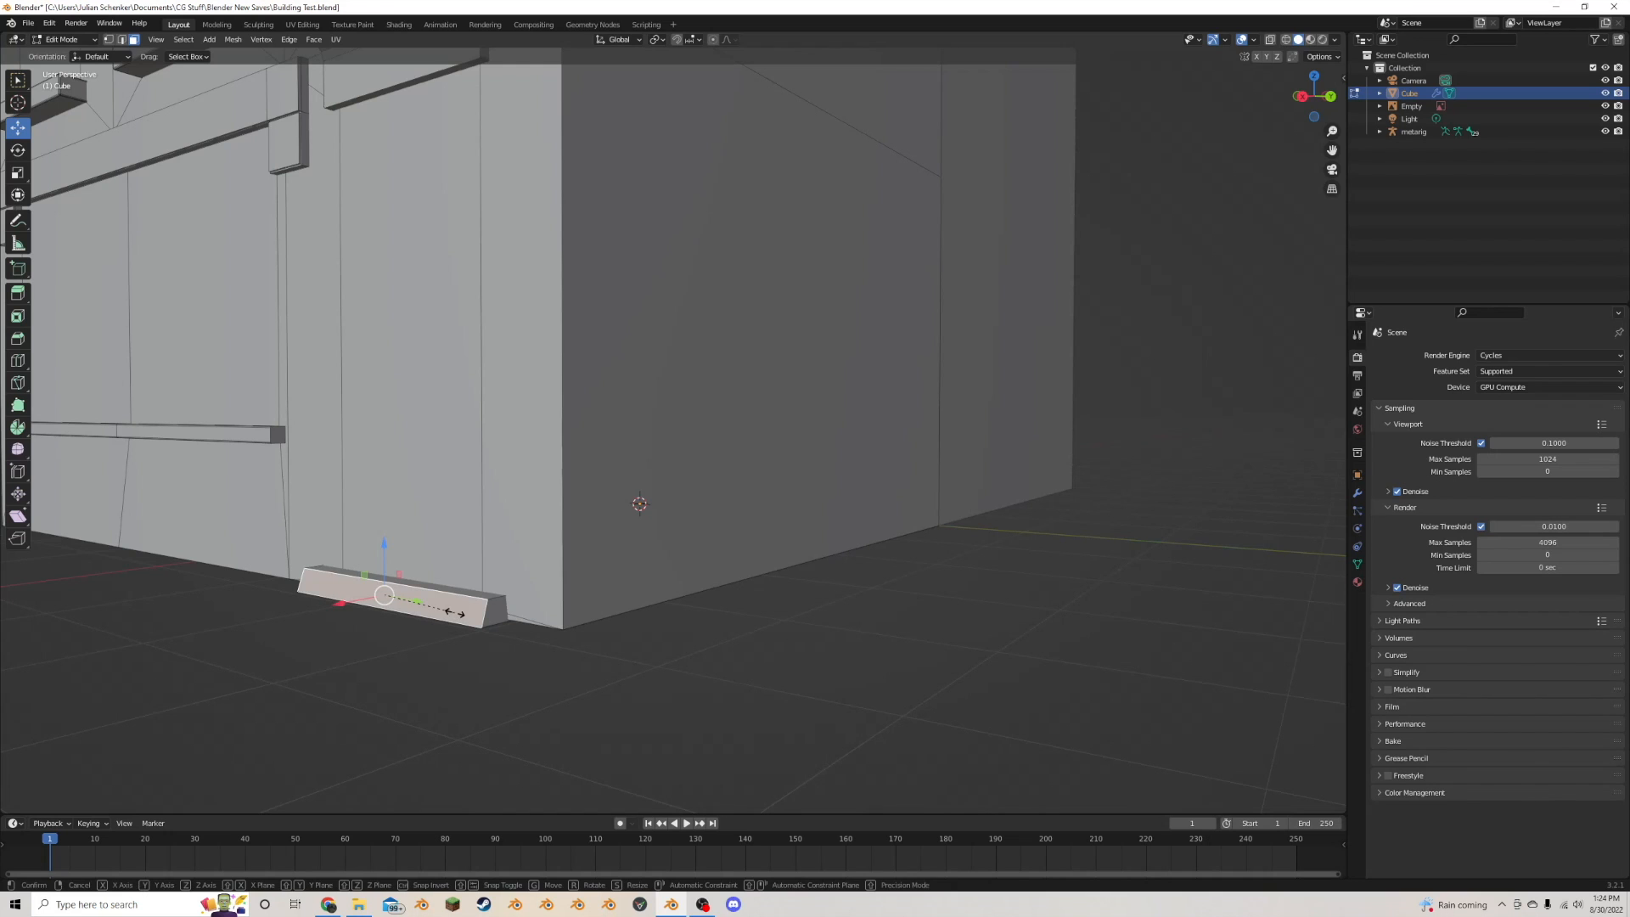
key(s)
key(x)
key(0)
key(Return)
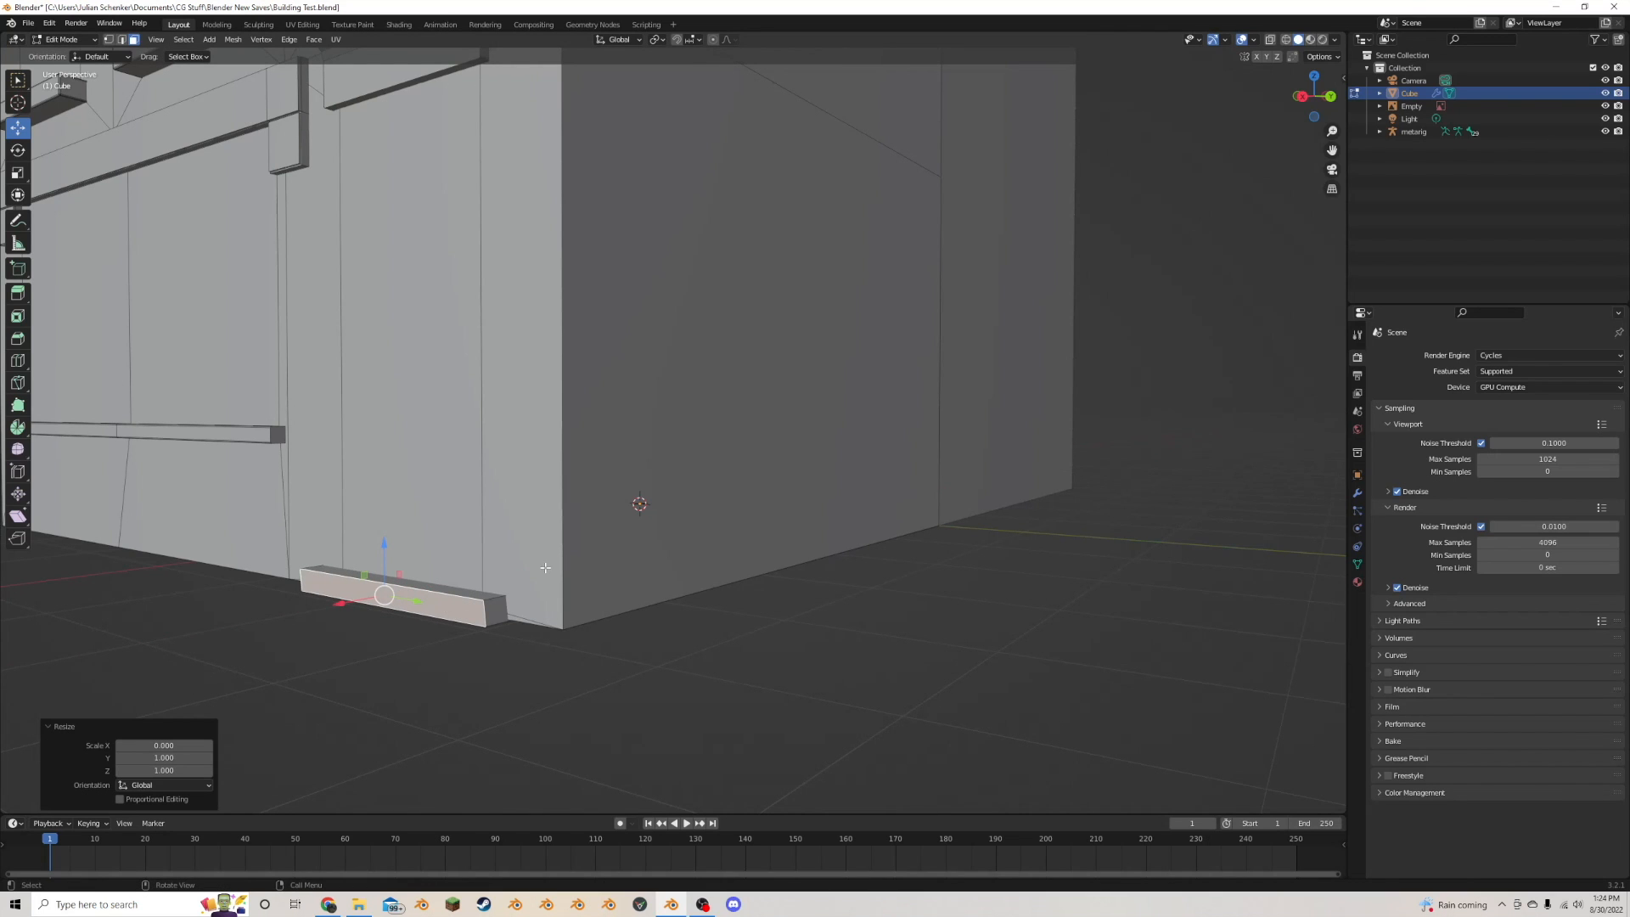
- Delete the doorstep's front and end faces
middle_drag(545, 567, 670, 355)
scroll(669, 355, up, 1)
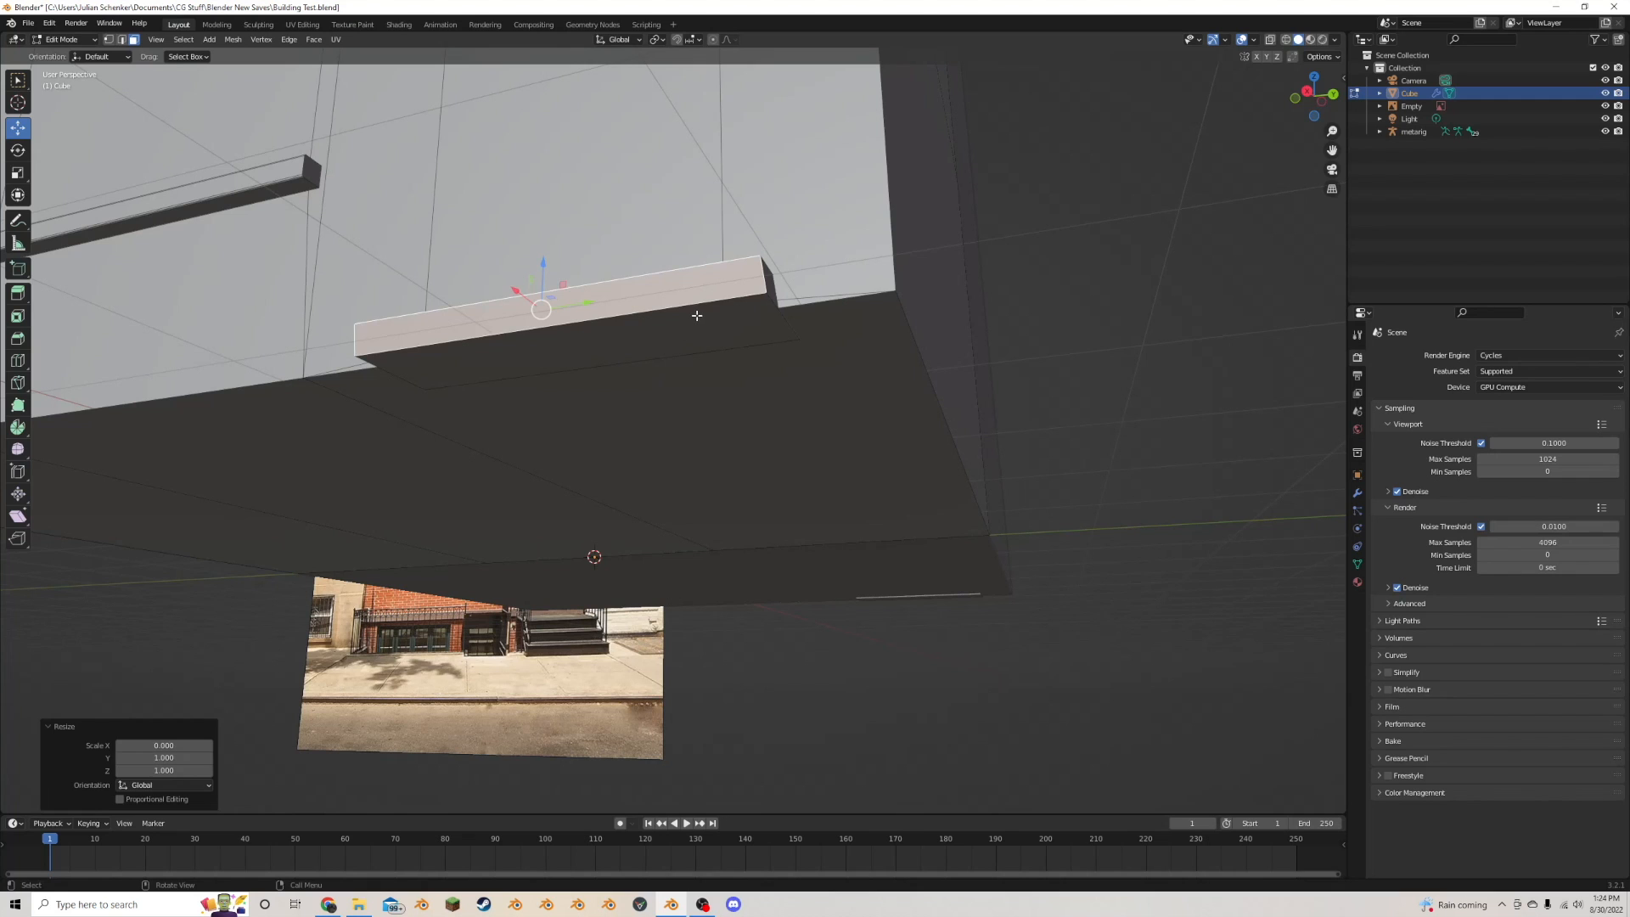
click(719, 298)
click(757, 273)
middle_drag(756, 273, 768, 330)
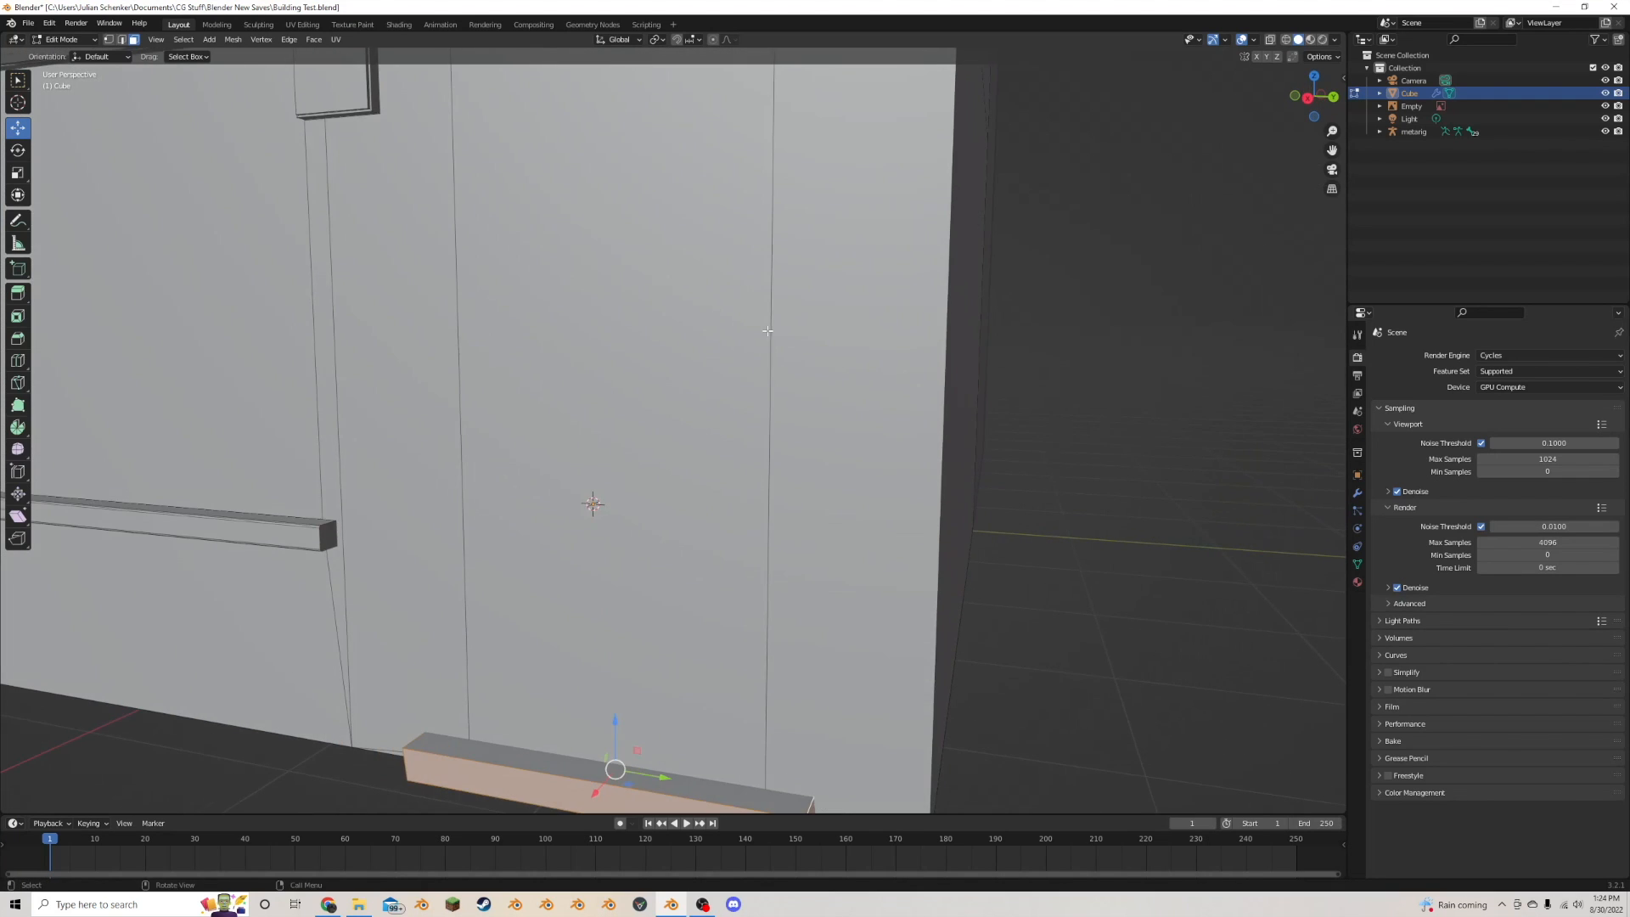
scroll(694, 619, down, 2)
key(x)
click(691, 591)
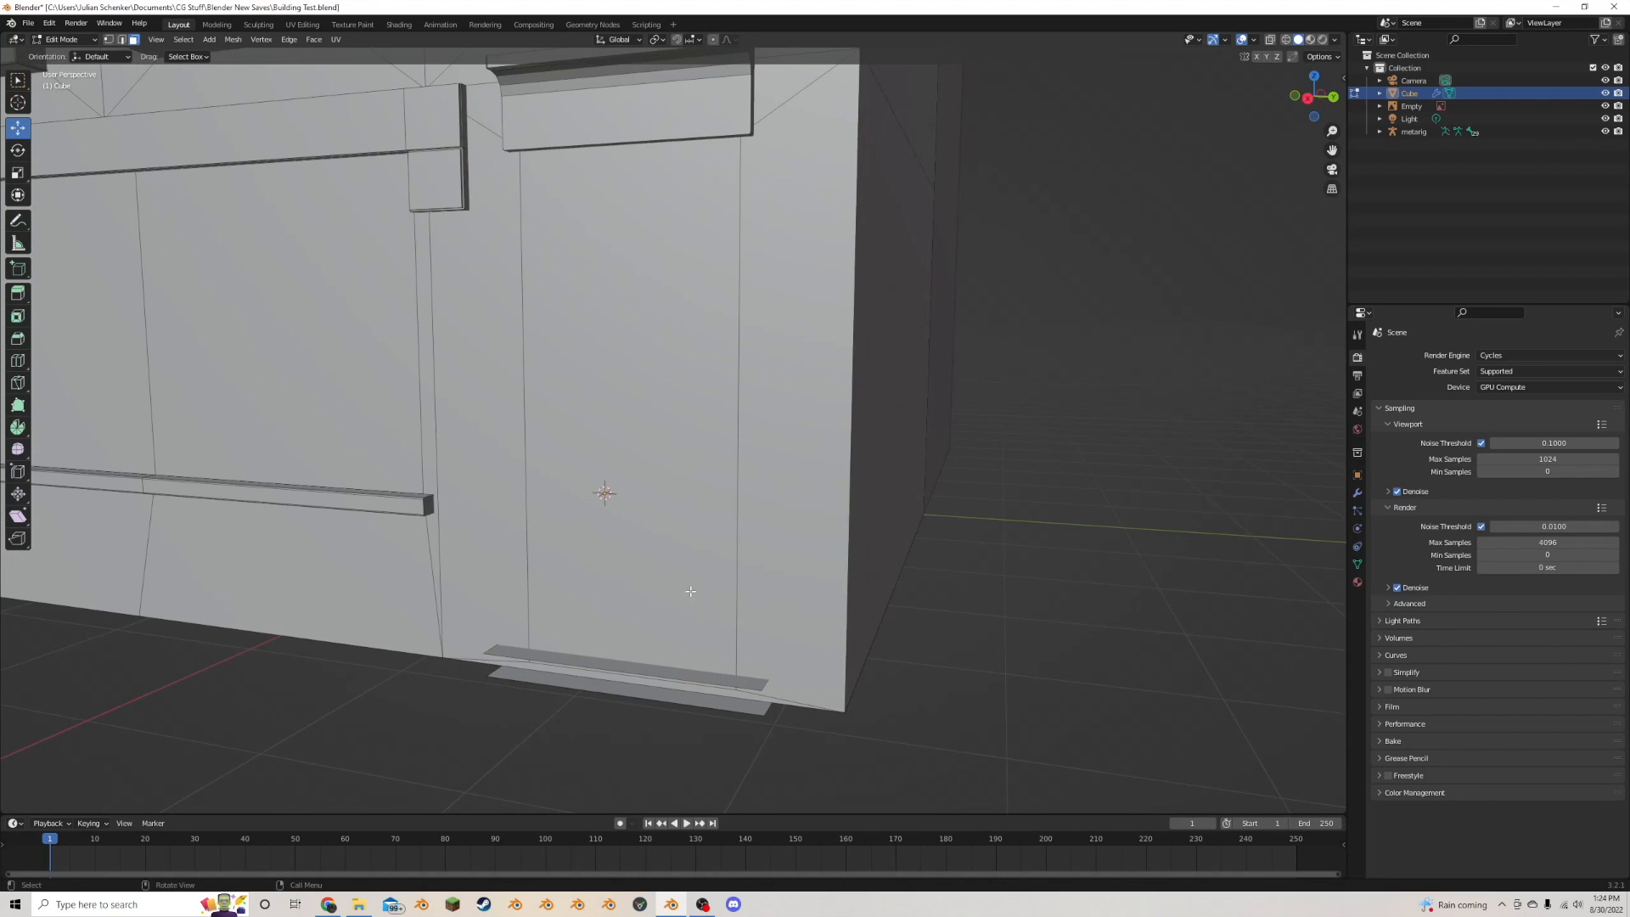
- Straighten the two short end edges of the doorstep's flat face by scaling each to 0 along Y
middle_drag(659, 655, 649, 527)
click(628, 196)
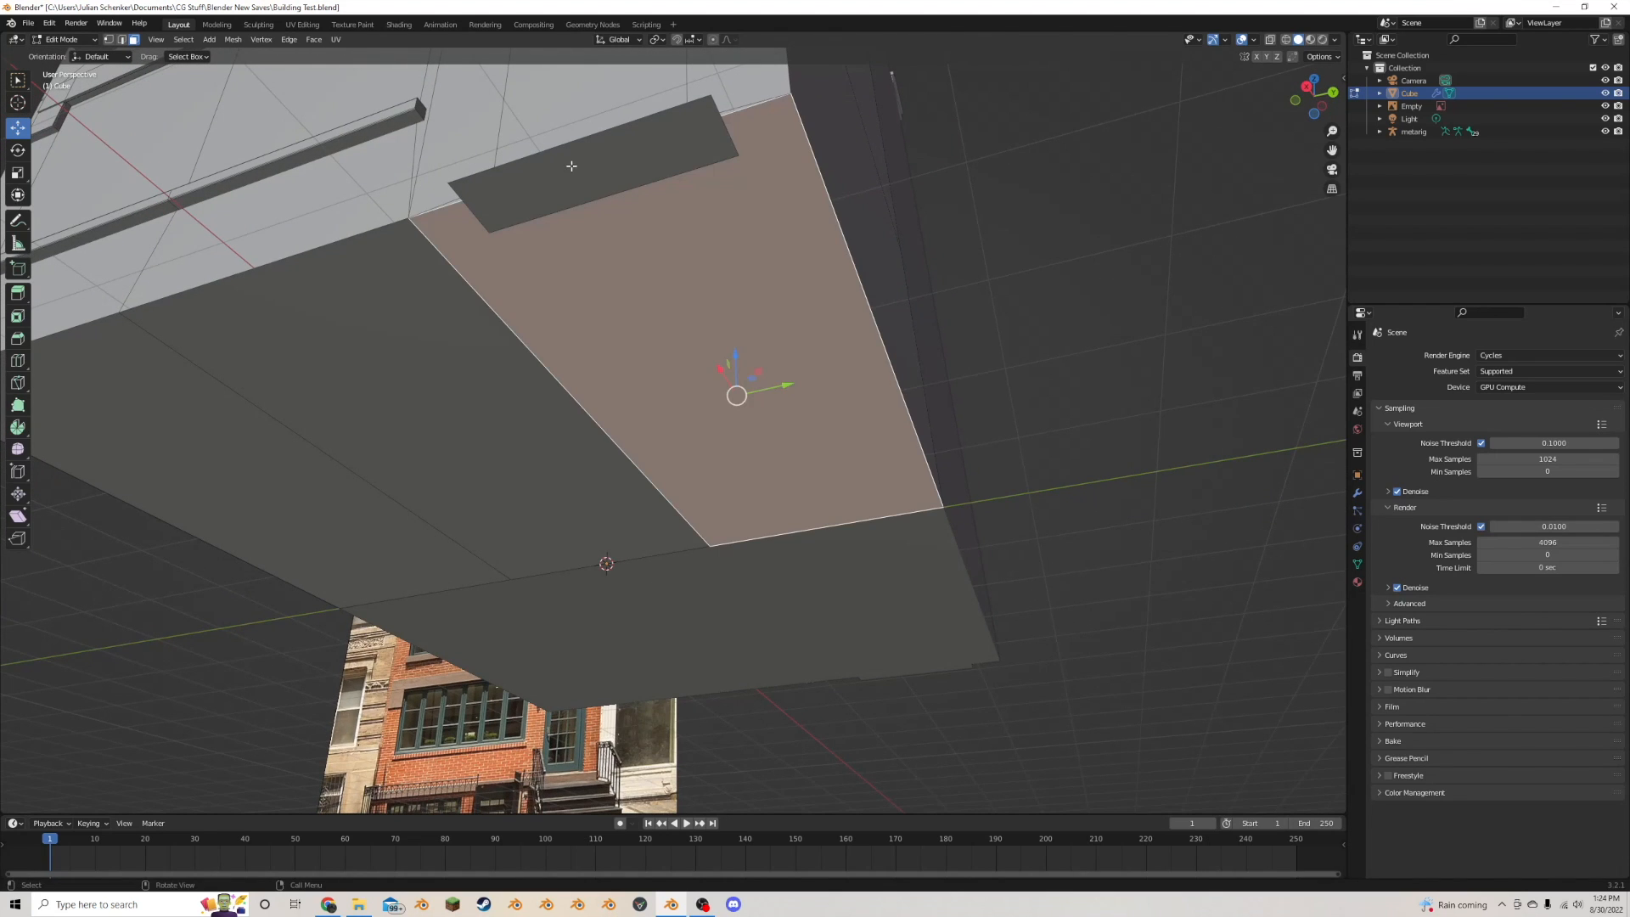
click(119, 41)
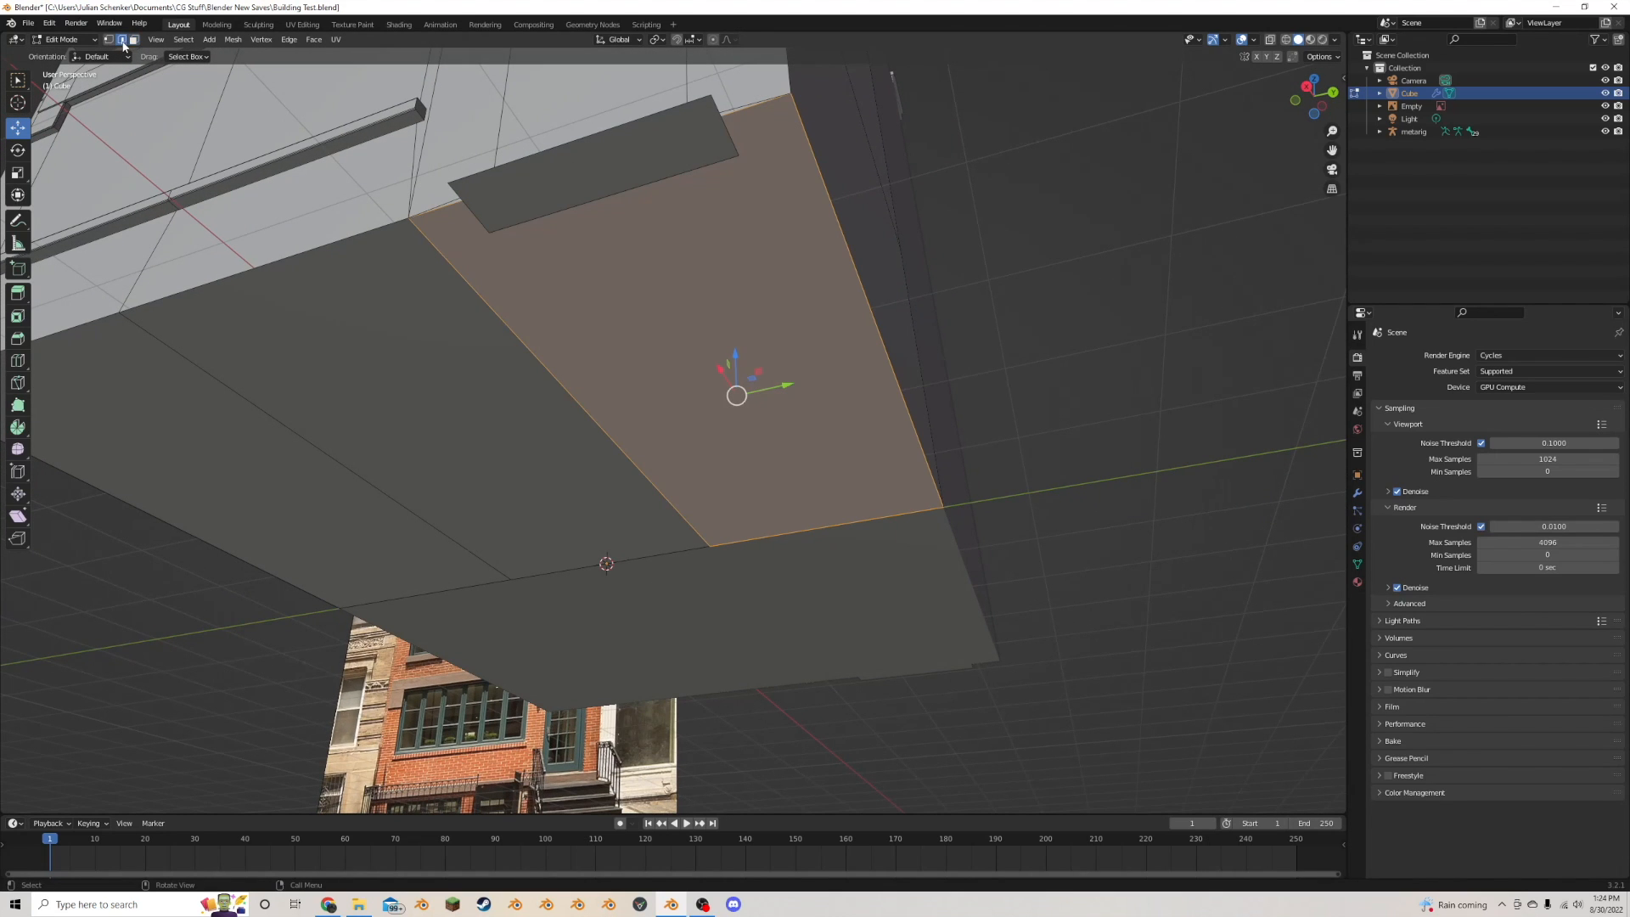
click(711, 149)
click(727, 134)
key(s)
key(y)
key(0)
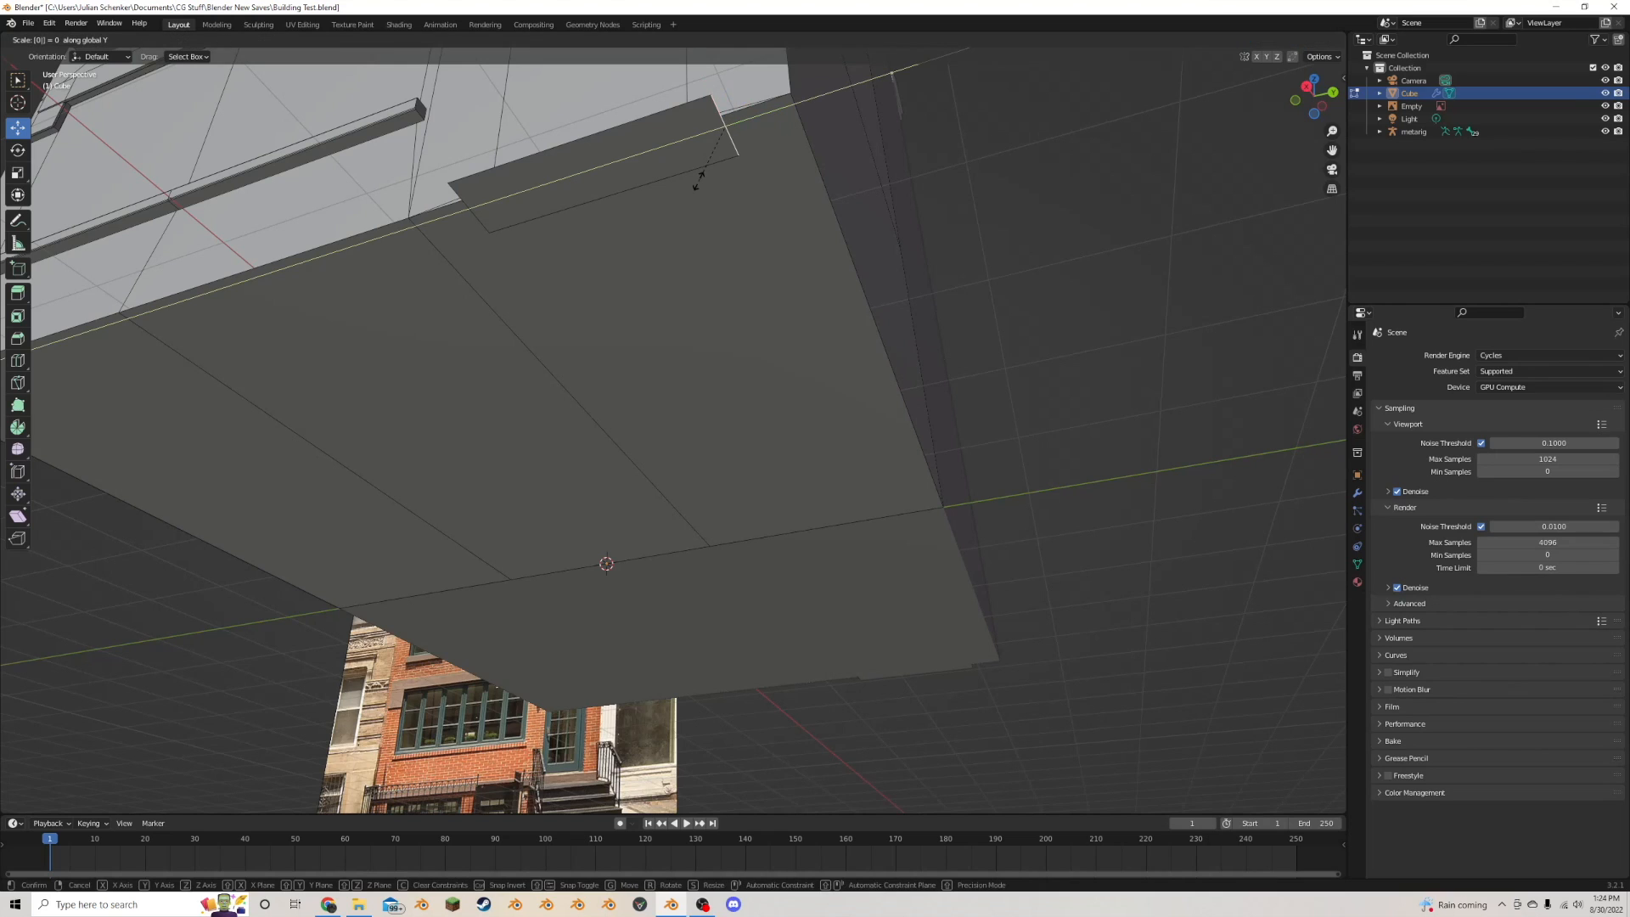
key(Return)
click(512, 189)
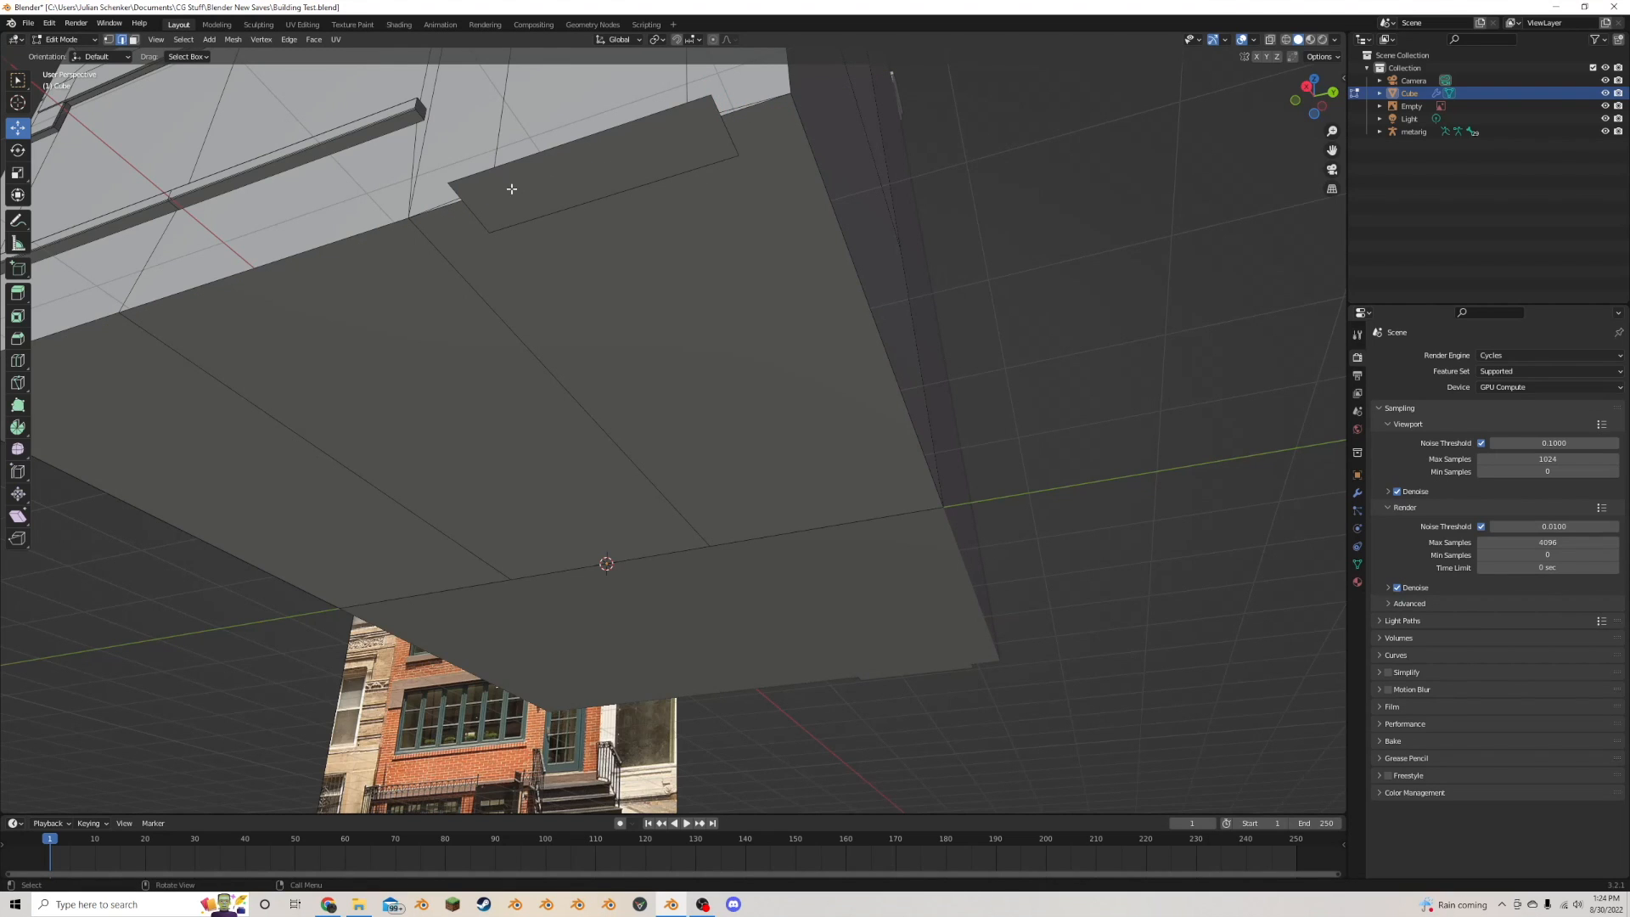
click(480, 216)
key(s)
key(y)
key(0)
key(Return)
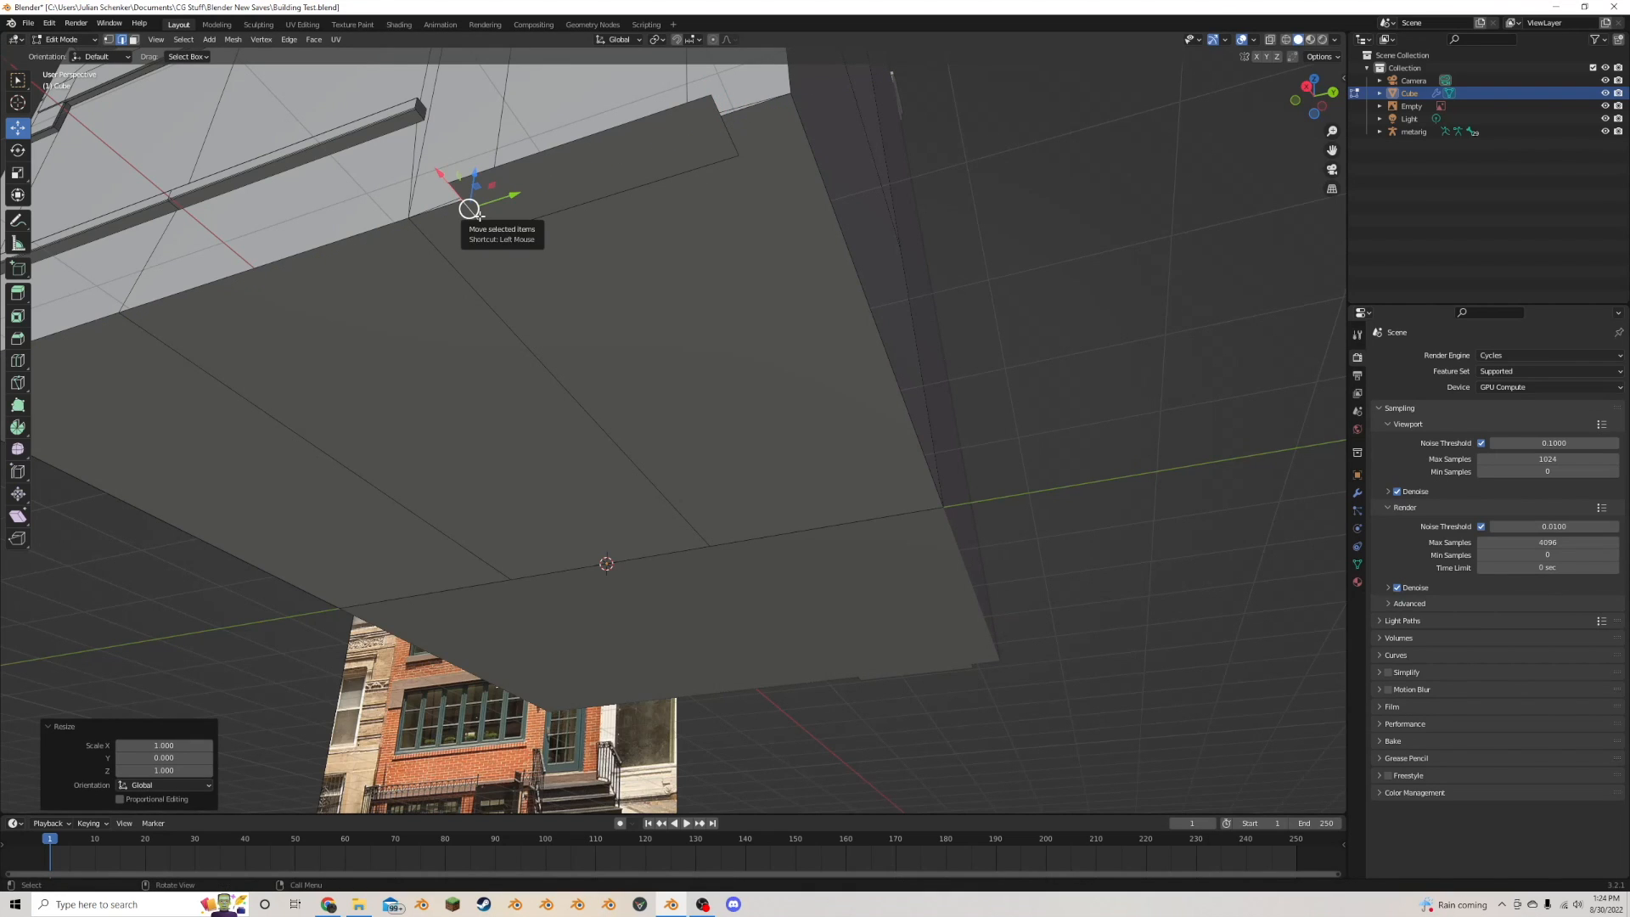
- Straighten the inner and outer long edges of the doorstep's flat face by scaling each to 0 along X
click(501, 209)
key(s)
key(x)
key(0)
key(Return)
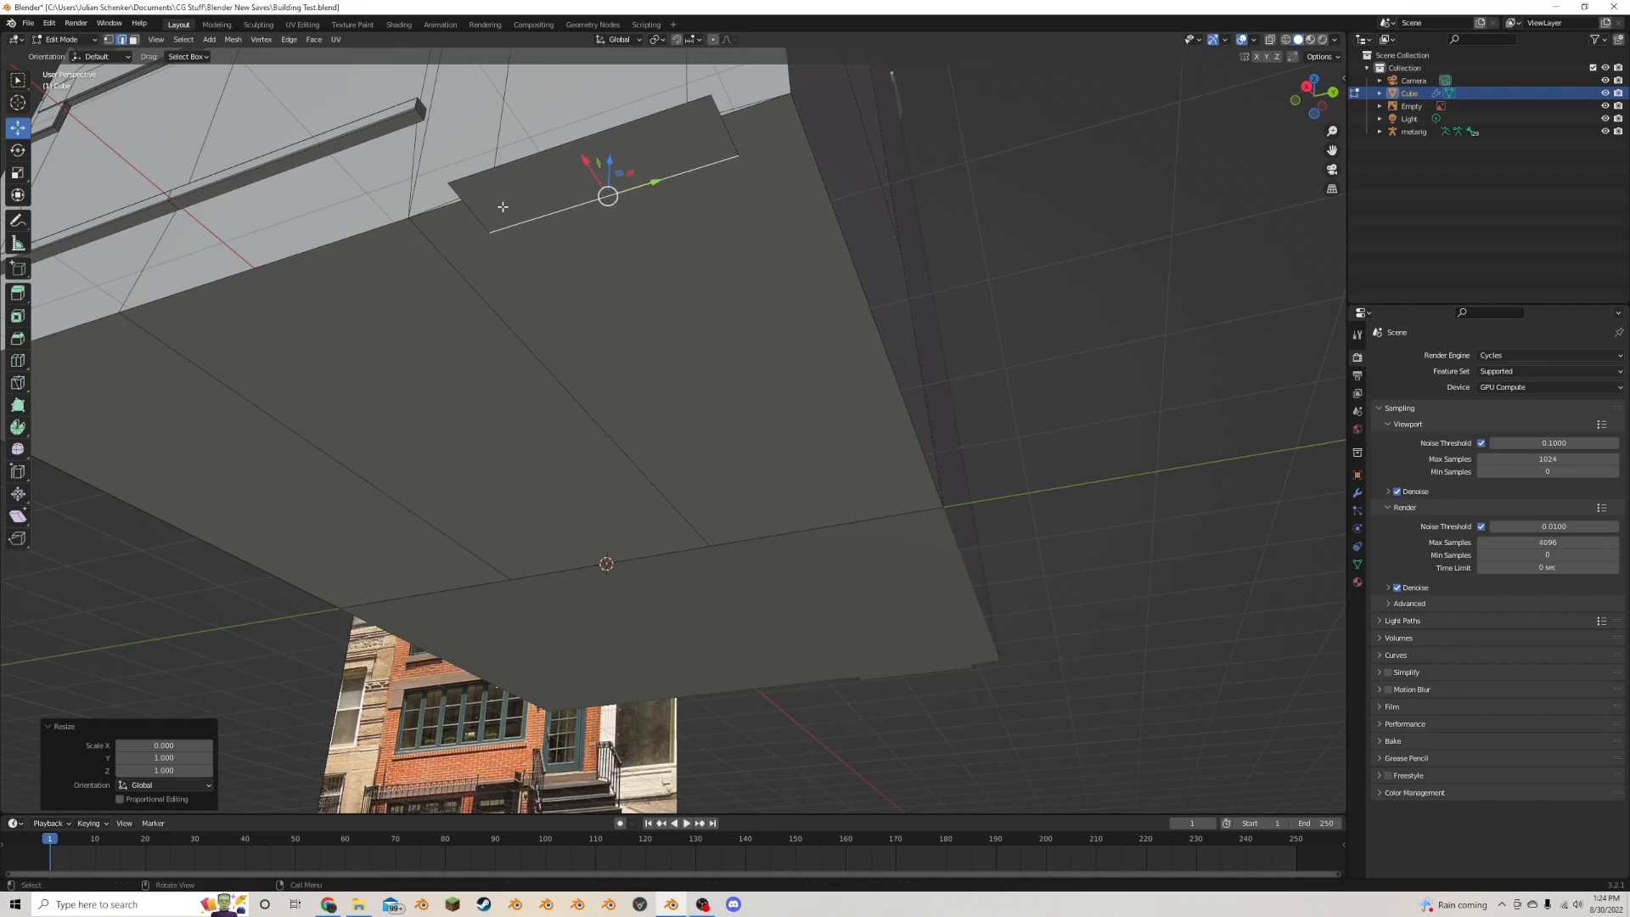
click(572, 140)
key(s)
key(x)
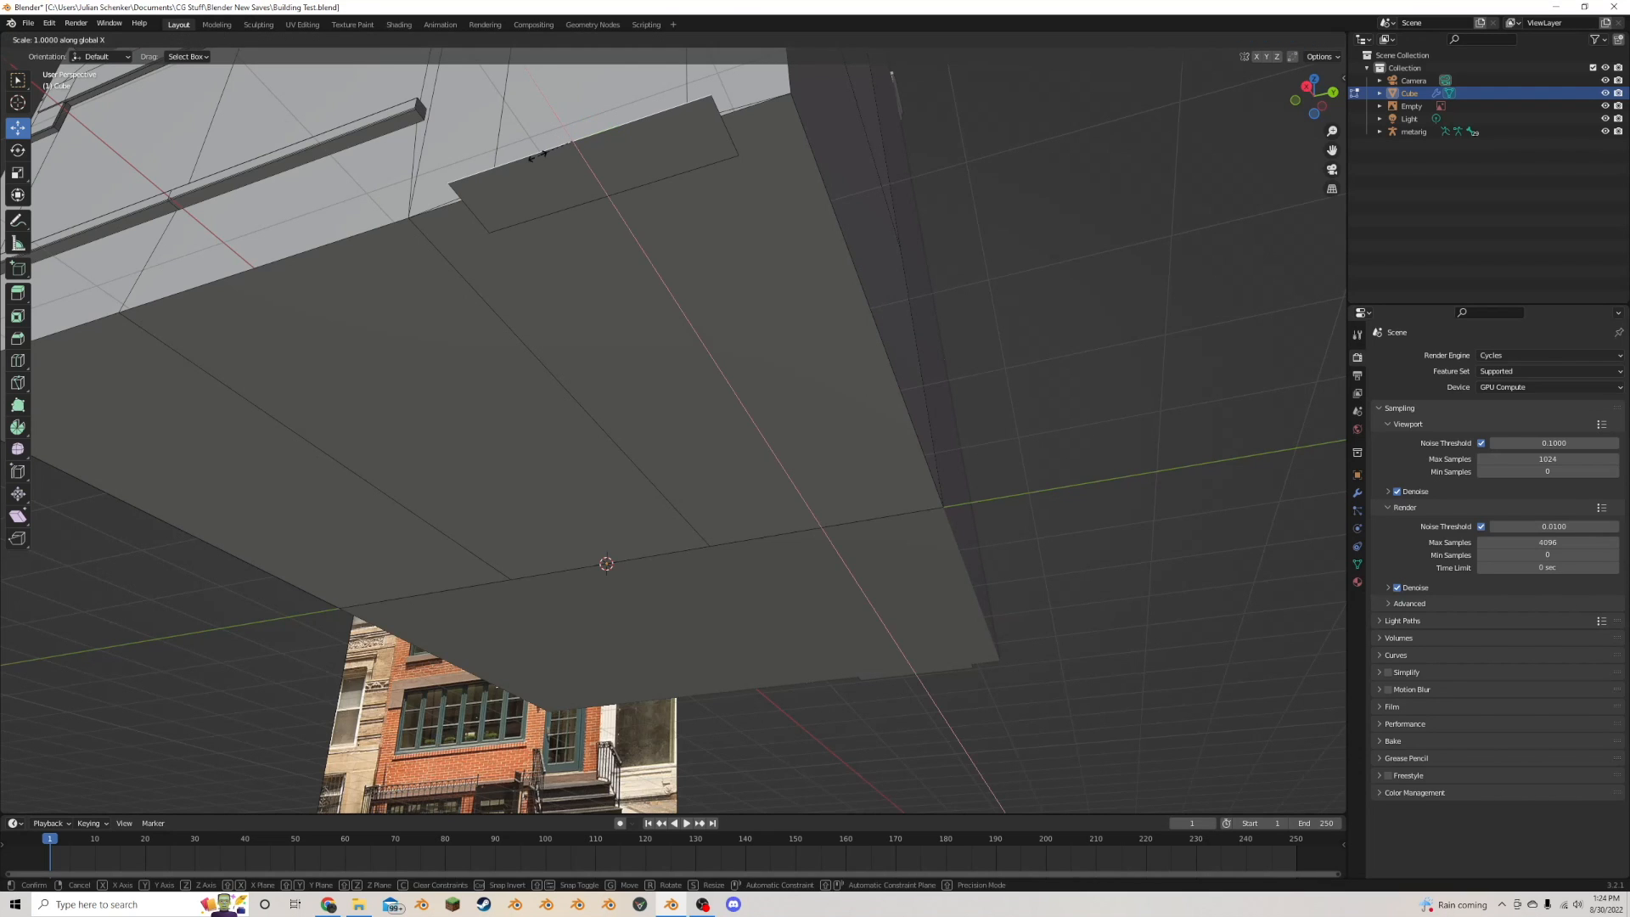
key(0)
key(Return)
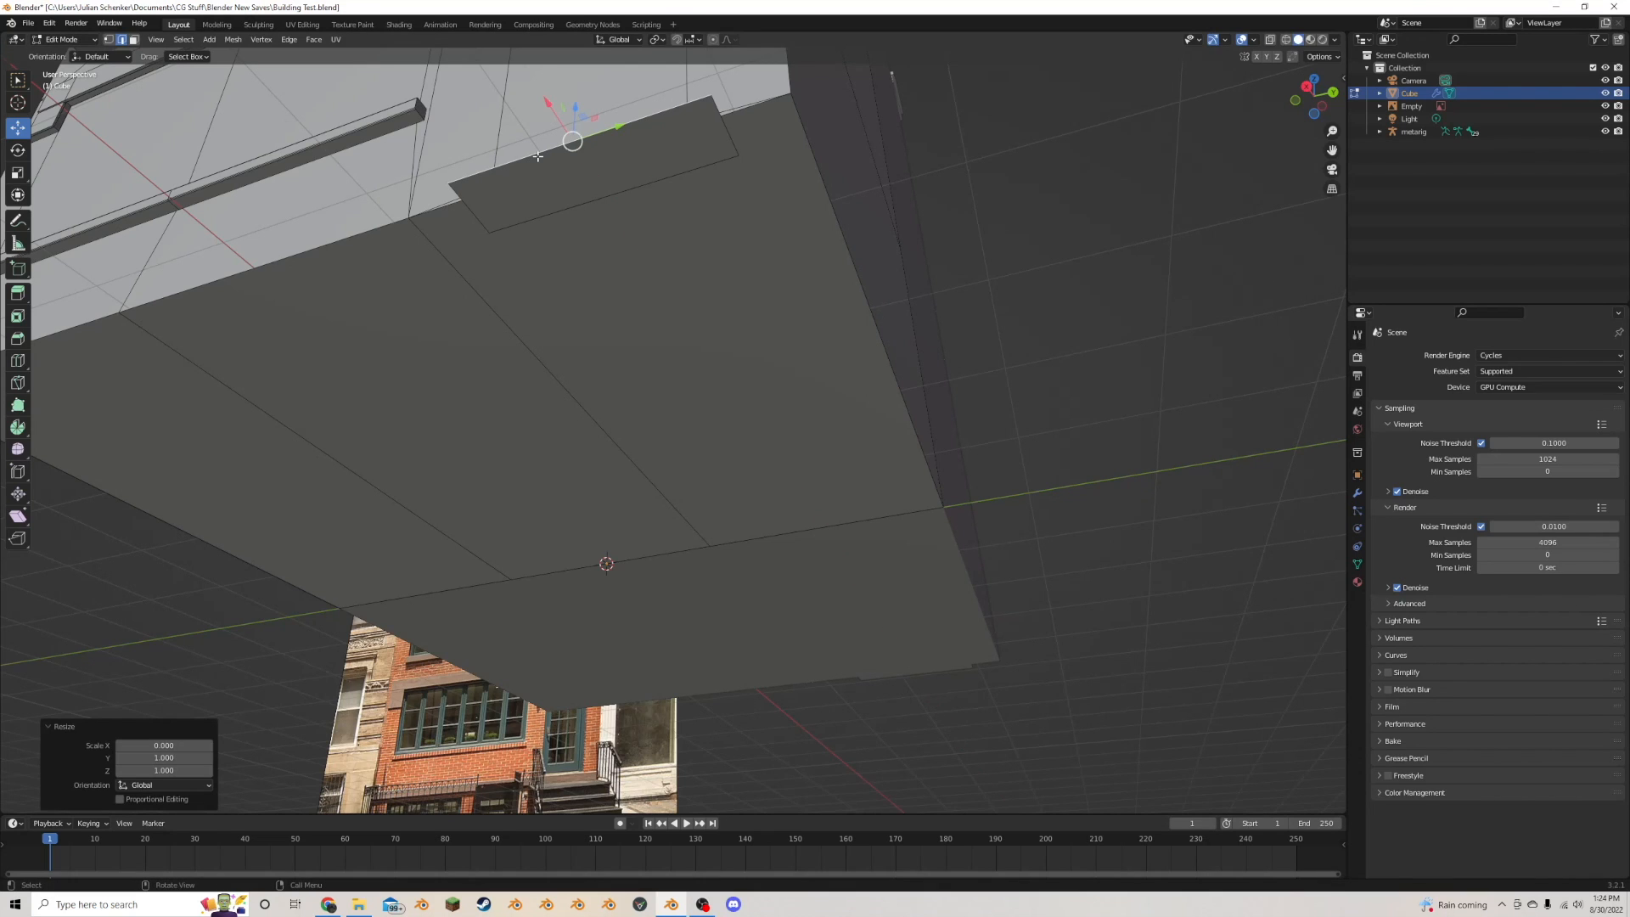
- Extrude the doorstep's flat face along its normals with an offset of about -0.101 m to rebuild the block
click(134, 39)
click(573, 183)
middle_drag(573, 183, 649, 438)
key(alt+e)
click(647, 436)
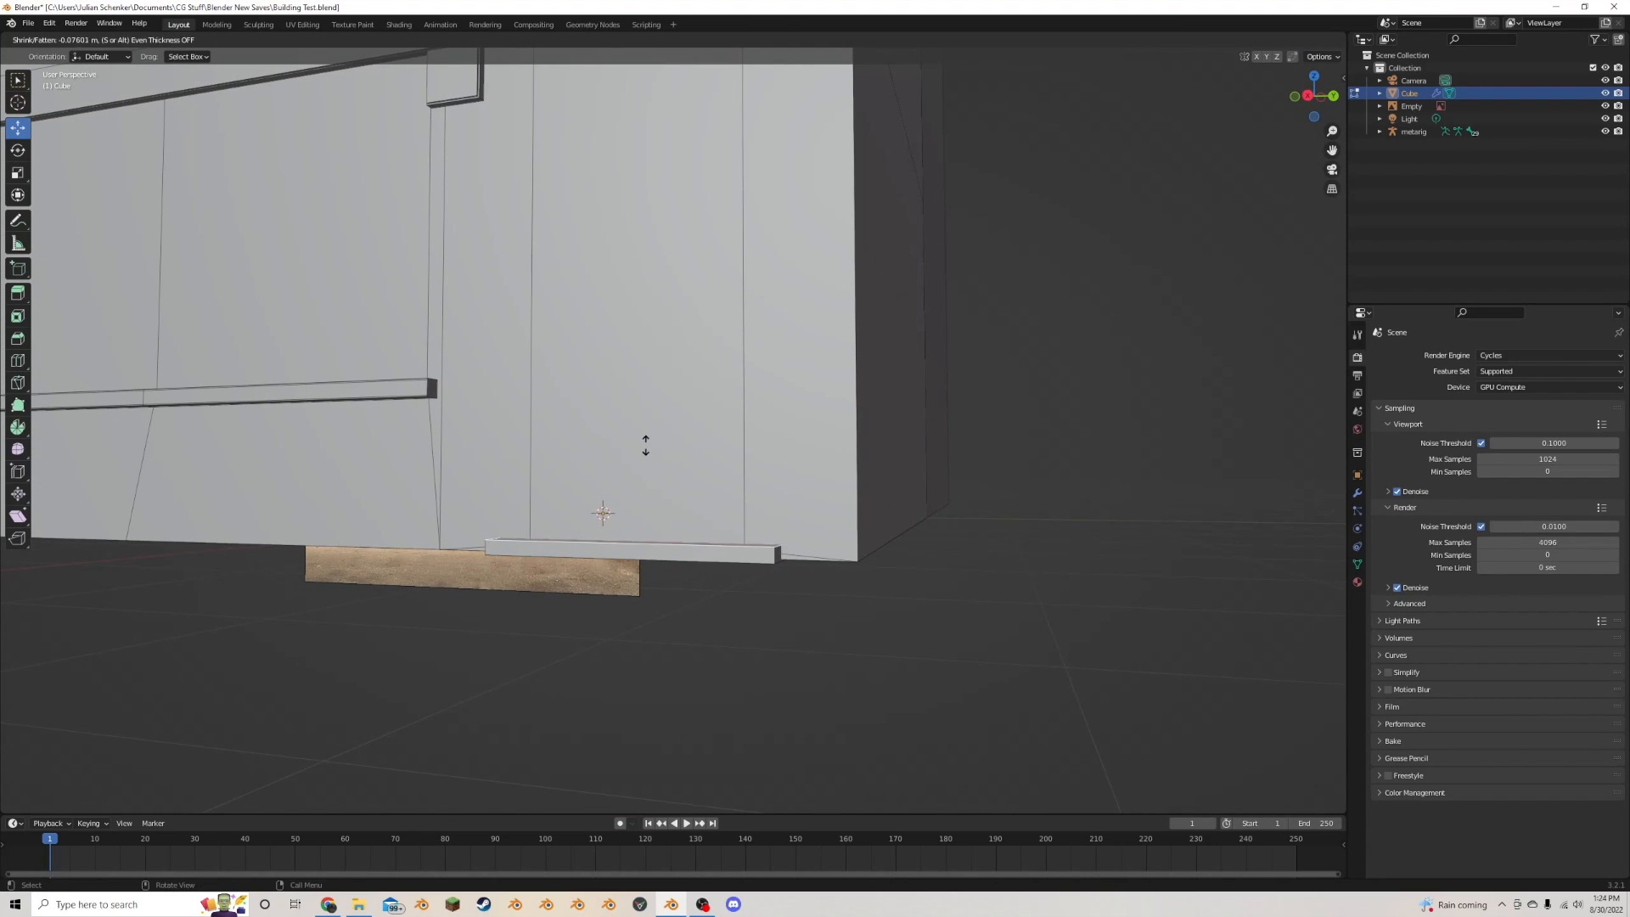
click(645, 447)
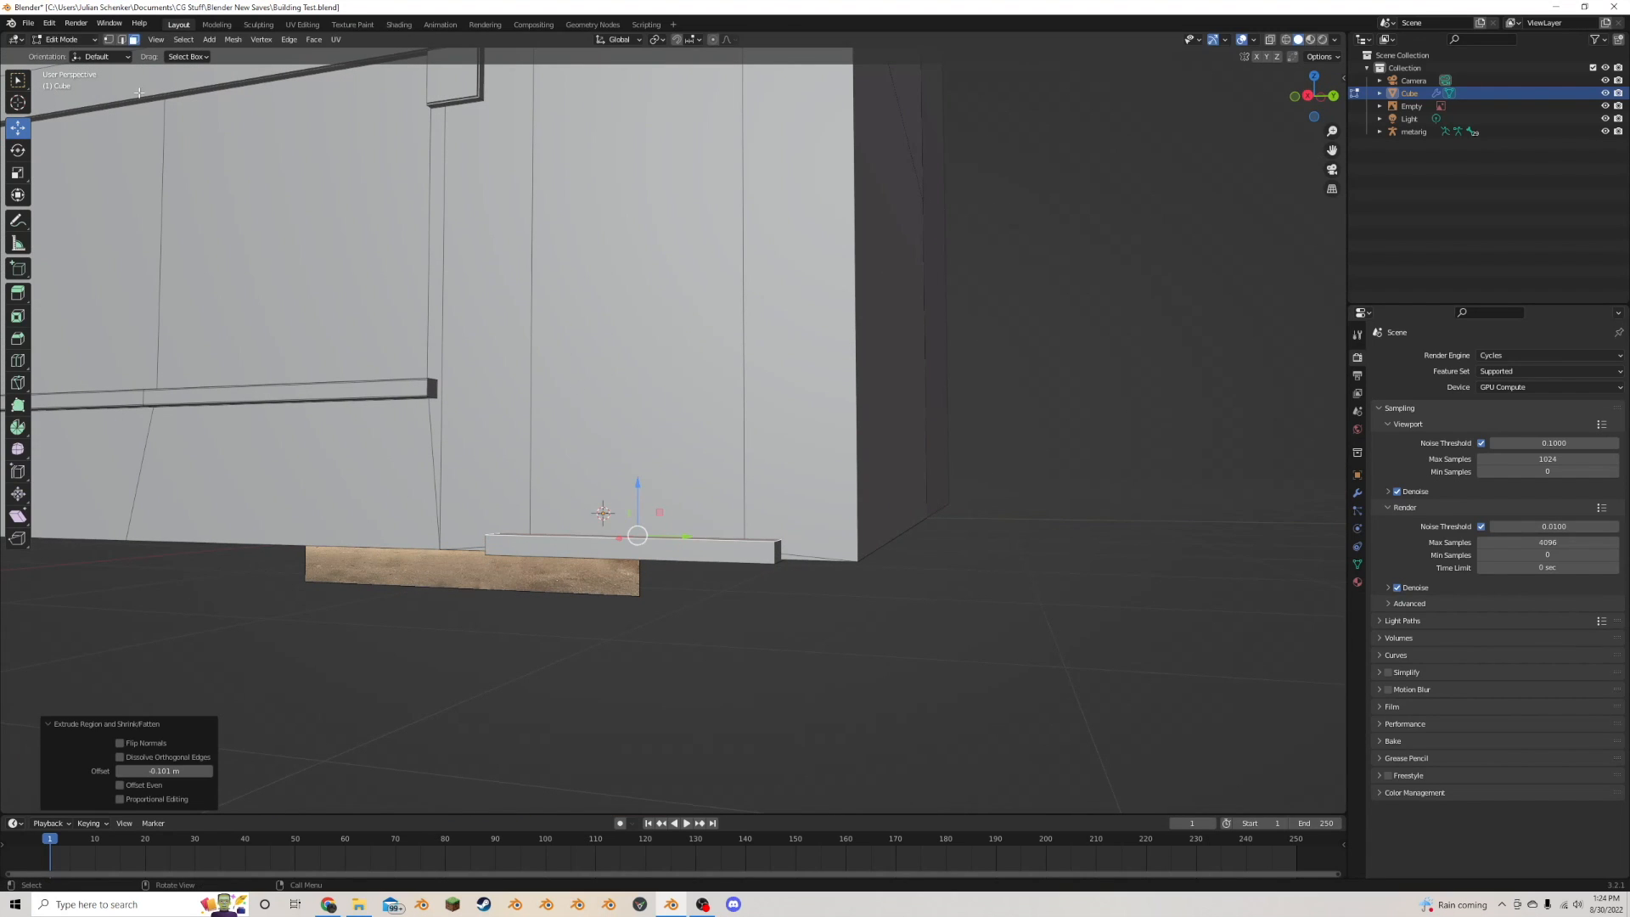
- Bevel the doorstep's two front vertical corner edges about 0.055 m wide with 3 segments
click(121, 39)
click(485, 545)
shift+click(769, 553)
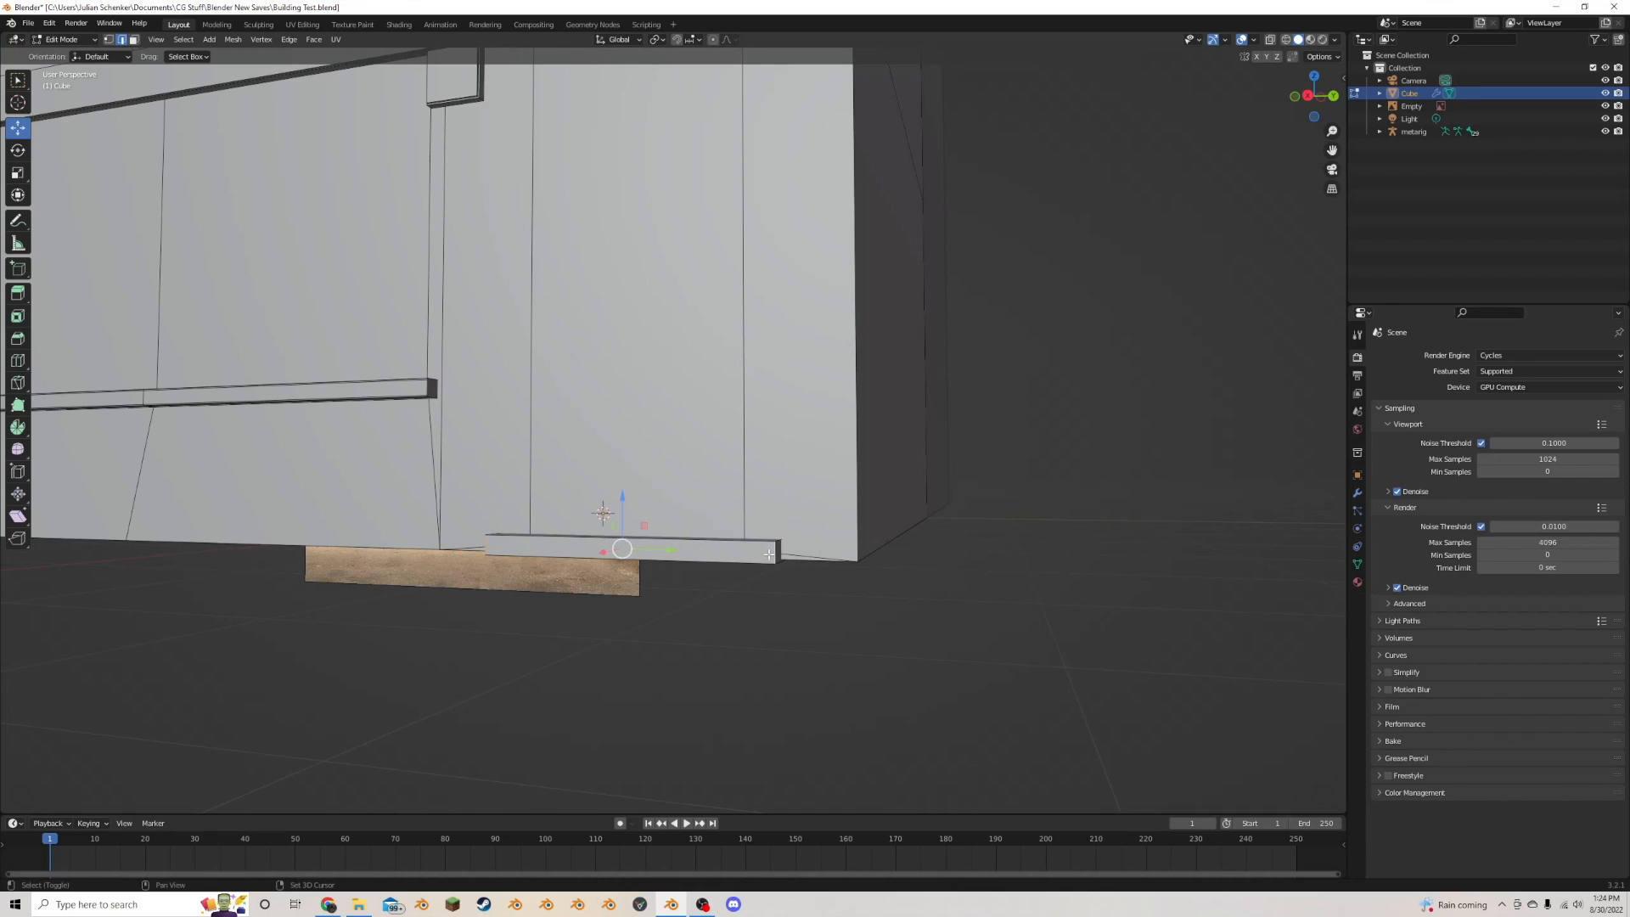
scroll(769, 553, up, 2)
key(ctrl+b)
click(937, 546)
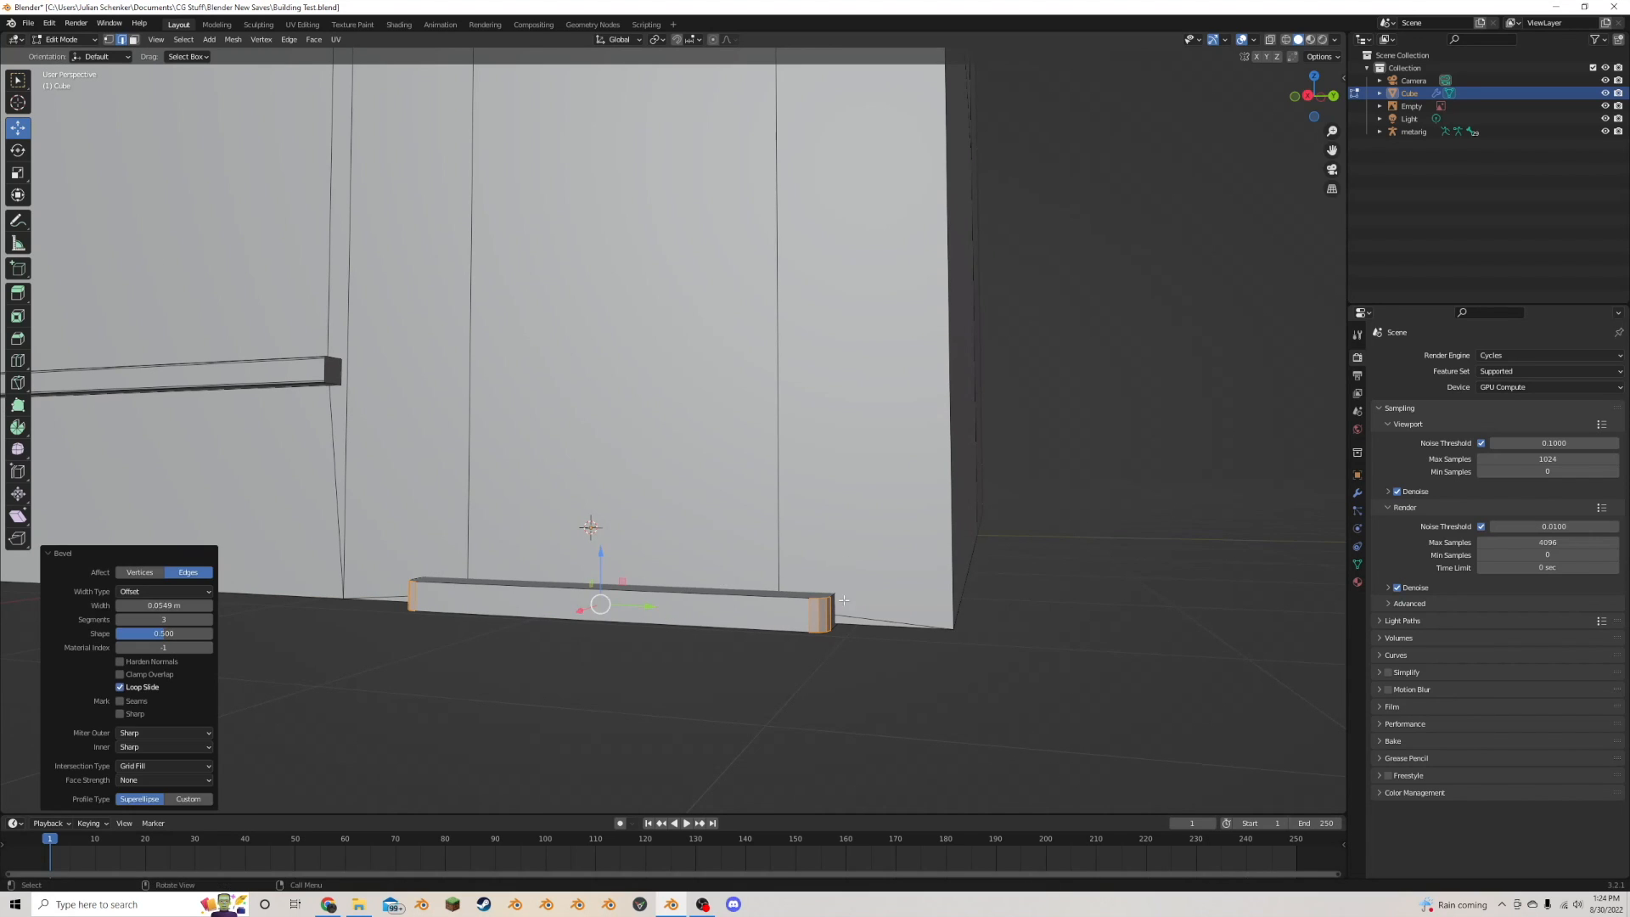
- Bevel the doorstep's top and bottom edge loops about 0.012 m wide with 3 segments
alt+click(786, 597)
alt+shift+click(787, 627)
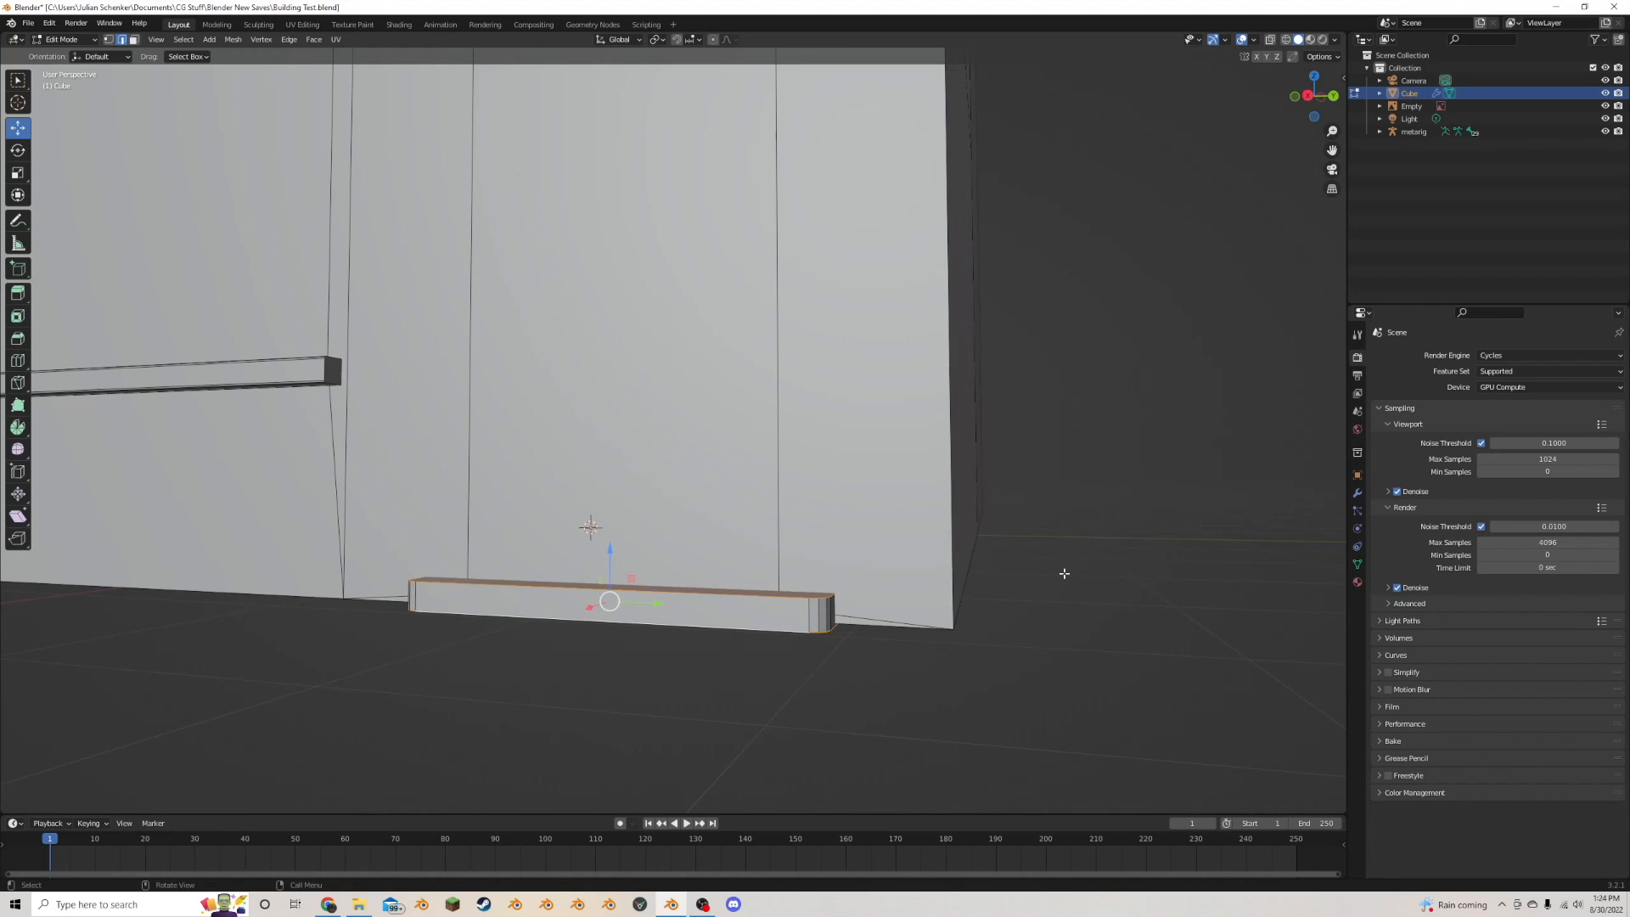
key(ctrl+b)
click(1134, 528)
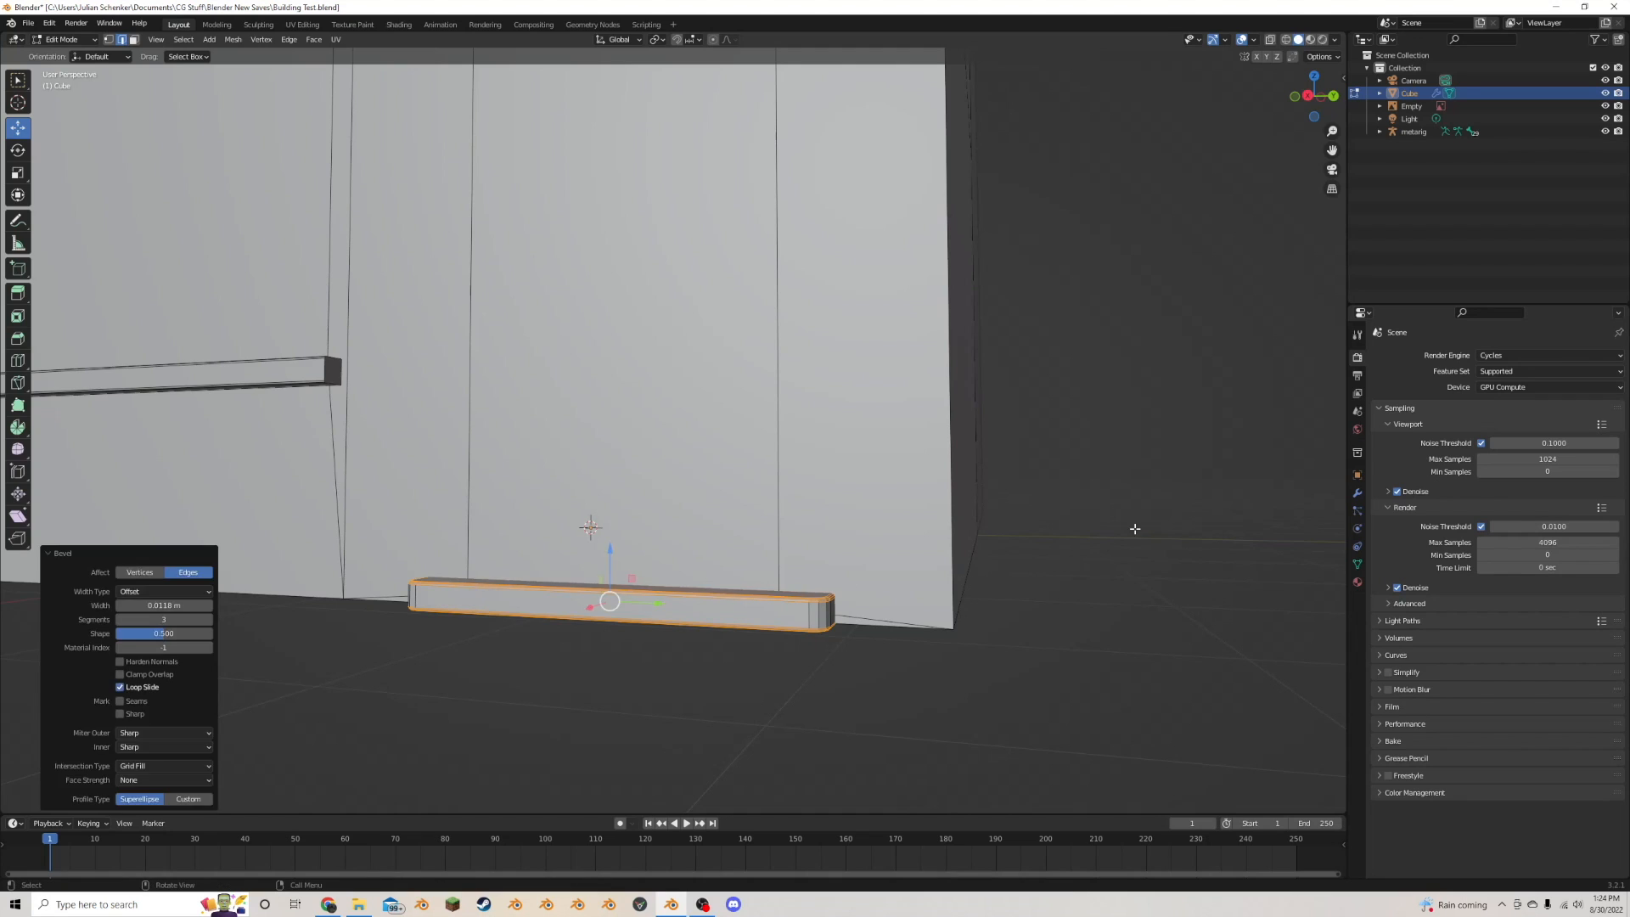
- Examine the whole facade and compare its doorway and ground-floor window area with the reference photo
key(Tab)
scroll(1001, 460, down, 4)
middle_drag(683, 112, 702, 157)
scroll(712, 197, down, 4)
scroll(687, 221, down, 3)
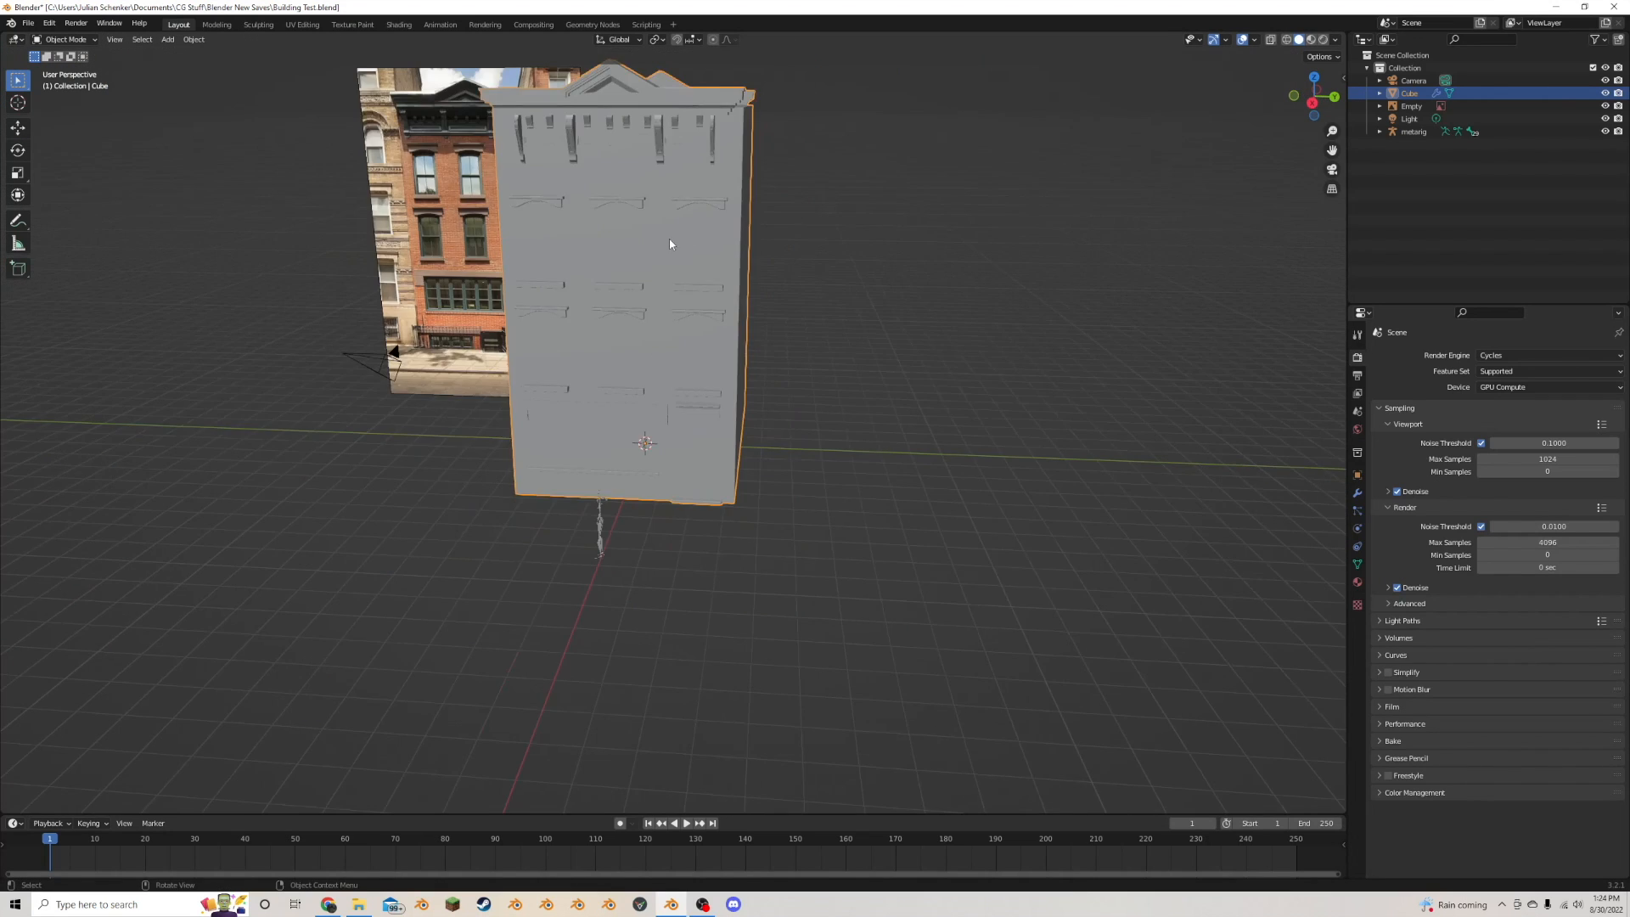
middle_drag(669, 239, 722, 262)
scroll(695, 234, up, 3)
key(Tab)
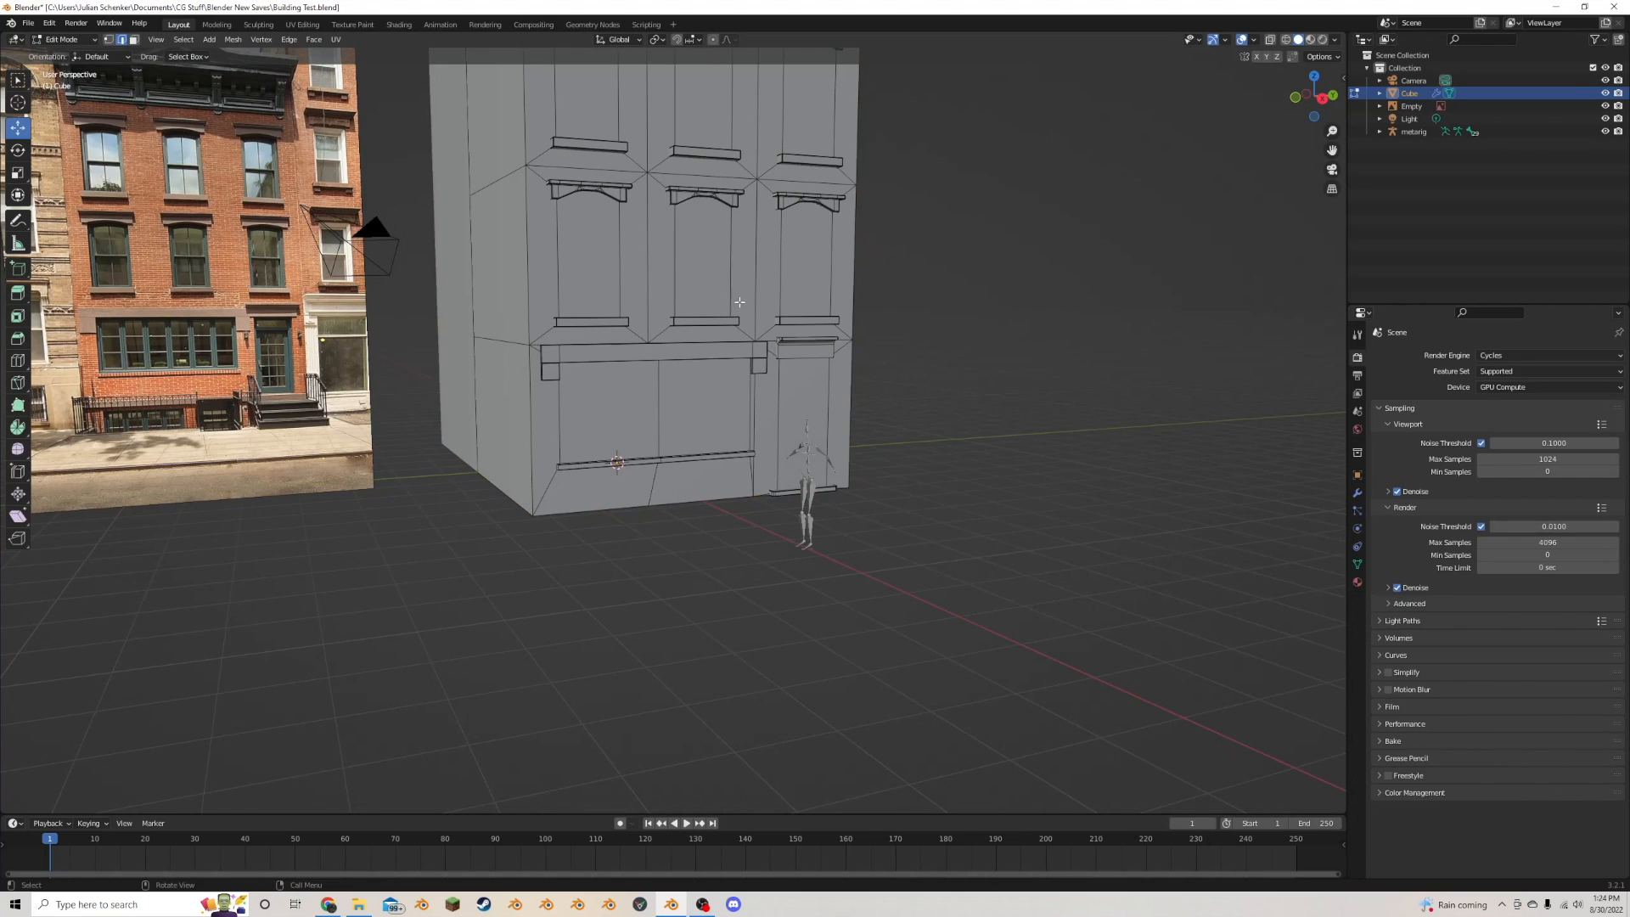
click(133, 39)
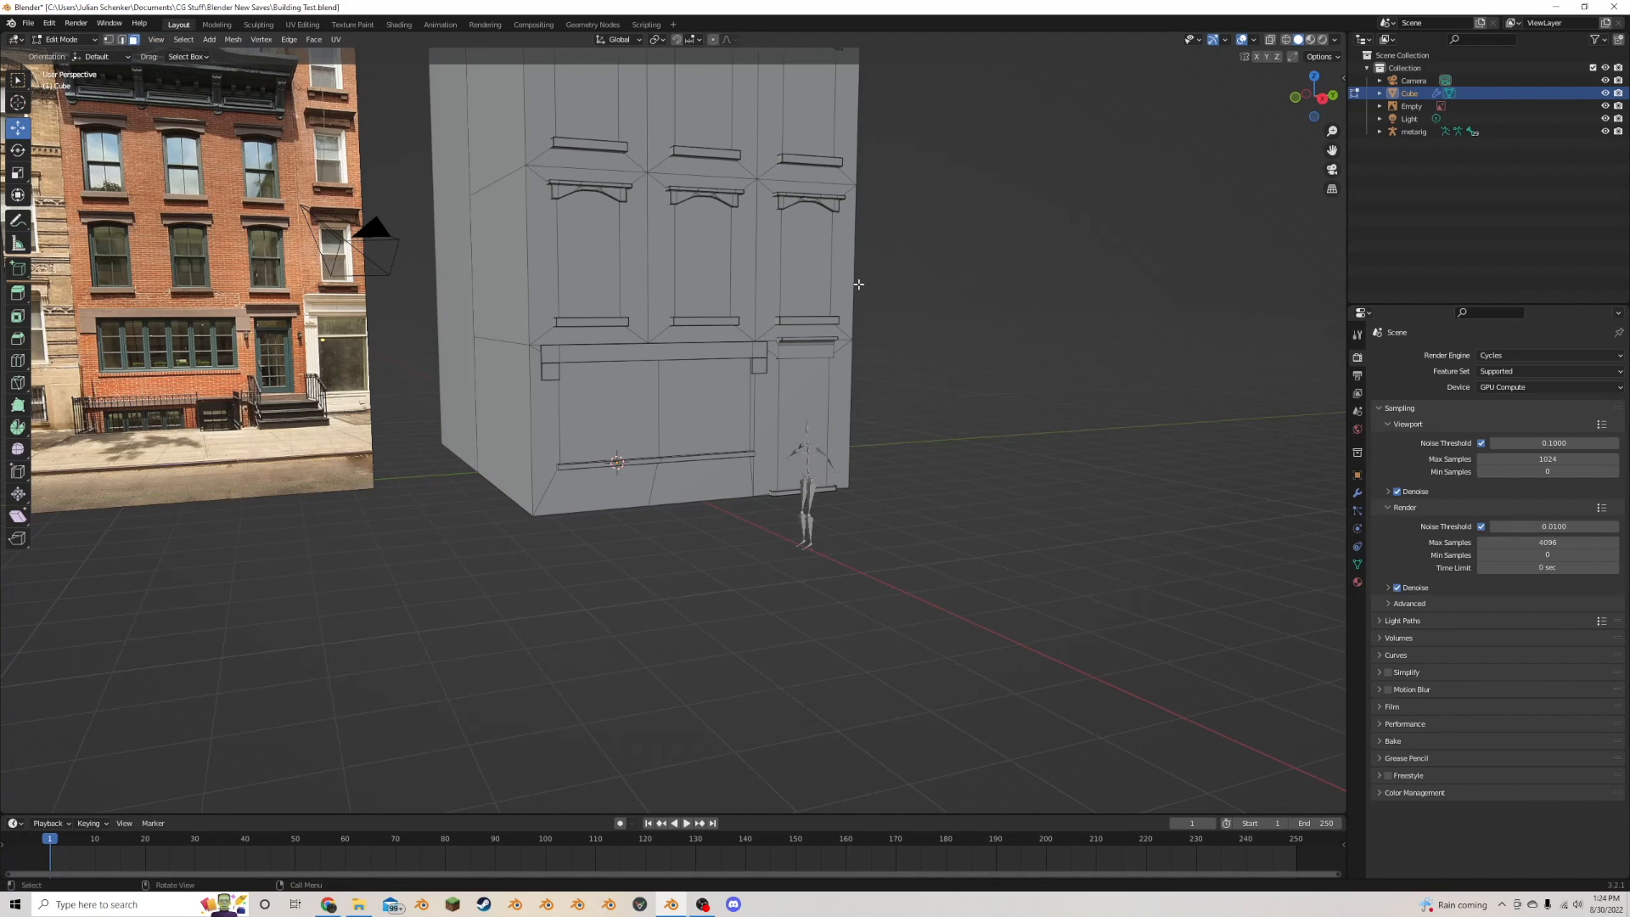
middle_drag(884, 272, 808, 271)
middle_drag(660, 252, 792, 247)
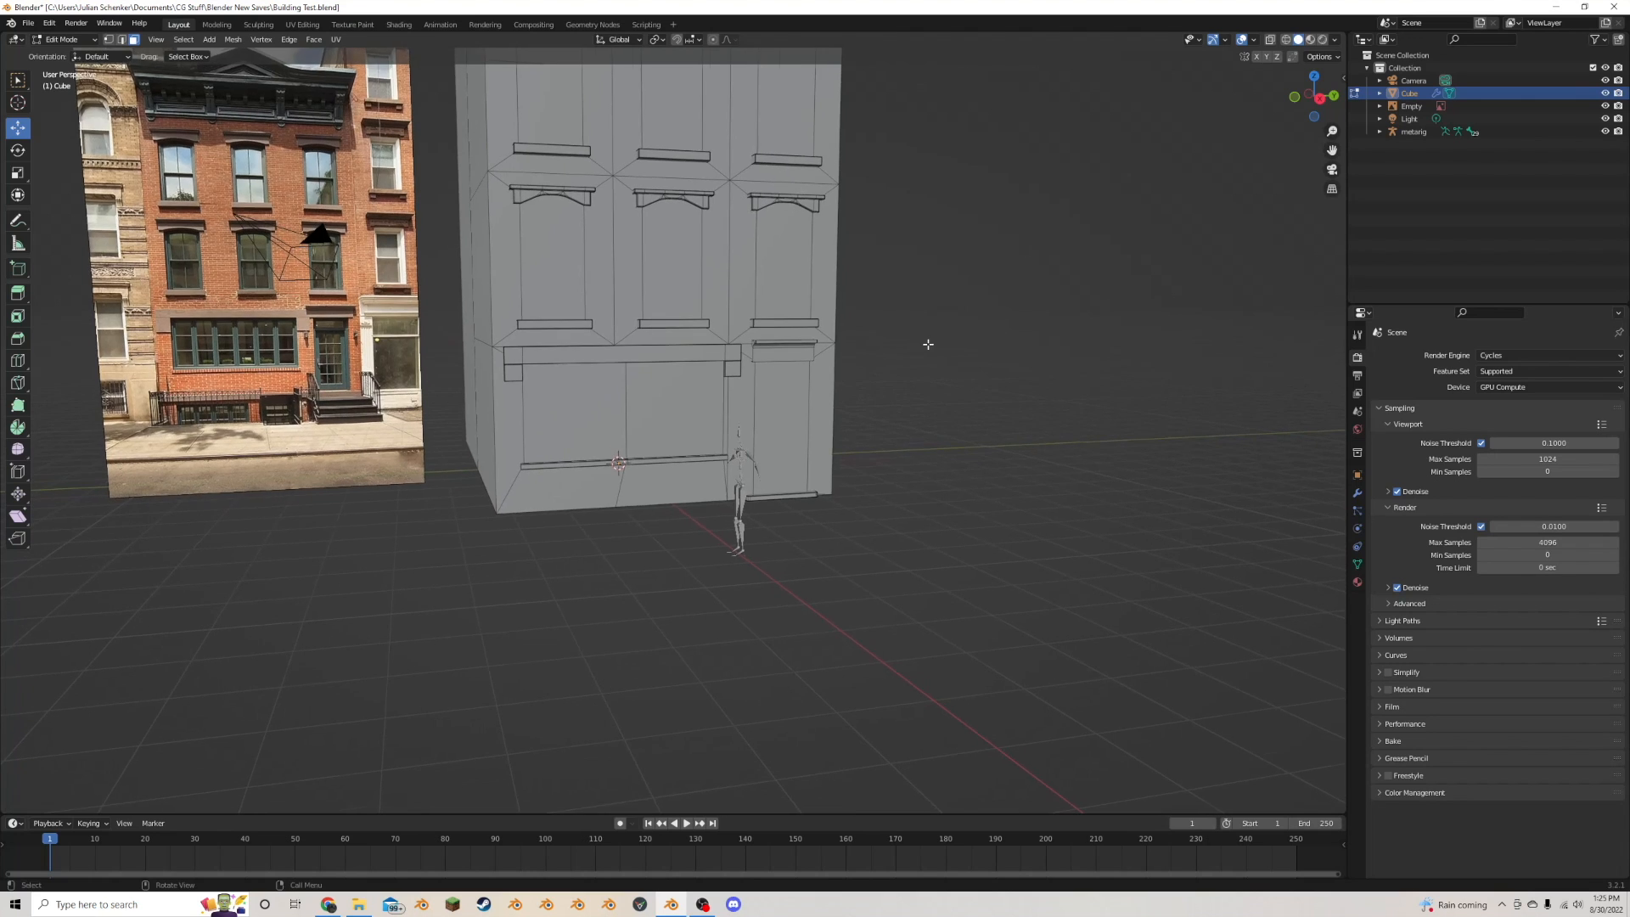
scroll(433, 375, up, 1)
middle_drag(520, 347, 529, 333)
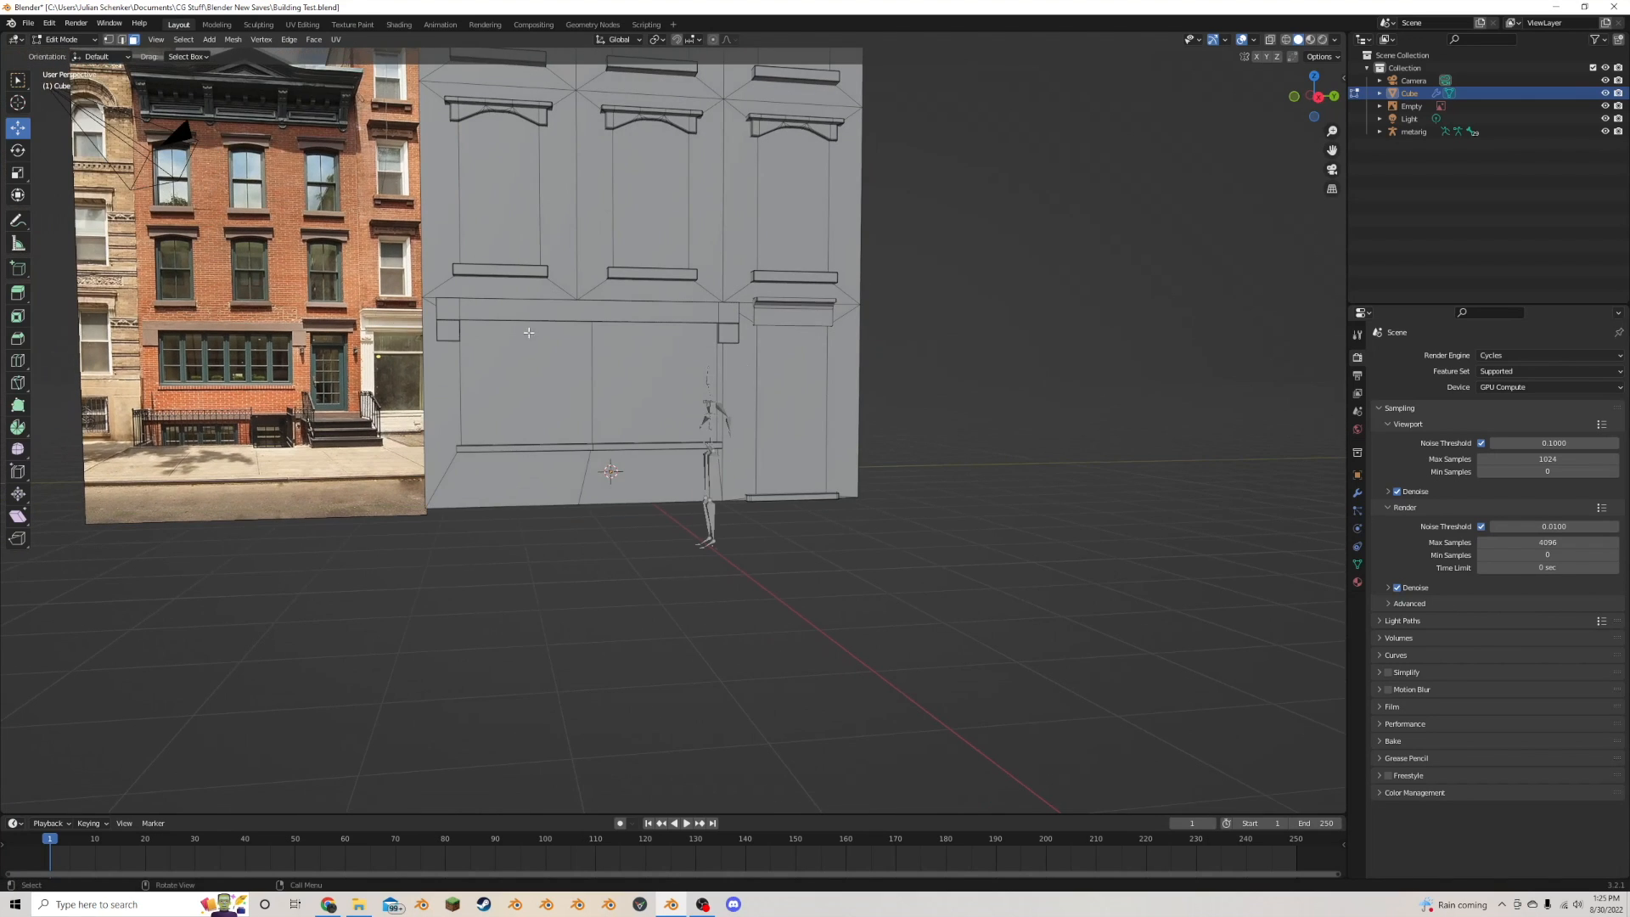
middle_drag(377, 388, 97, 339)
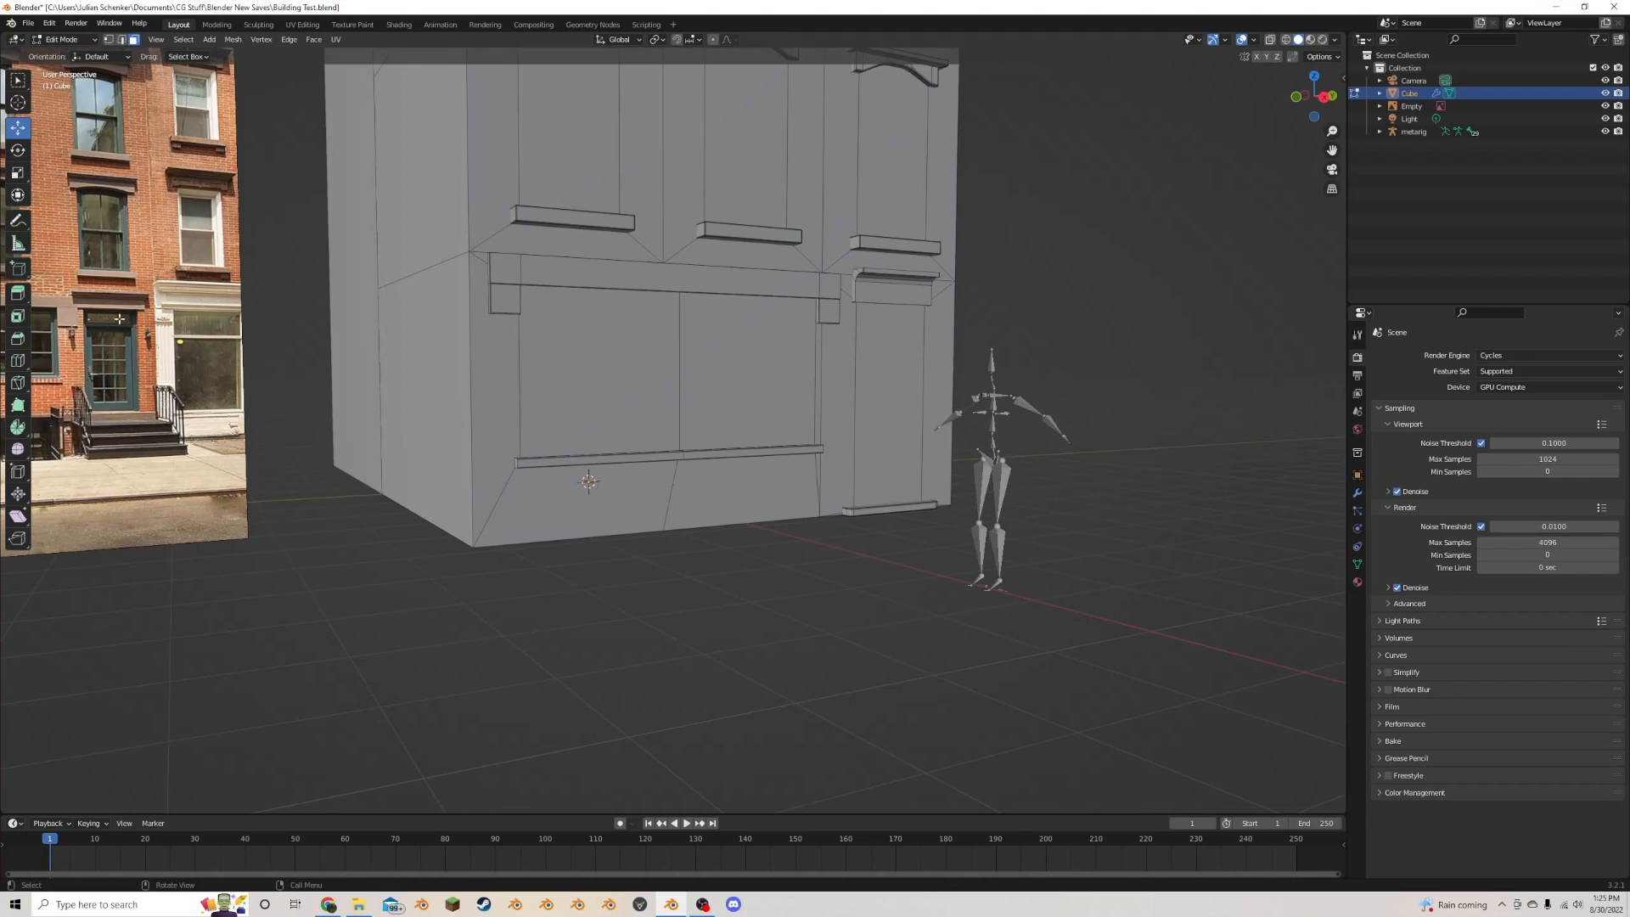
- Inset the tall face of the door opening by about 0.020 m, redoing the too-thin first inset
middle_drag(97, 340, 654, 374)
click(654, 377)
scroll(654, 378, up, 3)
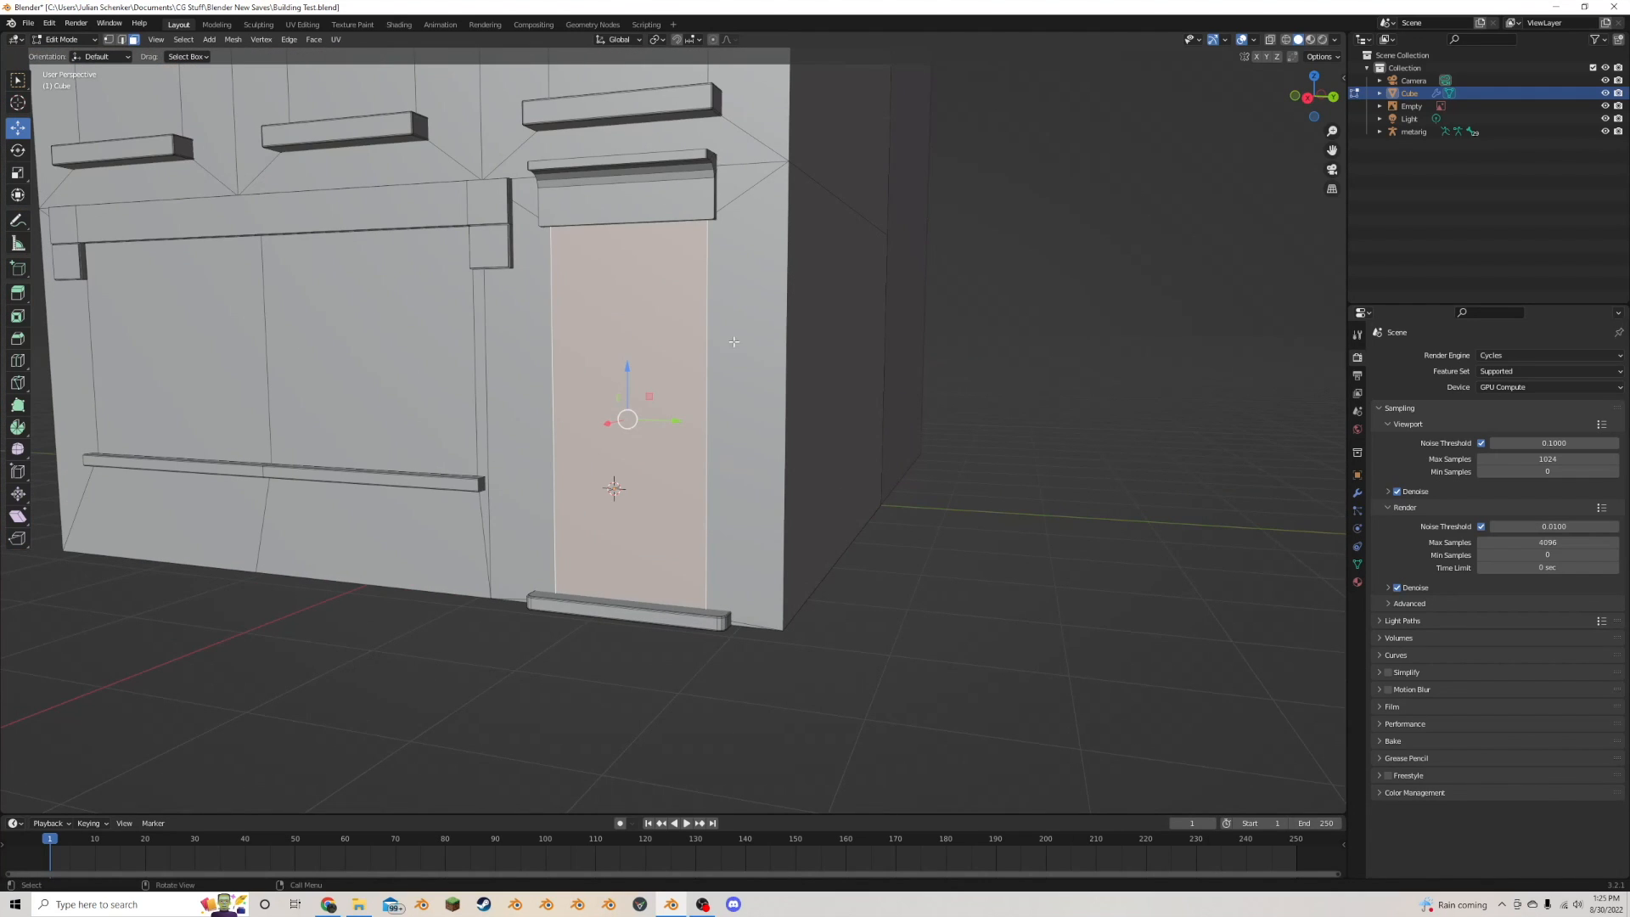
key(i)
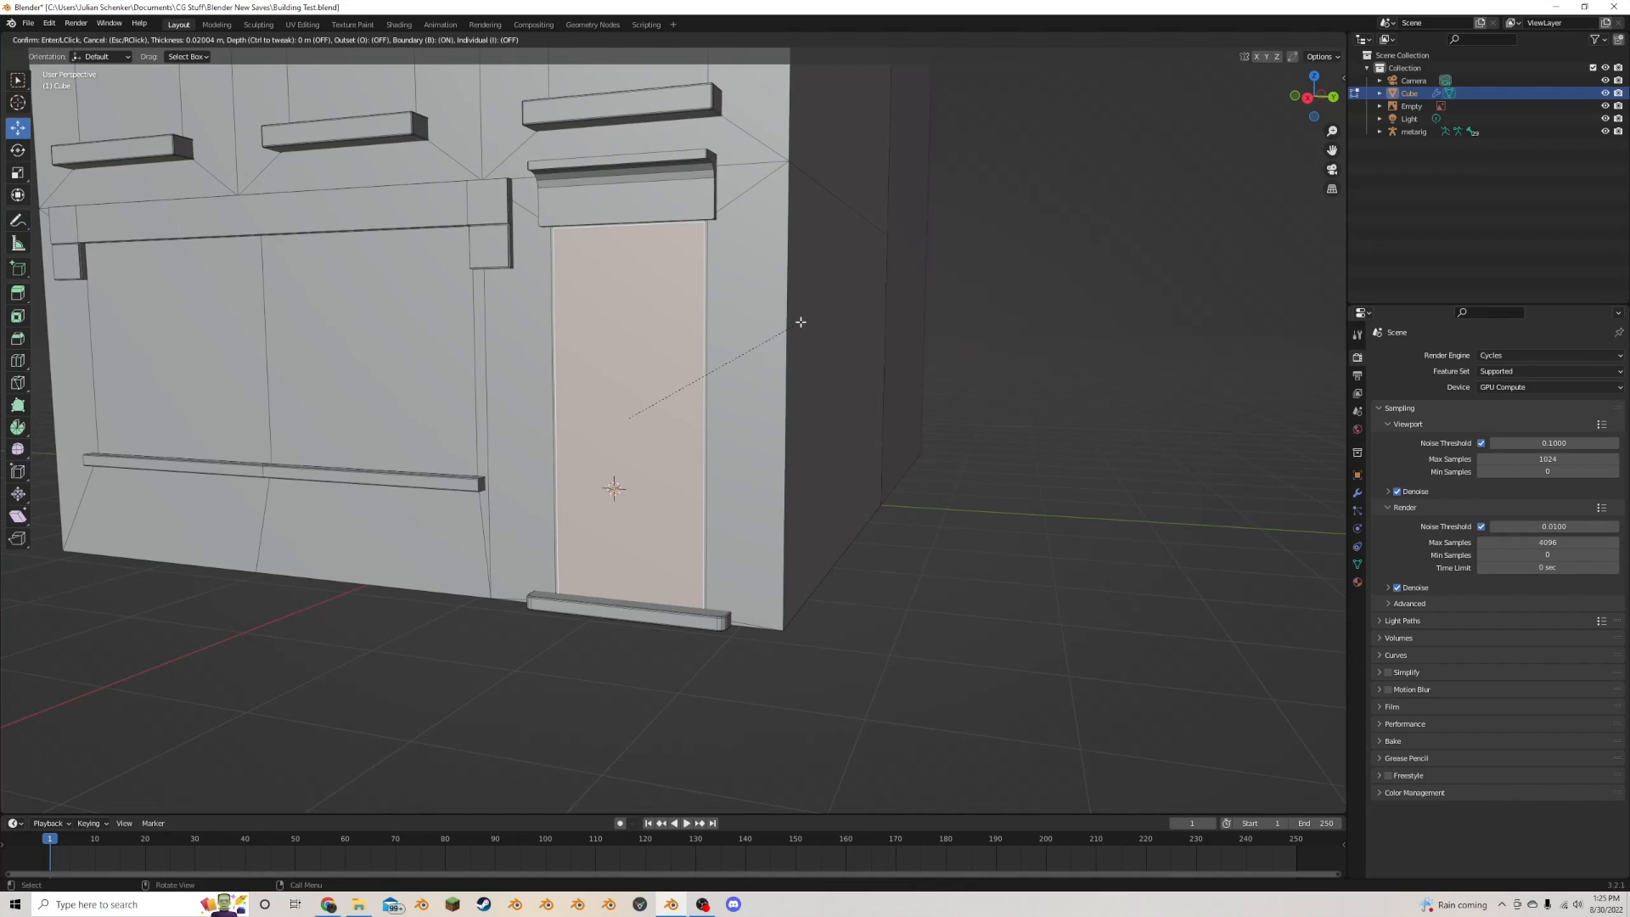
click(804, 322)
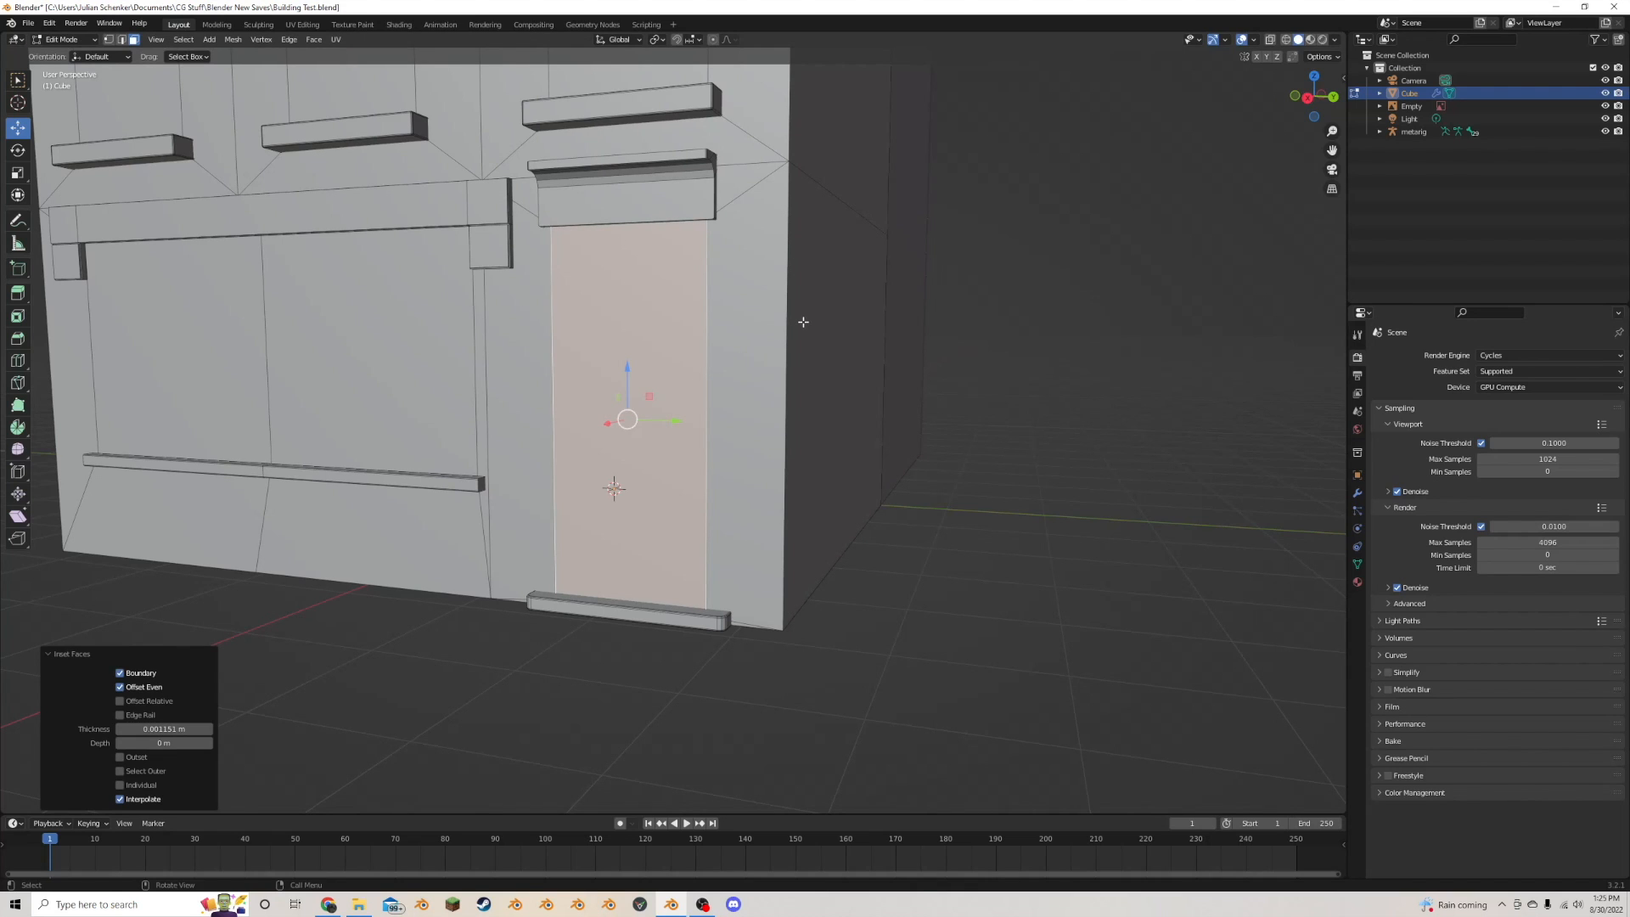
key(ctrl+z)
key(i)
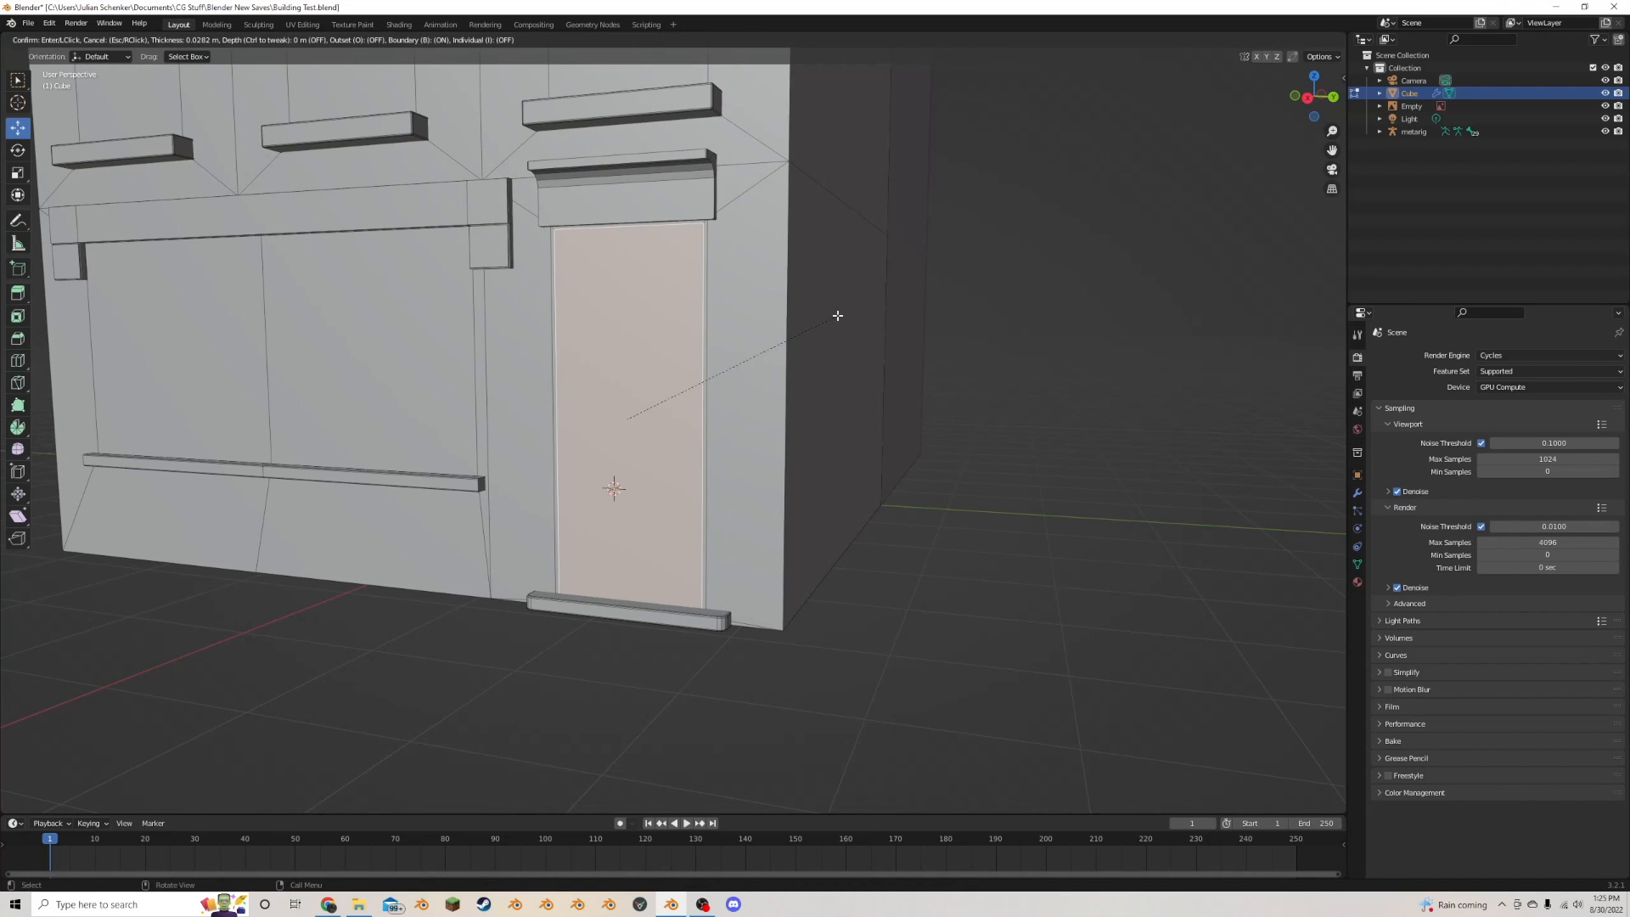
click(839, 314)
- Extrude the inset door face inward along its normals with an offset of about -0.199 m
key(alt+e)
click(726, 349)
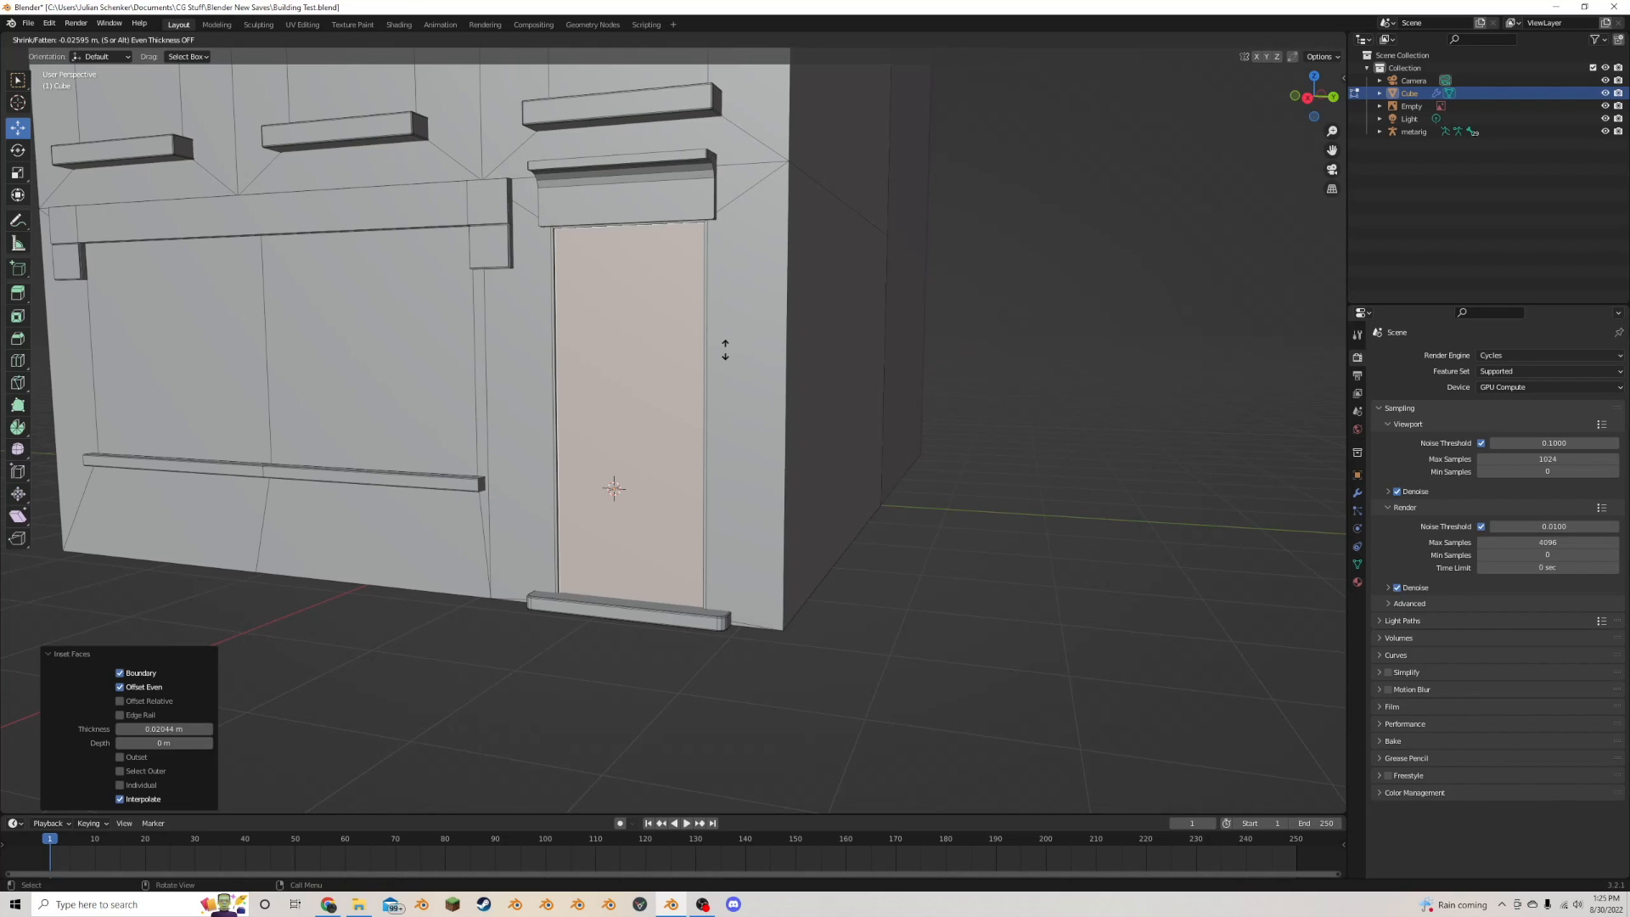
click(721, 364)
scroll(721, 363, down, 3)
middle_drag(715, 362, 771, 368)
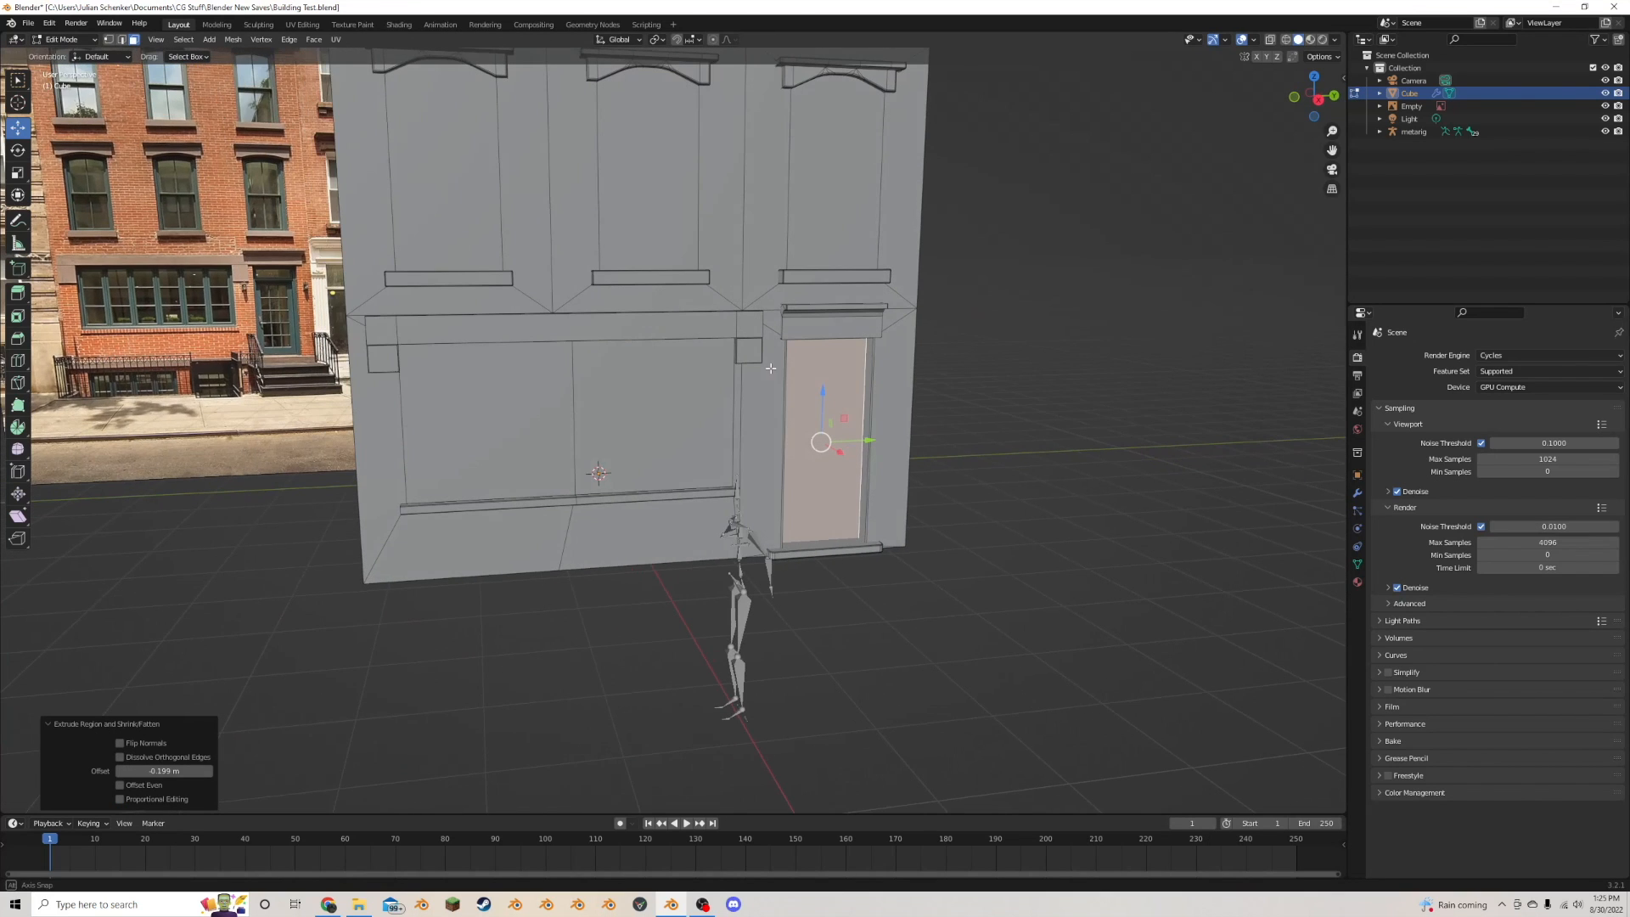
middle_drag(671, 291, 620, 294)
scroll(623, 294, up, 3)
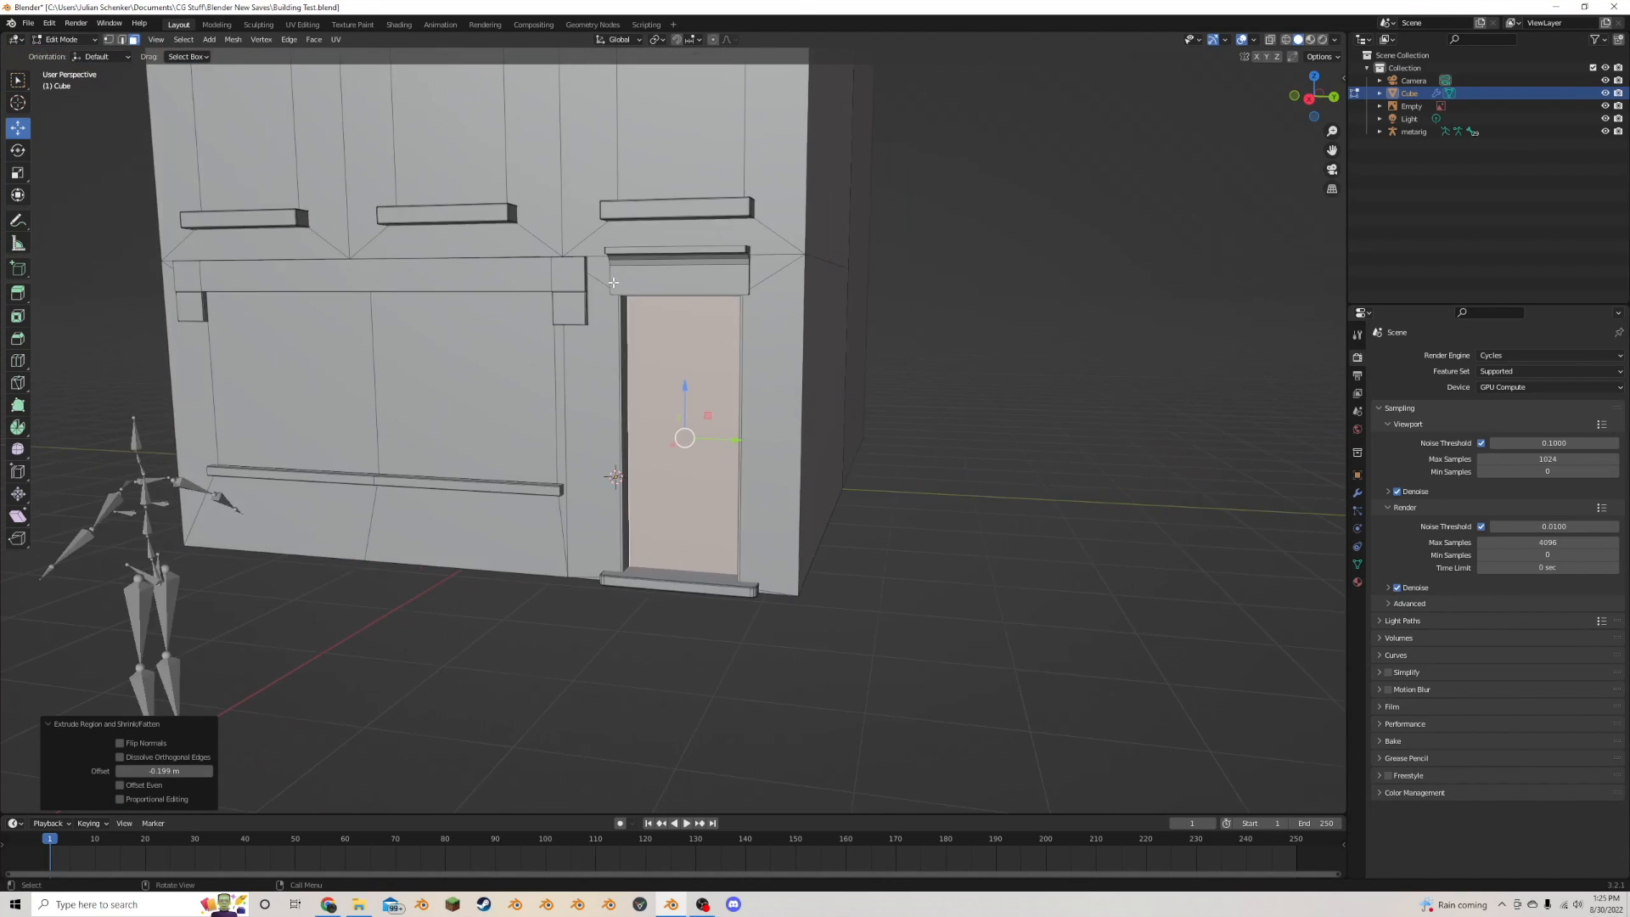
- Move the human rig in front of the doorway, return to editing the building mesh and compare the door's scale with it
scroll(625, 295, down, 6)
click(1309, 98)
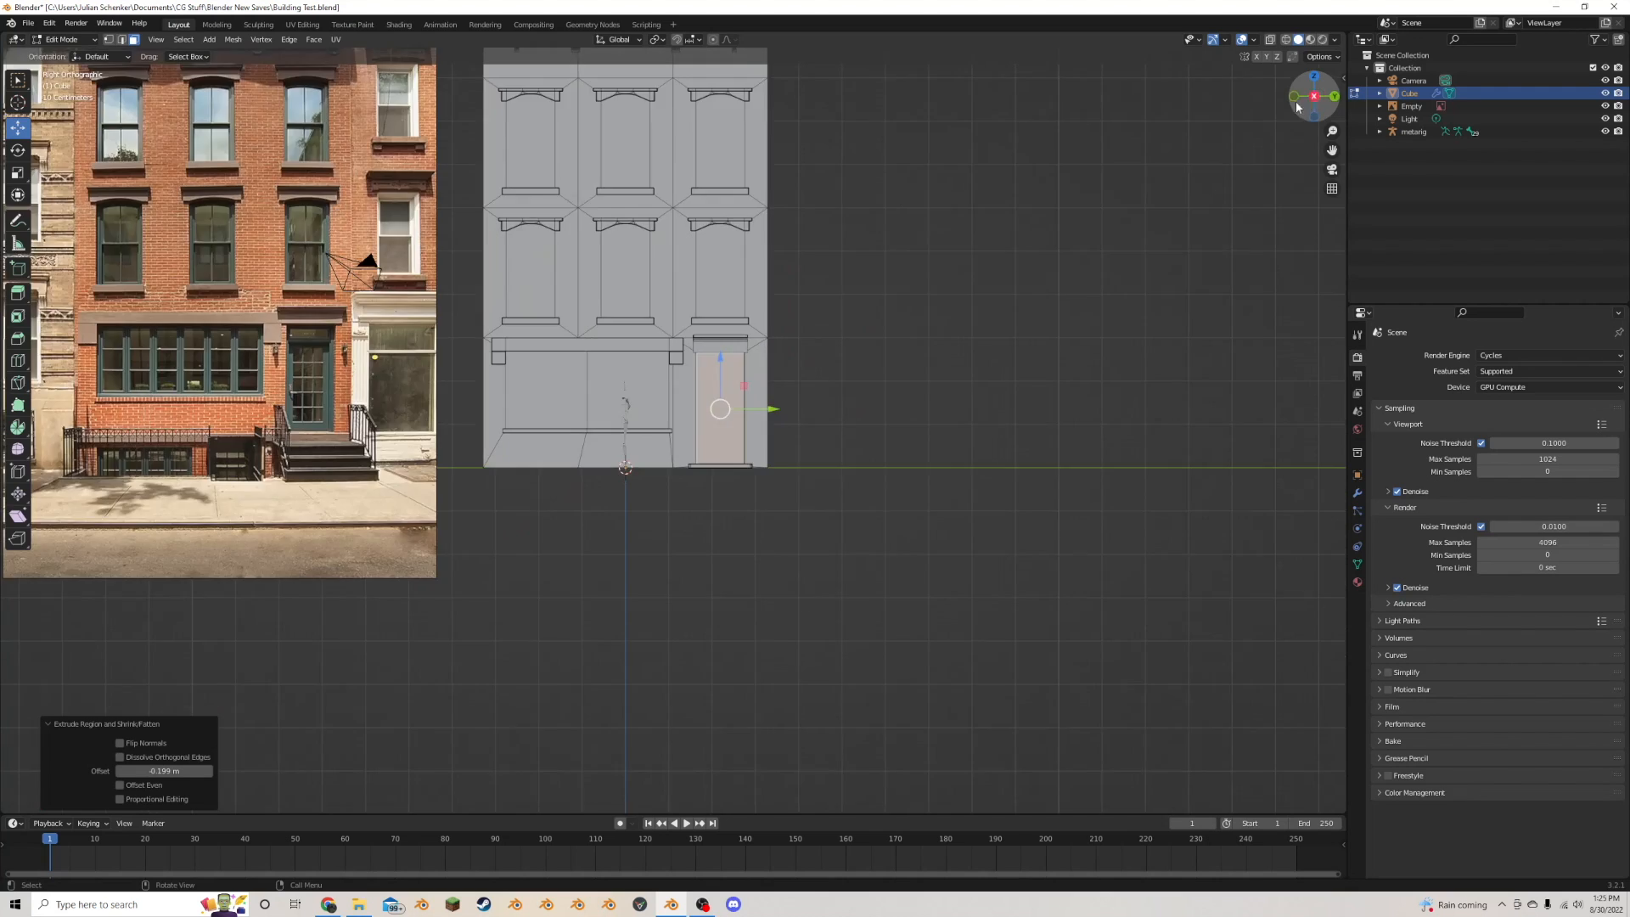
scroll(671, 374, up, 5)
key(Tab)
click(557, 386)
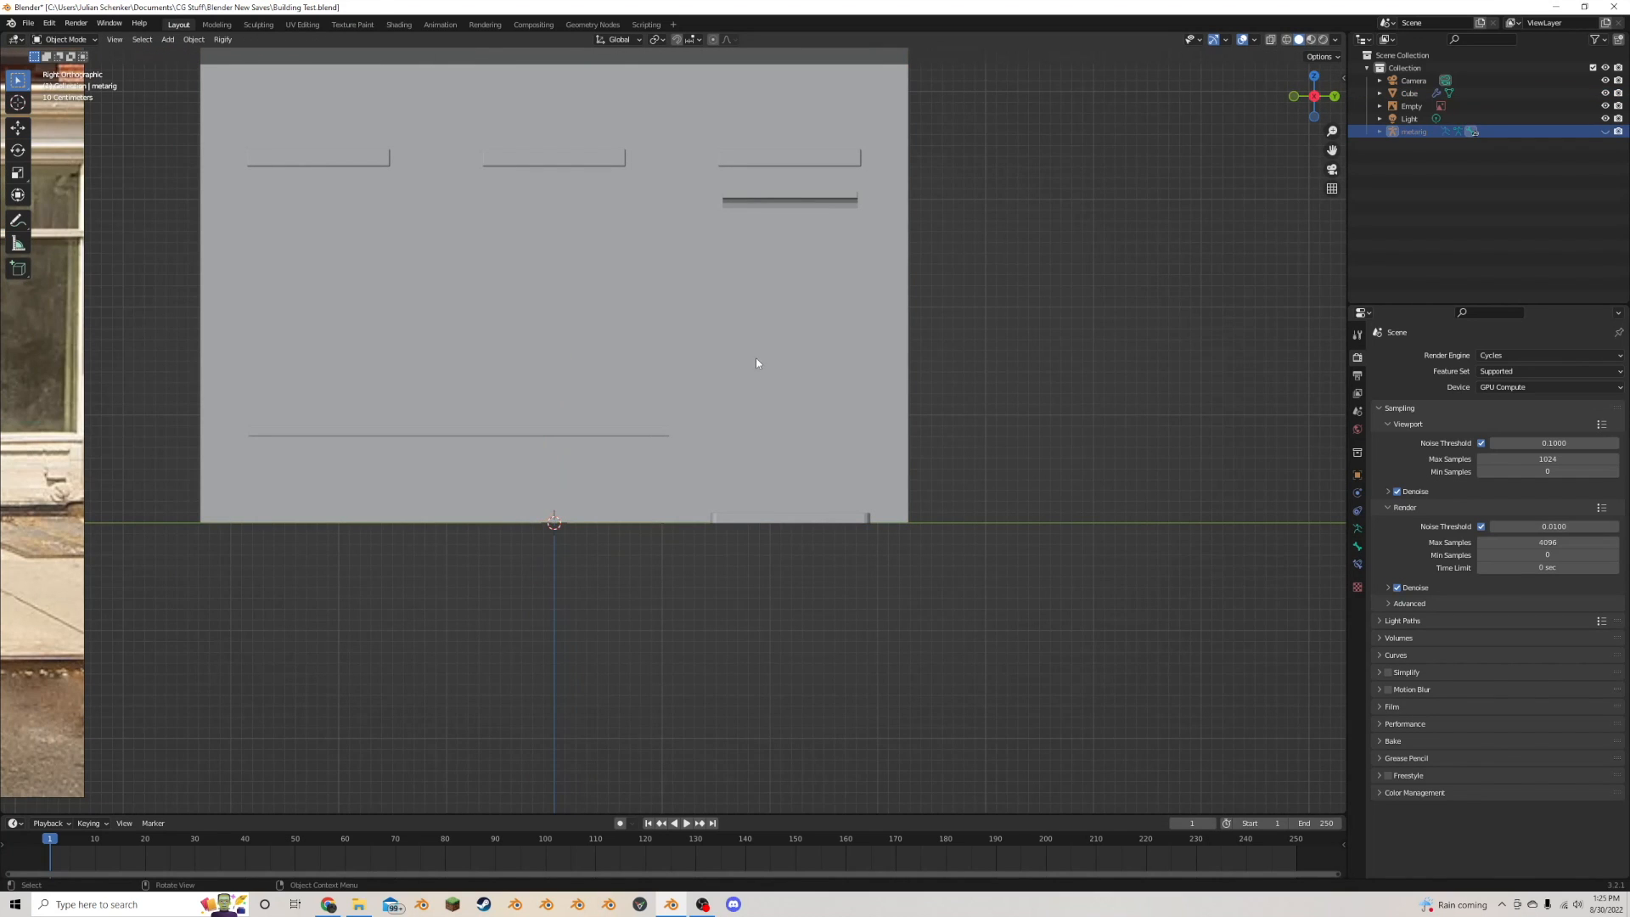
key(g)
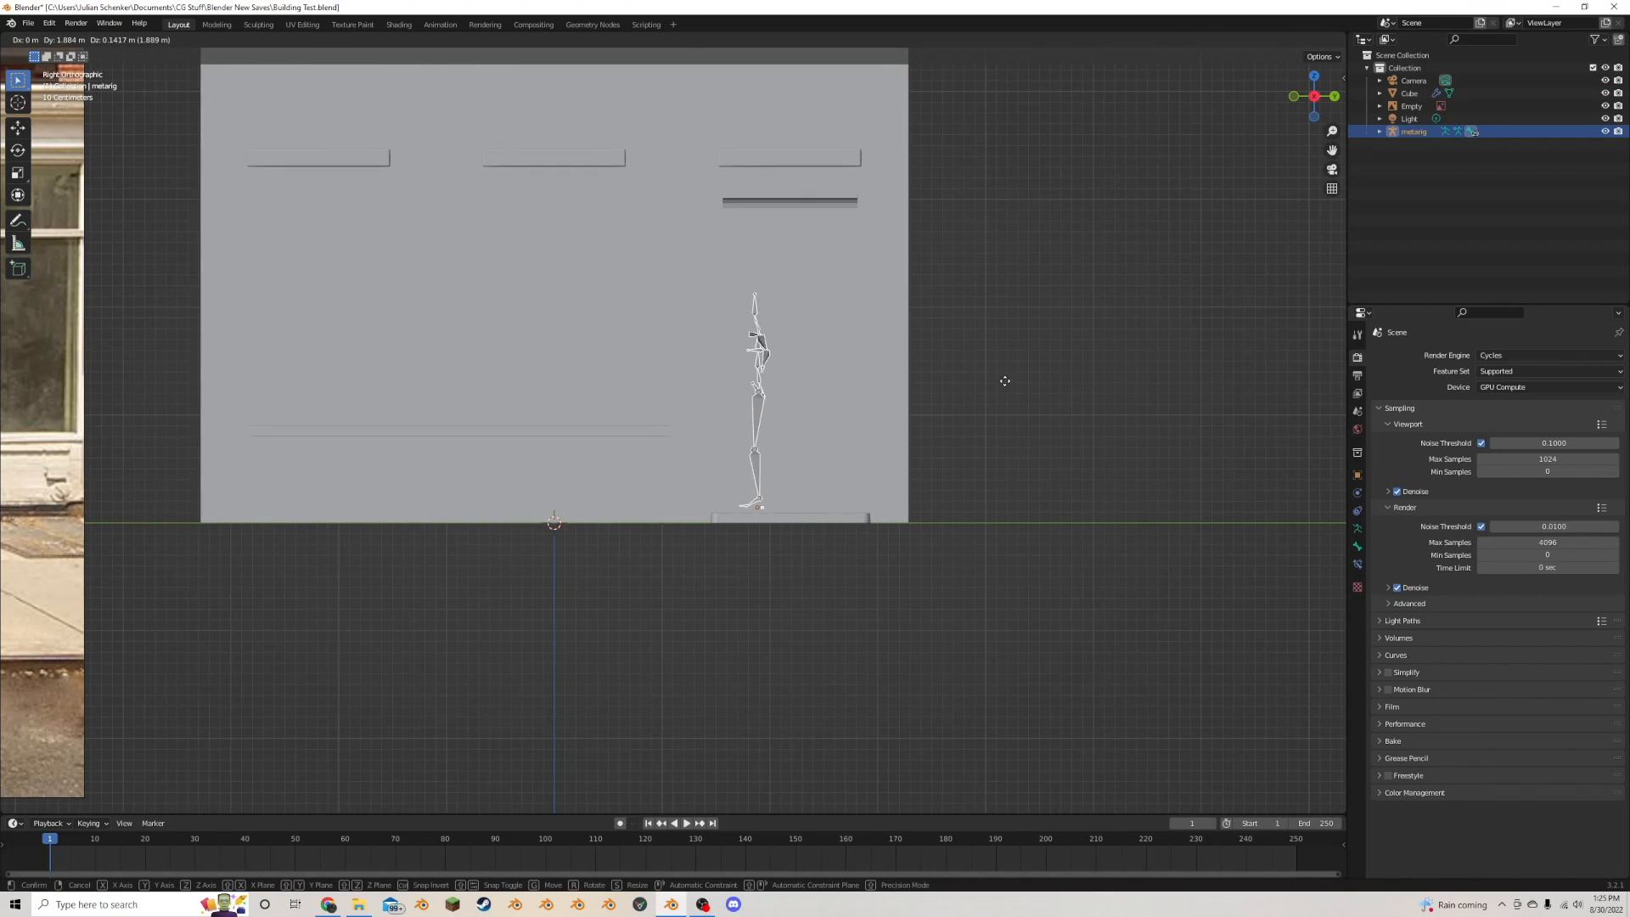
click(831, 388)
click(831, 388)
key(Tab)
middle_drag(831, 387, 797, 362)
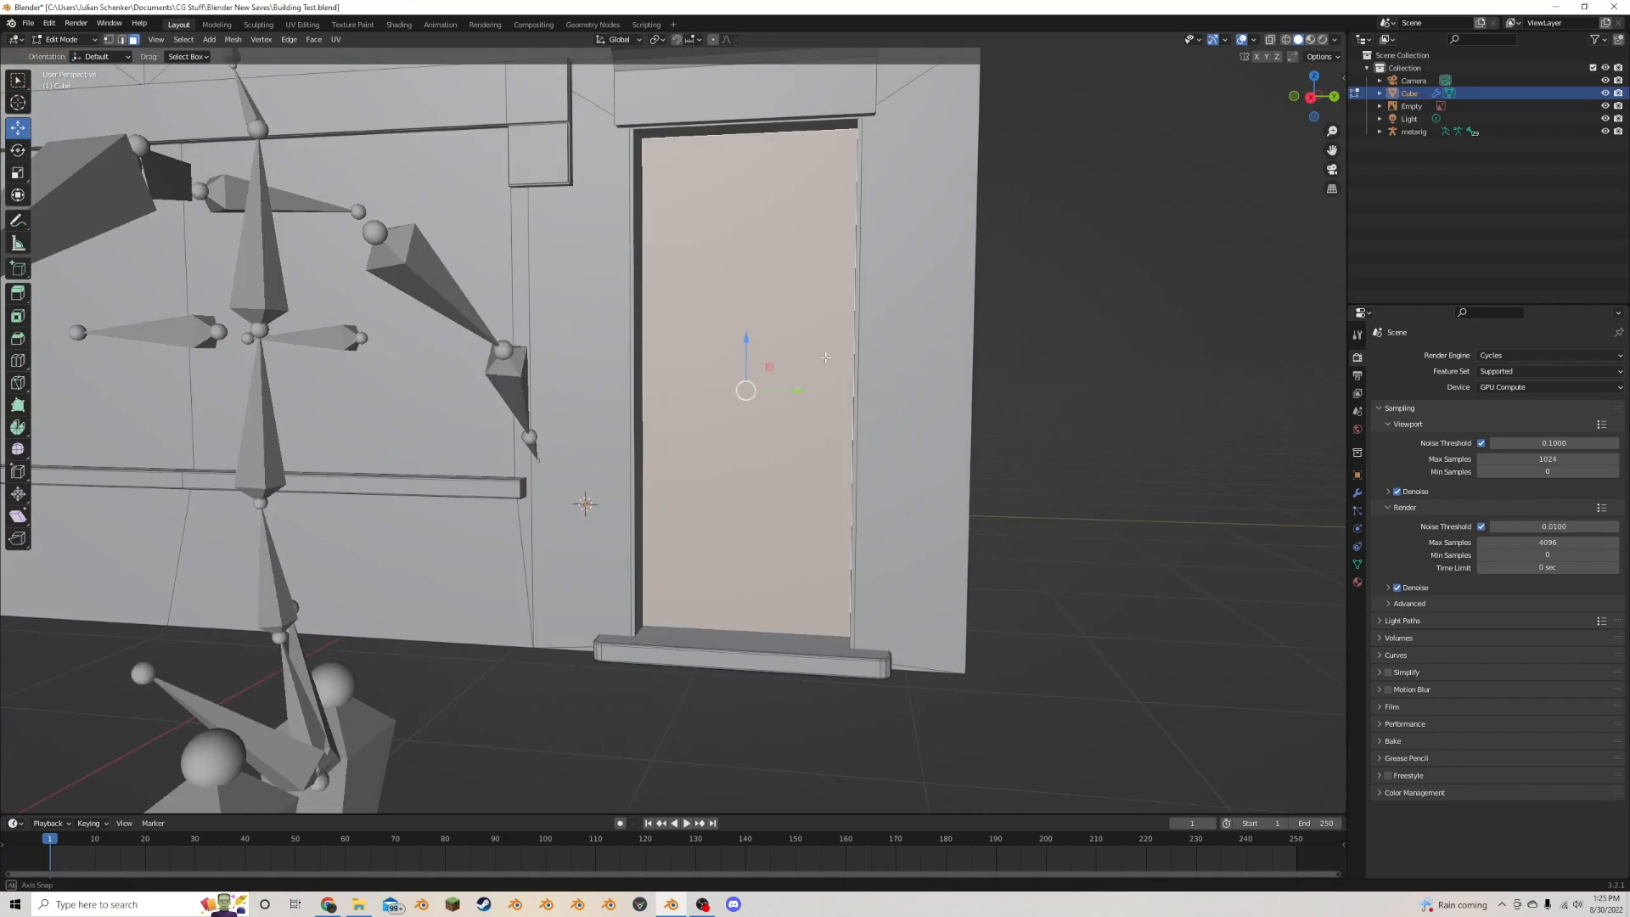
scroll(797, 362, down, 3)
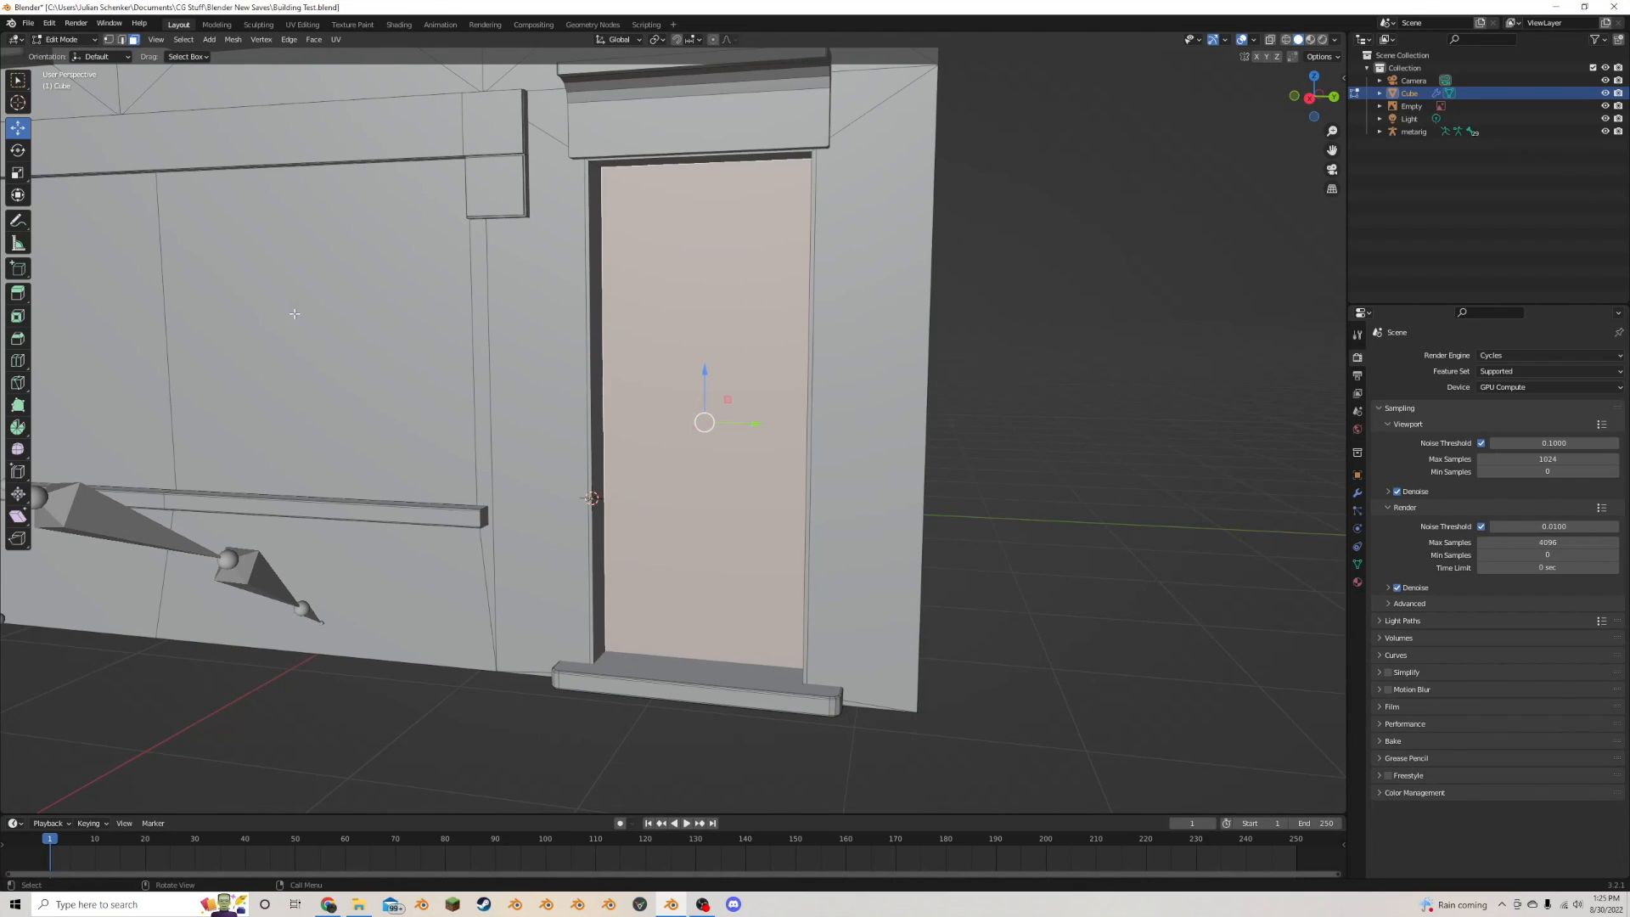
scroll(547, 325, down, 4)
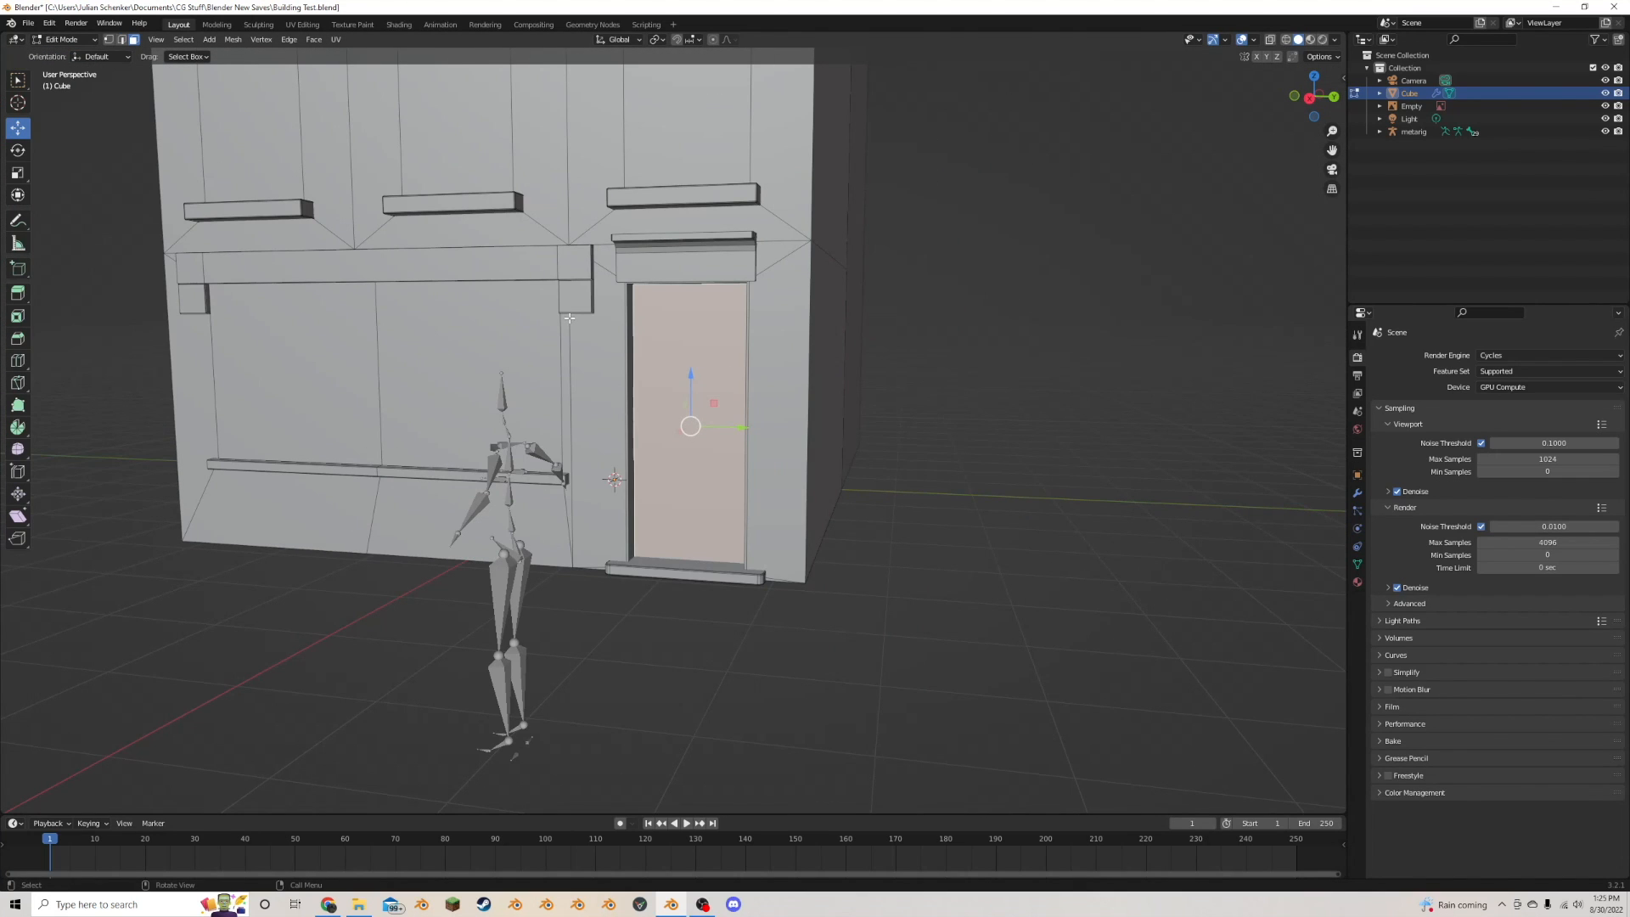
scroll(670, 373, up, 5)
scroll(649, 342, down, 1)
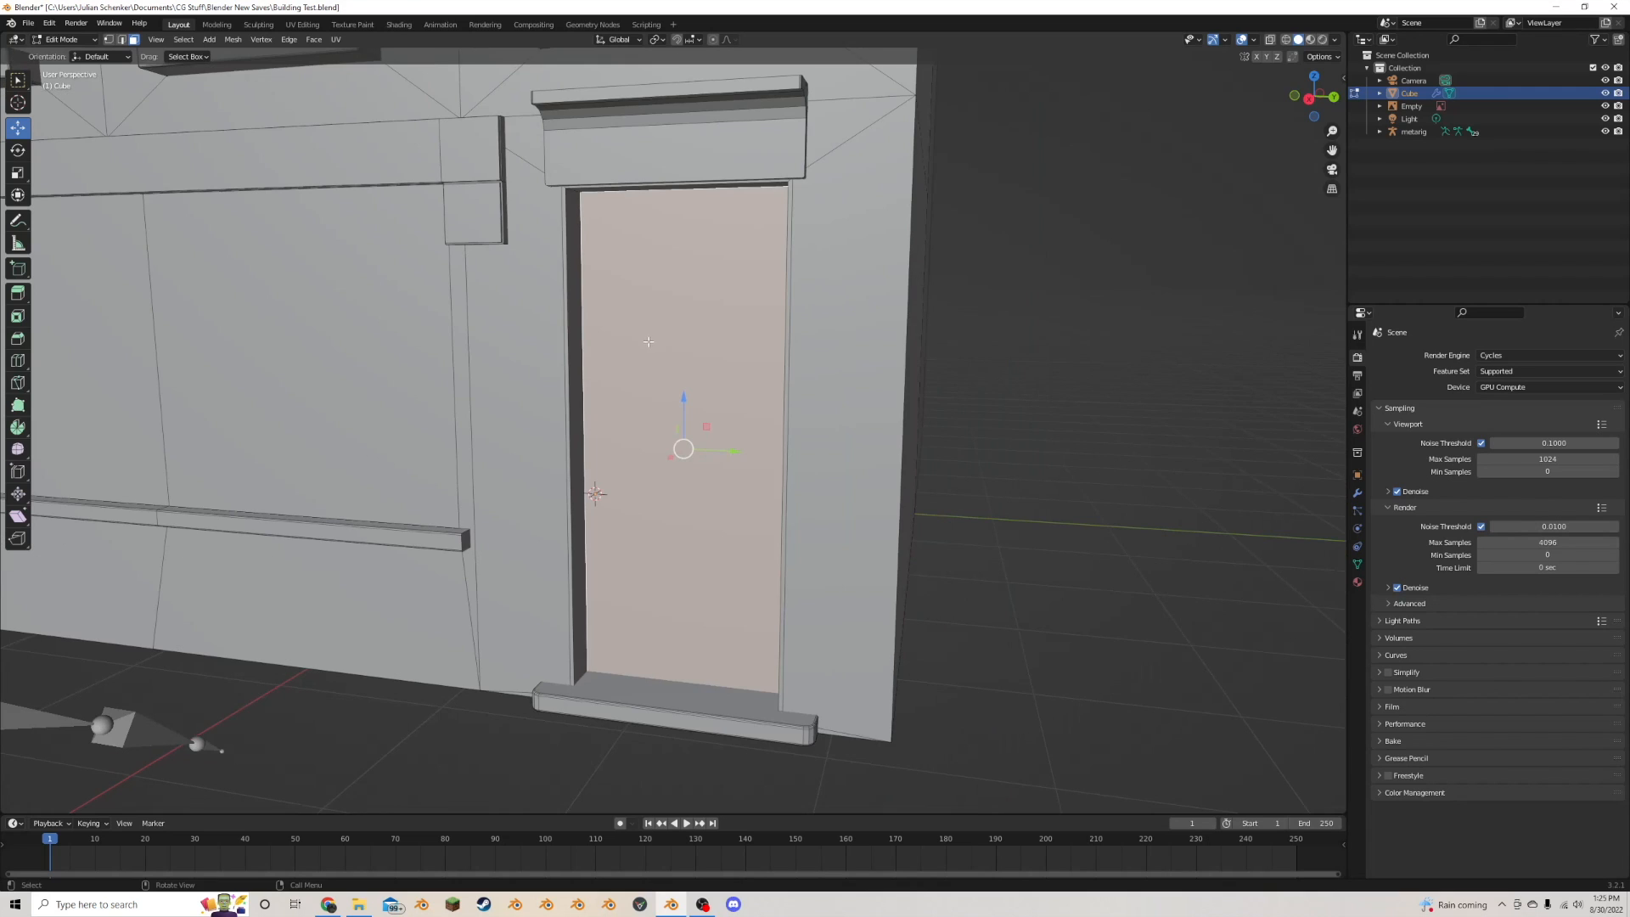
click(14, 361)
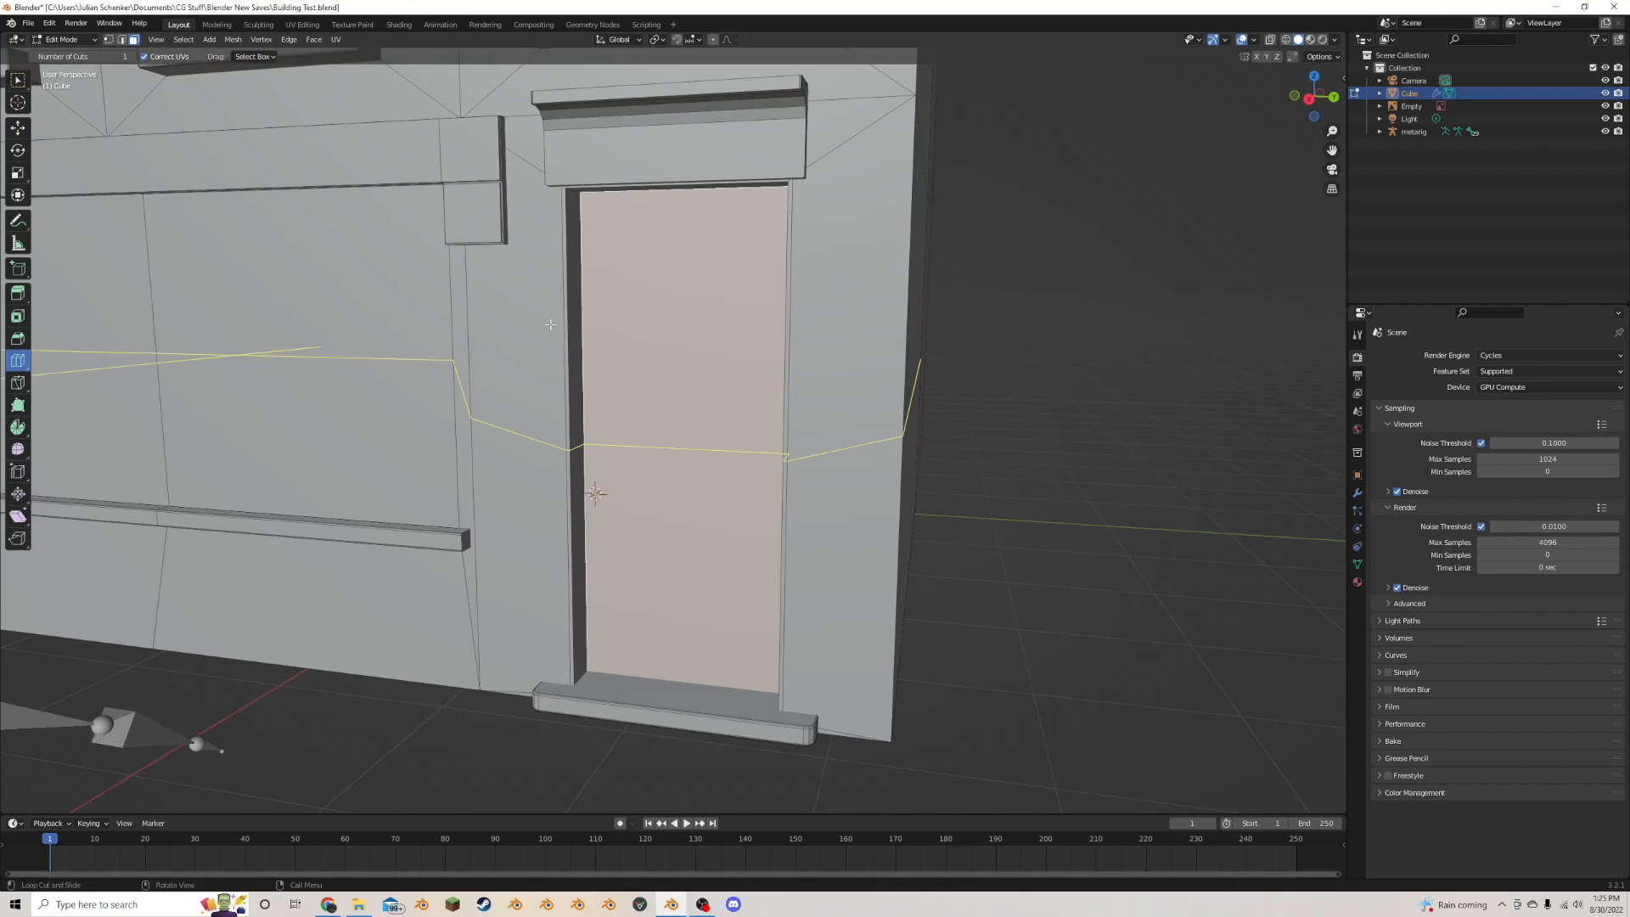
scroll(576, 339, down, 2)
click(18, 128)
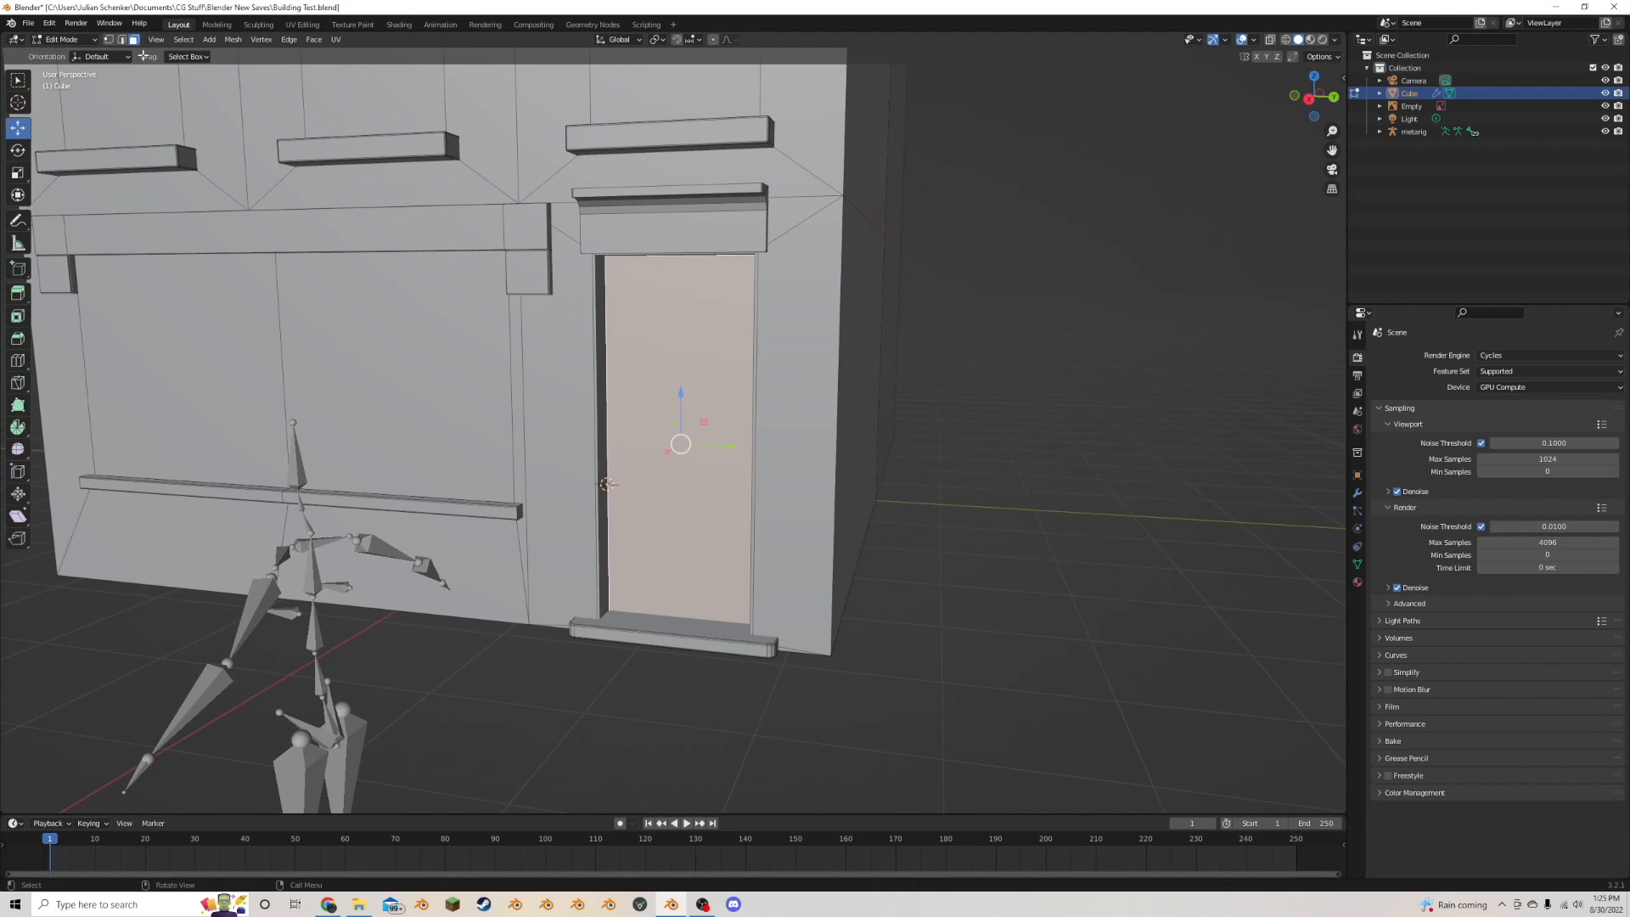
- Subdivide the recessed door face with one cut
right_click(700, 367)
click(698, 367)
scroll(686, 363, up, 2)
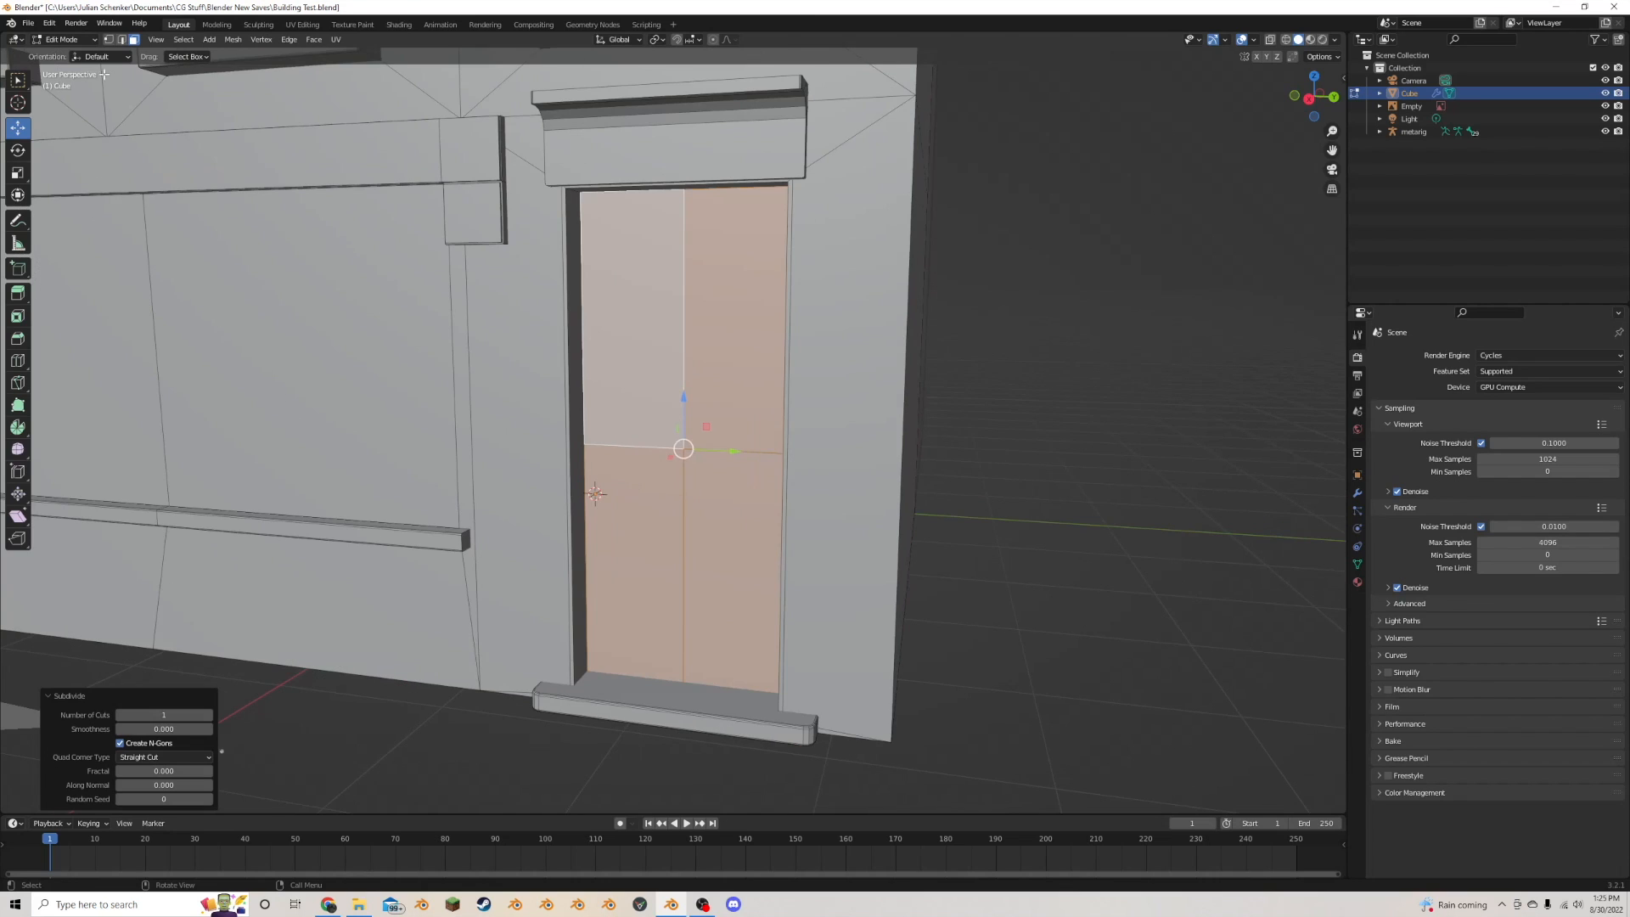
- Slide the door's horizontal middle edge up near the top of the opening with a factor of about 0.832
click(124, 40)
click(708, 450)
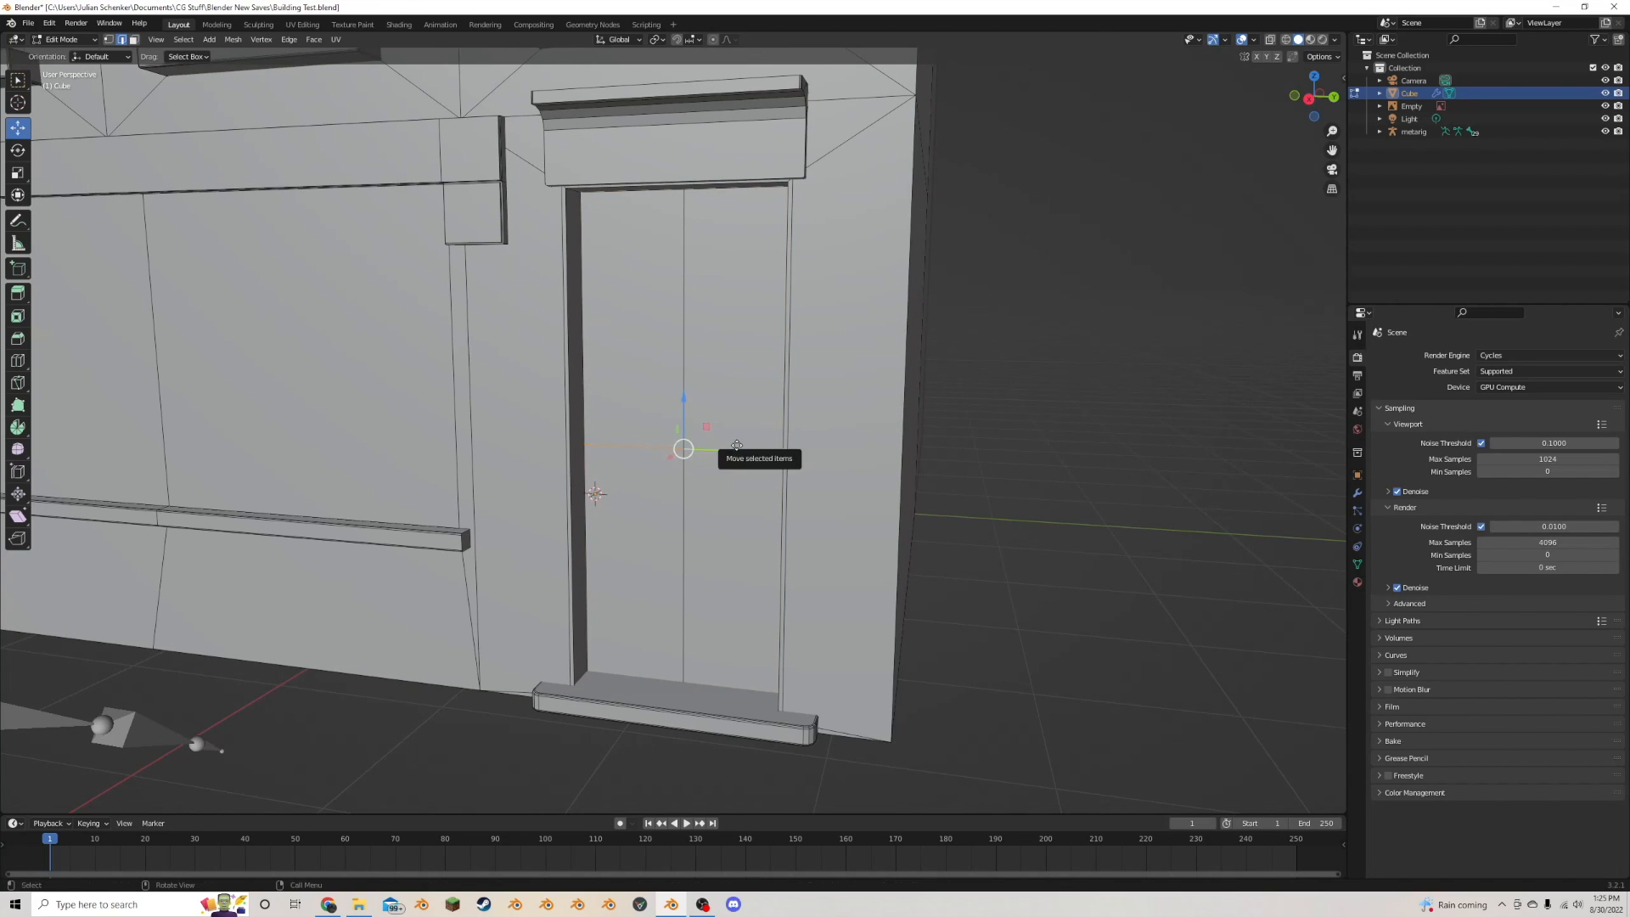
key(g)
key(g)
click(765, 238)
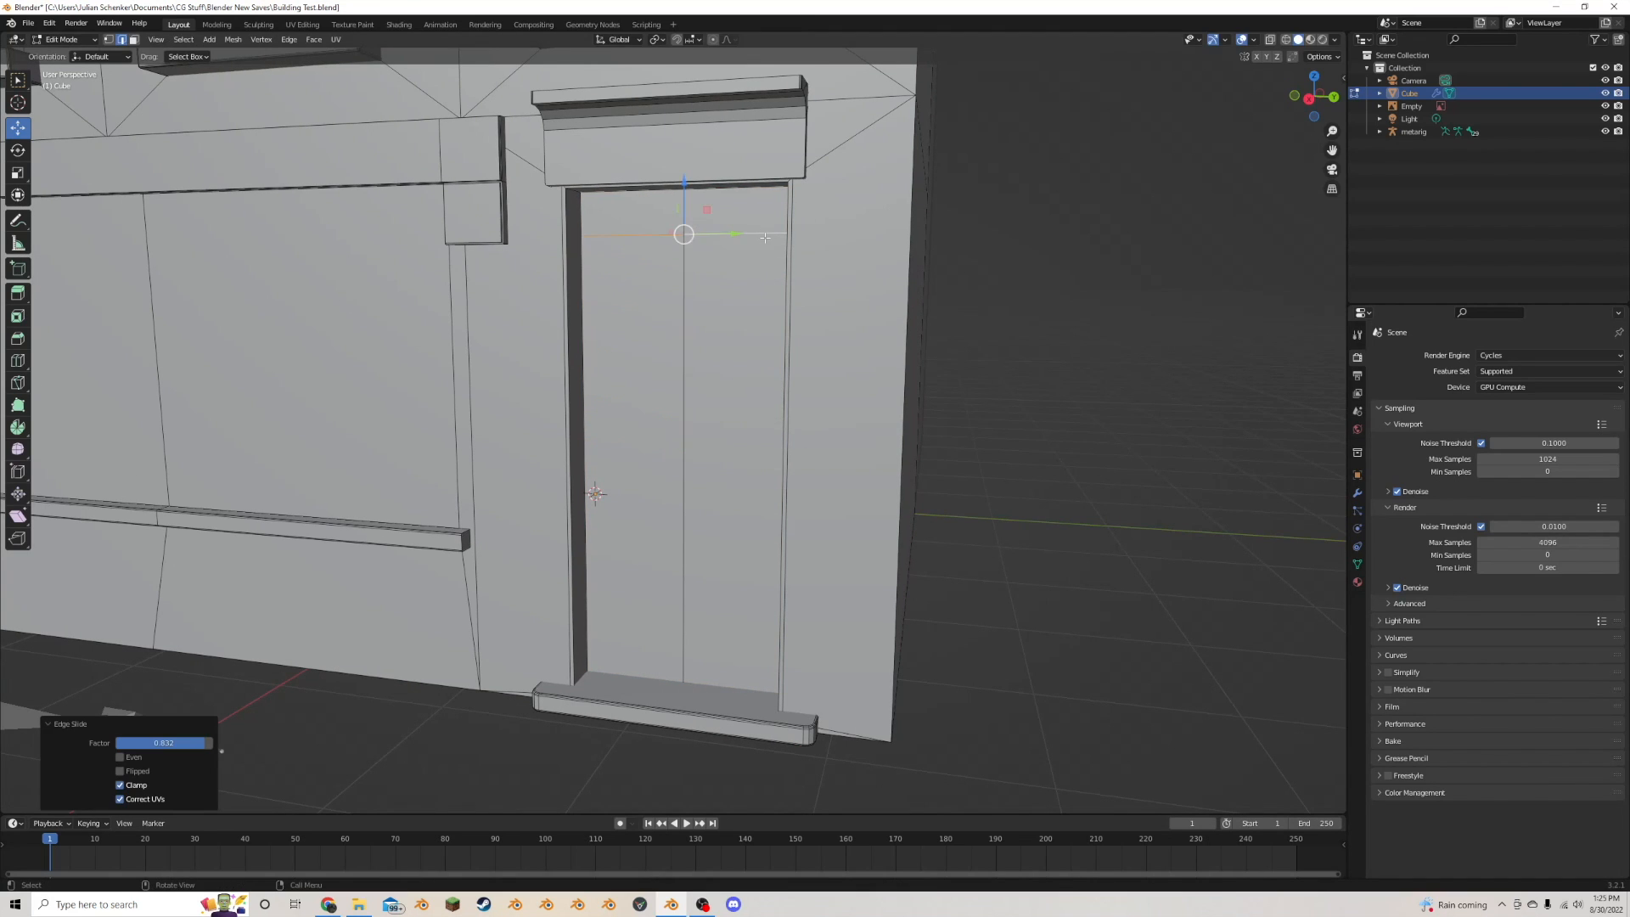
key(e)
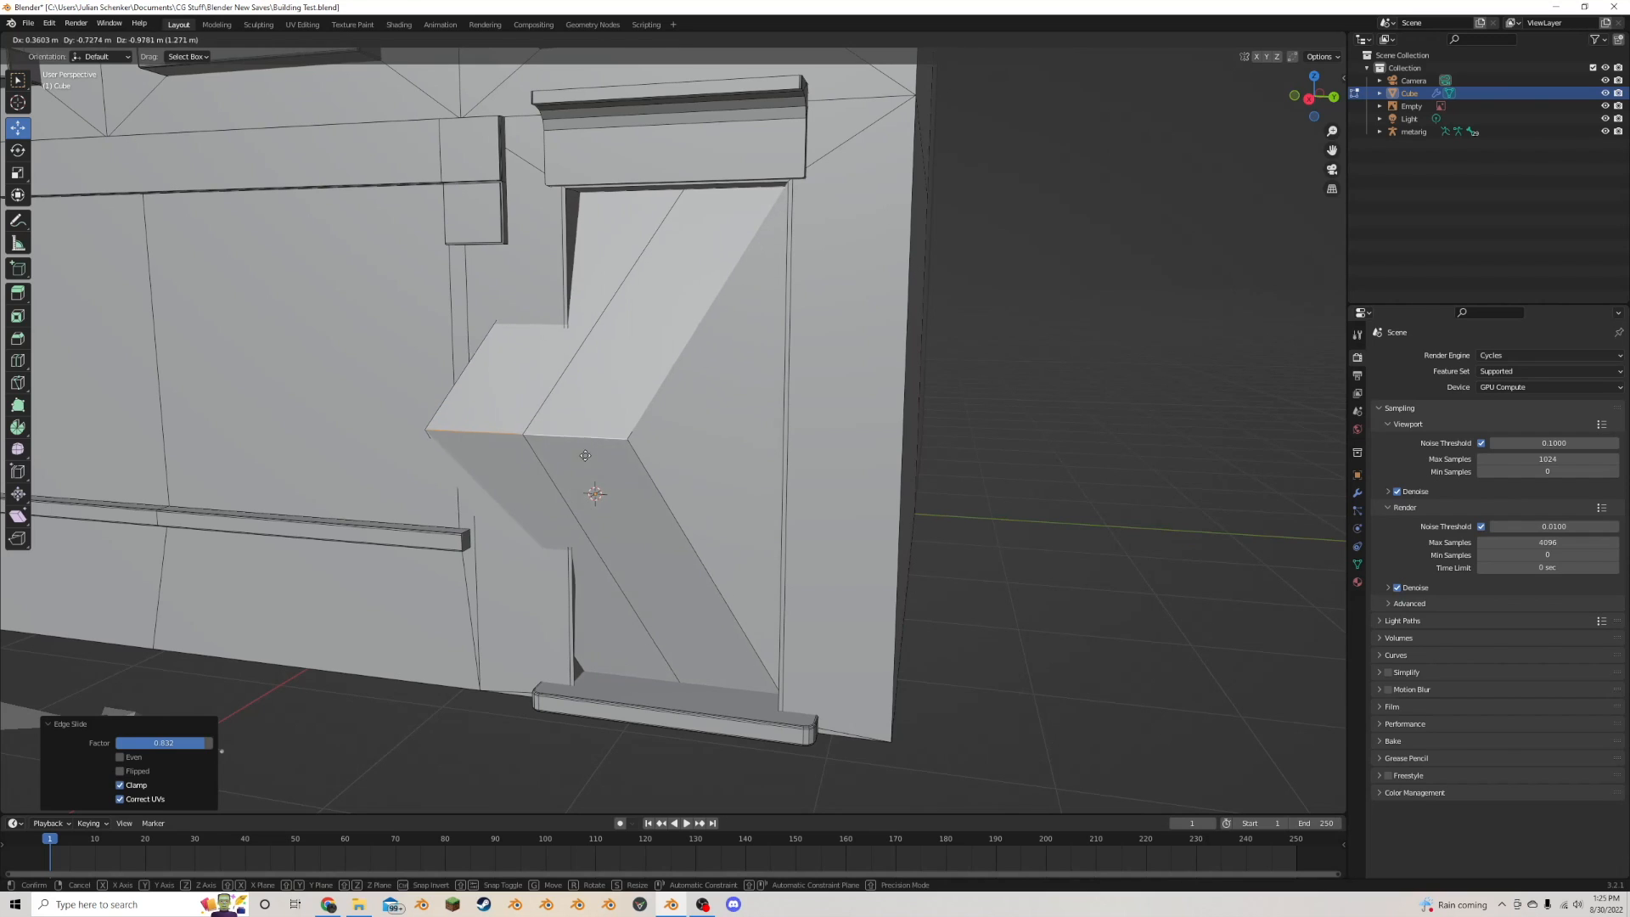
right_click(751, 402)
key(ctrl+z)
- Lower the door's horizontal dividing edge about 0.11 m along Z and compare it with the reference photo
ctrl+click(685, 188)
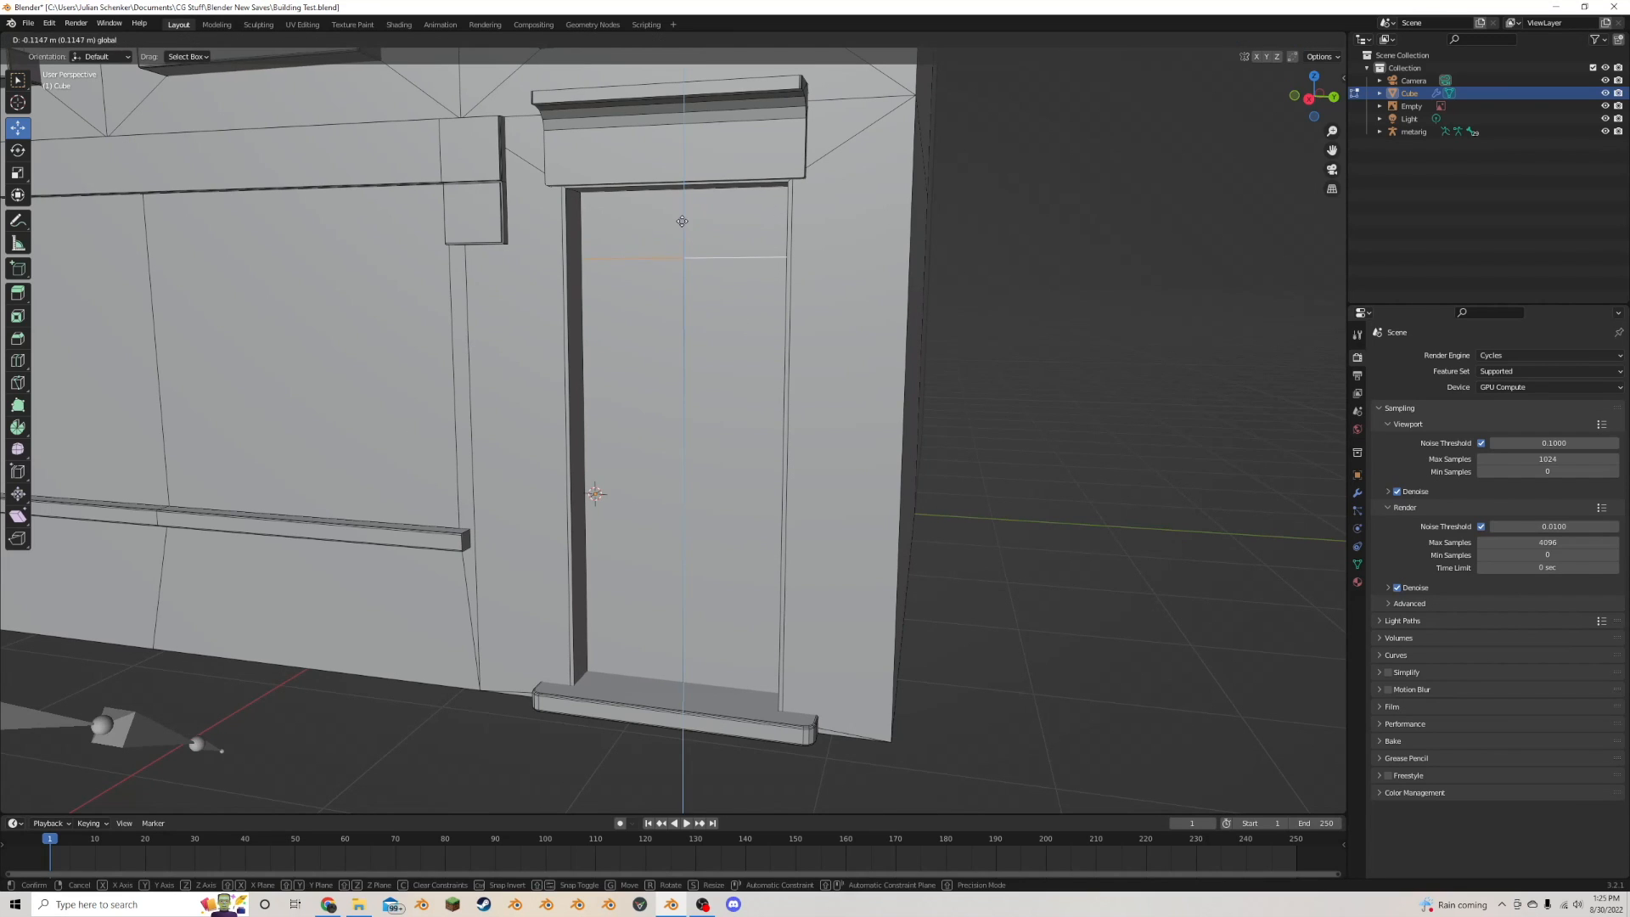
click(1308, 99)
scroll(860, 319, down, 3)
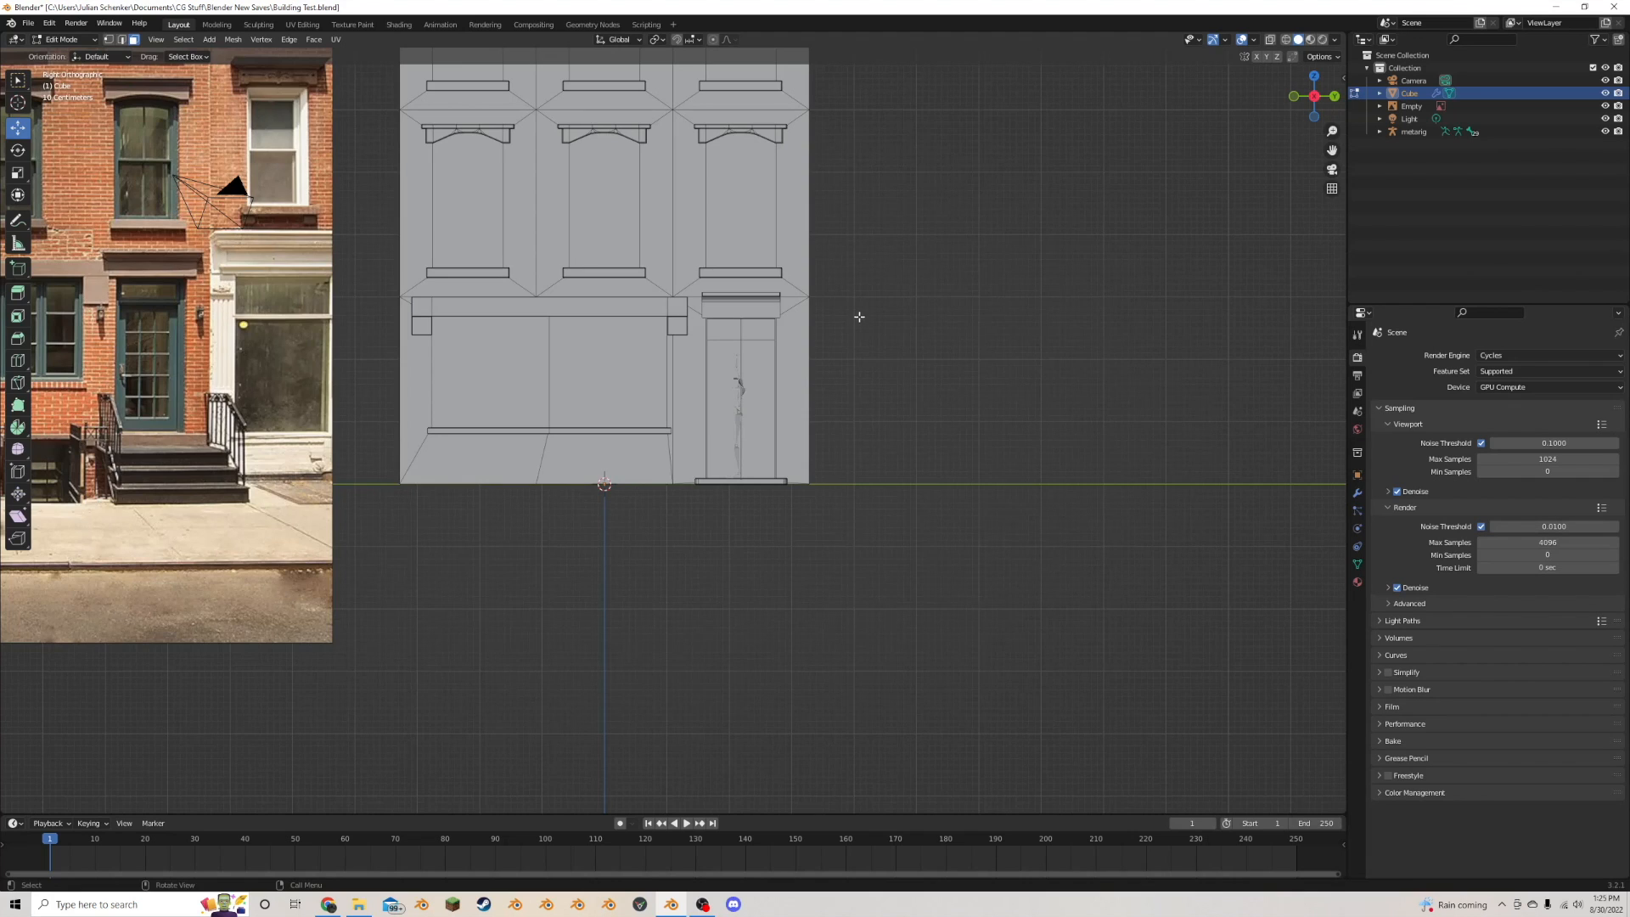
middle_drag(859, 316, 834, 331)
scroll(833, 331, up, 5)
- Inset the door's two lower faces together by about 0.010 m and repeat the inset at about 0.017 m
click(732, 217)
click(745, 212)
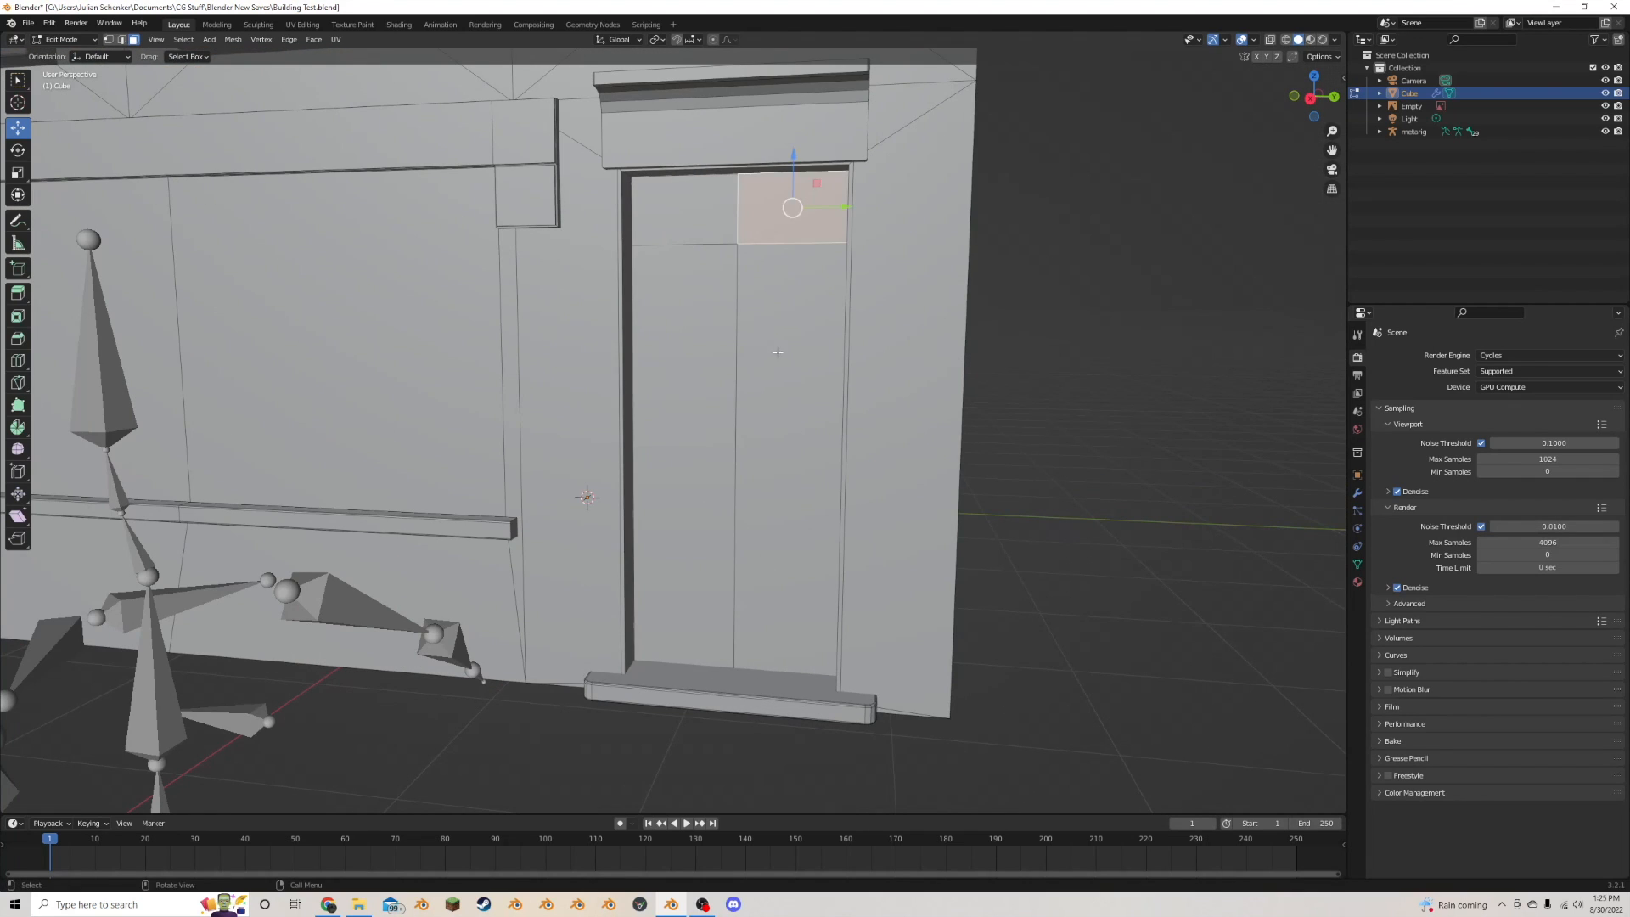
alt+click(736, 462)
key(i)
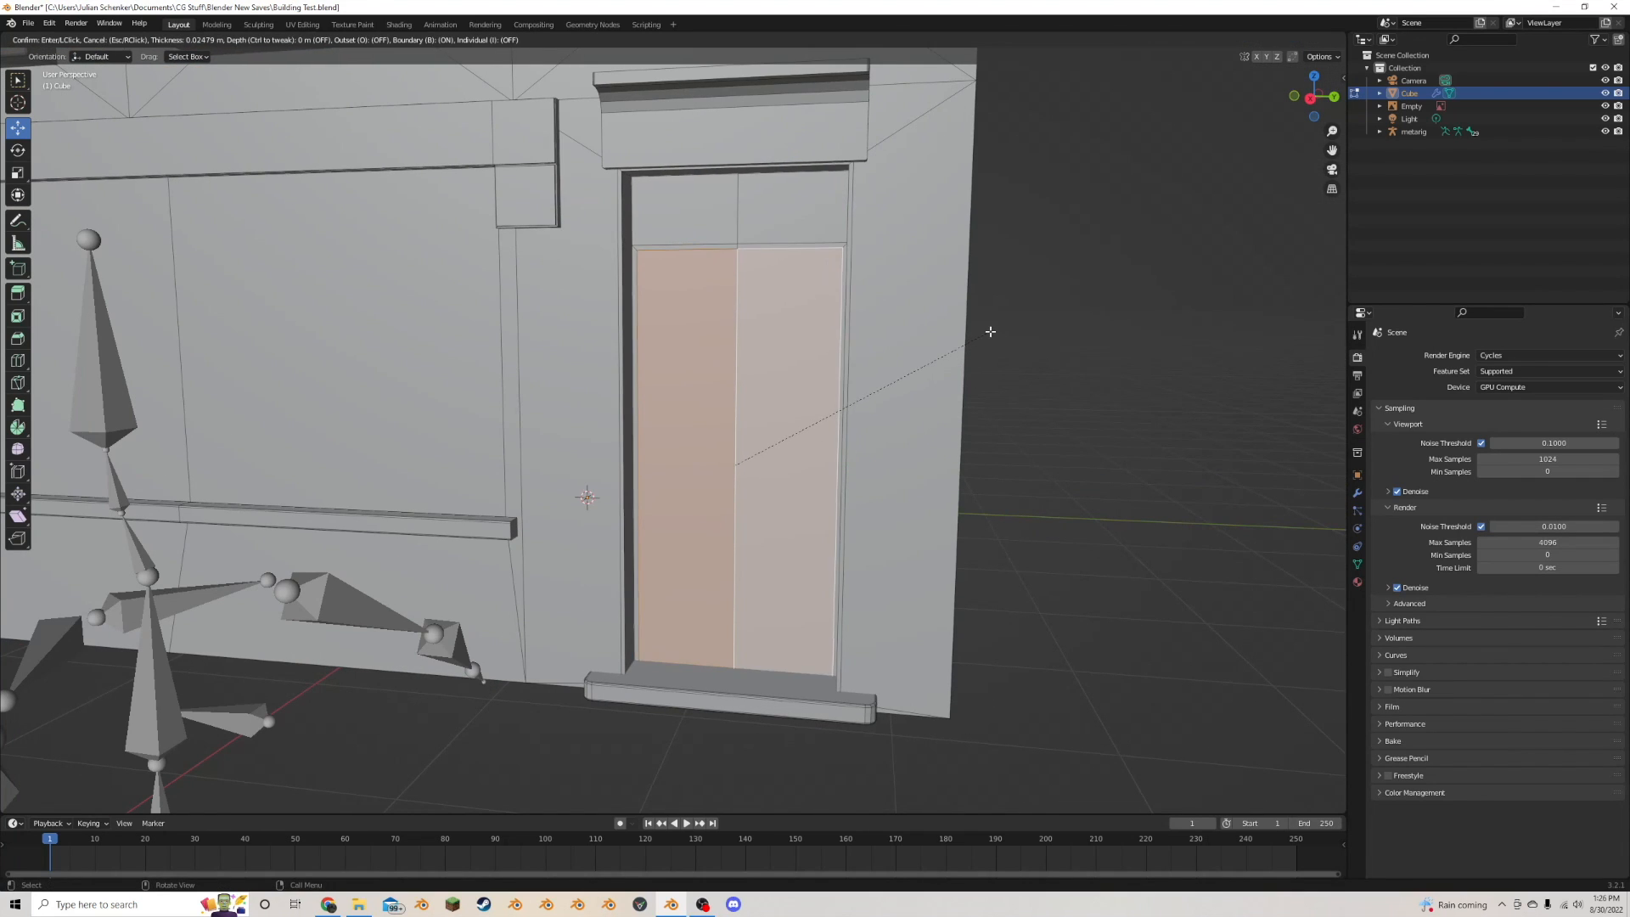
click(993, 331)
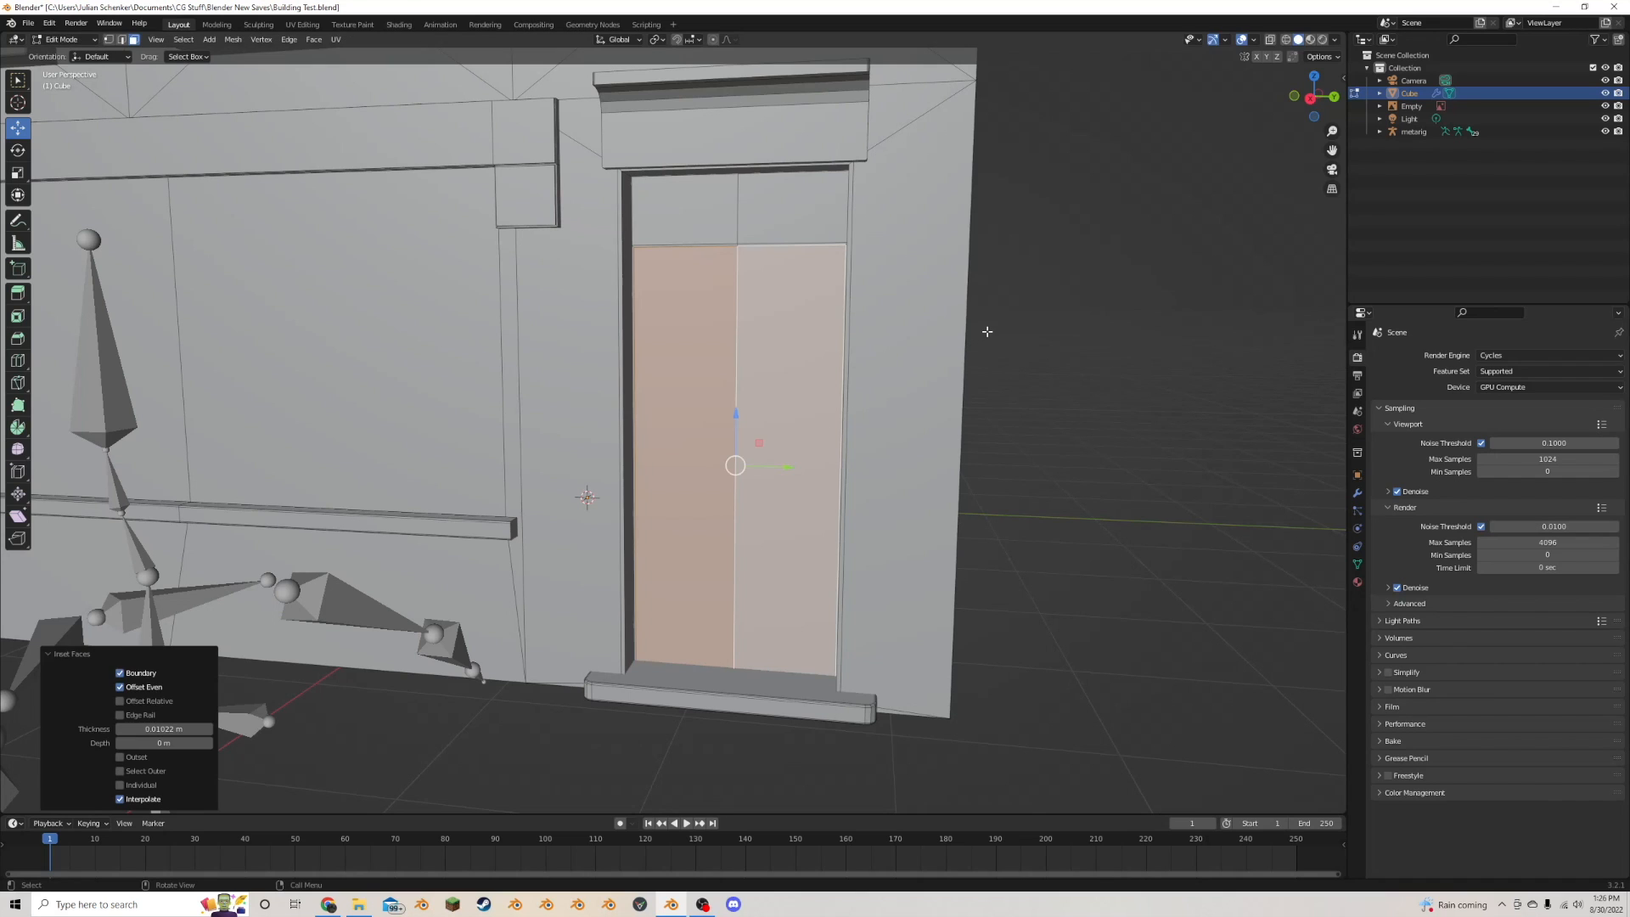
key(i)
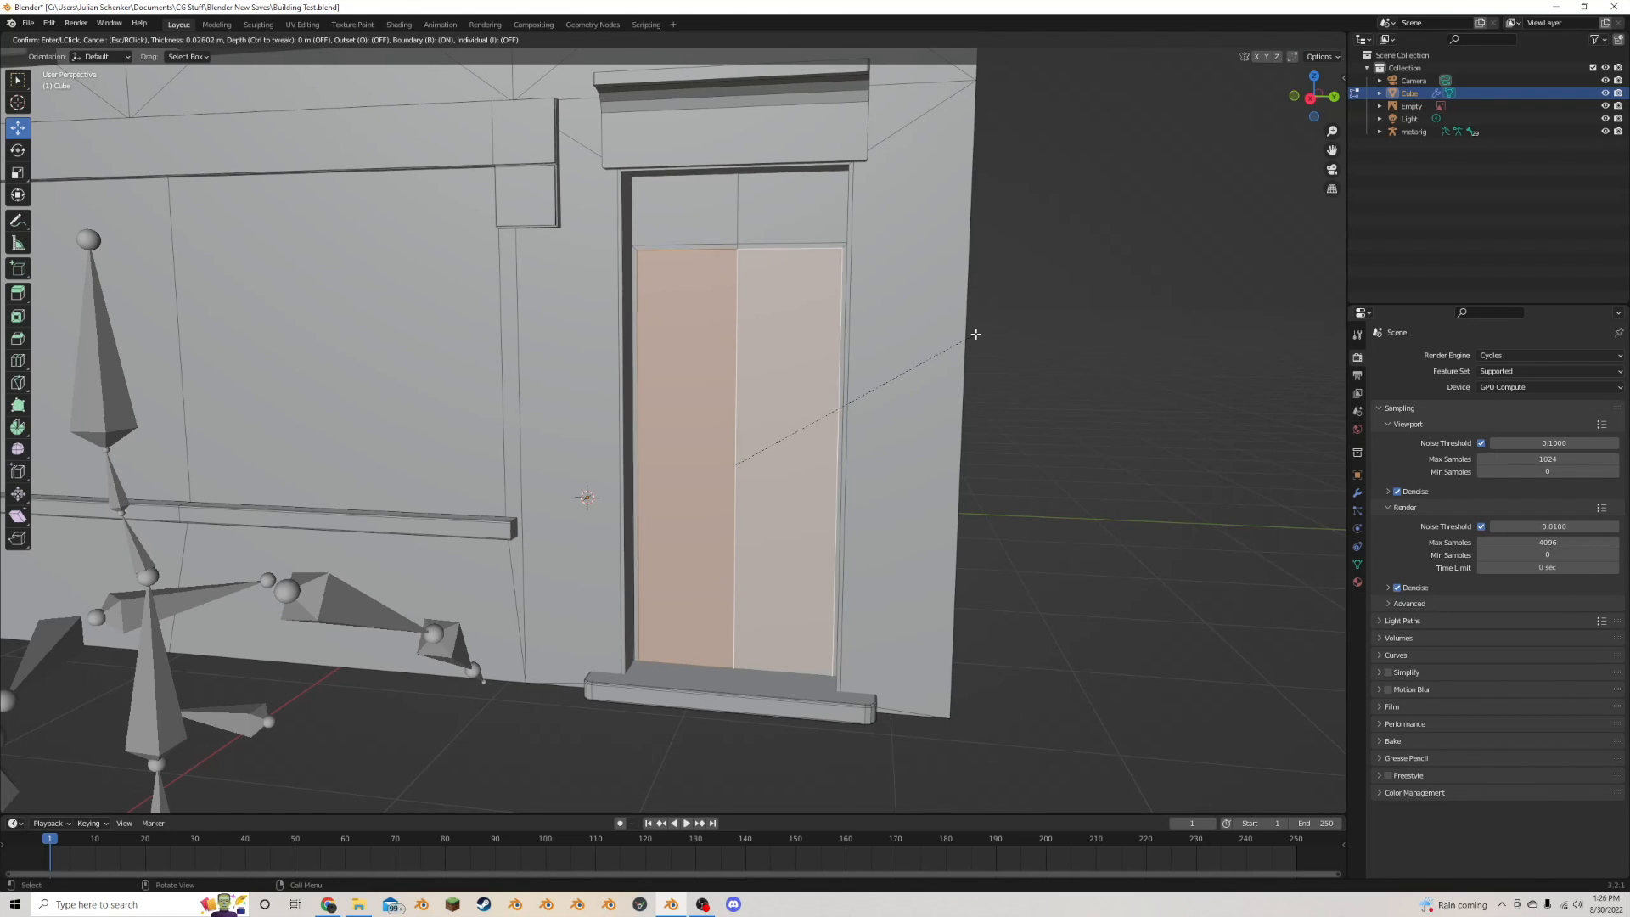
click(977, 334)
- Extrude the two lower door faces inward along their normals with an offset of about -0.302 m
key(F3)
key(Return)
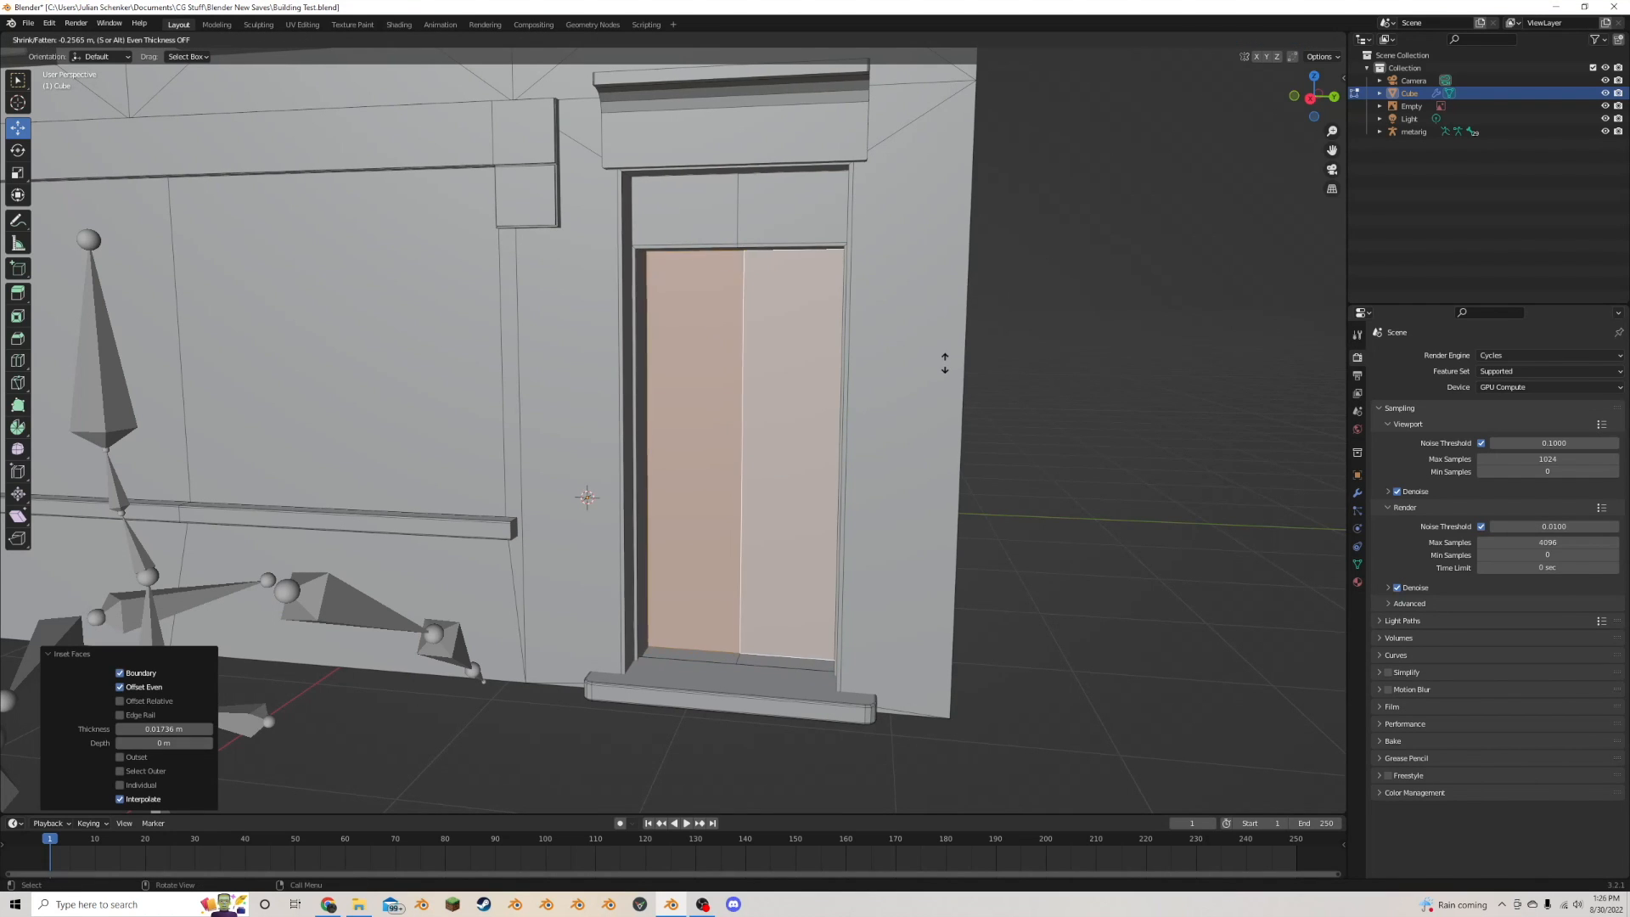
click(943, 368)
scroll(891, 363, down, 4)
middle_drag(943, 368, 702, 364)
scroll(706, 379, up, 5)
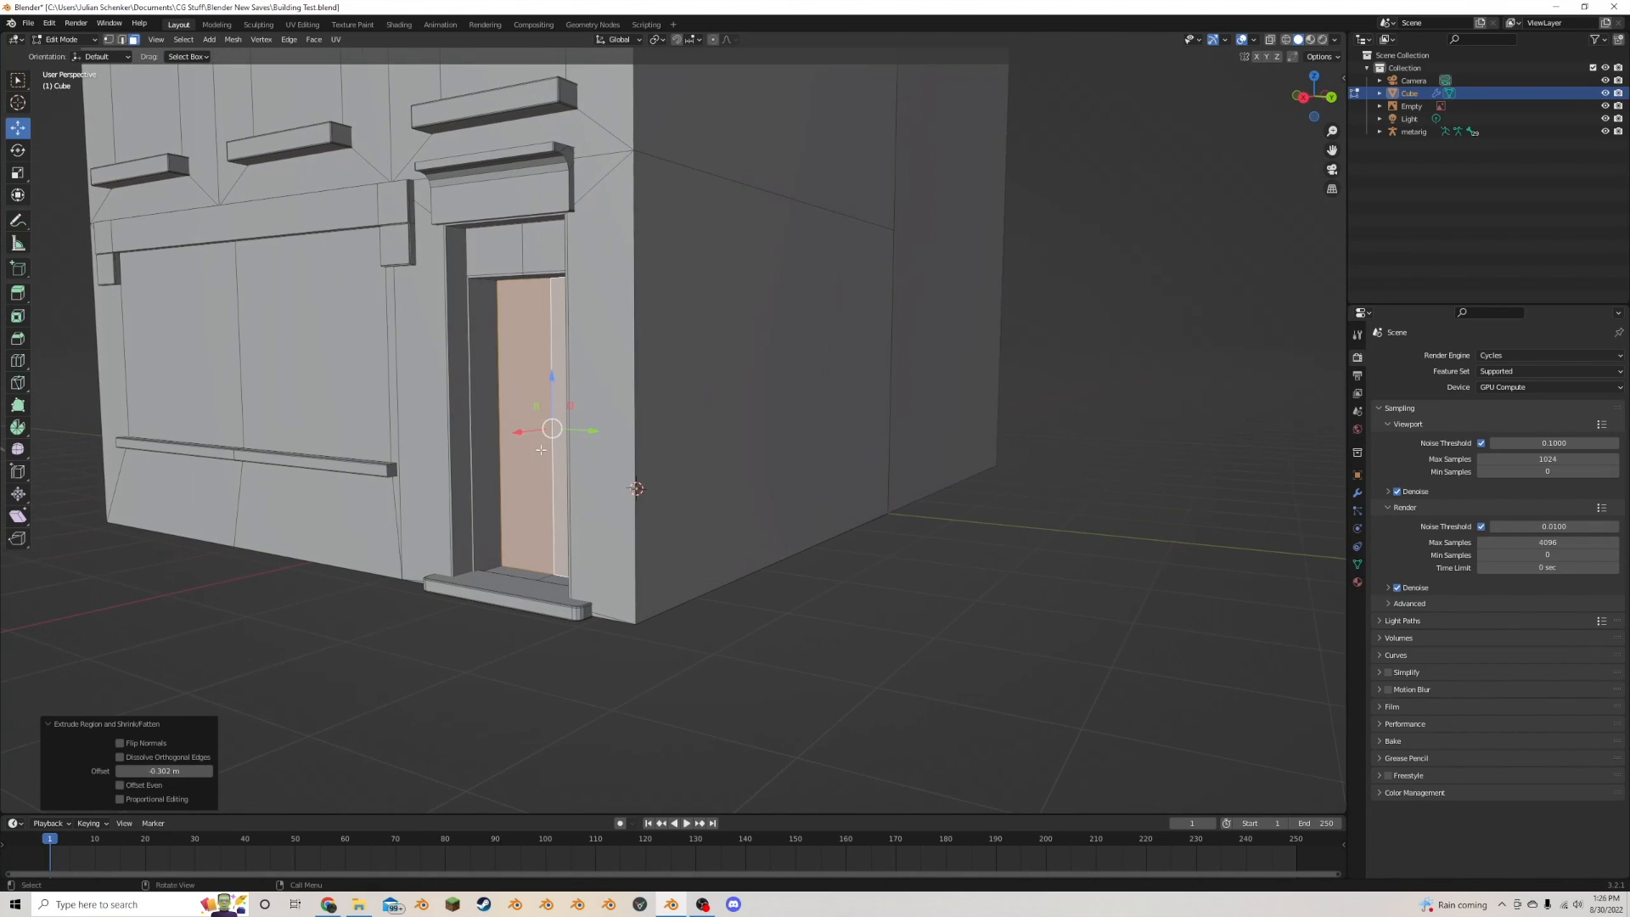
- Move the recessed door faces about 0.148 m outward along X to make the recess shallower
key(g)
key(x)
click(497, 439)
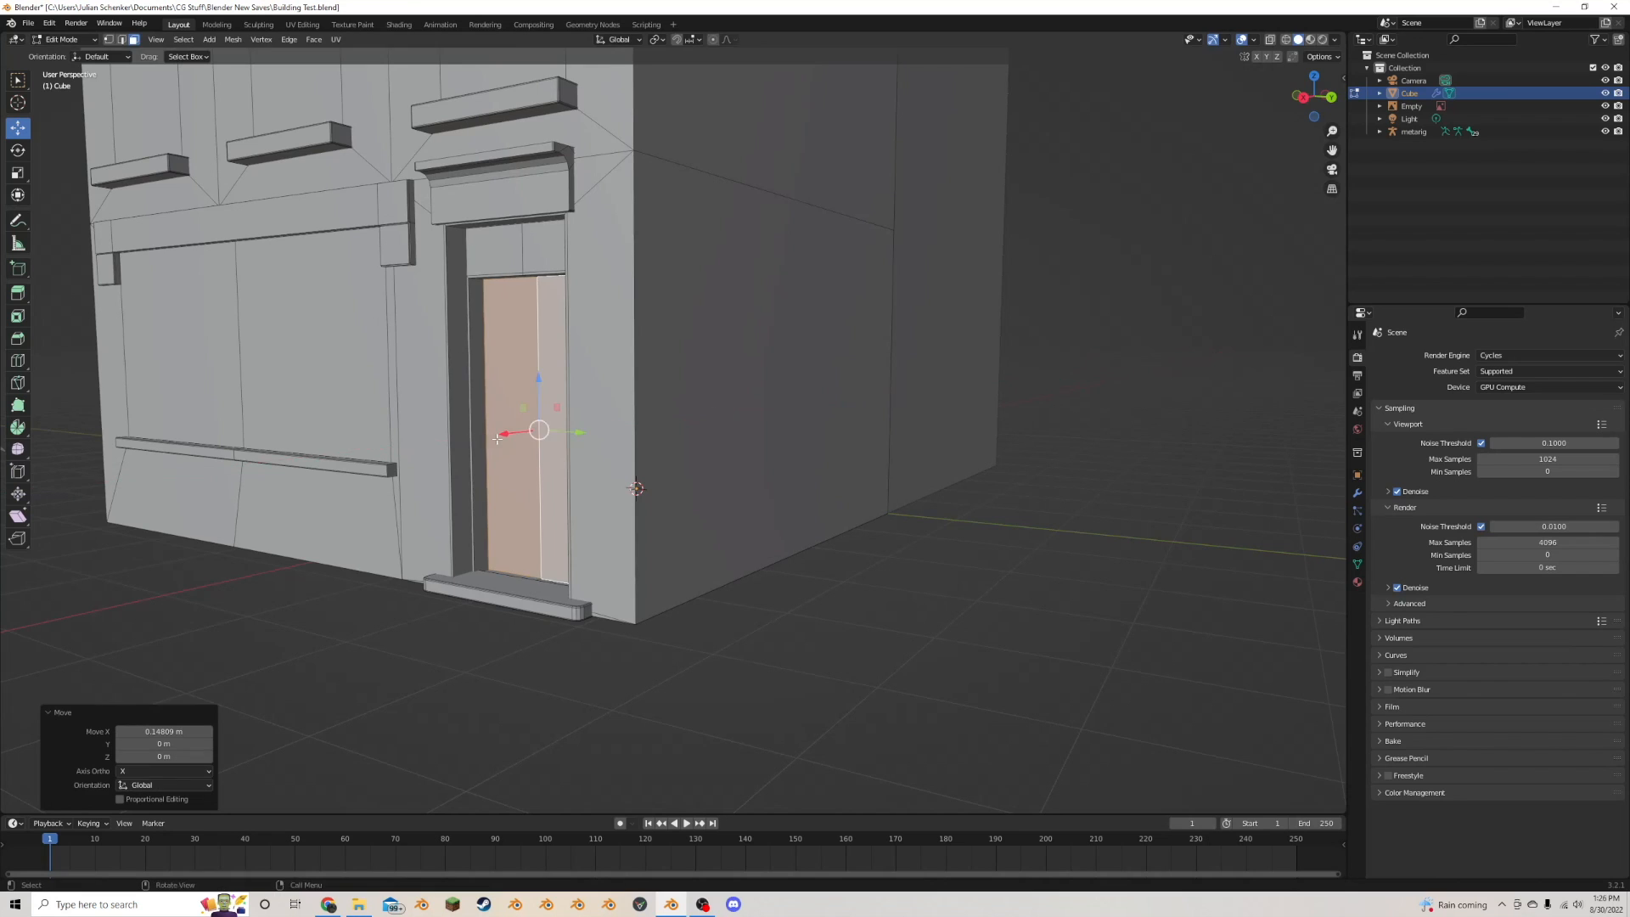
scroll(497, 439, down, 5)
middle_drag(497, 439, 662, 433)
scroll(764, 420, up, 7)
middle_drag(853, 409, 777, 414)
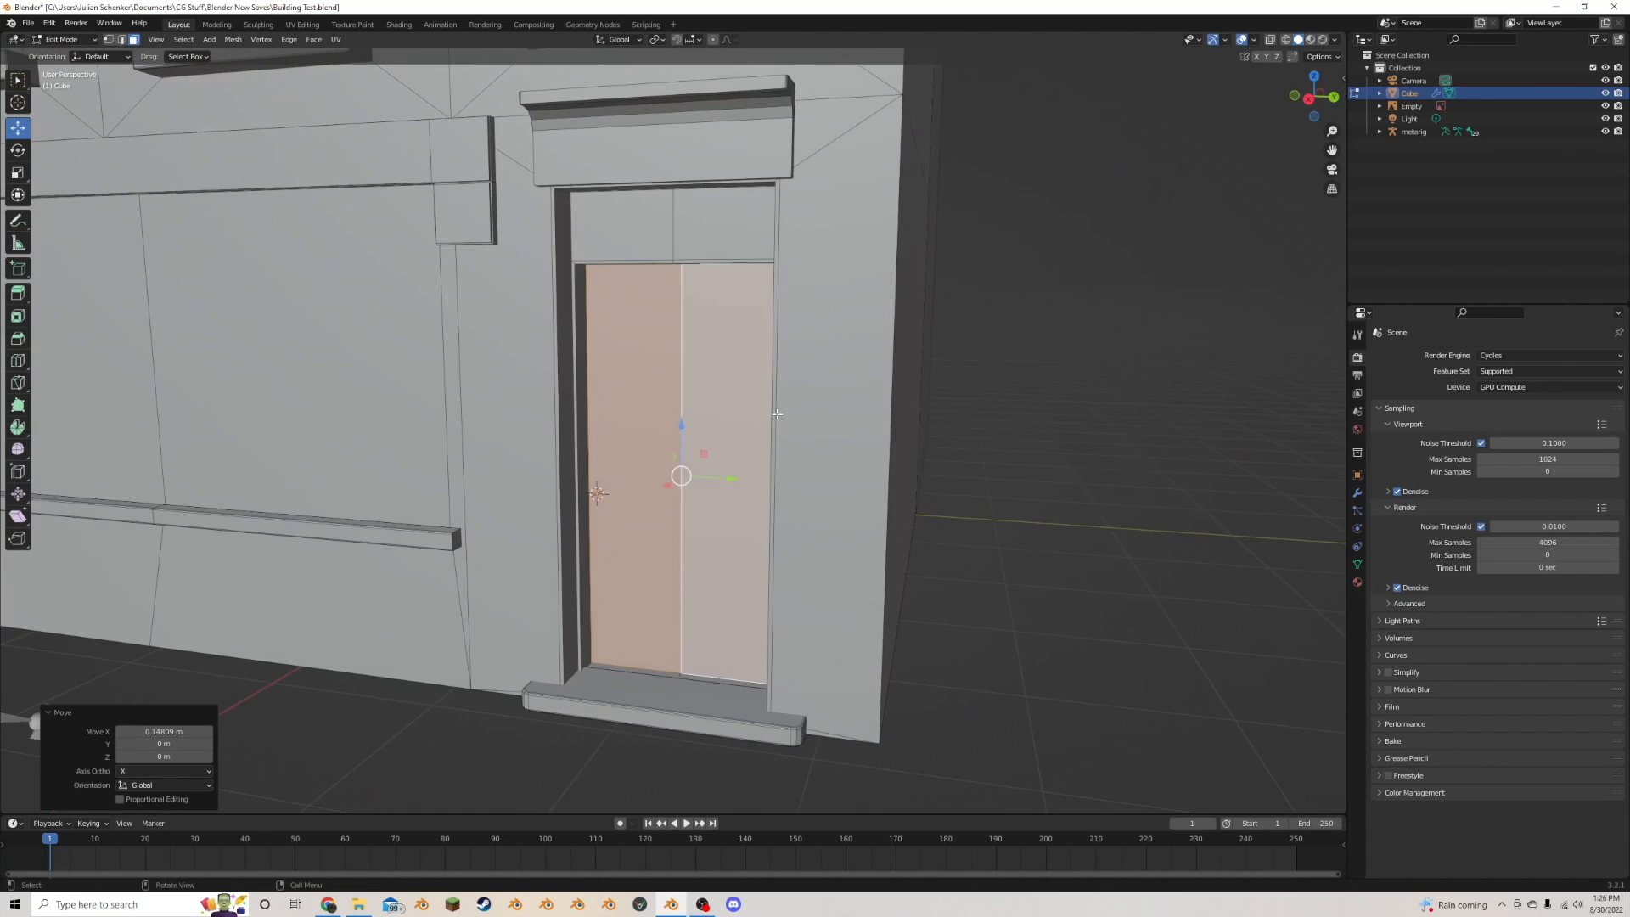
- Duplicate the left door face as a small upright plate and shift it about 0.12 m along Y toward the left jamb
scroll(777, 414, up, 6)
key(shift+d)
key(s)
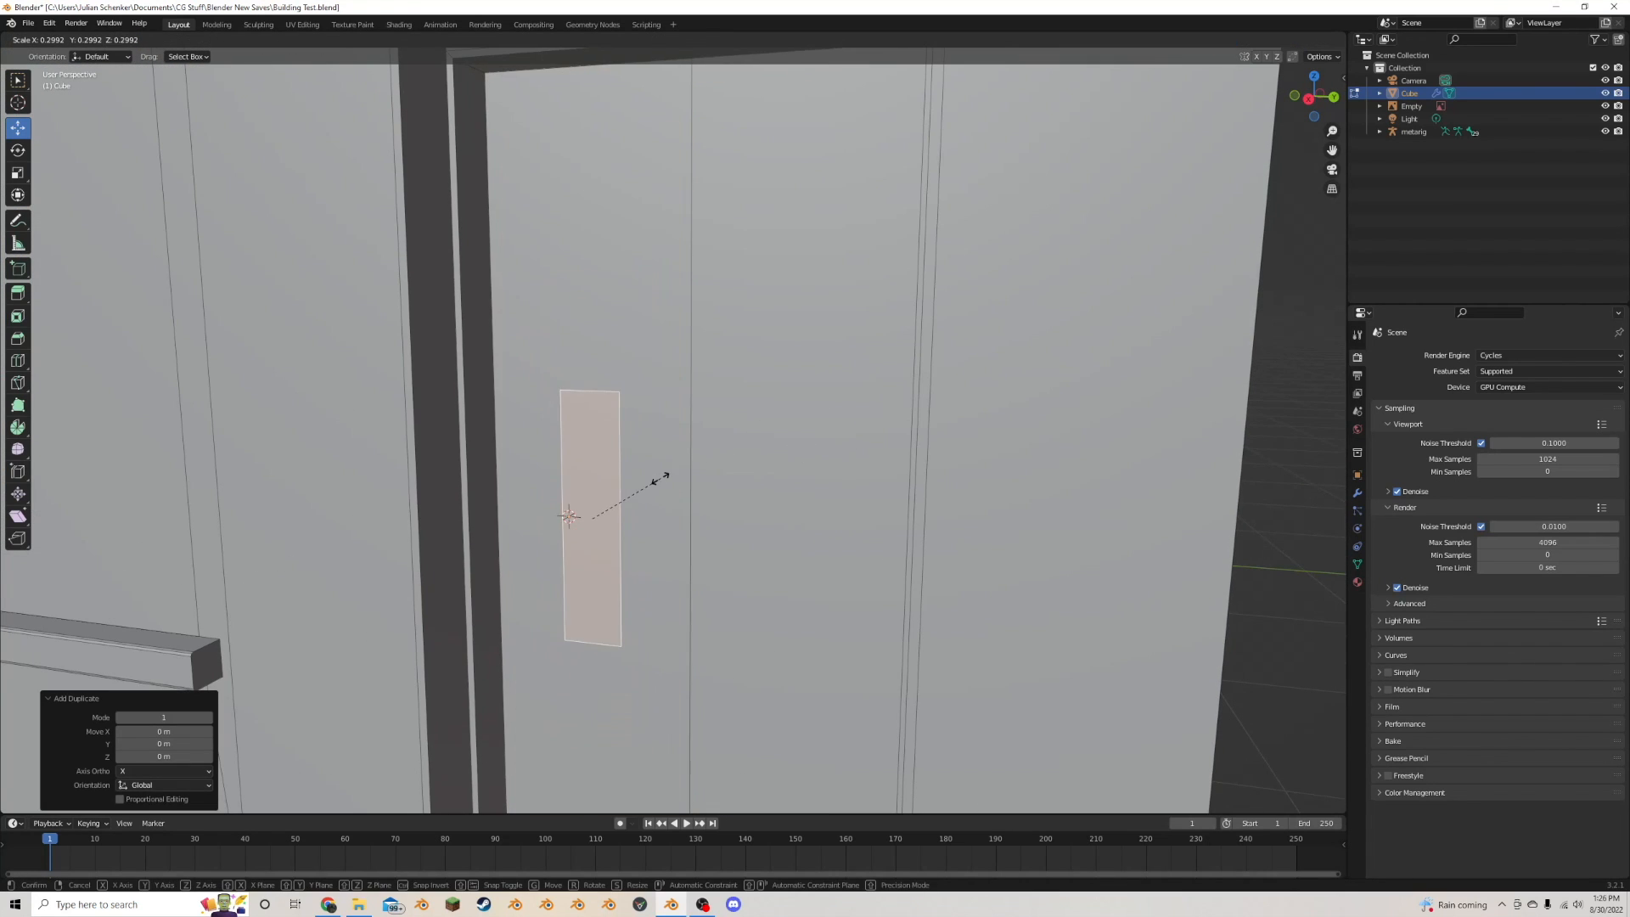
click(643, 489)
drag(641, 518, 596, 509)
scroll(597, 507, down, 6)
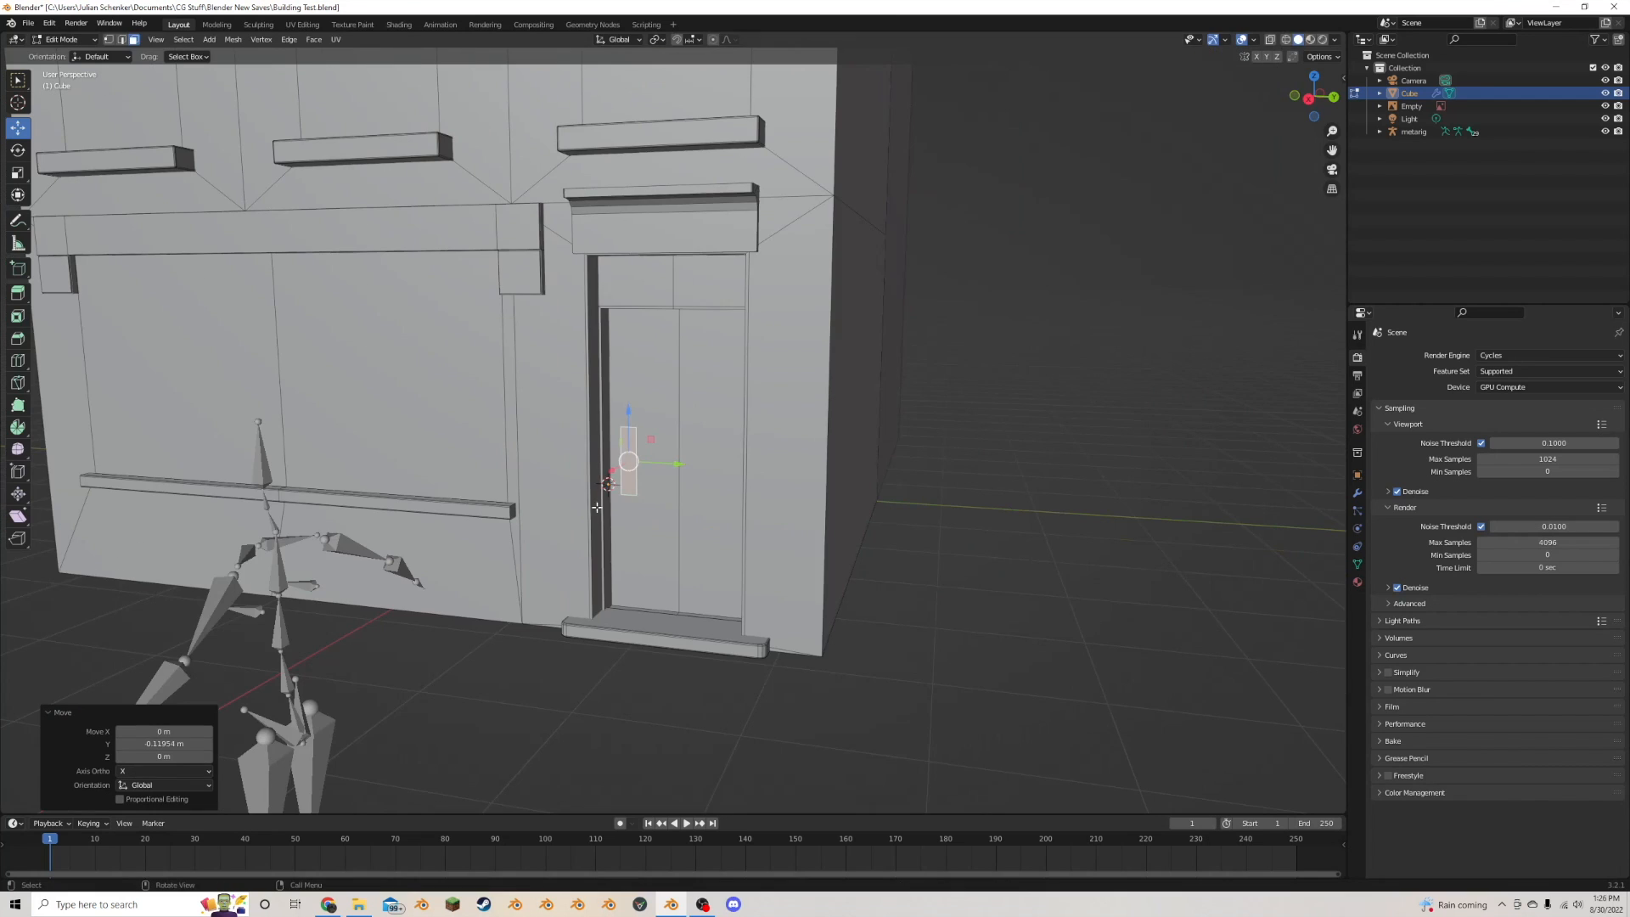
- Scale the small door plate to 0.725 along Z and nudge it along Y closer to the door's left edge
scroll(633, 427, up, 5)
key(s)
key(z)
click(624, 462)
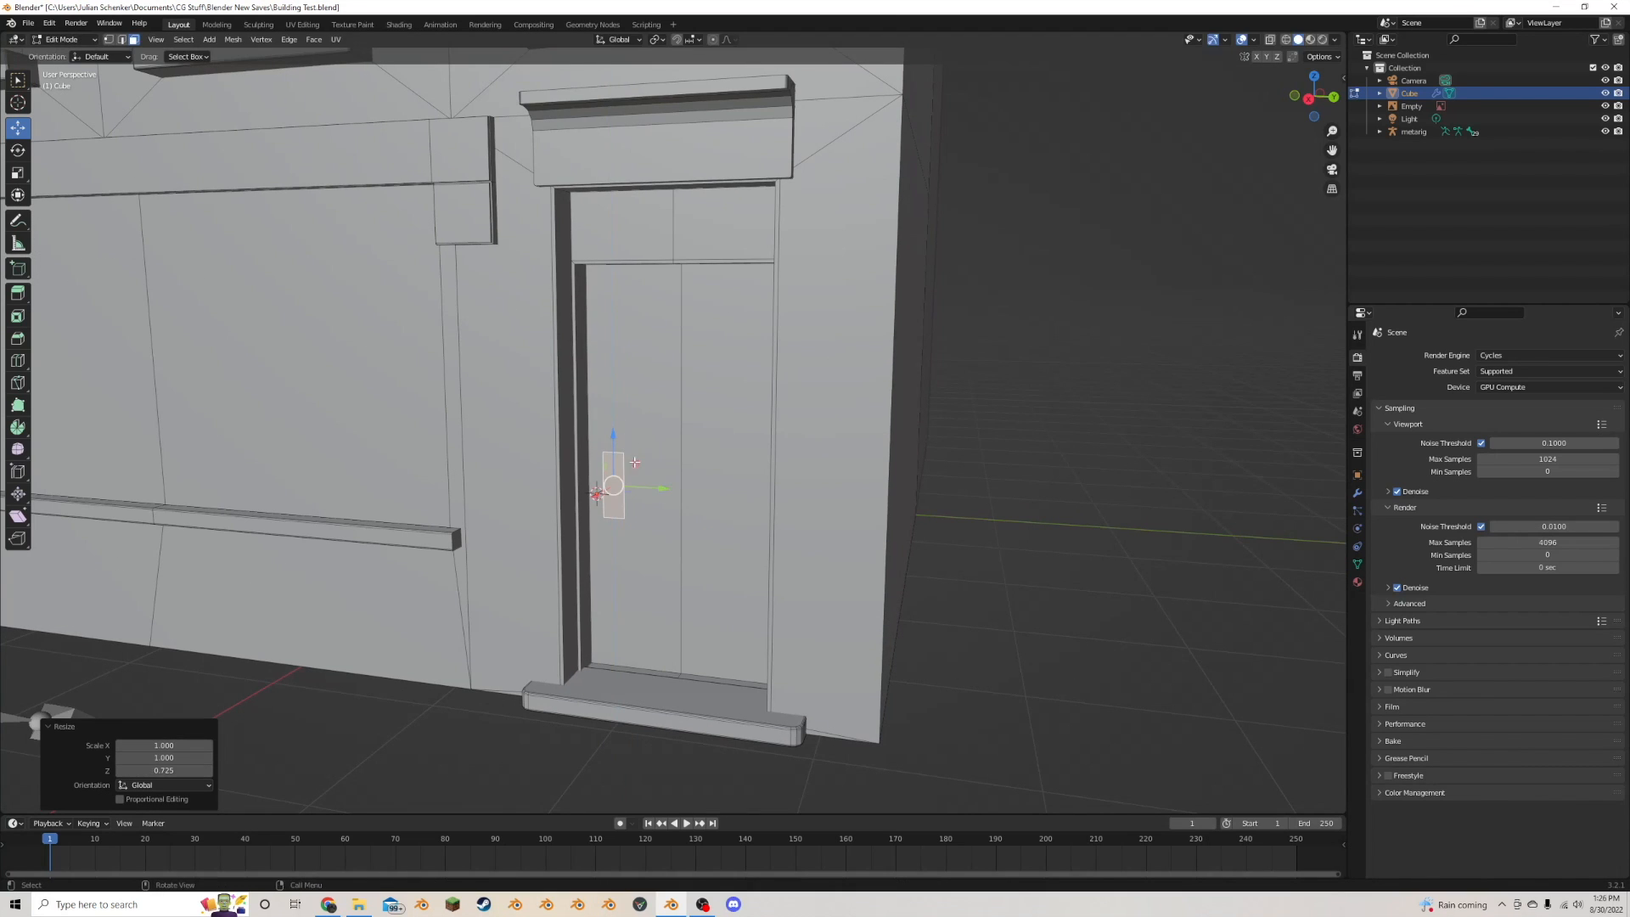
key(g)
key(y)
click(645, 487)
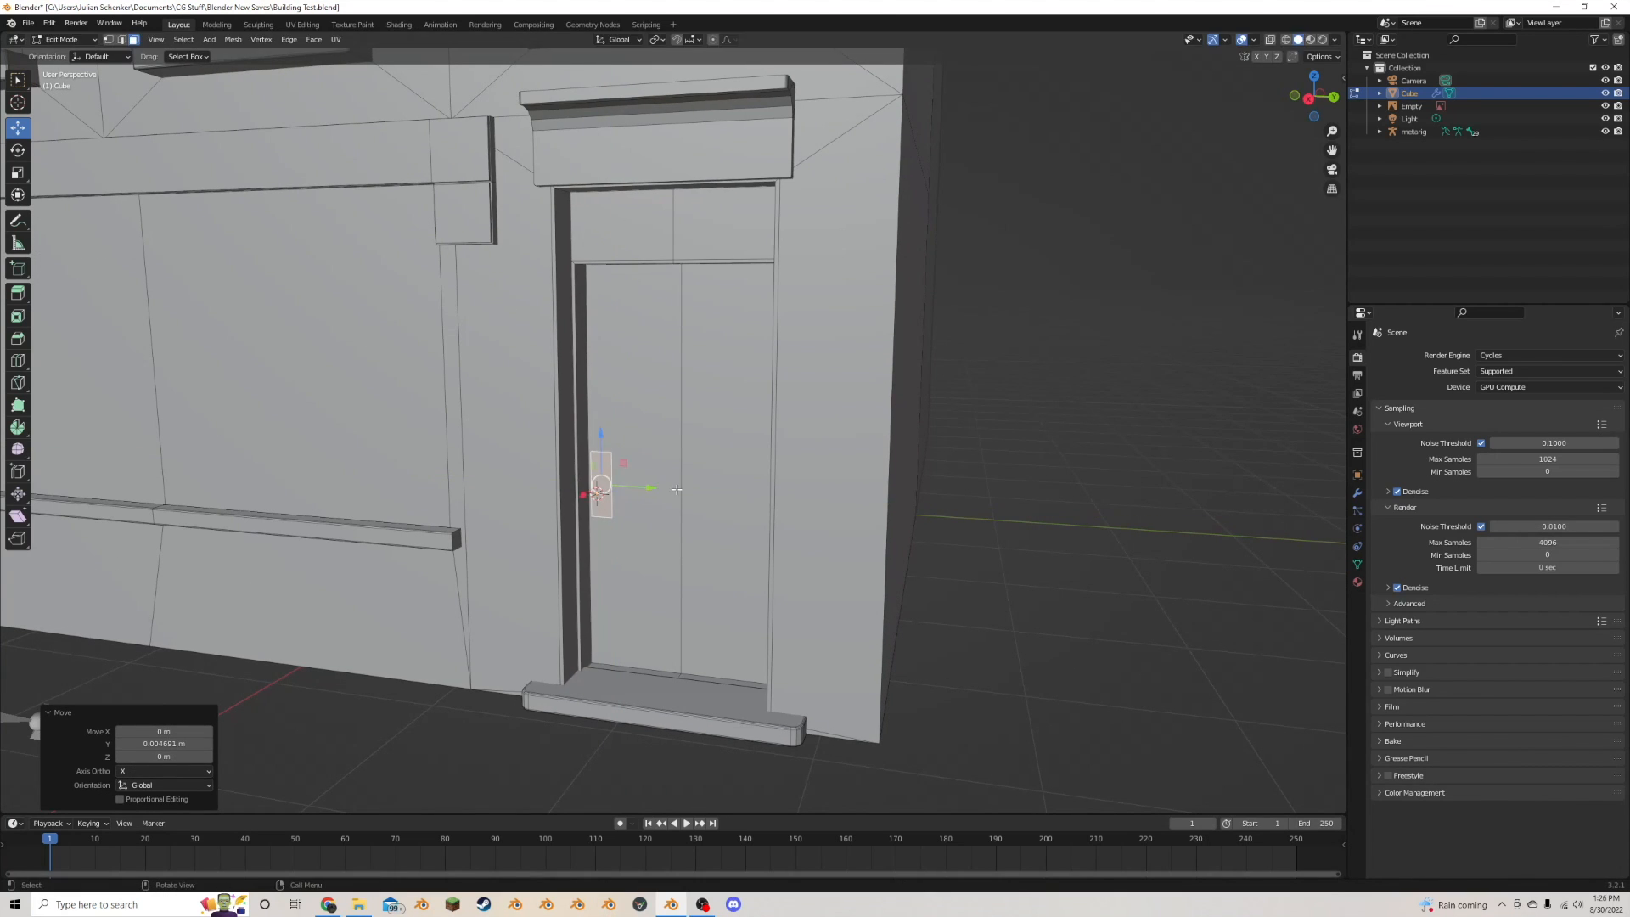
- Scale the small door plate uniformly to about 0.726
key(s)
click(632, 492)
scroll(619, 498, up, 6)
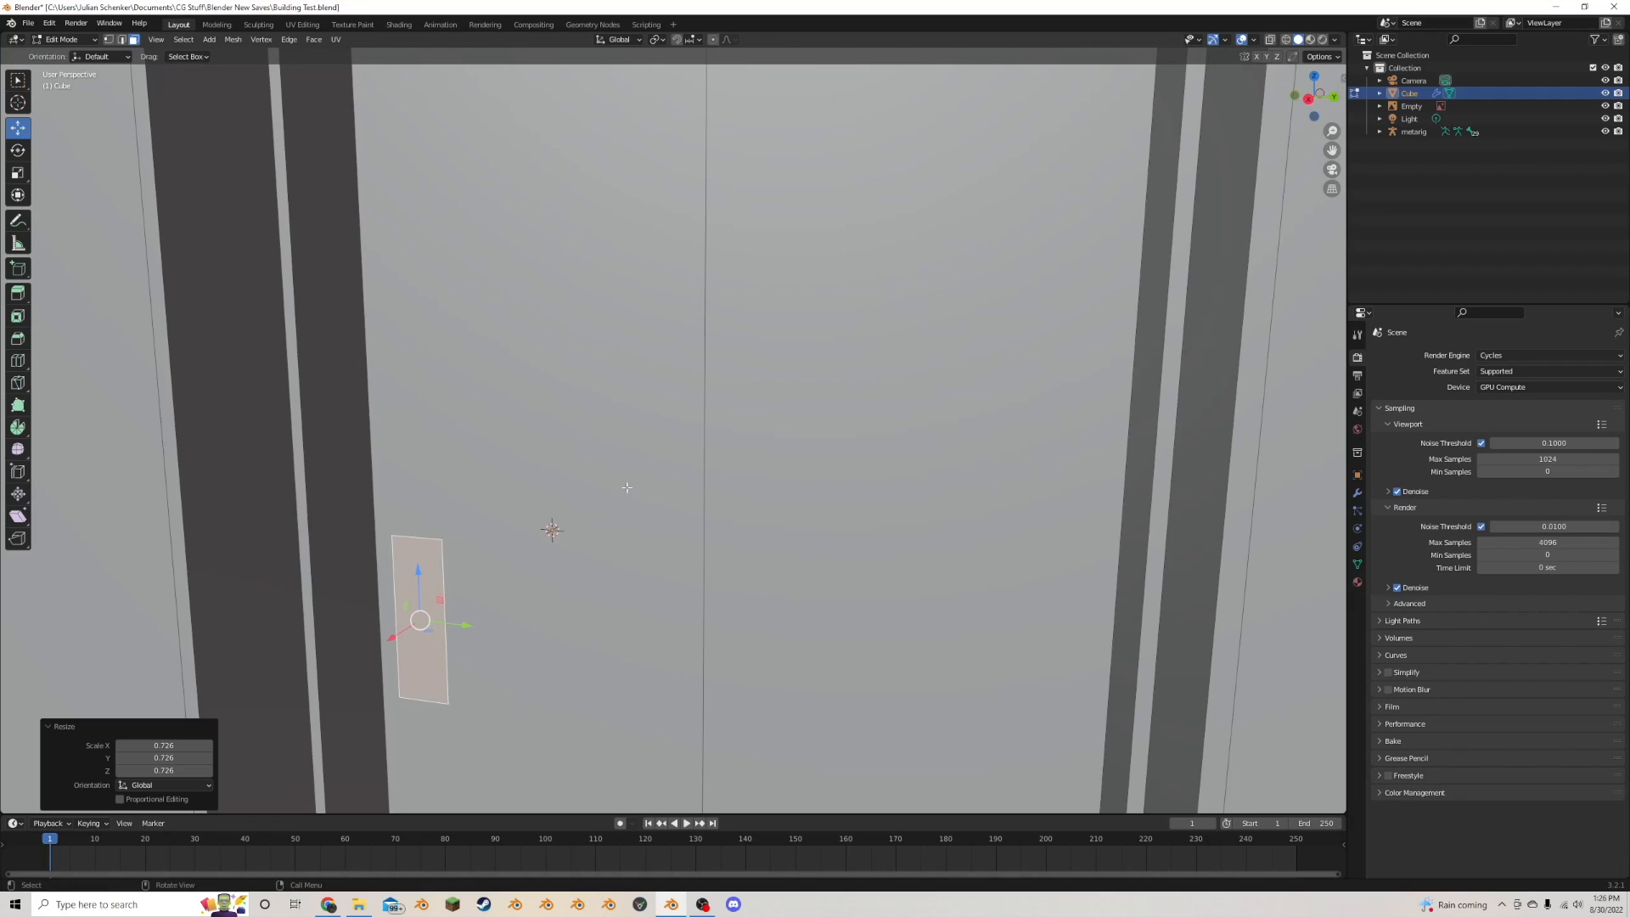
- Extrude the small door plate about 0.0138 m outward and scale its front face to about 0.938
key(alt+e)
click(627, 486)
click(629, 482)
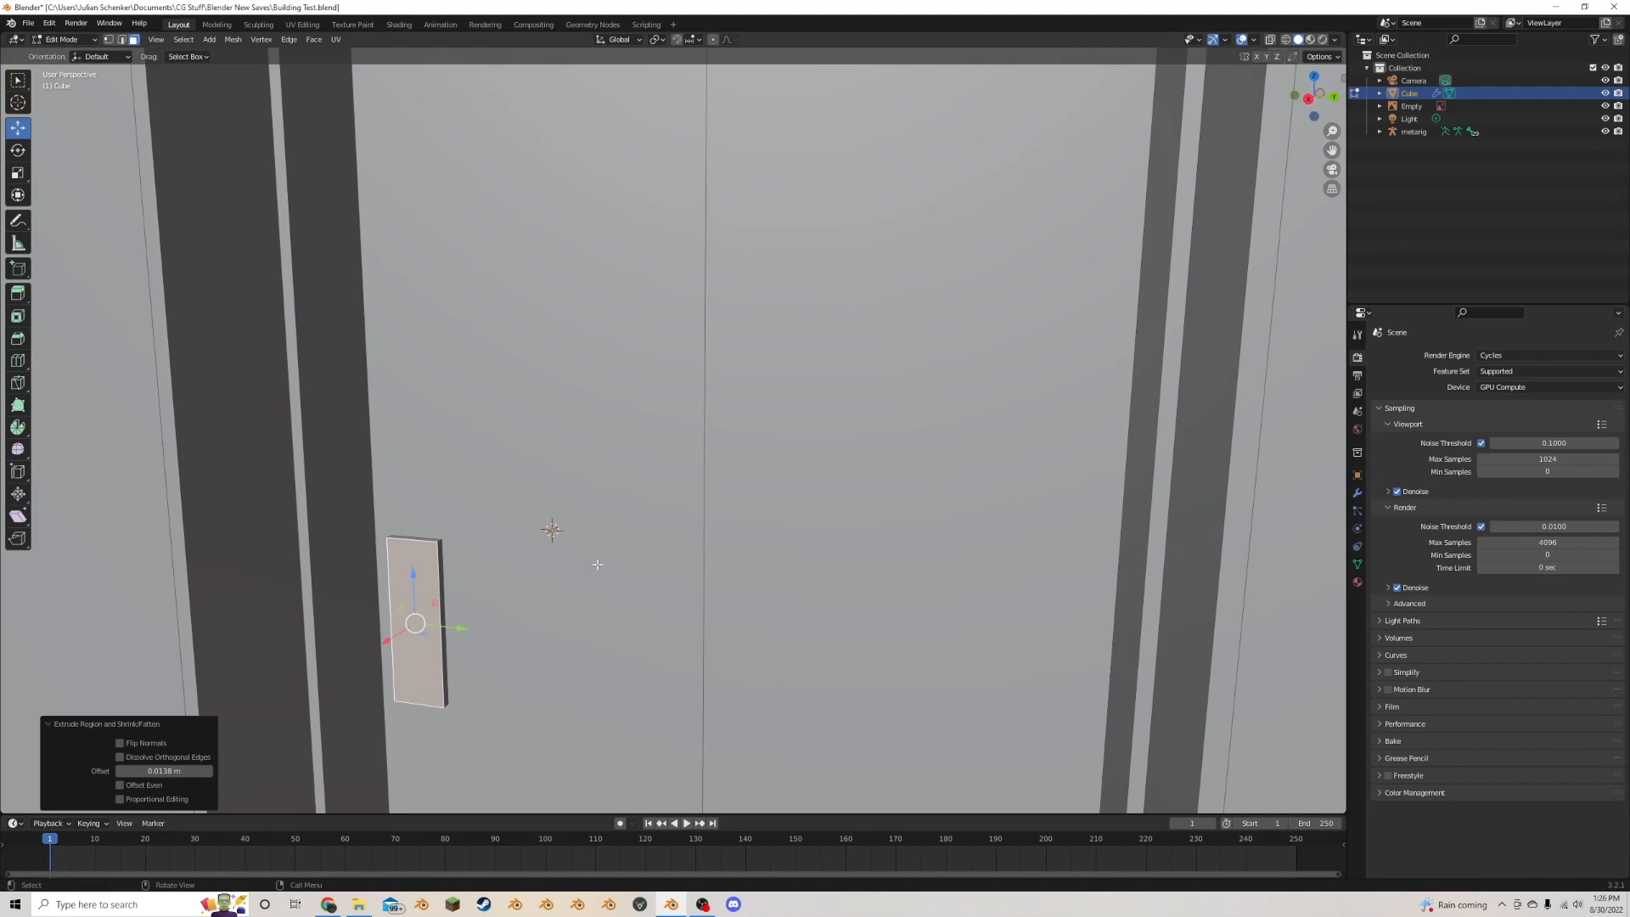
key(s)
click(650, 570)
key(s)
click(673, 575)
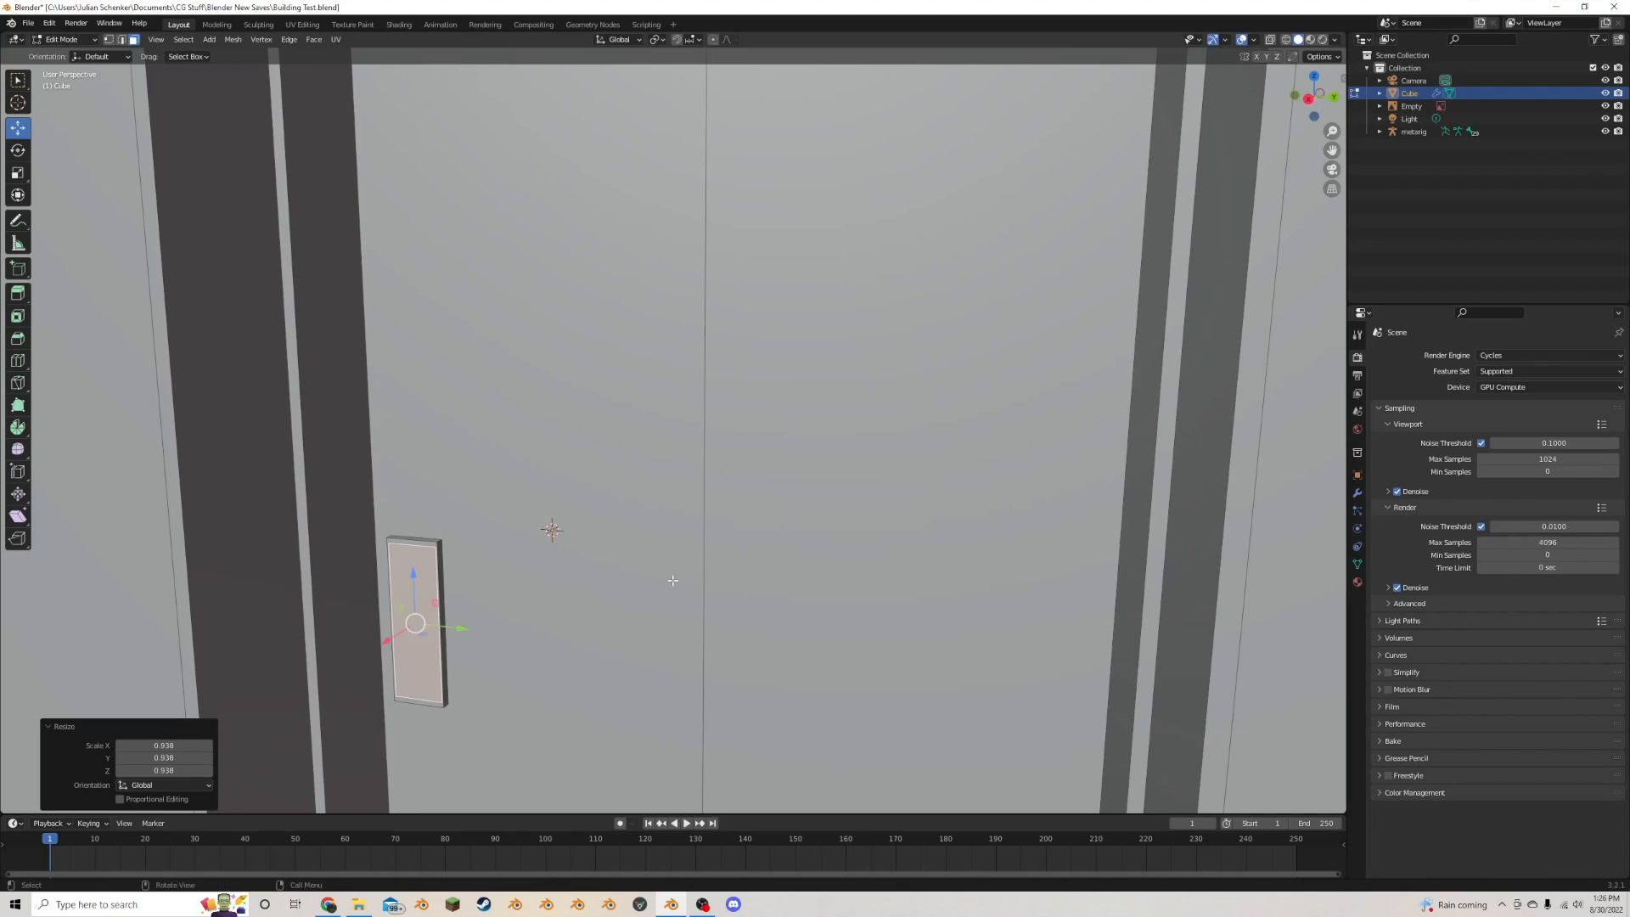
- Shrink a copy of the plate's front face into a narrow upright strip, scaling it to about 0.676 along Y
key(s)
key(x)
click(600, 580)
key(s)
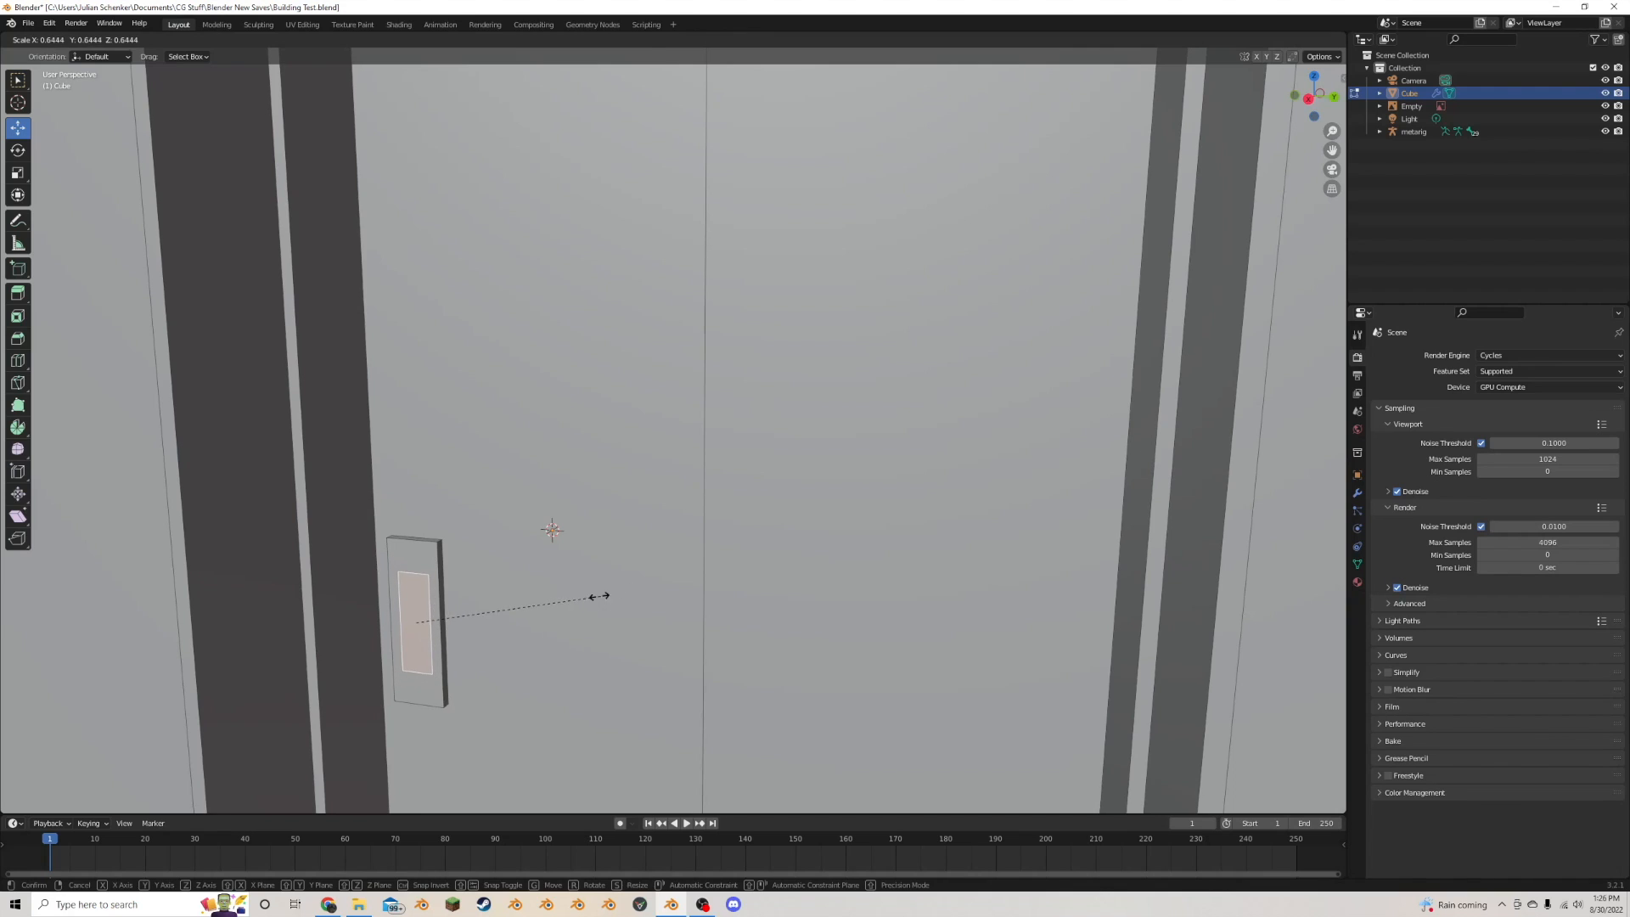
click(630, 597)
key(s)
key(y)
click(558, 589)
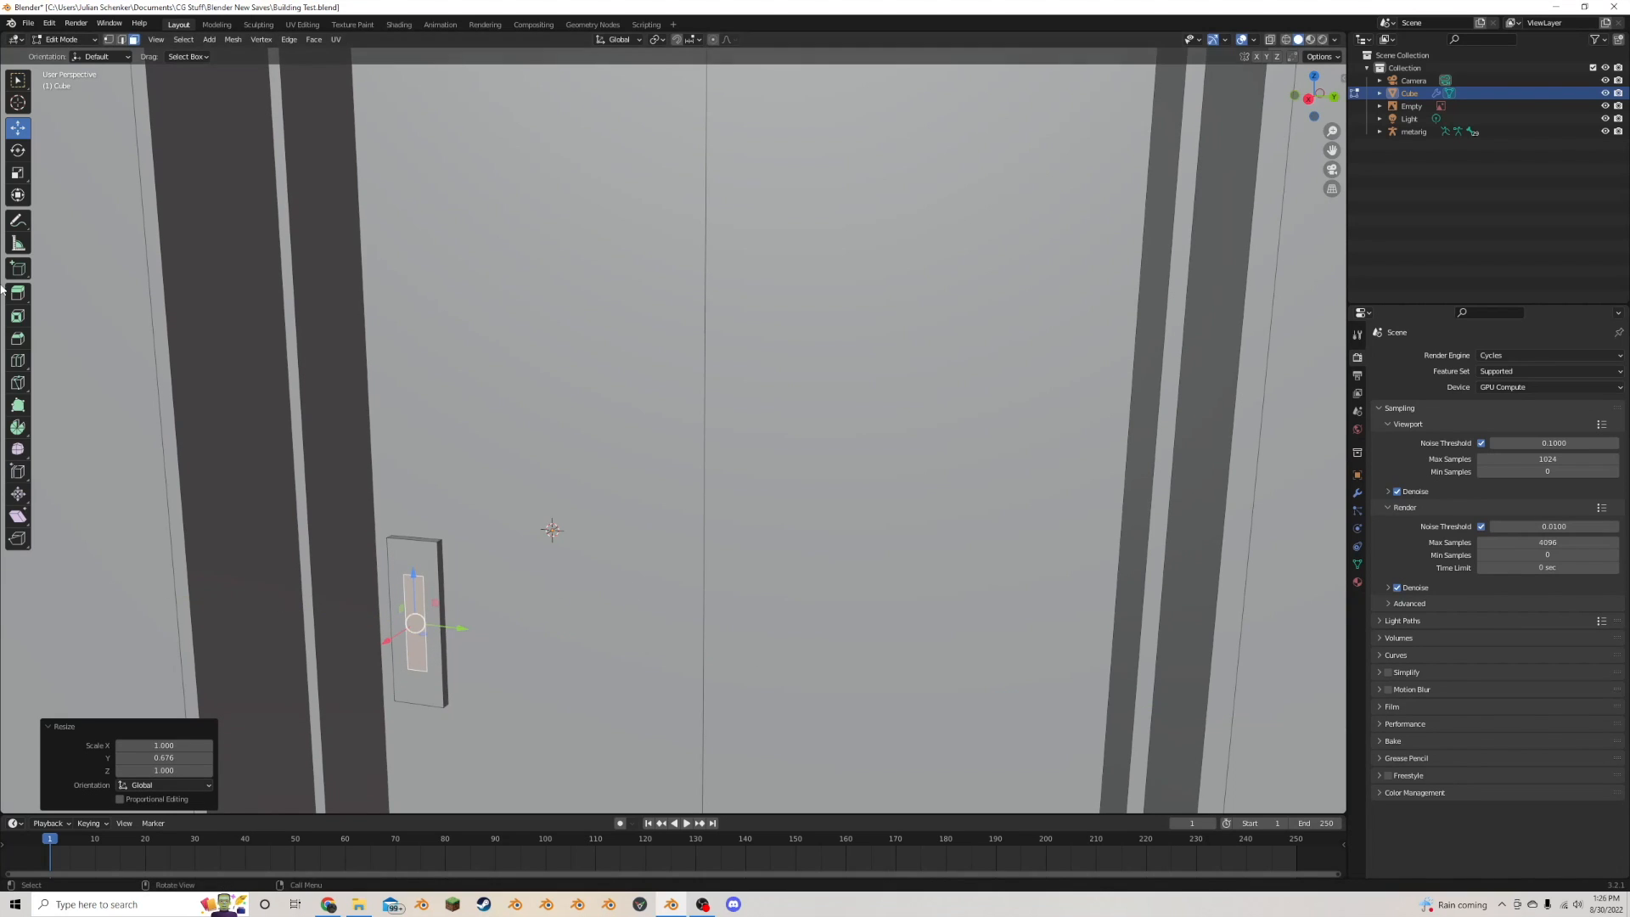
- Add a horizontal loop cut across the middle of the narrow strip and bevel it to form a wider middle section
click(18, 361)
click(450, 590)
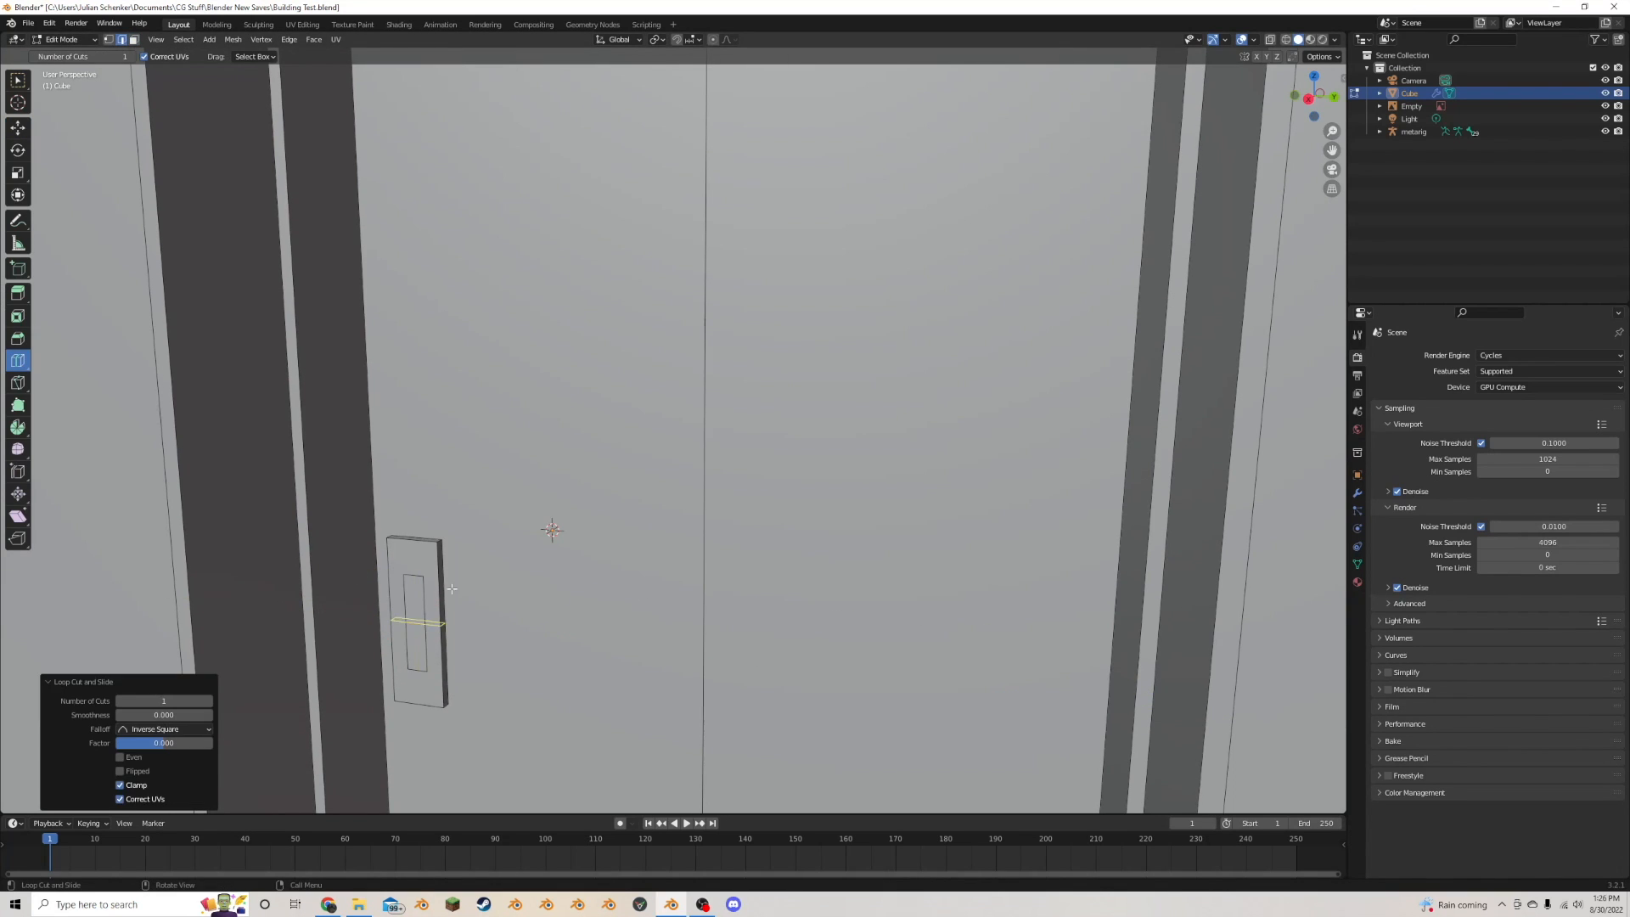
key(ctrl+b)
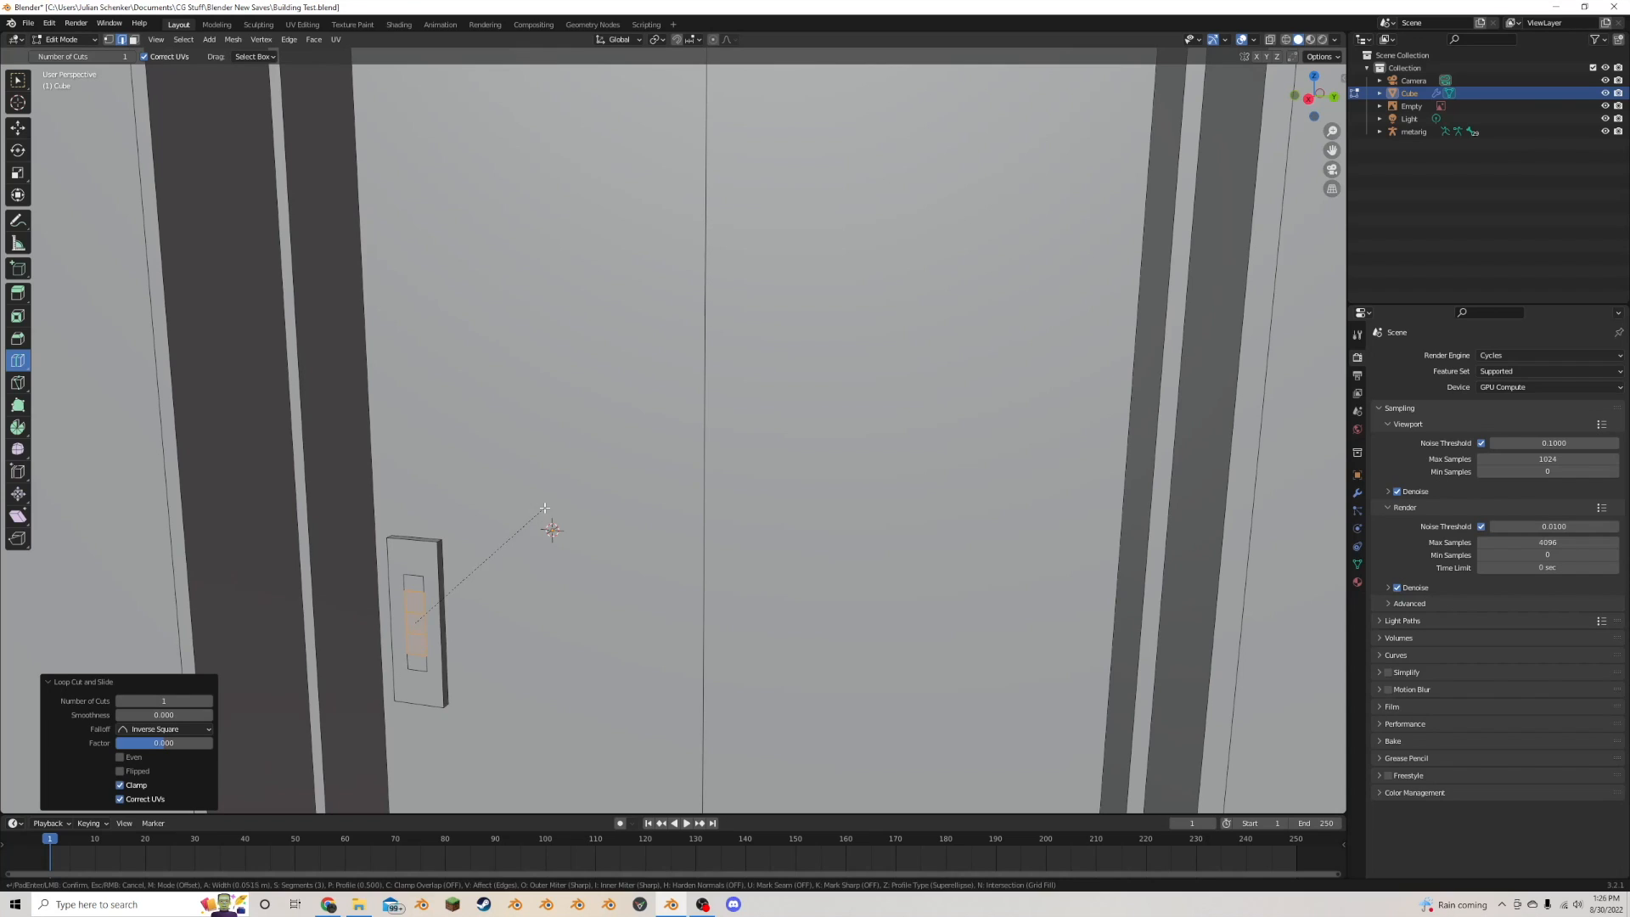
click(545, 508)
- Pull the strip's middle section about 0.02 m outward along X and extrude the whole strip along its normals as a solid handle
key(shift+space)
key(g)
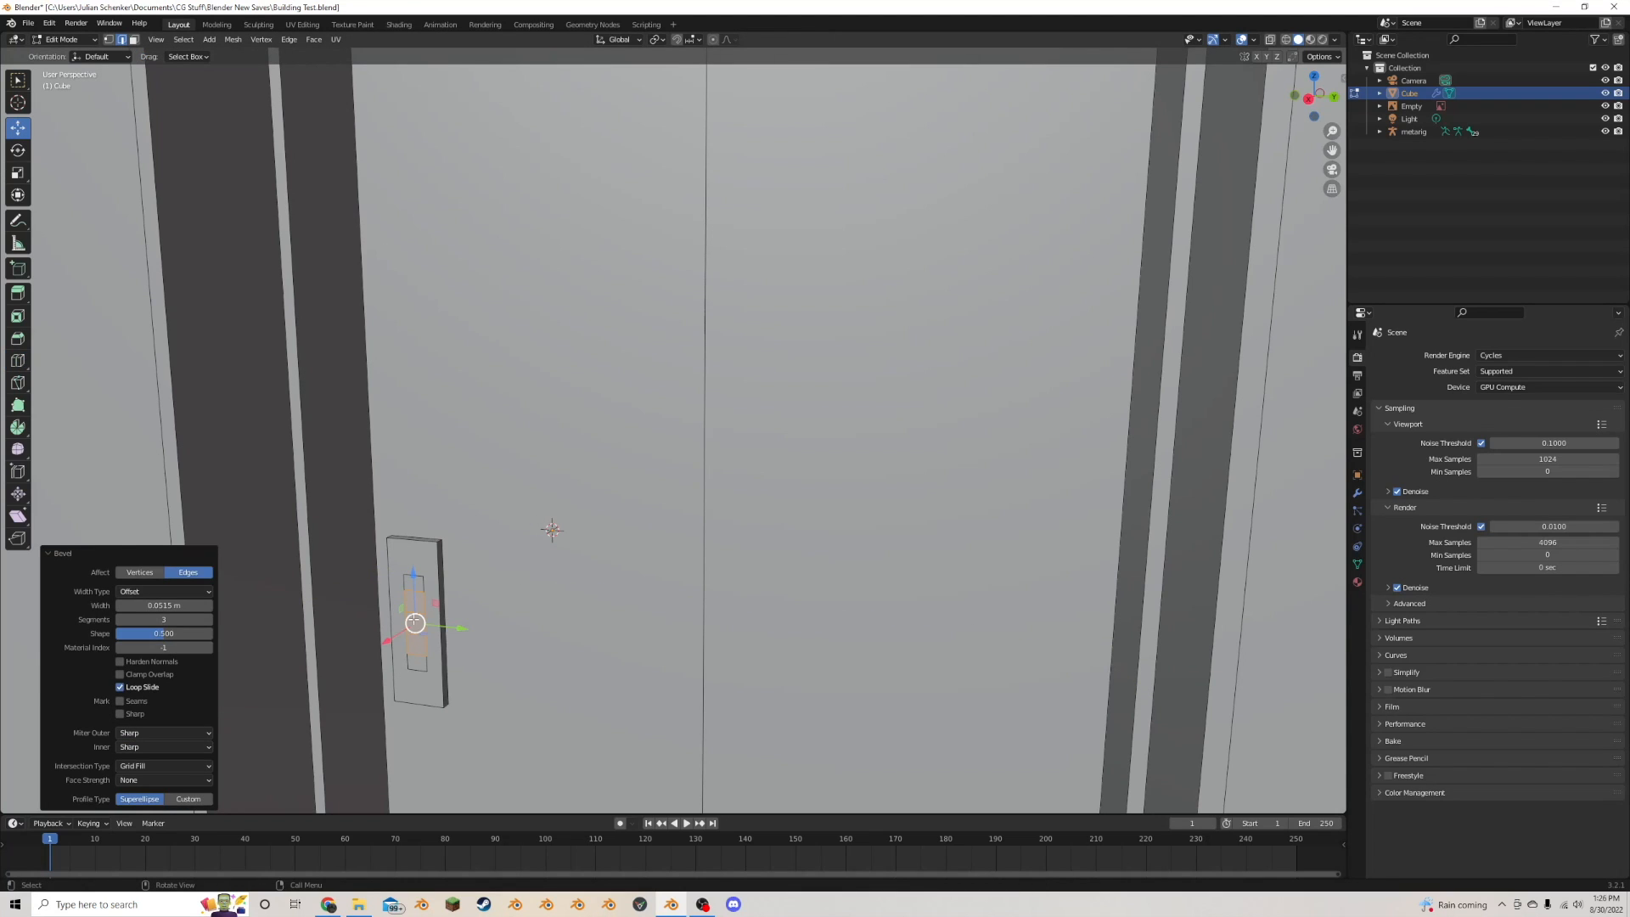
drag(393, 637, 408, 627)
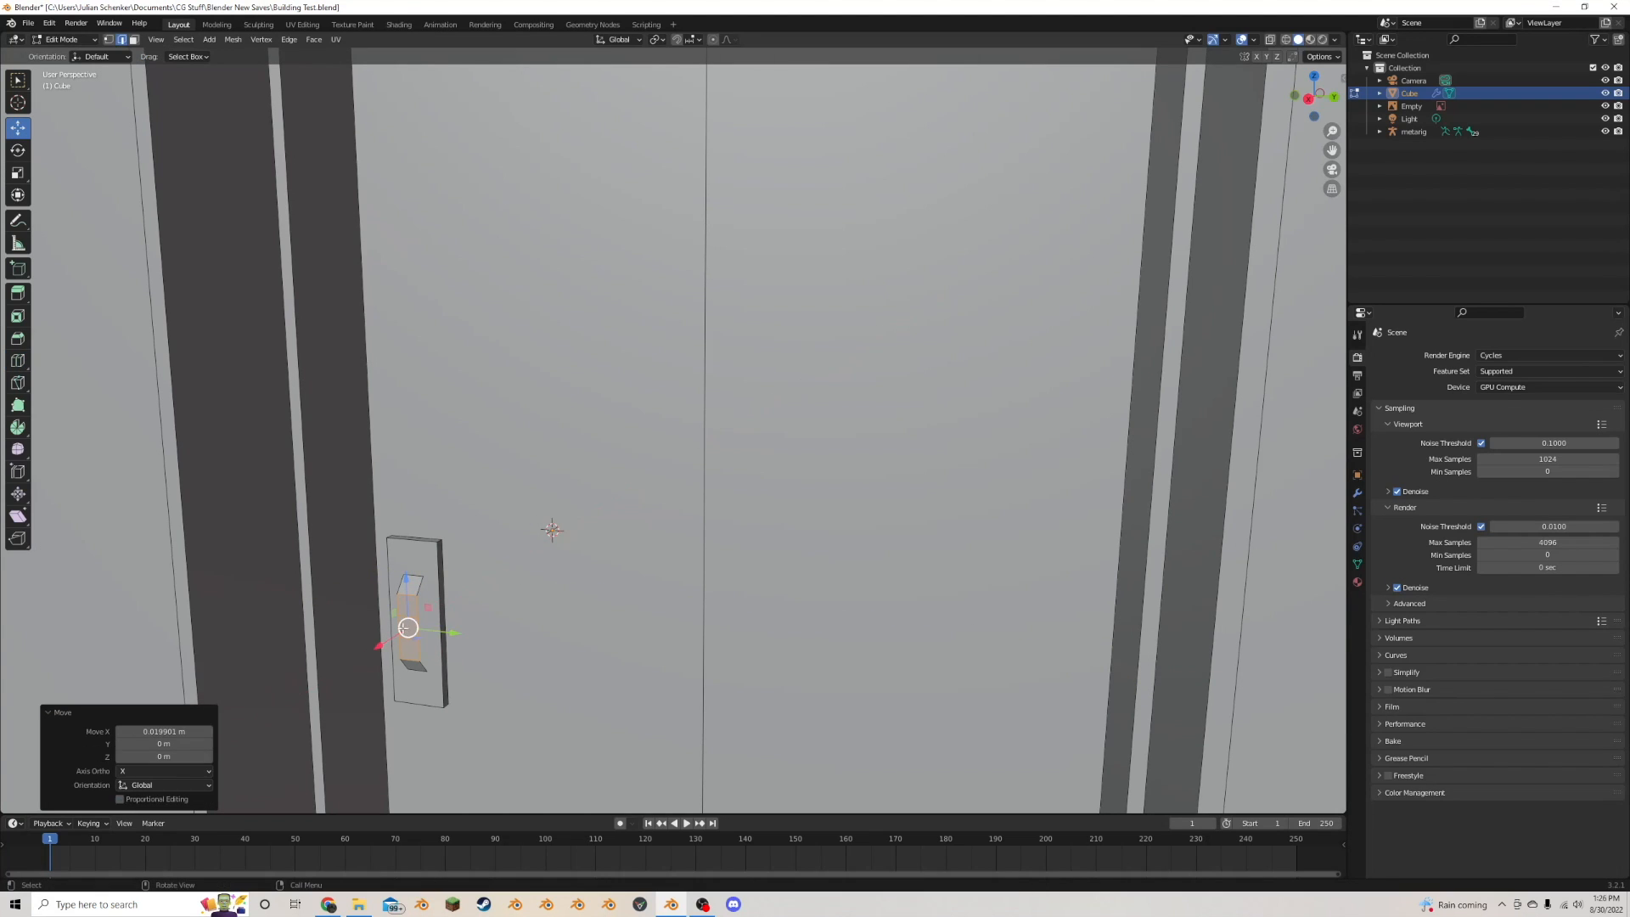
key(l)
key(alt+e)
click(487, 609)
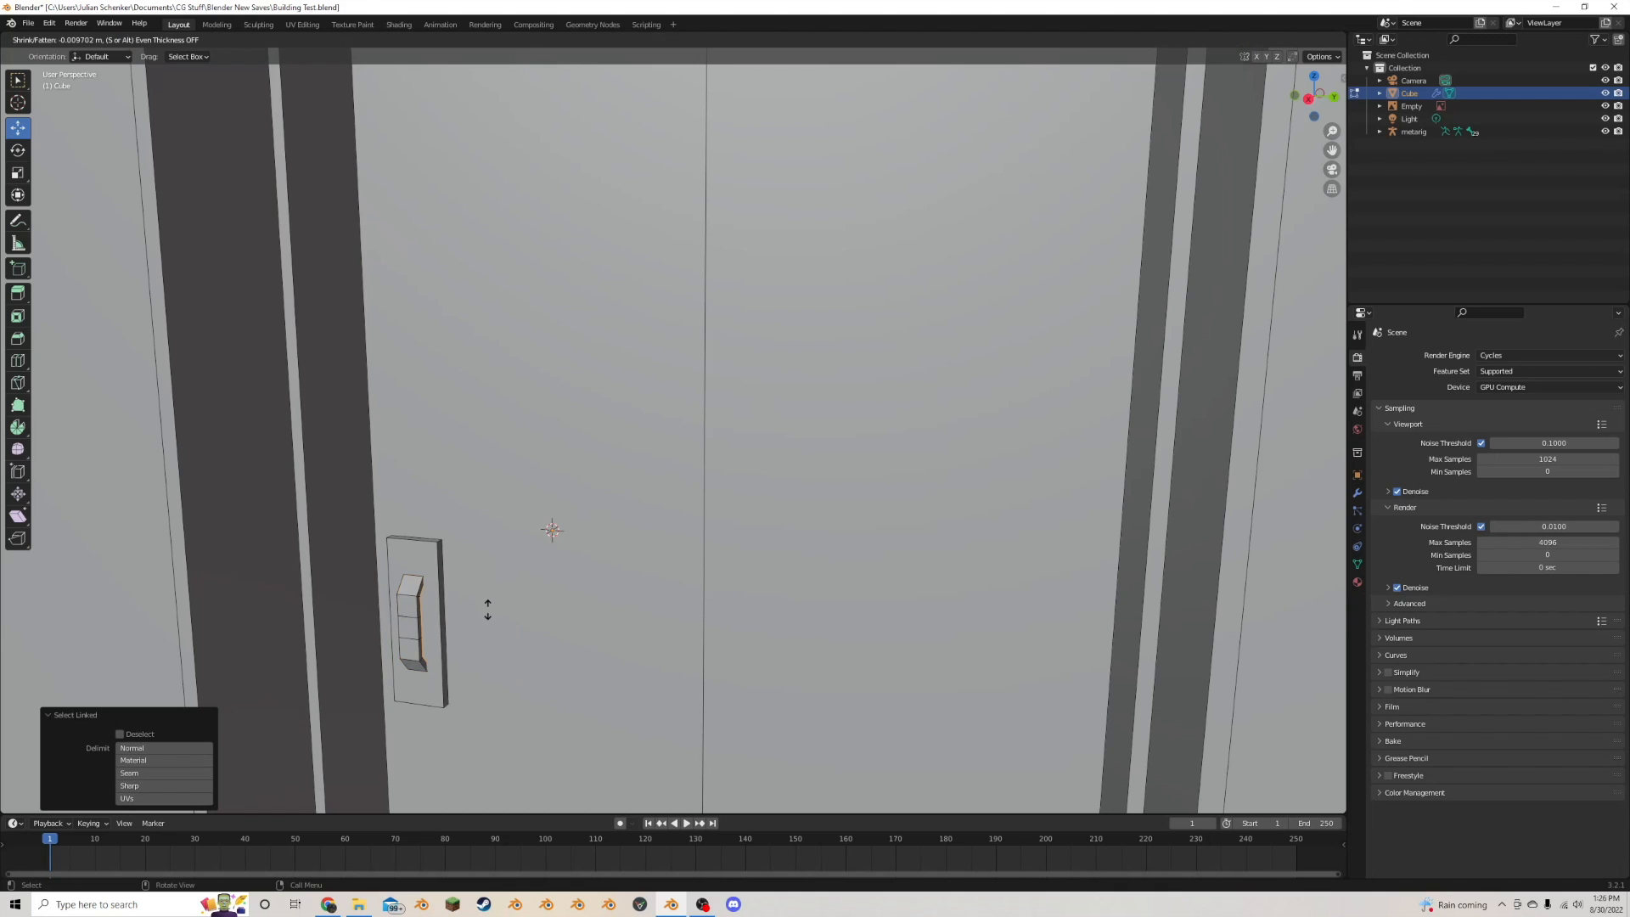
click(488, 610)
- Inset the two transom faces above the door together by about 0.053 m
scroll(781, 435, down, 10)
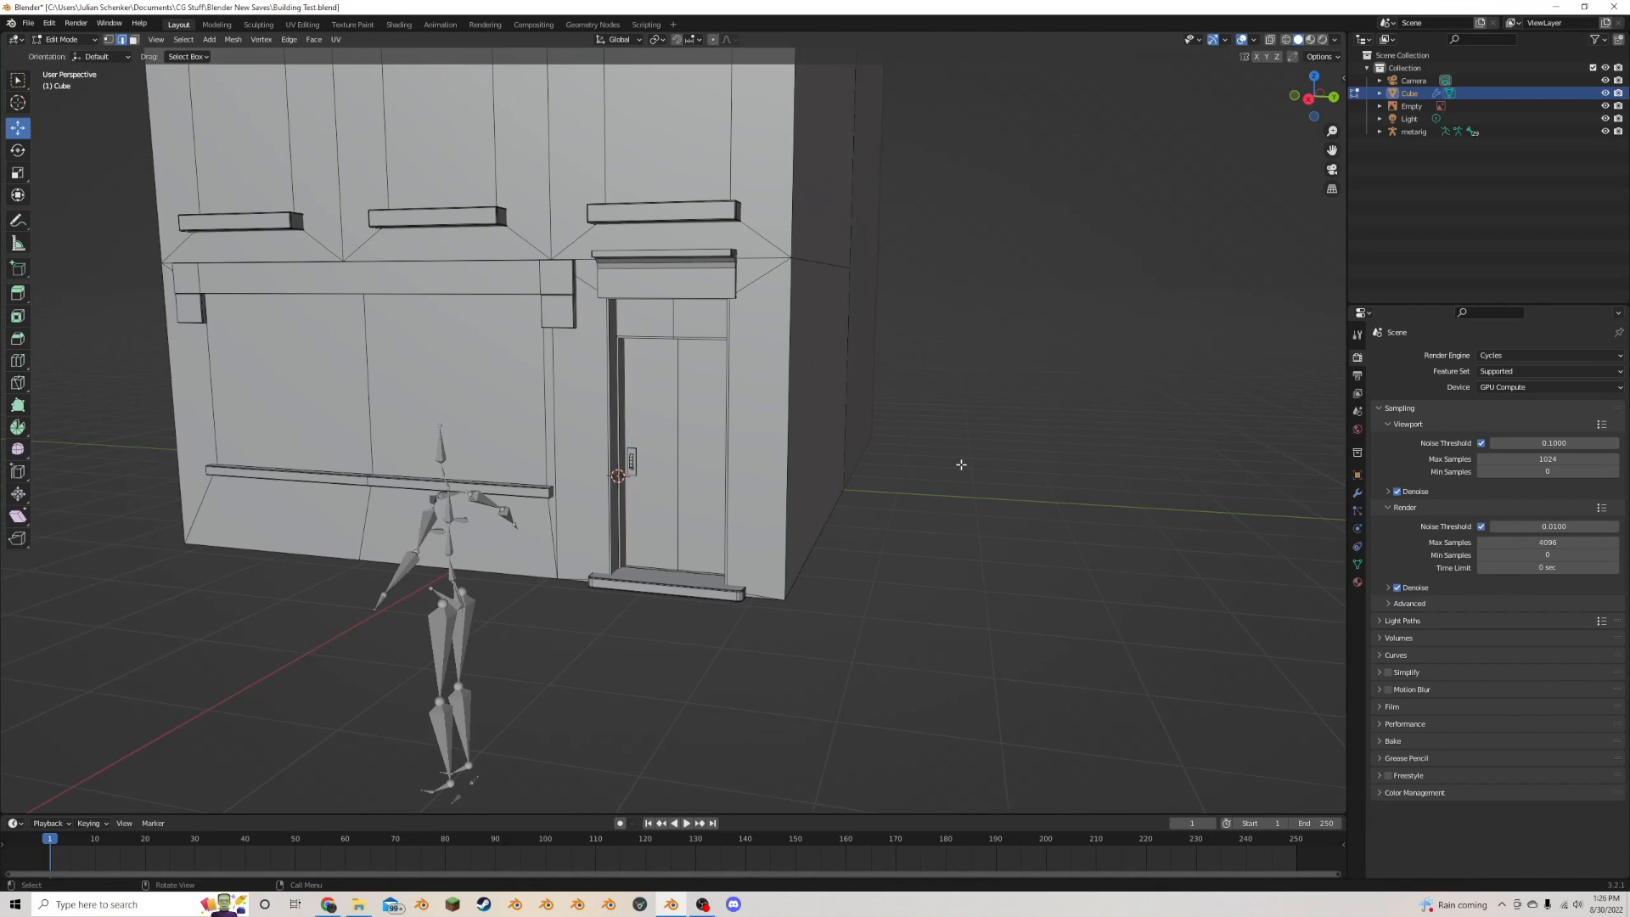
key(Tab)
middle_drag(779, 428, 834, 436)
scroll(615, 421, up, 1)
key(Tab)
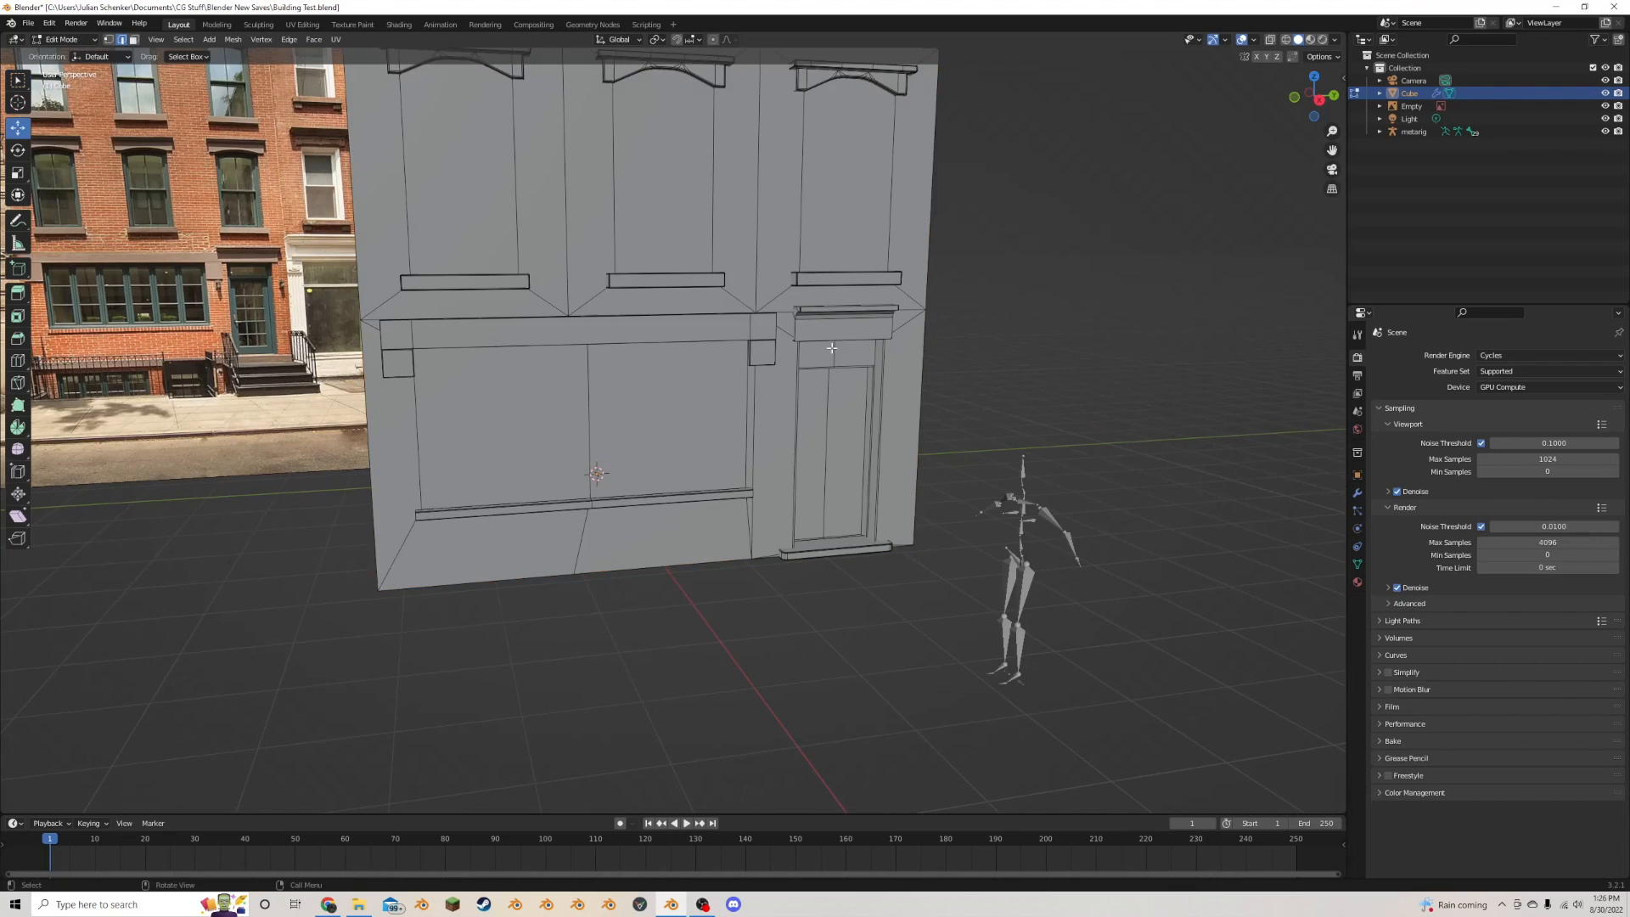
middle_drag(842, 326, 829, 300)
scroll(829, 300, up, 2)
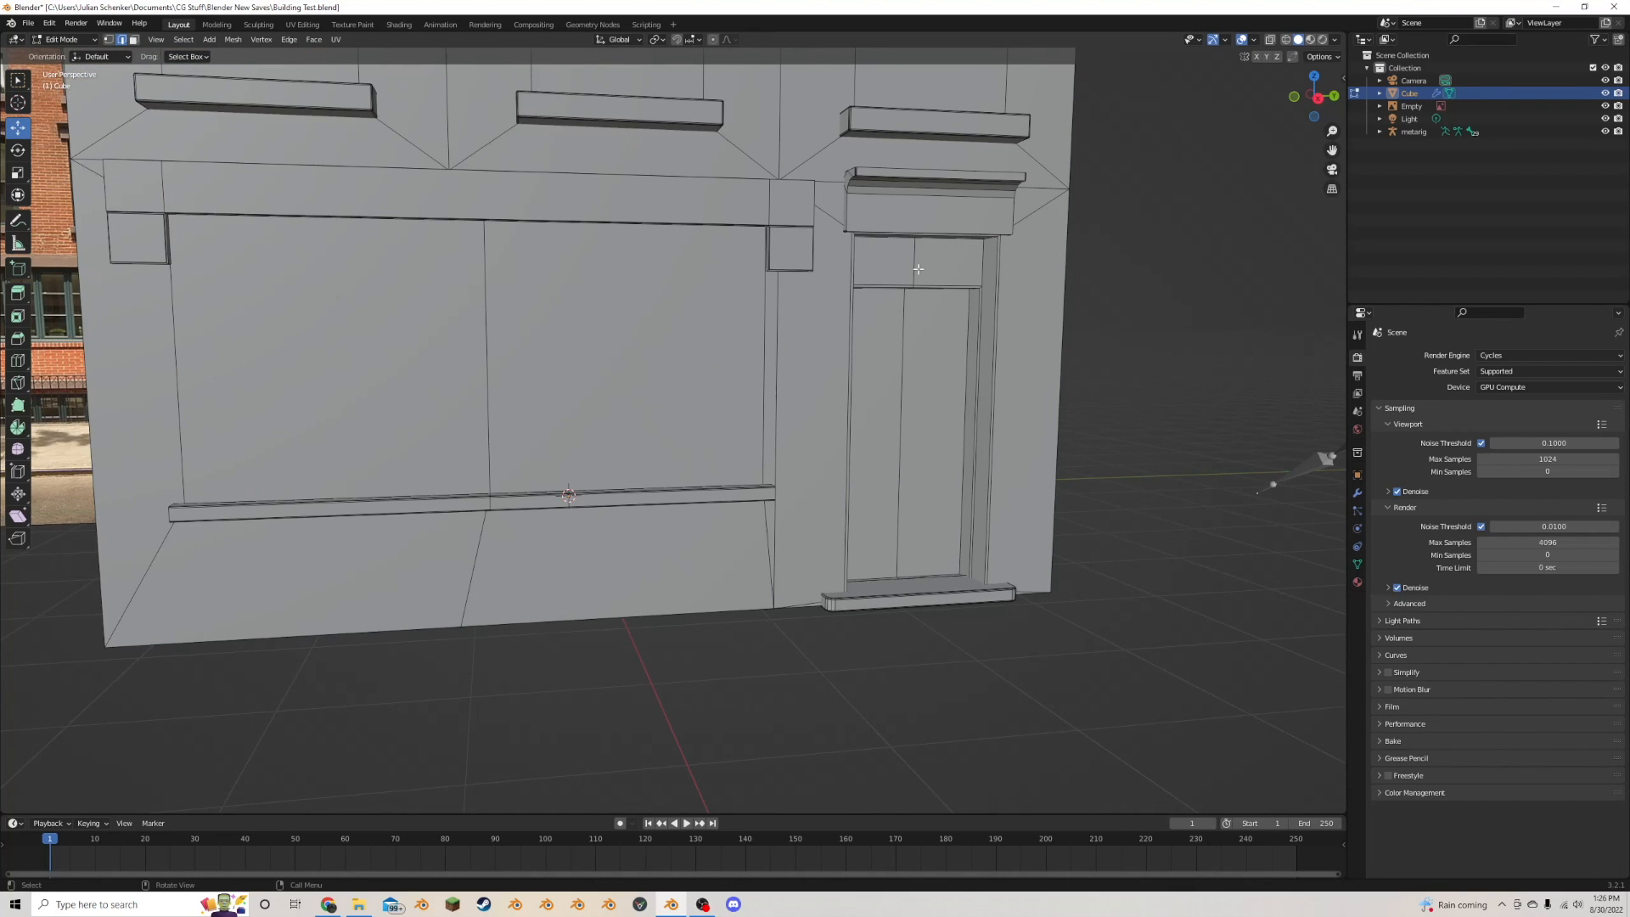
click(133, 41)
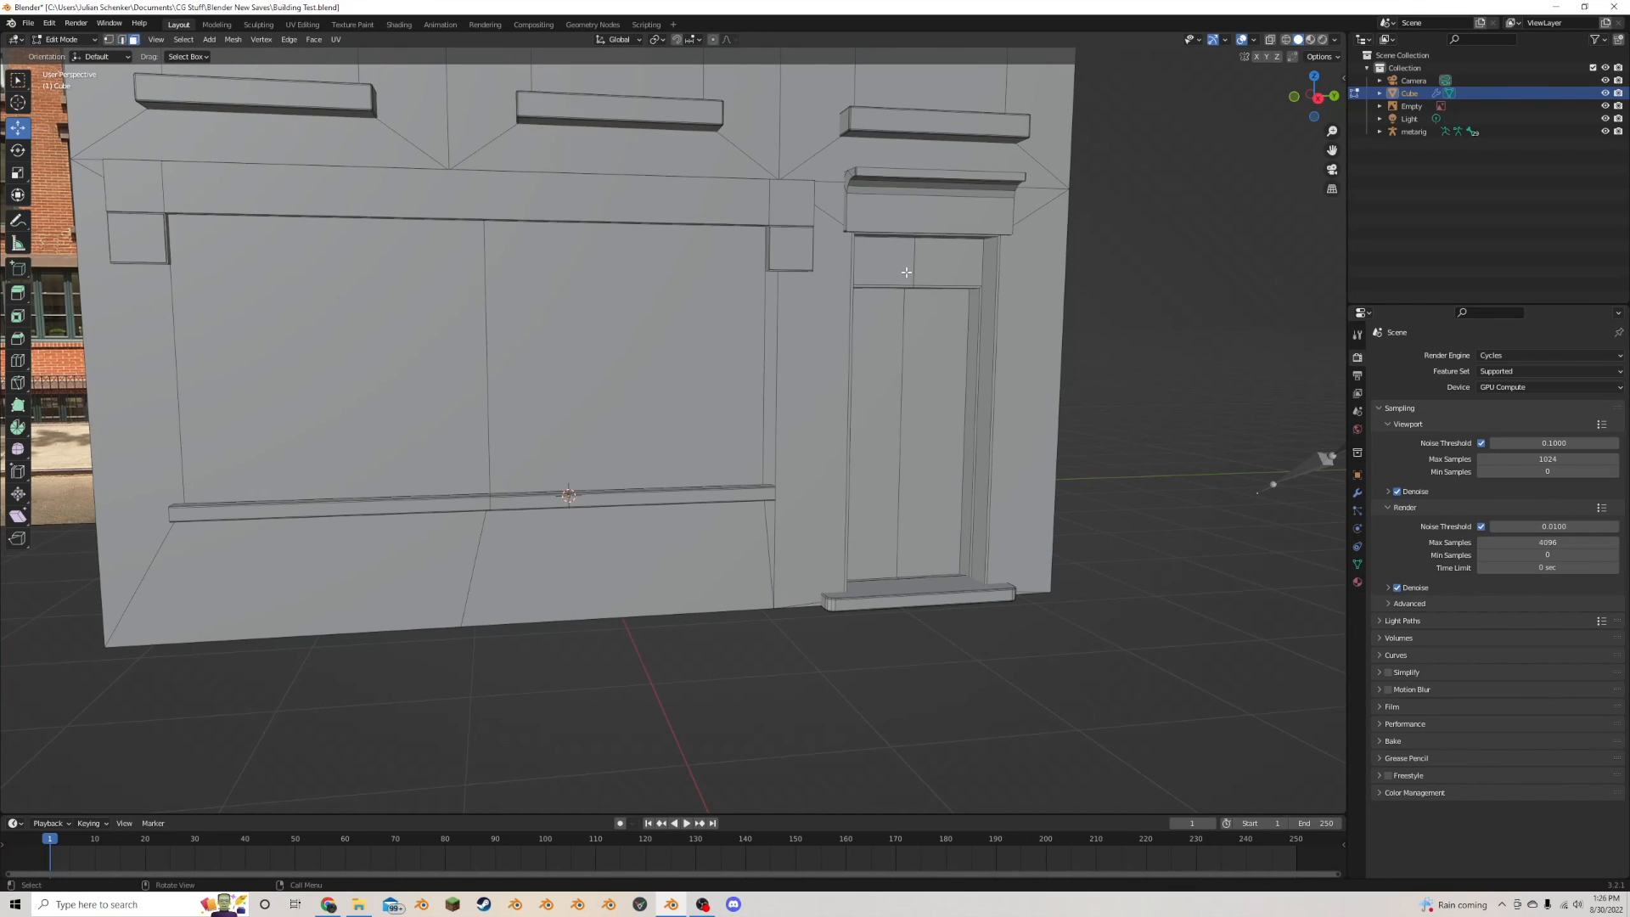
click(905, 271)
shift+click(944, 268)
middle_drag(950, 270, 902, 282)
scroll(938, 291, up, 2)
key(i)
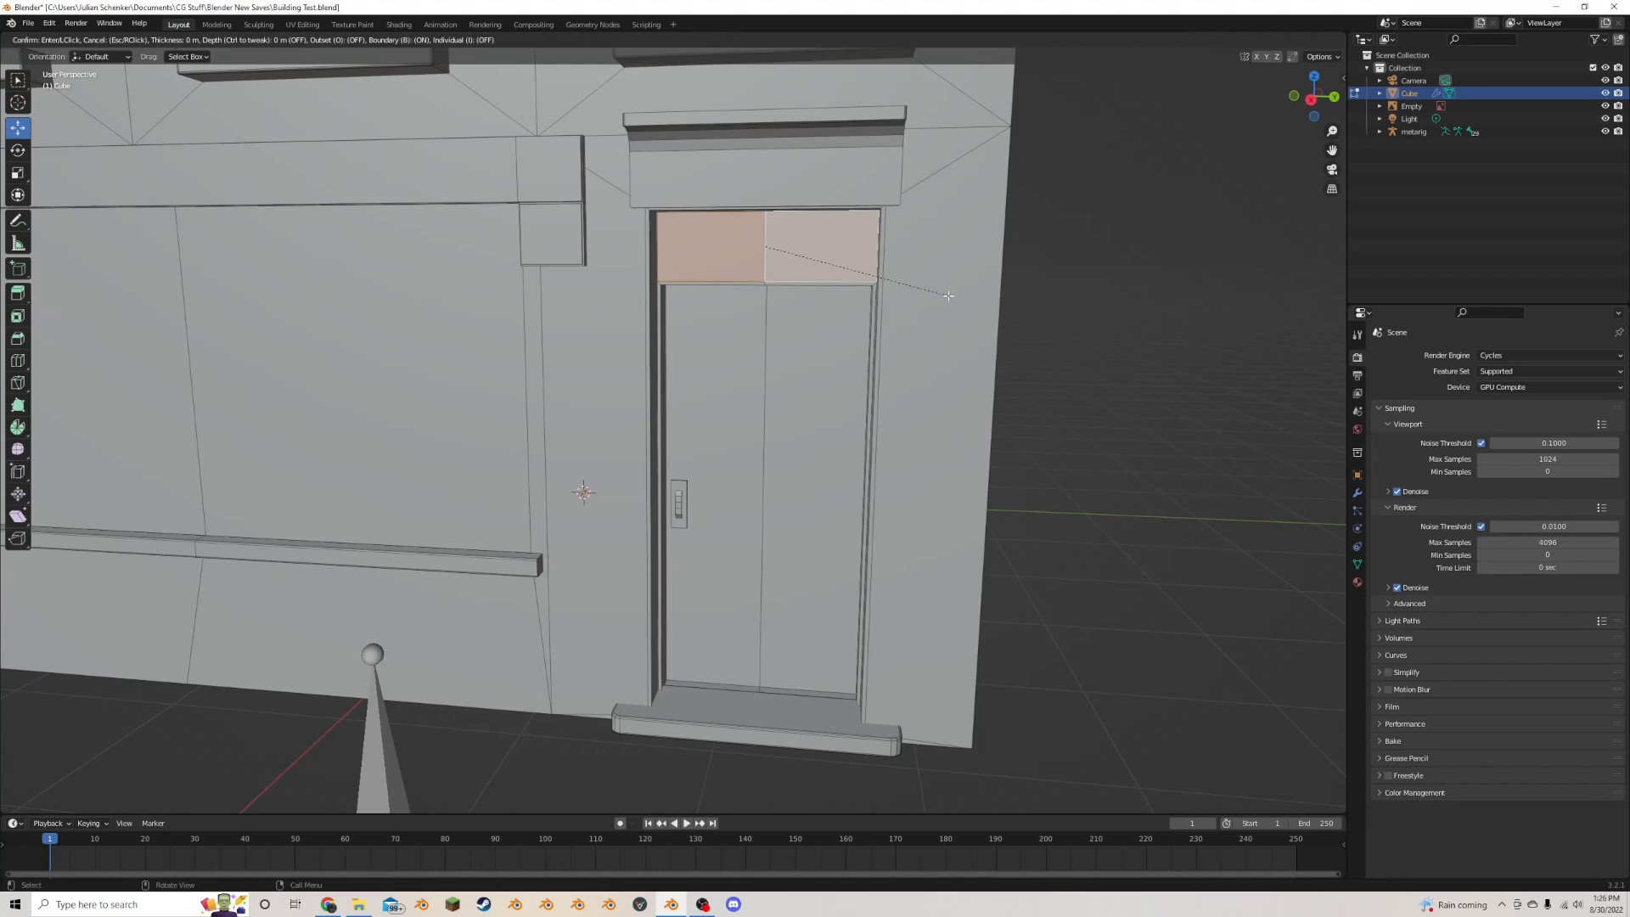
click(939, 290)
key(alt+e)
click(940, 293)
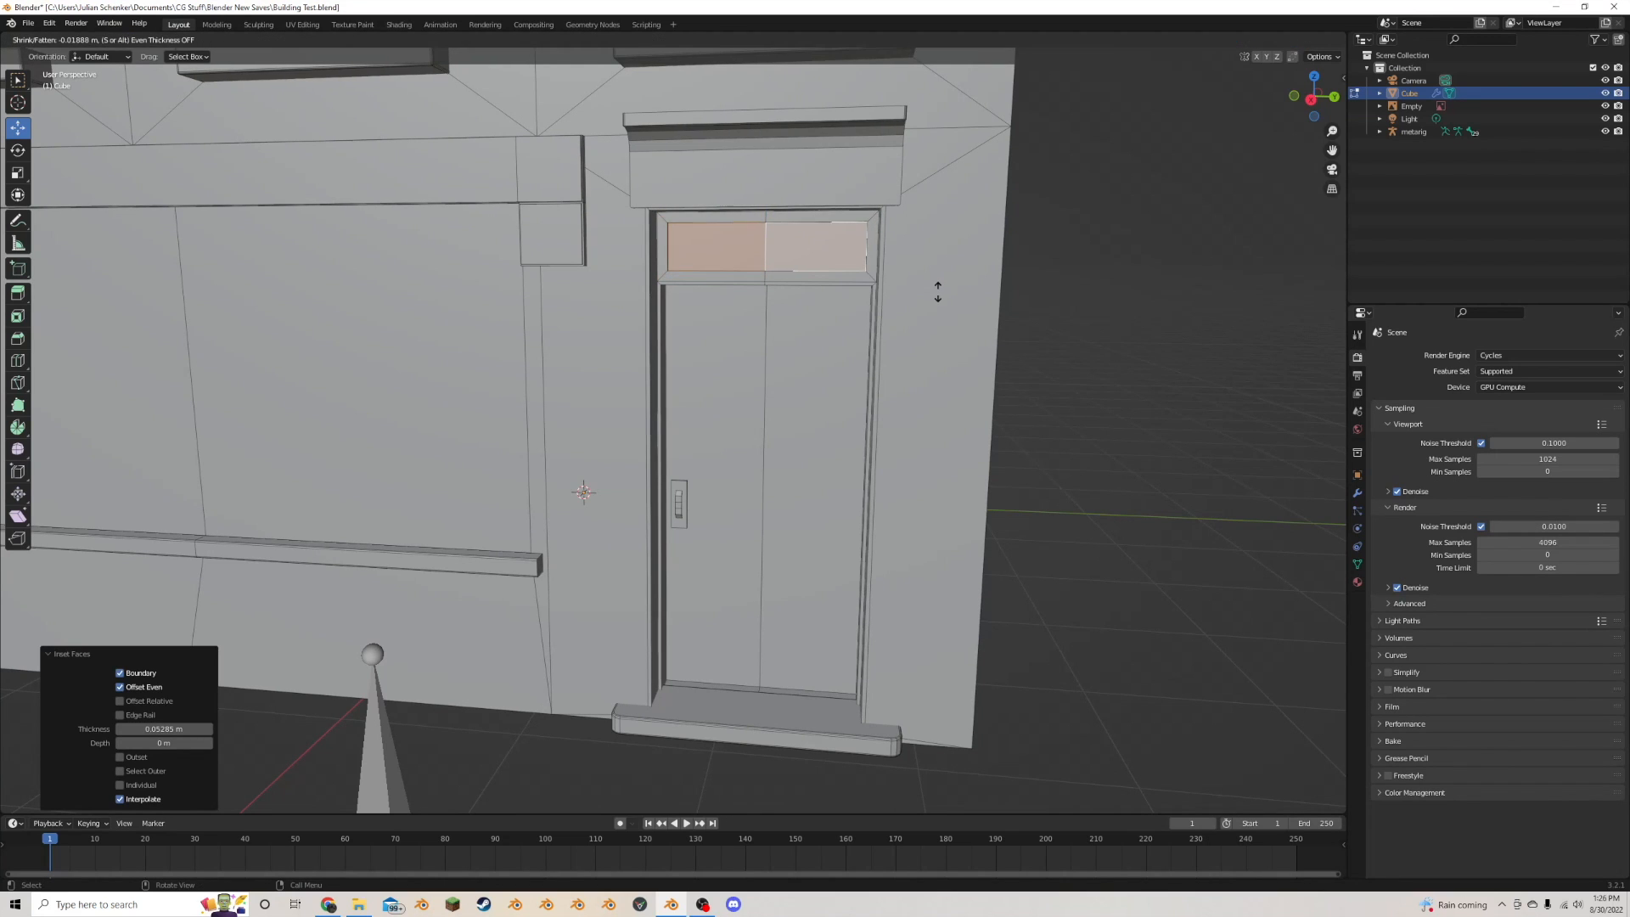
click(938, 294)
key(ctrl+z)
- Inset the transom faces slightly once more and push them inward along X as a recessed pane
key(i)
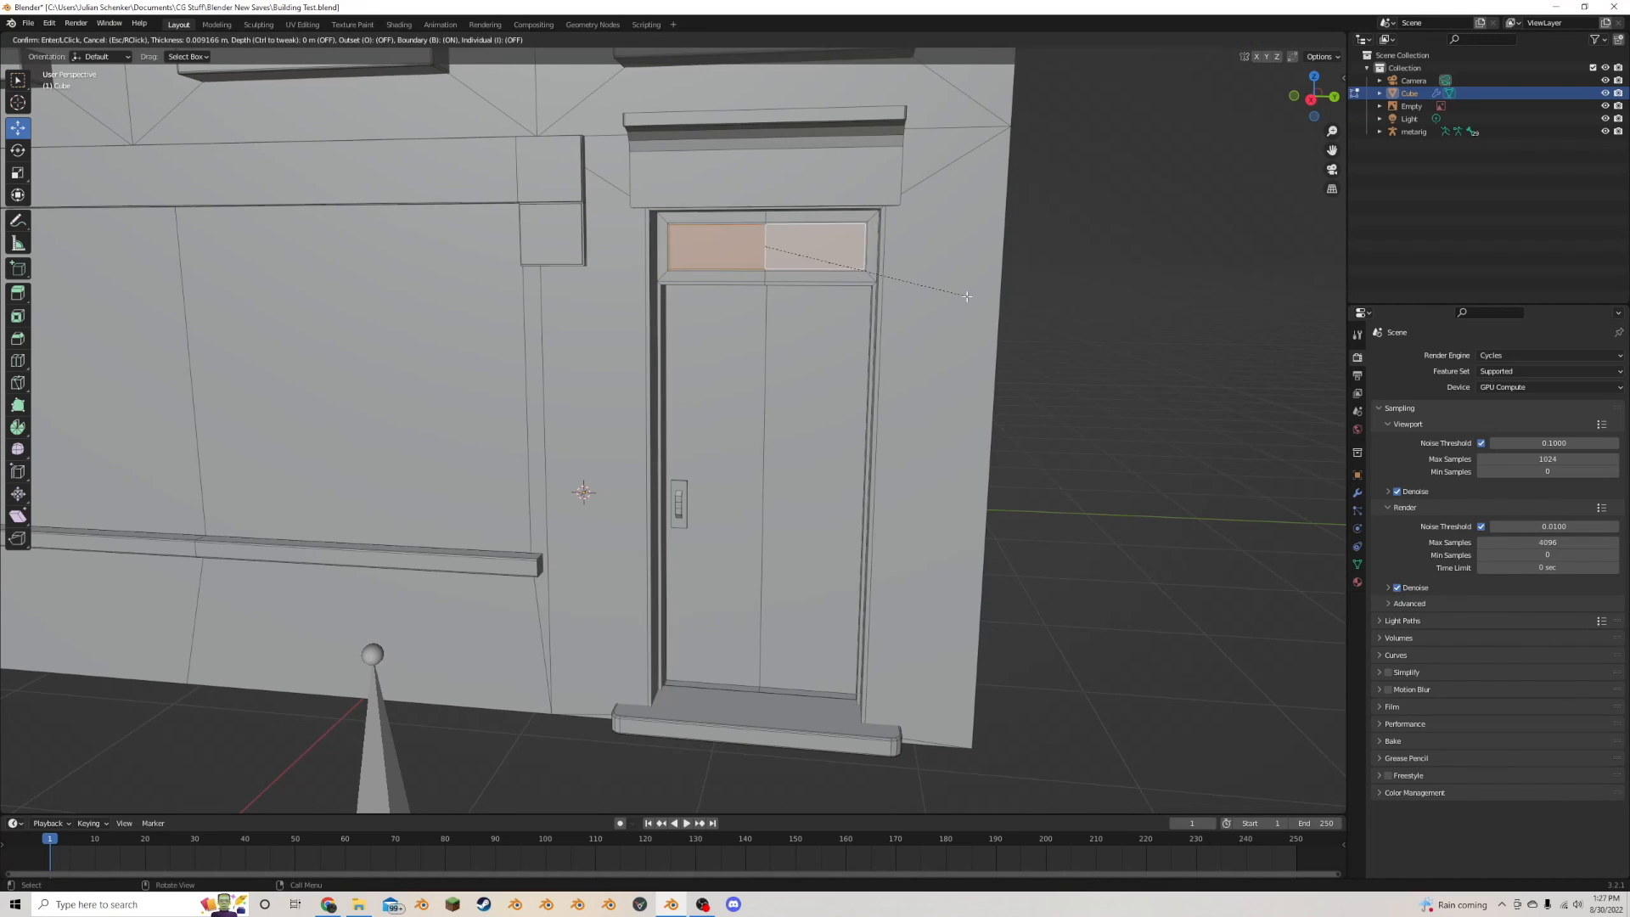
click(964, 291)
middle_drag(964, 292, 1019, 356)
key(g)
key(x)
click(929, 335)
click(1025, 392)
- Inset the two large ground-floor window faces together by about 0.017 m
key(Tab)
scroll(1019, 357, down, 3)
middle_drag(720, 360, 736, 364)
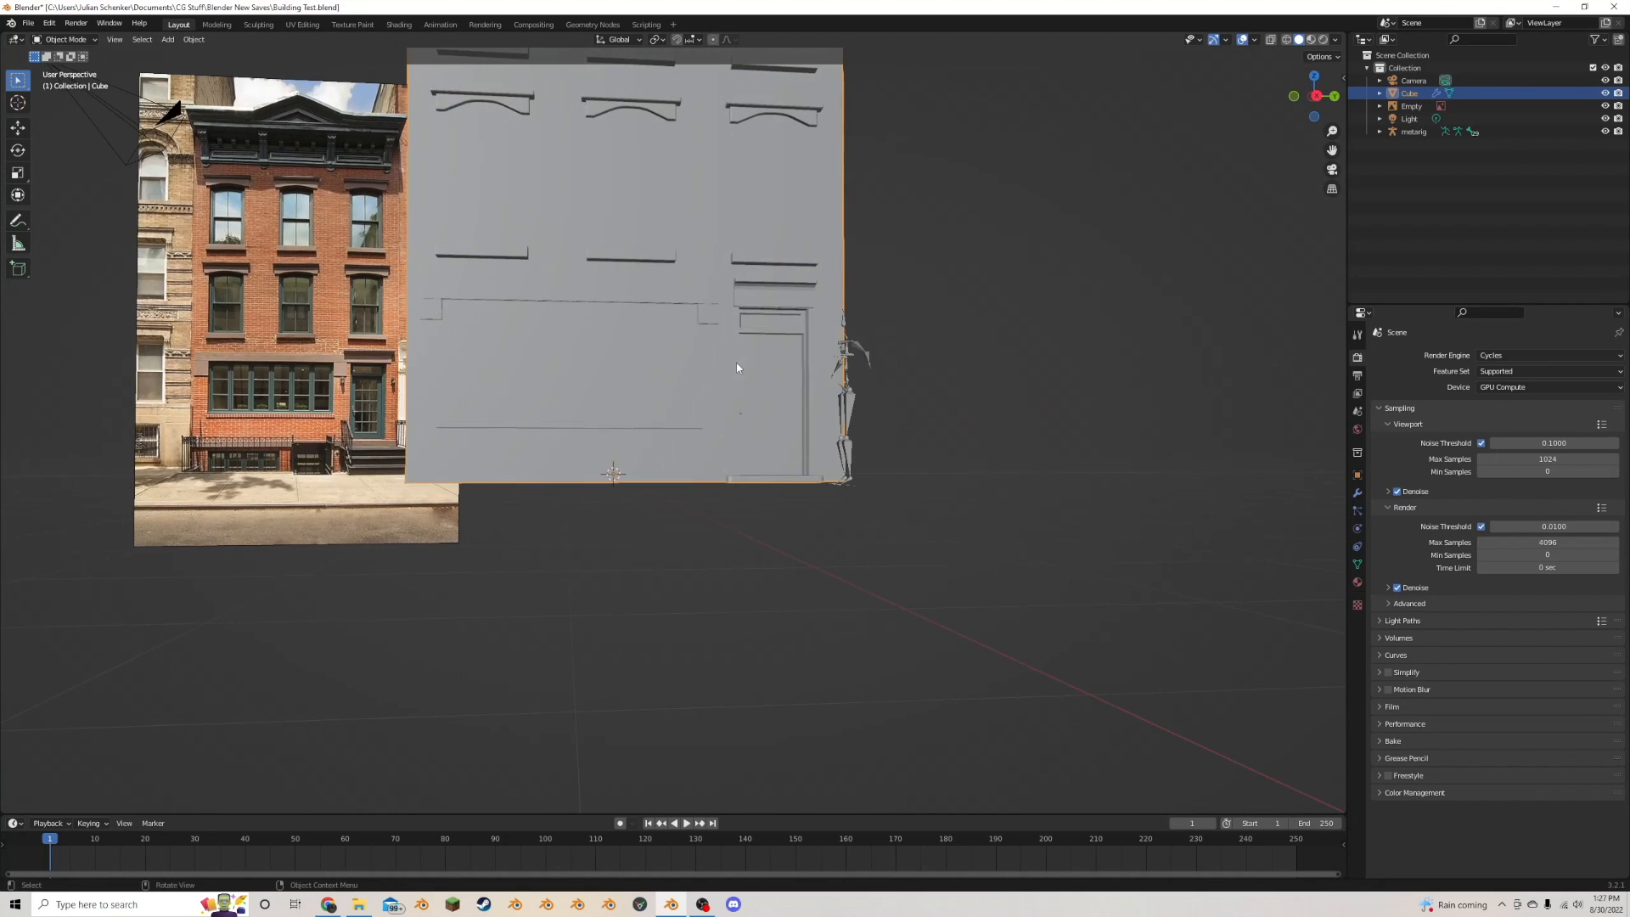
key(Tab)
click(632, 363)
shift+click(529, 367)
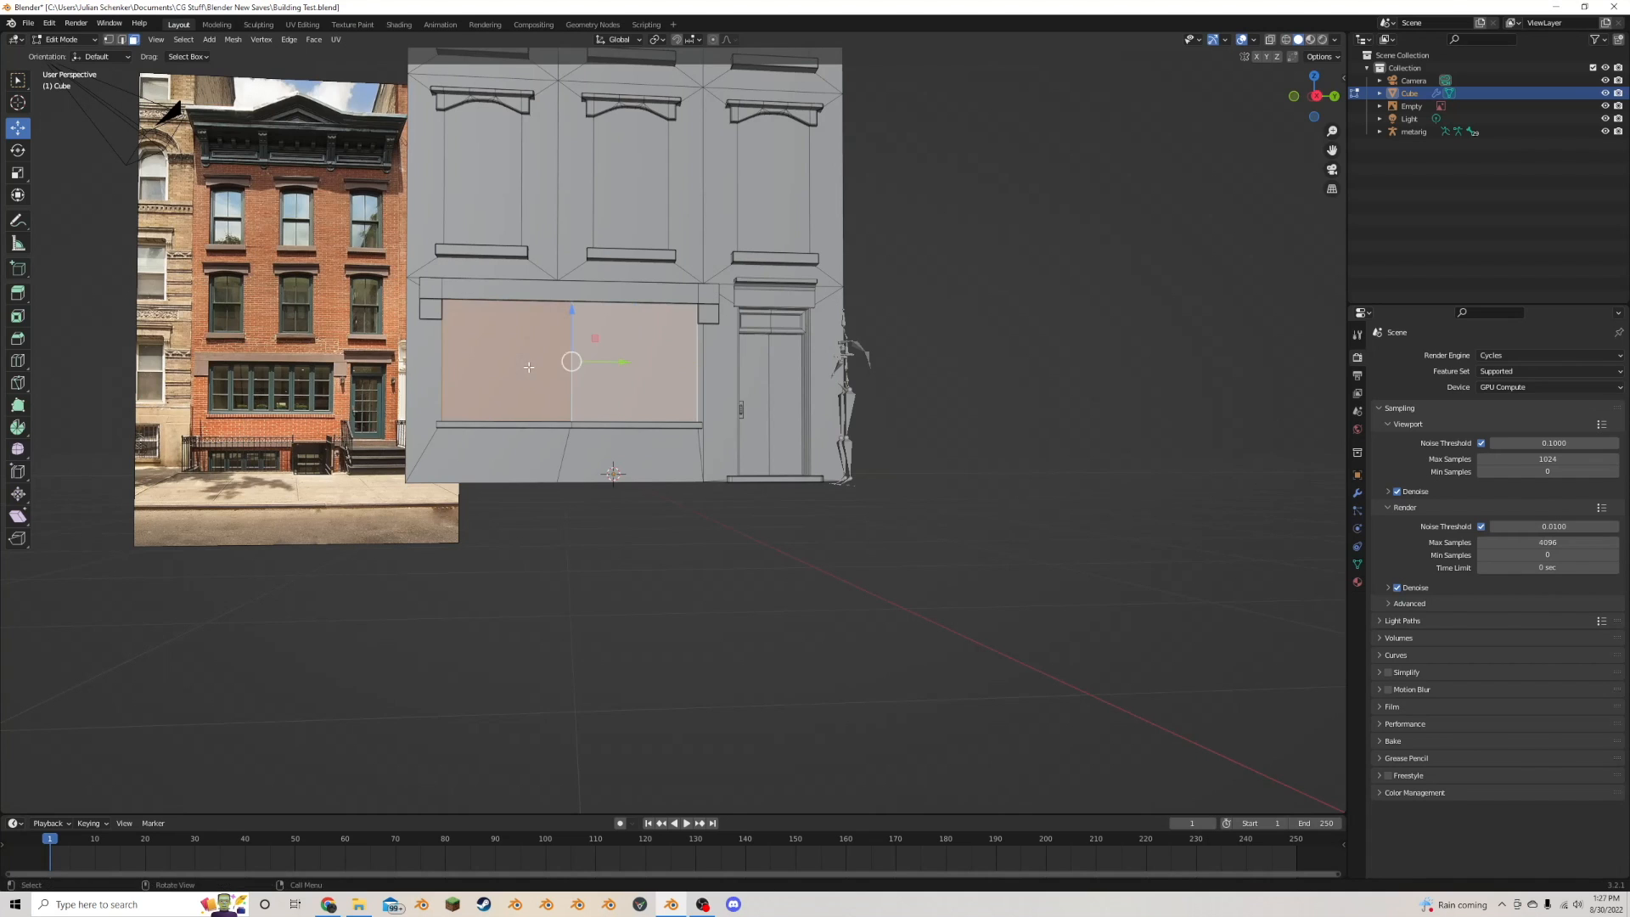
middle_drag(529, 366, 564, 386)
scroll(564, 385, up, 1)
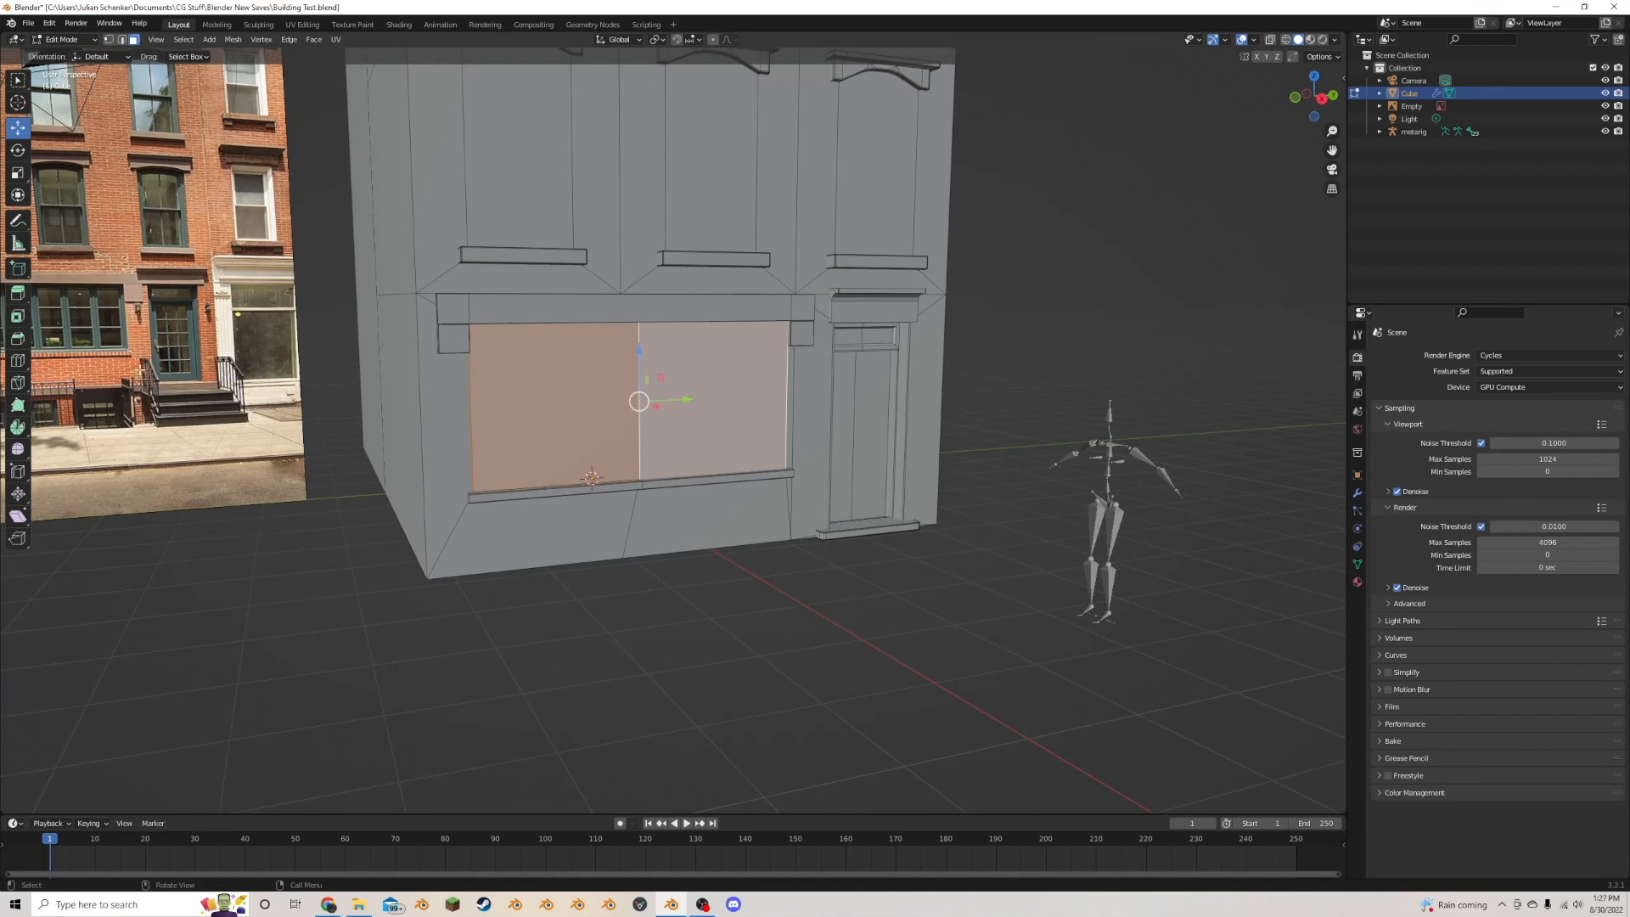
scroll(705, 324, up, 4)
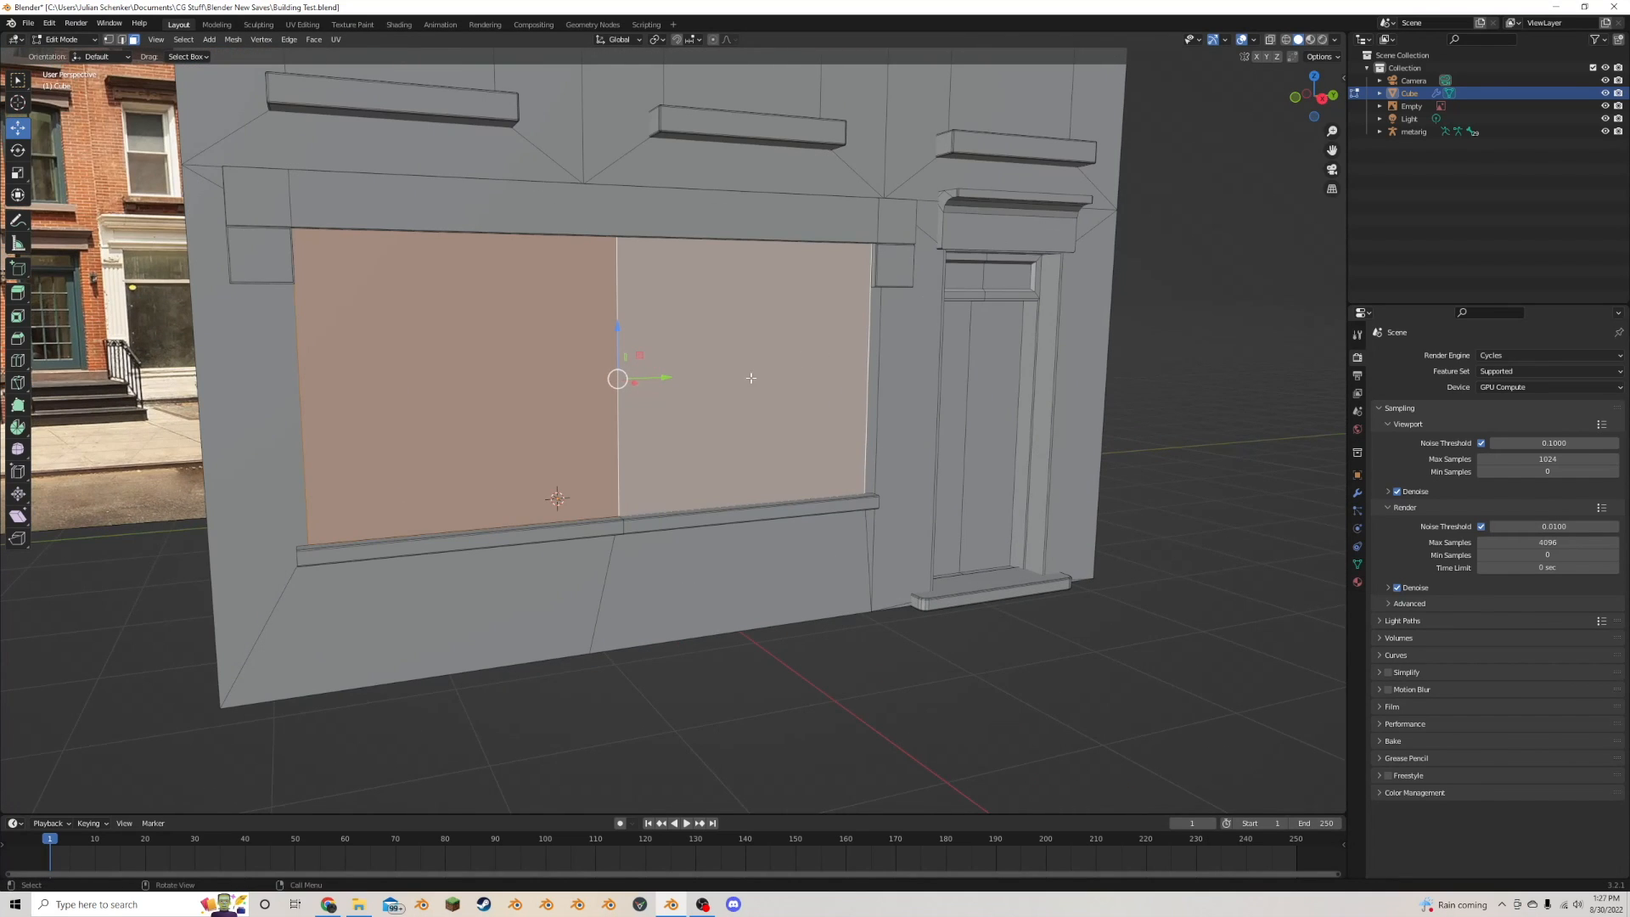
scroll(750, 378, down, 4)
scroll(751, 378, up, 4)
key(i)
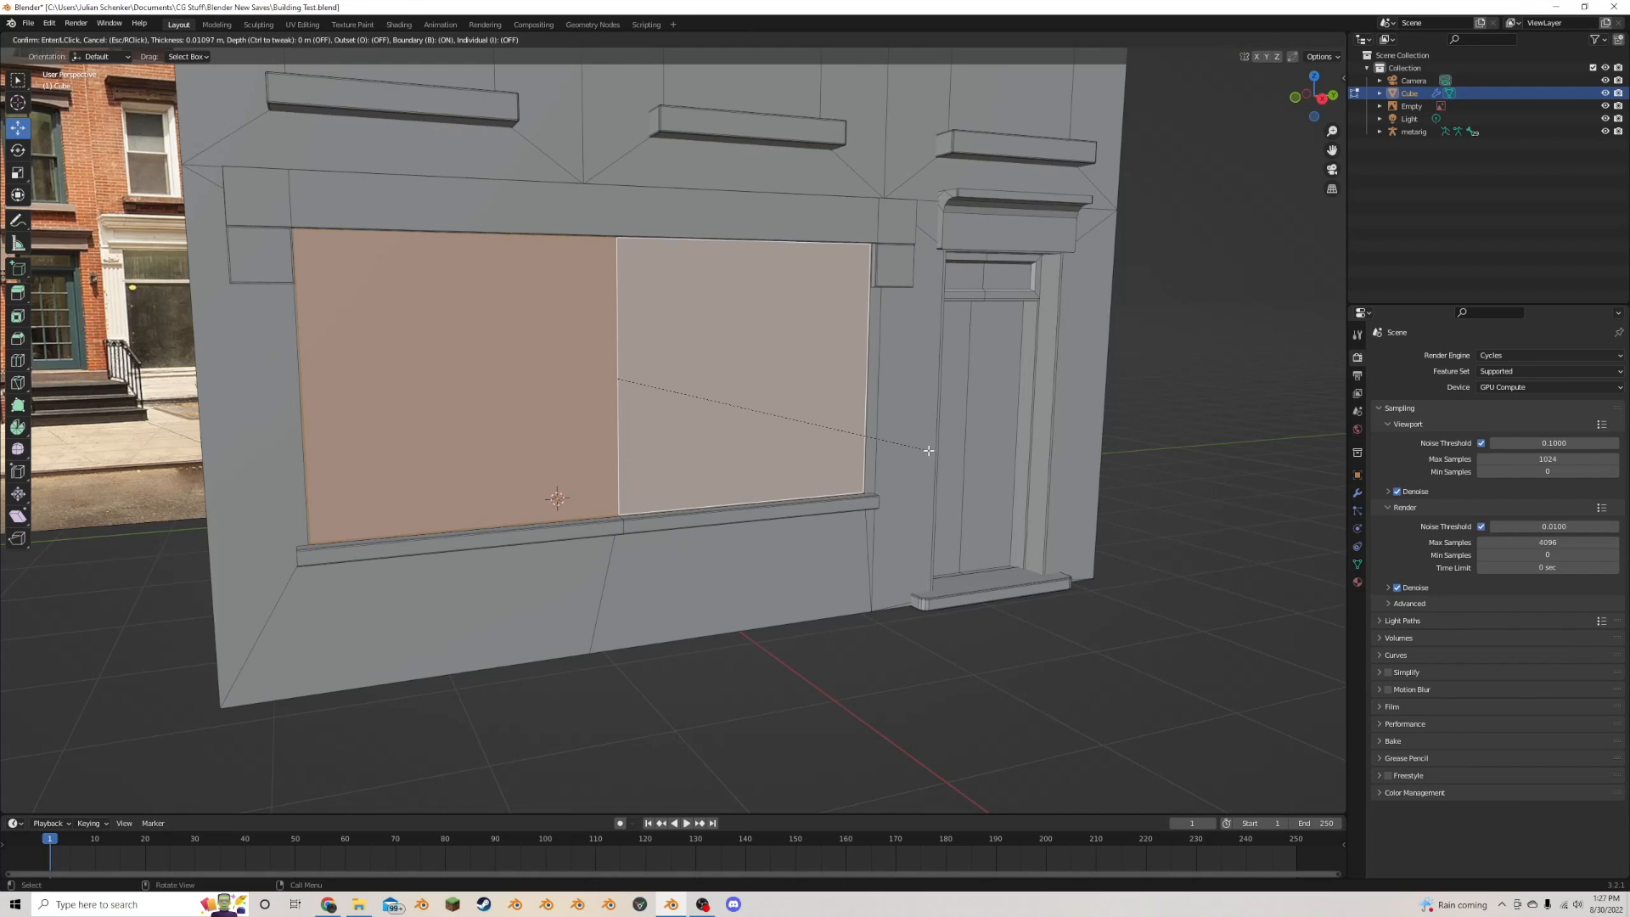
click(924, 450)
- Move the large window faces about 0.025 m inward along X and extrude them about 0.07 m further in
scroll(920, 449, up, 2)
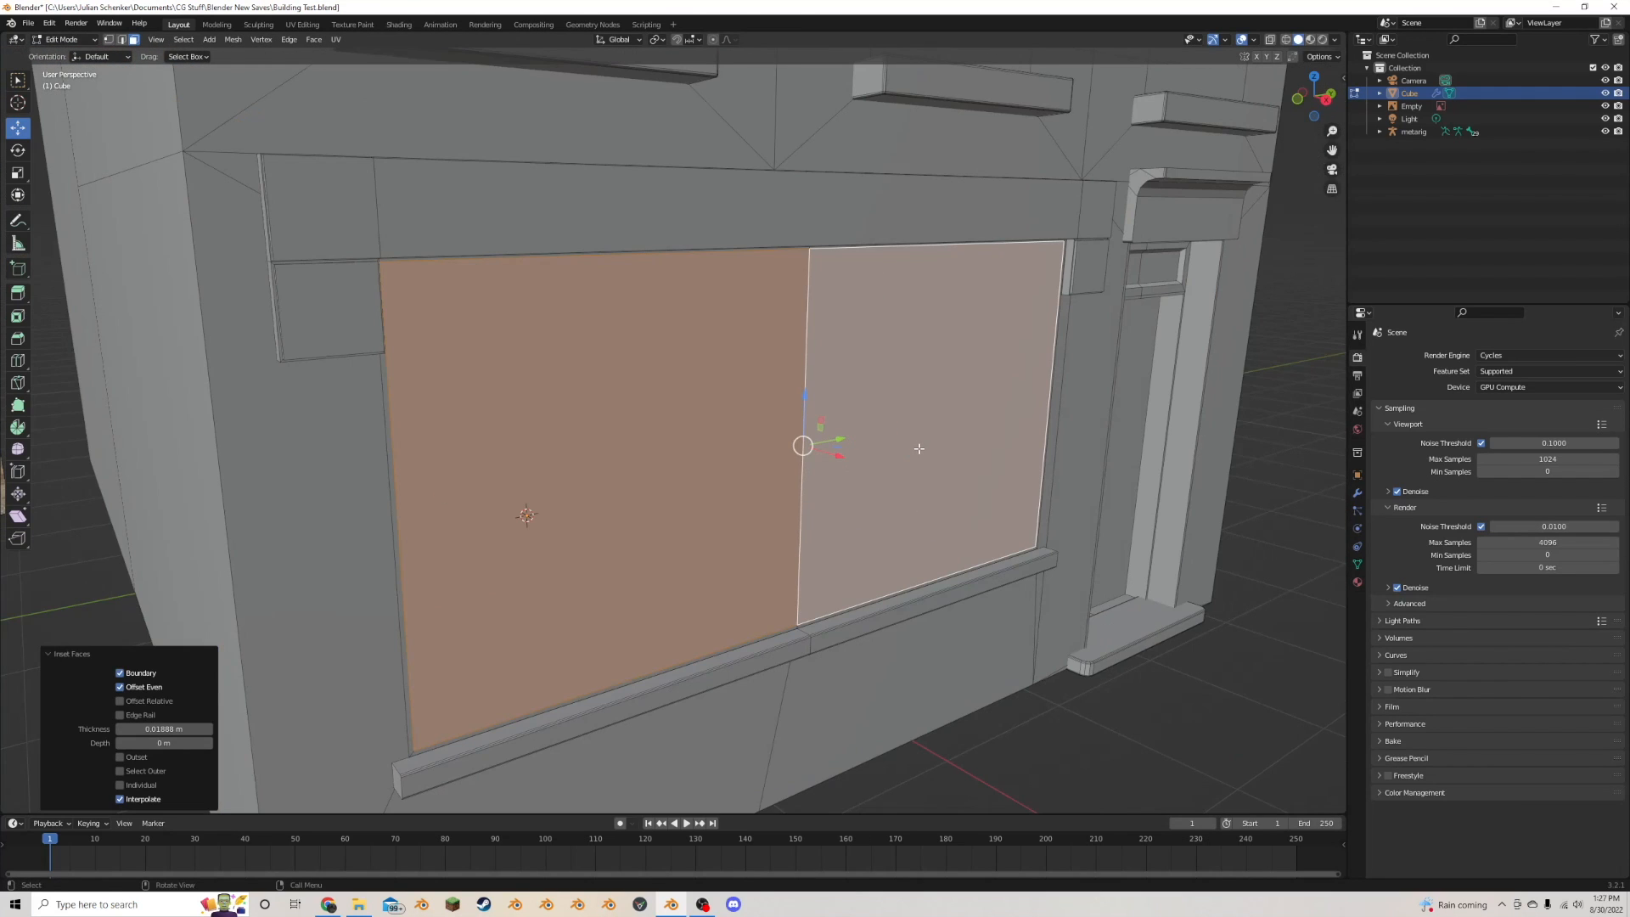
key(g)
key(x)
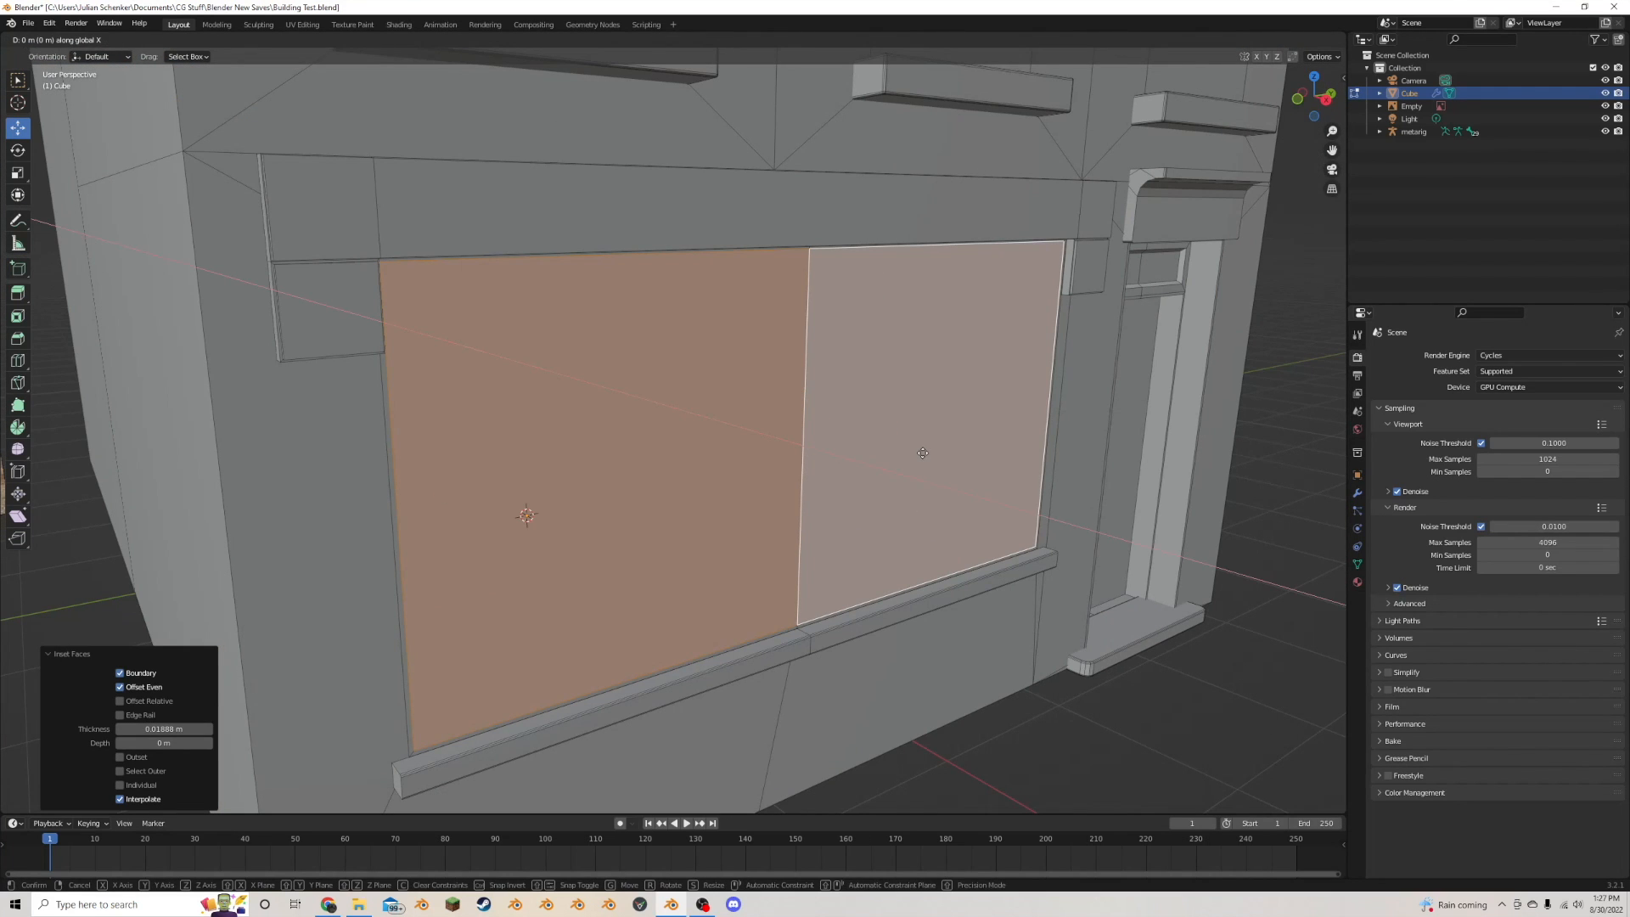
click(921, 450)
key(alt+s)
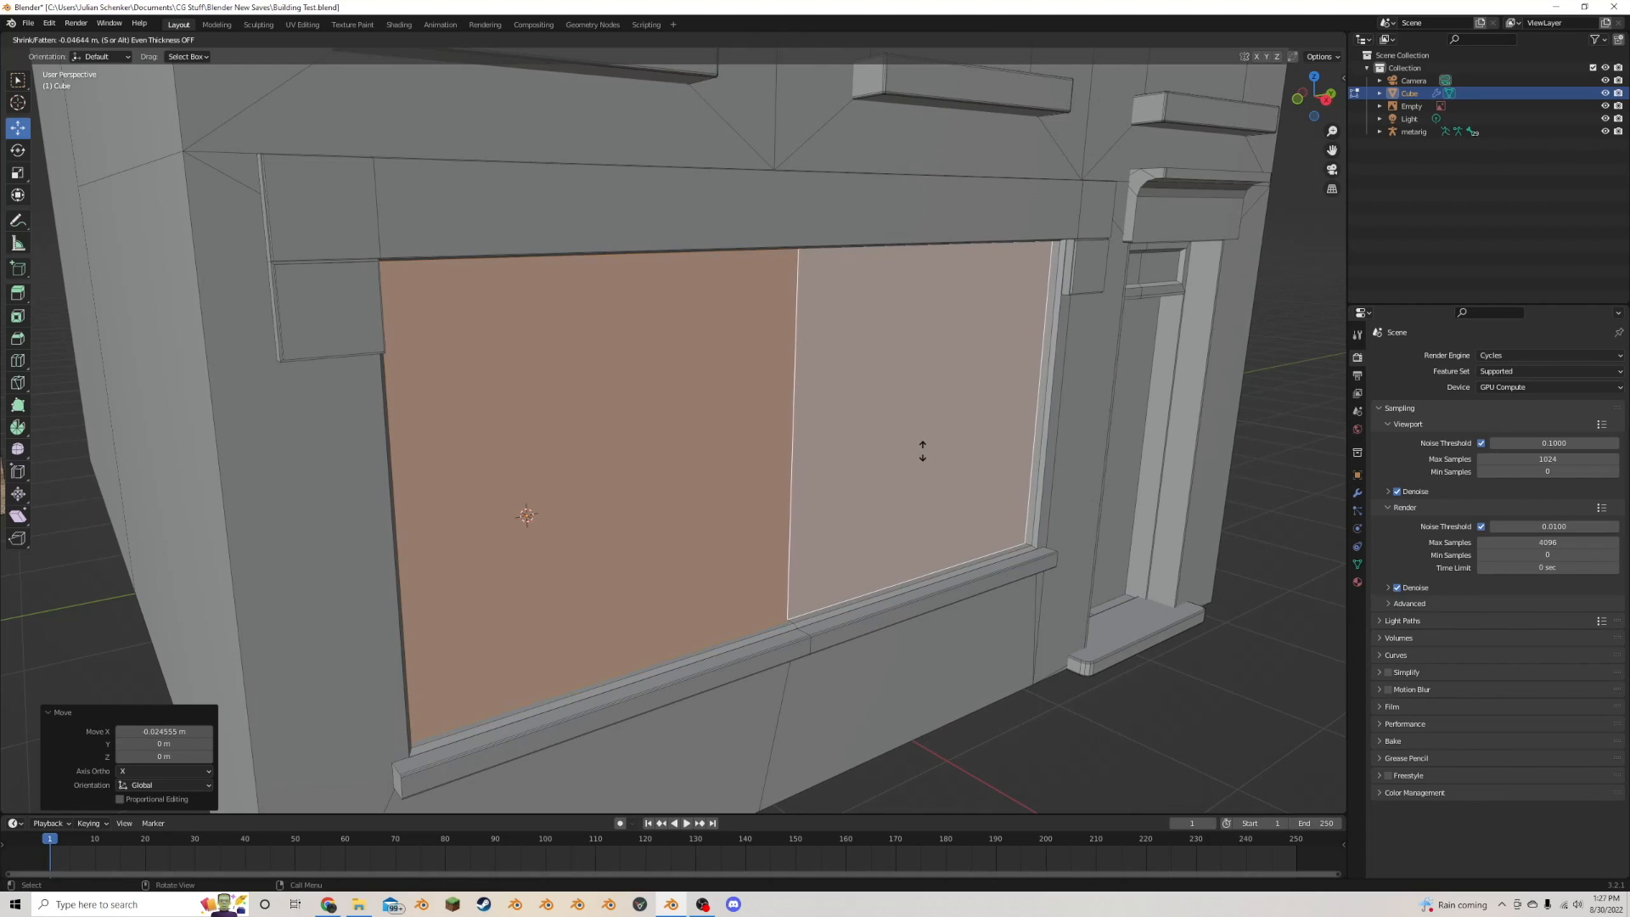
click(931, 453)
- Inset the recessed window faces with a thin border and extrude them about 0.065 m inward as a second frame step
key(i)
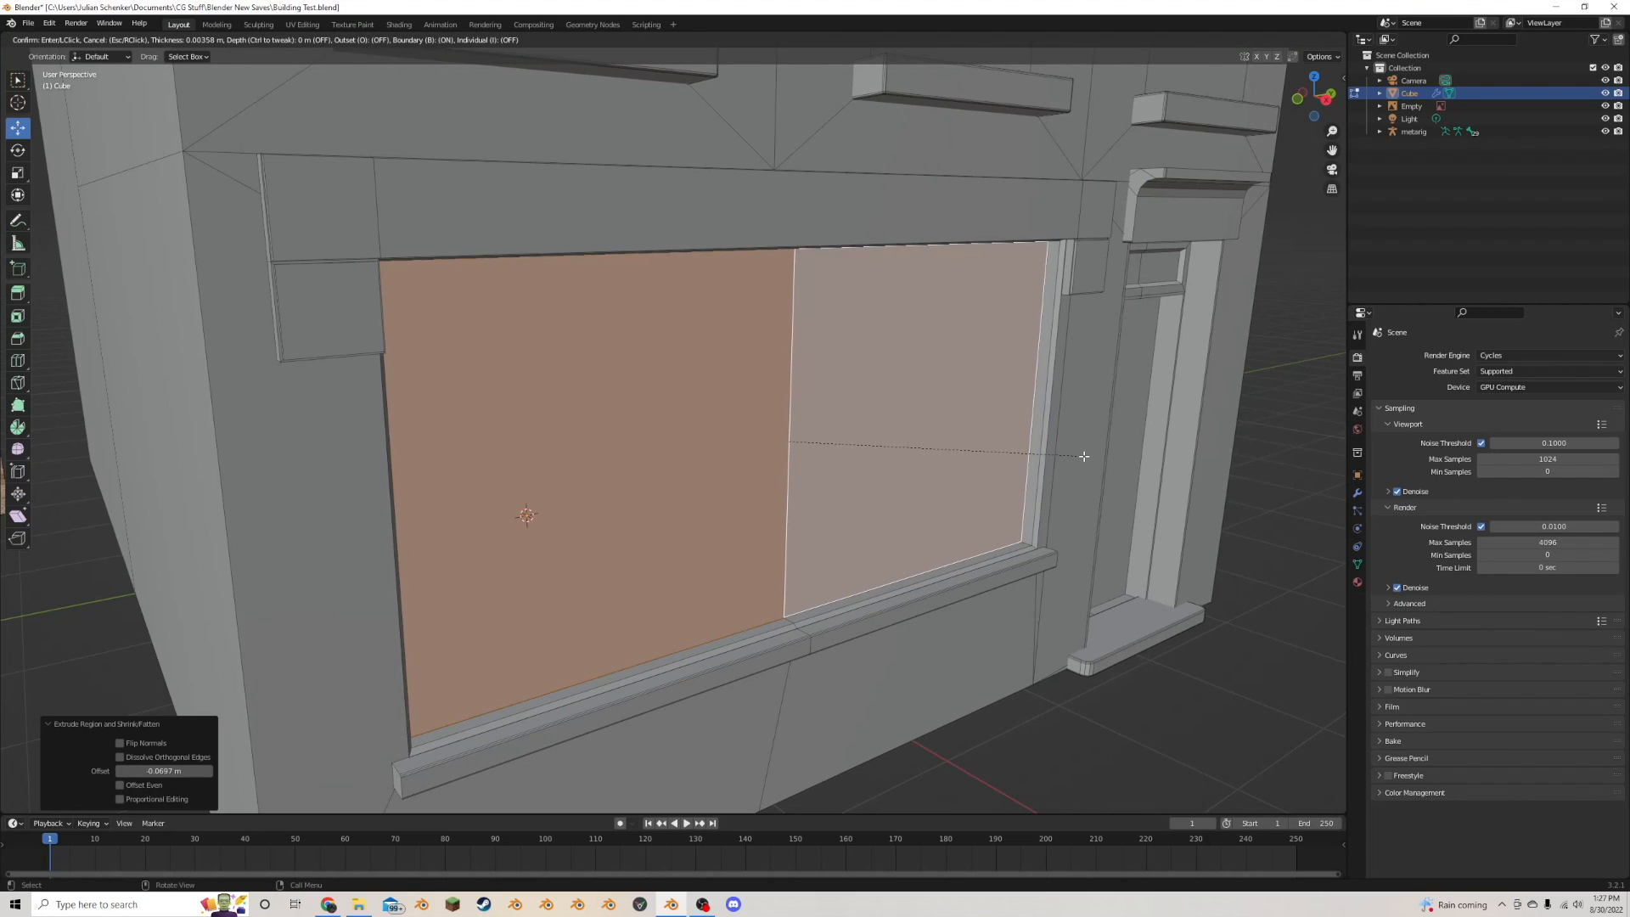
click(1082, 456)
key(alt+e)
click(1083, 458)
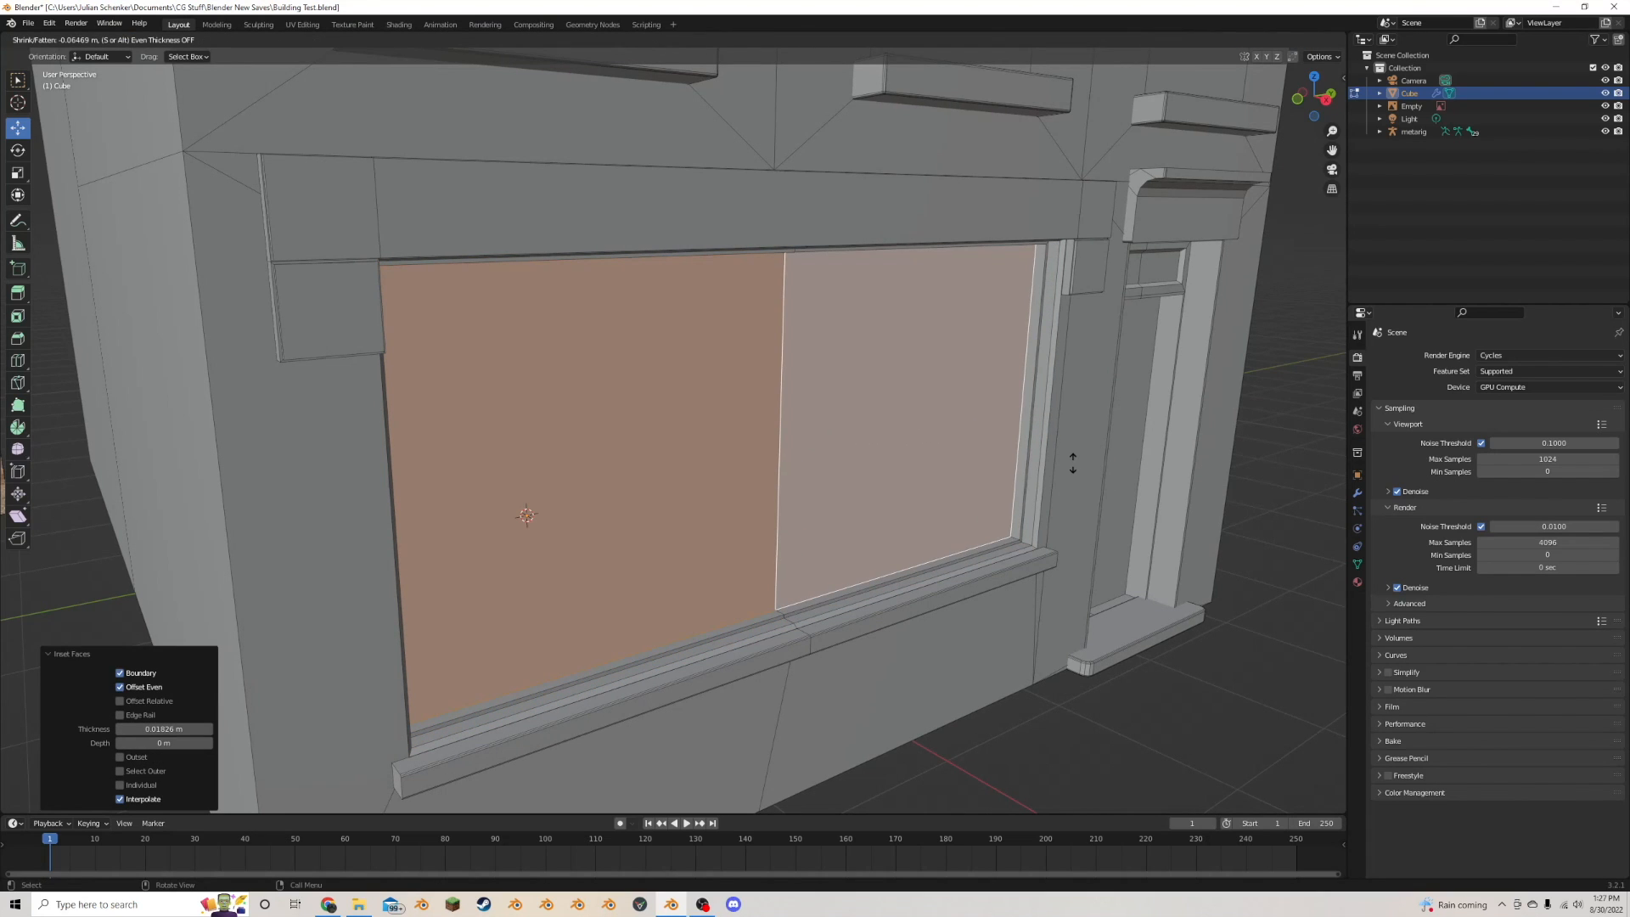
click(1075, 463)
- Inset the window faces by about 0.035 m and extrude them about 0.071 m inward as the innermost frame step
middle_drag(1073, 463, 1024, 434)
scroll(1030, 457, down, 3)
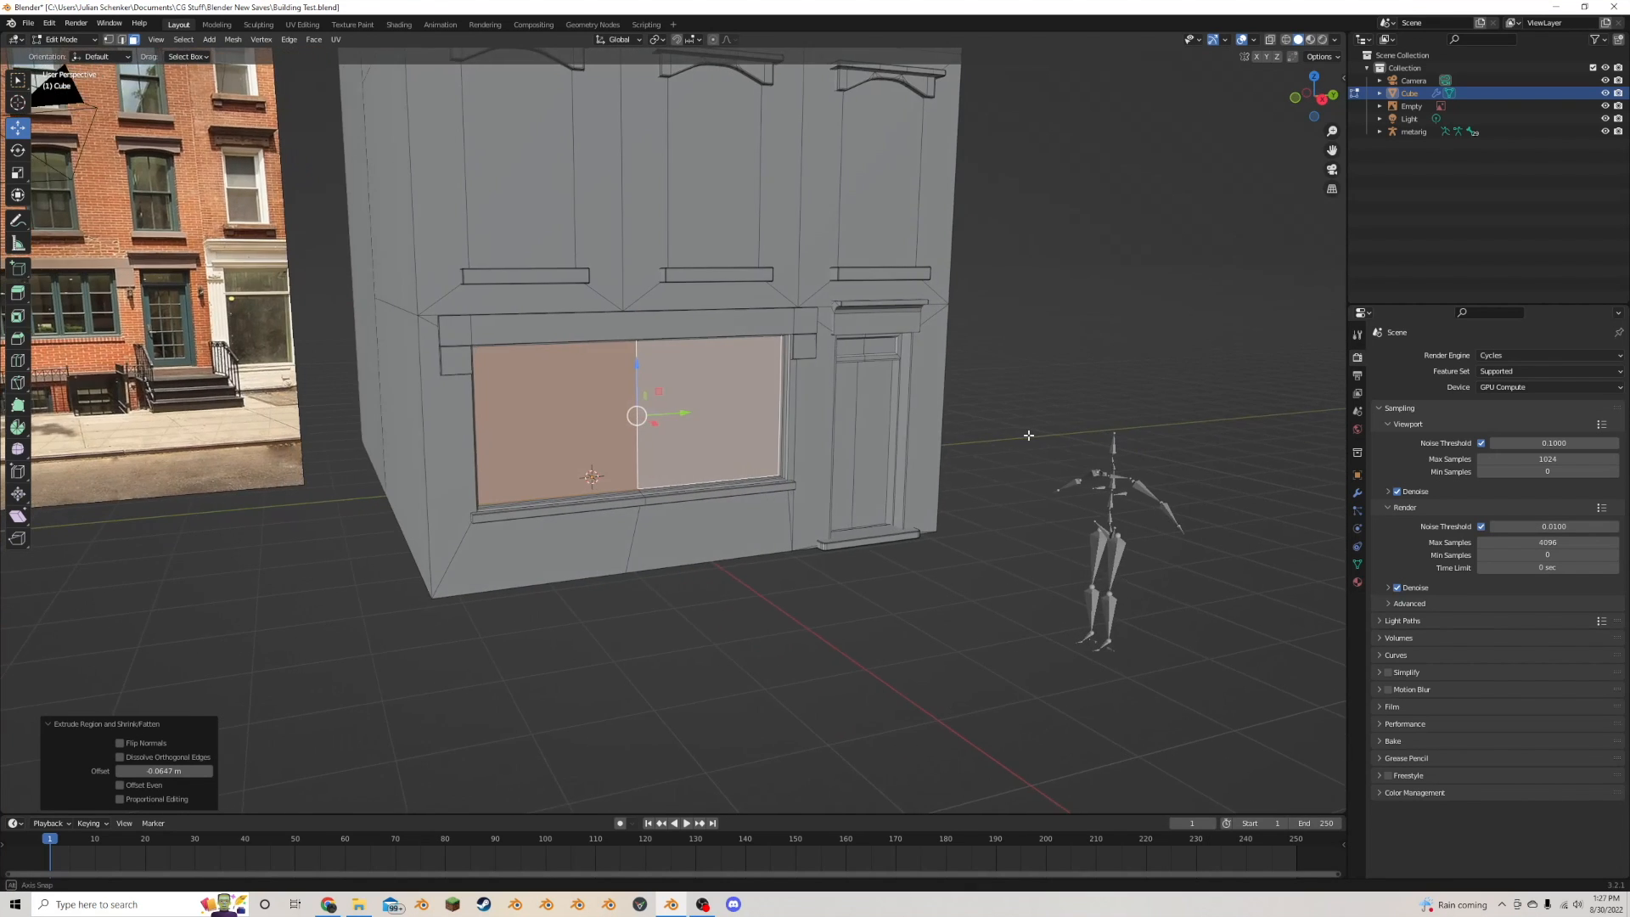
scroll(1024, 435, up, 5)
key(i)
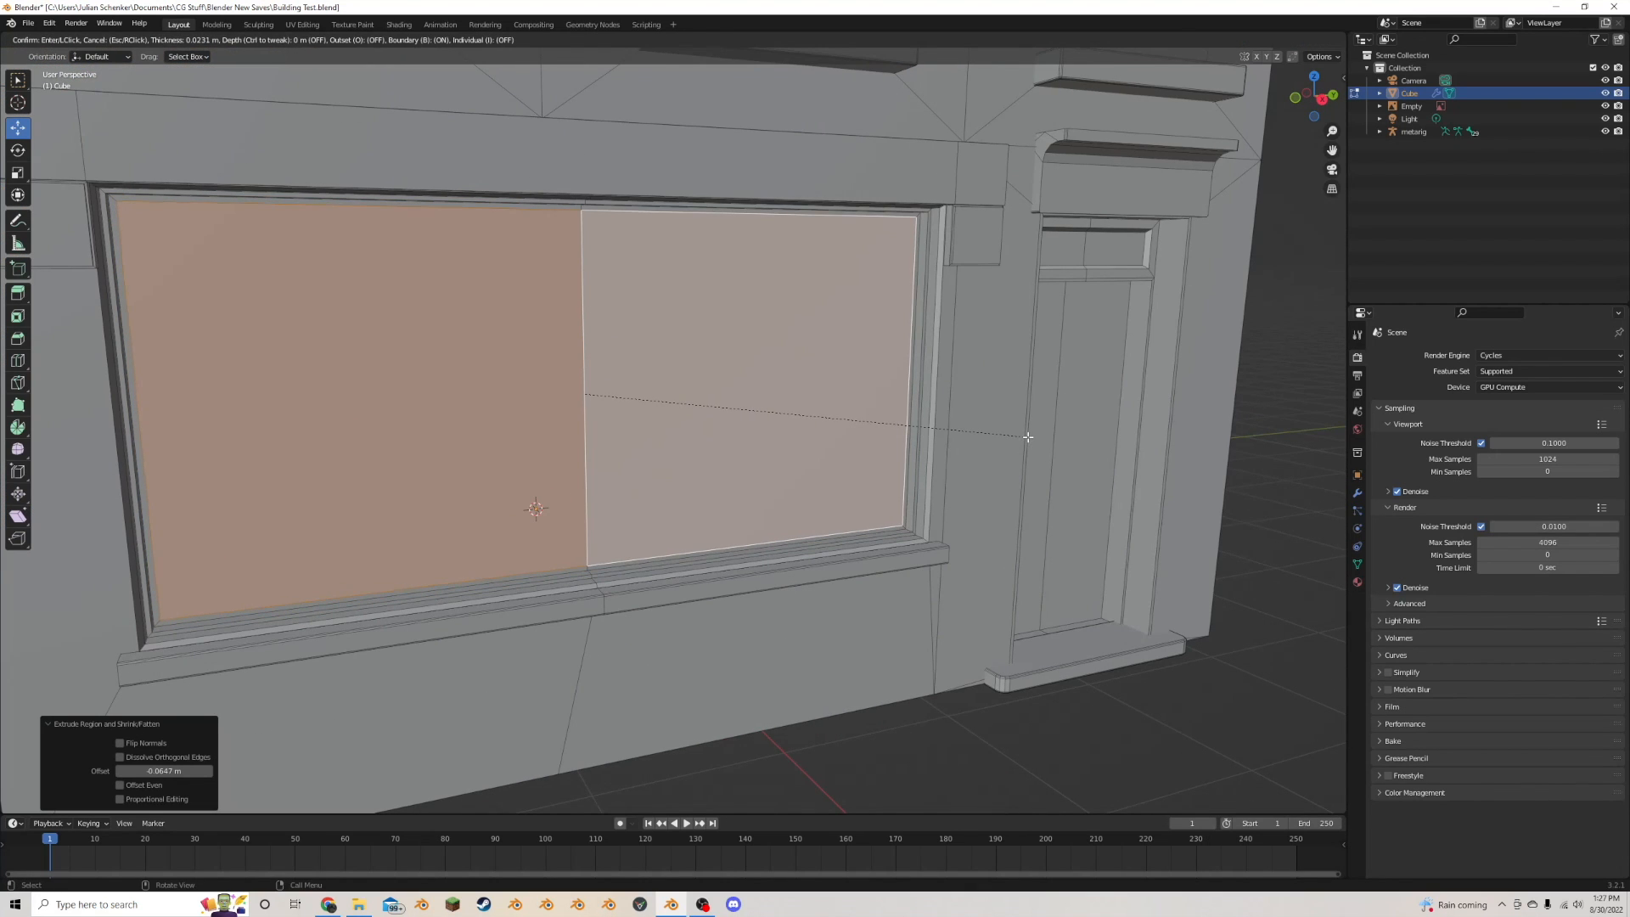
click(1028, 436)
key(alt+e)
click(1026, 437)
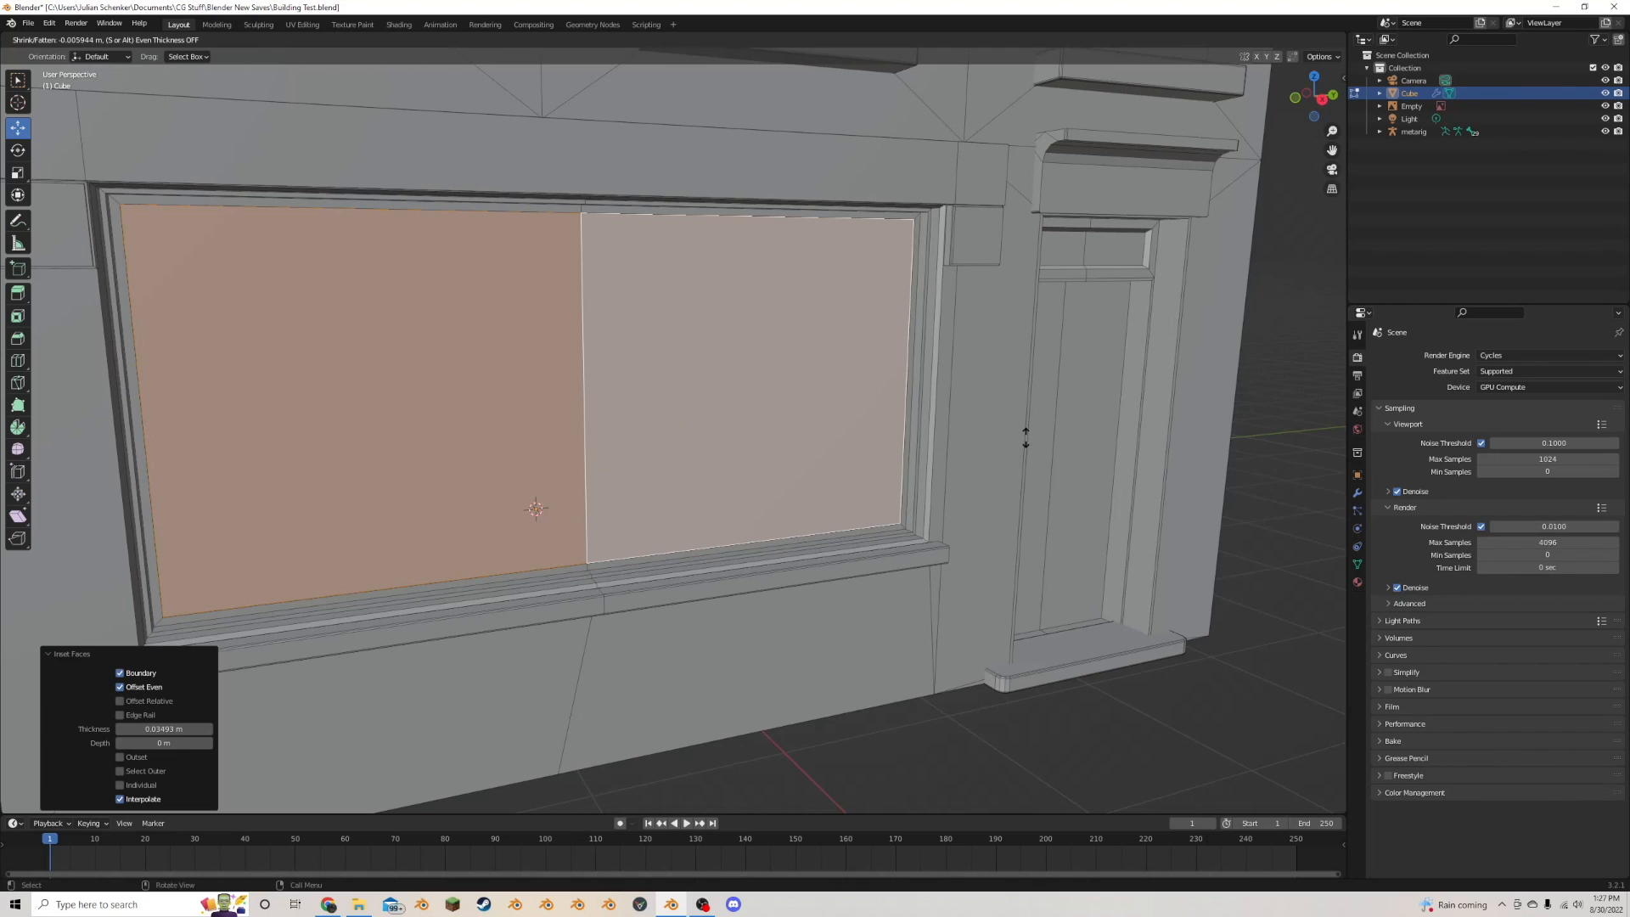
click(1028, 443)
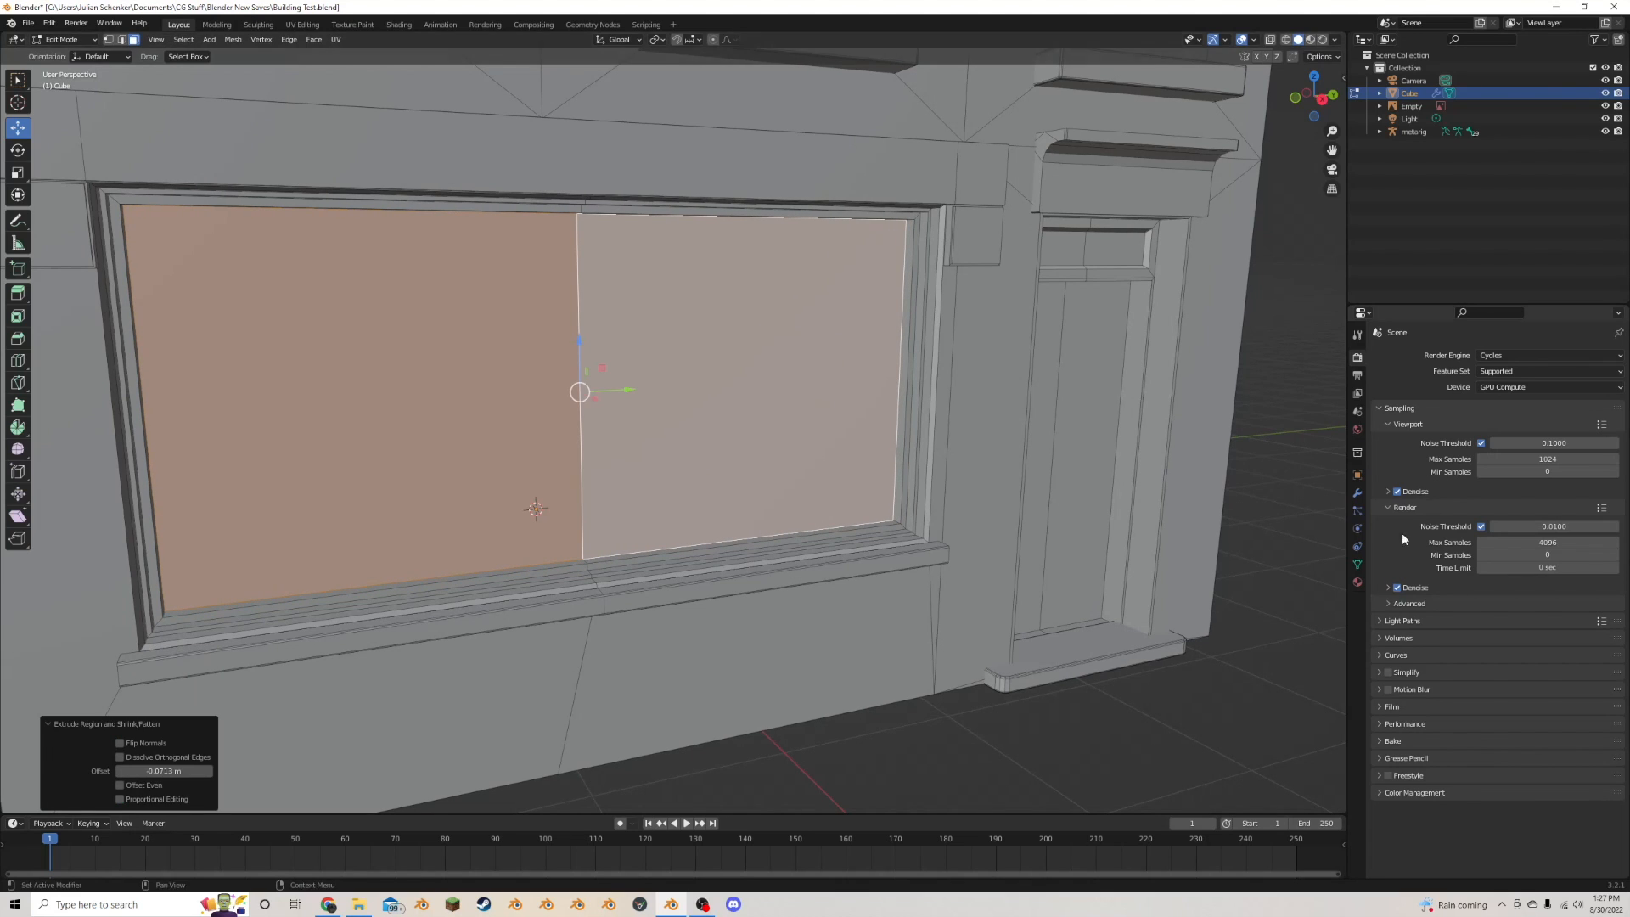
- Add a second material slot to the building with a new material named Glass
click(1357, 582)
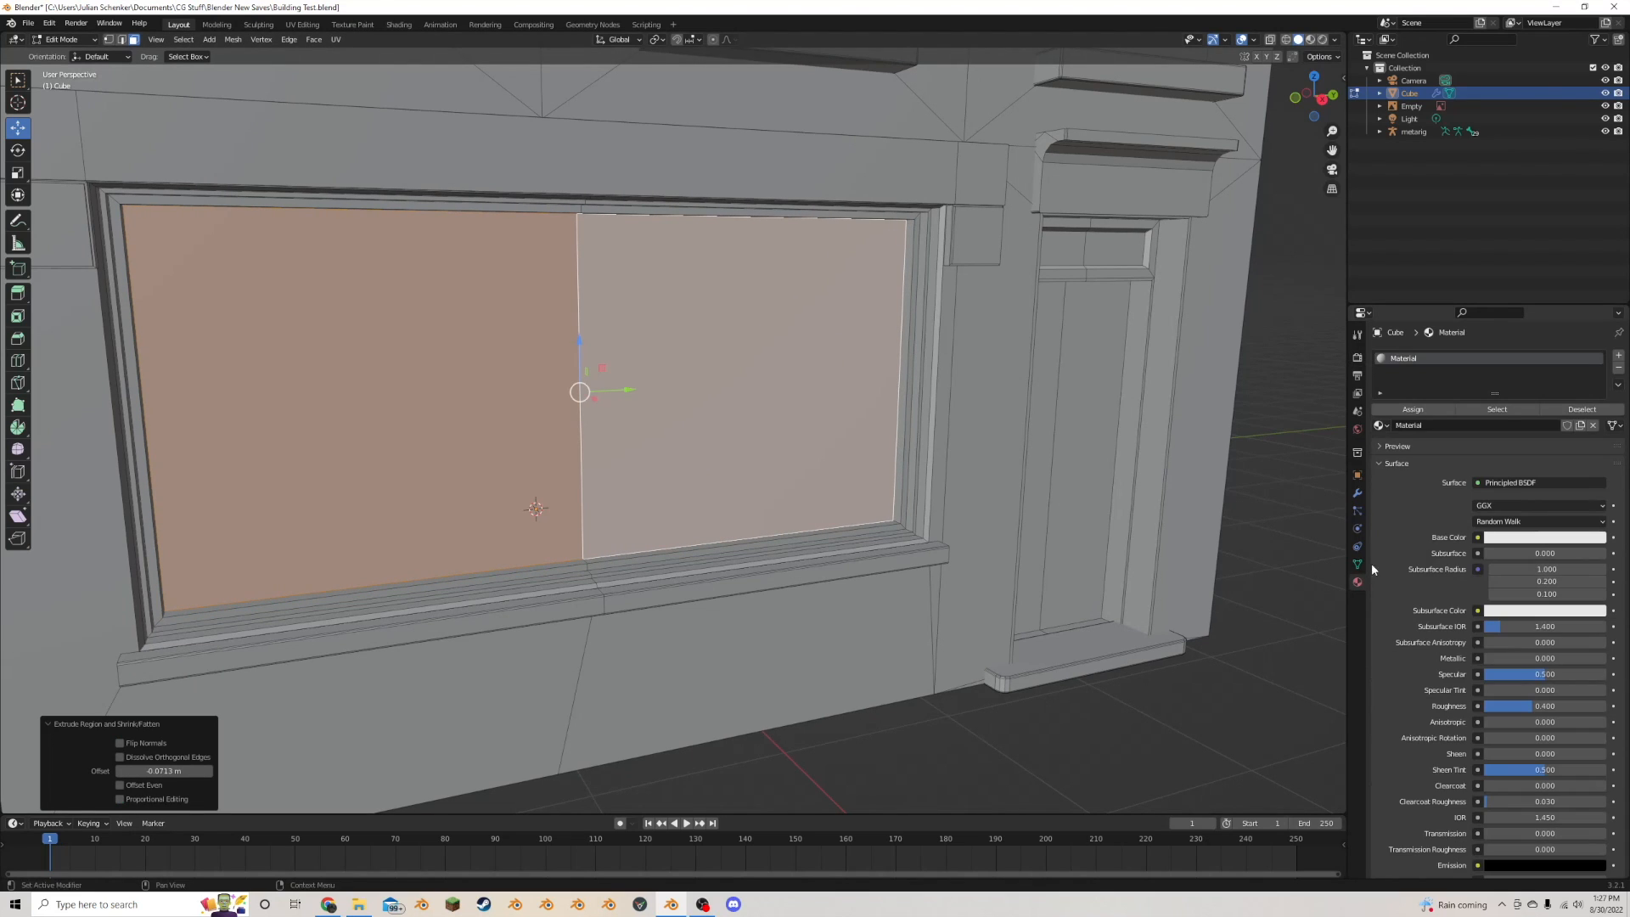
click(1619, 356)
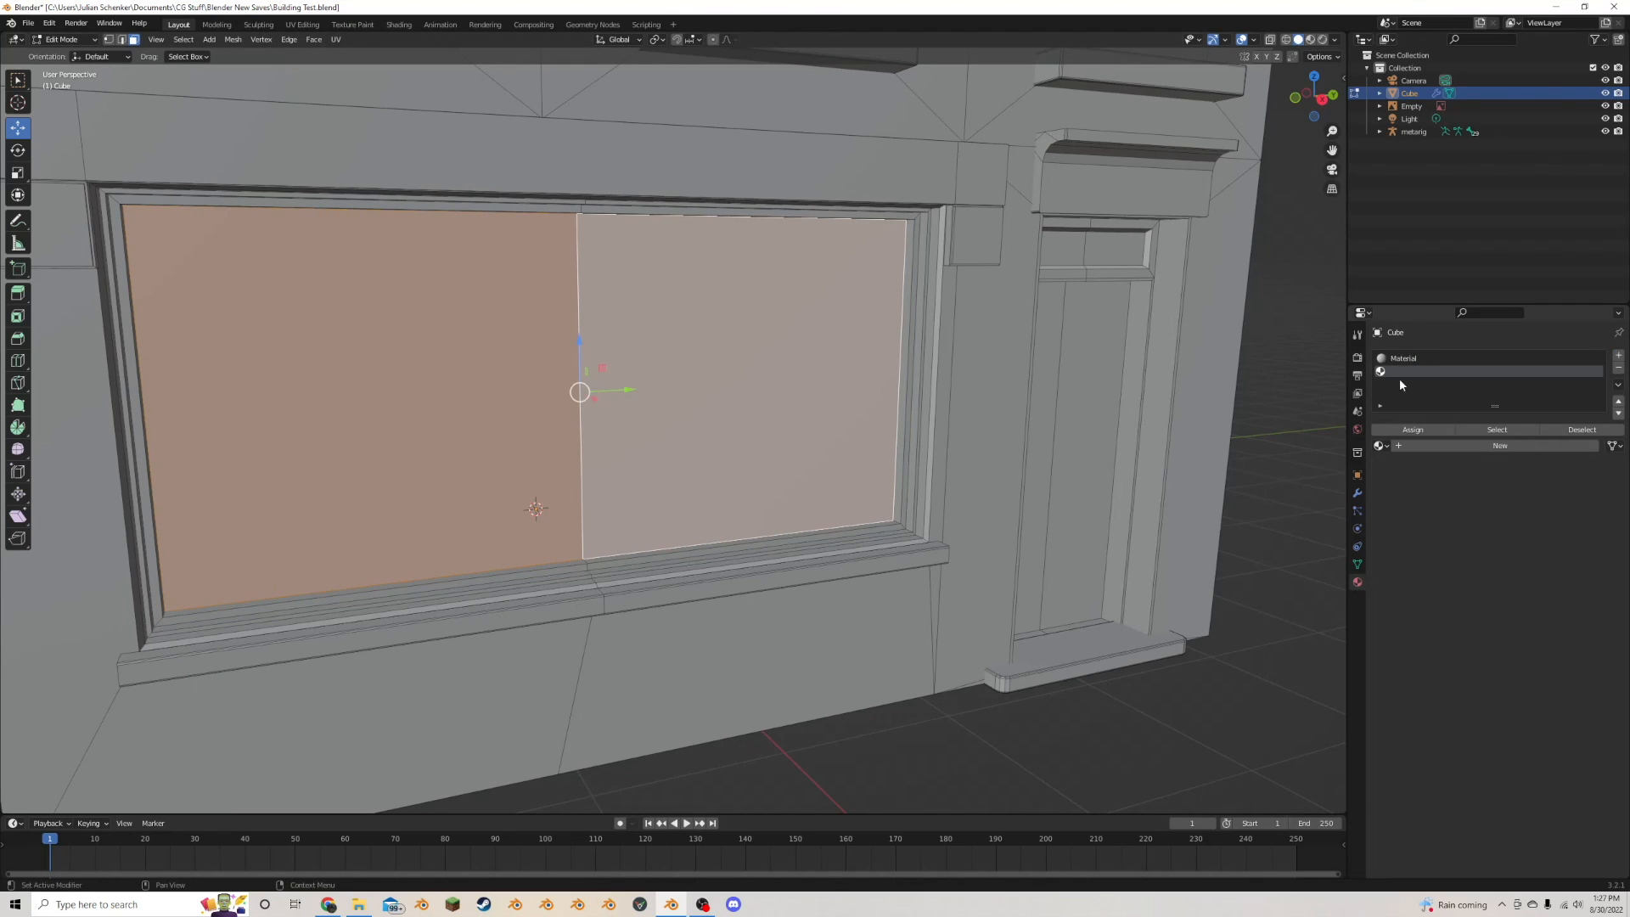
click(1448, 441)
click(1448, 446)
text(Glass)
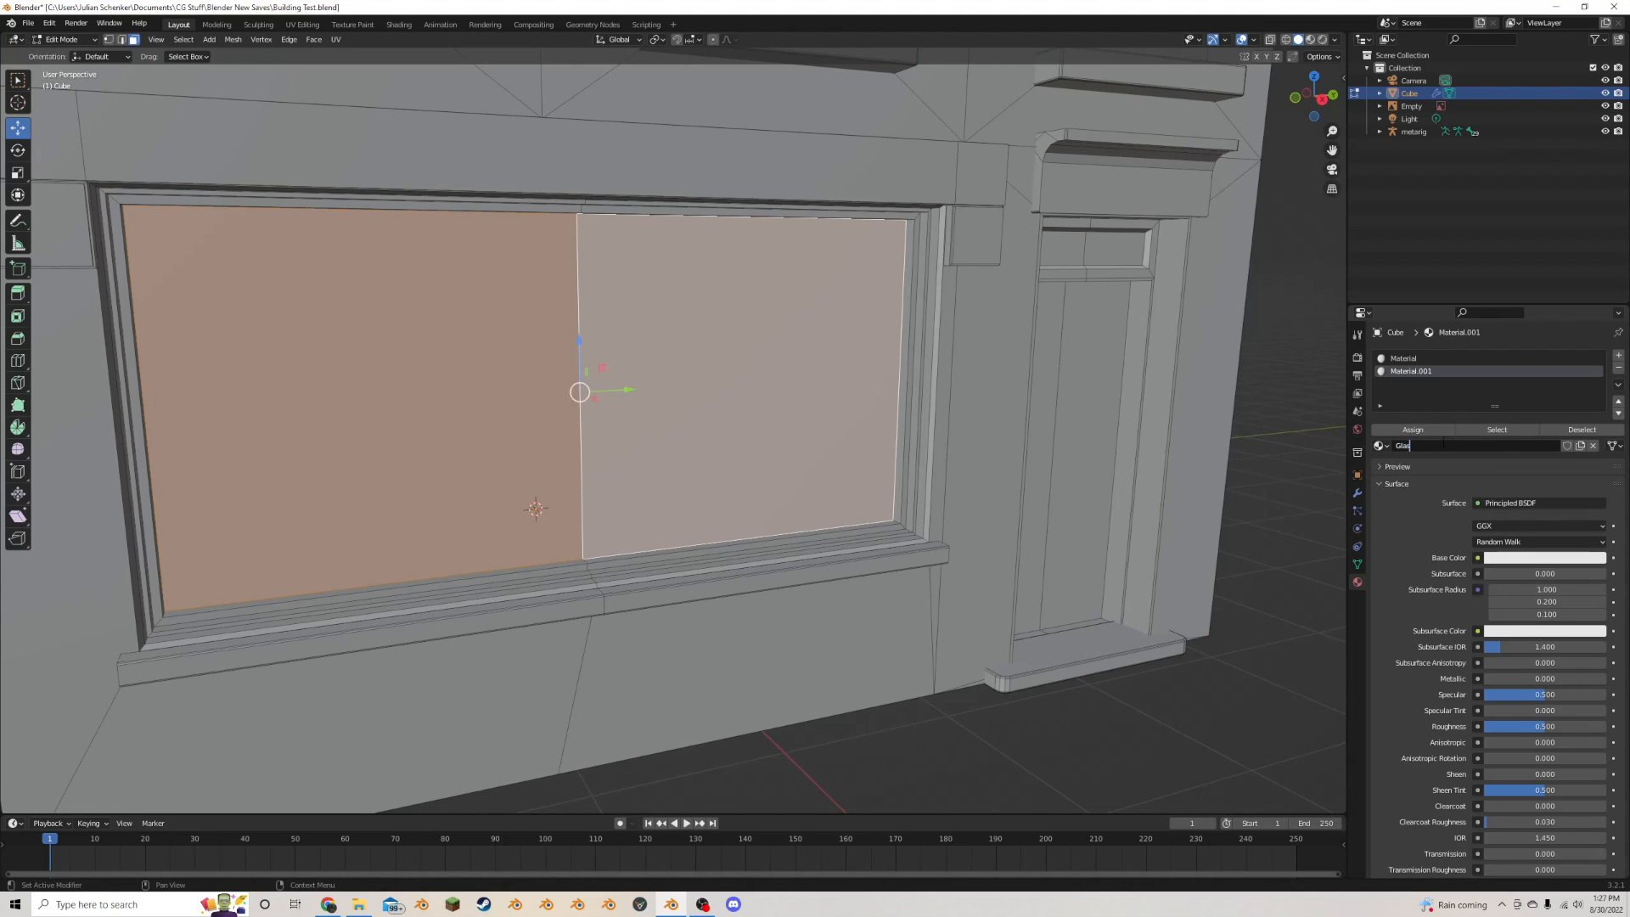
key(Return)
- Duplicate the two storefront window faces in place and move the copy about 0.029 m outward along X
middle_drag(849, 381, 889, 391)
scroll(927, 459, up, 2)
scroll(942, 473, down, 1)
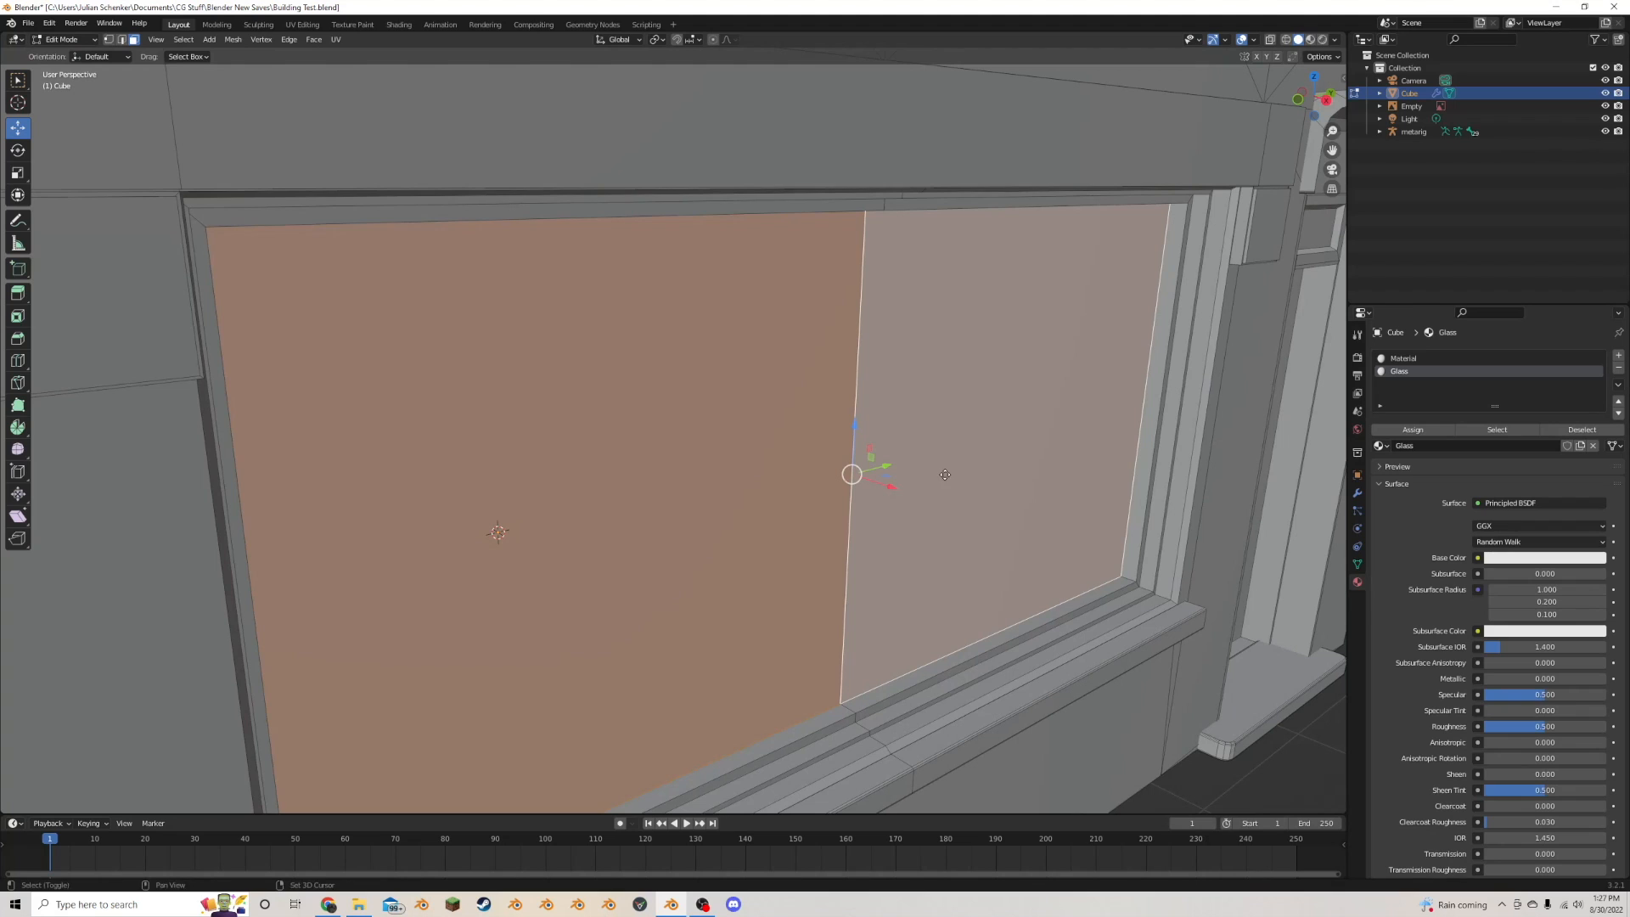
key(shift+d)
key(Escape)
key(g)
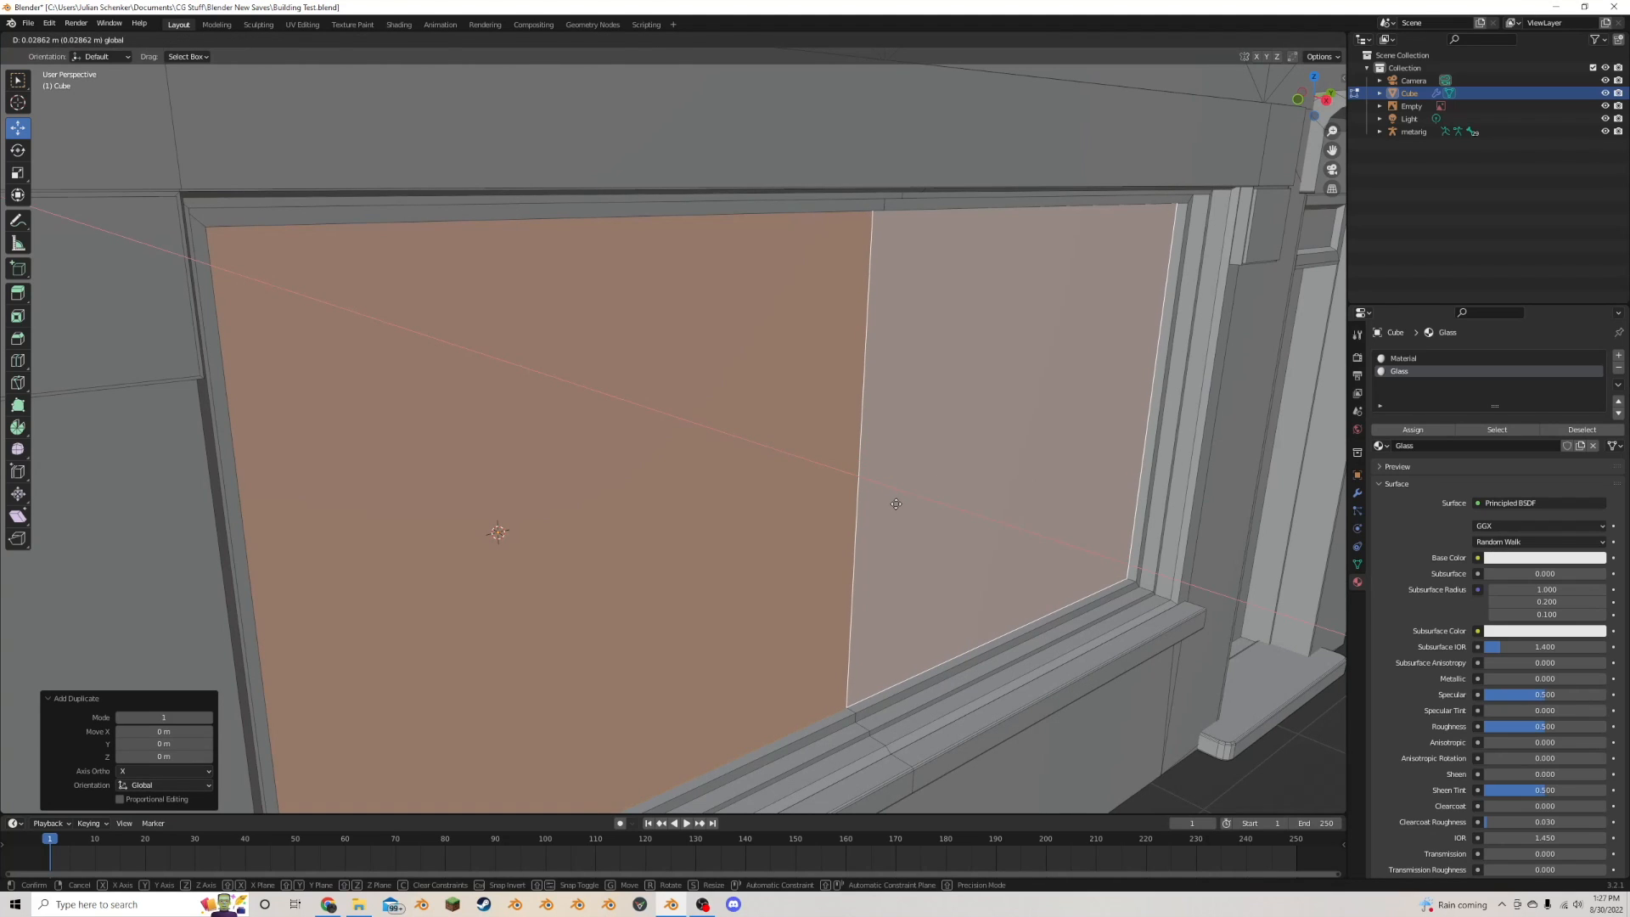
click(895, 504)
- Add a third material slot with a new material named Window Frame and assign it to the duplicated window faces
click(1618, 355)
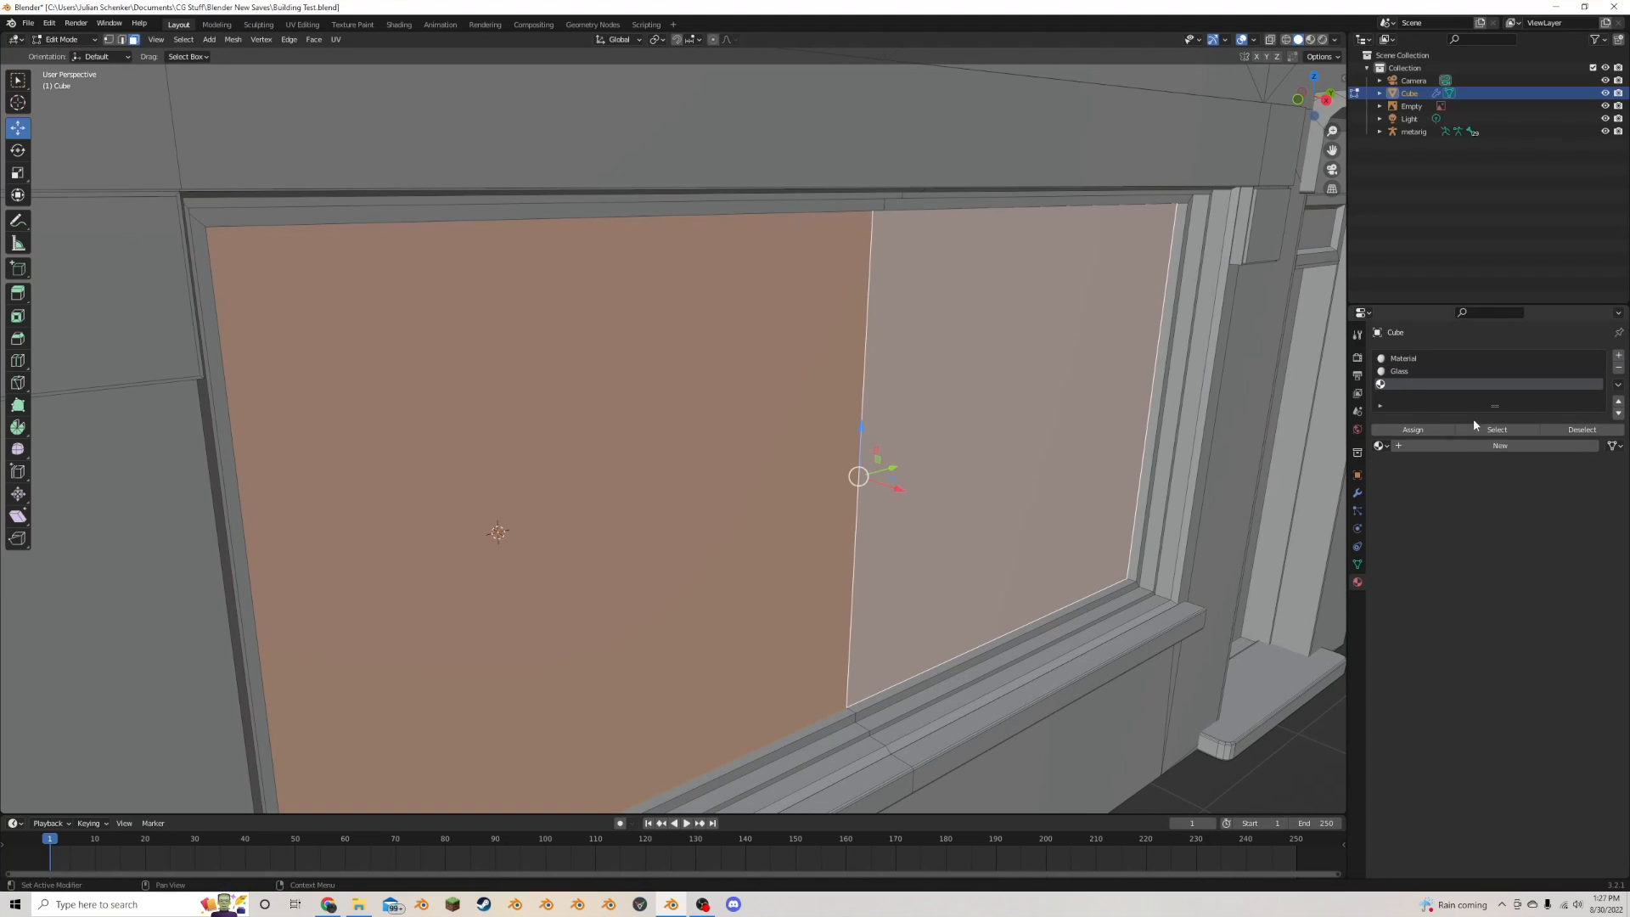
click(1435, 448)
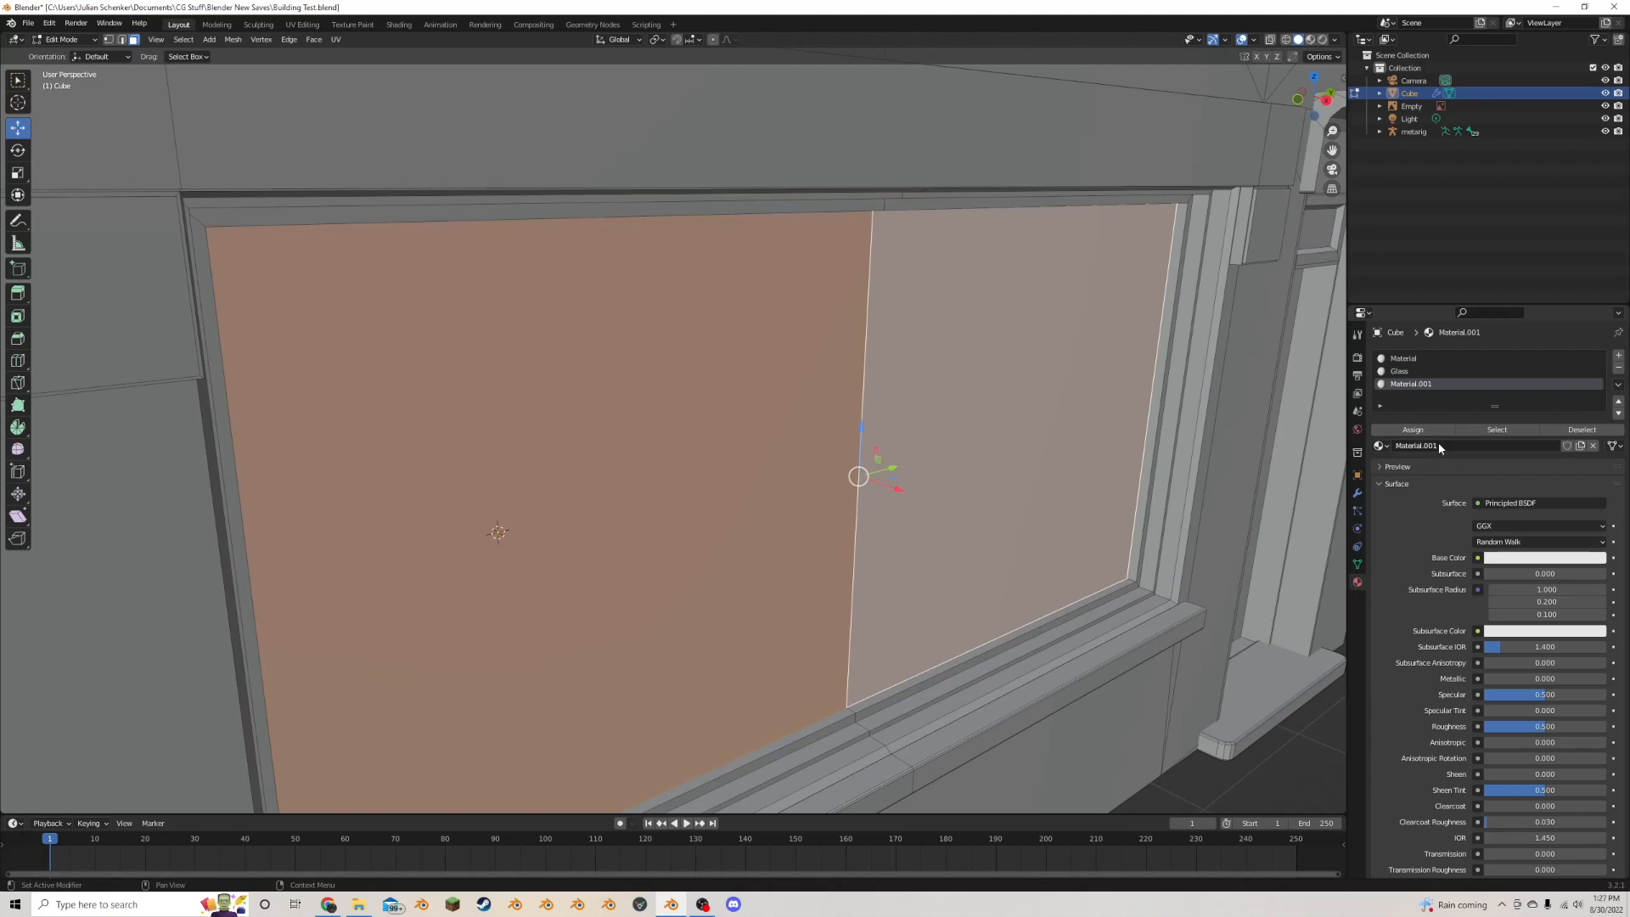
click(1438, 444)
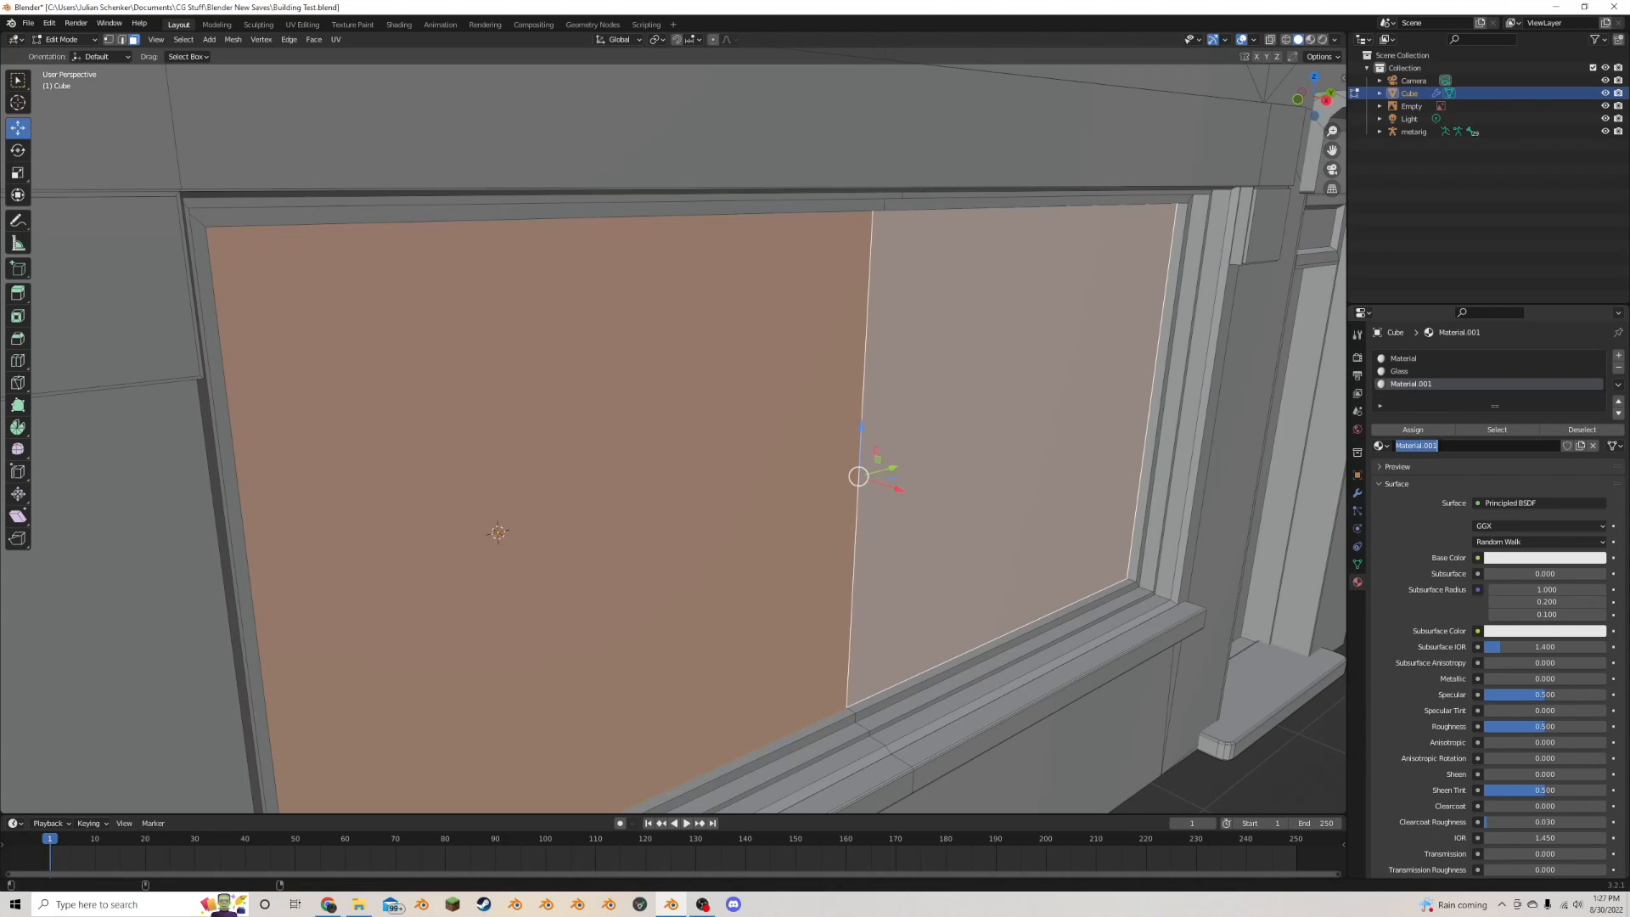
text(Window Frame)
key(Return)
click(1422, 431)
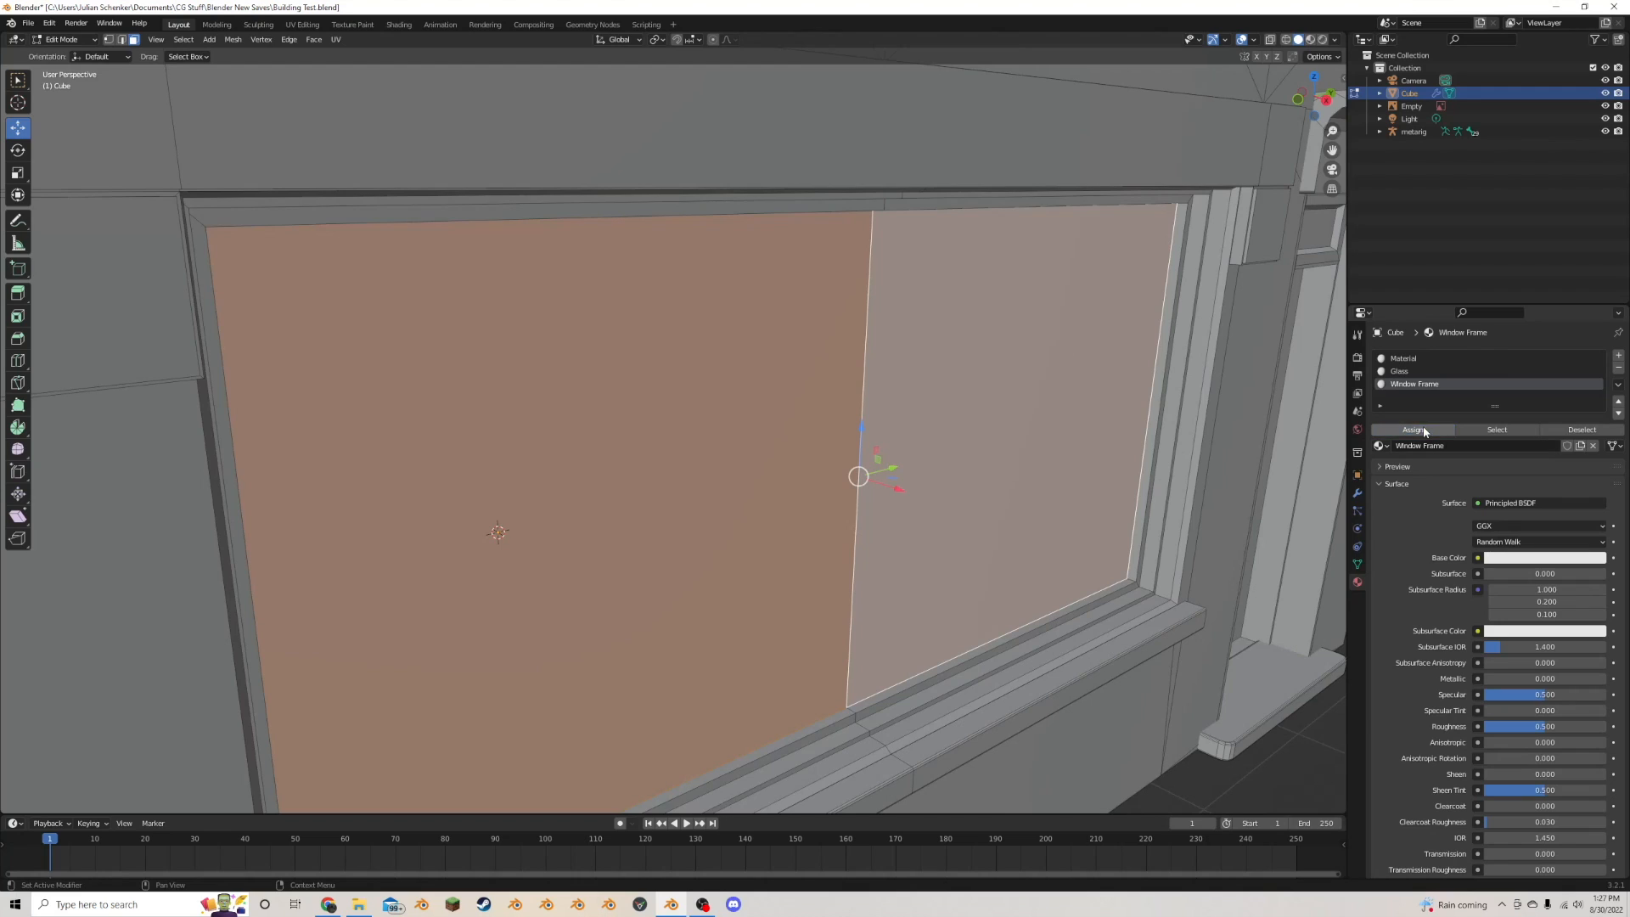
- Select the whole front roof cornice together with all of its large and small support brackets
scroll(1006, 472, down, 6)
click(1101, 459)
scroll(1161, 390, down, 3)
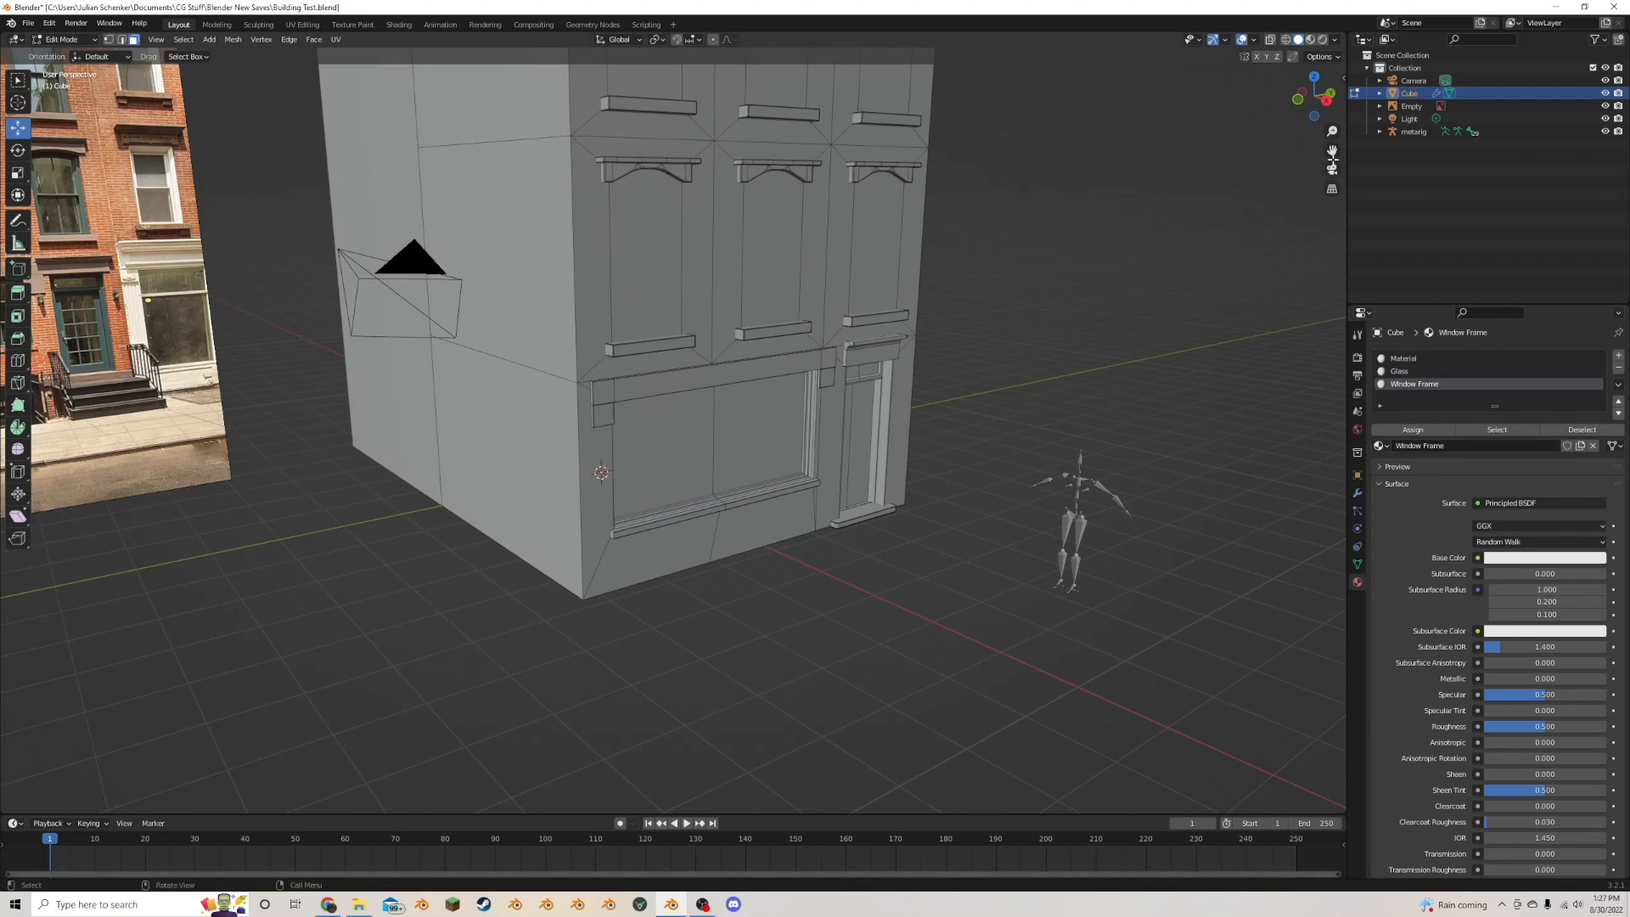
drag(1333, 154, 1409, 653)
middle_drag(870, 191, 766, 177)
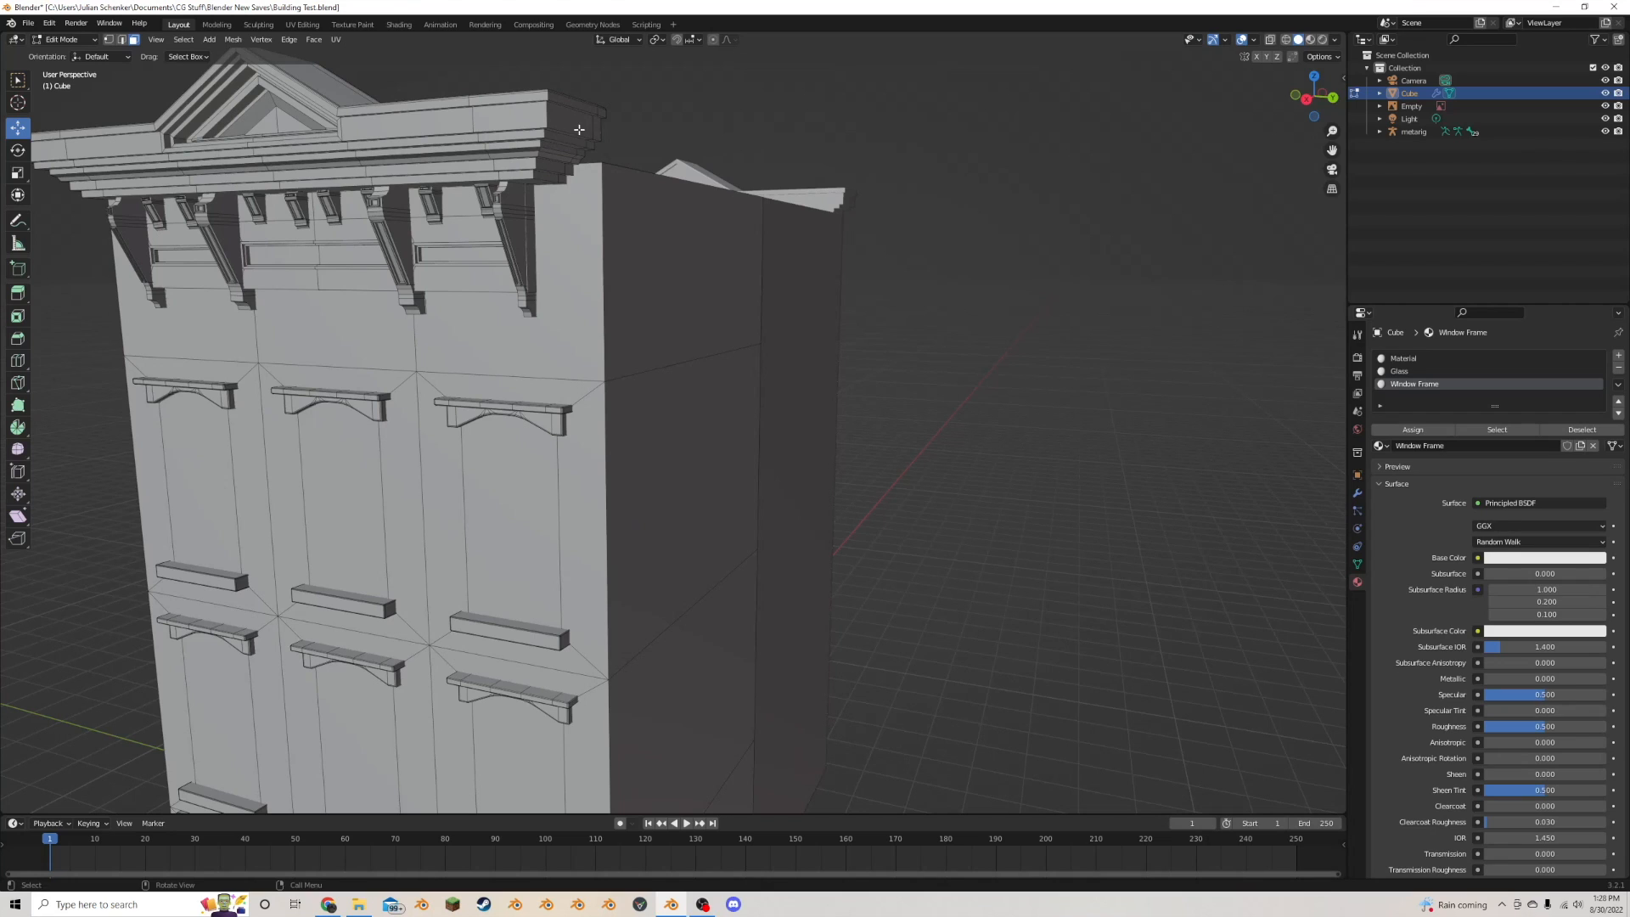
click(575, 133)
key(ctrl+l)
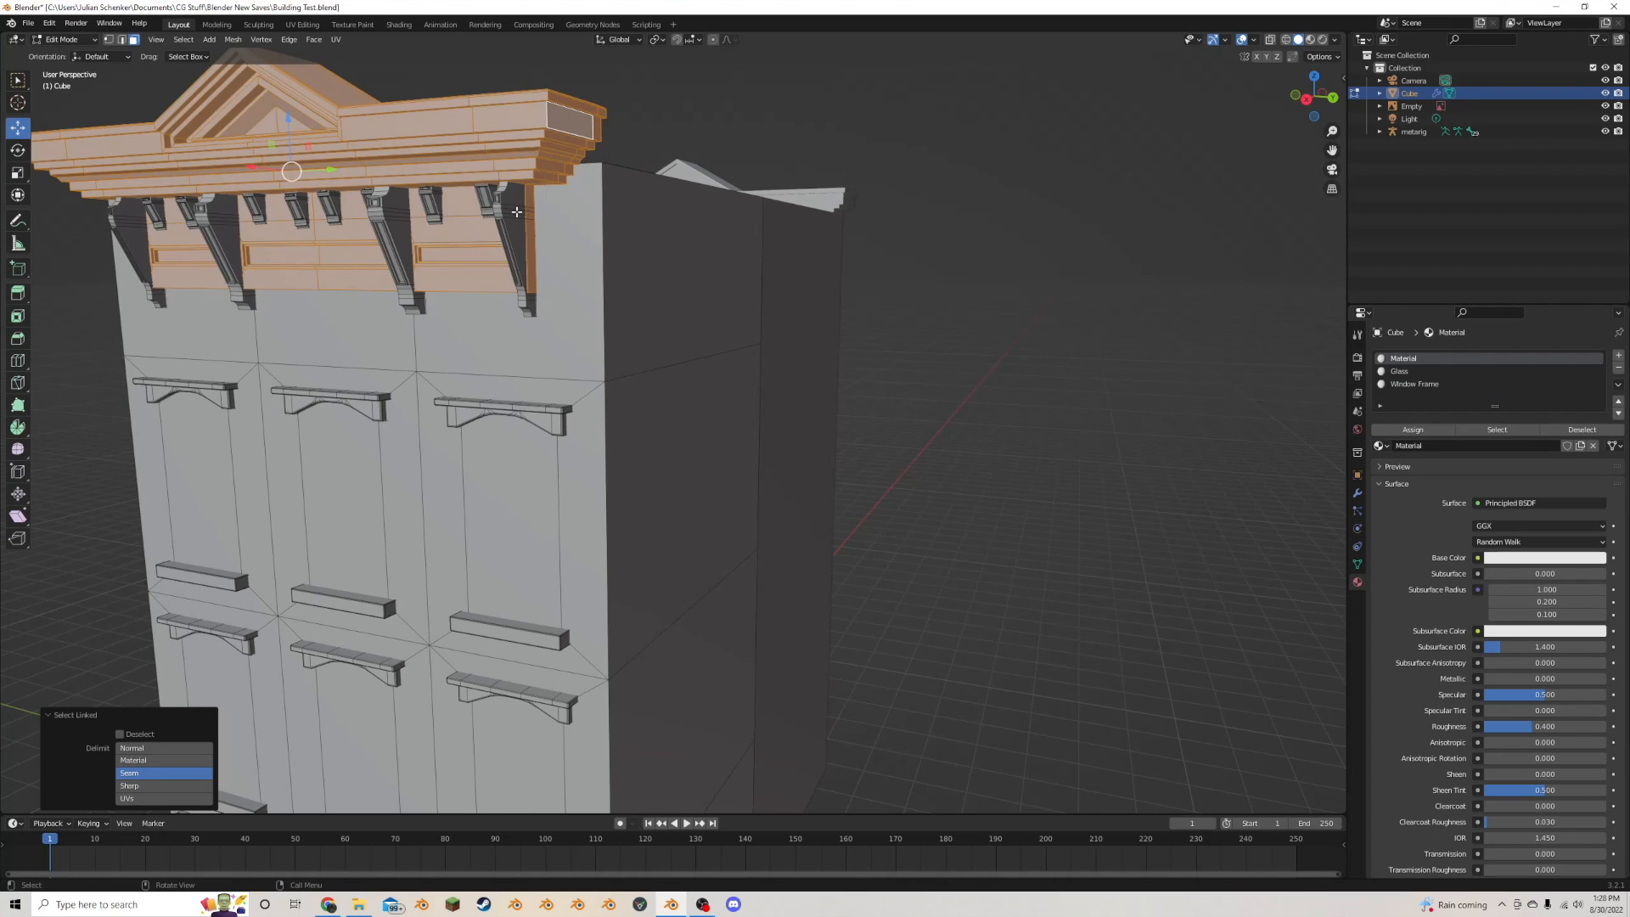
key(l)
key(l)
key(l)
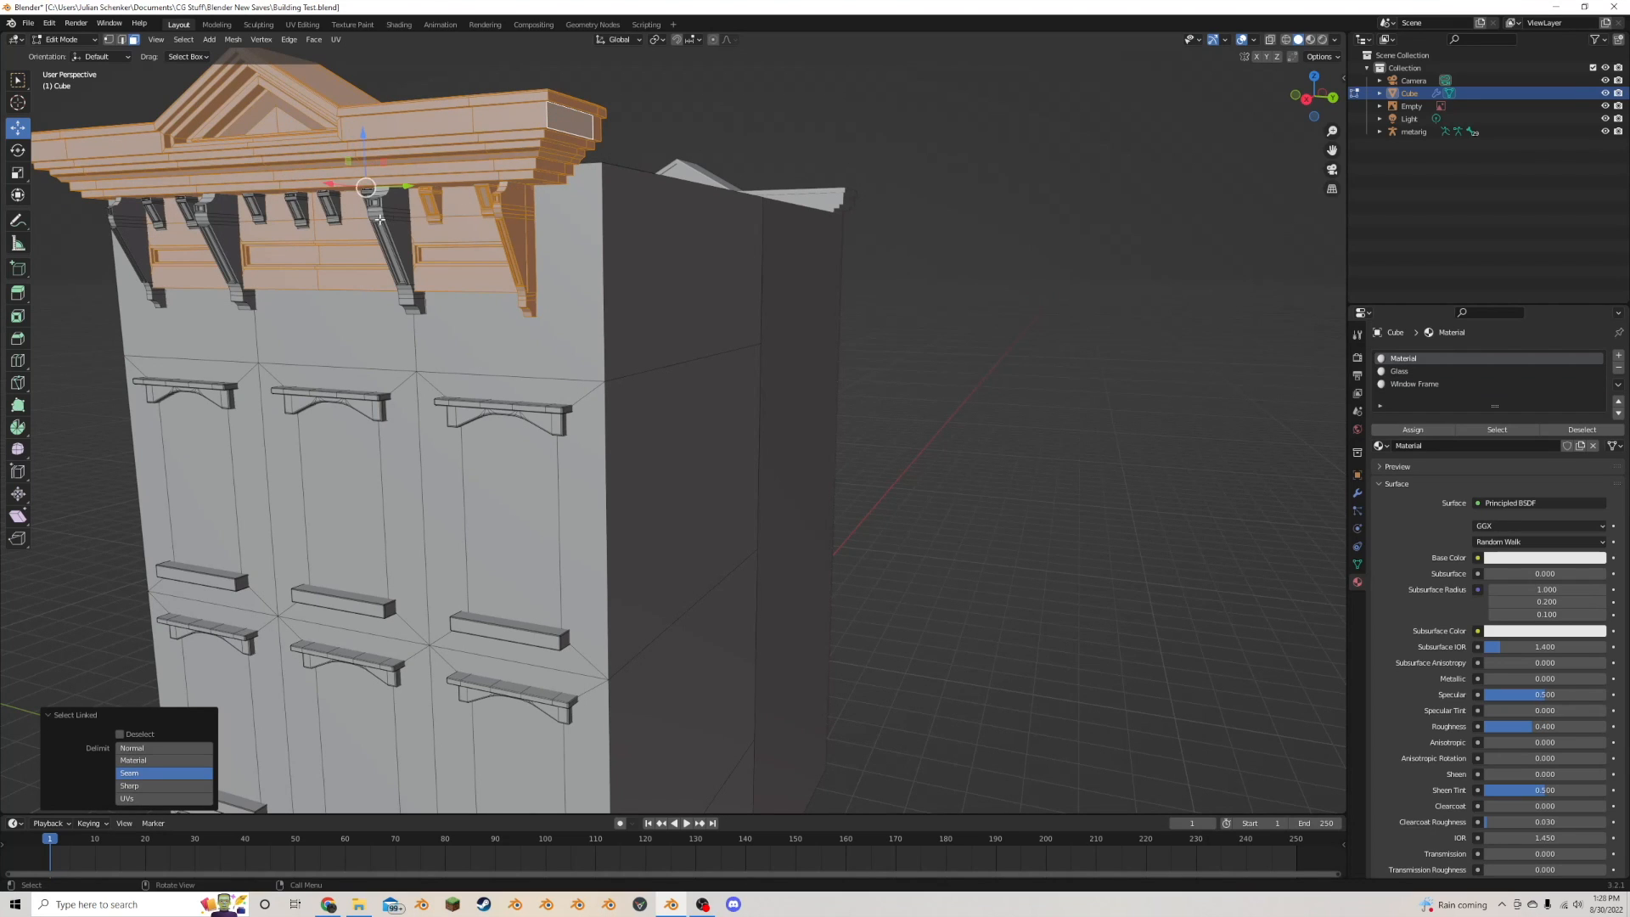
key(l)
key(l)
key(l)
key(l)
key(l)
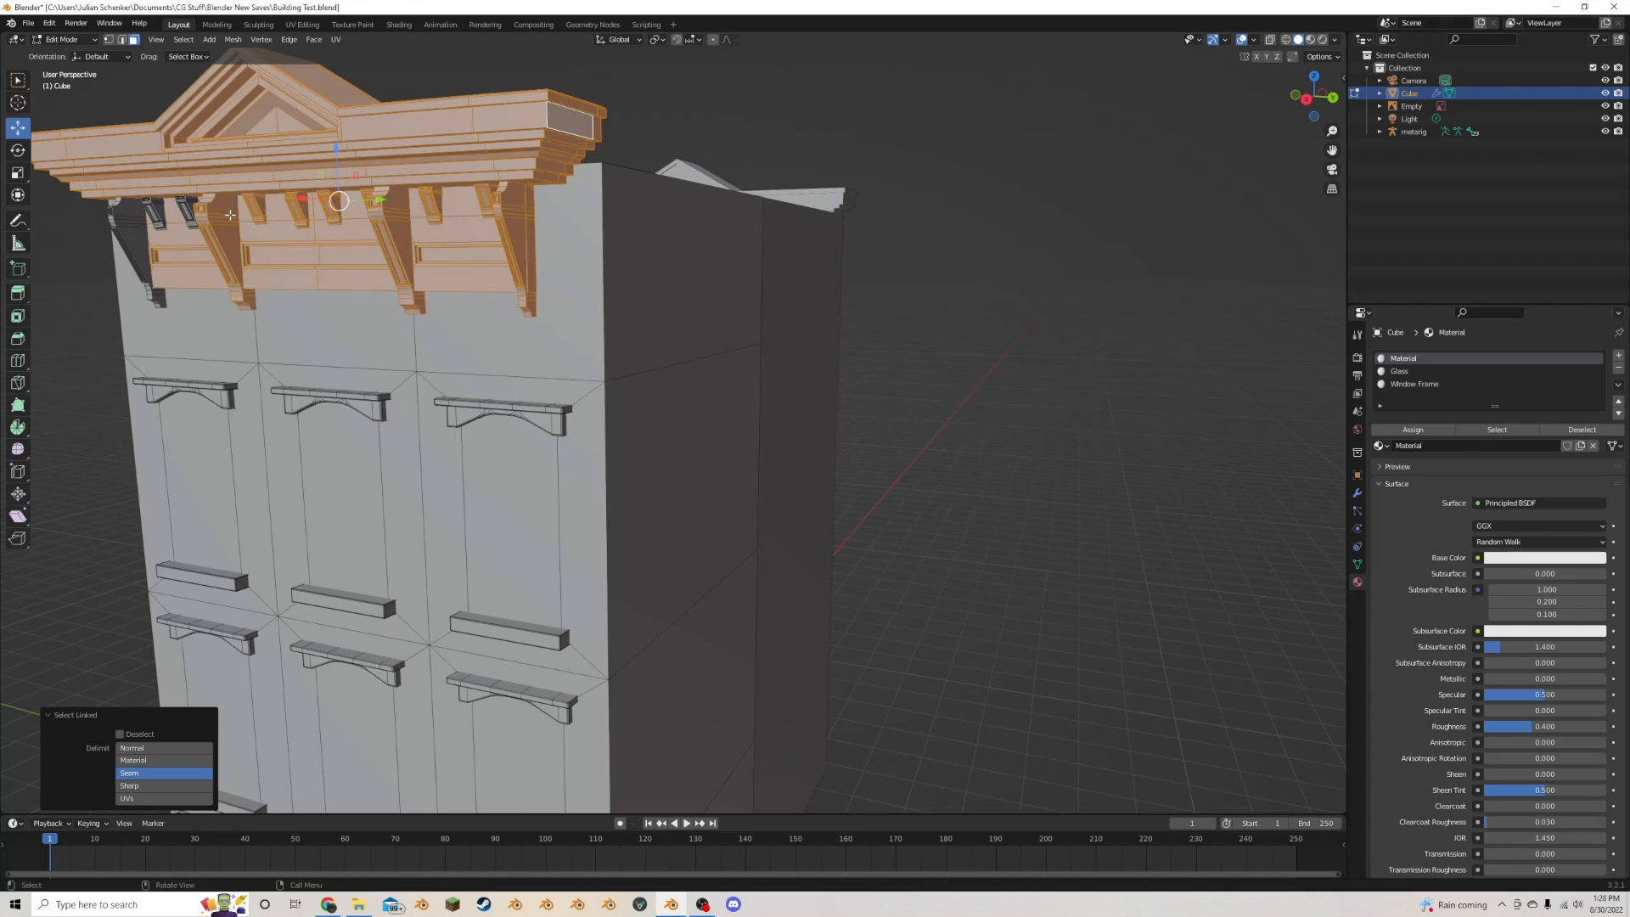
middle_drag(197, 199, 238, 204)
key(l)
key(l)
key(l)
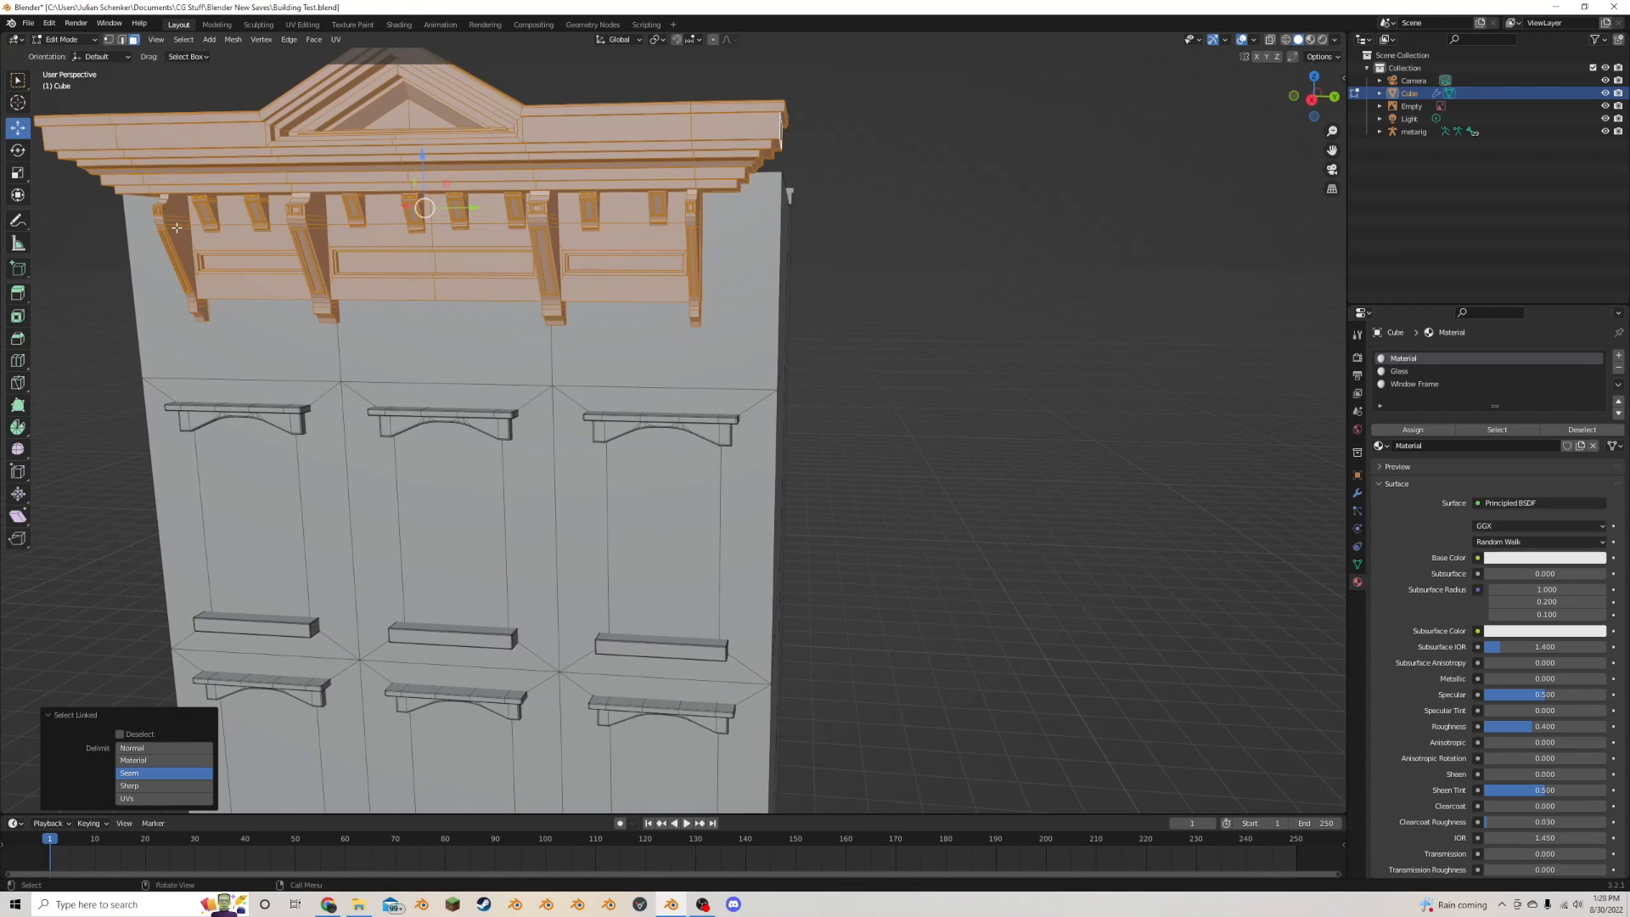
- Scale the cornice and brackets to about 0.767 along Z and lower them slightly
middle_drag(493, 102, 477, 107)
key(s)
key(z)
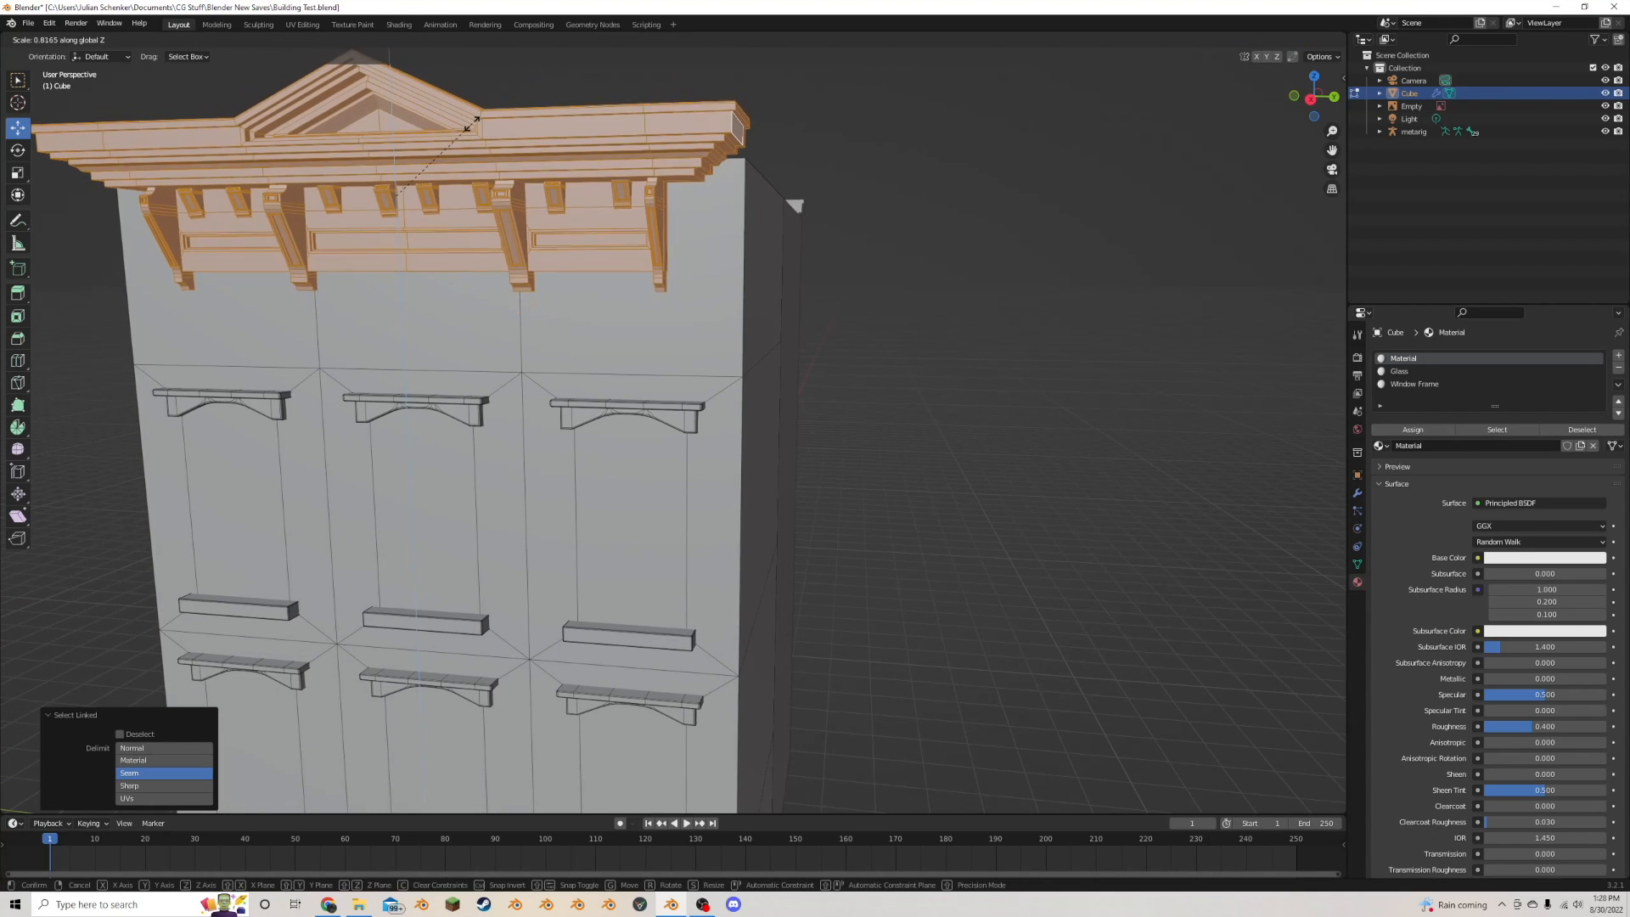
click(472, 124)
key(g)
key(z)
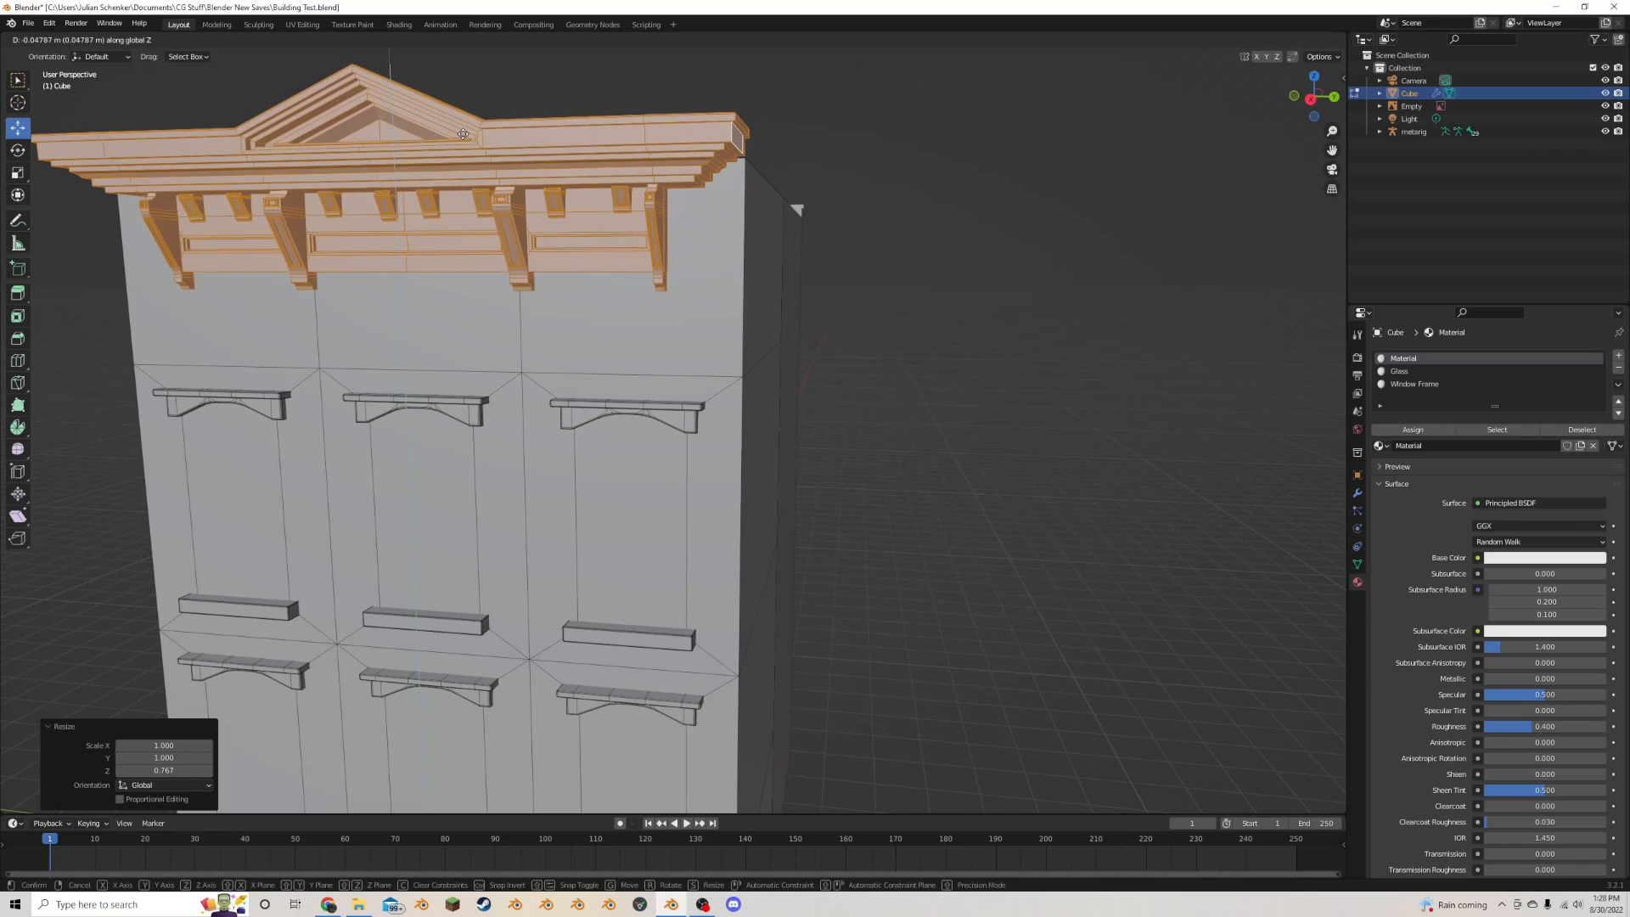
click(794, 216)
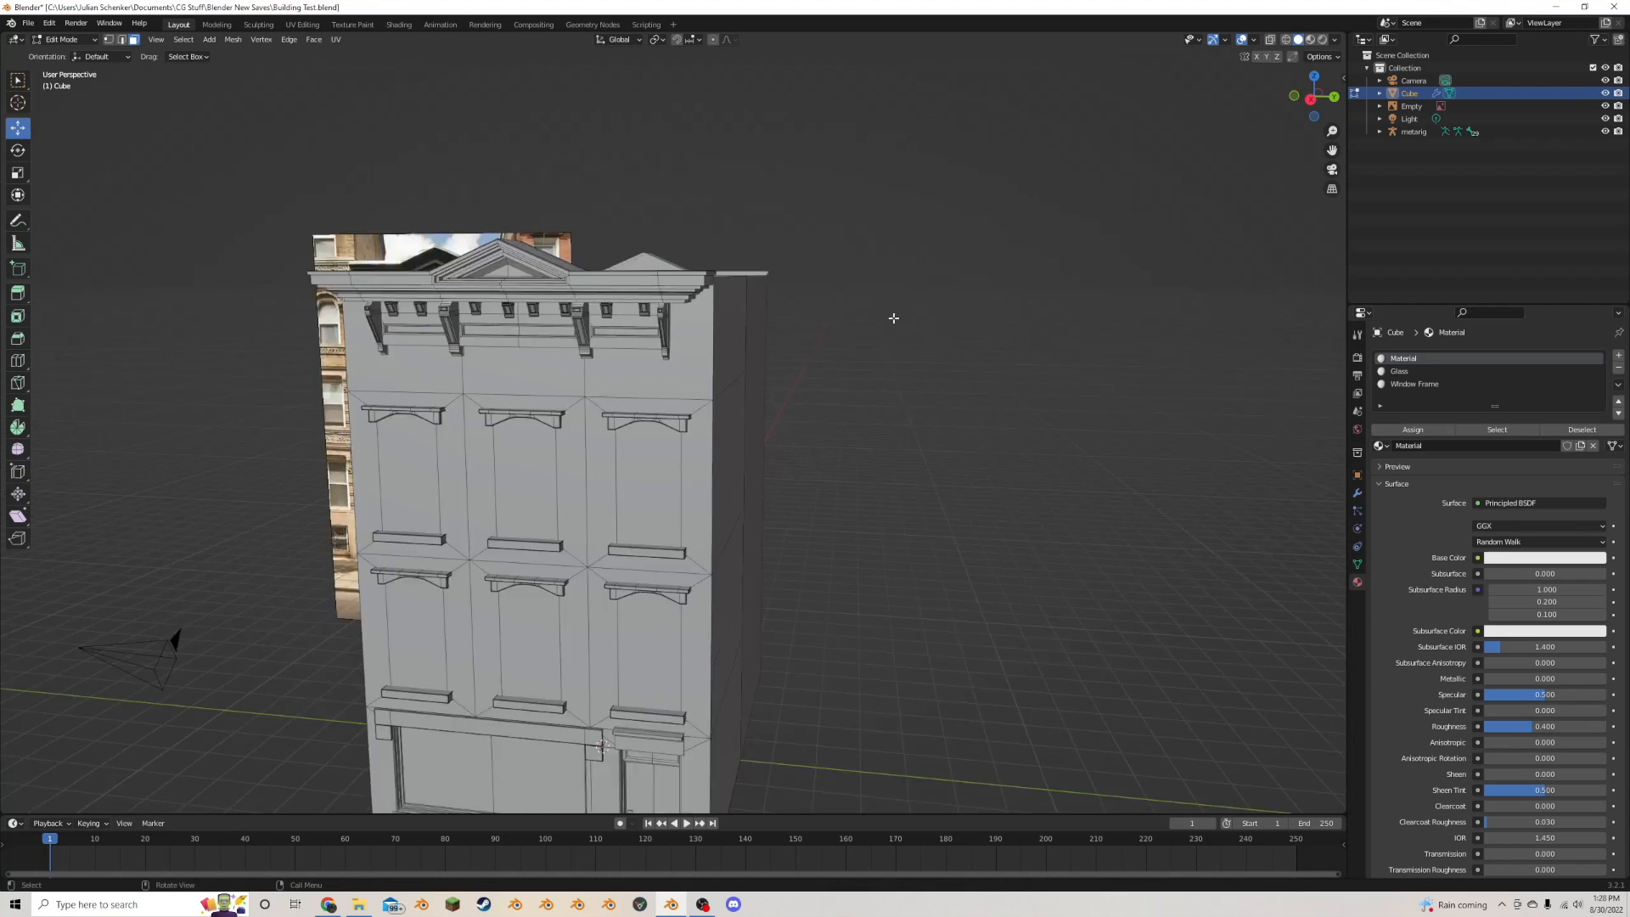
- Reselect the cornice and brackets by undoing the deselection and lower them about 0.48 m along Z
scroll(893, 318, down, 2)
mouse_move(782, 354)
middle_down()
mouse_move(855, 328)
mouse_move(801, 361)
middle_up()
key(ctrl+z)
scroll(794, 360, up, 1)
key(g)
key(z)
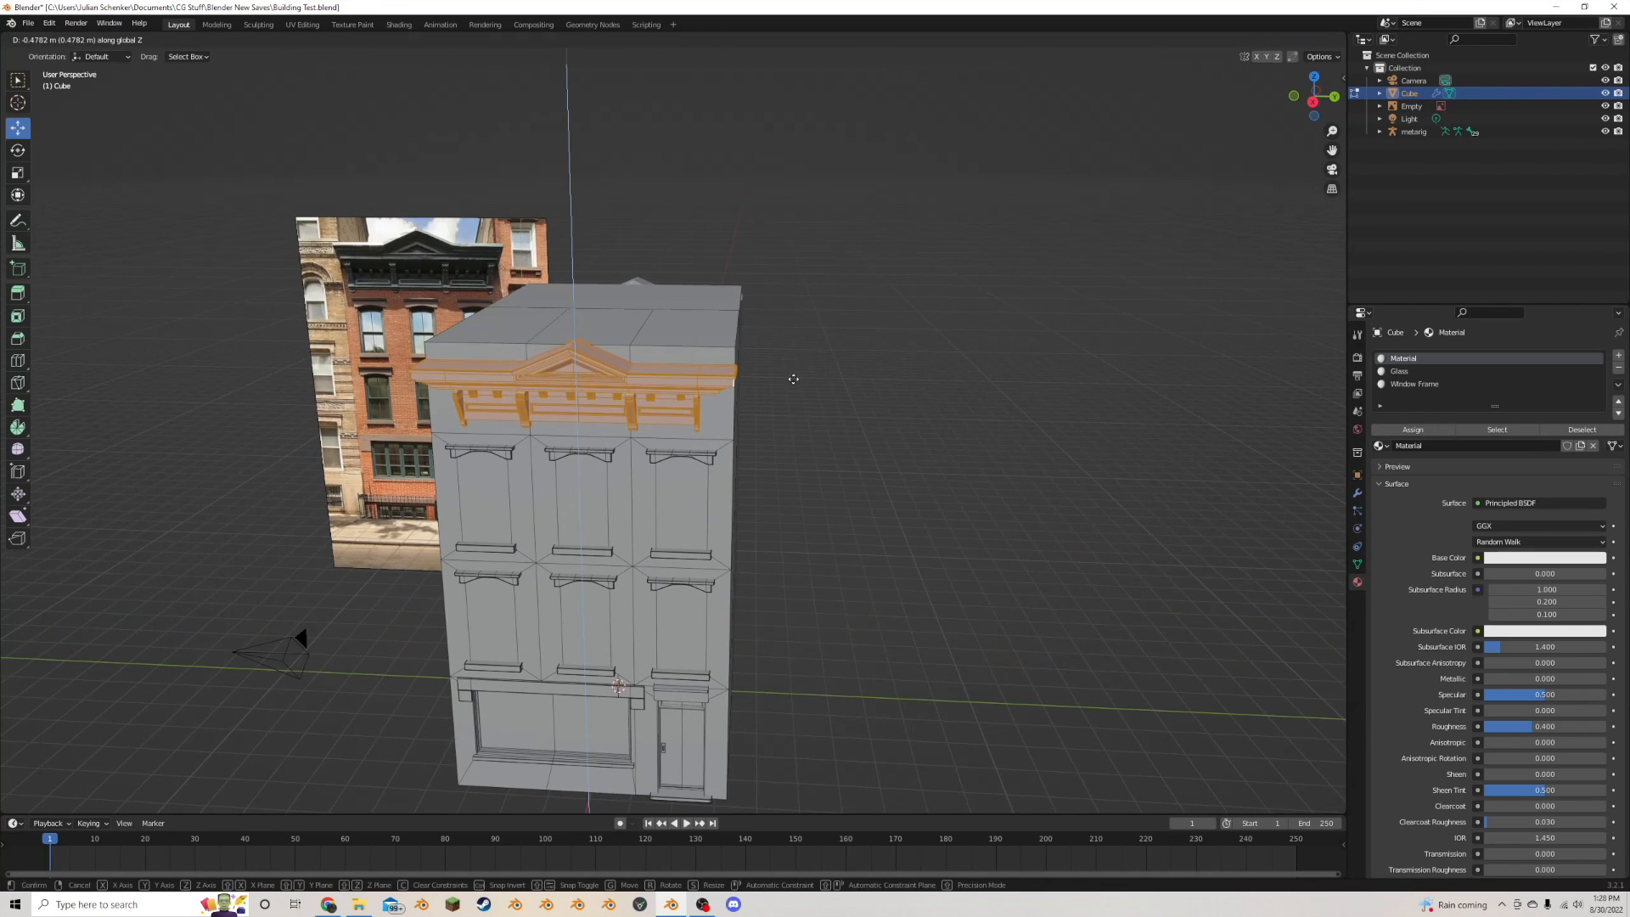
click(793, 377)
- Try to lower the three front roof faces along Z to the level of the cornice
click(680, 327)
shift+click(606, 317)
shift+click(560, 311)
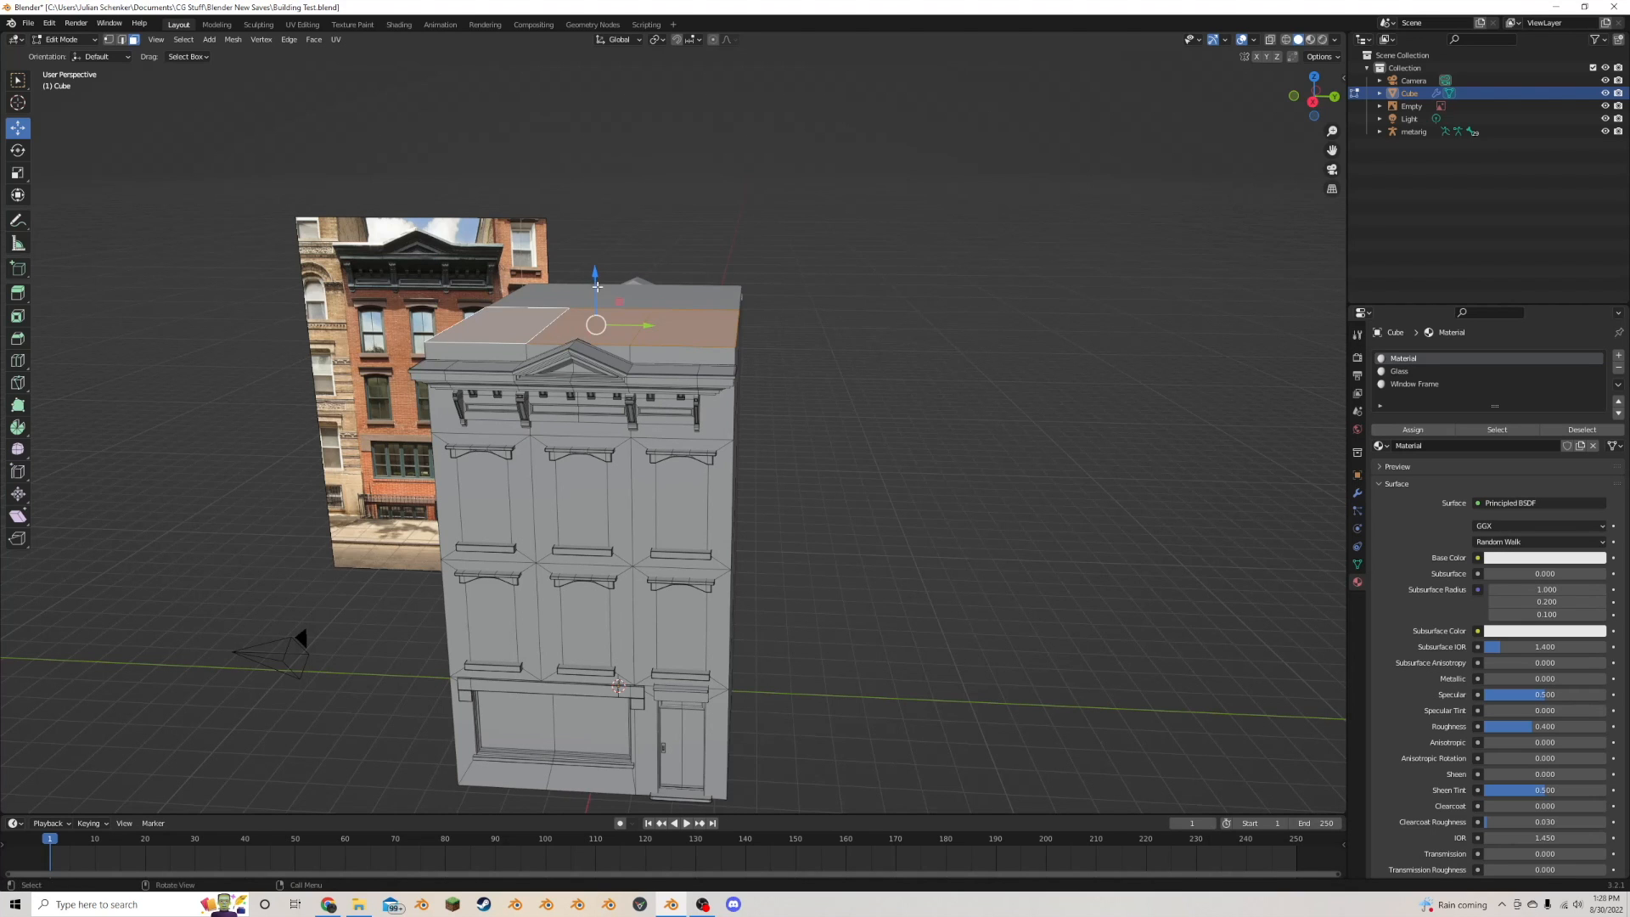
drag(596, 286, 597, 335)
middle_drag(597, 335, 558, 277)
key(g)
key(z)
click(638, 265)
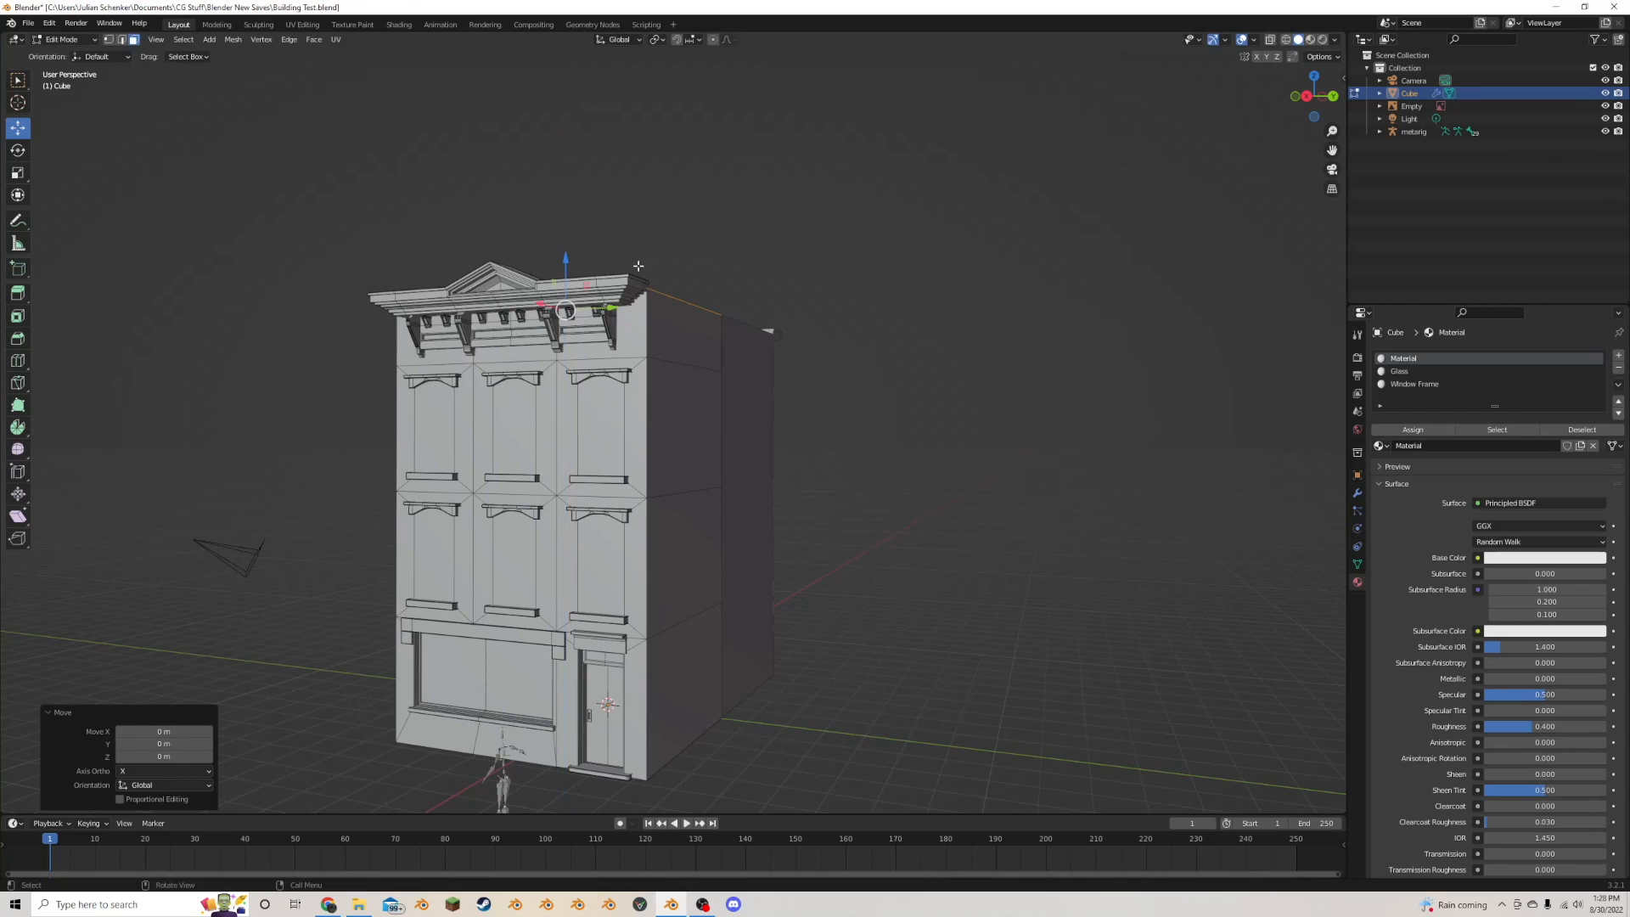
- Save the building file and view the facade beside the reference photo in Object Mode
click(691, 265)
key(ctrl+s)
middle_drag(695, 267, 756, 279)
key(Tab)
scroll(857, 319, down, 4)
click(818, 346)
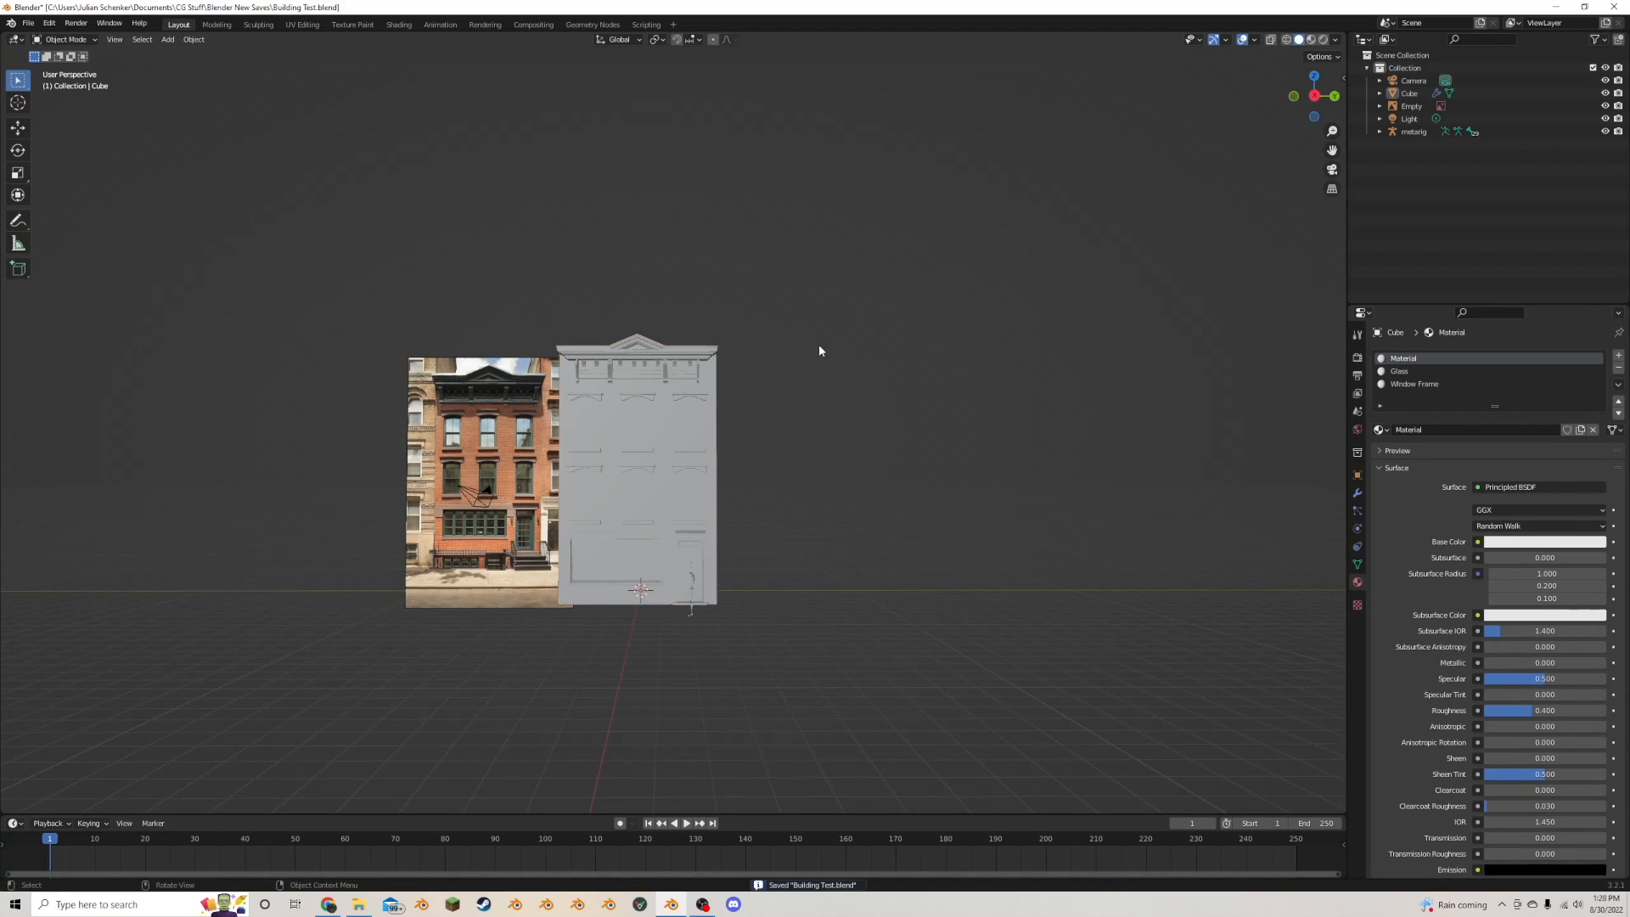
scroll(820, 347, up, 2)
middle_drag(826, 339, 857, 320)
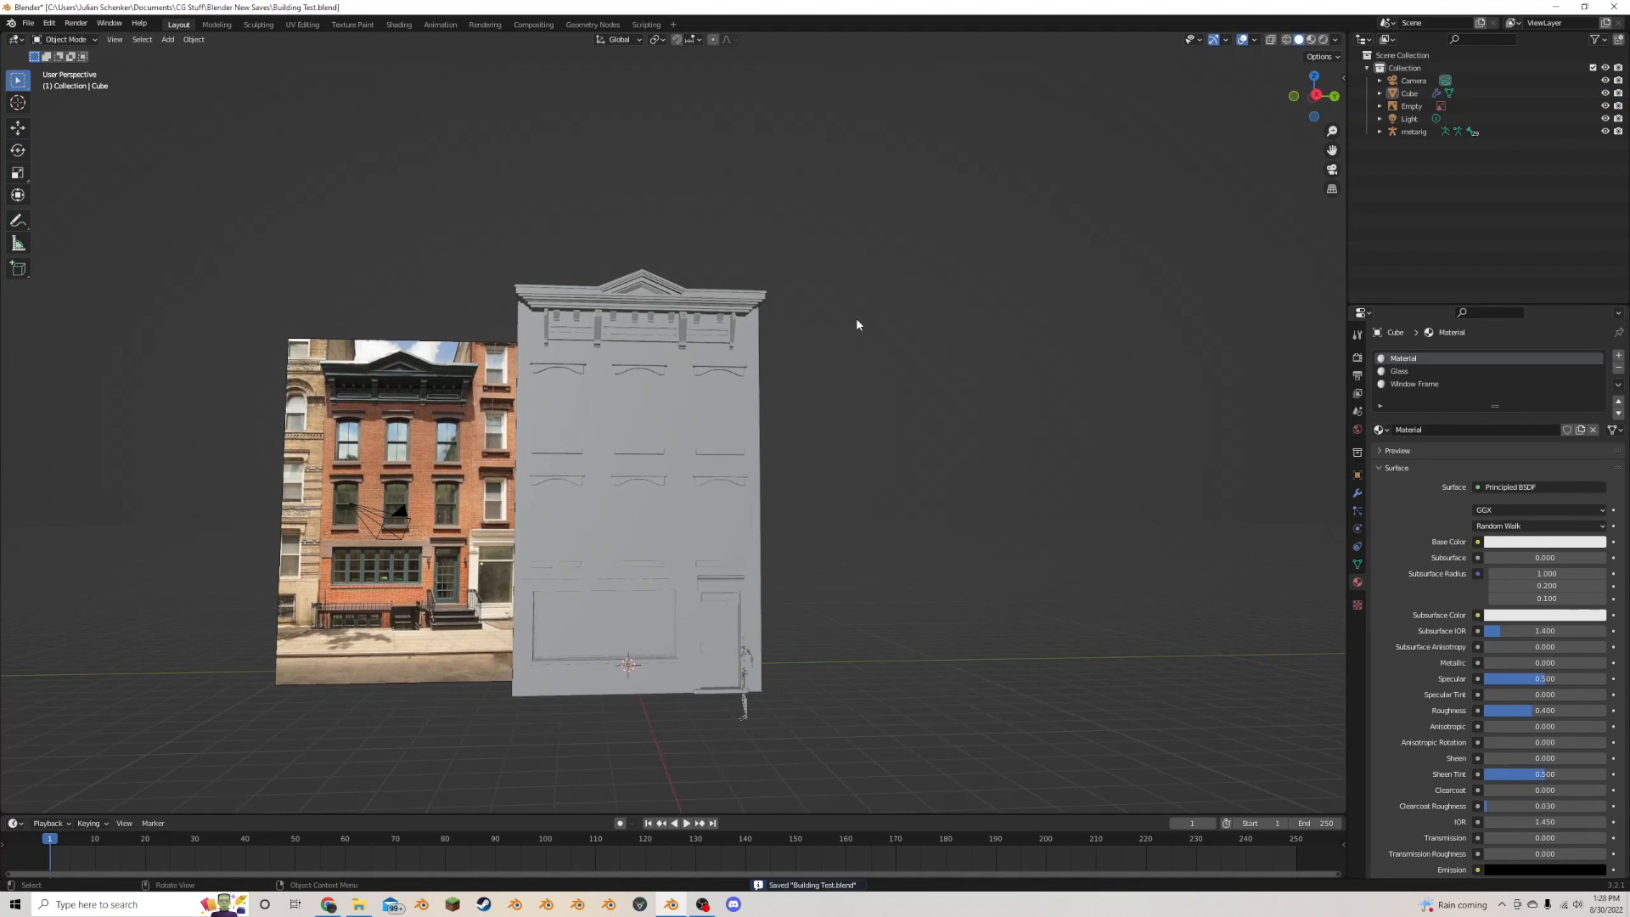
- Return to Edit Mode and undo the roof lowering, back to the point where the cornice and brackets are selected
click(710, 303)
key(Tab)
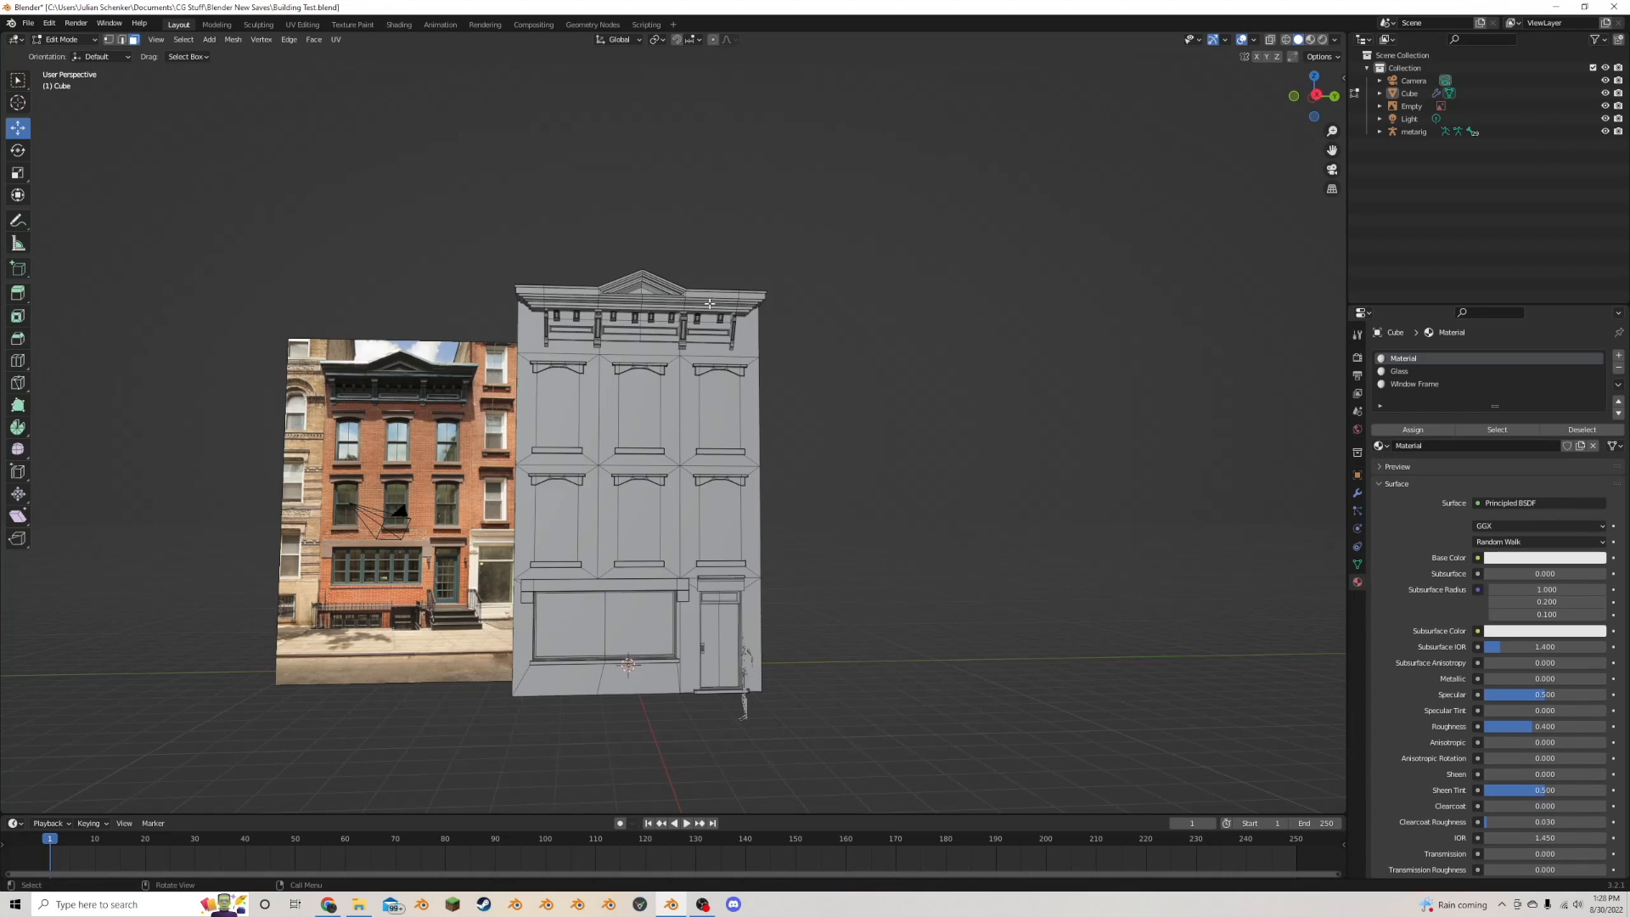
key(ctrl+z)
key(ctrl+z)
key(ctrl+z)
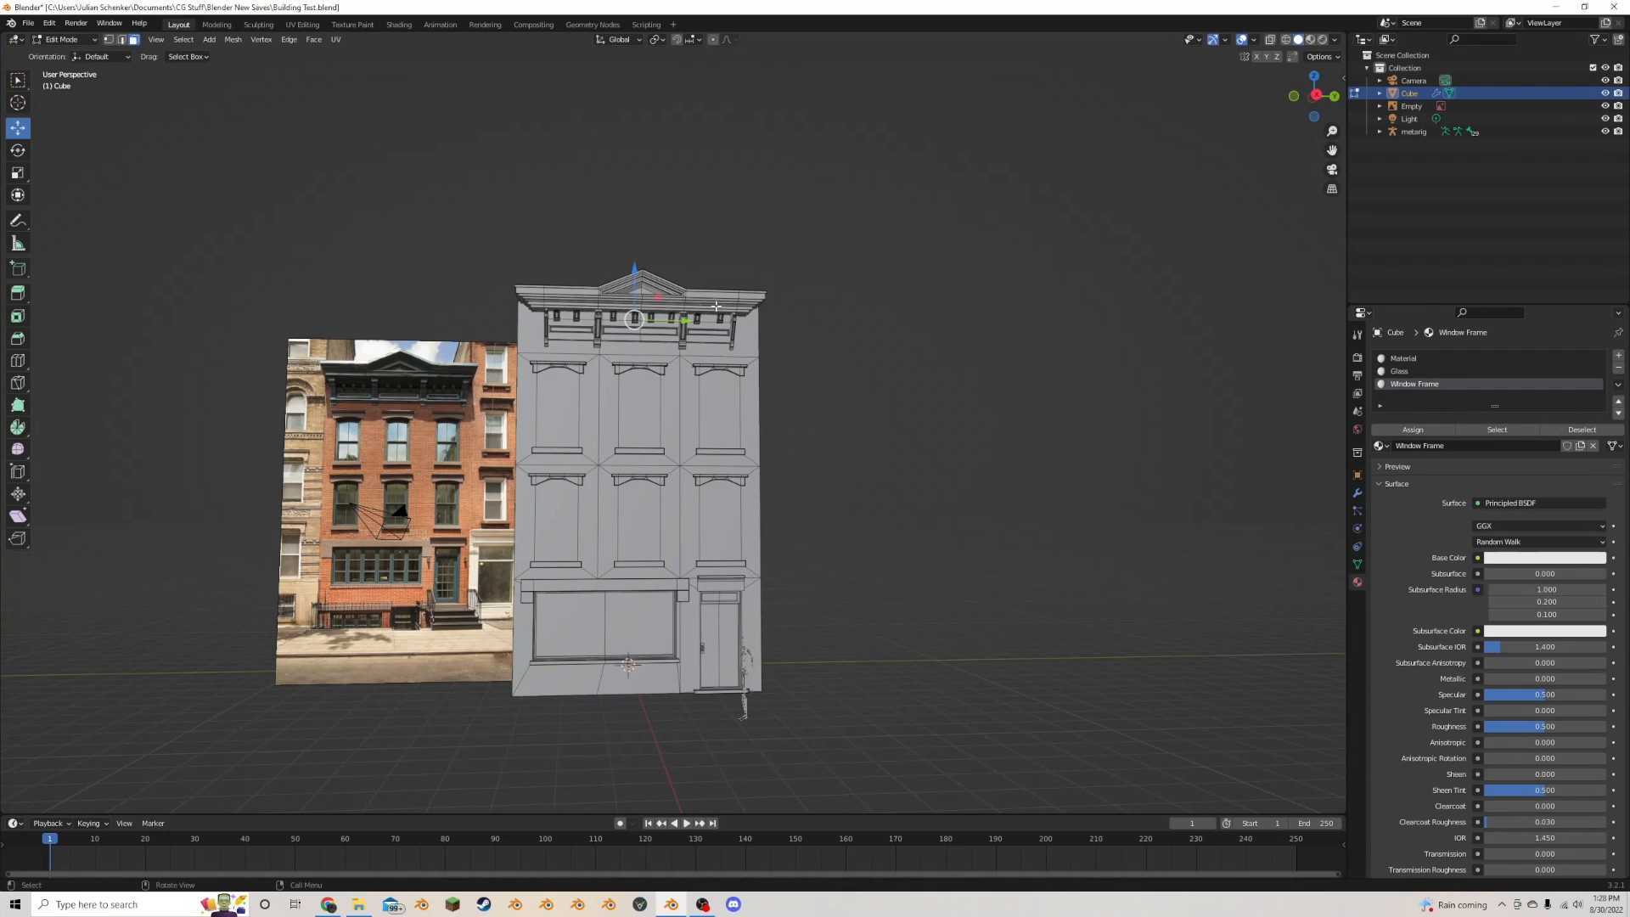
middle_drag(726, 308, 668, 345)
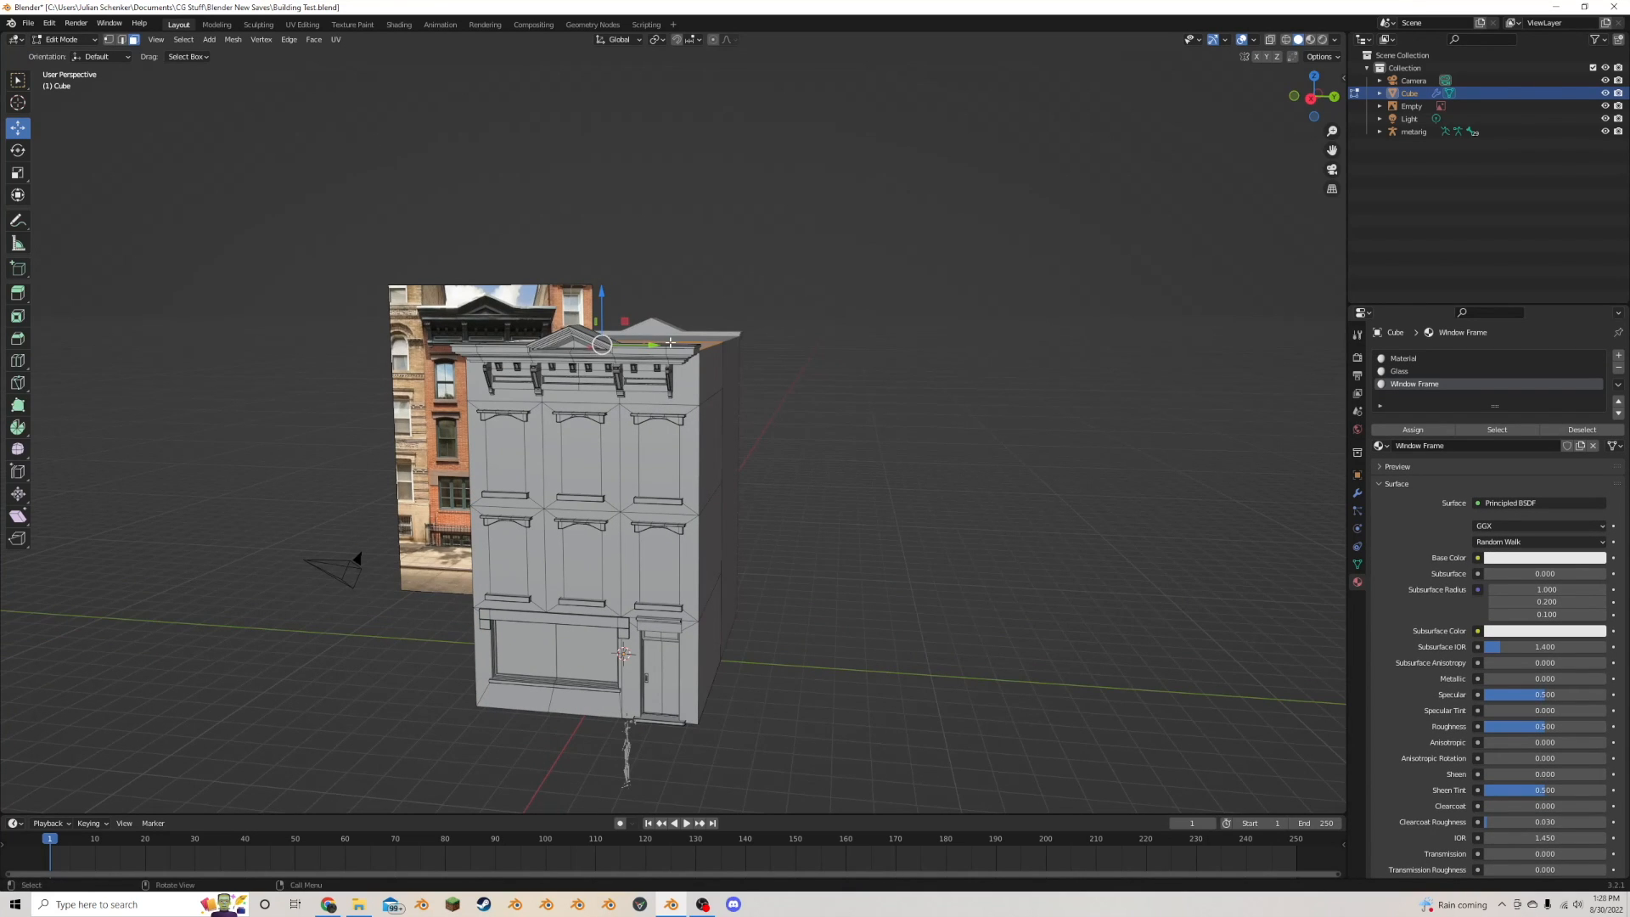
scroll(666, 350, up, 3)
key(ctrl+z)
key(ctrl+z)
key(ctrl+z)
key(ctrl+z)
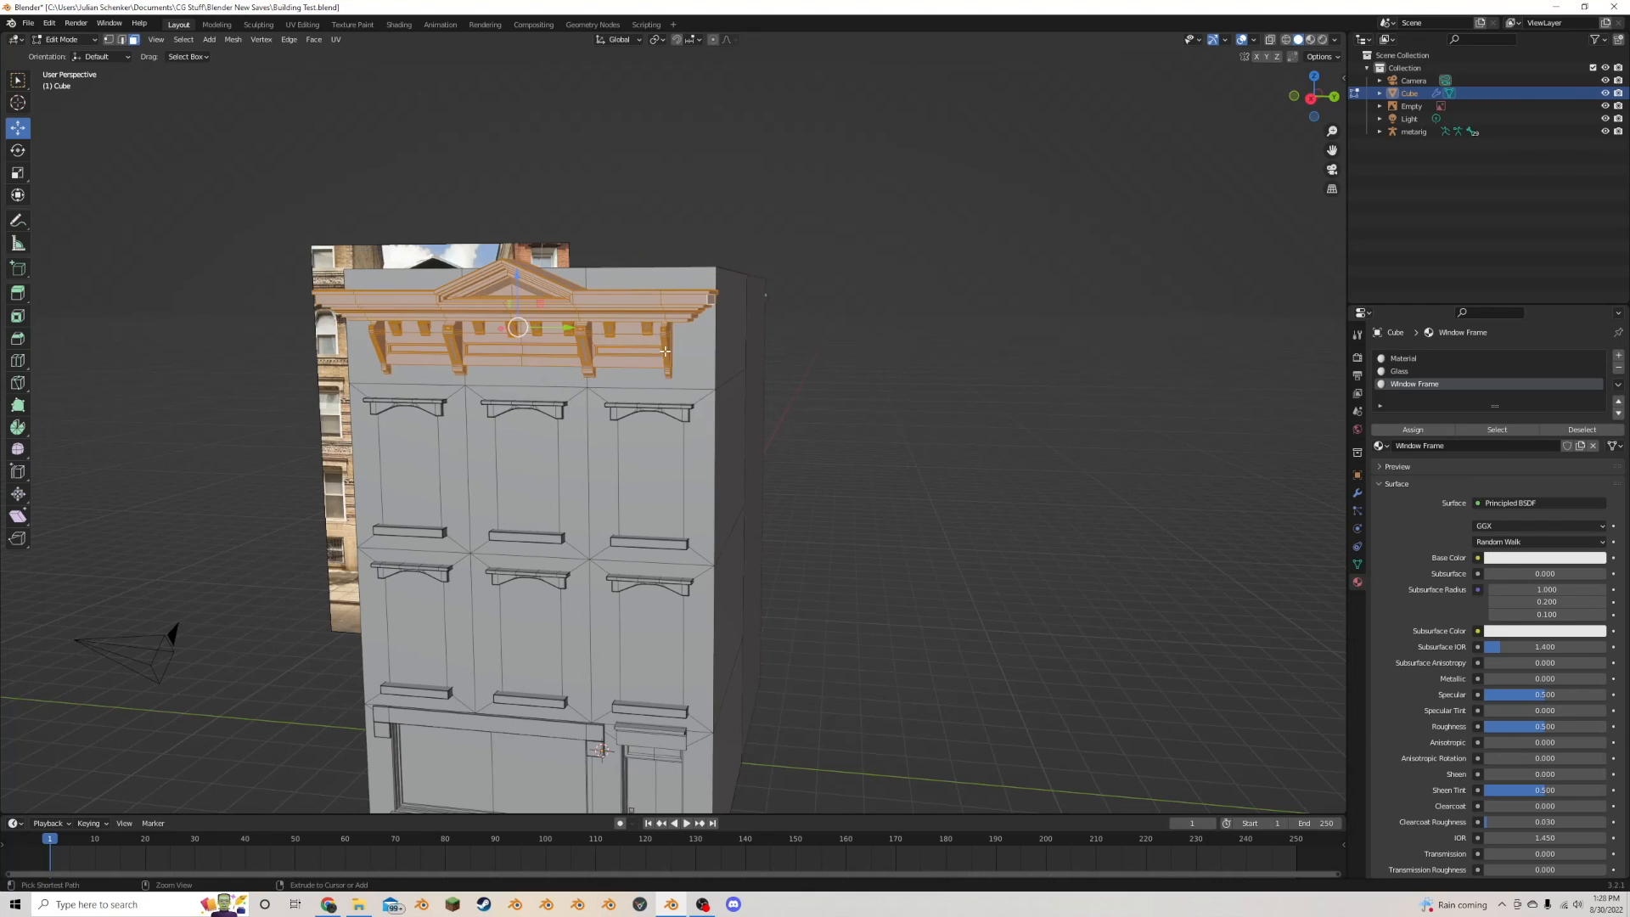
- Widen the cornice and brackets by scaling them to 1.06 along Y
key(s)
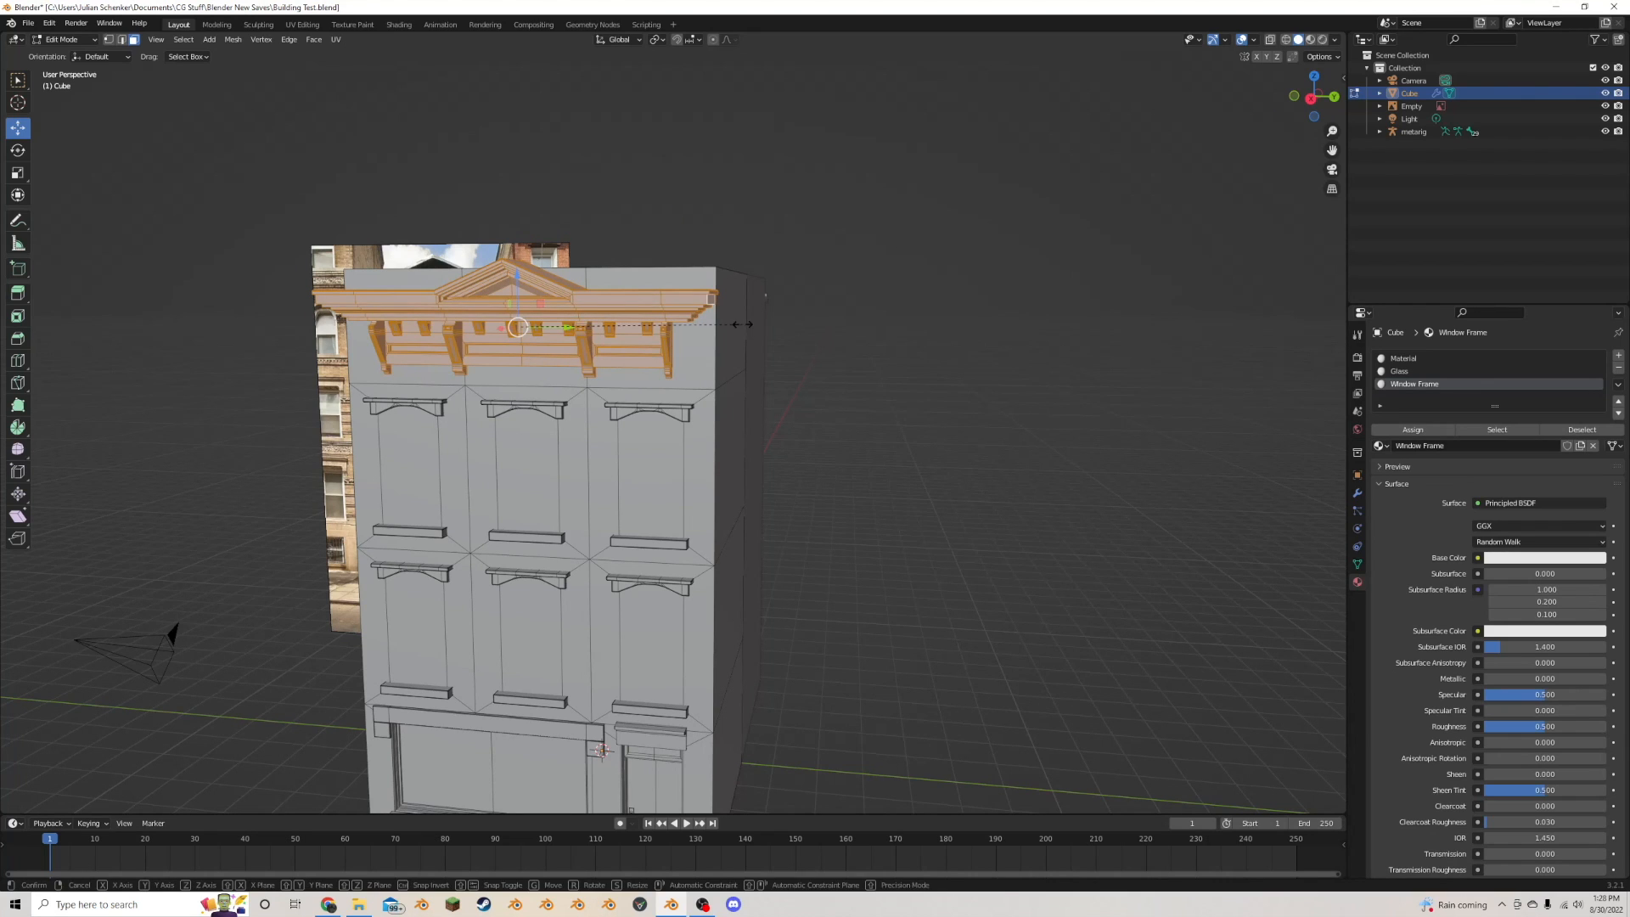
key(y)
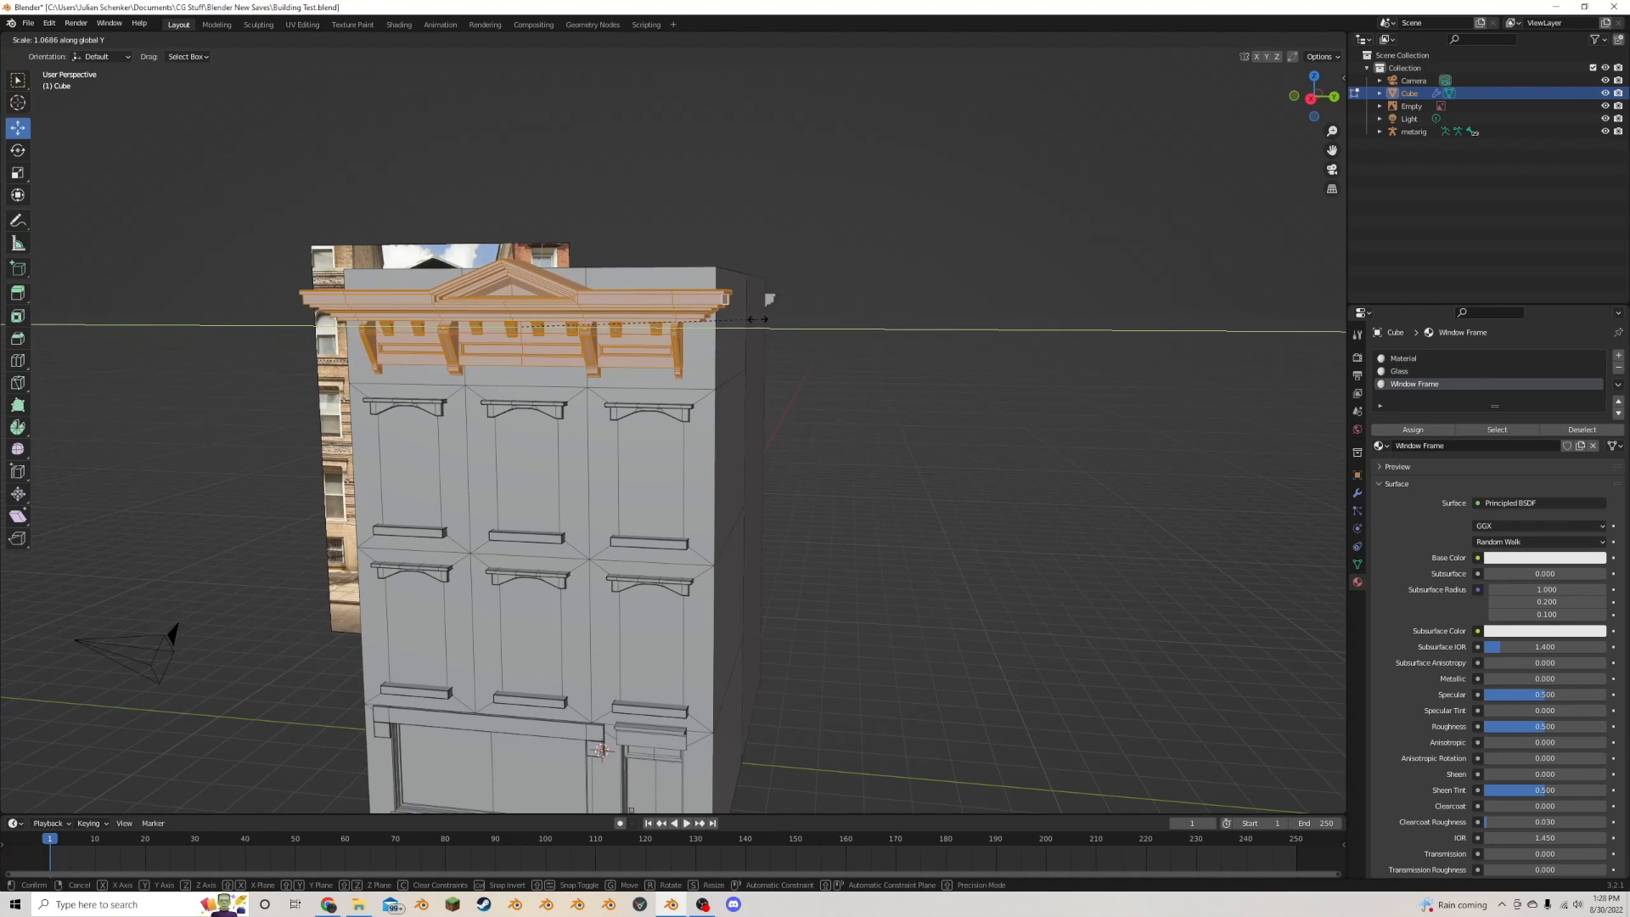
click(759, 319)
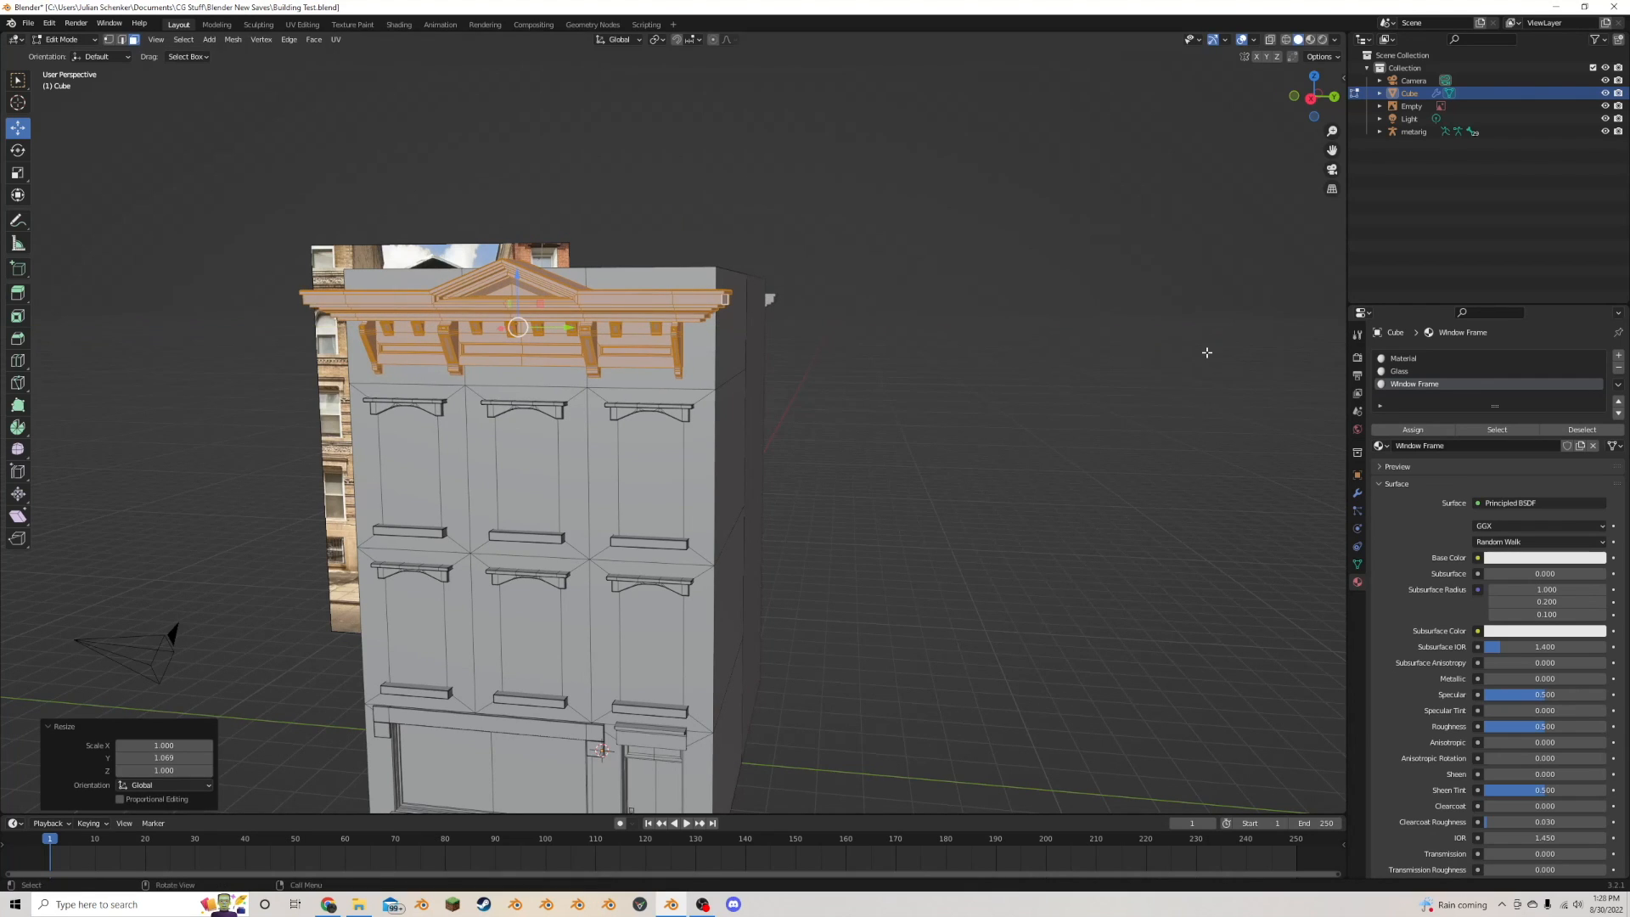
- Add a fourth material slot to the building with a new material named Paint
click(1615, 356)
double_click(1455, 446)
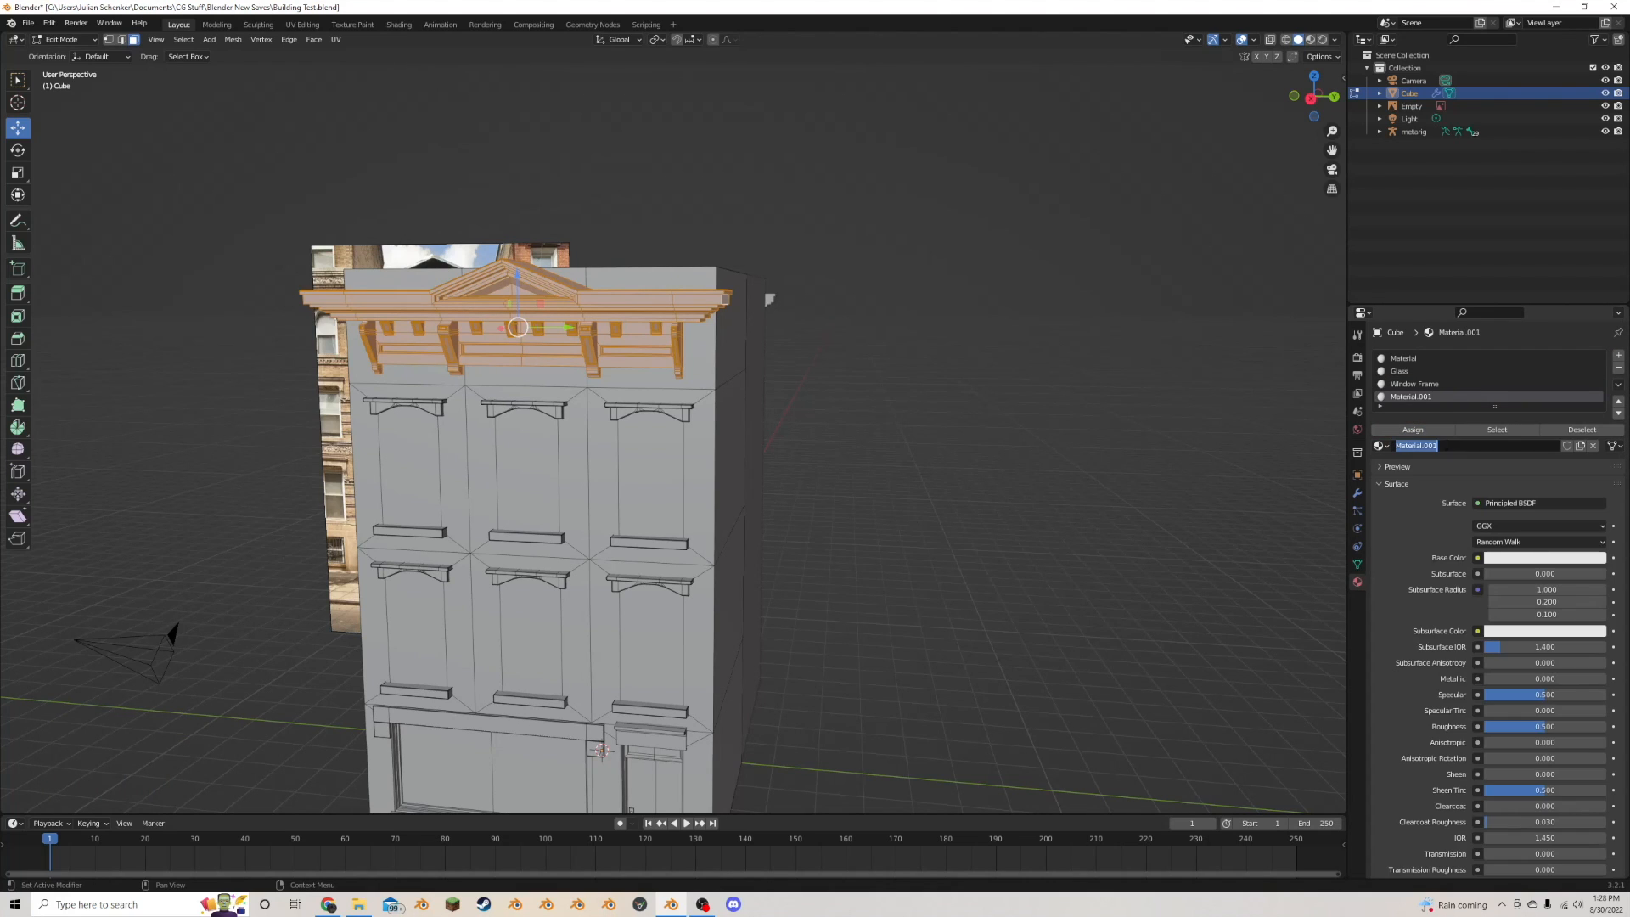
text(F)
text(t)
key(Return)
- Lower the three front roof faces about 0.41 m along Z to meet the cornice
middle_drag(957, 245, 971, 287)
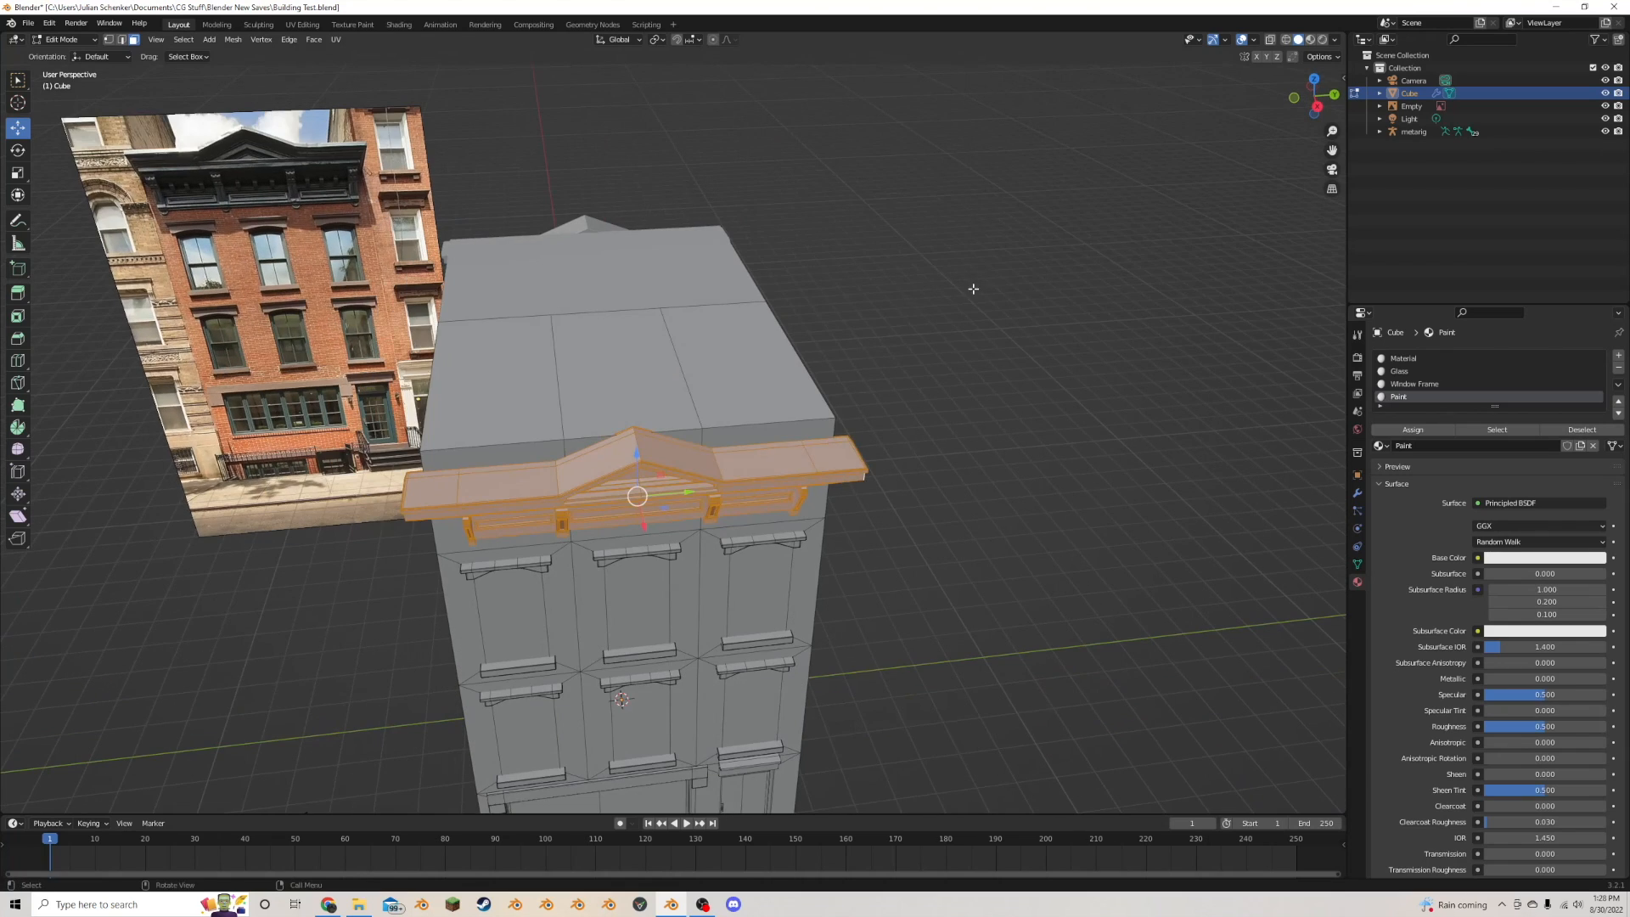
click(739, 365)
shift+click(611, 374)
shift+click(493, 378)
key(g)
key(z)
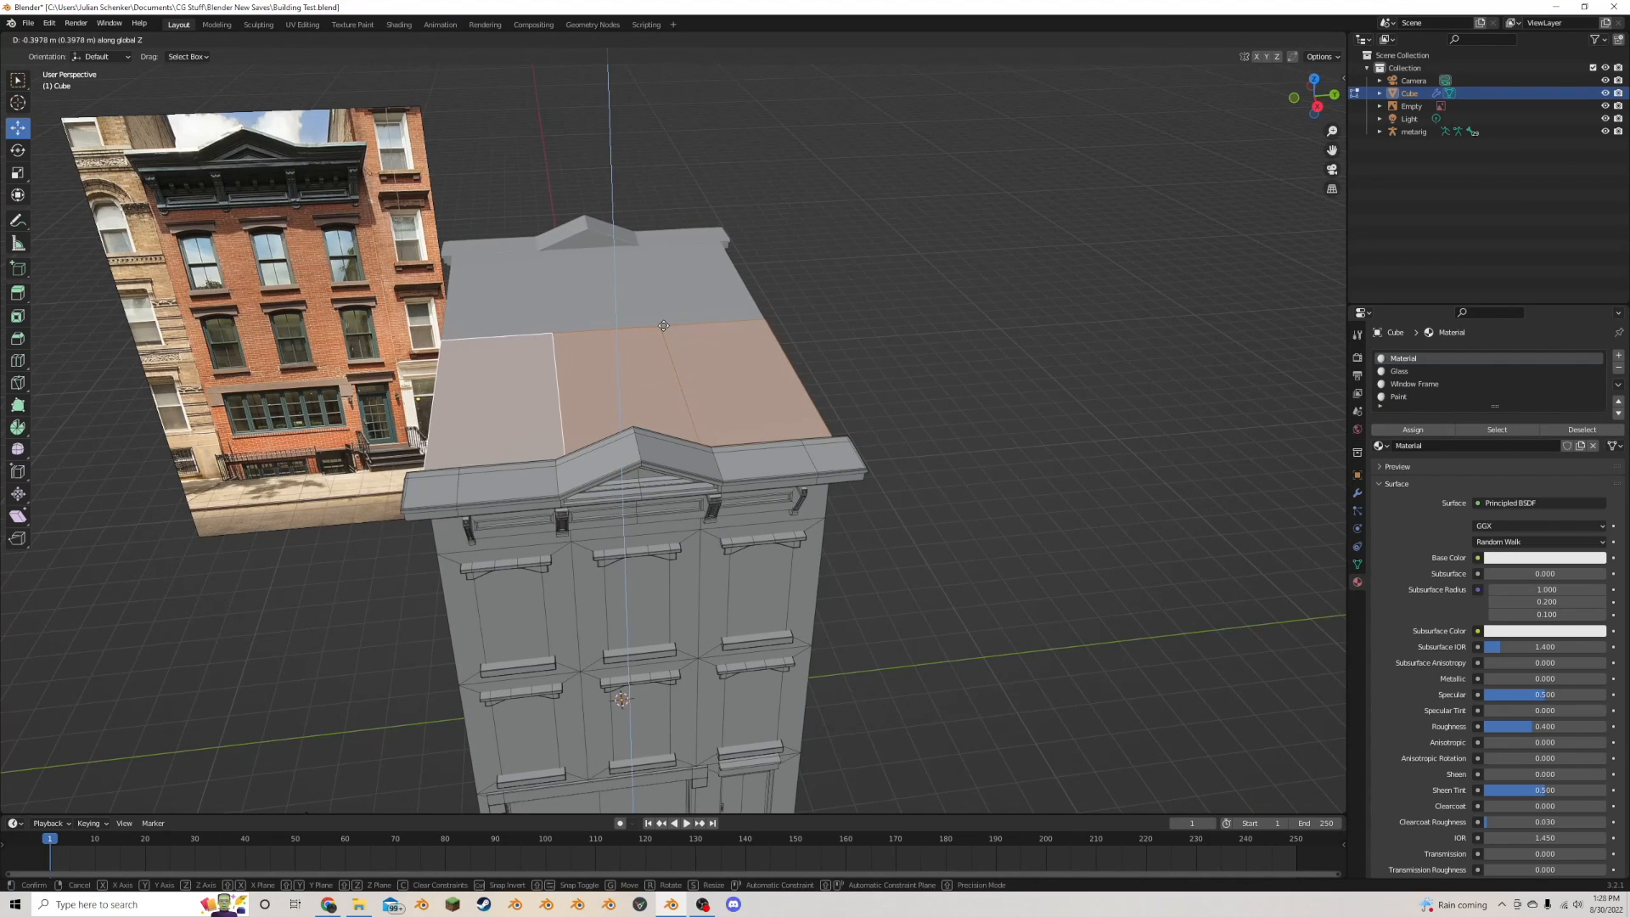
click(665, 331)
middle_drag(665, 331, 607, 281)
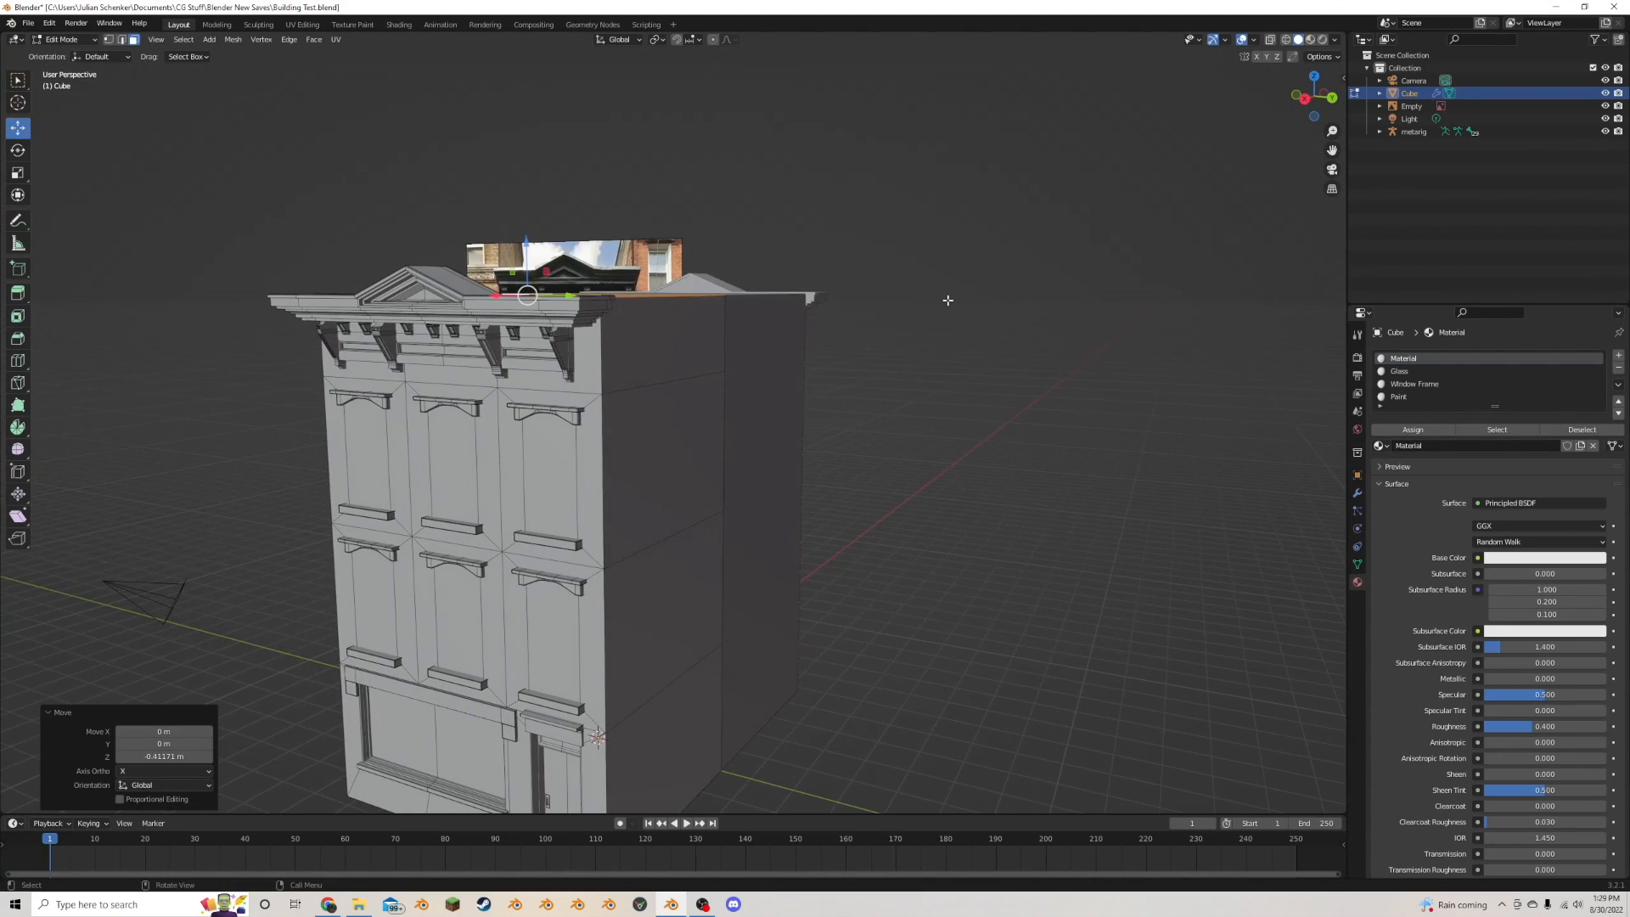
- Select the six upper-floor window faces on the building's front in Edit Mode
key(Tab)
scroll(949, 298, down, 3)
middle_drag(965, 349, 987, 303)
scroll(977, 316, up, 2)
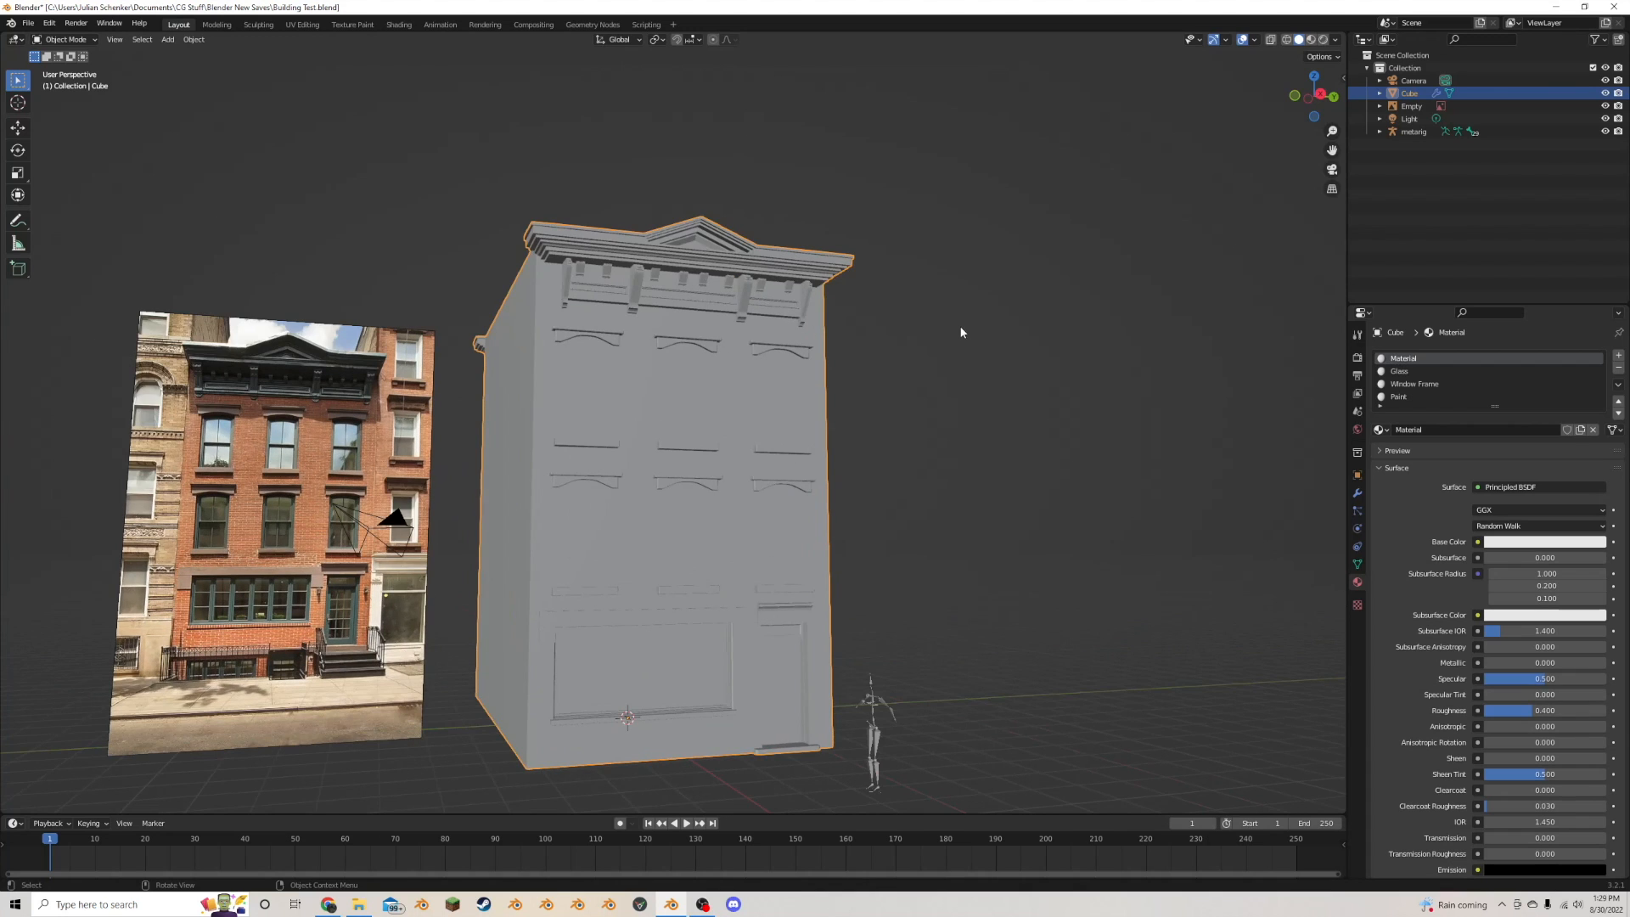
key(Tab)
scroll(671, 582, up, 3)
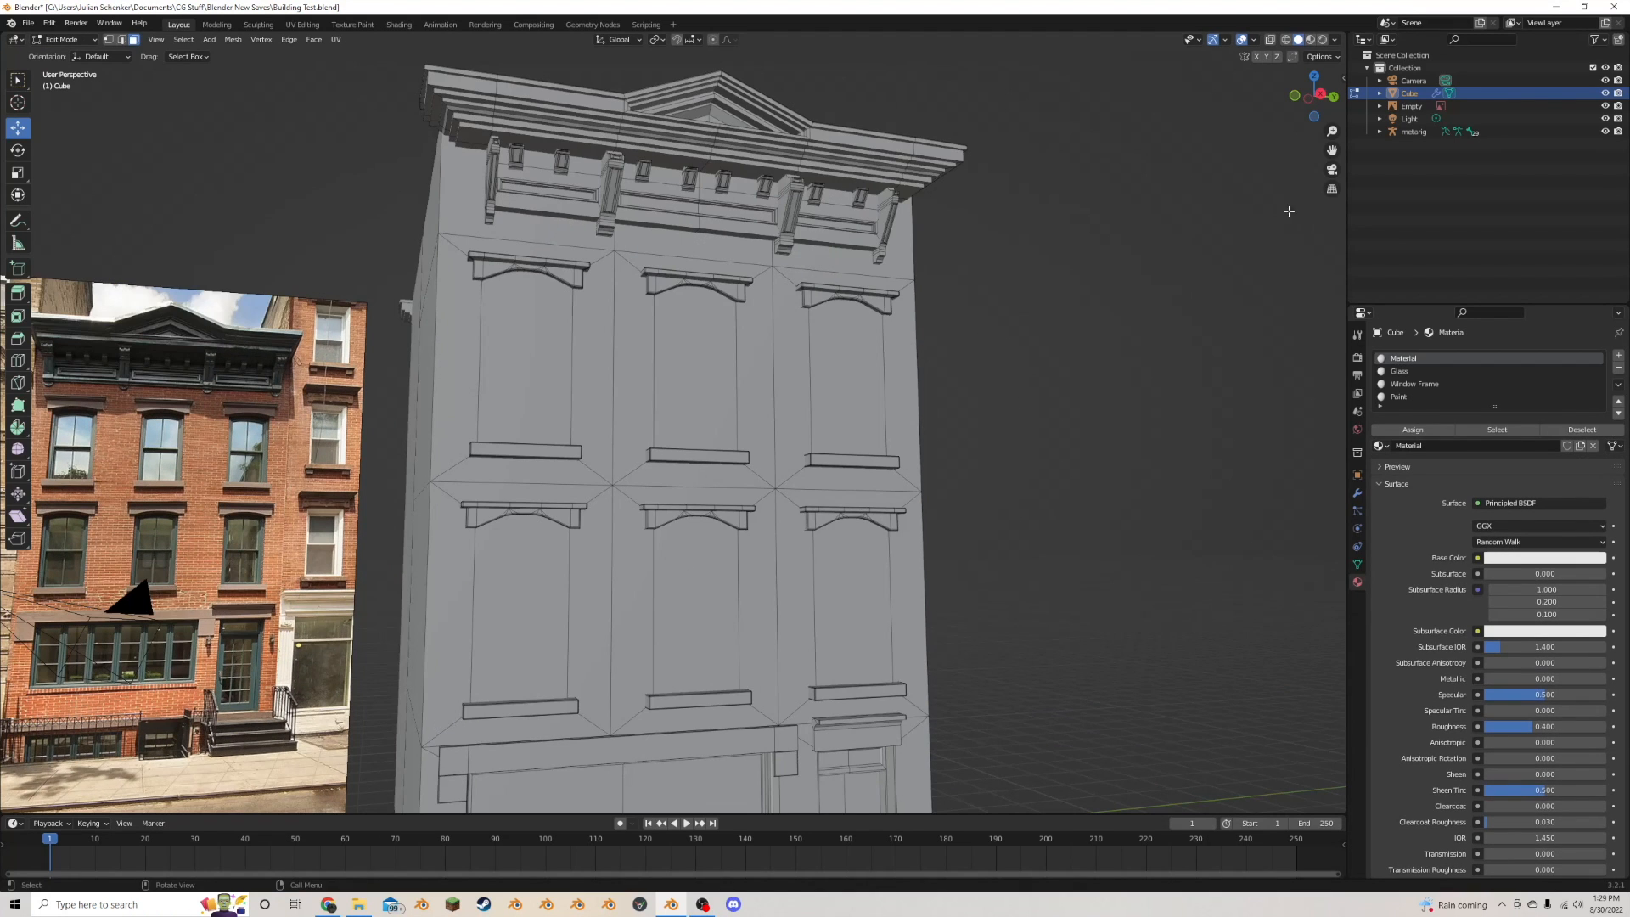
middle_drag(1289, 210, 688, 390)
click(938, 322)
shift+click(687, 391)
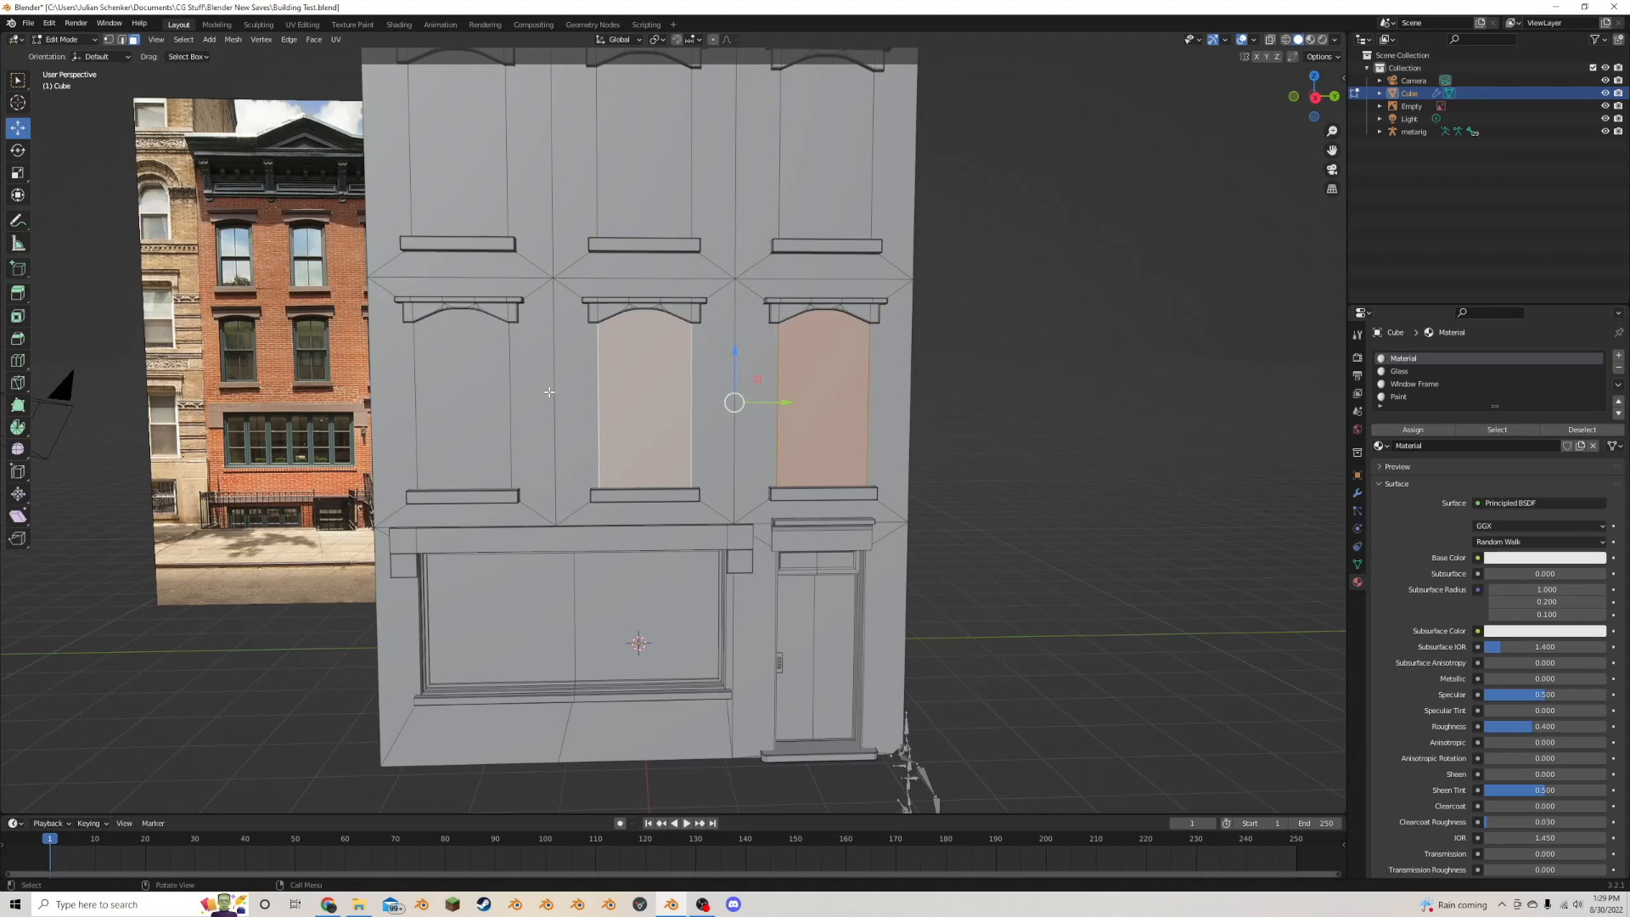
shift+click(451, 390)
shift+click(475, 161)
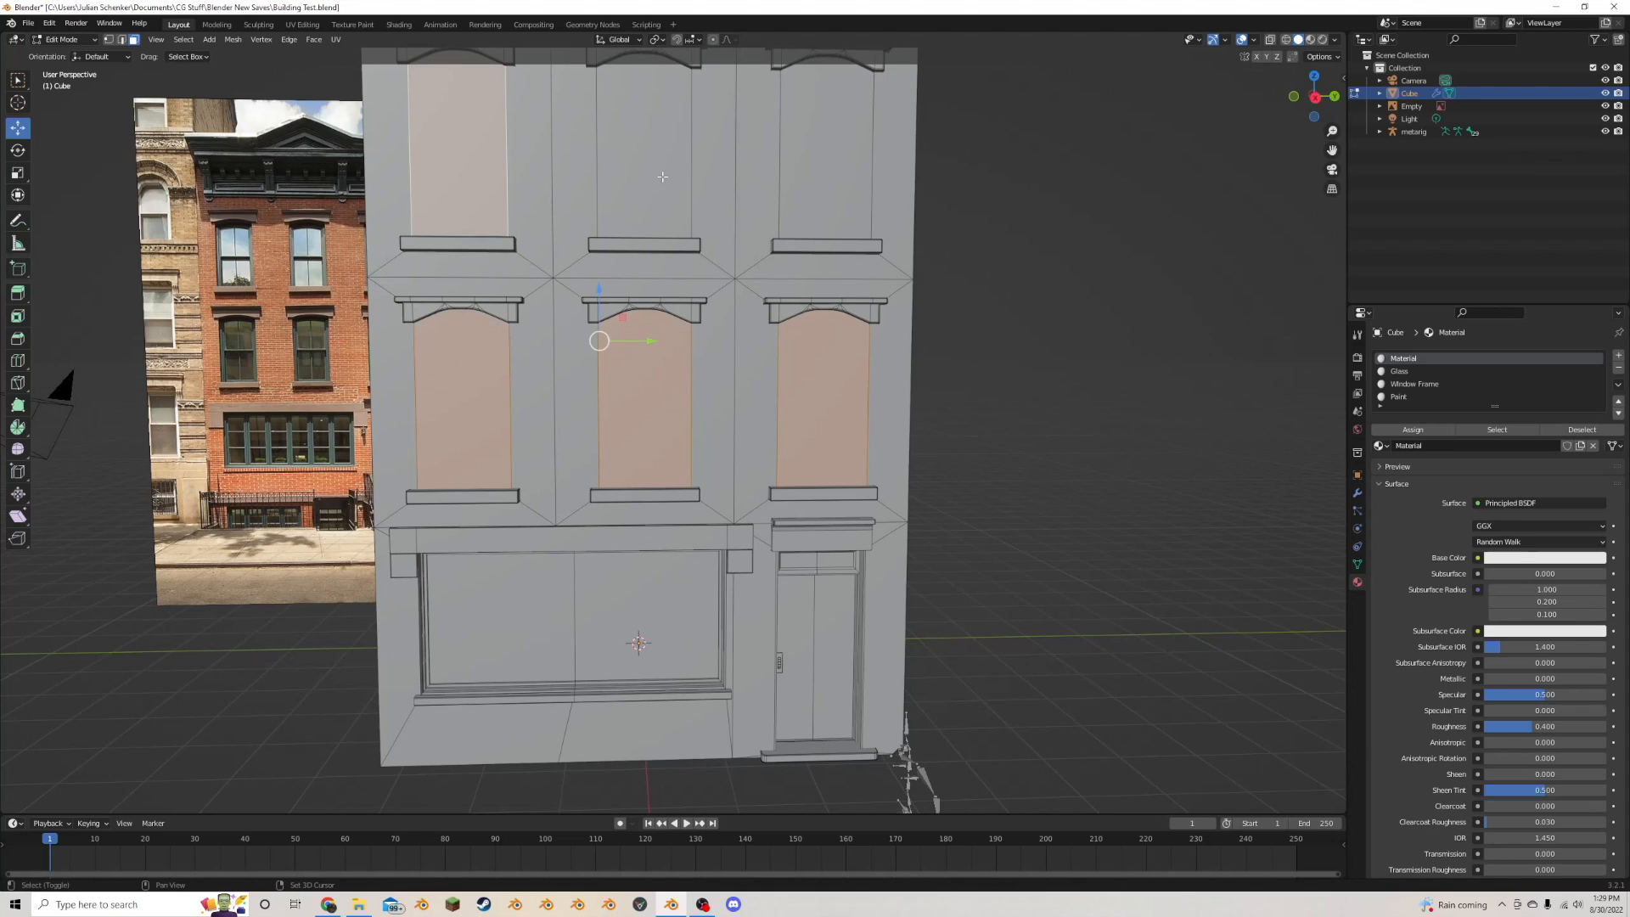
shift+click(645, 161)
shift+click(866, 181)
middle_drag(866, 180, 664, 51)
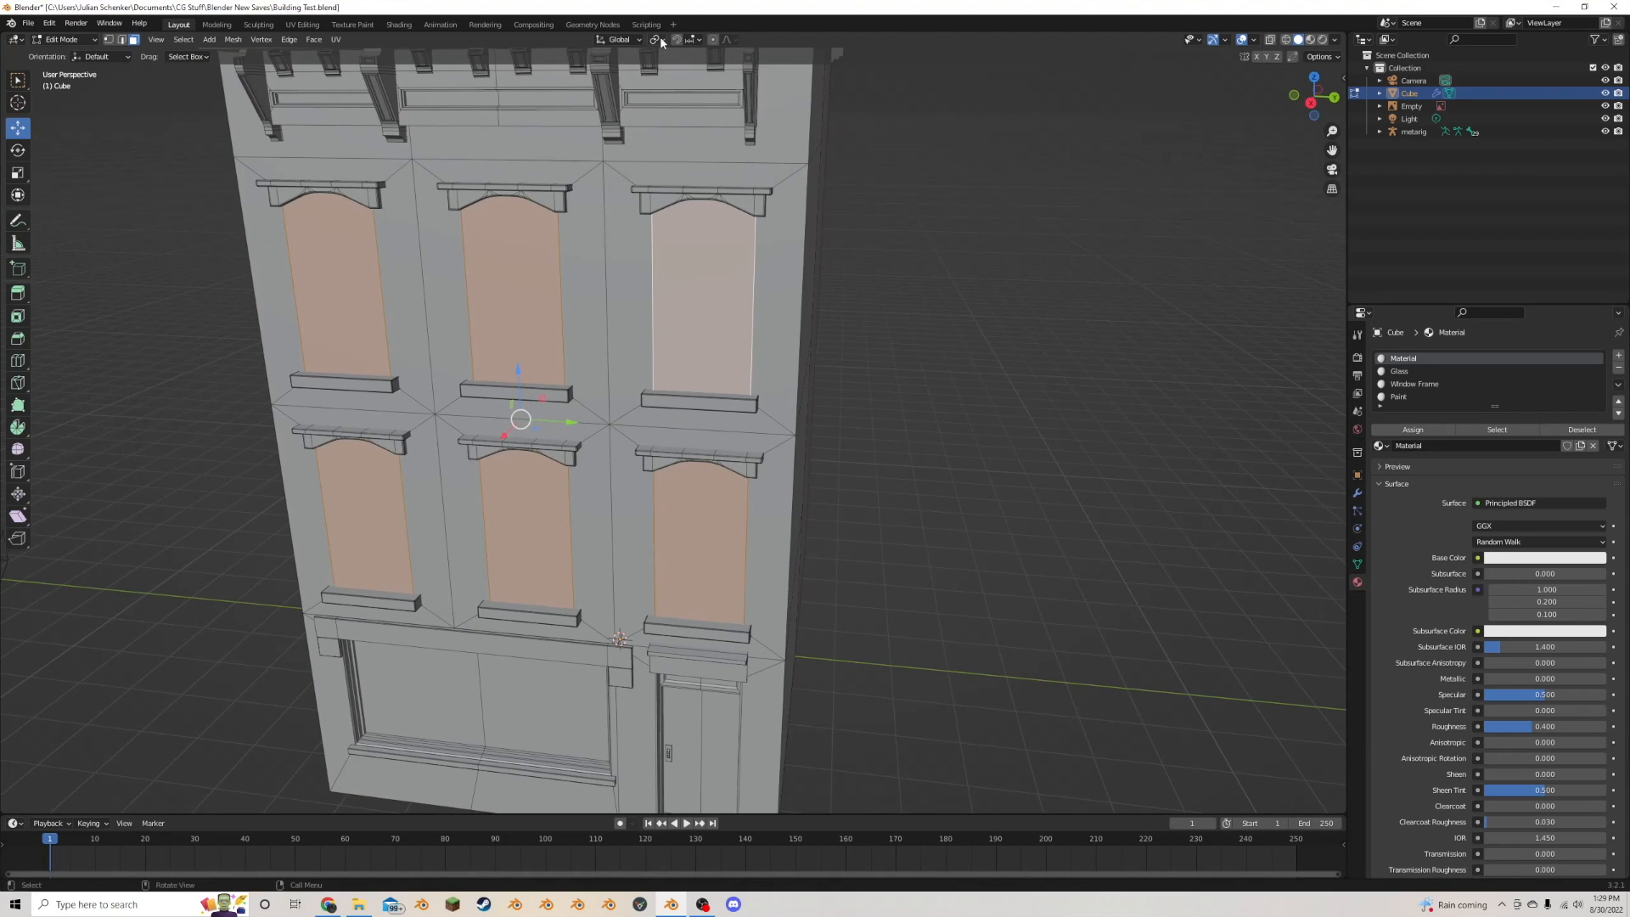
- Keep the transform pivot at Median Point and inset the six window faces about 0.04 m
click(659, 40)
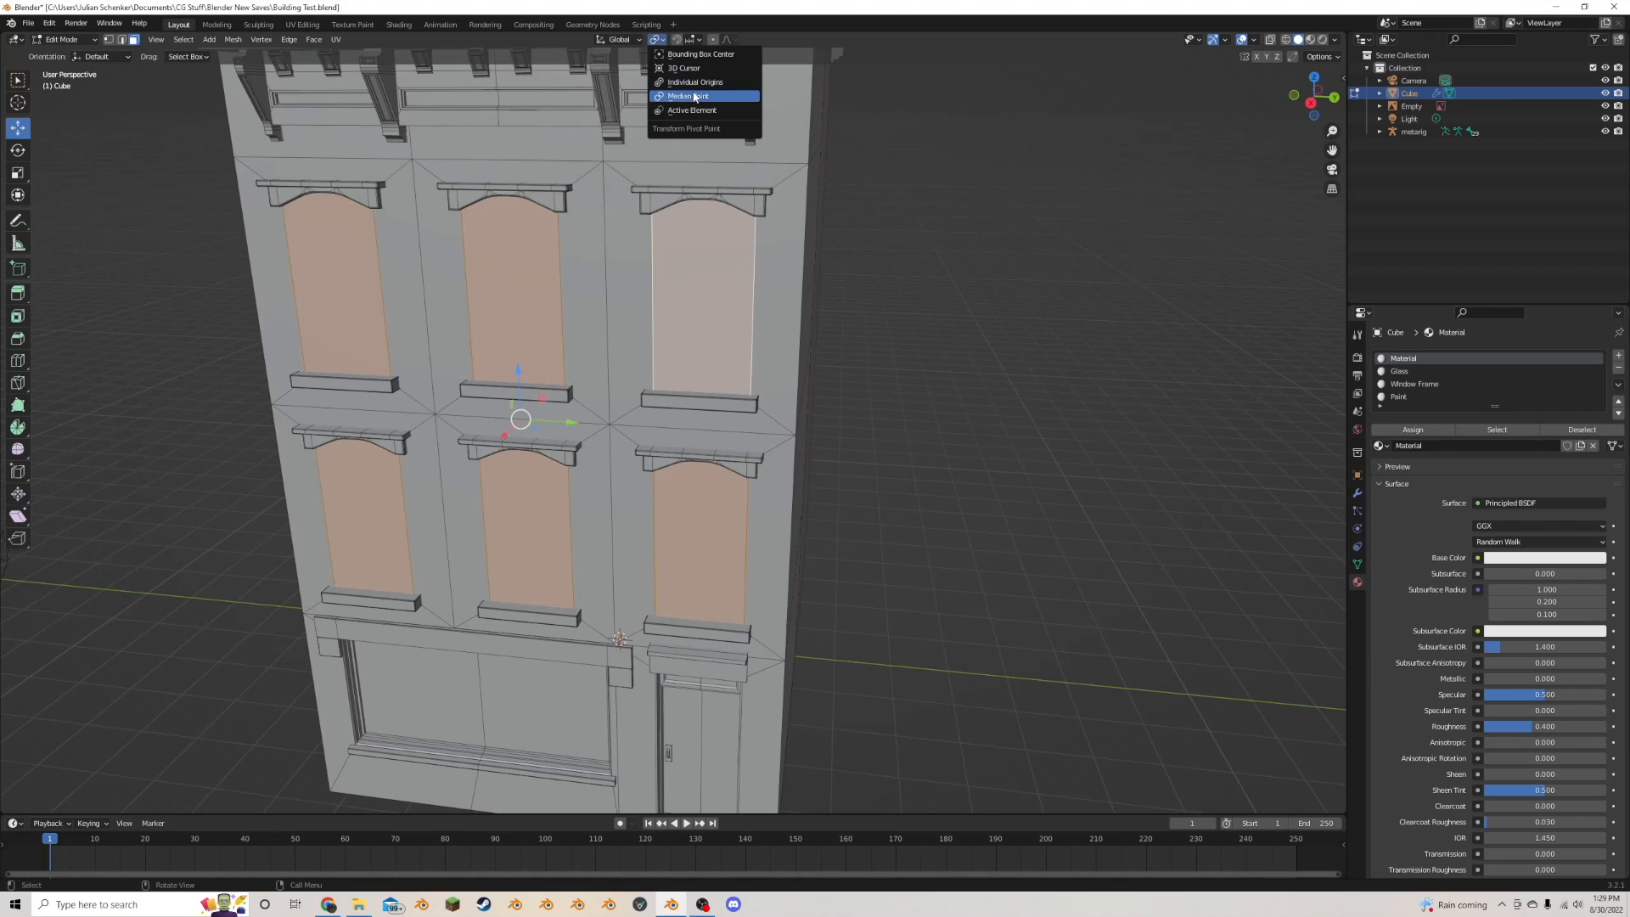
click(694, 97)
scroll(692, 206, up, 4)
shift+scroll(693, 207, down, 4)
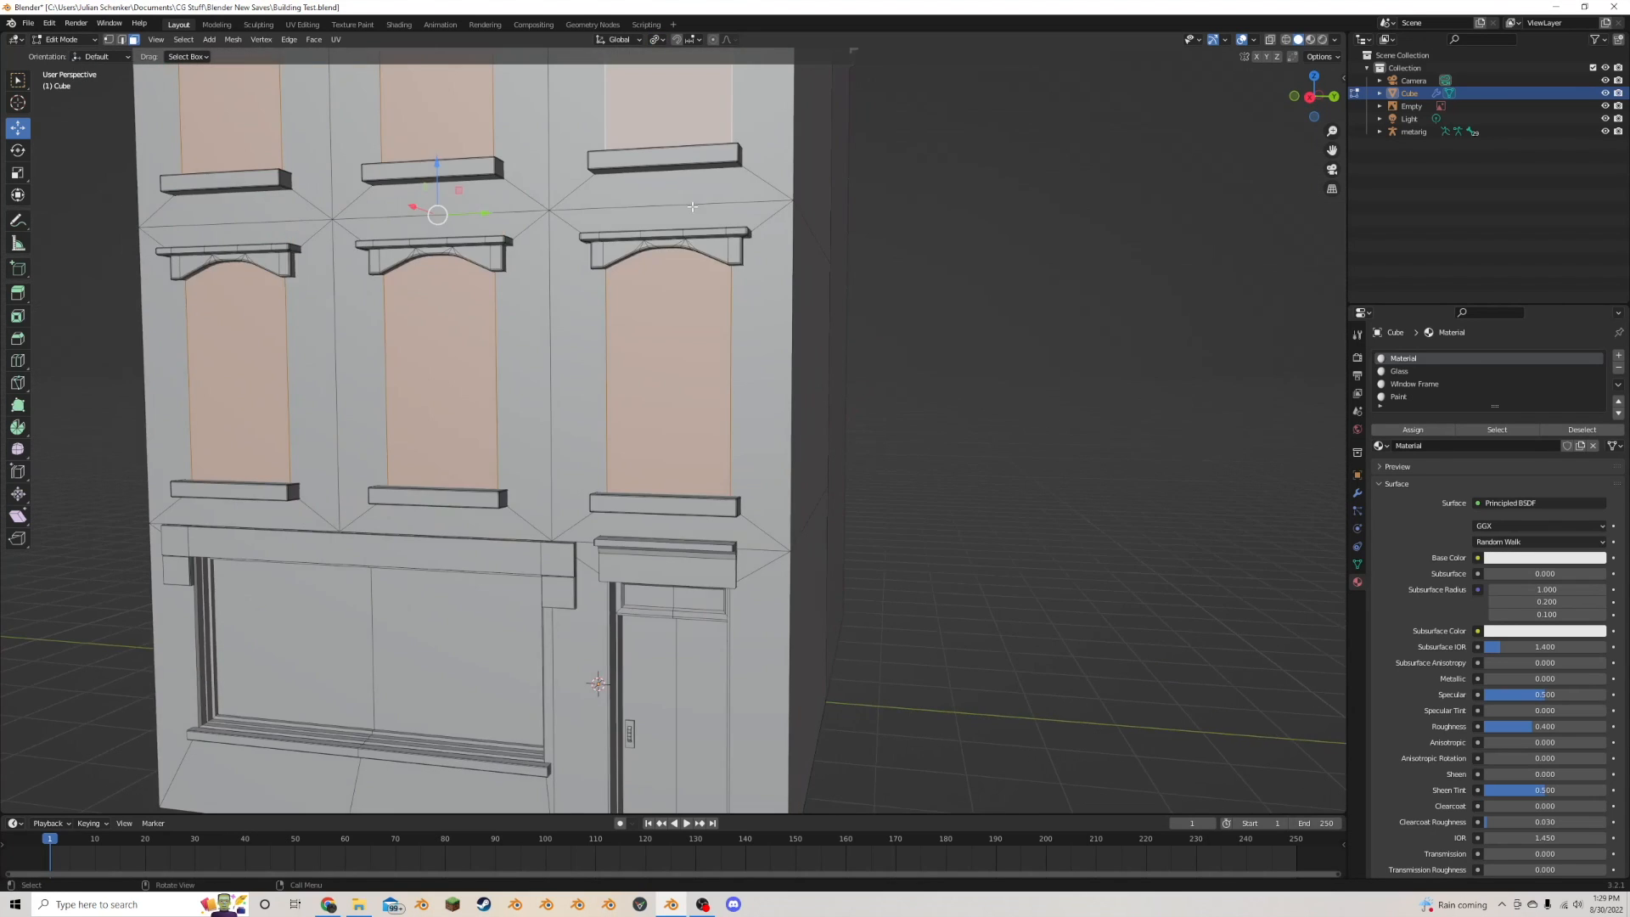
scroll(693, 207, up, 2)
key(i)
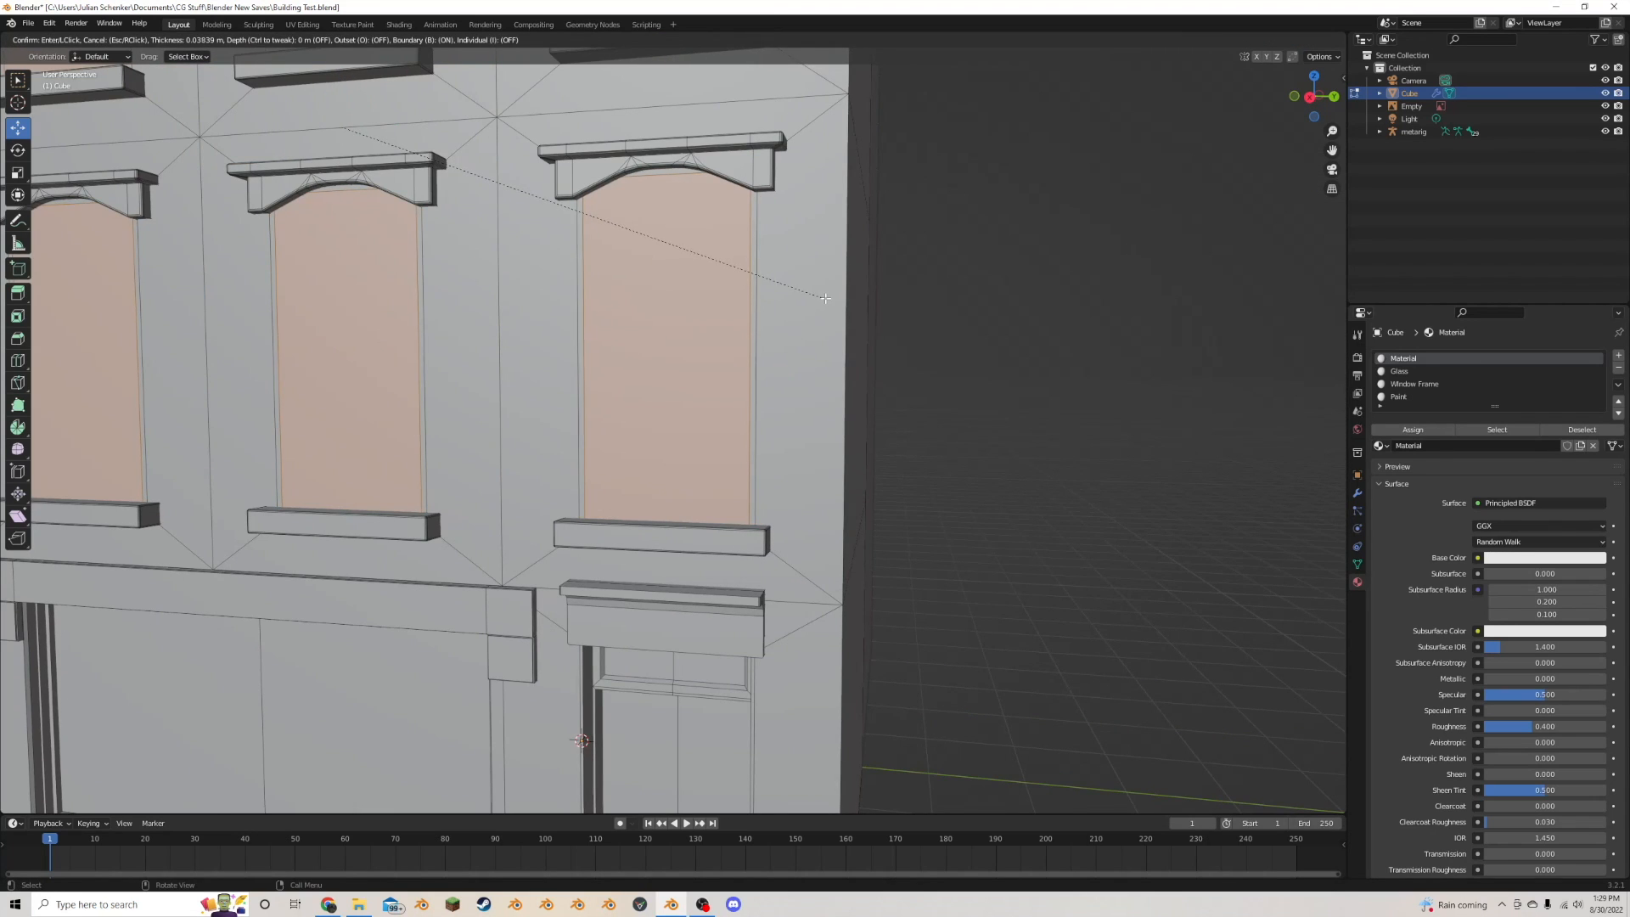
click(825, 298)
scroll(819, 102, down, 6)
key(alt+z)
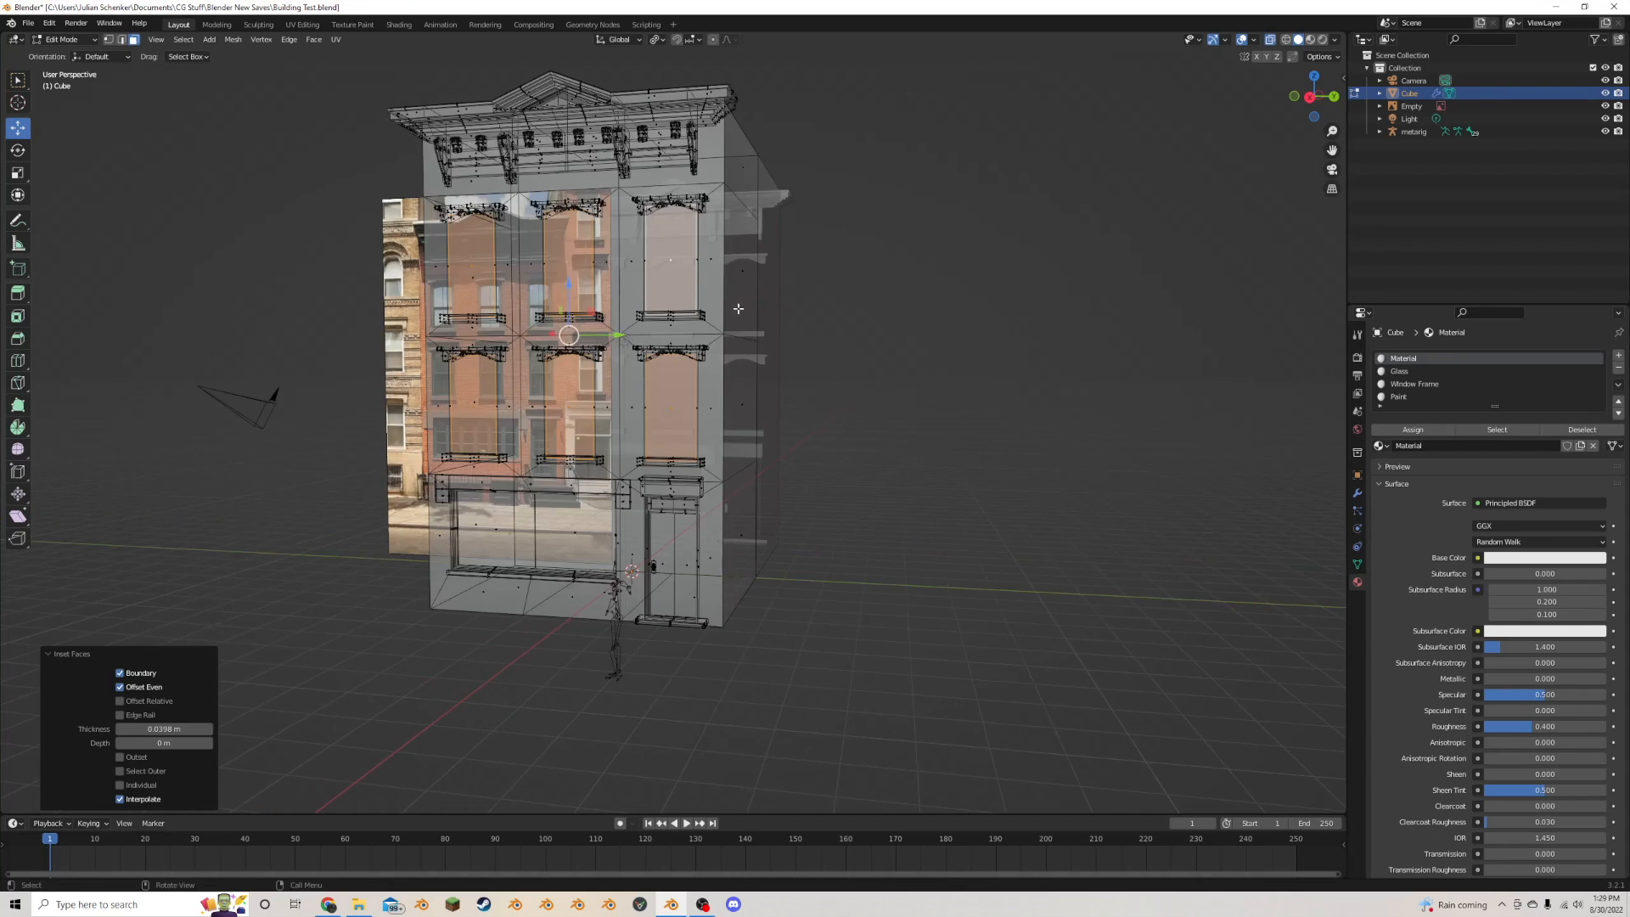
key(alt+z)
- Move the inset window faces about -0.004 m along X
scroll(730, 316, up, 6)
key(g)
key(x)
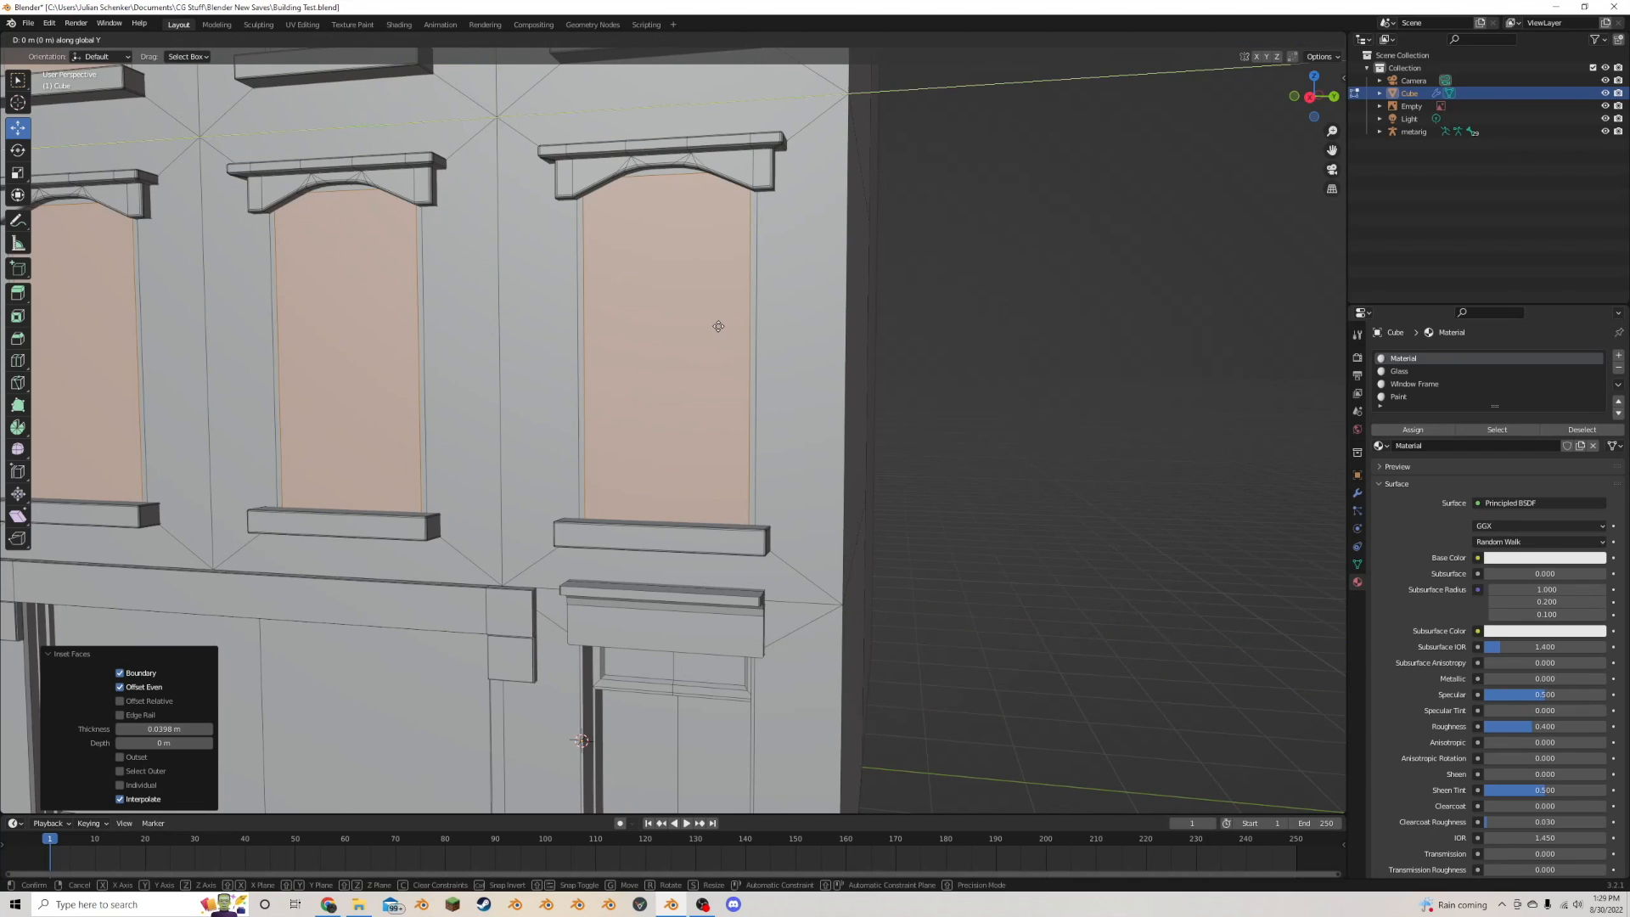
click(717, 323)
key(g)
key(x)
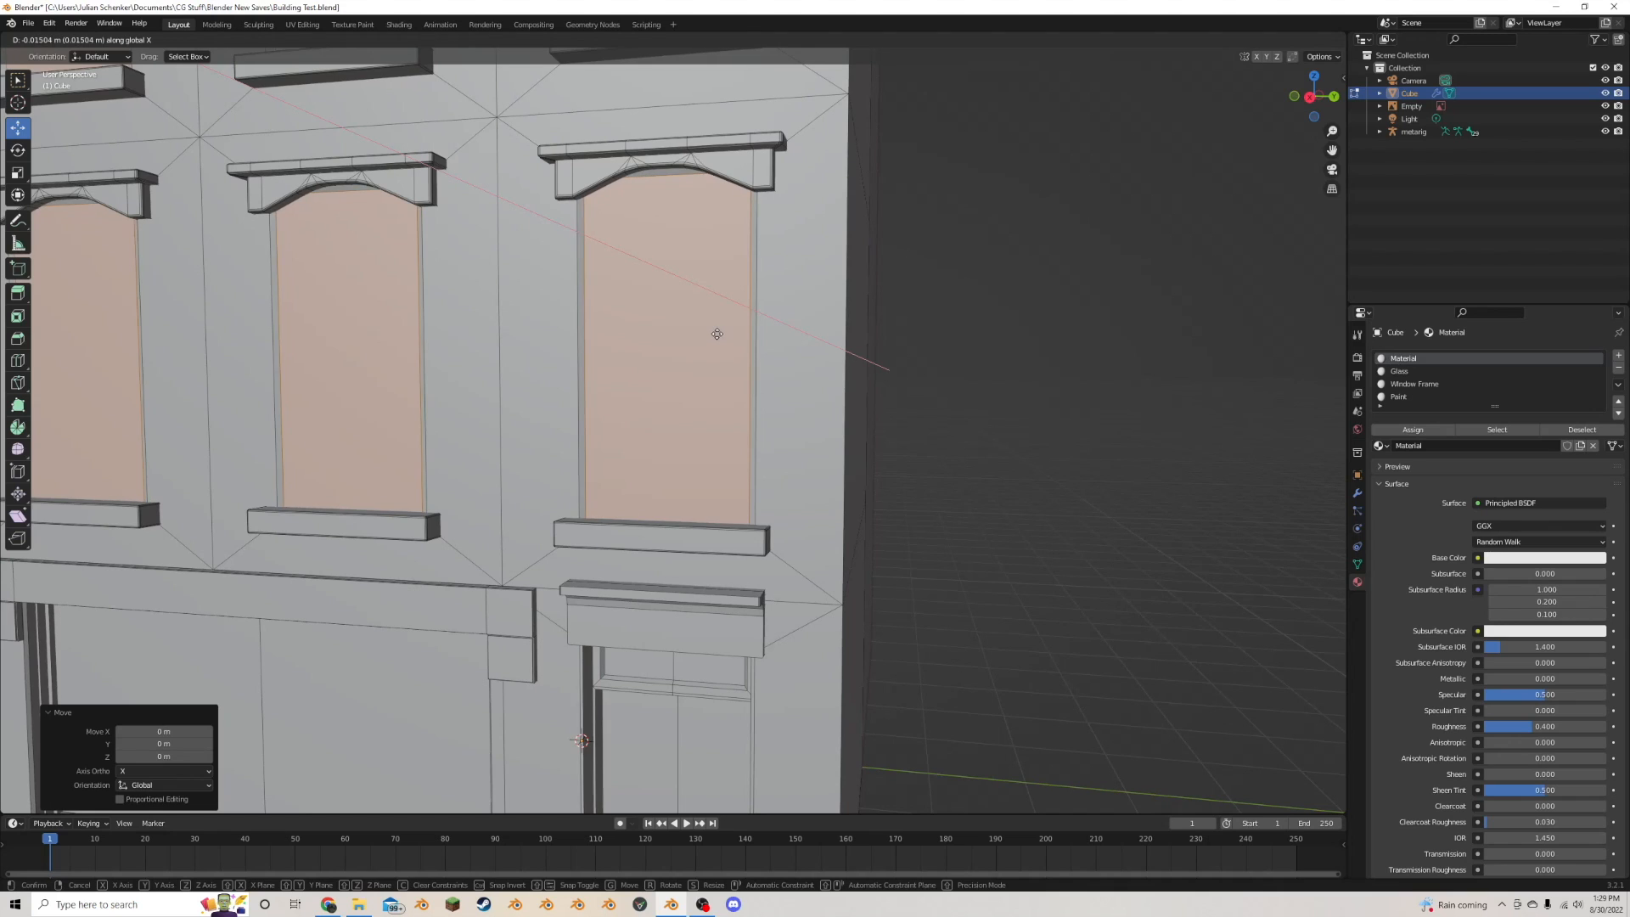
click(717, 333)
- Extrude the window faces along their normals about 0.084 m into the wall
key(alt+e)
click(717, 333)
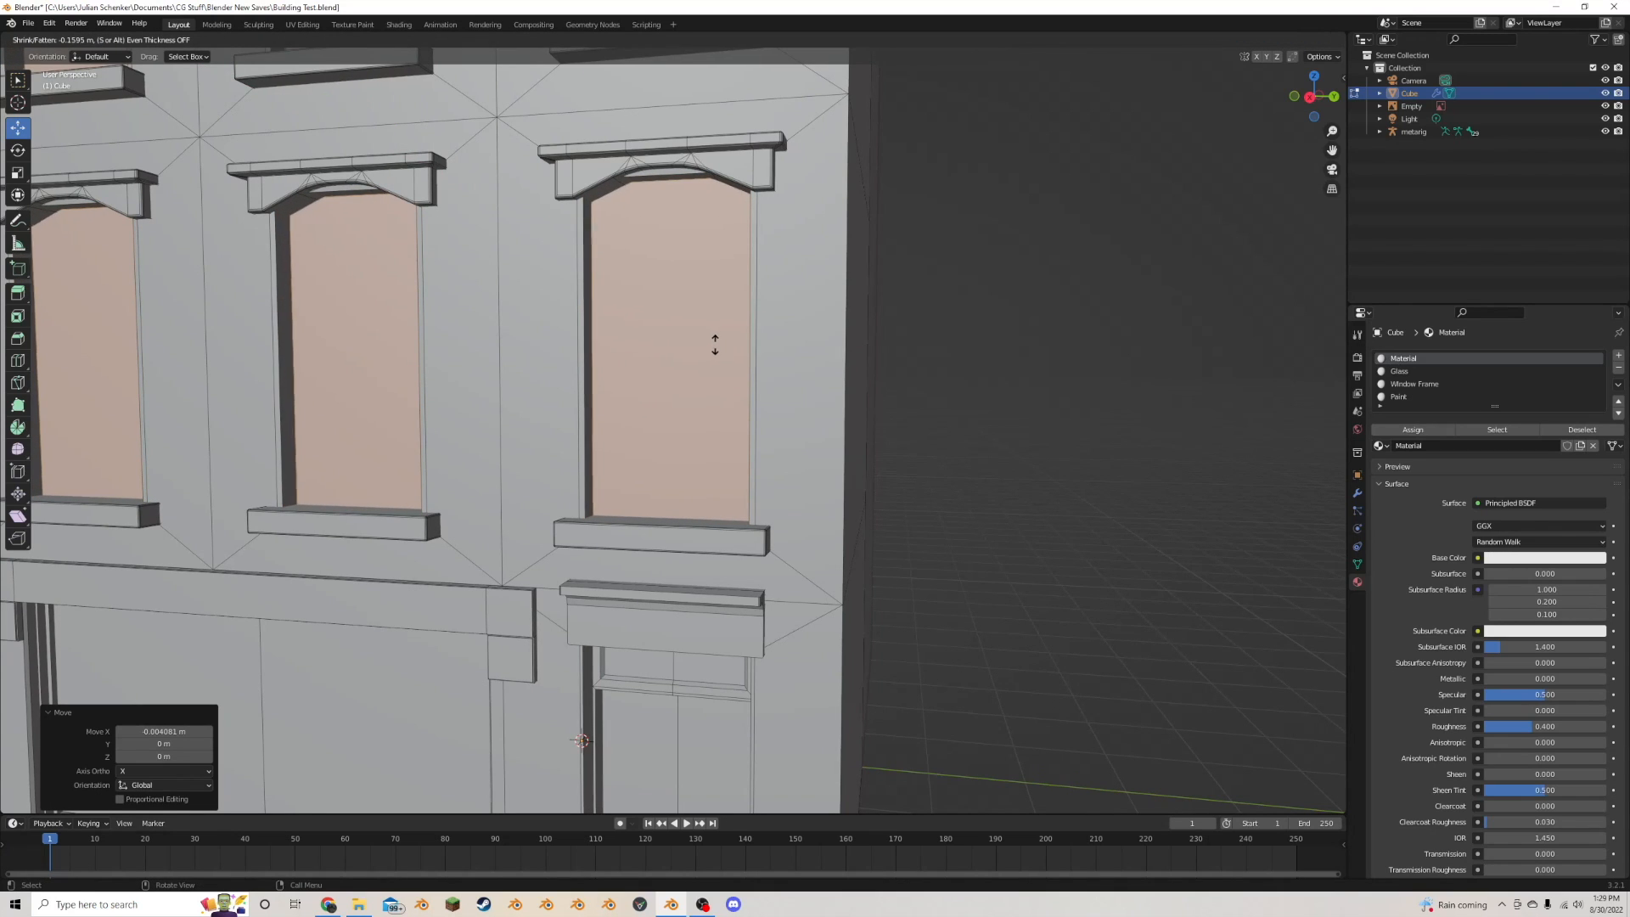
click(711, 339)
- Inset the recessed window faces about 0.044 m and extrude them along their normals about 0.058 m further inward
middle_drag(711, 339, 707, 371)
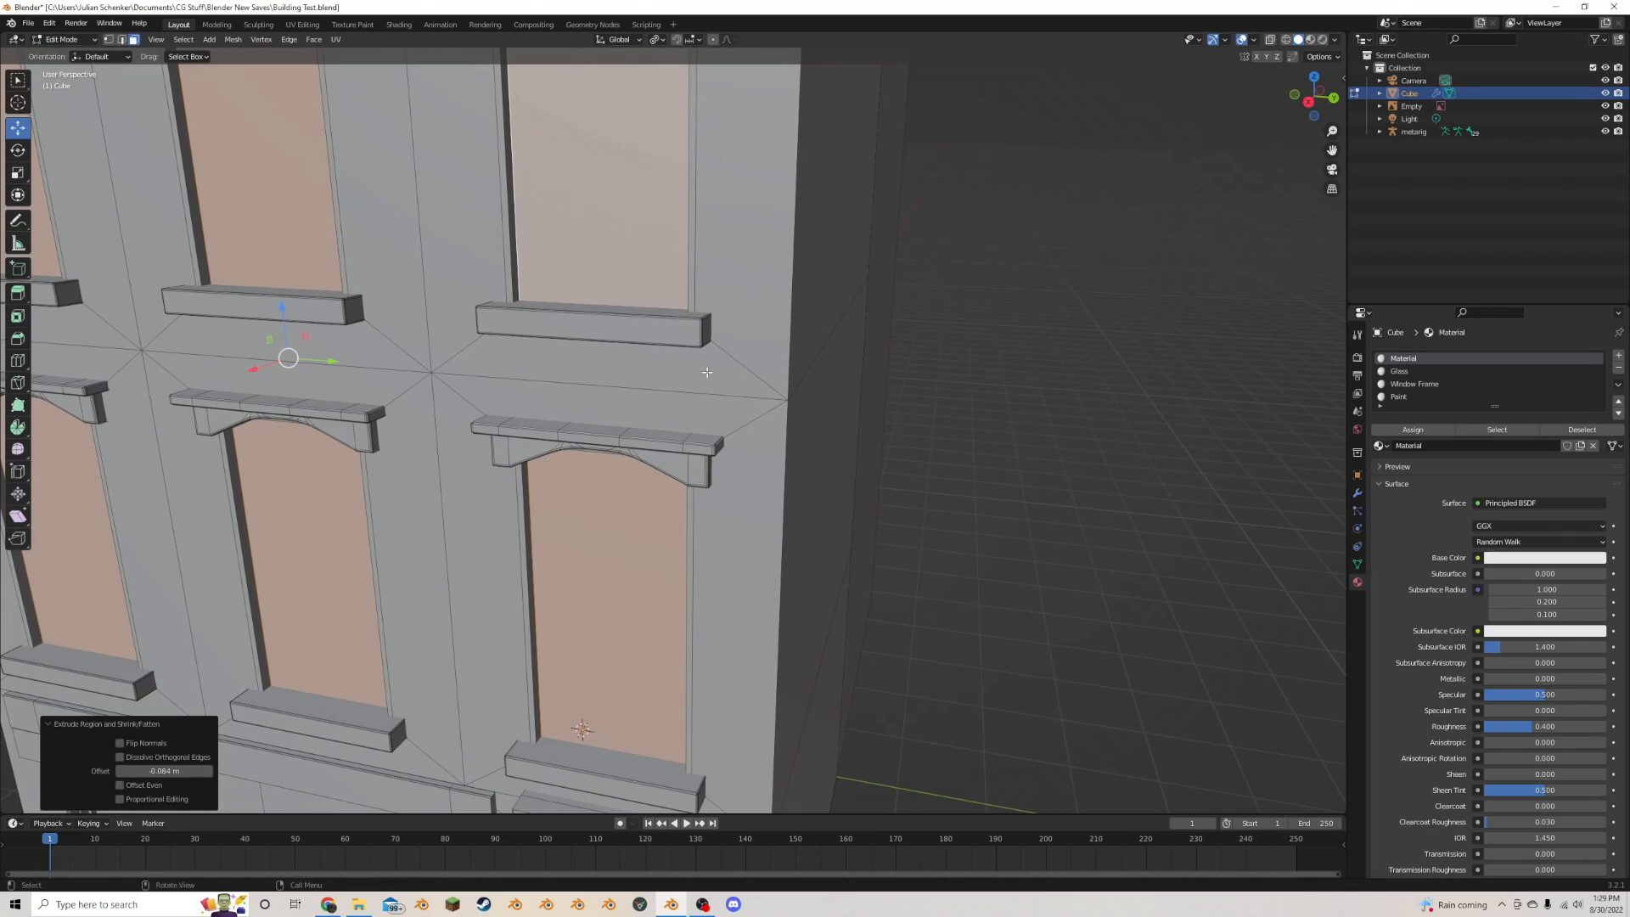
key(i)
click(769, 383)
key(alt+e)
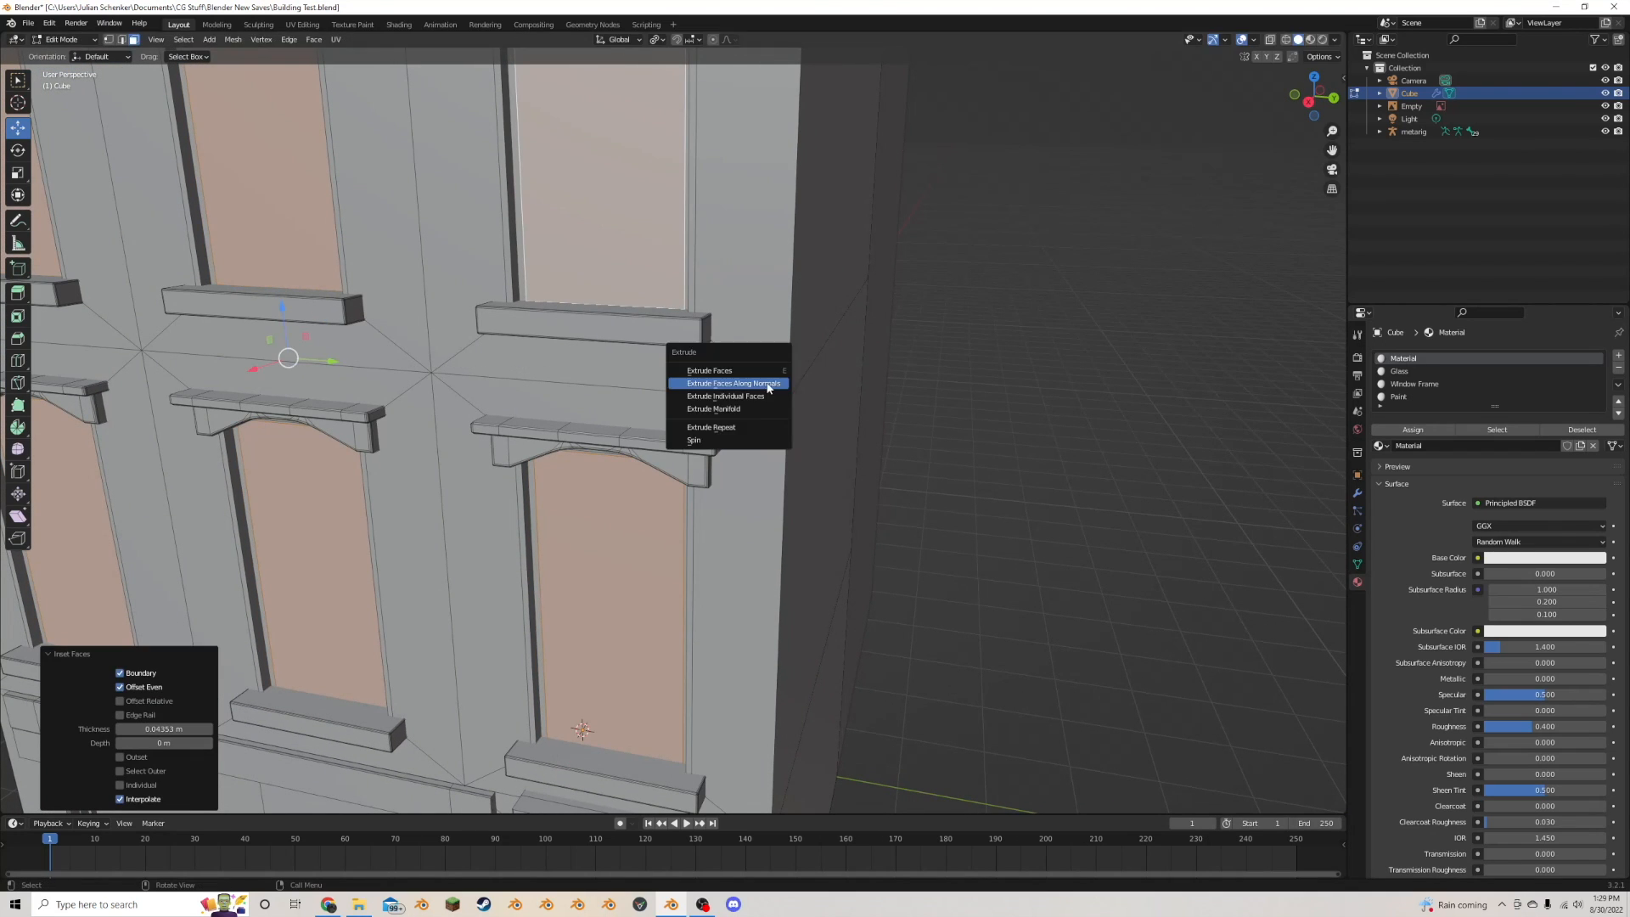
click(769, 384)
click(764, 387)
- Assign the Glass material to the six recessed window faces
scroll(714, 383, down, 5)
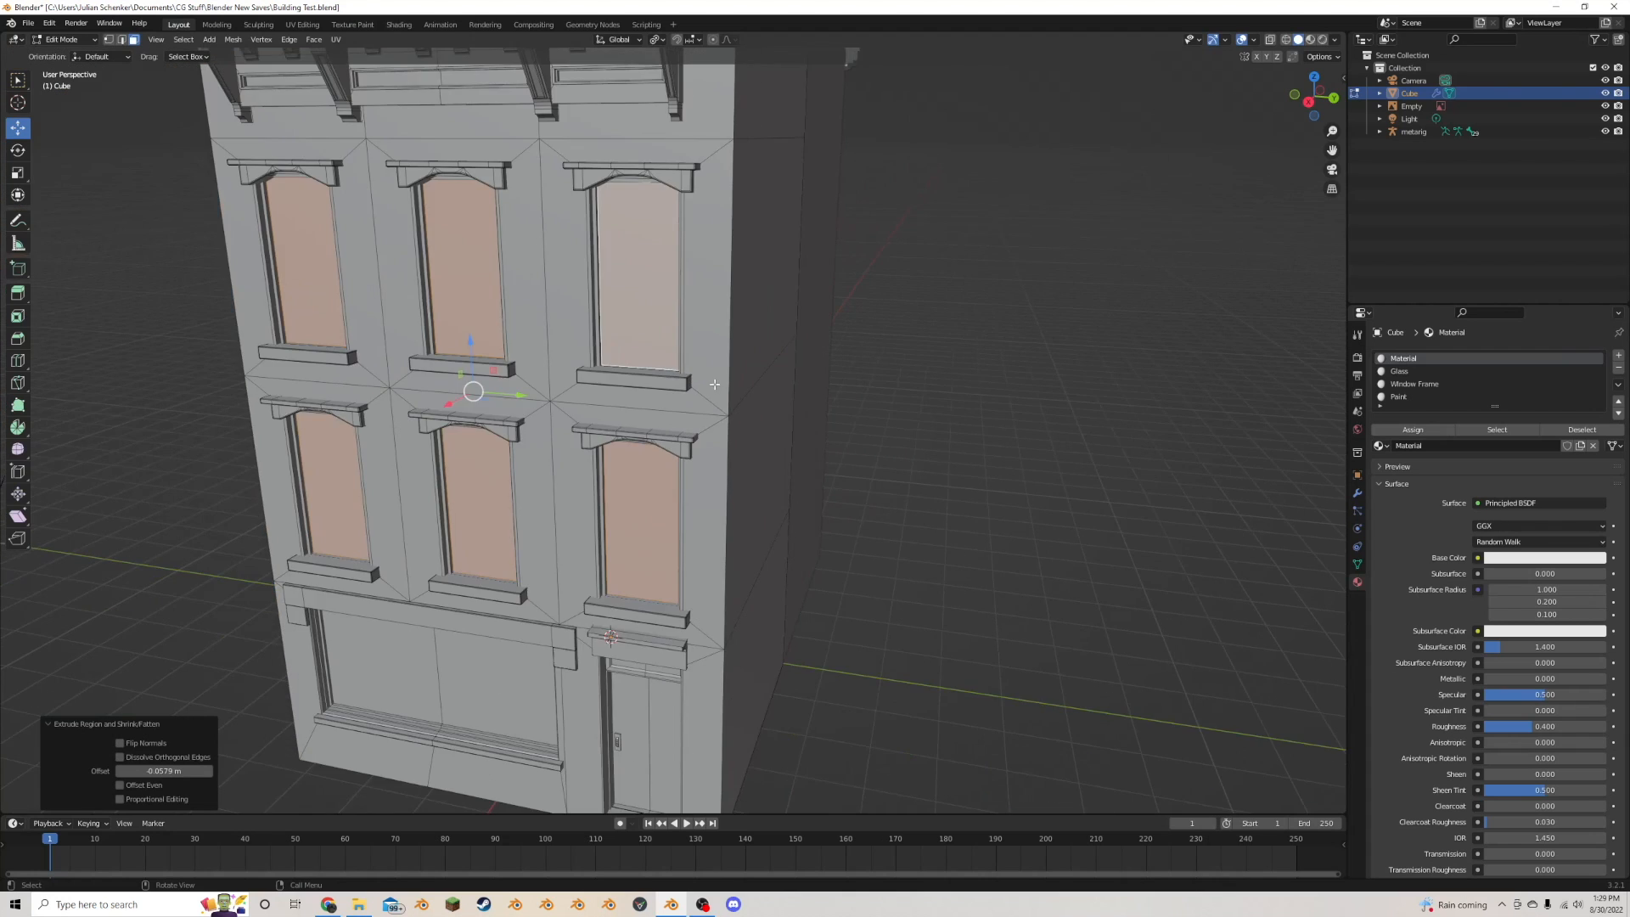
middle_drag(714, 384, 1030, 374)
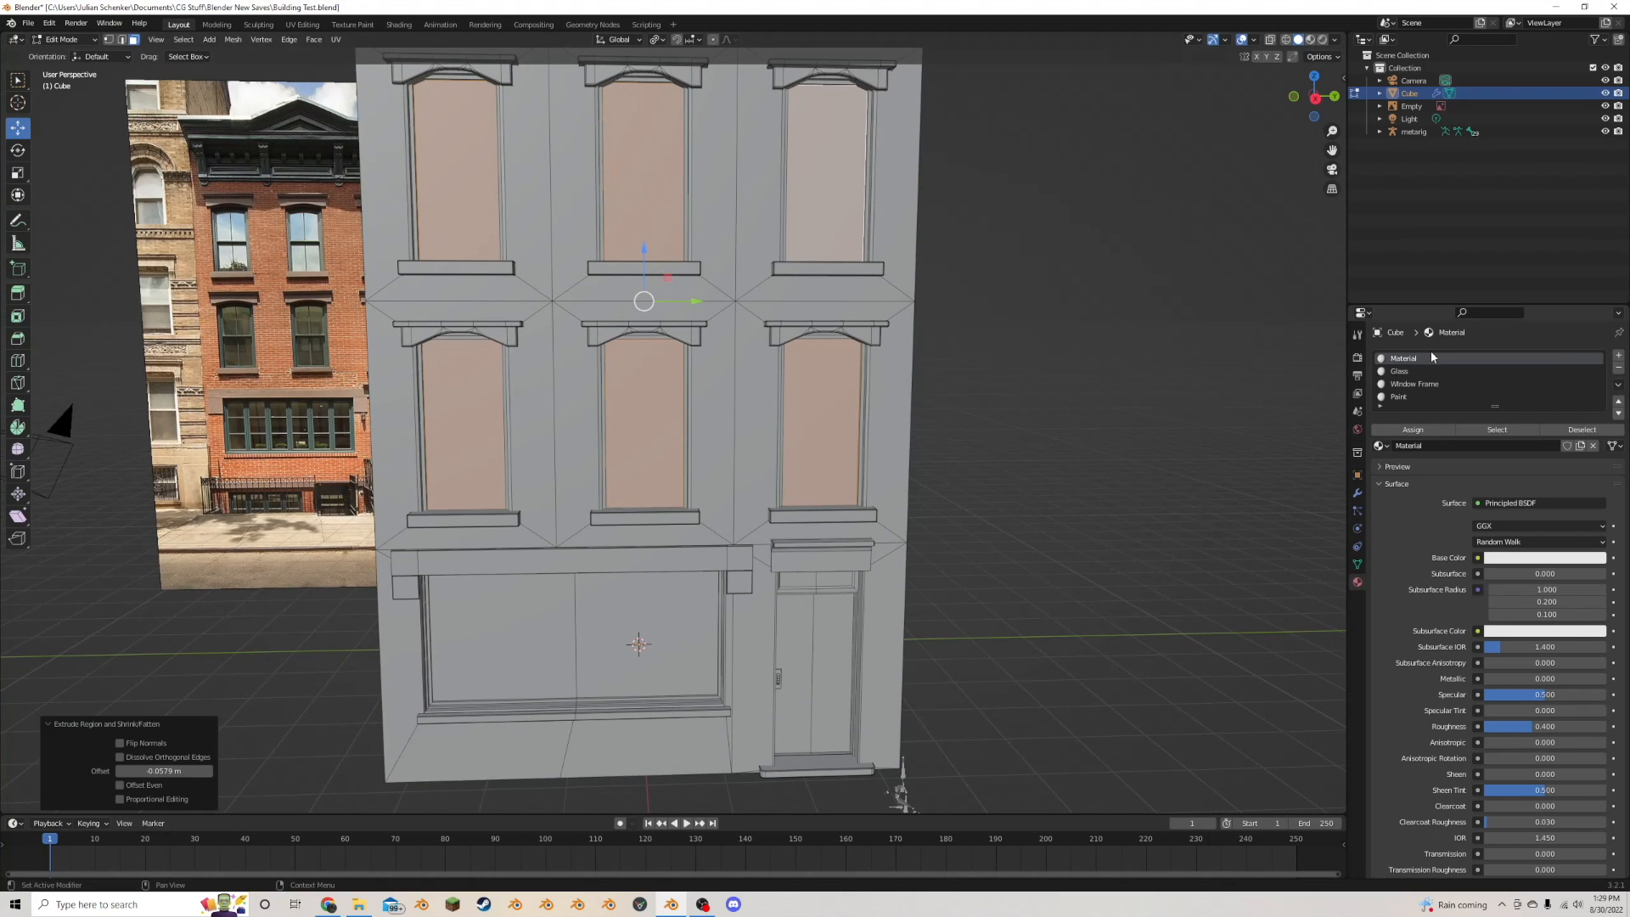
click(1411, 384)
click(1401, 371)
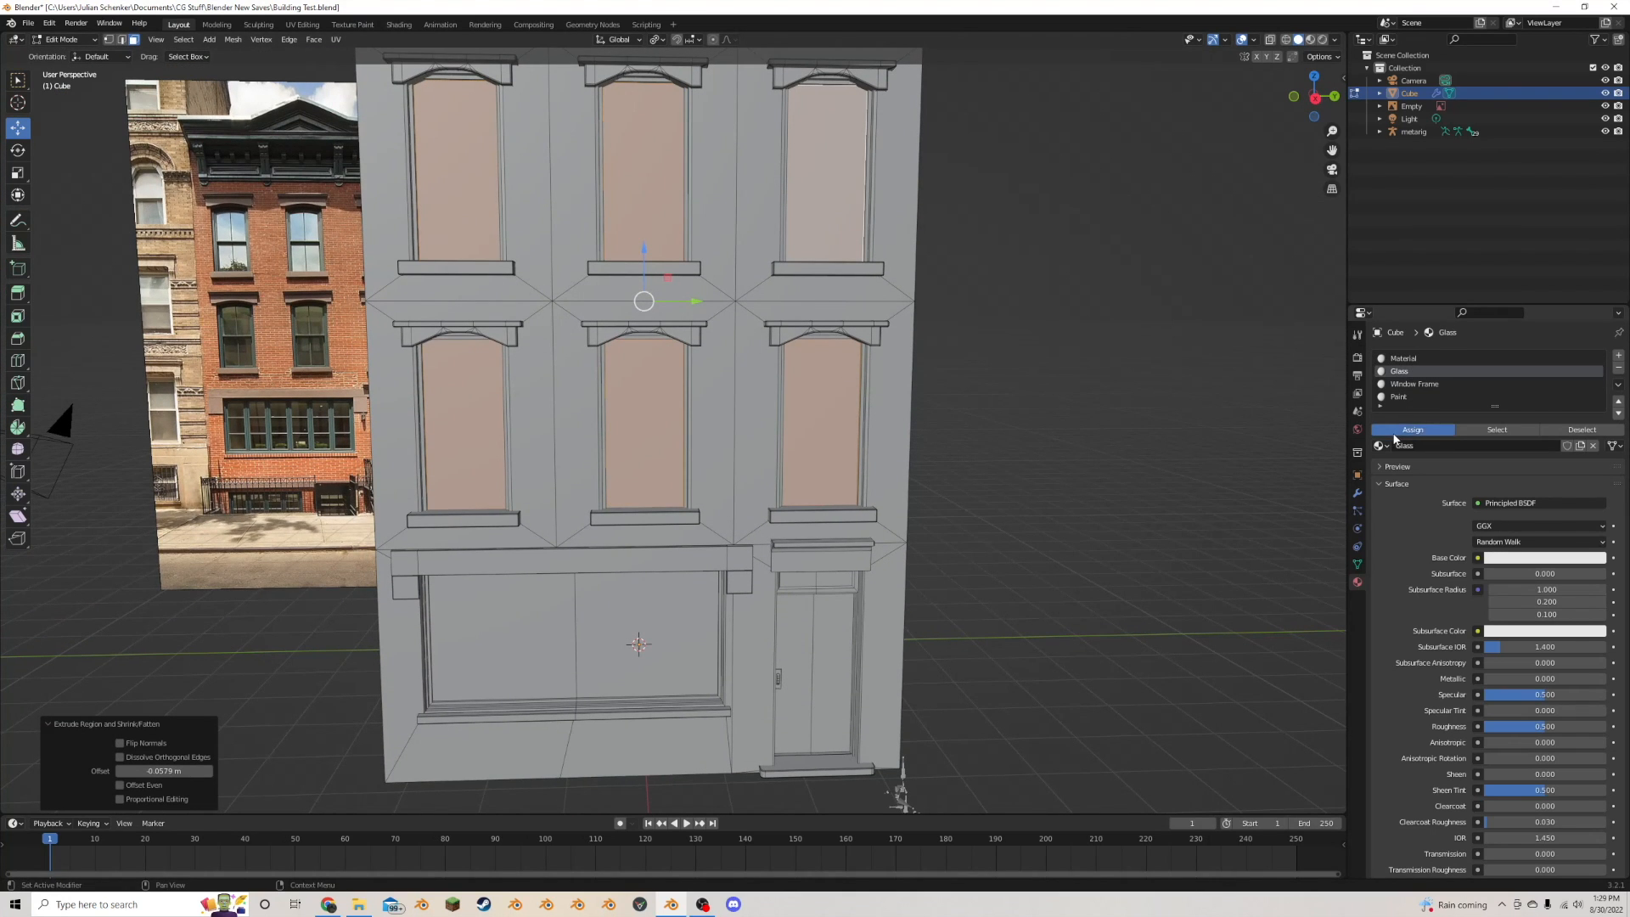
click(1396, 431)
- Clear the selection and select the arched lintels above all six upper-floor windows as whole linked pieces
middle_drag(1009, 430, 904, 430)
scroll(904, 430, up, 3)
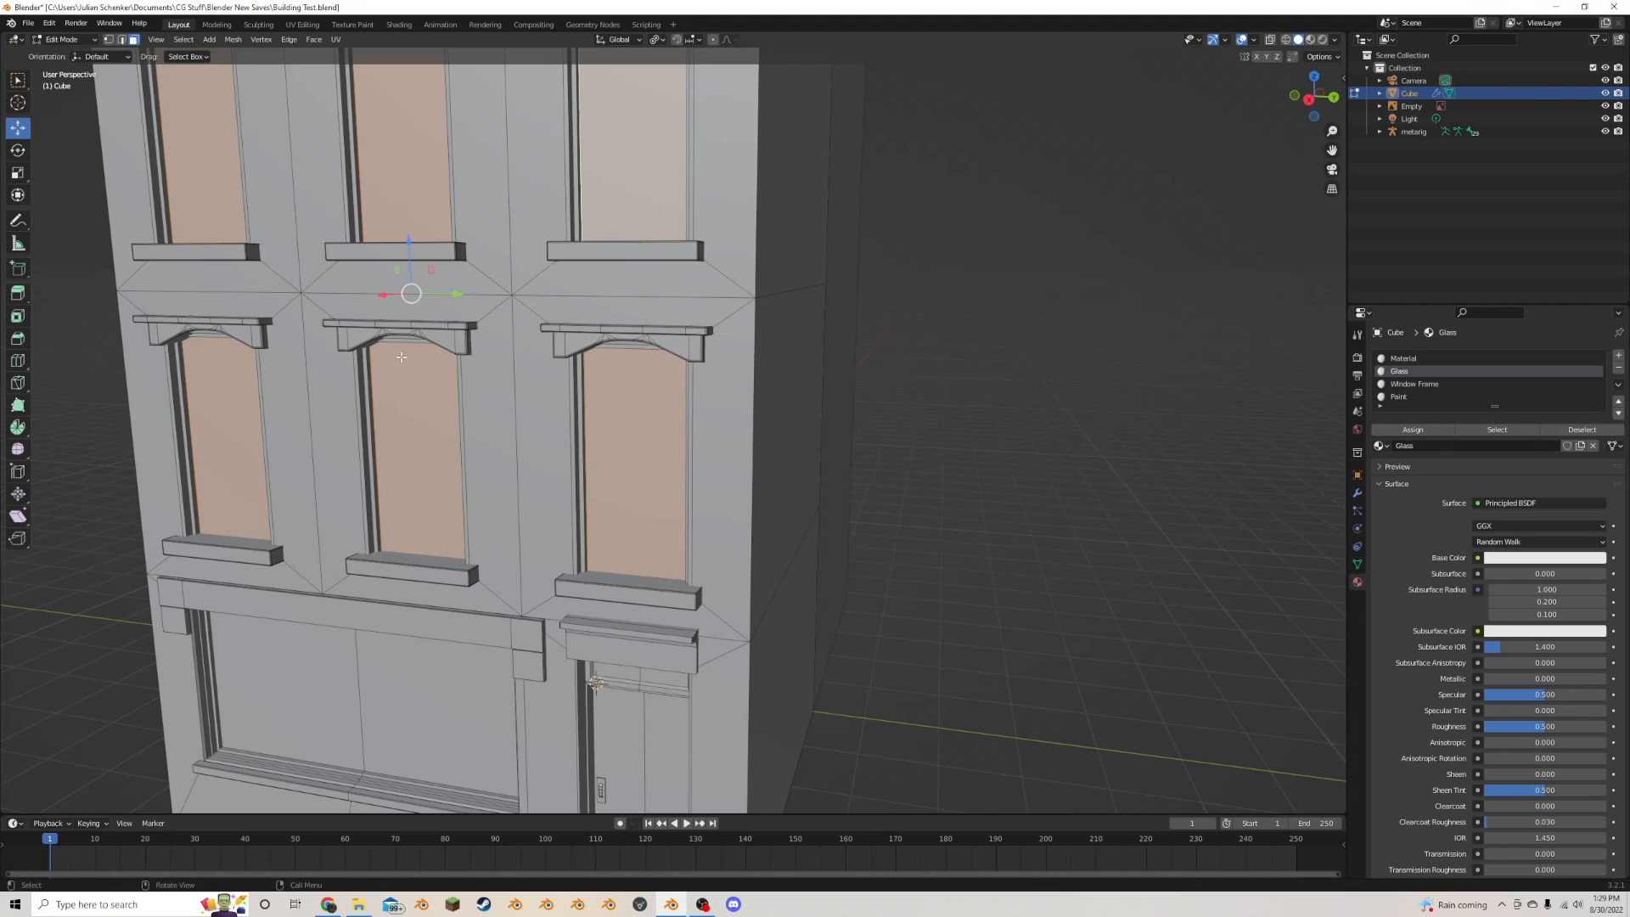
key(ctrl+l)
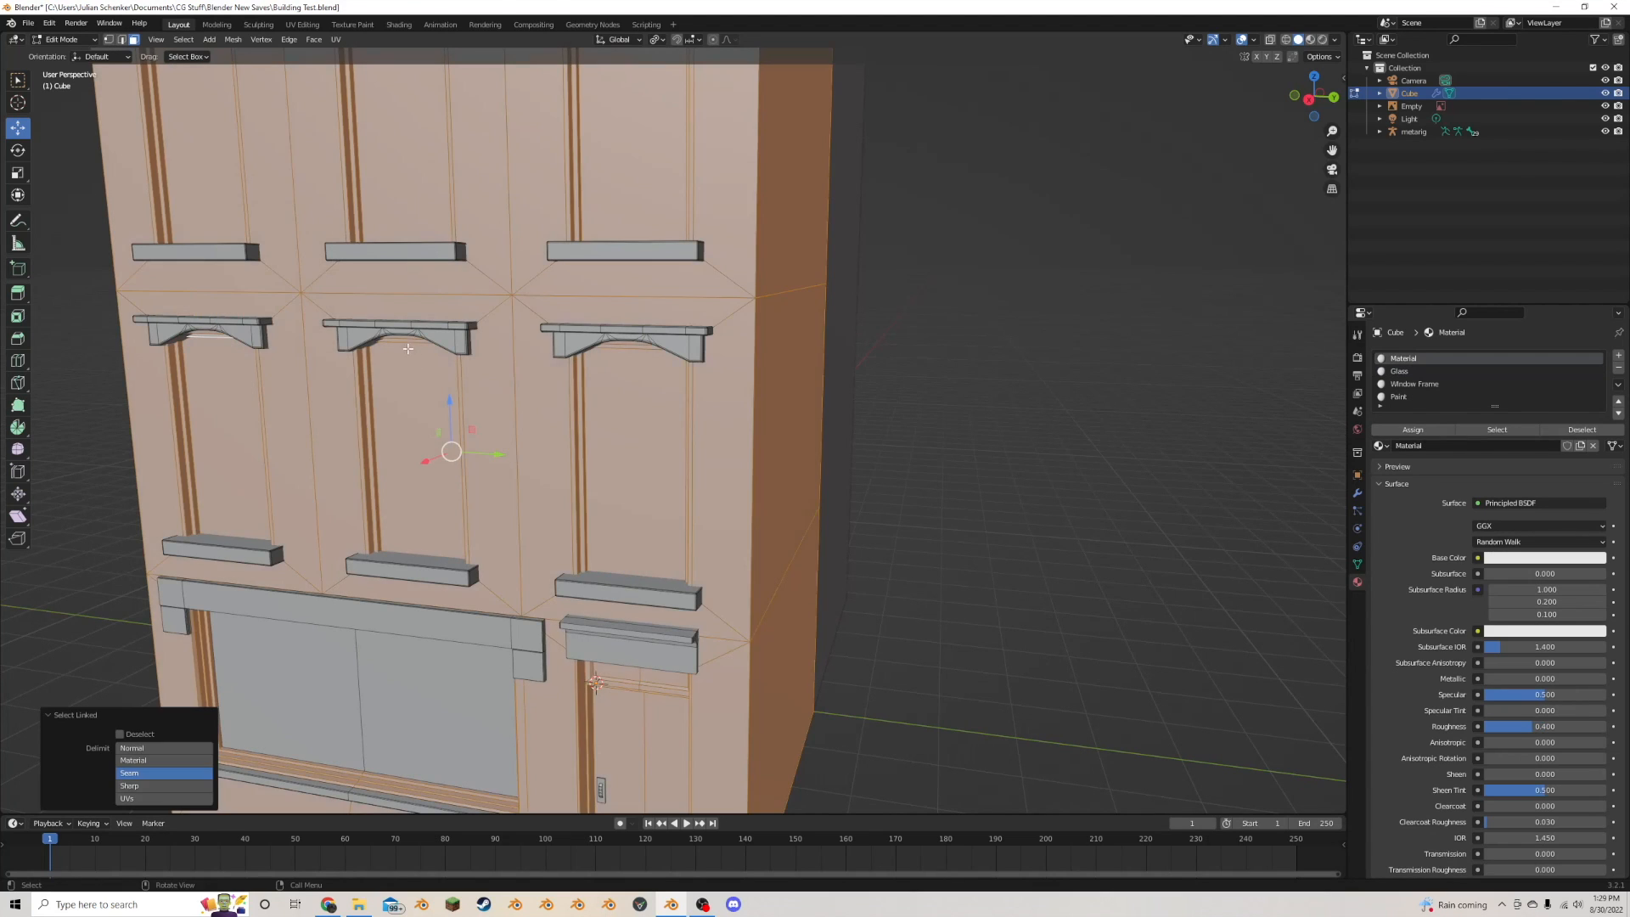
key(alt+a)
key(l)
key(l)
key(l)
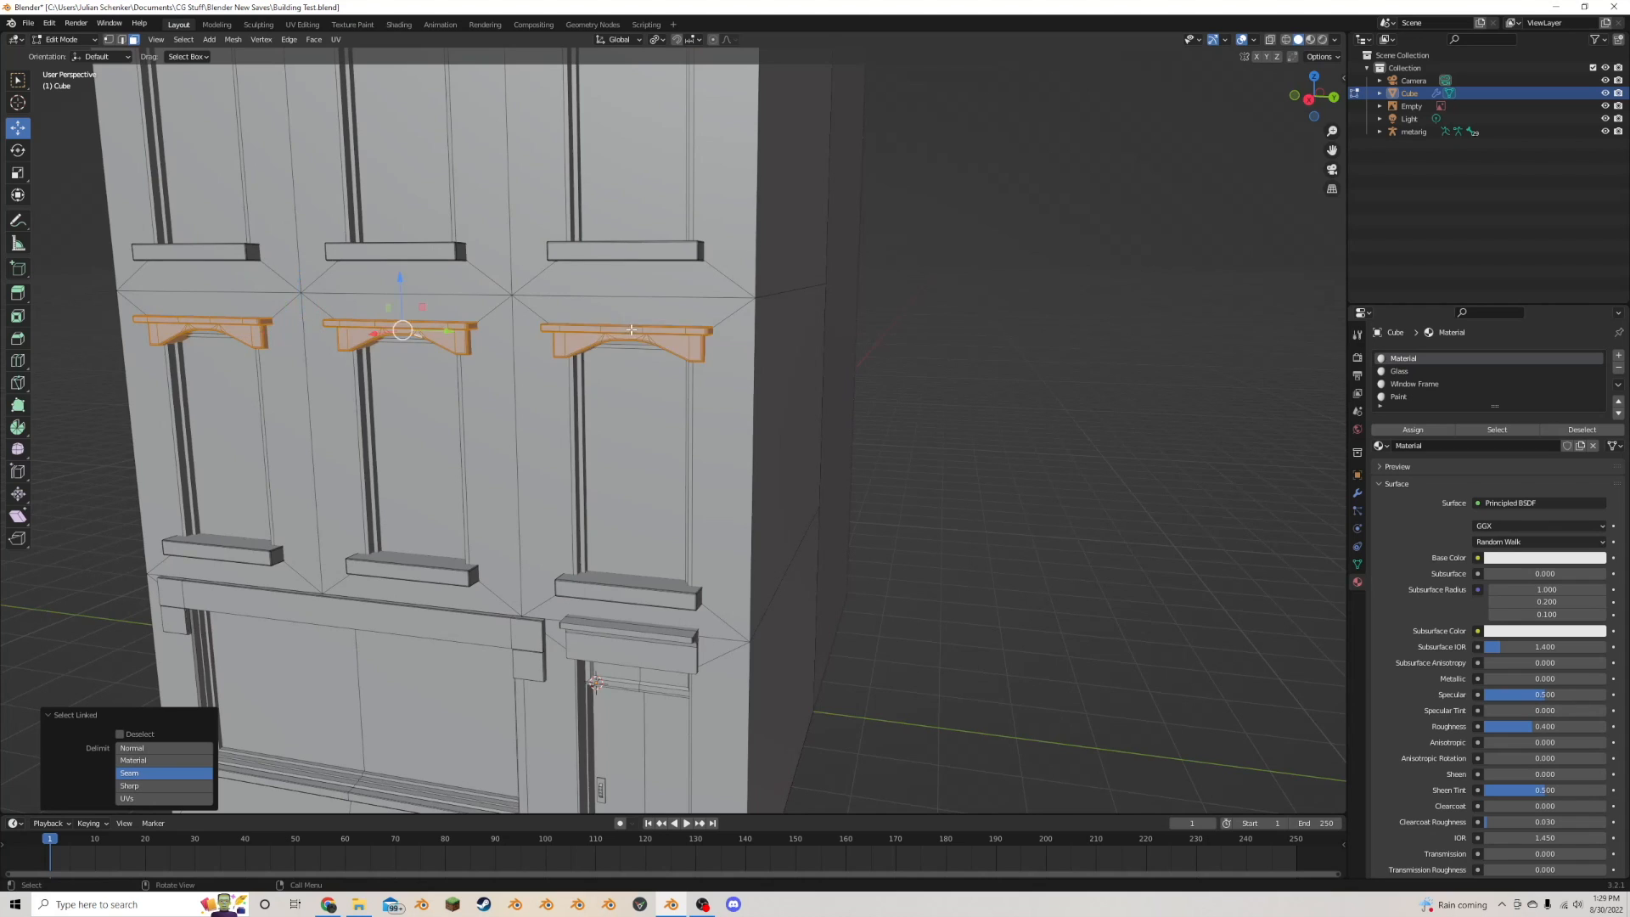
scroll(612, 349, down, 5)
key(l)
key(l)
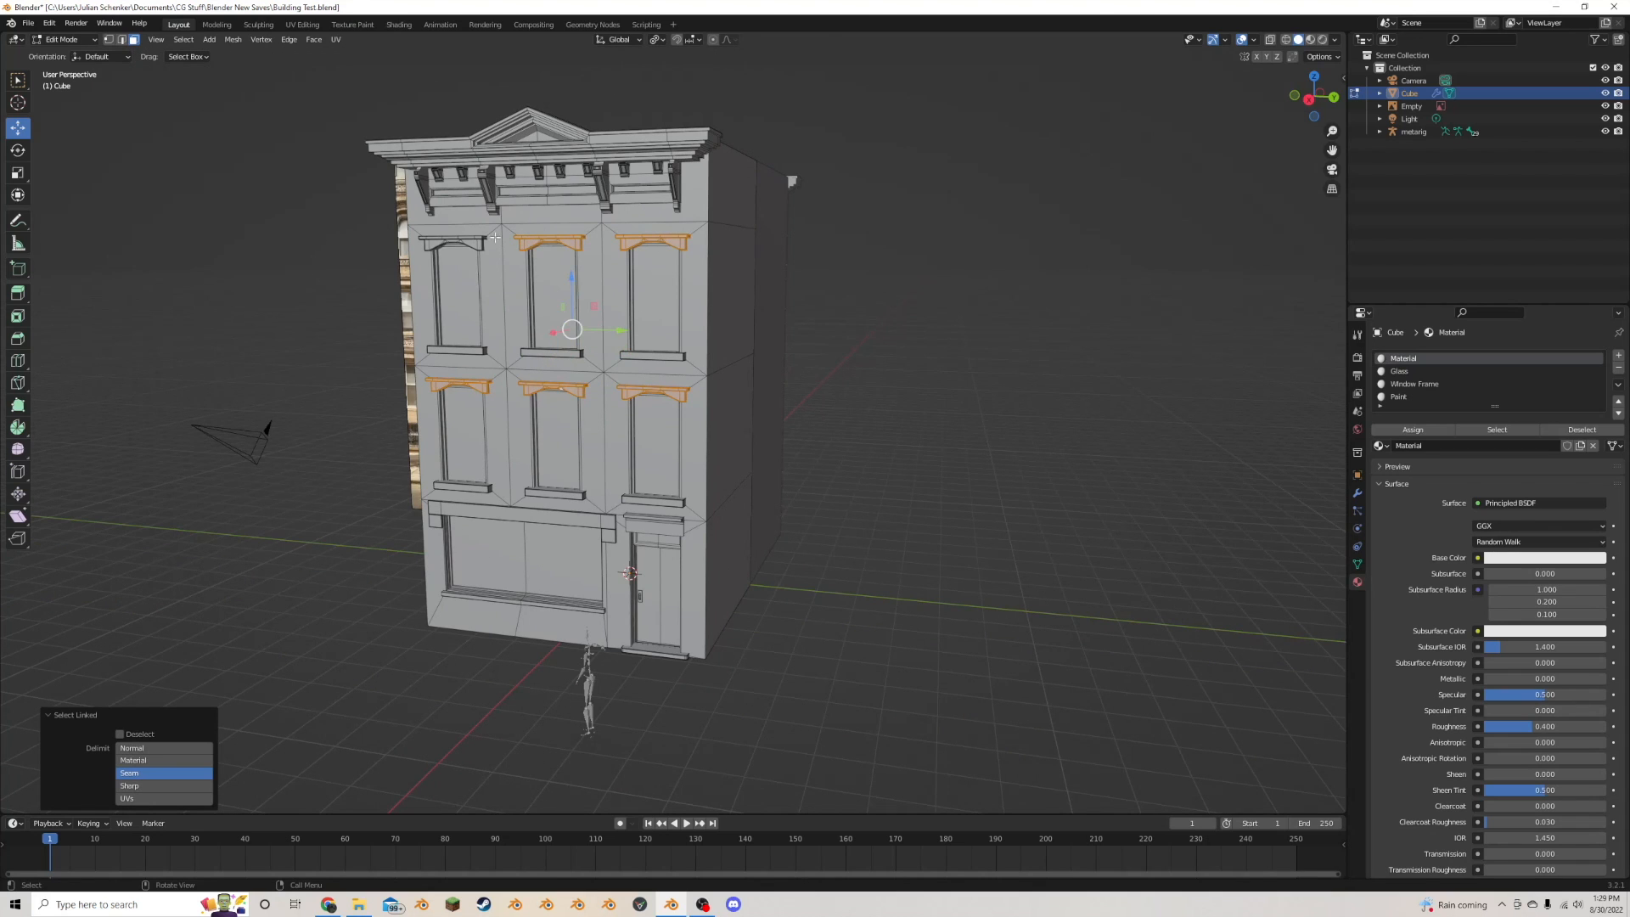
key(l)
- Lower the six window lintels about 0.041 m along Z
scroll(675, 242, up, 8)
key(g)
key(z)
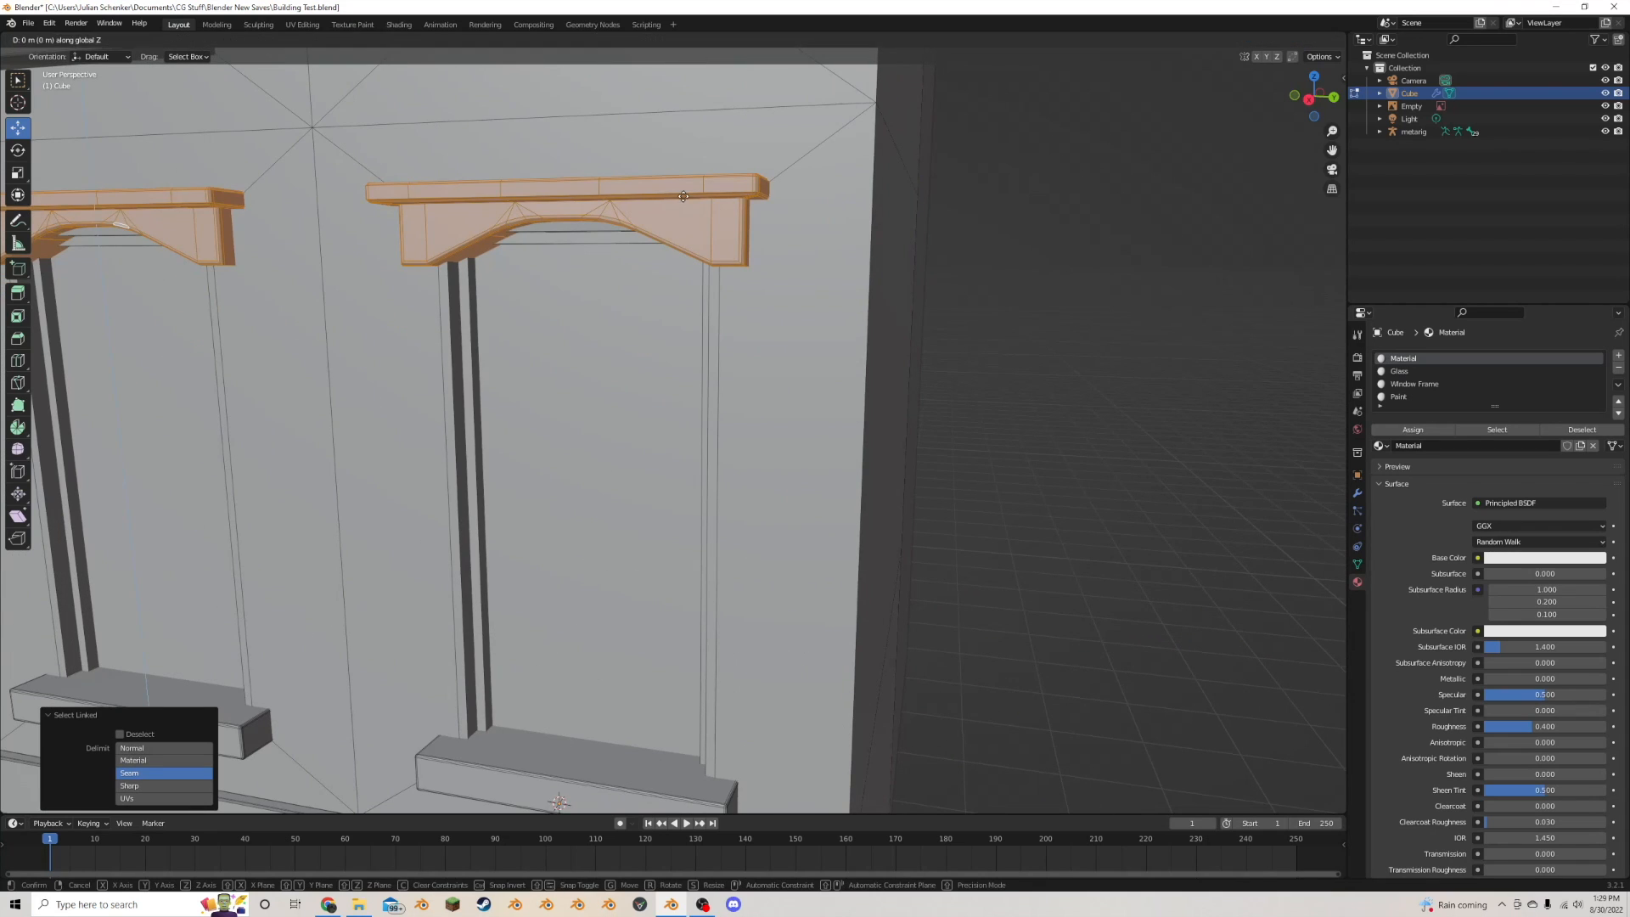
click(689, 214)
scroll(661, 278, down, 8)
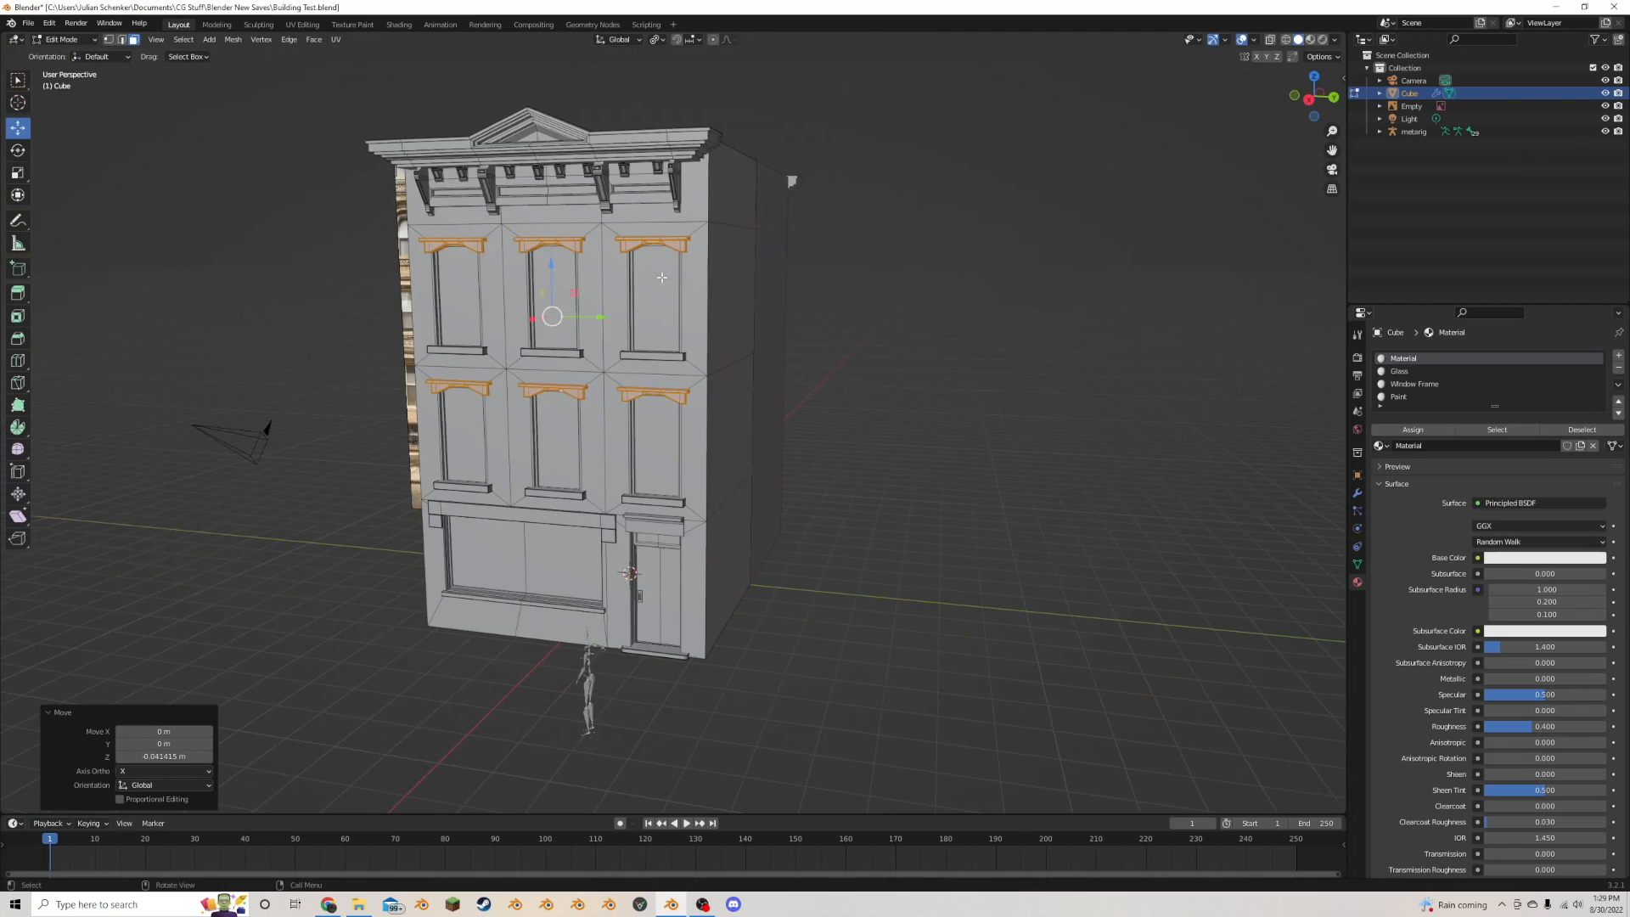
- Add the six window sills, the storefront header with its end blocks, the door header and the doorstep to the selection
key(l)
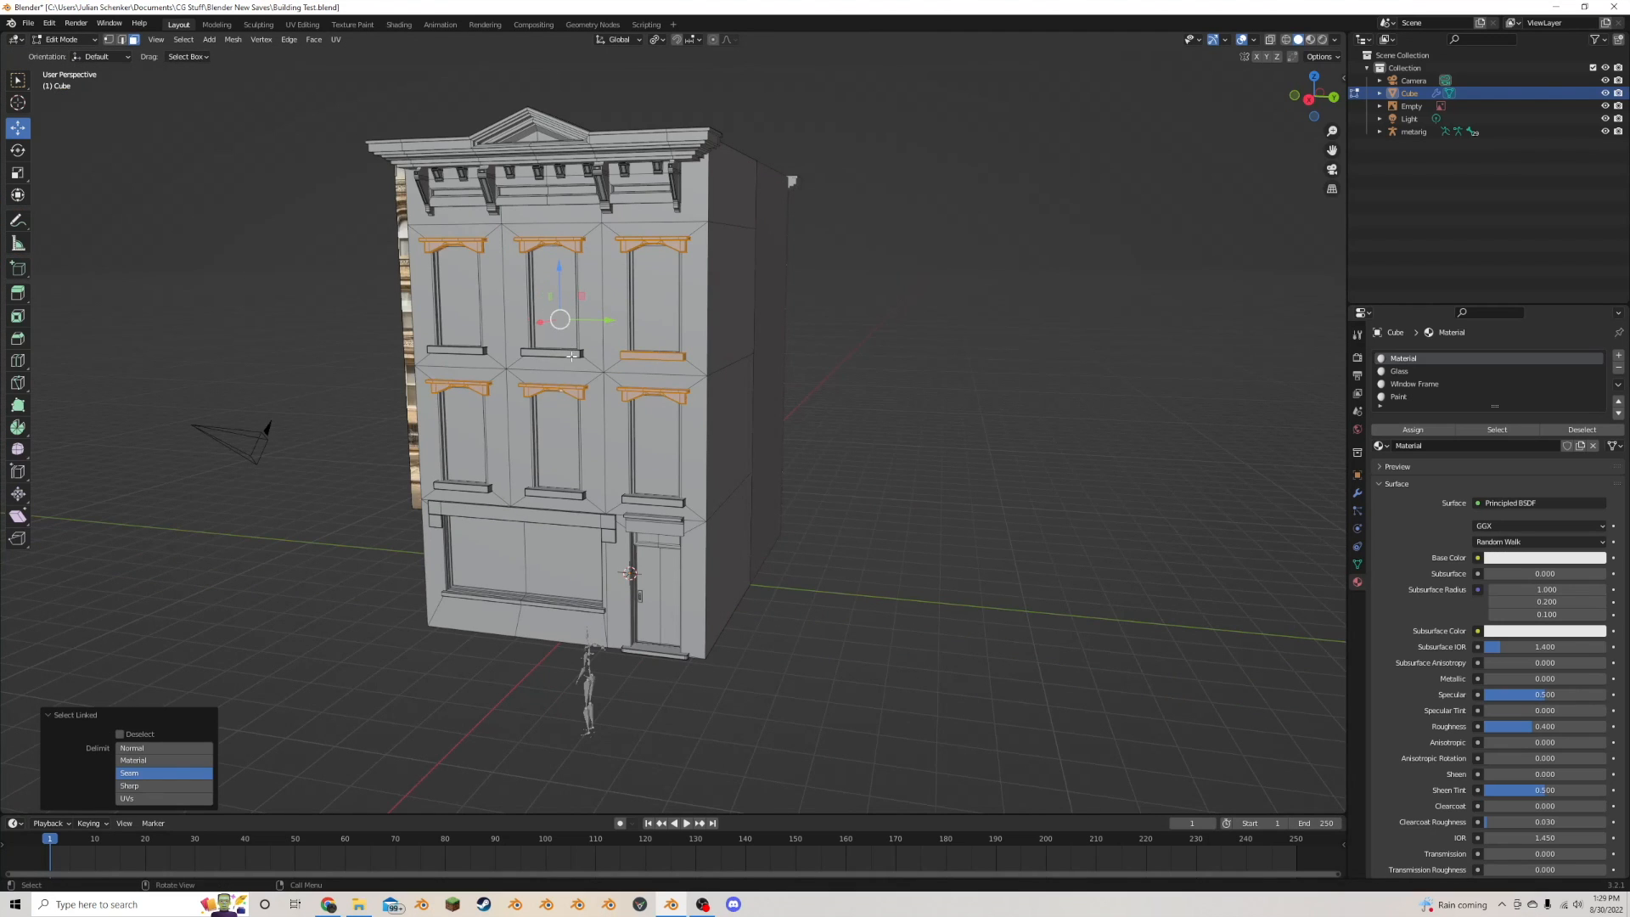
key(l)
key(l)
middle_drag(485, 350, 526, 331)
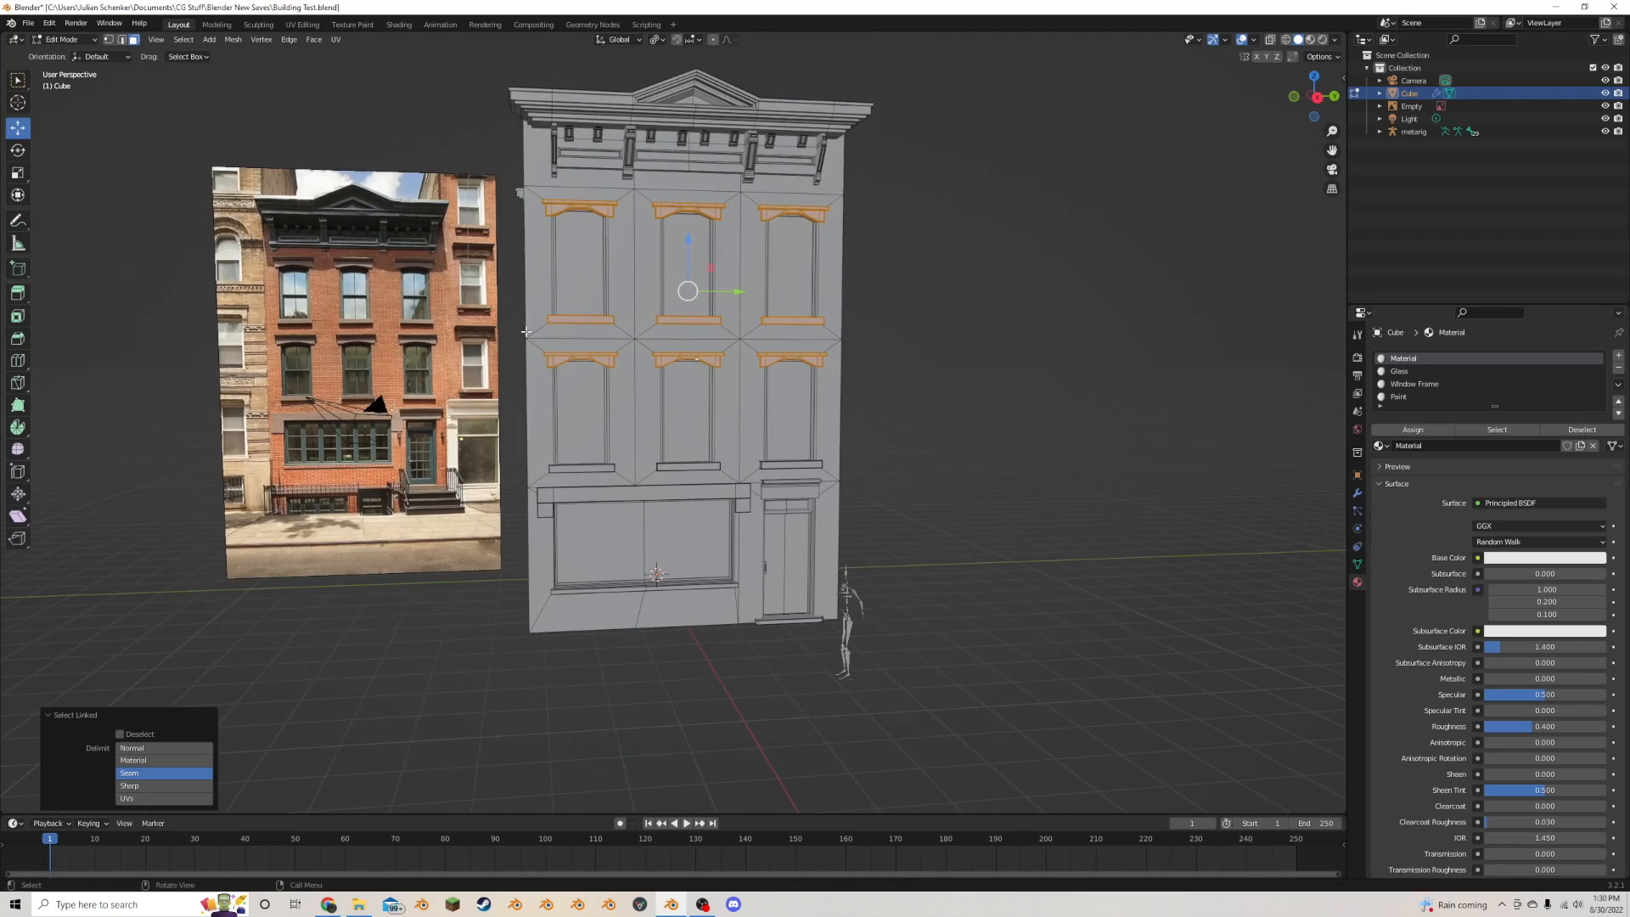
scroll(530, 382, up, 3)
key(l)
key(l)
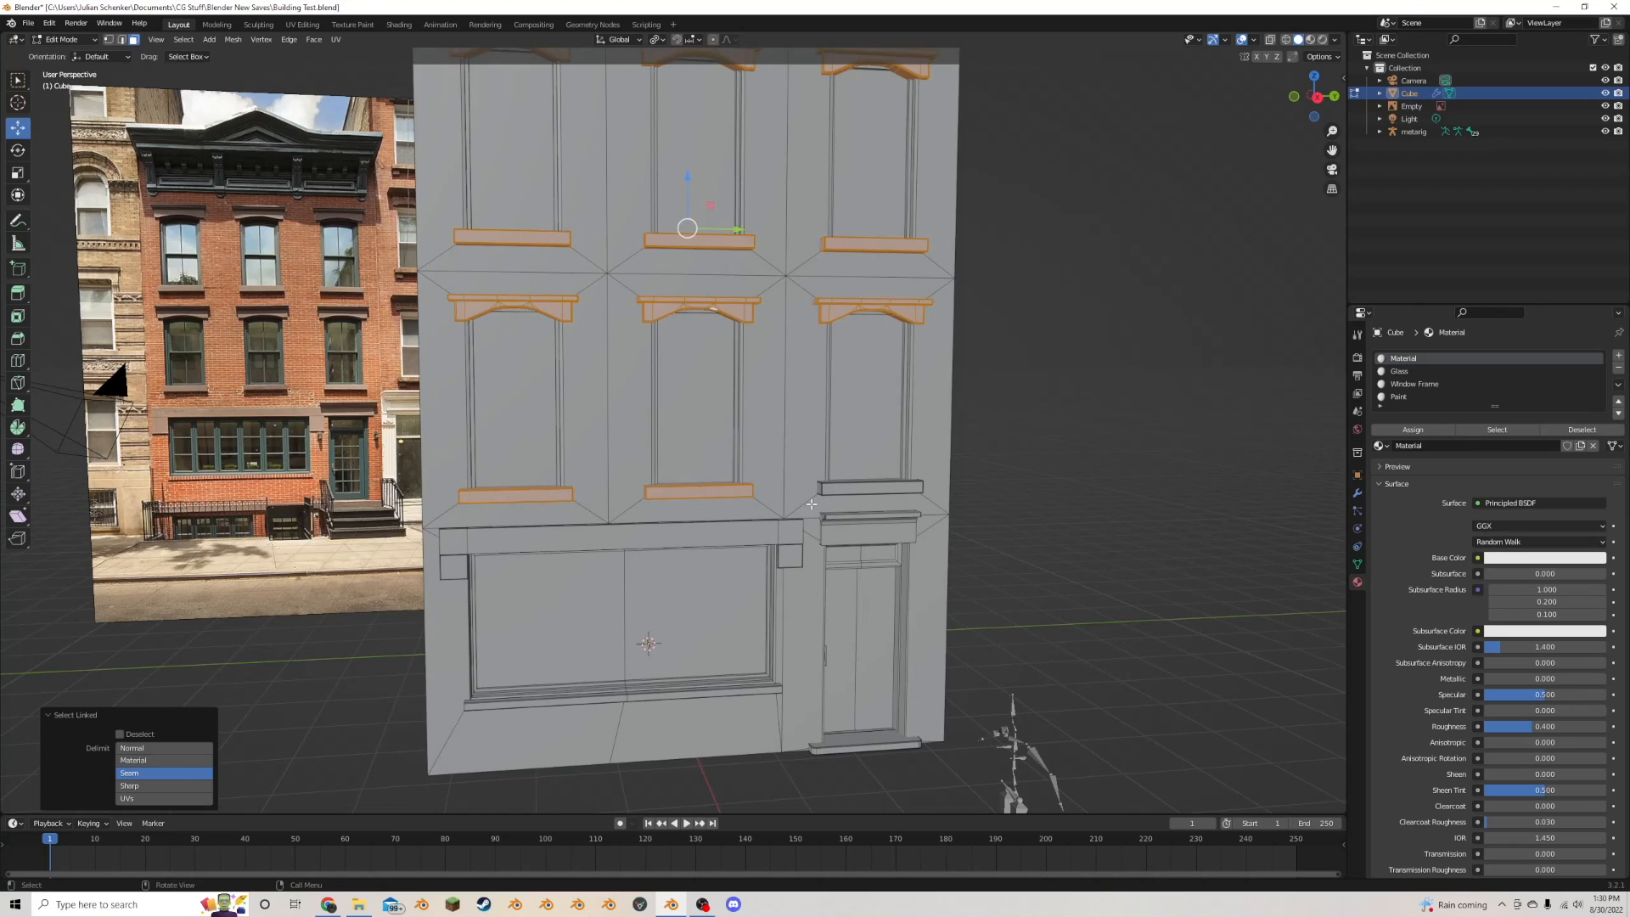
key(l)
key(l)
key(l)
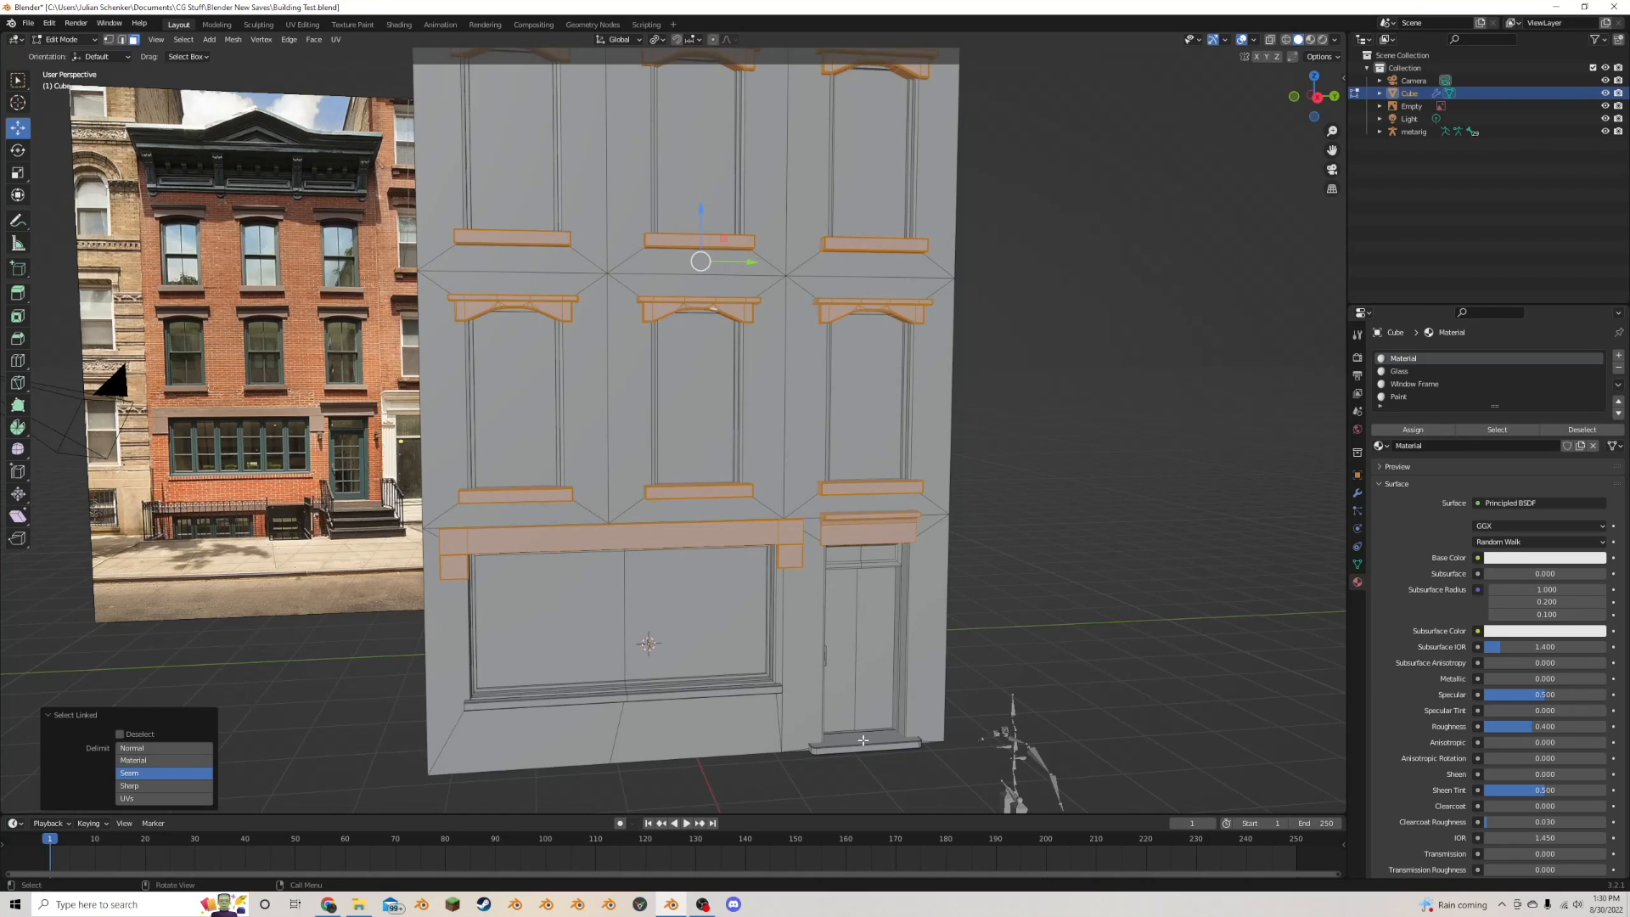
key(l)
- Add a fifth material slot with a new material named Window Decals and assign it to the selected trim
click(1618, 356)
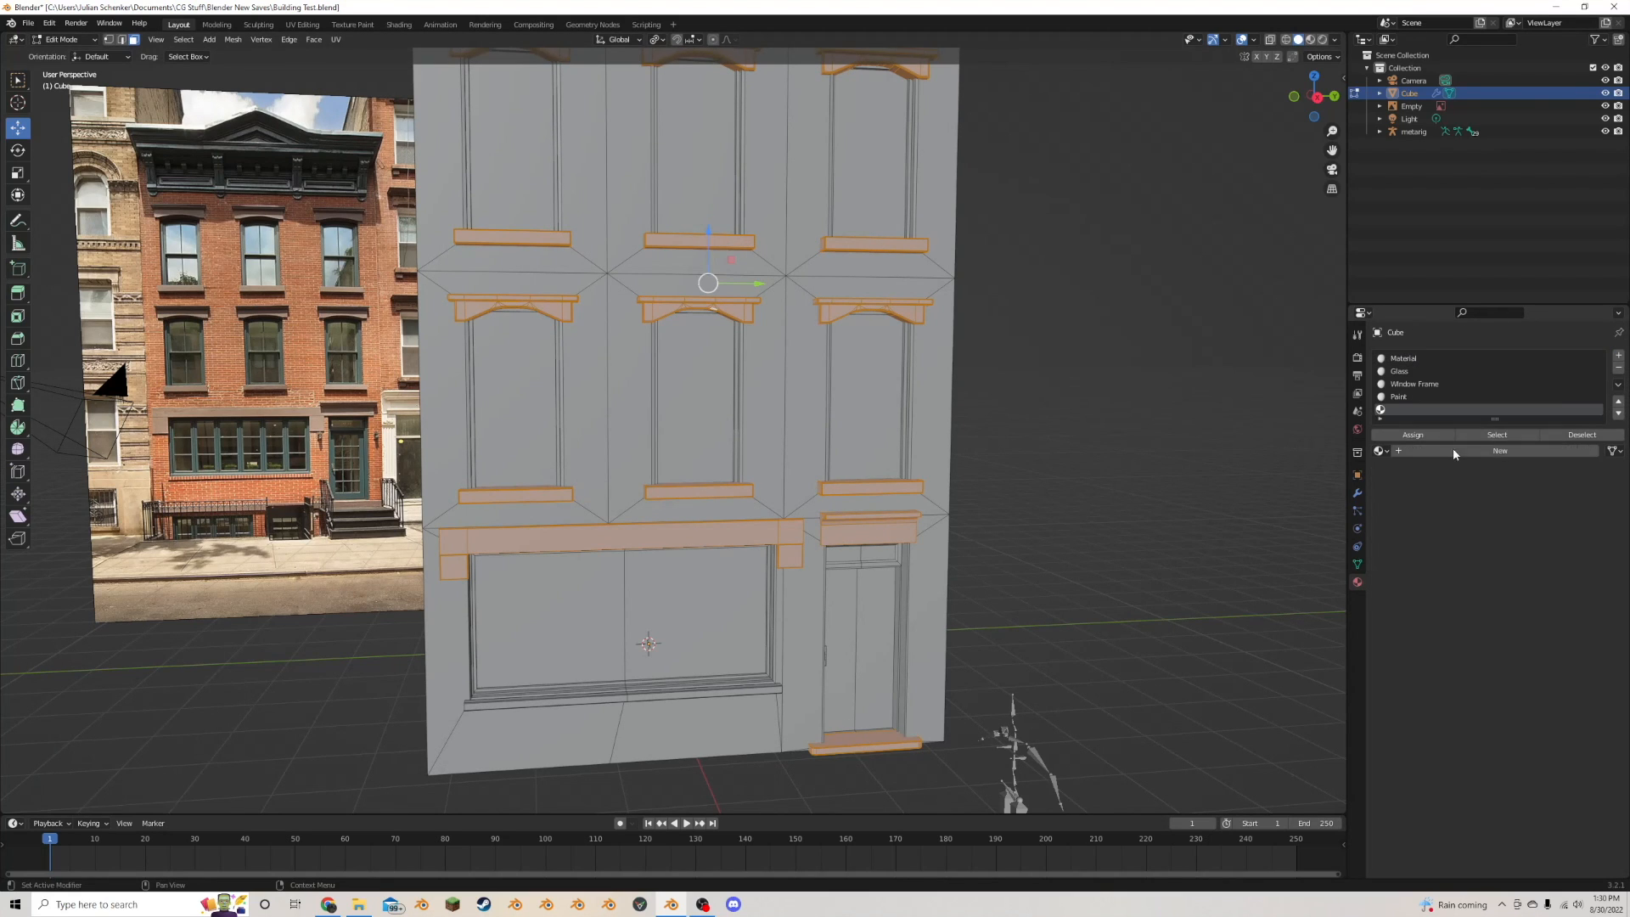
click(1417, 453)
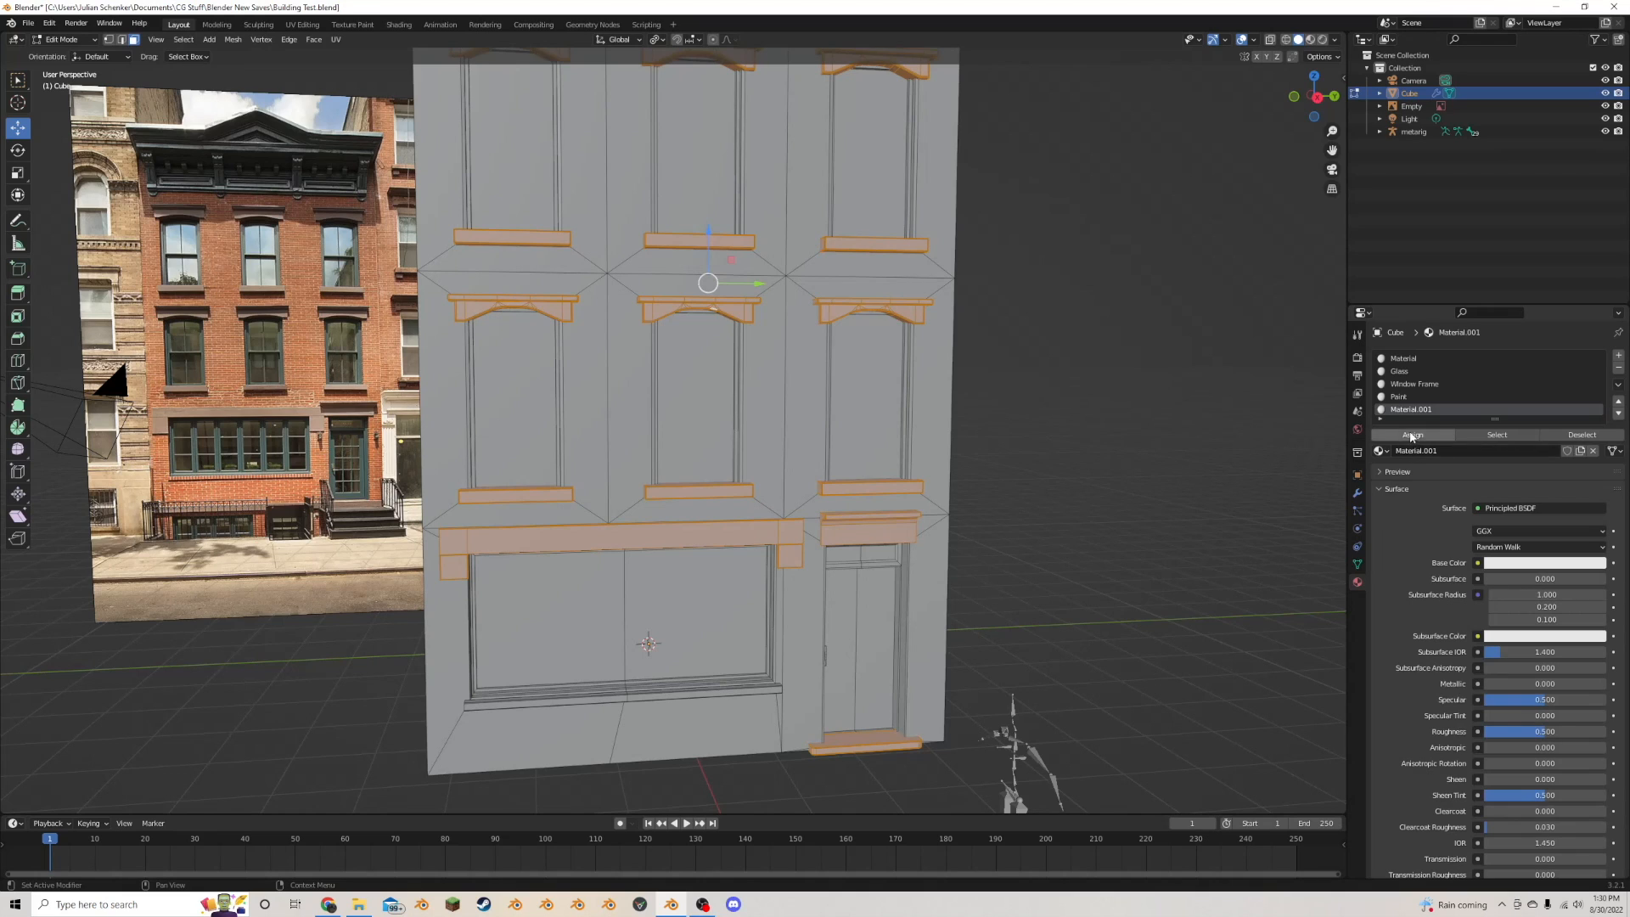
click(1453, 451)
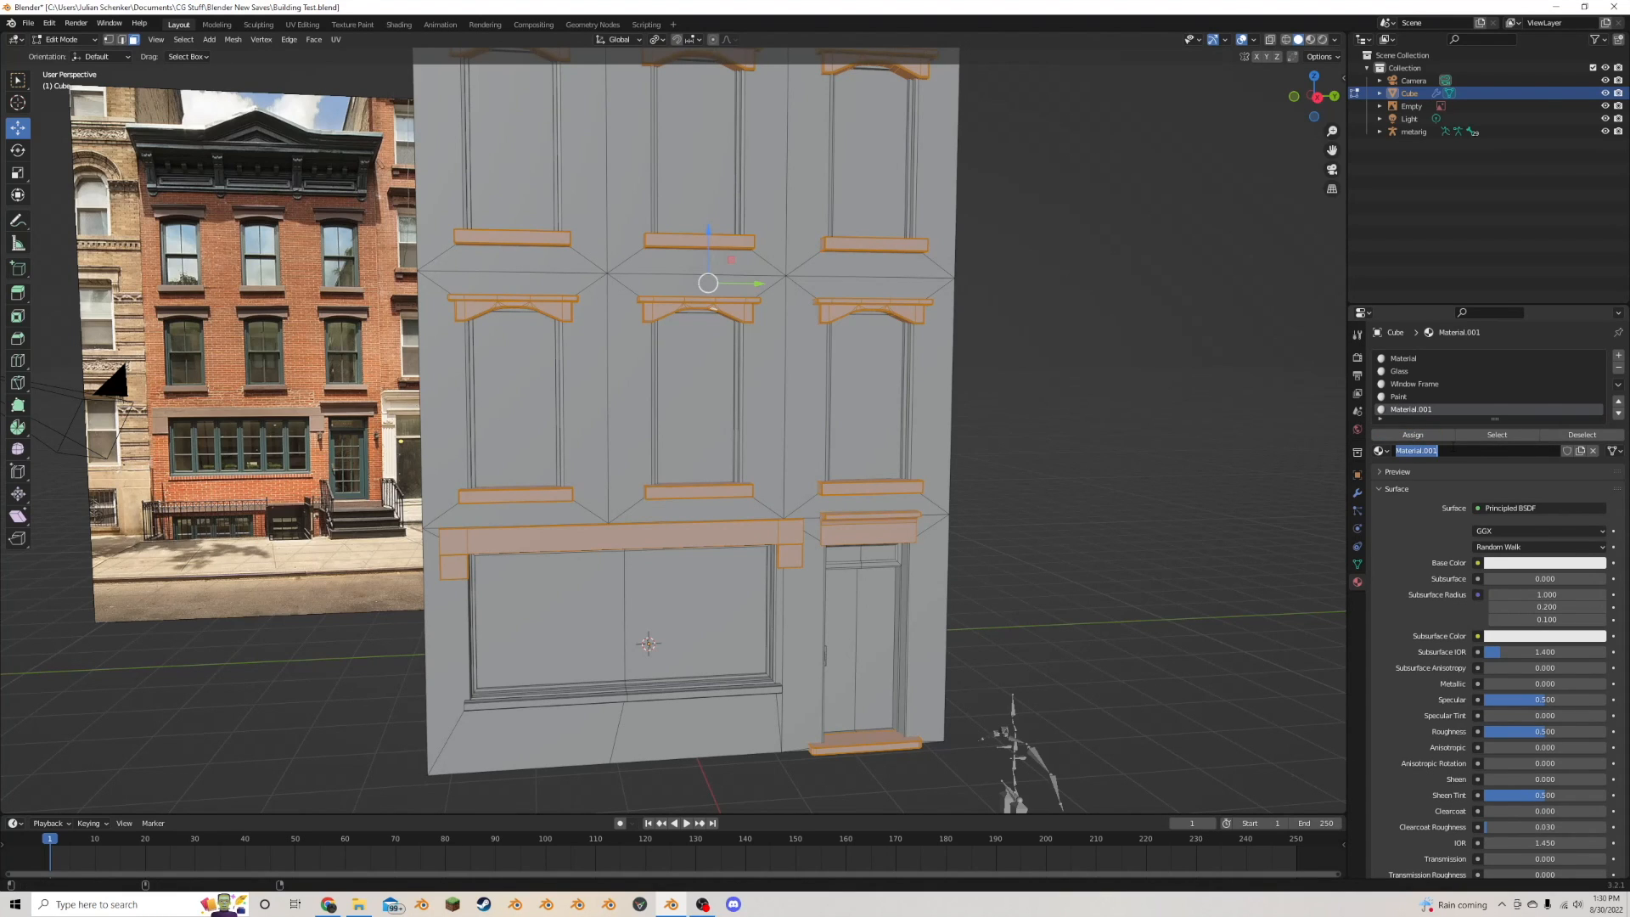
text(Window Decals)
key(Return)
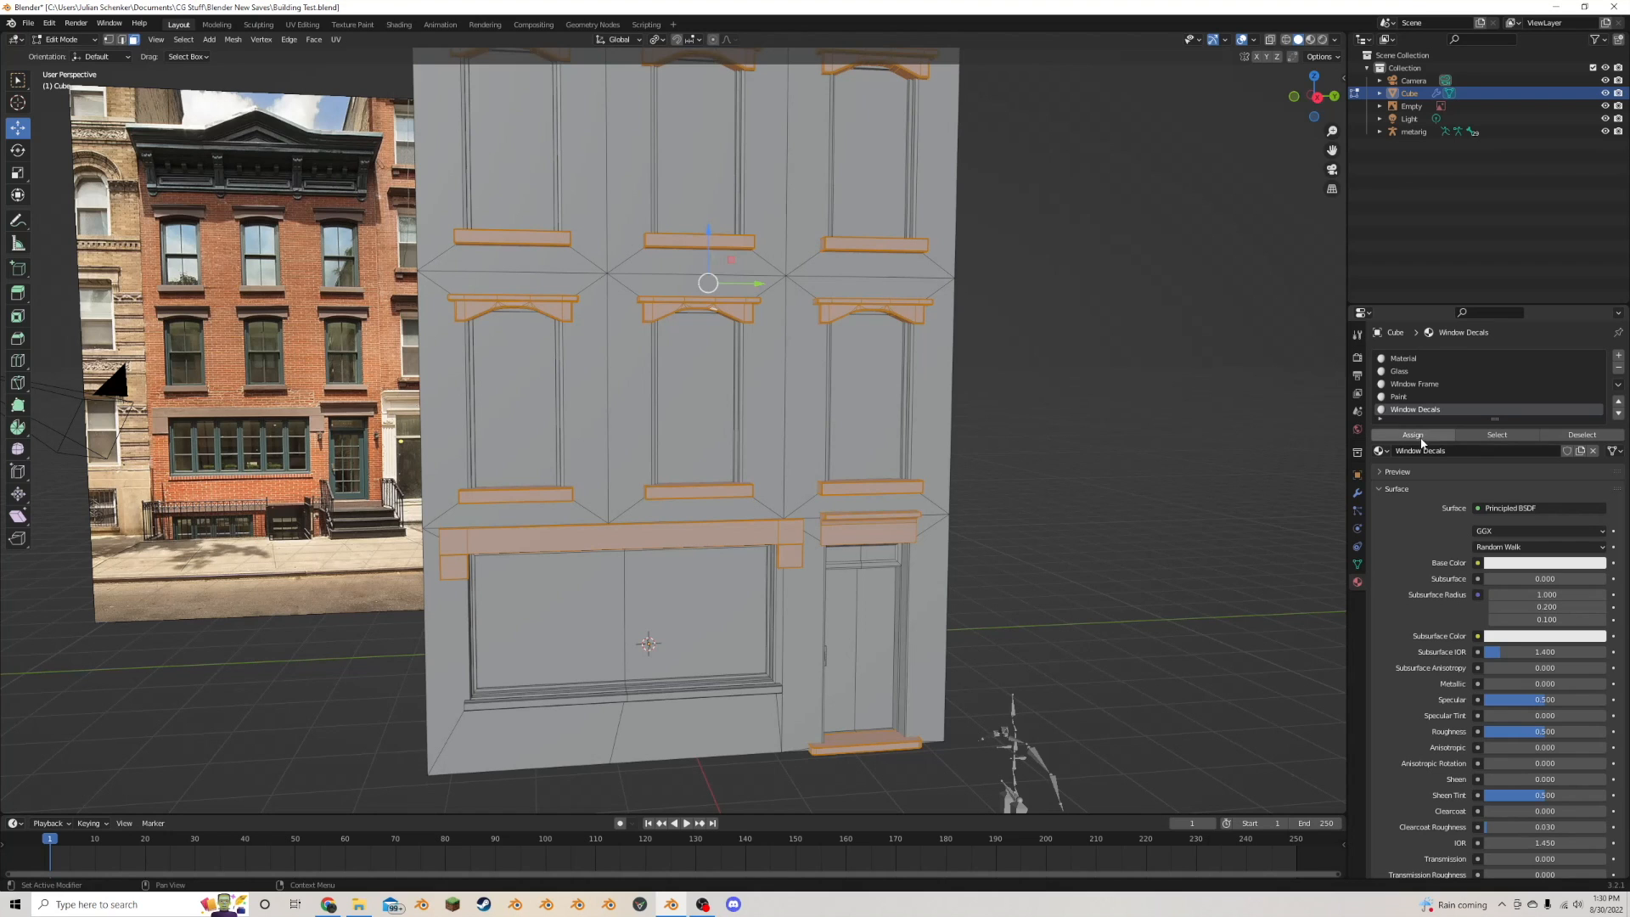
click(1115, 439)
- Select the arched lintels above all six upper-floor windows as whole linked pieces
scroll(964, 386, up, 6)
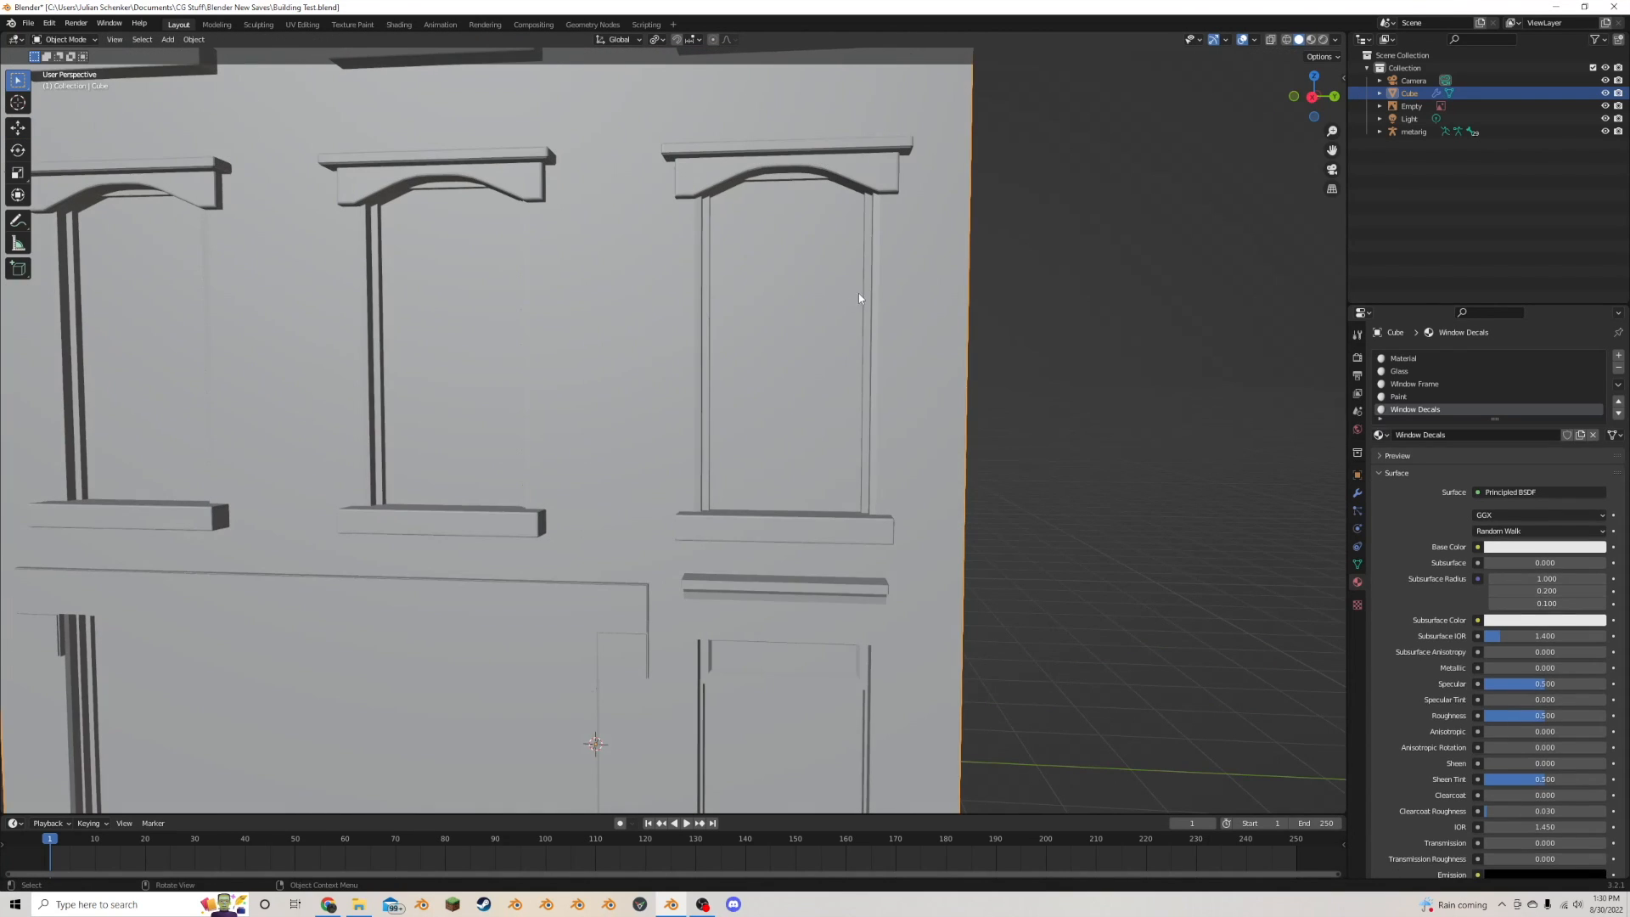
click(879, 283)
double_click(848, 175)
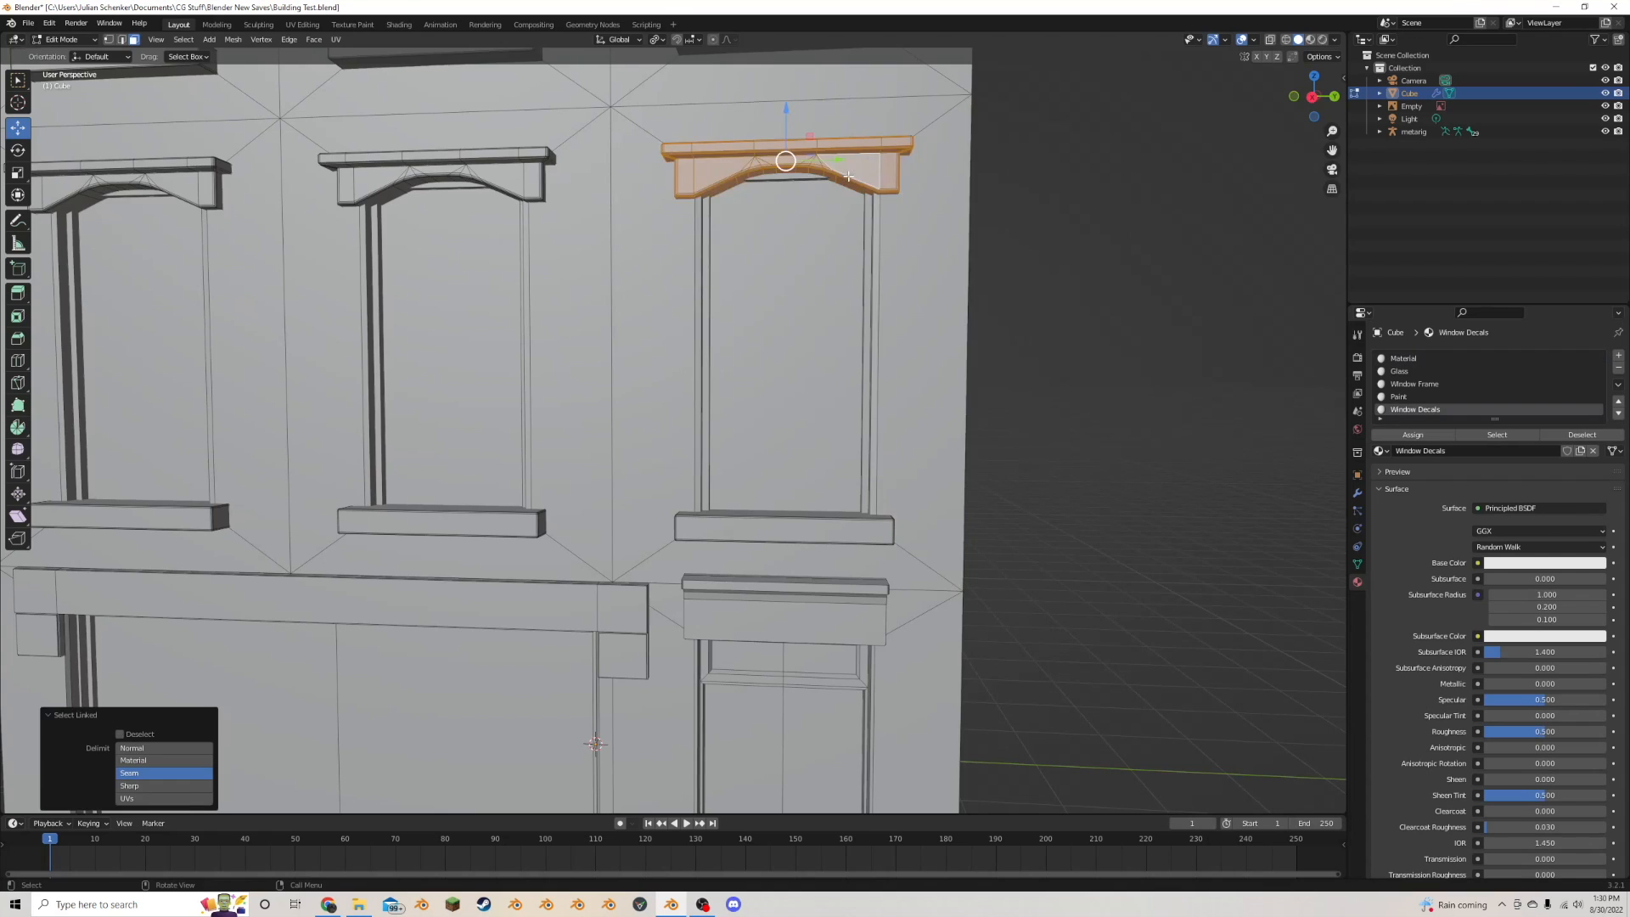
key(alt+z)
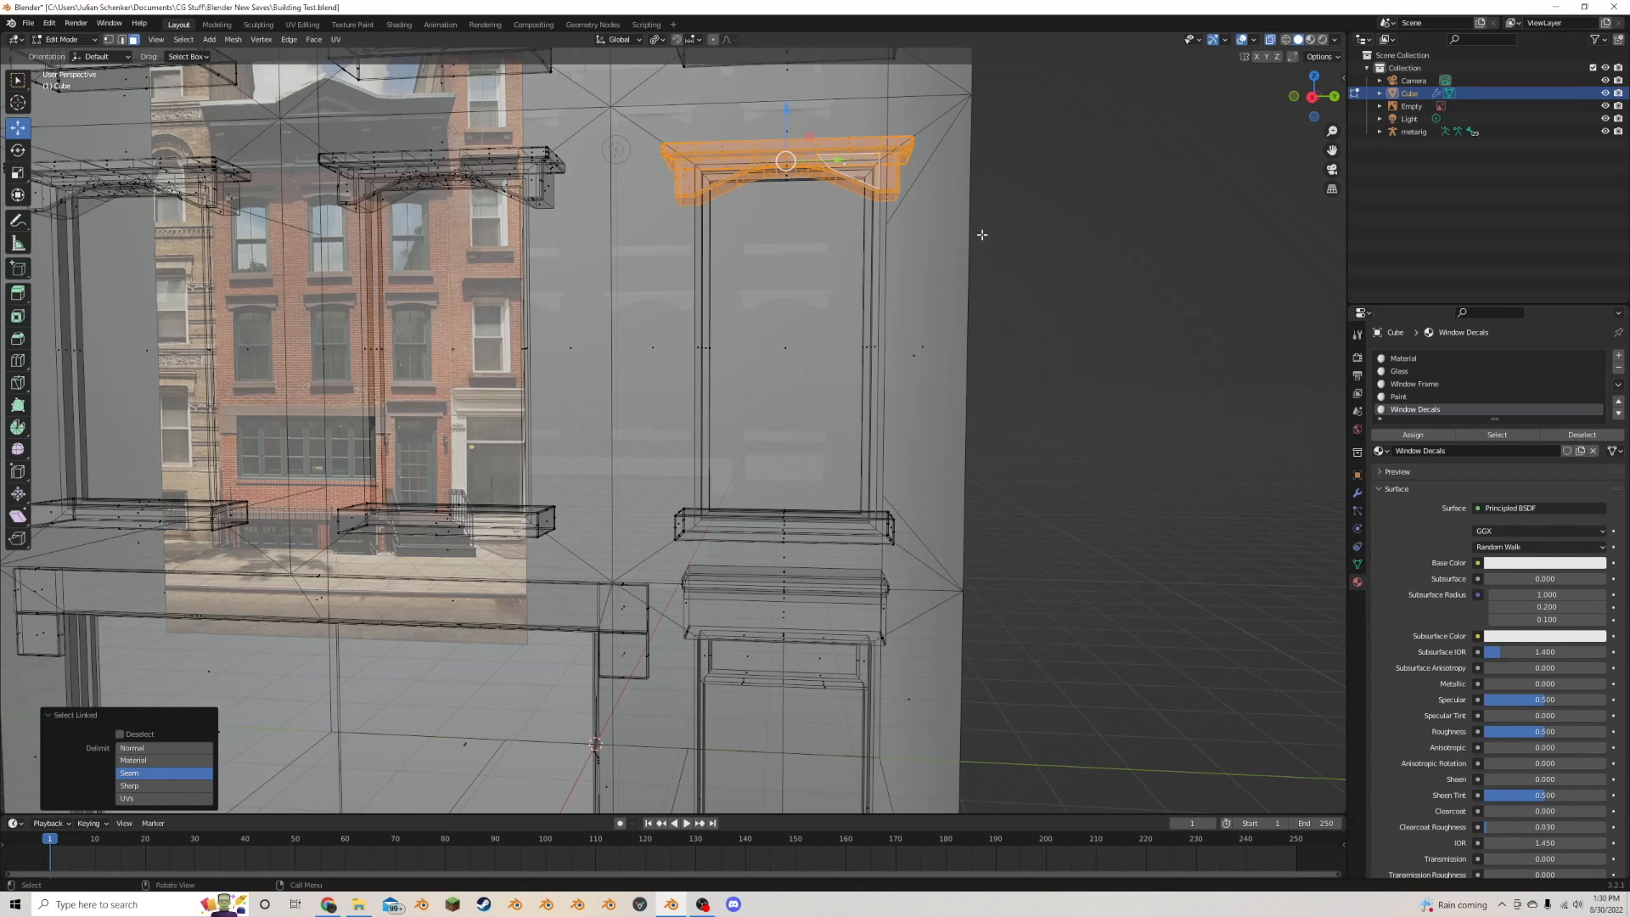
scroll(982, 234, down, 5)
key(alt+z)
shift+double_click(618, 331)
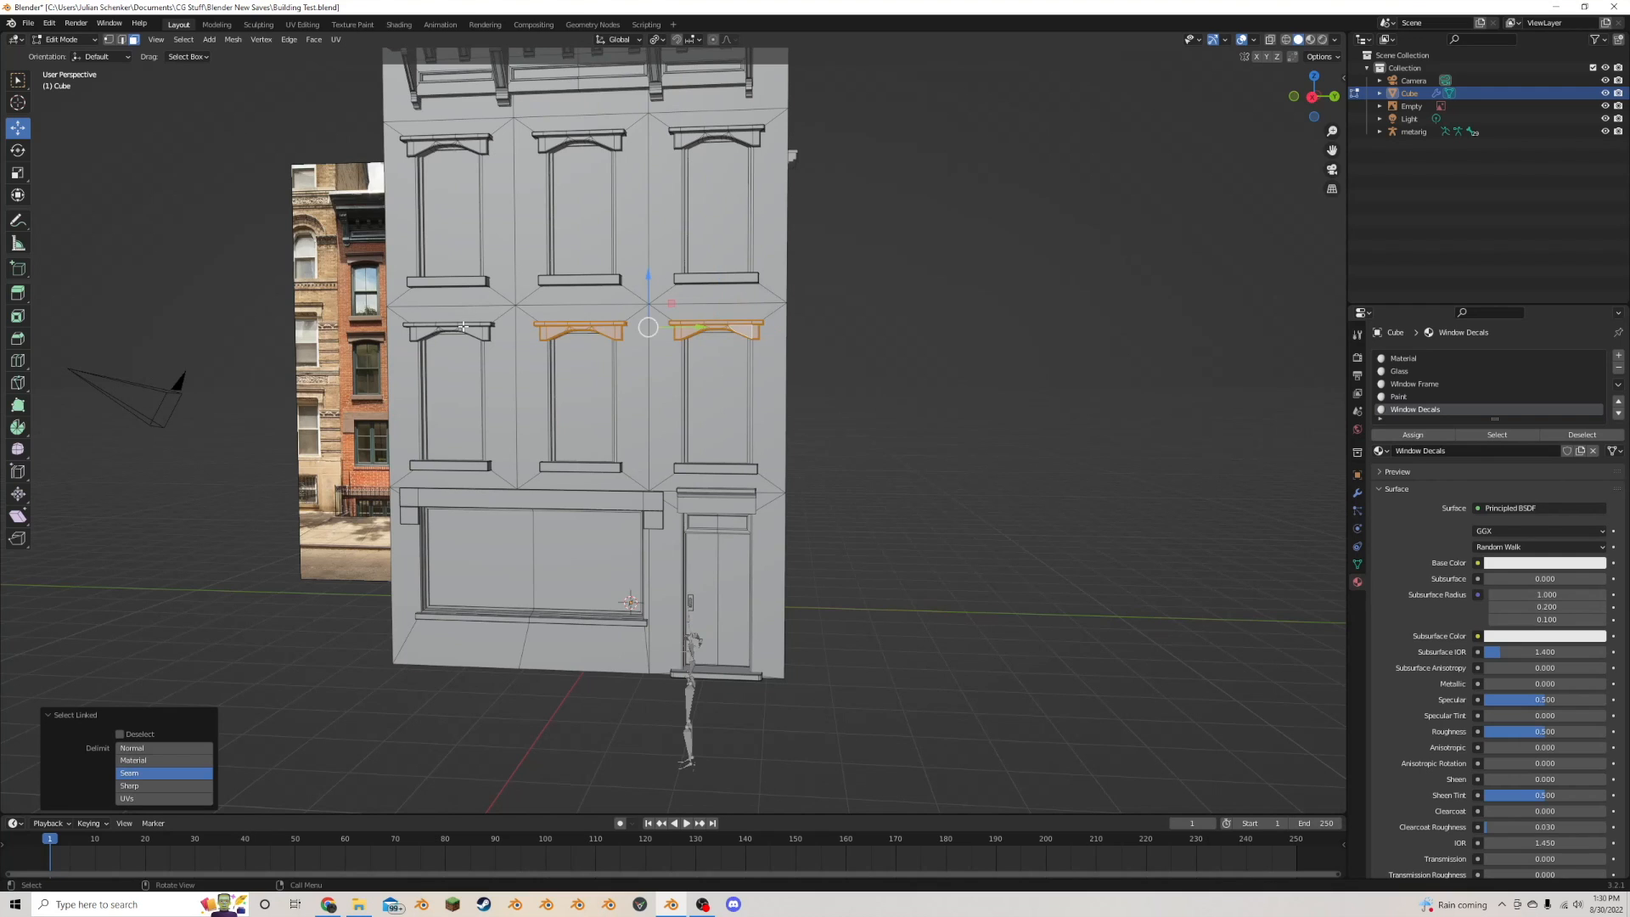
shift+double_click(480, 333)
shift+double_click(485, 153)
shift+double_click(594, 146)
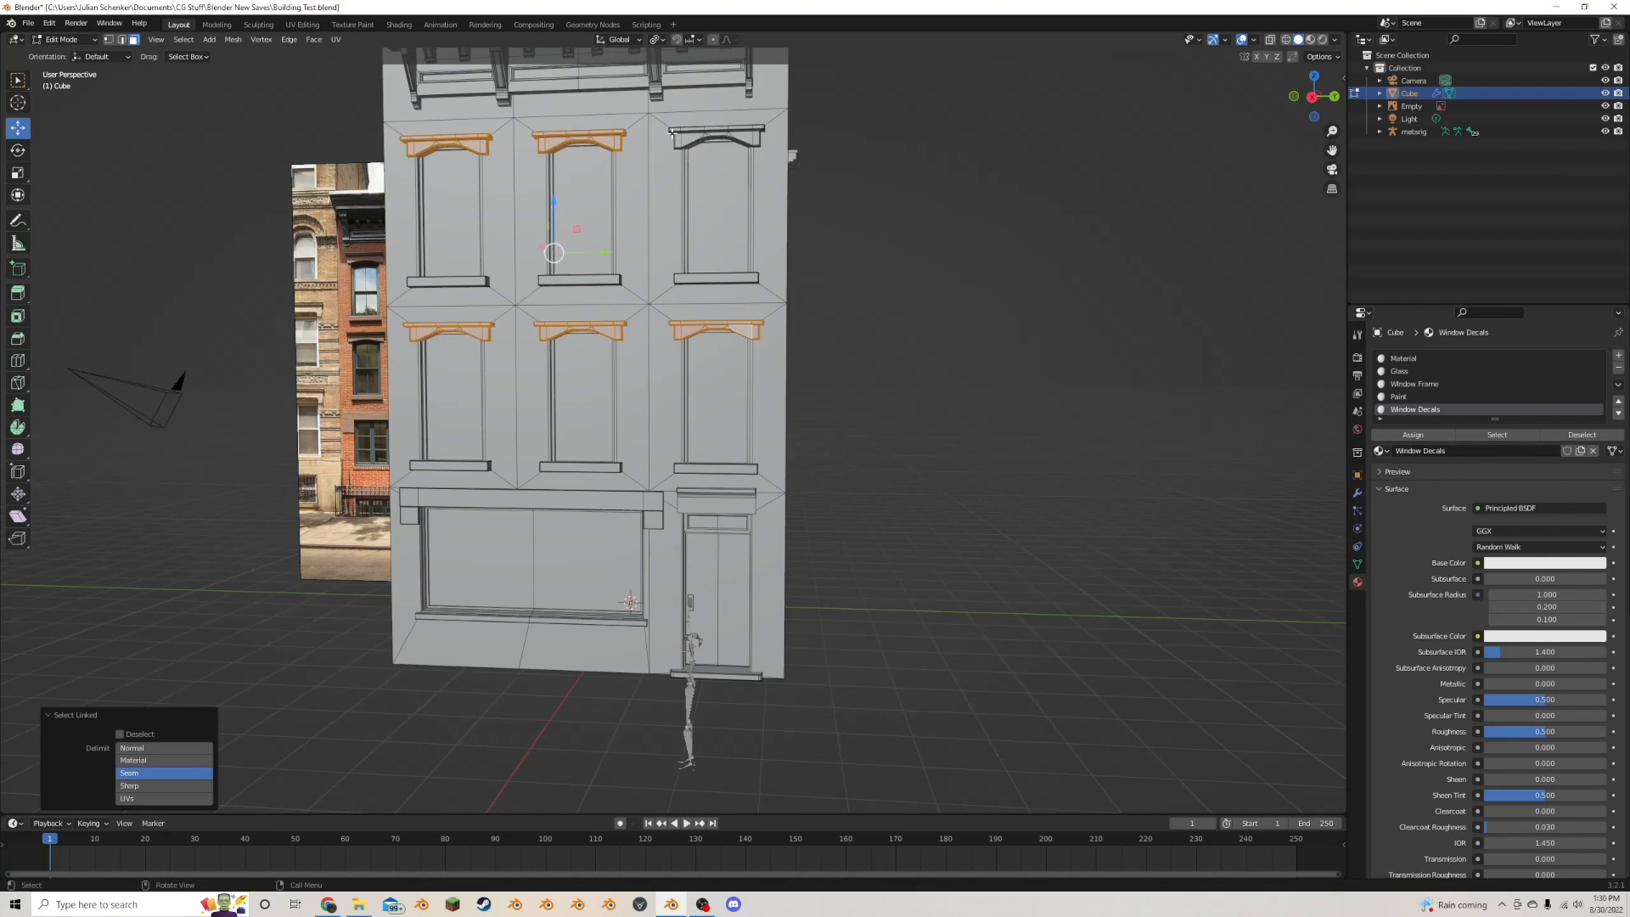
shift+double_click(691, 146)
- Try hiding the selected lintels and selecting the edge around a middle-floor window opening, and restore the lintels
key(h)
scroll(690, 146, up, 3)
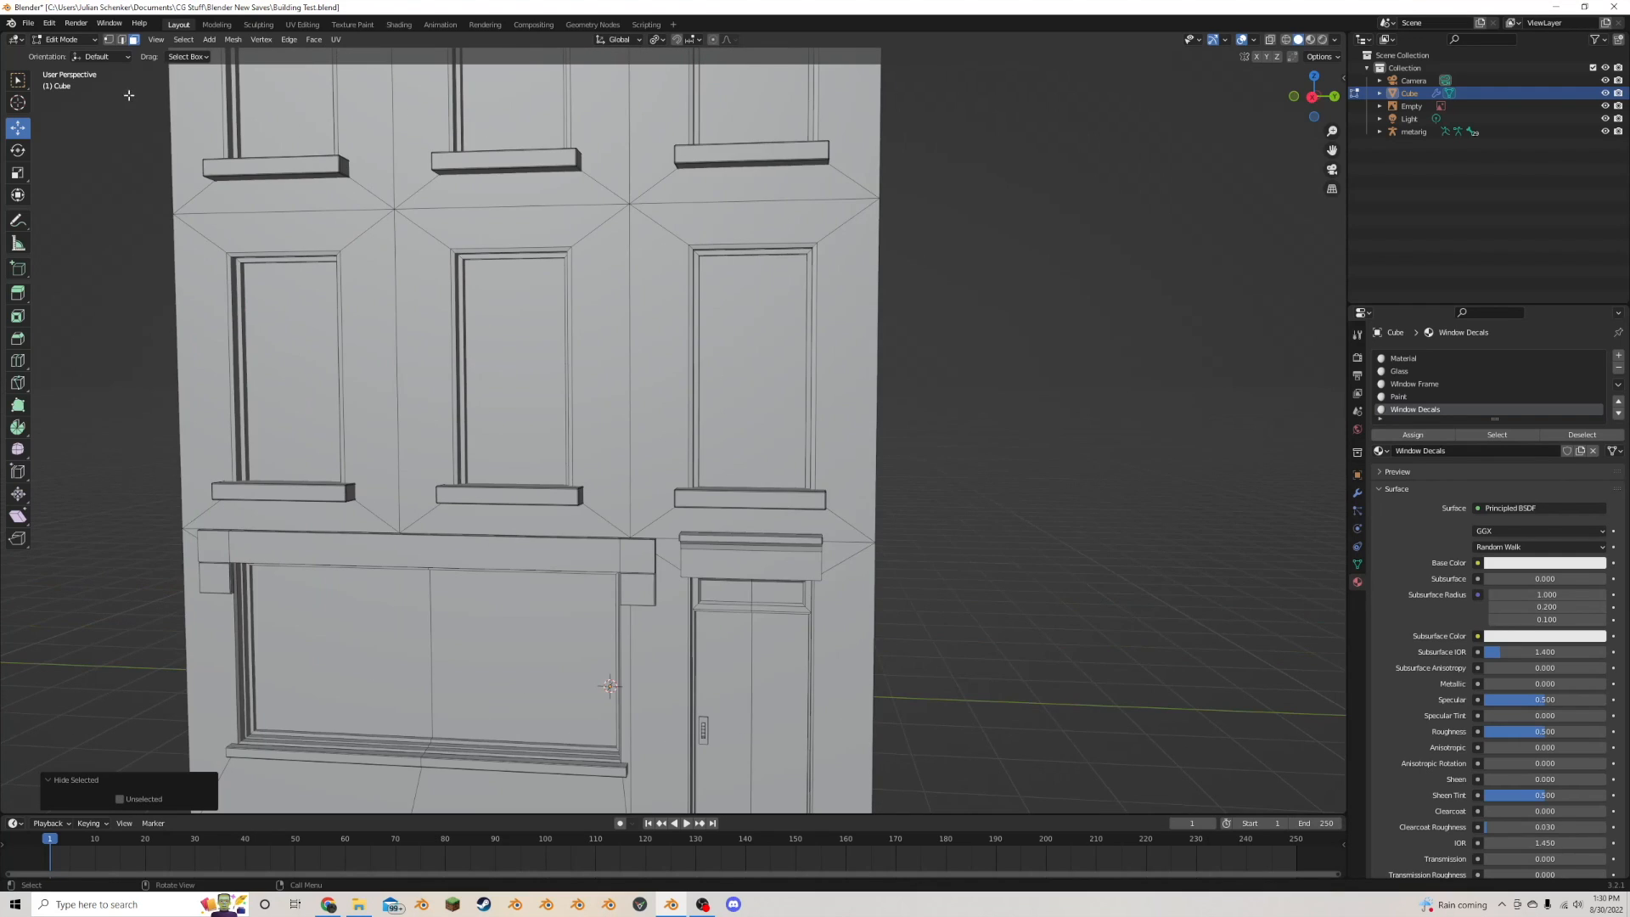
click(122, 40)
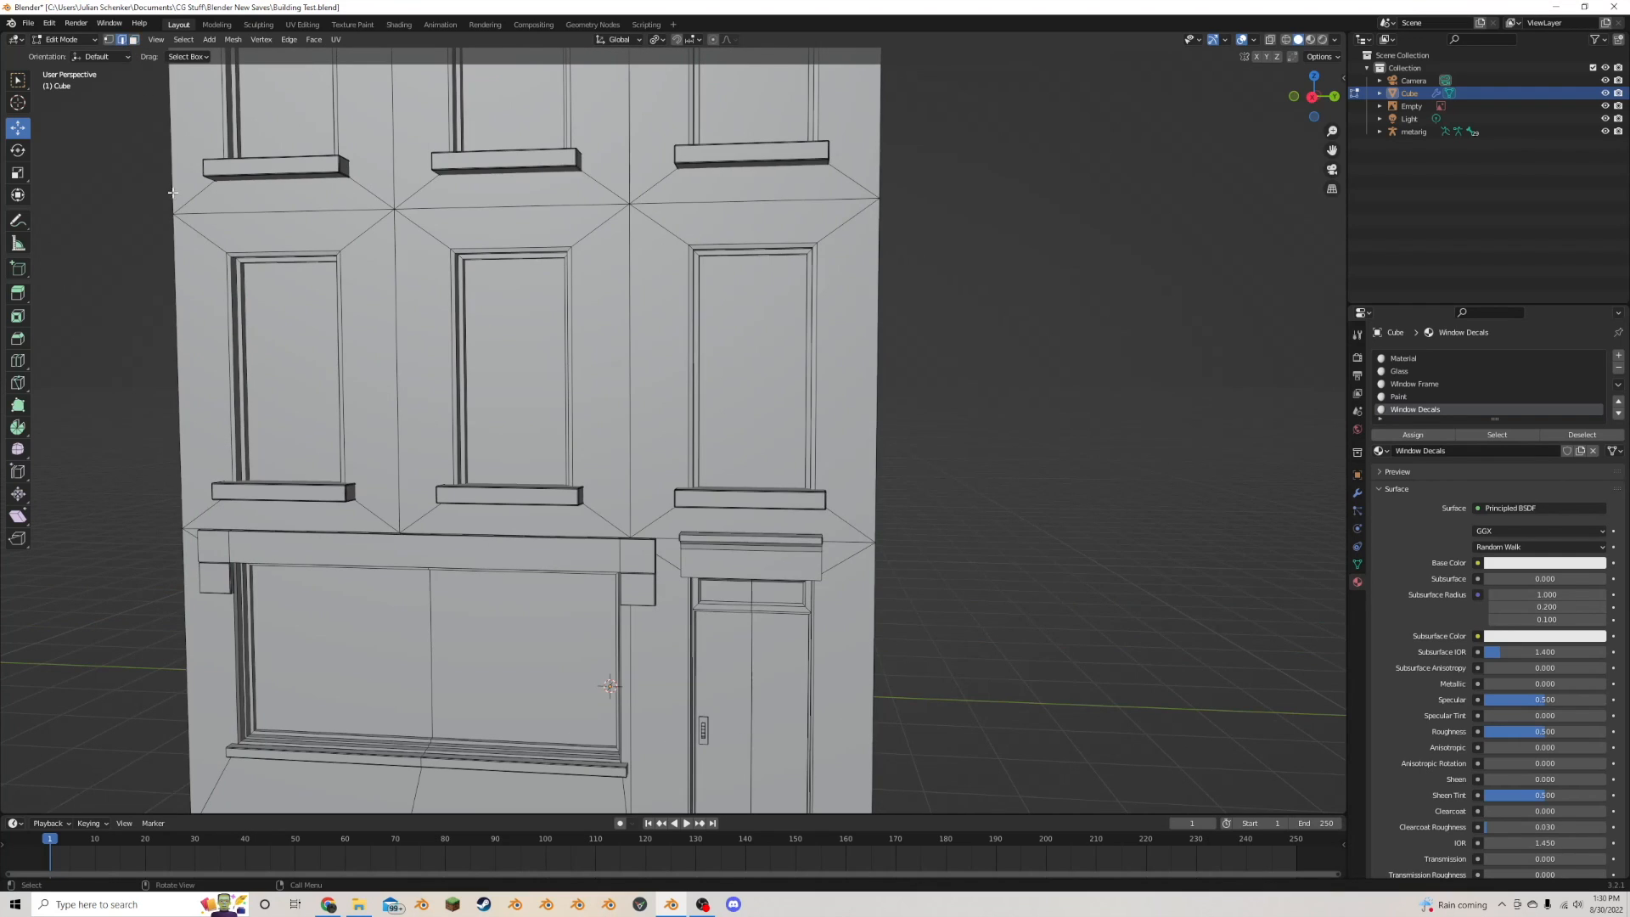
alt+click(239, 258)
scroll(339, 258, down, 4)
middle_drag(398, 258, 422, 258)
scroll(423, 258, up, 2)
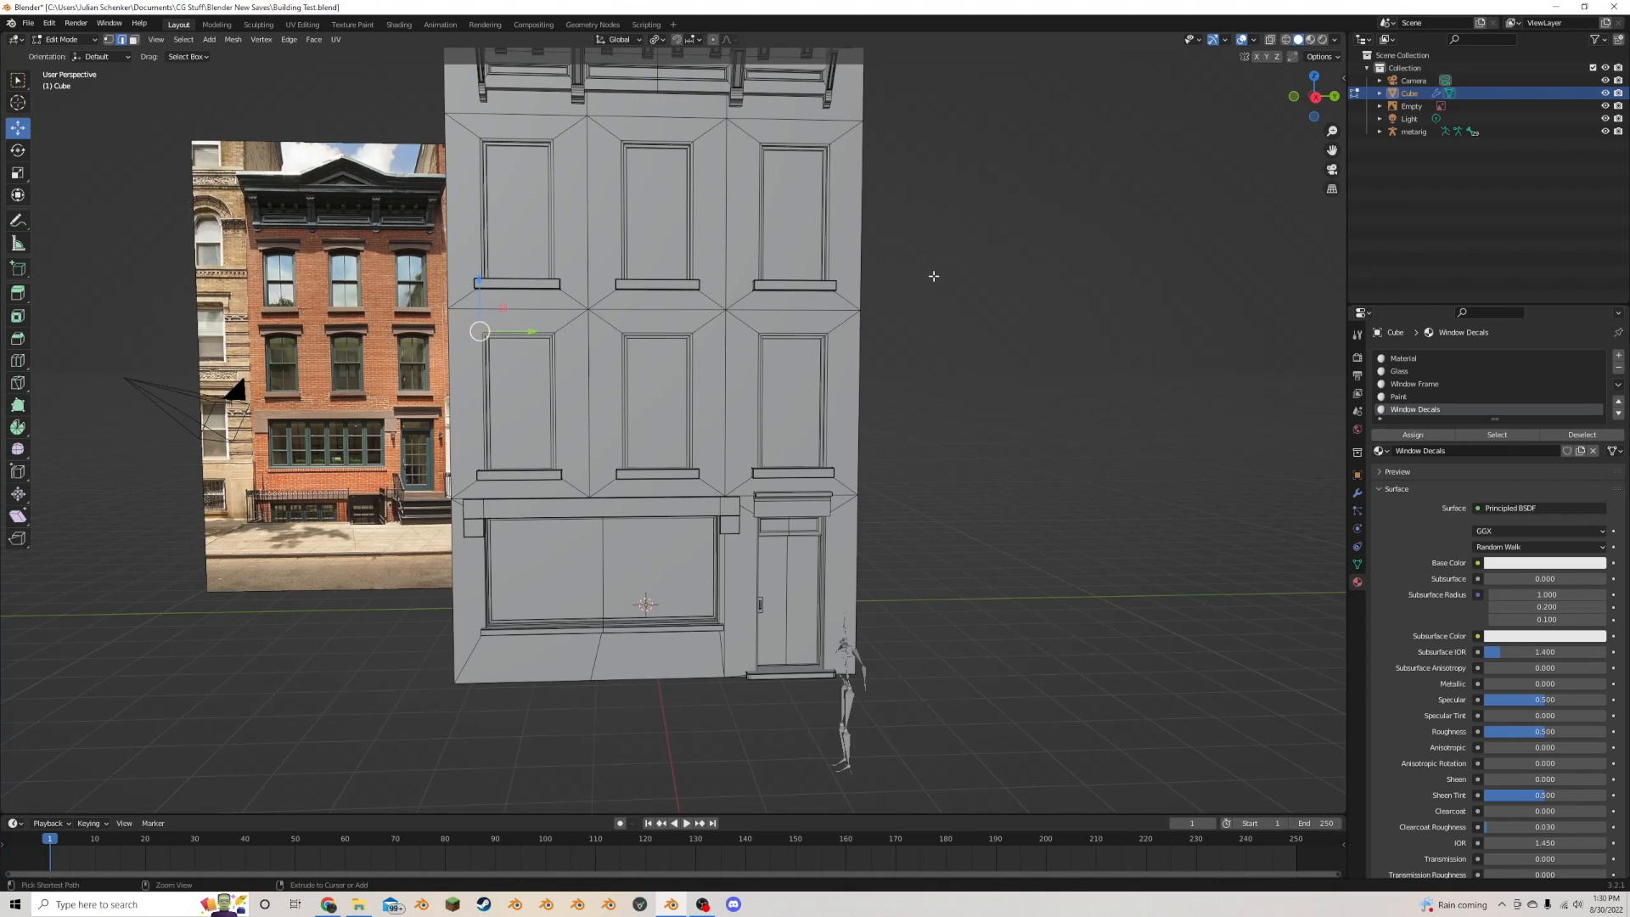
key(alt+h)
key(ctrl+z)
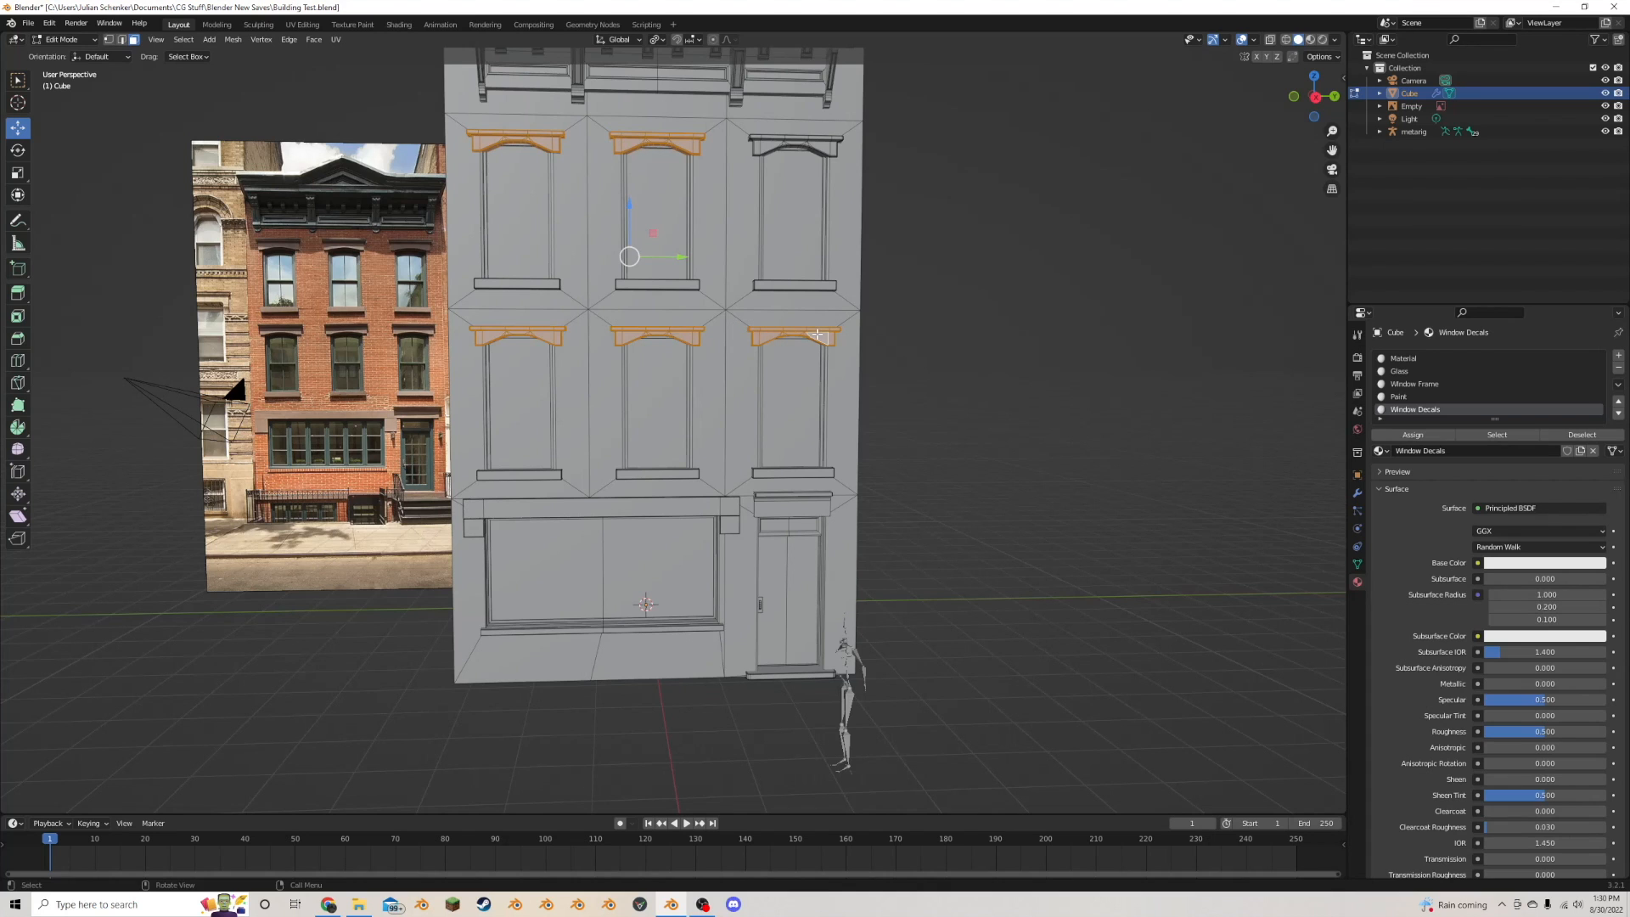
- Lower the selected window lintels about 0.04 m along Z, clear the selection and save the file
scroll(817, 334, up, 2)
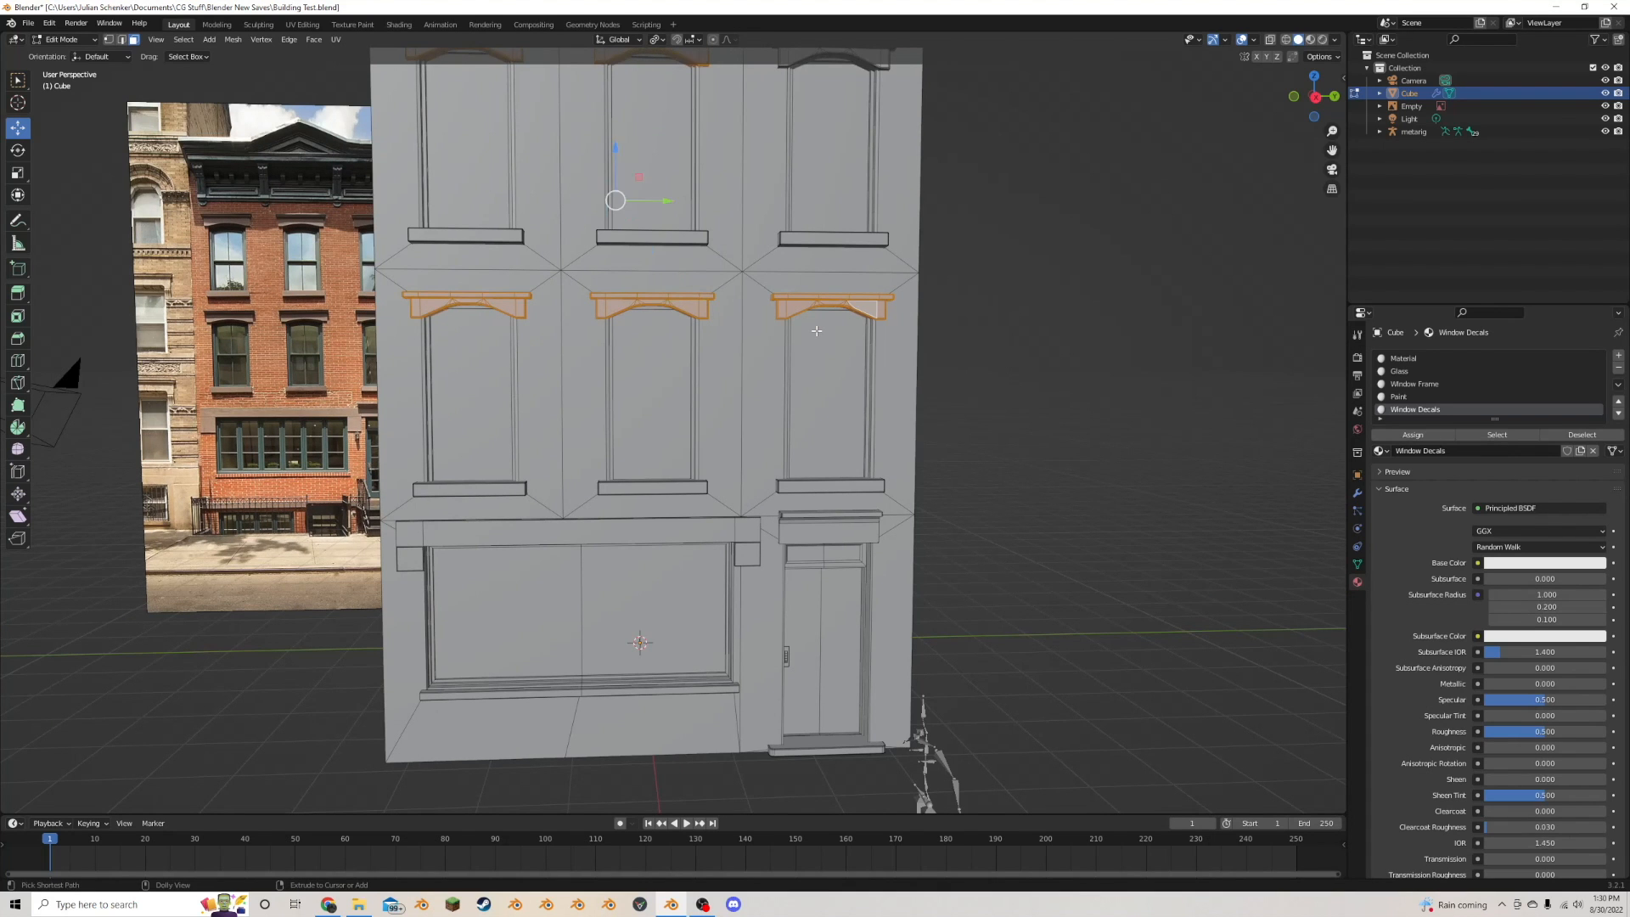
scroll(820, 326, up, 3)
scroll(874, 307, down, 1)
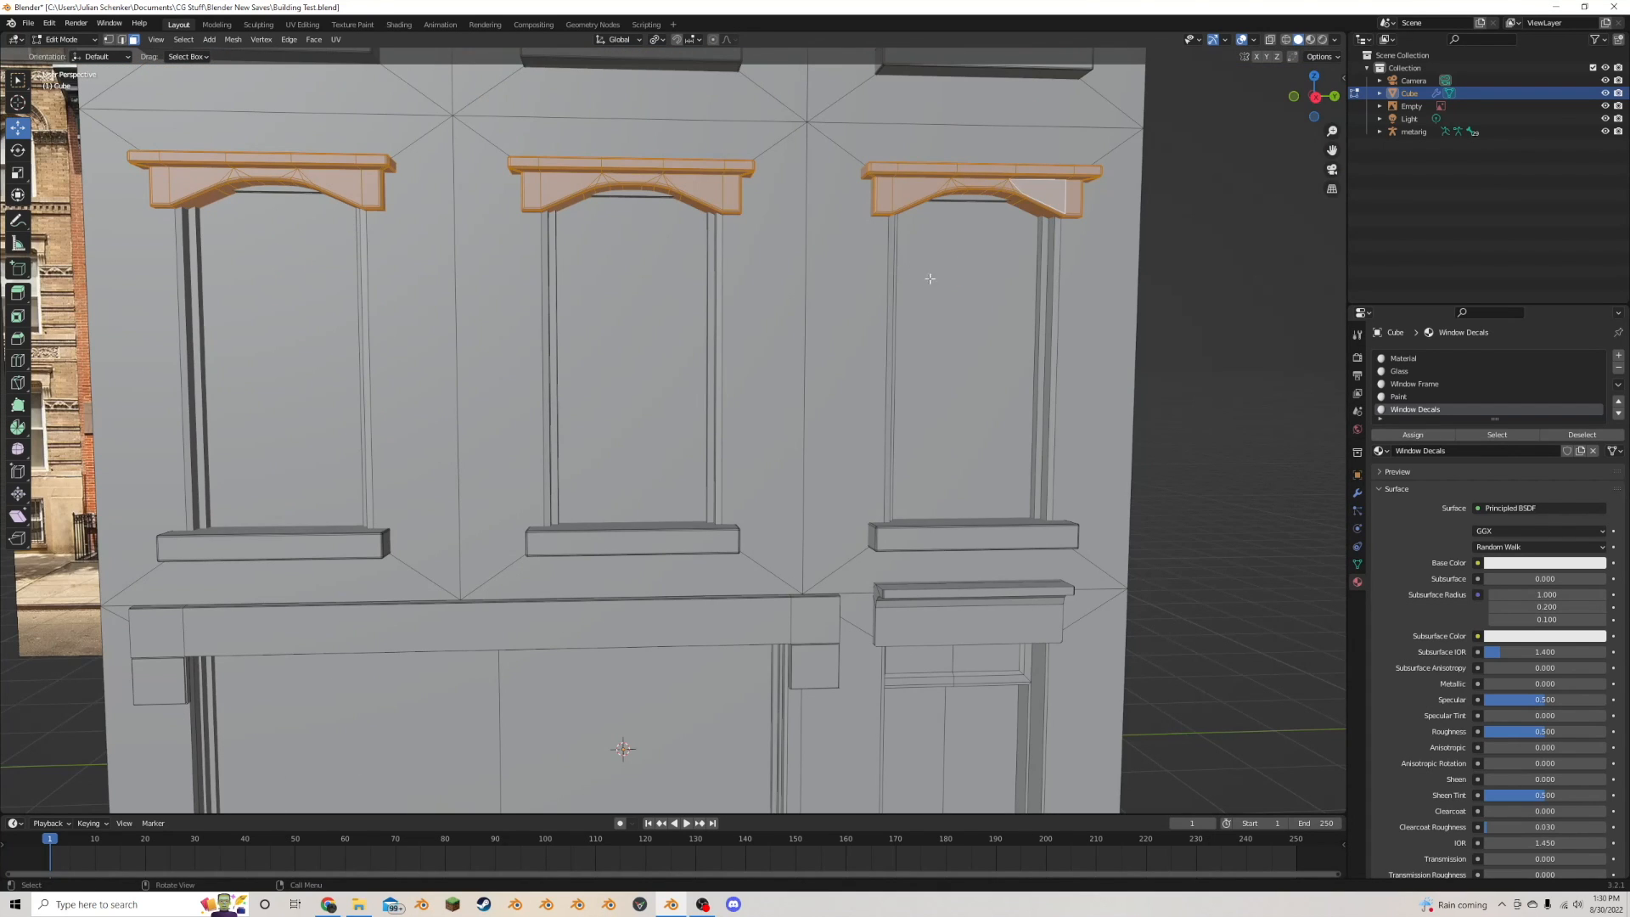
key(g)
key(z)
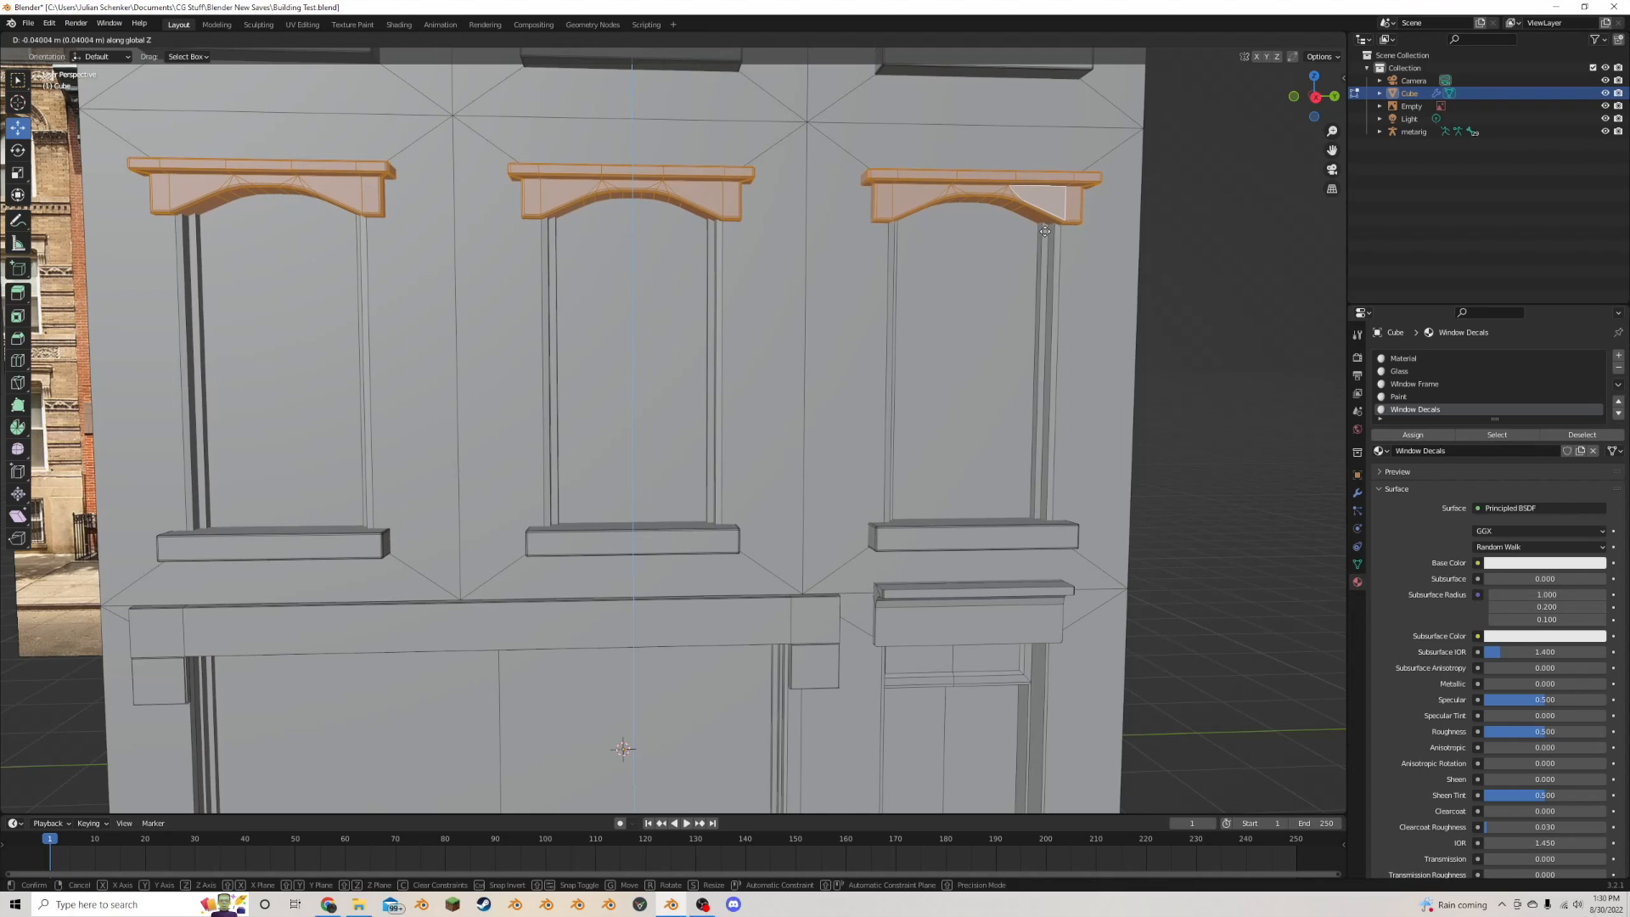
click(1046, 230)
scroll(1046, 242, down, 5)
key(alt+a)
key(ctrl+s)
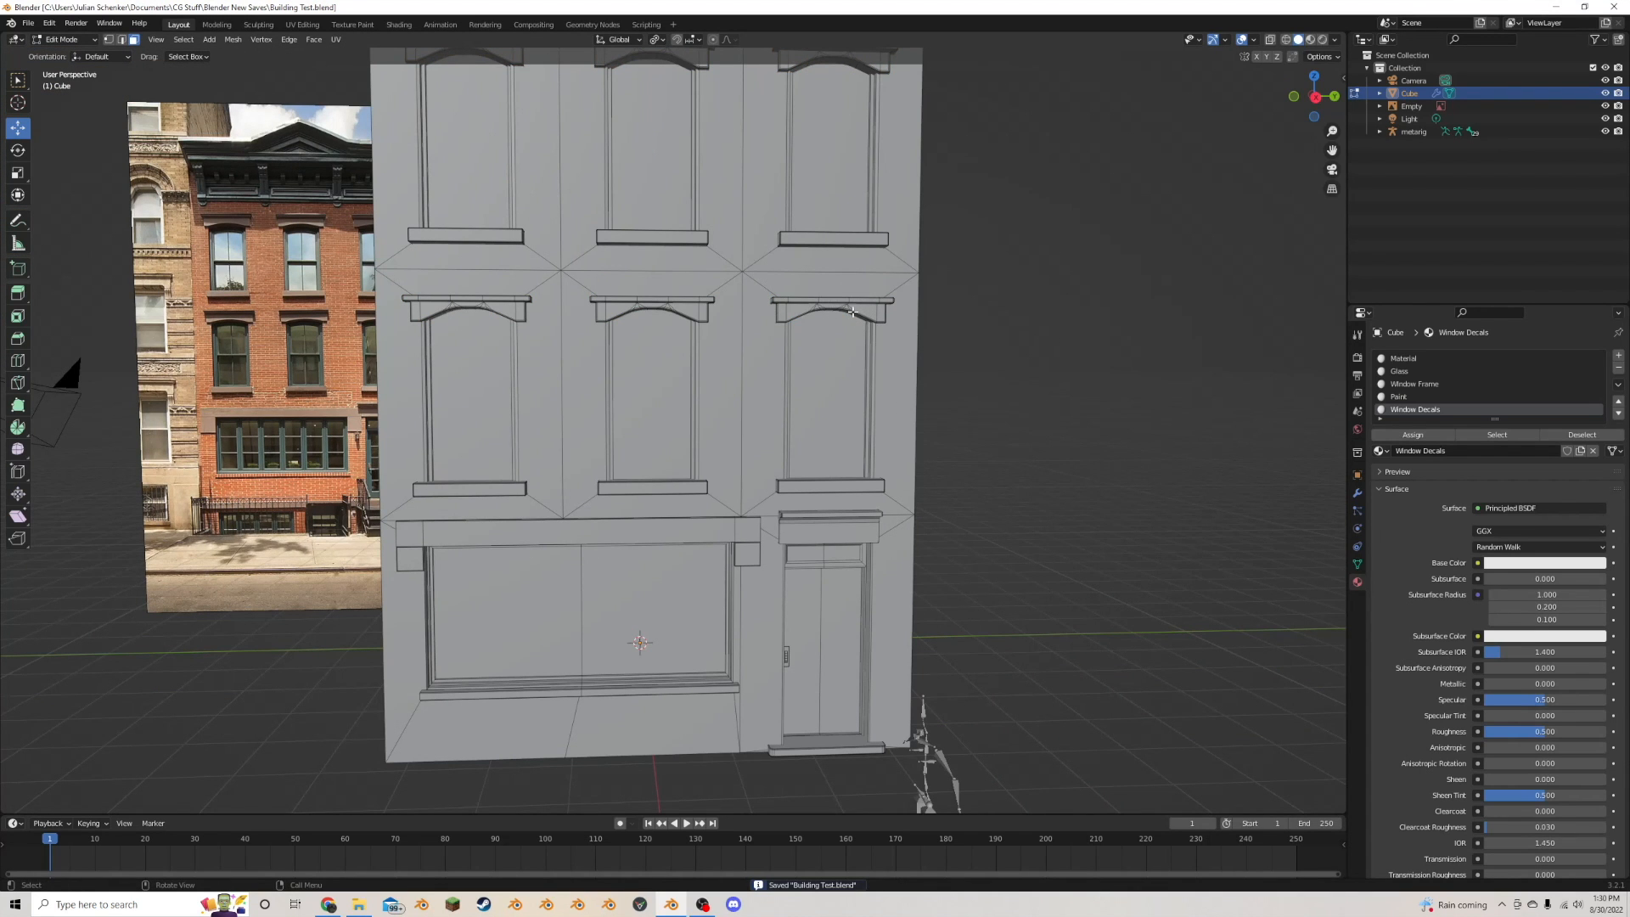
- Check the whole facade against the reference photo in Object Mode, return to Edit Mode and save the file
middle_drag(891, 292, 934, 253)
key(Tab)
scroll(1048, 255, down, 4)
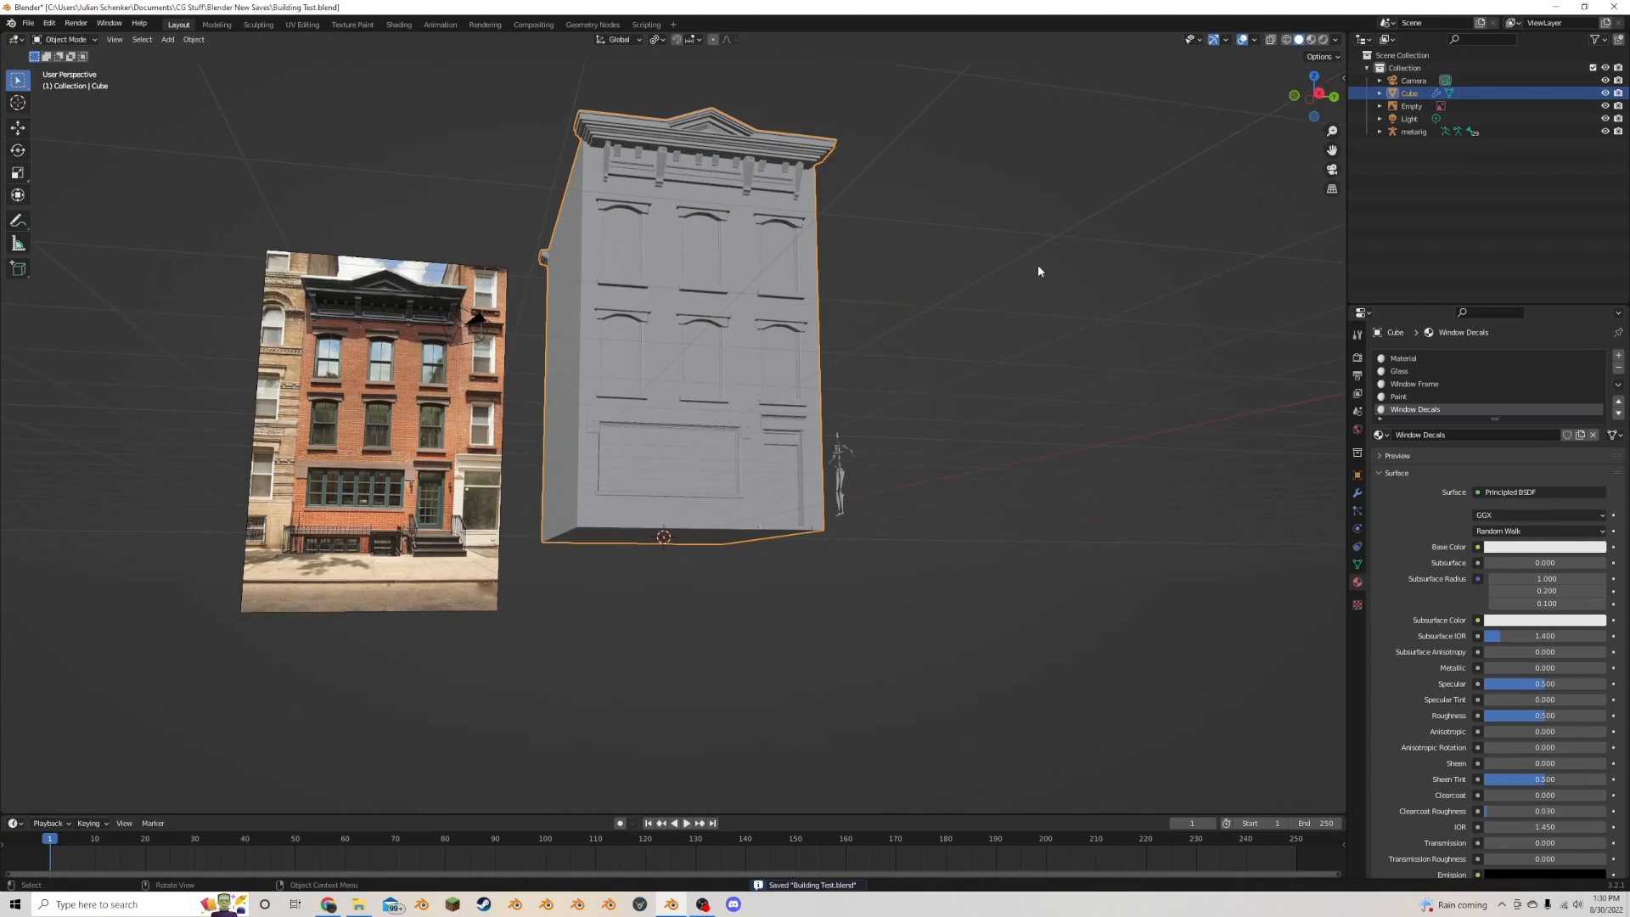
middle_drag(1037, 272, 1006, 288)
scroll(992, 293, up, 3)
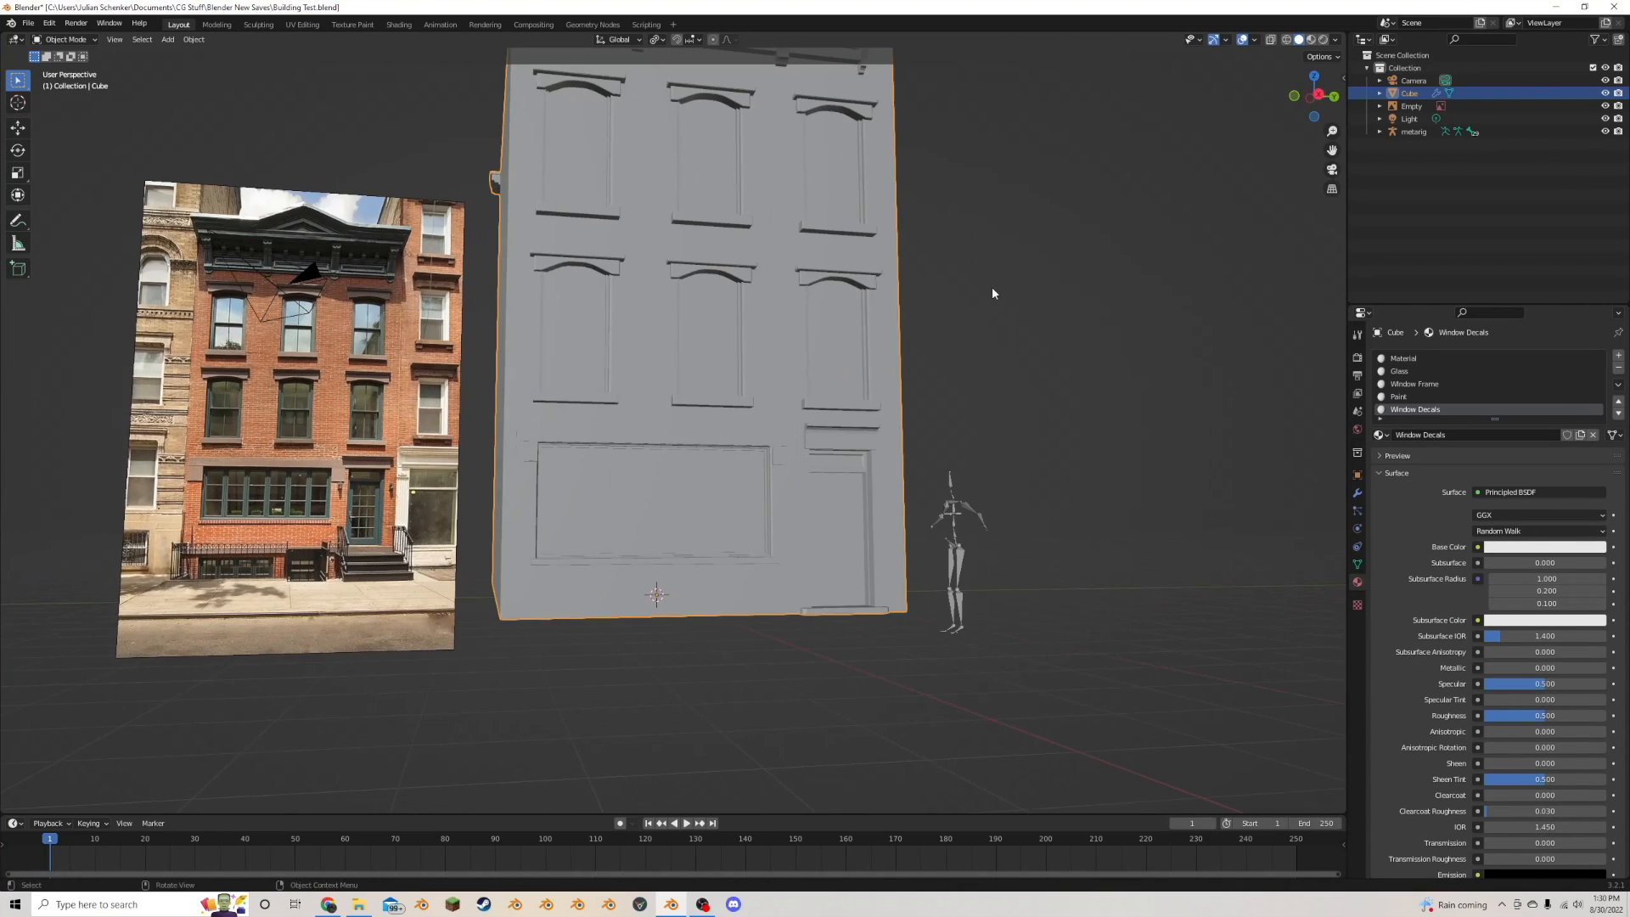
key(Tab)
key(ctrl+s)
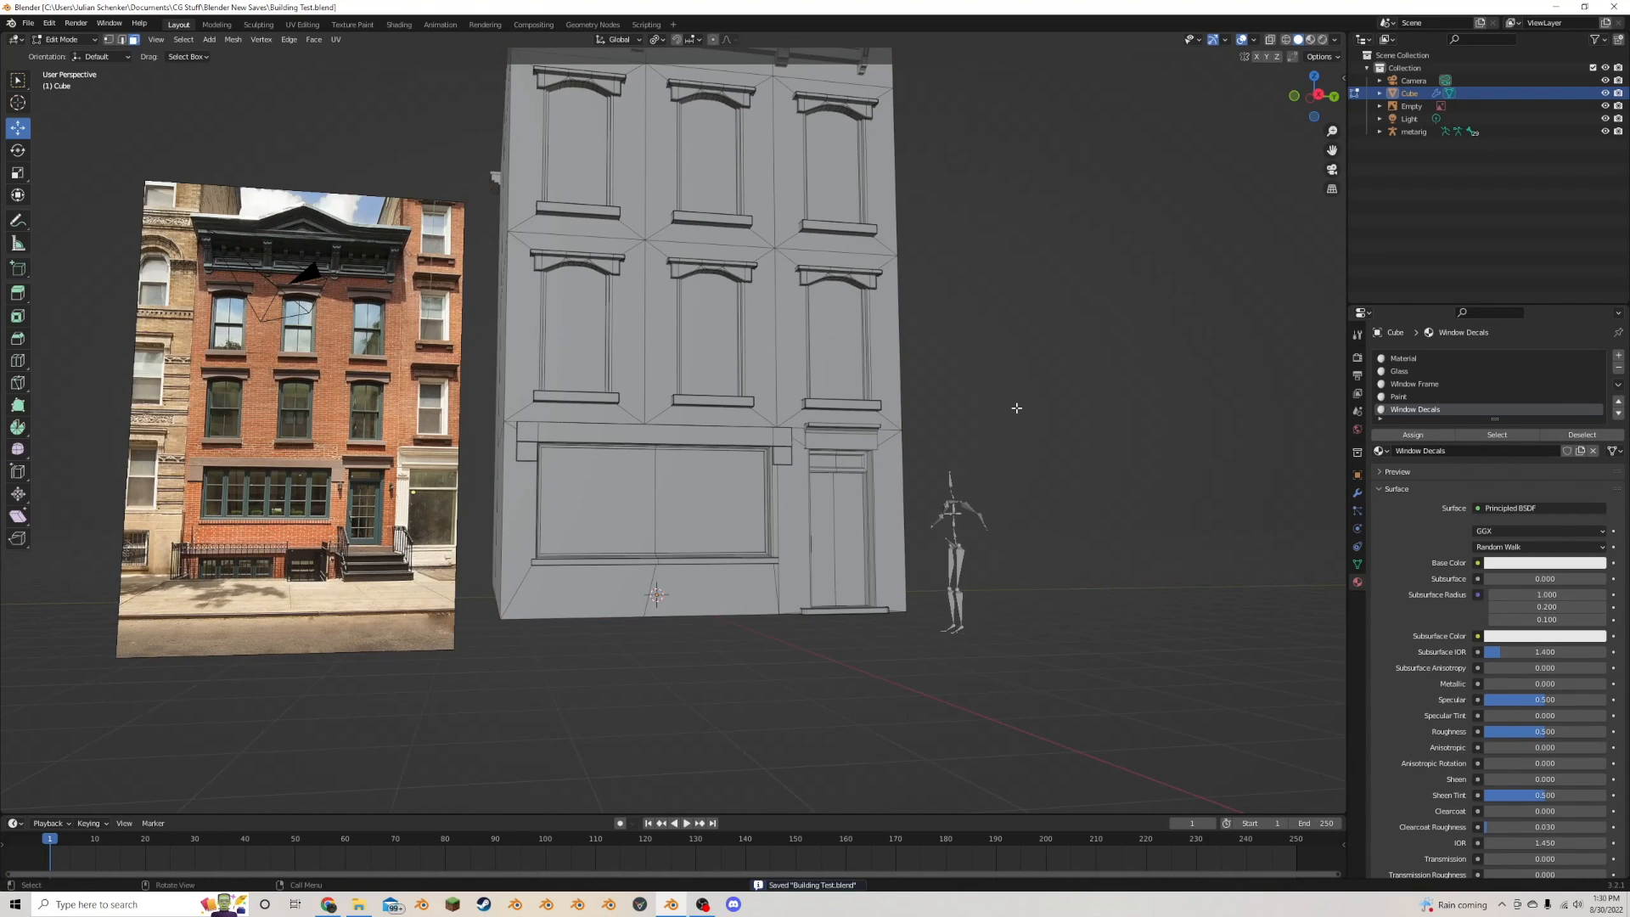
- Select the glass faces of all six upper-floor windows
scroll(230, 156, up, 3)
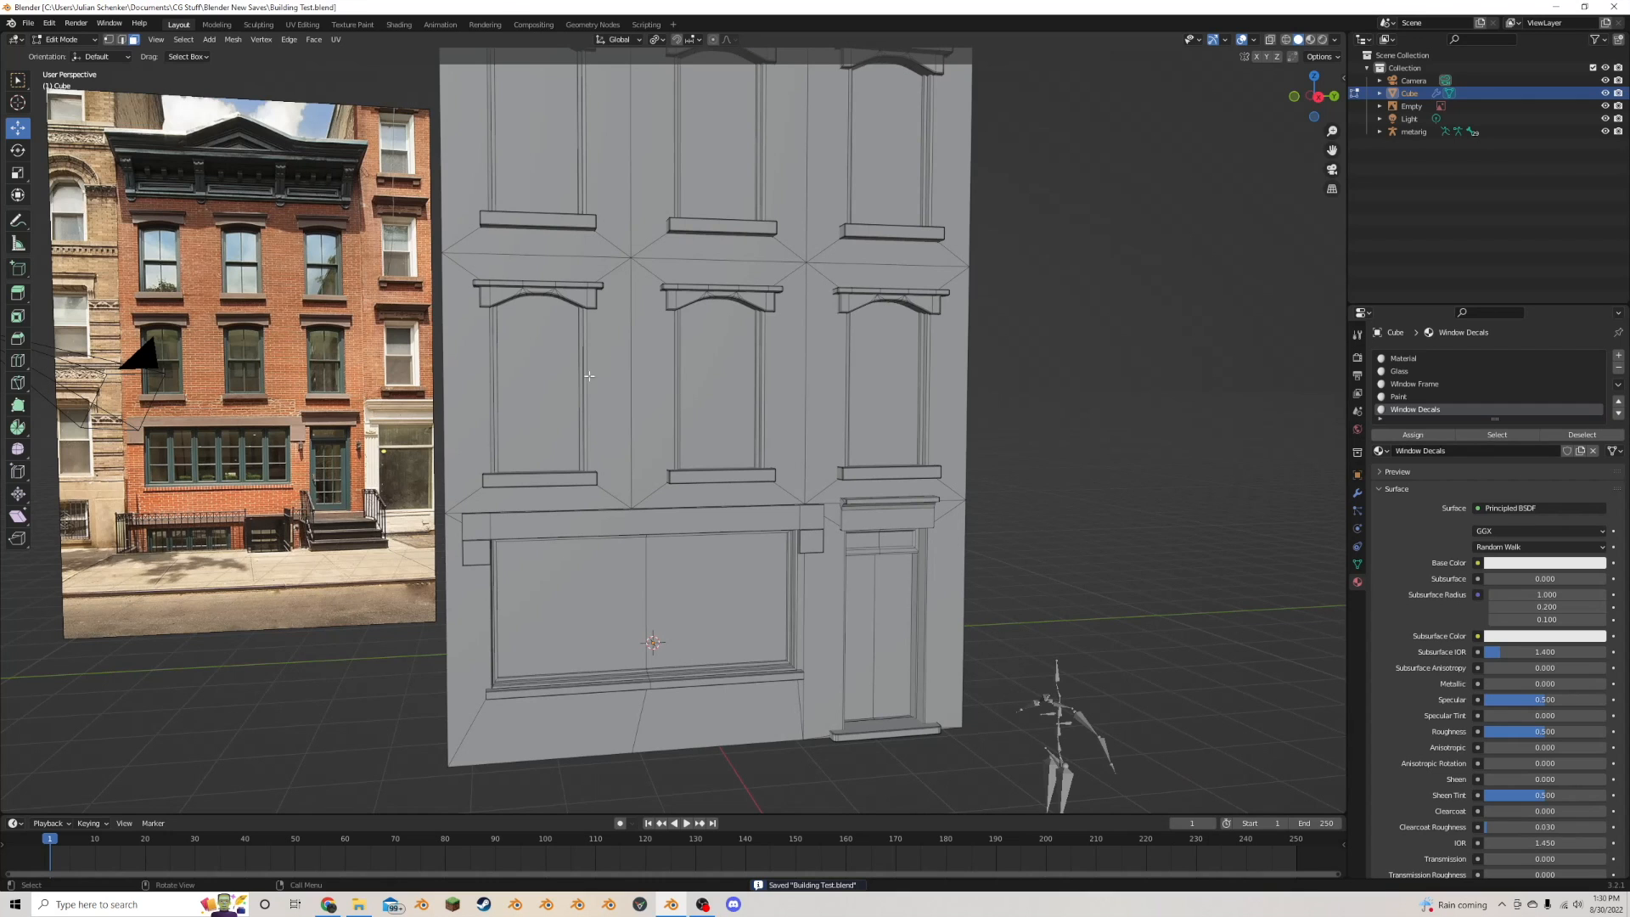
click(543, 382)
shift+click(679, 390)
shift+click(913, 395)
shift+click(887, 145)
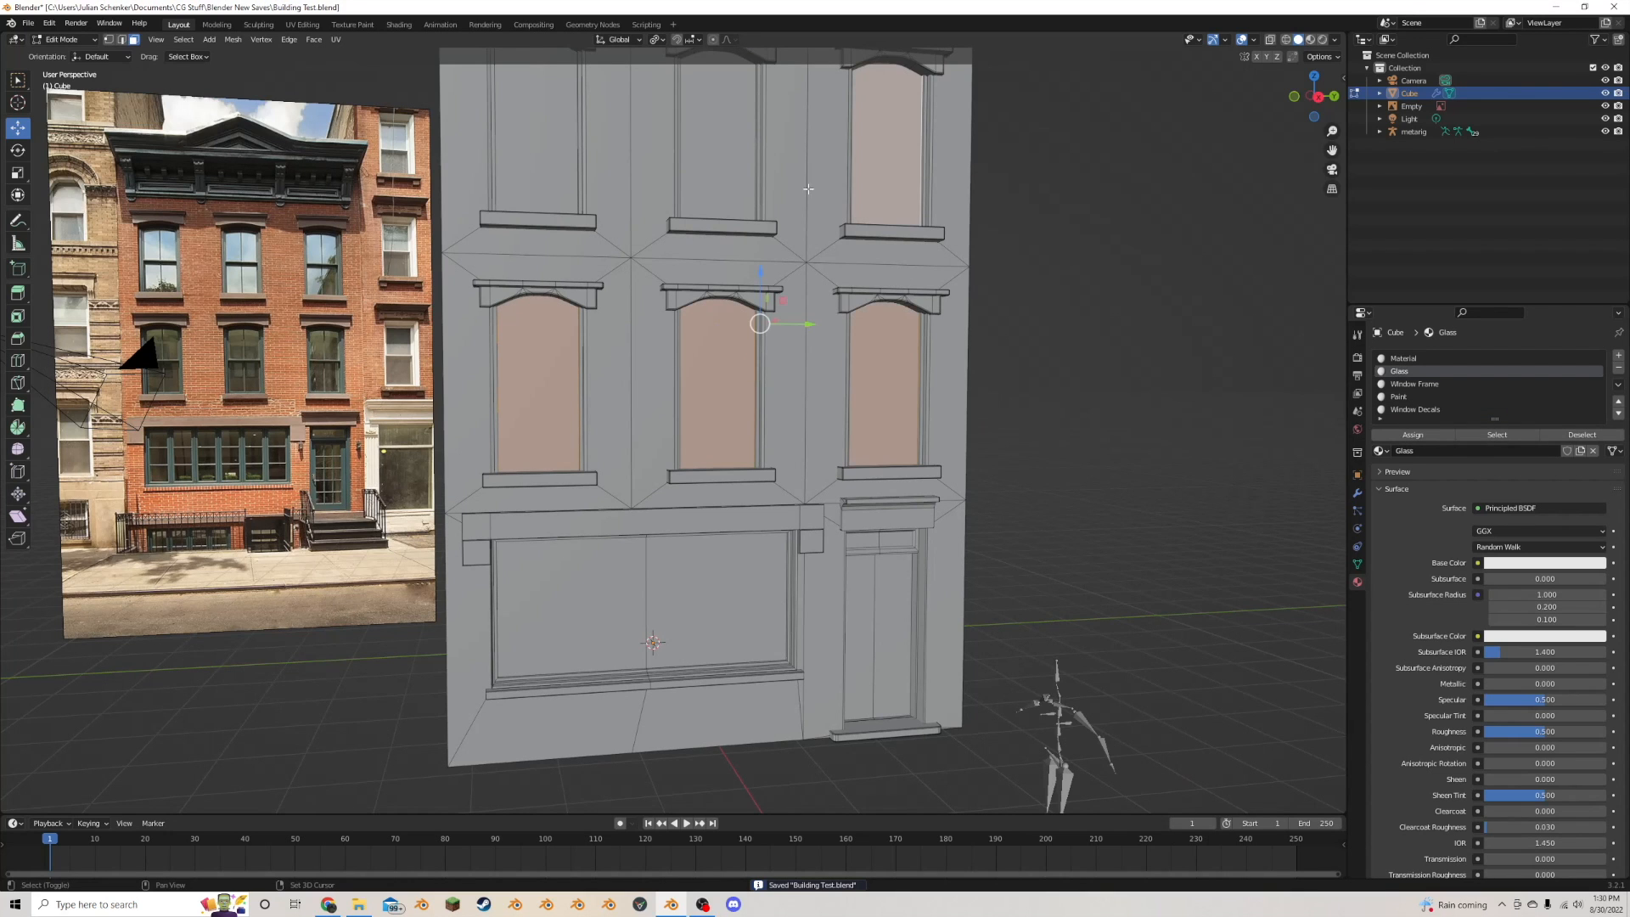
shift+click(736, 191)
shift+click(535, 189)
- Duplicate the six window glass faces in place and move the copies about 0.017 m along X
middle_drag(636, 242, 736, 289)
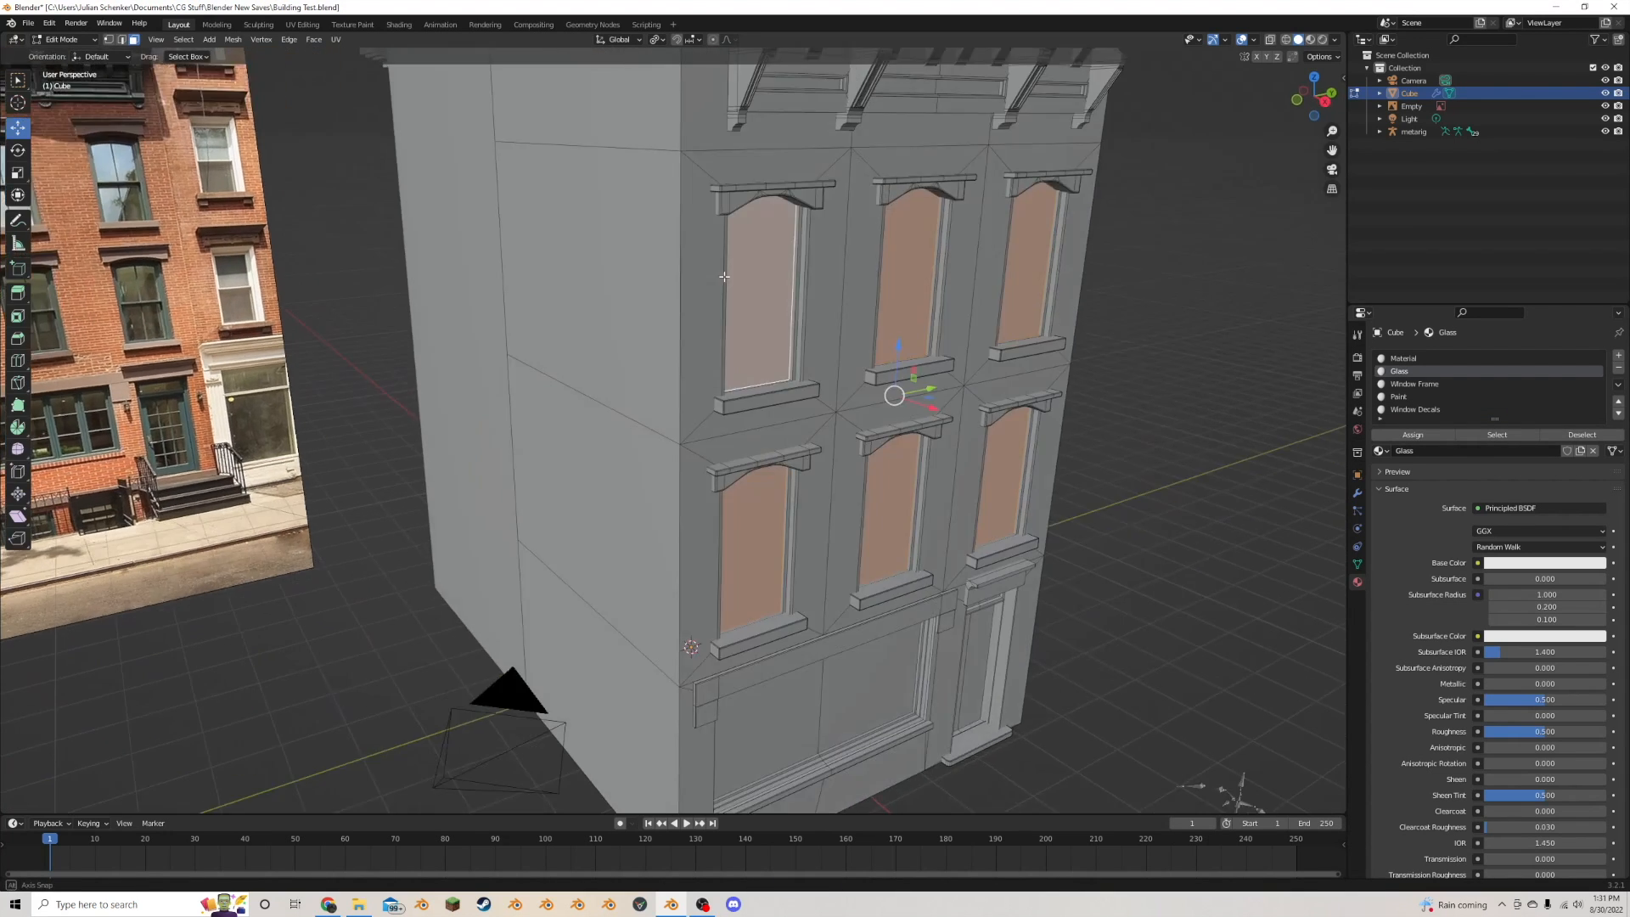
scroll(736, 289, up, 3)
key(shift+d)
right_click(994, 359)
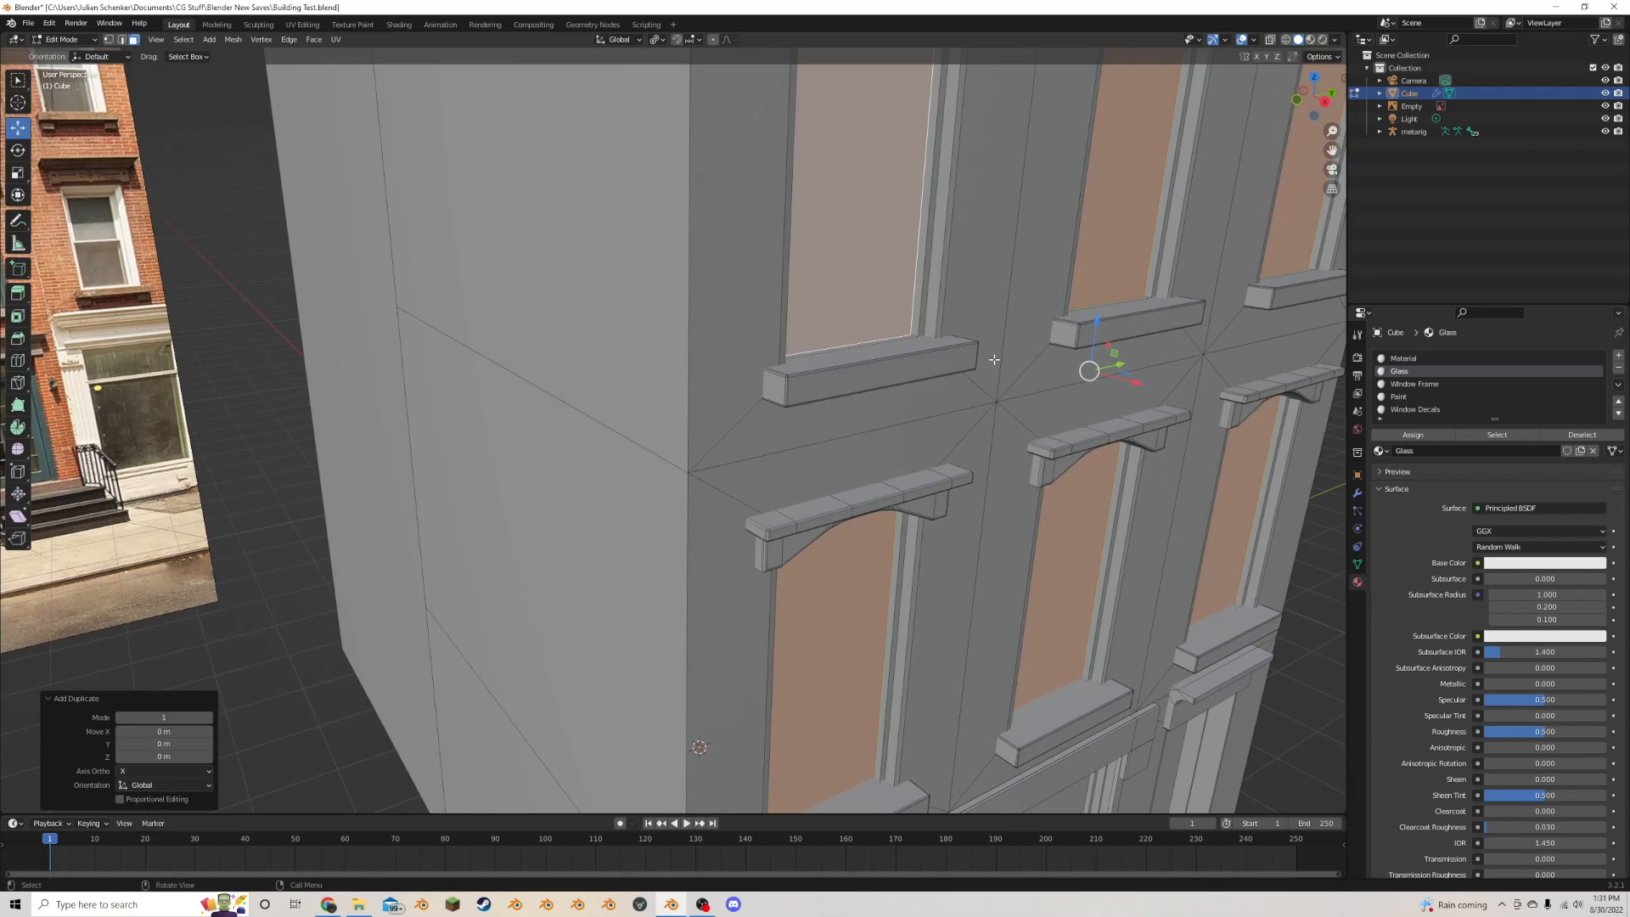
key(g)
key(x)
key(Return)
- Assign the Window Frame material to the duplicated window faces and return to Object Mode
scroll(1541, 394, down, 1)
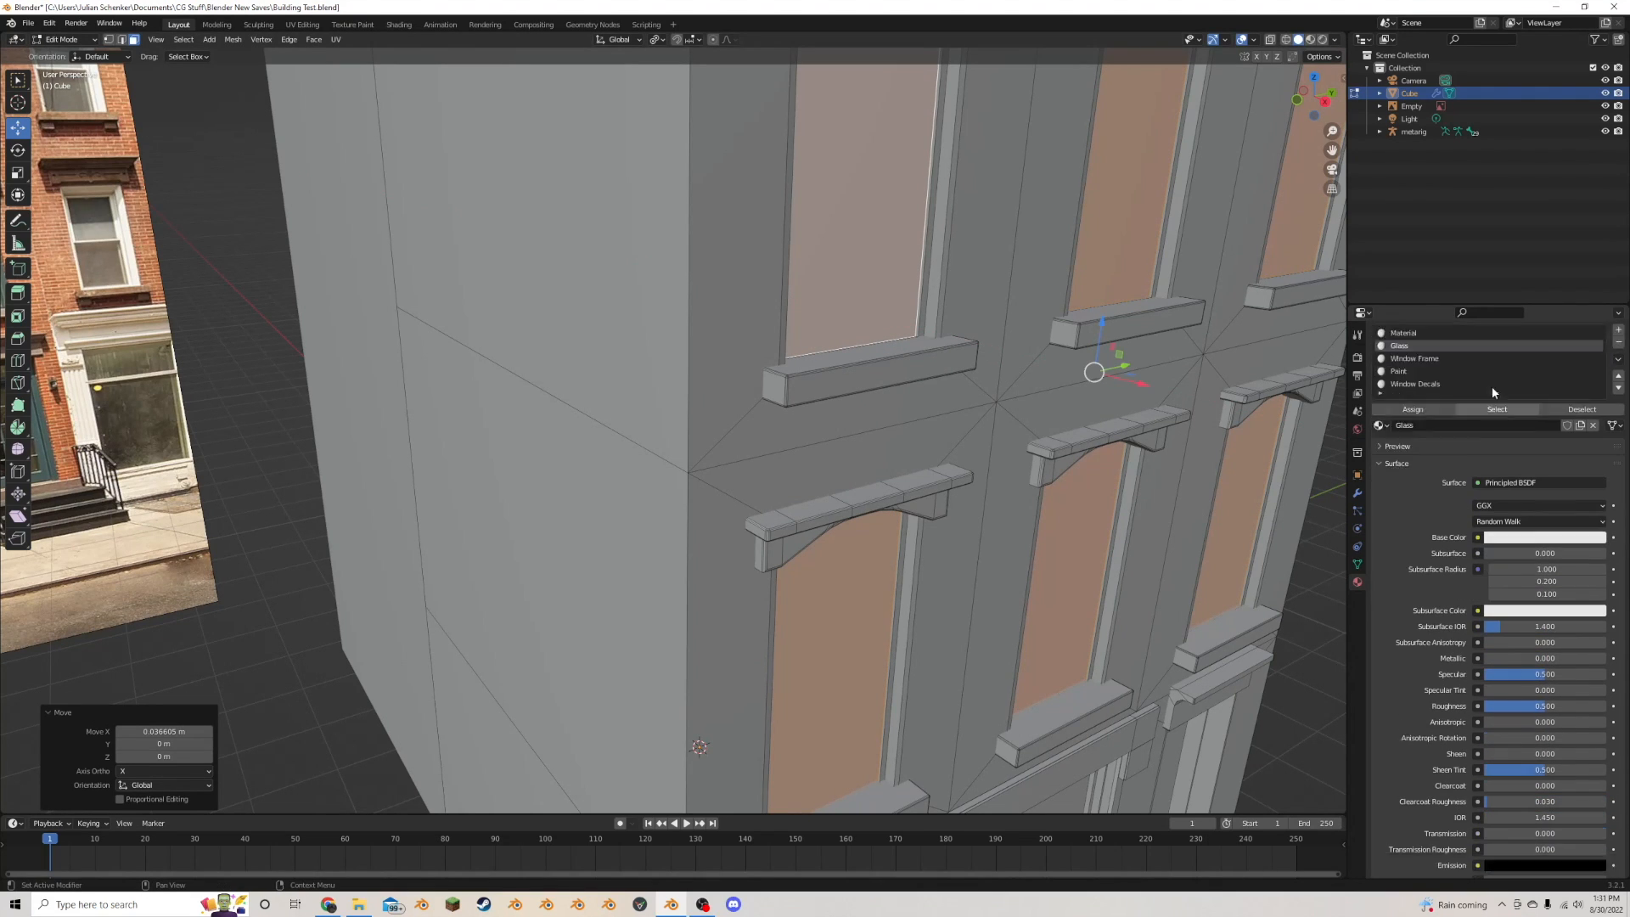
scroll(1492, 392, up, 1)
click(1435, 411)
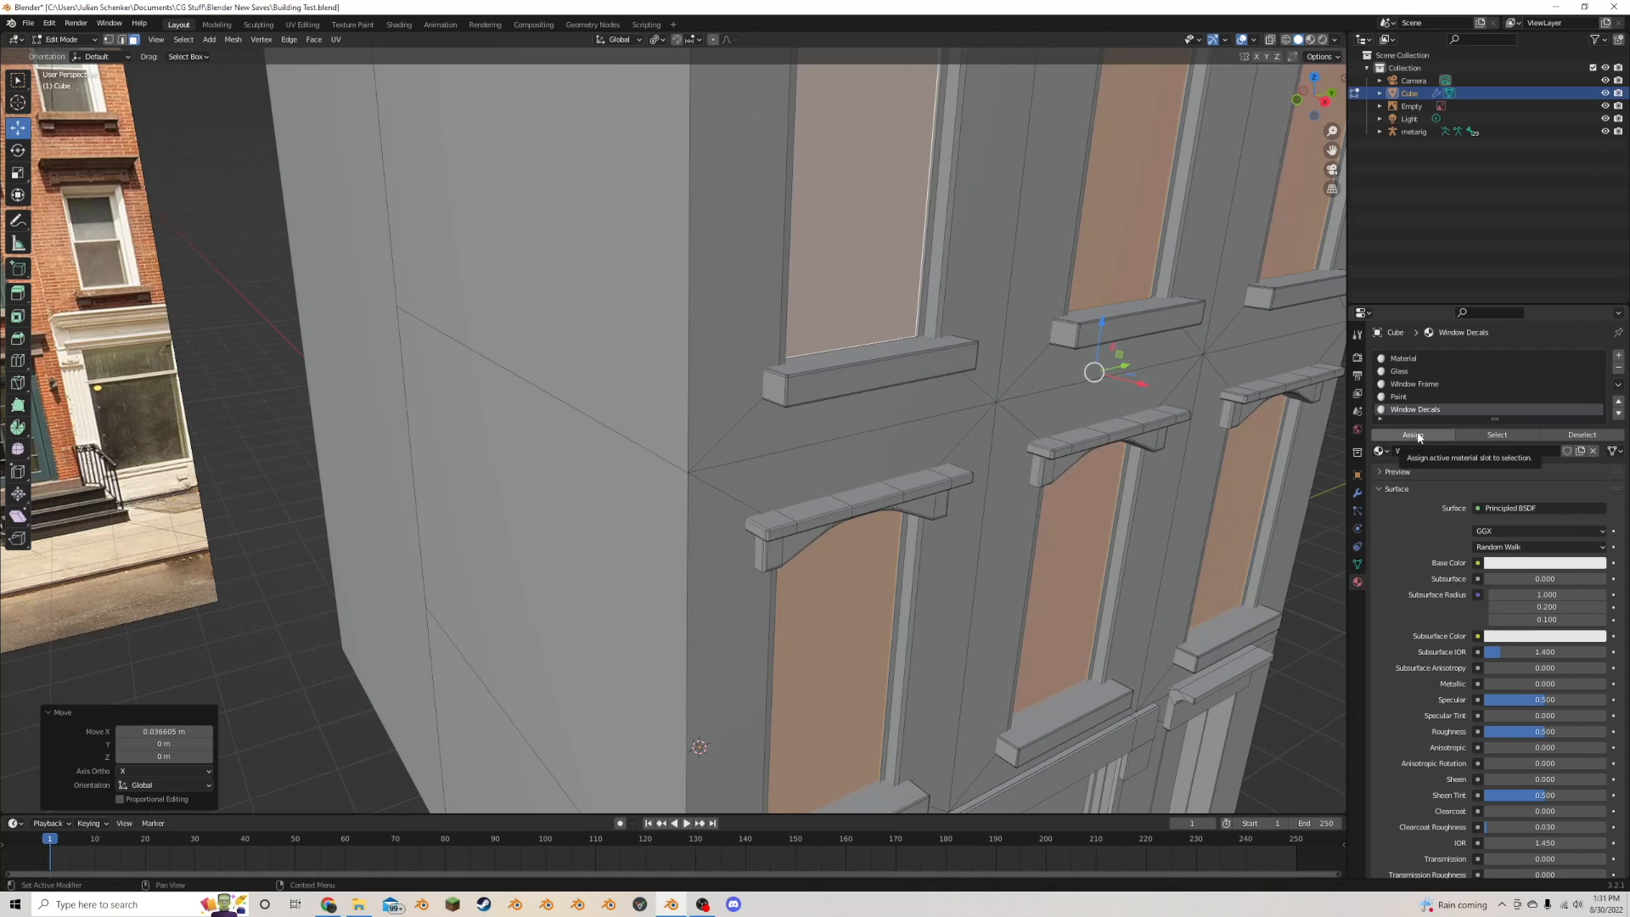
click(1428, 385)
click(1413, 435)
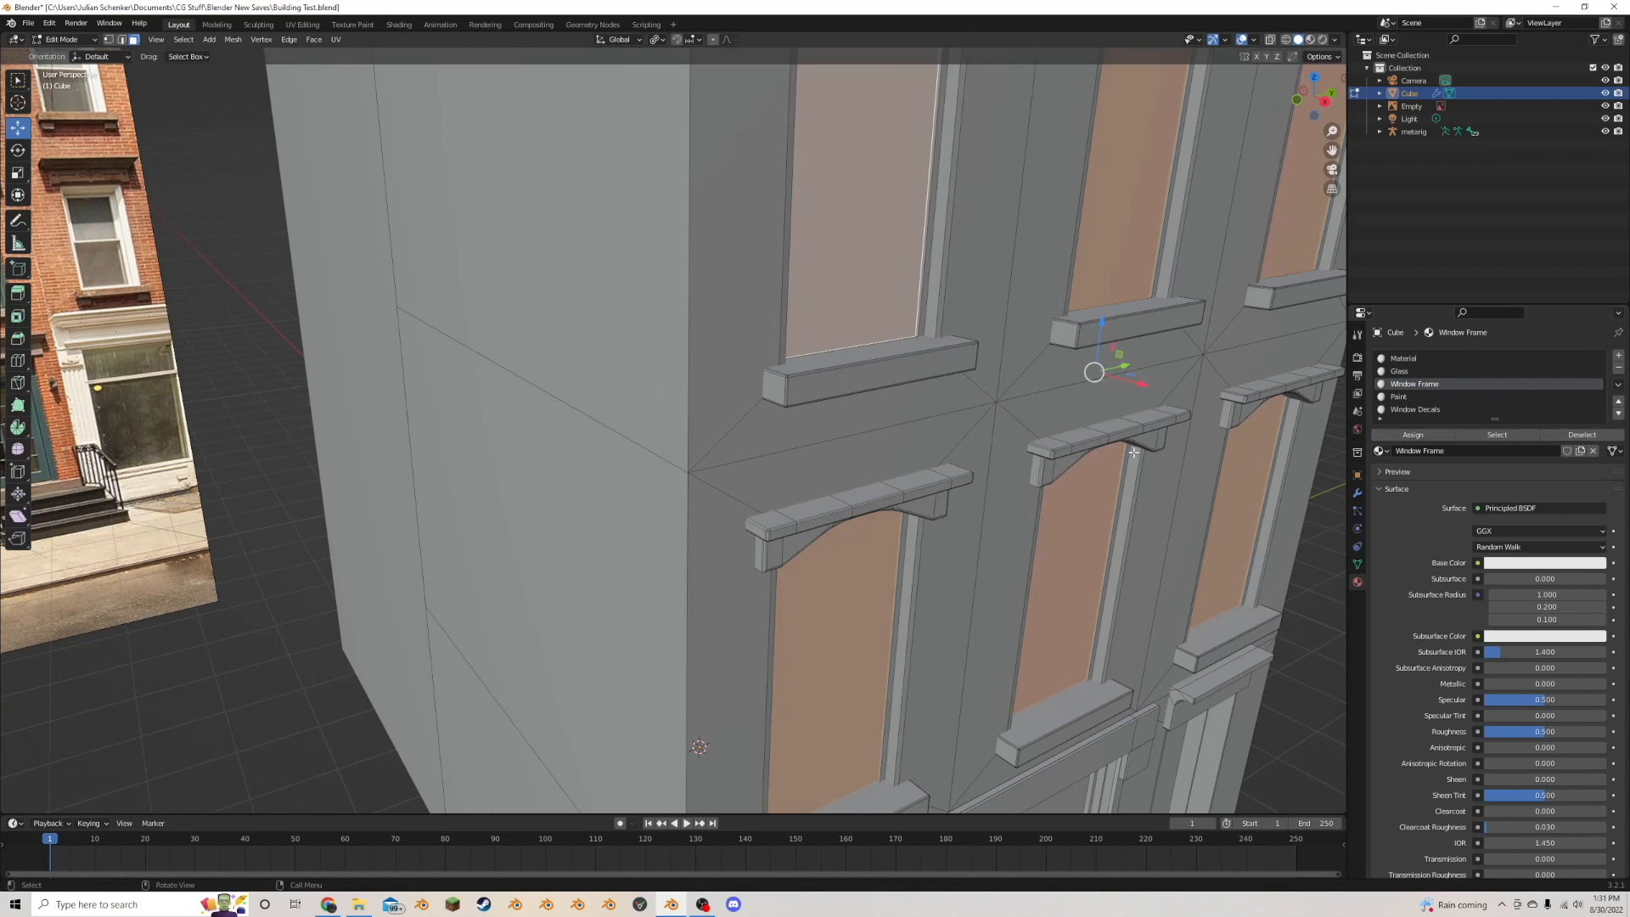
scroll(1133, 453, down, 8)
key(Tab)
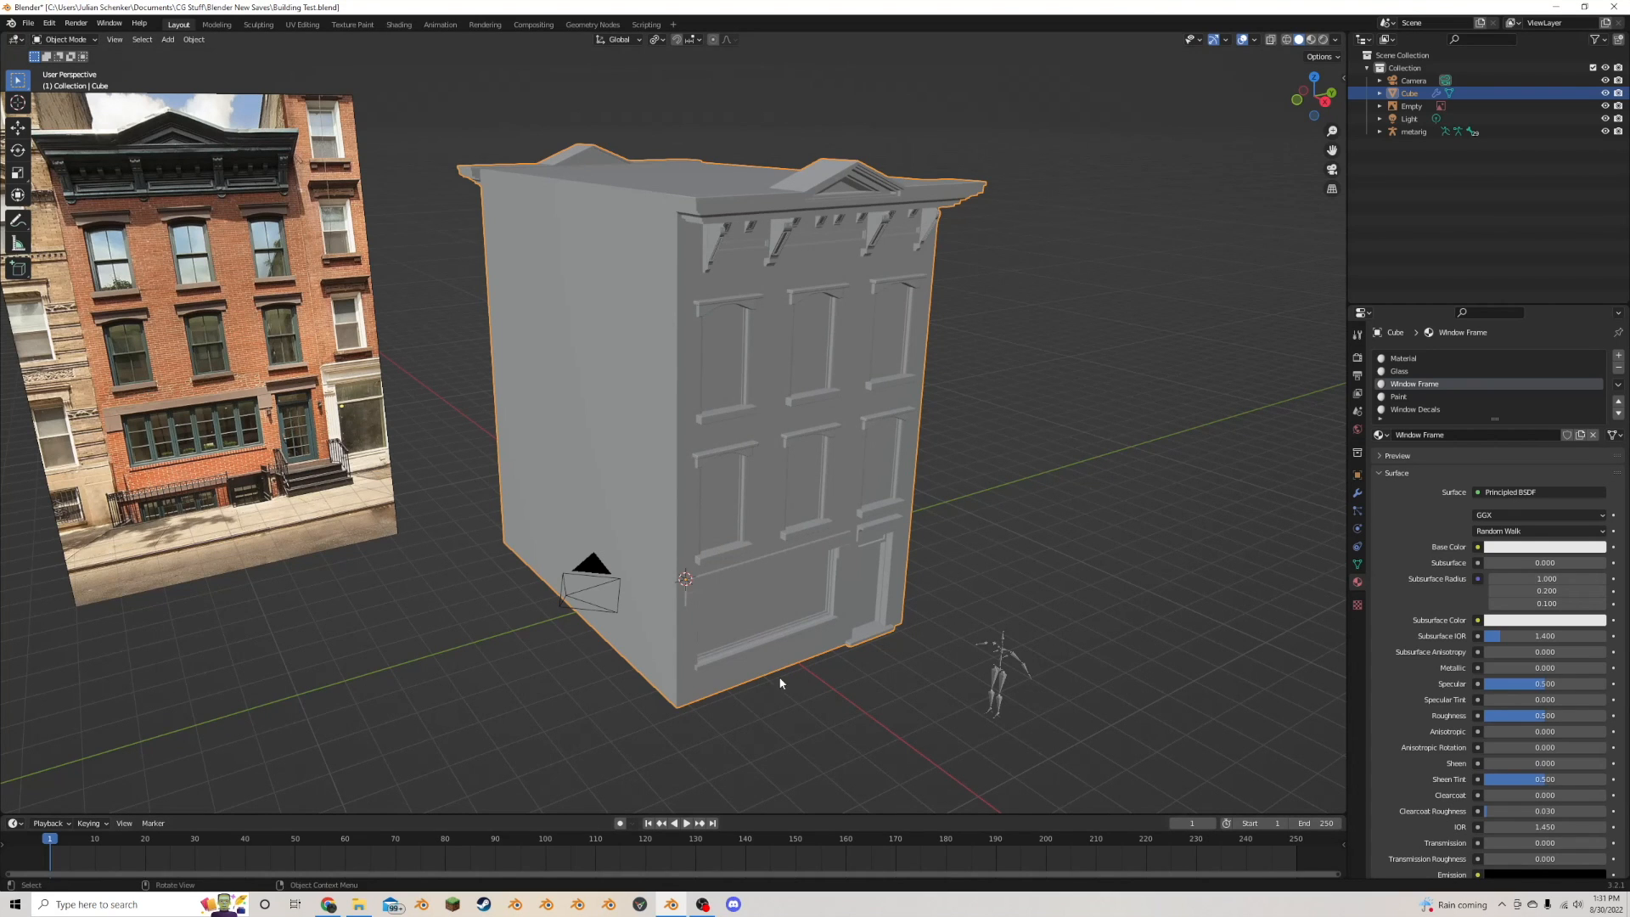
- Switch to the Shading workspace, show the building's material slots and display the facade in rendered shading
middle_drag(686, 452, 755, 423)
click(397, 25)
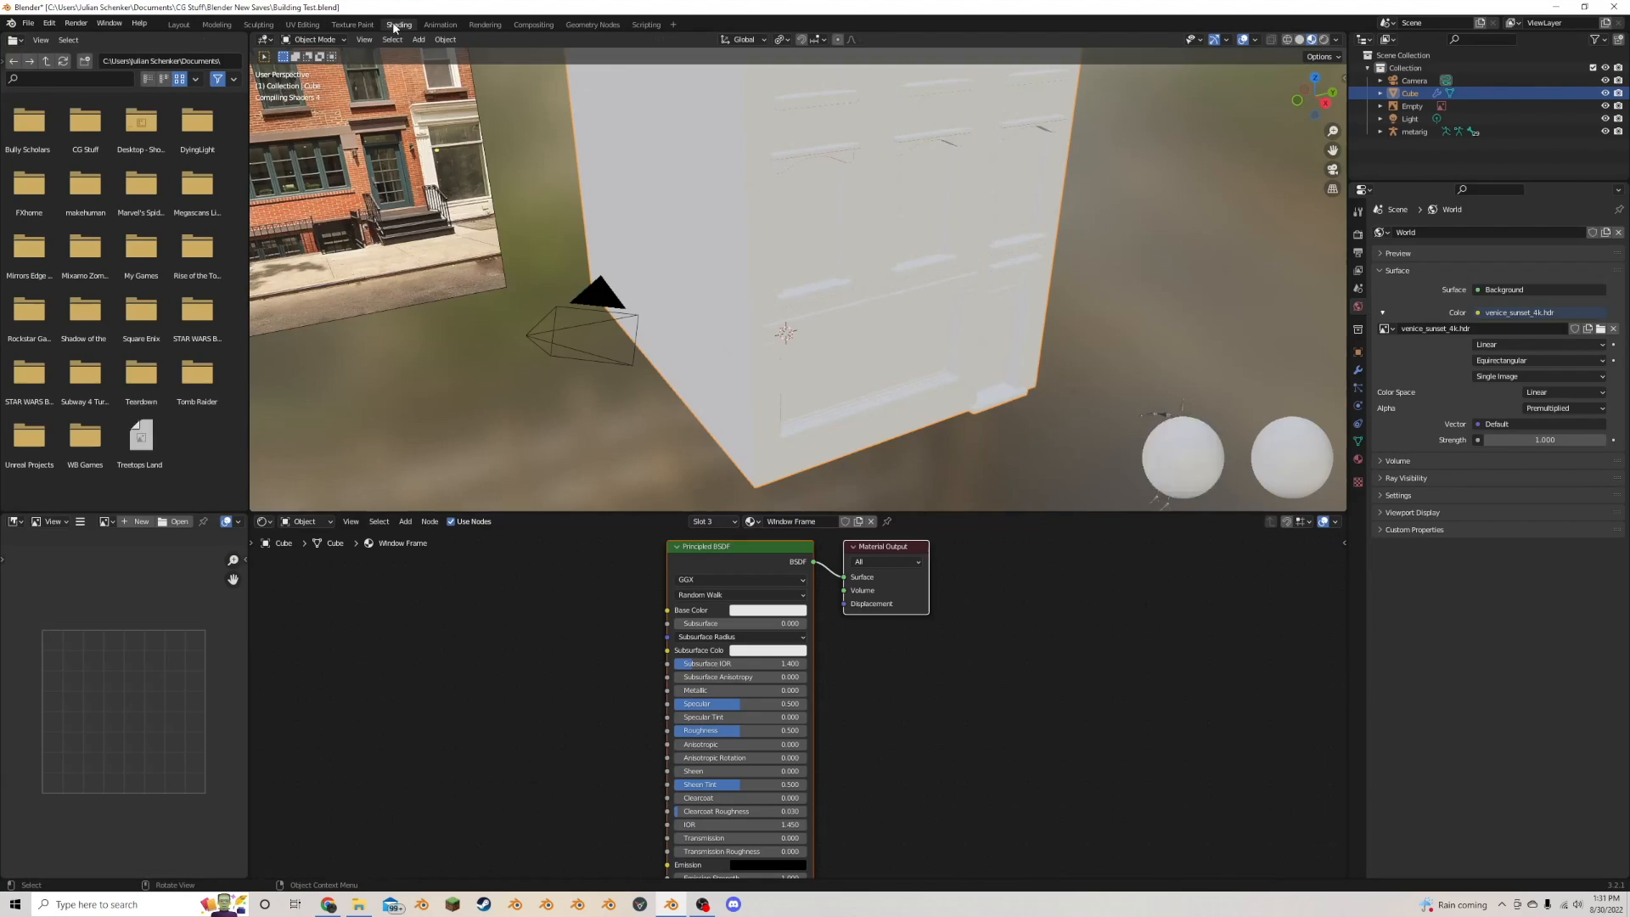
scroll(903, 270, down, 5)
mouse_move(905, 272)
middle_down()
mouse_move(850, 233)
mouse_move(993, 222)
middle_up()
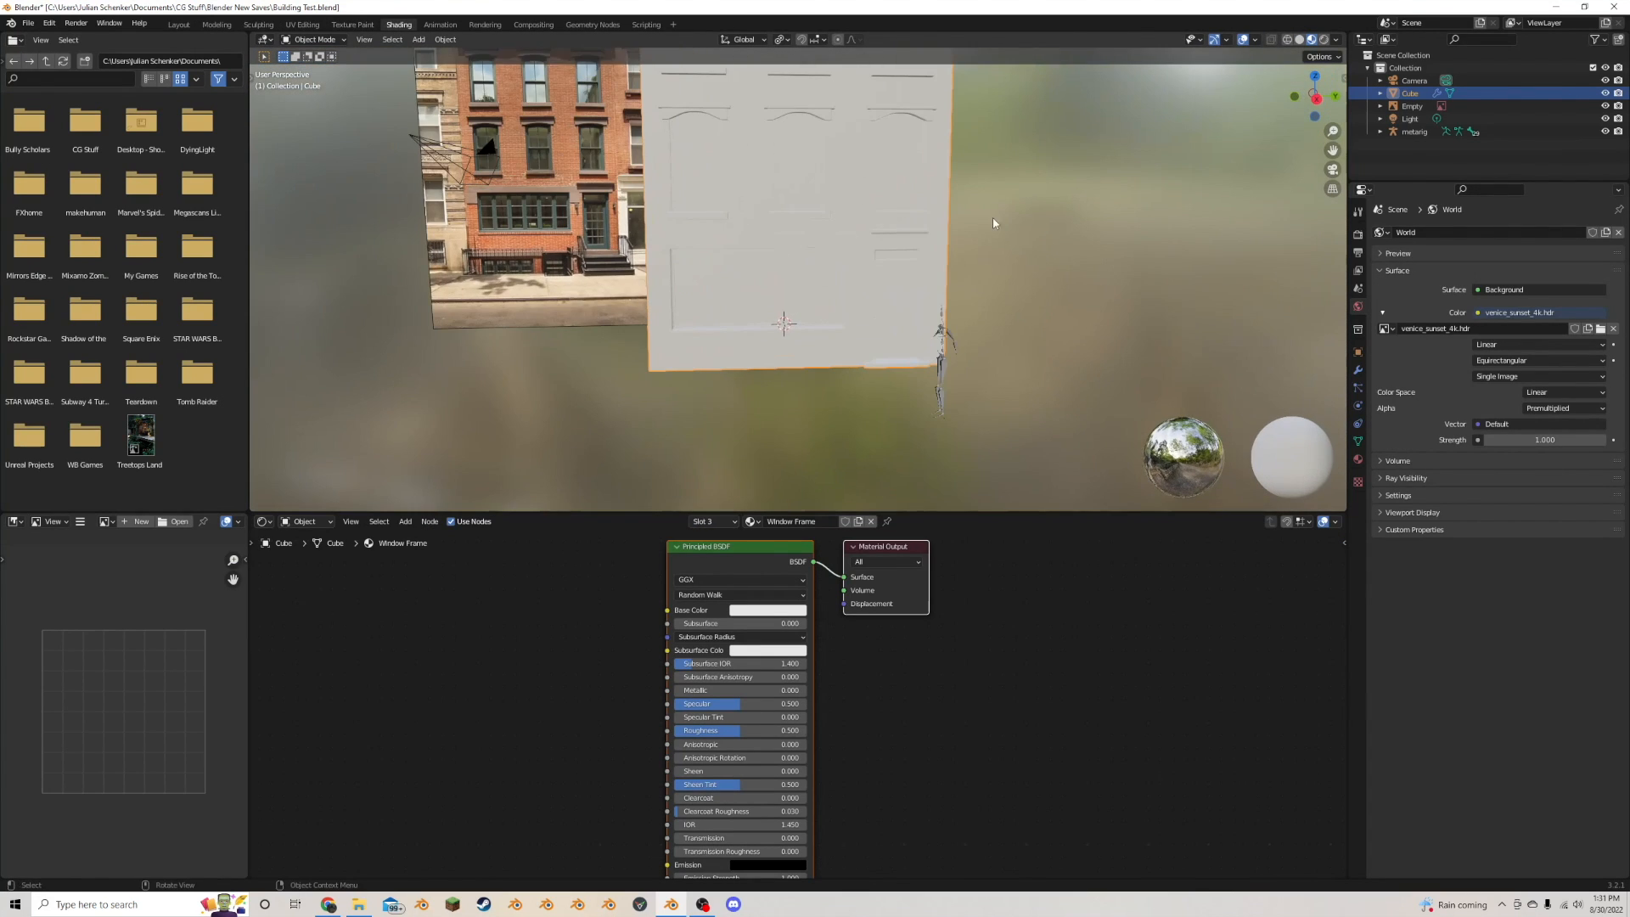
drag(1333, 150, 1336, 293)
middle_drag(946, 237, 910, 223)
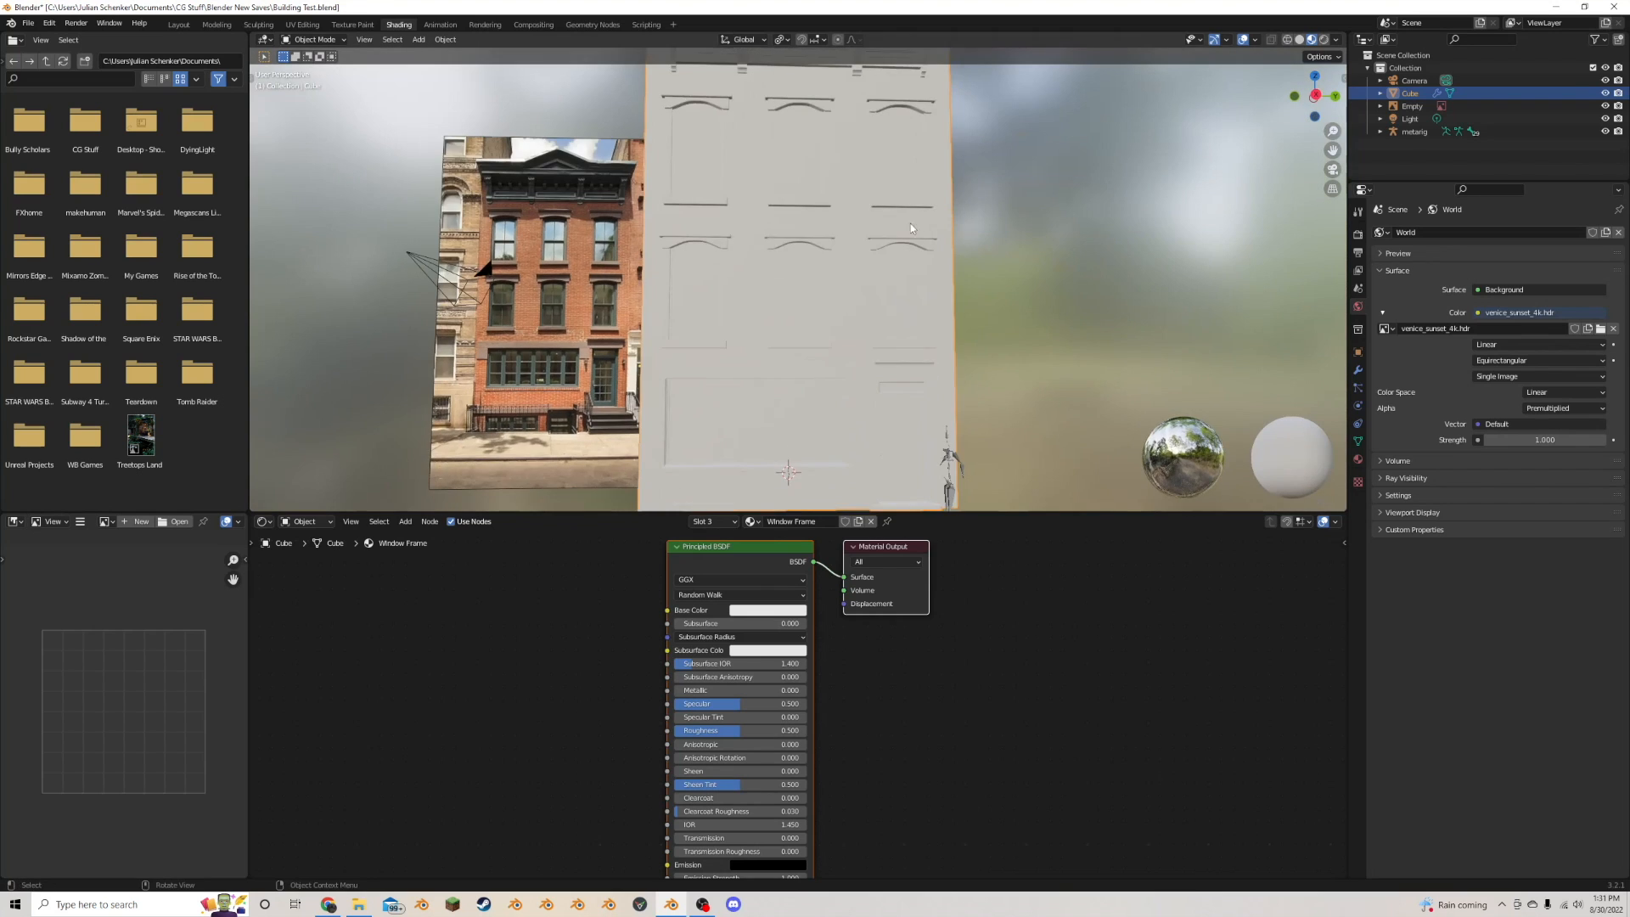
scroll(883, 235, down, 1)
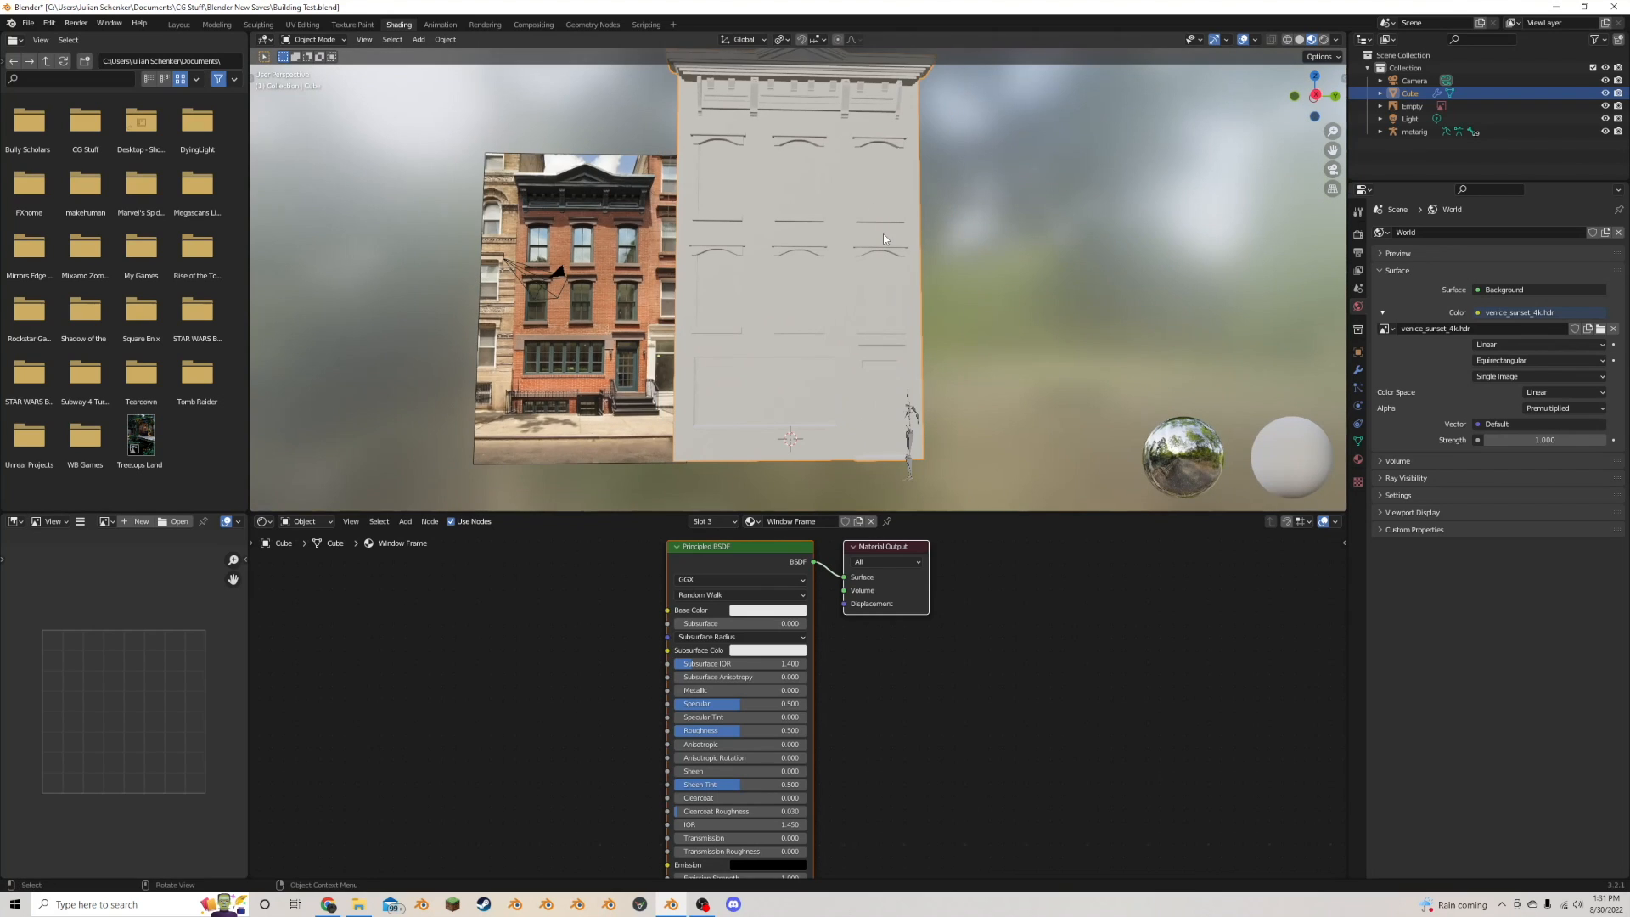
click(1358, 459)
key(z)
click(985, 246)
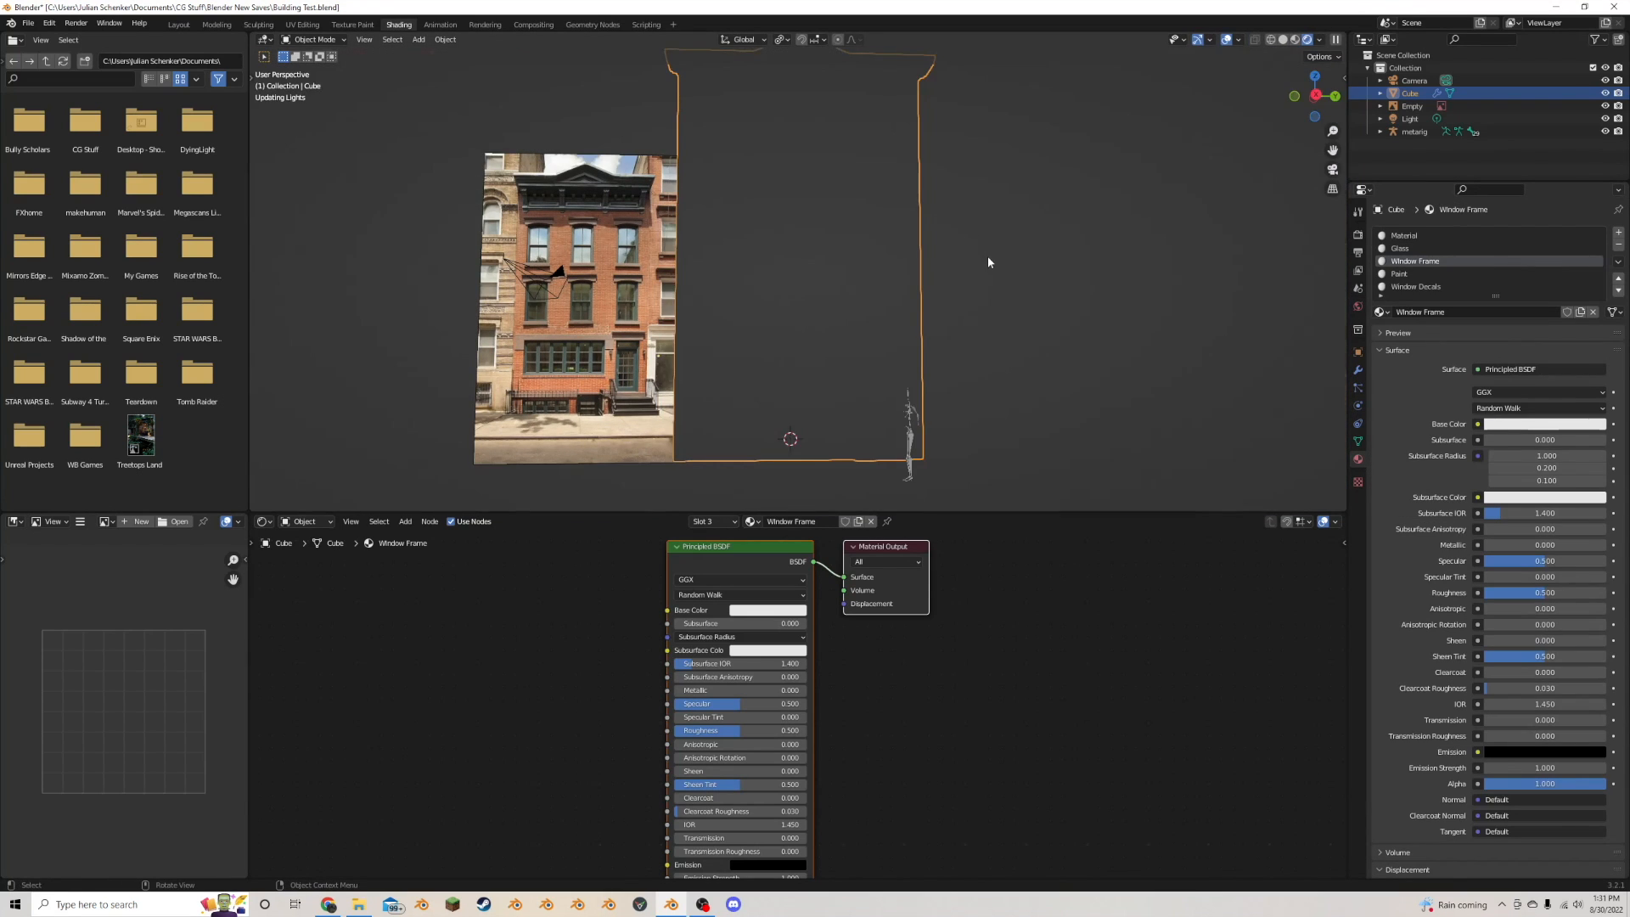
scroll(998, 260, up, 1)
- Replace the Glass material's Principled BSDF with a Glossy BSDF node connected to the Material Output's Surface
click(1401, 236)
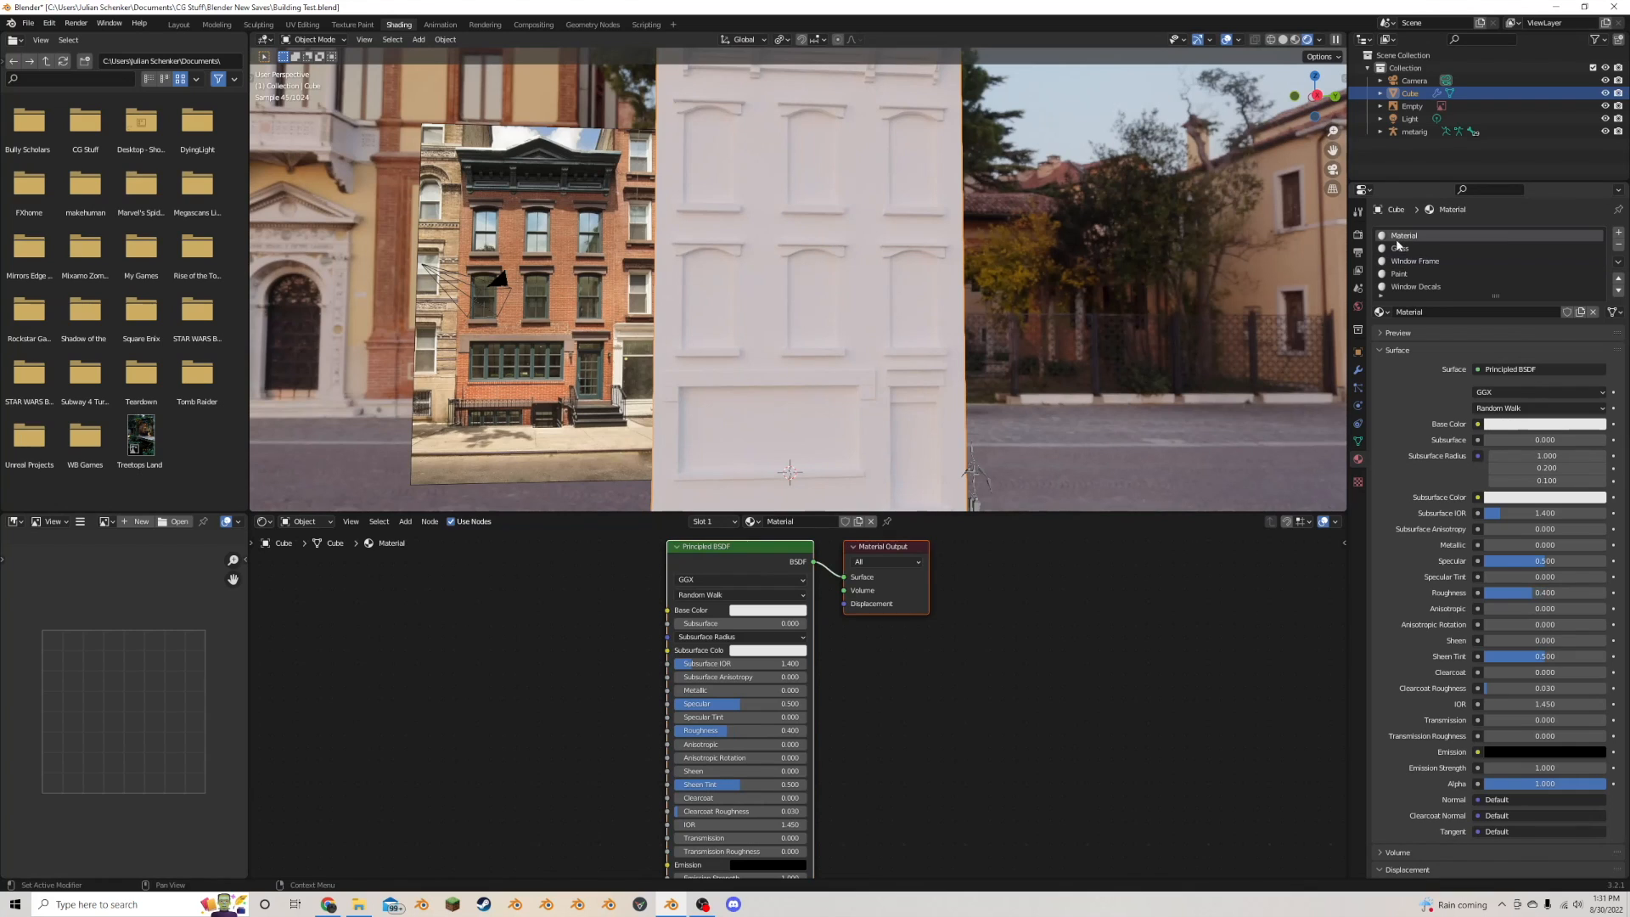
click(1399, 248)
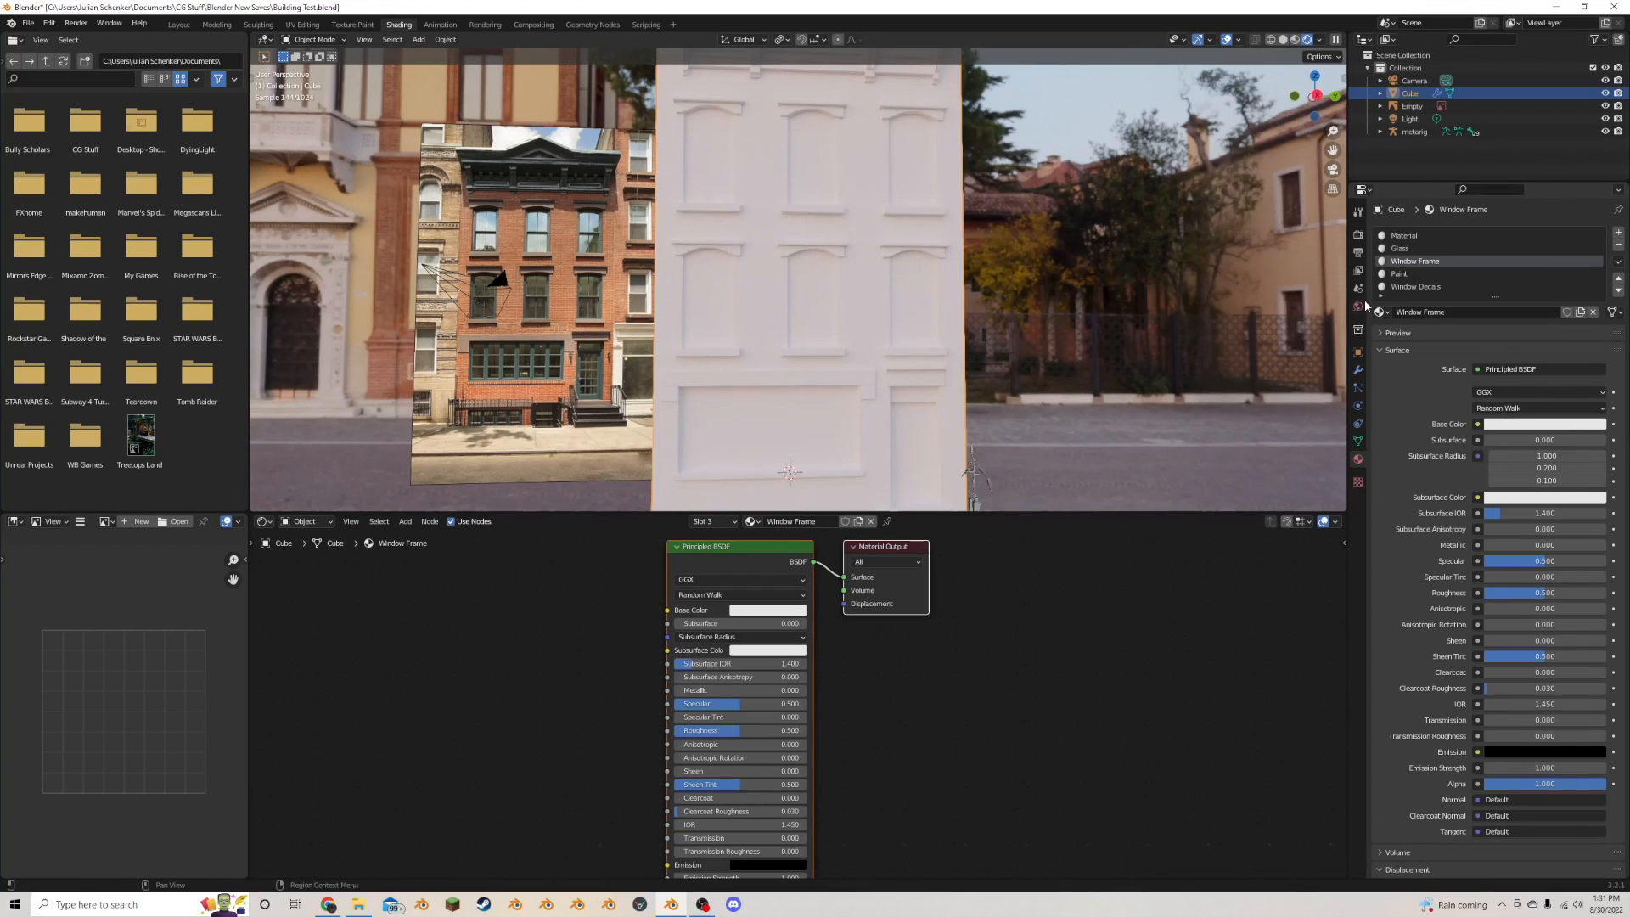
click(725, 564)
key(x)
key(shift+a)
click(655, 593)
text(glas)
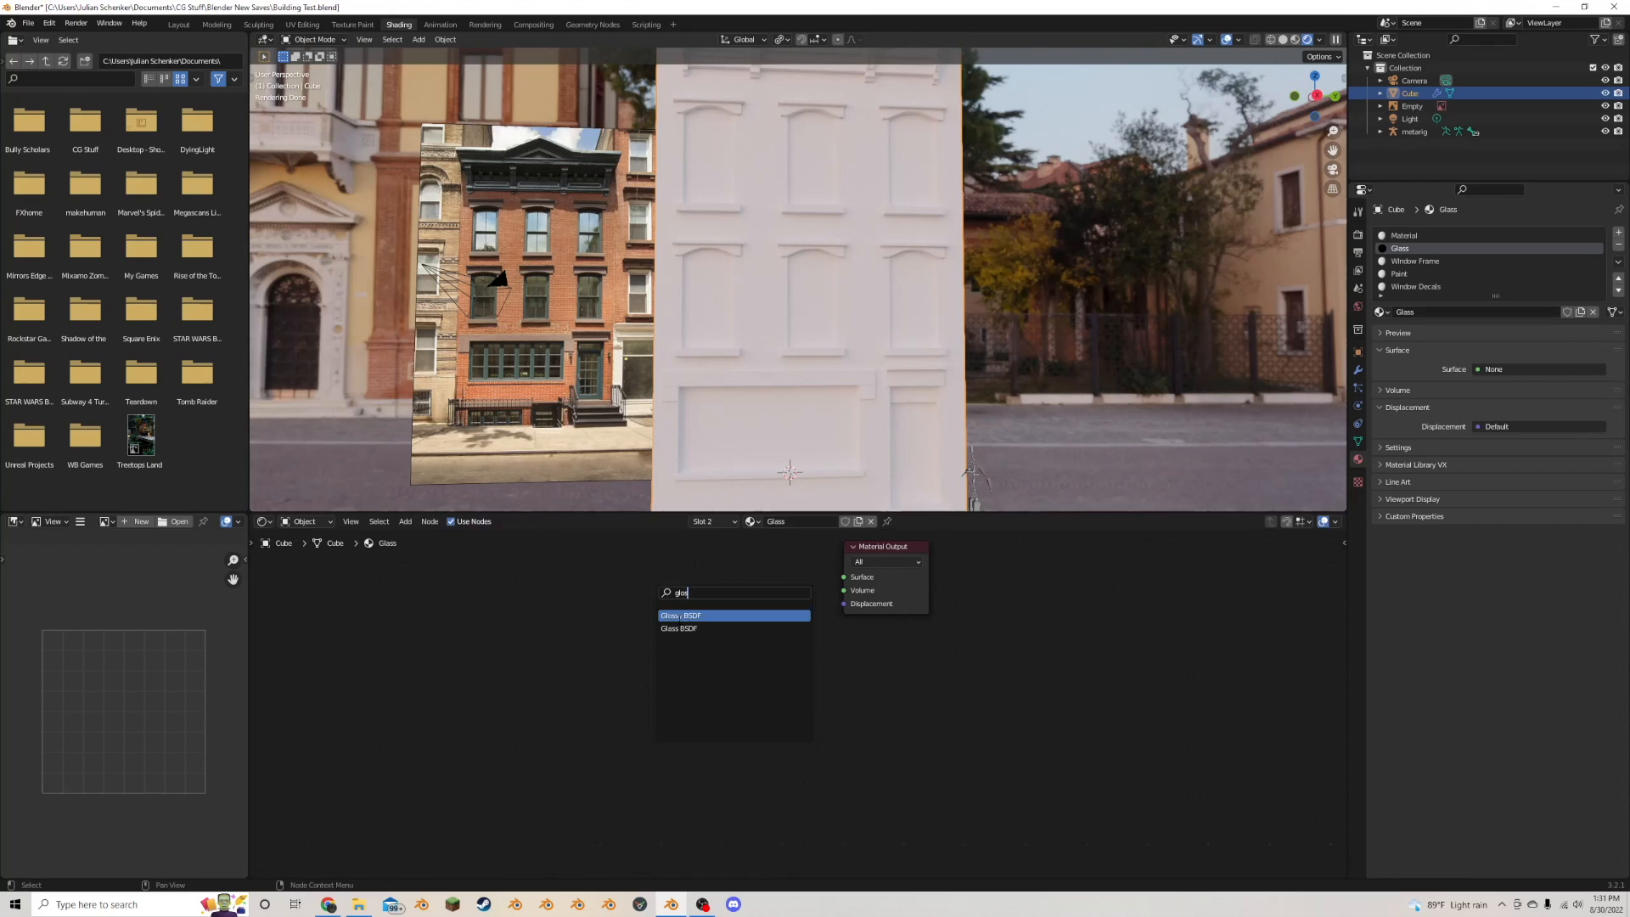
click(679, 617)
click(648, 578)
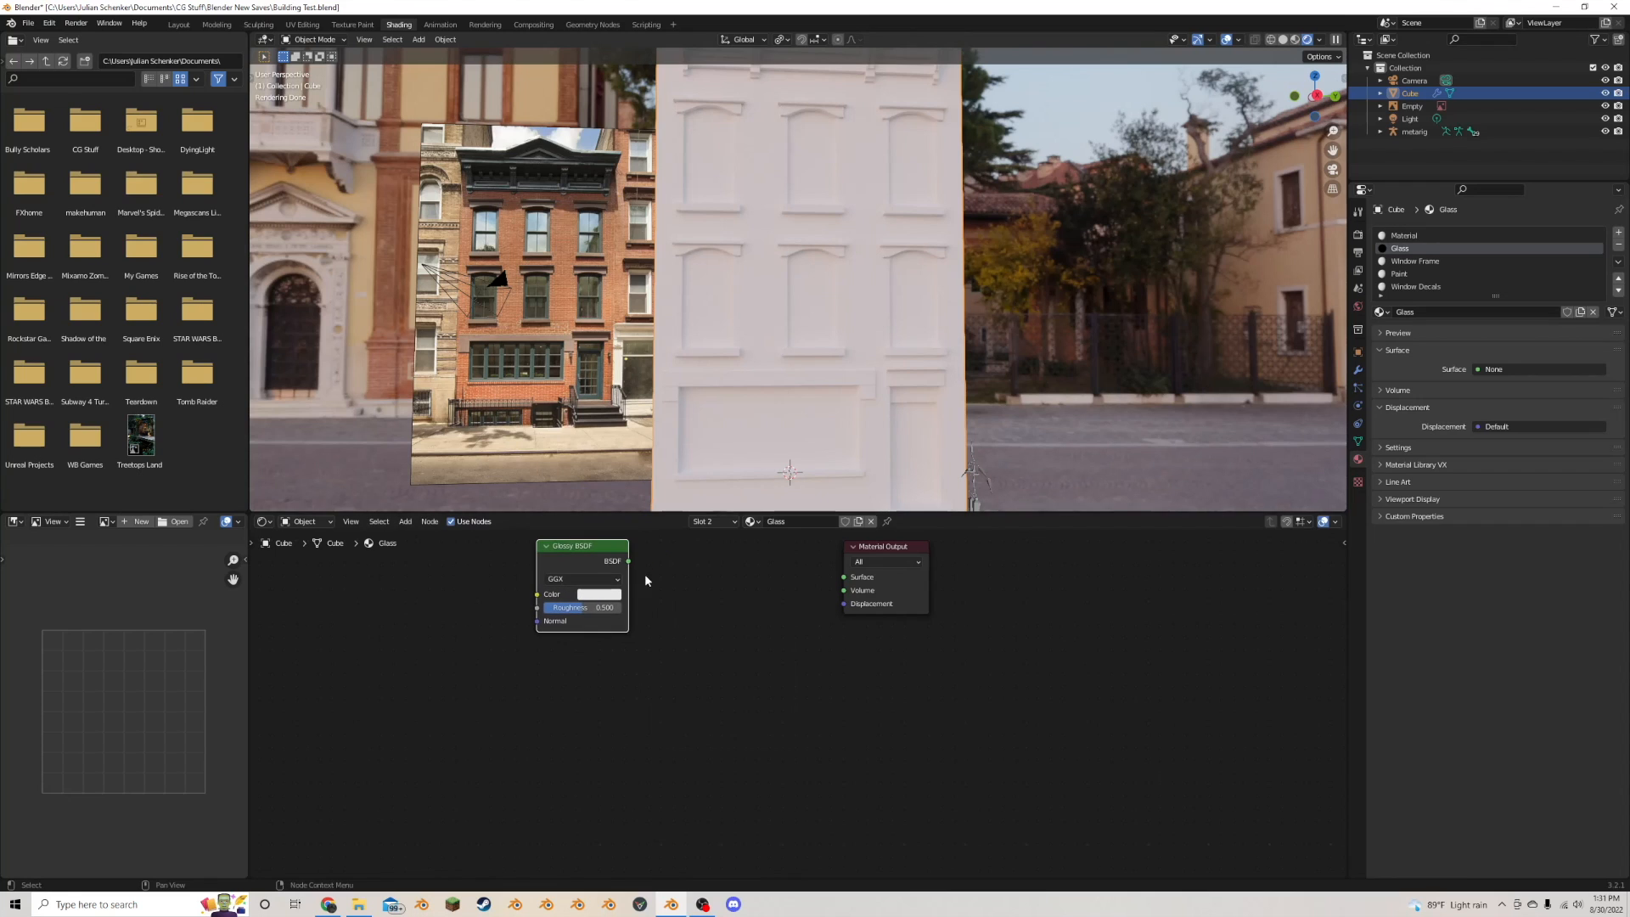
ctrl+shift+click(592, 562)
- Set the Glossy BSDF's roughness to 0.085
drag(592, 609, 554, 609)
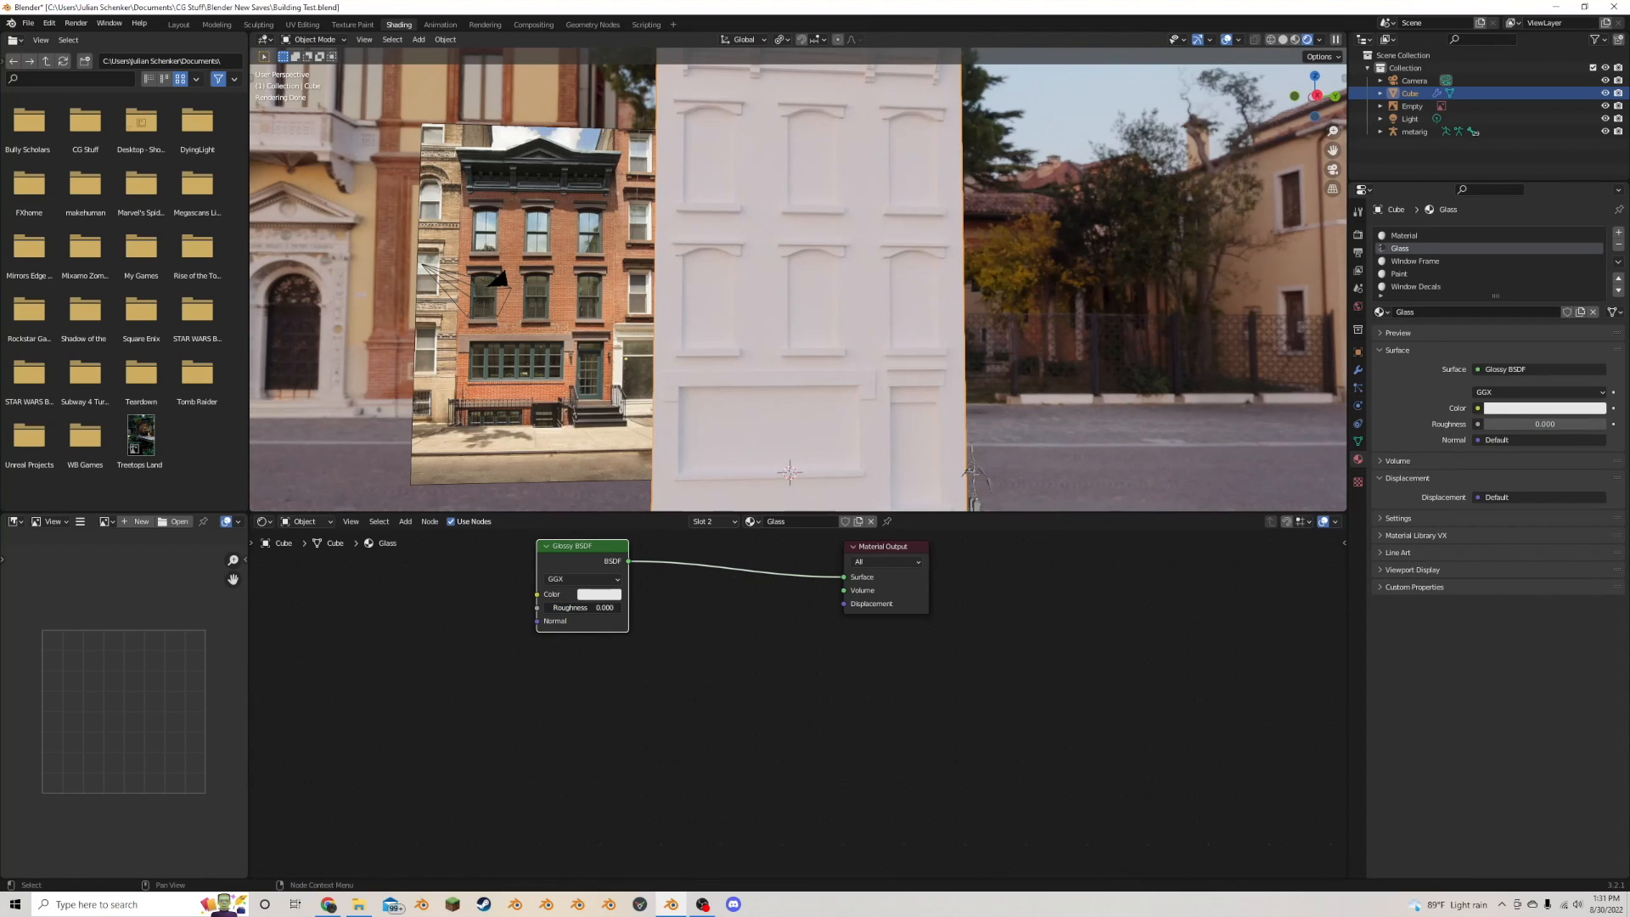
drag(555, 608, 561, 608)
scroll(844, 379, down, 2)
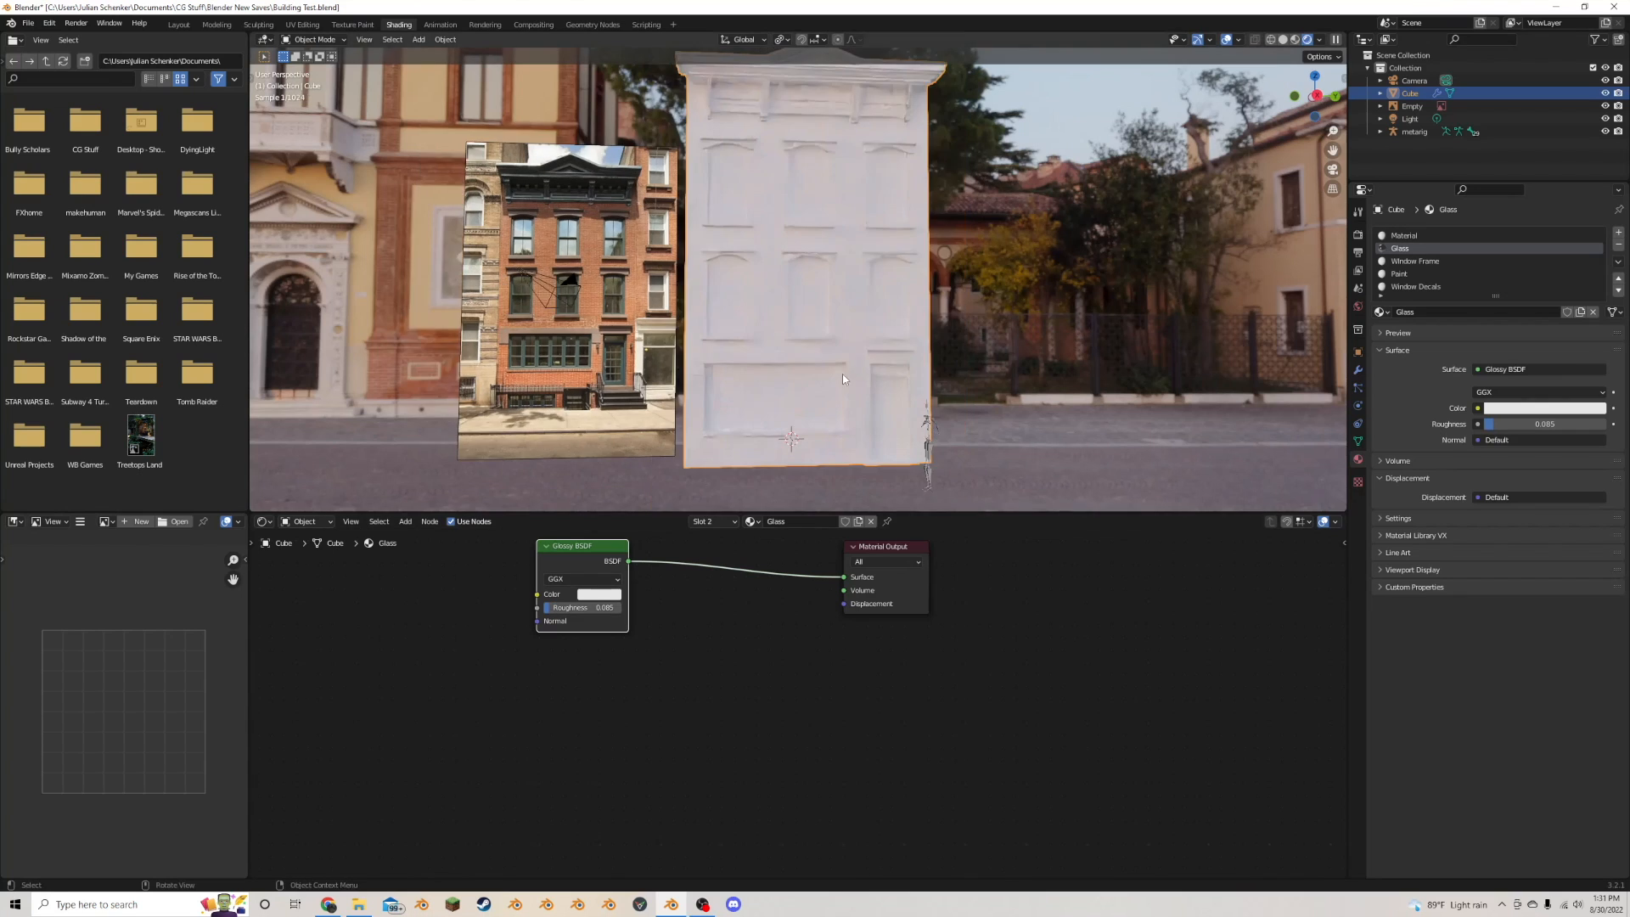
- Add an Image Texture node to the Window Frame material and connect its Color to the Principled BSDF's Base Color
middle_drag(844, 379, 938, 373)
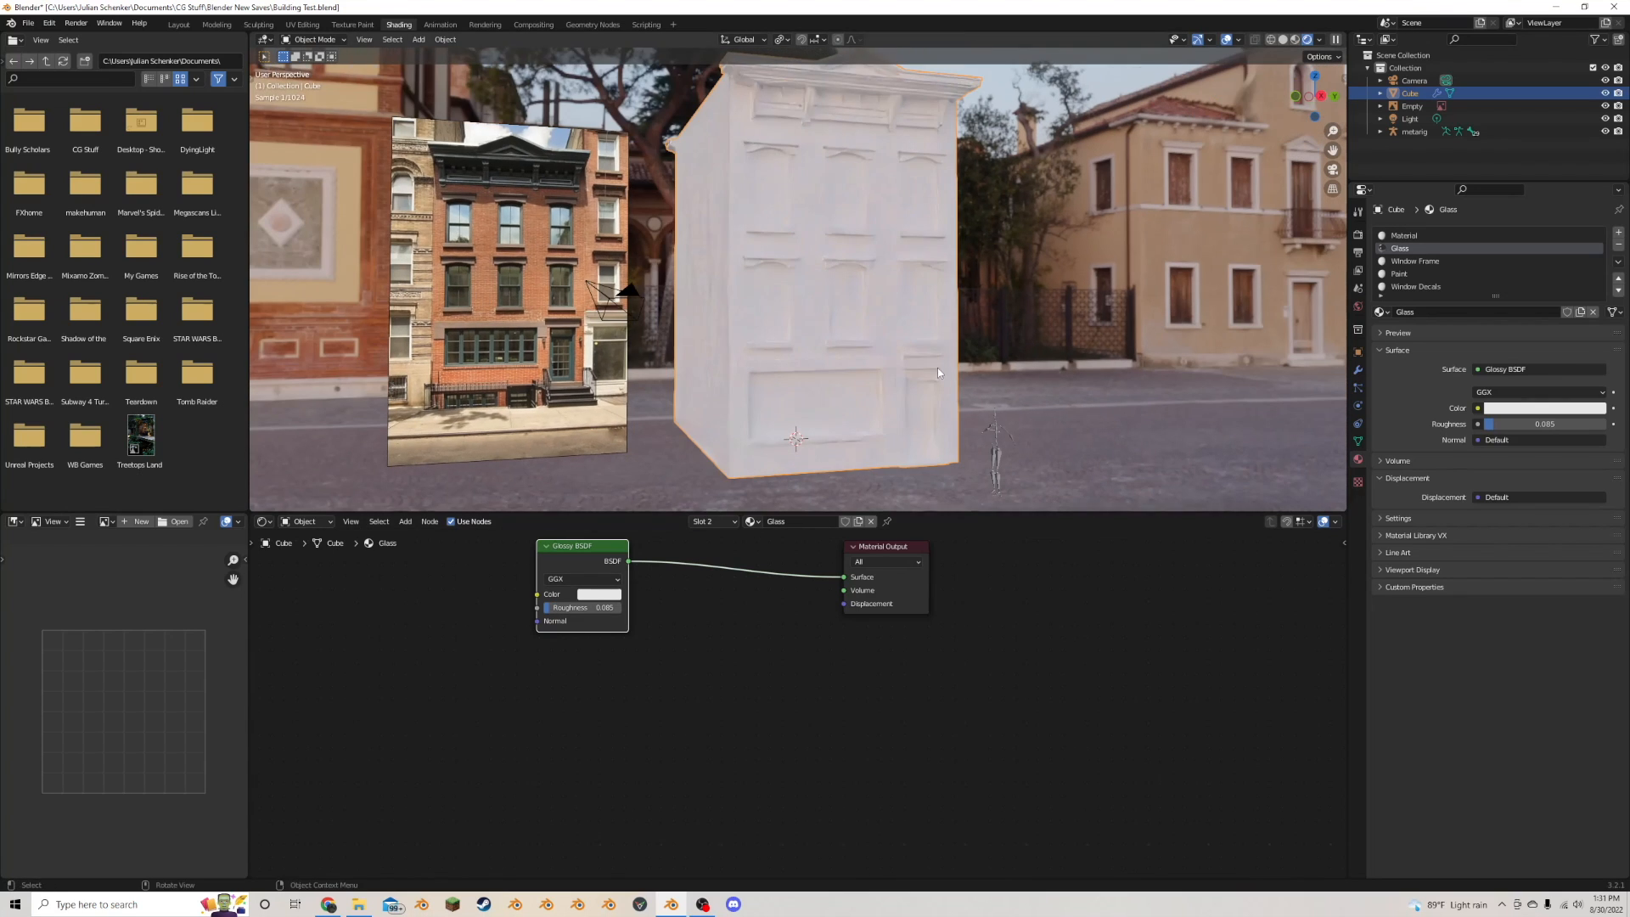
click(1435, 263)
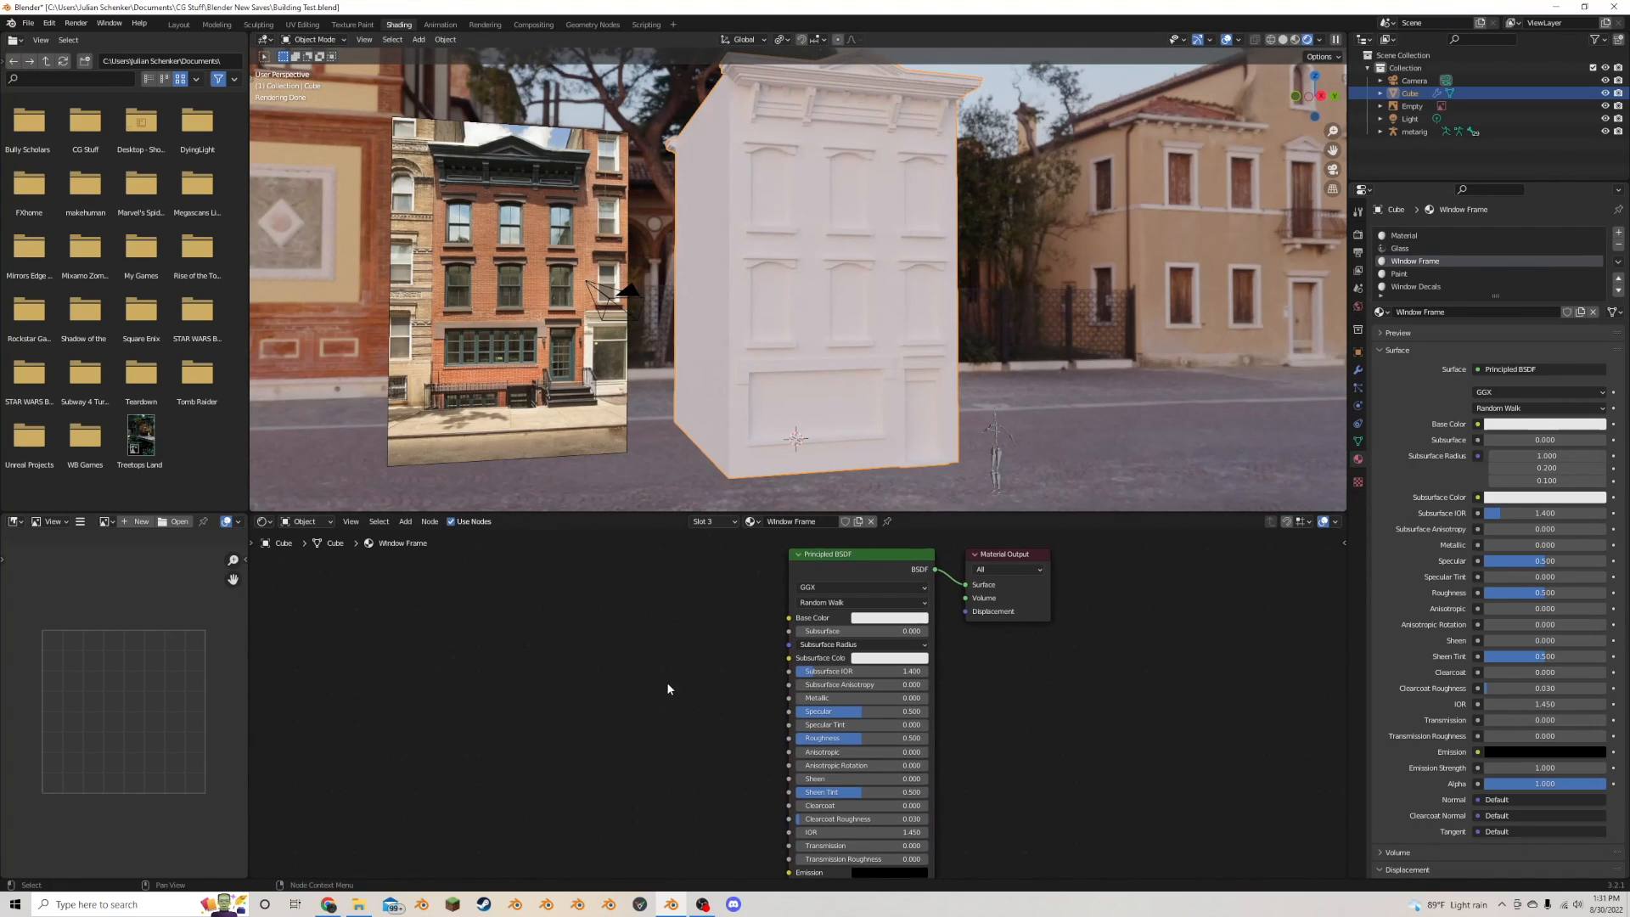
key(shift+a)
click(650, 598)
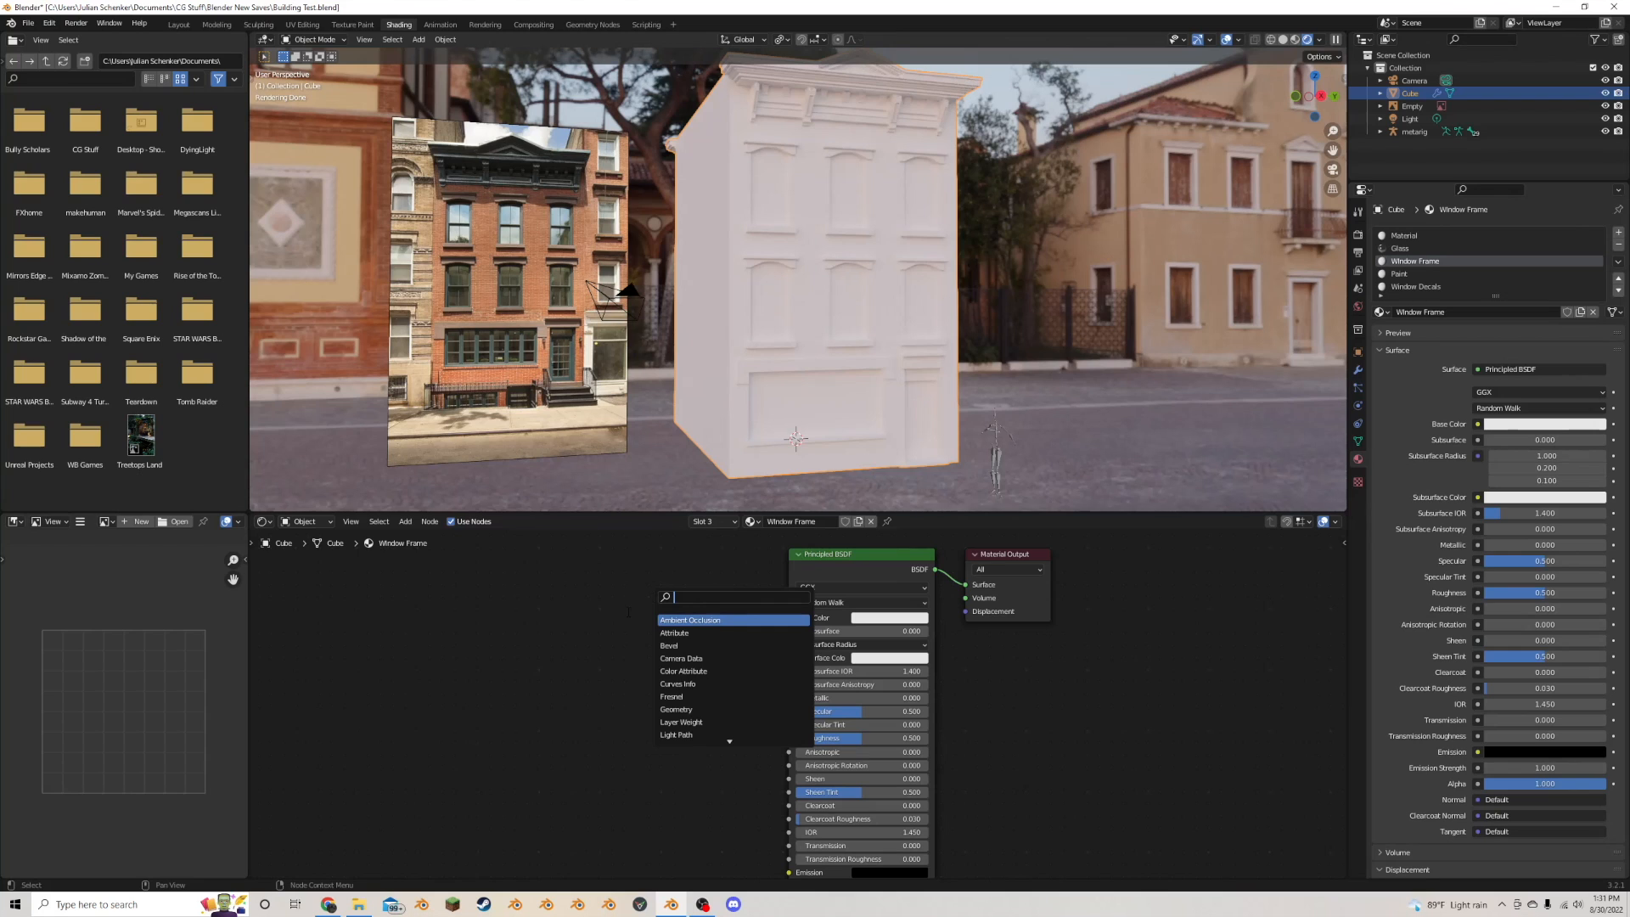
text(ima)
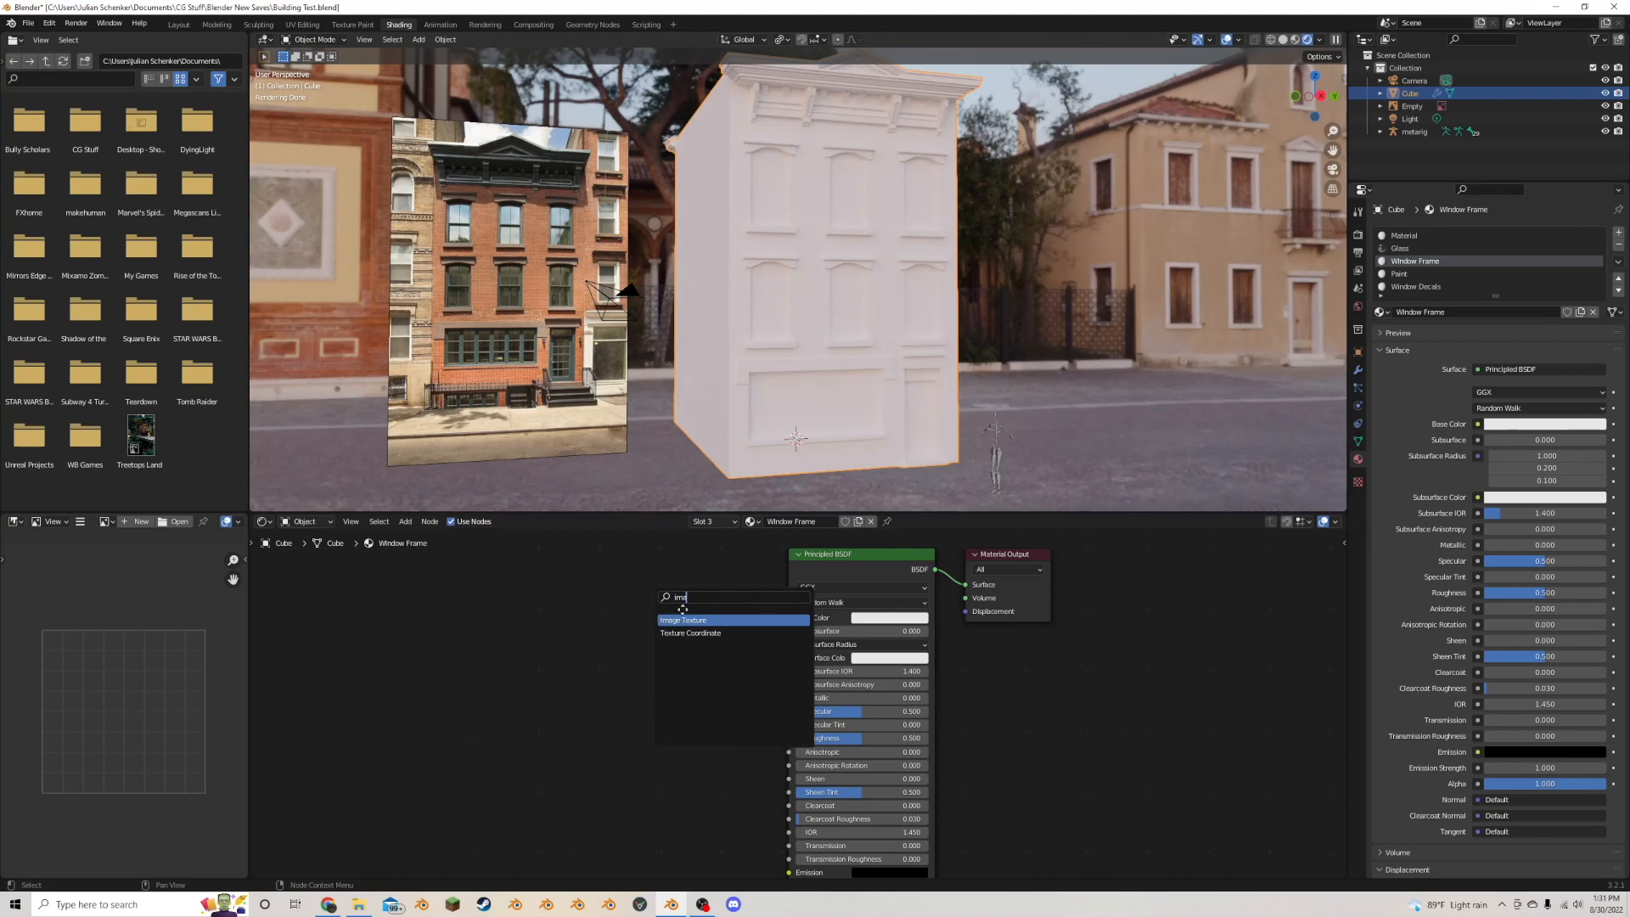
key(Return)
drag(633, 621, 788, 618)
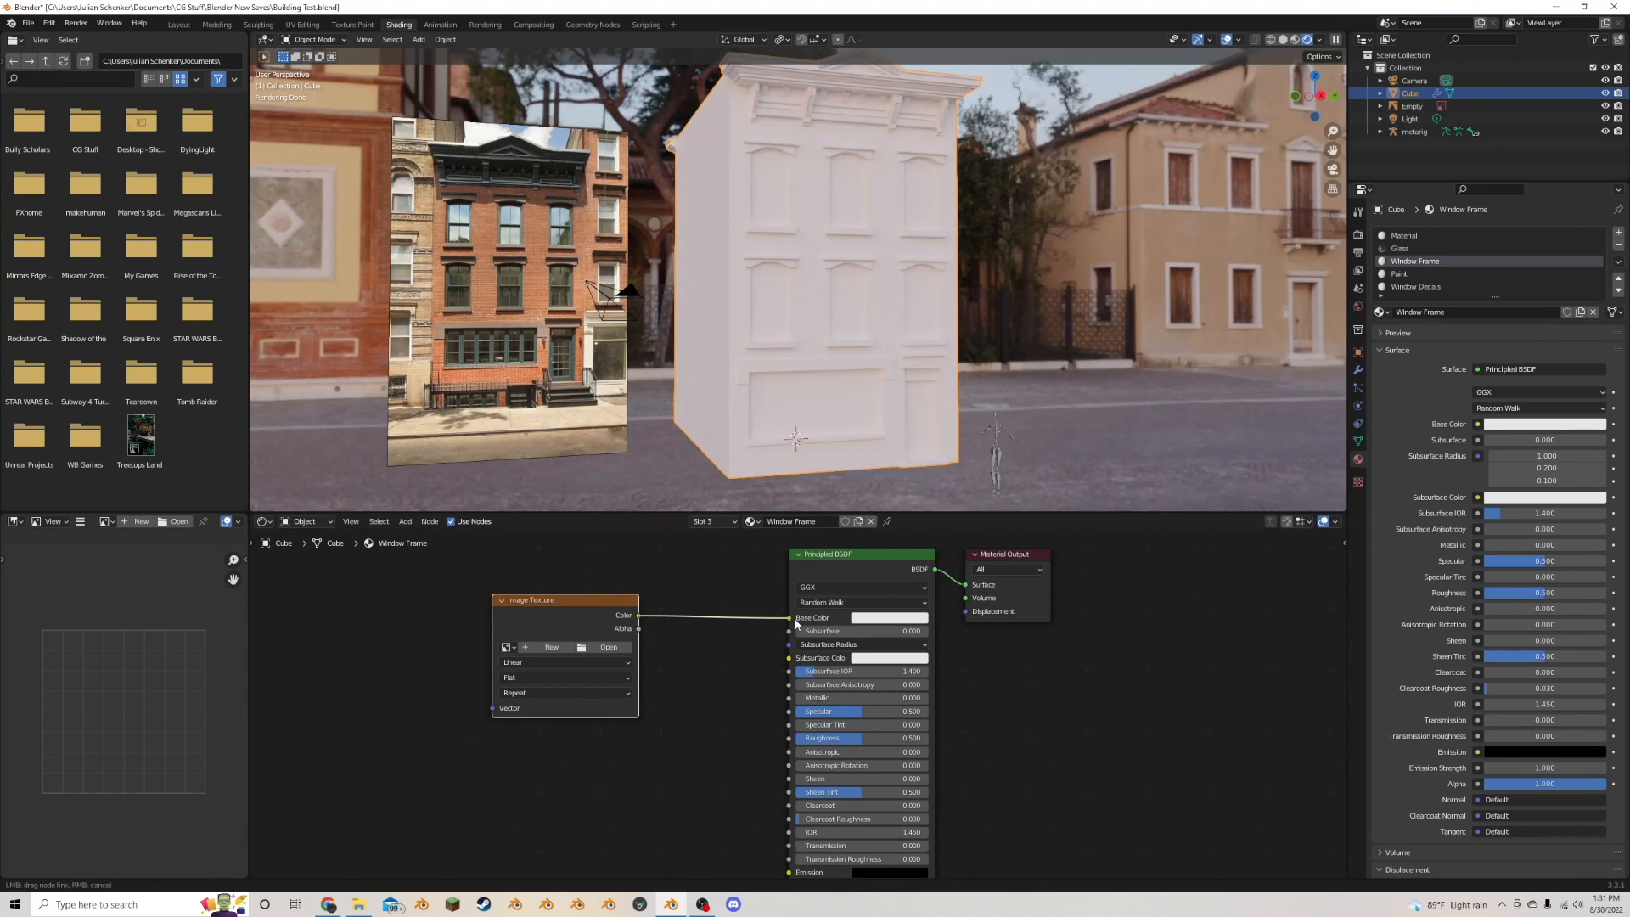
- Load Windows.png from the Train folder into the Window Frame material's Image Texture node
click(609, 647)
click(562, 594)
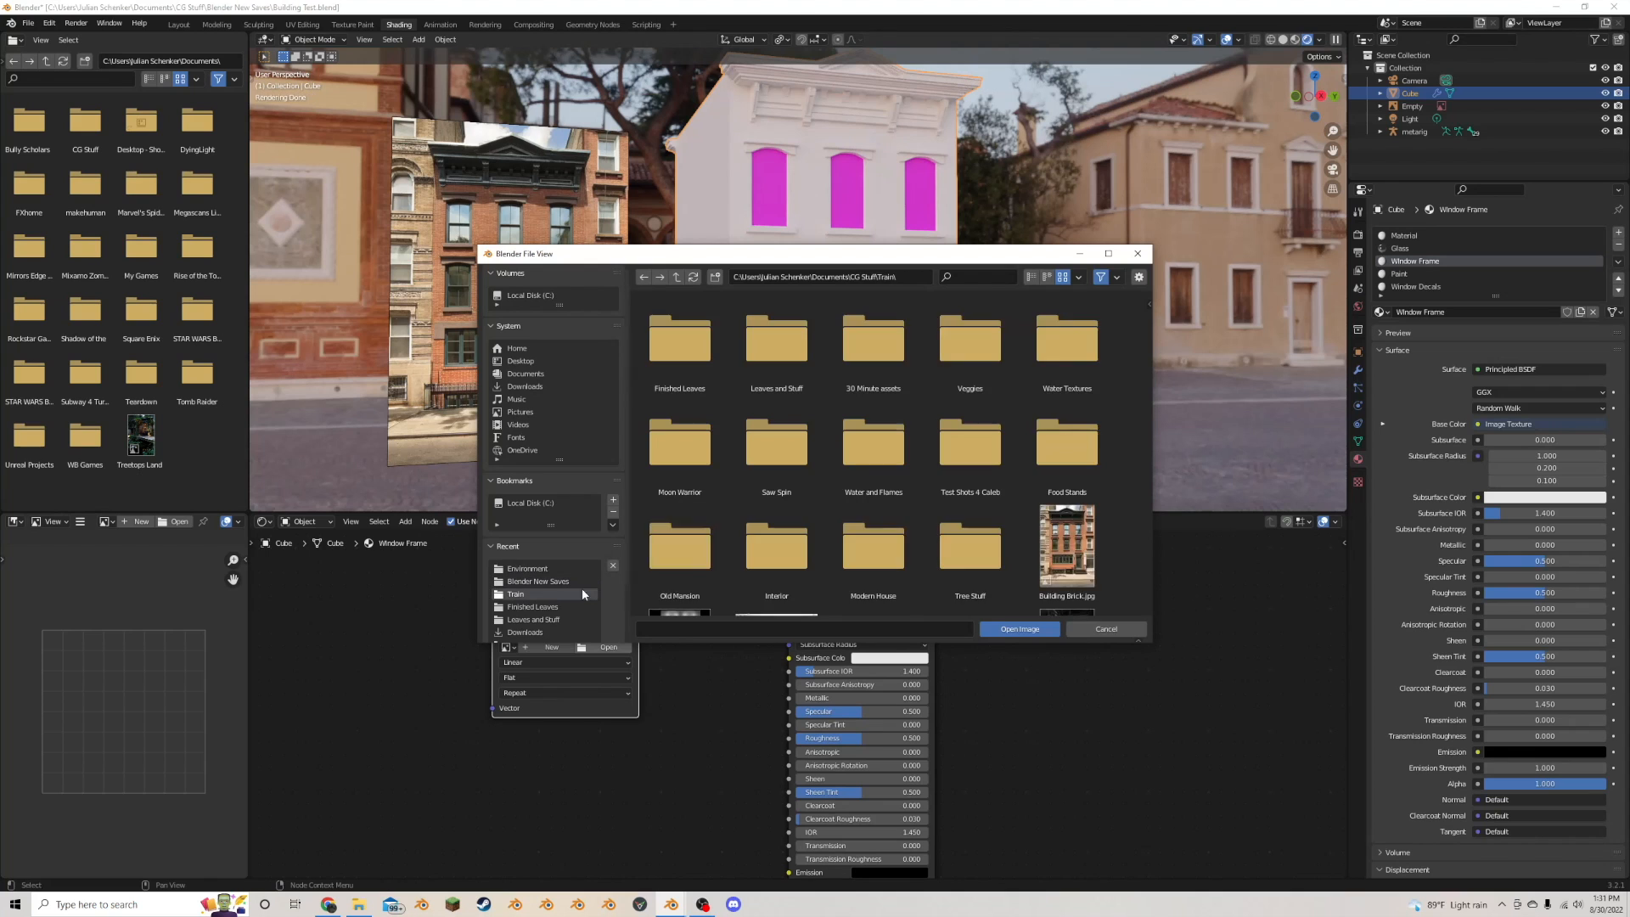
scroll(725, 548, down, 3)
scroll(736, 552, down, 5)
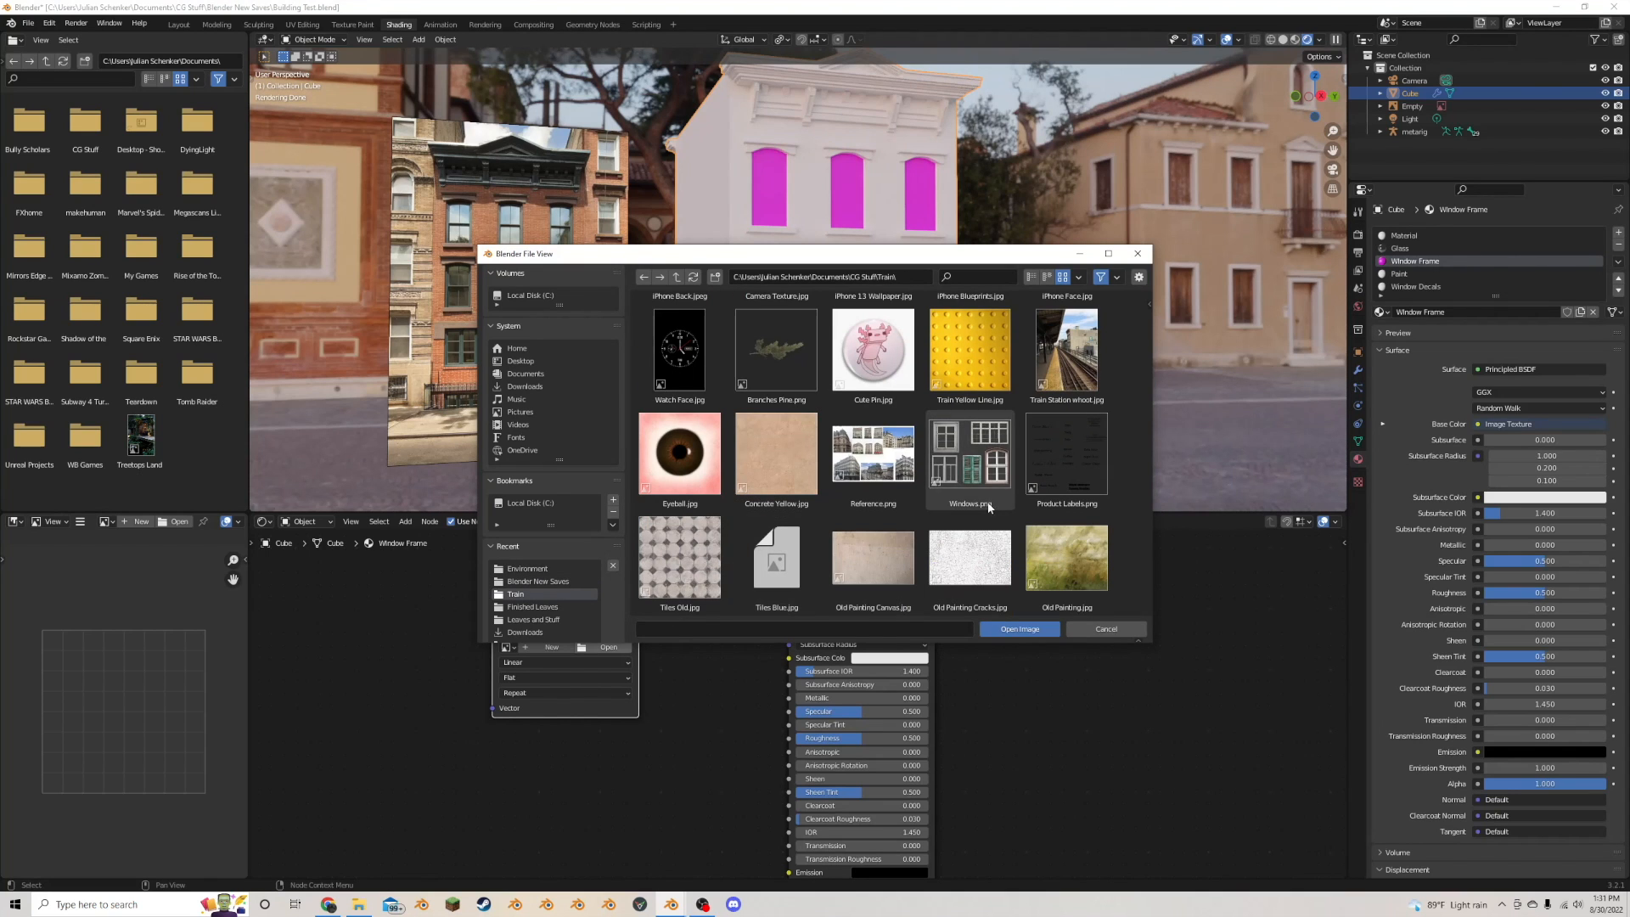
click(970, 459)
click(1020, 628)
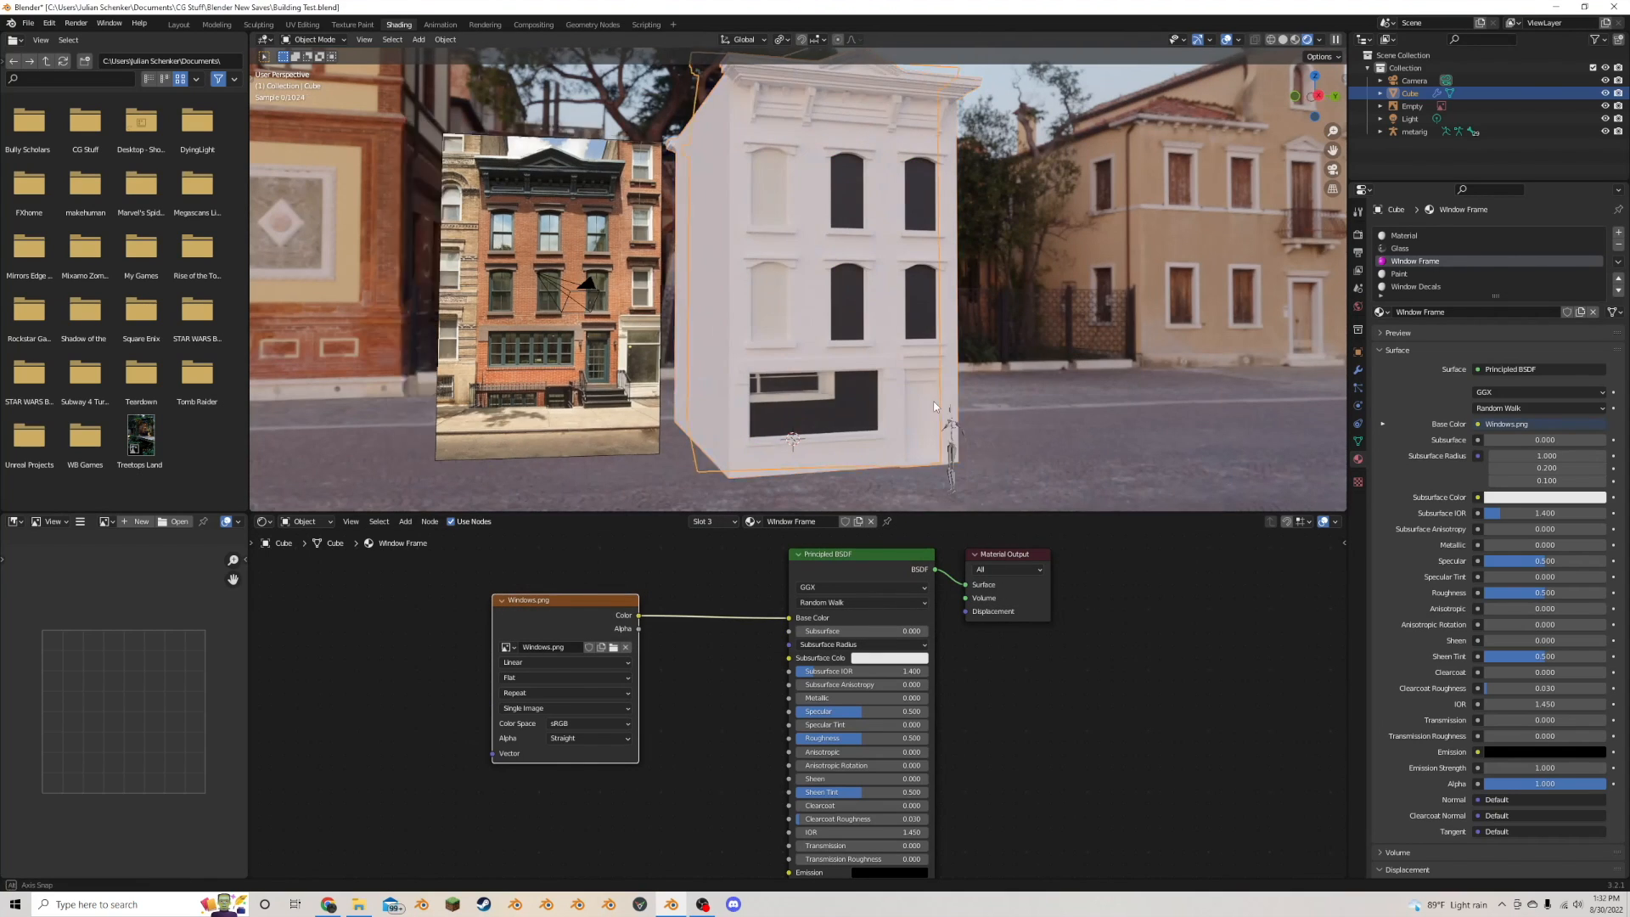
scroll(960, 321, up, 3)
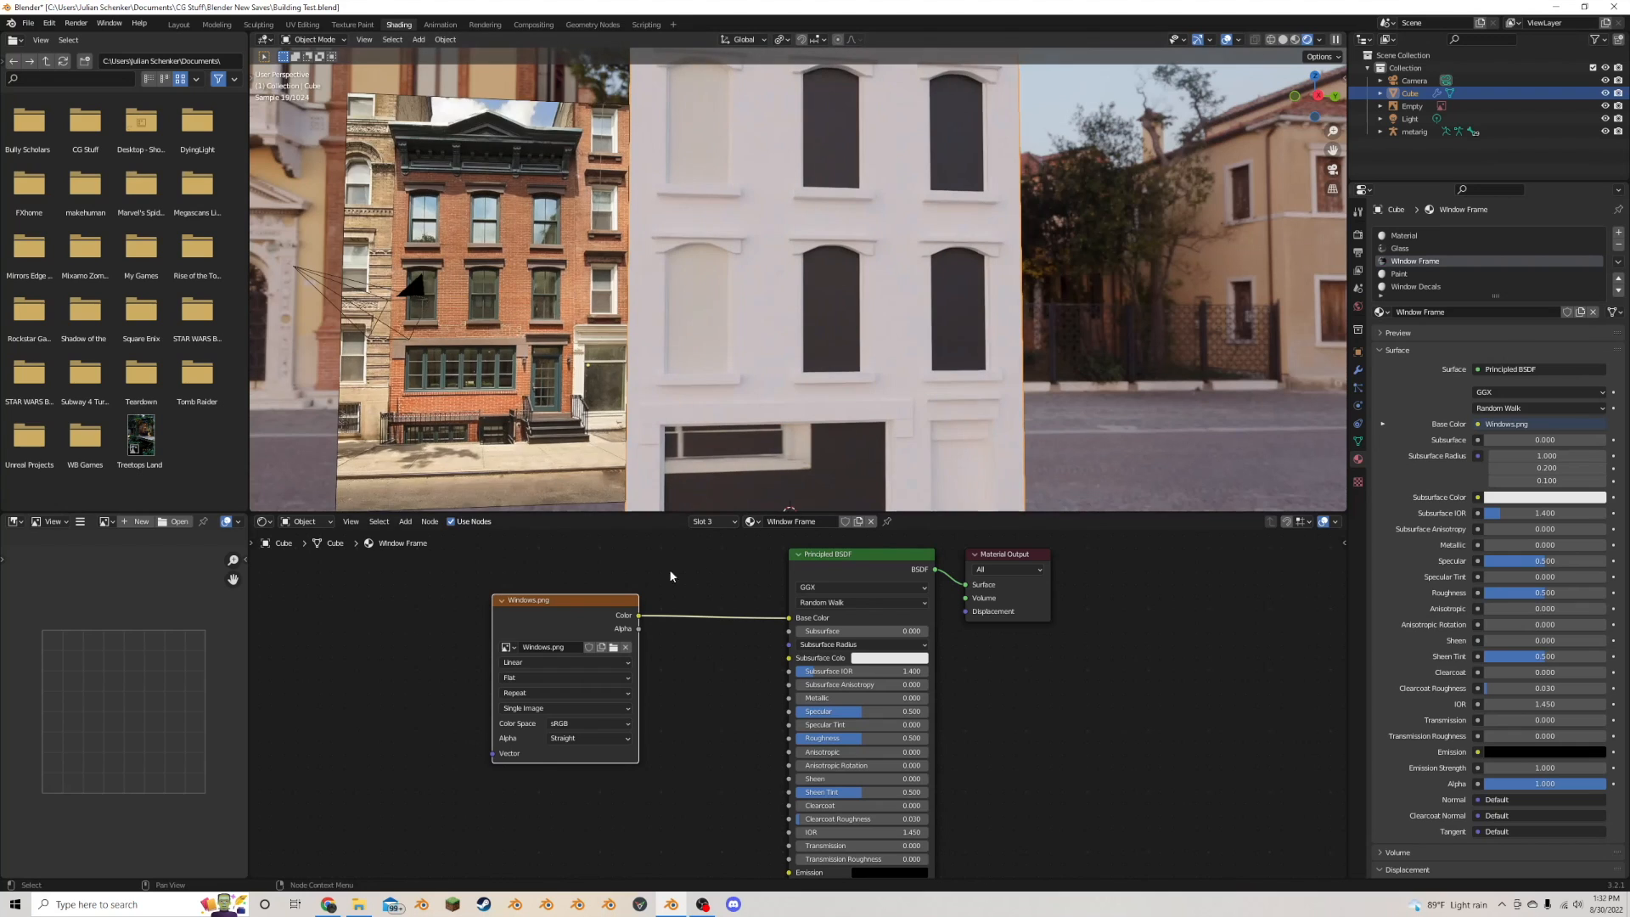
scroll(613, 605, down, 2)
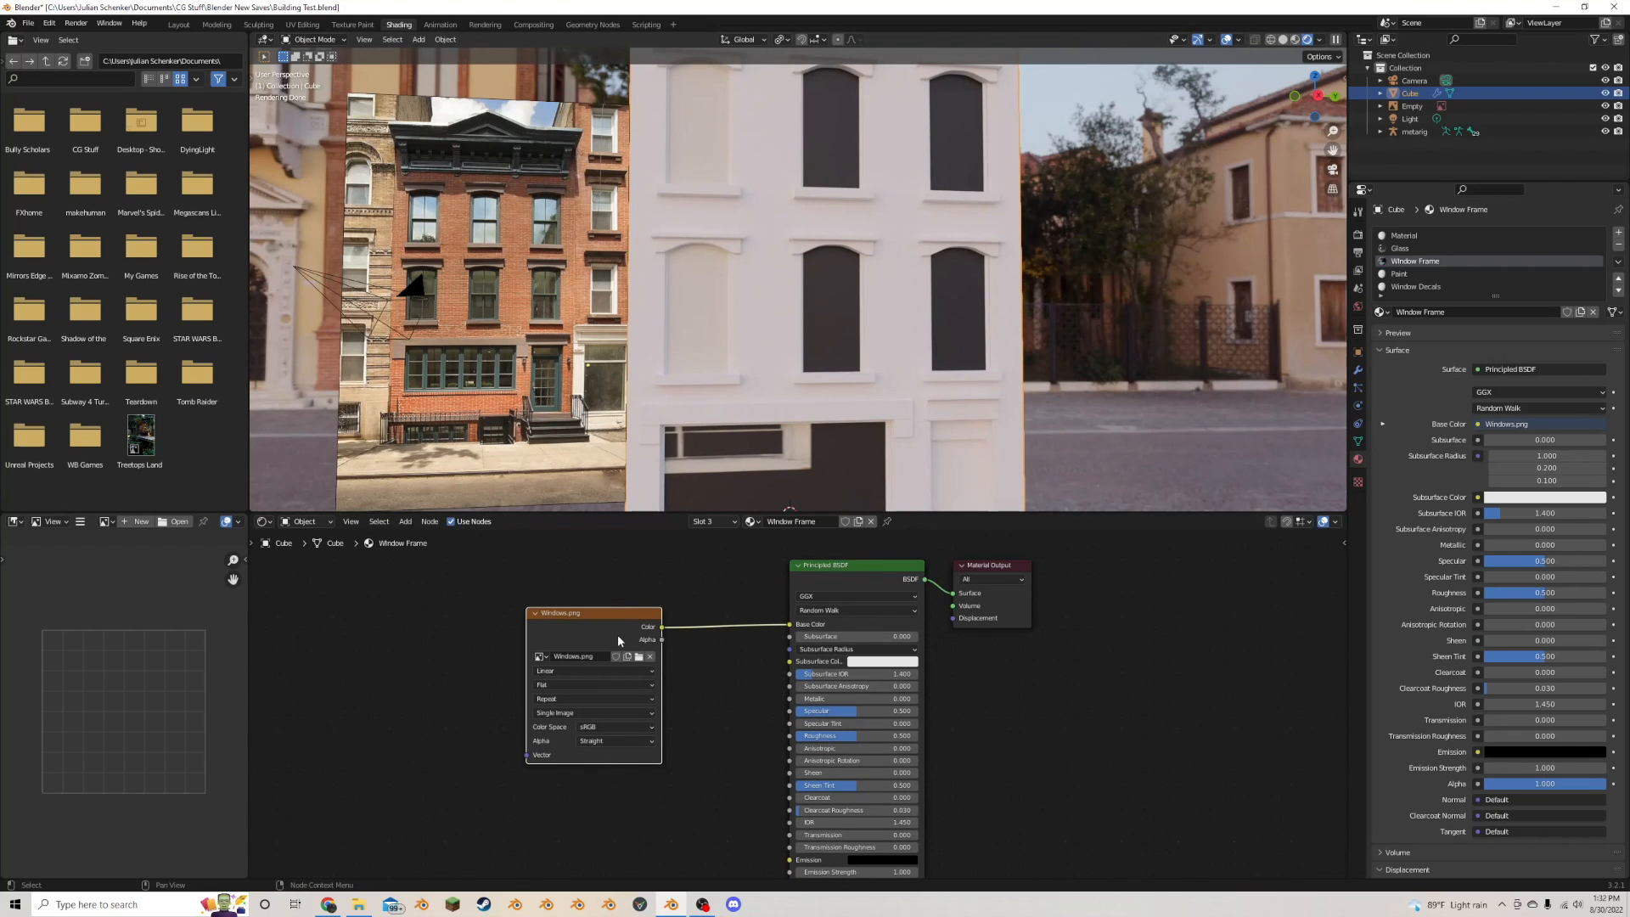
scroll(737, 482, down, 3)
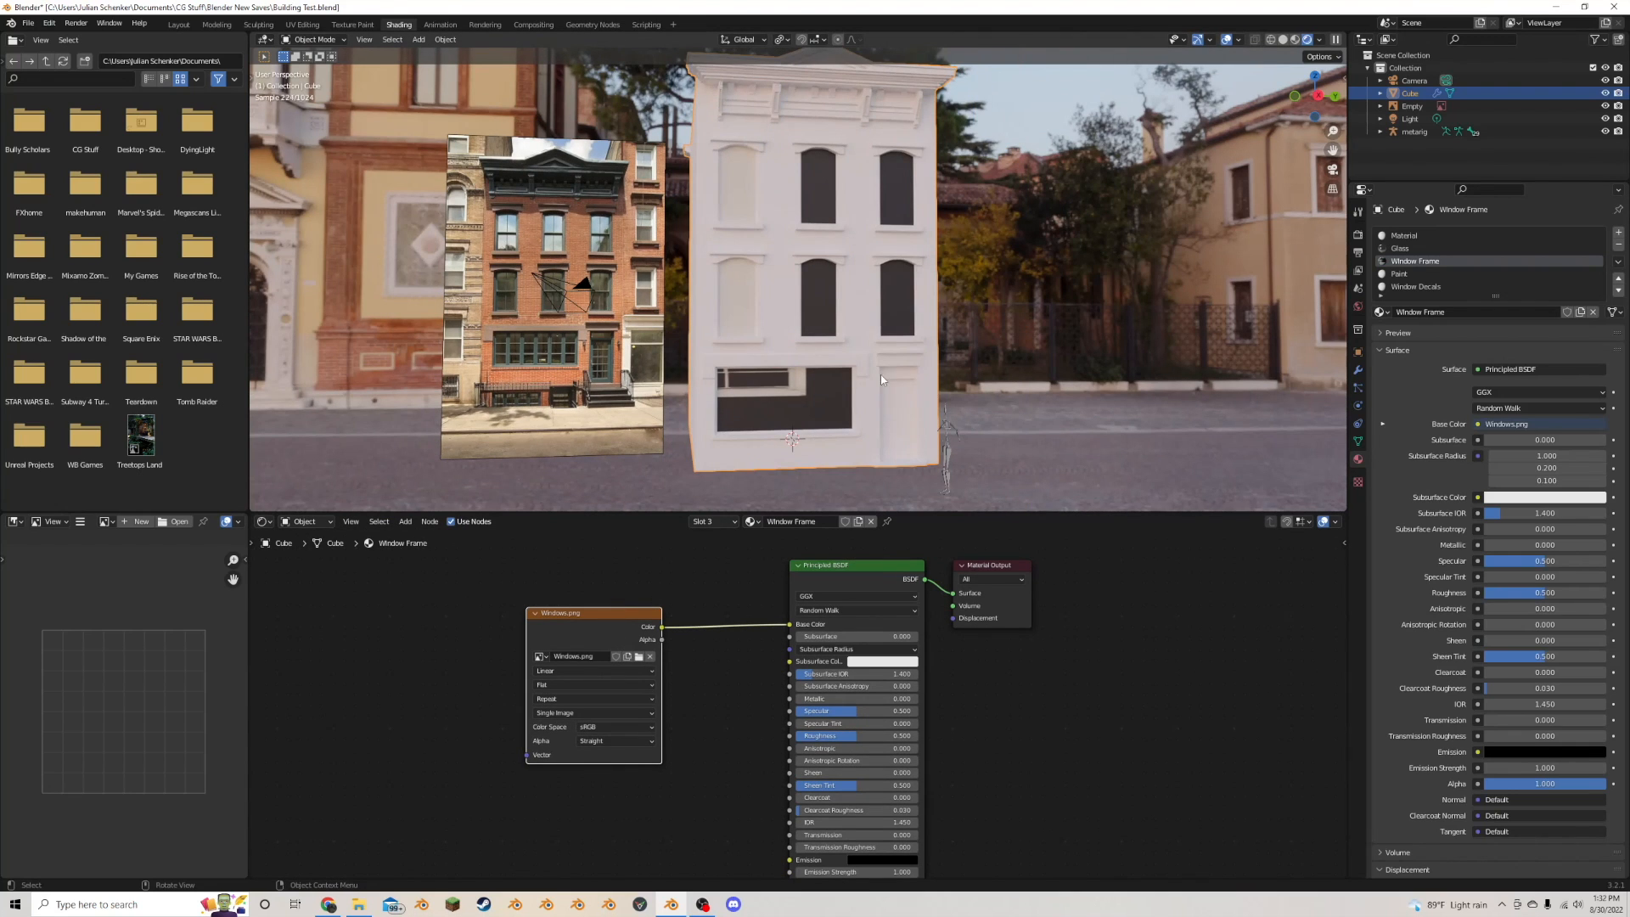
- Select all building faces that use the Window Frame material in Edit Mode
key(Tab)
scroll(752, 307, up, 2)
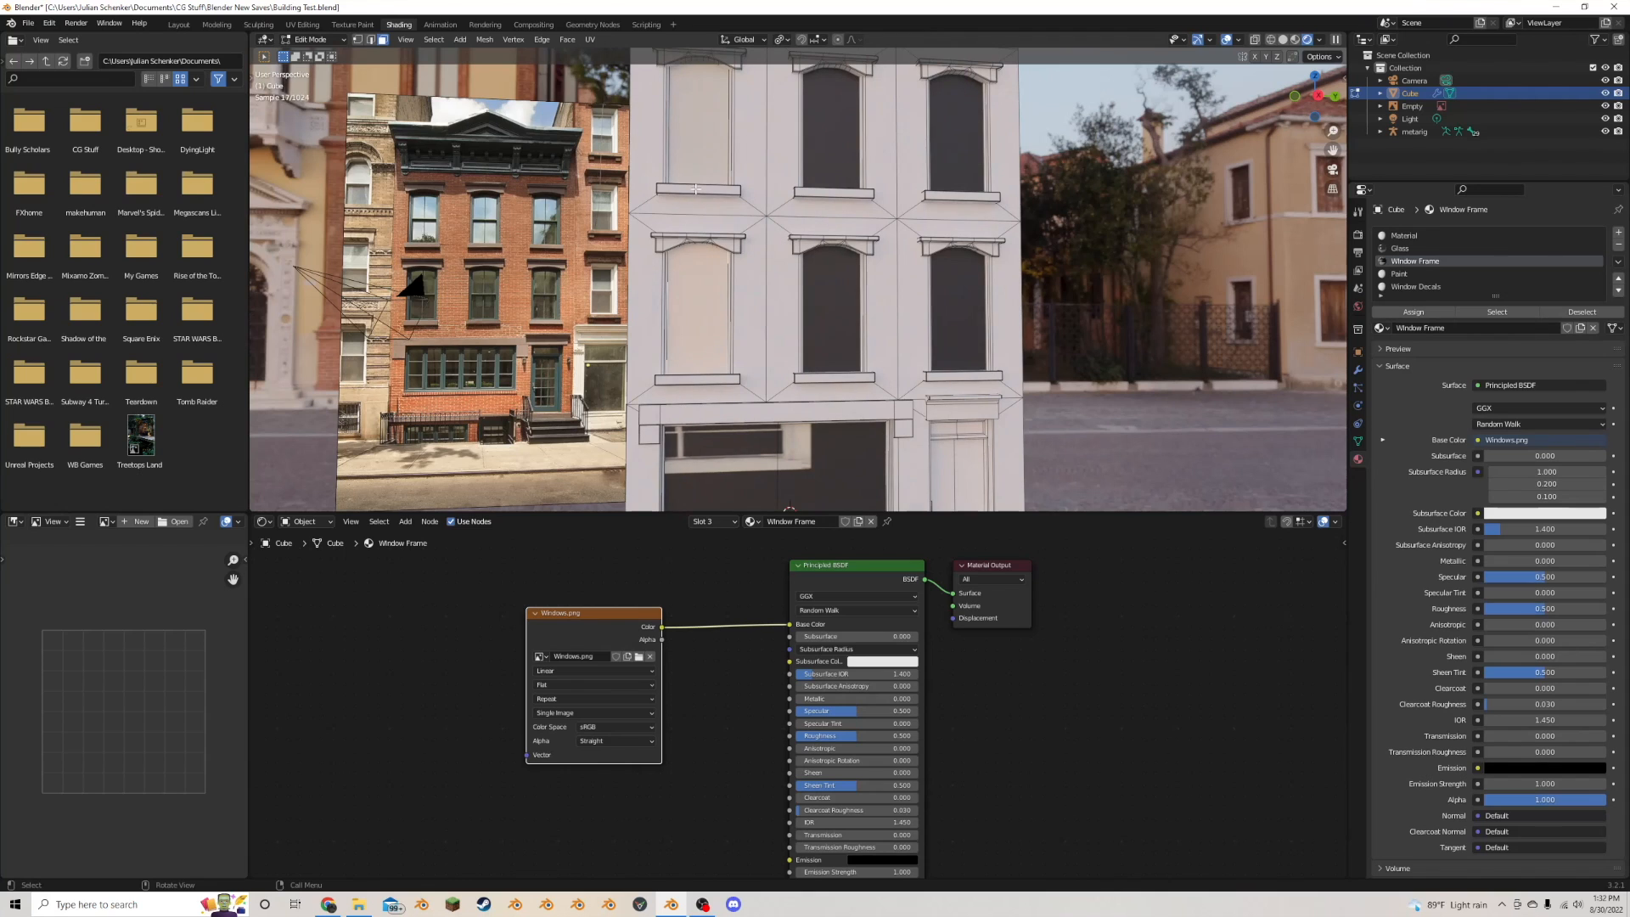
click(706, 154)
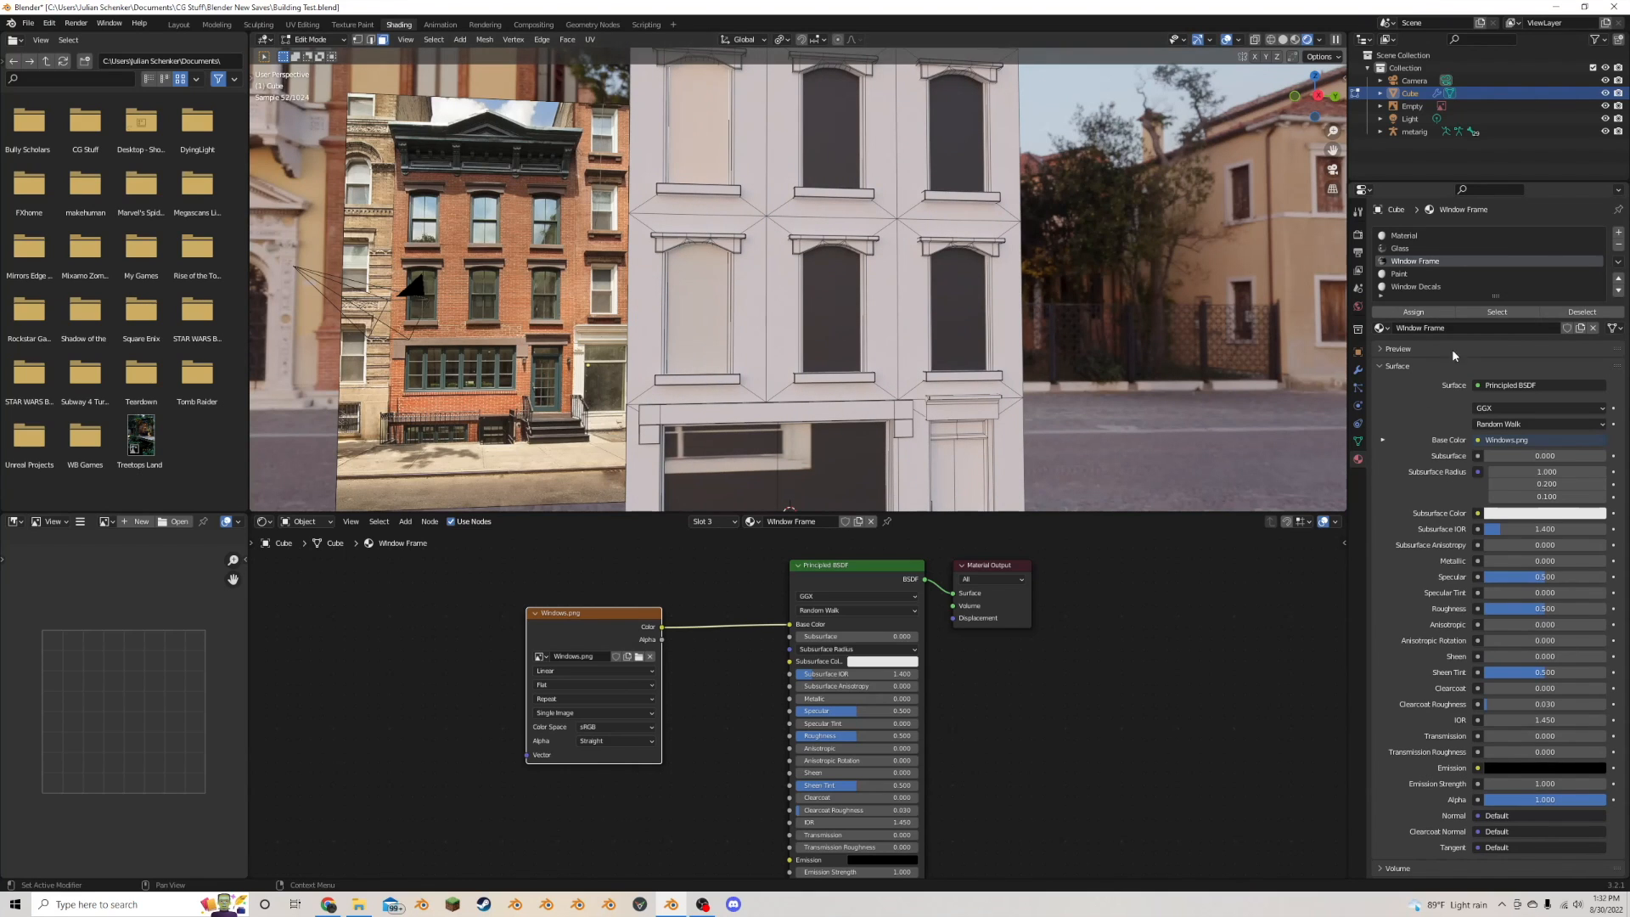
click(1496, 312)
- Switch to the UV Editing workspace and display the building's facade in rendered shading beside the whole window image
scroll(998, 351, down, 3)
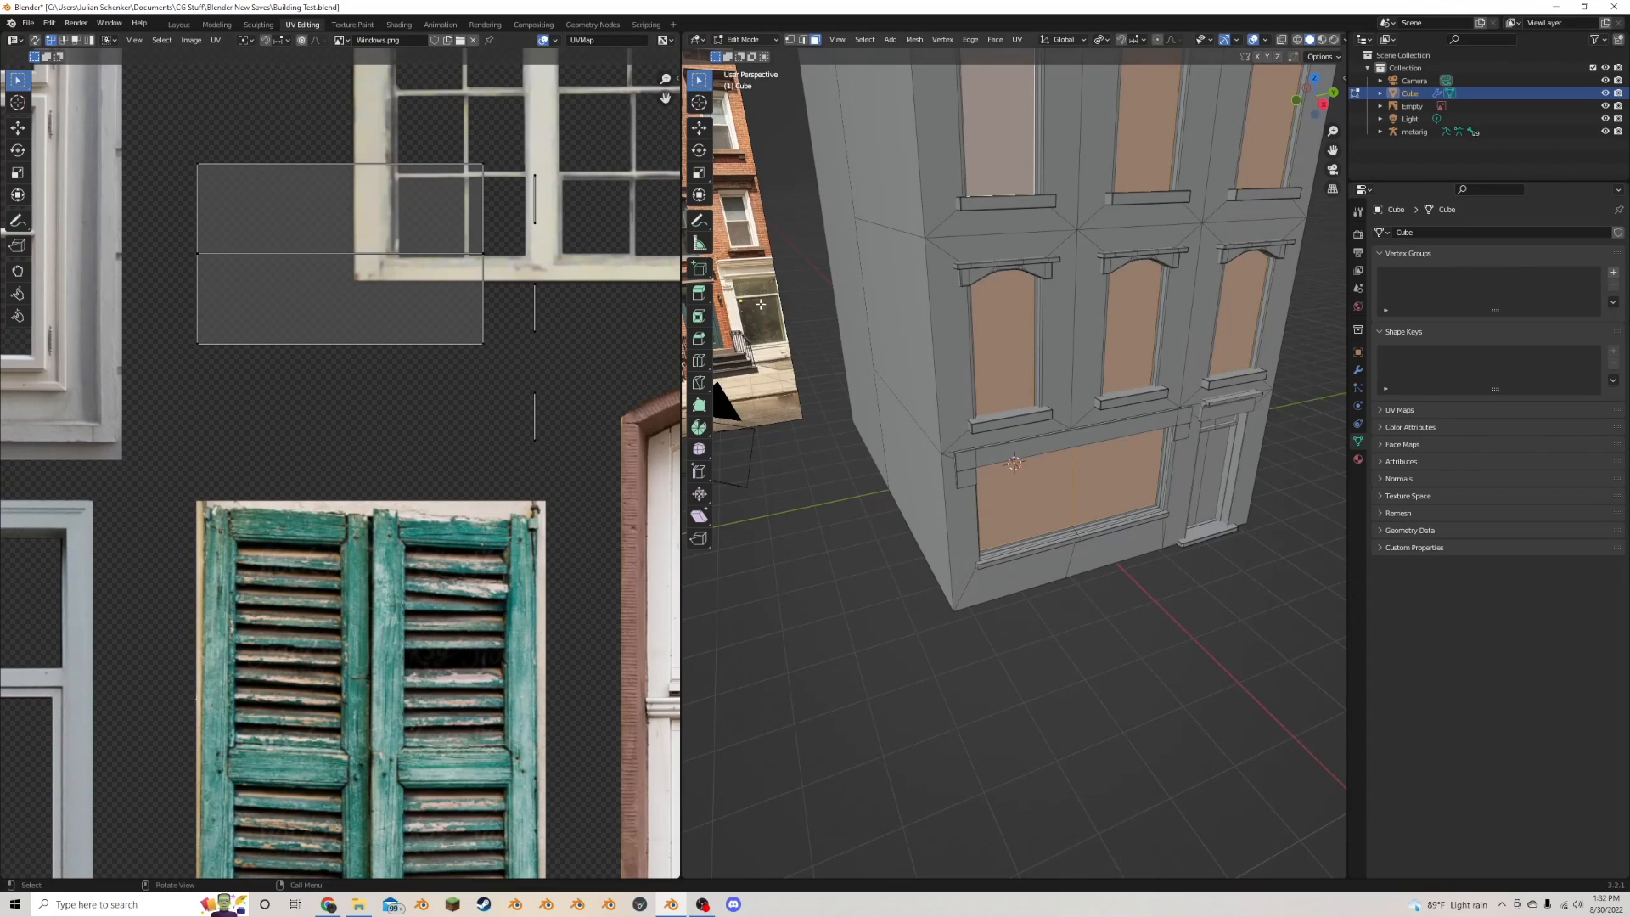
scroll(761, 304, down, 4)
middle_drag(949, 293, 926, 276)
scroll(926, 277, up, 3)
key(z)
click(956, 189)
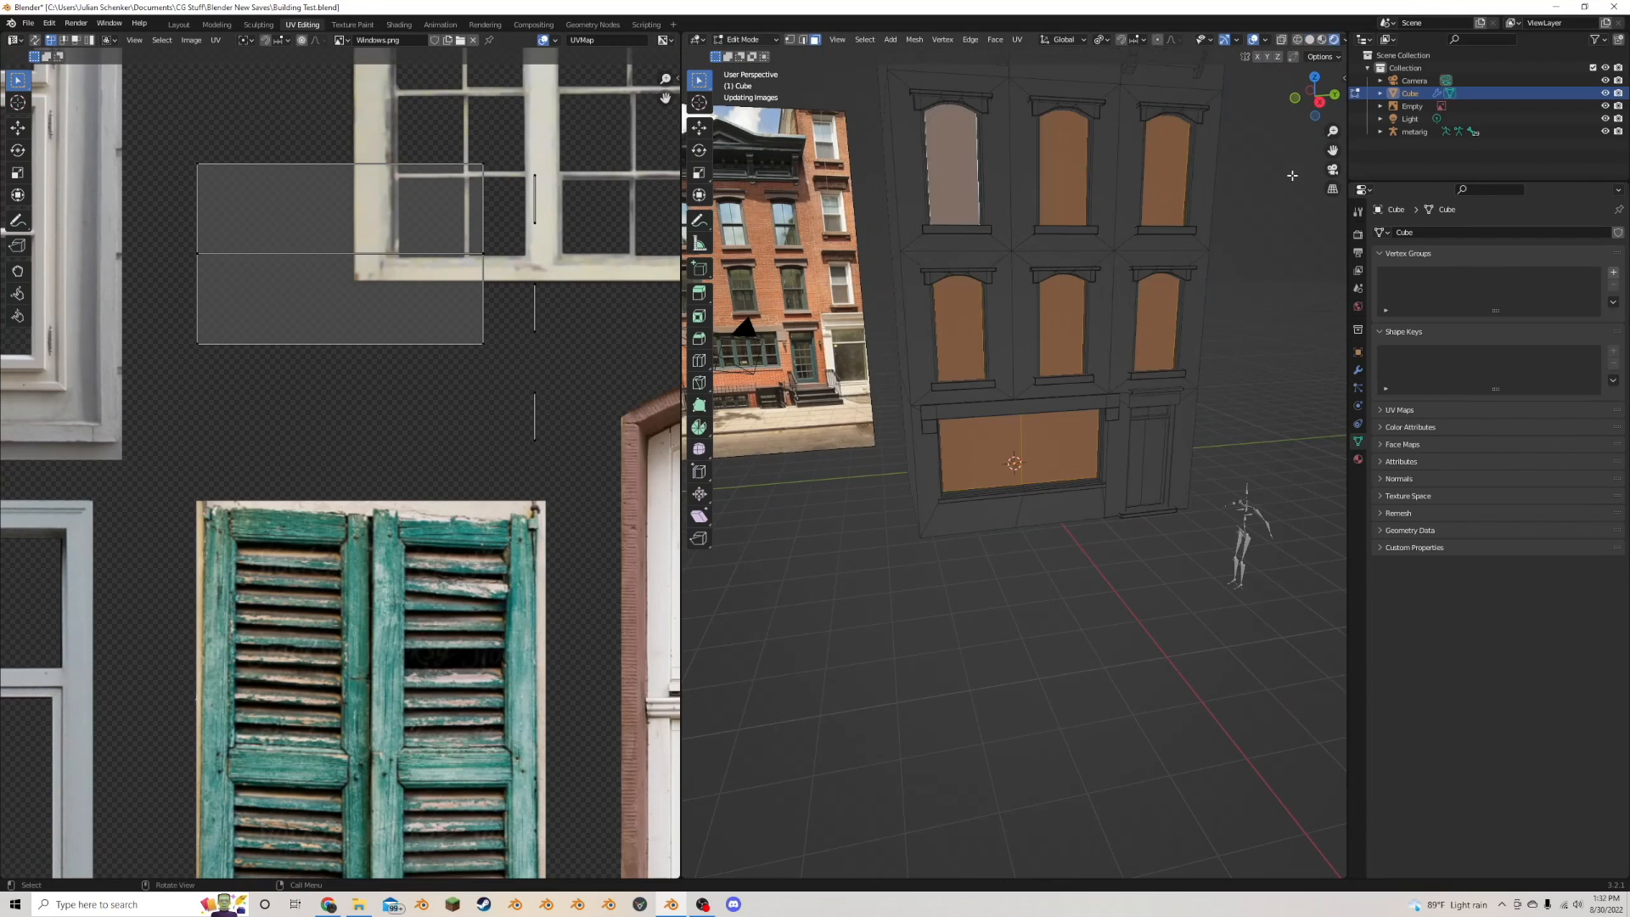
middle_drag(1292, 175, 1112, 208)
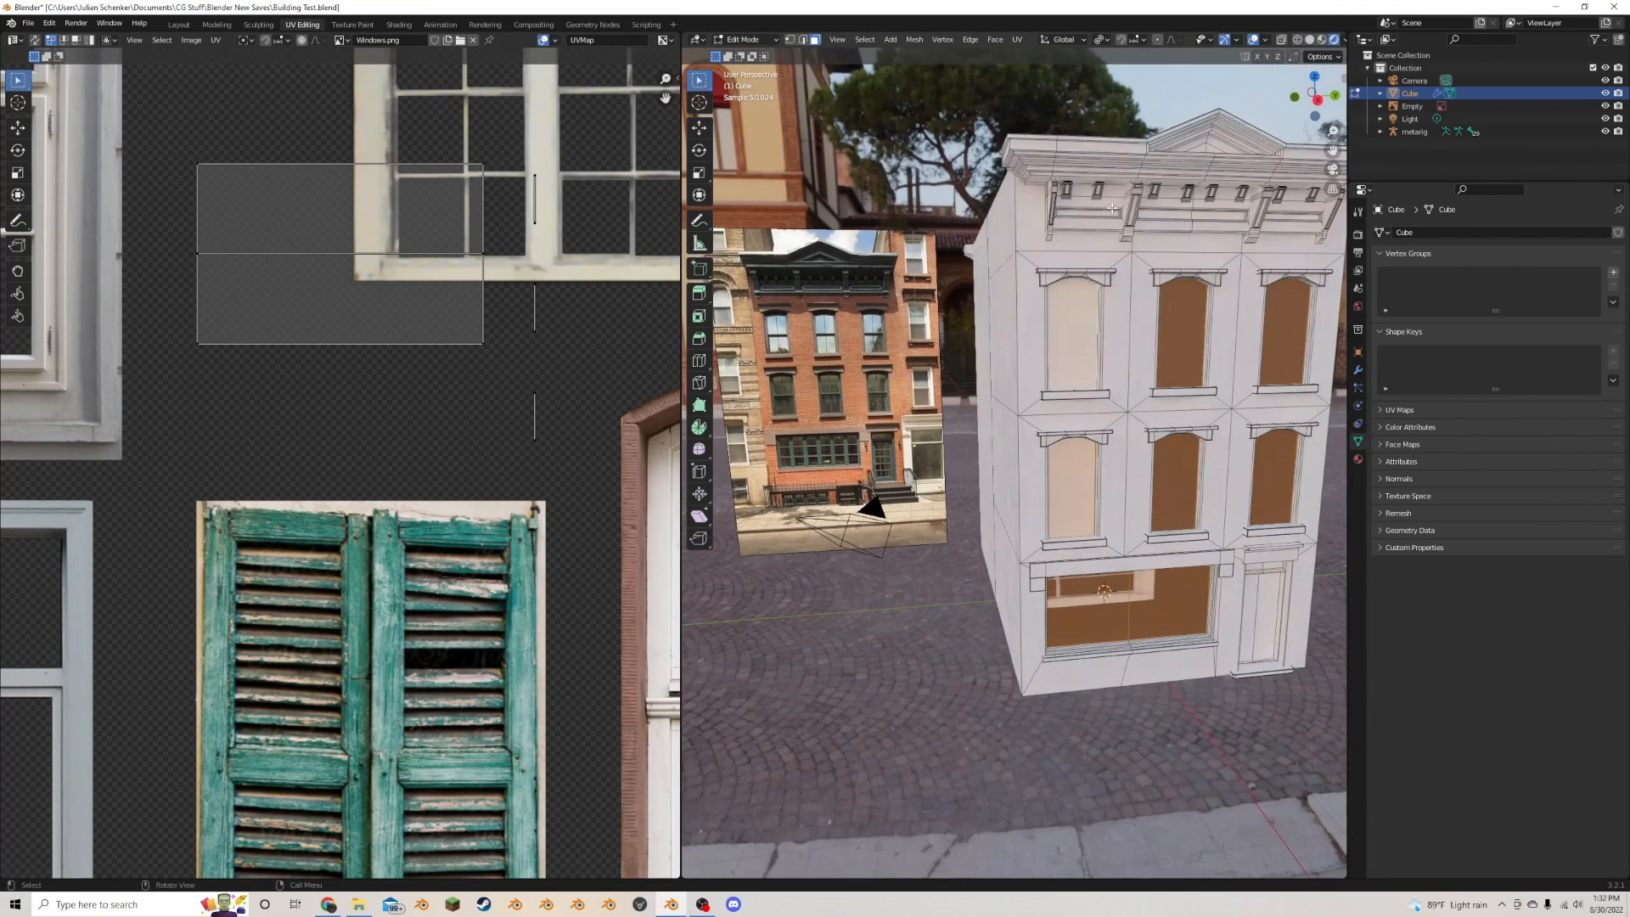
scroll(393, 456, down, 4)
middle_drag(961, 413, 1015, 433)
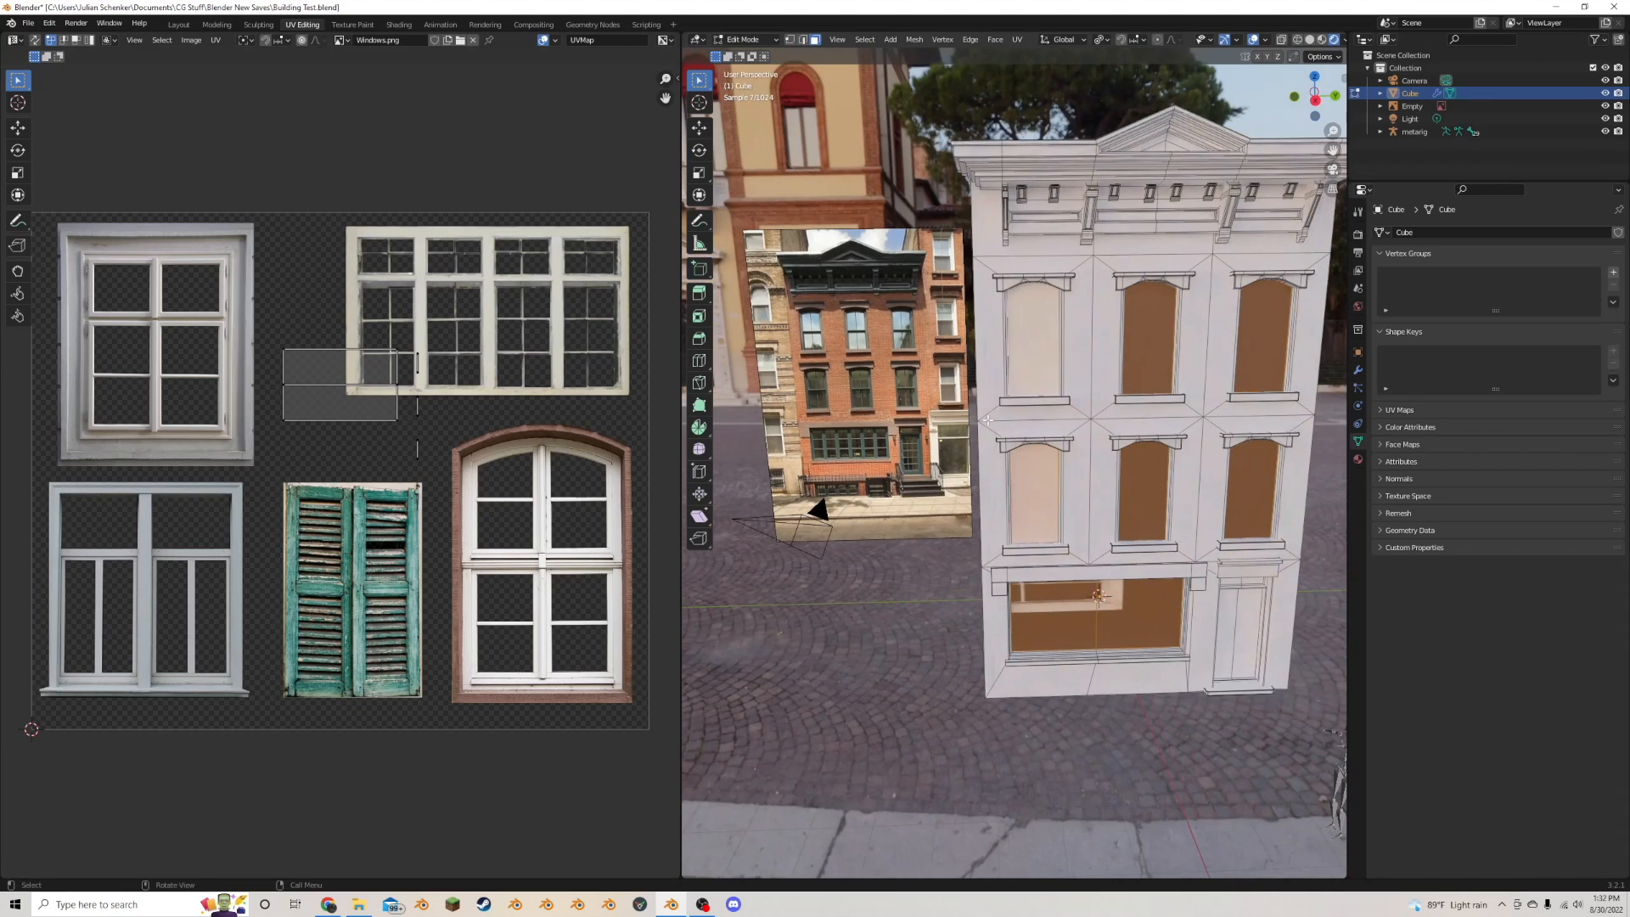
- Unwrap the selected window faces, trying a standard Unwrap before applying Cube Projection
key(u)
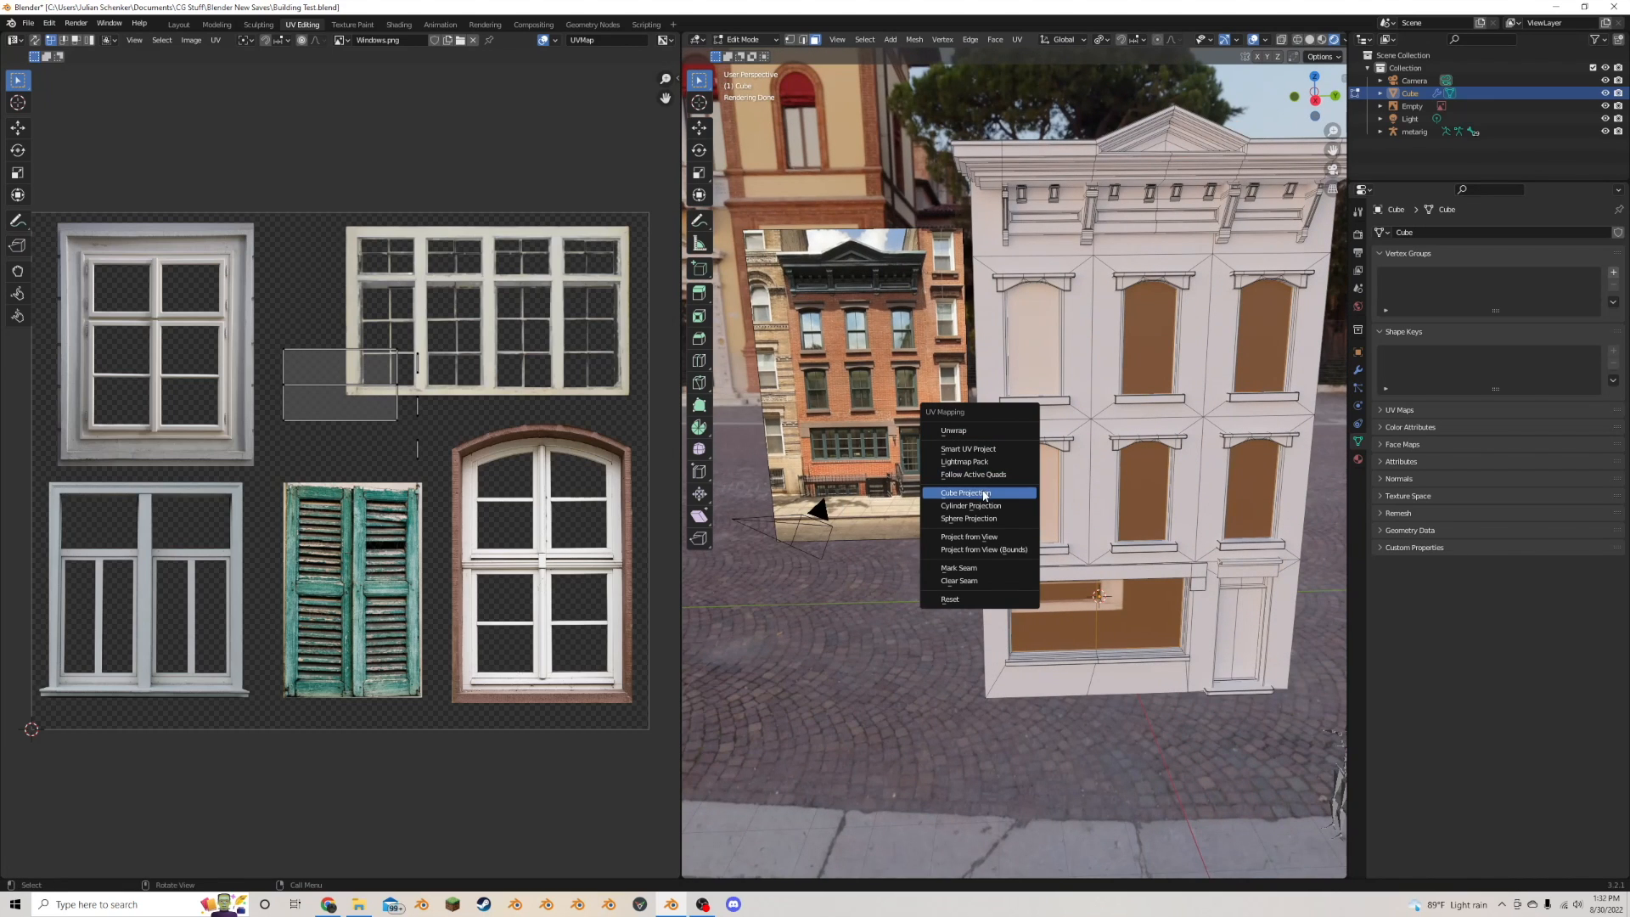
click(986, 430)
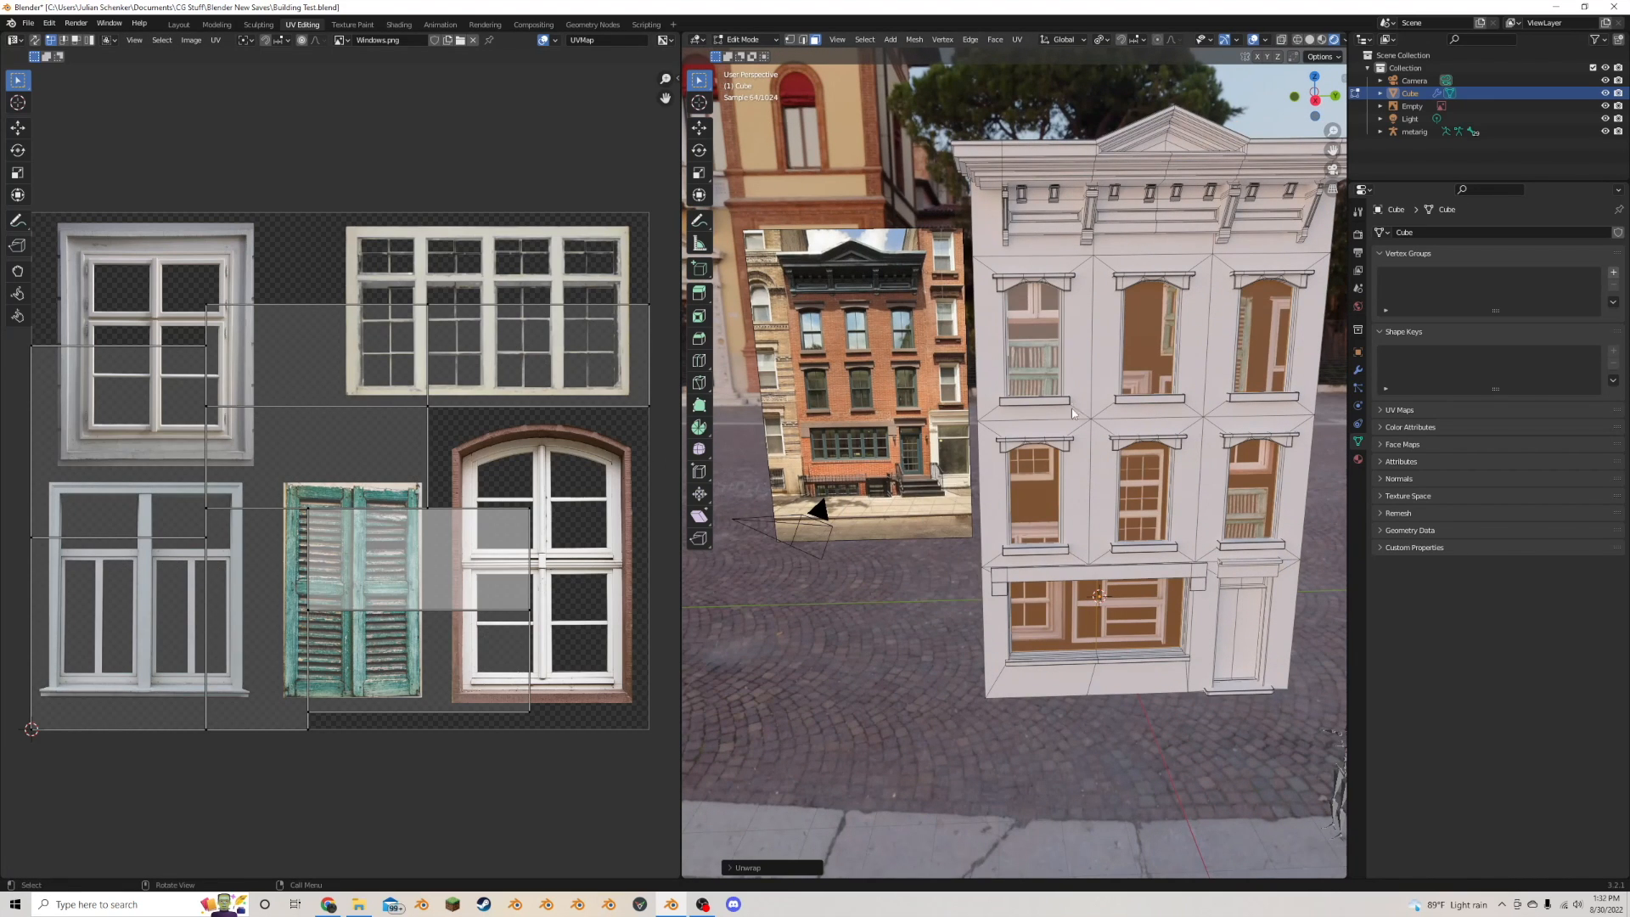
key(u)
click(1033, 470)
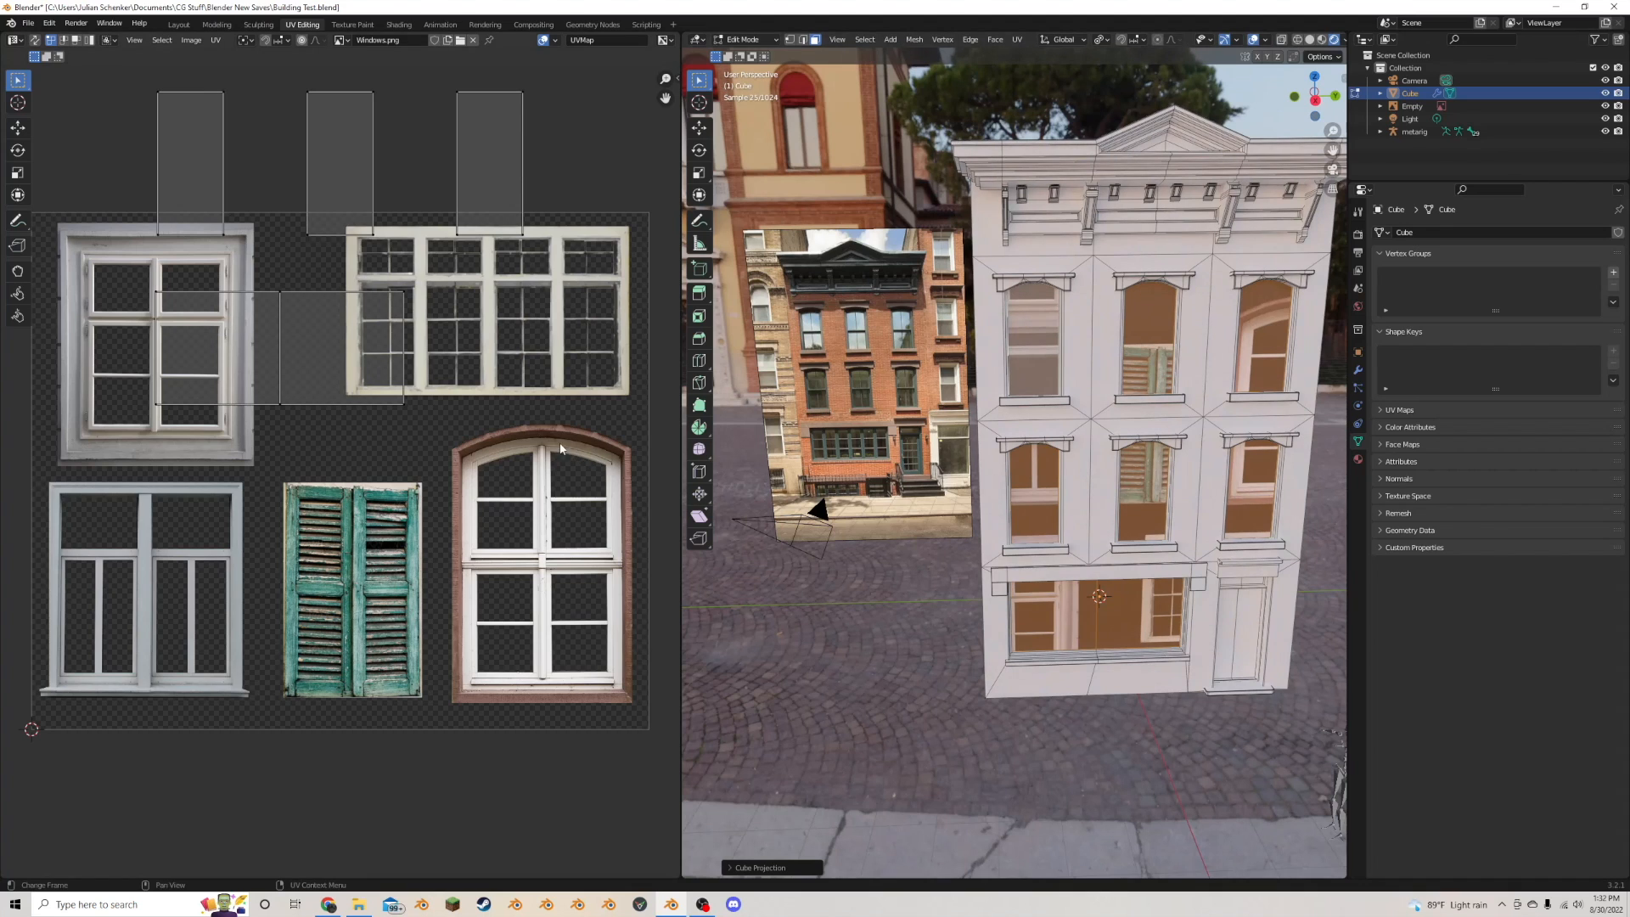
scroll(488, 430, down, 5)
scroll(476, 442, up, 3)
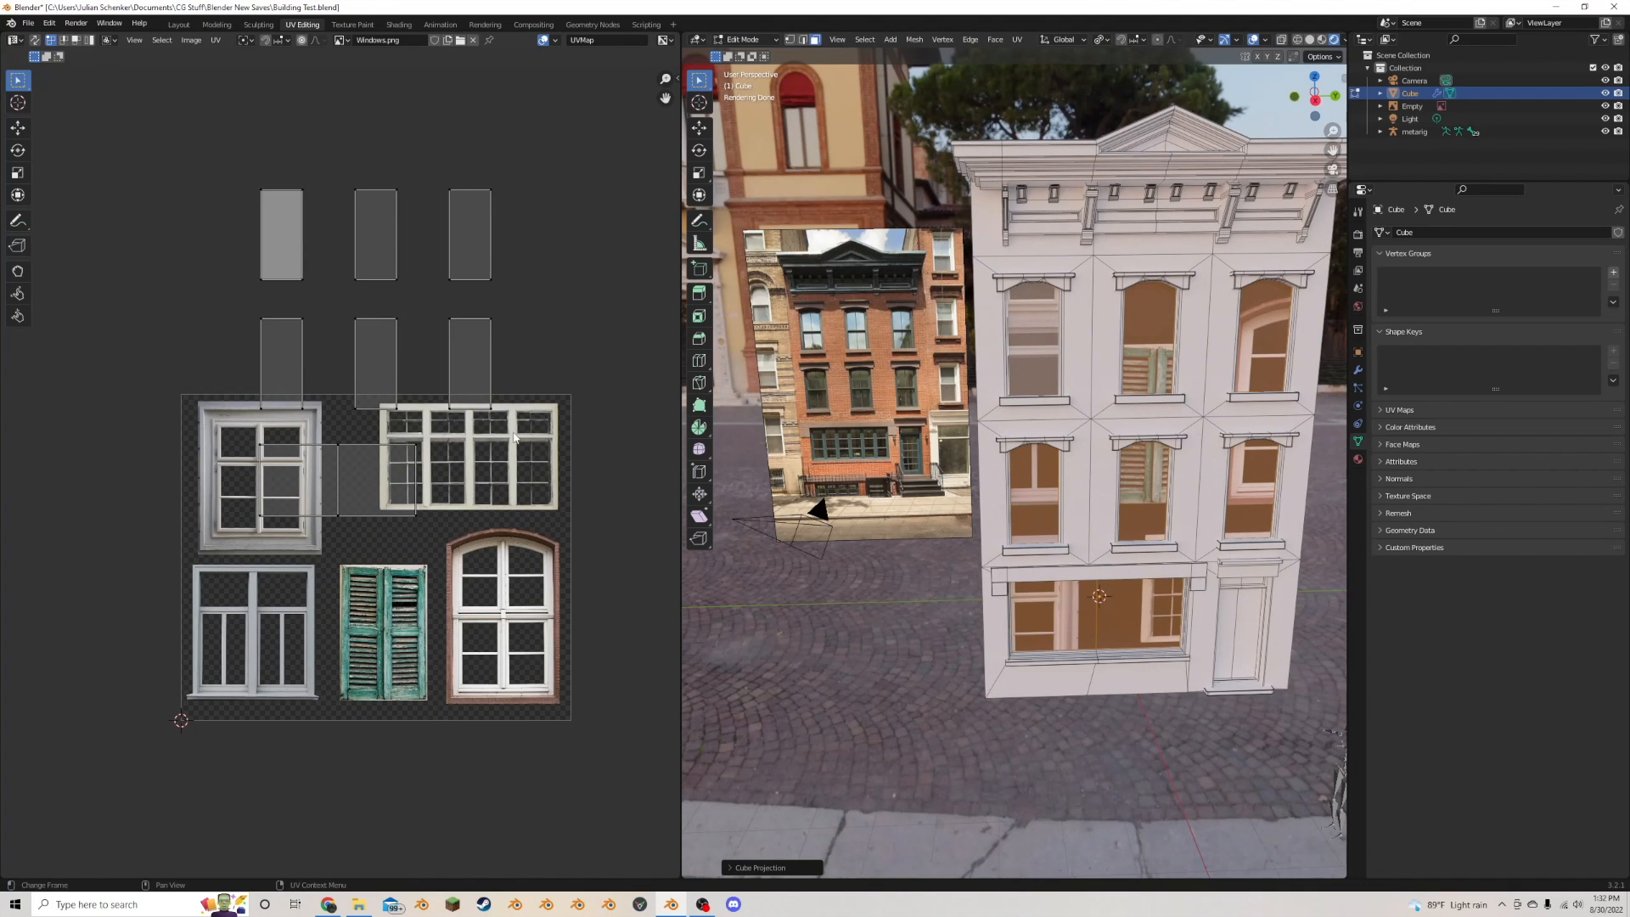
- Move the third column of upper window UV islands along X onto the middle column
drag(515, 437, 135, 158)
scroll(430, 283, up, 2)
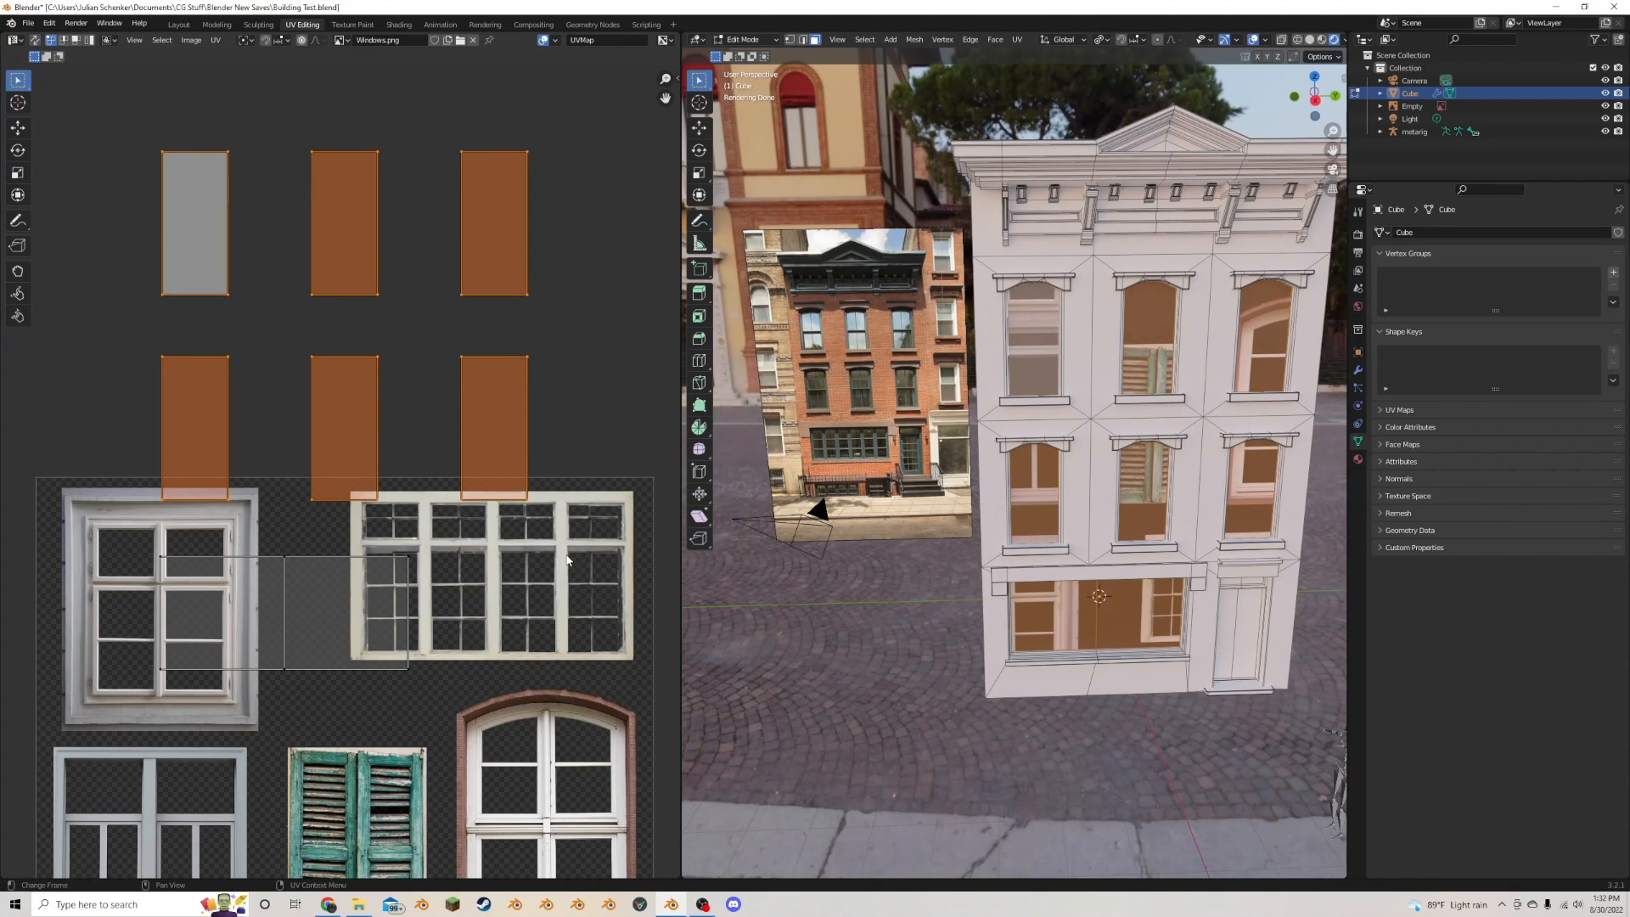
drag(567, 553, 448, 126)
key(g)
key(x)
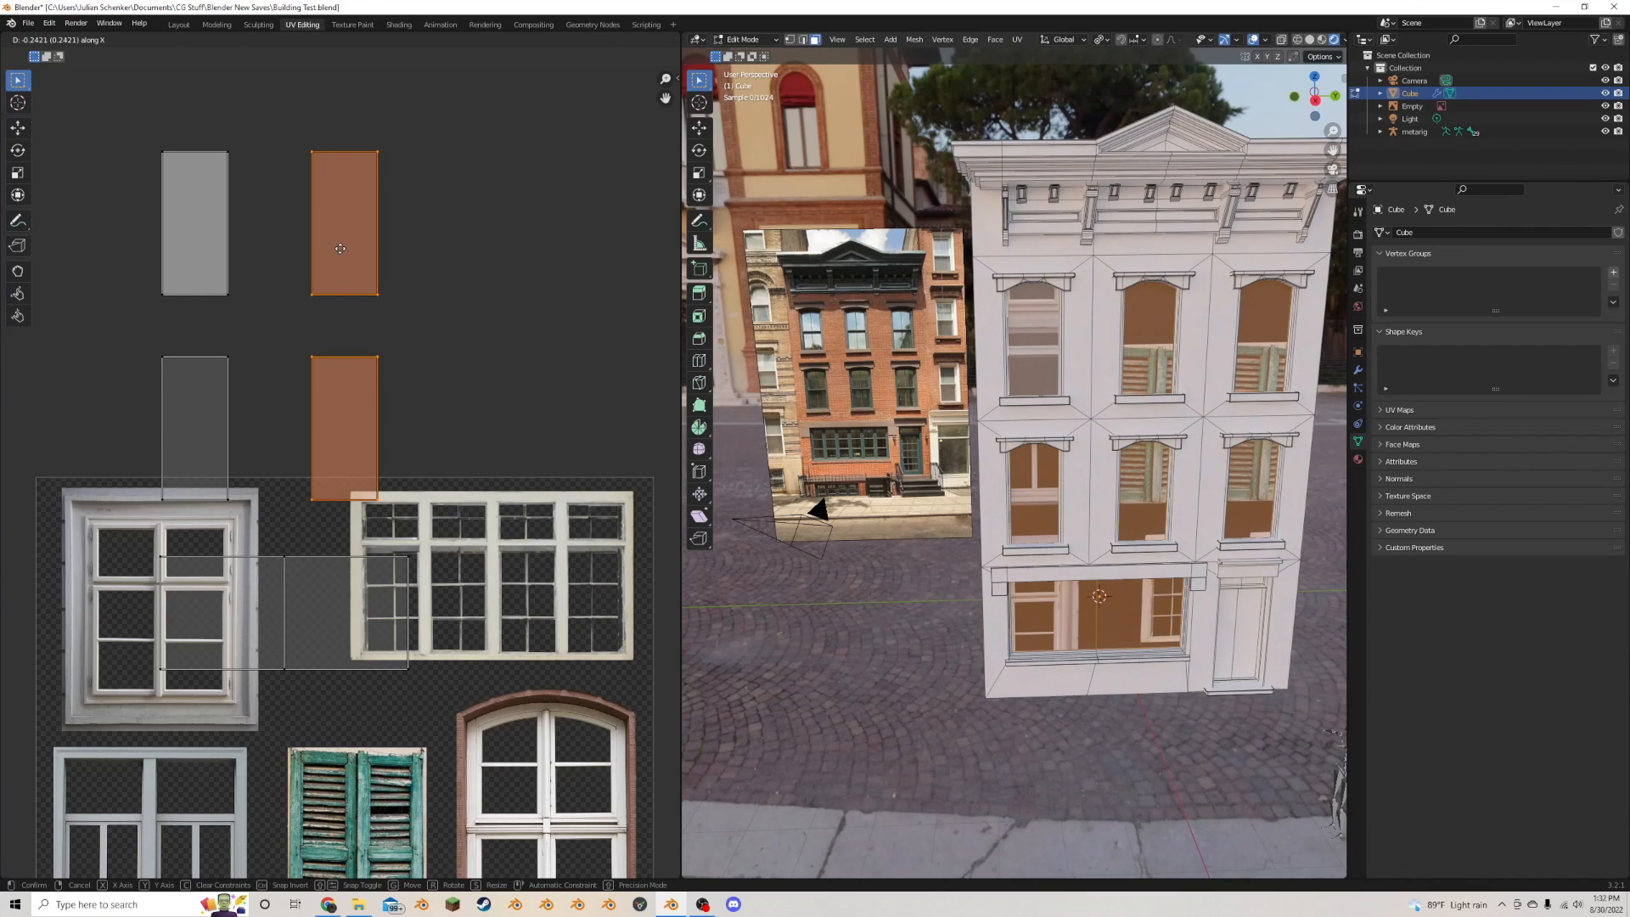
click(339, 249)
- Move the combined UV islands along X onto the first column and stack the upper row along Y over the lower row
drag(422, 535, 227, 84)
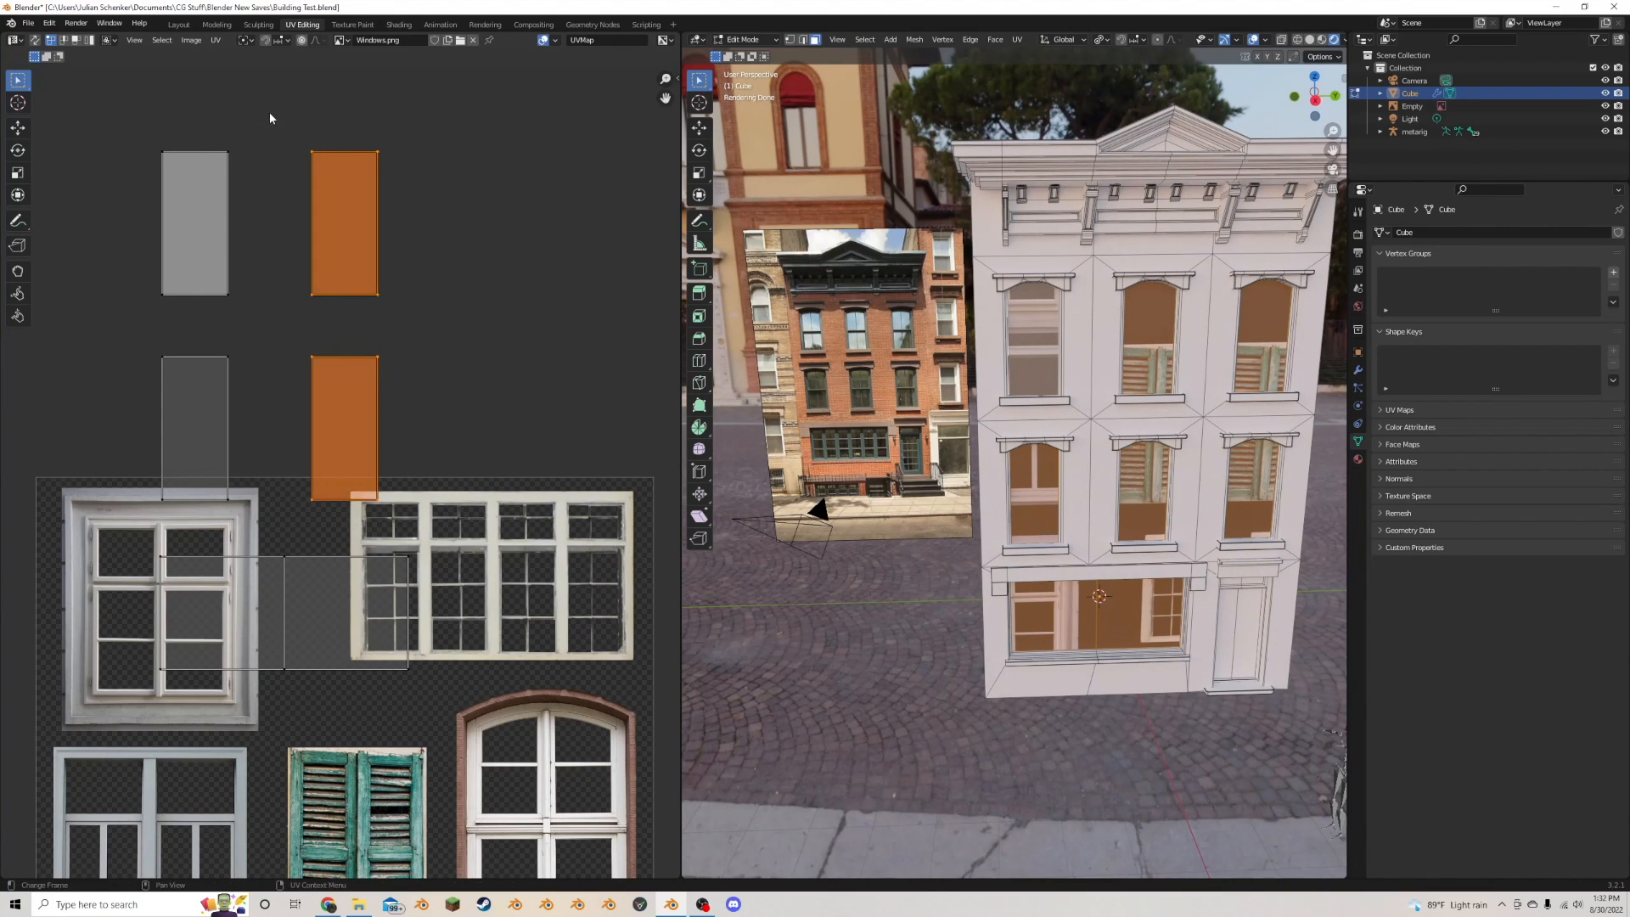
key(g)
key(x)
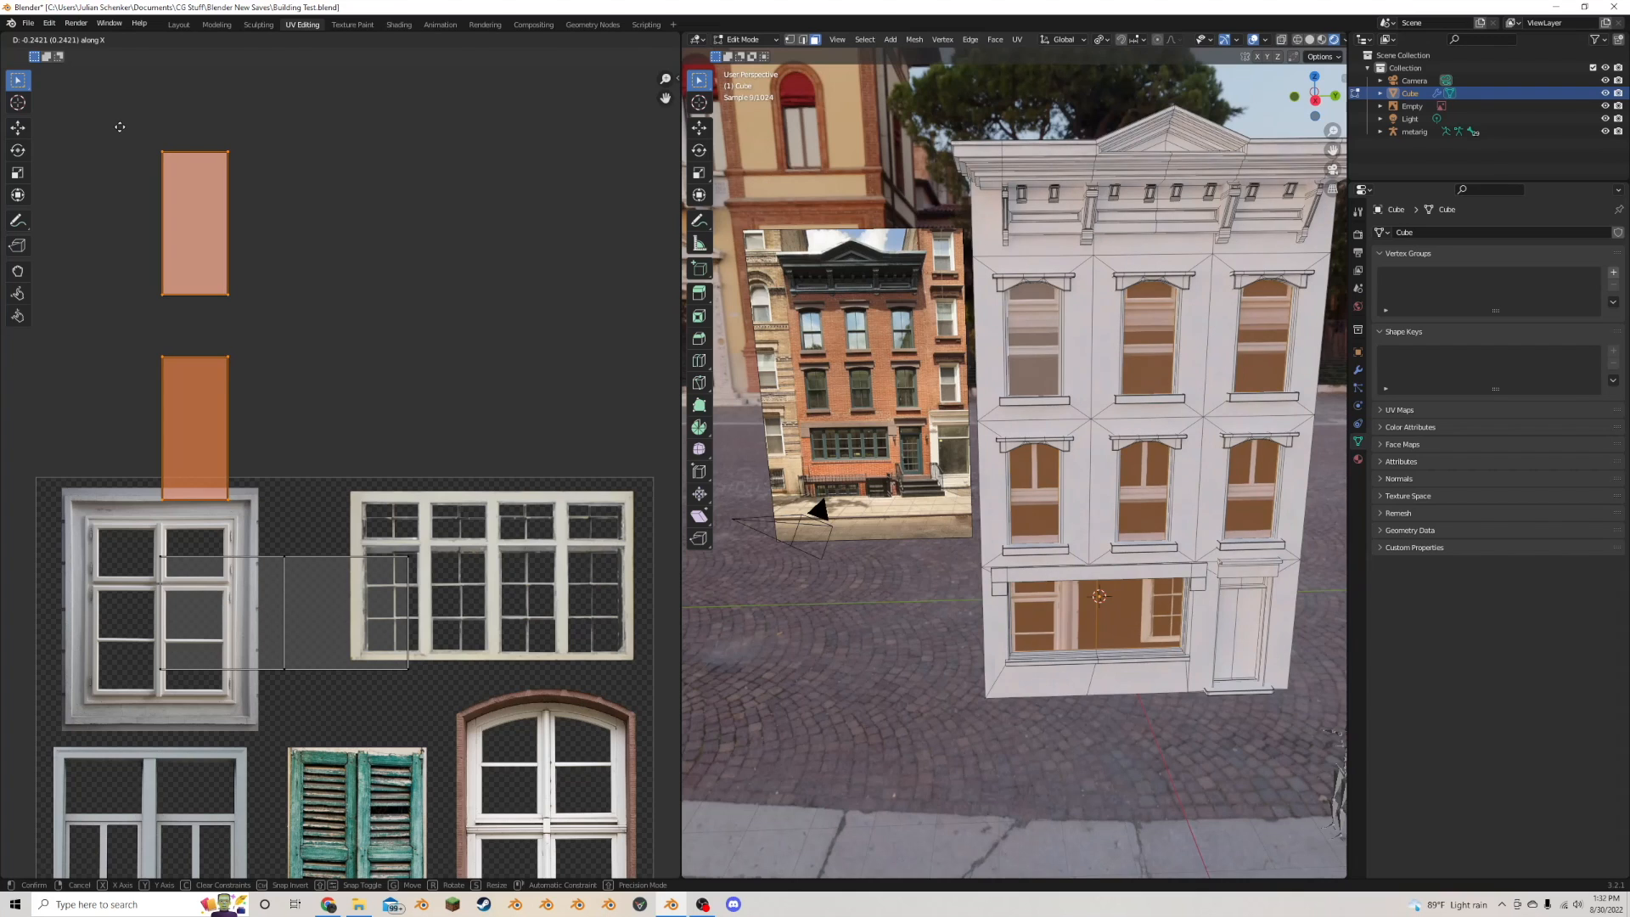
key(y)
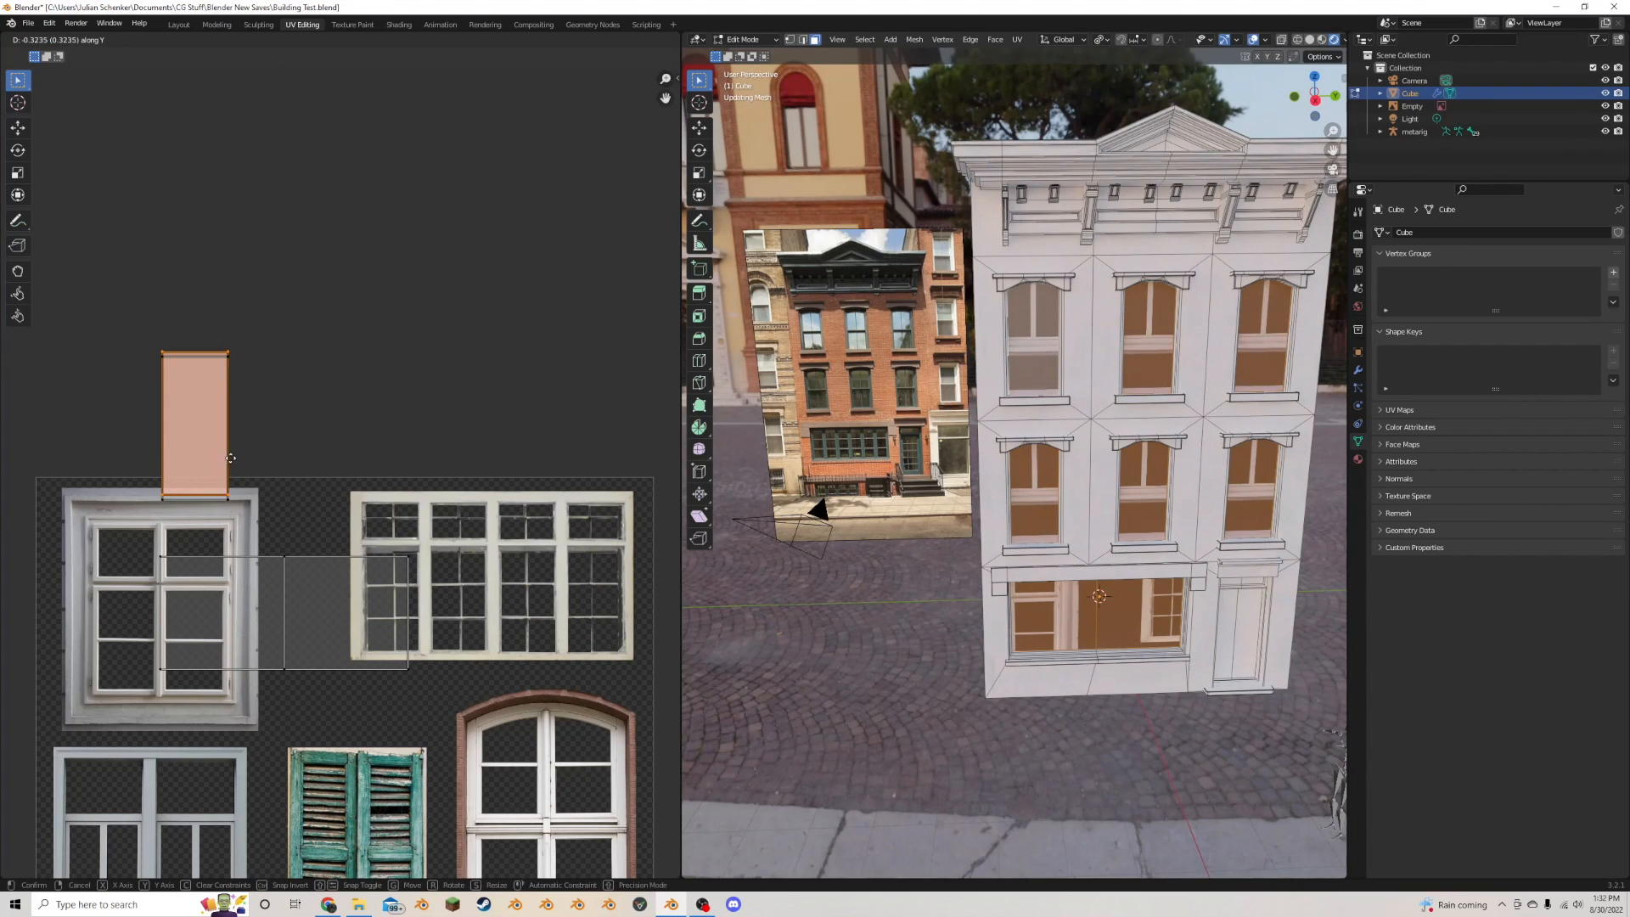
click(235, 464)
- Move the stacked window UV islands onto the arched window in the image
drag(283, 332, 89, 531)
middle_drag(334, 633, 236, 393)
drag(118, 247, 471, 667)
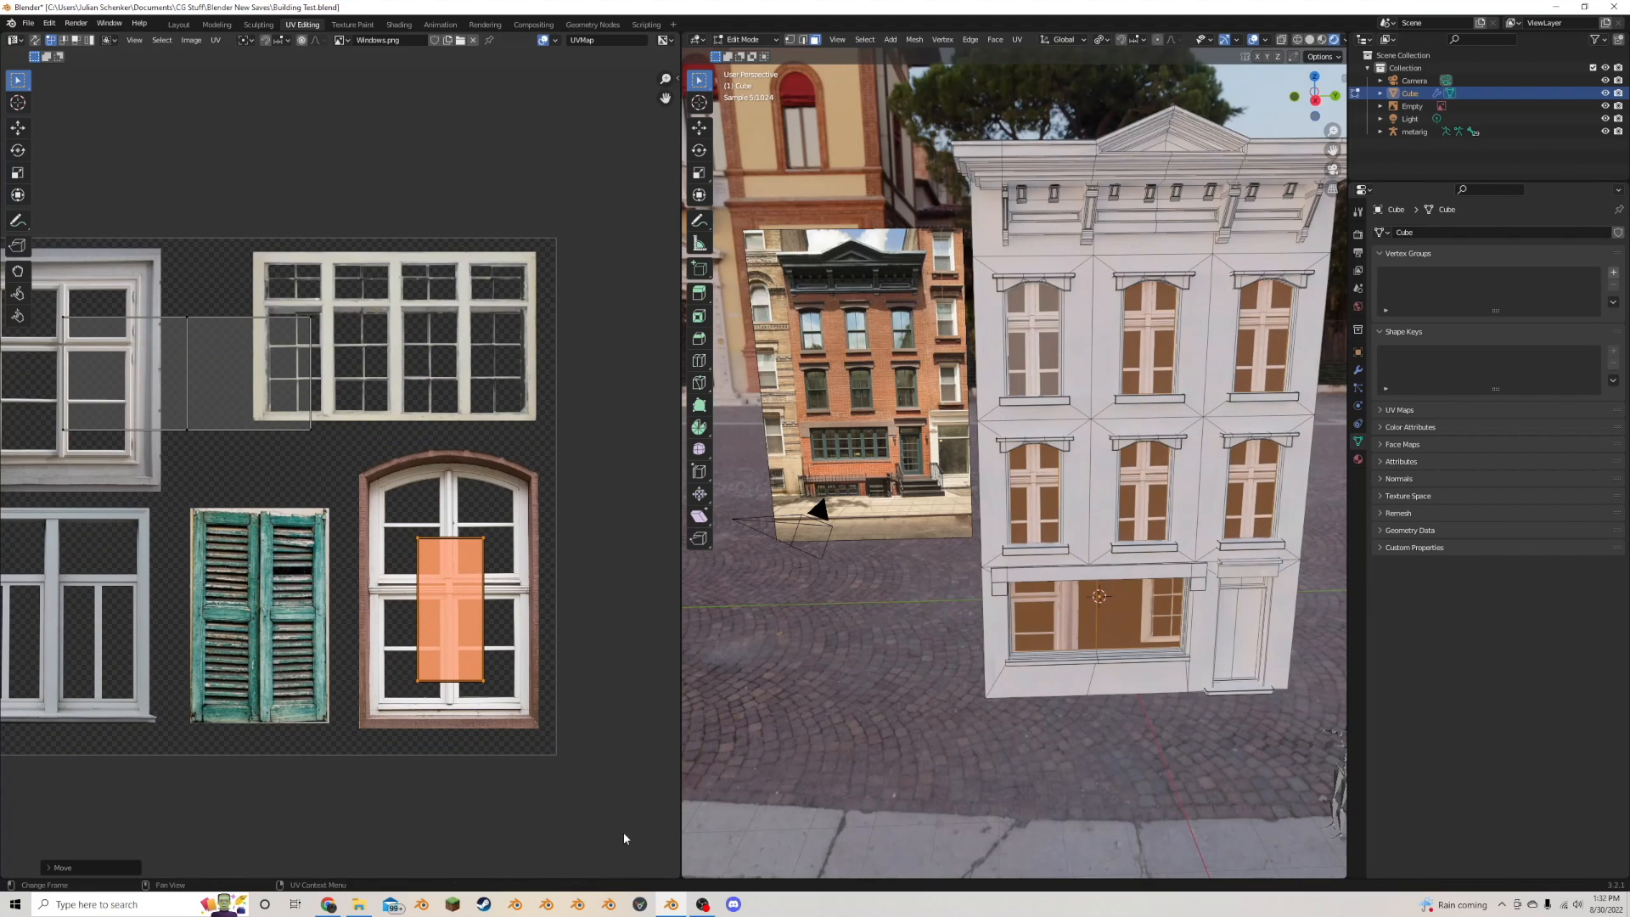
middle_drag(471, 666, 412, 601)
- Enlarge the stacked UV islands to the height of the arched window and centre them on it
scroll(429, 546, up, 3)
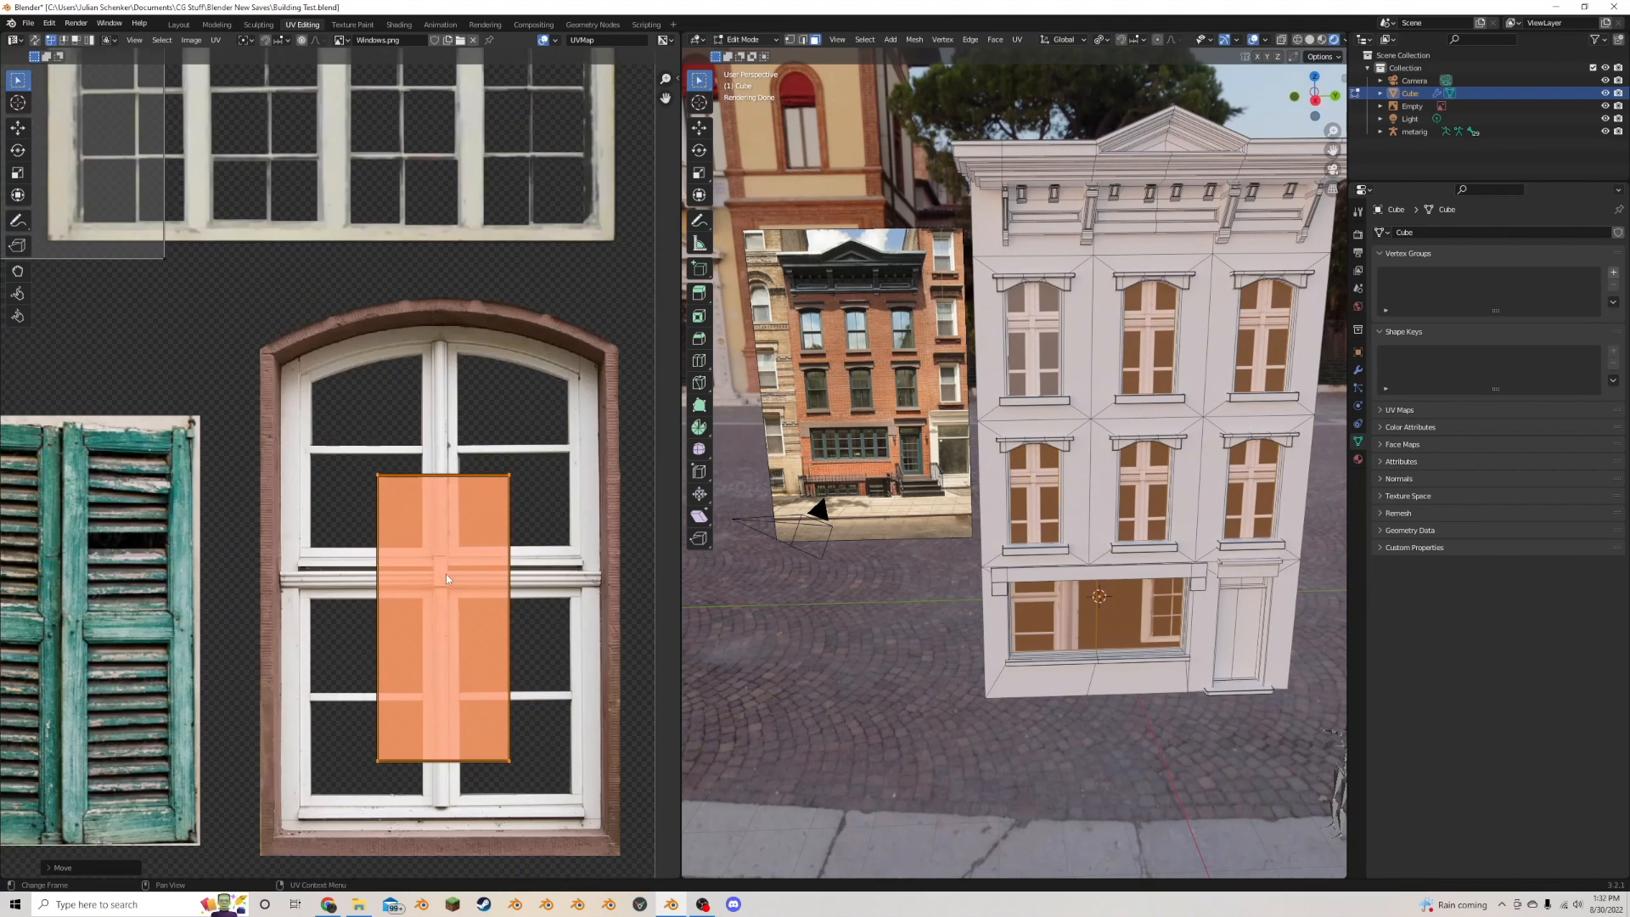
scroll(429, 546, down, 2)
key(s)
click(559, 595)
key(g)
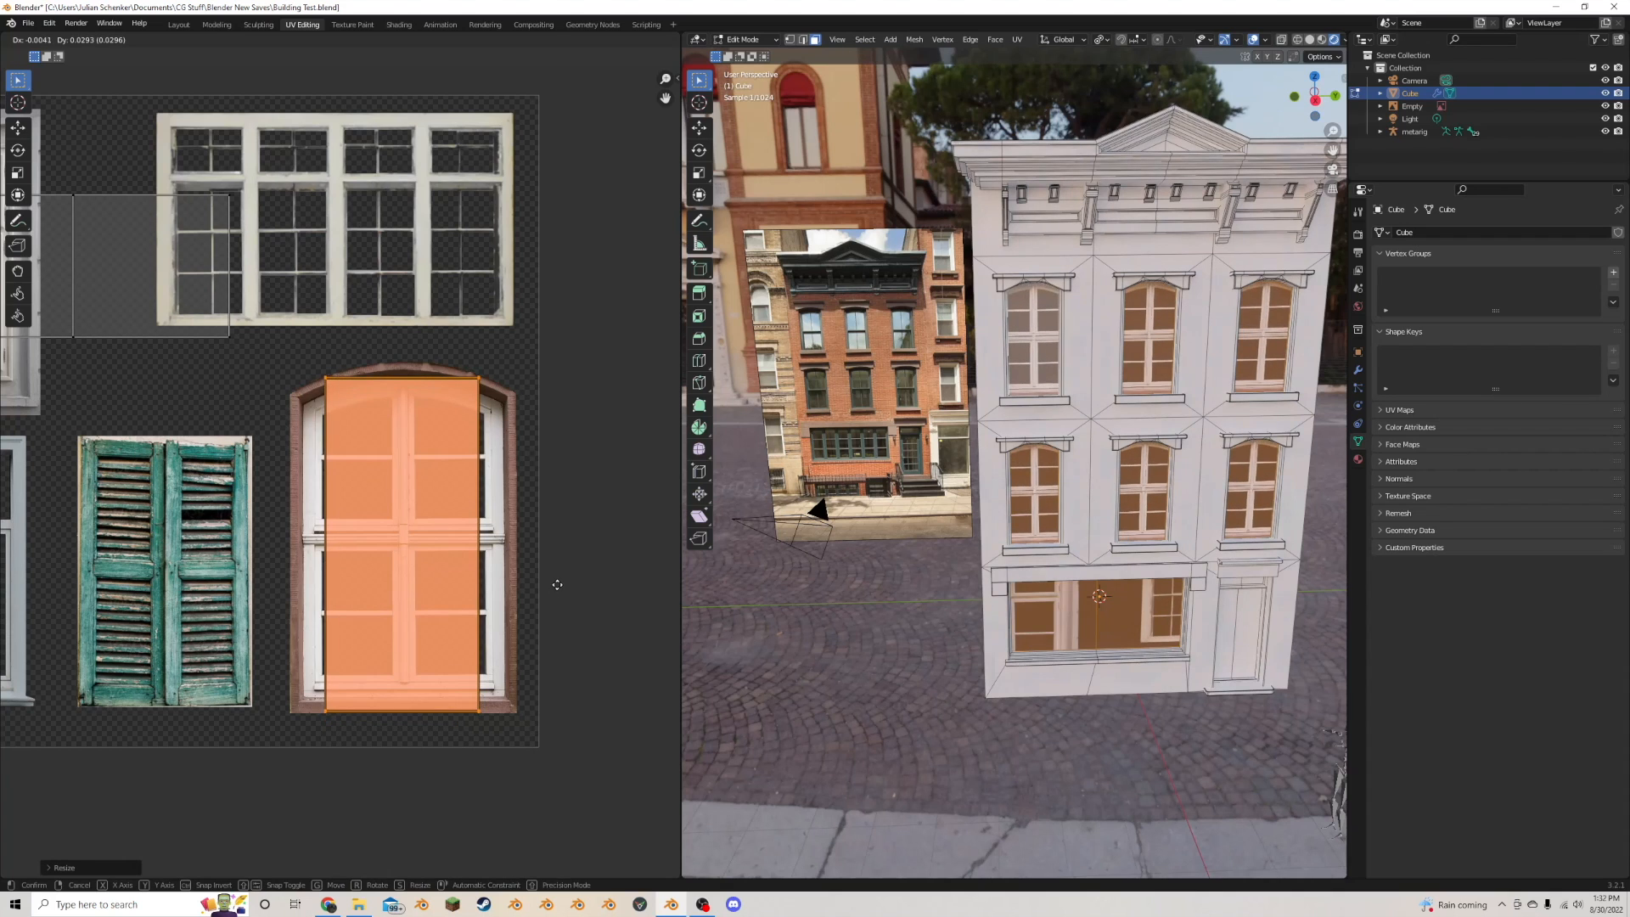
click(554, 582)
scroll(499, 571, down, 1)
scroll(505, 576, up, 1)
scroll(504, 577, down, 1)
scroll(504, 576, up, 1)
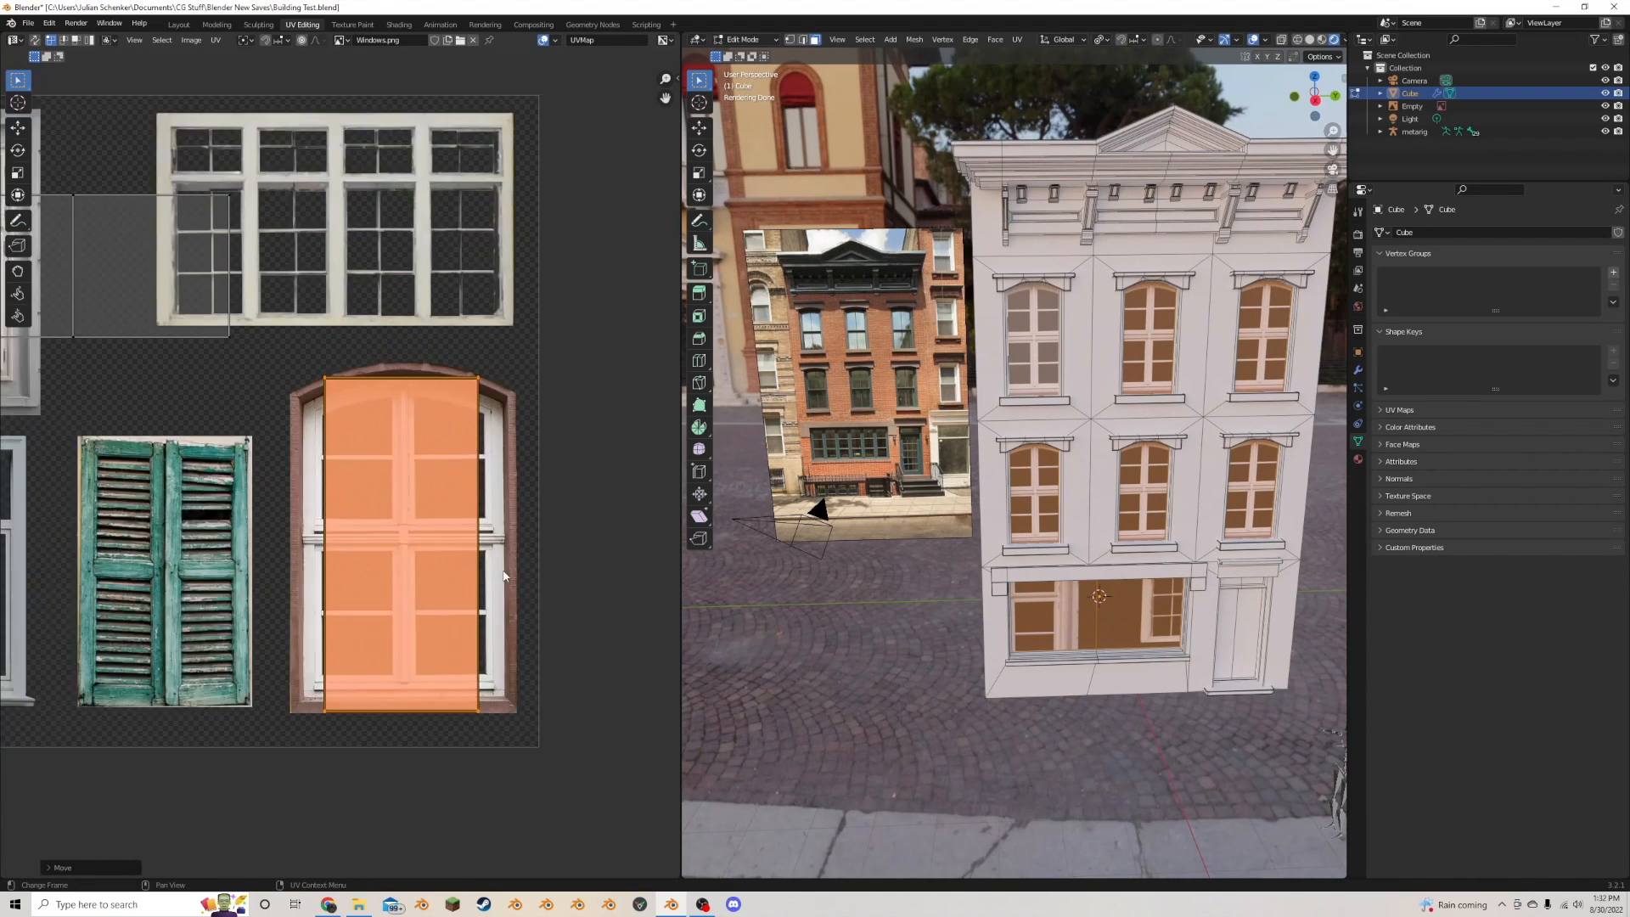
scroll(518, 575, up, 2)
scroll(532, 574, down, 1)
middle_drag(917, 450, 925, 435)
scroll(480, 462, down, 3)
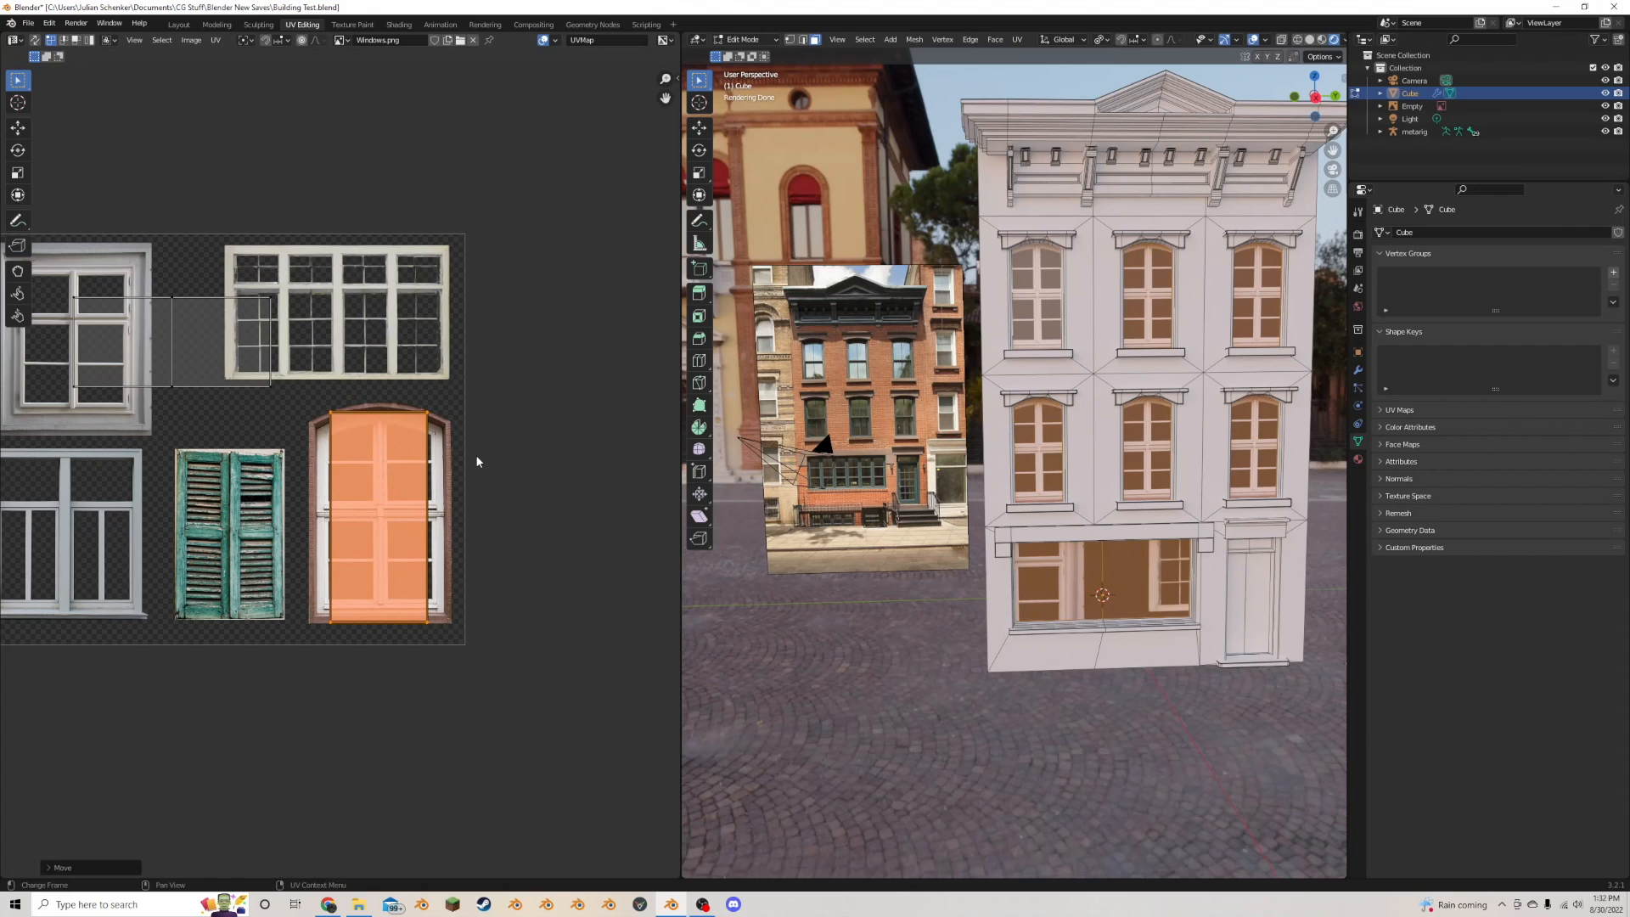
- Try to fit the stacked upper window UV islands to the third column of panes in the wide multi-pane window
middle_drag(473, 458, 497, 568)
key(g)
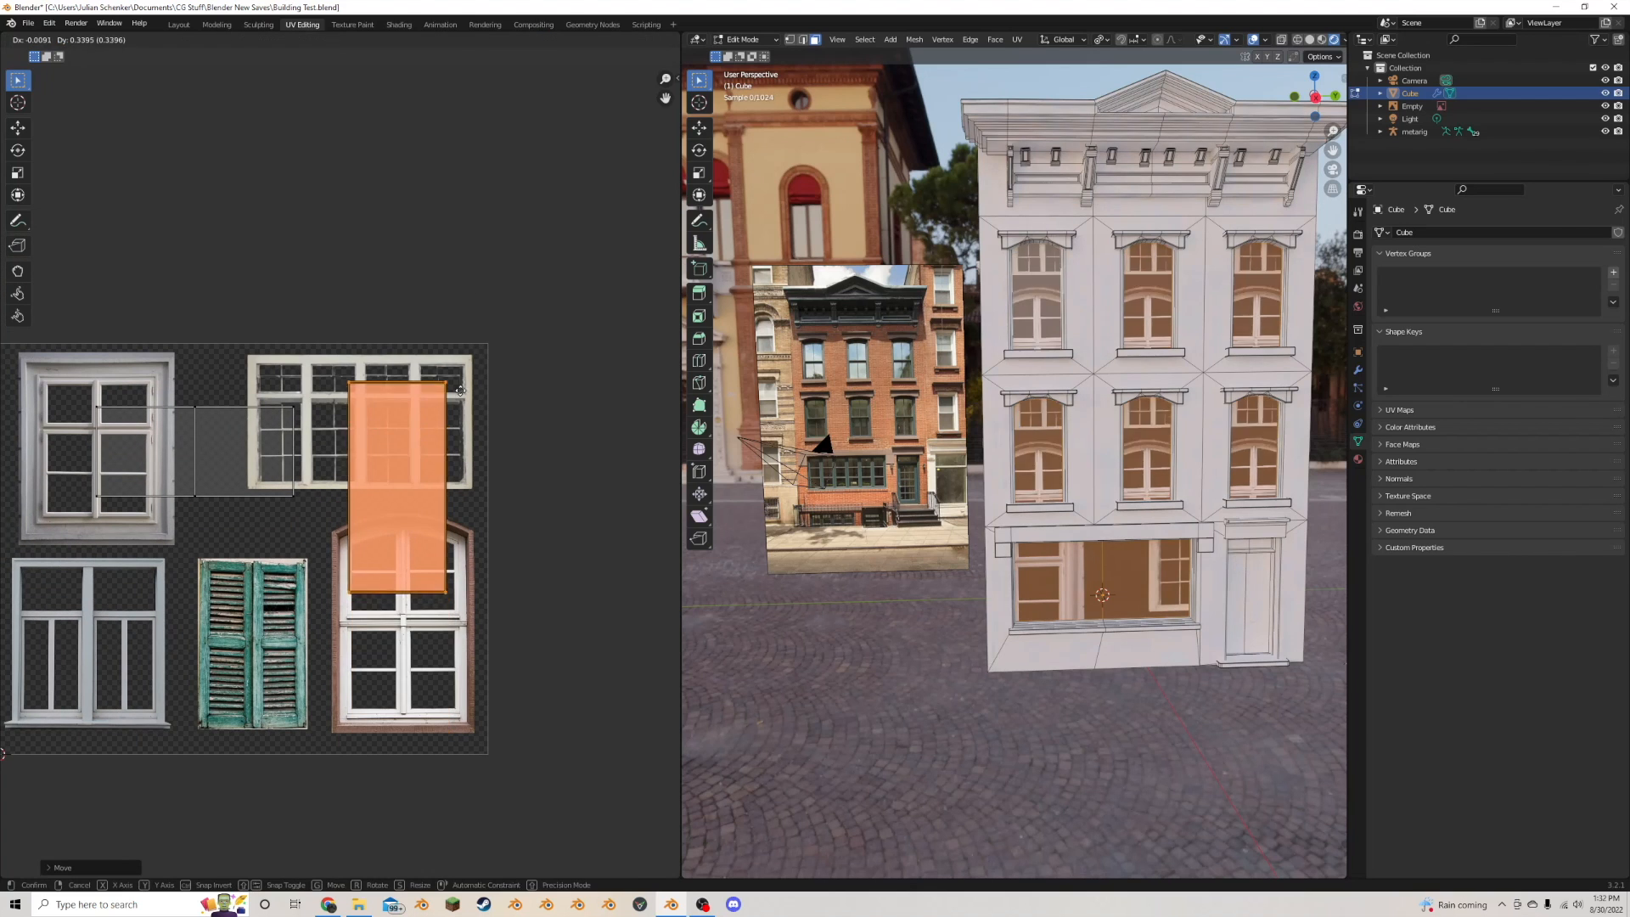
click(457, 347)
scroll(457, 346, up, 3)
key(s)
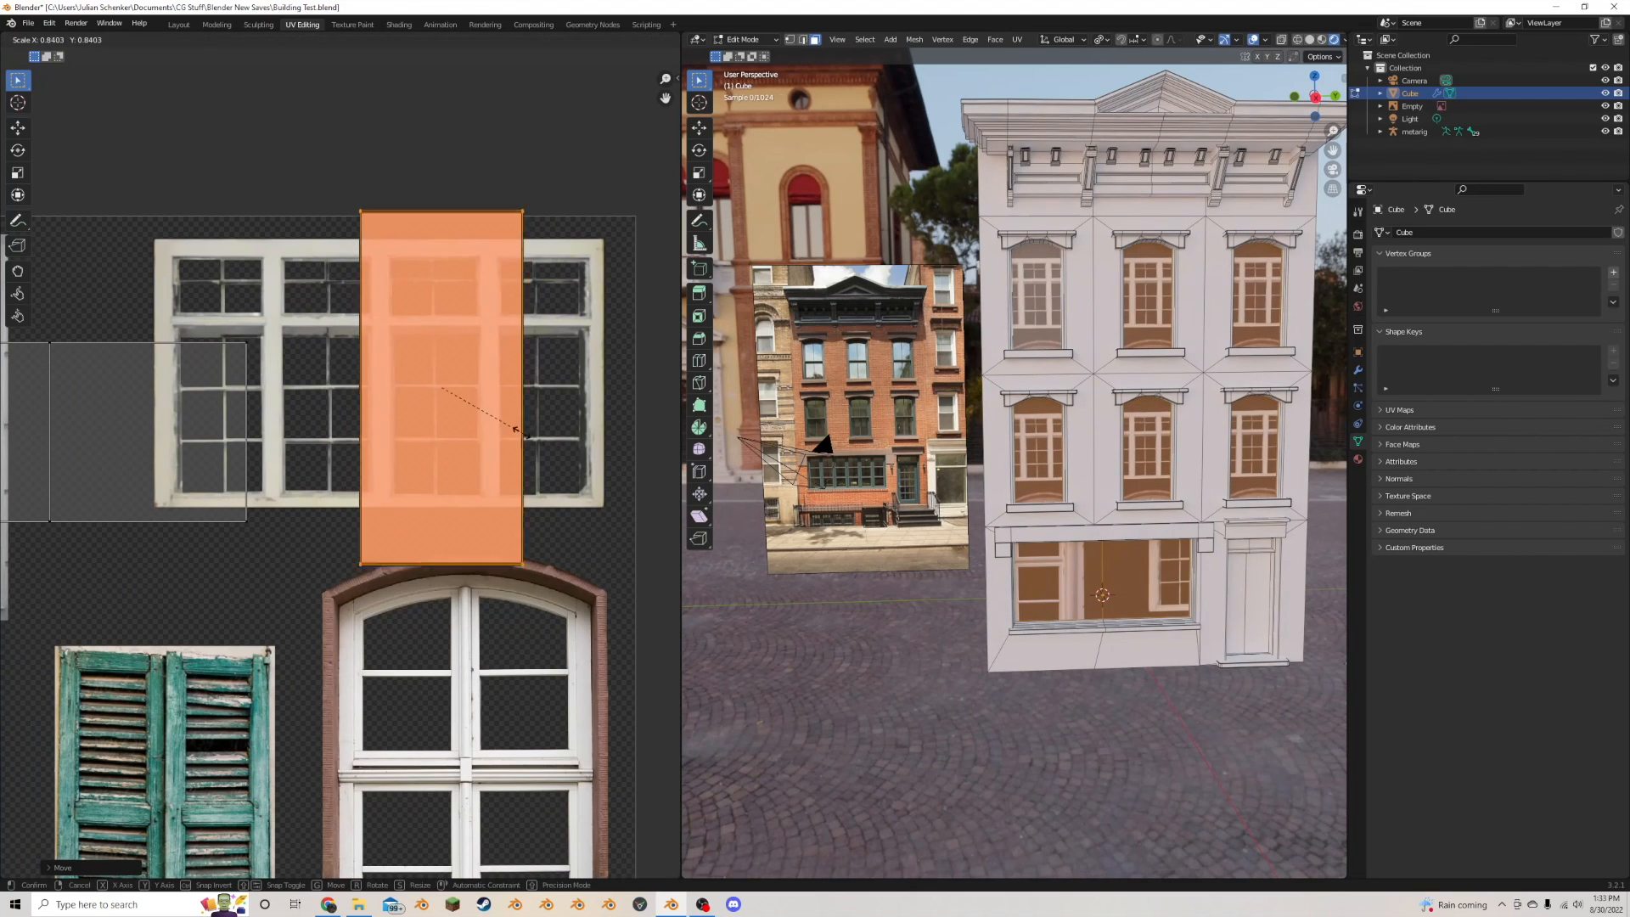
click(488, 420)
key(g)
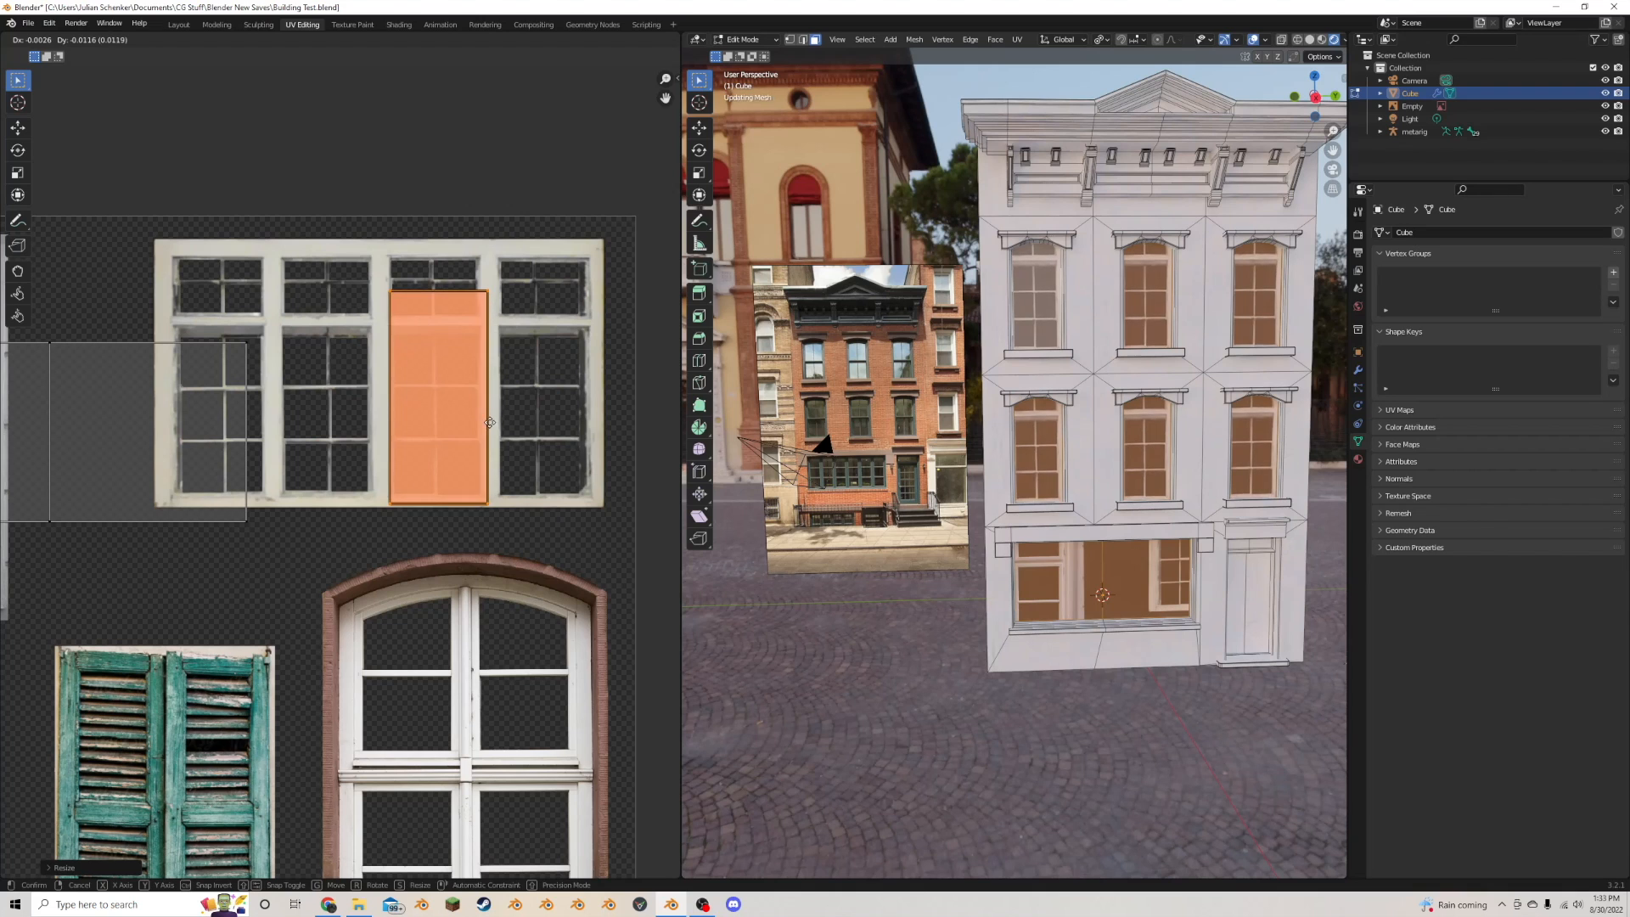
click(488, 422)
key(s)
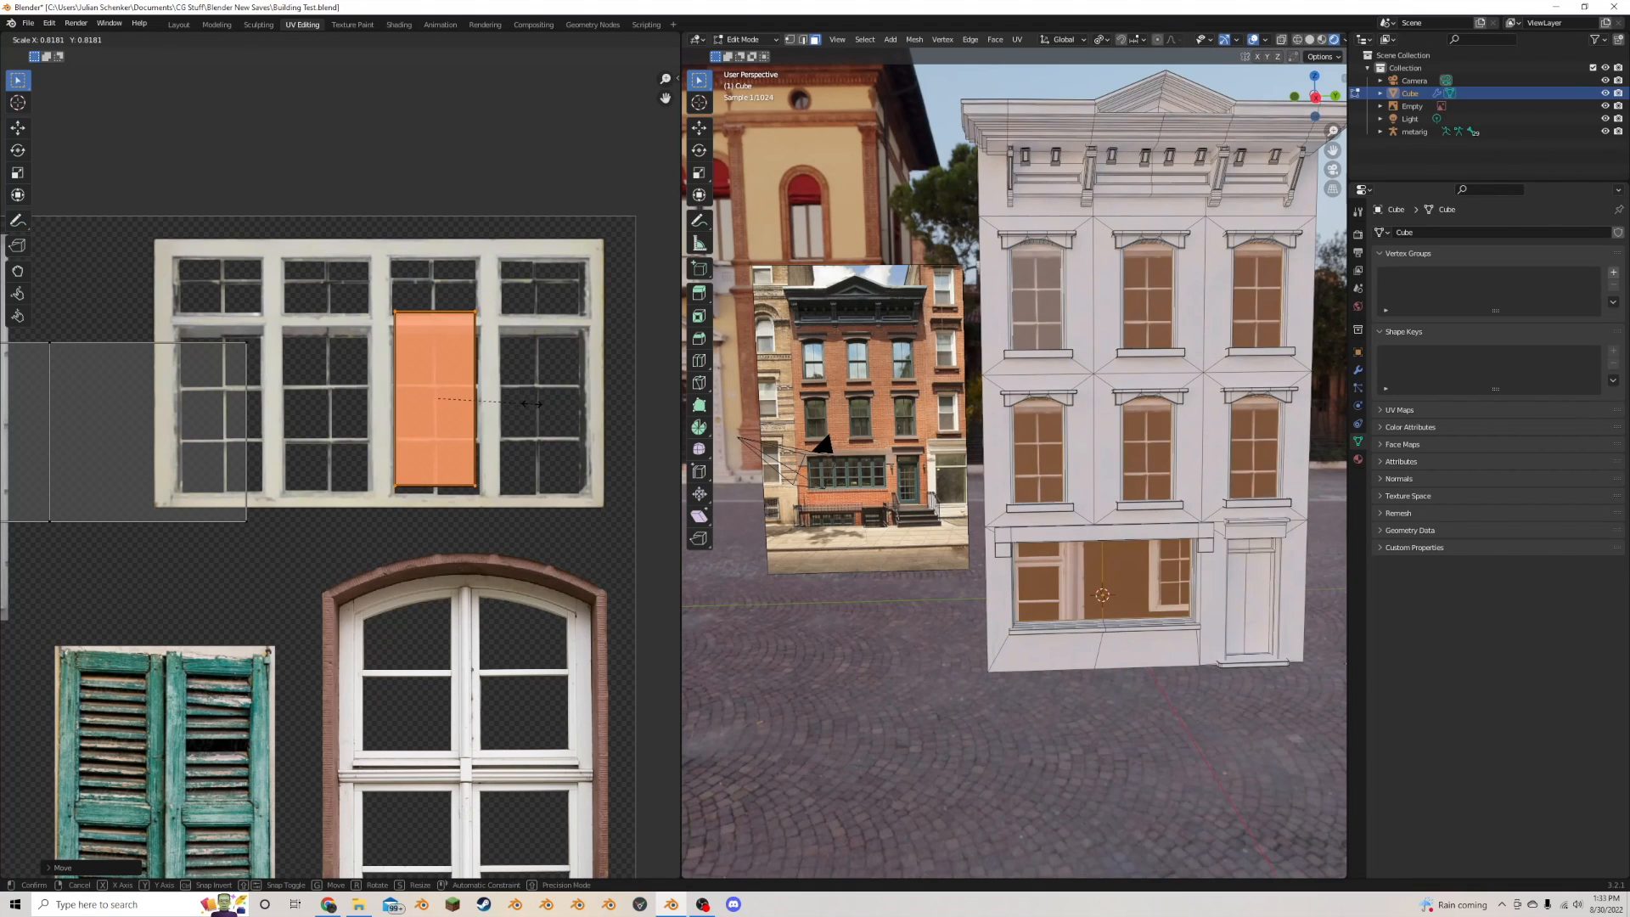
right_click(535, 414)
scroll(382, 425, down, 3)
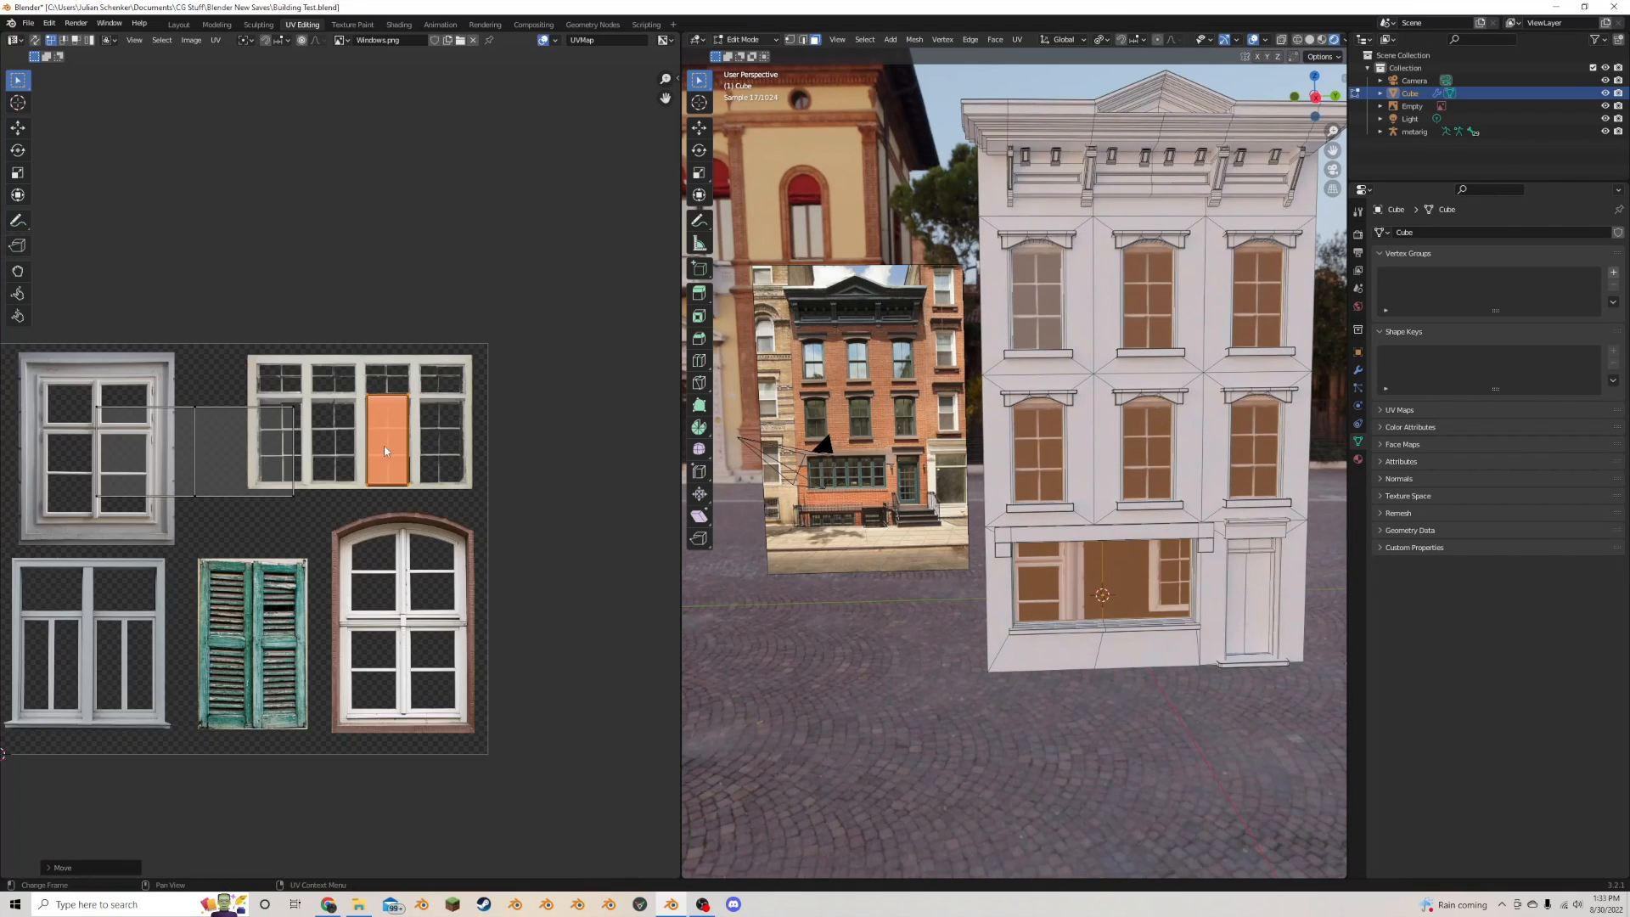
- Move the stacked UV islands onto the lower-left casement of the grey-framed window and enlarge them to about its size
middle_drag(274, 459, 469, 436)
scroll(470, 435, up, 1)
key(g)
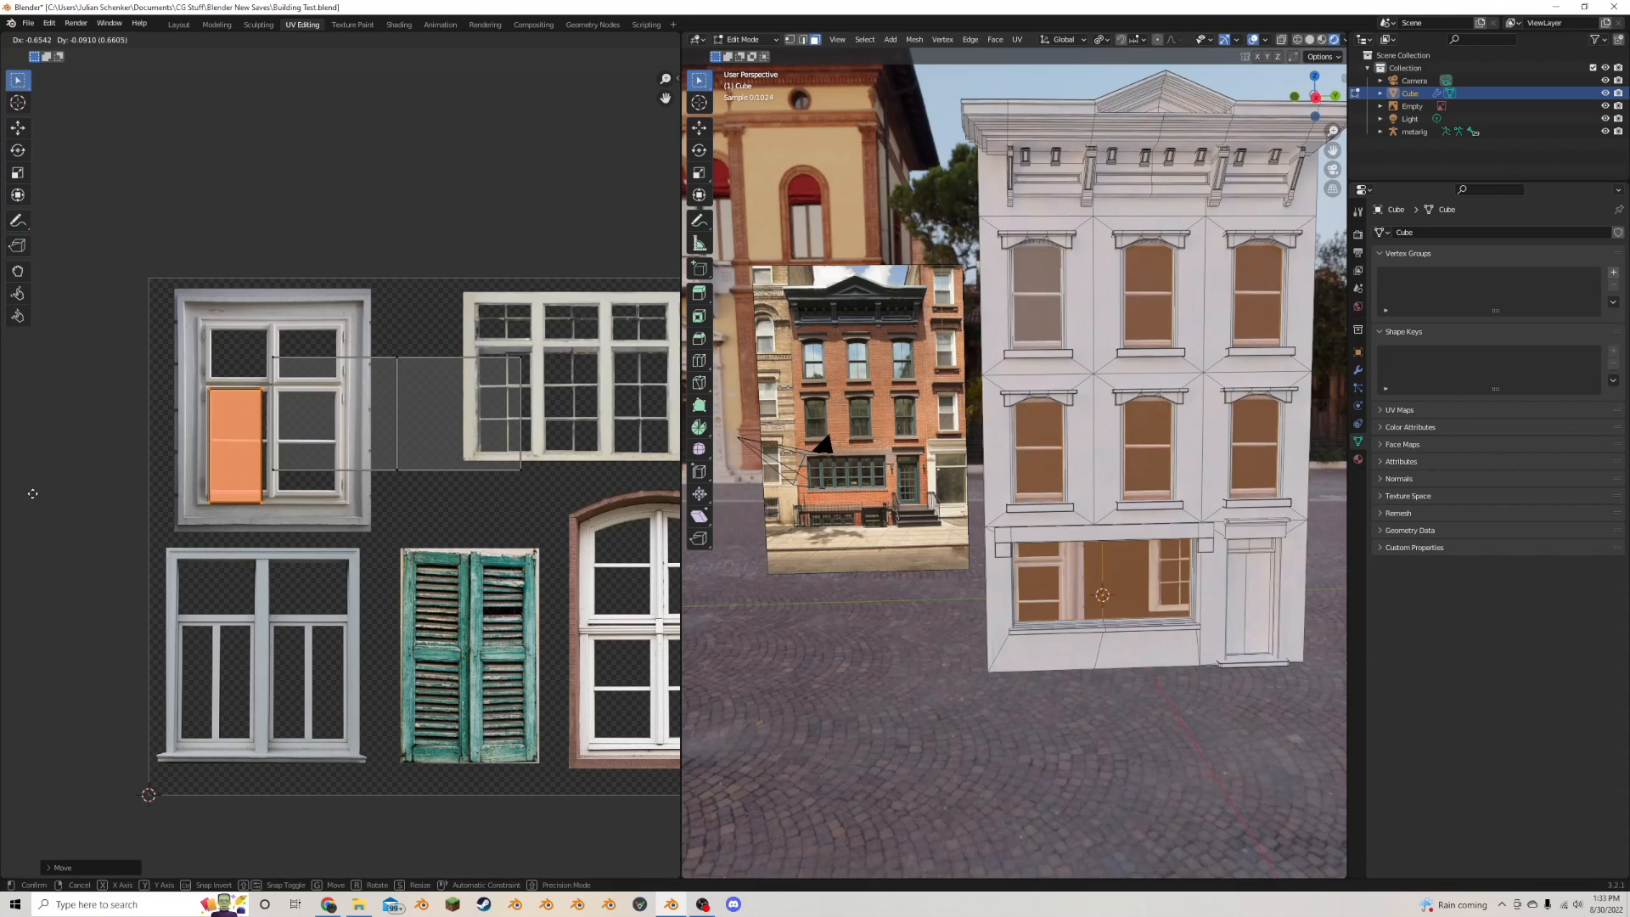
click(40, 490)
middle_drag(89, 484, 140, 505)
scroll(298, 467, up, 4)
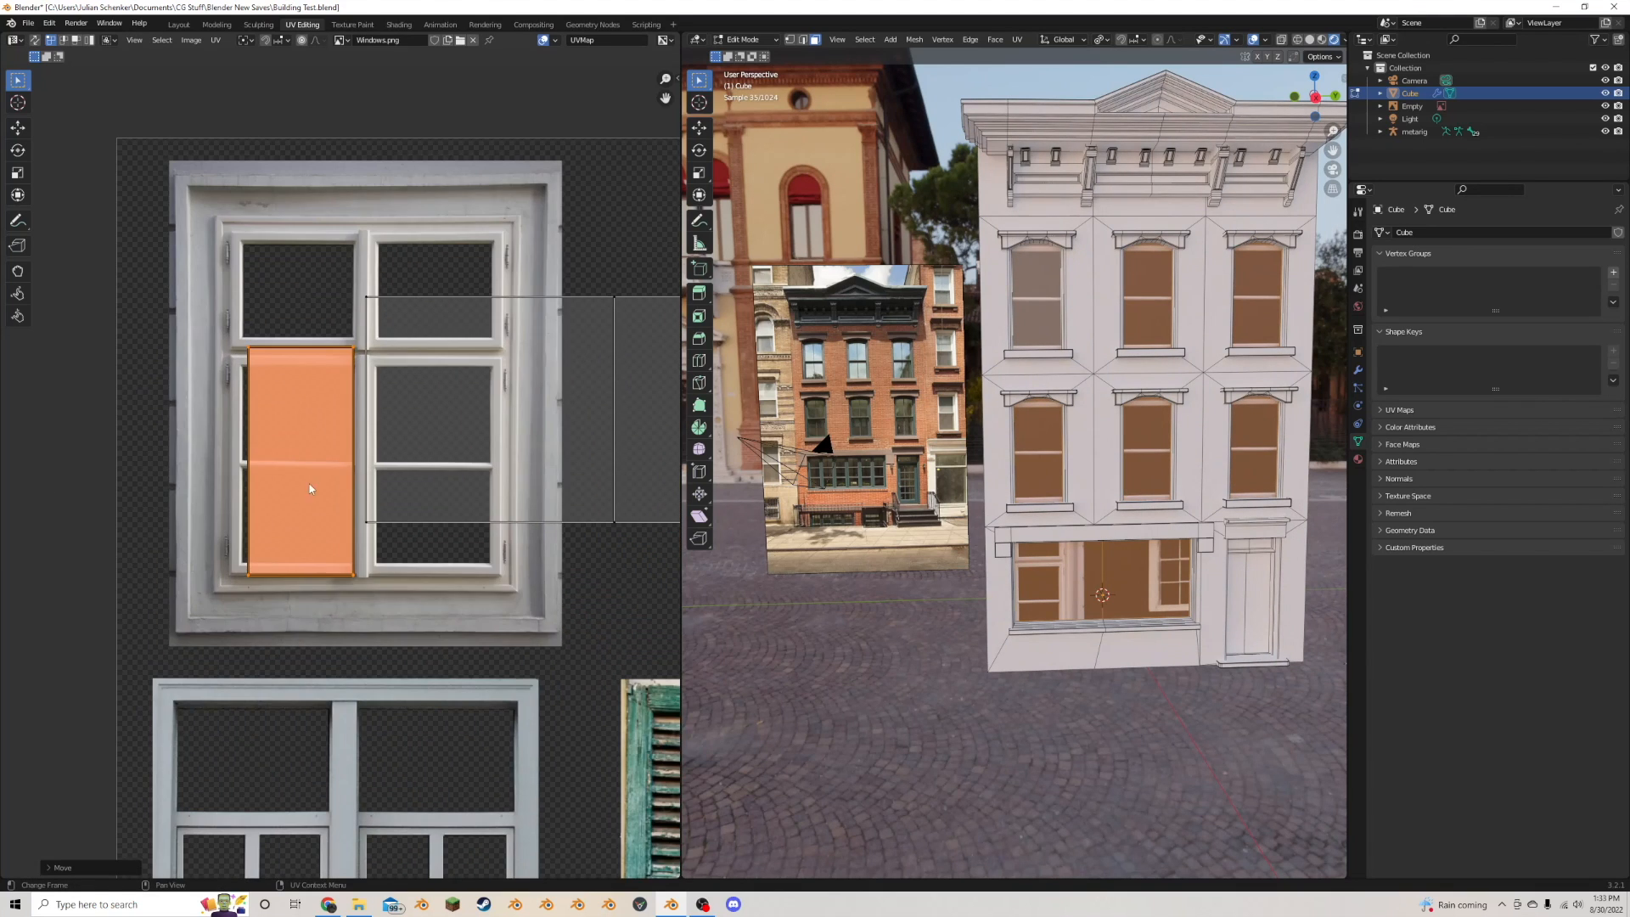
key(s)
click(421, 462)
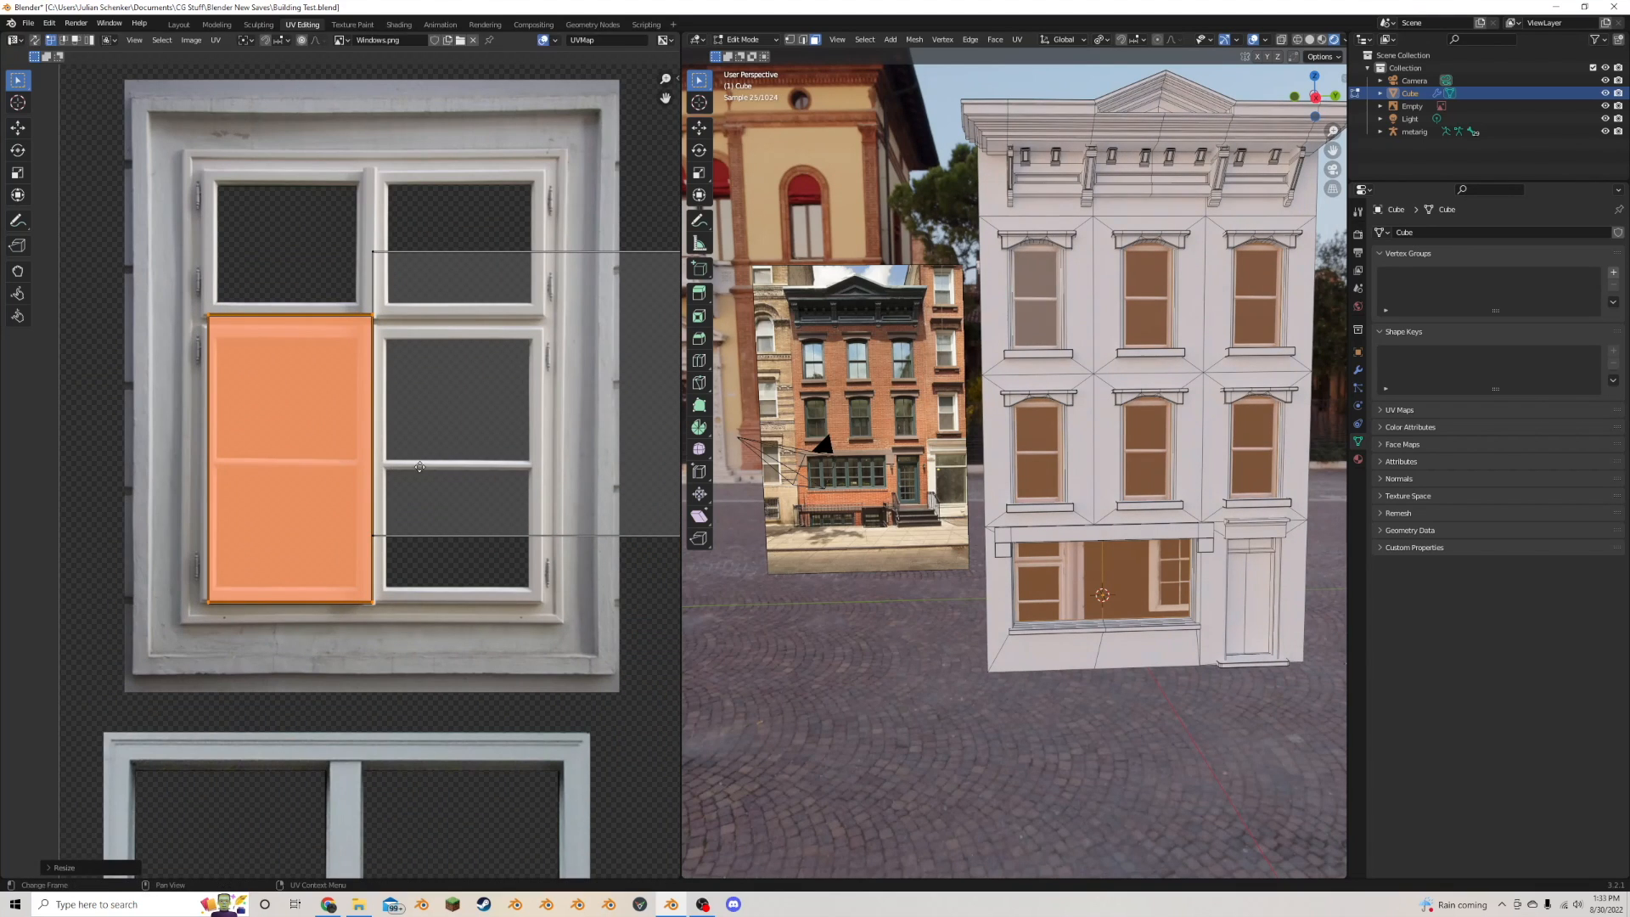
- Align the stacked UV islands with the lower-left casement and widen them along X by a factor of about 1.1
key(g)
click(419, 463)
key(s)
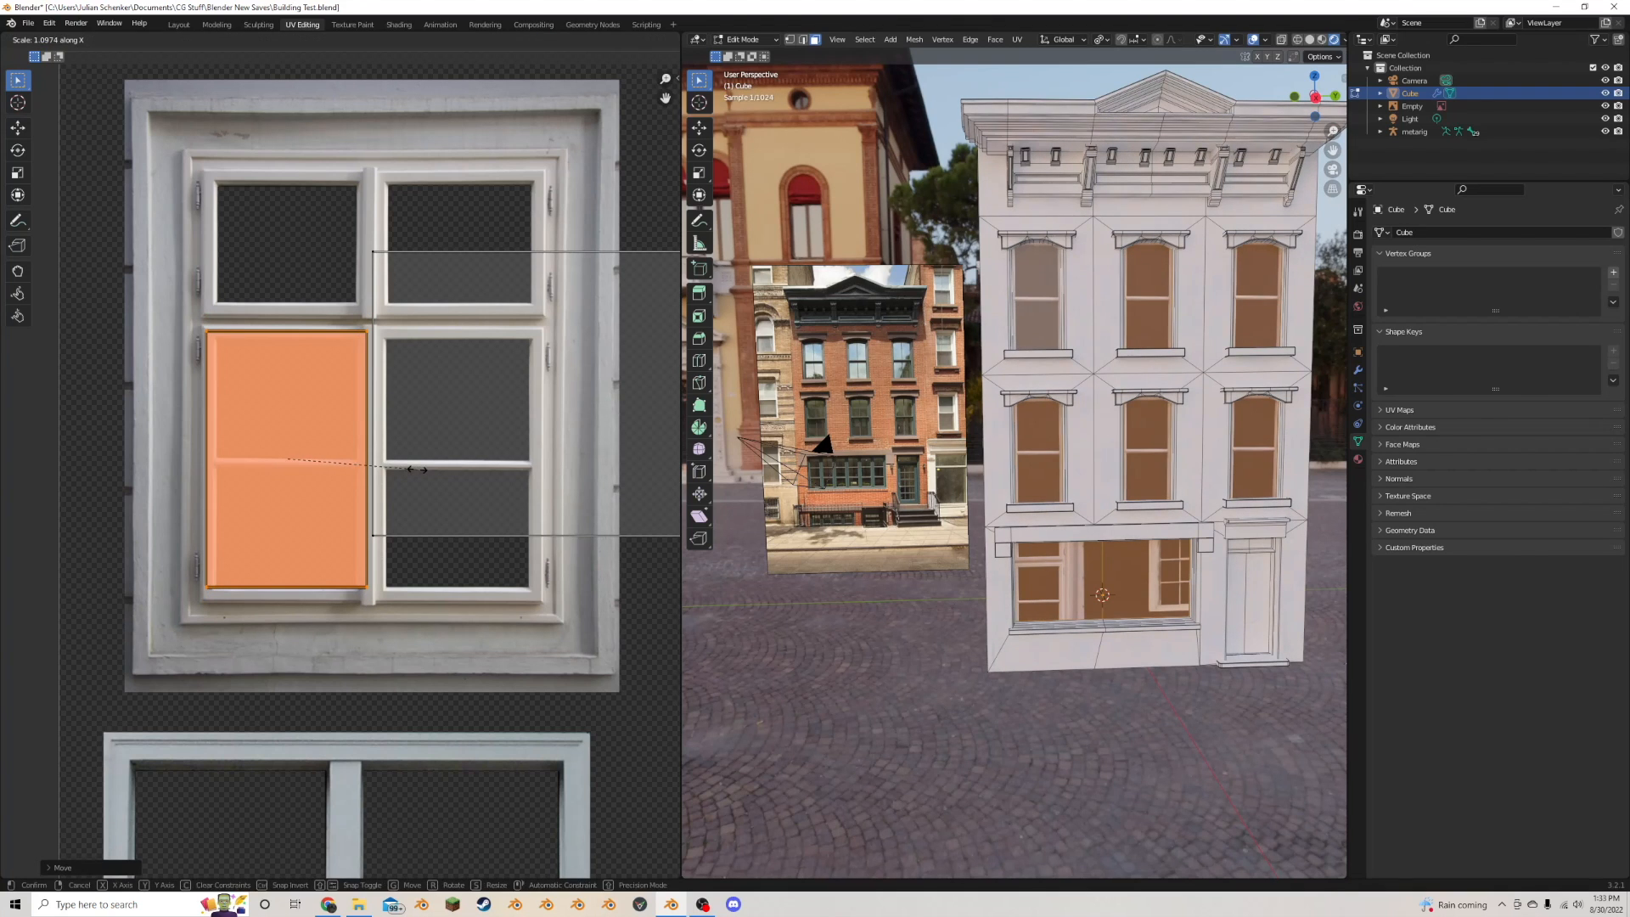
click(417, 470)
key(g)
click(417, 469)
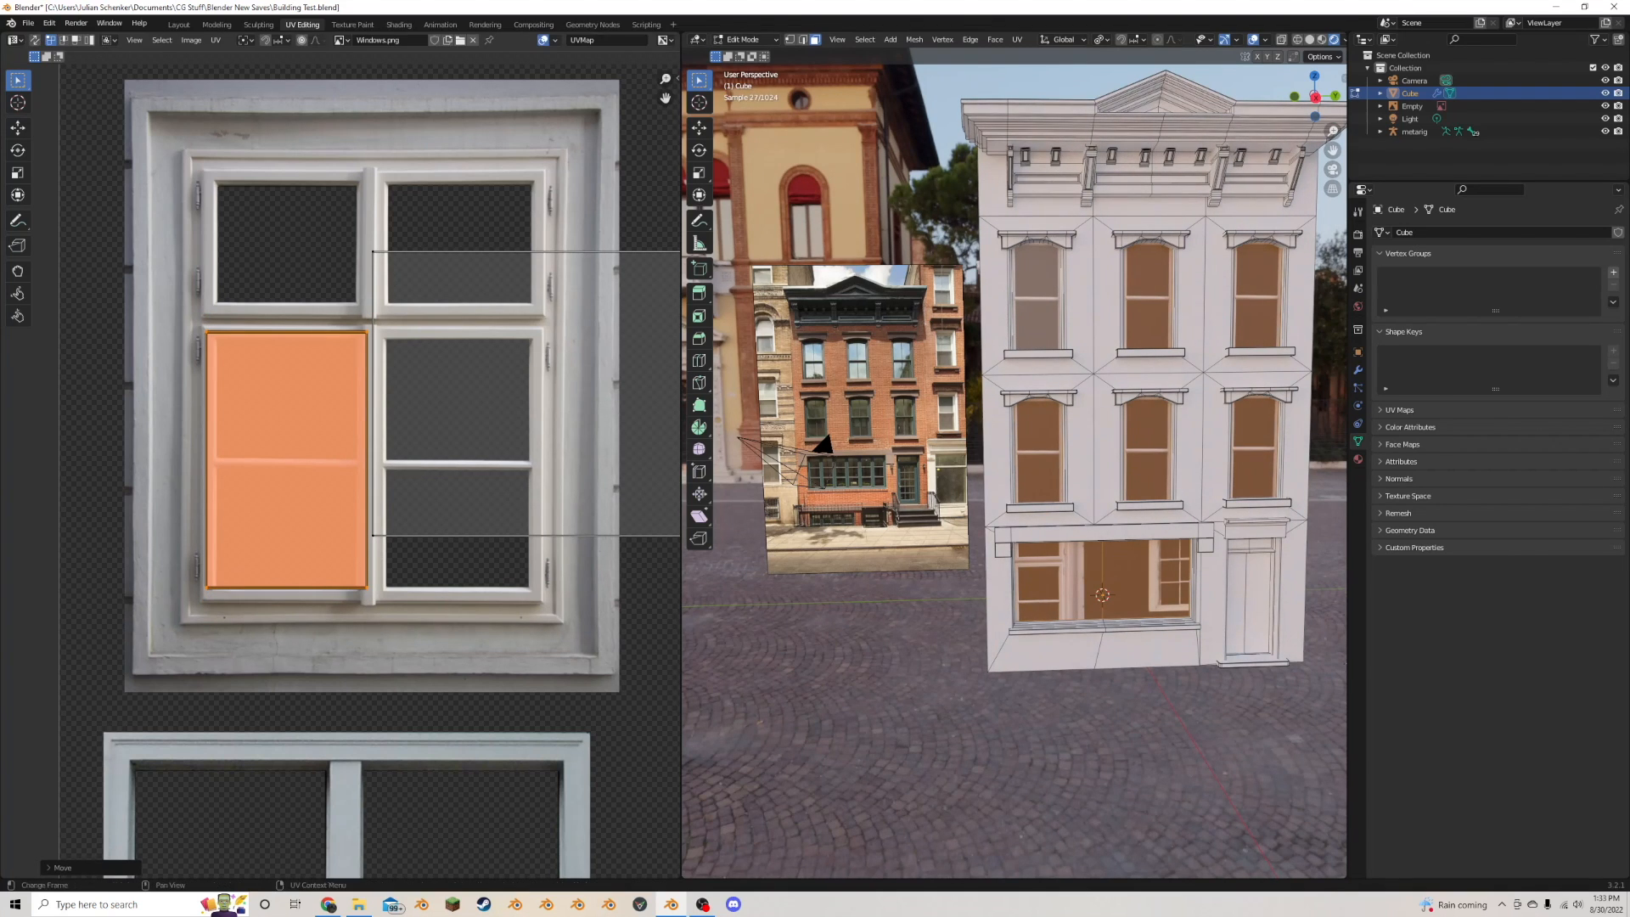
- Stretch the stacked UV islands along Y to the casement's height and centre them on its frame
key(s)
key(y)
click(422, 476)
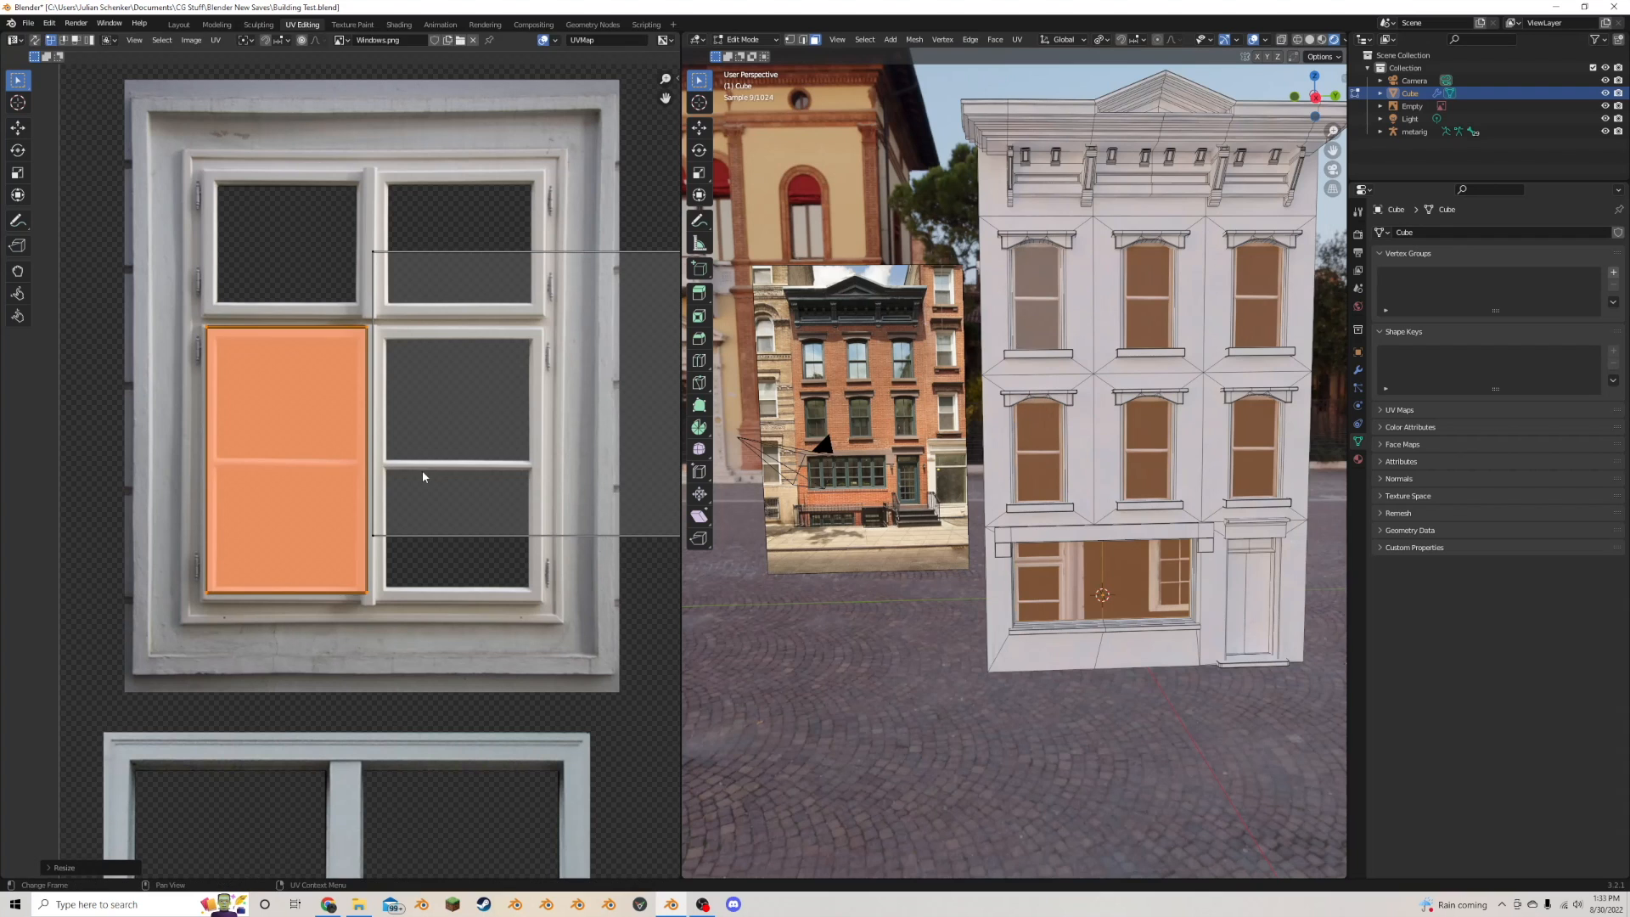
key(g)
click(424, 477)
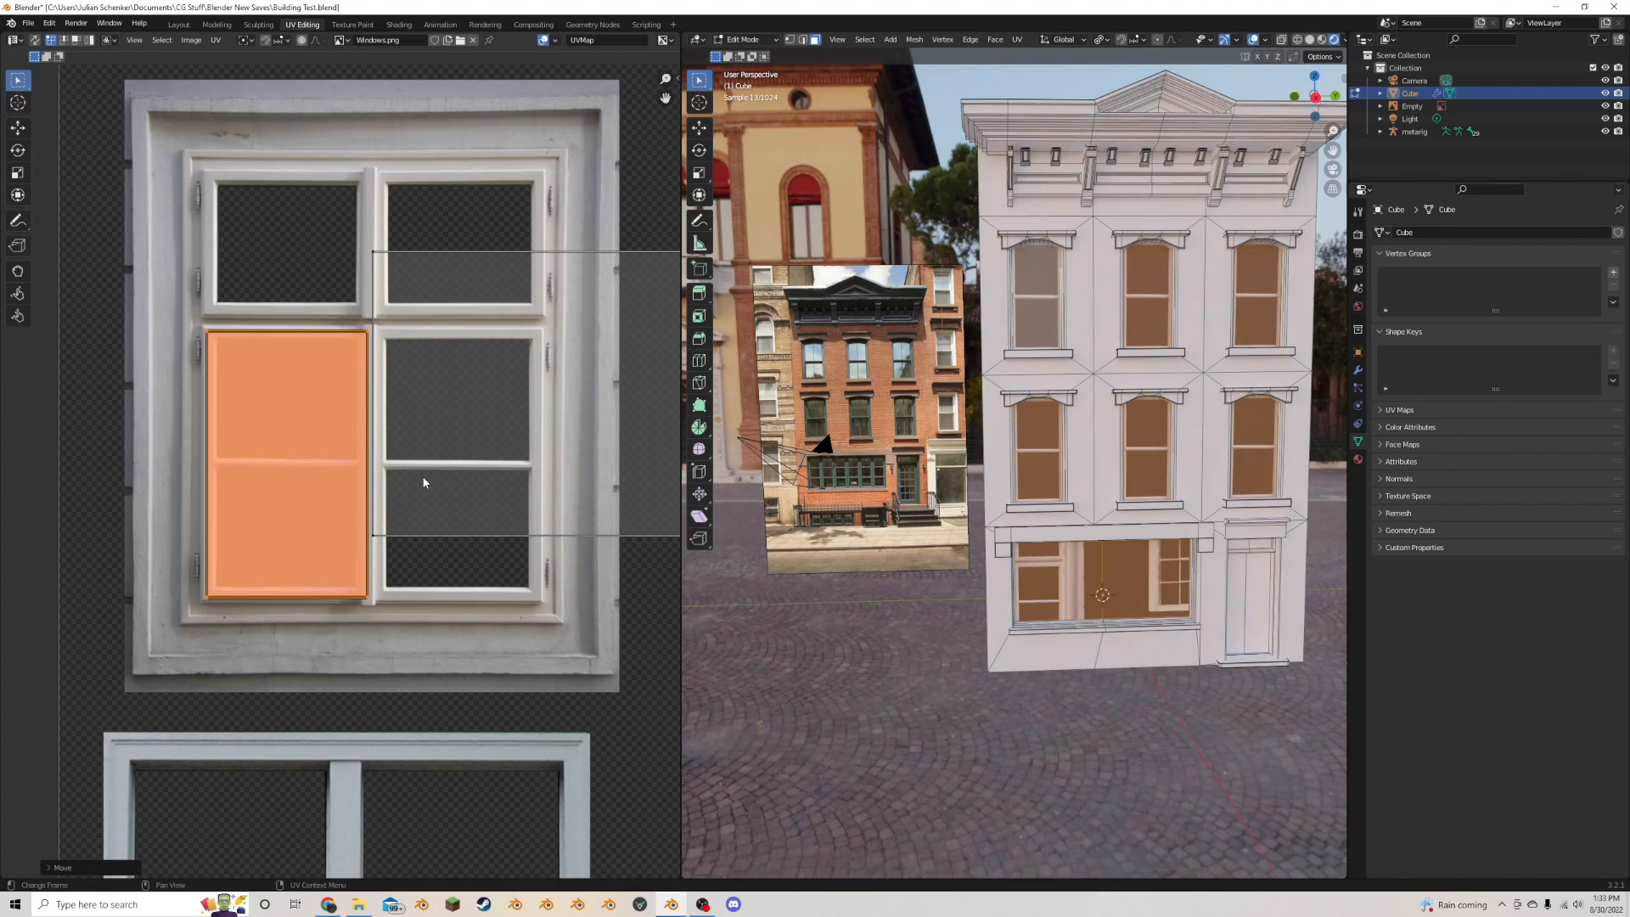
key(g)
click(423, 478)
key(Tab)
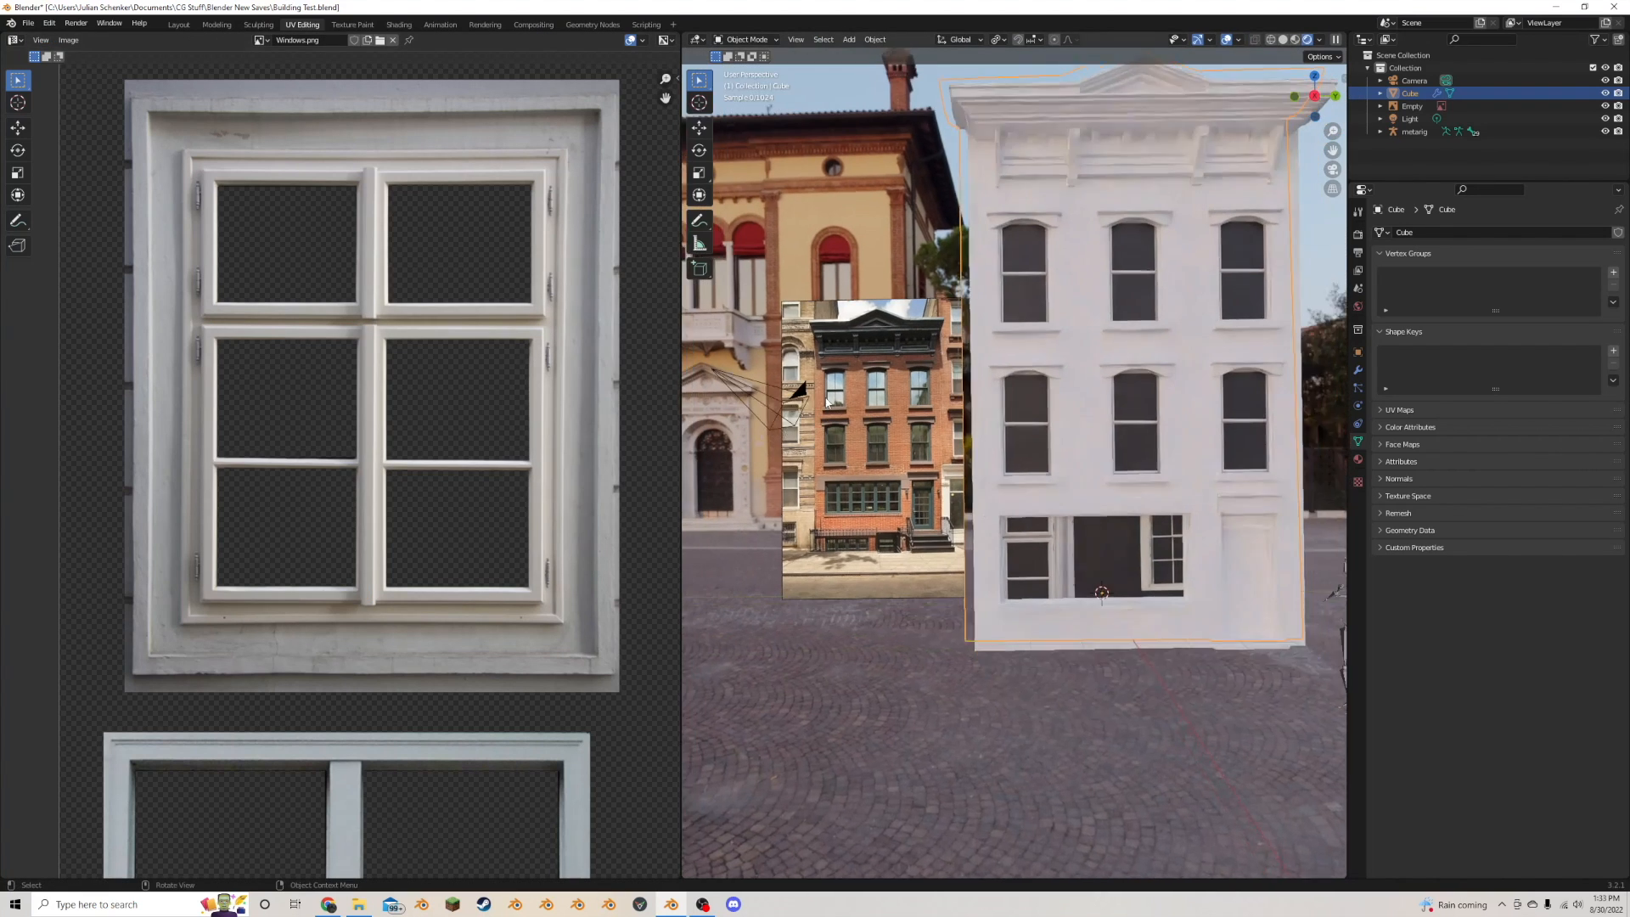
- Raise only the upper edge of the stacked UV islands along Y to the top of the casement frame
key(Tab)
scroll(351, 439, up, 1)
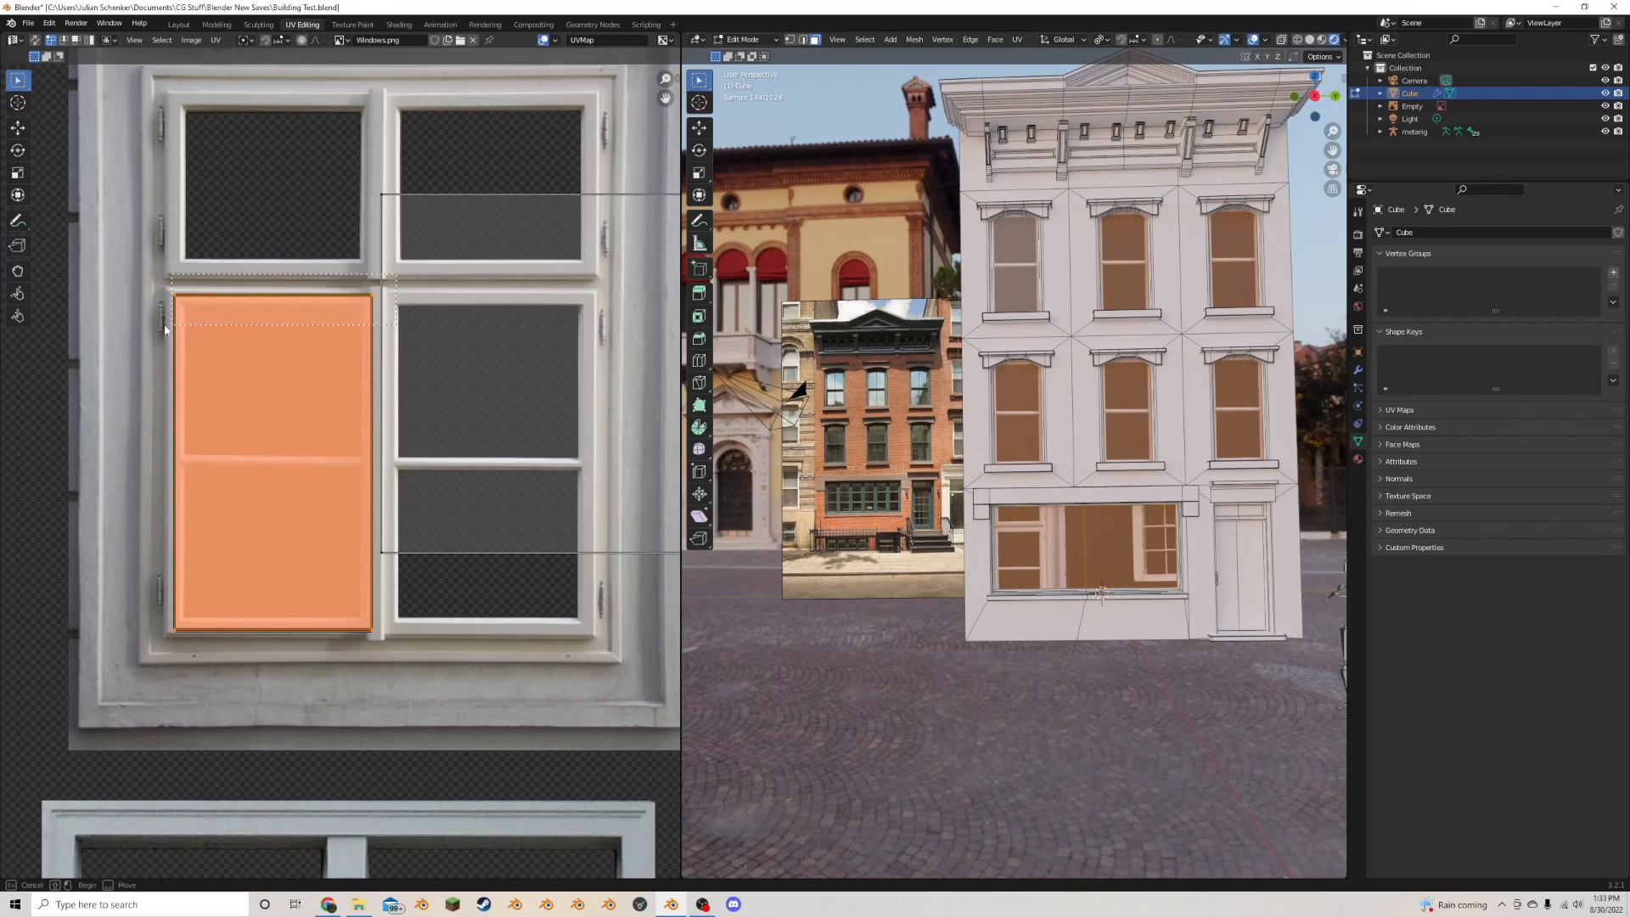
drag(165, 329, 166, 328)
key(g)
key(y)
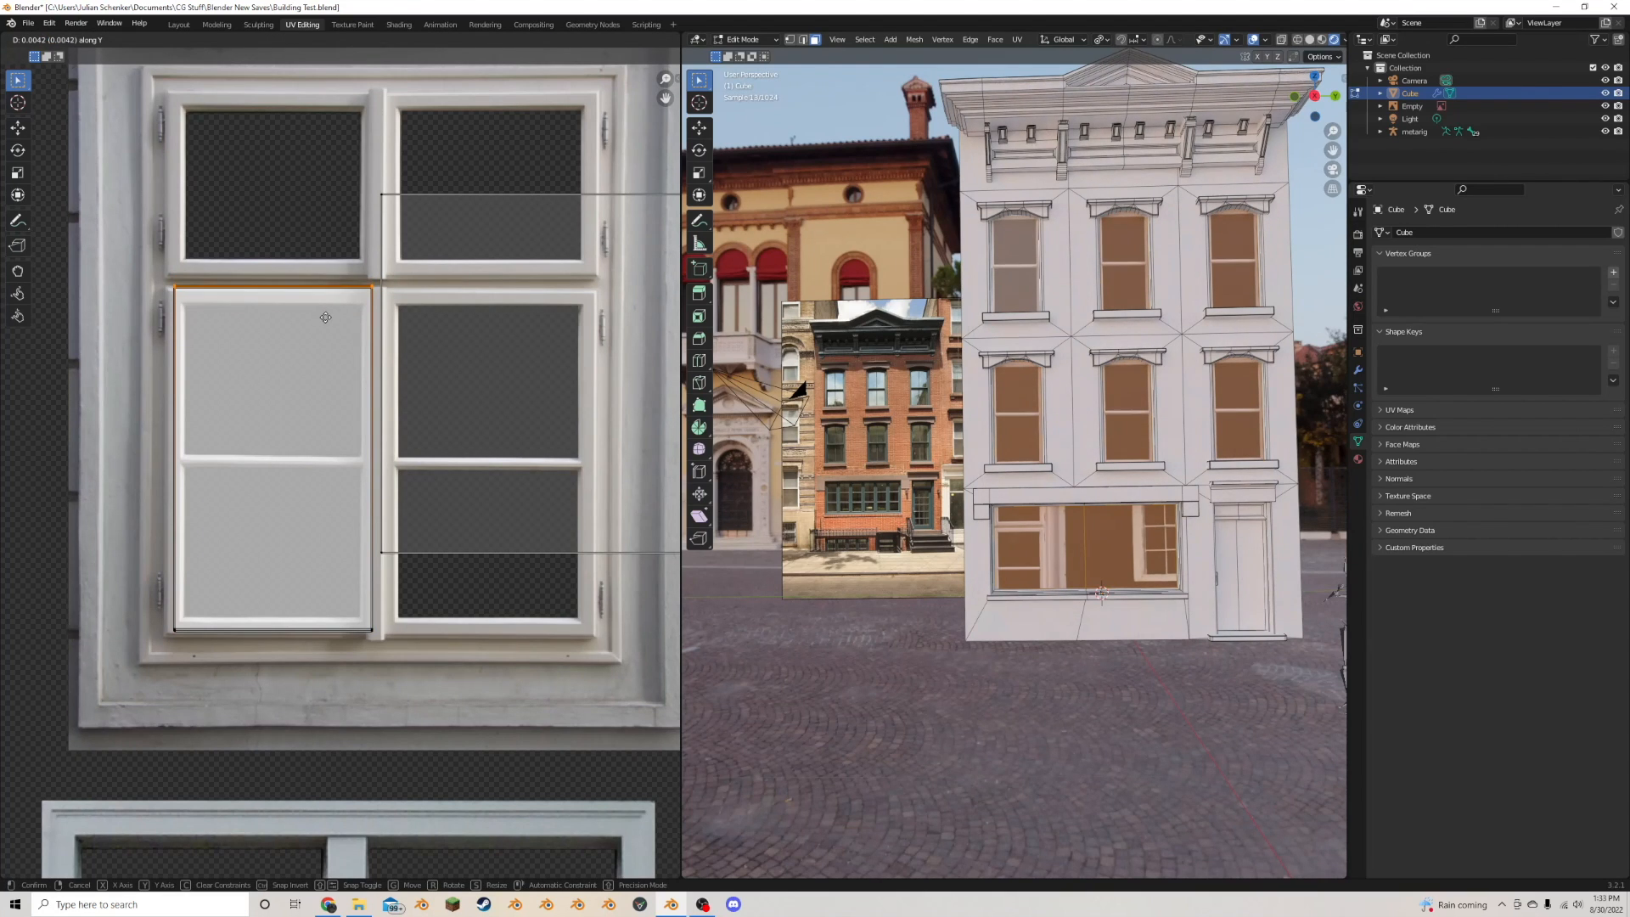
click(325, 316)
key(Tab)
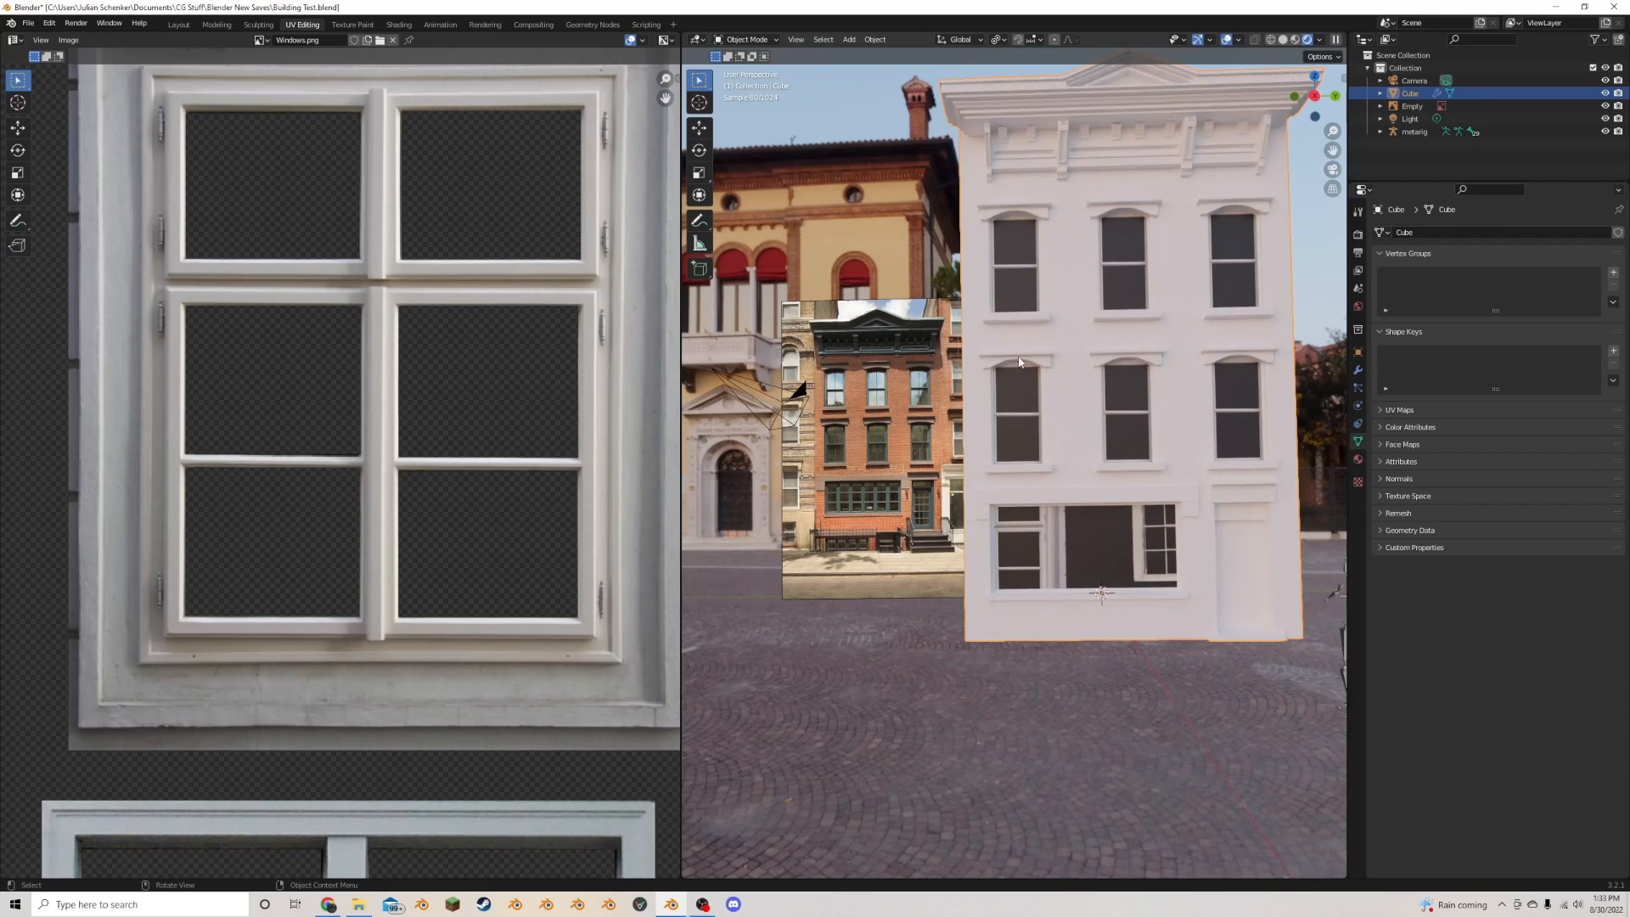
- Select the two ground-floor shop window faces and move their UV islands onto the lower panes of the multi-pane window
middle_drag(1020, 363, 1044, 367)
scroll(1045, 368, up, 2)
key(Tab)
click(1143, 578)
key(c)
click(1187, 585)
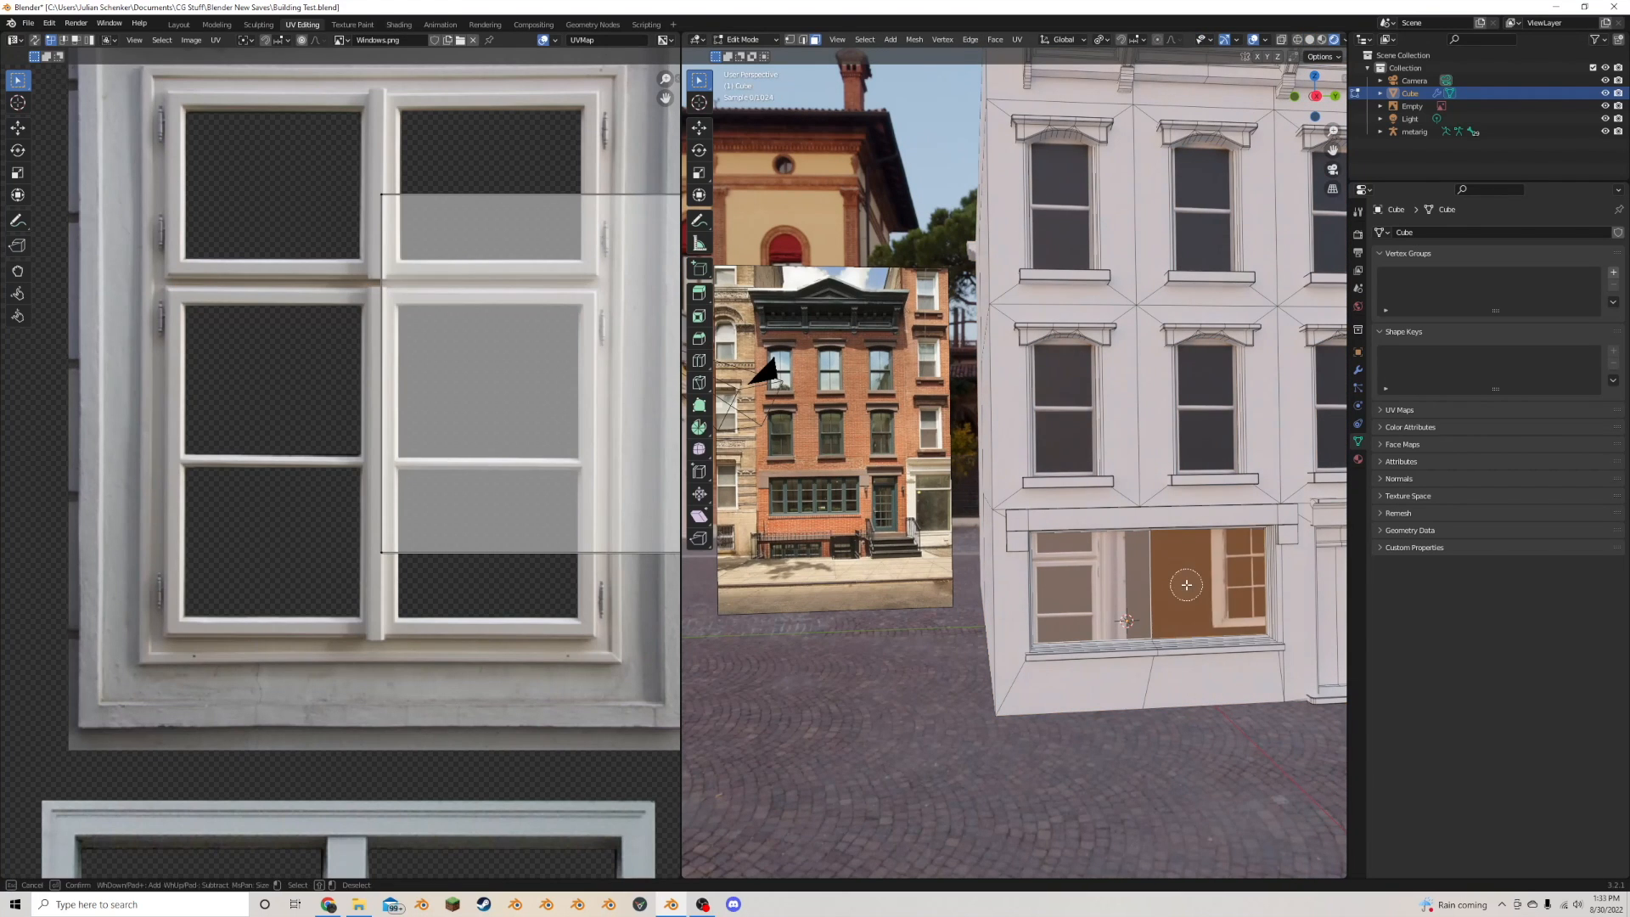
scroll(294, 550, down, 6)
key(a)
middle_drag(483, 571, 298, 539)
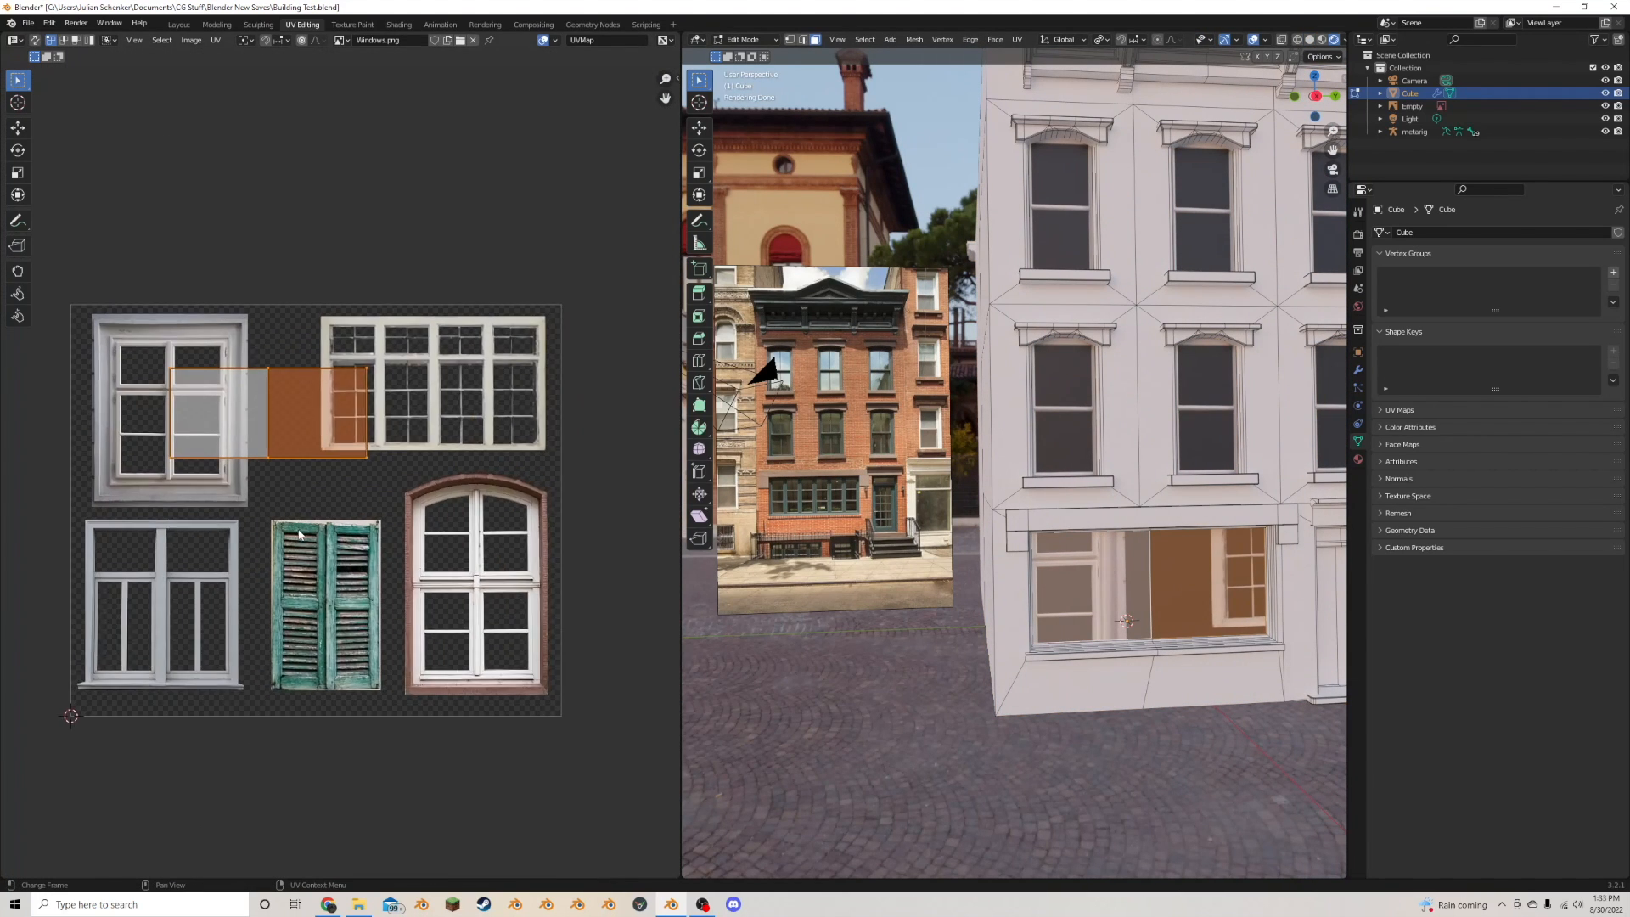
scroll(322, 531, up, 1)
key(g)
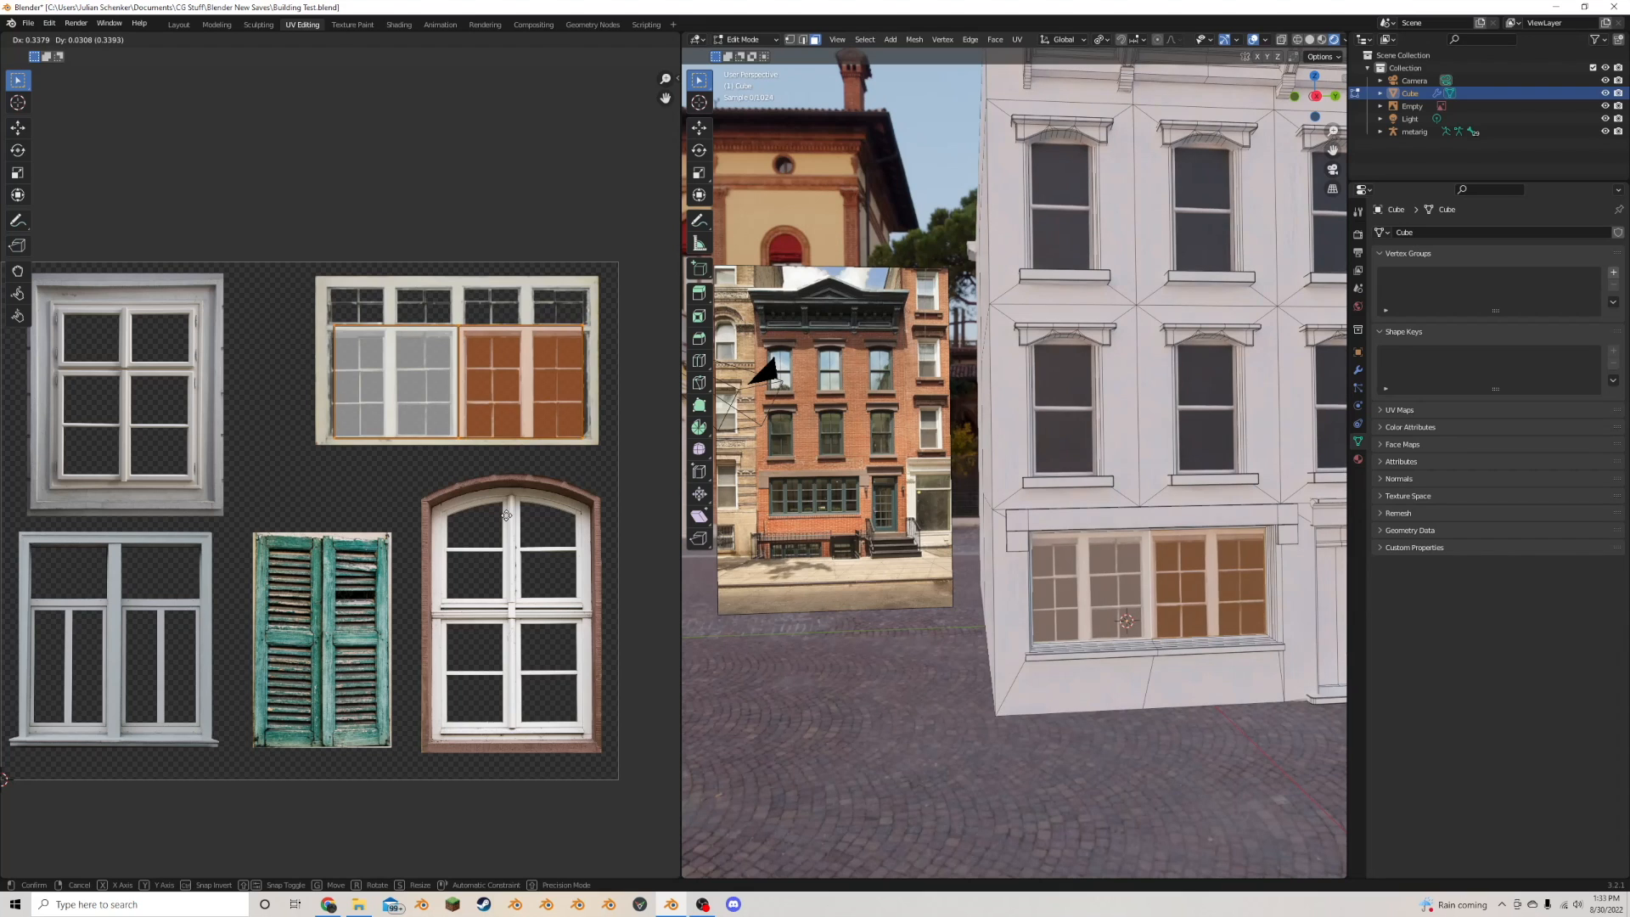
click(575, 507)
- Enlarge the shop window UV islands to the multi-pane frame's width and scale them along Y to about 0.93
middle_drag(575, 507, 537, 544)
scroll(497, 574, up, 2)
key(s)
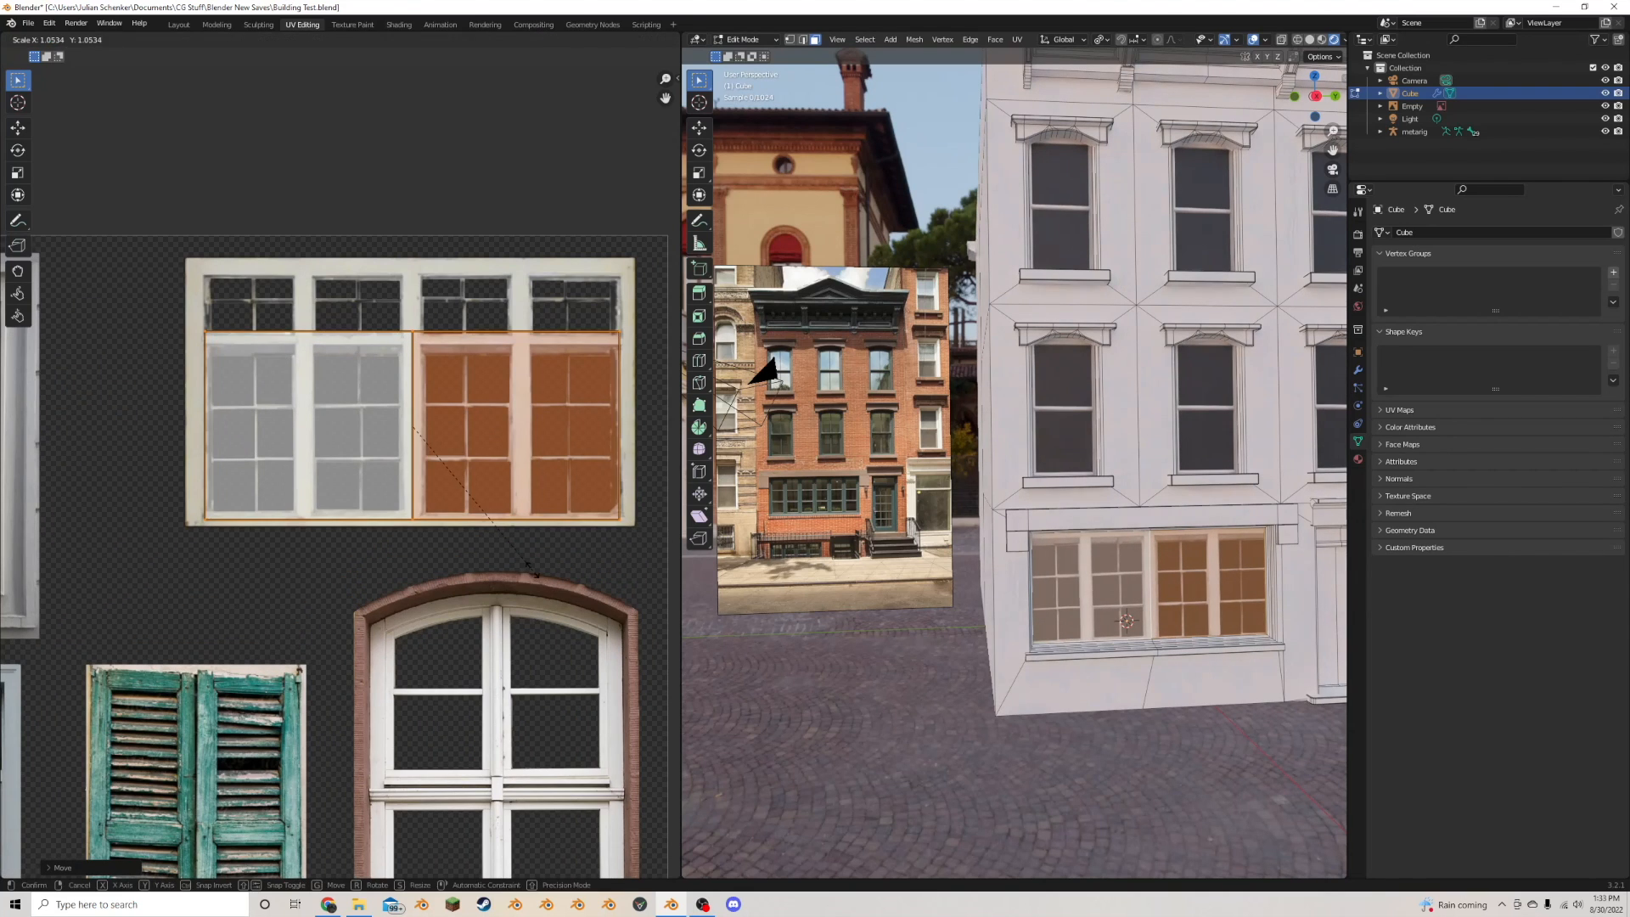
click(533, 570)
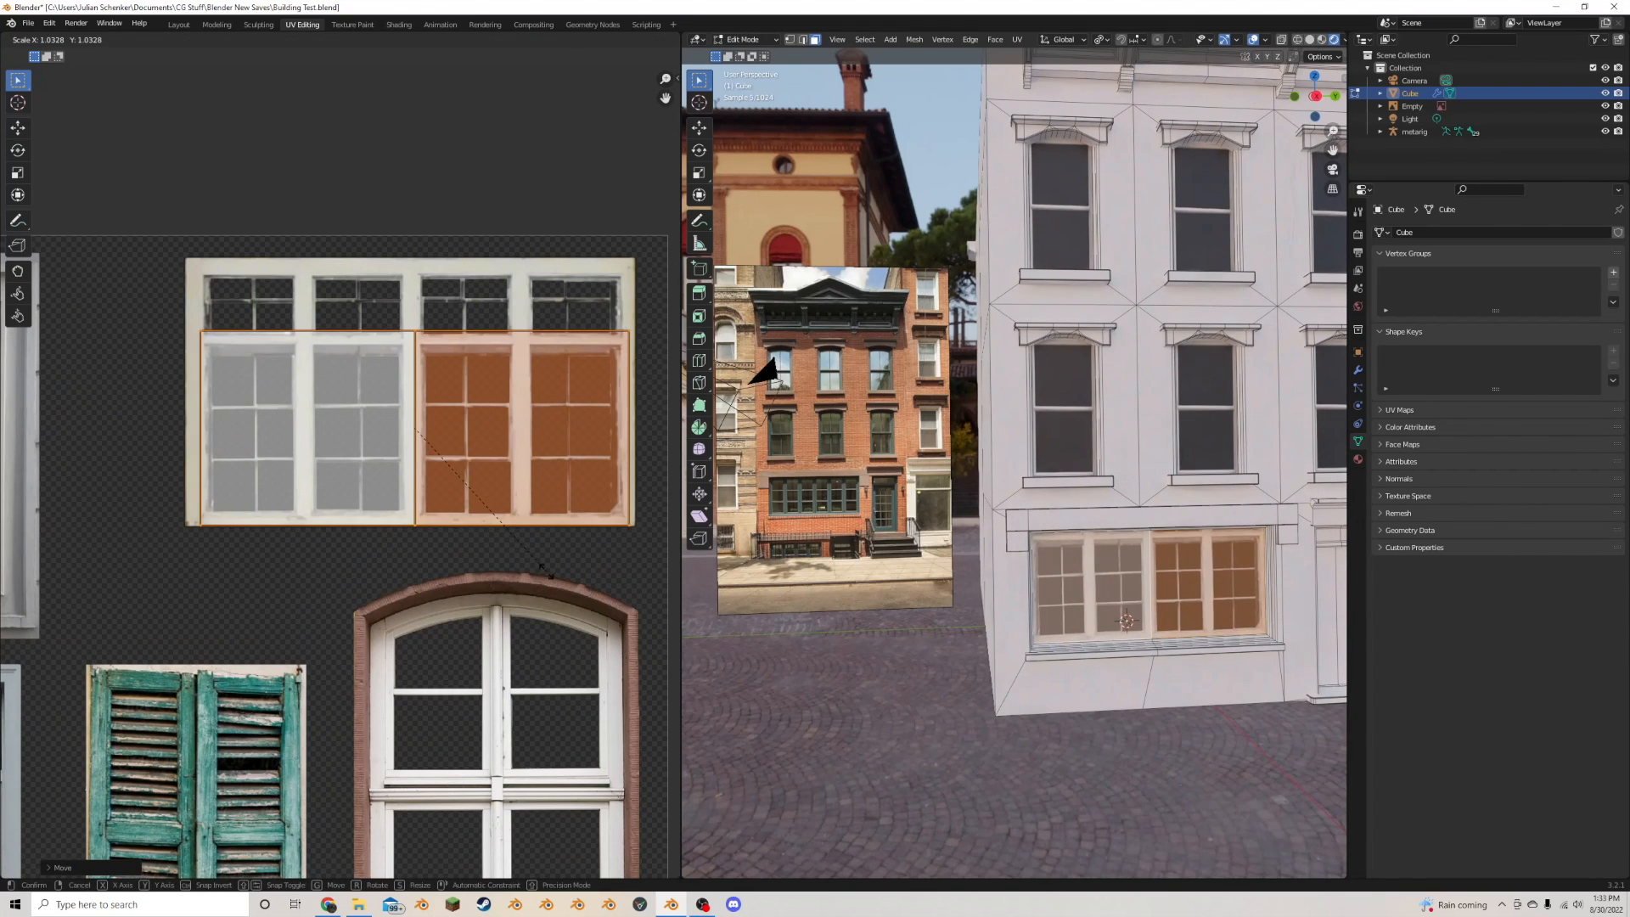
key(s)
click(545, 572)
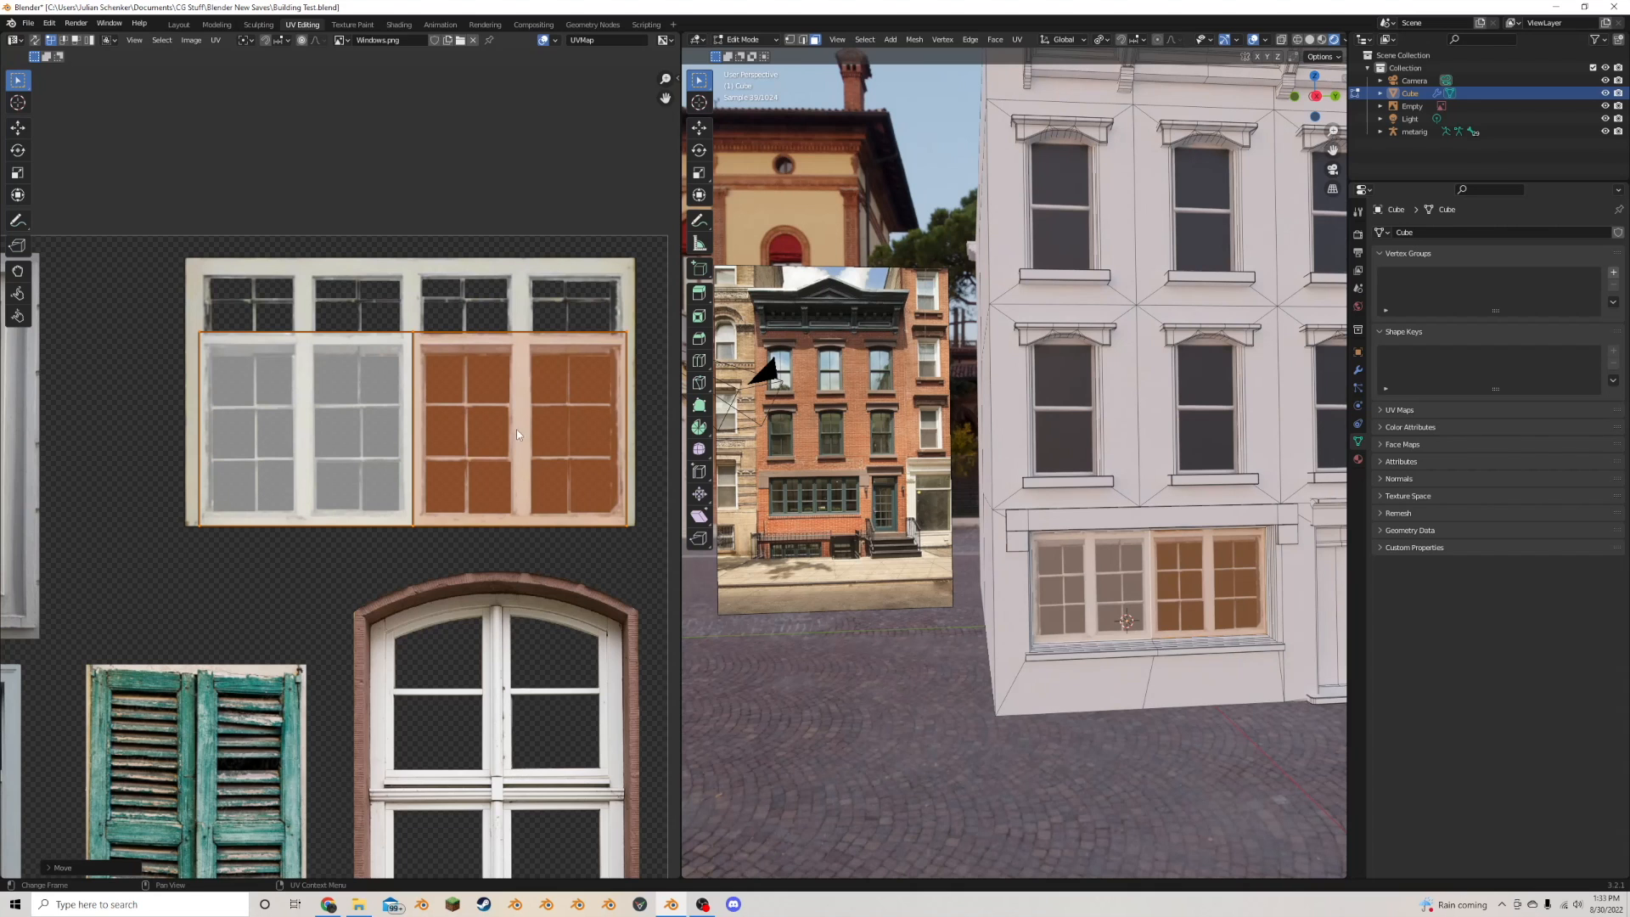
key(s)
key(y)
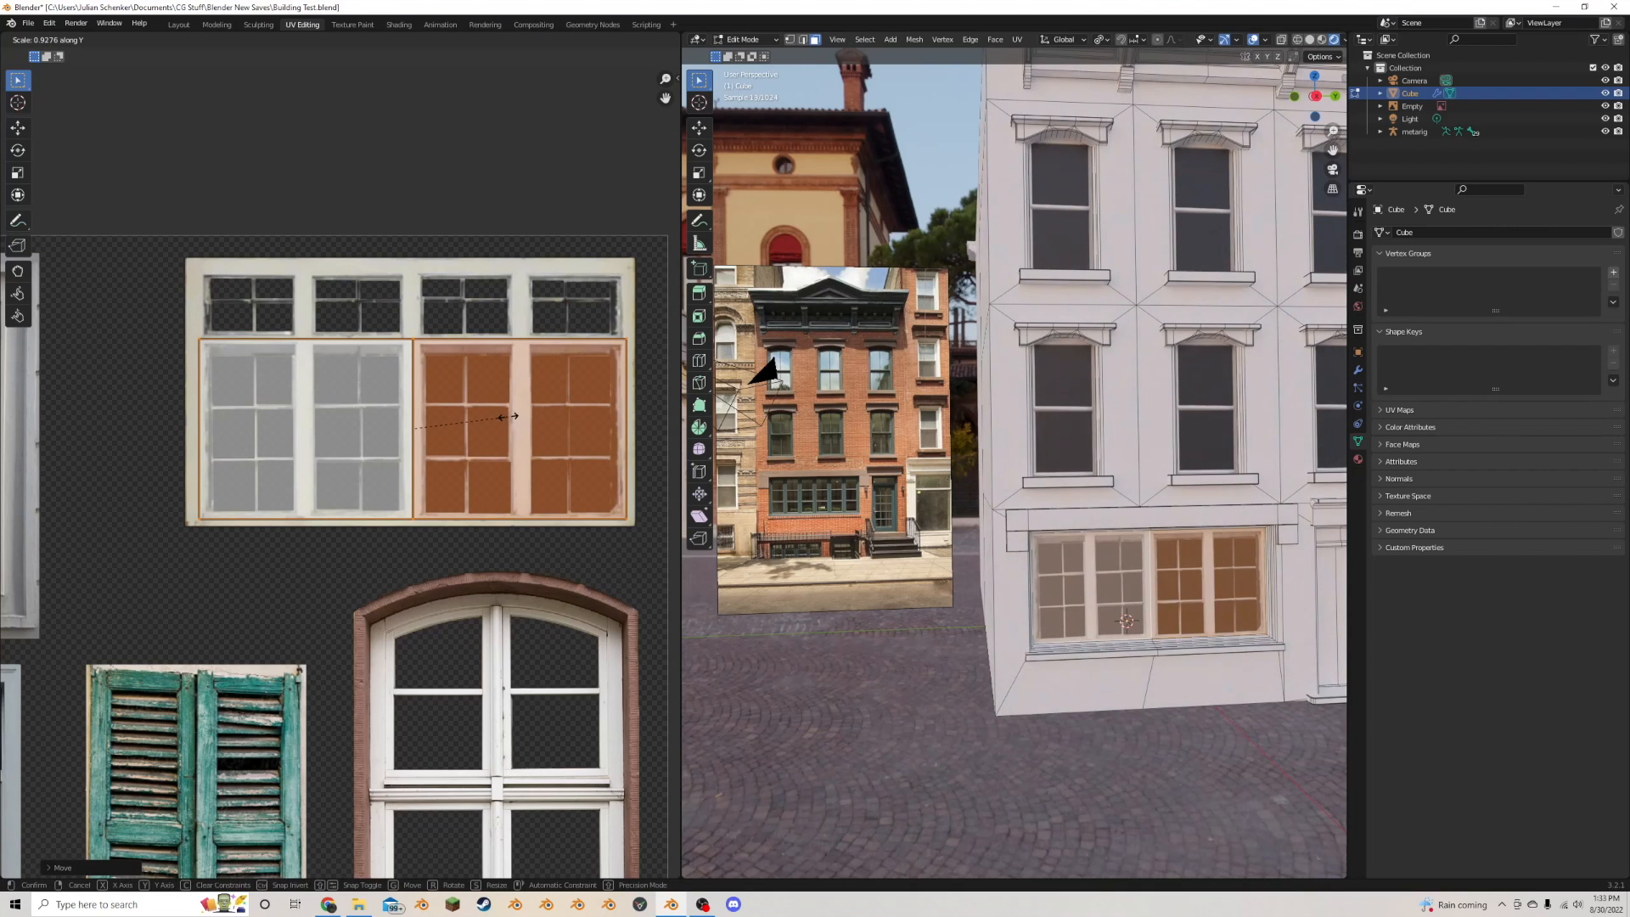
click(508, 417)
- Return to Object Mode and save the building file
key(Tab)
scroll(896, 473, down, 4)
key(ctrl+s)
- Select the front door's faces in Edit Mode and show the building's material slots
middle_drag(896, 473, 1128, 537)
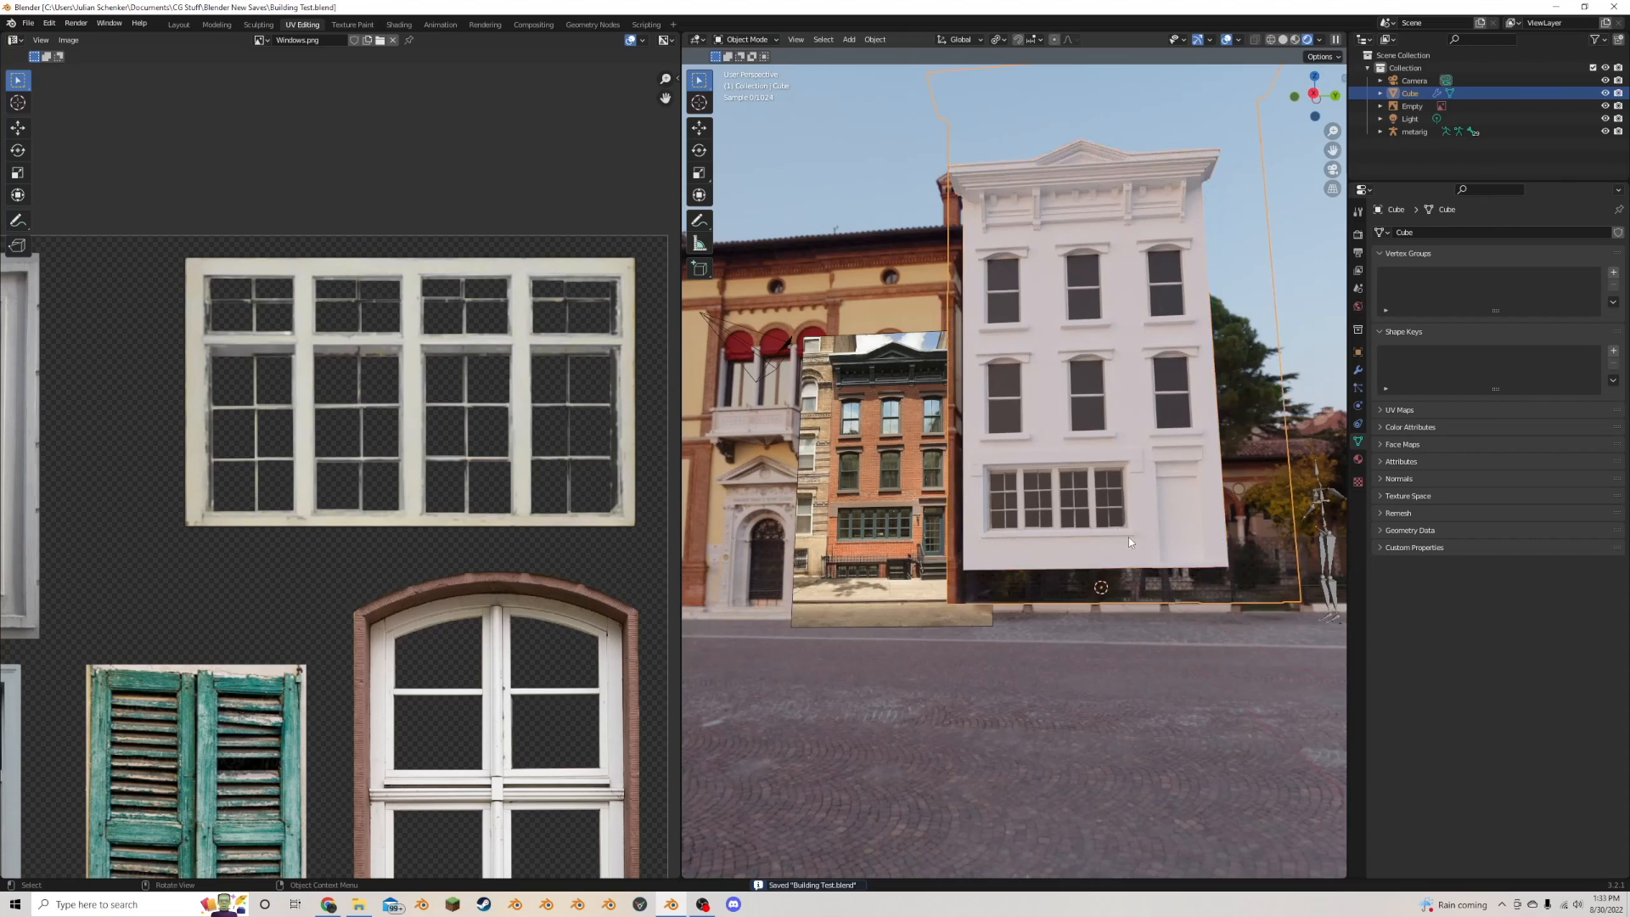
key(Tab)
click(1235, 538)
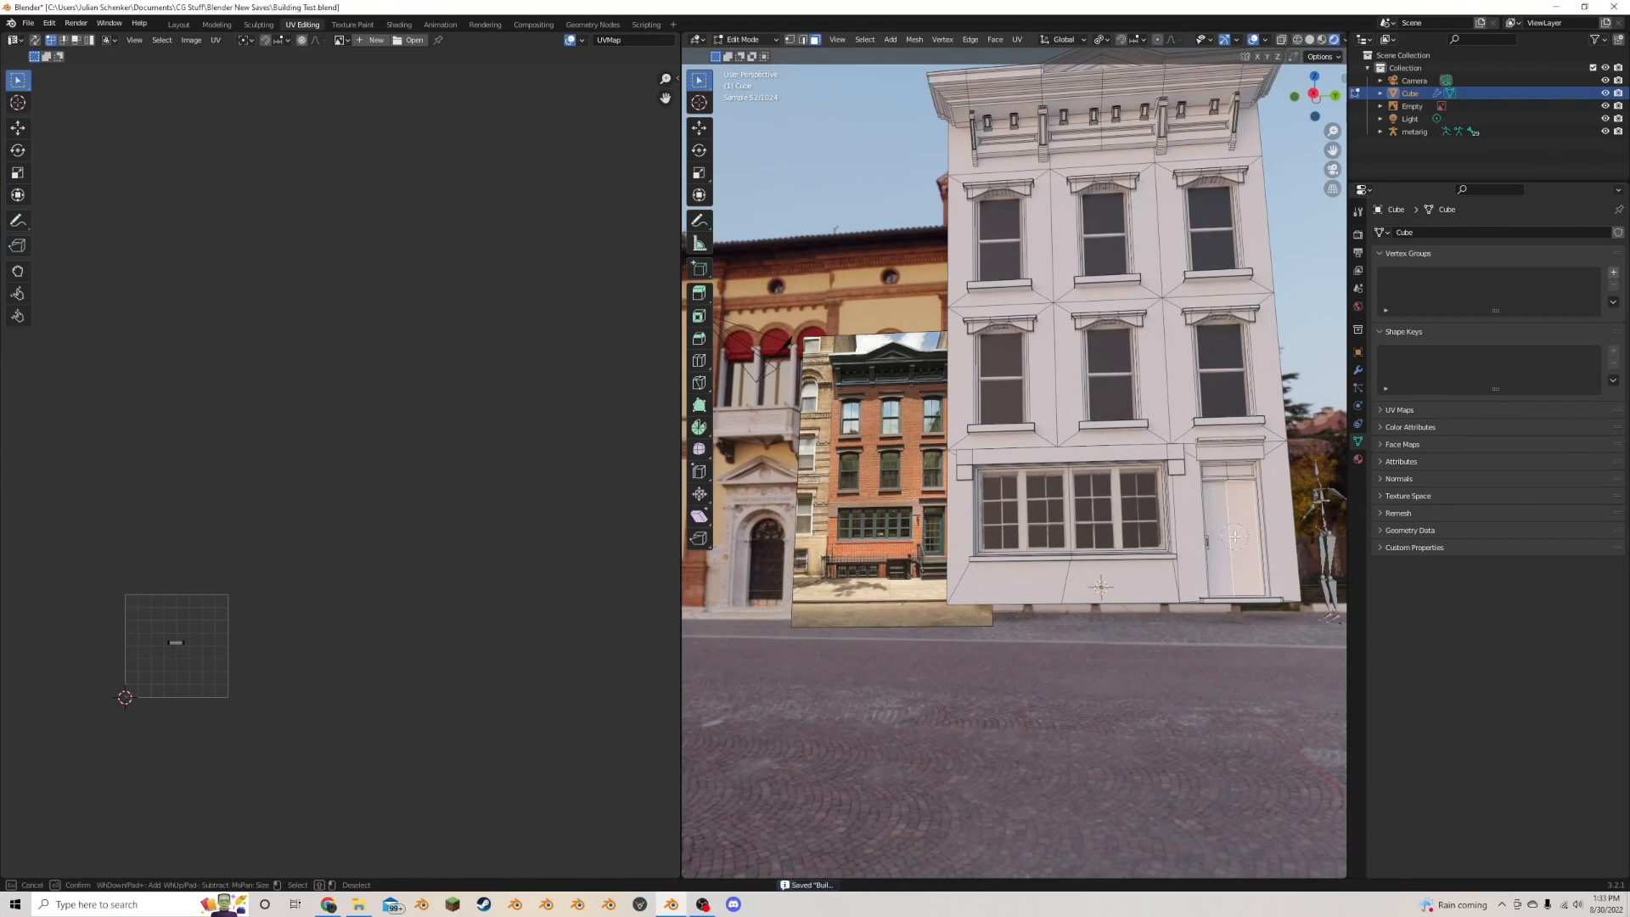
click(1358, 459)
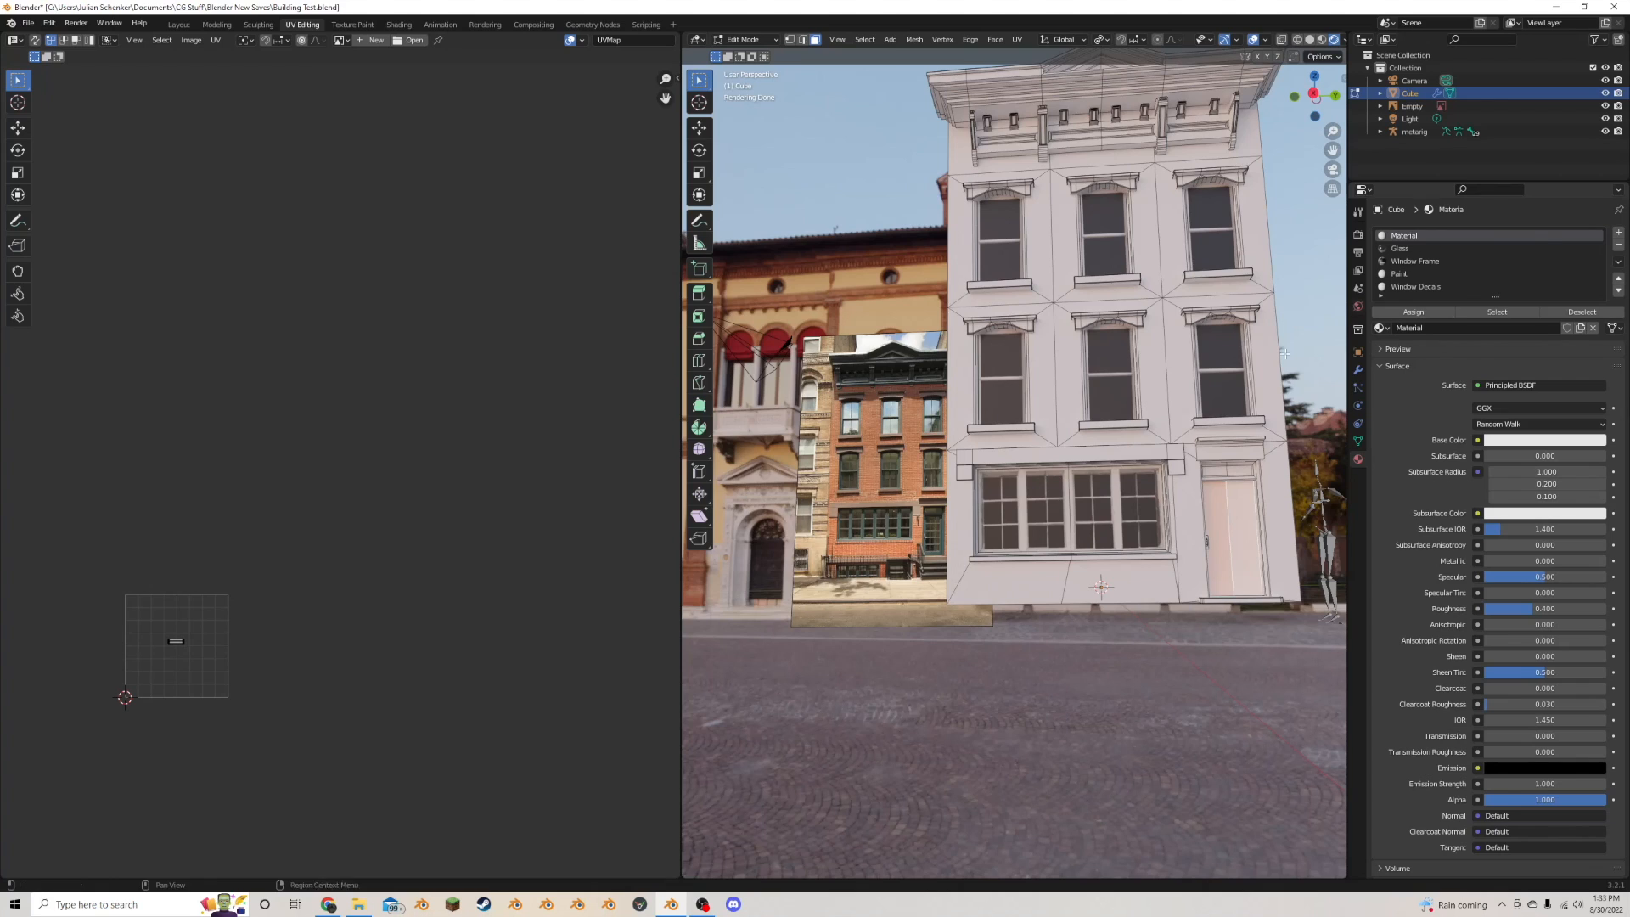
middle_drag(1057, 469, 1013, 466)
scroll(1013, 465, up, 6)
scroll(1013, 466, down, 6)
scroll(1067, 519, up, 8)
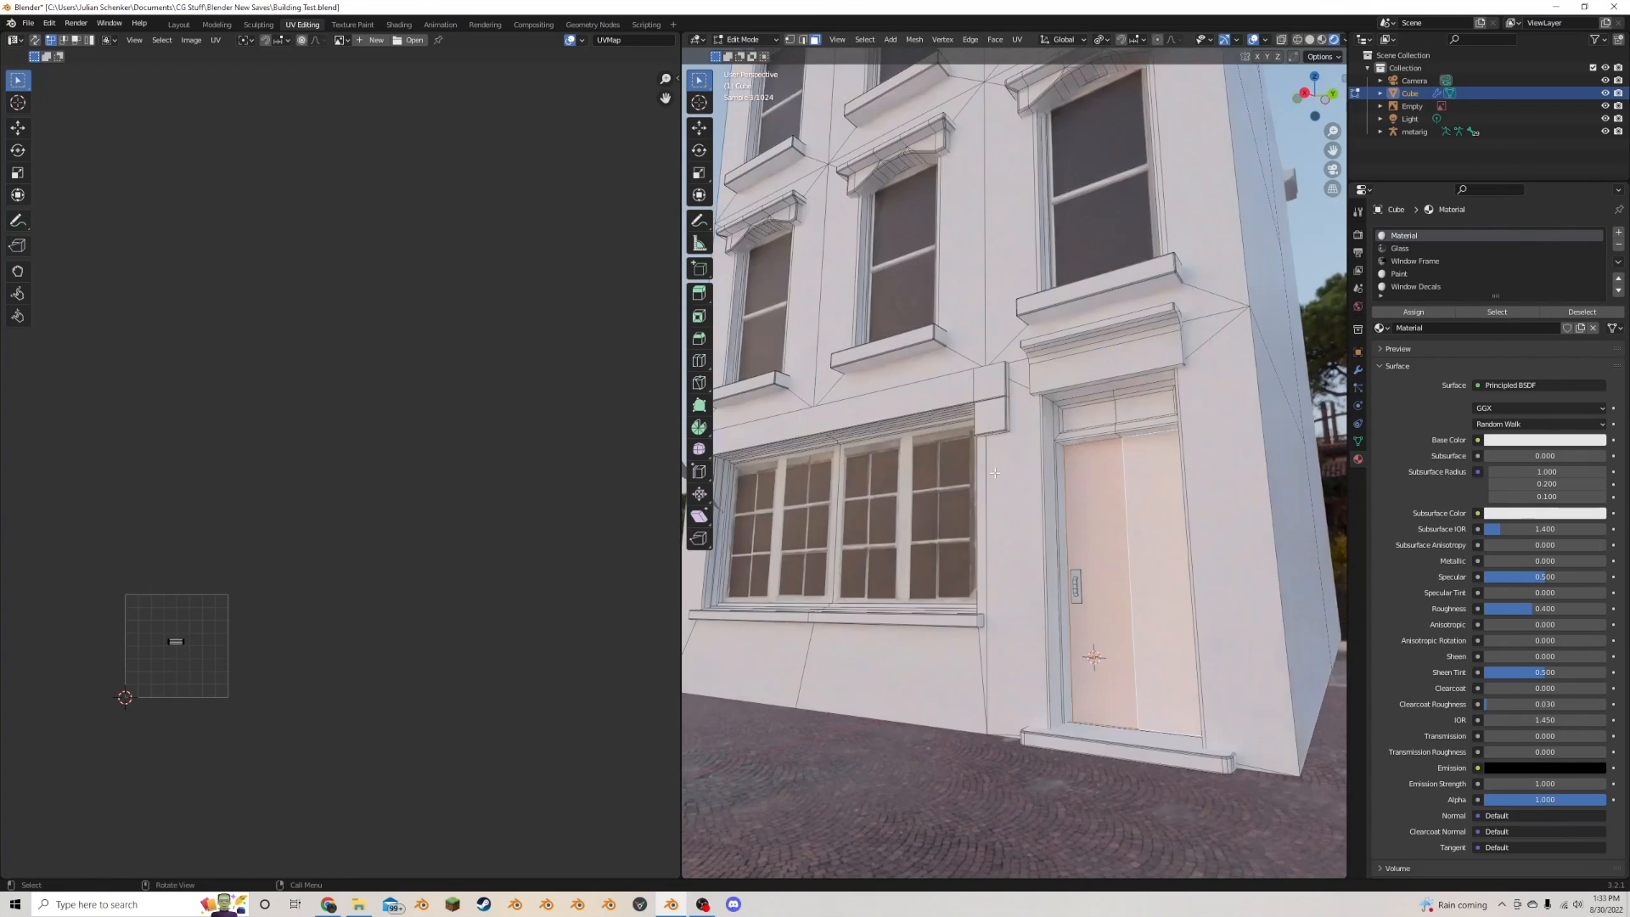
key(h)
middle_drag(1067, 519, 1079, 537)
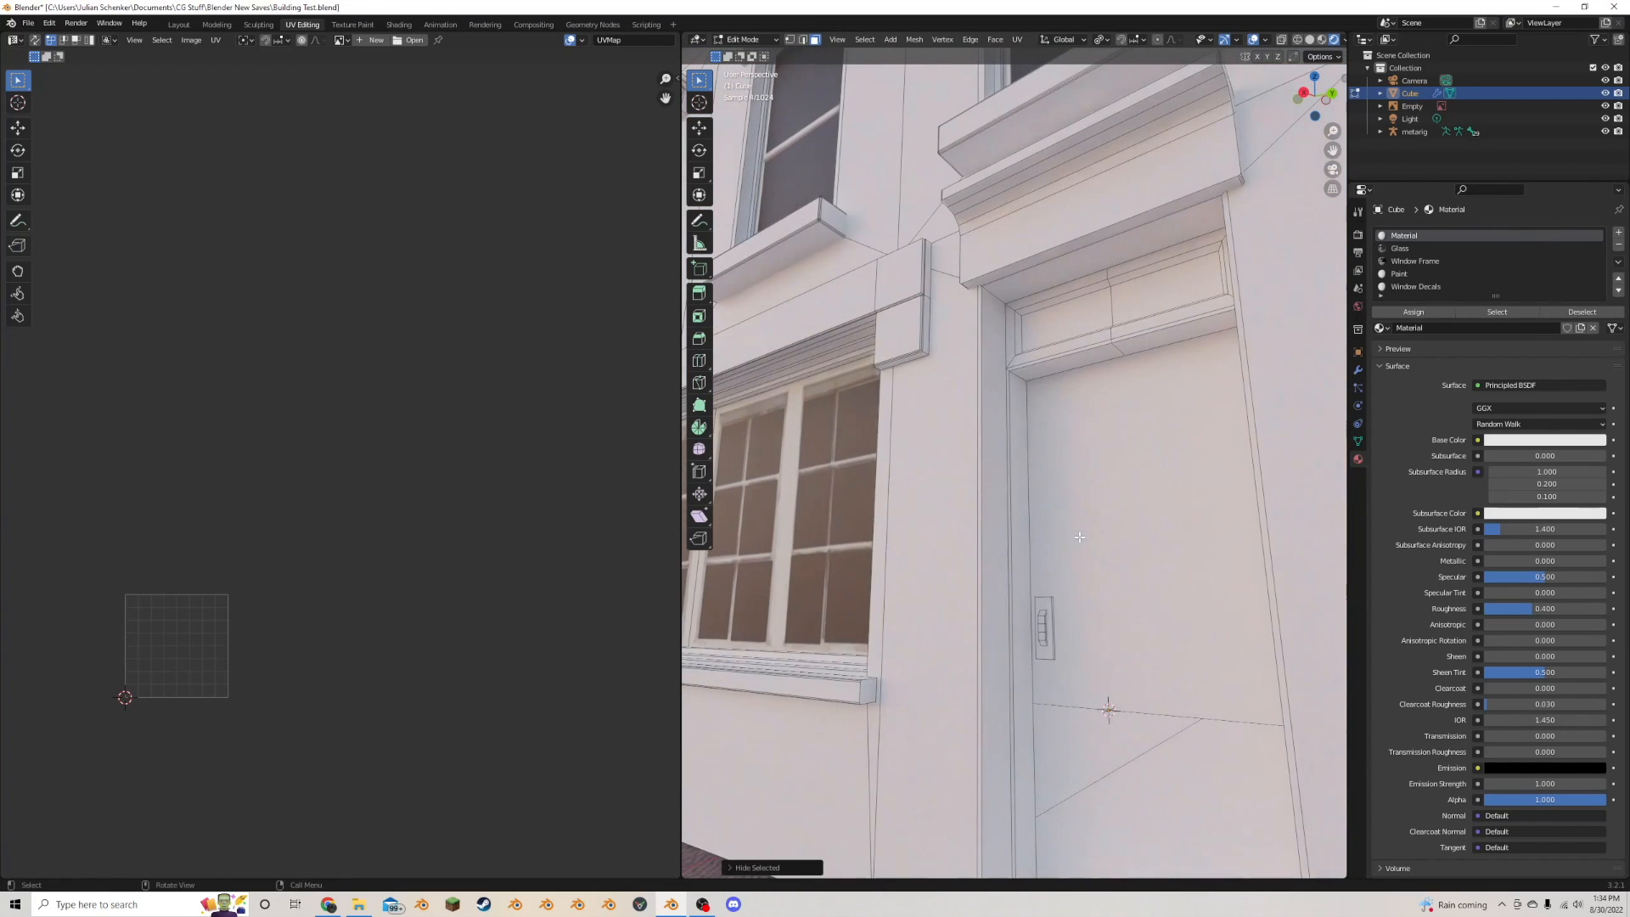
ctrl+click(1078, 537)
key(g)
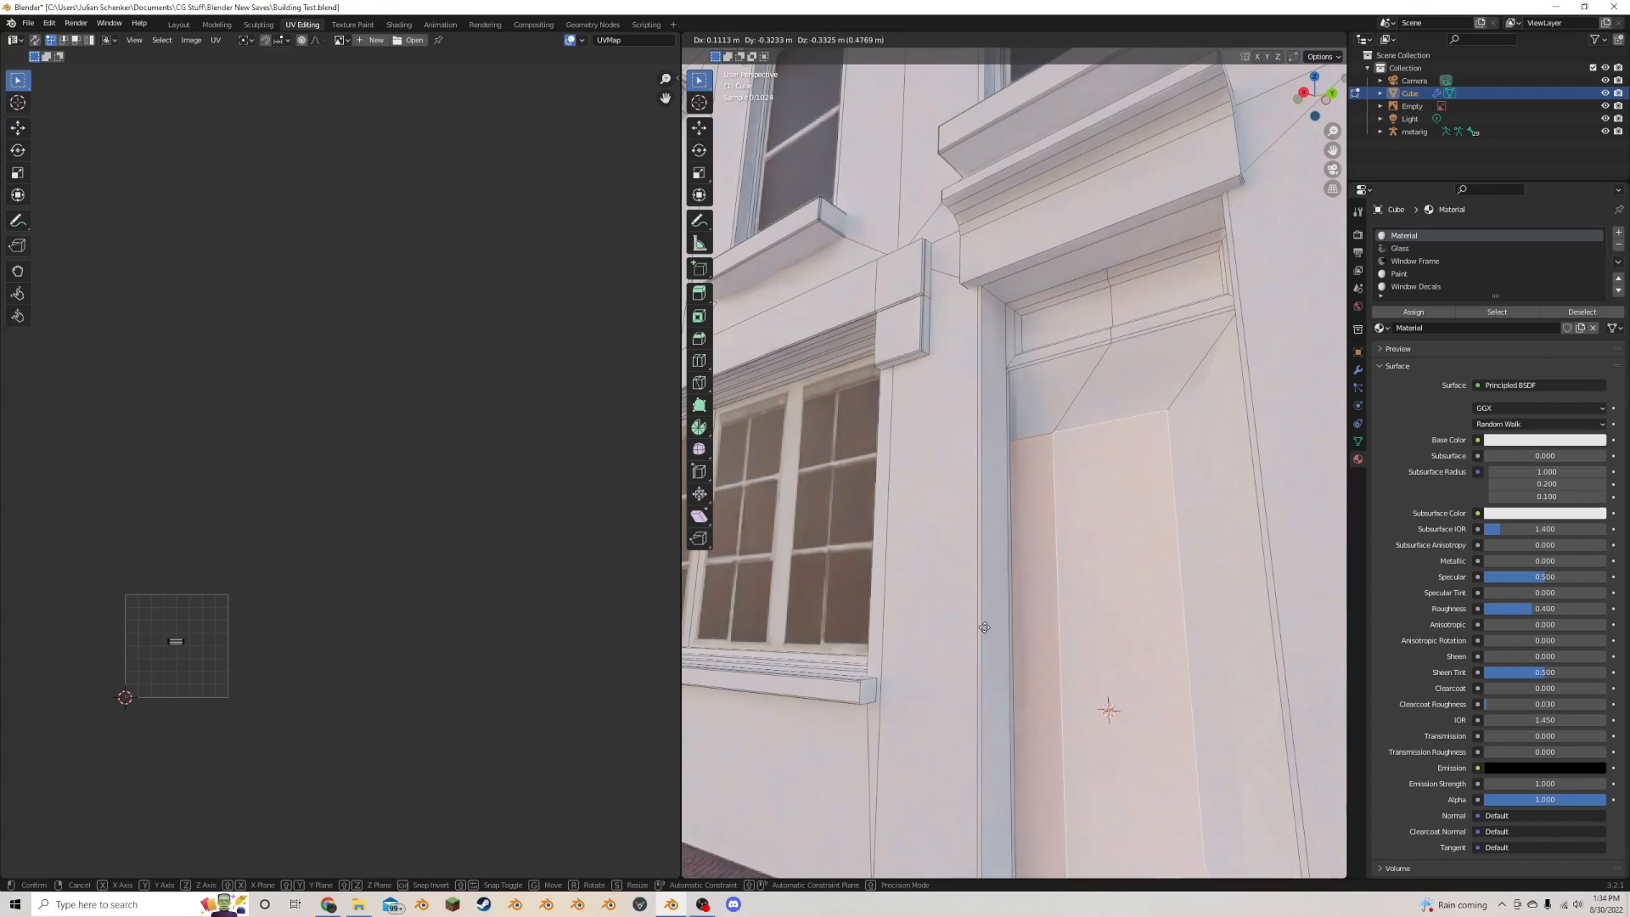
right_click(1223, 560)
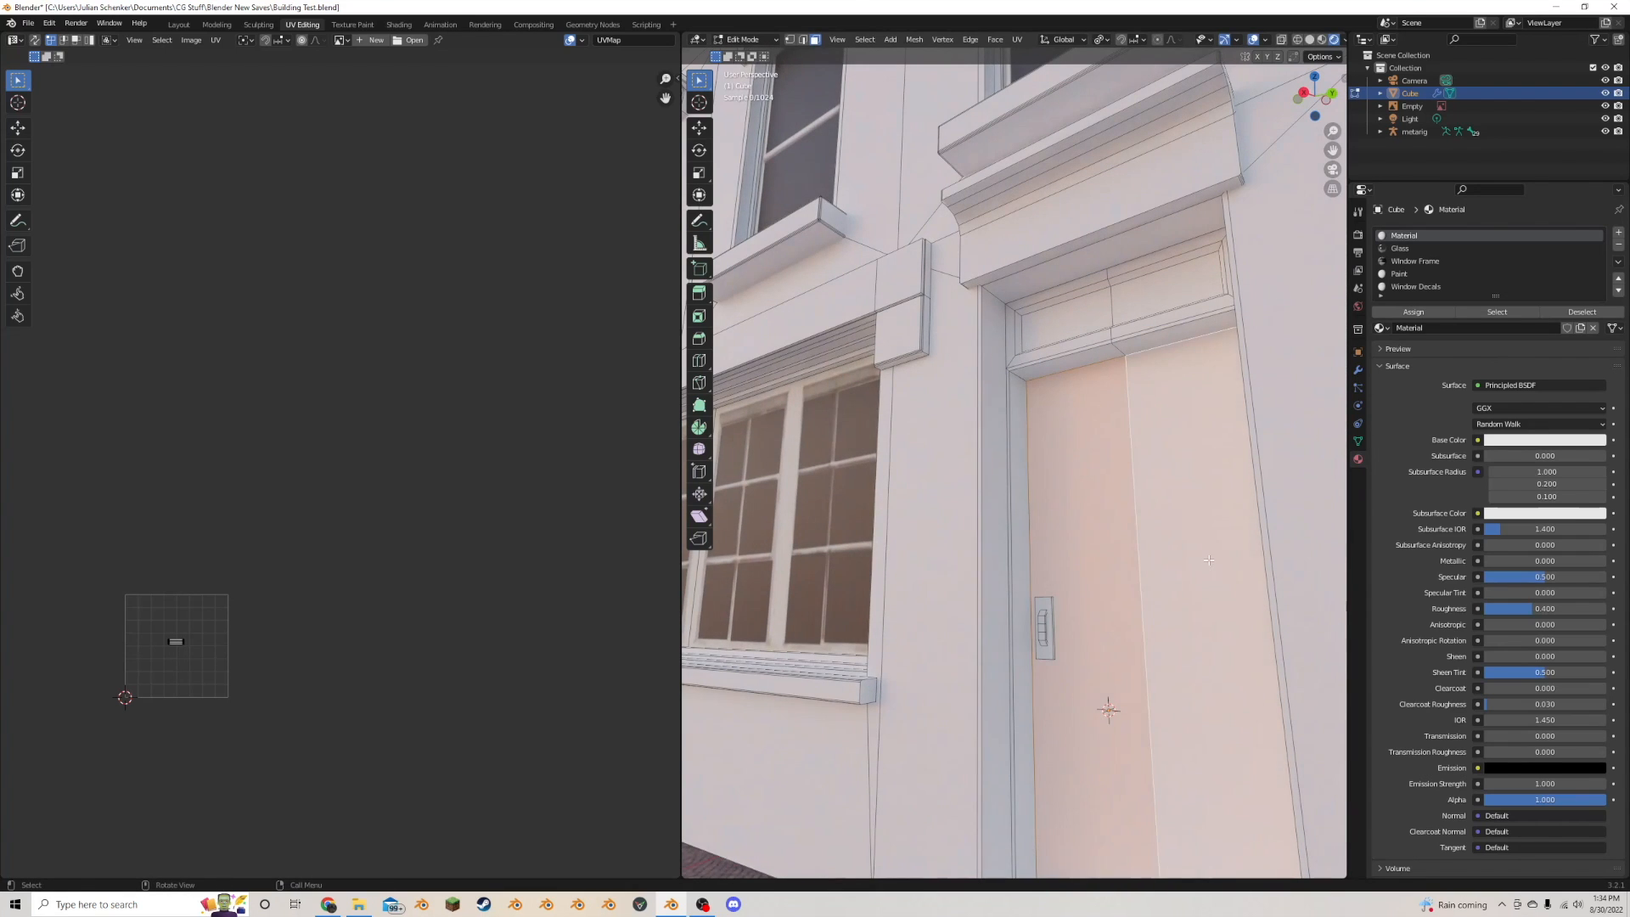
- Assign the Glass material to the selected front door faces
middle_drag(1208, 559, 1042, 560)
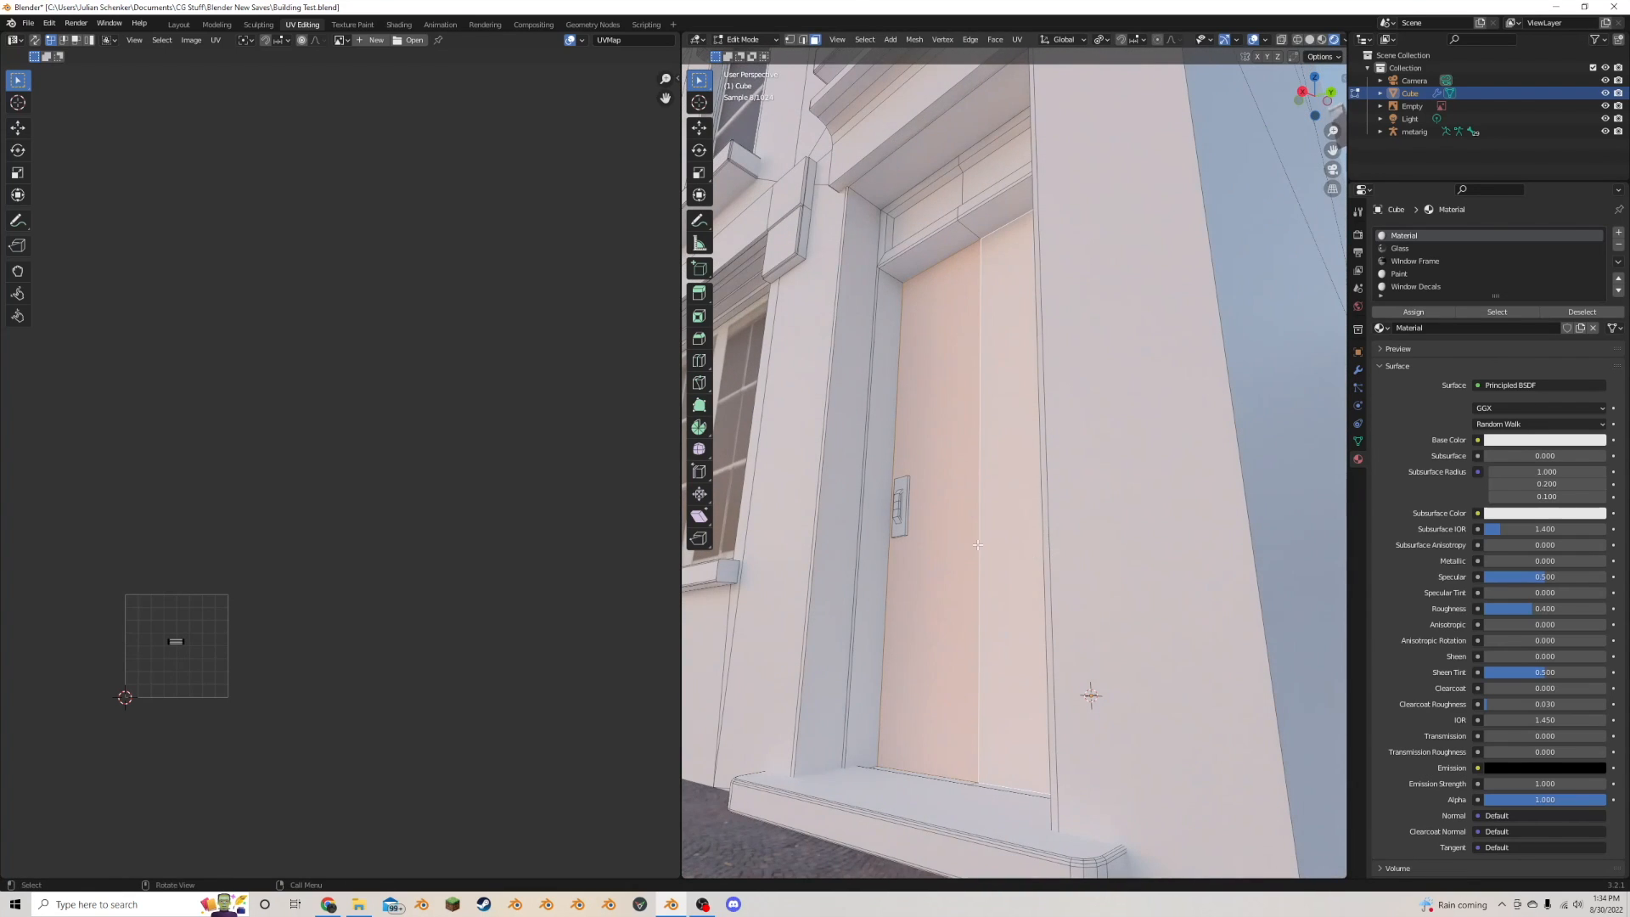
scroll(977, 545, up, 1)
scroll(972, 543, down, 1)
click(1405, 249)
click(1413, 312)
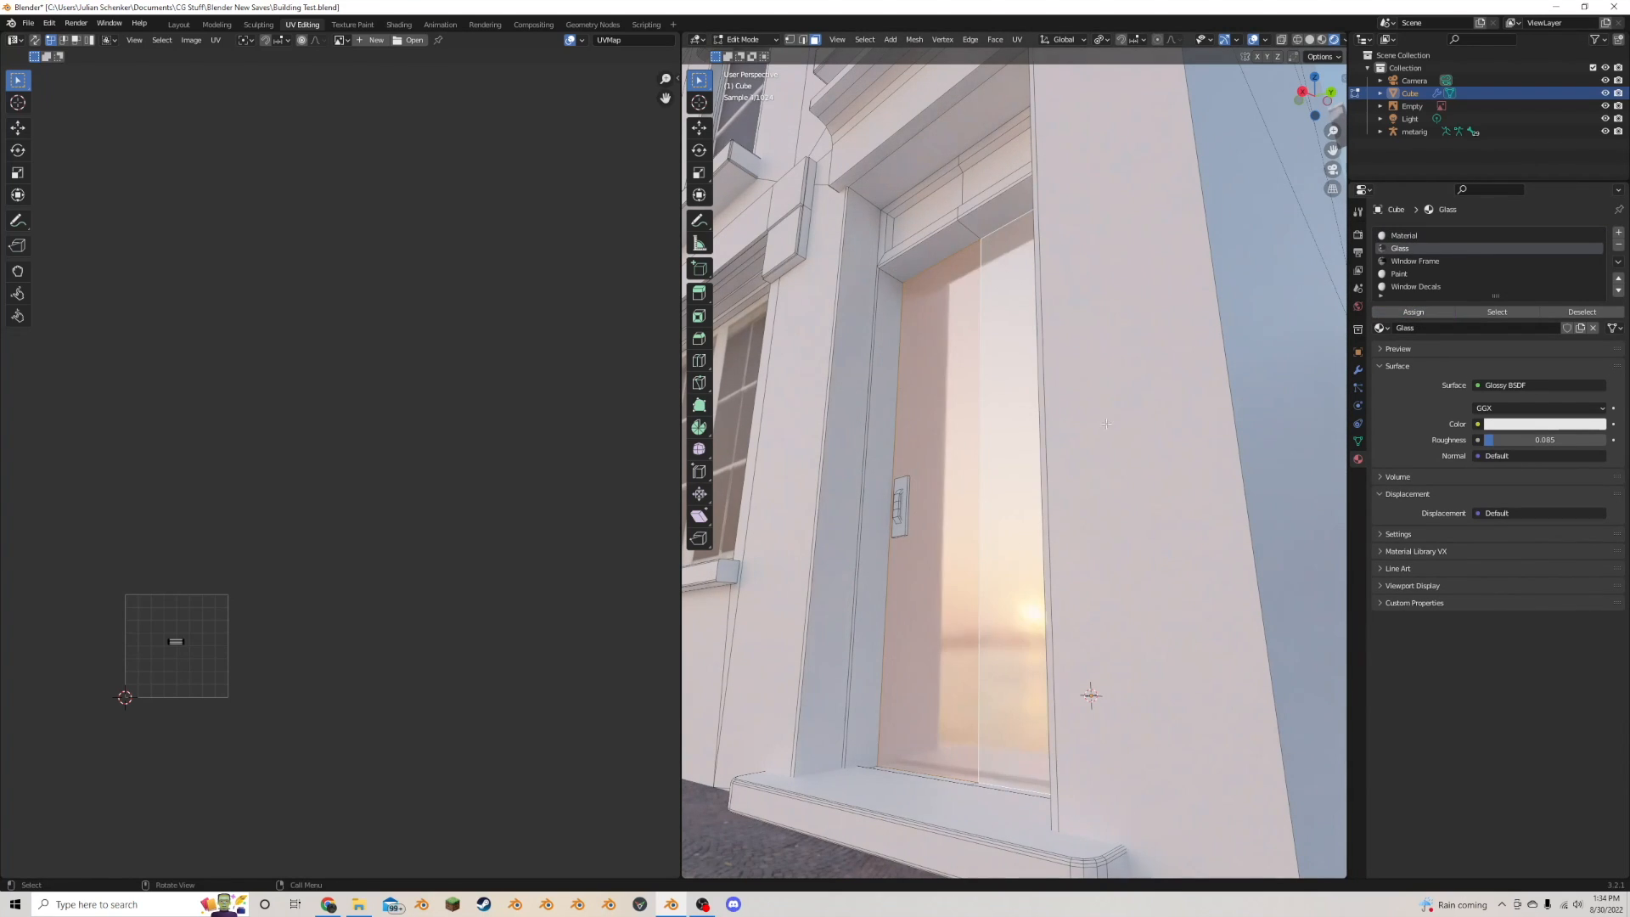
- Duplicate the glass door faces in place and move the copy together with the door handle about 0.046 m along X
scroll(1061, 438, up, 1)
scroll(1061, 438, down, 1)
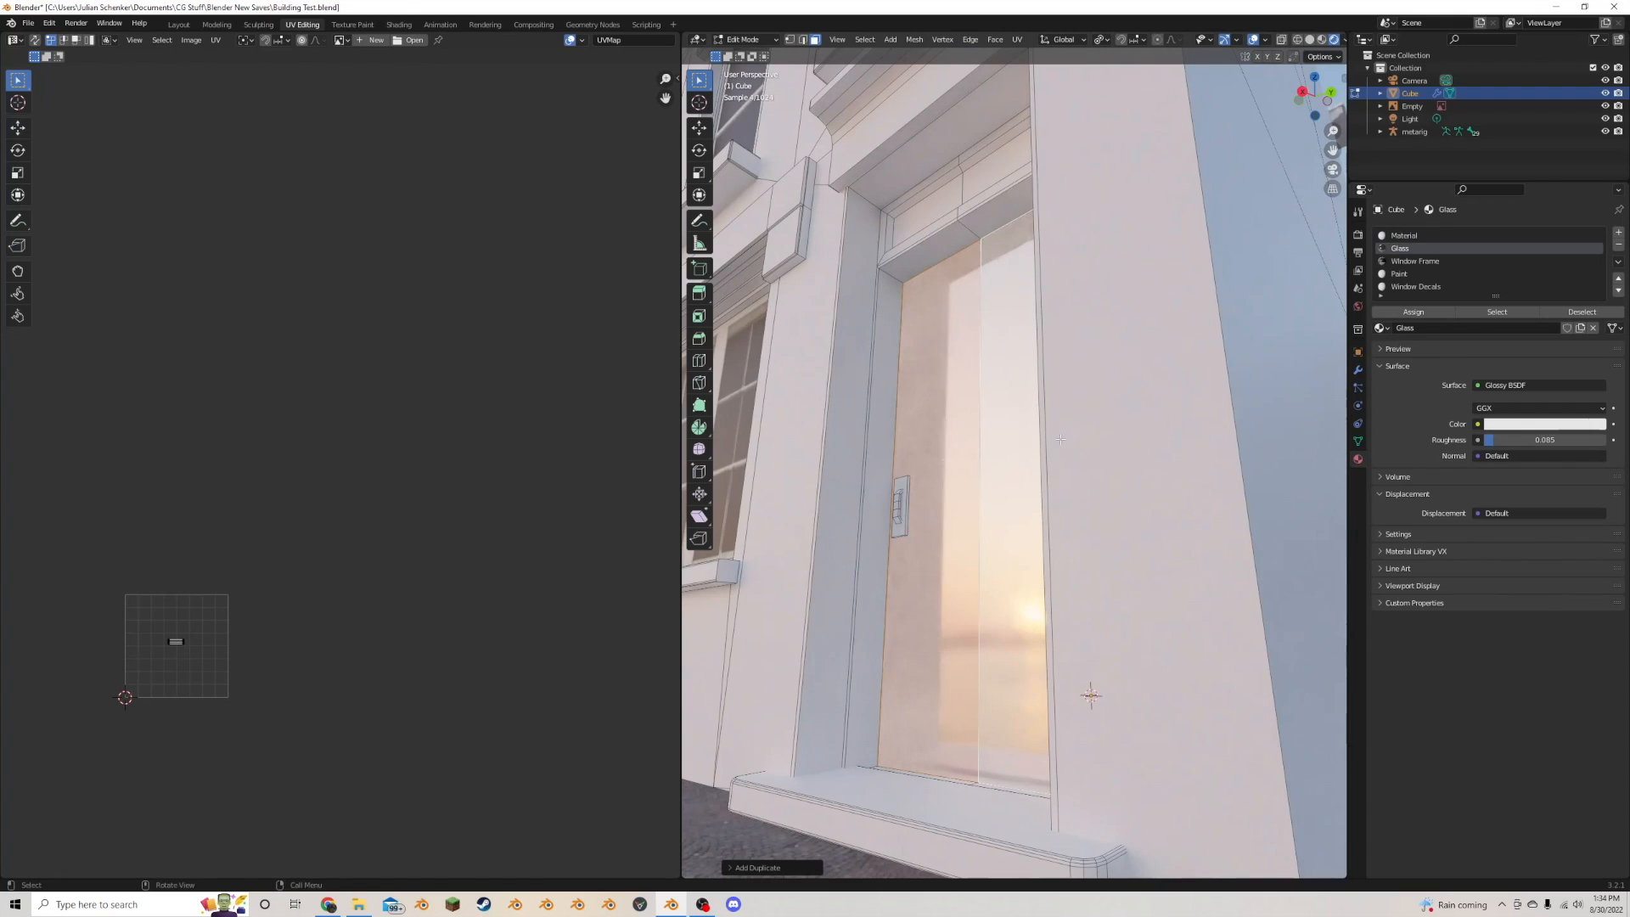
key(shift+d)
key(x)
right_click(1058, 444)
key(shift+d)
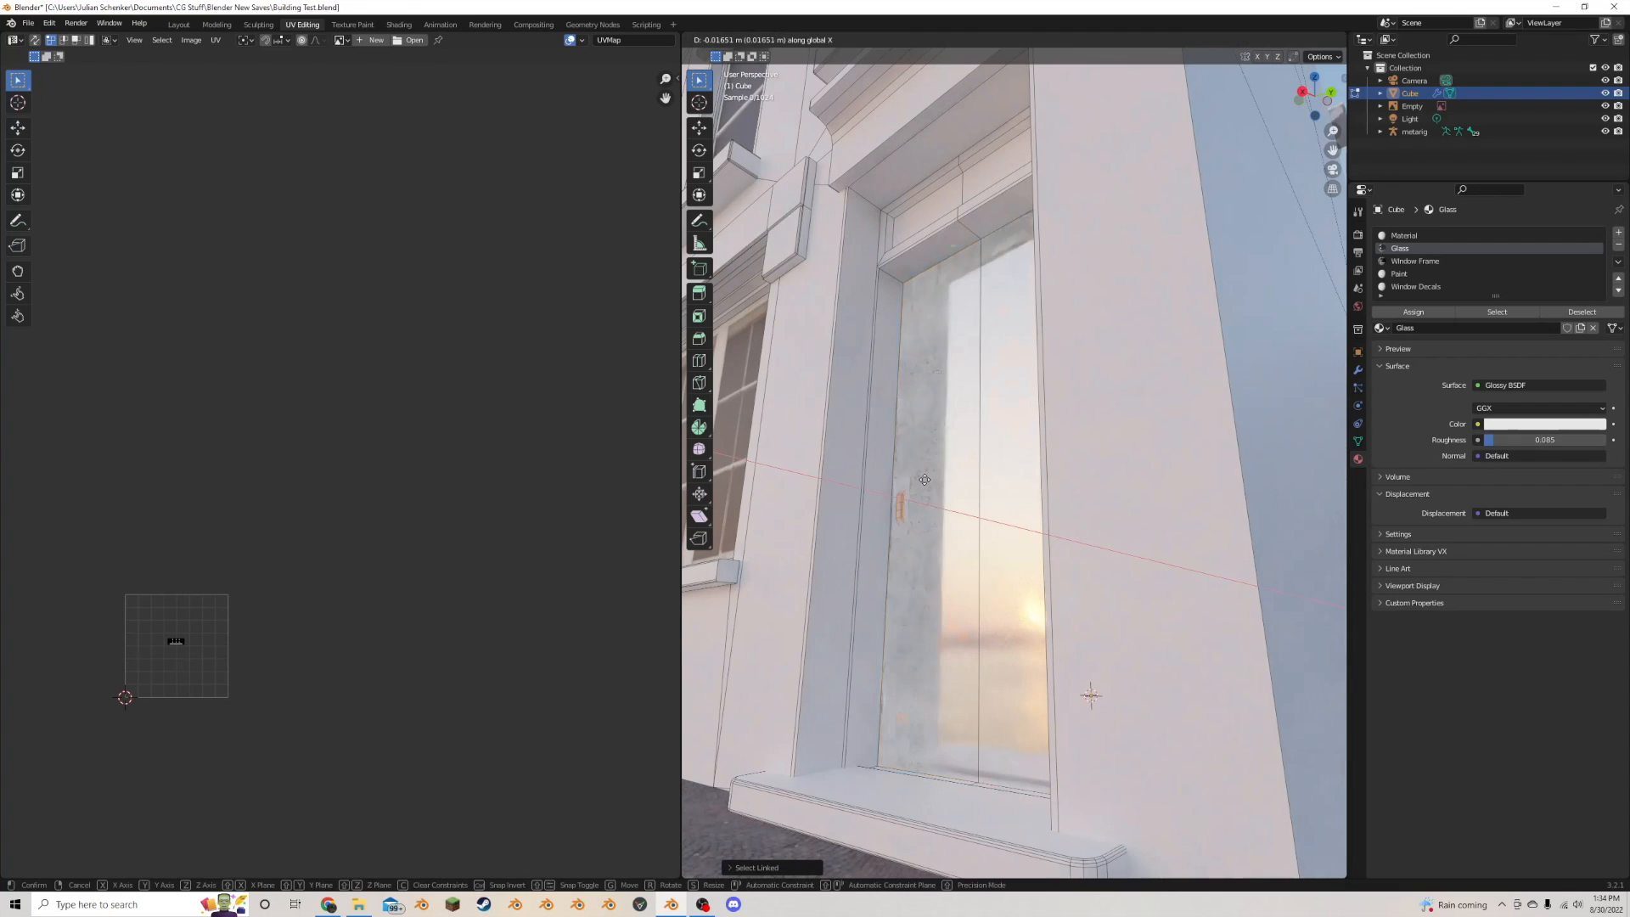
key(x)
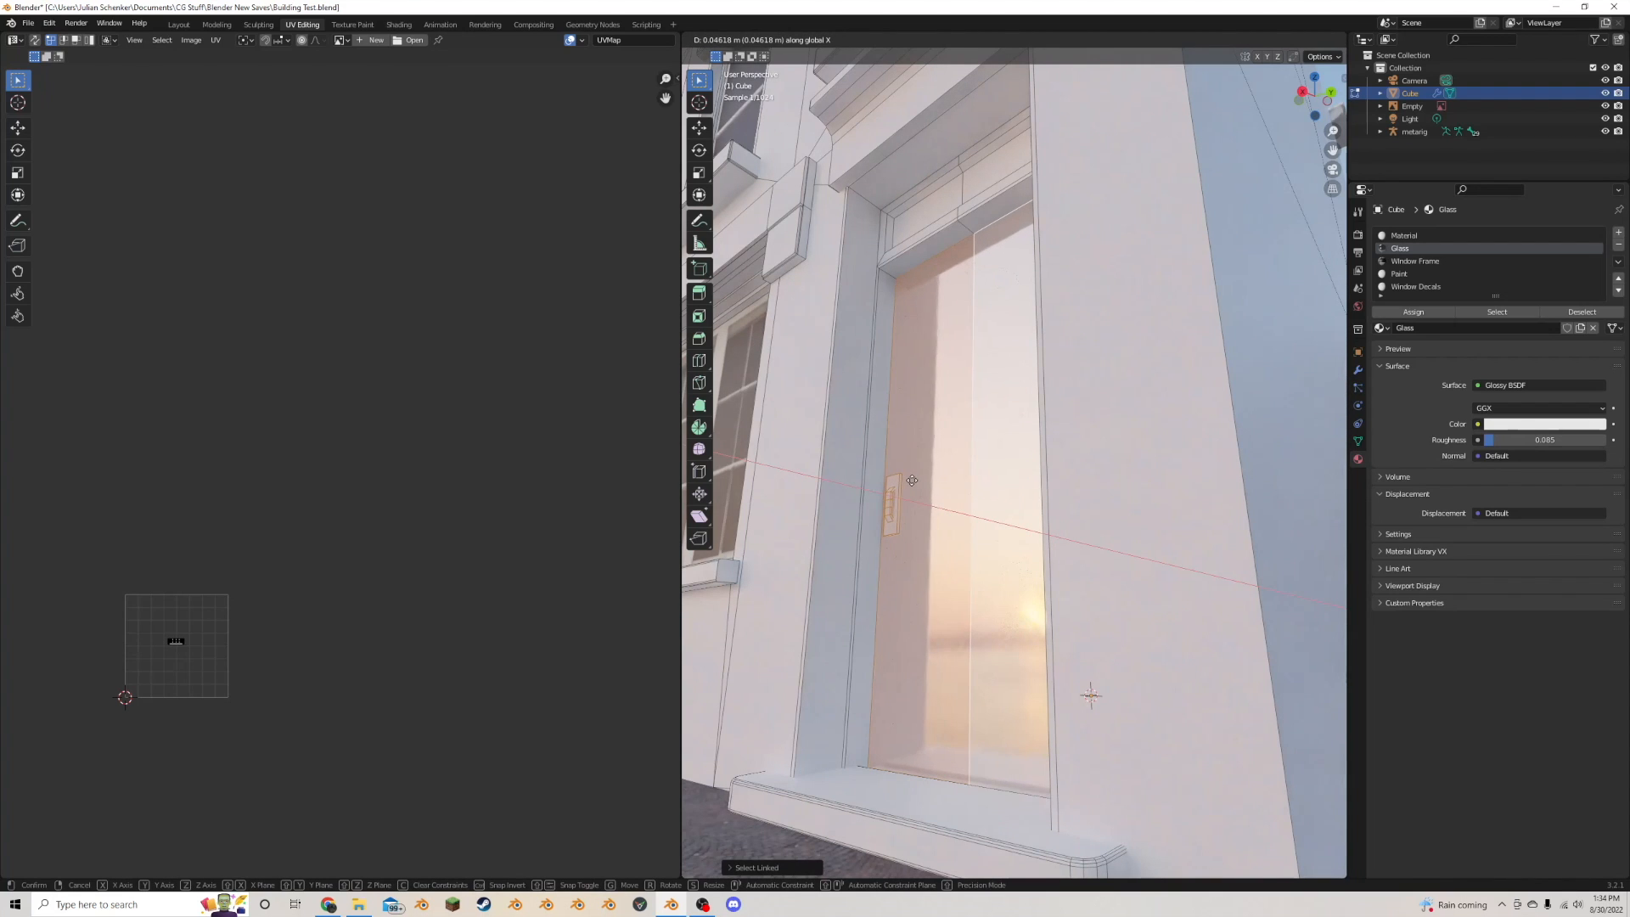
click(912, 480)
click(957, 486)
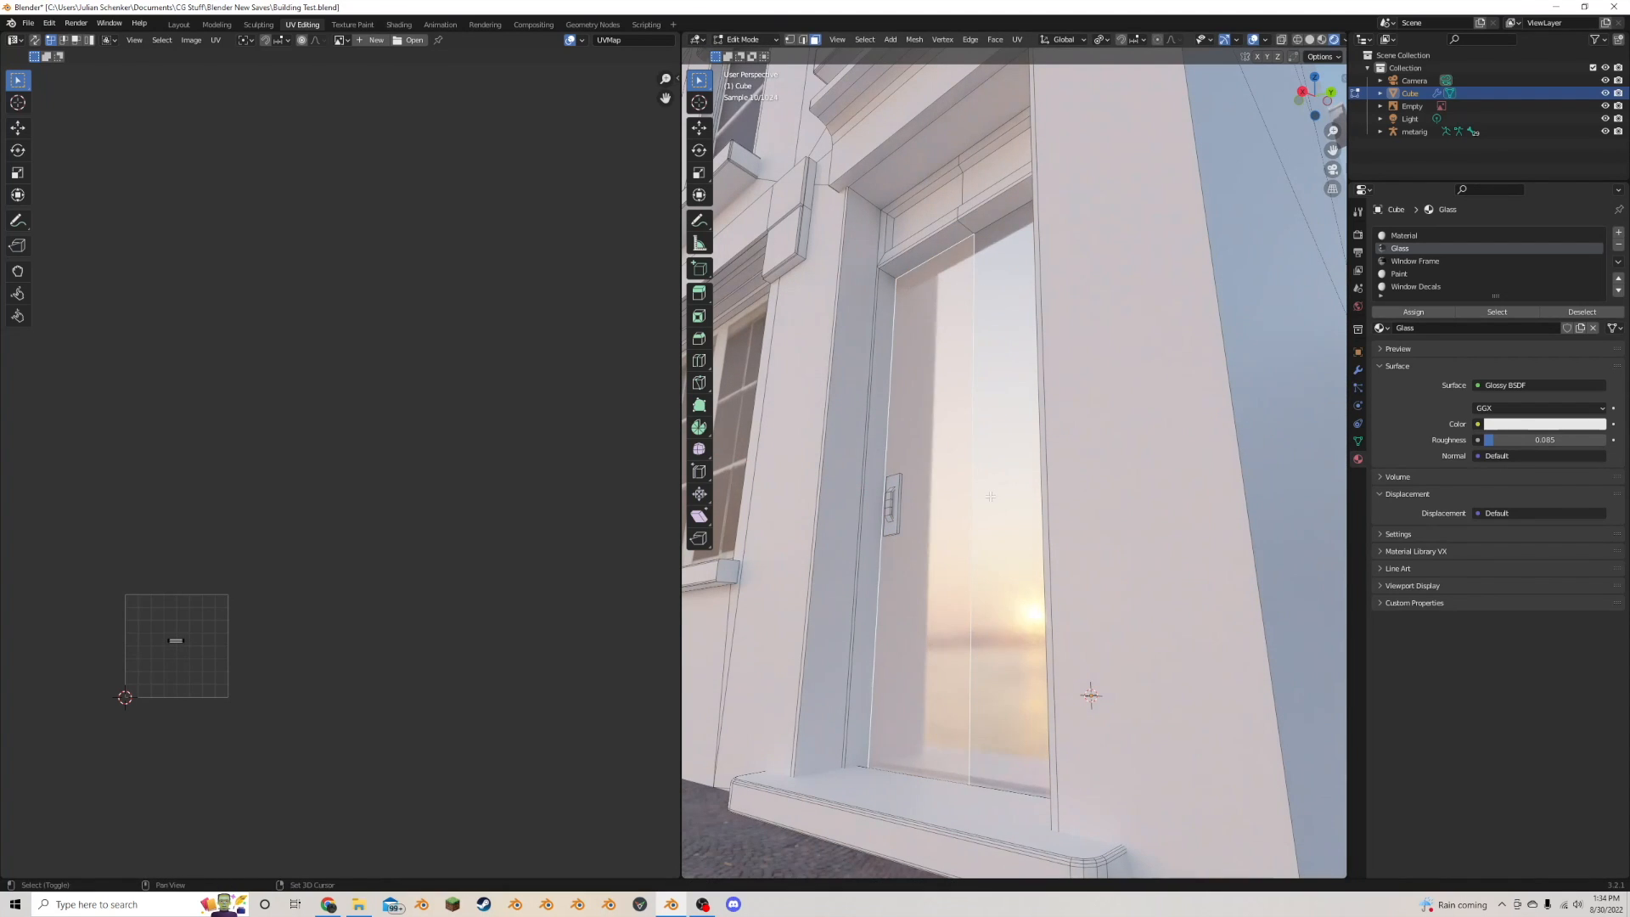
- Assign the Window Frame material to the duplicated door faces
click(1415, 260)
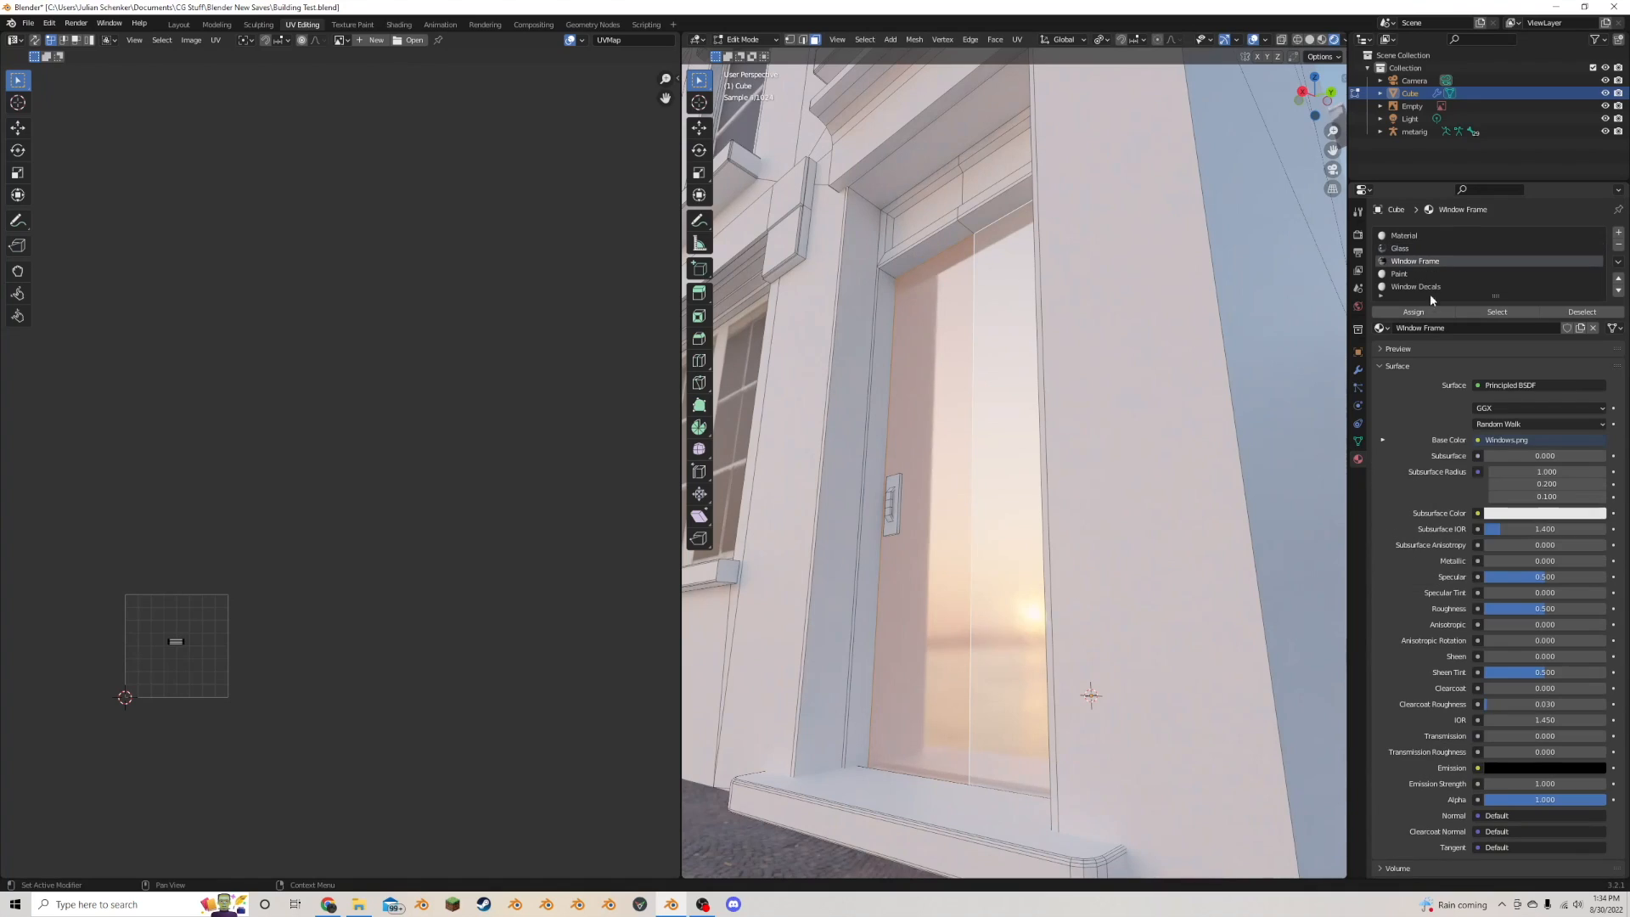
click(1413, 311)
scroll(1018, 425, down, 3)
scroll(528, 535, down, 4)
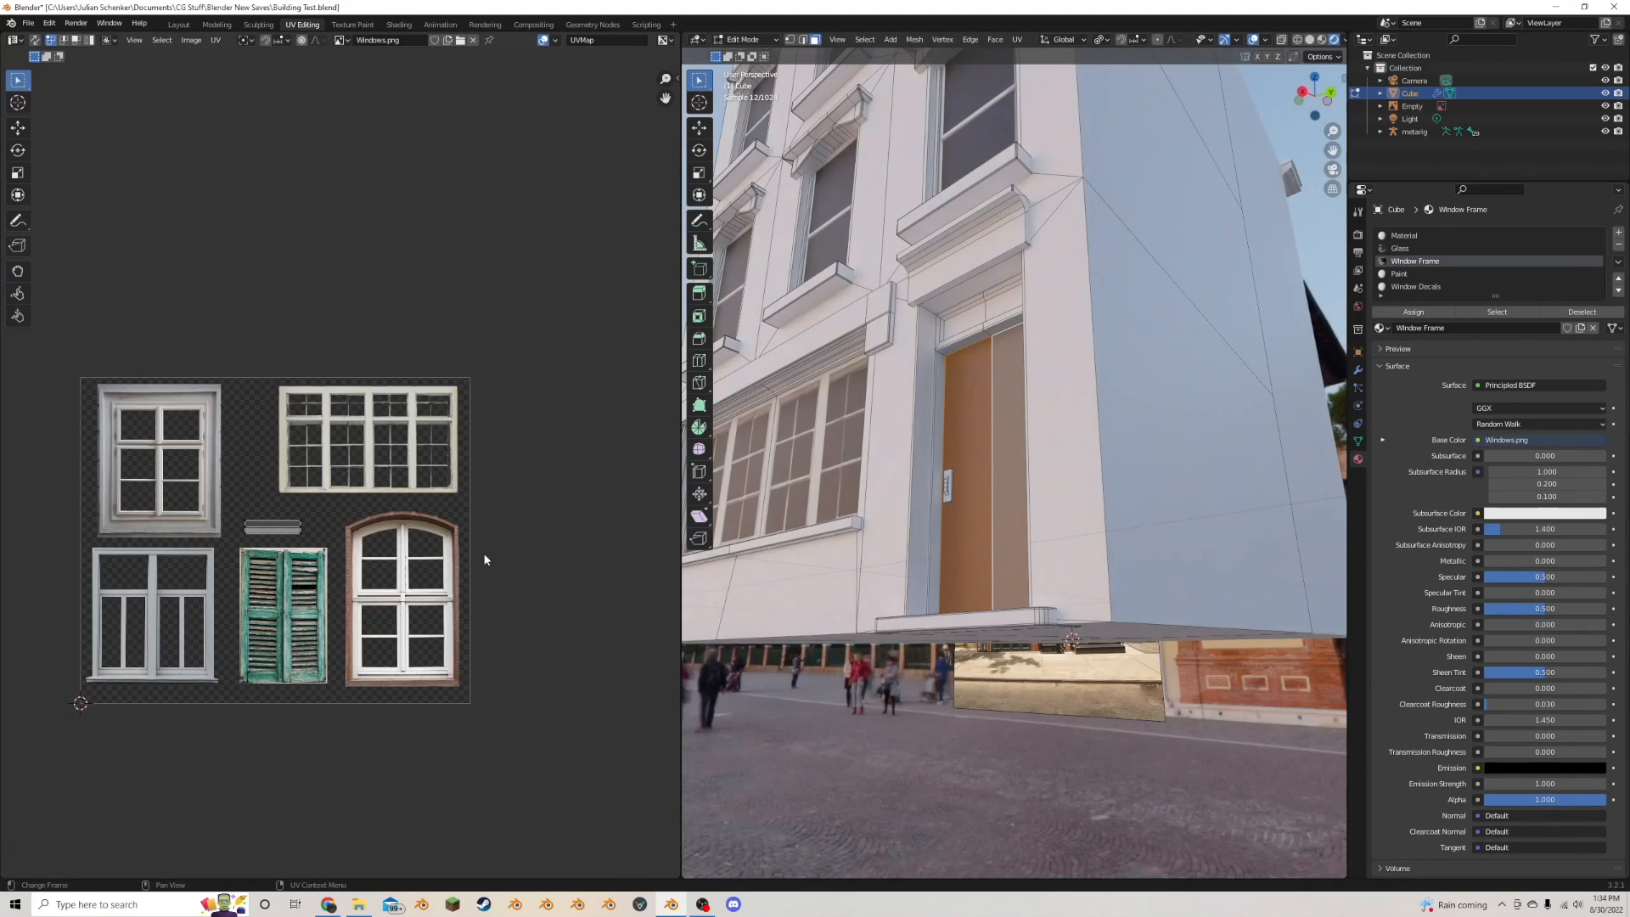
- Unwrap the duplicated door faces with Cube Projection
middle_drag(484, 557, 559, 522)
middle_drag(857, 497, 1021, 517)
scroll(911, 511, down, 8)
scroll(1176, 530, up, 4)
scroll(985, 531, up, 5)
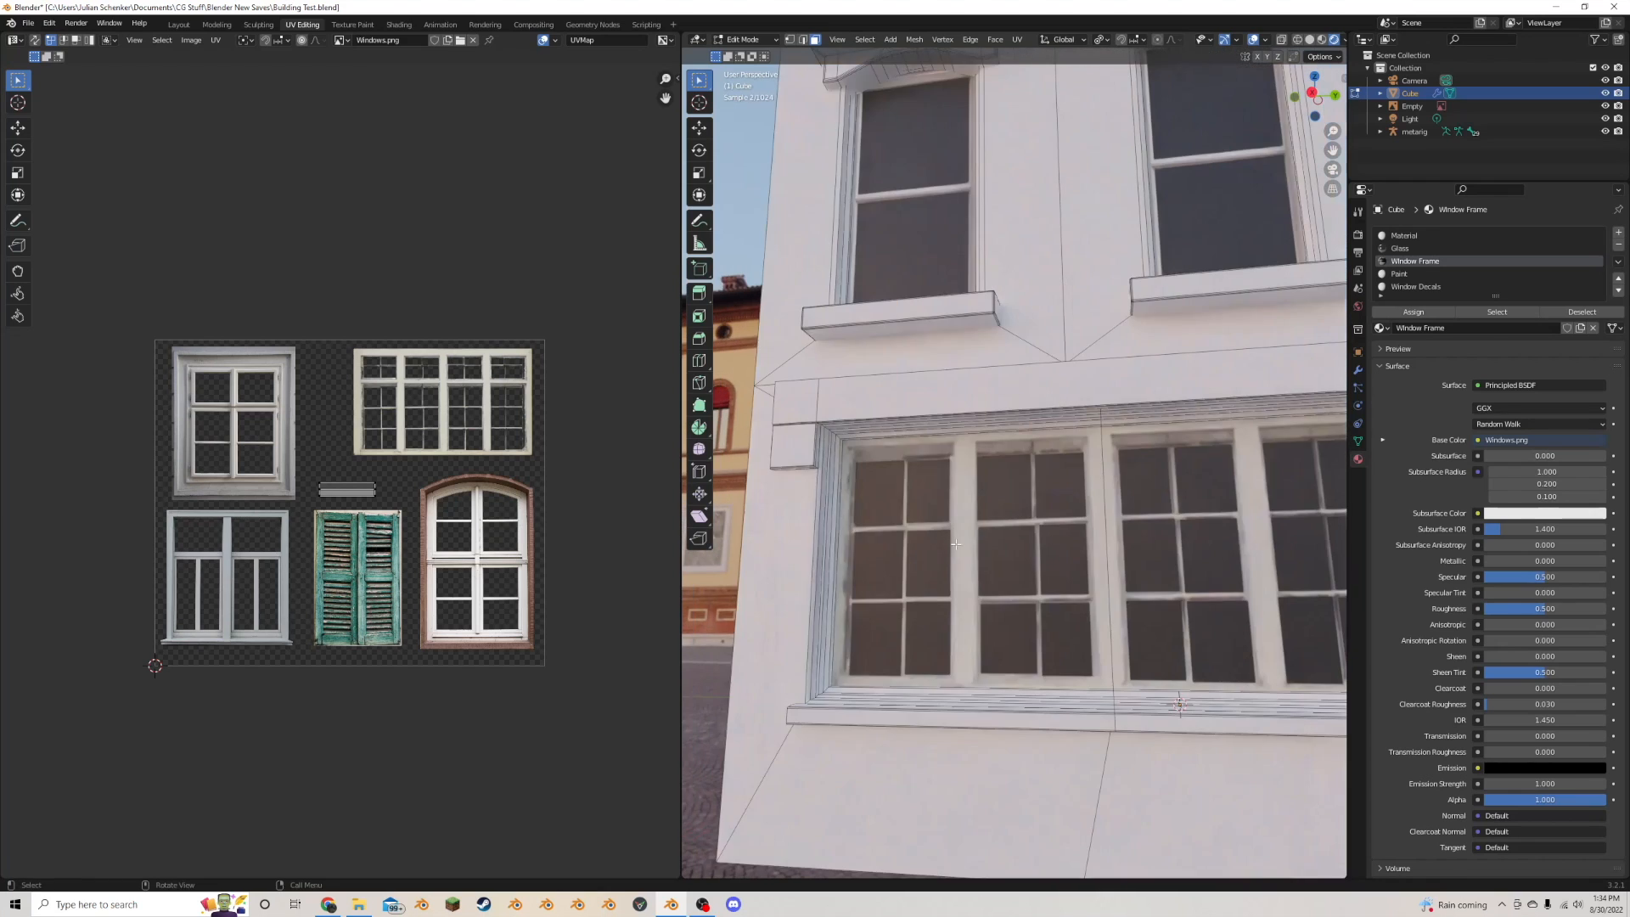
scroll(1010, 539, down, 6)
scroll(1010, 539, up, 2)
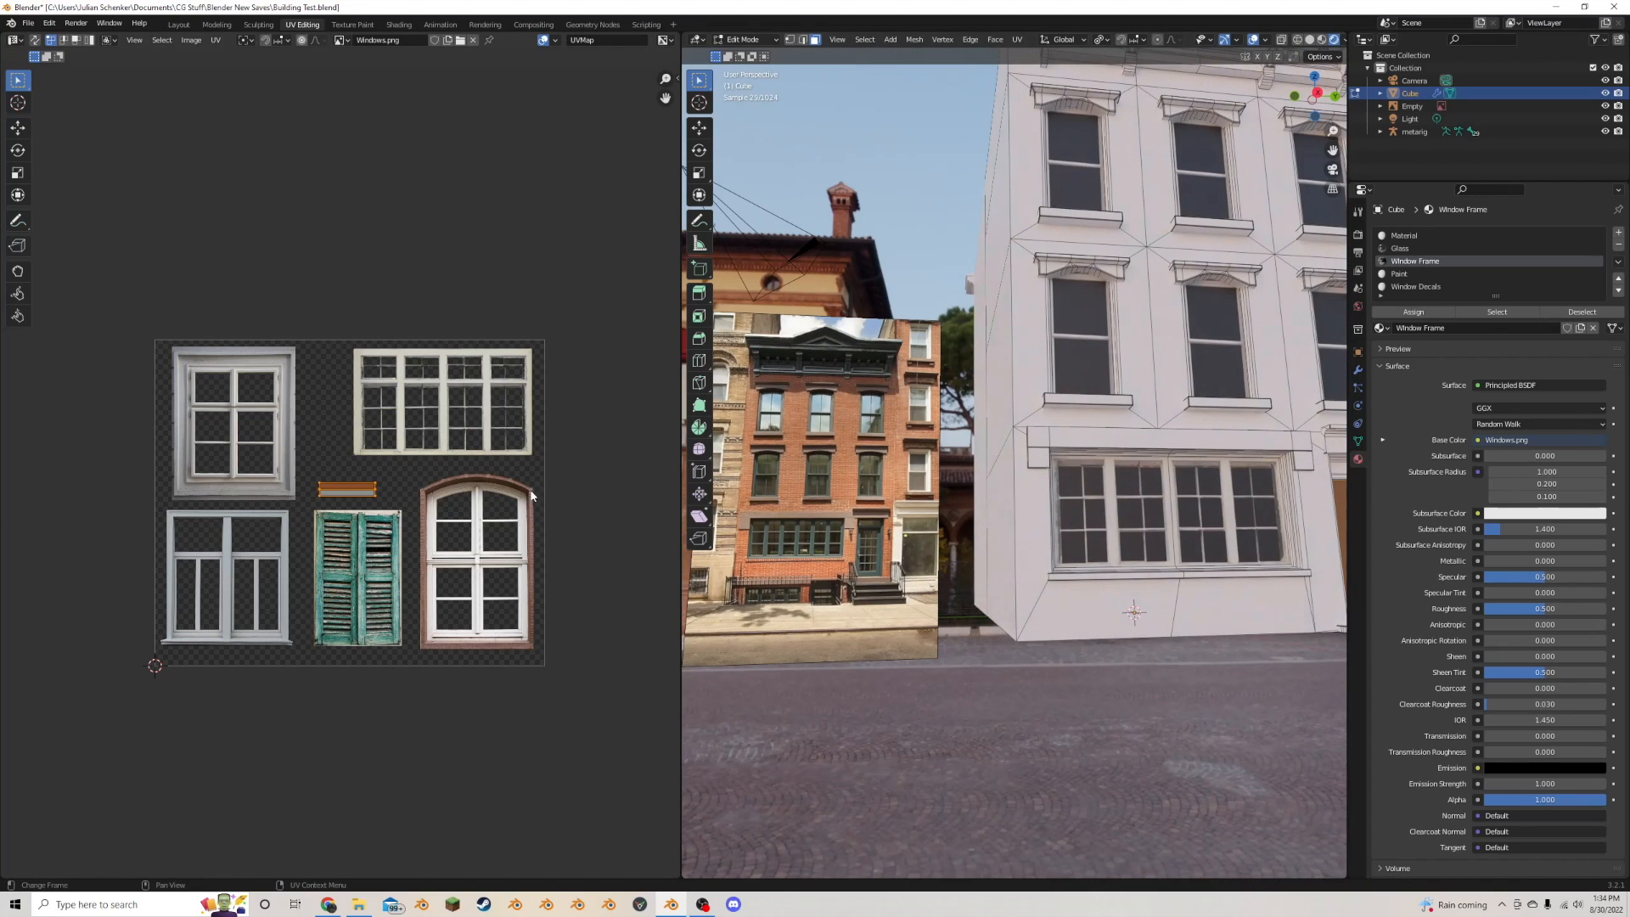
scroll(532, 495, up, 2)
middle_drag(1146, 491, 1100, 490)
key(u)
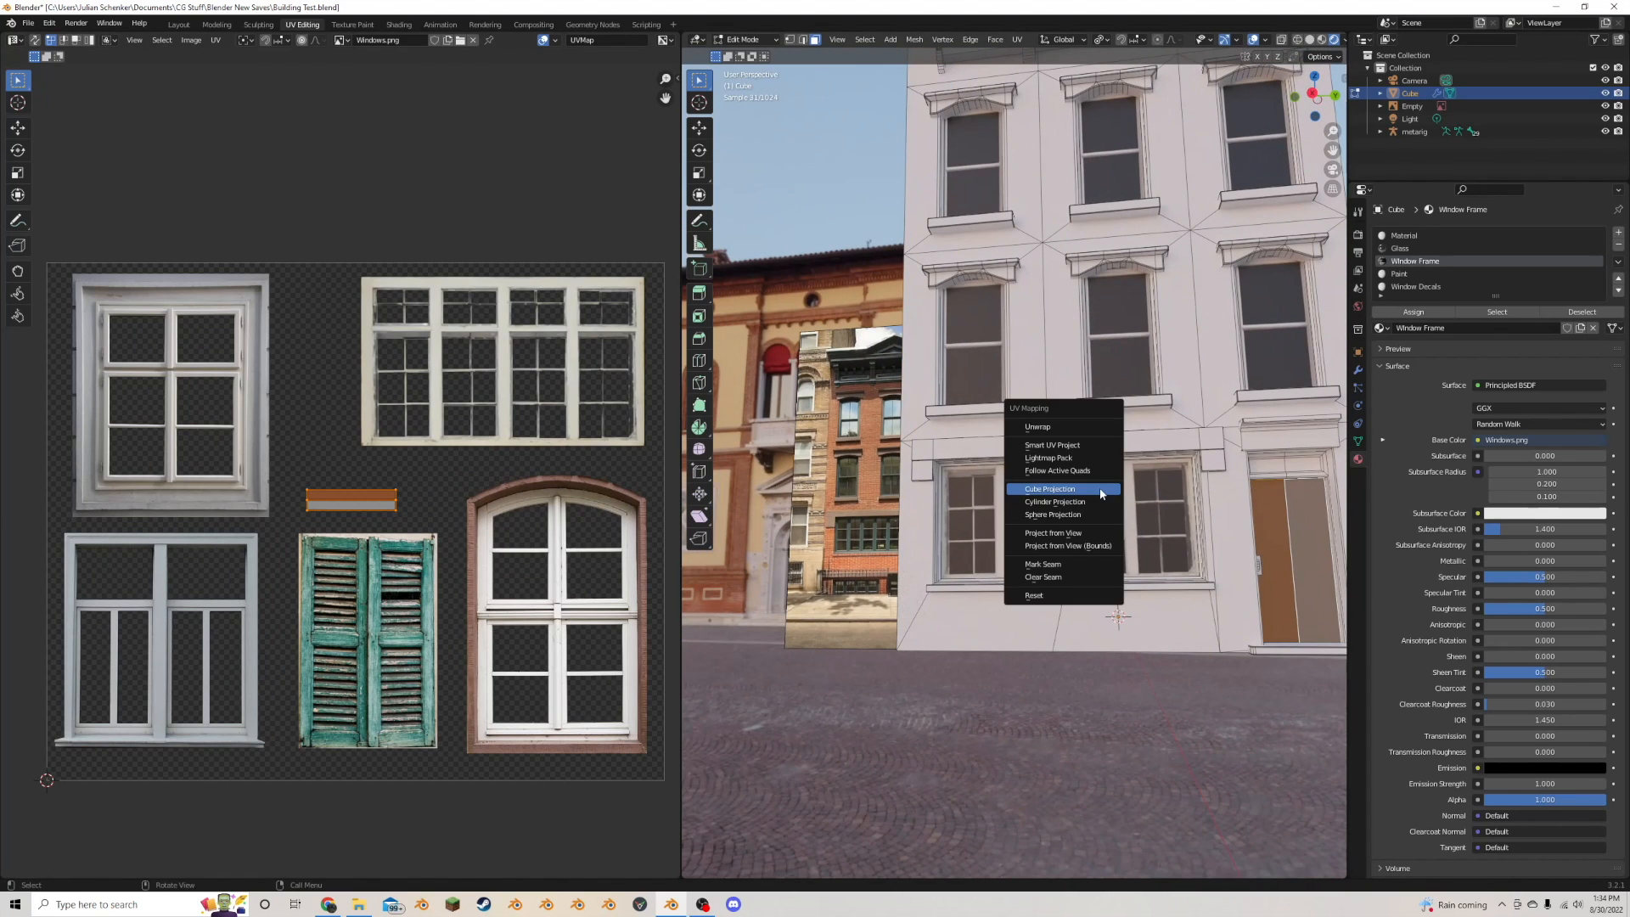
click(1101, 493)
scroll(527, 554, down, 5)
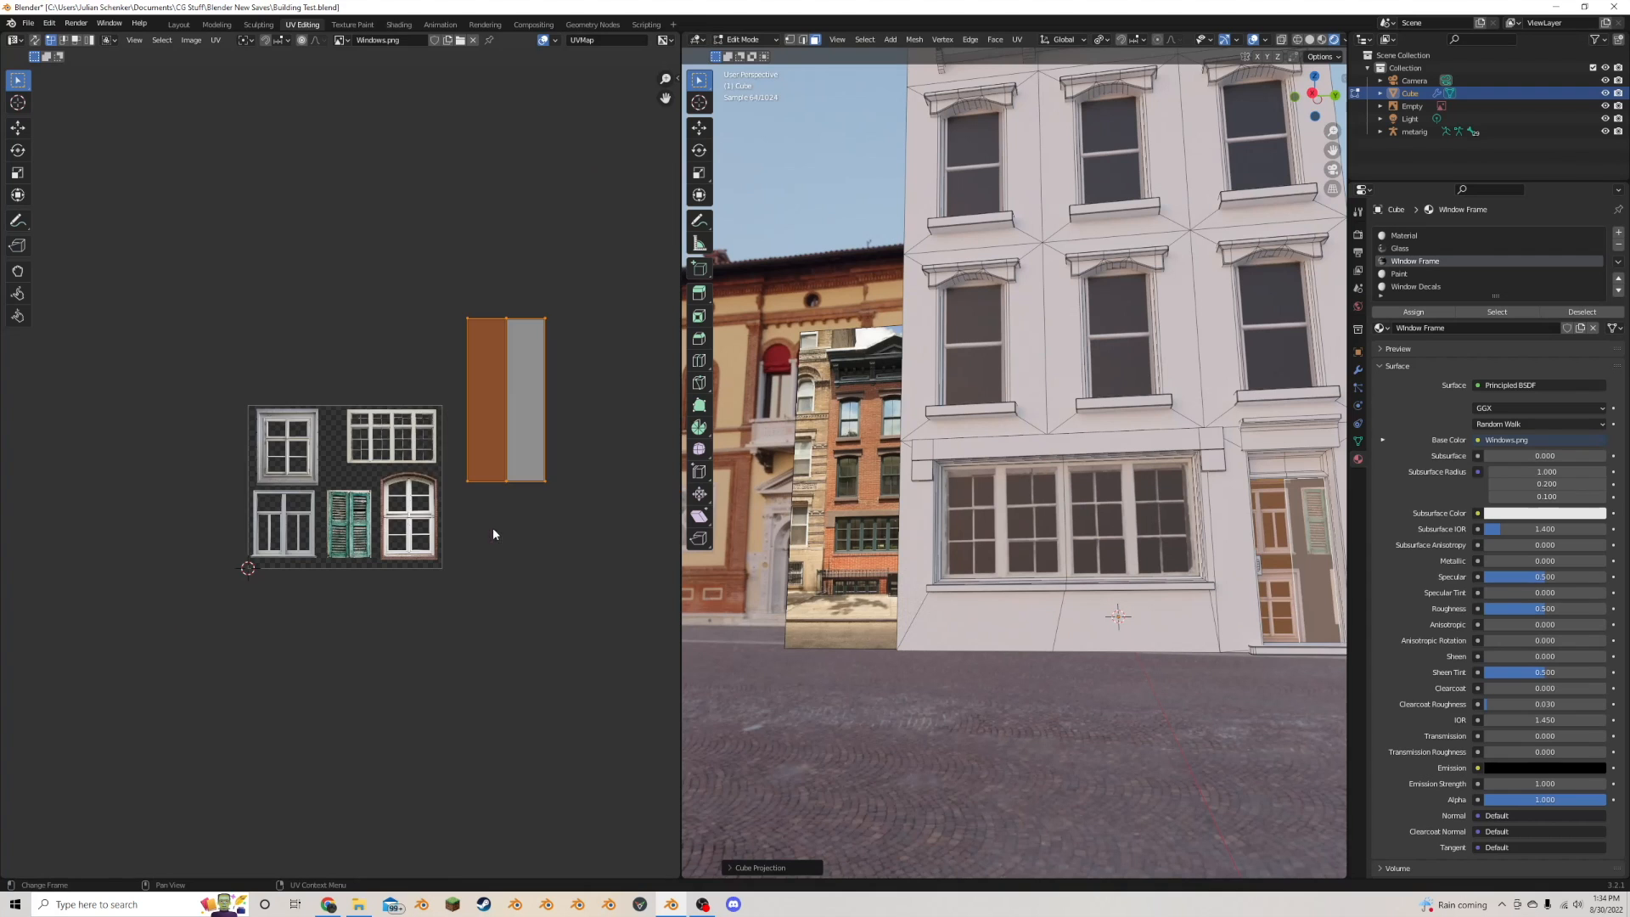
- Move the door's UV islands onto the multi-pane window frame in the image and scale them down
key(g)
click(460, 558)
key(s)
click(458, 476)
scroll(467, 462, up, 5)
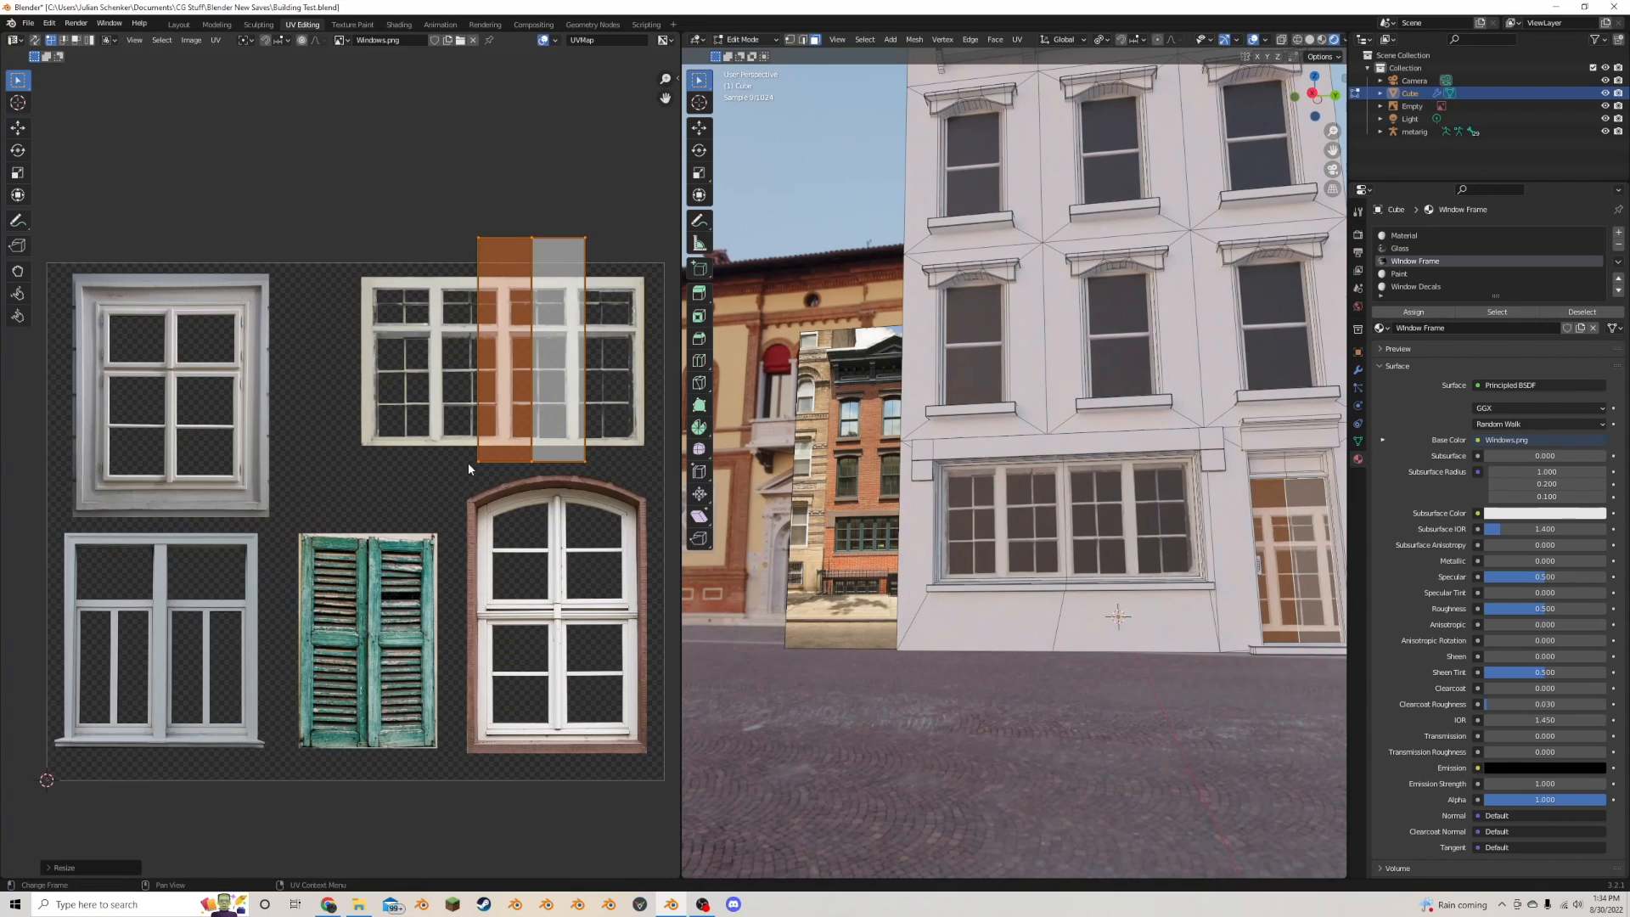
- Scale and position the door's UV islands to fit the third pane column of the multi-pane frame, adjusting their width along X
middle_drag(1020, 523, 1038, 530)
scroll(501, 493, up, 3)
key(s)
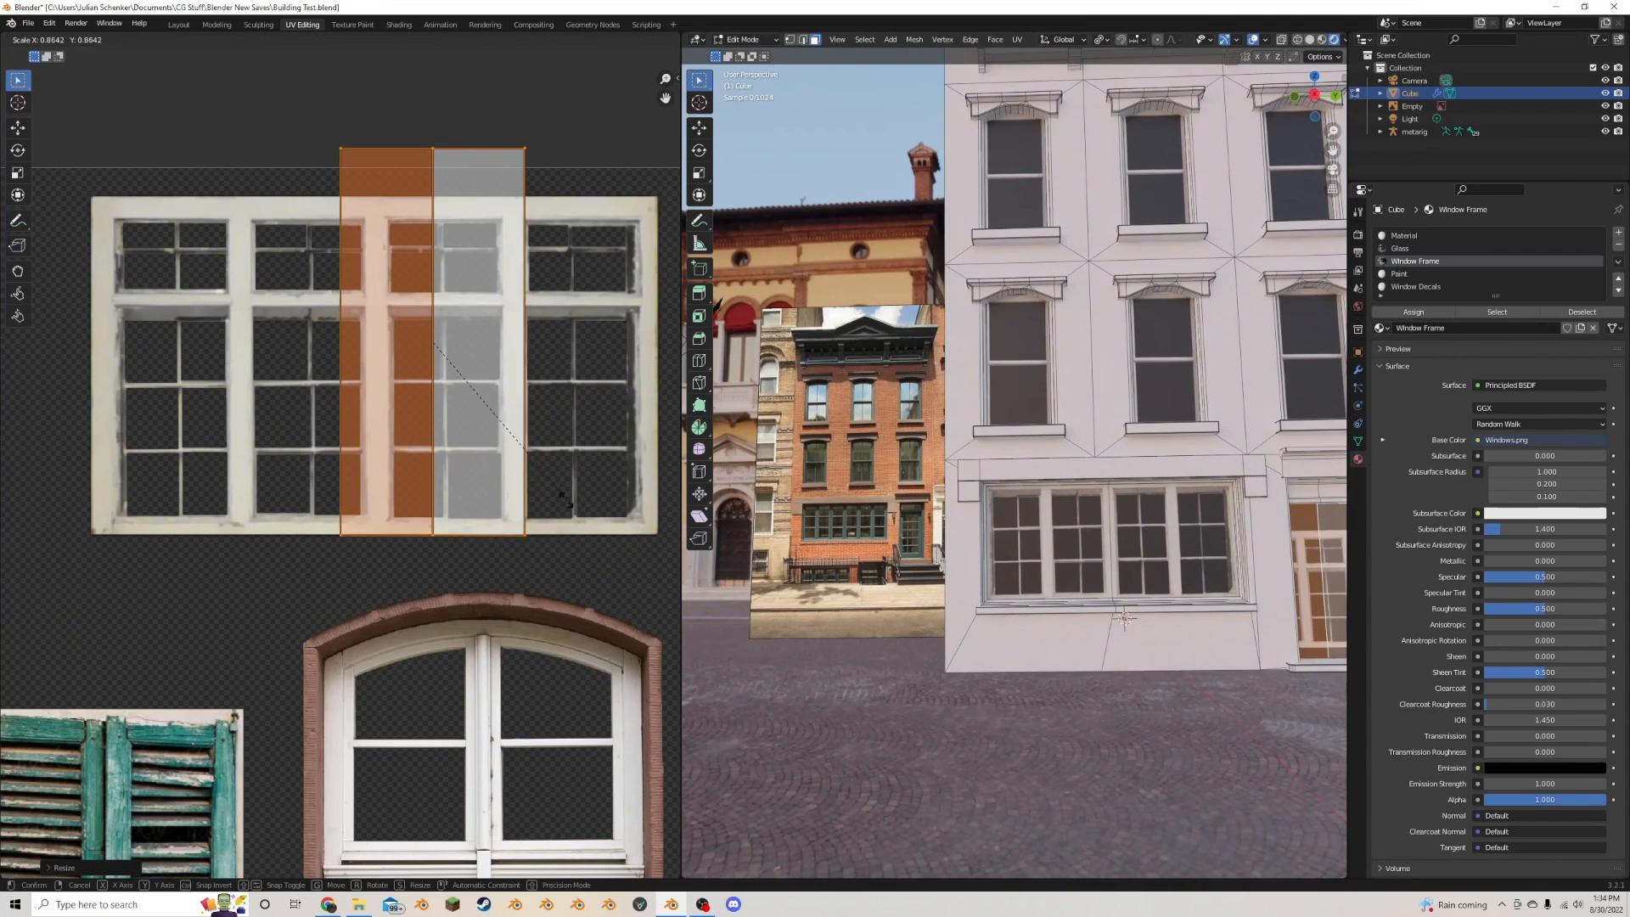
click(536, 474)
key(g)
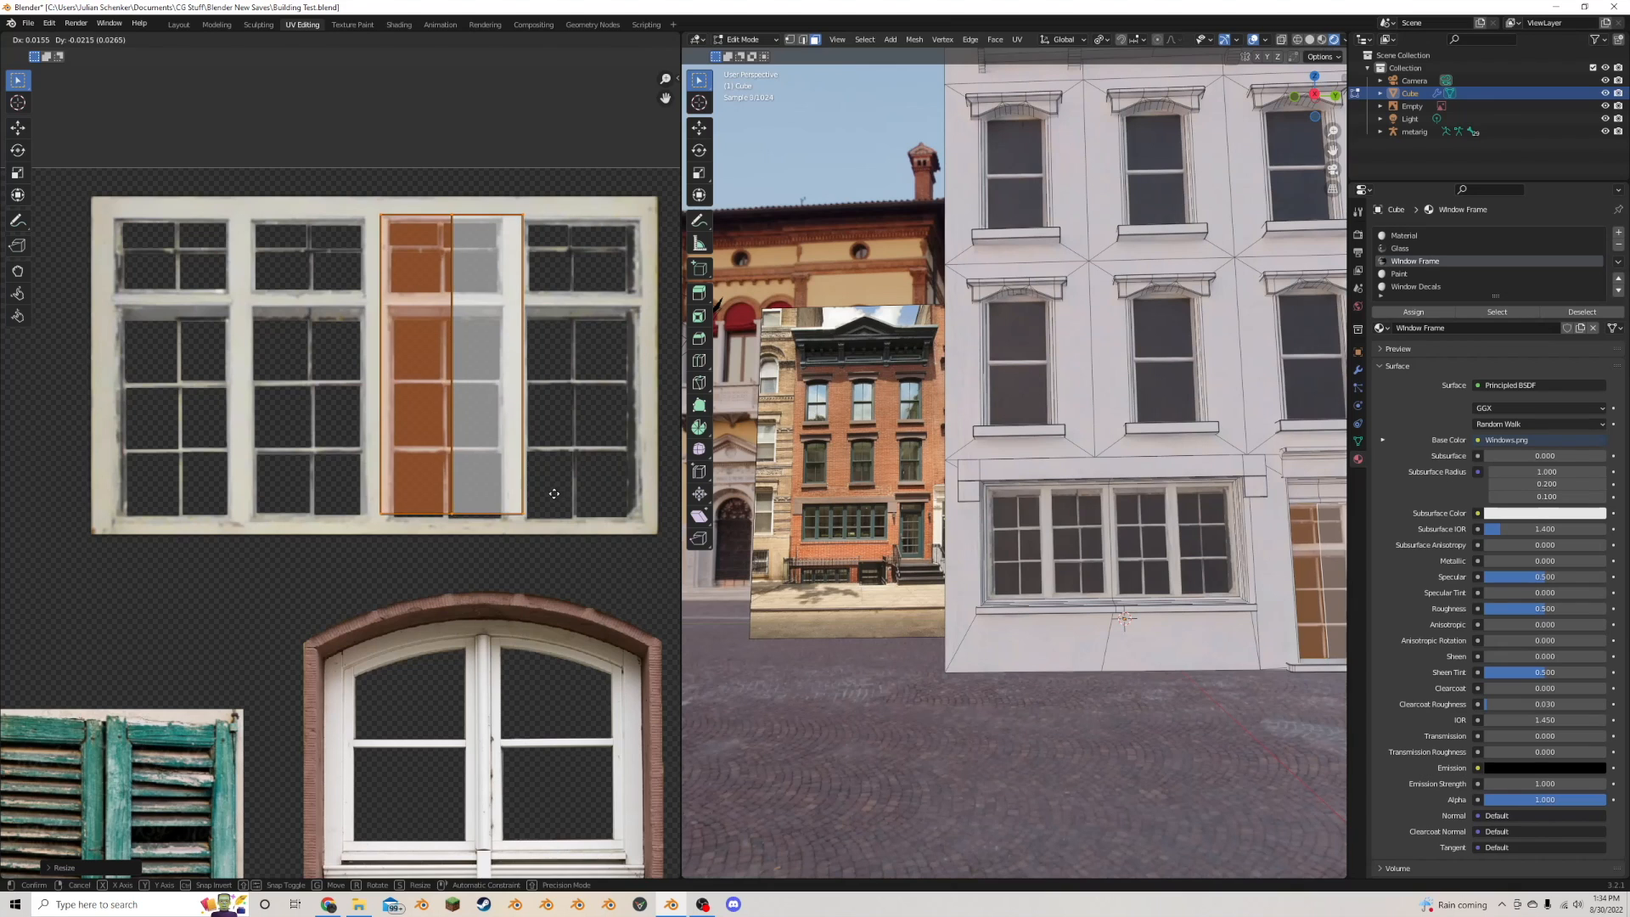
click(554, 496)
key(s)
key(x)
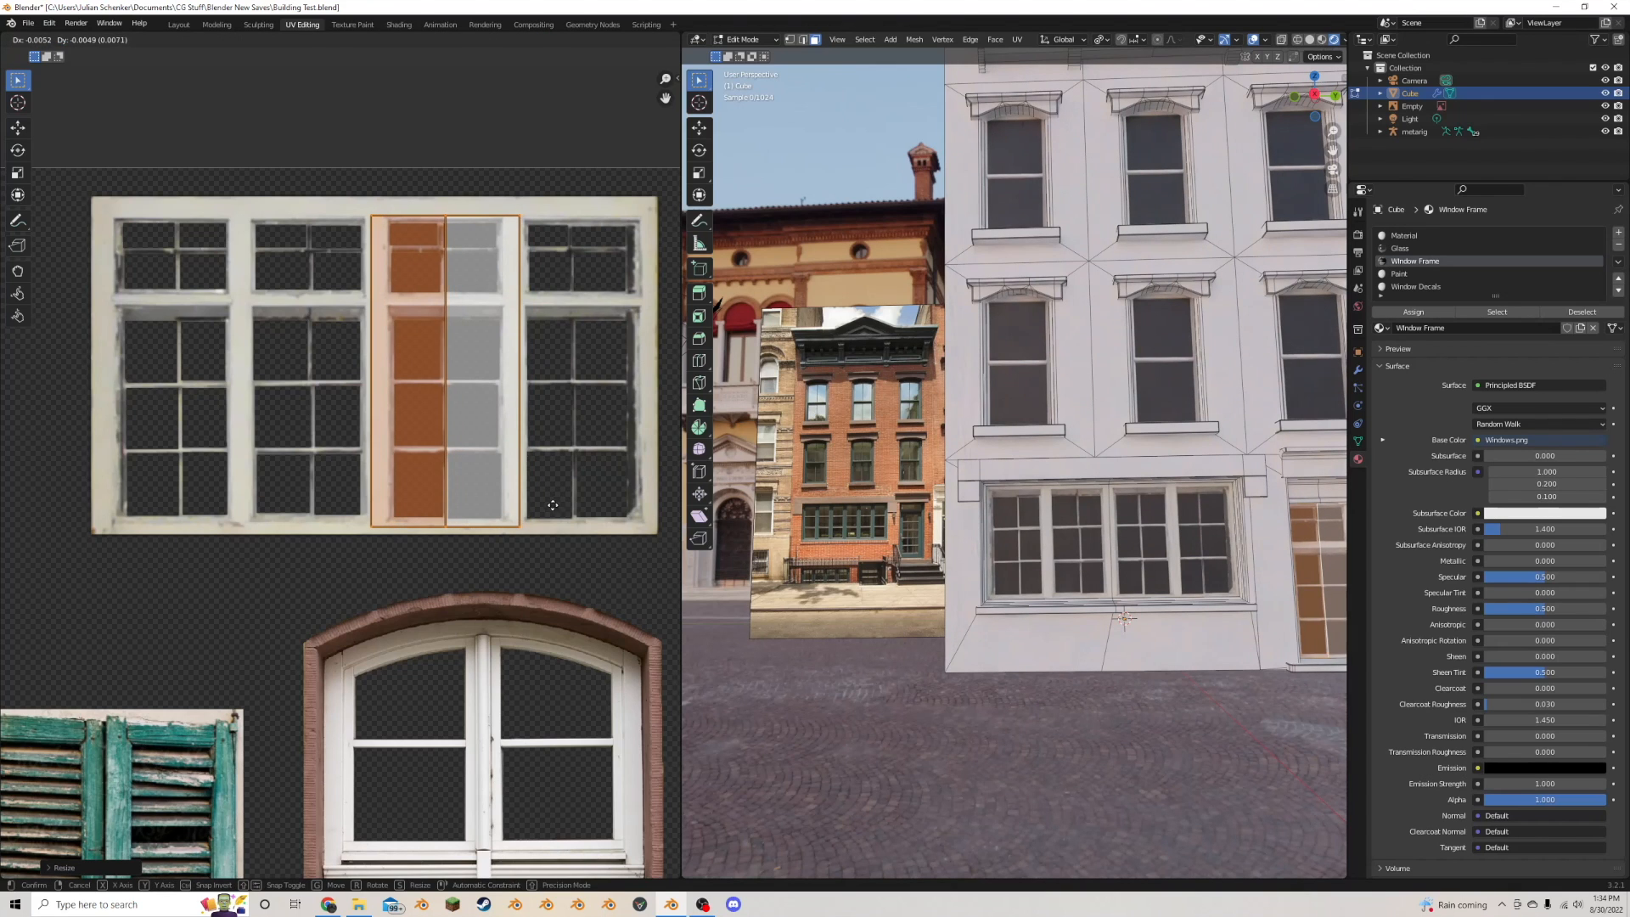
click(550, 490)
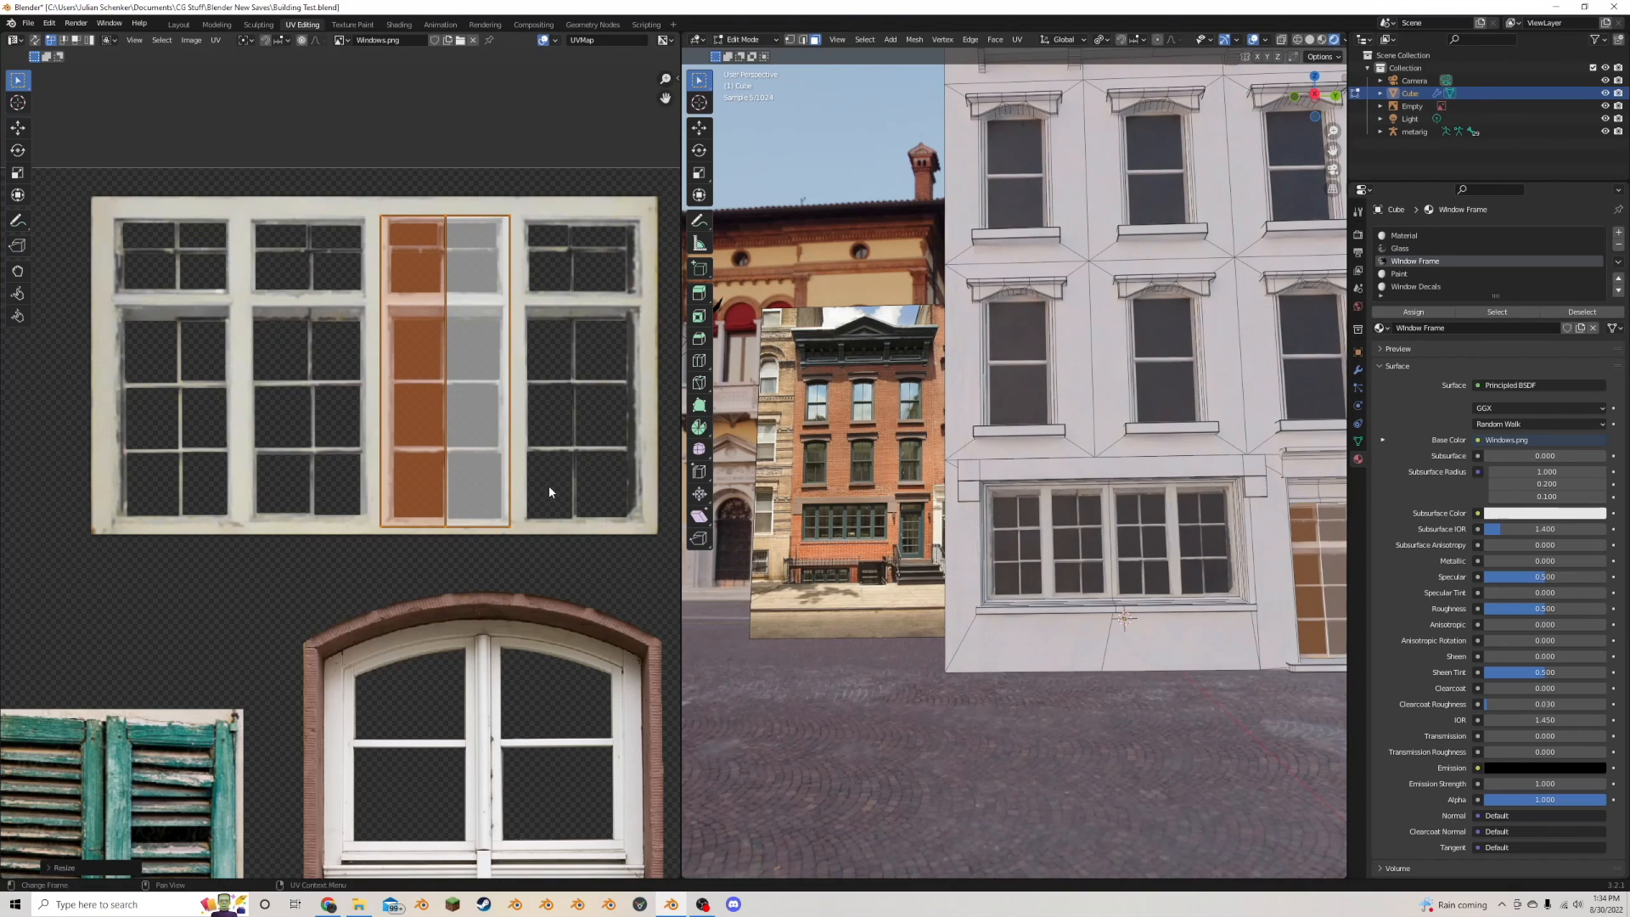
- Inspect the door's mapping in Object Mode and widen its UV islands along X to include more of the frame's side bars
middle_drag(978, 498, 926, 502)
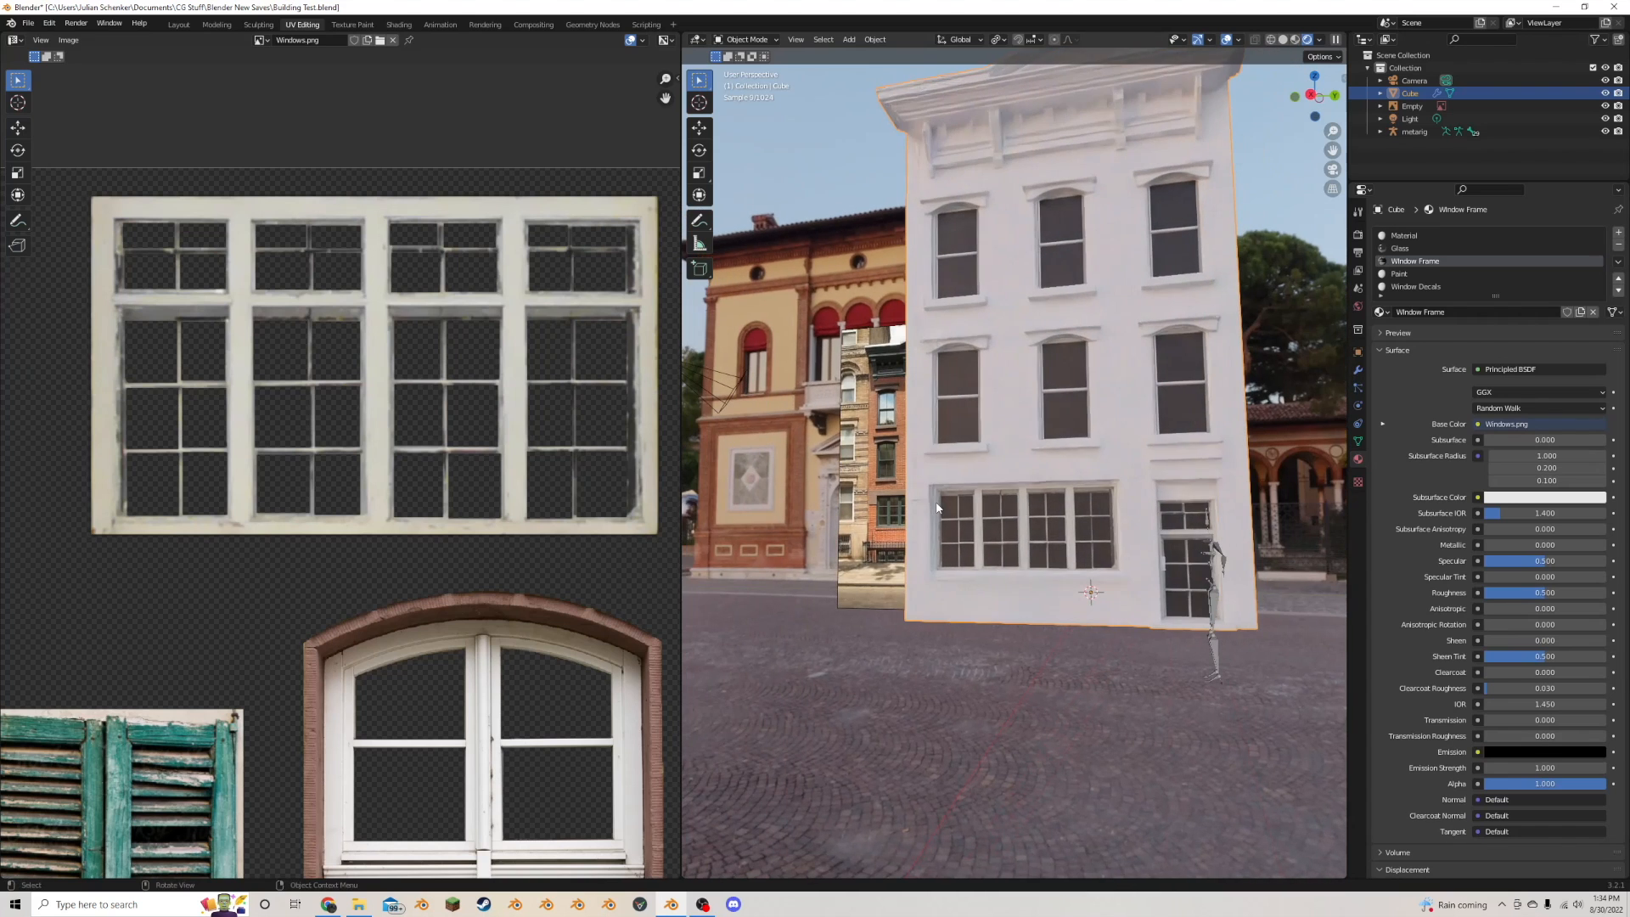
click(518, 406)
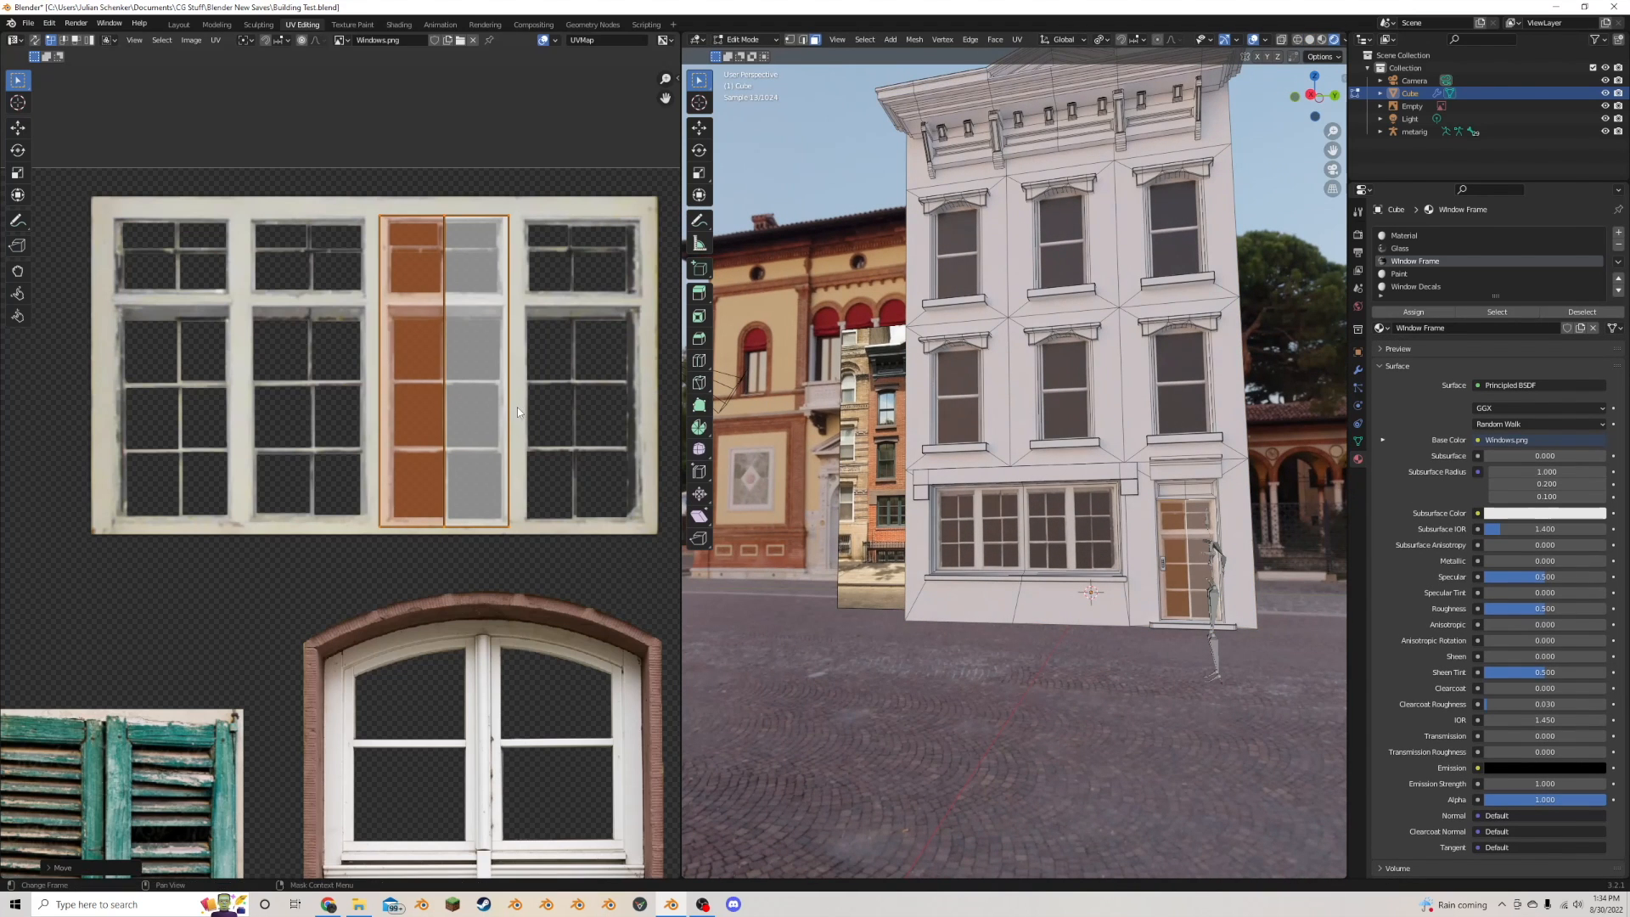
scroll(517, 406, down, 4)
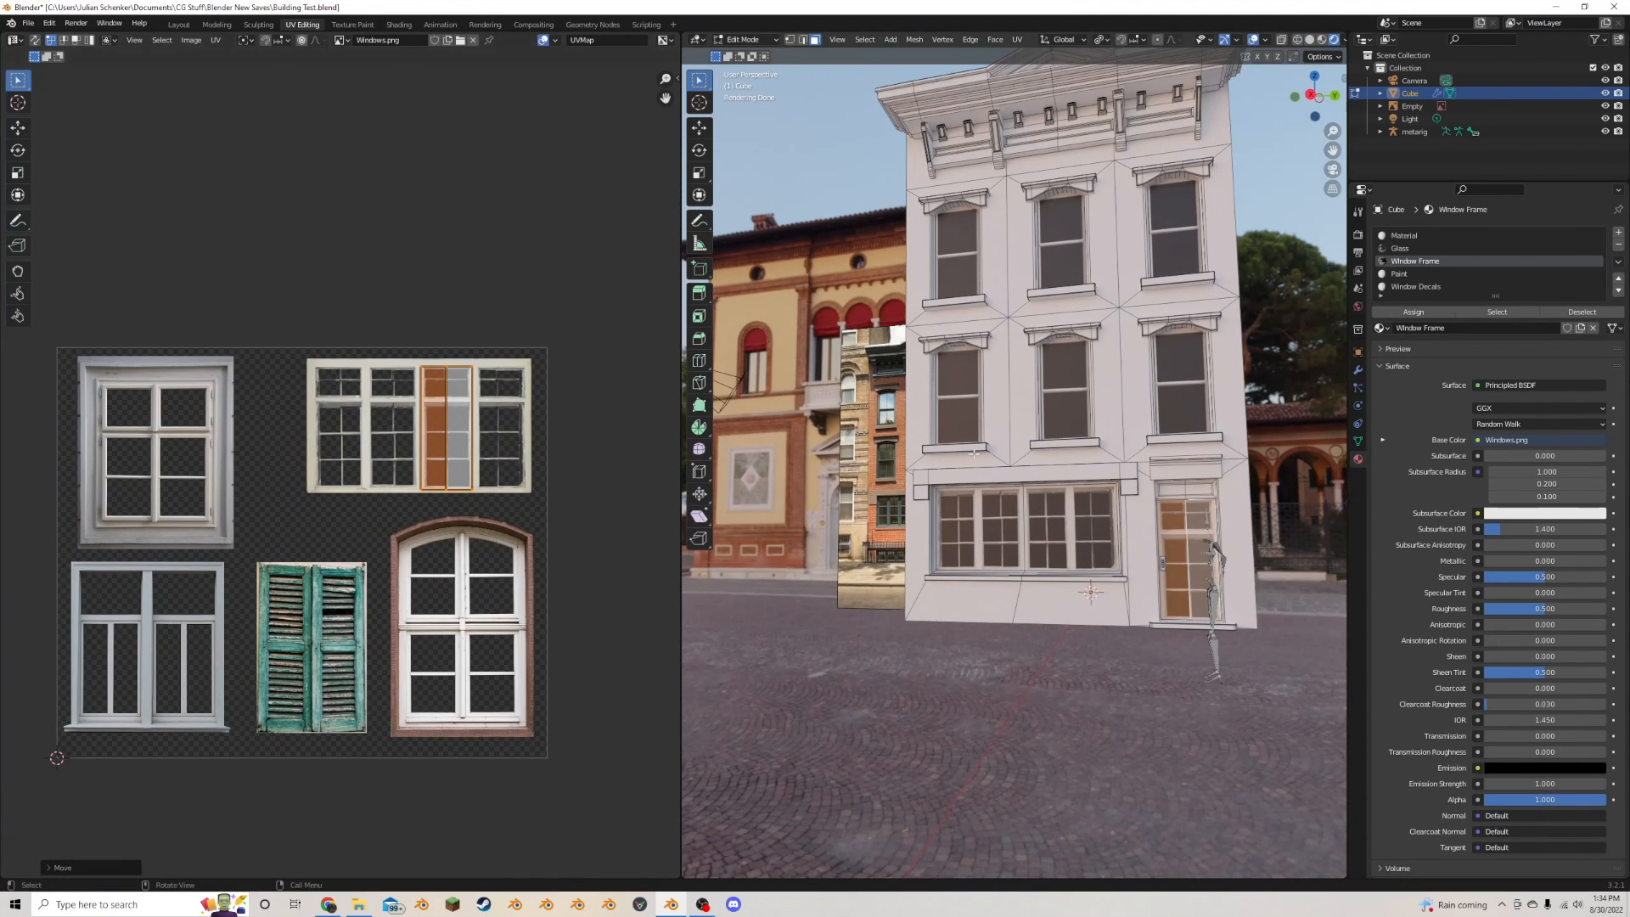
key(Tab)
middle_drag(974, 455, 1146, 554)
key(Tab)
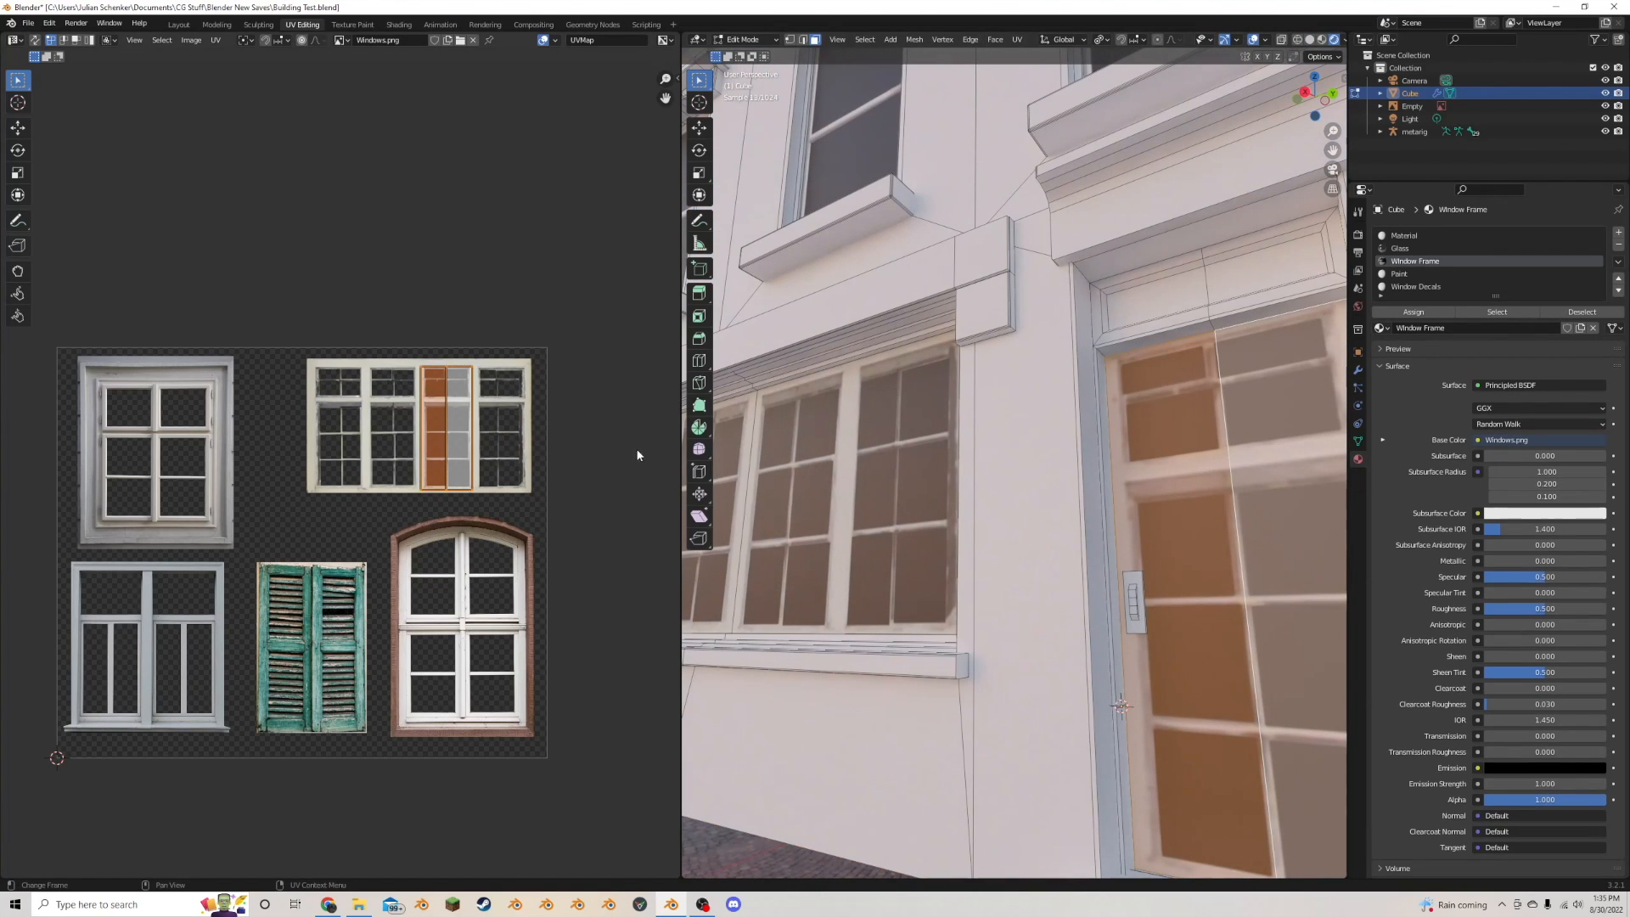
scroll(637, 455, up, 3)
key(s)
key(x)
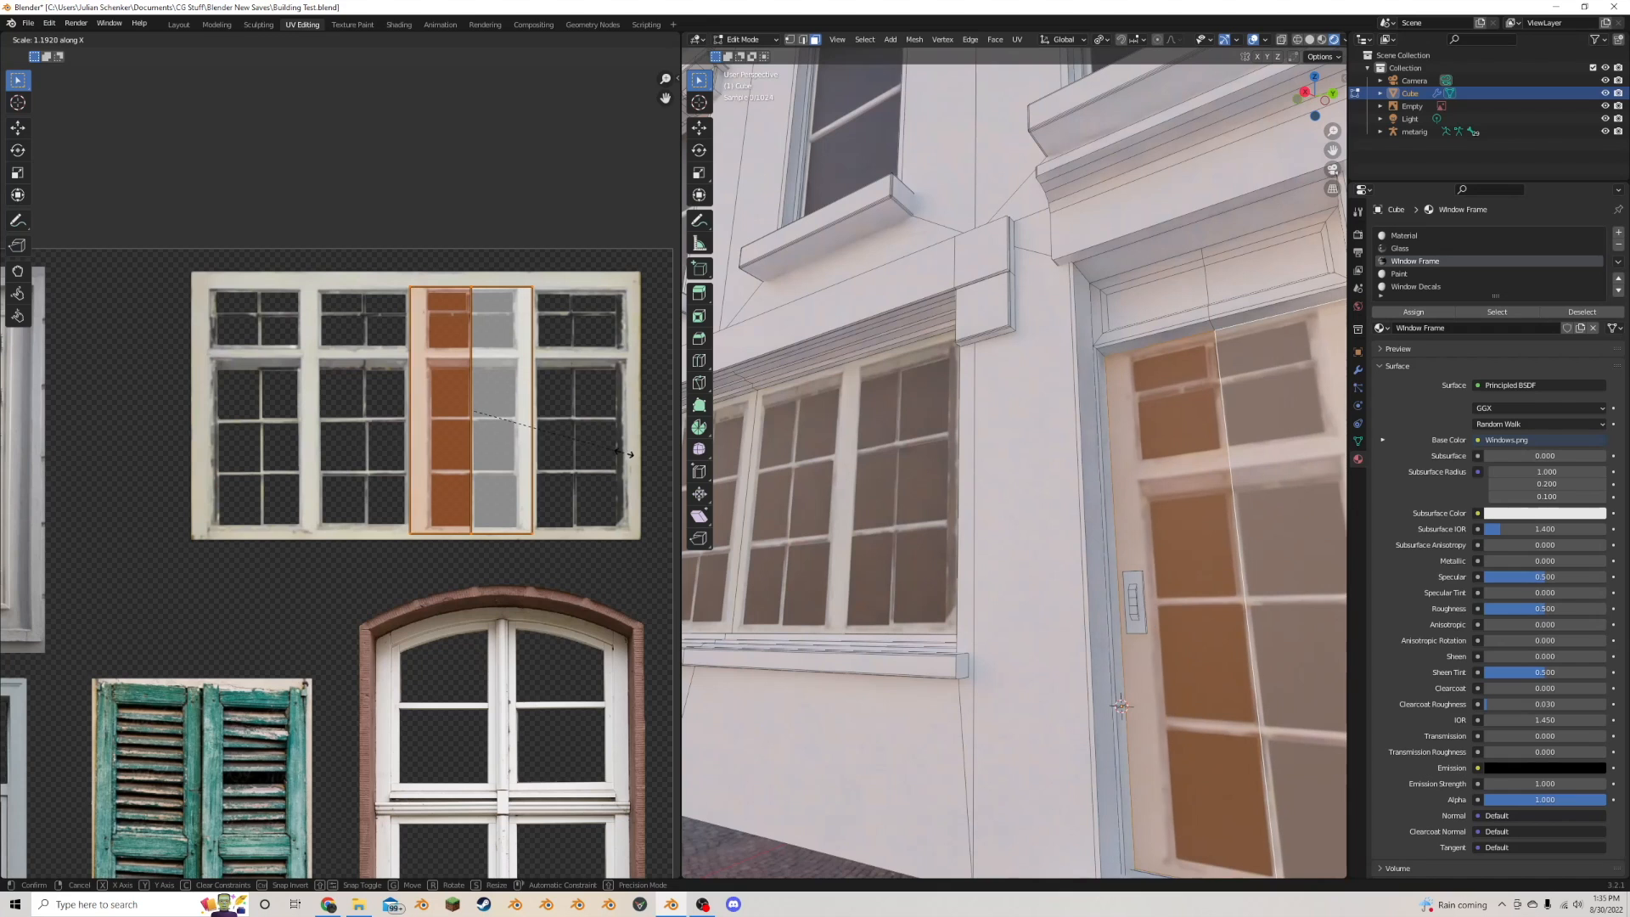
click(617, 455)
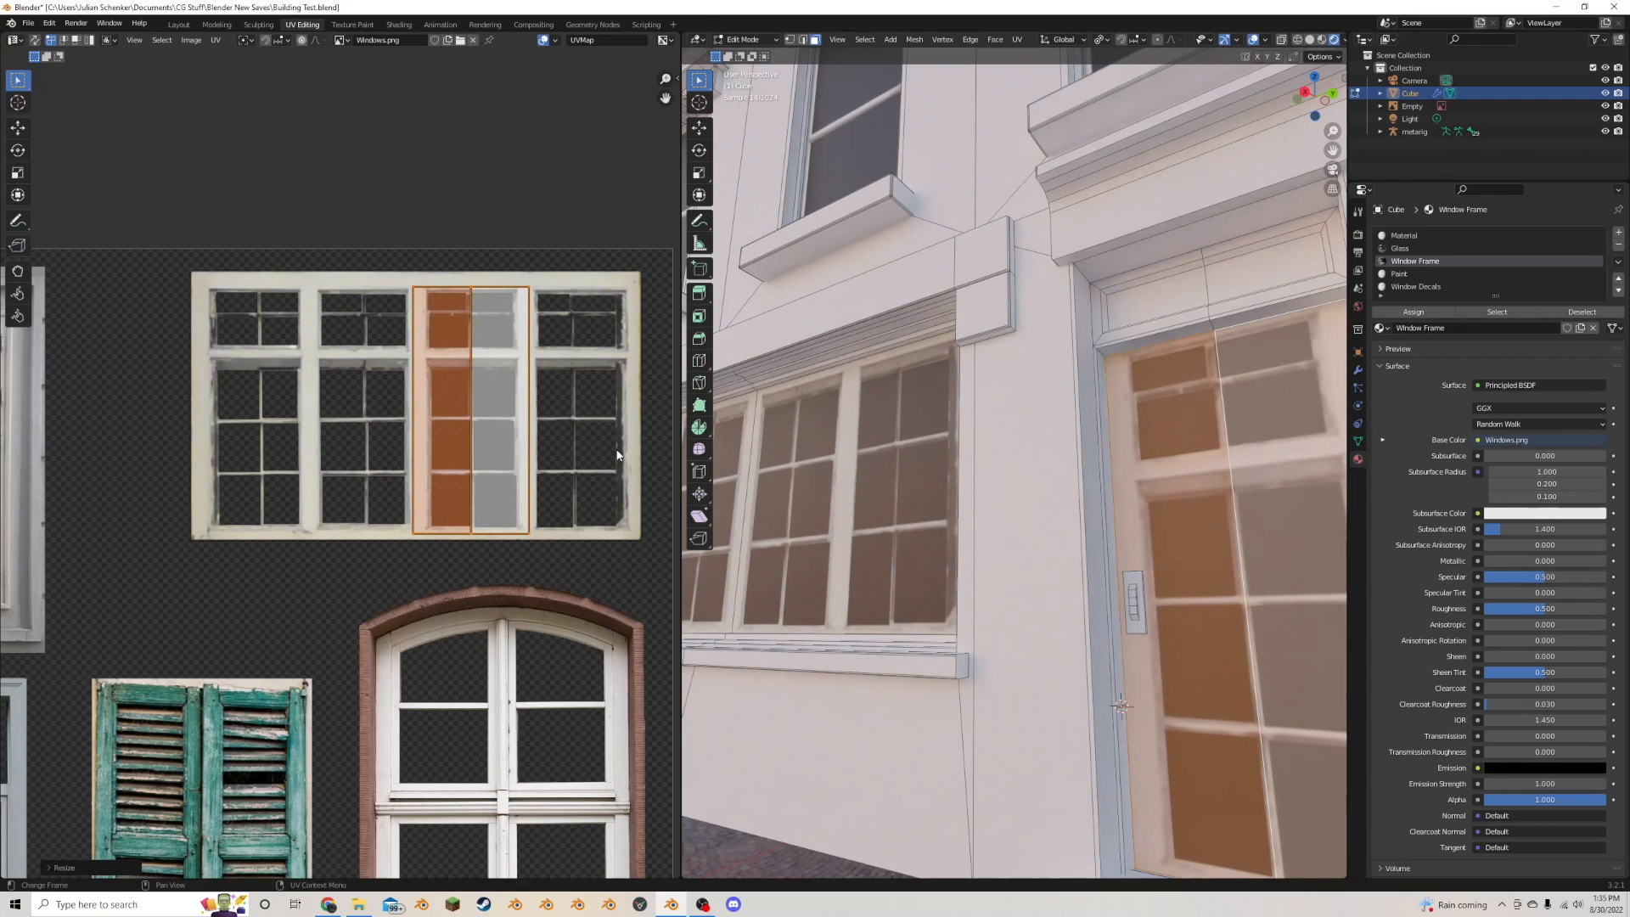
- Move the door's UV islands along X onto the second pane column of the multi-pane frame
key(g)
key(x)
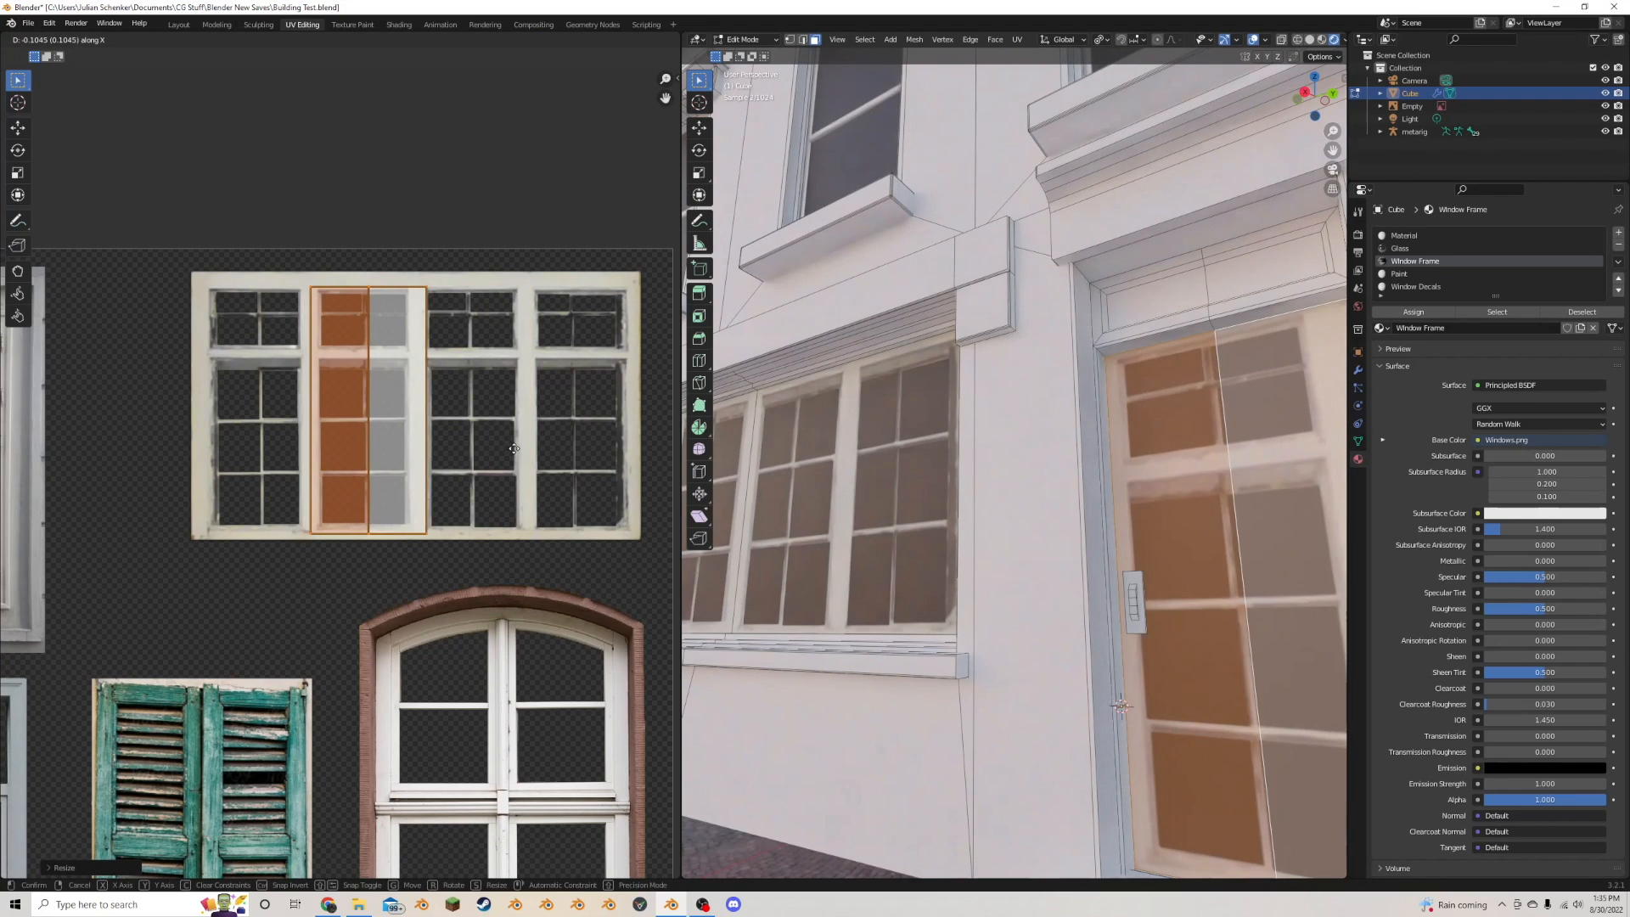
click(510, 450)
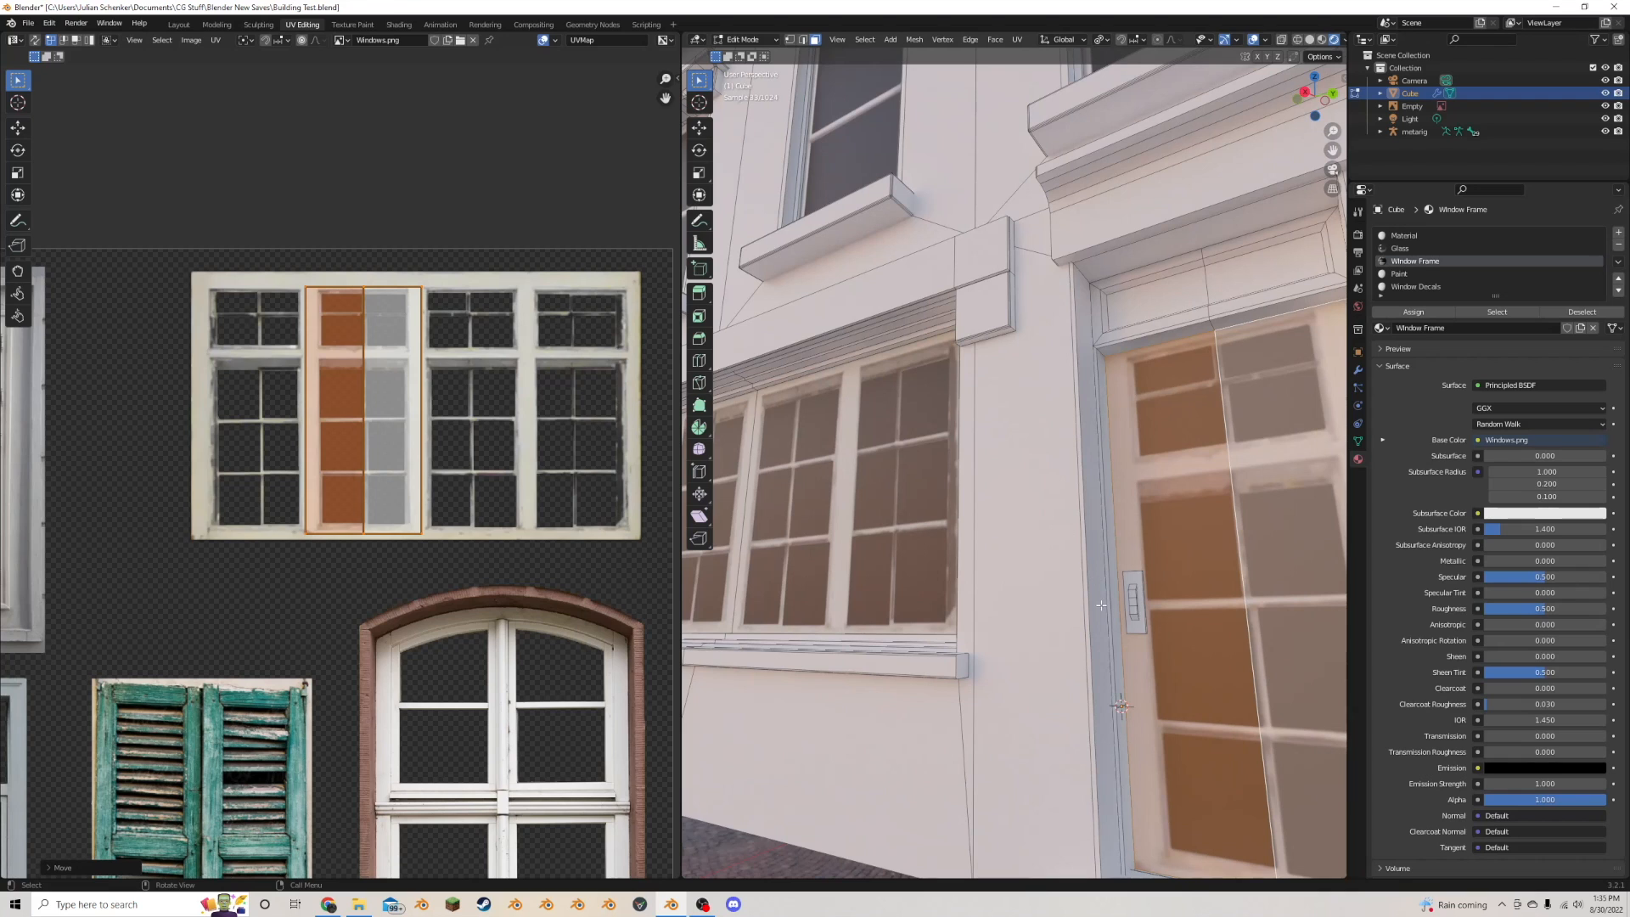
- Select the whole door handle with its linked geometry and lower it slightly along Z
click(1133, 611)
key(l)
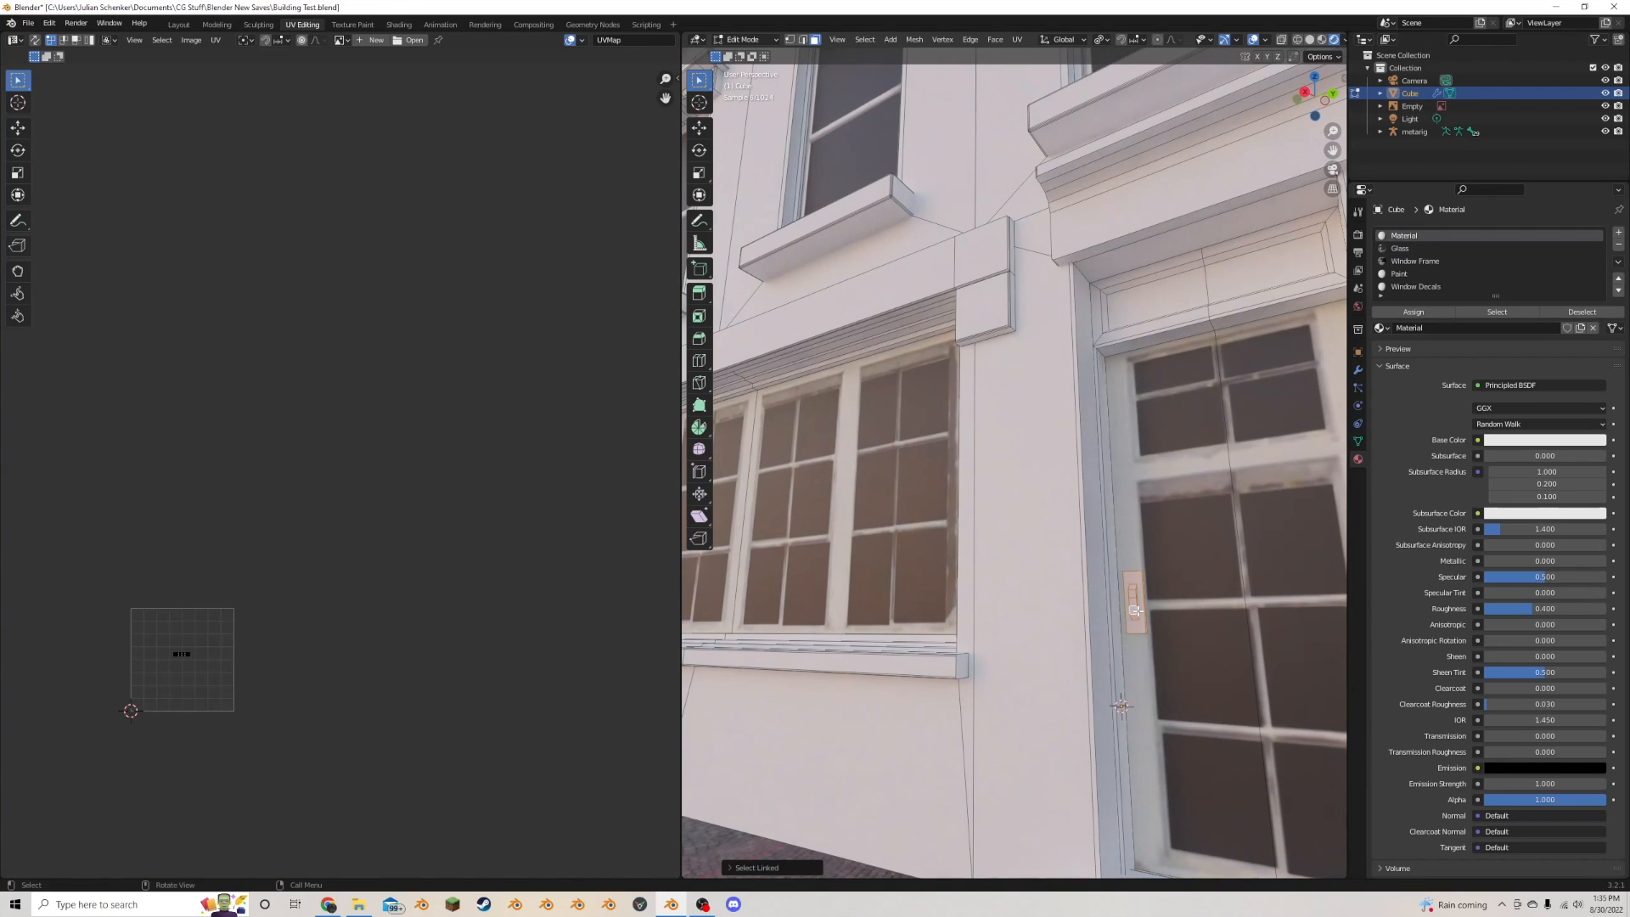
key(g)
key(z)
click(1142, 632)
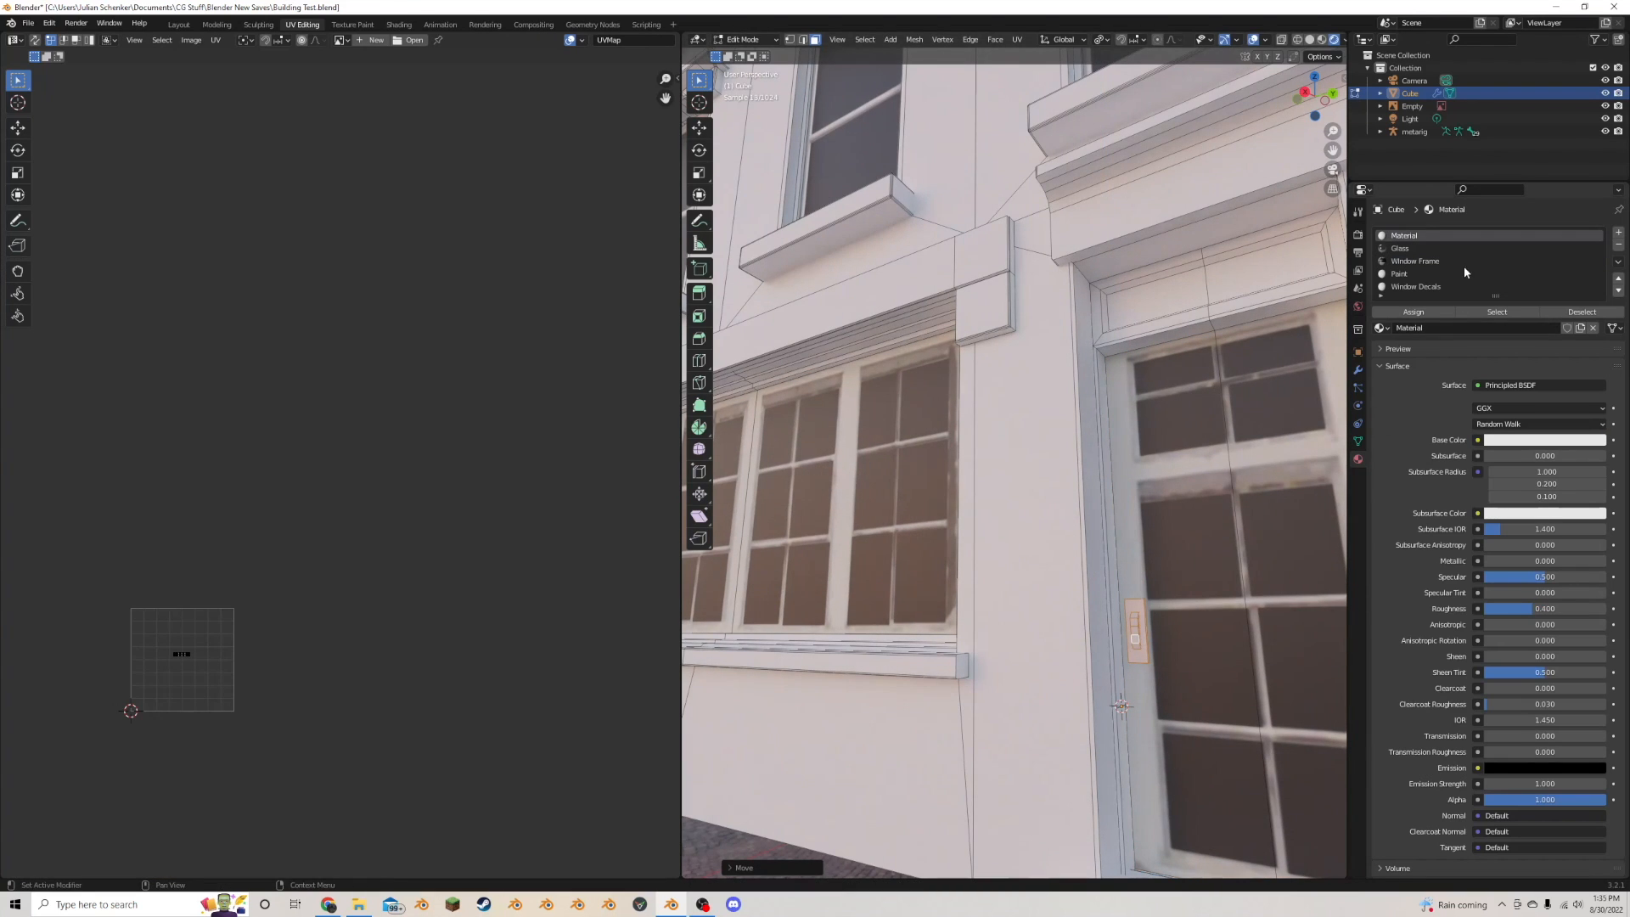
- Choose the Paint material for the selected door handle
click(1421, 275)
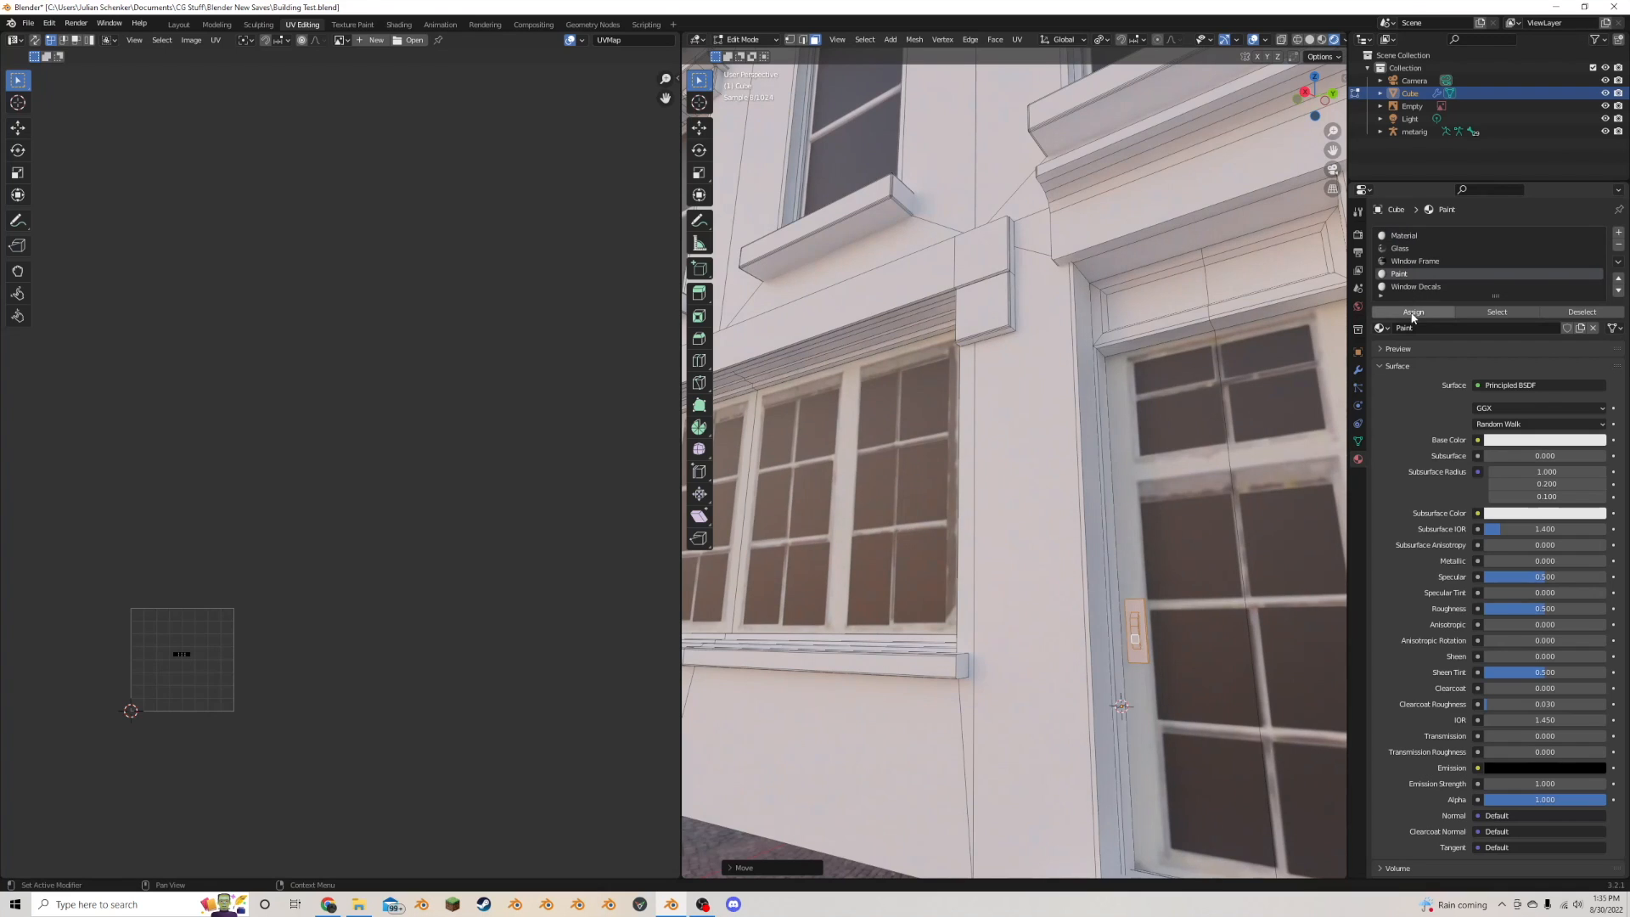
- Circle-select the panel faces directly above the door's window frame and assign the Glass material to them
scroll(1058, 440, down, 8)
key(Tab)
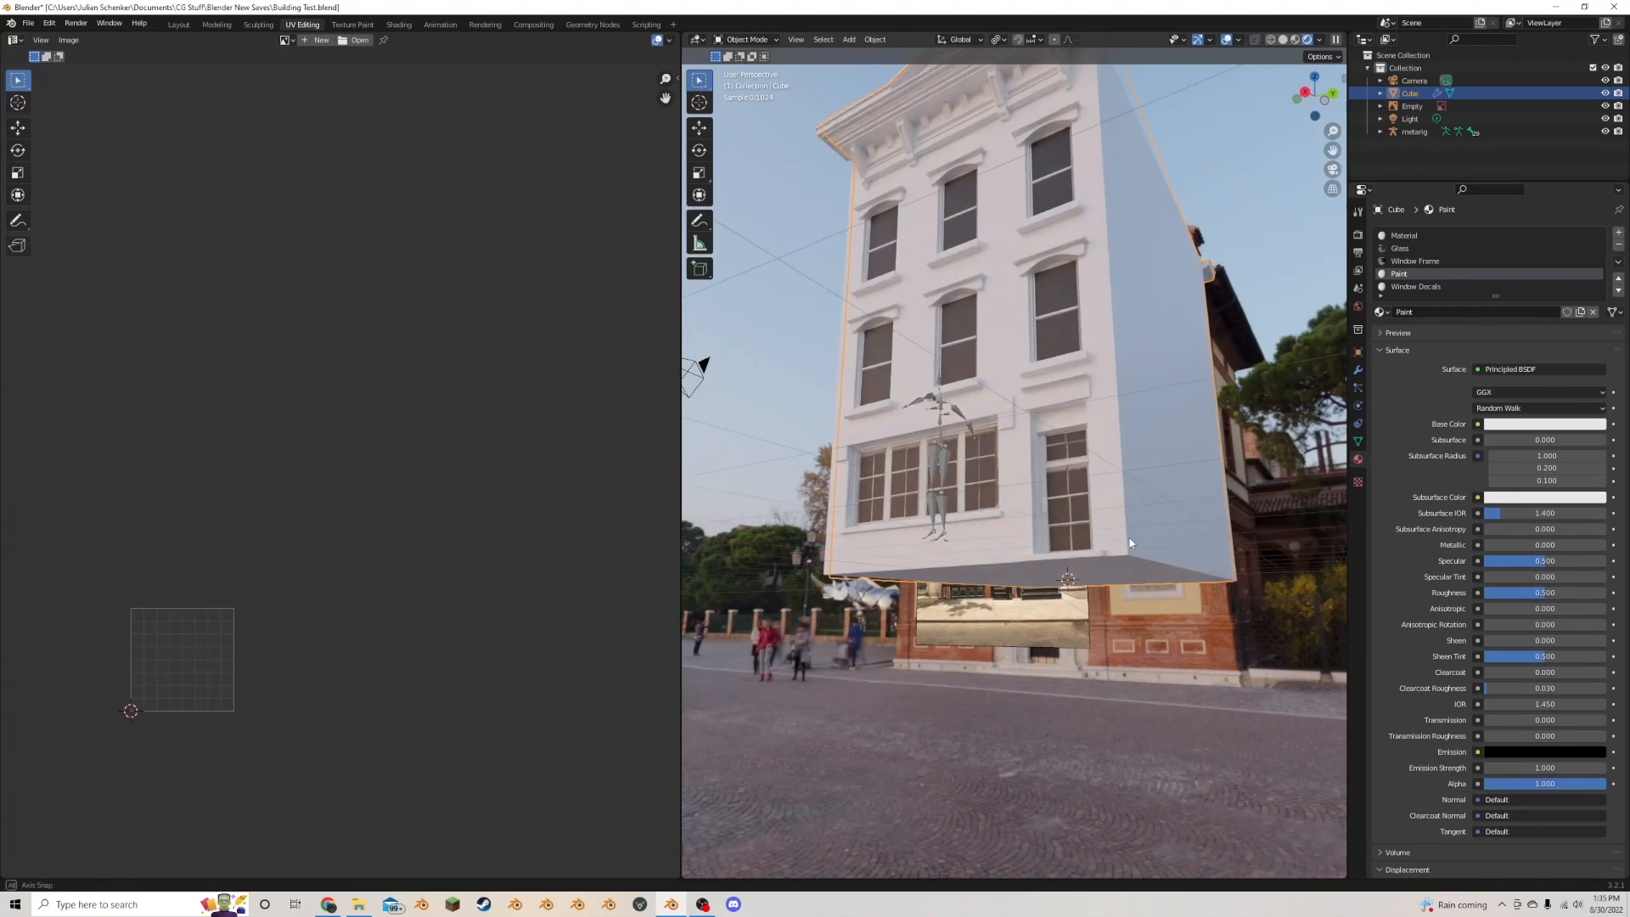
middle_drag(1086, 480, 1150, 508)
mouse_move(1143, 369)
middle_down()
mouse_move(1163, 363)
mouse_move(1153, 395)
middle_up()
scroll(1153, 396, up, 5)
key(Tab)
key(c)
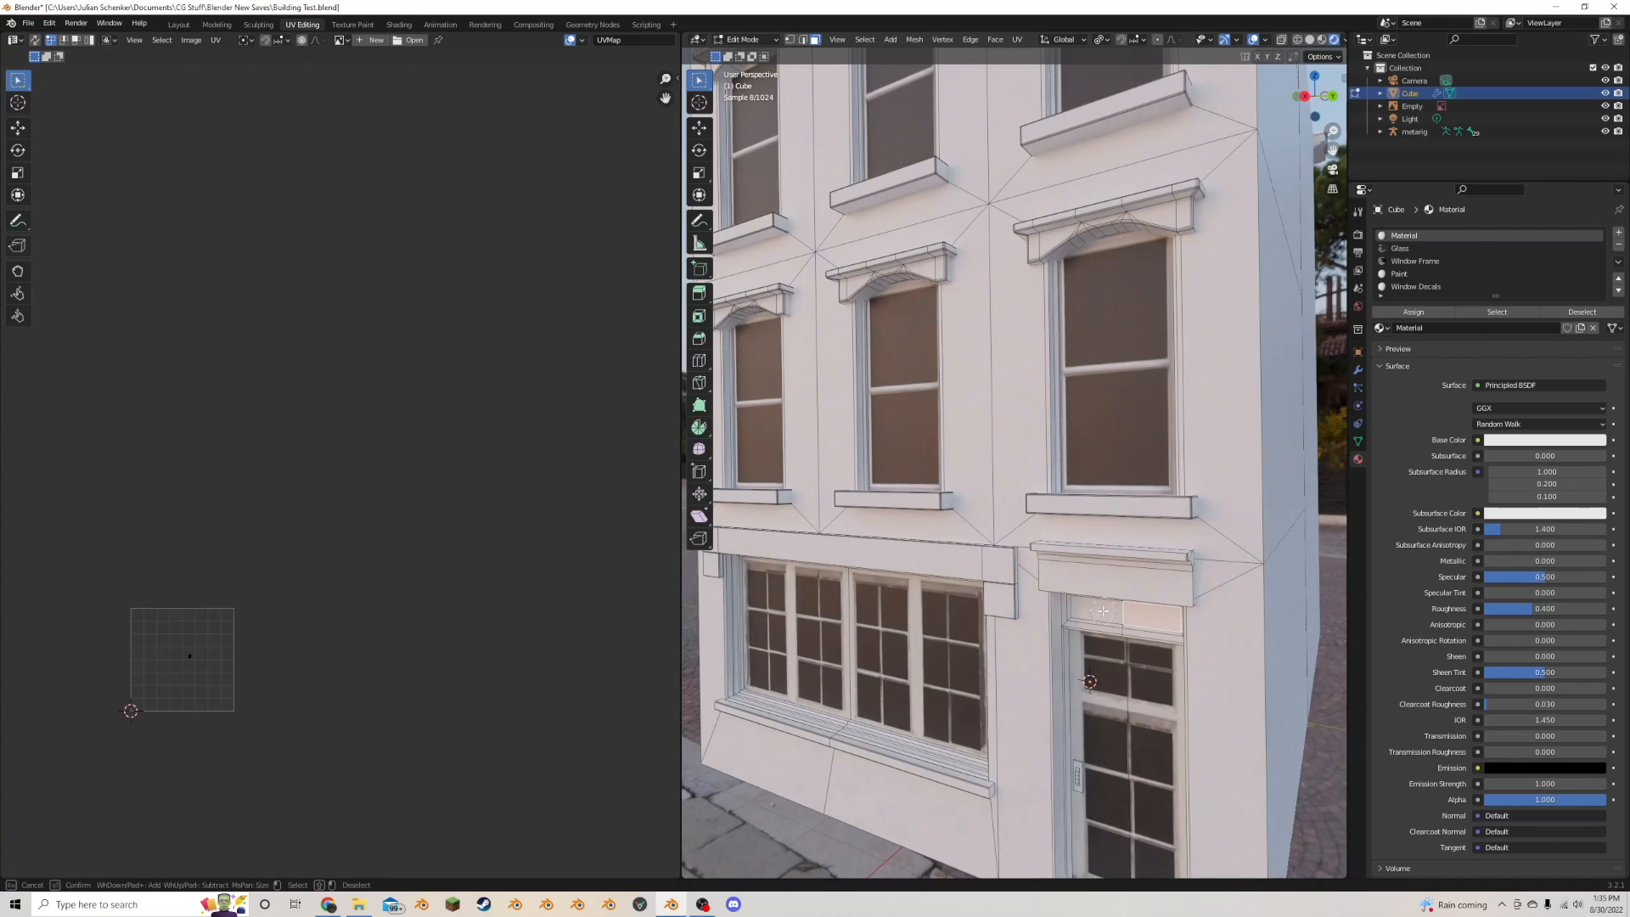
click(1401, 248)
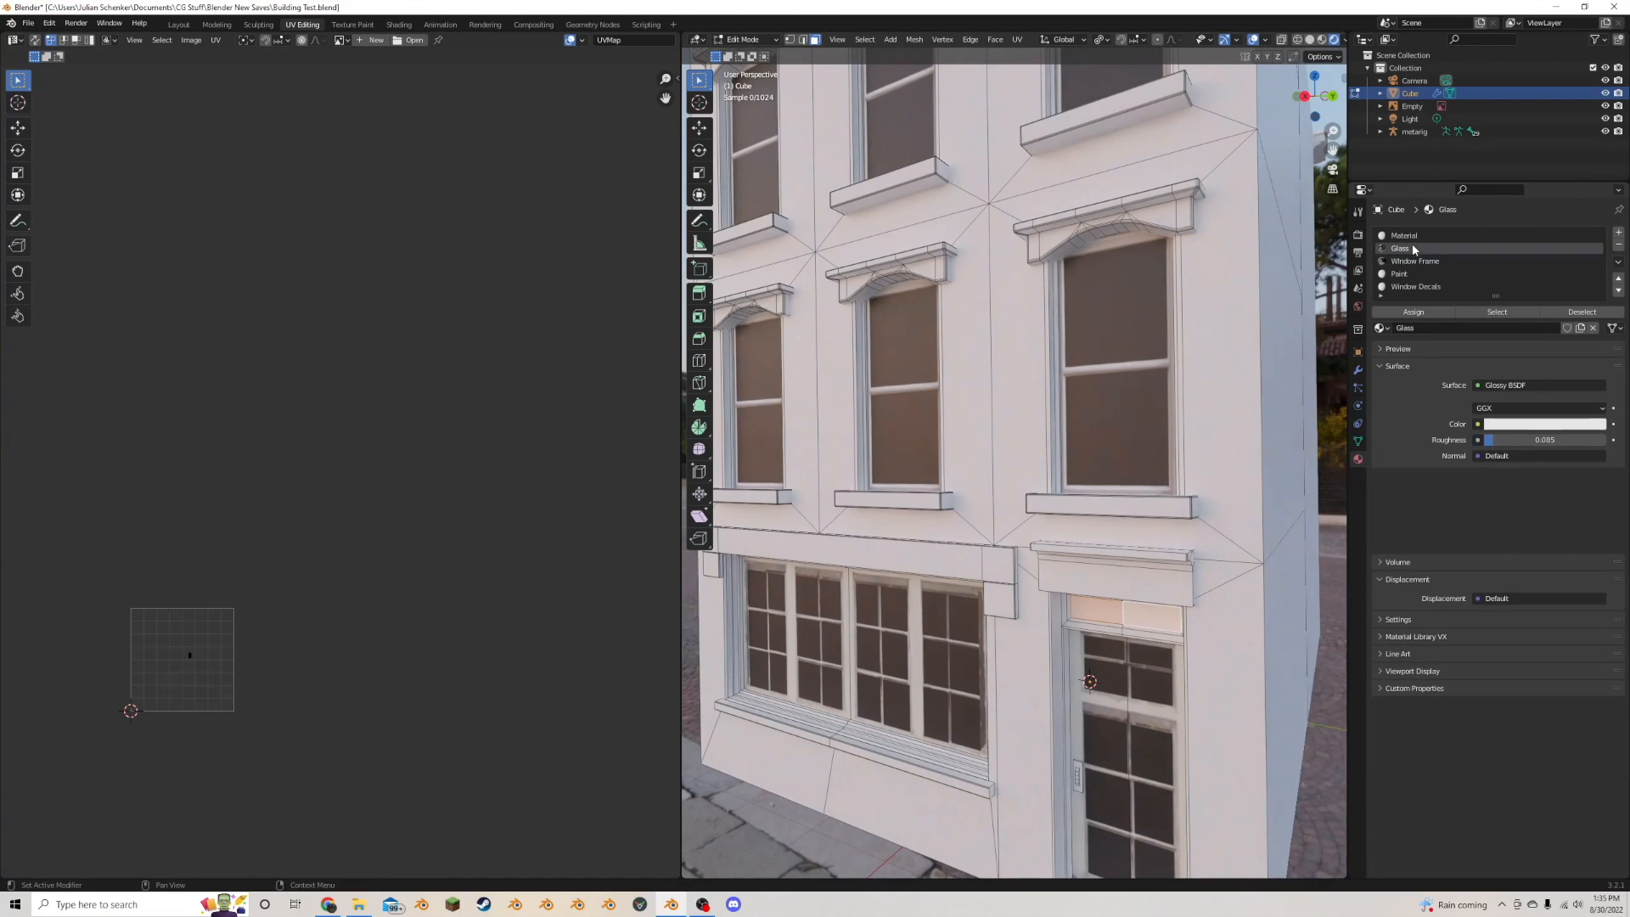
click(1413, 311)
scroll(1226, 377, down, 4)
middle_drag(1225, 377, 1233, 368)
scroll(1239, 395, up, 3)
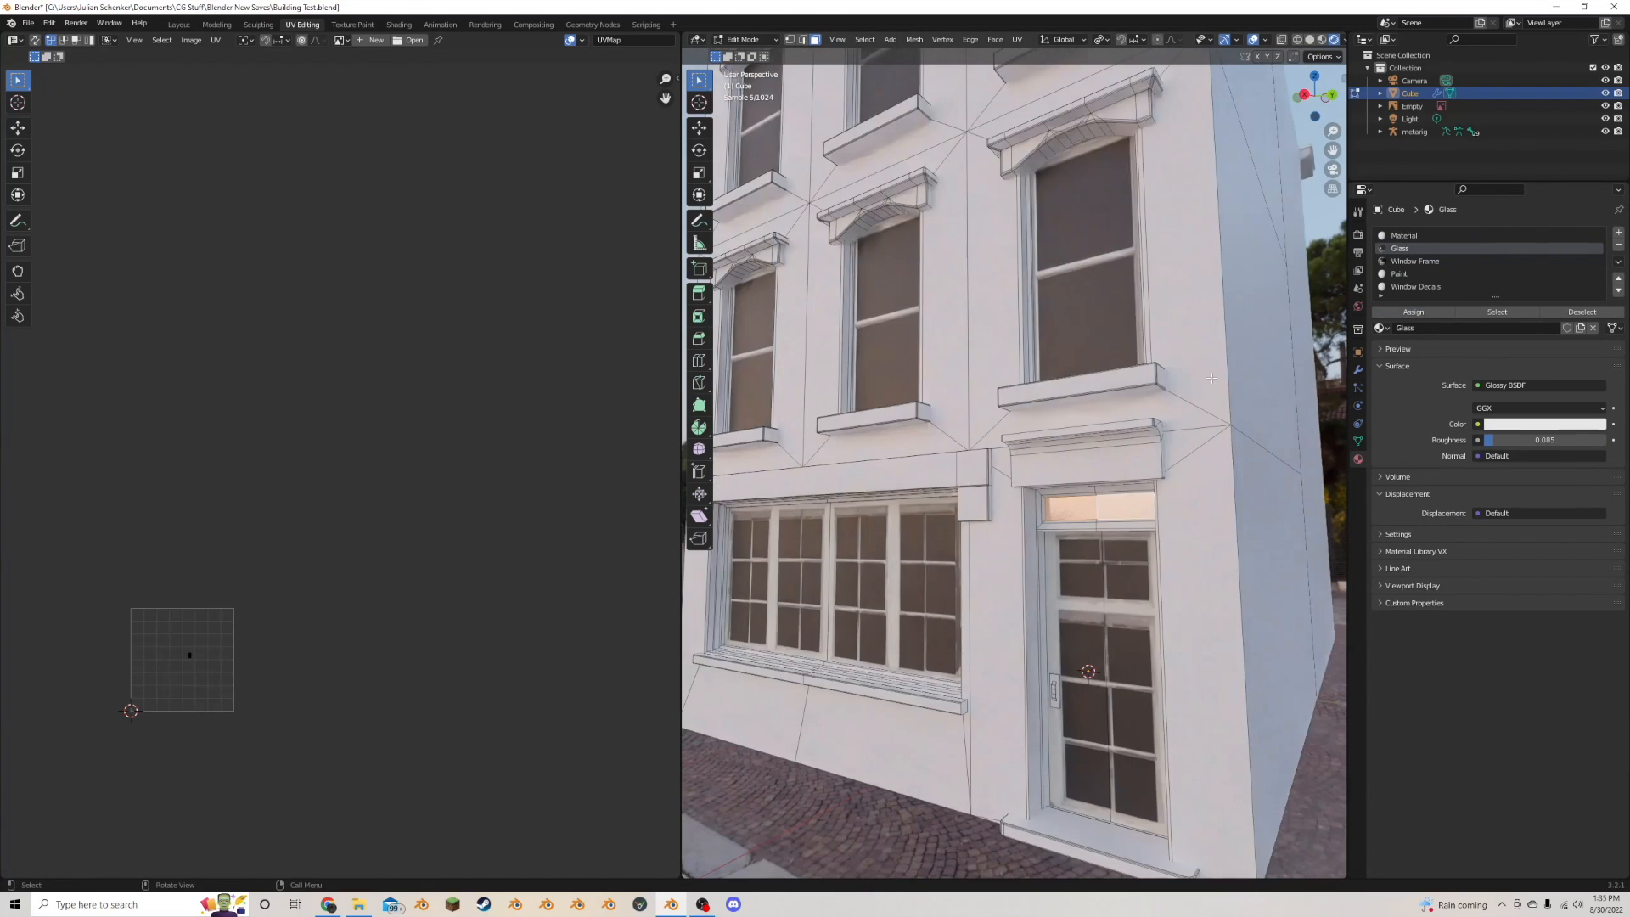
- Save the file, leave mesh editing and switch to the Shading workspace
scroll(1249, 415, down, 4)
key(ctrl+s)
key(Tab)
middle_drag(1107, 406, 1200, 416)
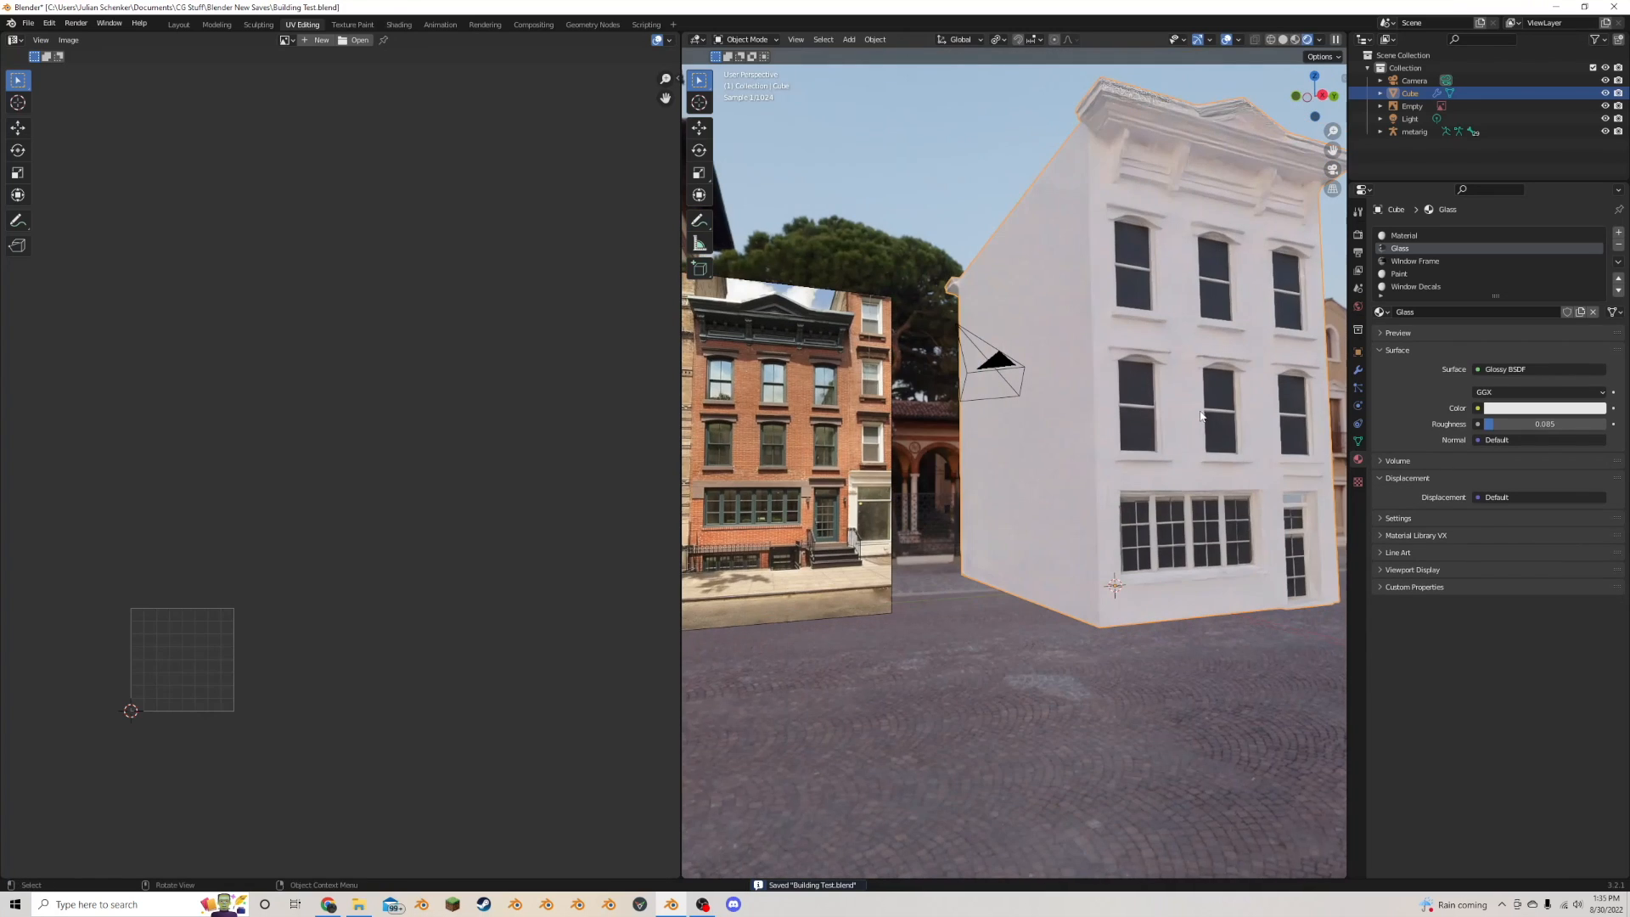
click(404, 28)
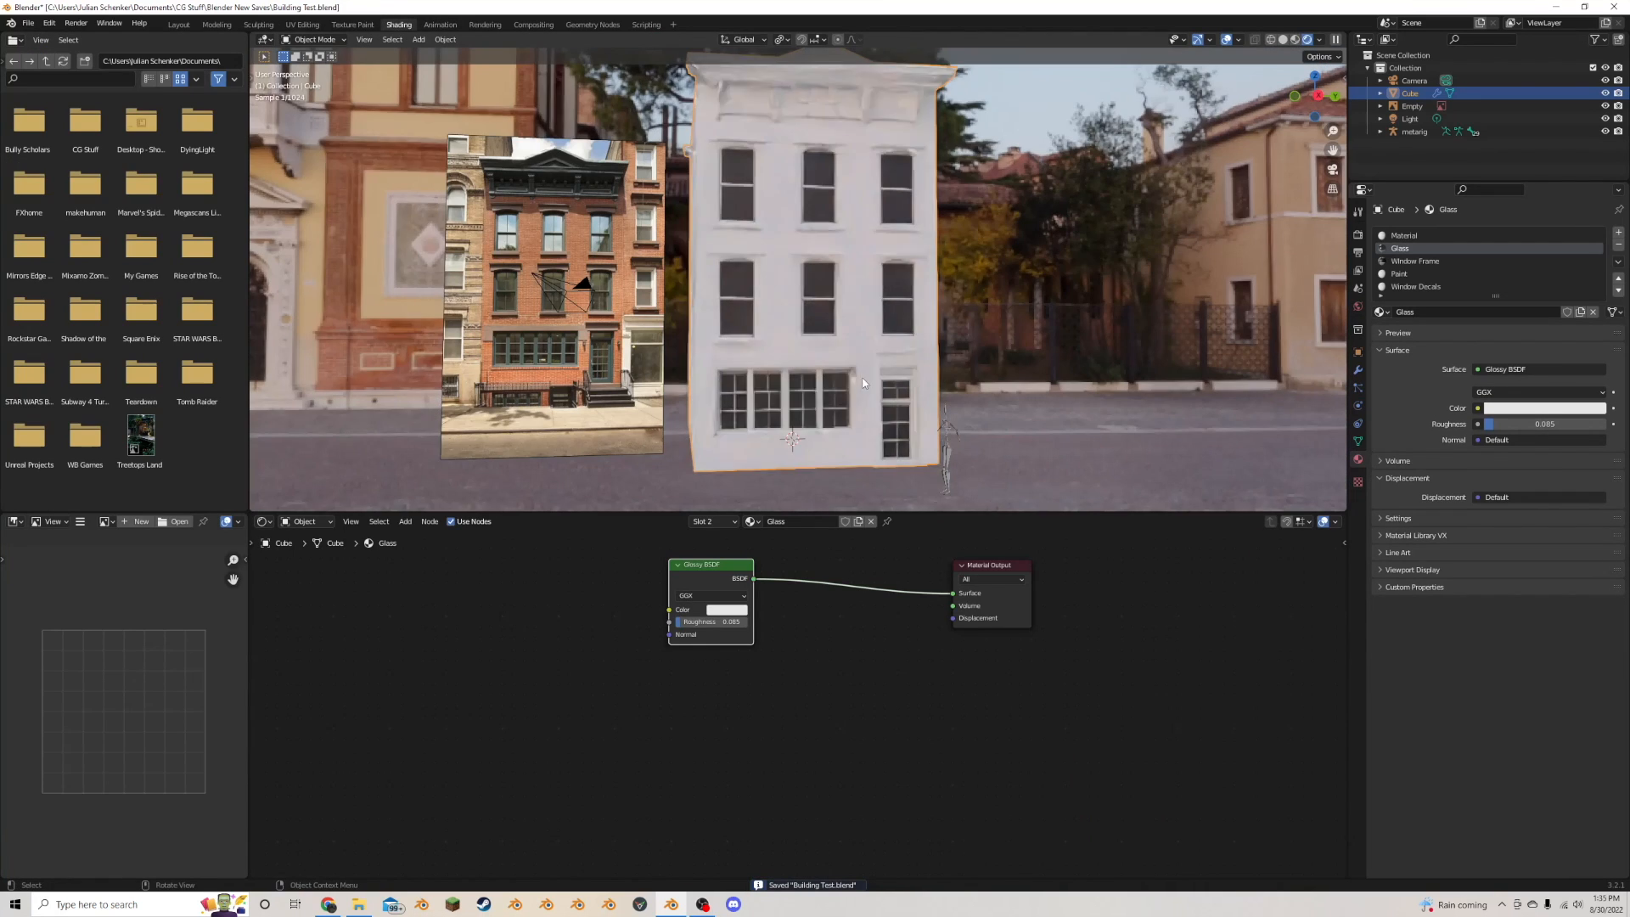
- Hide the building's faces that use the Window Frame and Window Decals materials in Edit Mode
key(Tab)
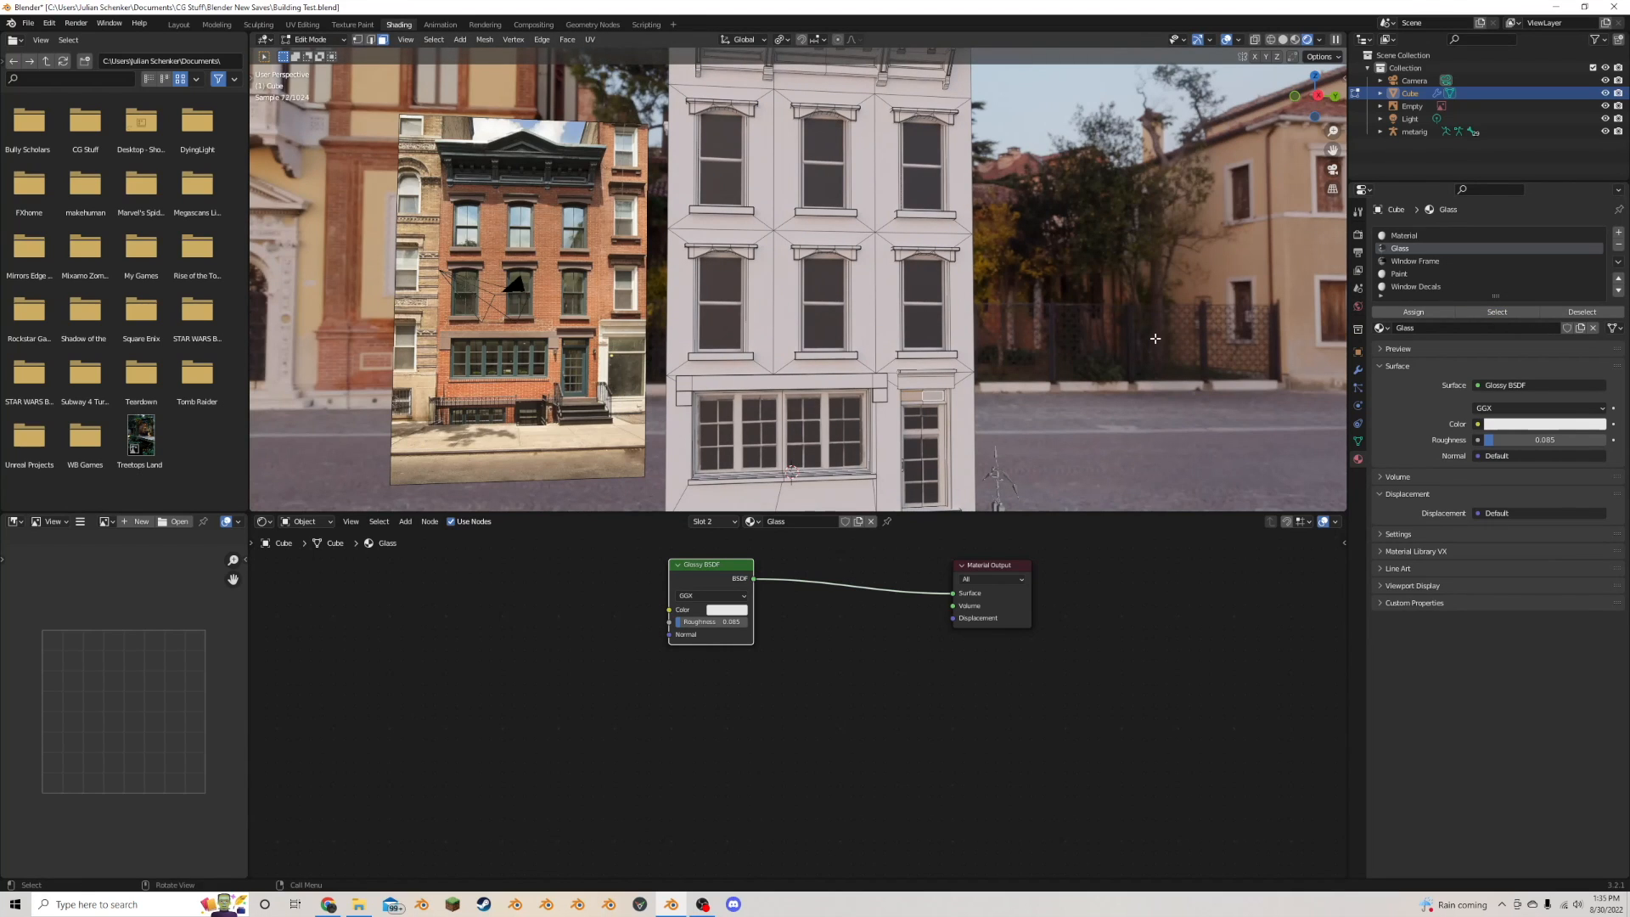
click(1415, 261)
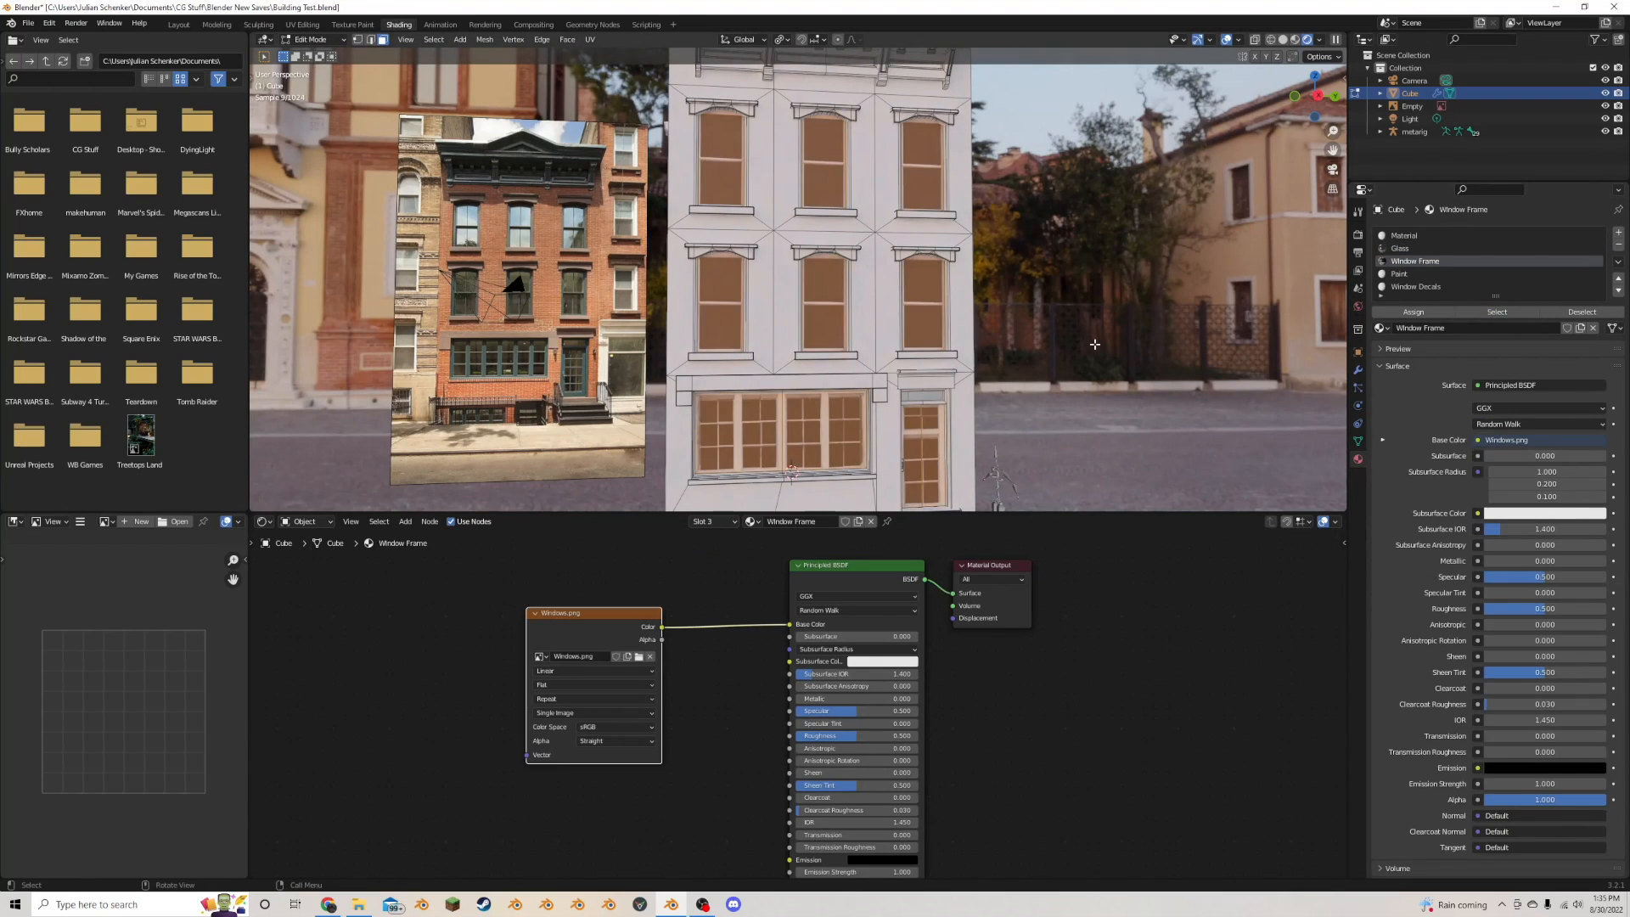
key(h)
click(1407, 274)
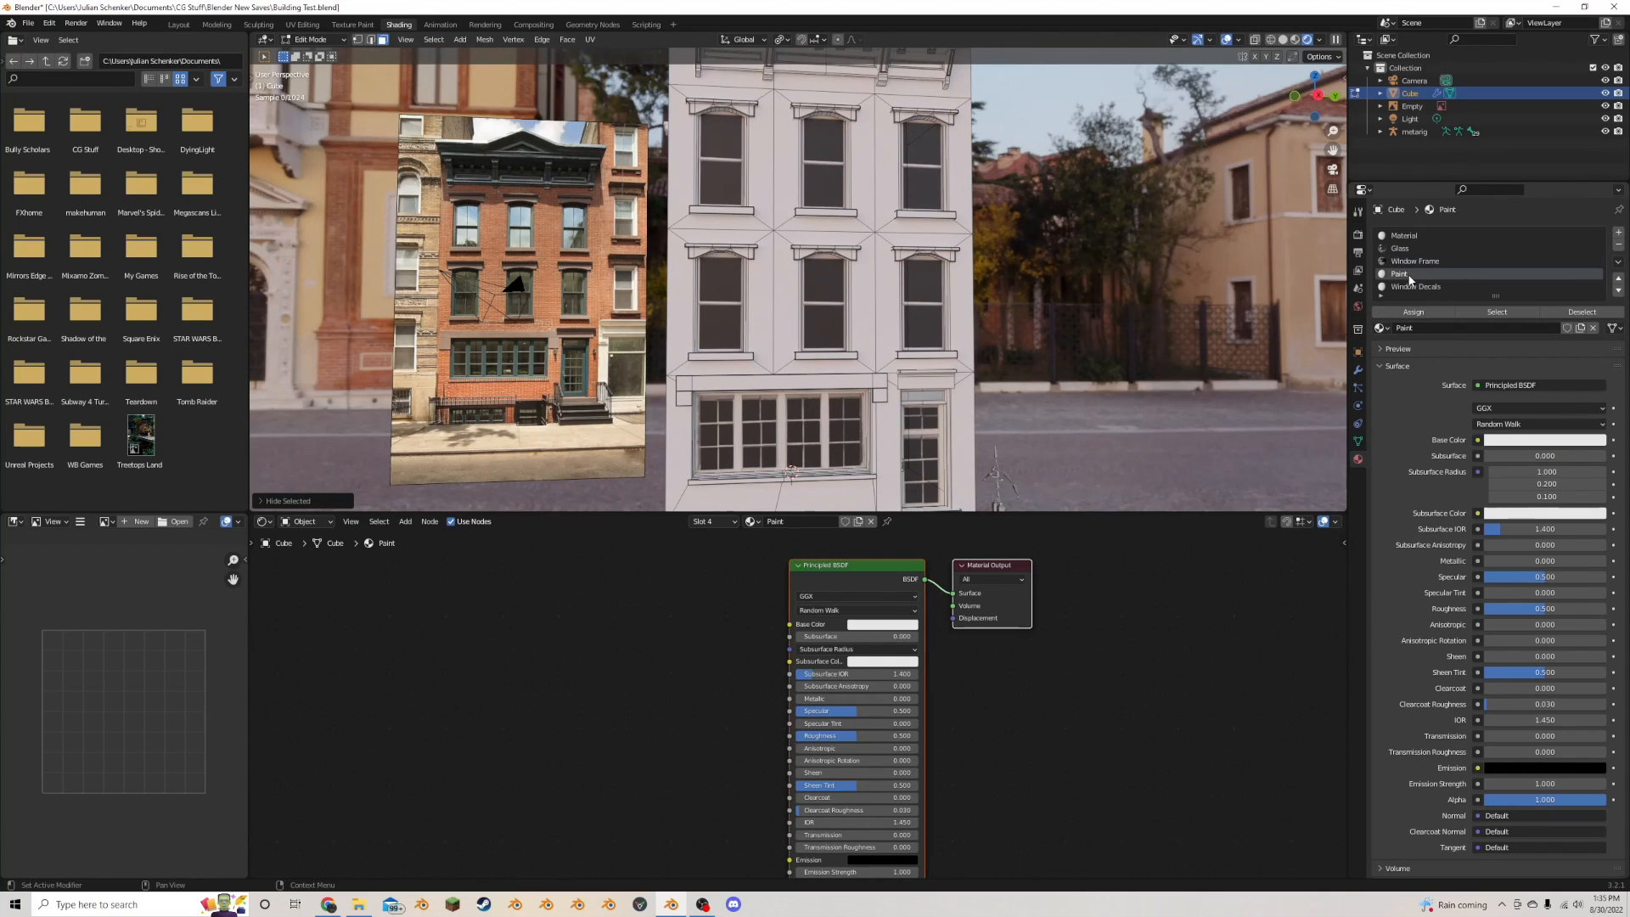
click(1415, 286)
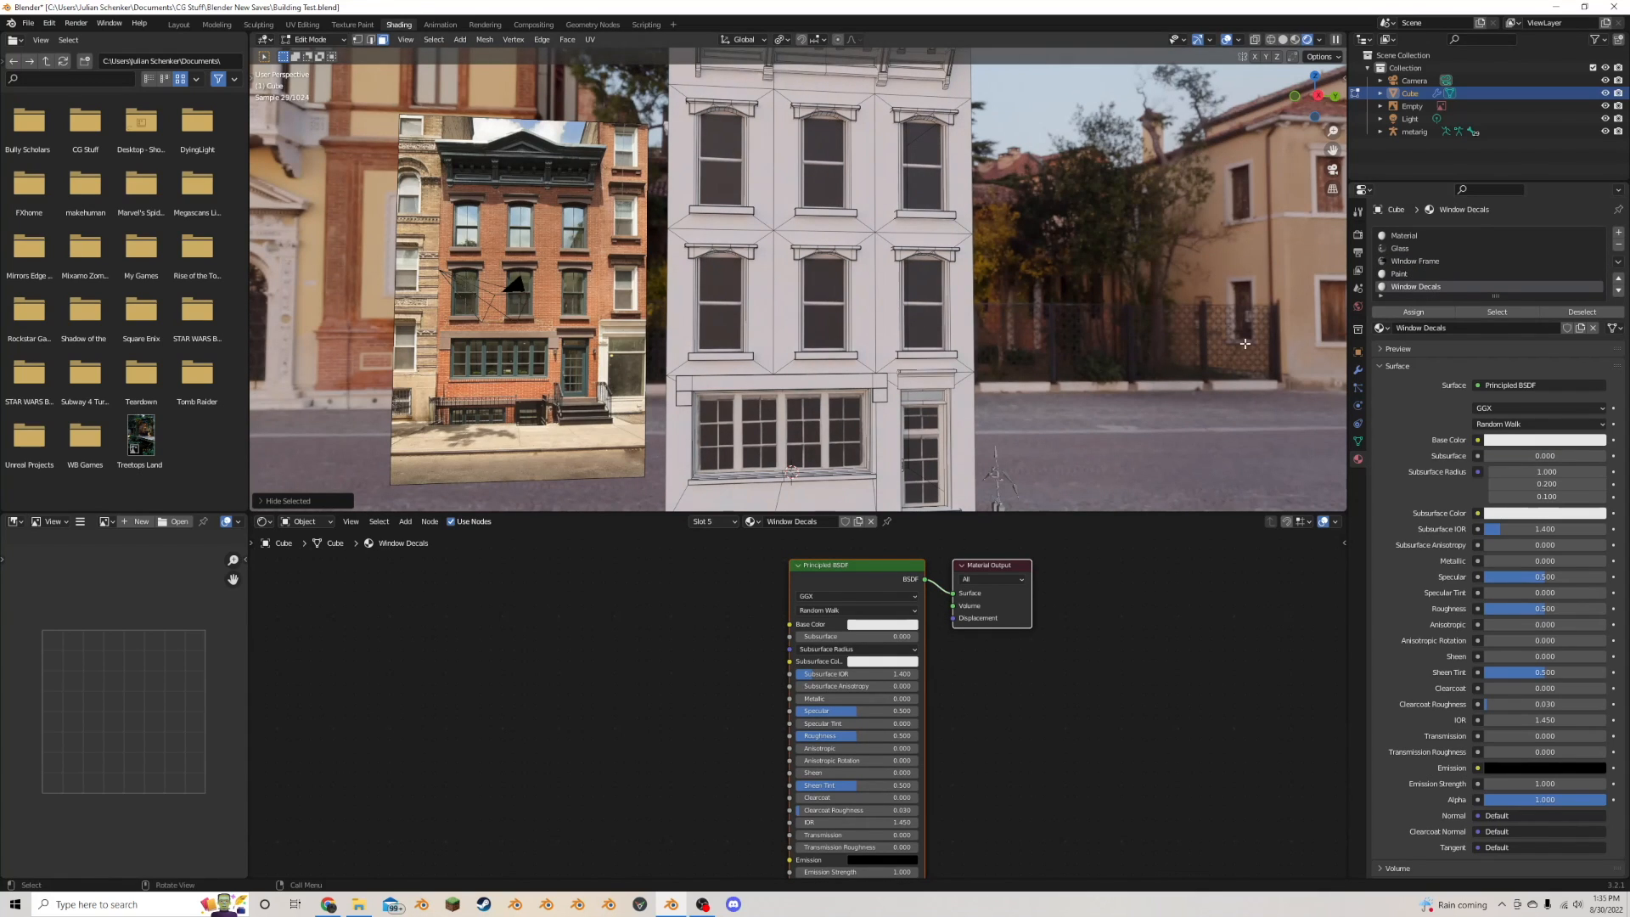
click(1497, 312)
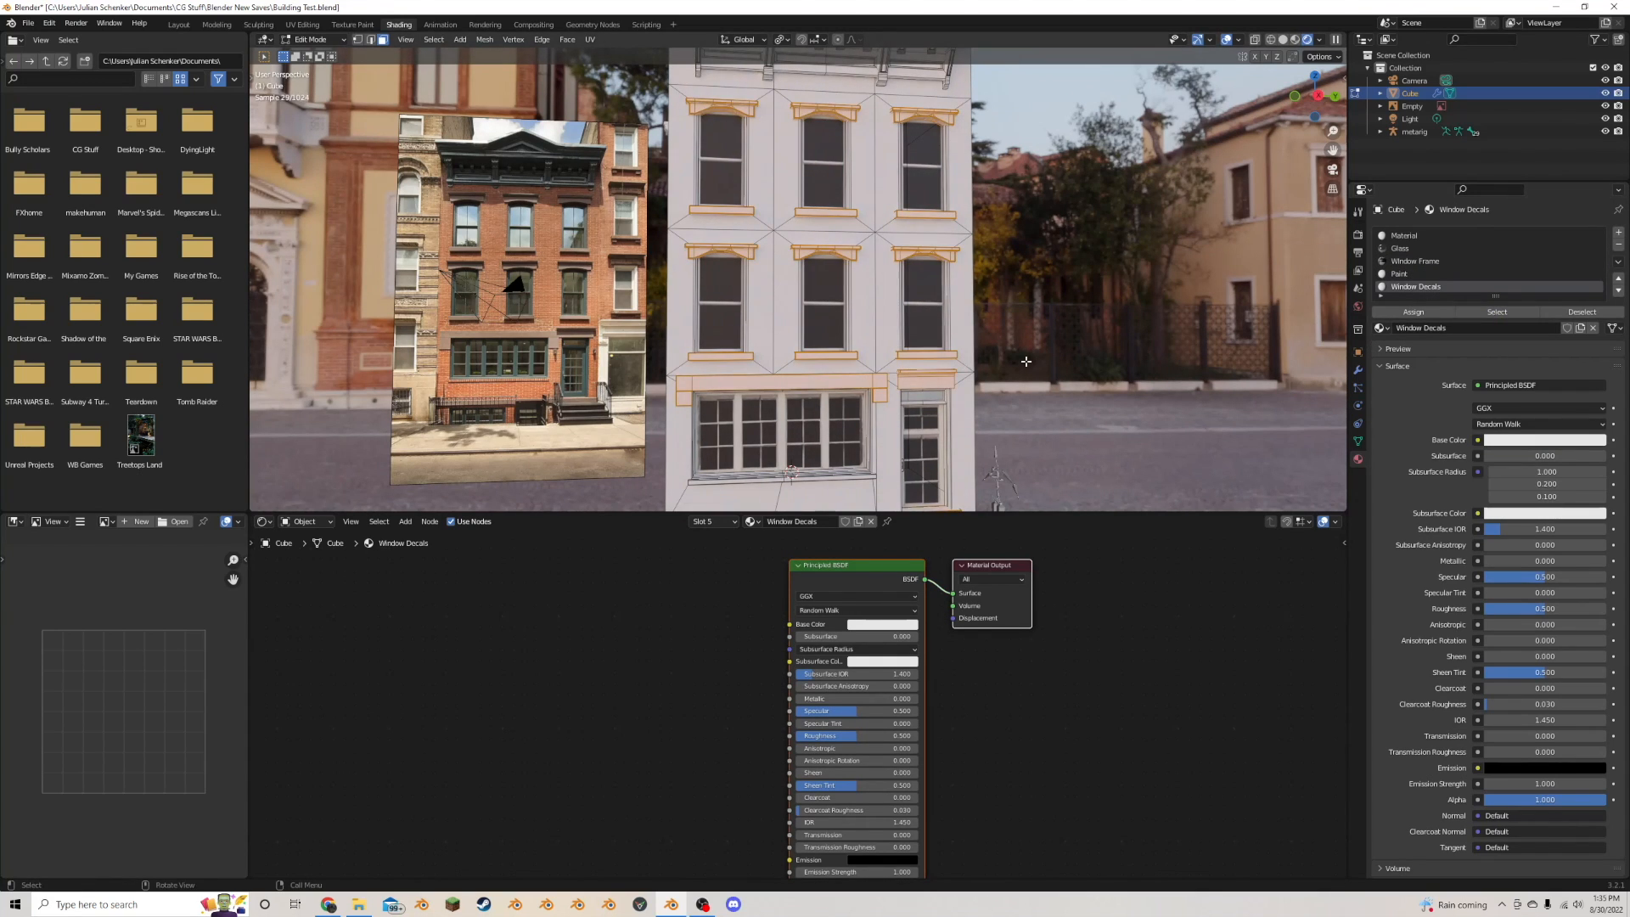
middle_drag(1027, 365, 1029, 382)
key(h)
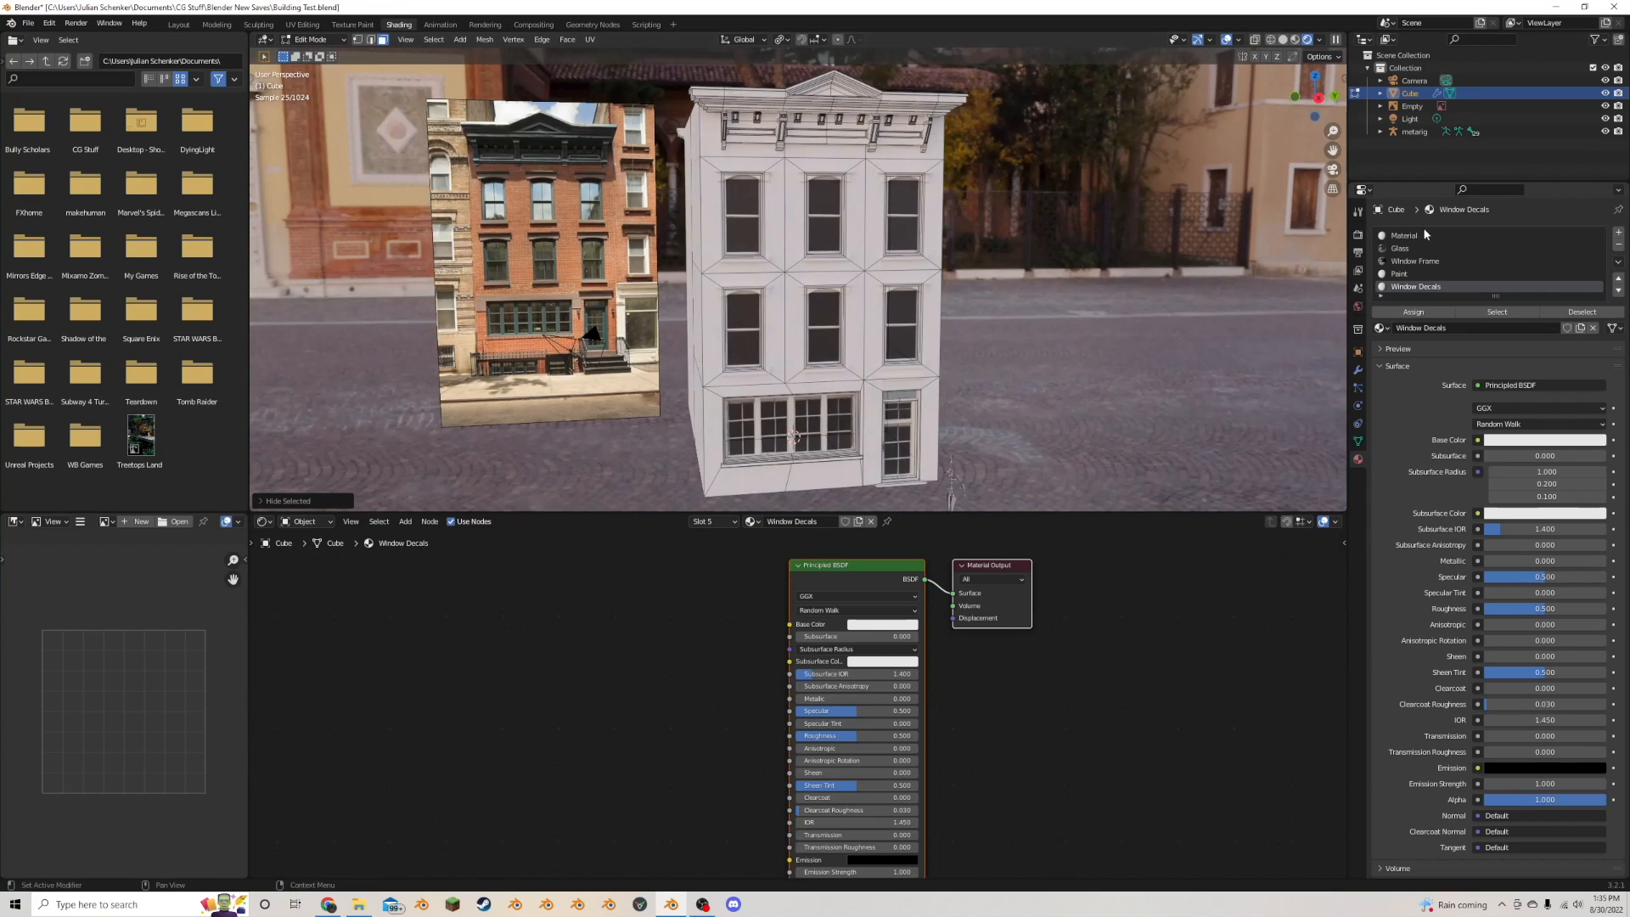
- Select all faces that use the Paint material and hide them
scroll(1424, 273, down, 3)
scroll(1425, 274, up, 3)
click(1409, 273)
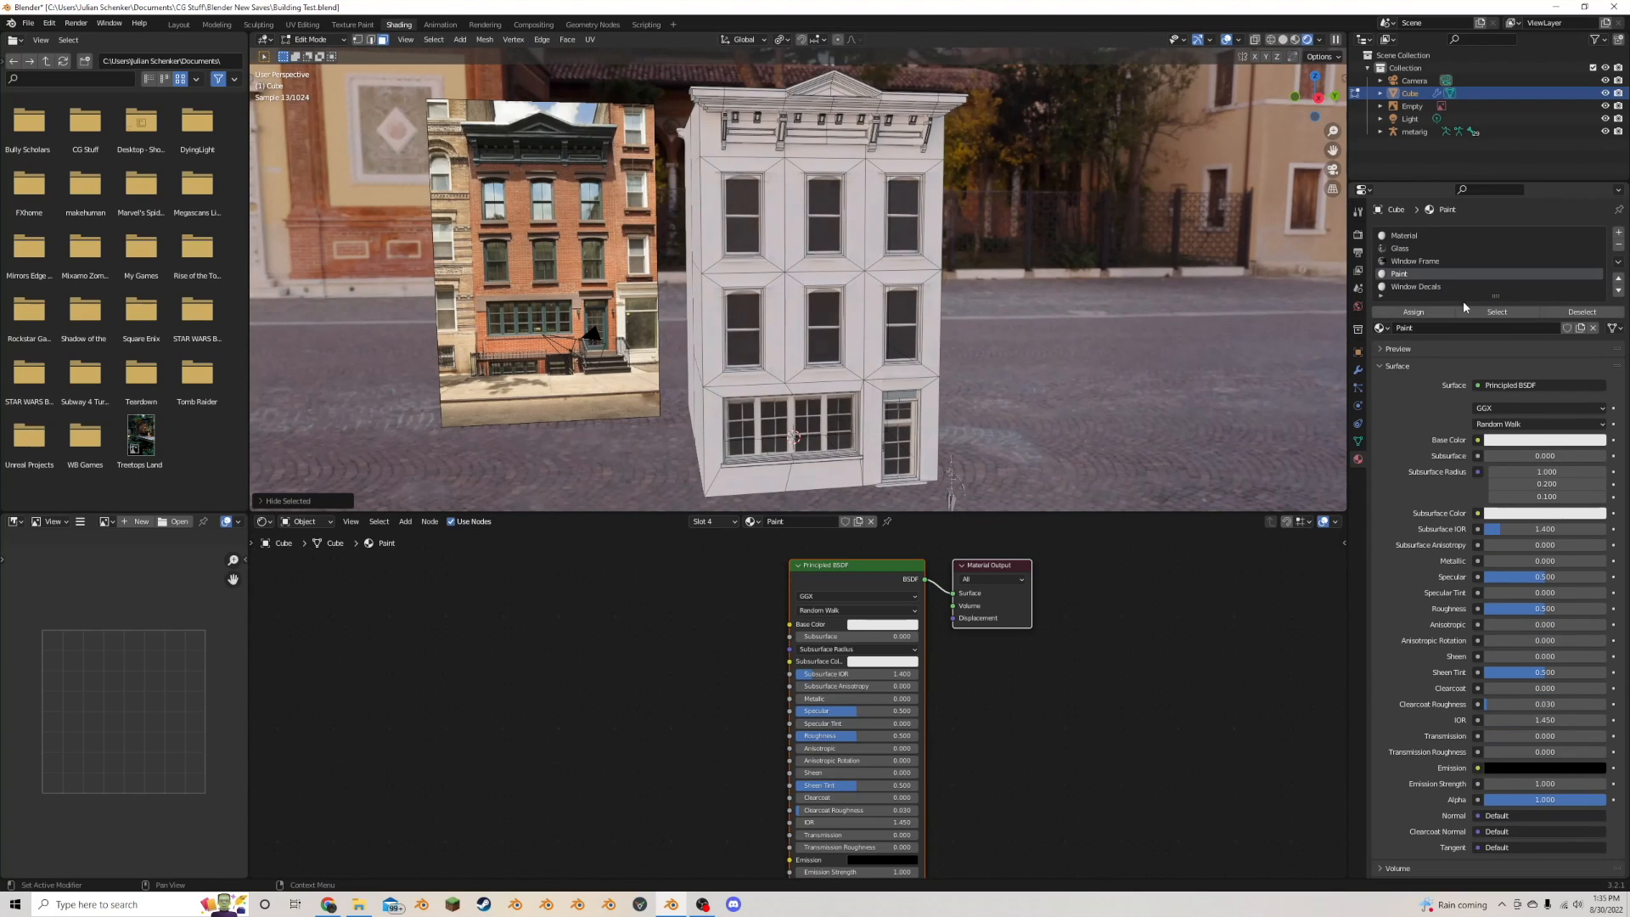
click(1478, 314)
key(h)
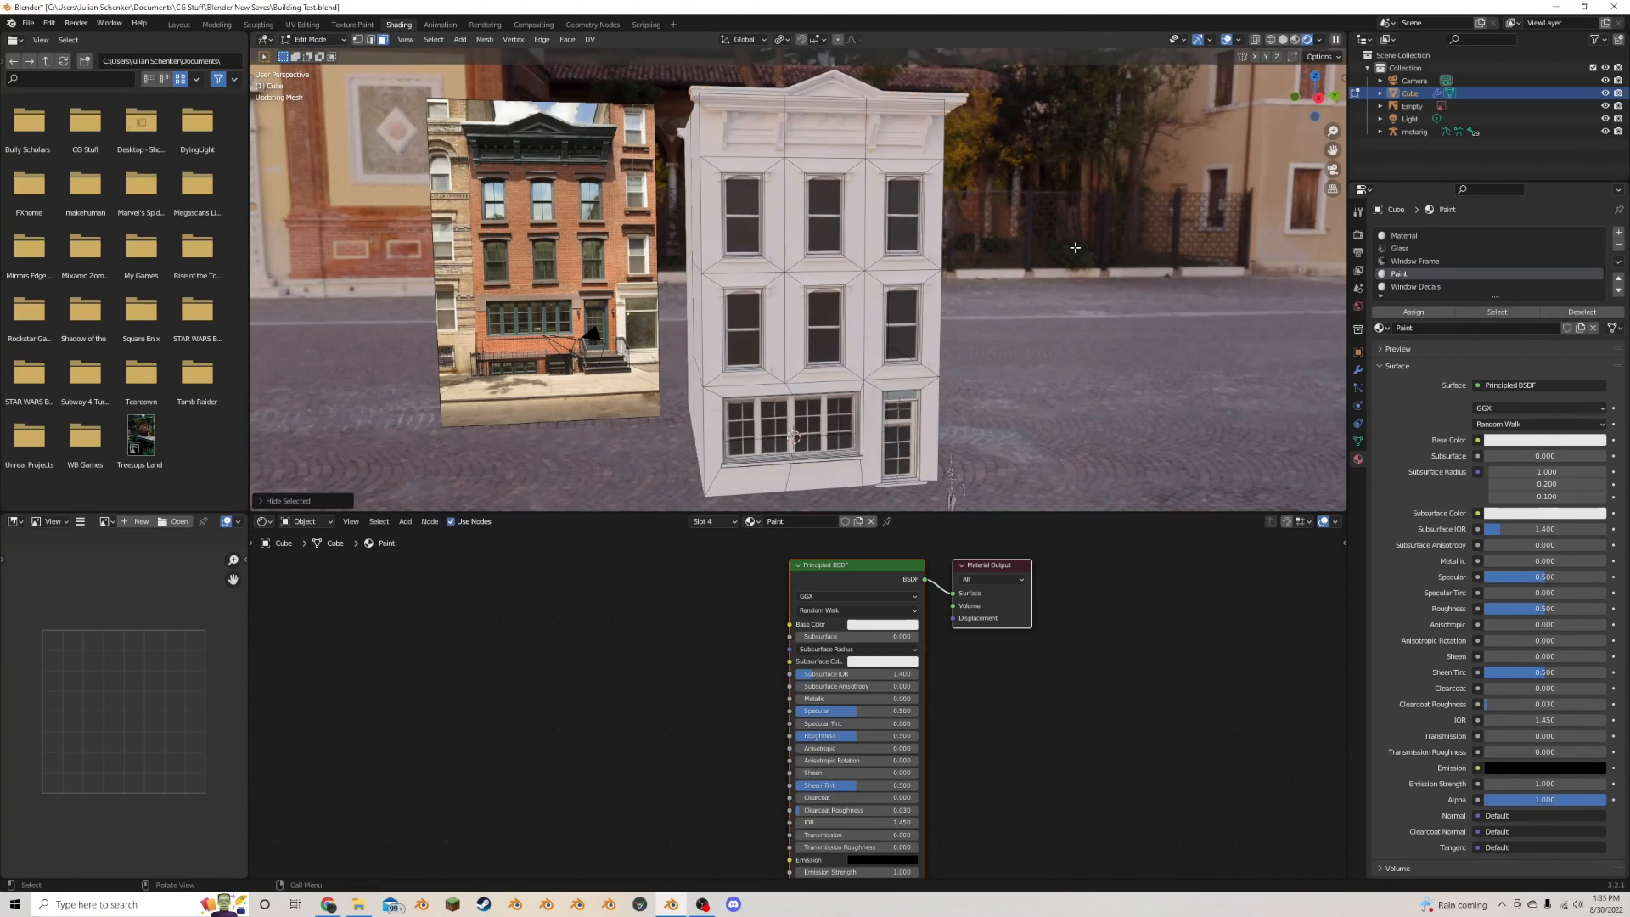
- Make Material the active slot and circle-select the wall faces of the building's side, cornice area and ground floor
click(1409, 235)
scroll(909, 199, up, 2)
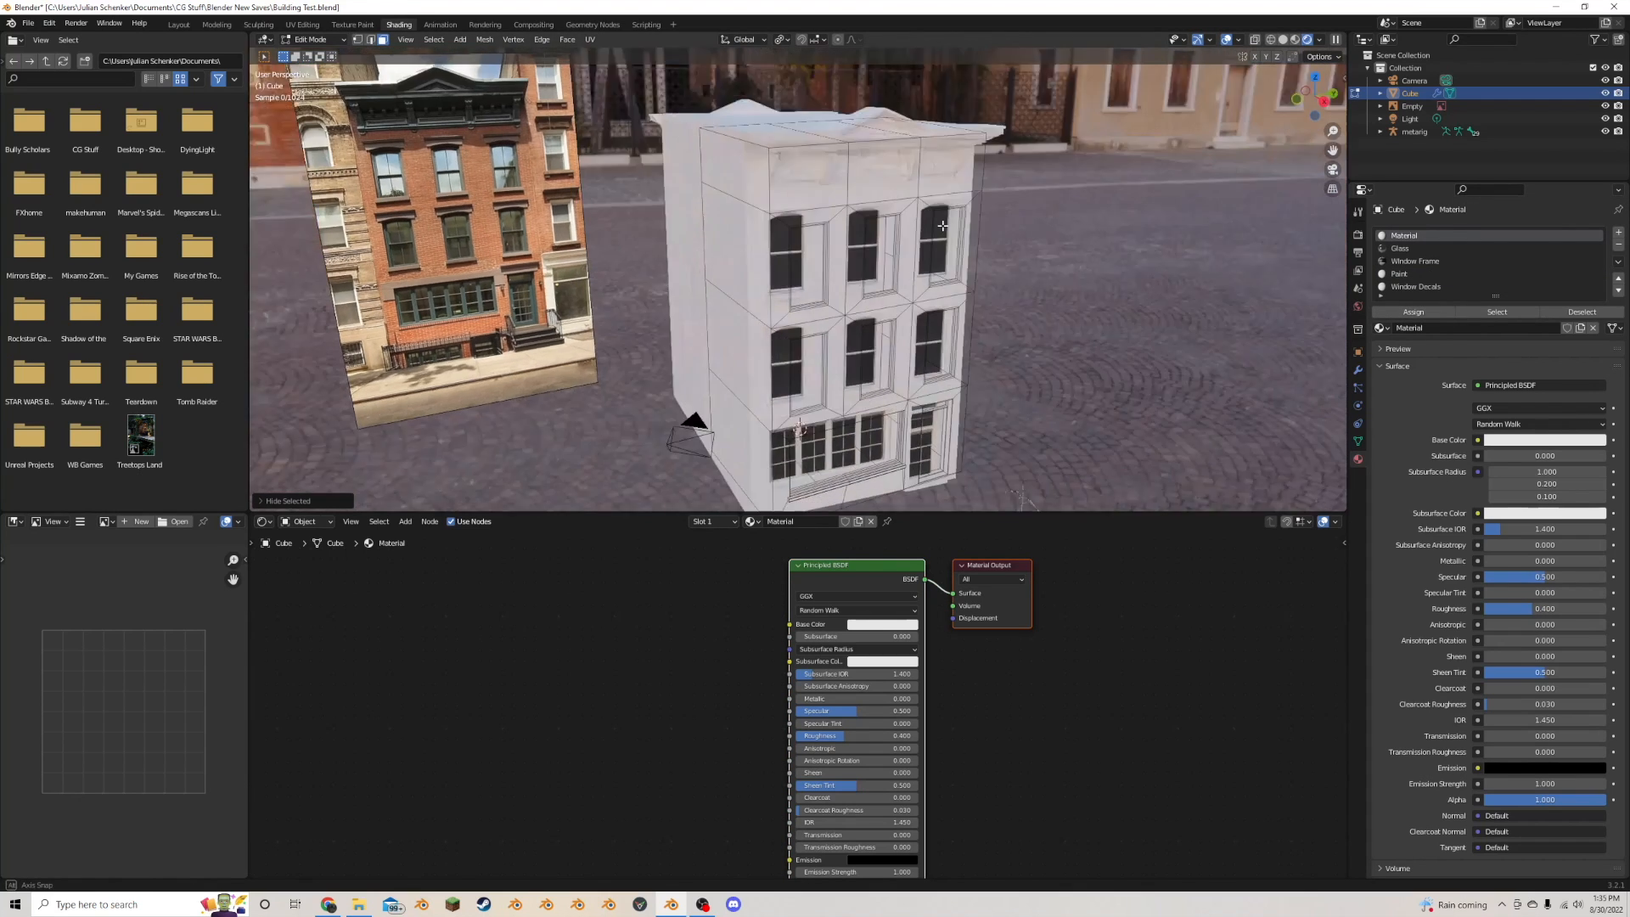
middle_drag(909, 199, 761, 228)
key(c)
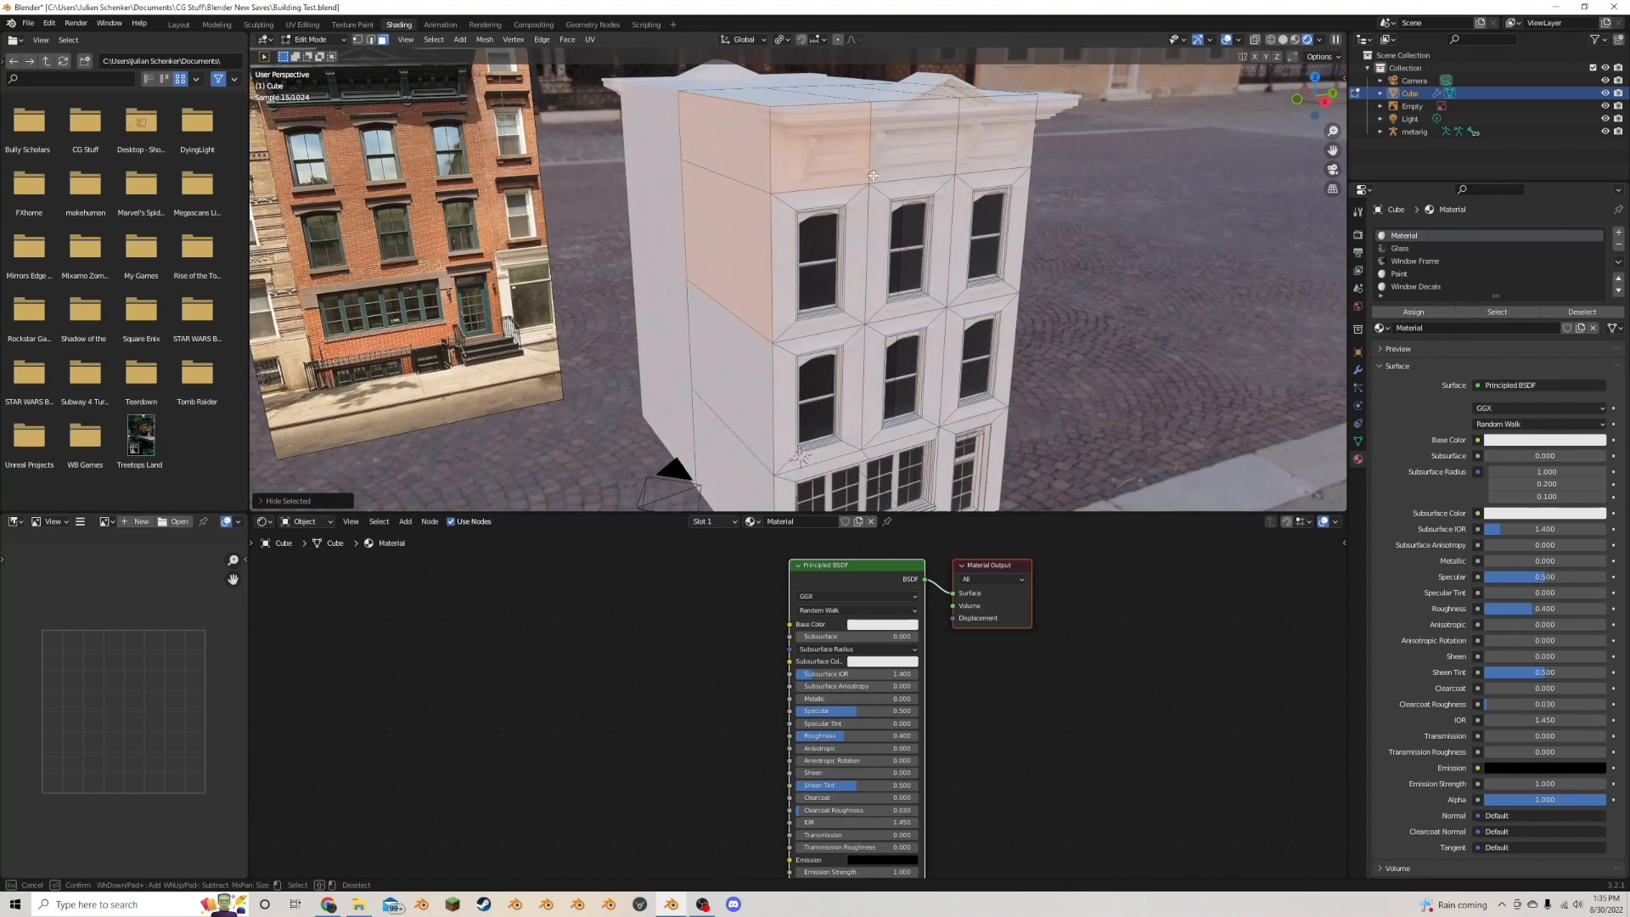
mouse_move(872, 175)
middle_down()
mouse_move(858, 471)
mouse_move(736, 258)
mouse_move(792, 426)
mouse_move(859, 399)
mouse_move(863, 447)
middle_up()
key(Escape)
key(c)
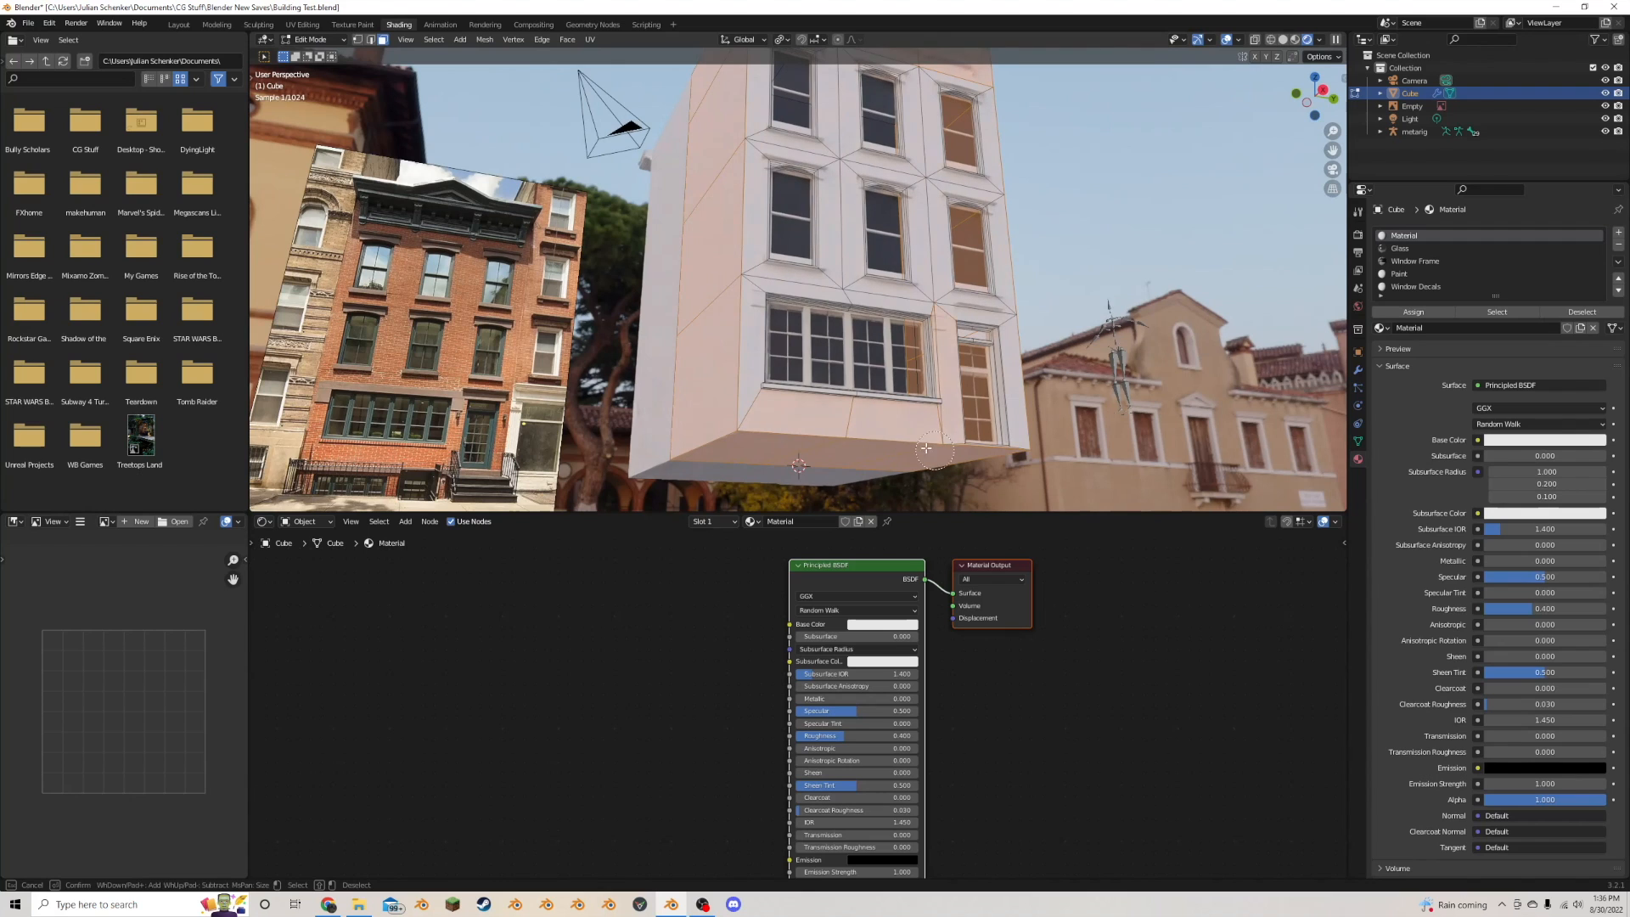
key(Escape)
- Add the remaining front wall faces around the upper-floor windows to the circle selection
middle_drag(733, 425, 995, 361)
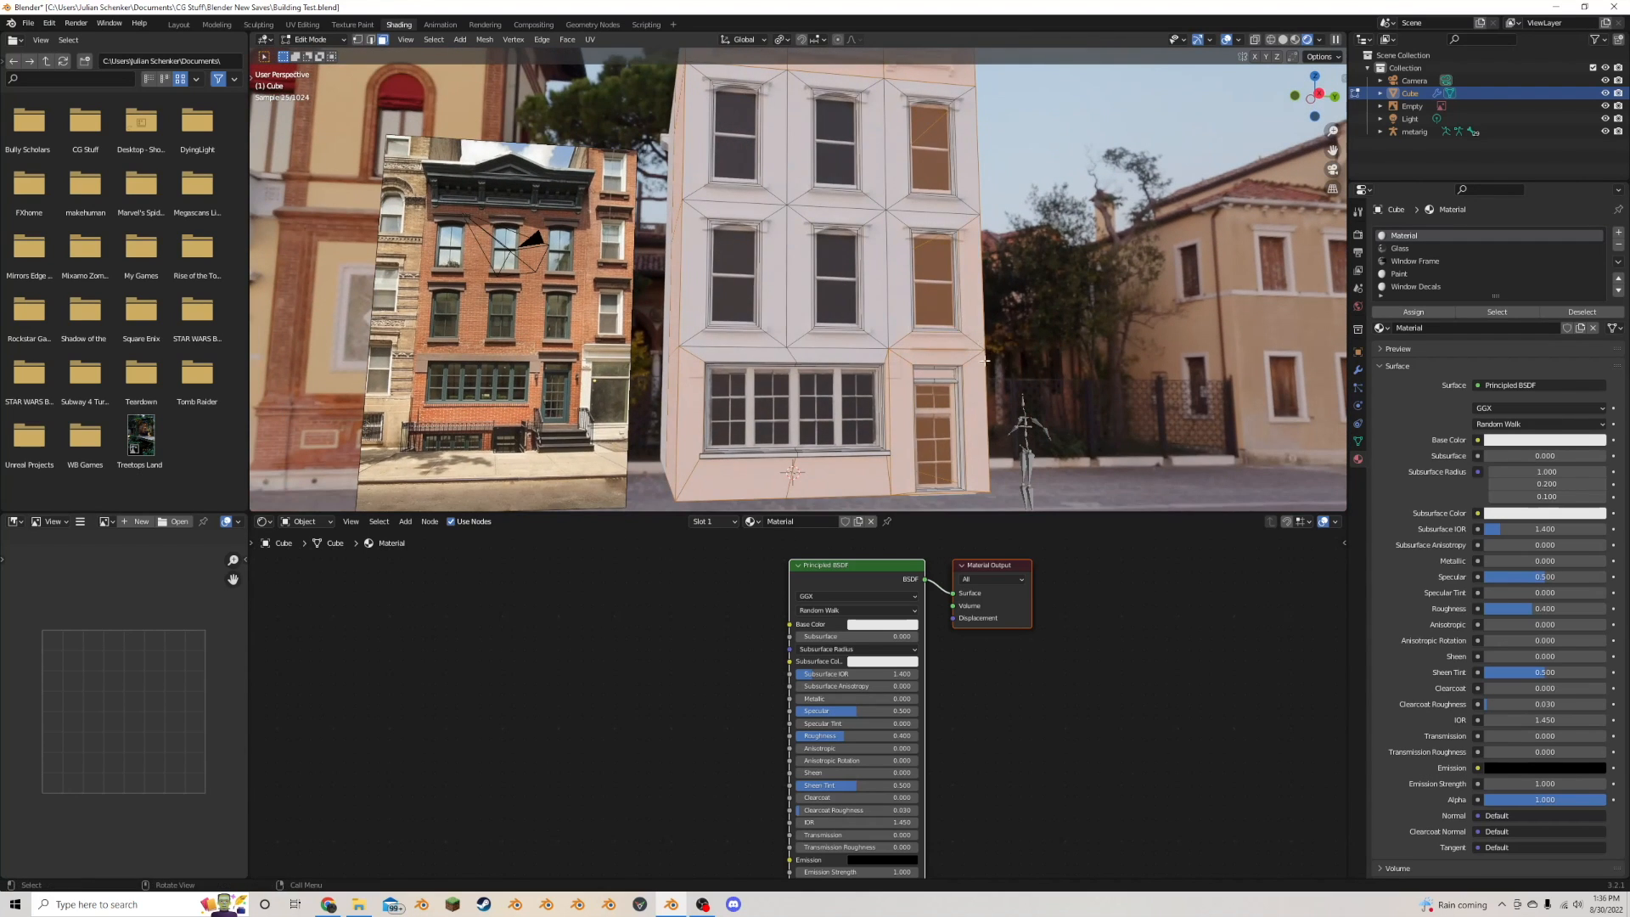
scroll(899, 389, up, 2)
key(c)
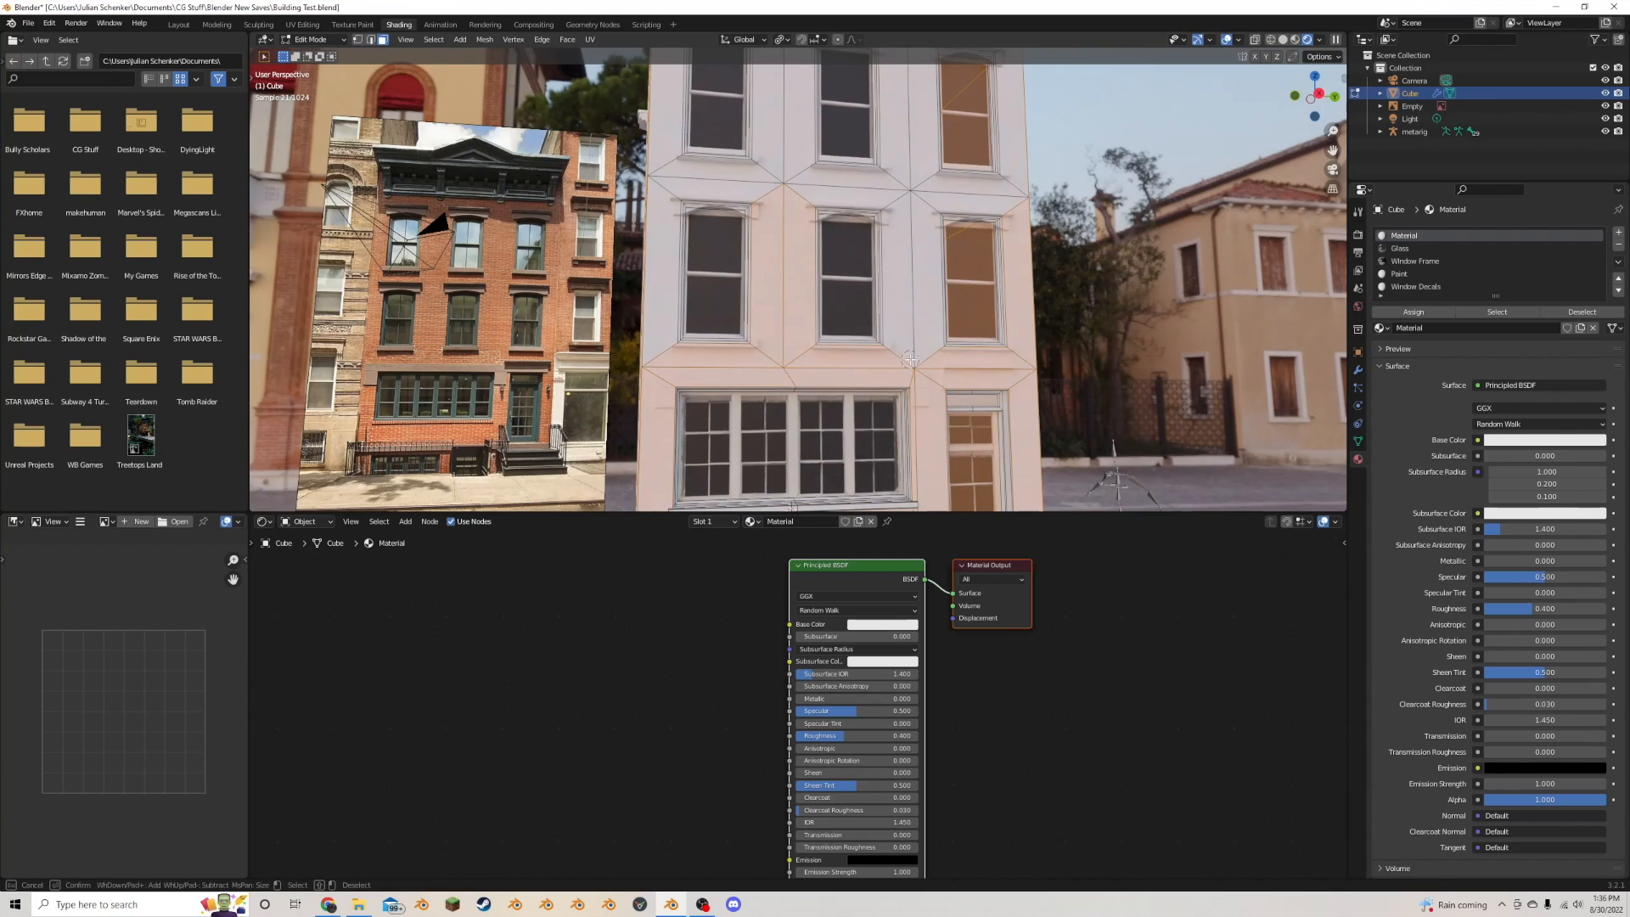
key(Escape)
scroll(910, 359, up, 4)
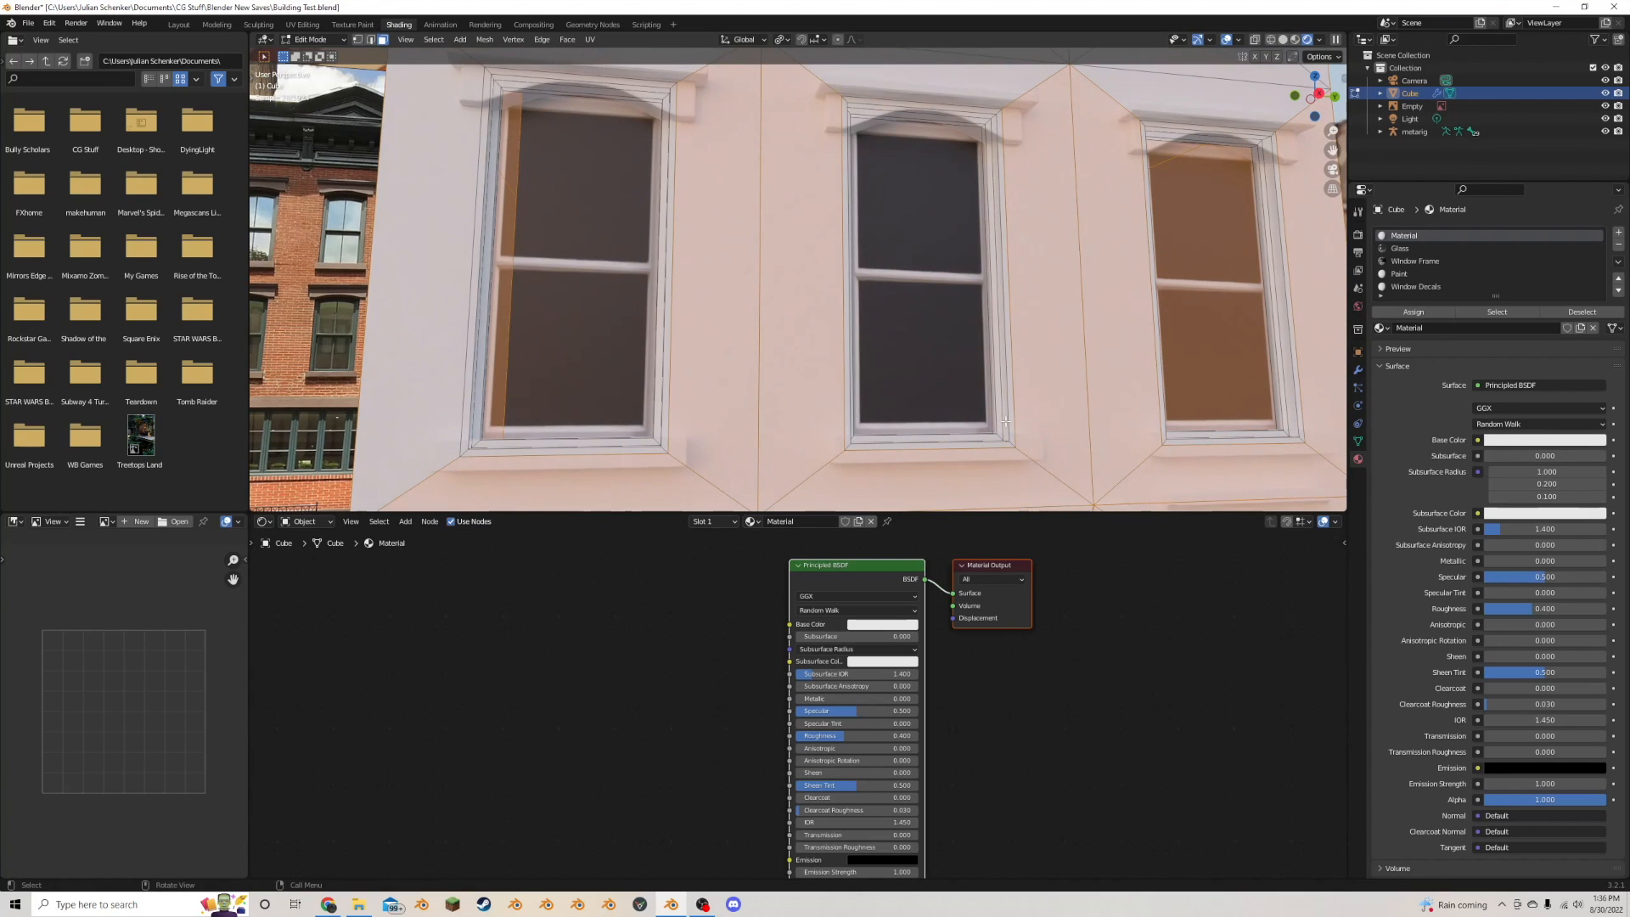
scroll(1006, 421, down, 5)
mouse_move(662, 382)
alt+middle_down()
mouse_move(648, 389)
mouse_move(671, 266)
alt+middle_up()
key(c)
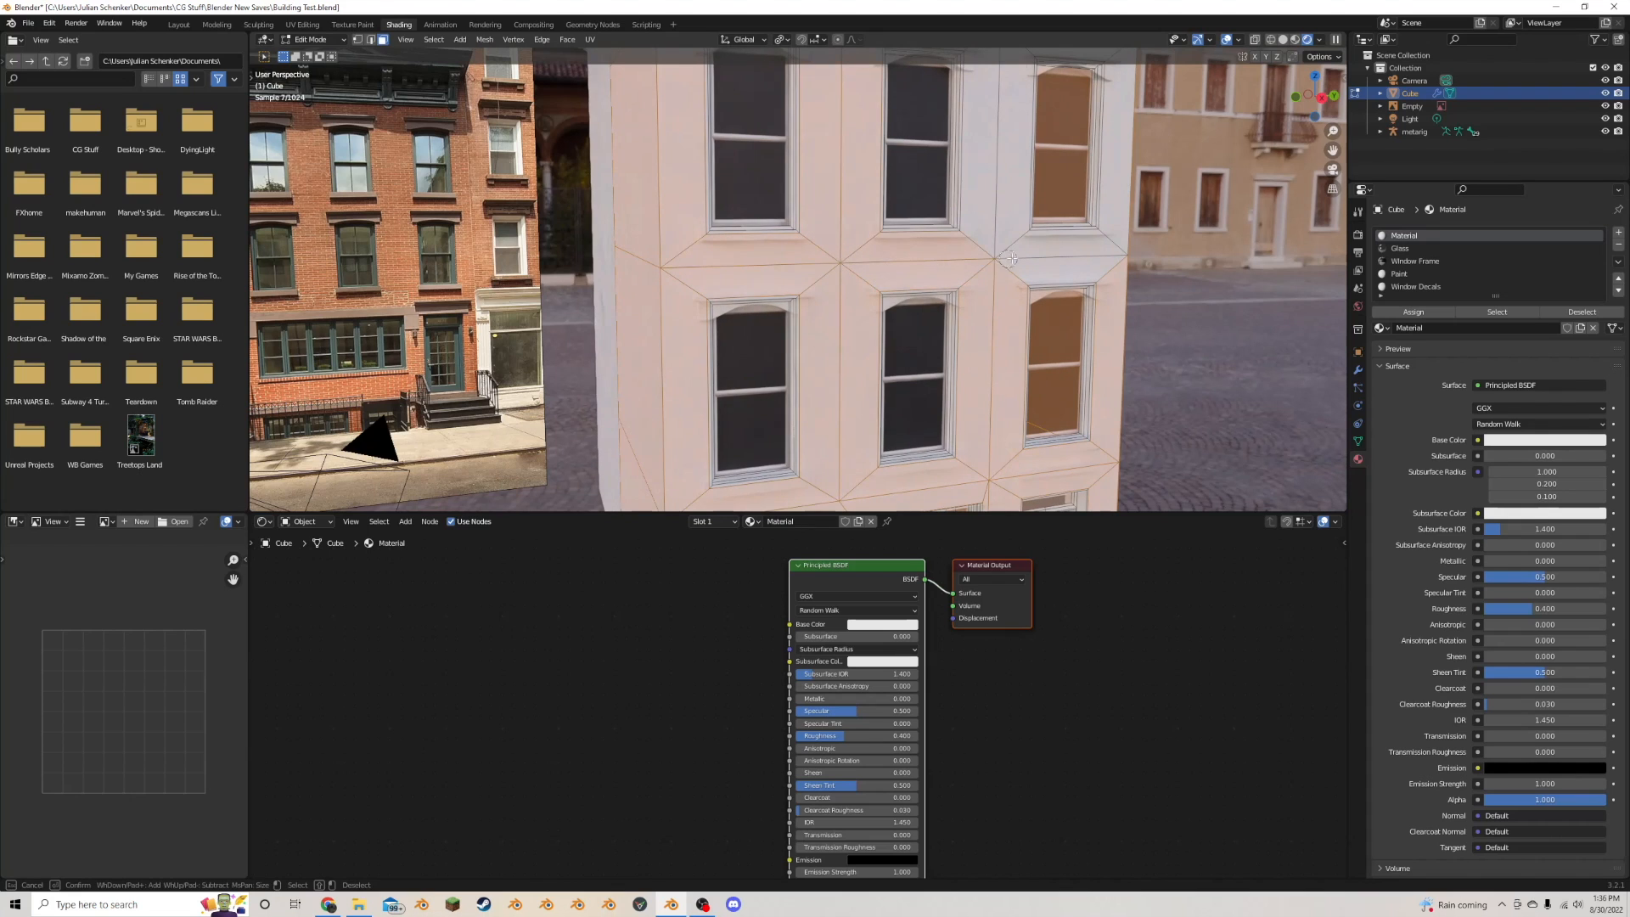
middle_drag(1135, 243, 853, 254)
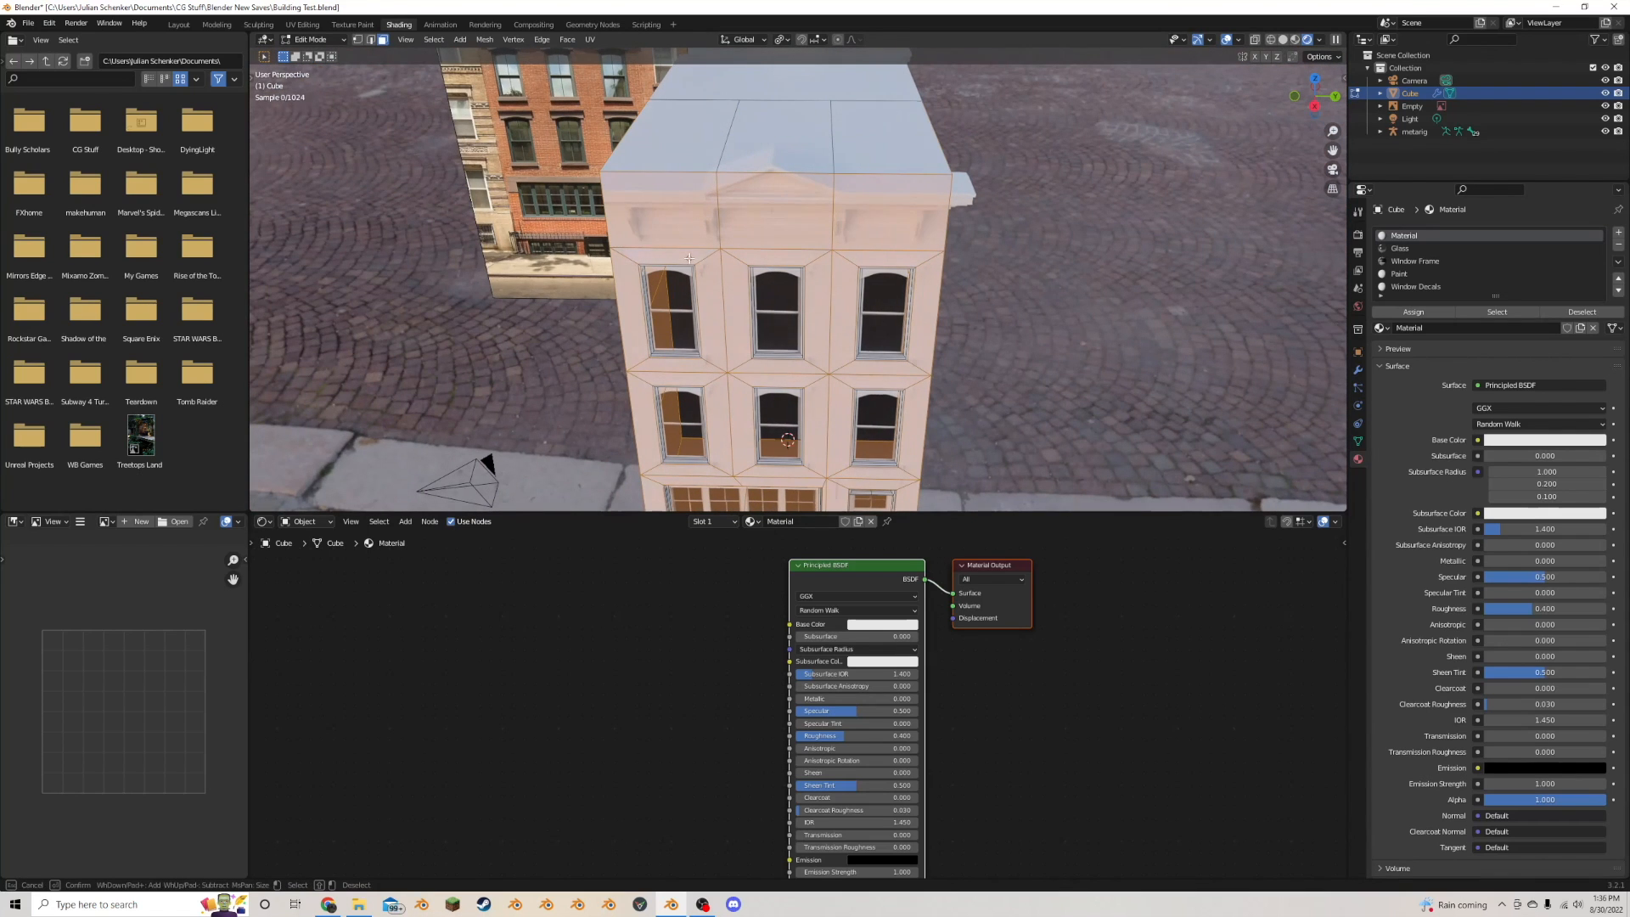
middle_drag(689, 257, 931, 302)
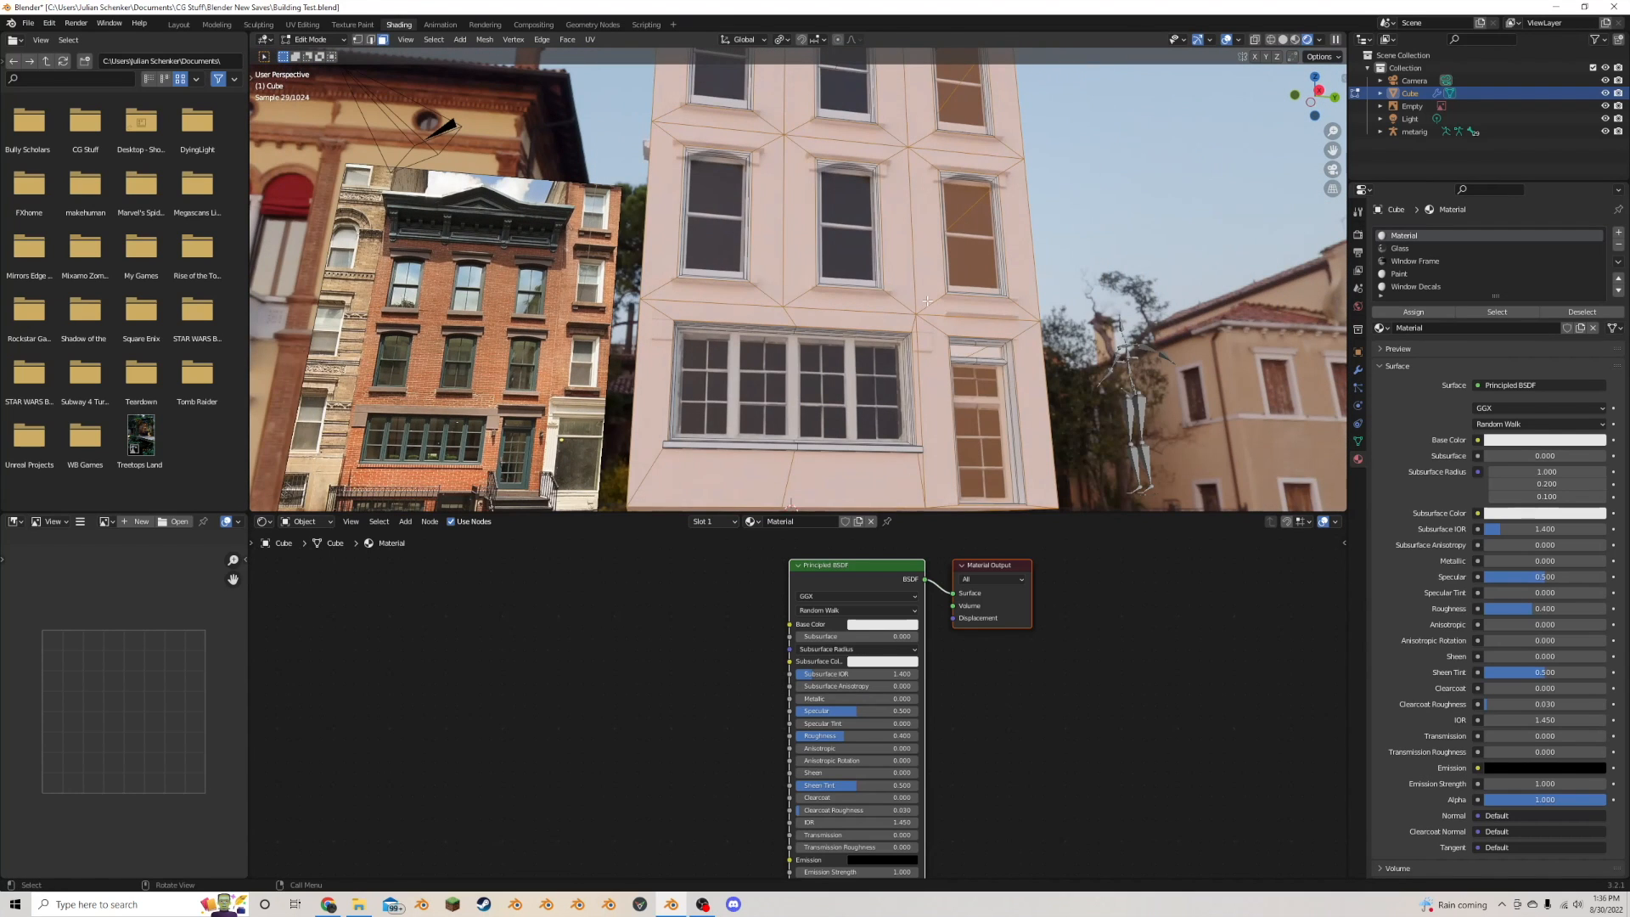
- Invert the selection to pick the window and door trim, and make Paint the active material slot
key(ctrl)
key(ctrl+i)
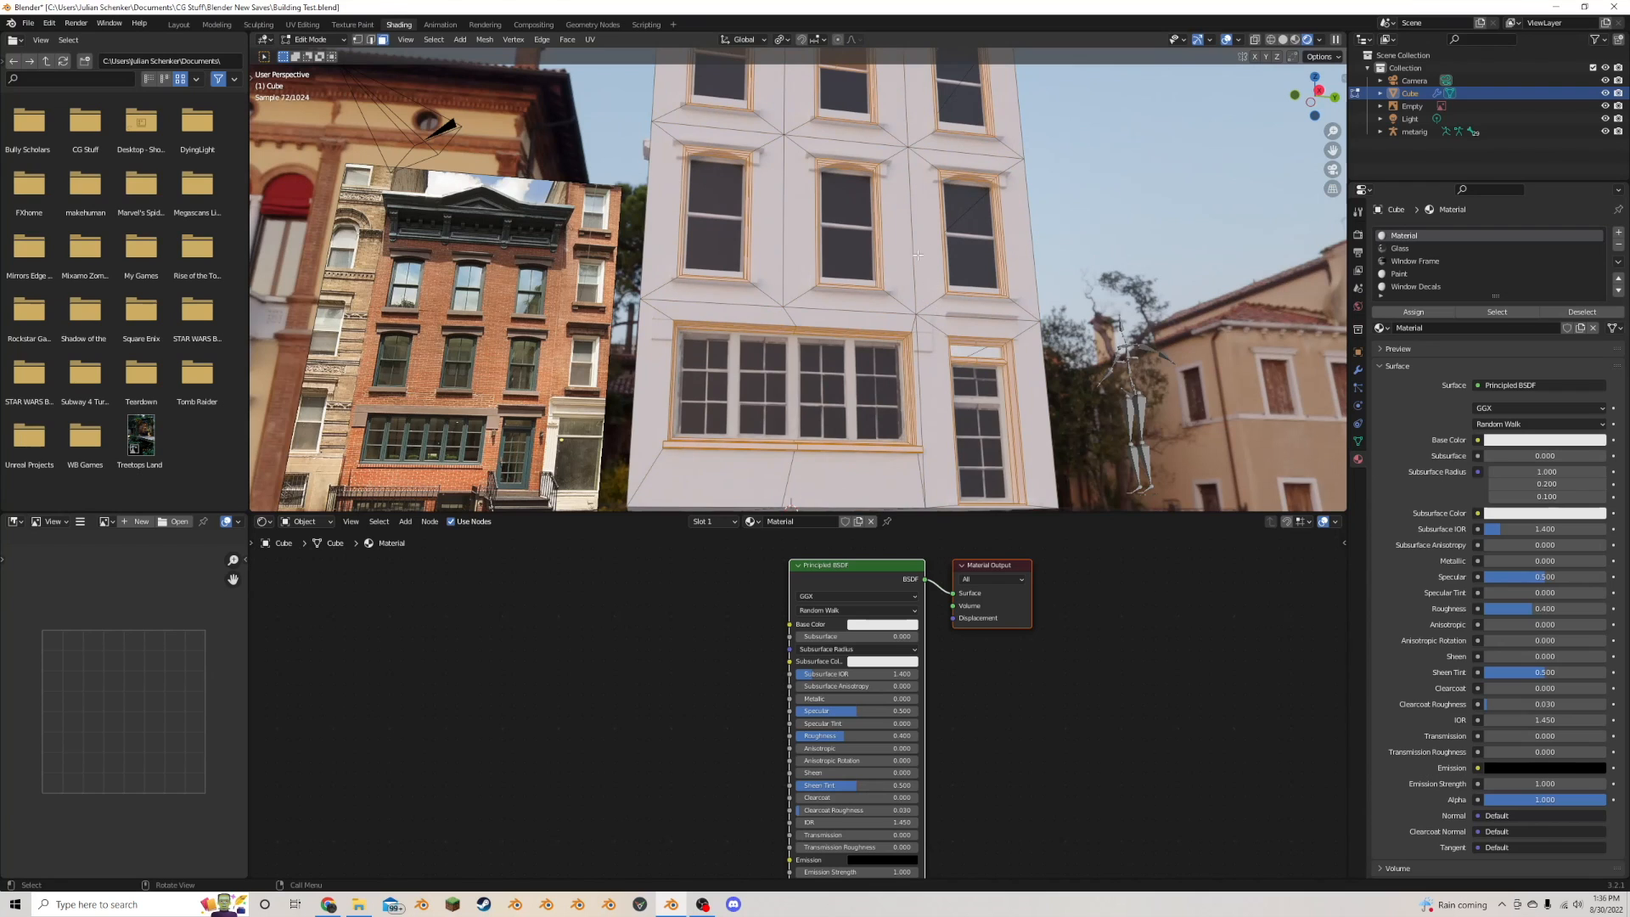
middle_drag(918, 255, 970, 253)
scroll(970, 253, up, 3)
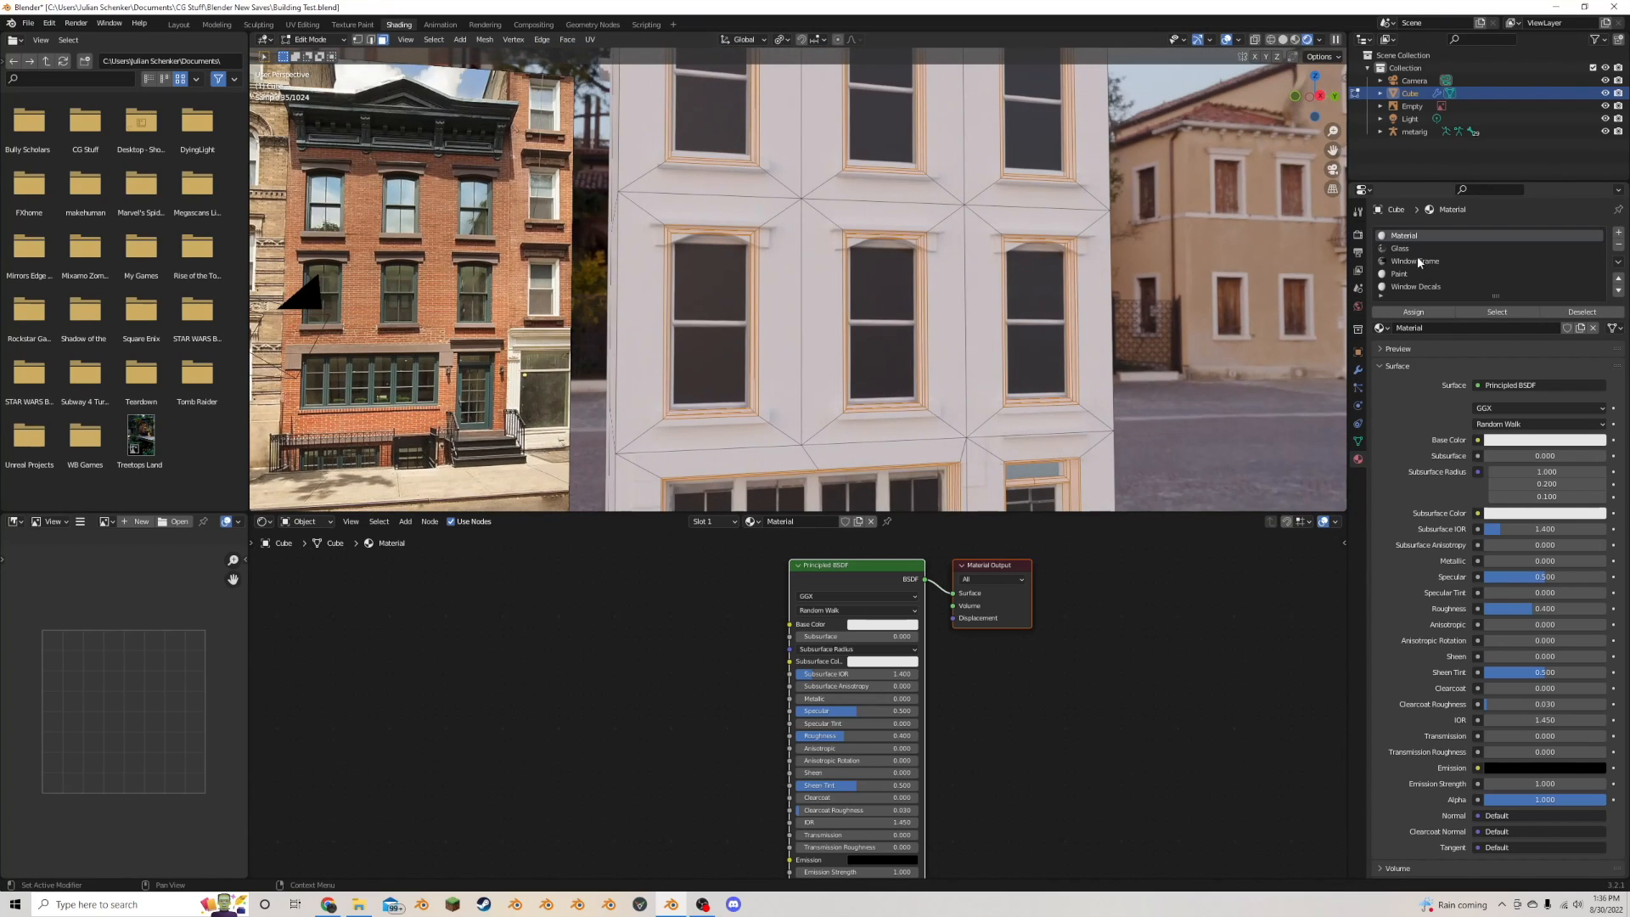
click(1399, 273)
scroll(1140, 344, down, 3)
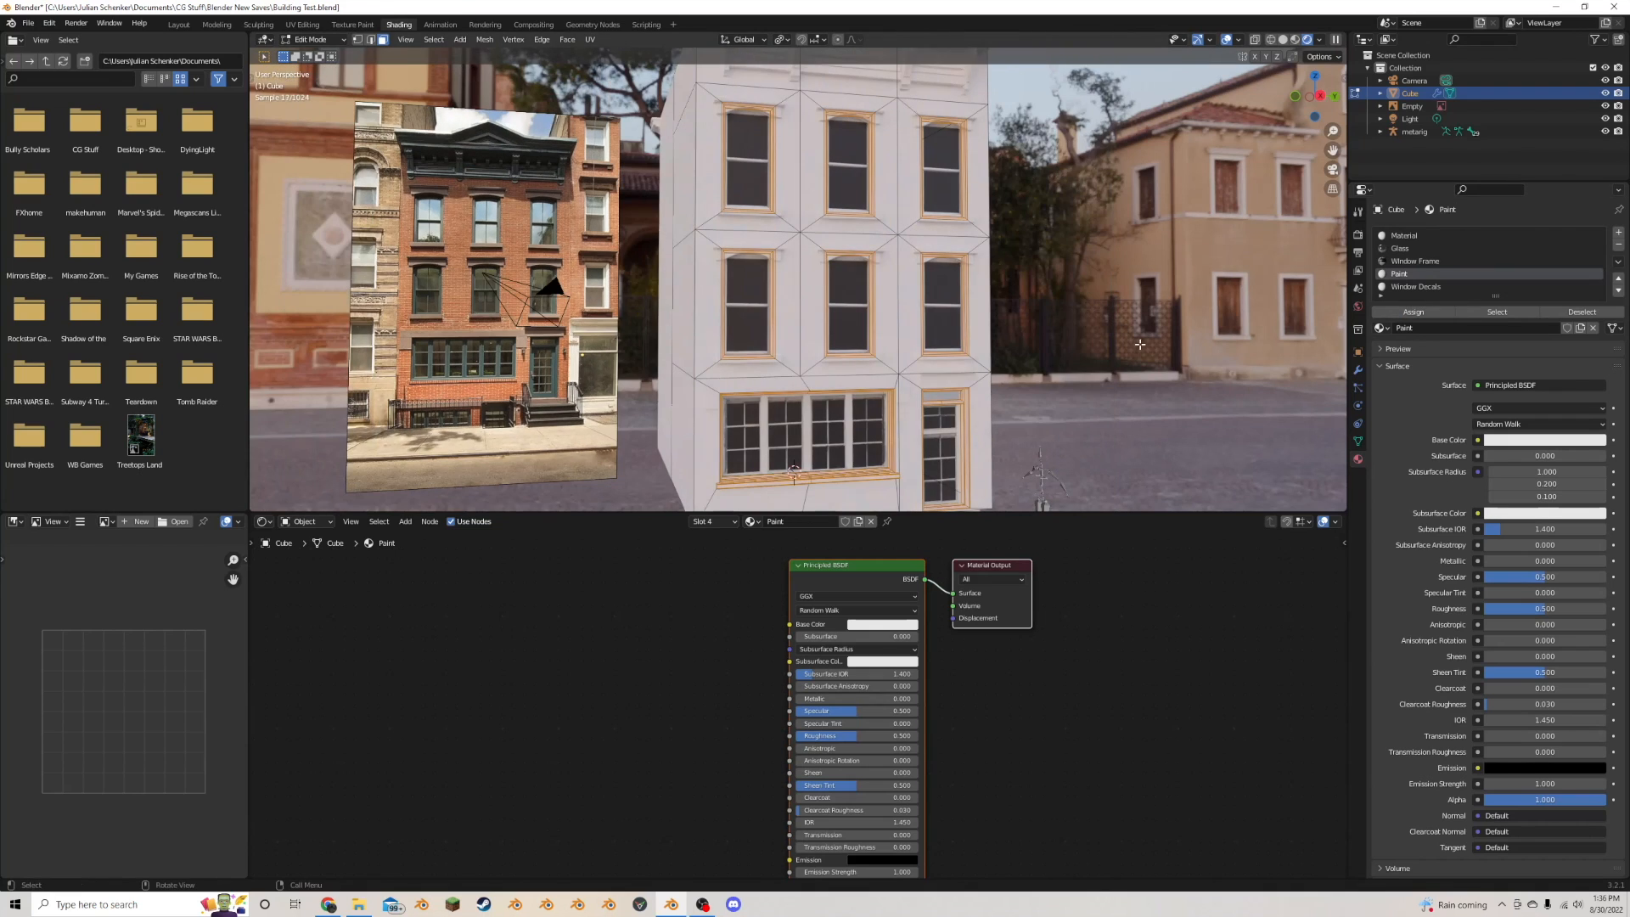
- Reveal all hidden faces of the building, save the file and return to Object Mode
click(1130, 339)
key(alt+h)
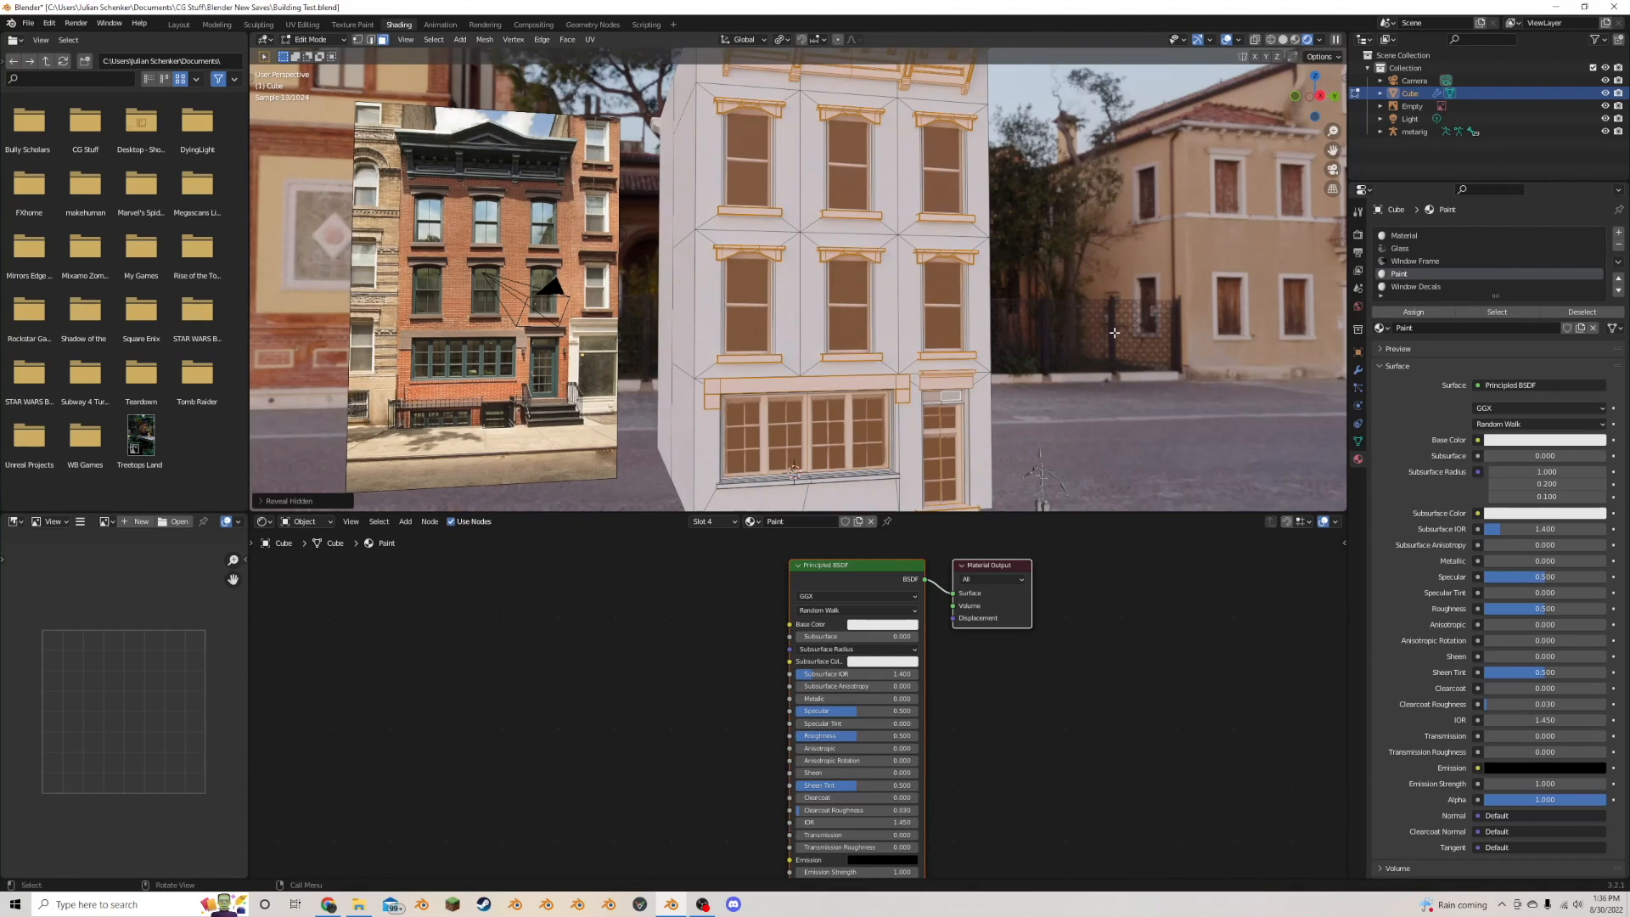
key(ctrl+s)
key(Tab)
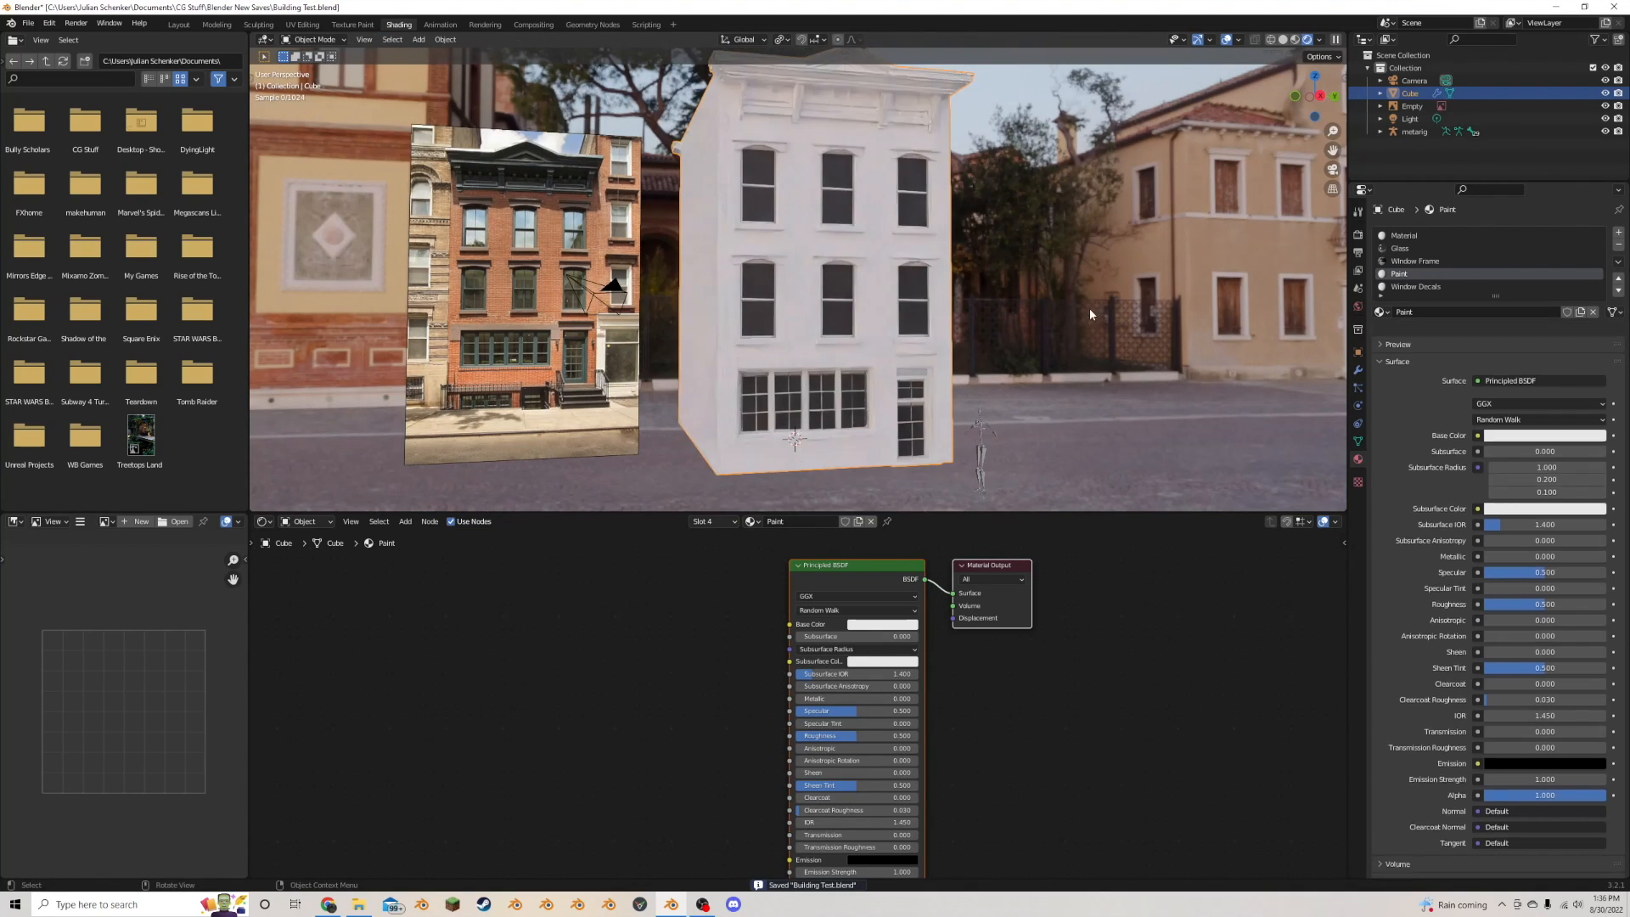
- Rename the building's base material from Material to Wall
scroll(1024, 306, up, 2)
click(1440, 236)
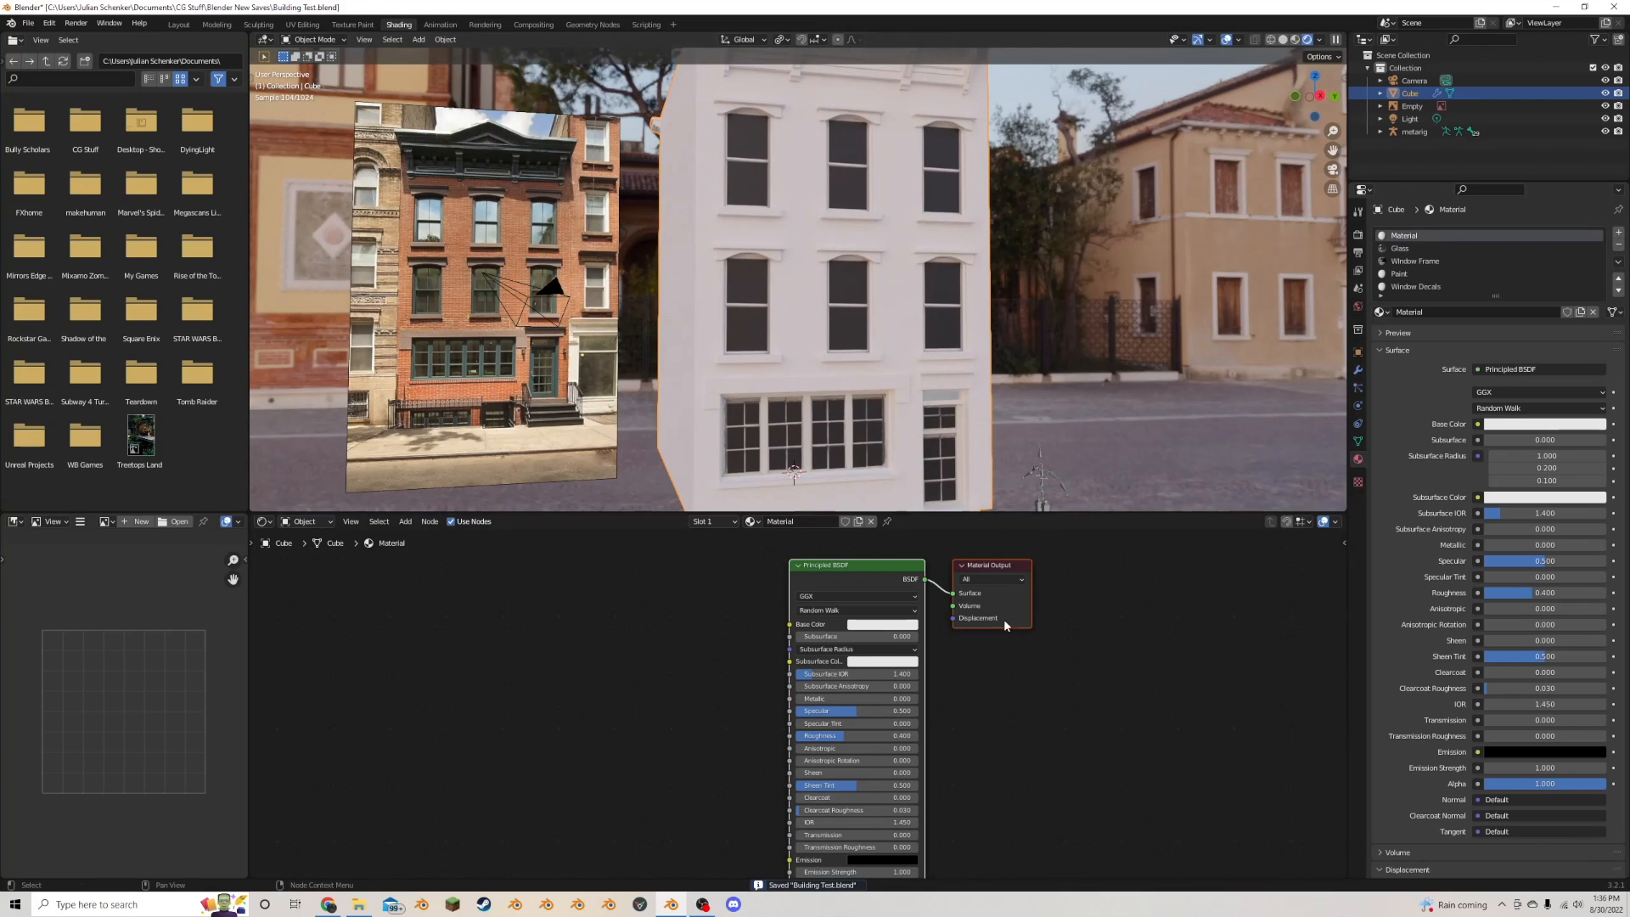
double_click(779, 522)
text(Wall)
key(Return)
- Connect the Windows.png alpha output to the Principled BSDF Alpha input in the Window Frame material, and save the file
click(1399, 247)
click(1399, 273)
click(1414, 261)
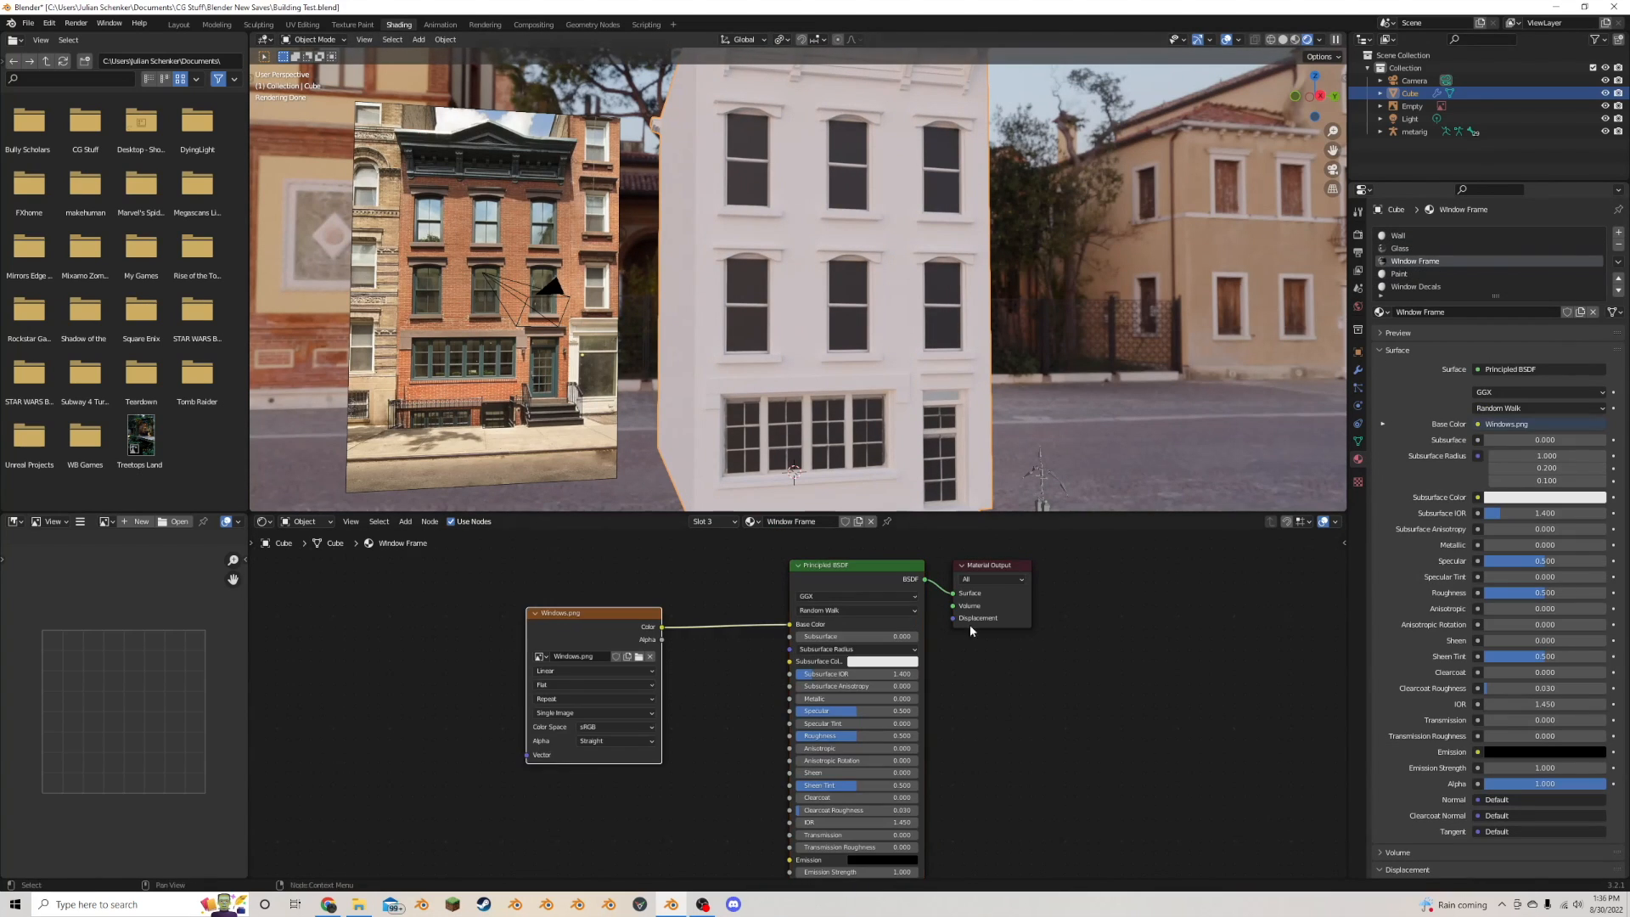
scroll(680, 725, down, 1)
middle_drag(679, 726, 694, 659)
drag(683, 585, 807, 796)
mouse_move(922, 467)
middle_down()
mouse_move(924, 426)
mouse_move(960, 431)
mouse_move(938, 442)
middle_up()
key(ctrl+s)
- Make room beside the Windows.png node and insert a ColorRamp between its Color output and the Principled BSDF Base Color
drag(488, 568, 388, 596)
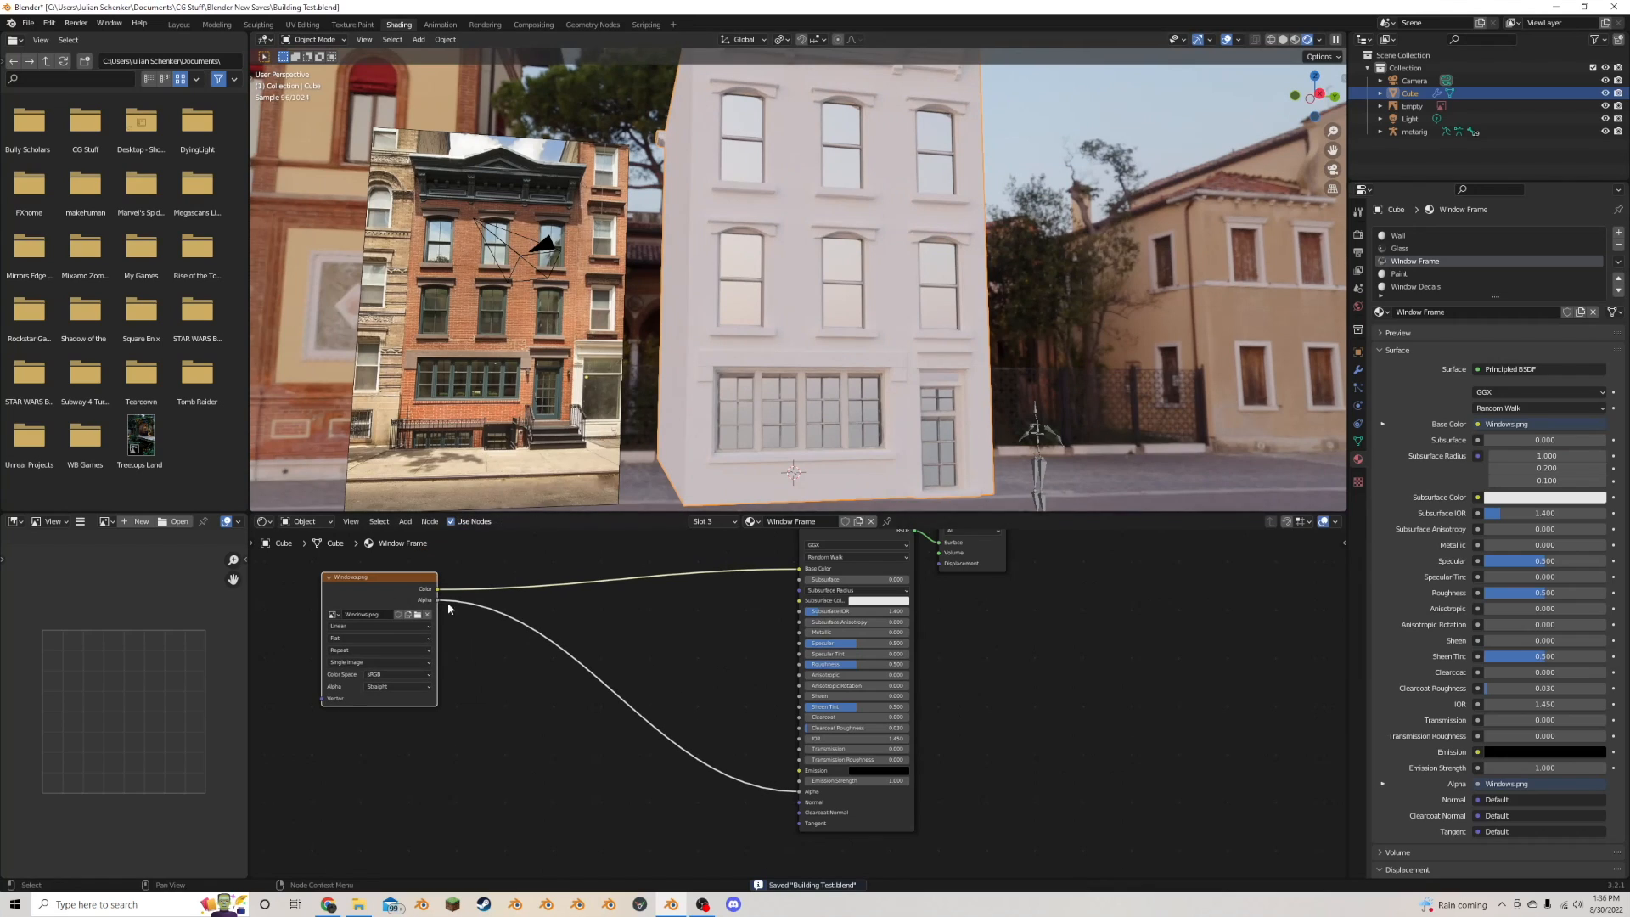
key(shift+a)
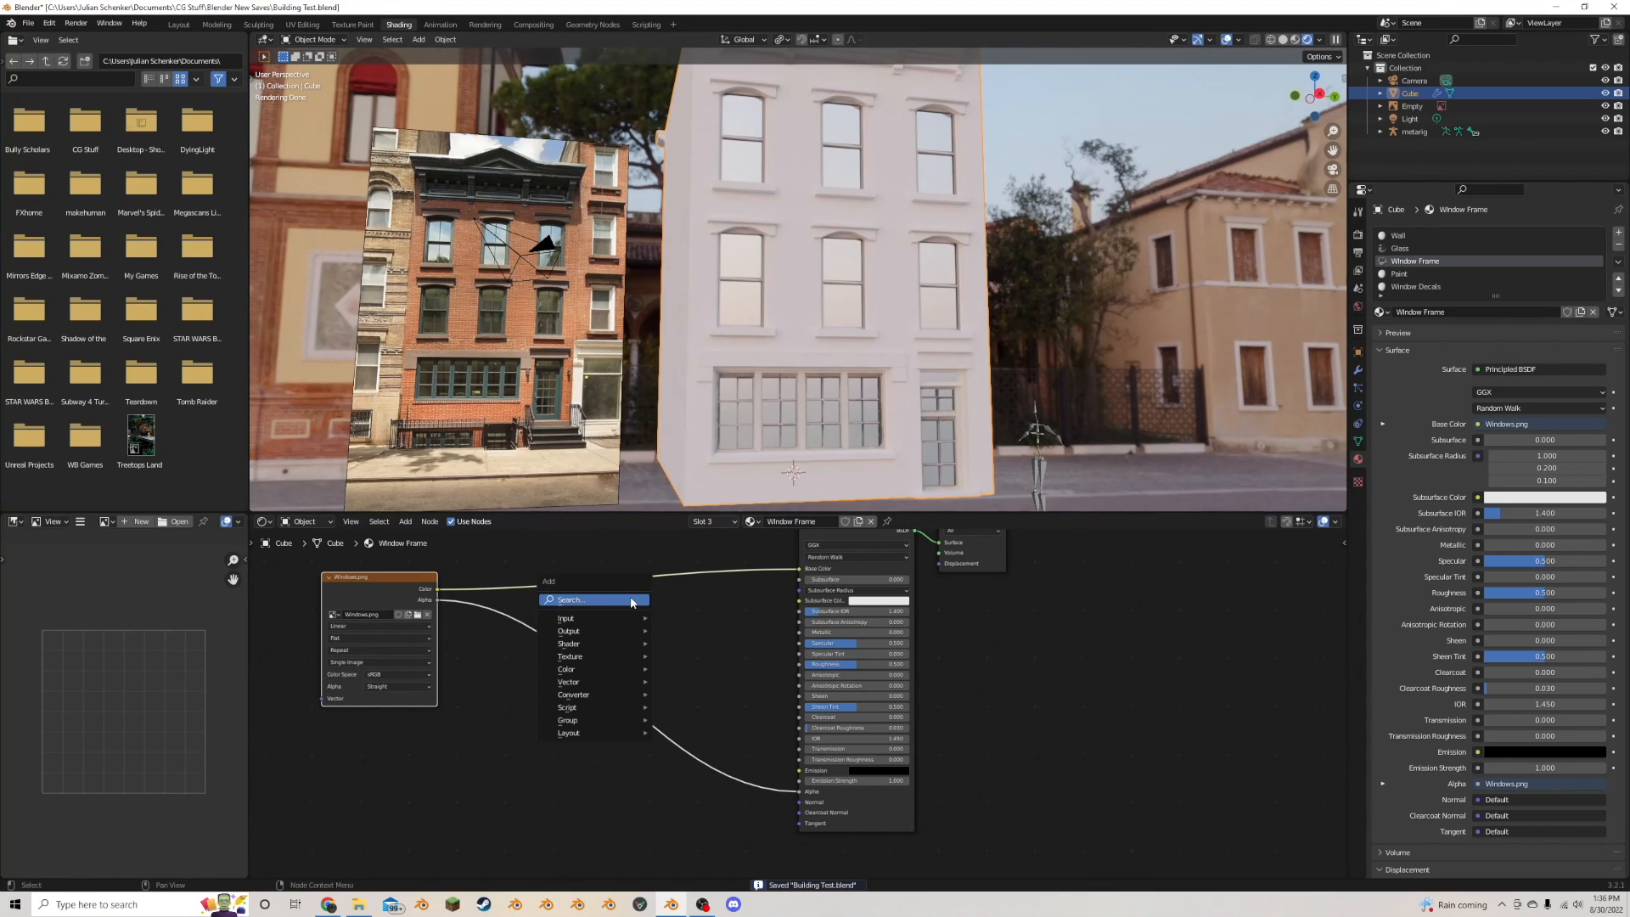
click(633, 599)
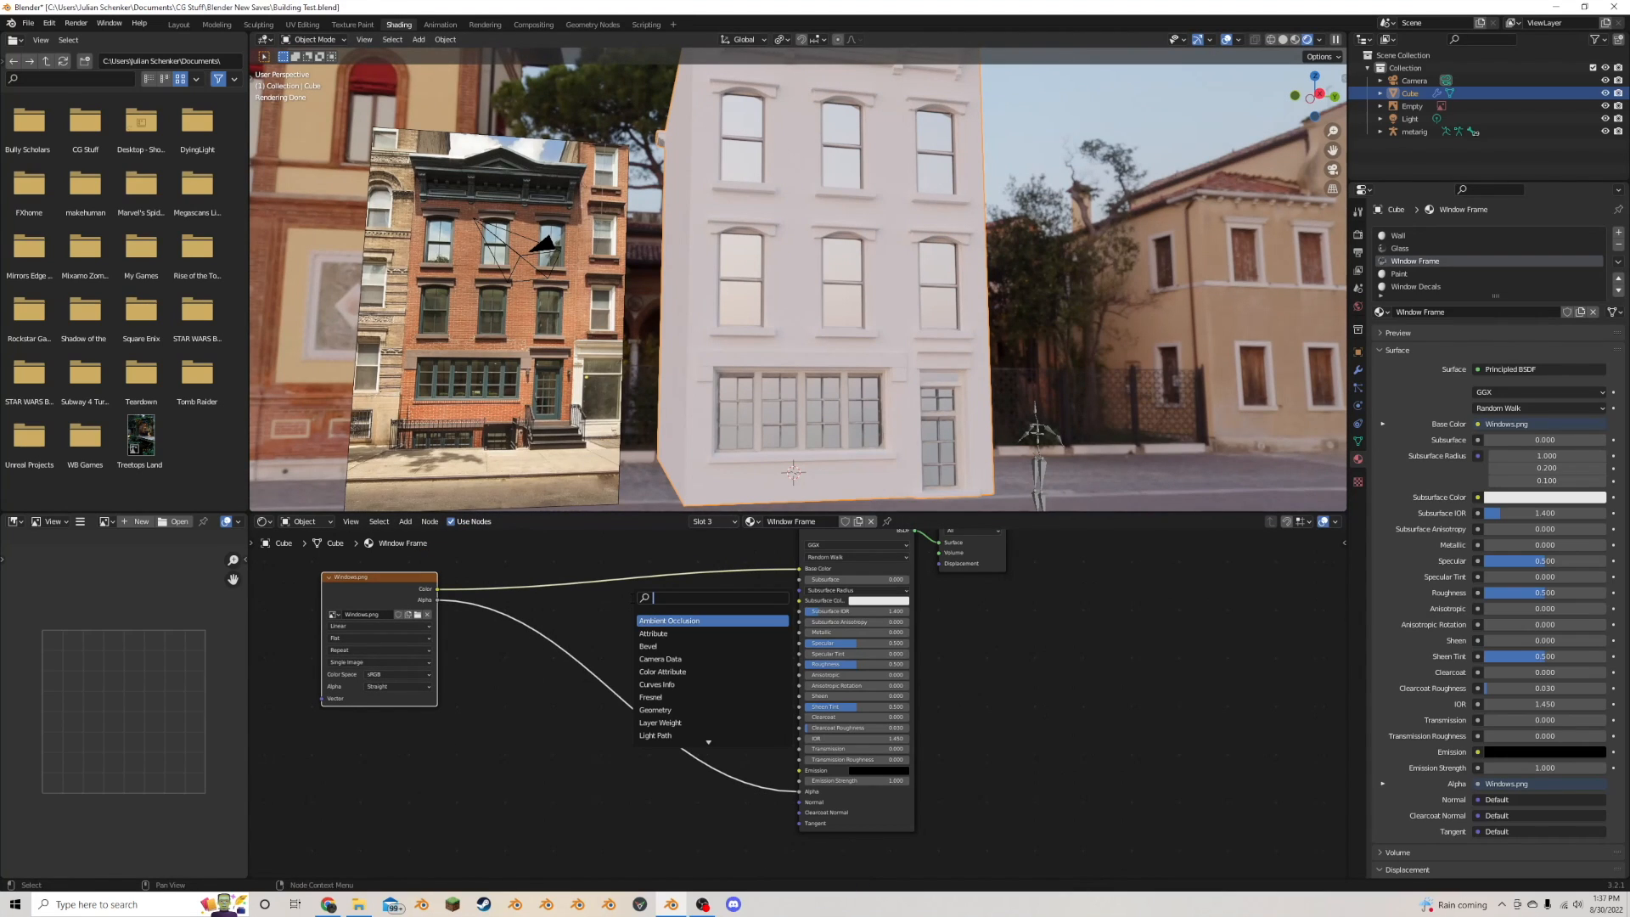
text(color)
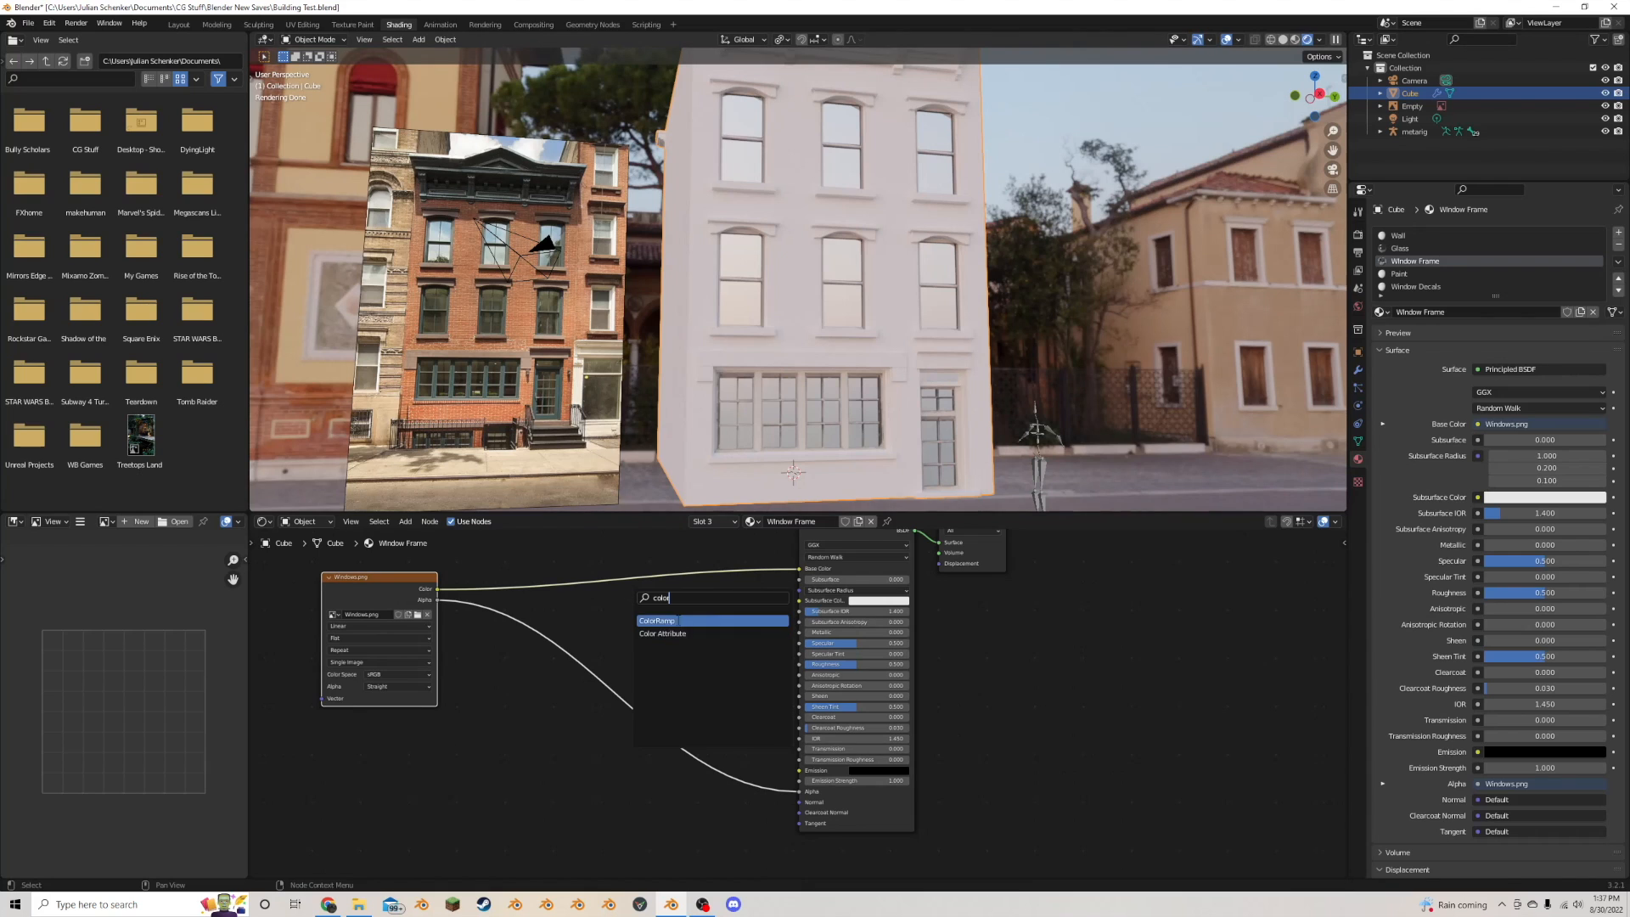
click(722, 621)
click(708, 539)
middle_drag(747, 551, 756, 597)
scroll(758, 598, up, 3)
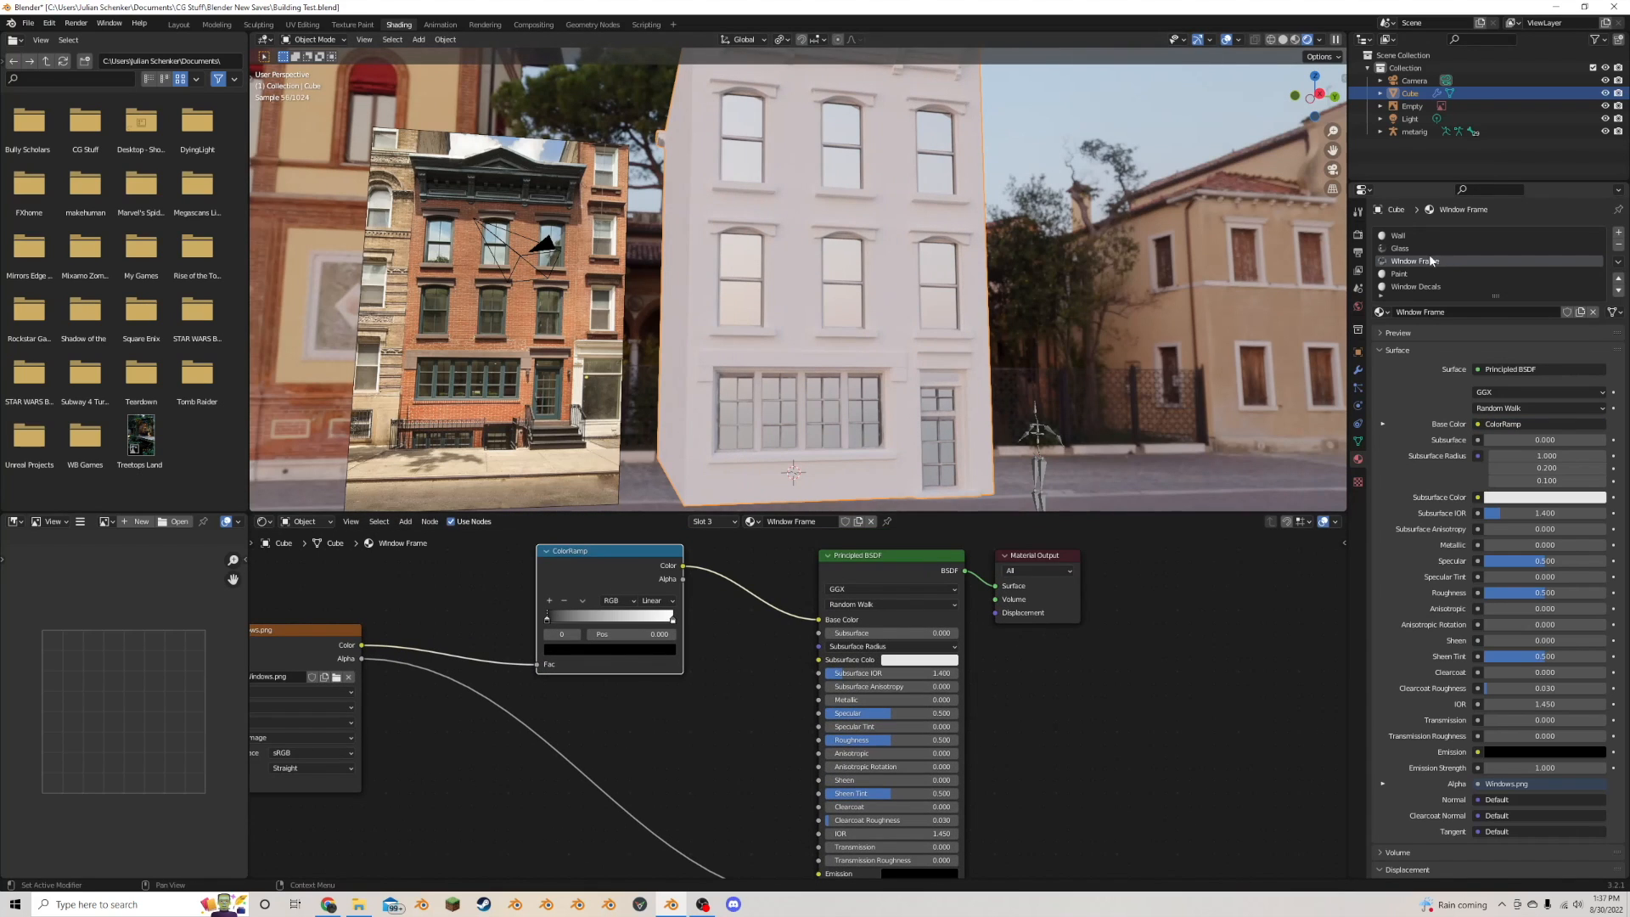
- Set the Paint material's Principled BSDF base color to a very dark green, about hue 0.408, saturation 0.631 and value 0.028
click(1402, 275)
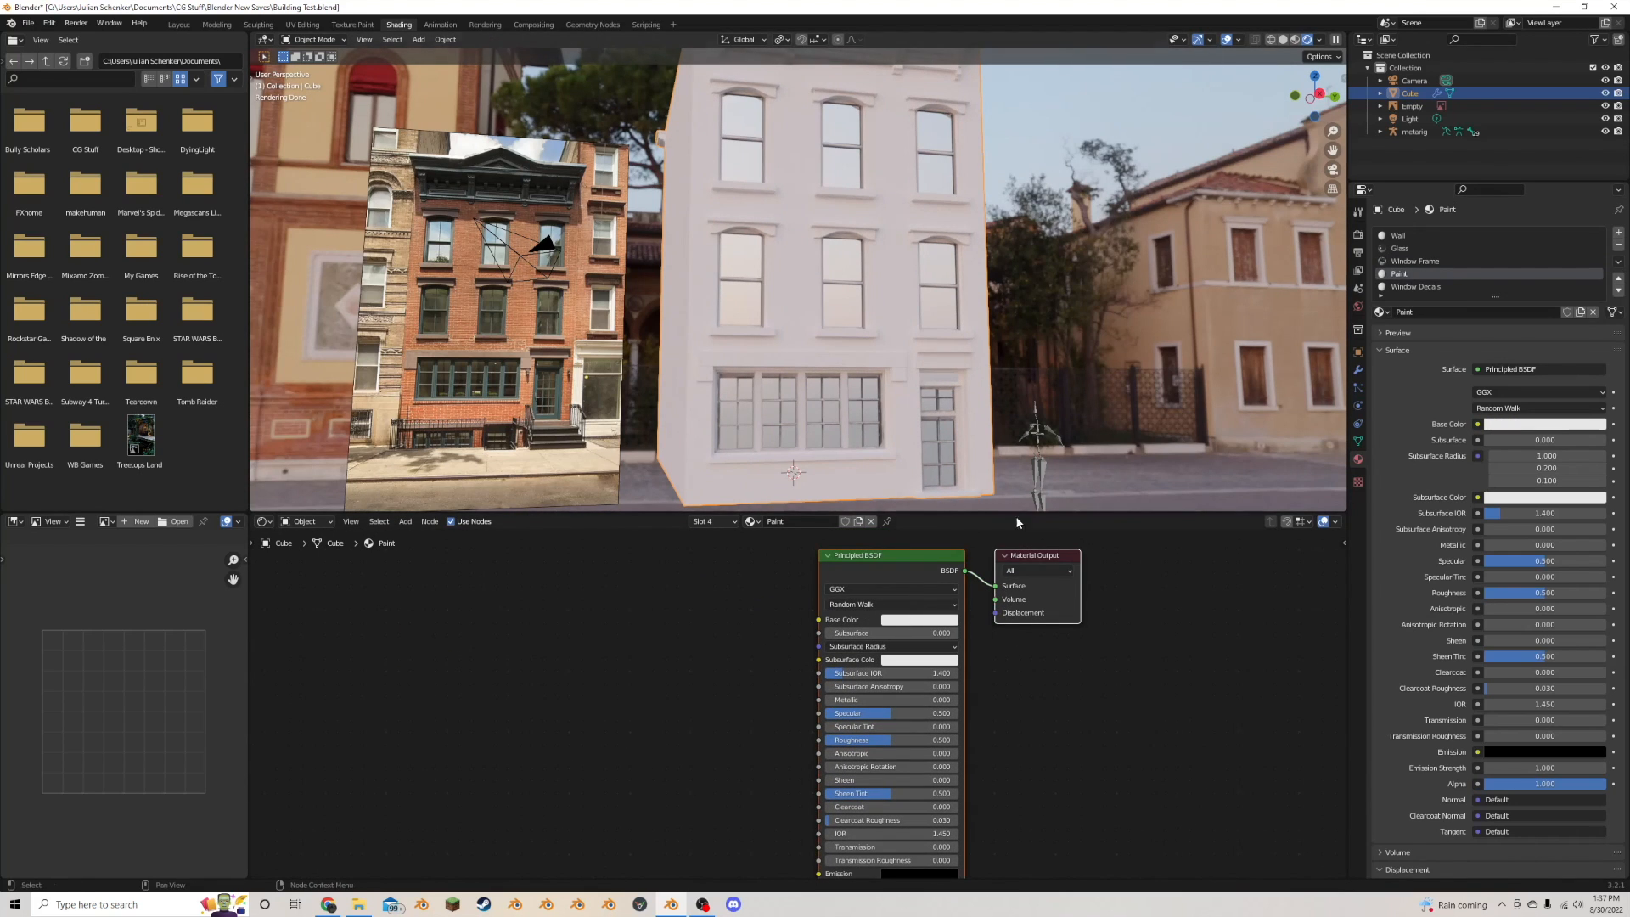
click(911, 621)
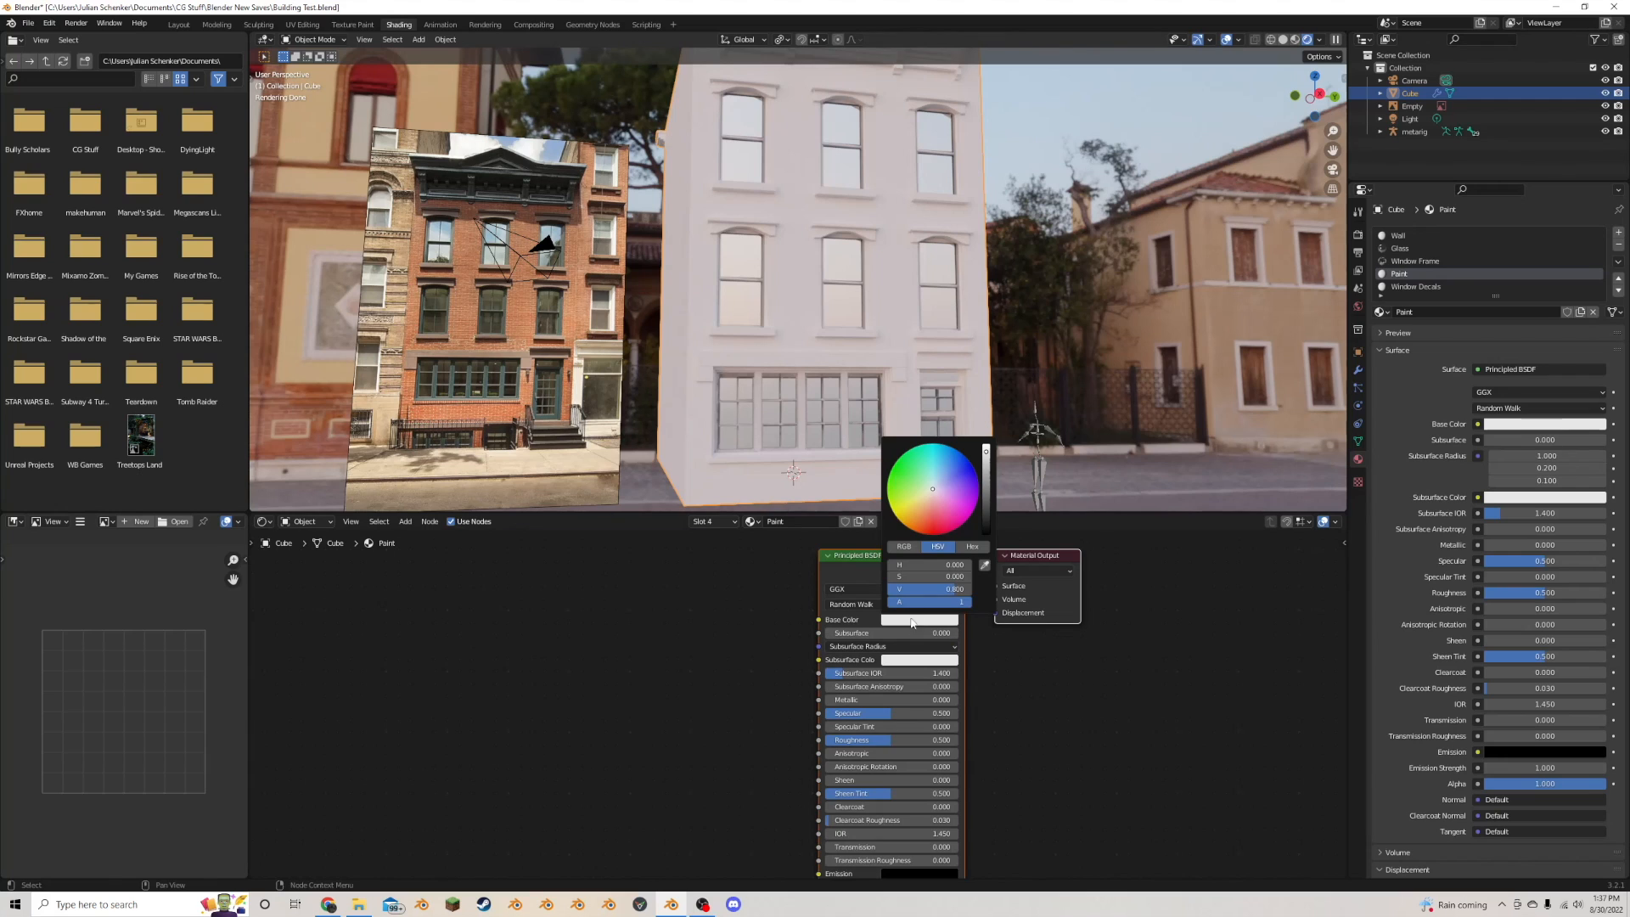
click(914, 484)
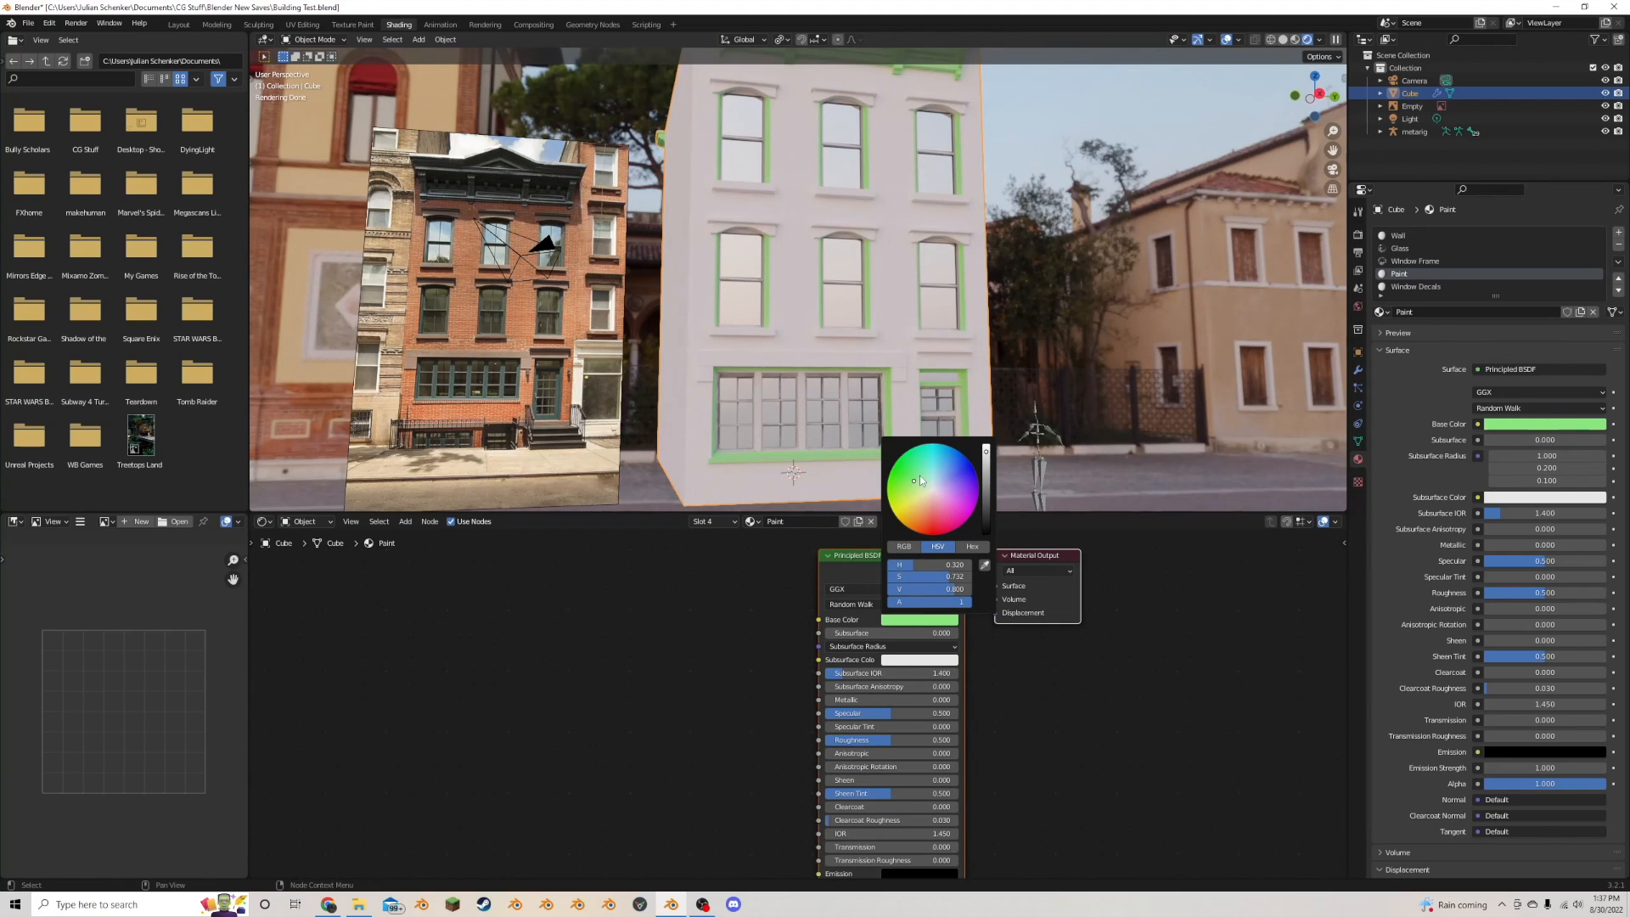
click(907, 476)
drag(987, 481, 987, 508)
click(920, 474)
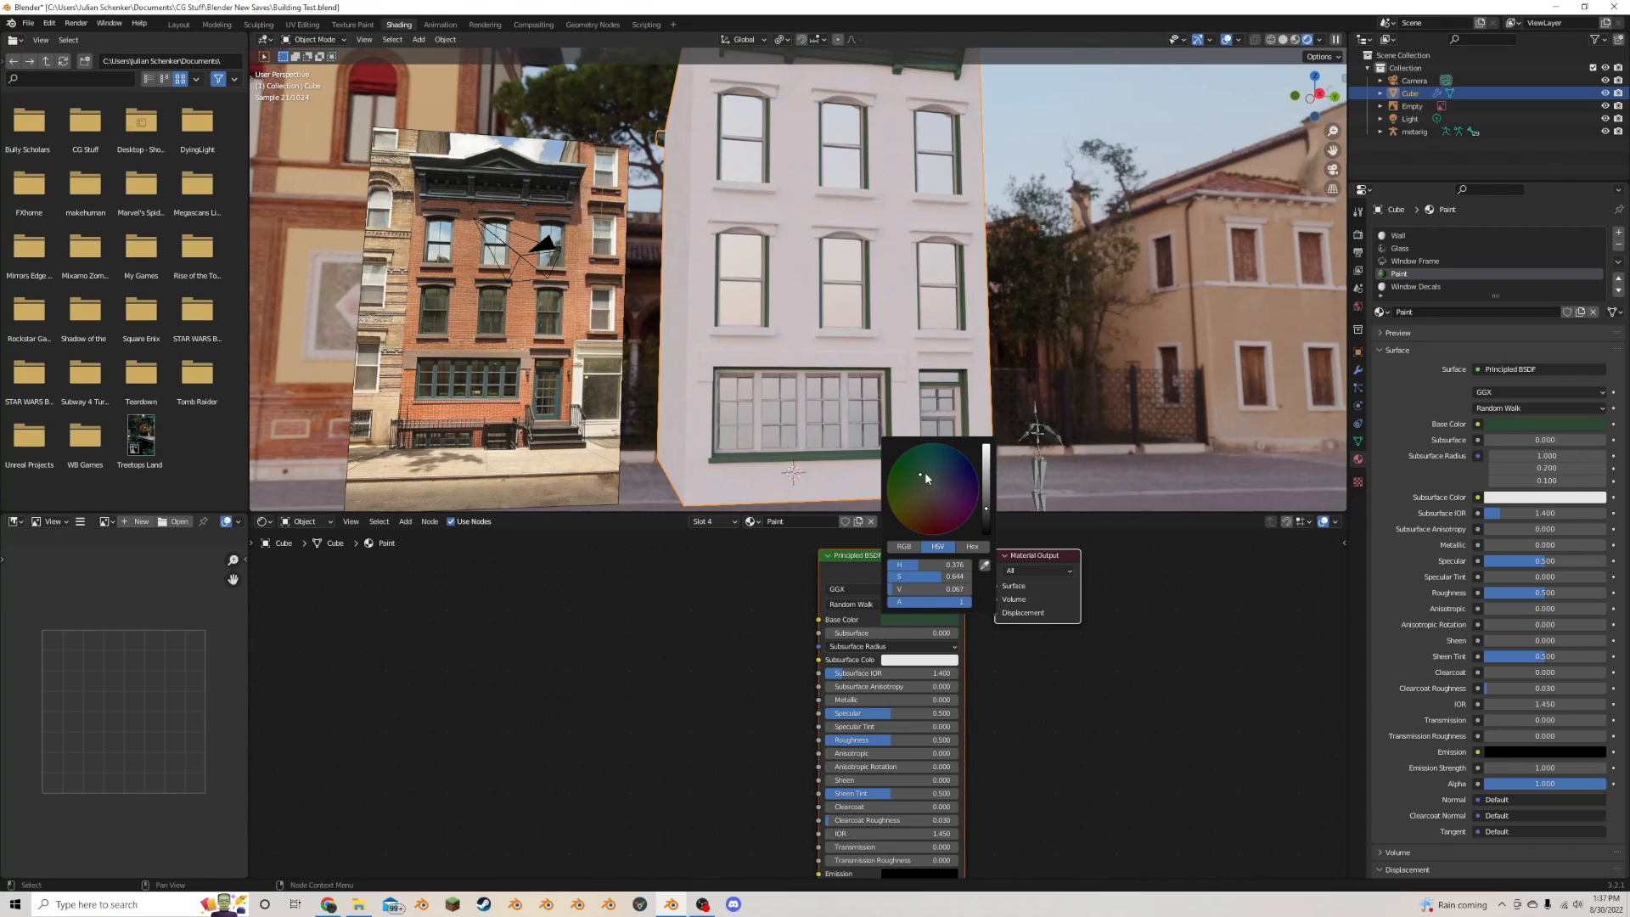
click(922, 471)
drag(985, 517, 986, 521)
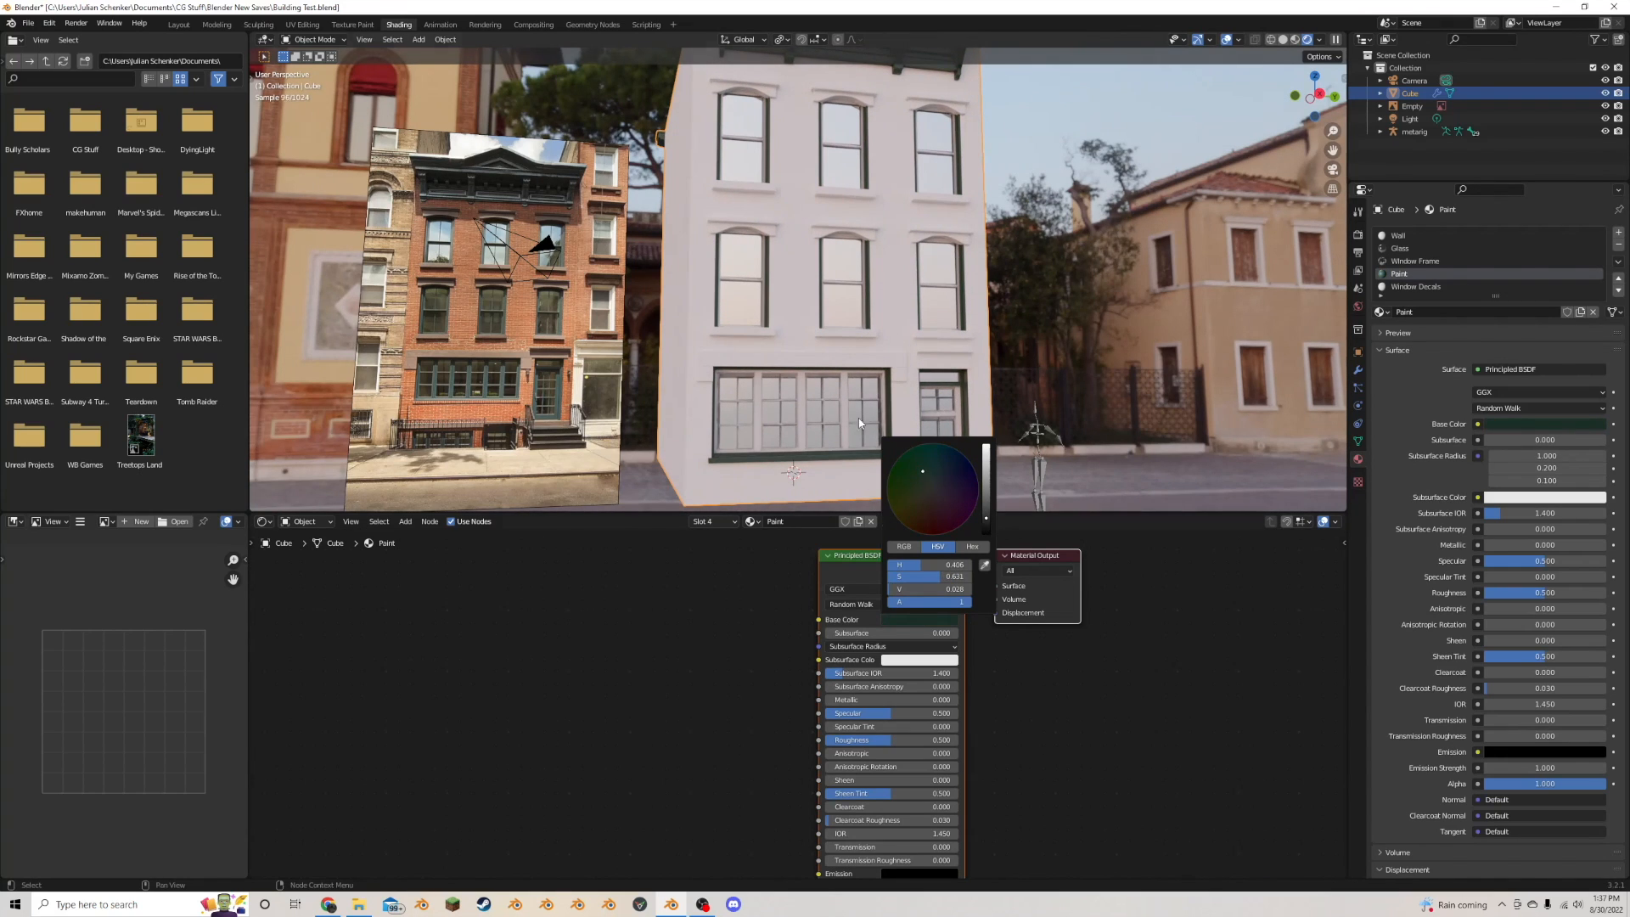
- Brighten the Paint material's green base color to a value of about 0.058
middle_drag(798, 353, 750, 350)
scroll(789, 381, up, 3)
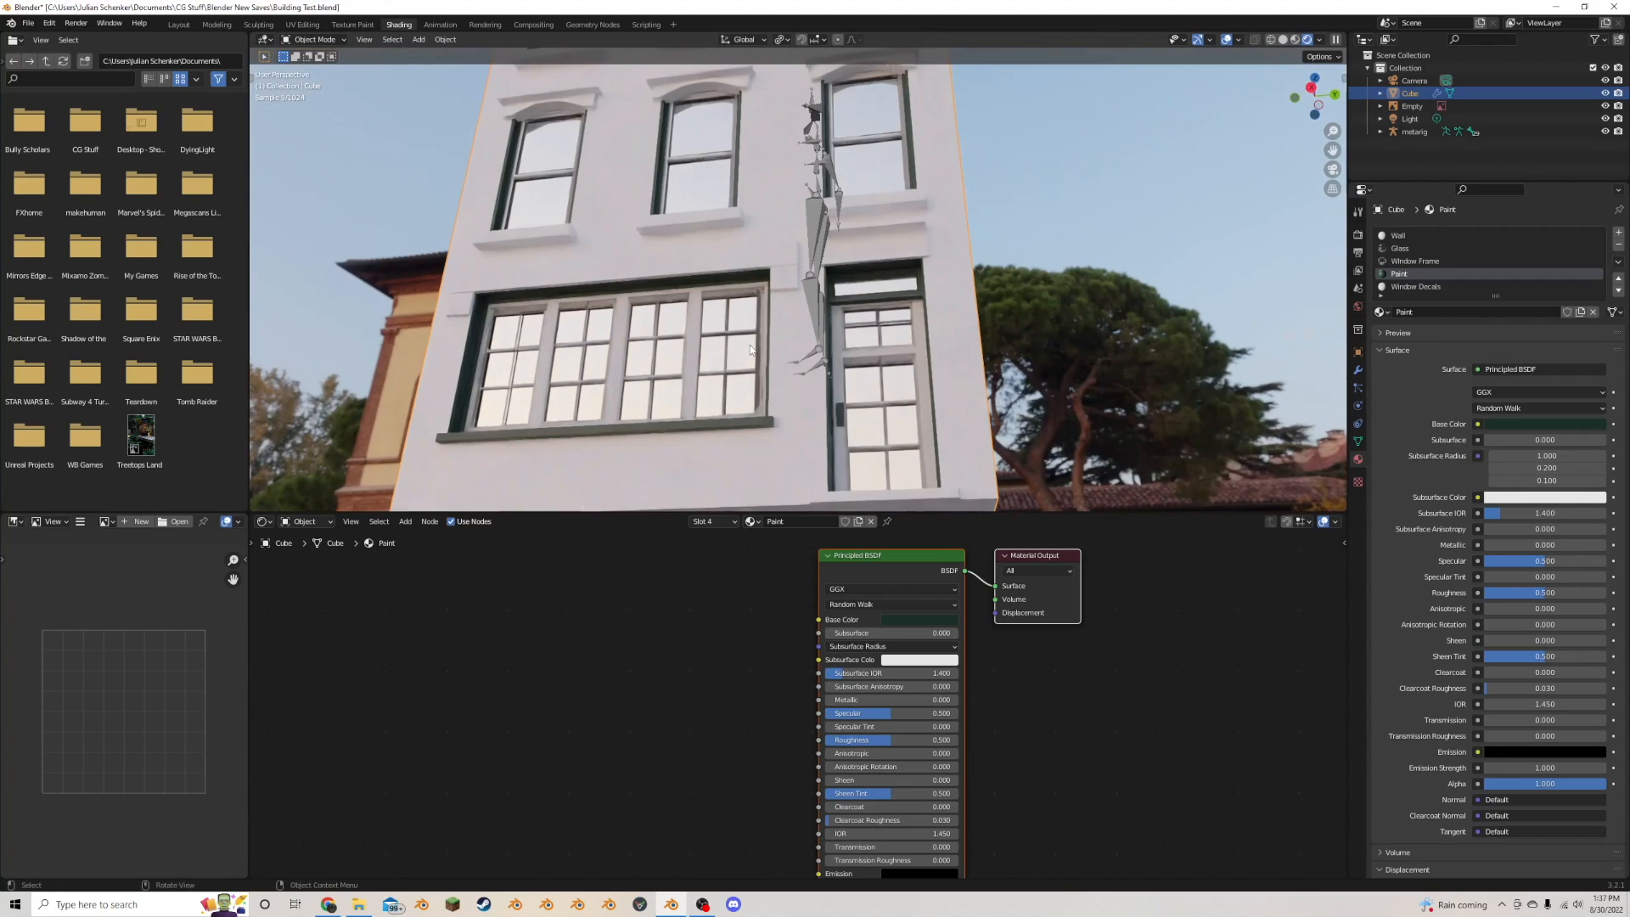
click(903, 617)
drag(986, 521, 988, 514)
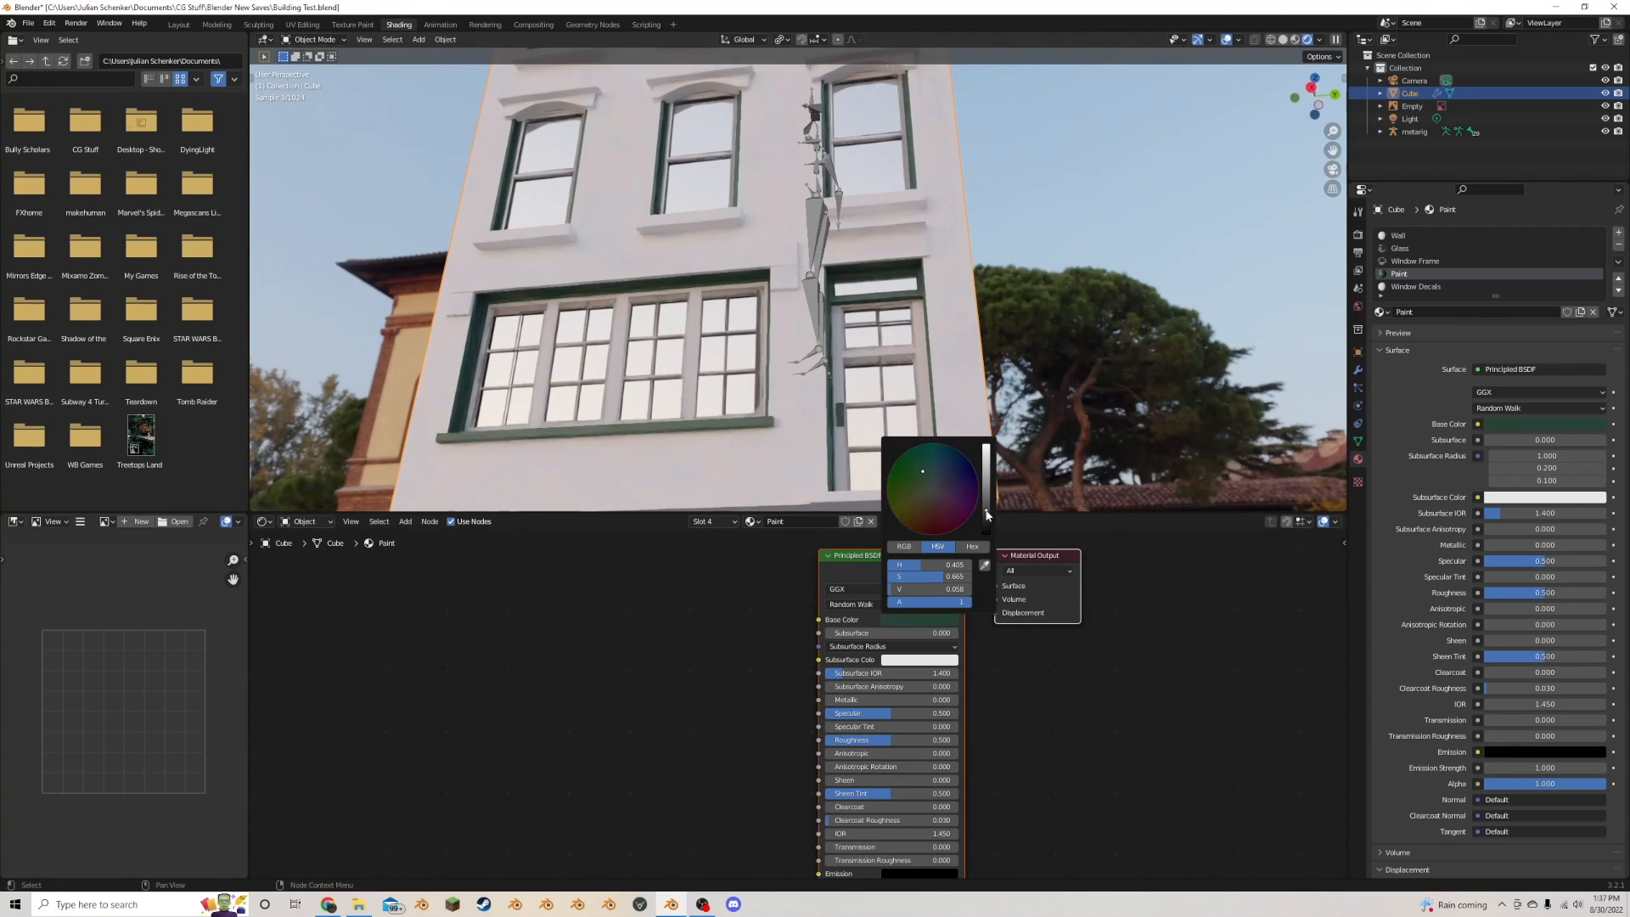
- Copy the Paint base color's hex code and apply 264435 to the white stop of the Window Frame material's ColorRamp
click(906, 620)
click(972, 547)
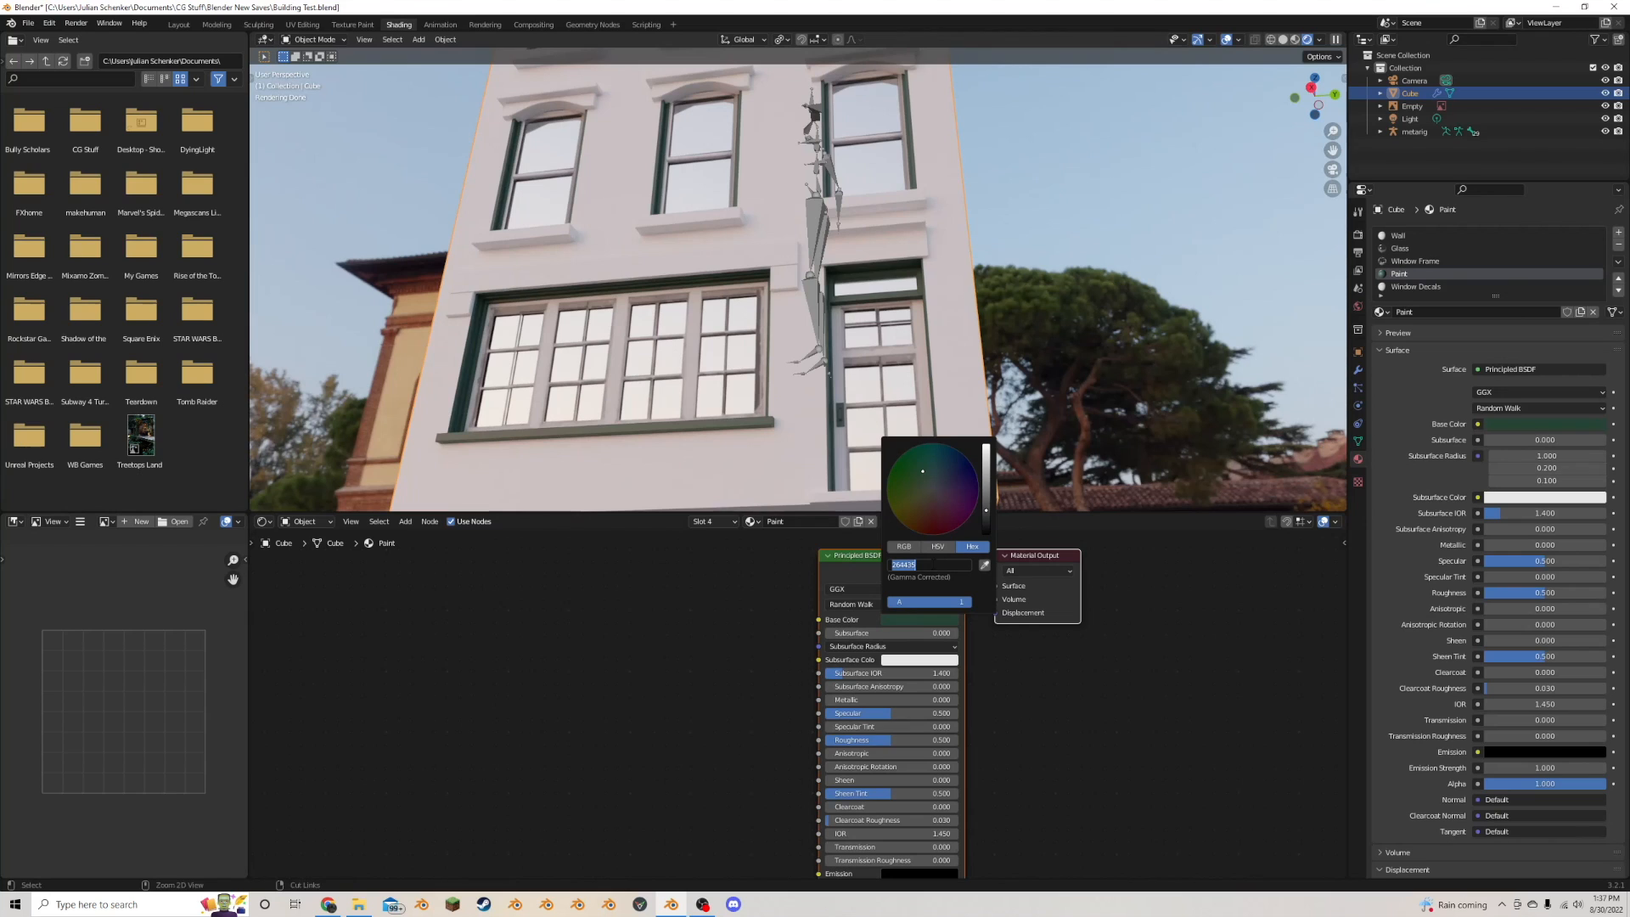
click(1071, 731)
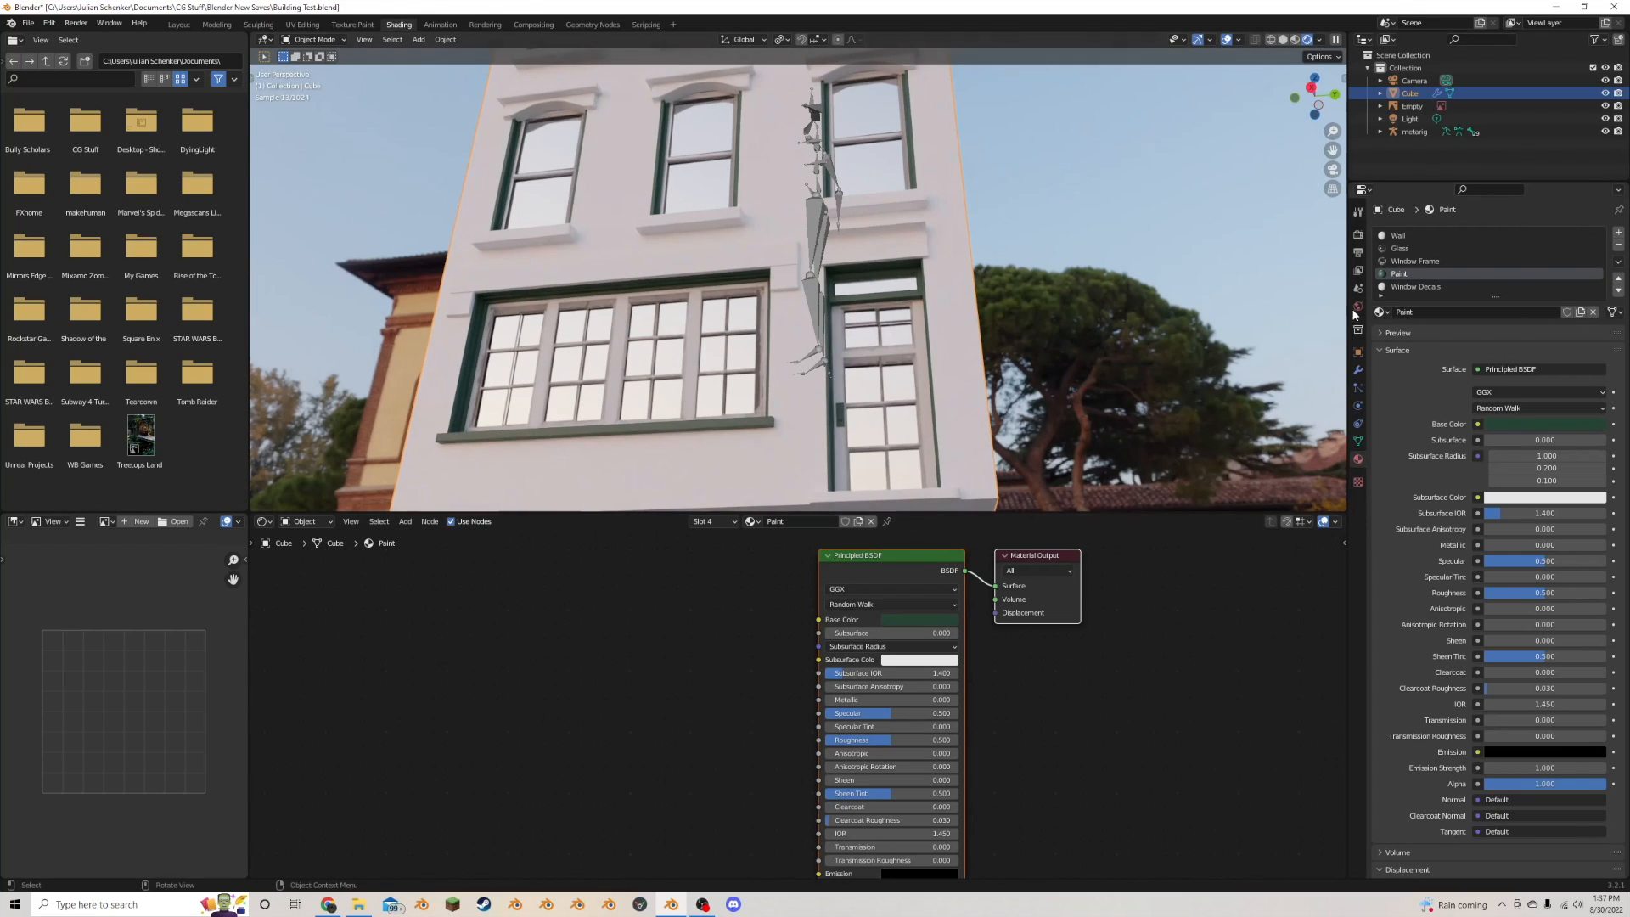
click(1411, 261)
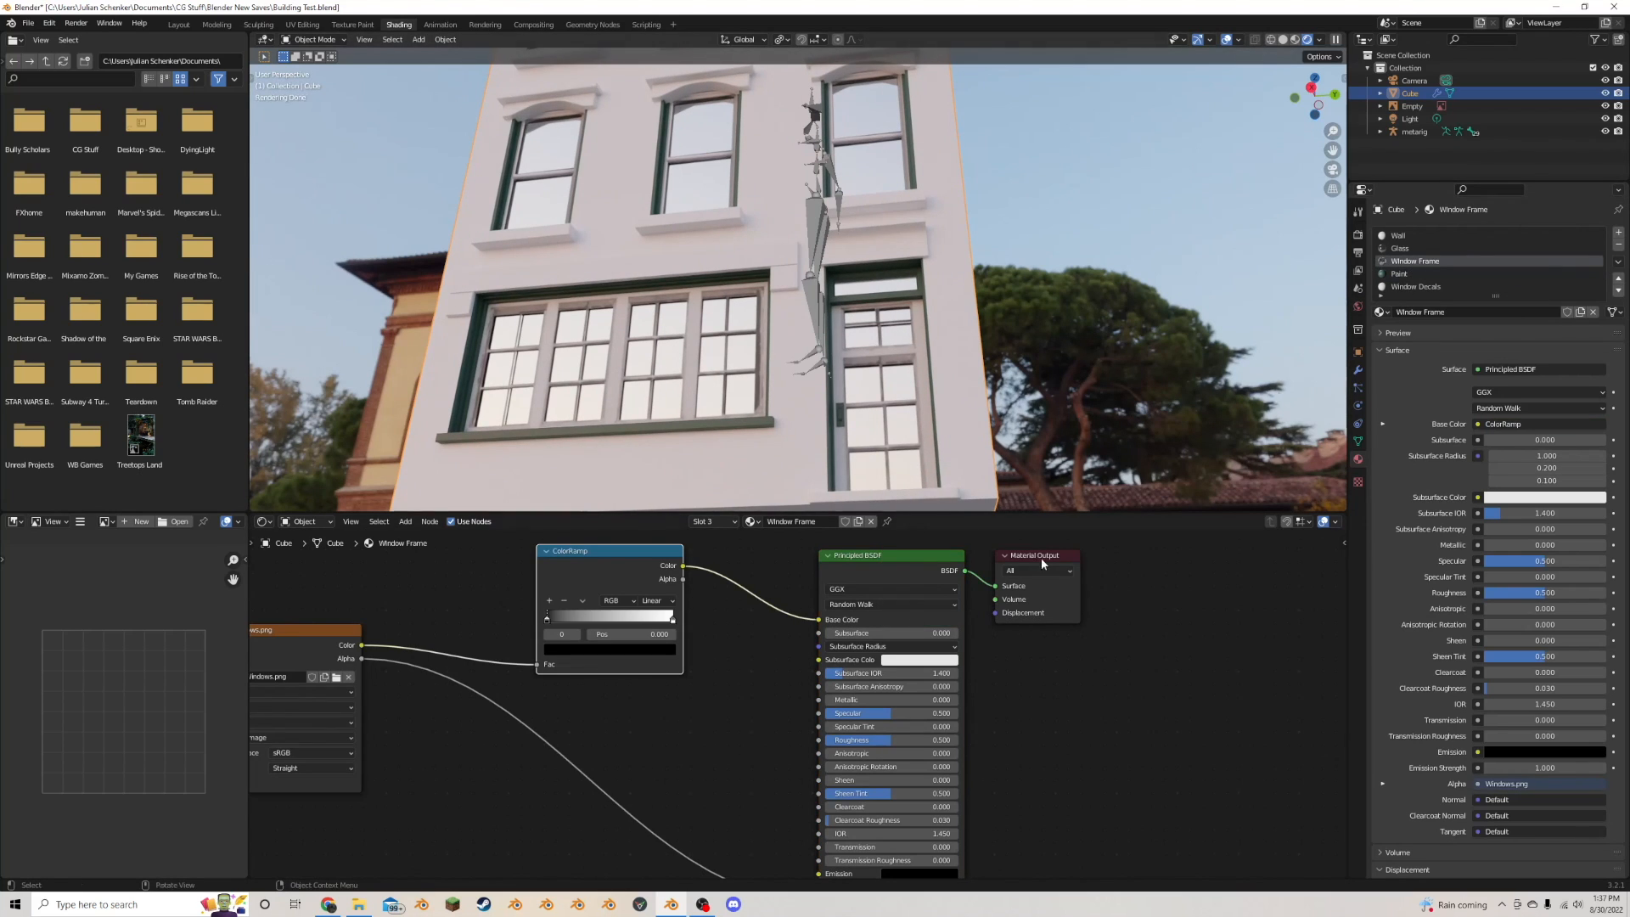
click(661, 651)
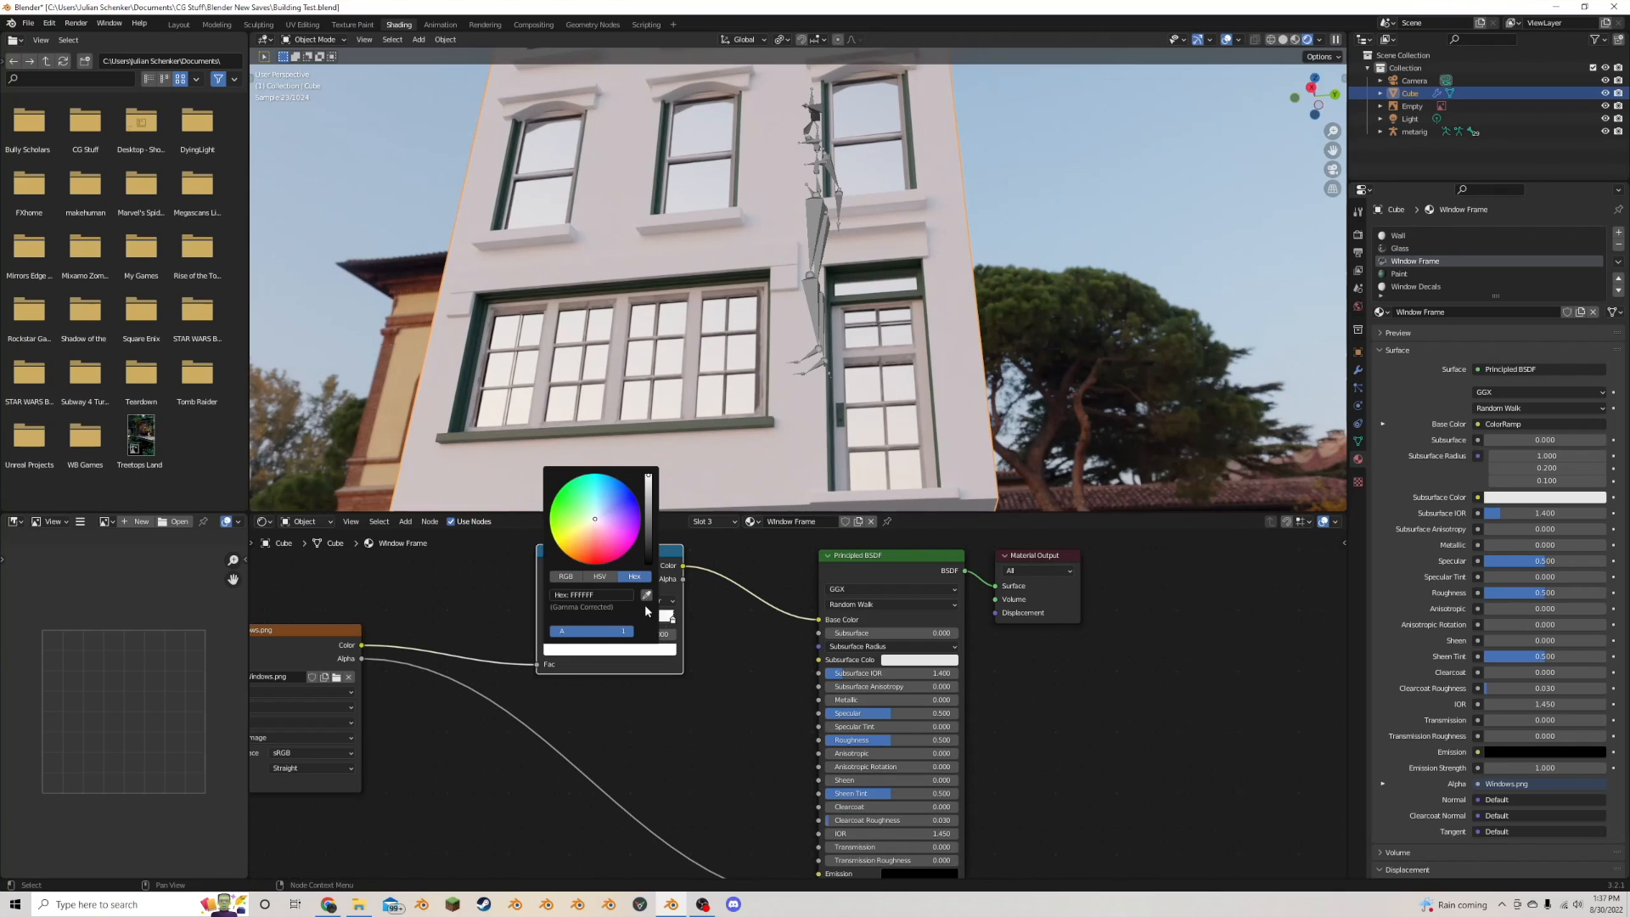
click(597, 596)
text(264435)
click(715, 643)
- Move the green stop of the Window Frame ColorRamp to position 0.732 and save the file
middle_drag(815, 395, 884, 430)
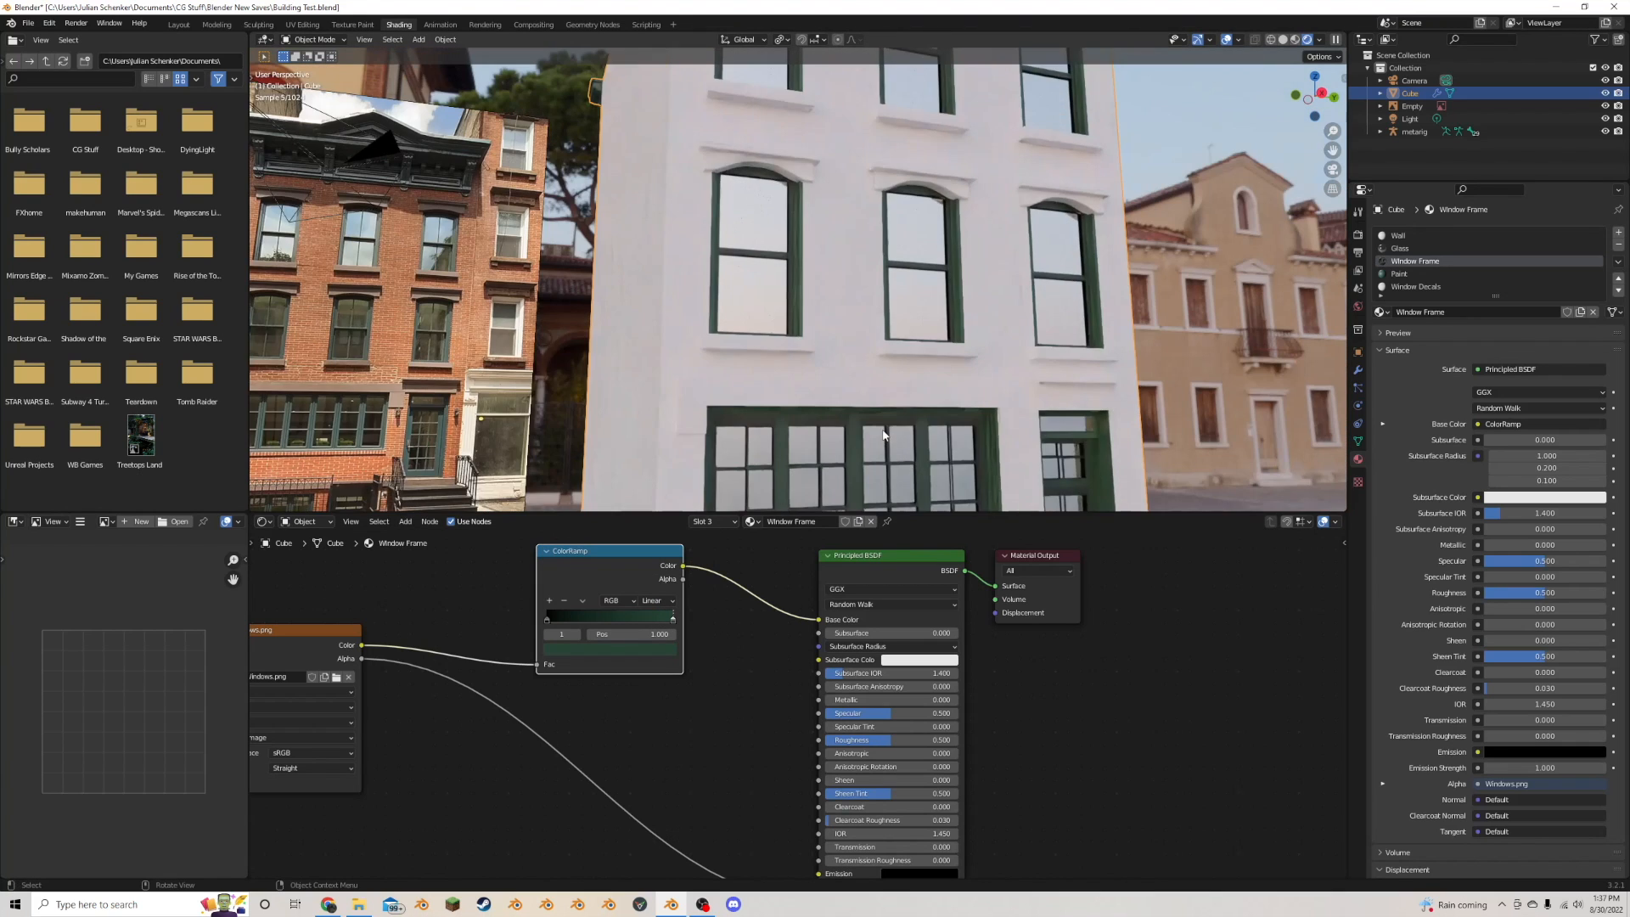
scroll(884, 430, down, 2)
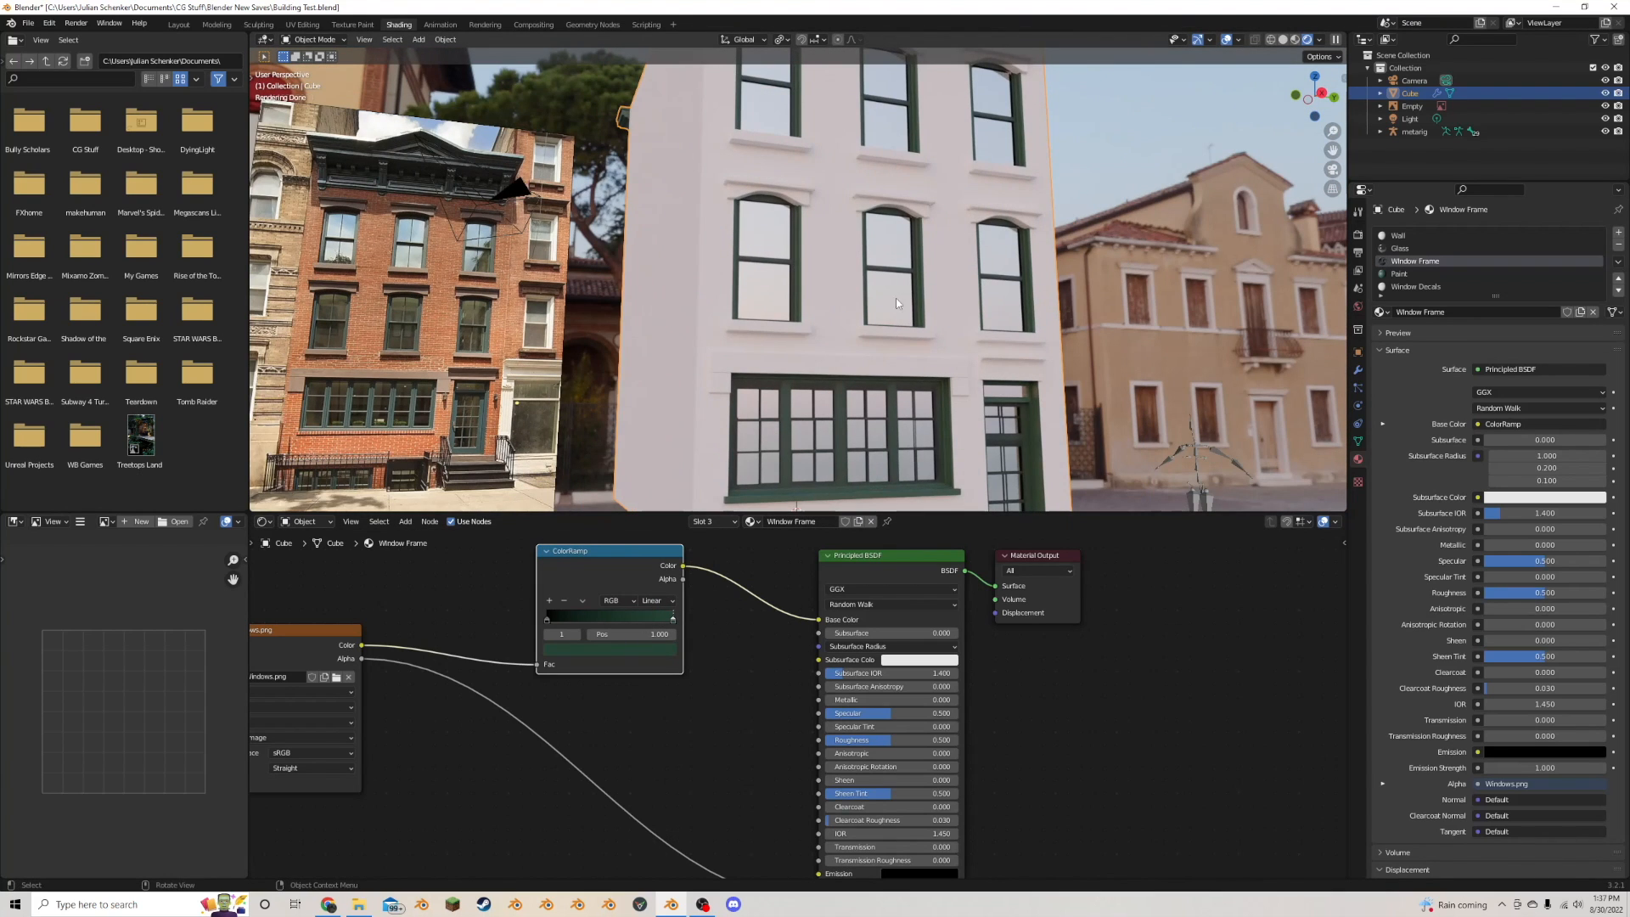
scroll(899, 304, down, 3)
scroll(866, 390, up, 1)
middle_drag(836, 454, 773, 472)
scroll(774, 473, up, 2)
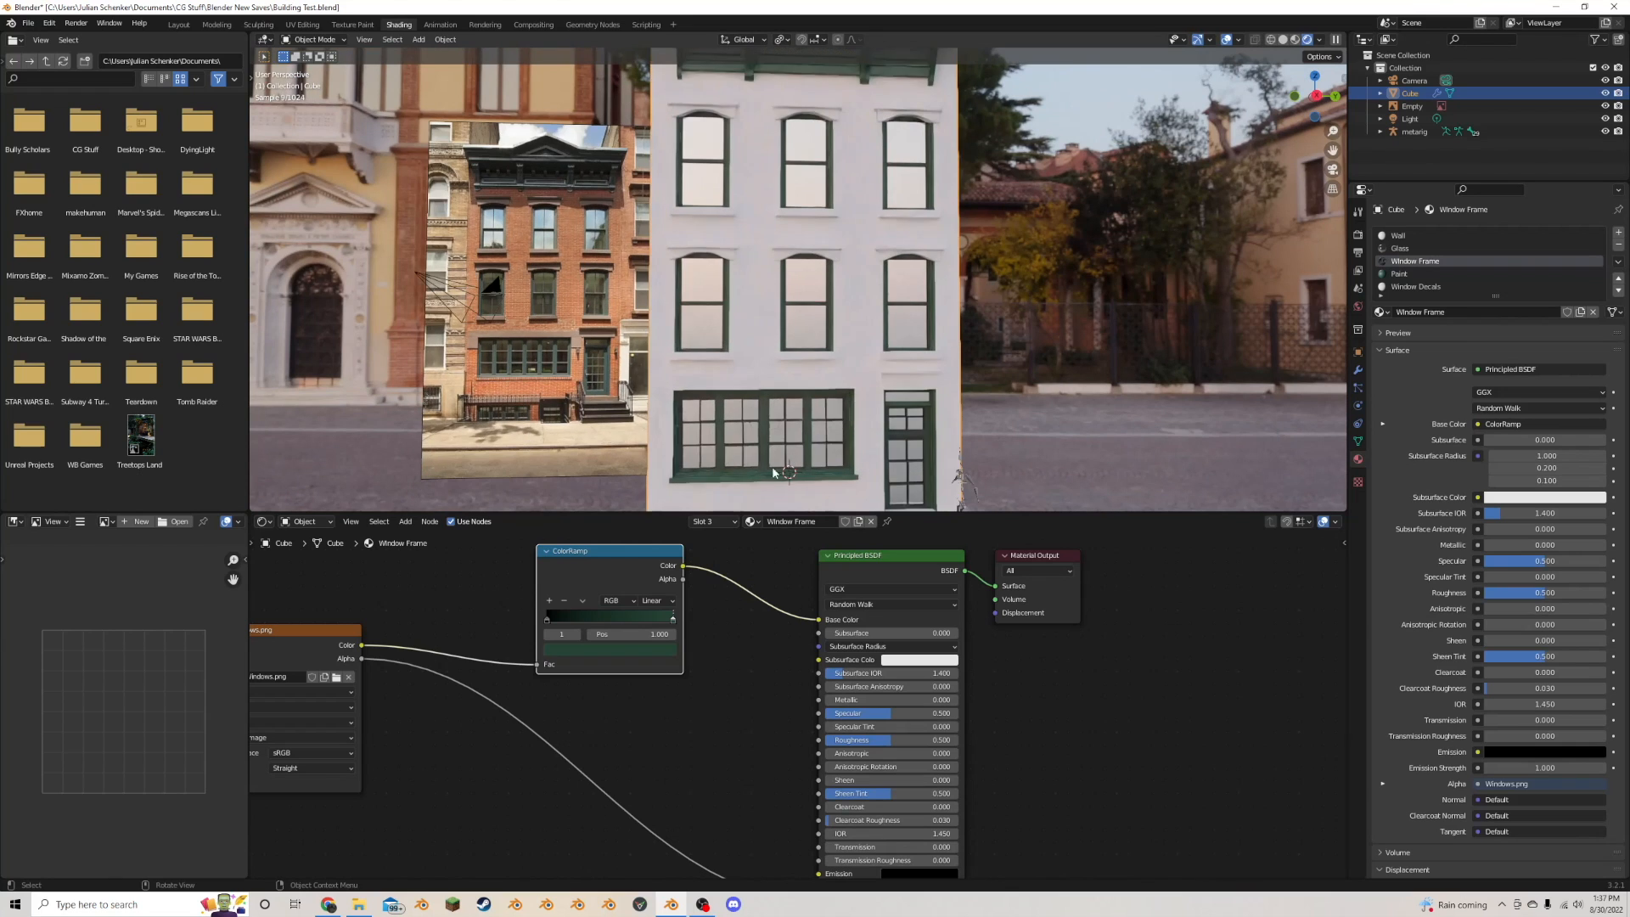
drag(628, 618, 610, 615)
key(ctrl+s)
middle_drag(654, 653, 685, 633)
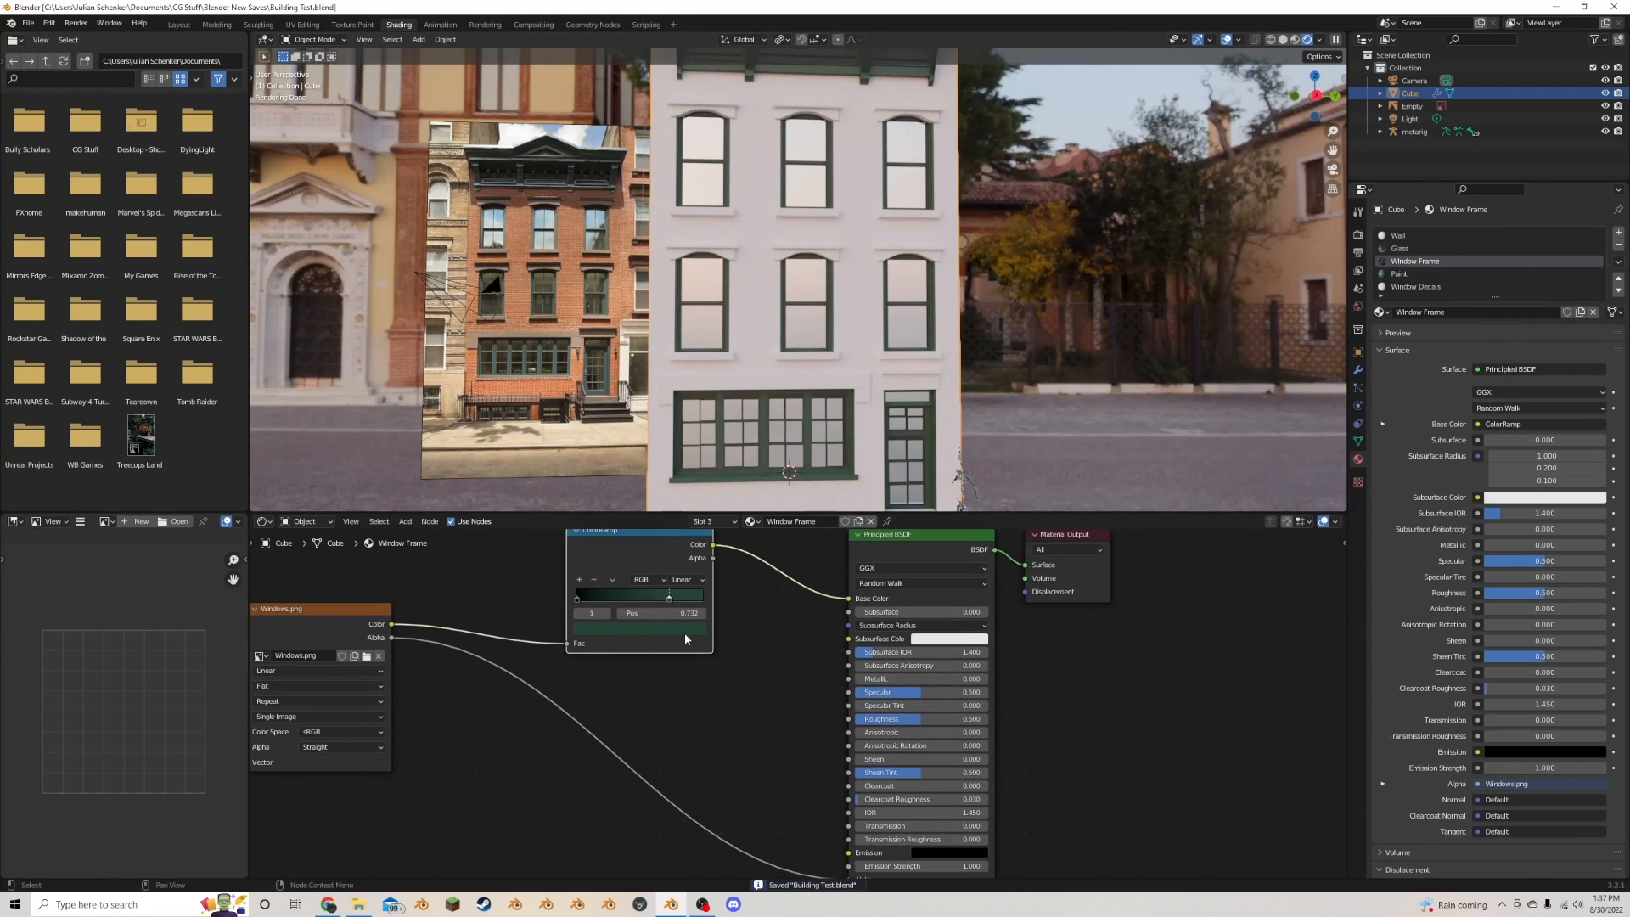
- In the Glass material, add a Musgrave Texture and connect its Height output to the Material Output Displacement
middle_drag(900, 356, 939, 365)
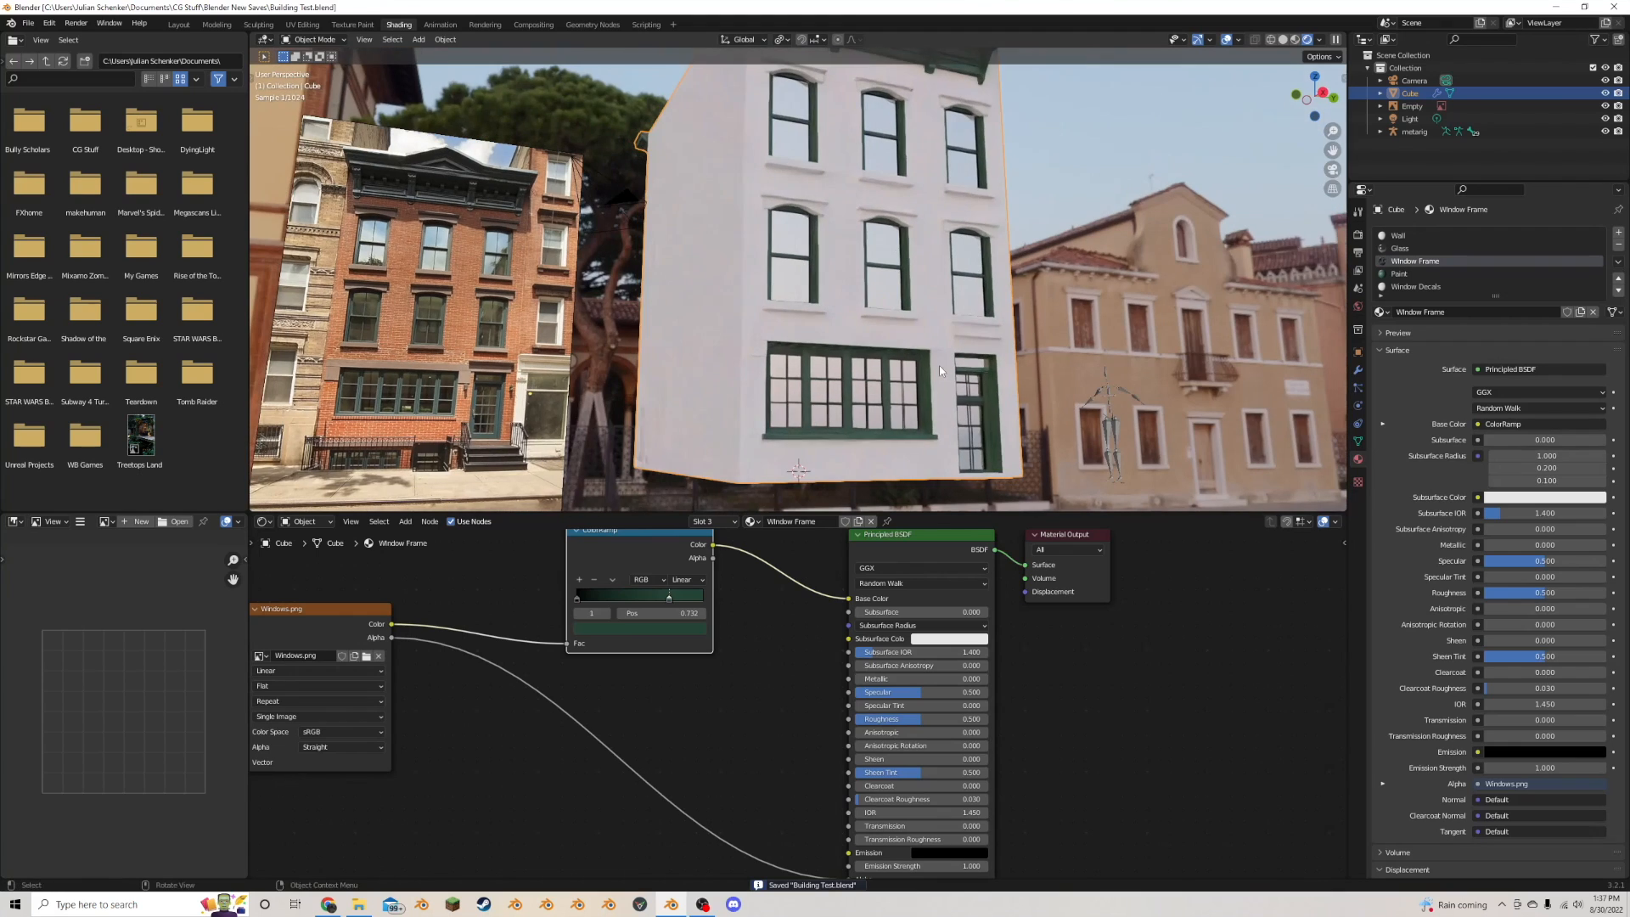
click(1401, 248)
drag(775, 595, 727, 596)
click(665, 651)
middle_drag(666, 651, 654, 673)
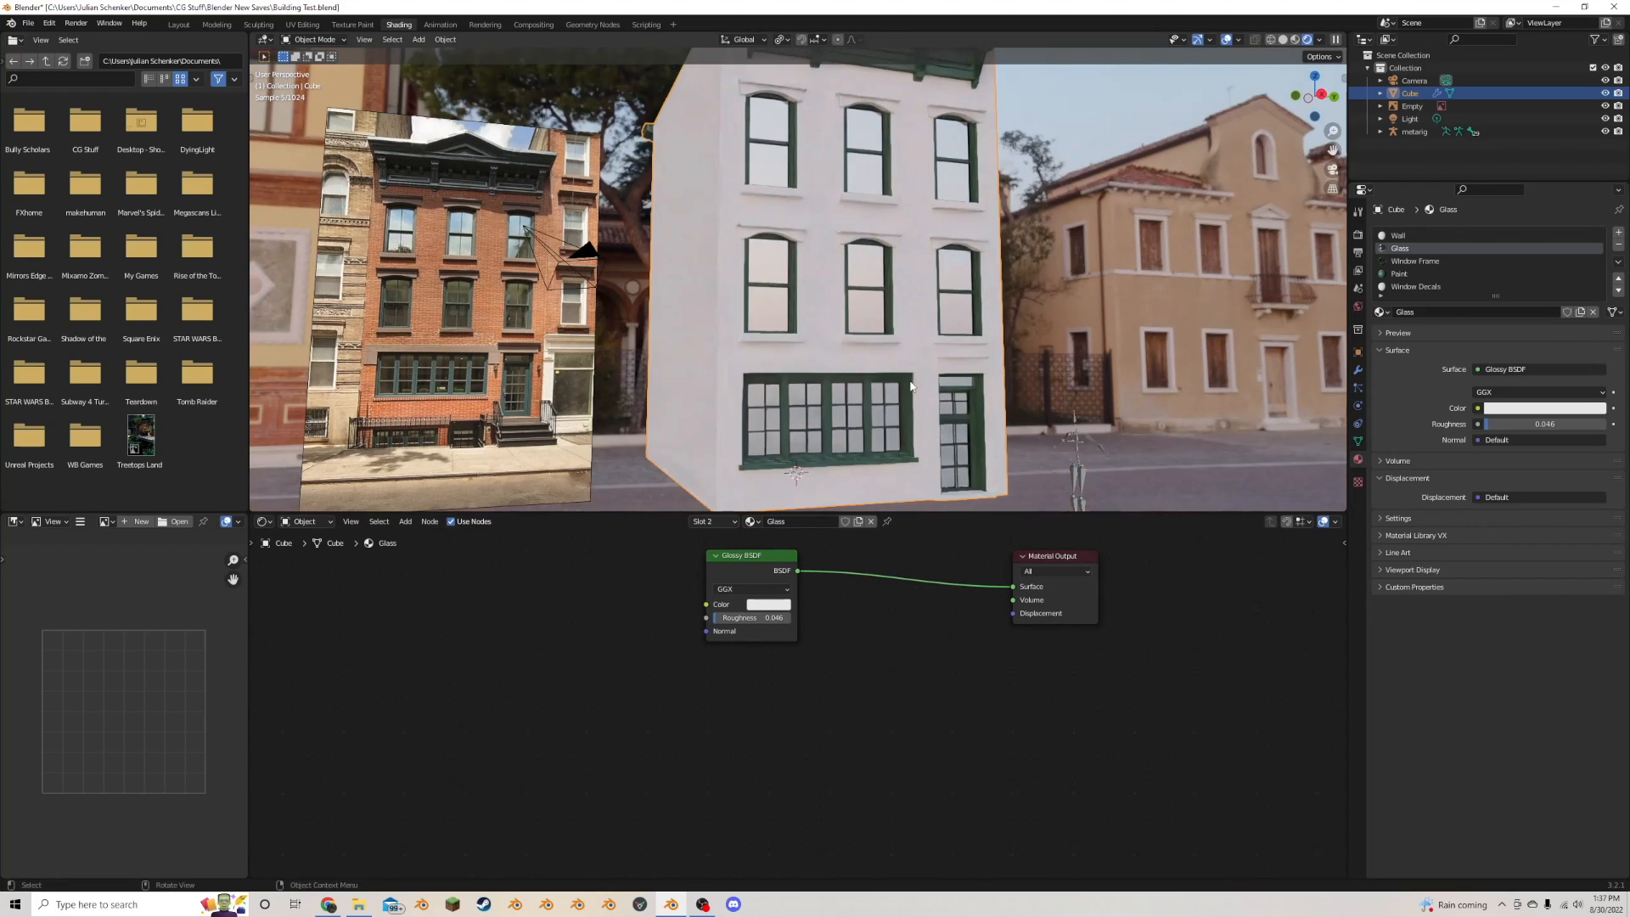
key(shift+a)
click(760, 710)
text(mu)
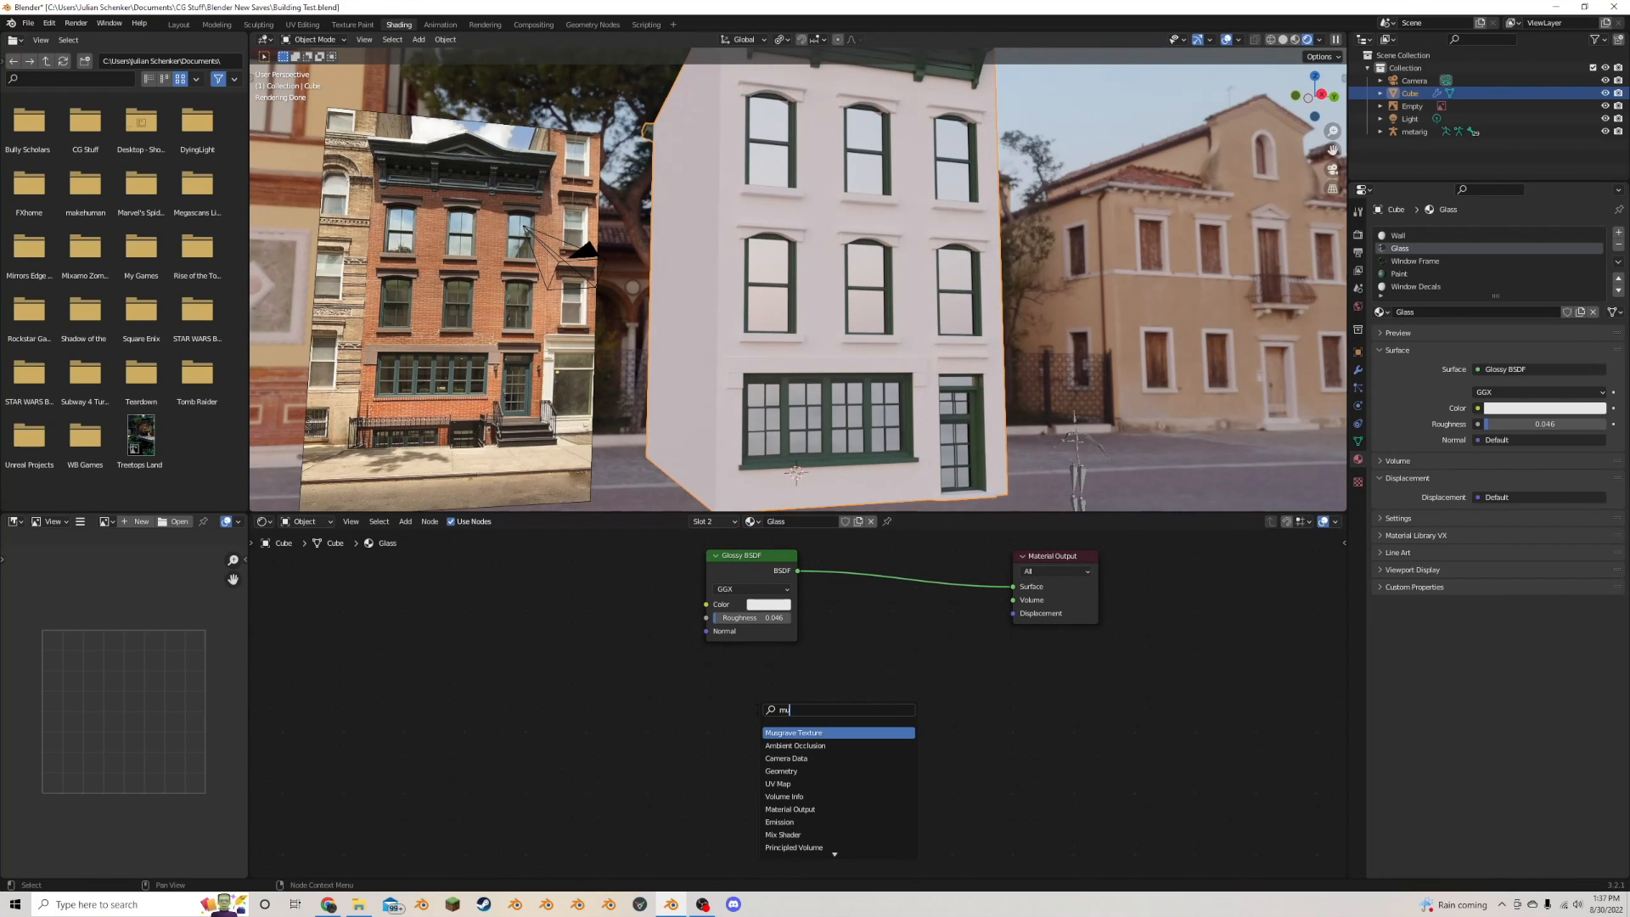
key(Return)
click(747, 711)
drag(773, 712, 1013, 613)
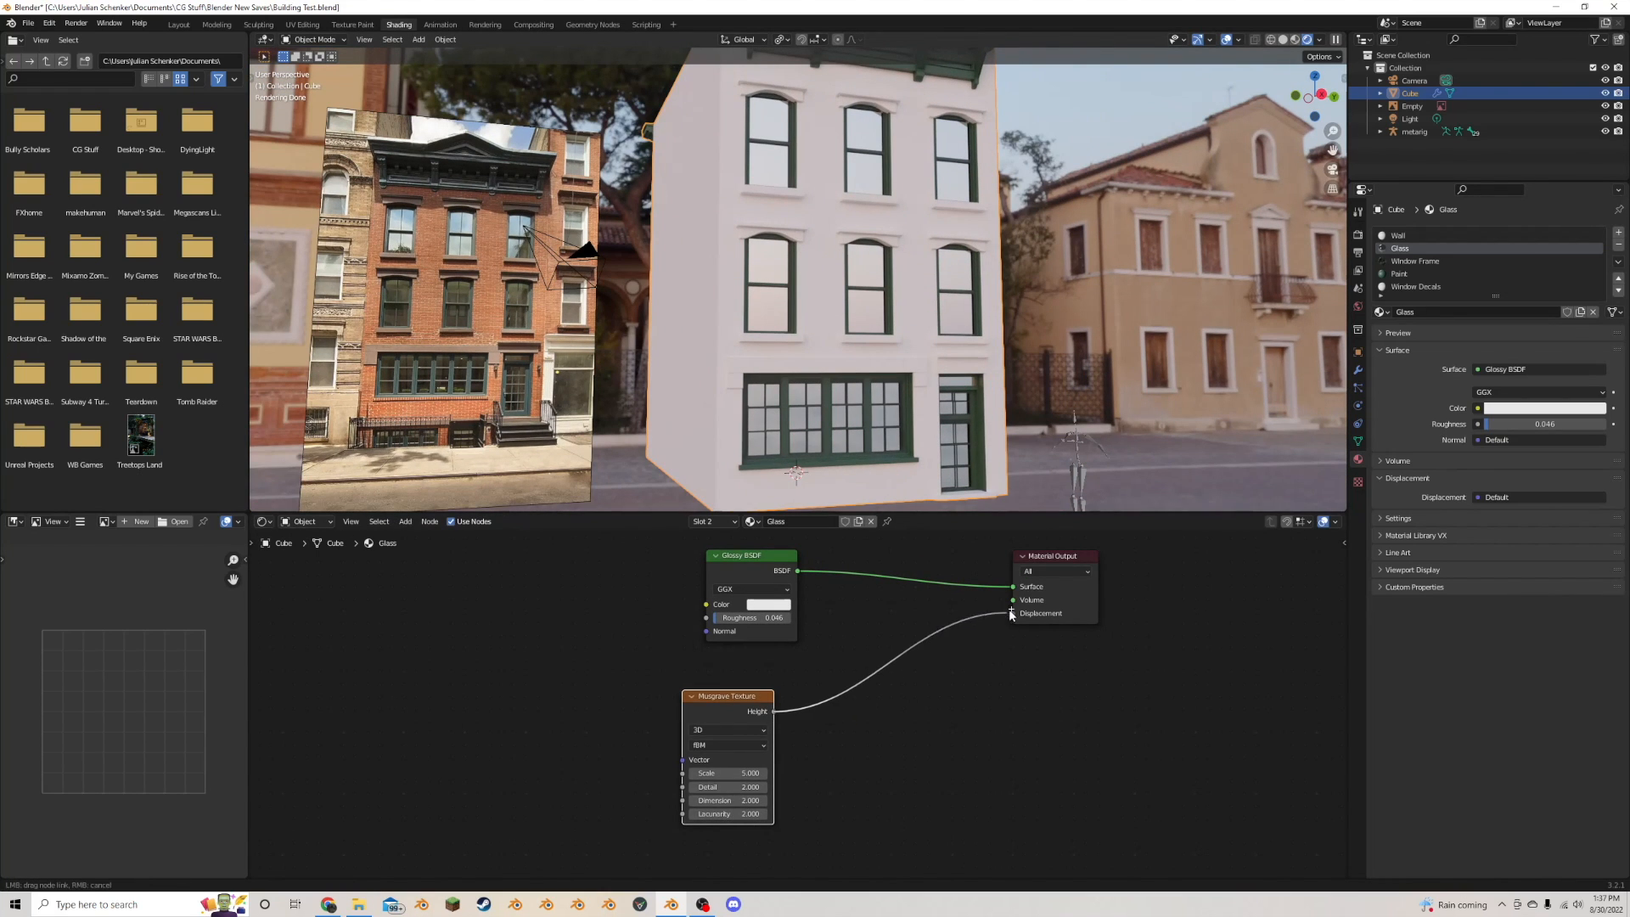
- Set the Glass material's Musgrave Texture scale to 2
scroll(781, 701, up, 3)
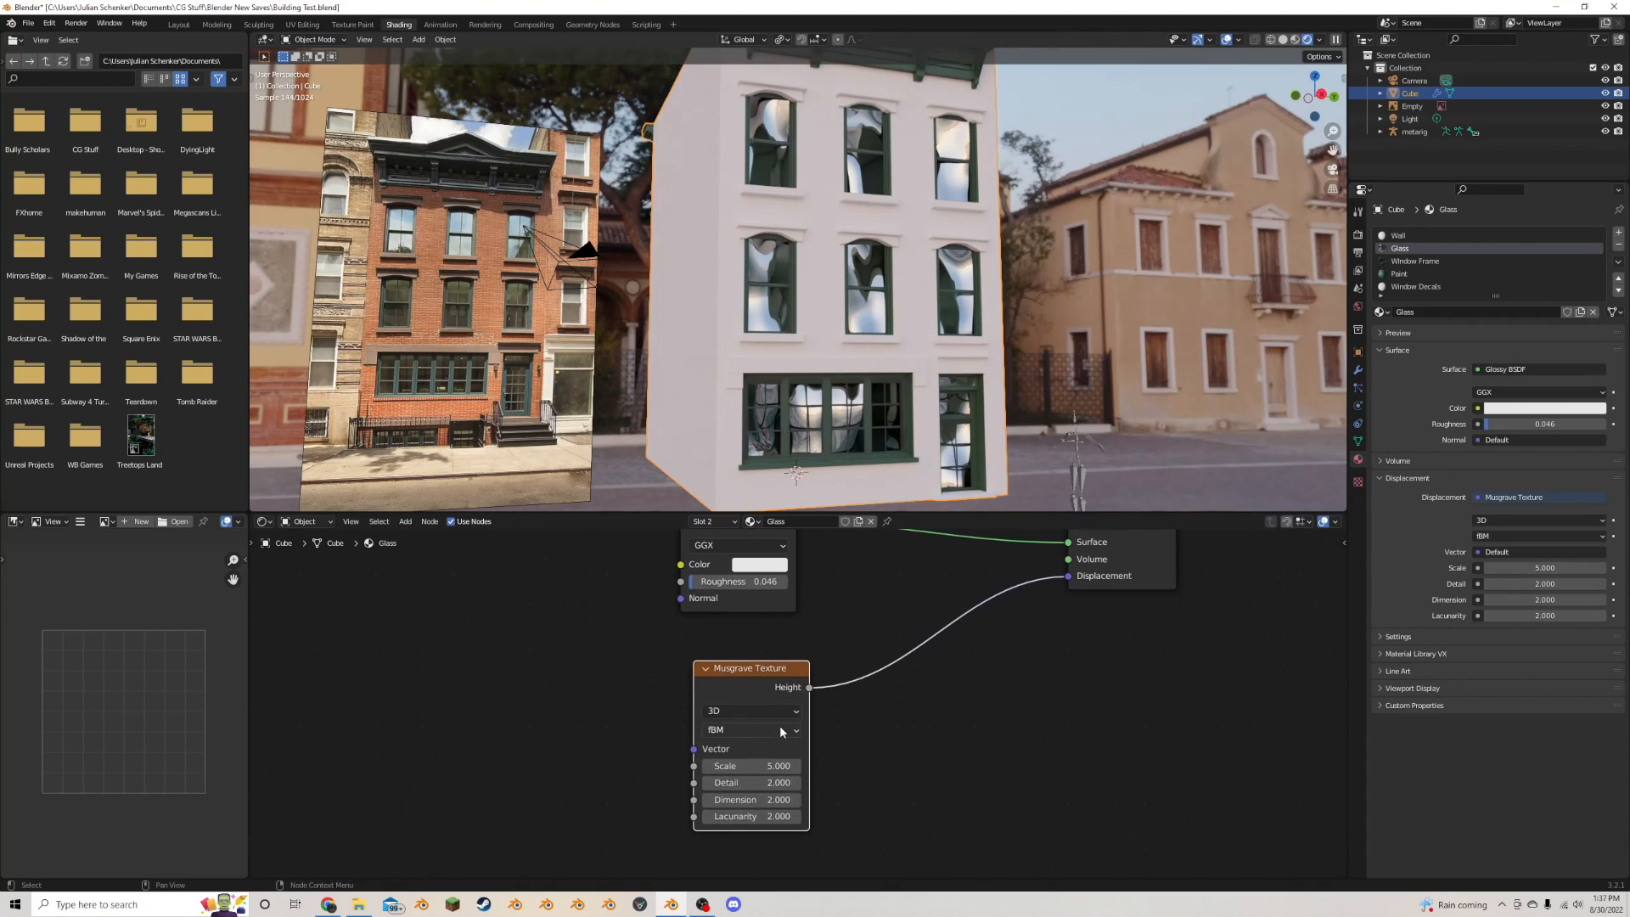
click(760, 767)
text(2)
key(Return)
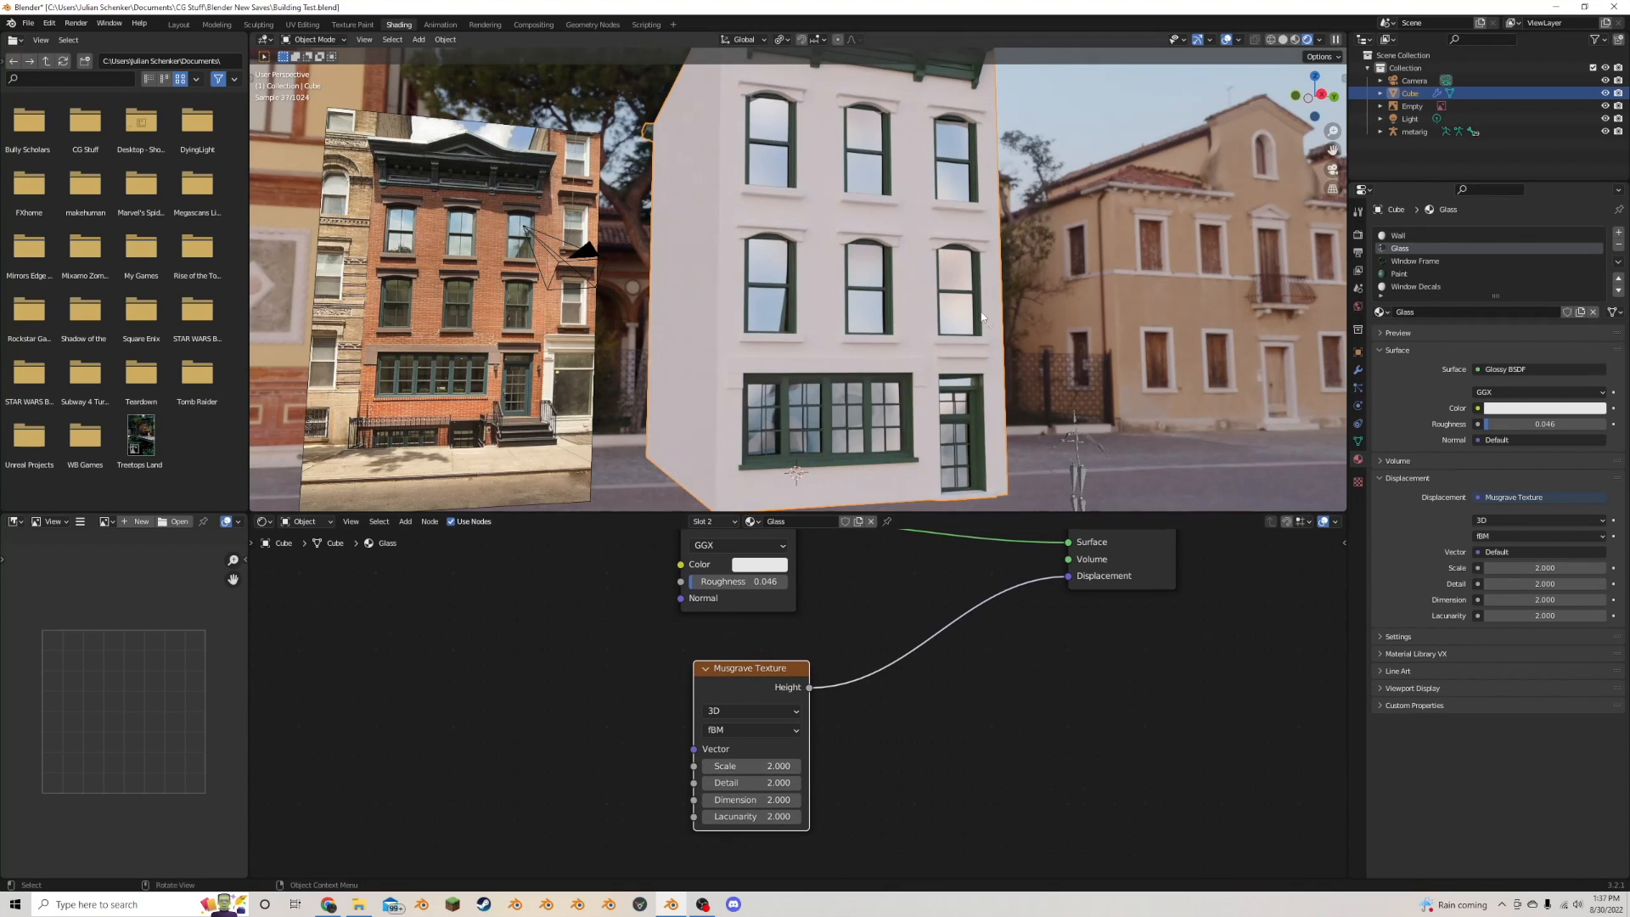
- Raise the Glass material's Glossy BSDF roughness to 0.085 and save the file
scroll(977, 309, down, 5)
mouse_move(975, 307)
middle_down()
mouse_move(944, 305)
mouse_move(1002, 294)
mouse_move(975, 306)
middle_up()
scroll(975, 305, up, 2)
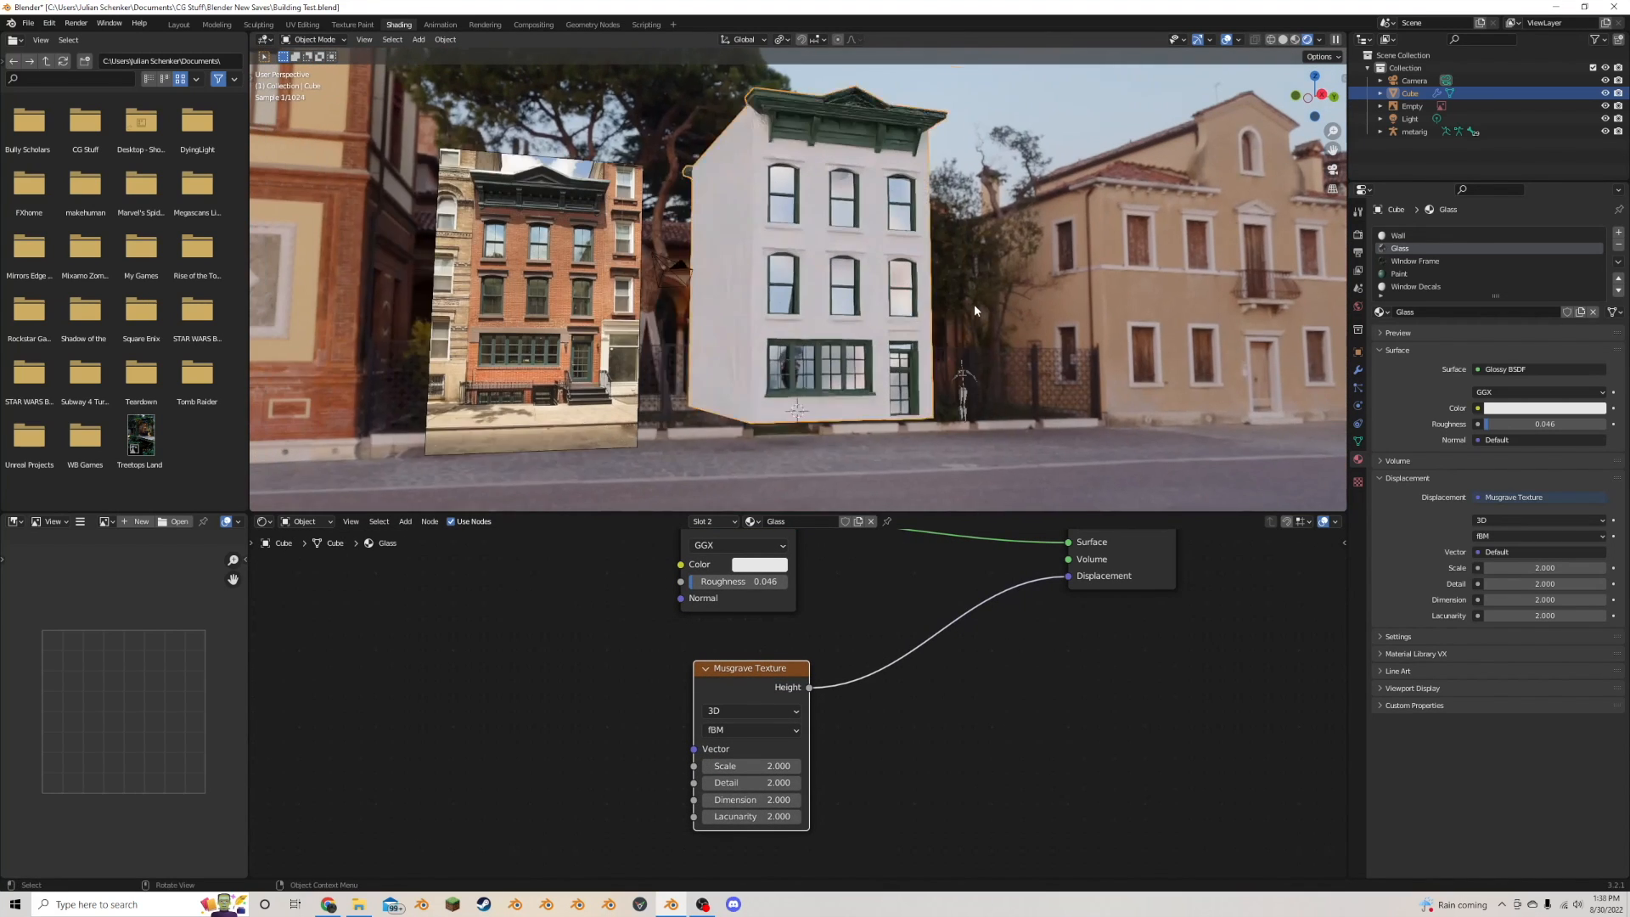
scroll(975, 311, up, 2)
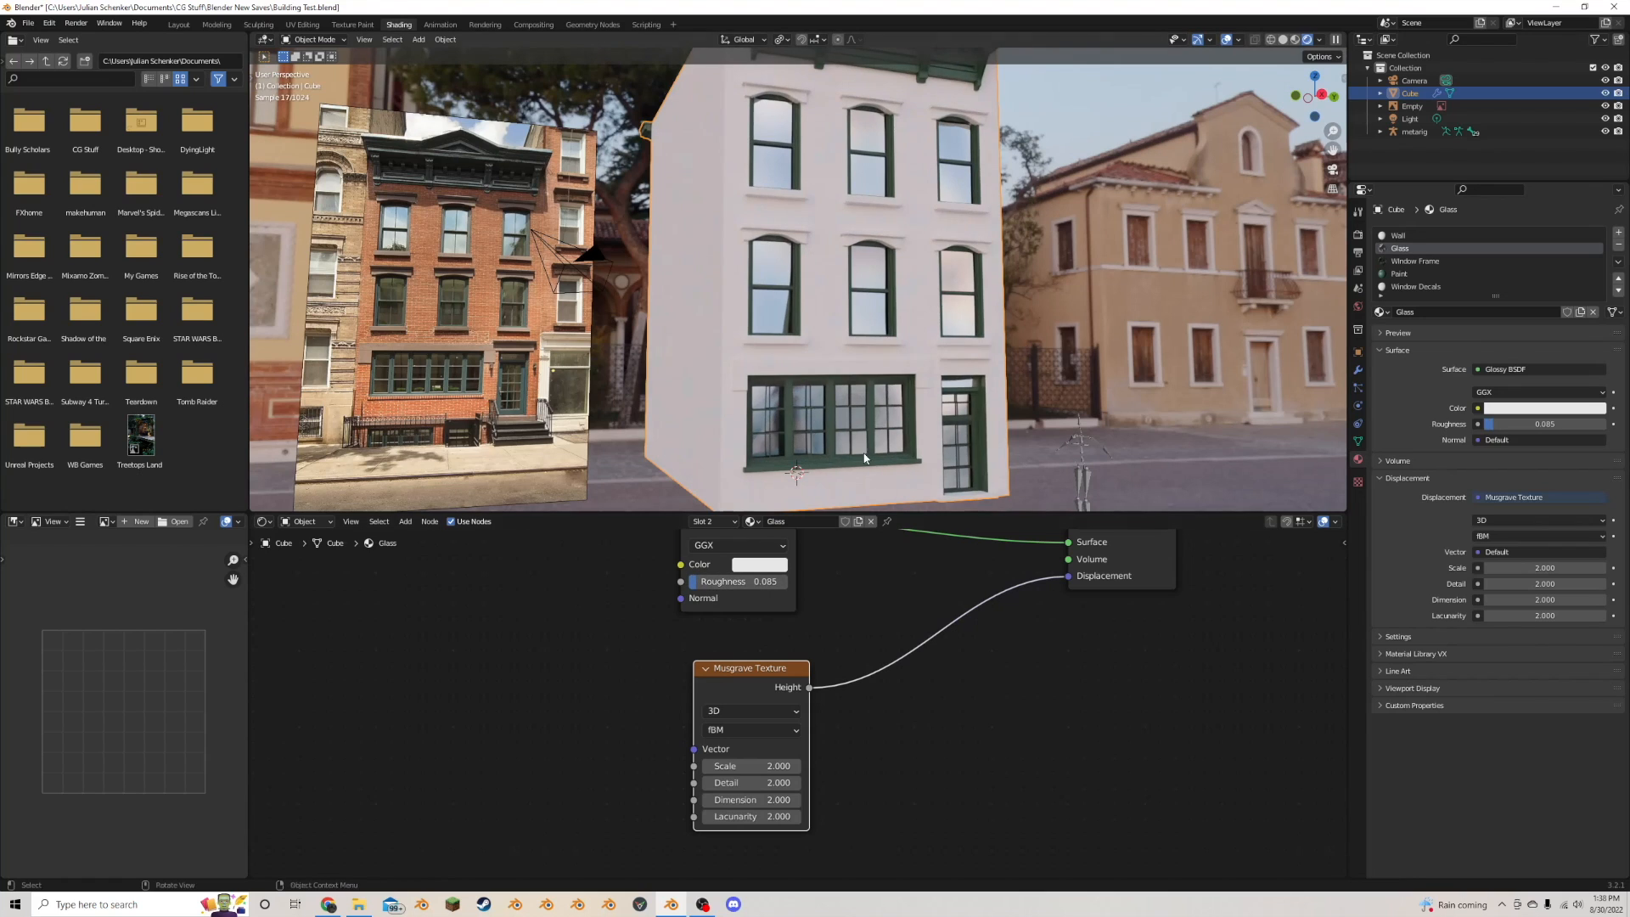
click(1072, 363)
key(ctrl+s)
- Add an Image Texture node to the Wall material and connect its Color output to the Principled BSDF Base Color
middle_drag(1072, 363, 1097, 312)
click(1400, 235)
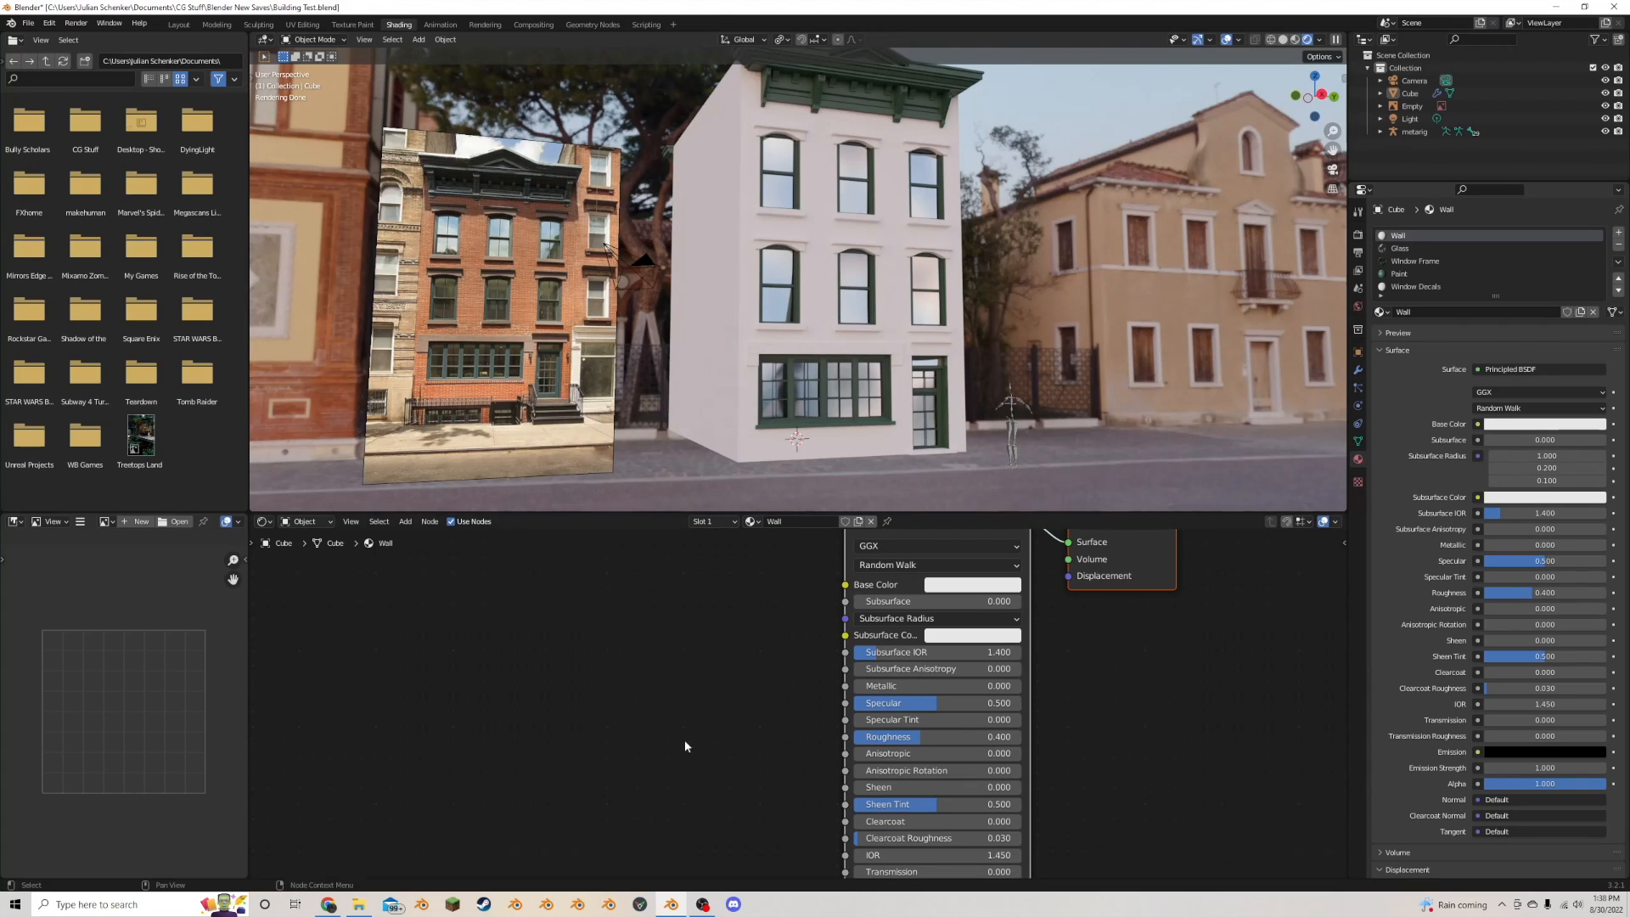
click(574, 689)
key(shift+a)
click(573, 685)
text(ima)
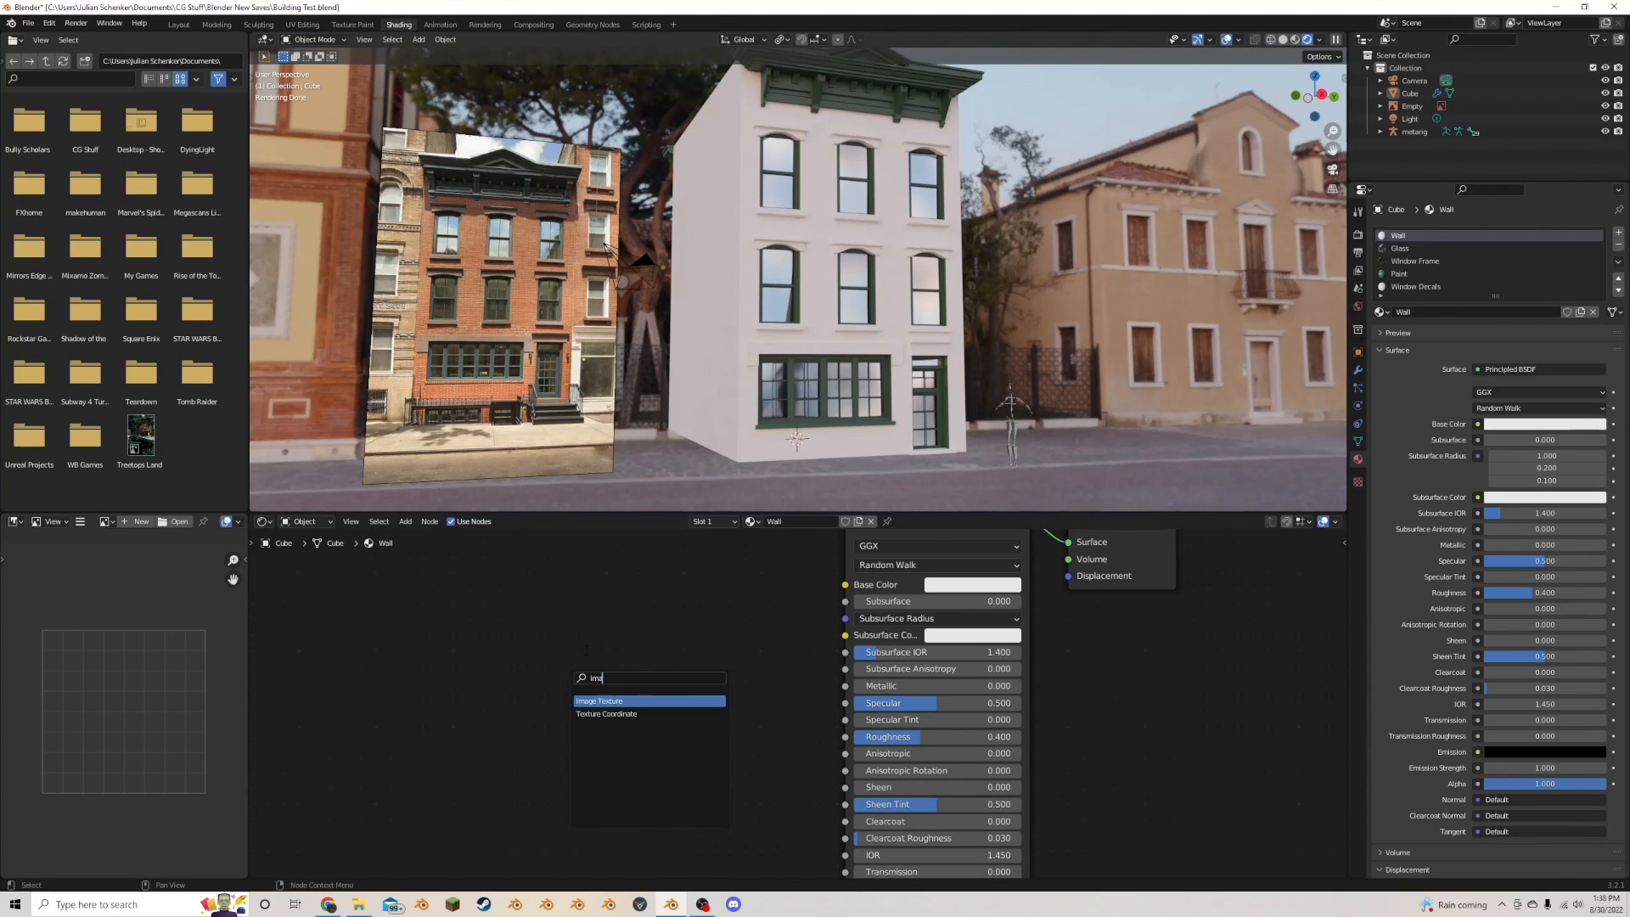
key(Return)
click(577, 586)
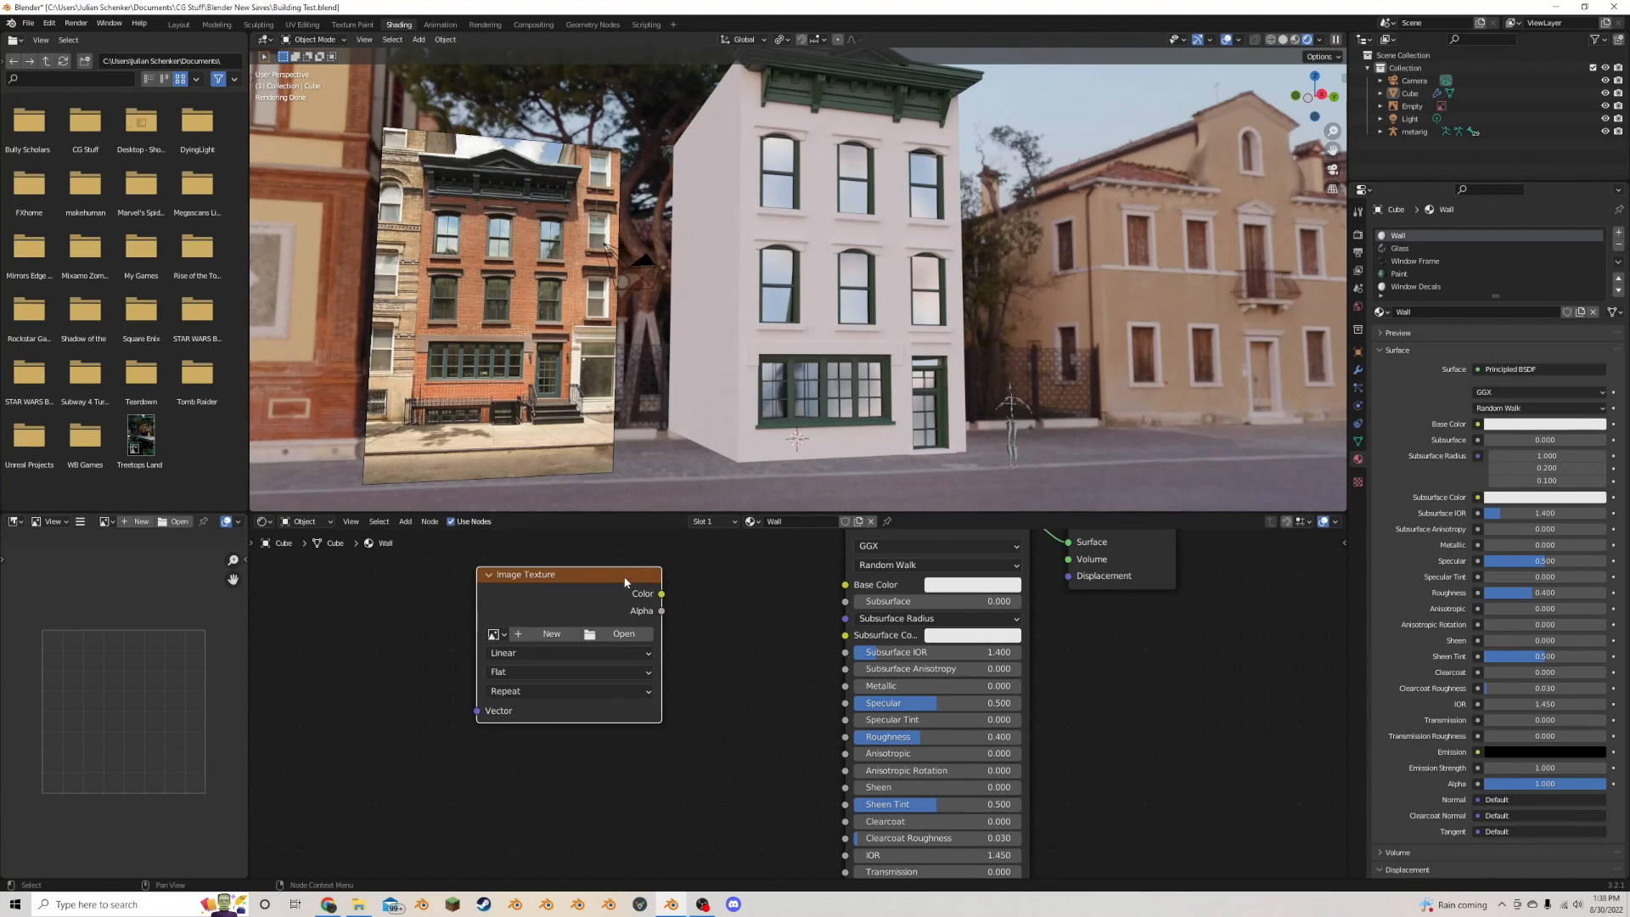
drag(661, 593, 847, 586)
scroll(798, 683, down, 3)
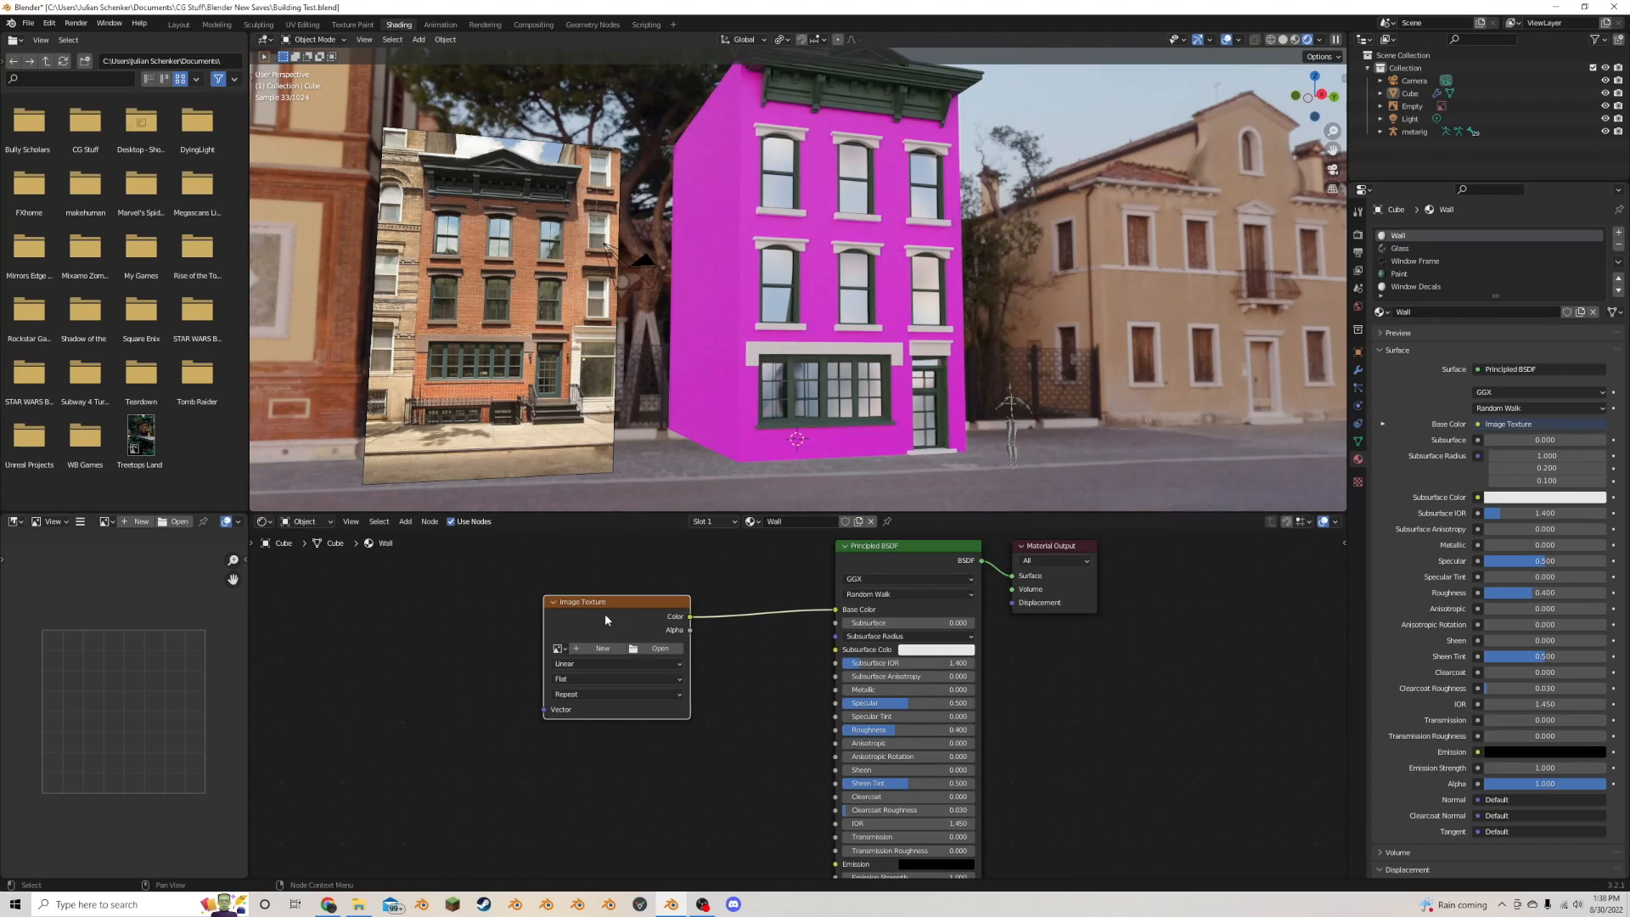
- Move the Wall's Image Texture aside and insert a MixRGB node between its Color output and the Base Color
drag(608, 618, 410, 605)
key(shift+a)
click(663, 612)
text(mix)
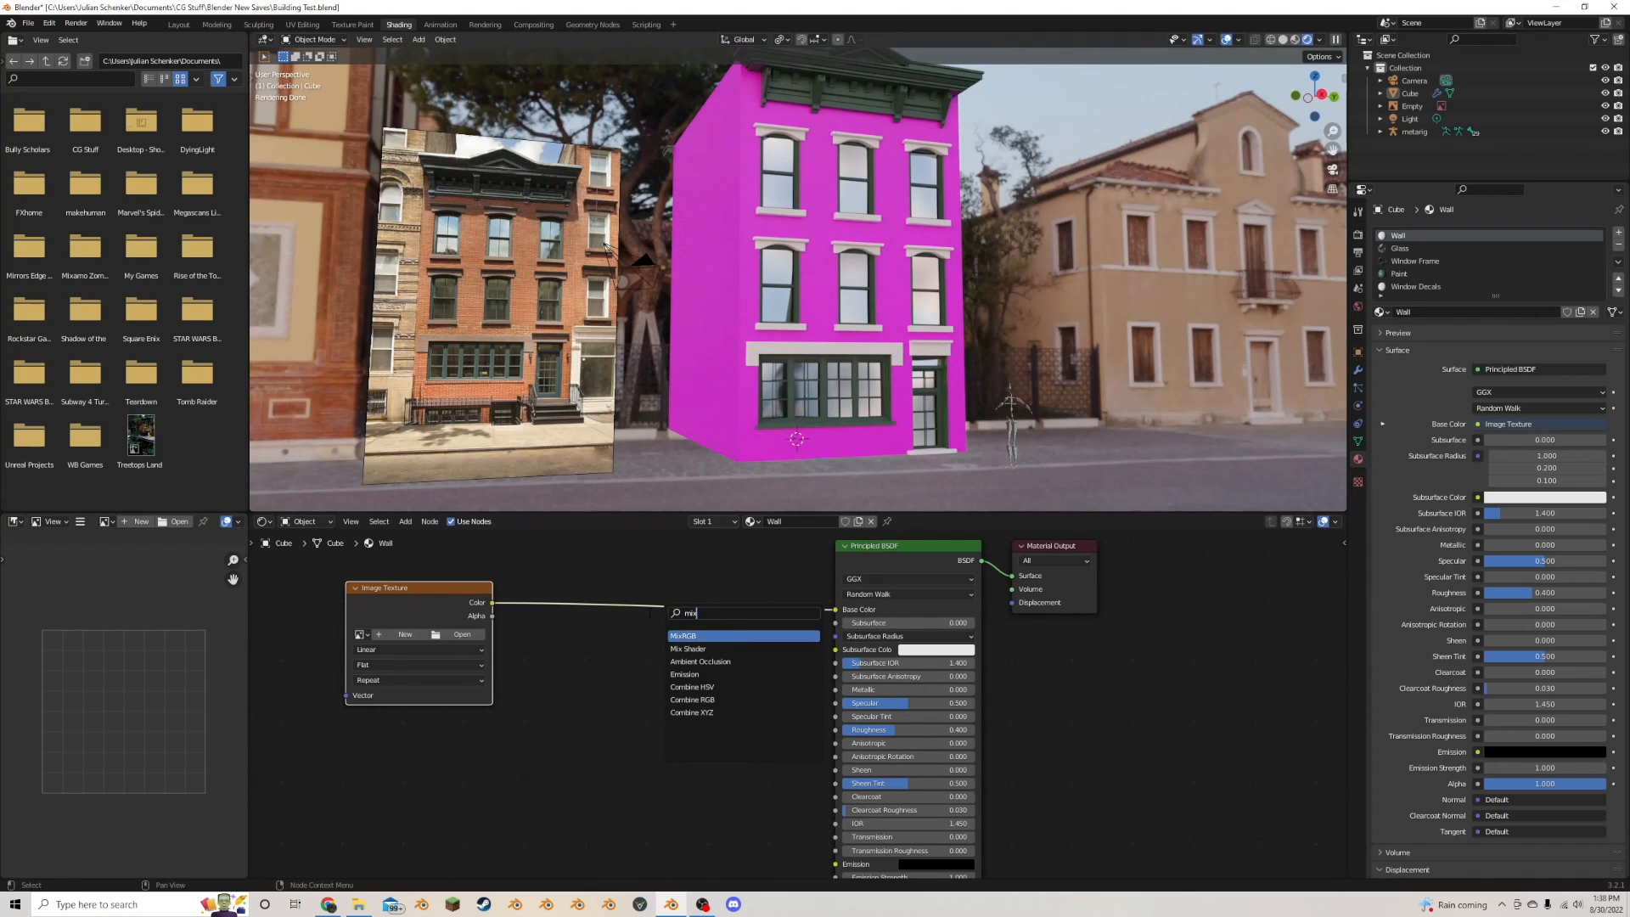
click(731, 636)
click(731, 611)
scroll(476, 614, down, 1)
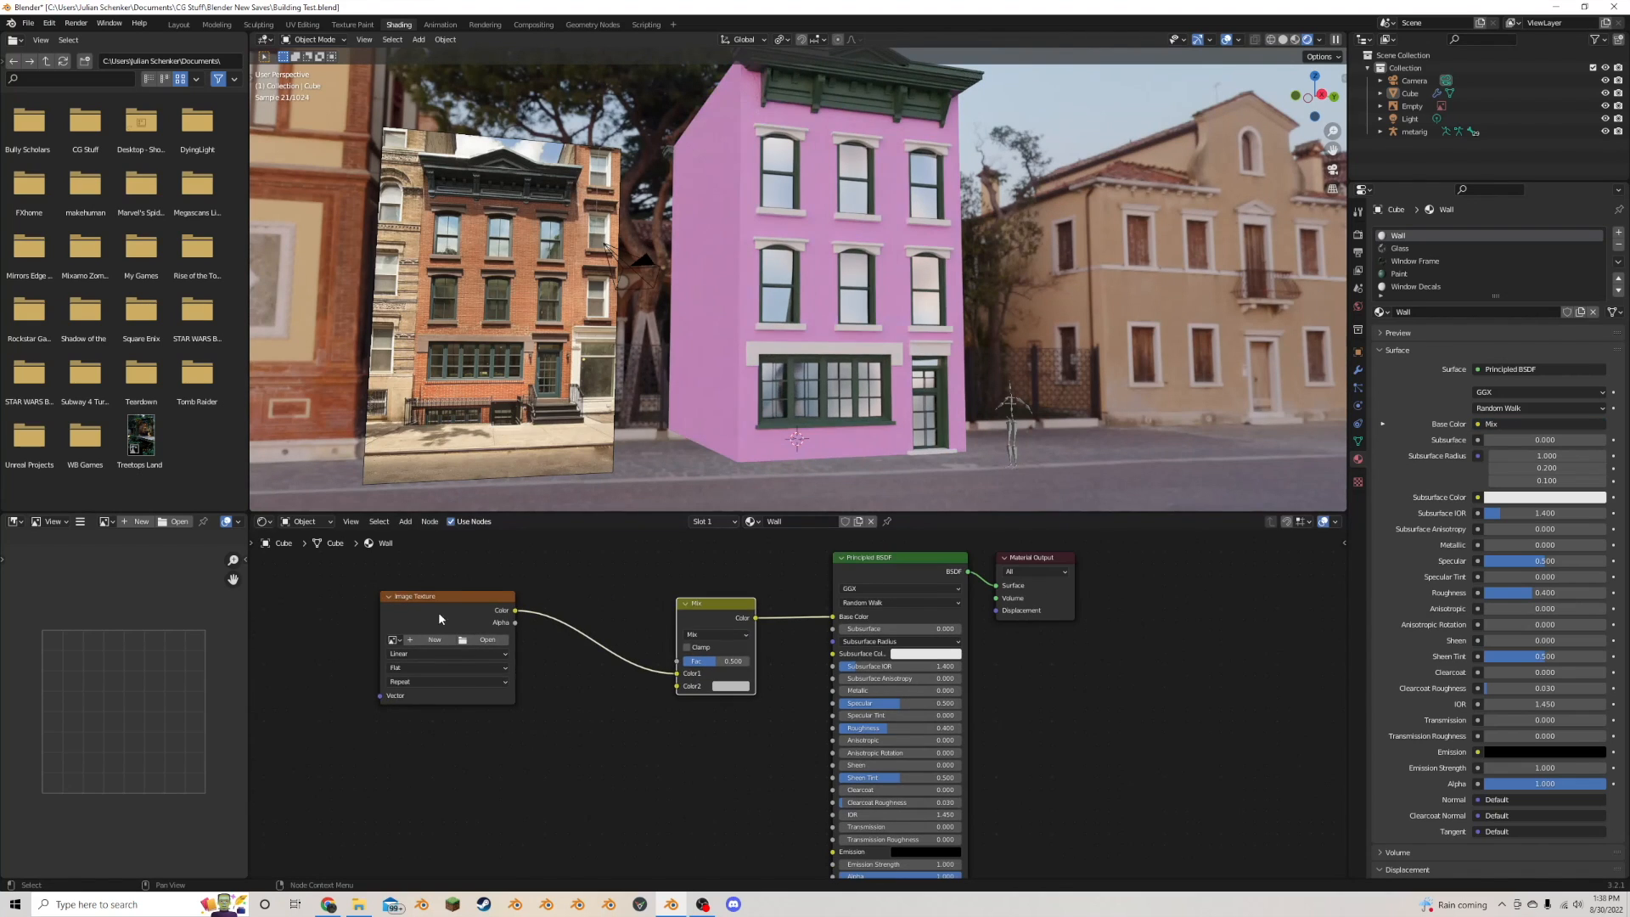
- Duplicate the Wall's Image Texture node below the original and connect the copy's Color output to the Mix node's Color2
drag(453, 610, 484, 586)
key(shift+d)
click(480, 718)
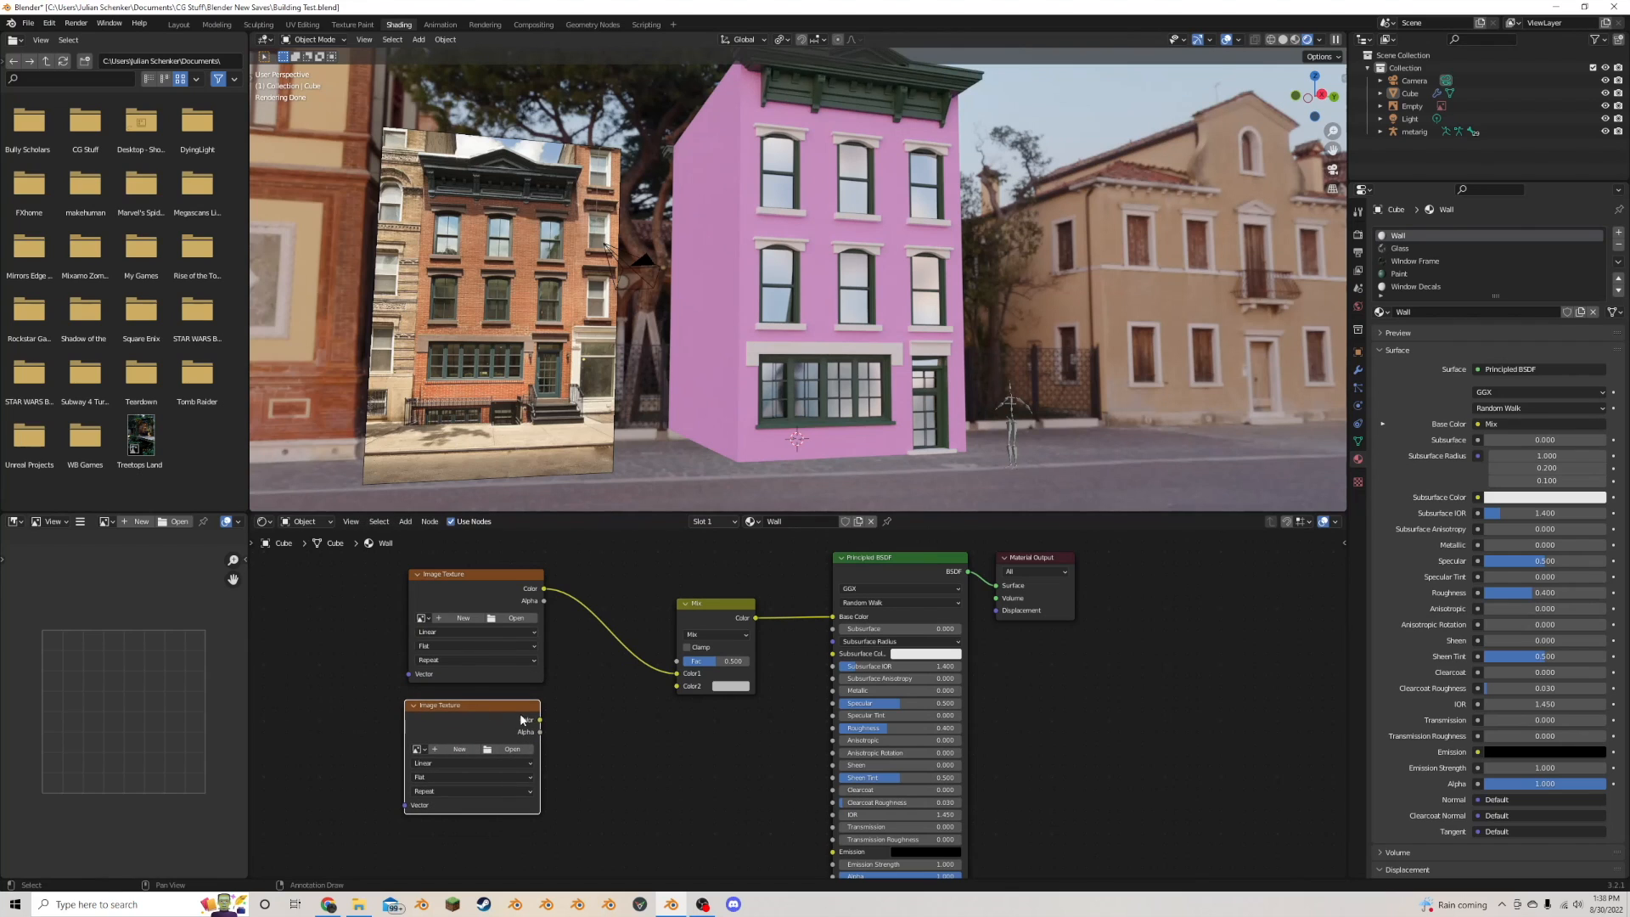
drag(540, 720, 678, 686)
key(Home)
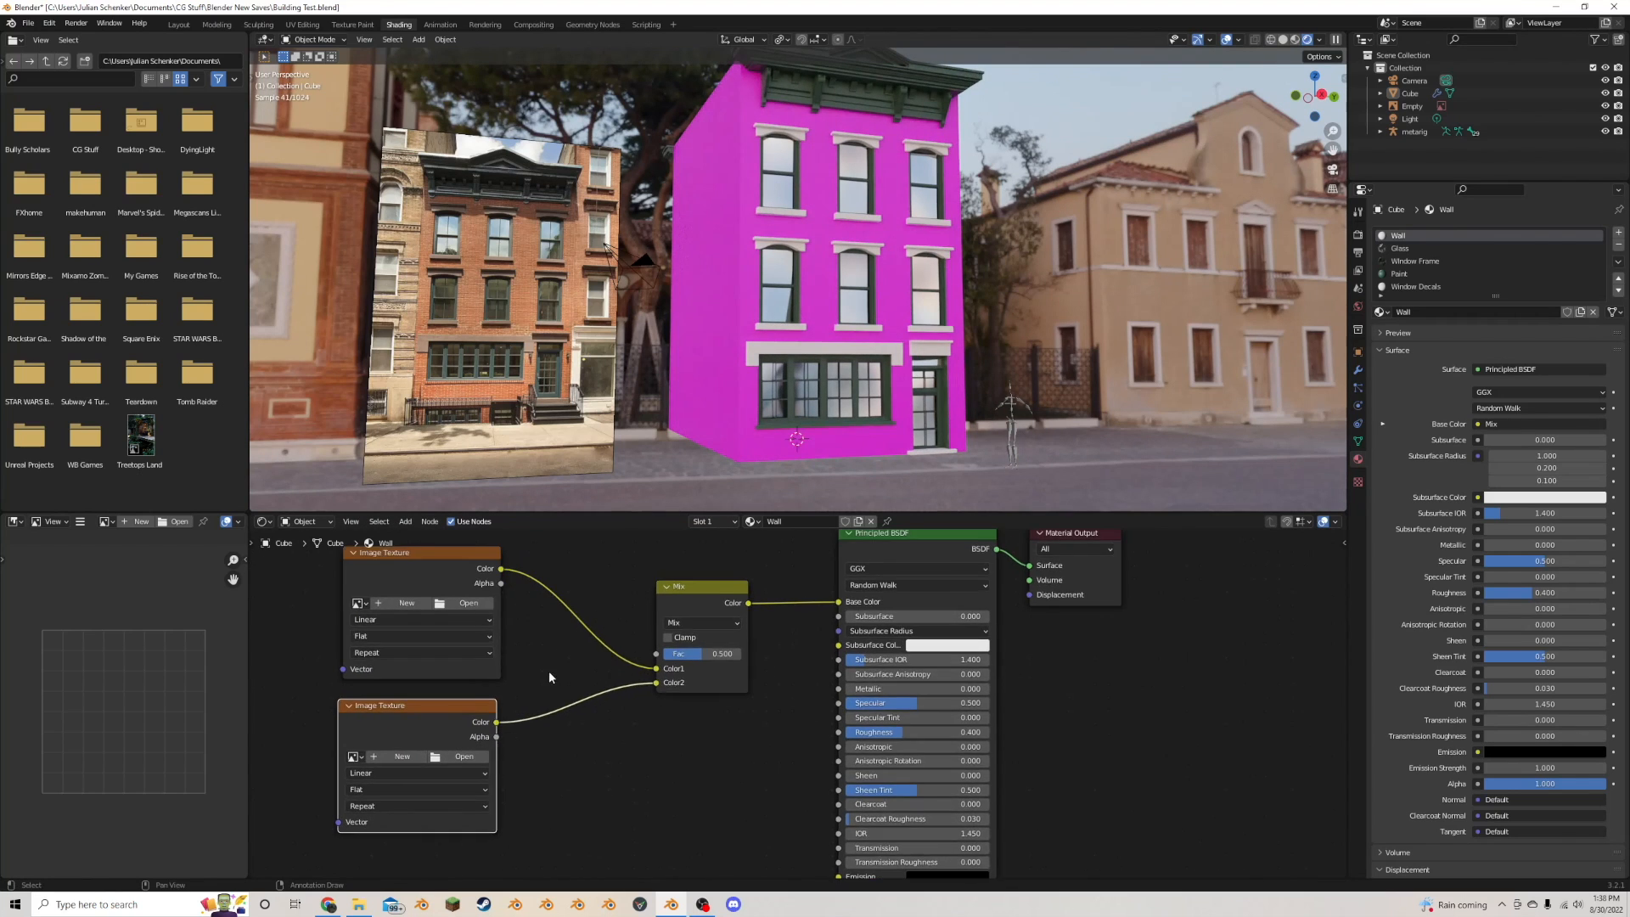
- Browse for an image for the Wall's first Image Texture in the Train folder, filtering the files by "br"
click(578, 627)
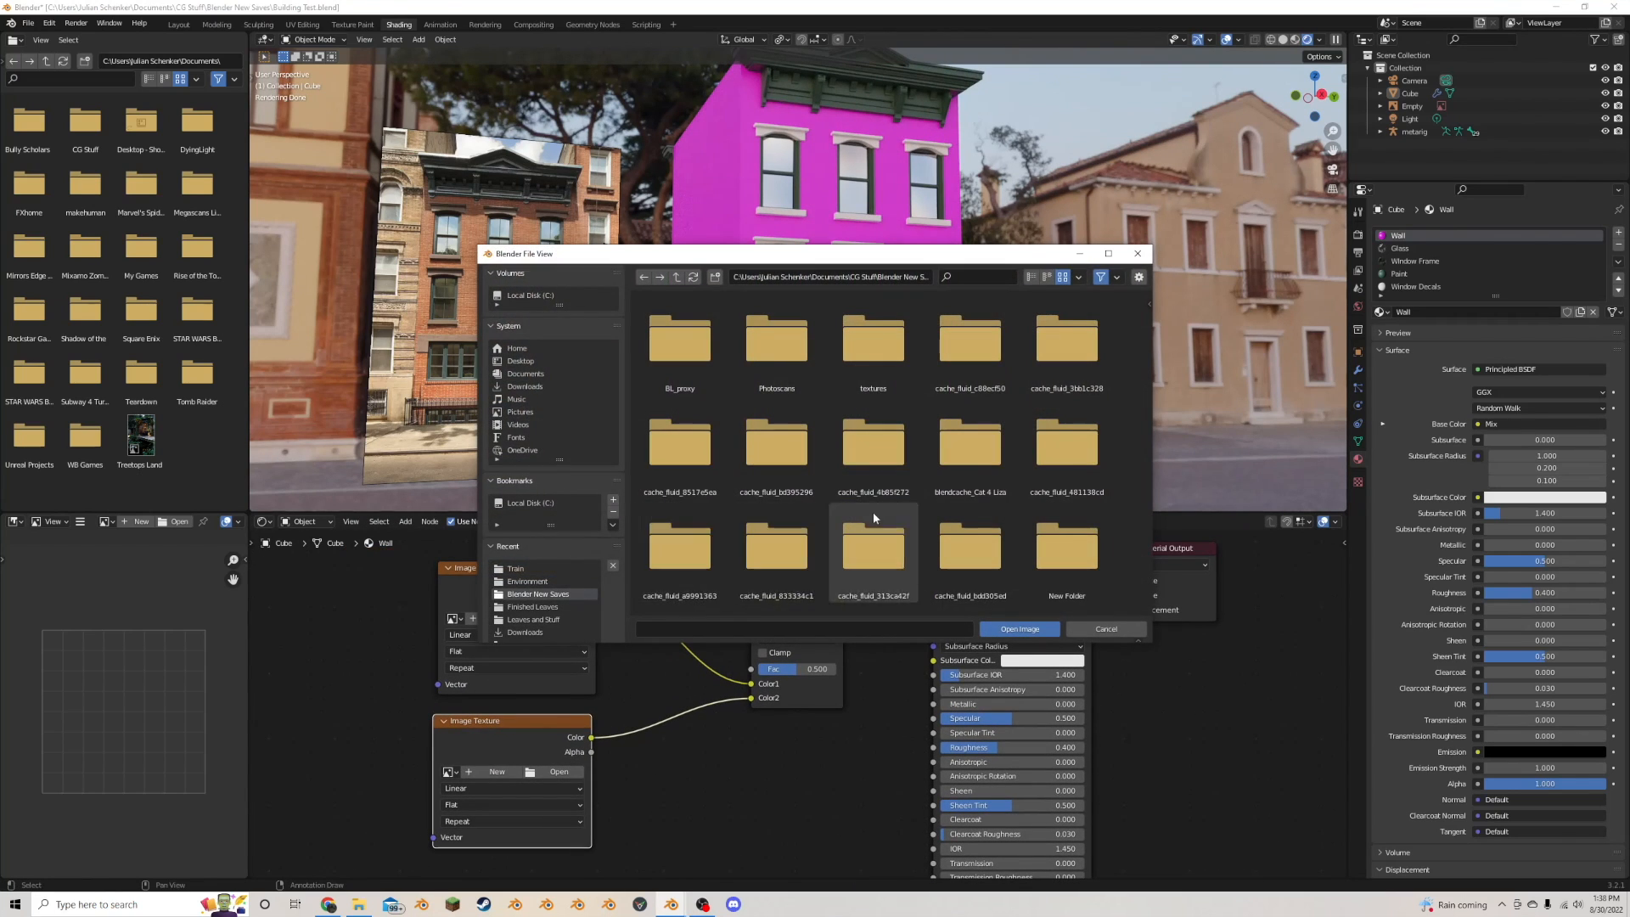
click(550, 567)
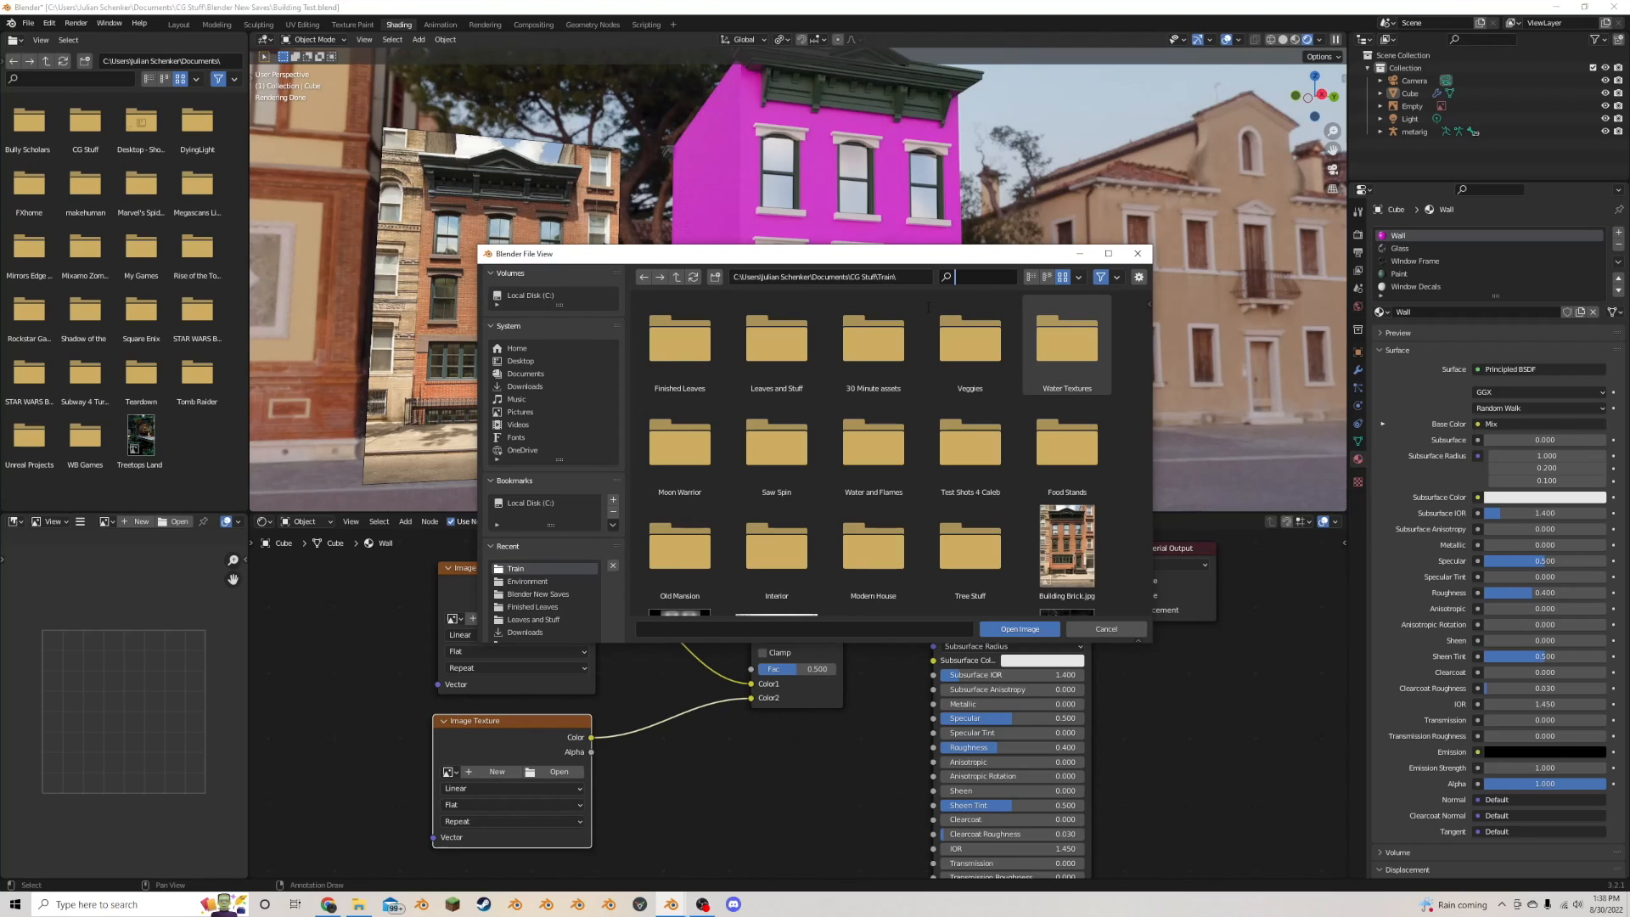
text(br)
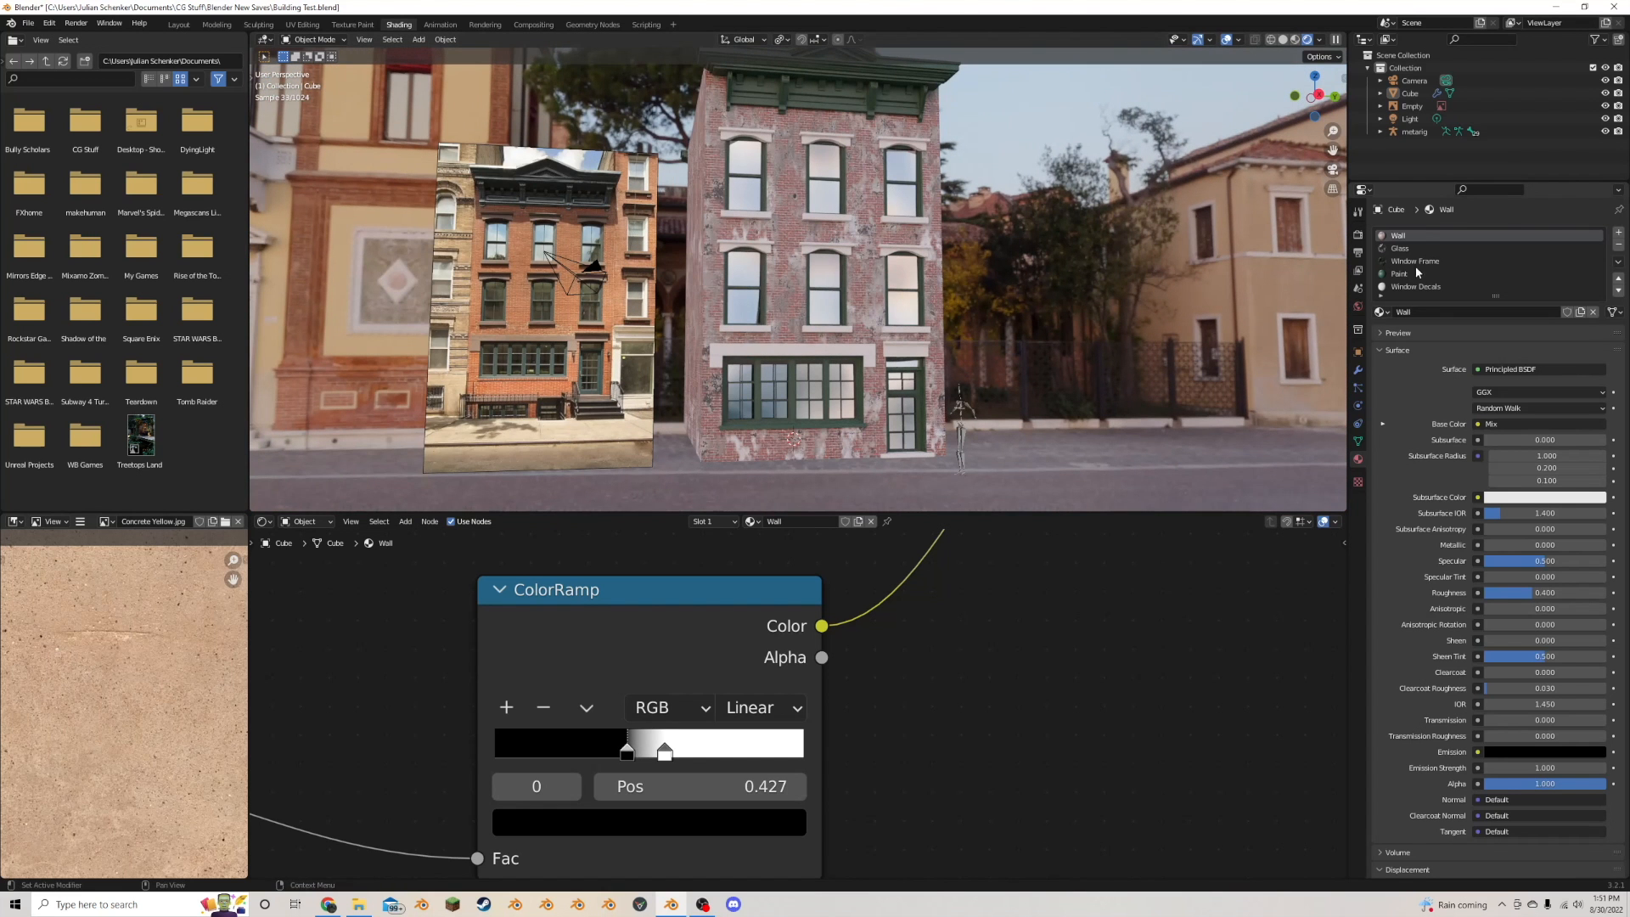
- Add an Image Texture node to the Paint material and connect its Color output to the Principled BSDF Base Color
click(1416, 273)
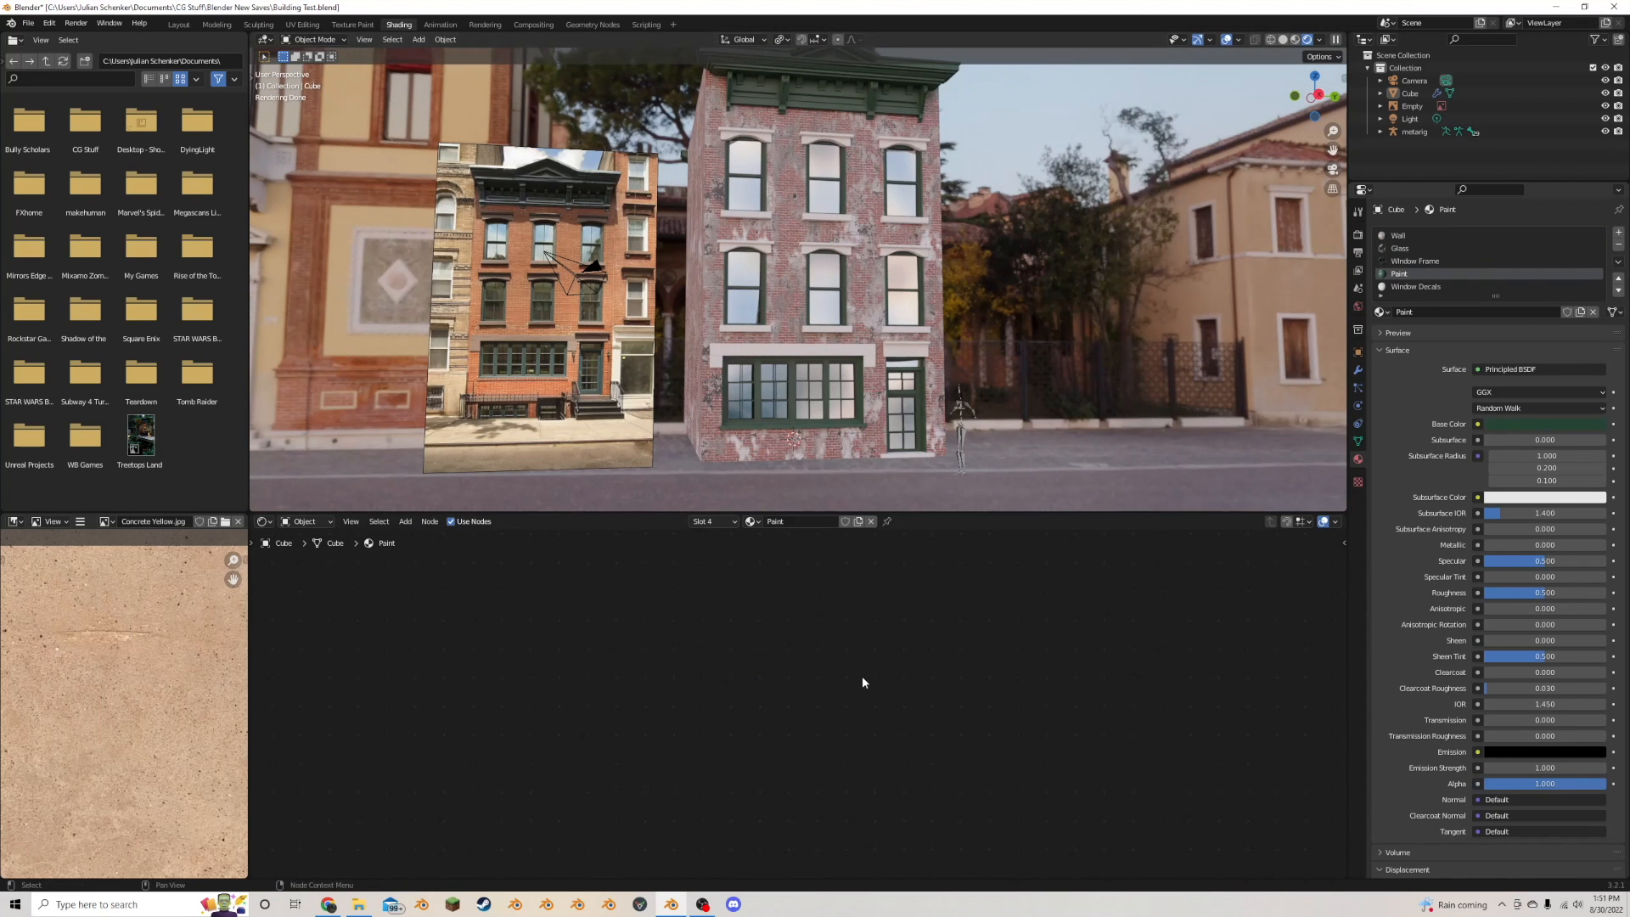
key(Home)
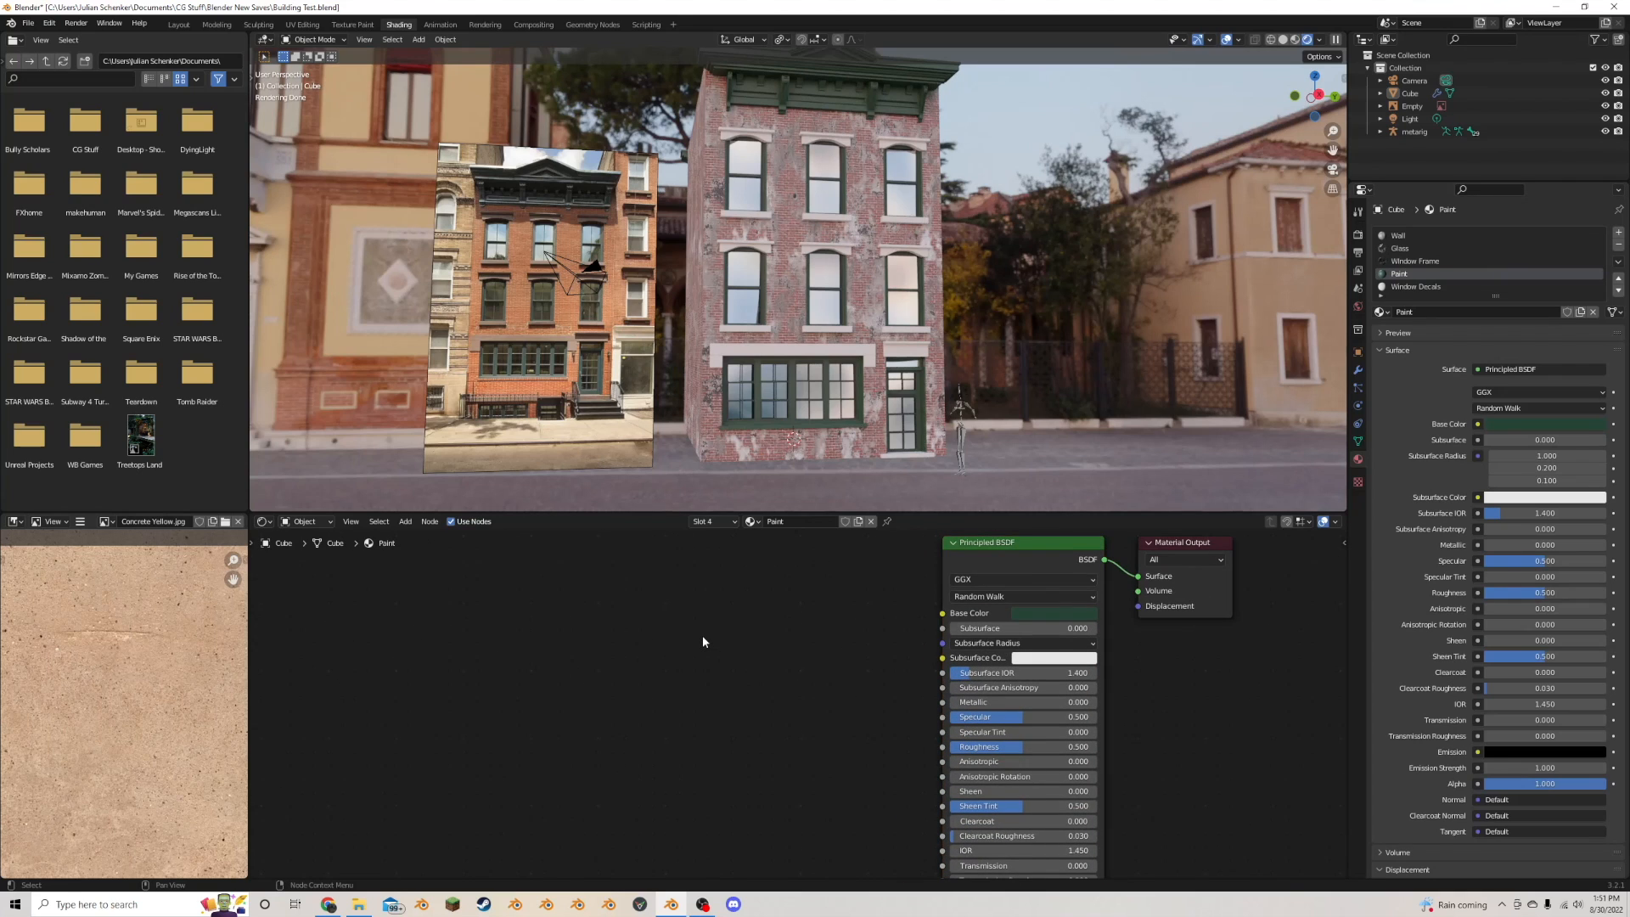
key(shift+a)
click(701, 637)
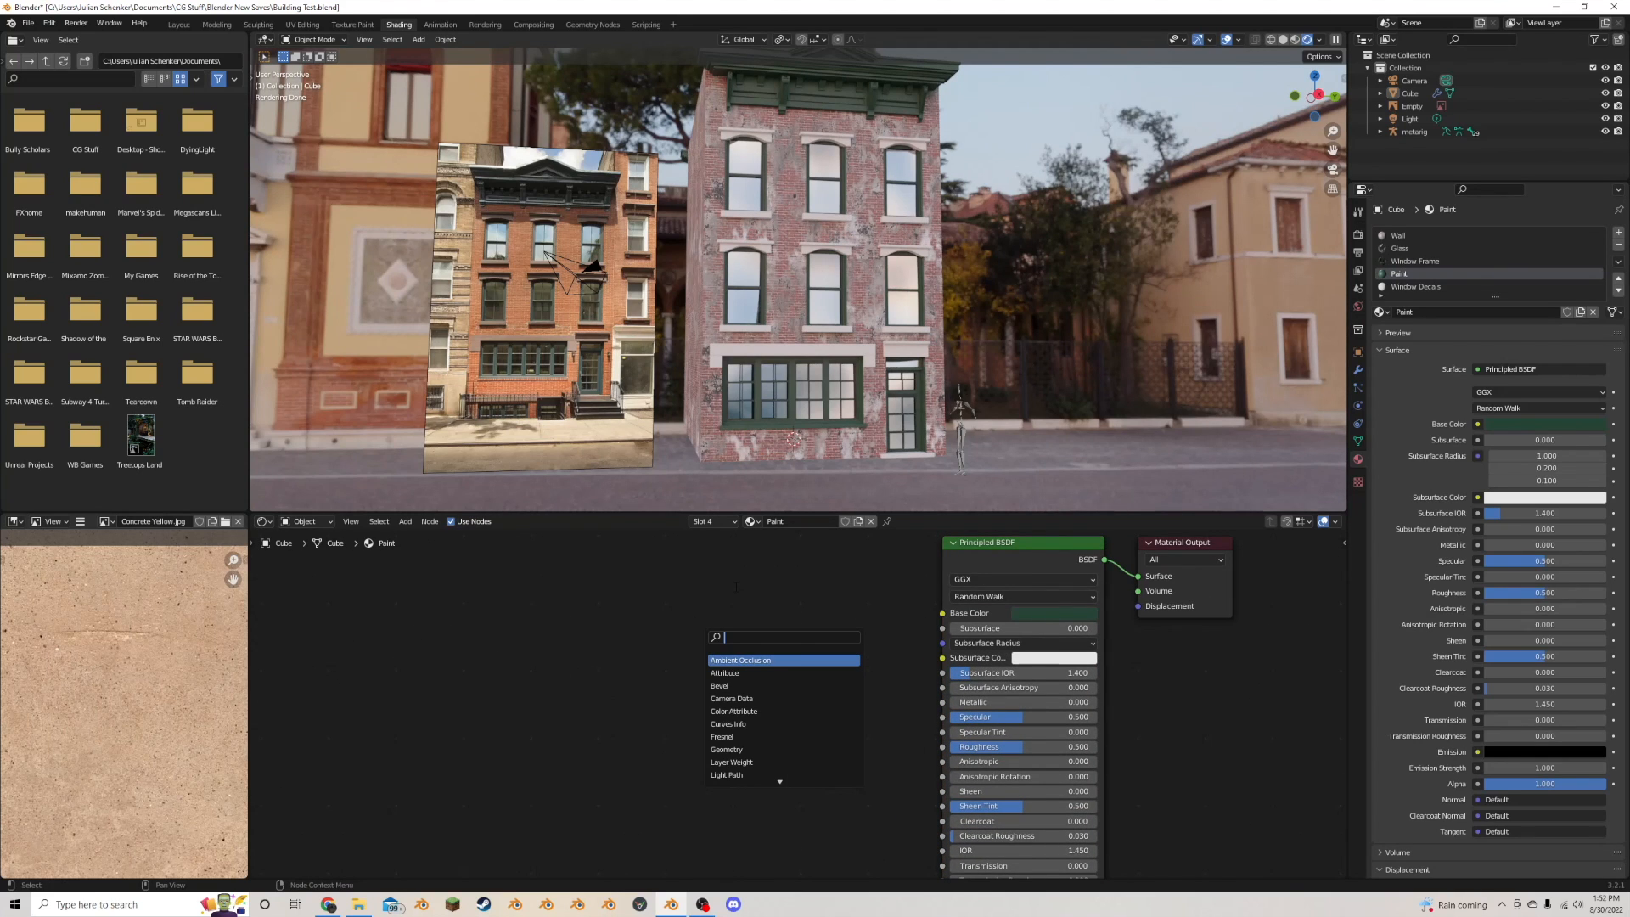
text(im)
click(765, 661)
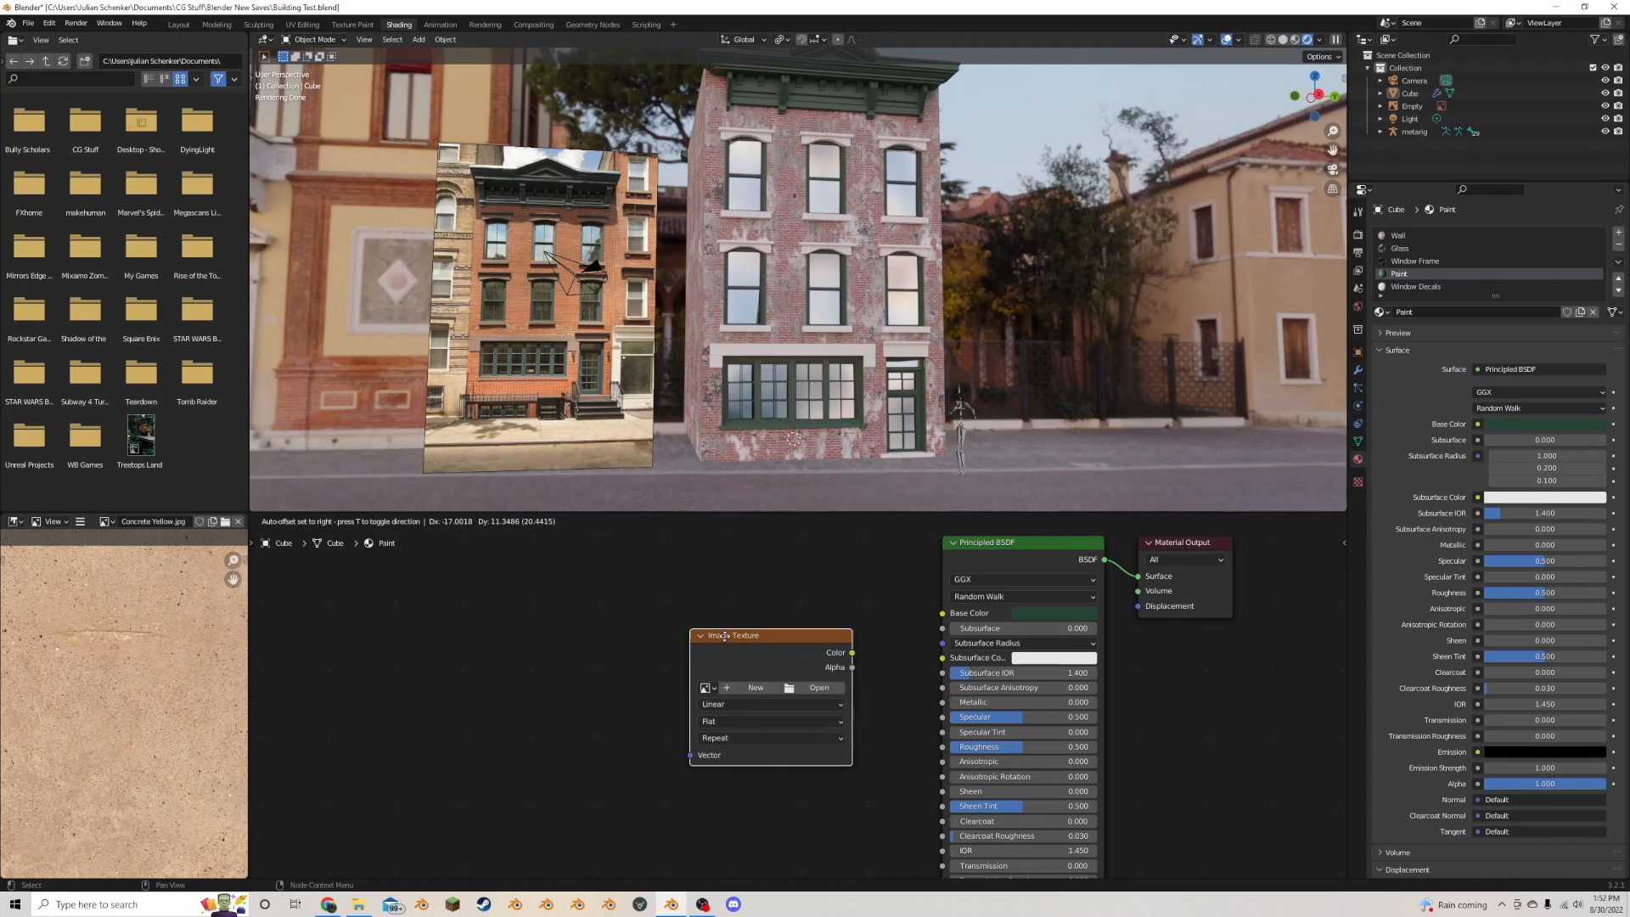
drag(771, 615, 951, 615)
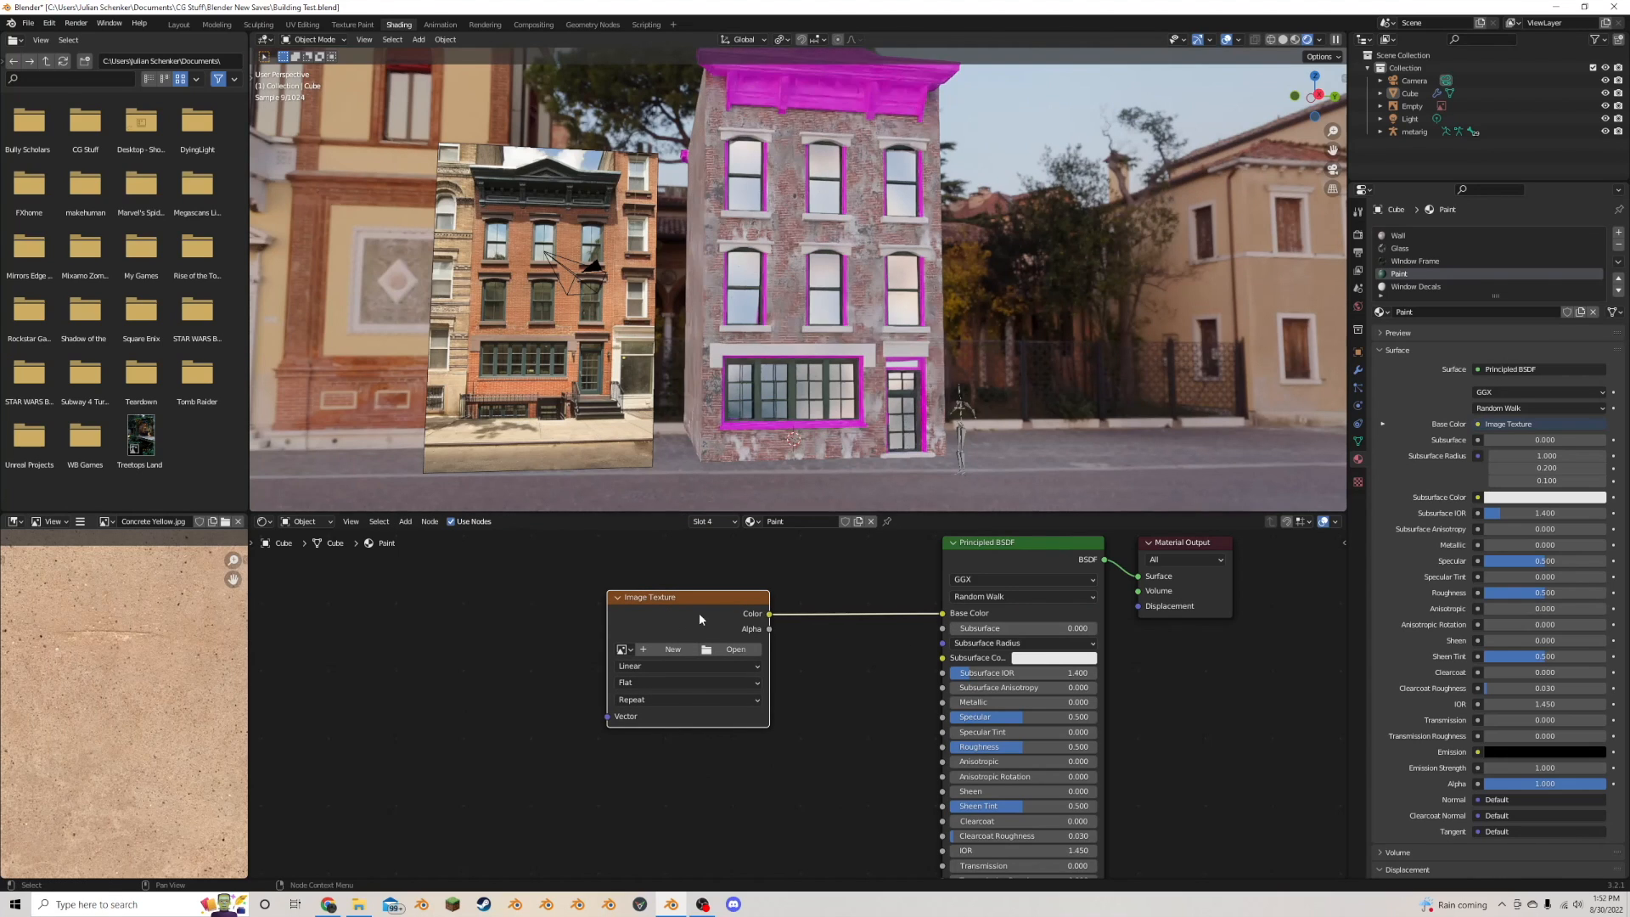
- Move the Paint material's Image Texture node aside and load Dirty Metal.jpg from the Train folder into it
drag(694, 617, 529, 630)
key(shift+a)
click(685, 643)
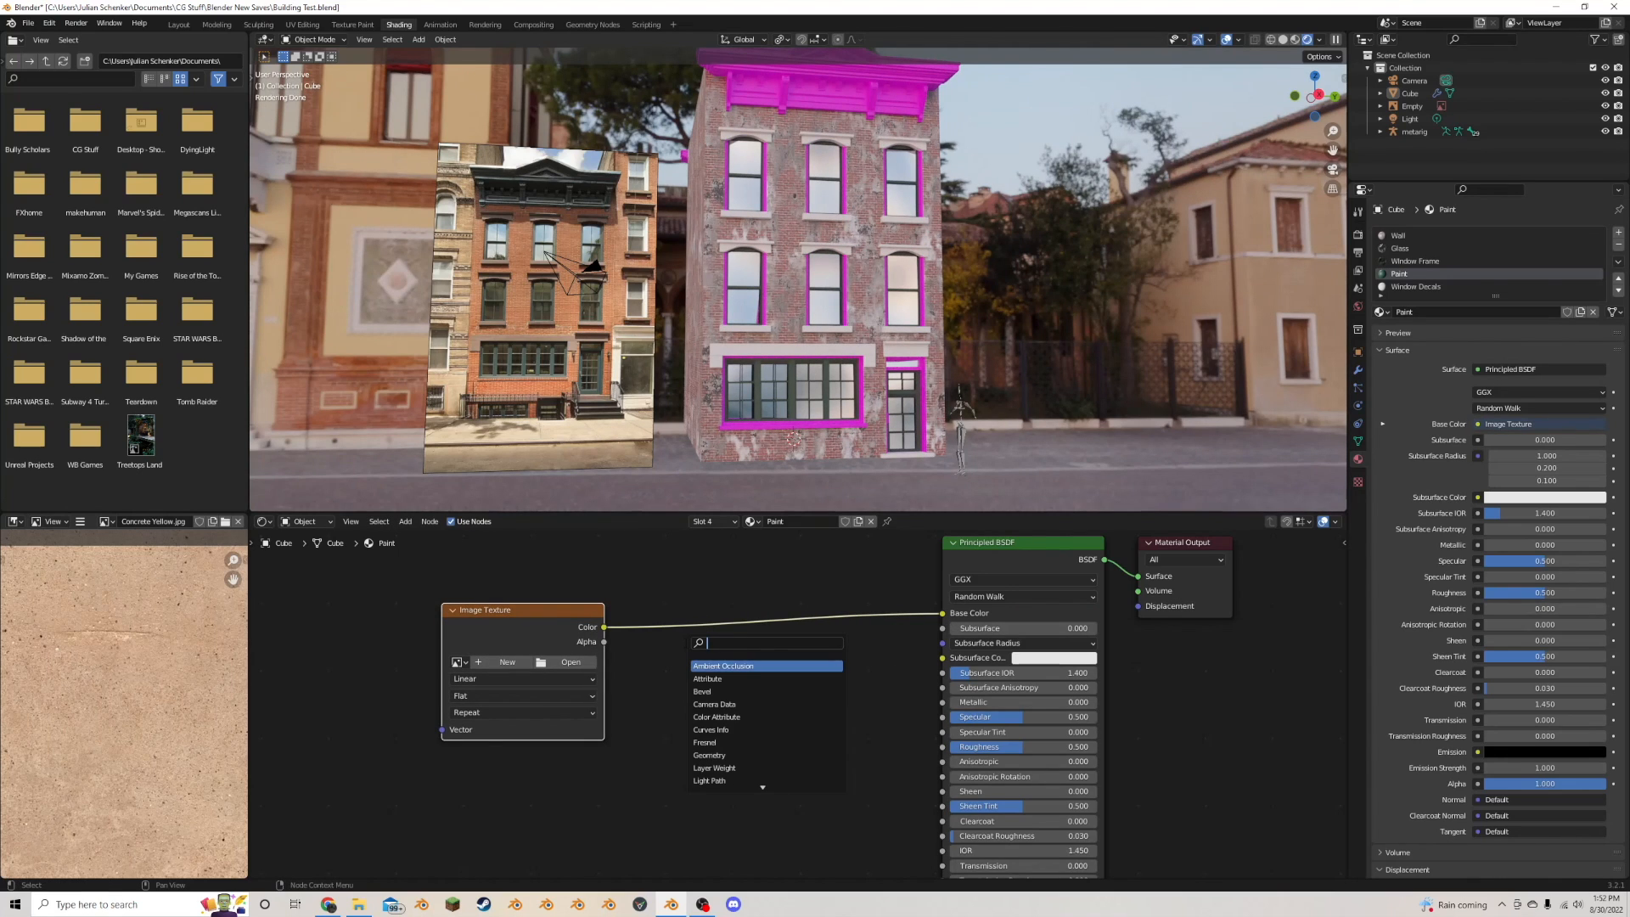
click(567, 661)
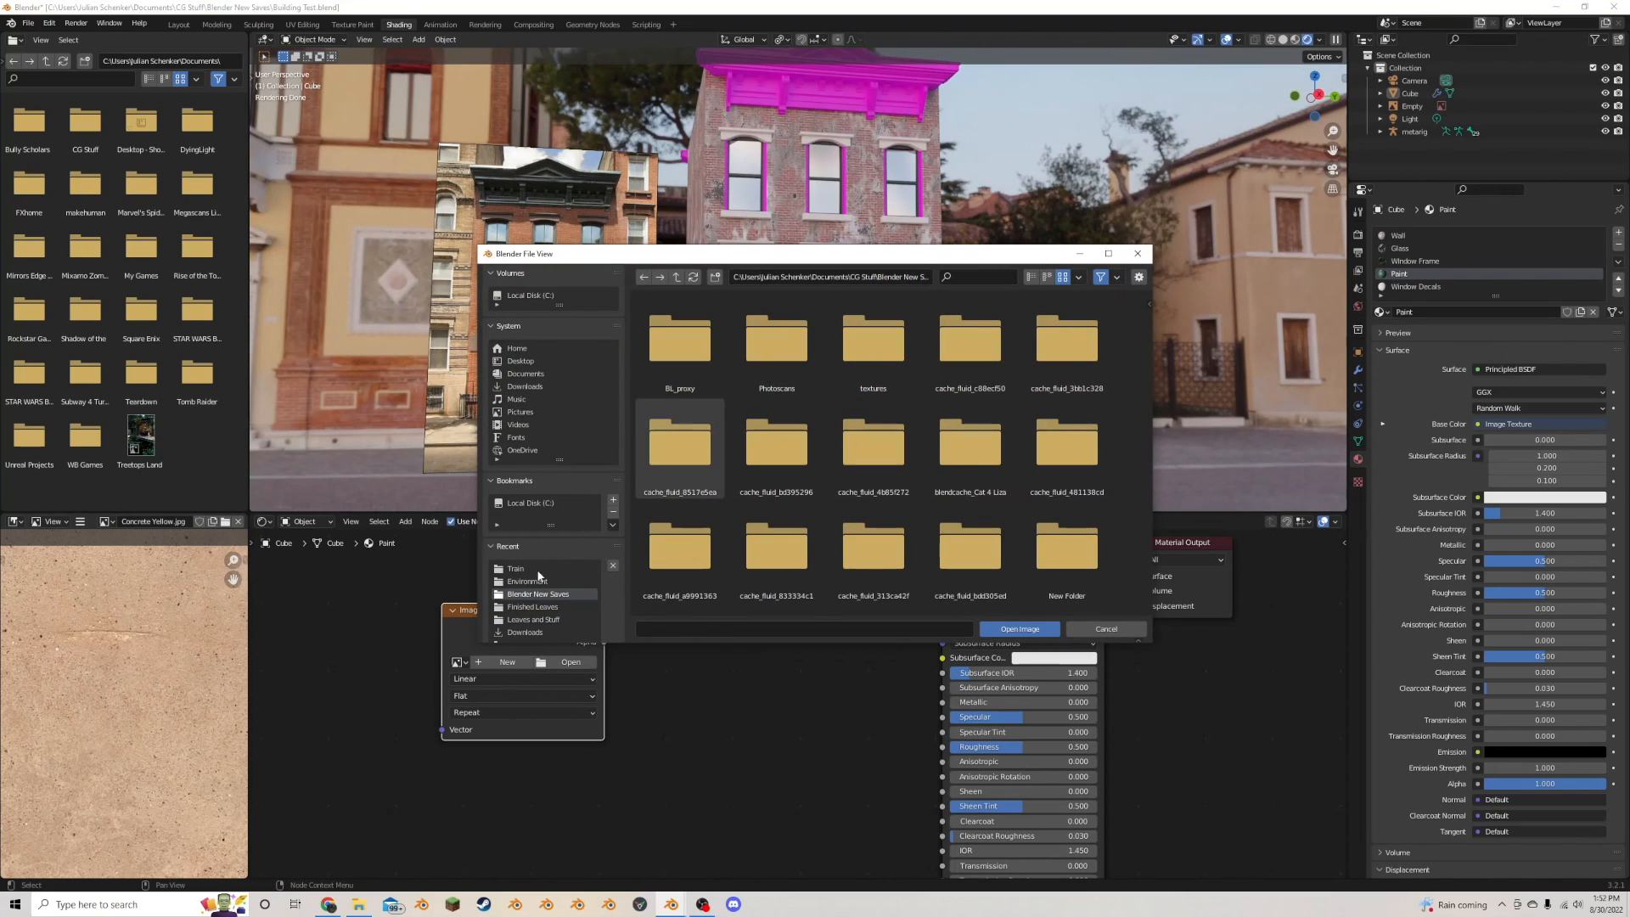
click(536, 570)
text(dir)
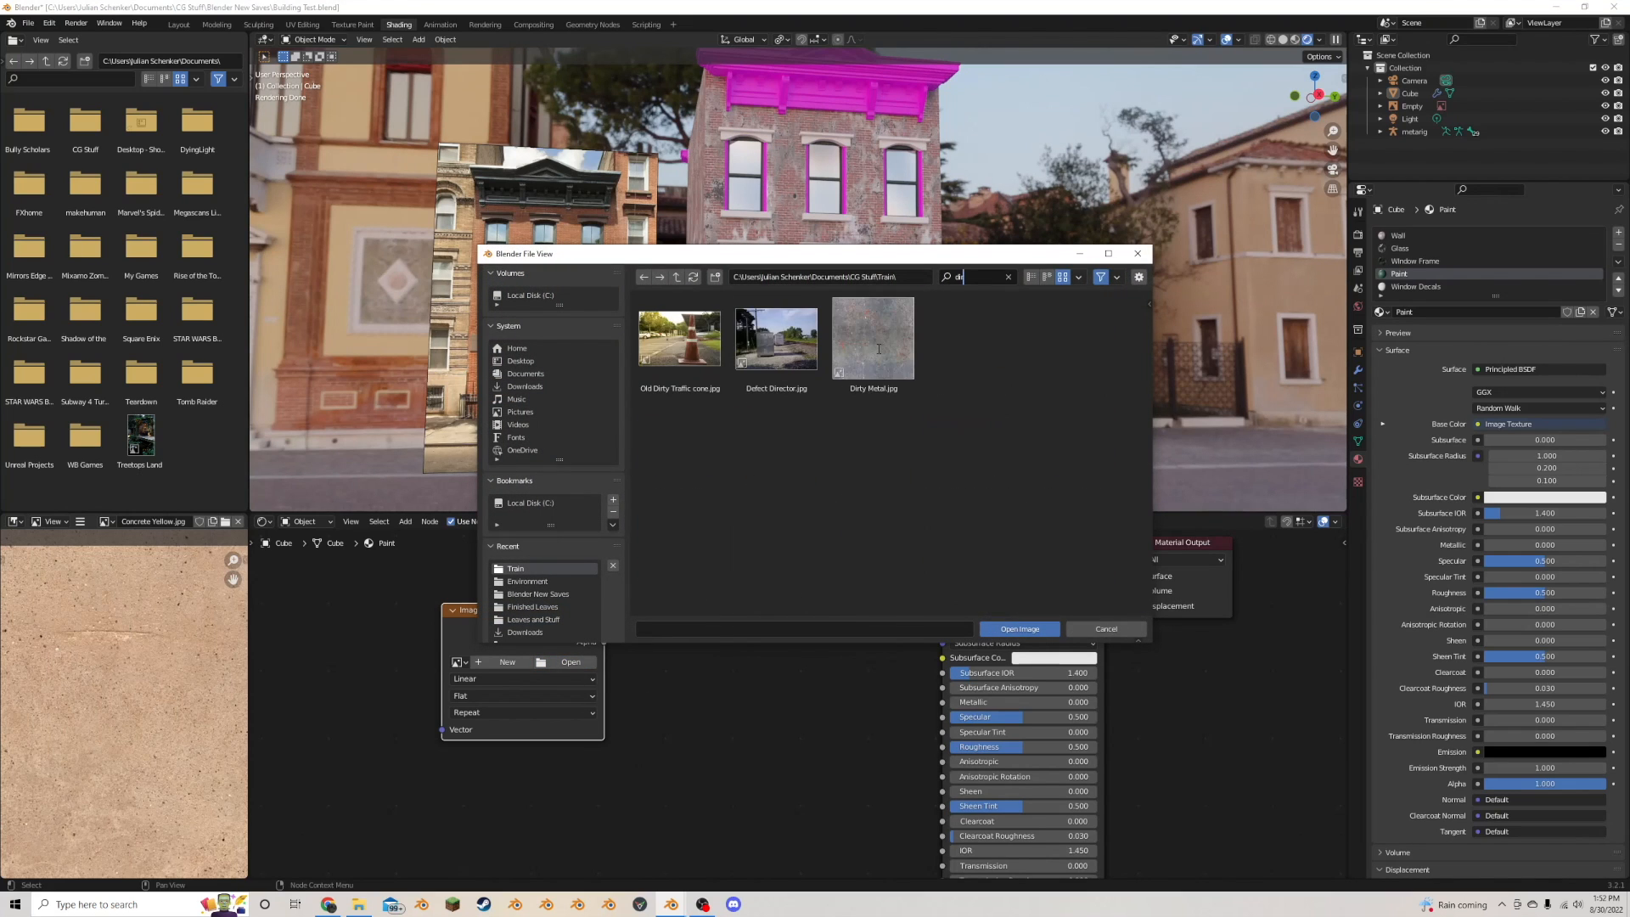
click(912, 378)
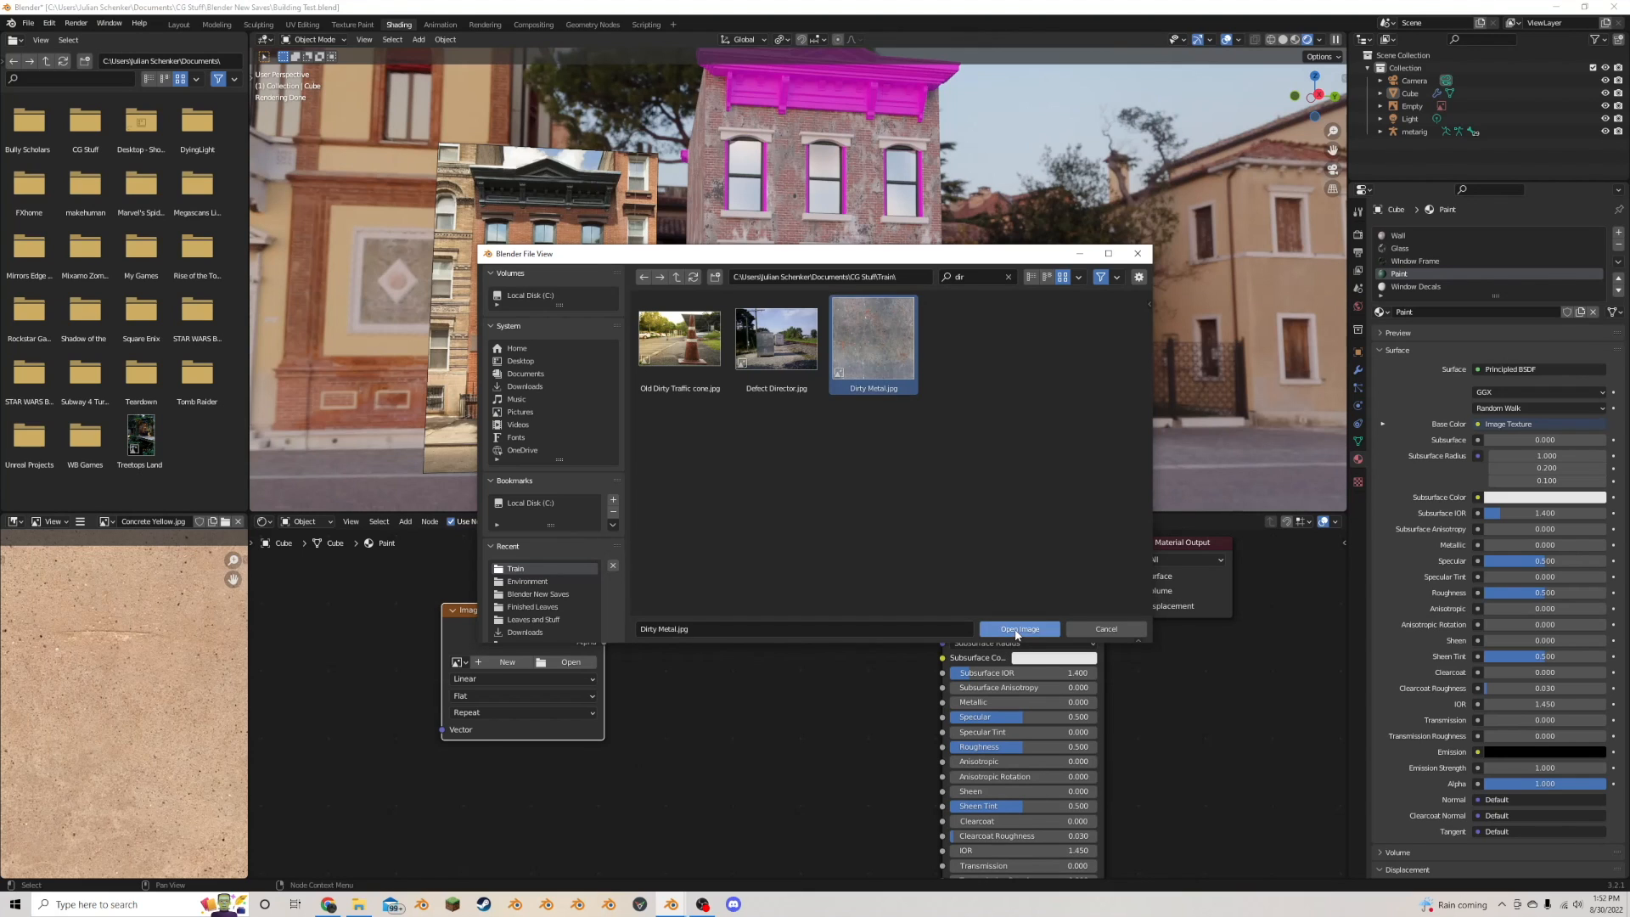
click(1020, 629)
scroll(932, 354, up, 6)
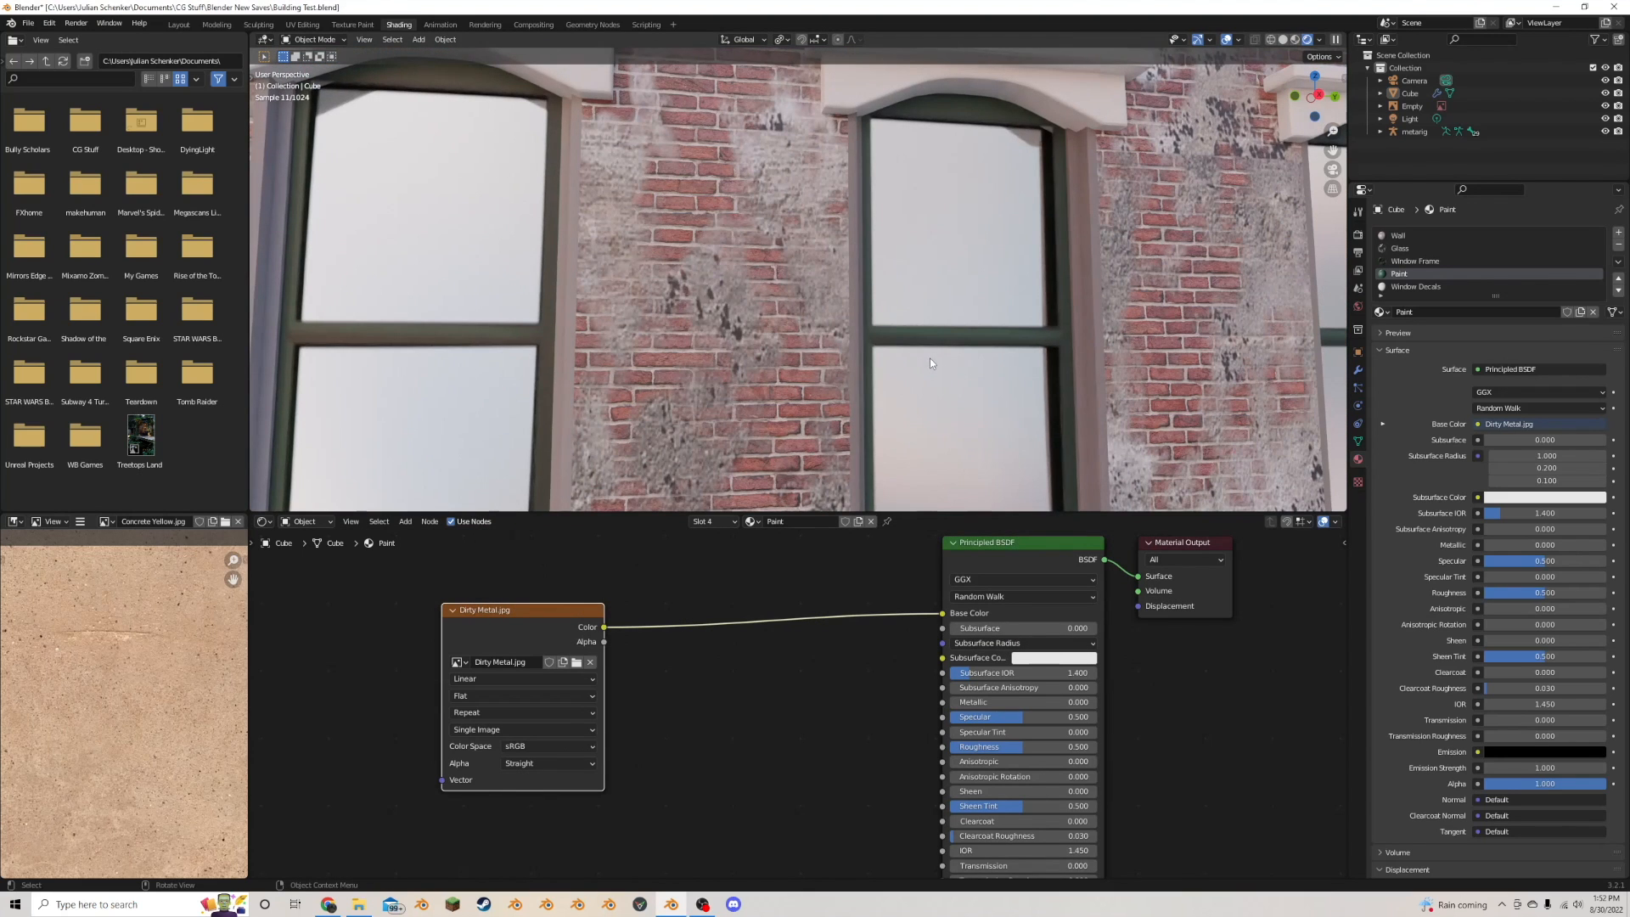
scroll(783, 414, down, 3)
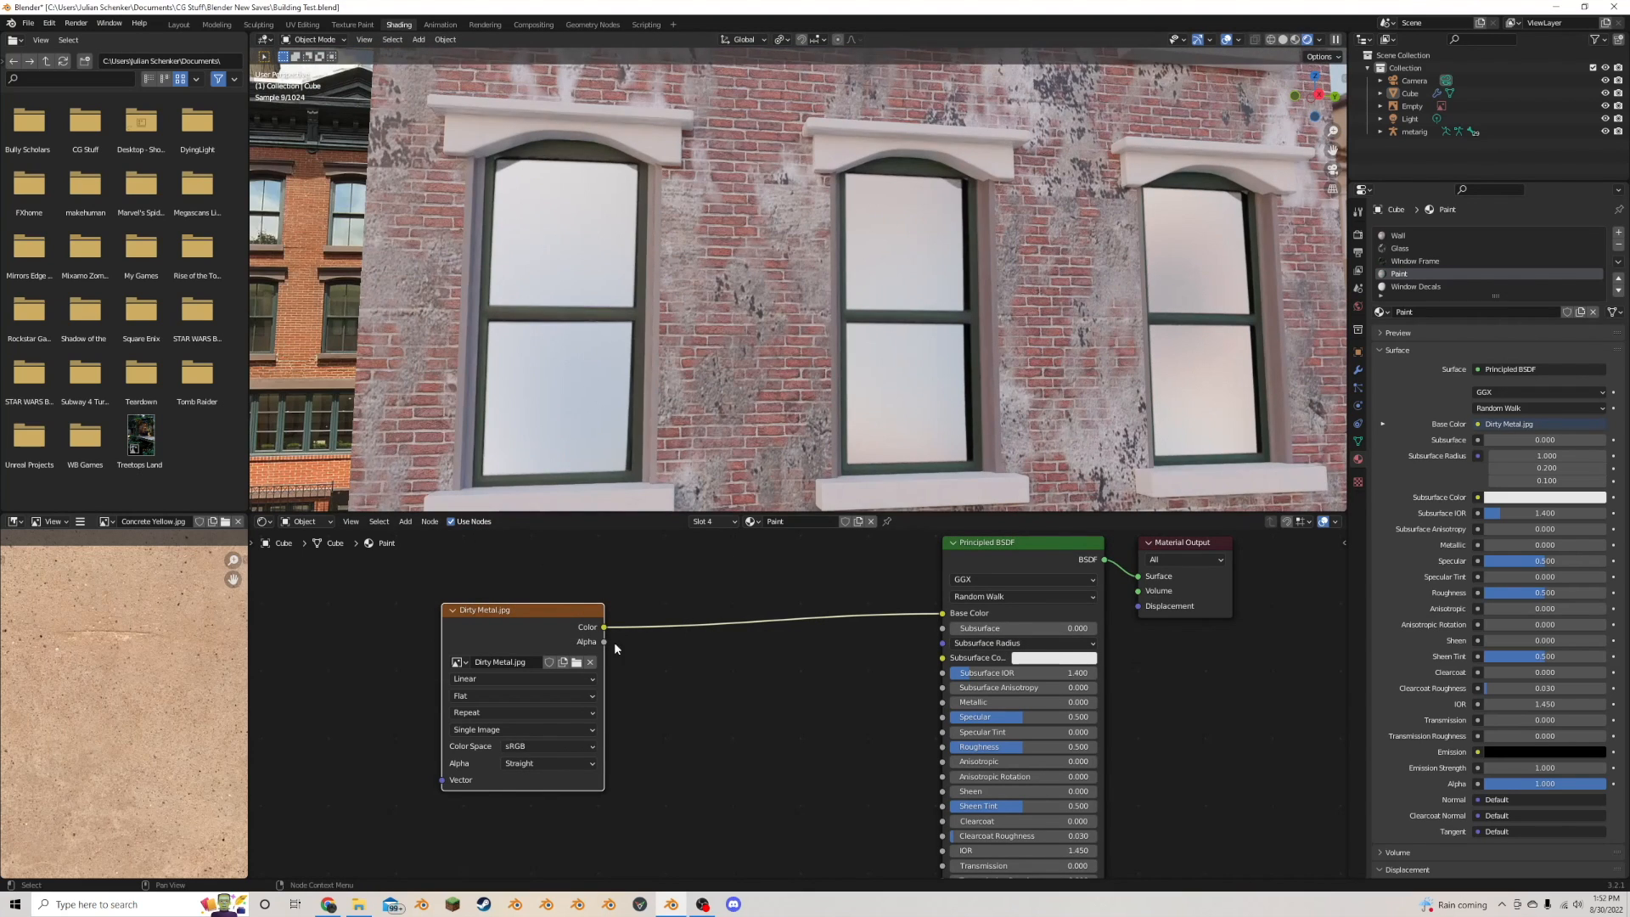
- Preview the Dirty Metal.jpg texture on its own and select all faces assigned to the Paint material in Edit Mode
ctrl+shift+click(522, 630)
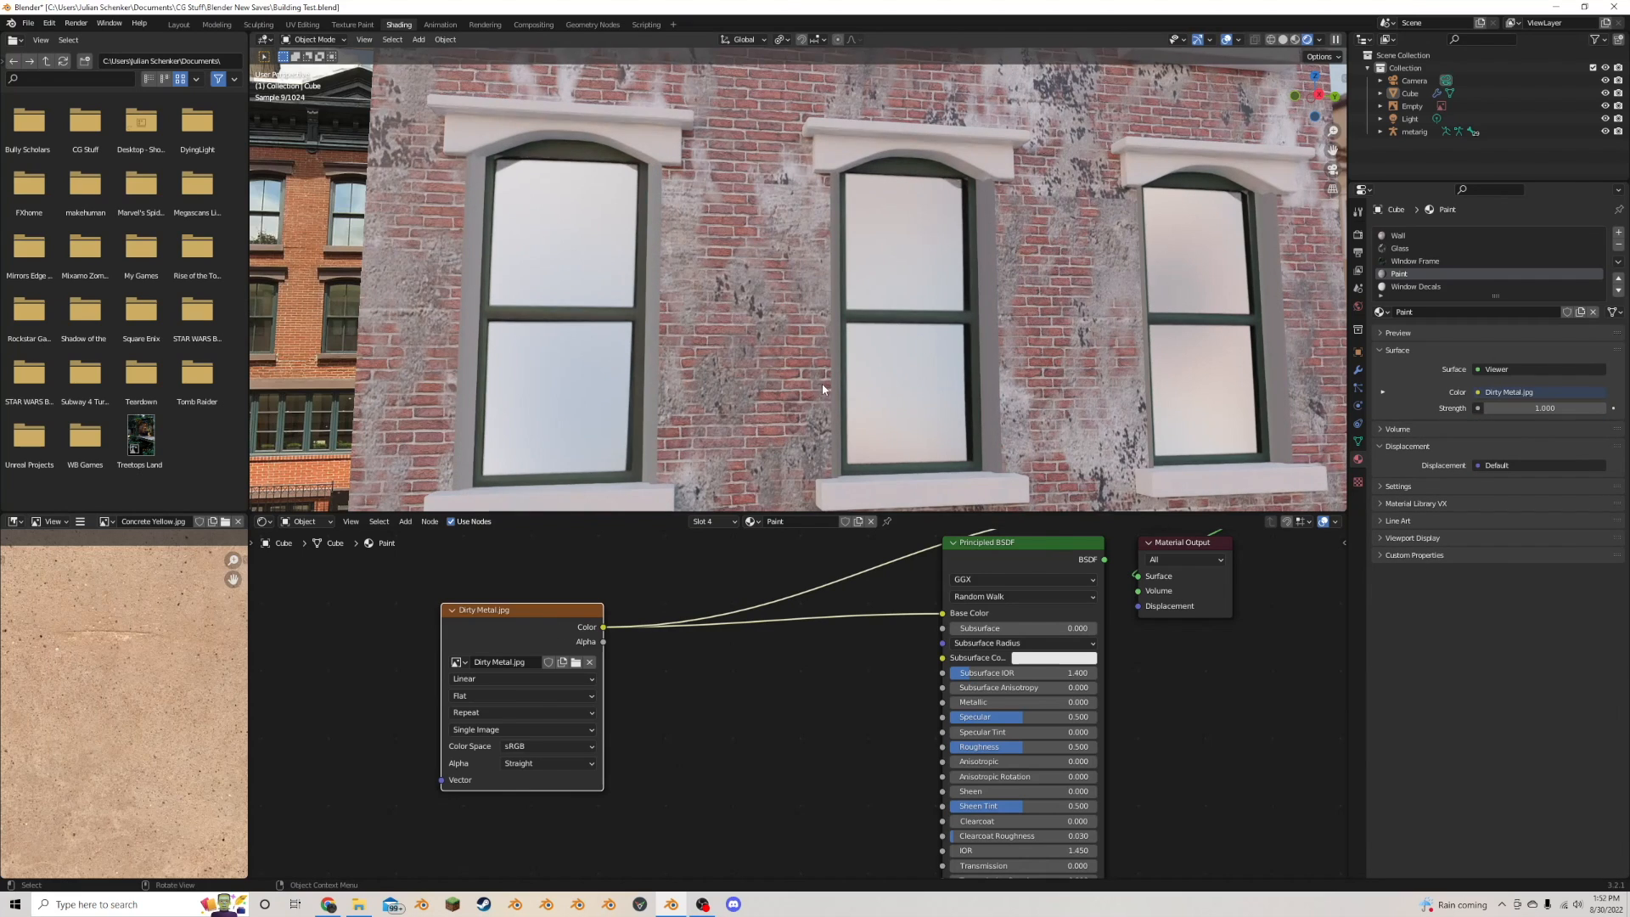
scroll(822, 383, down, 5)
key(Tab)
click(1500, 312)
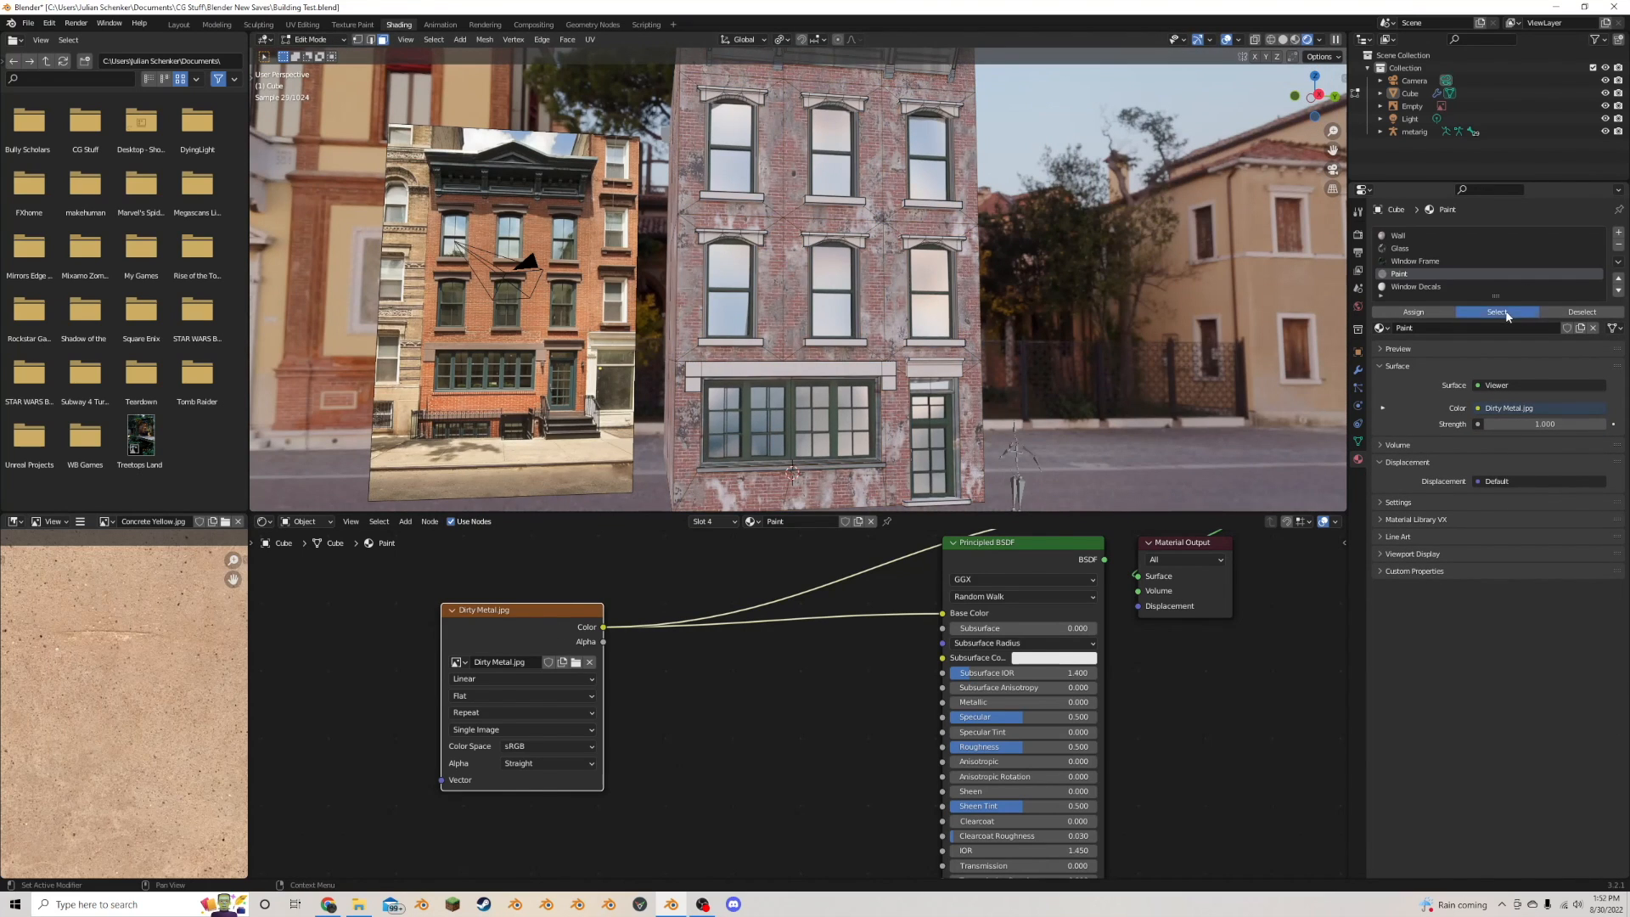
right_click(1095, 360)
key(Escape)
key(Tab)
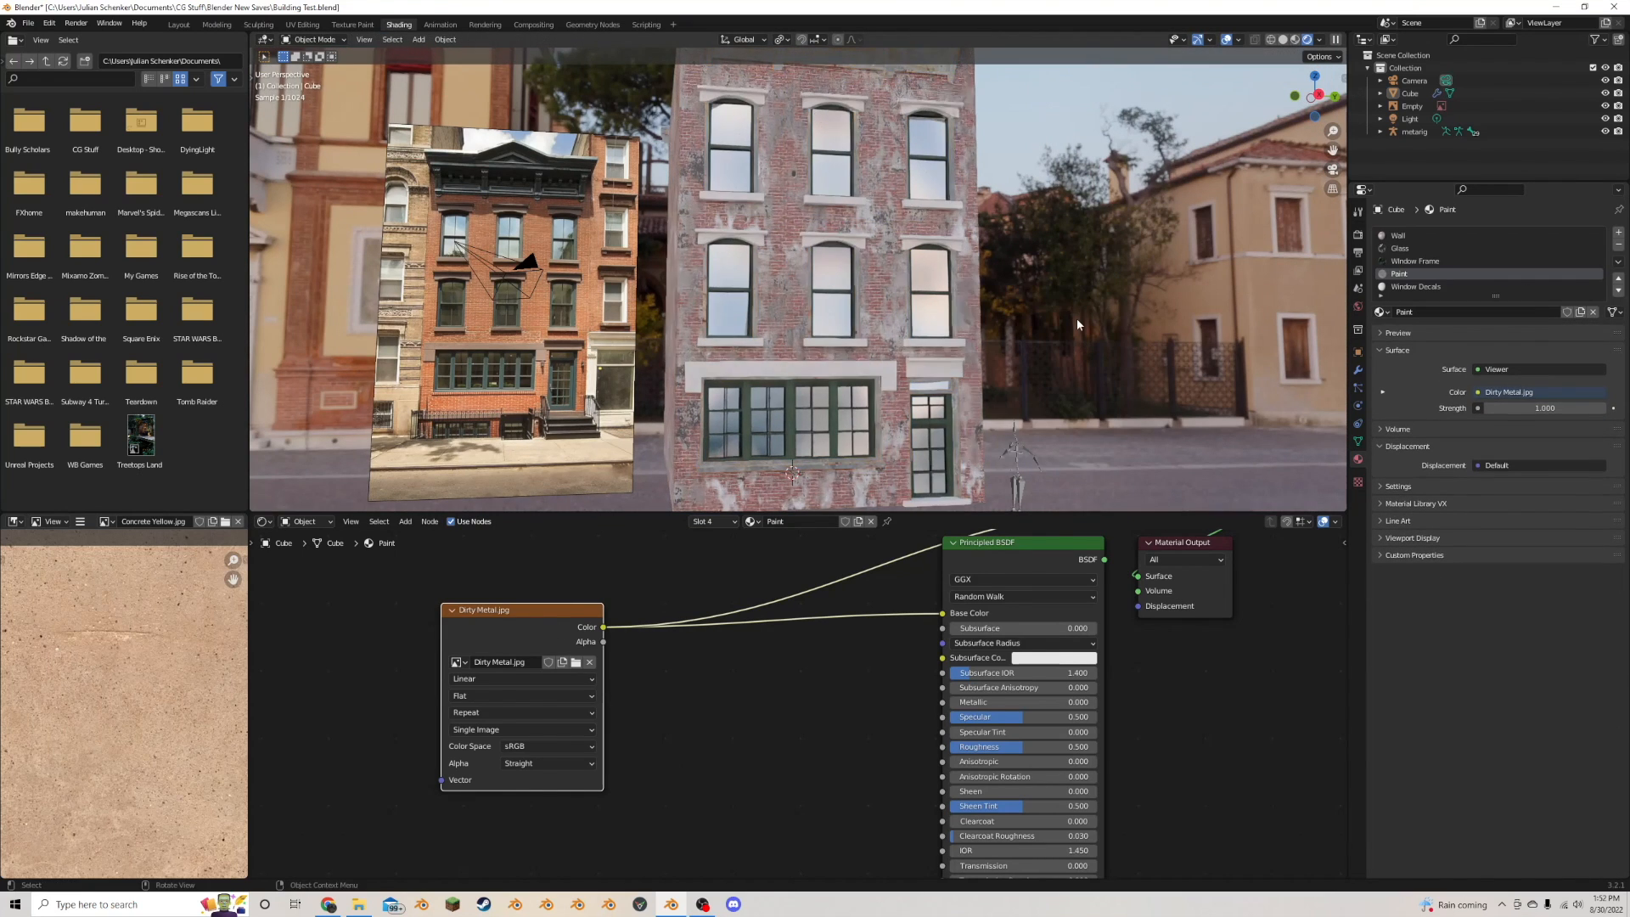
- Restore the Paint material's Principled BSDF output and copy the green stop colour from the Window Frame material's ColorRamp
ctrl+shift+click(1032, 553)
middle_drag(1018, 475, 987, 379)
scroll(986, 374, up, 5)
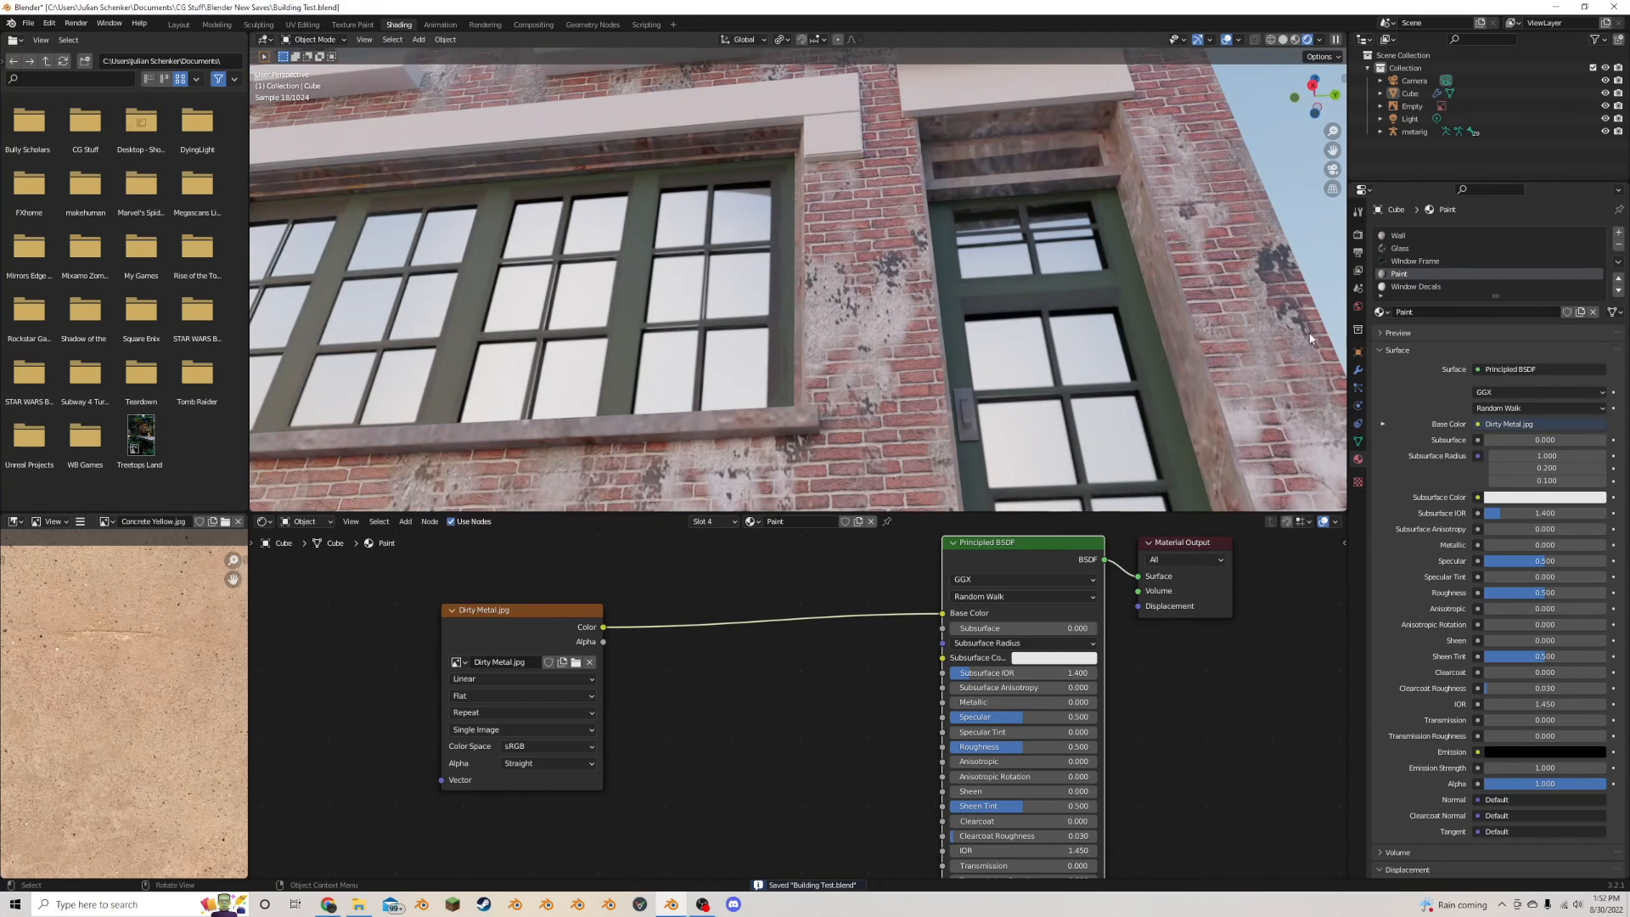
click(1413, 261)
click(754, 642)
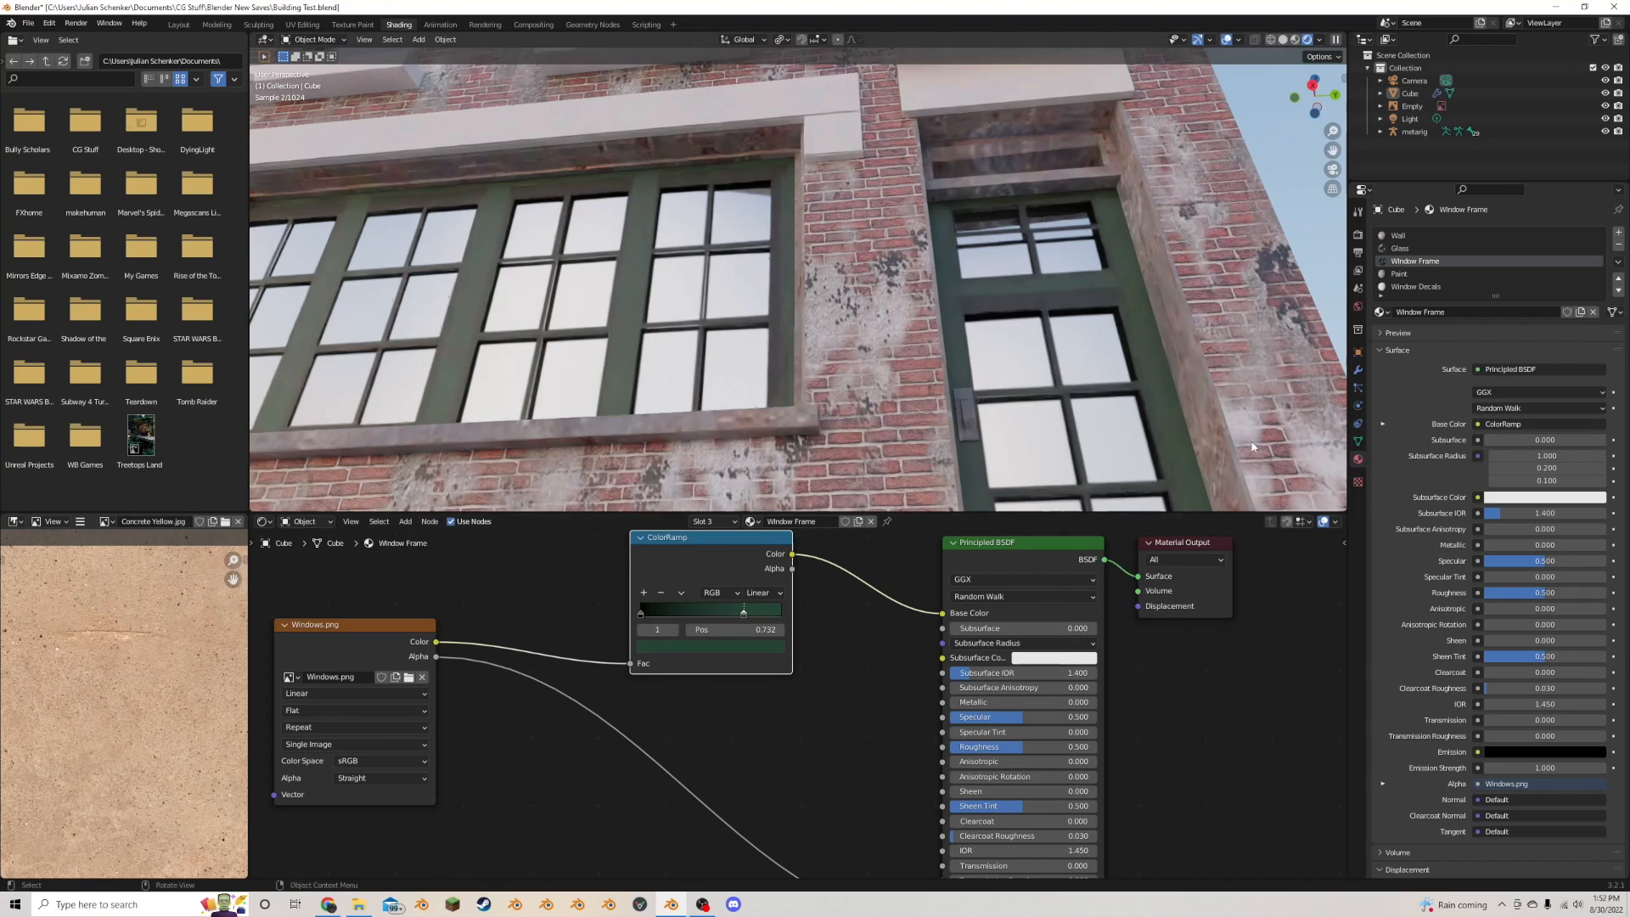
- Insert a ColorRamp node between the Paint material's Dirty Metal.jpg Color output and the Principled BSDF Base Color
click(1399, 273)
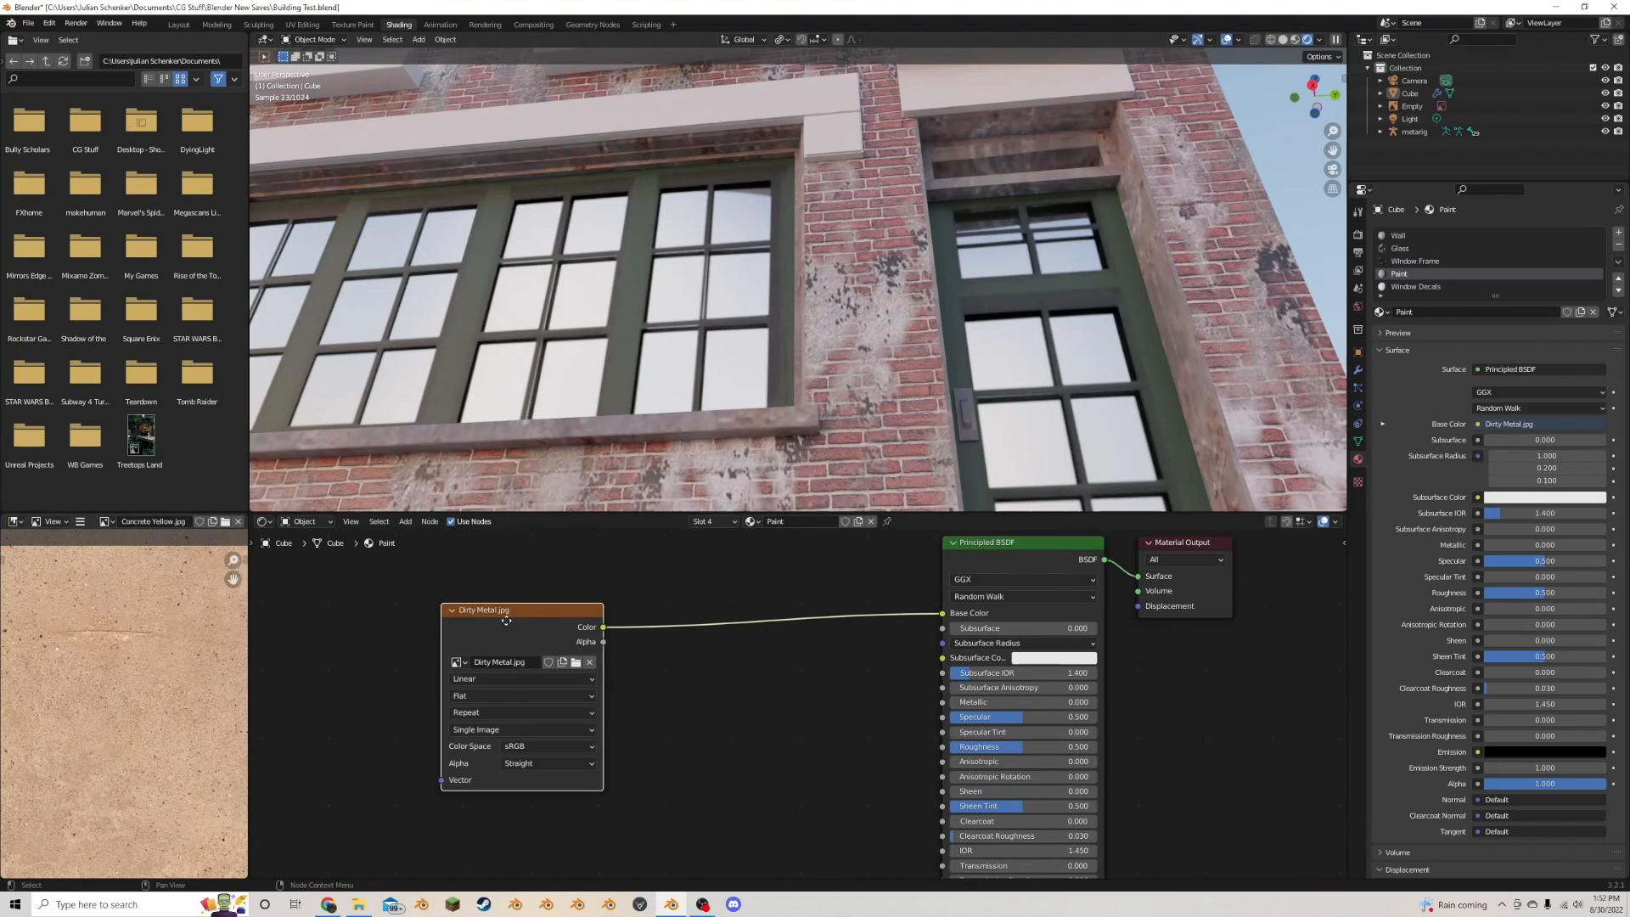
drag(518, 605, 374, 613)
key(shift+a)
click(713, 682)
text(color ramp)
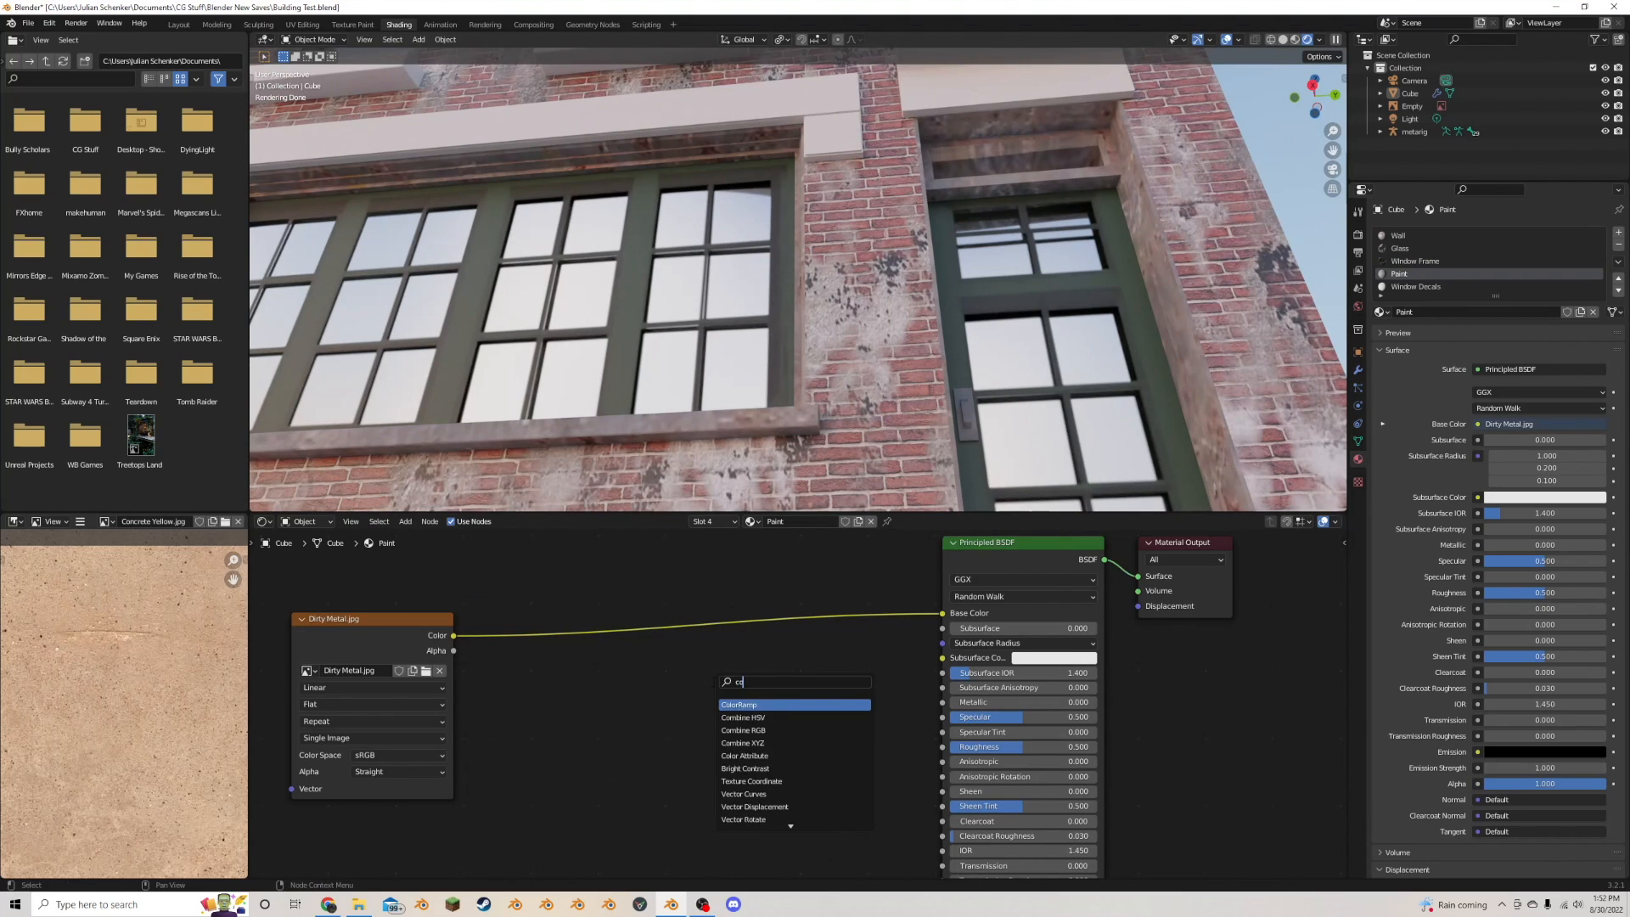
key(Return)
click(756, 669)
- Set the Paint ColorRamp's white stop to dark green 264435 and move it to position 0.568
click(808, 695)
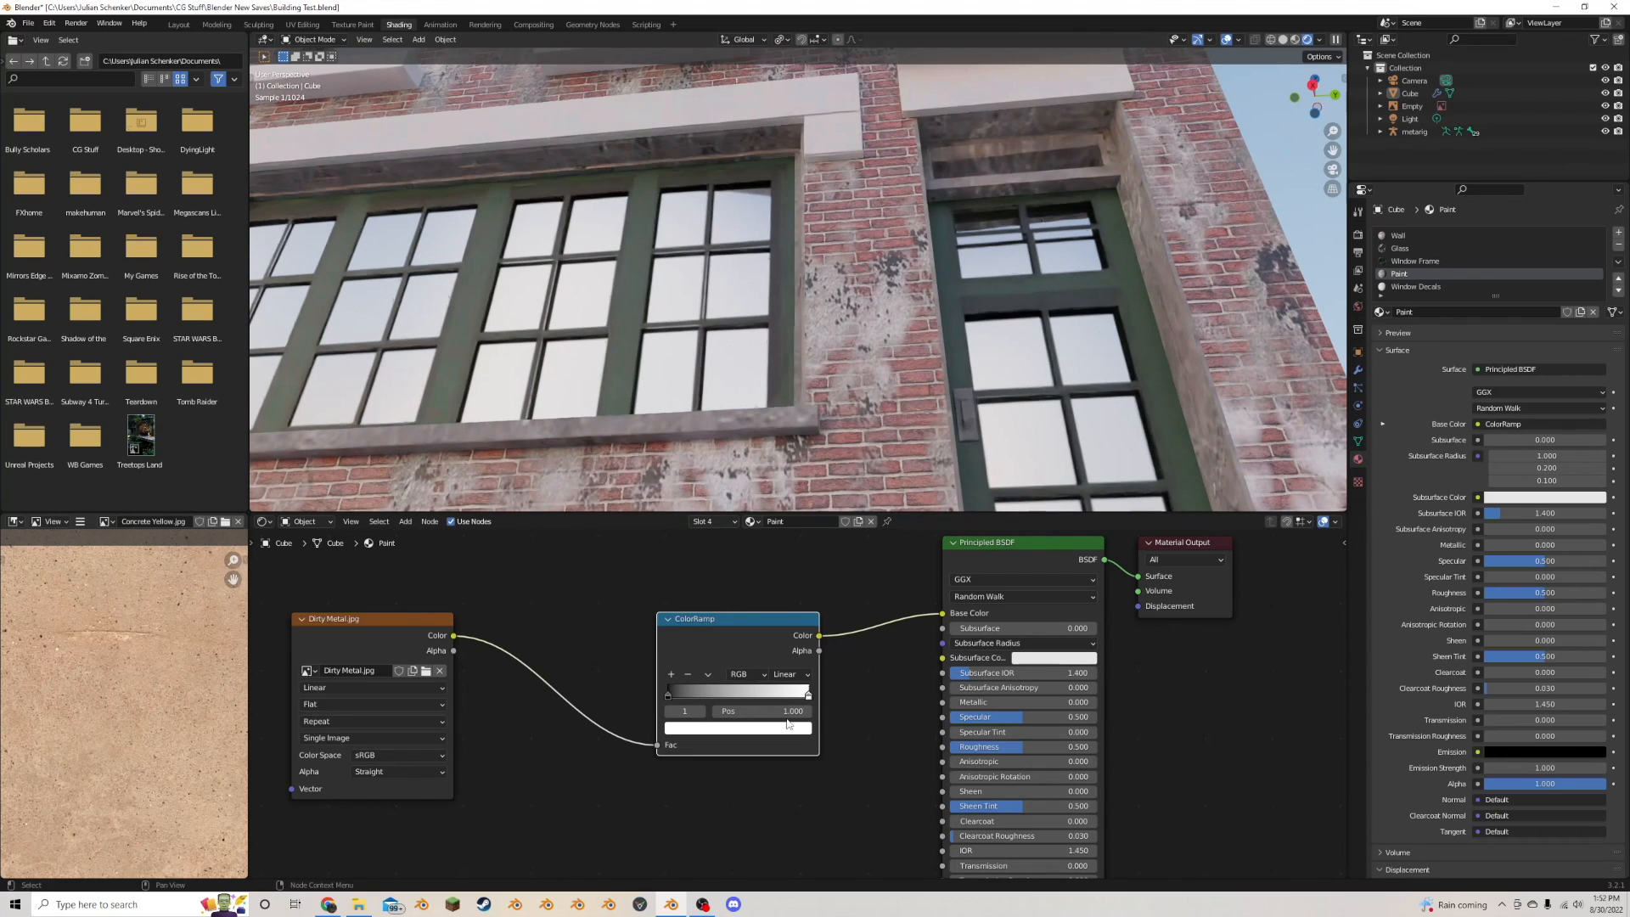
click(787, 727)
text(264435)
key(Return)
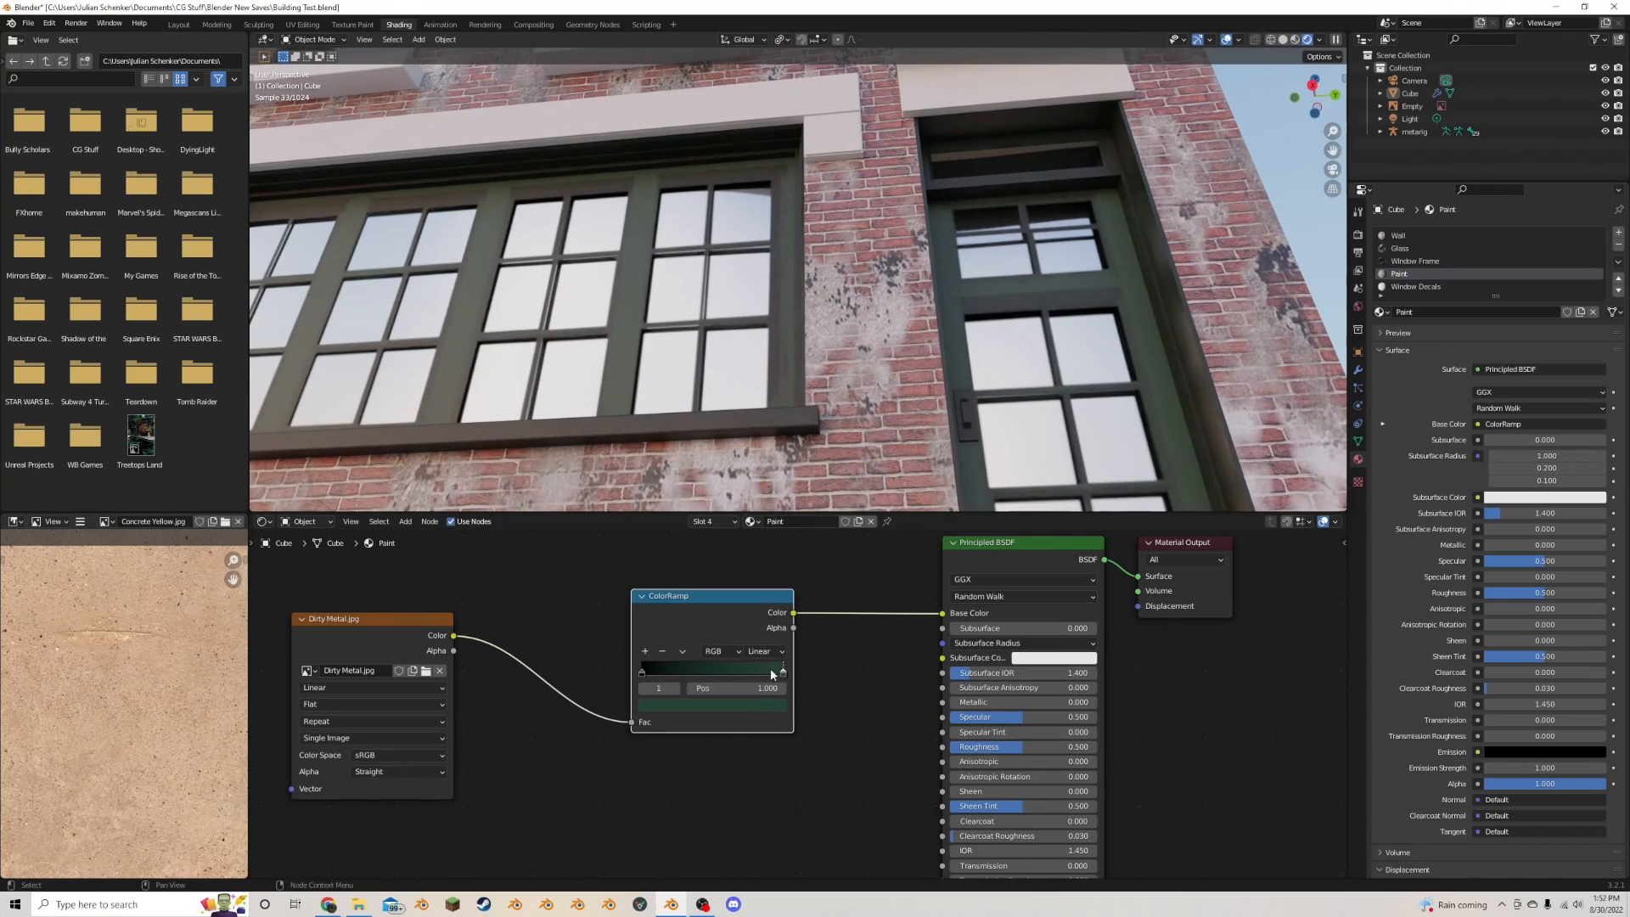
drag(781, 672, 723, 659)
scroll(779, 455, down, 4)
middle_drag(779, 455, 852, 253)
drag(1333, 151, 1334, 328)
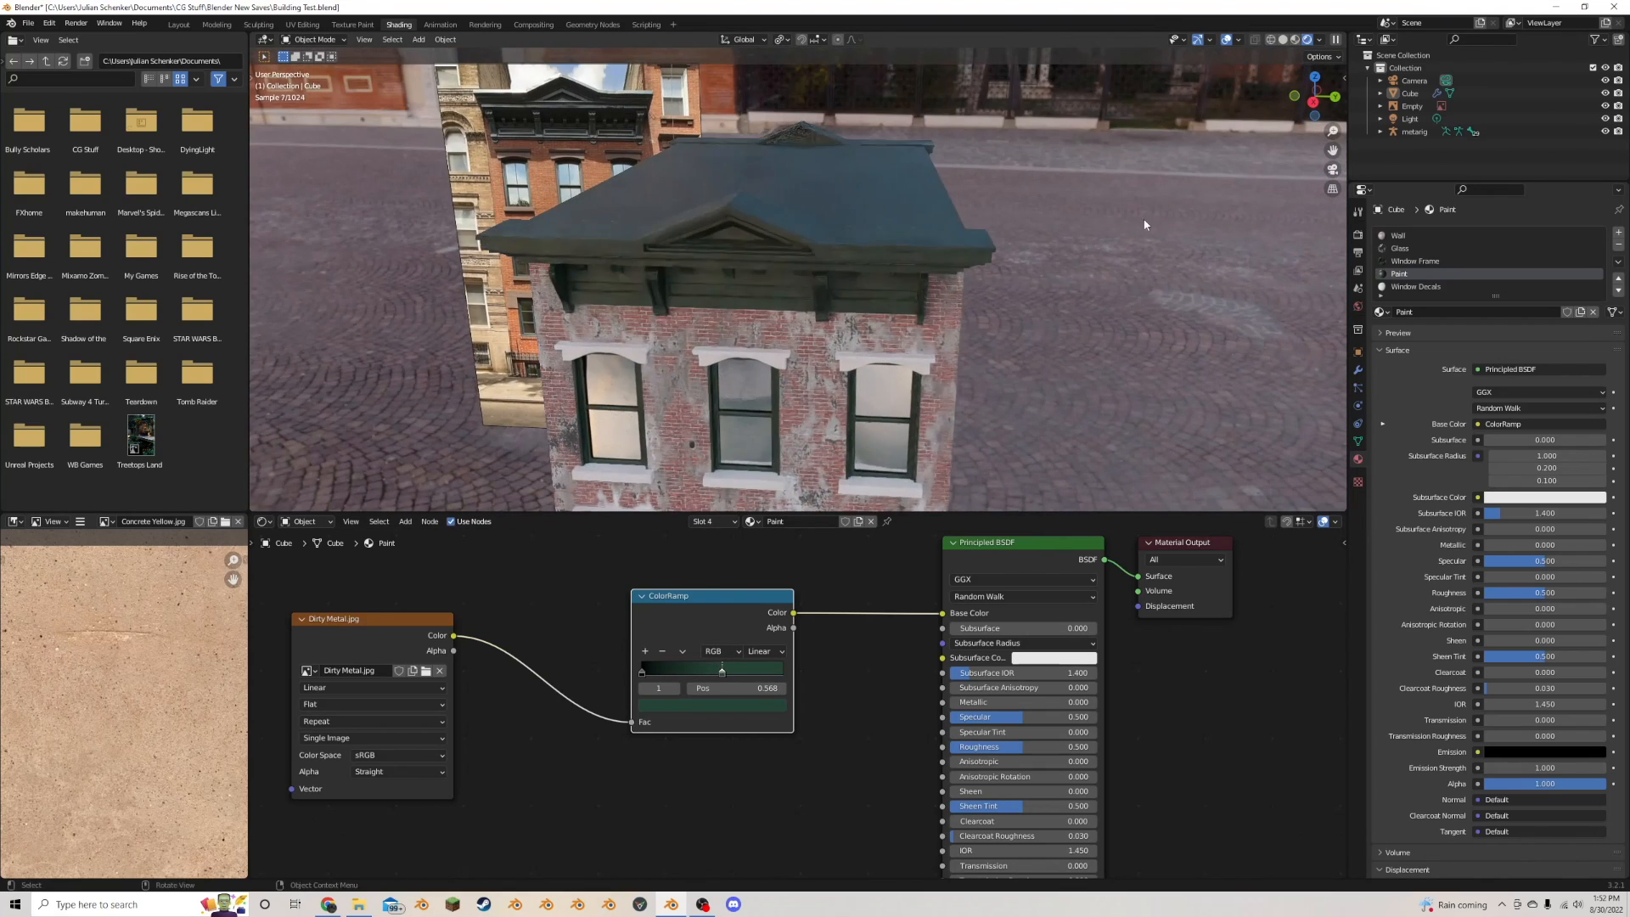
middle_drag(752, 253, 807, 148)
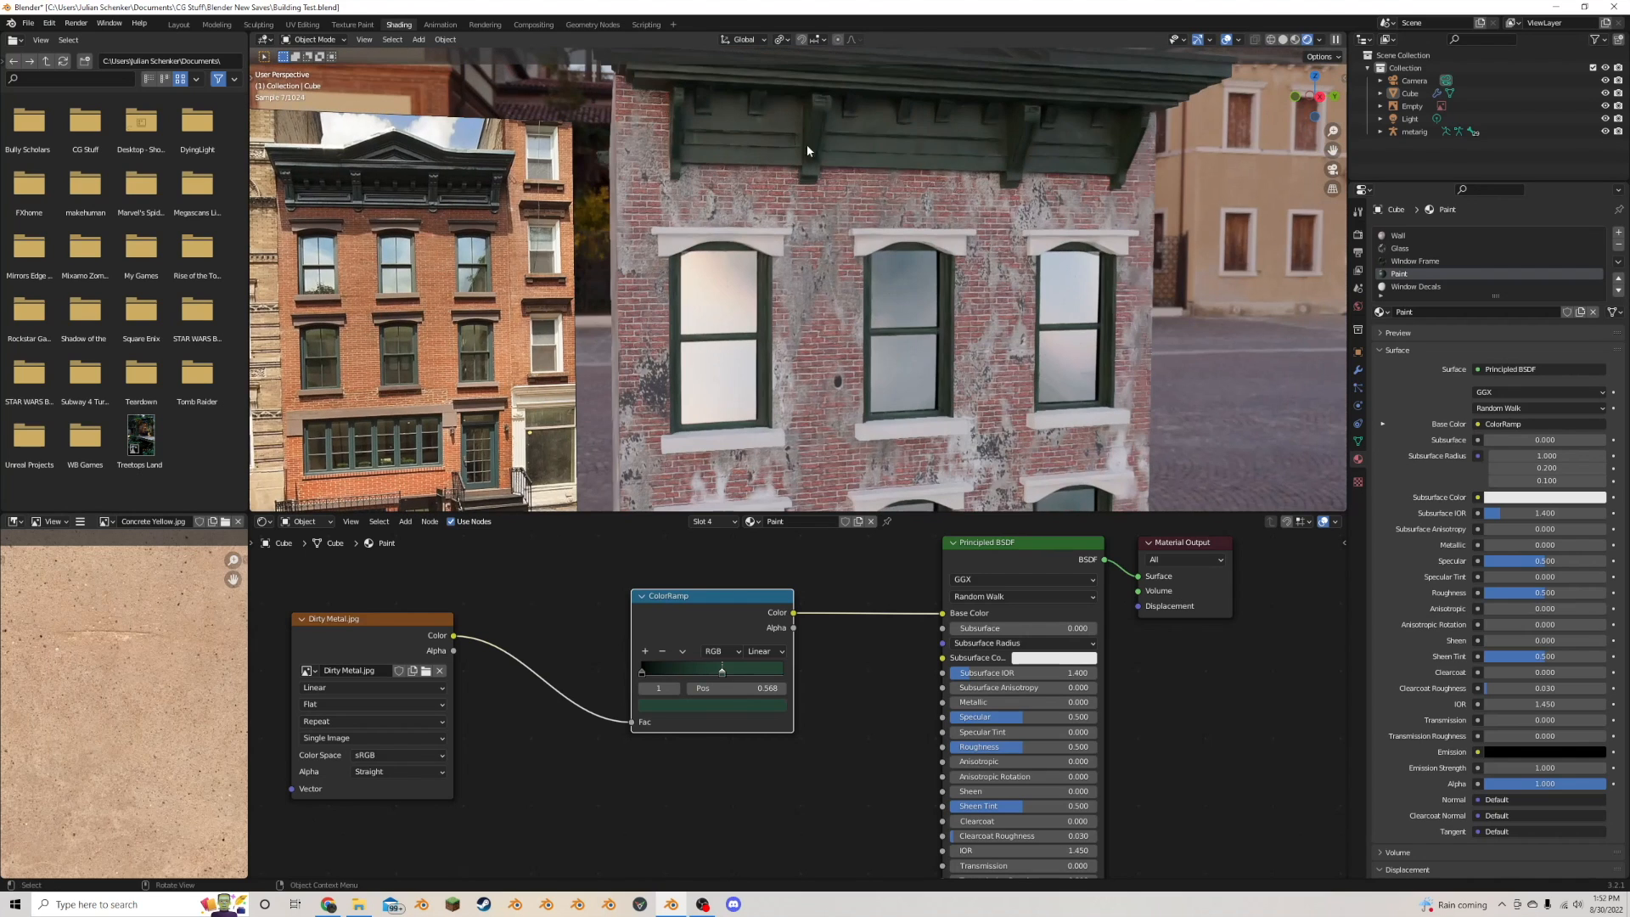
- Collapse the Paint material's ColorRamp node and connect the Dirty Metal.jpg Color output to the Principled BSDF Specular
click(640, 596)
drag(679, 599, 562, 633)
drag(462, 637, 944, 718)
- Insert a second ColorRamp node on the link between the Dirty Metal.jpg Color output and Specular
key(shift+a)
click(761, 718)
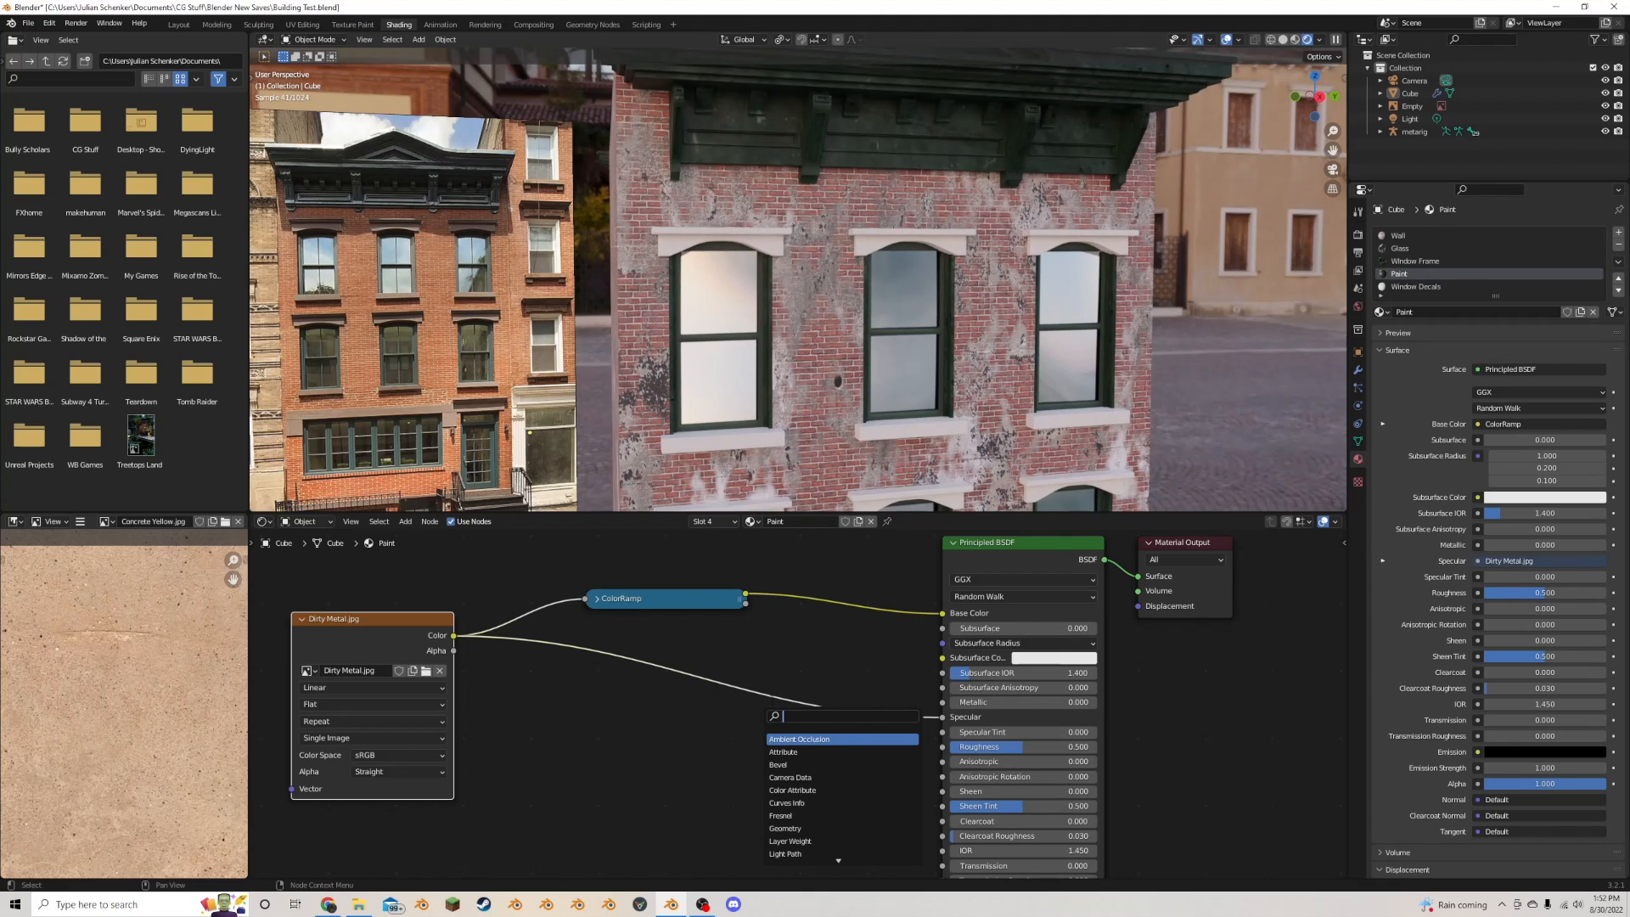
text(col)
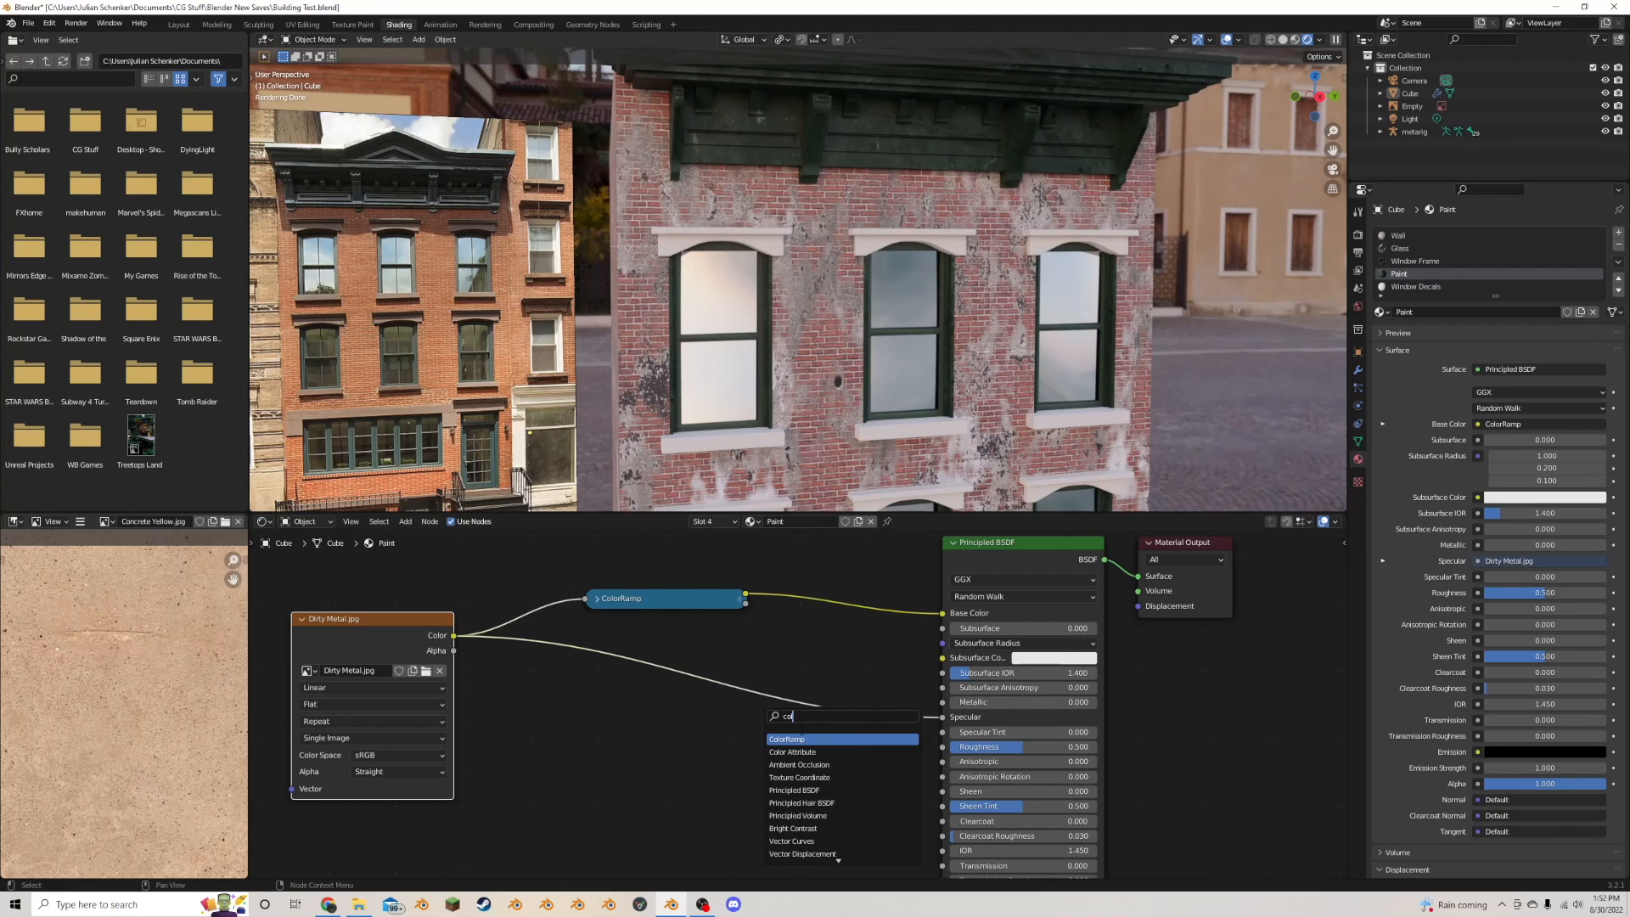
key(Return)
click(587, 688)
- Preview the Specular ColorRamp's output on the cornice, and switch back to the Principled BSDF output
ctrl+shift+click(659, 639)
scroll(841, 224, down, 3)
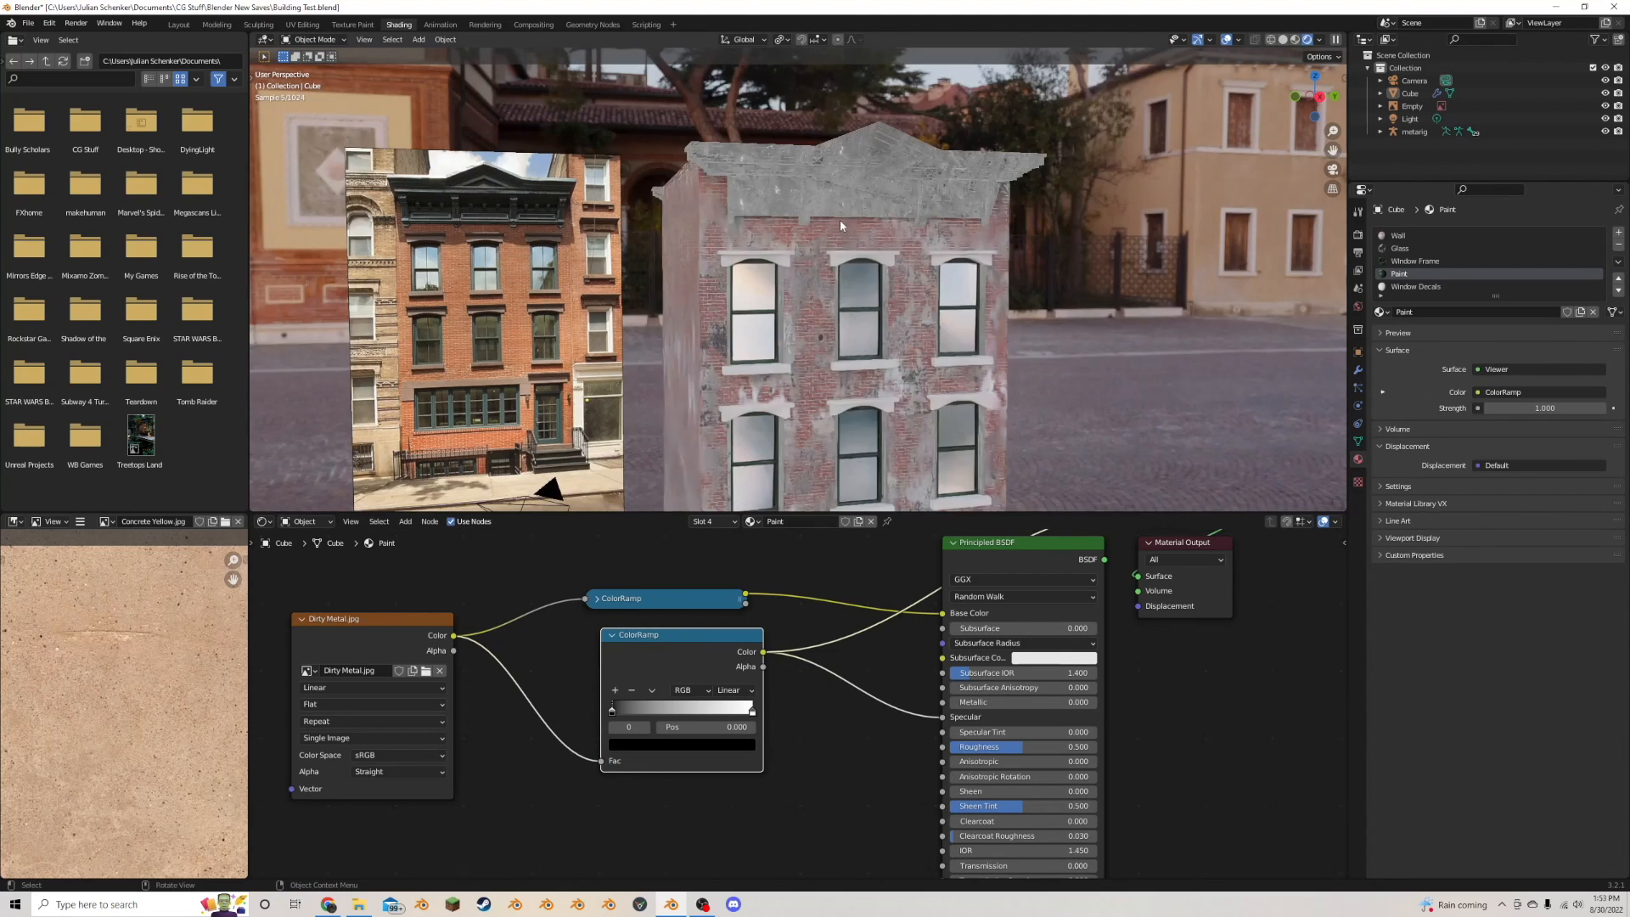
middle_drag(848, 265, 771, 240)
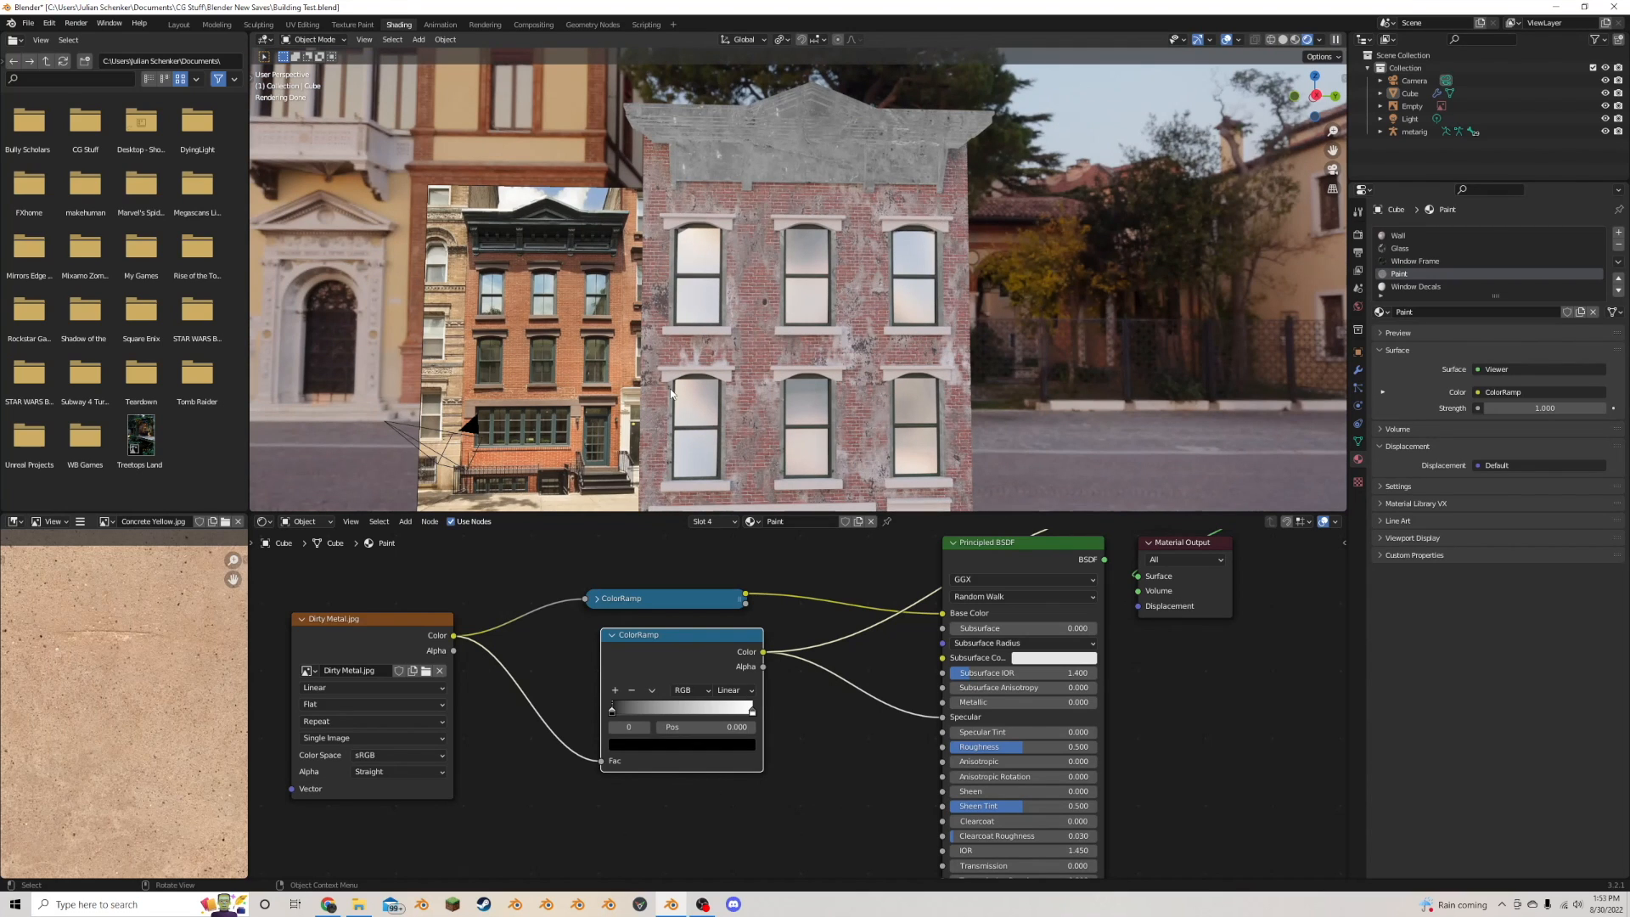
middle_drag(624, 277, 512, 267)
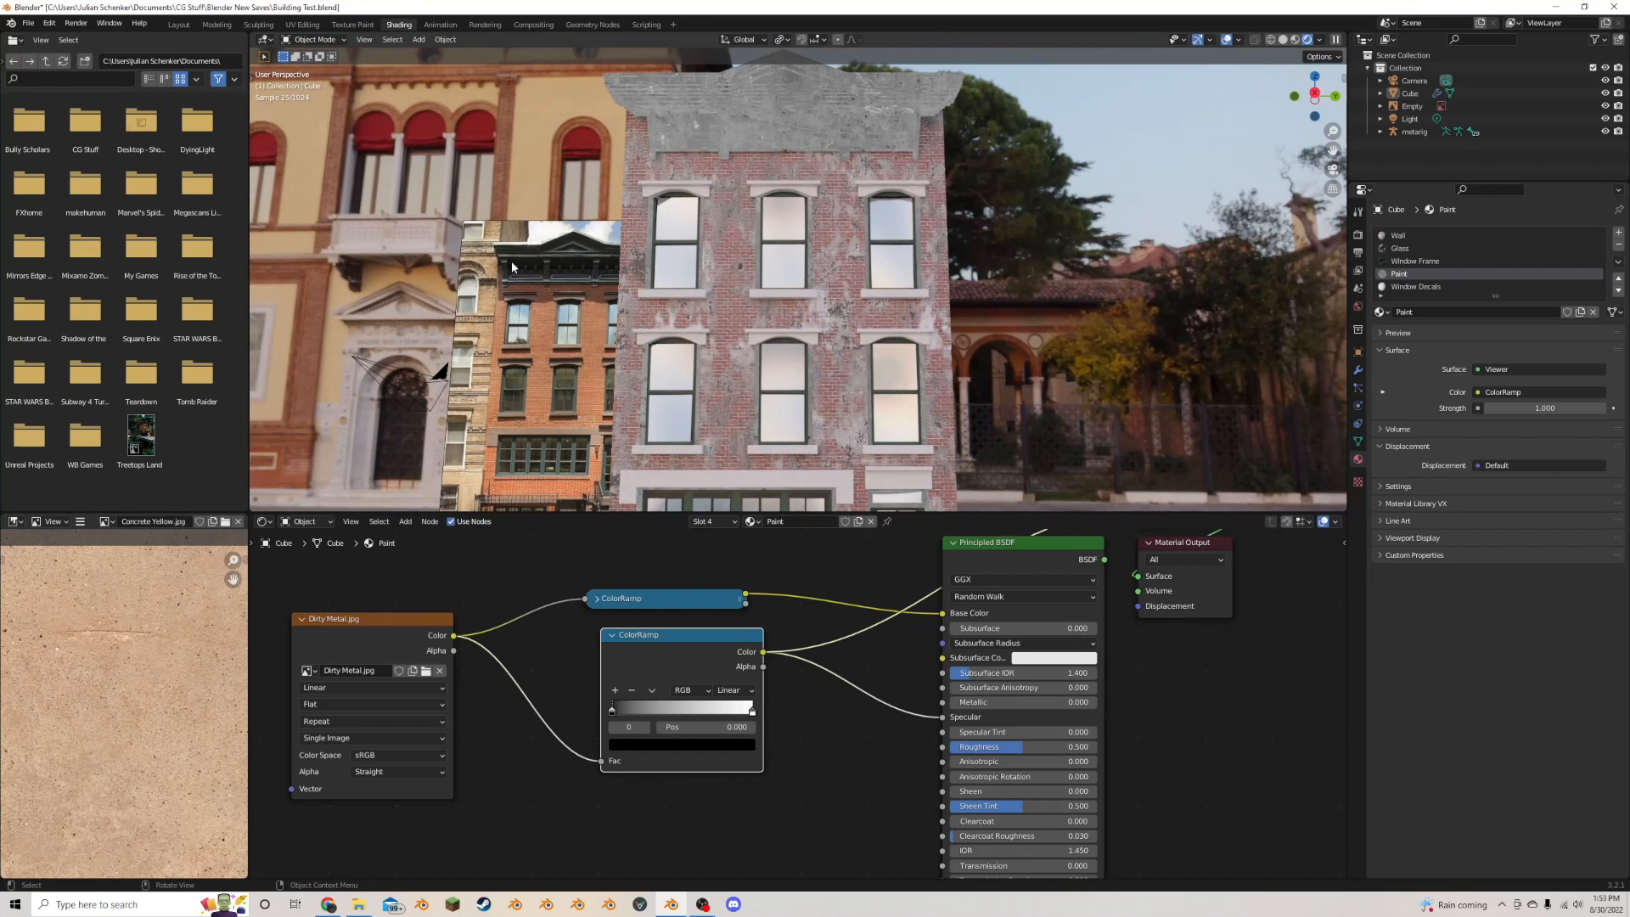
ctrl+shift+click(963, 626)
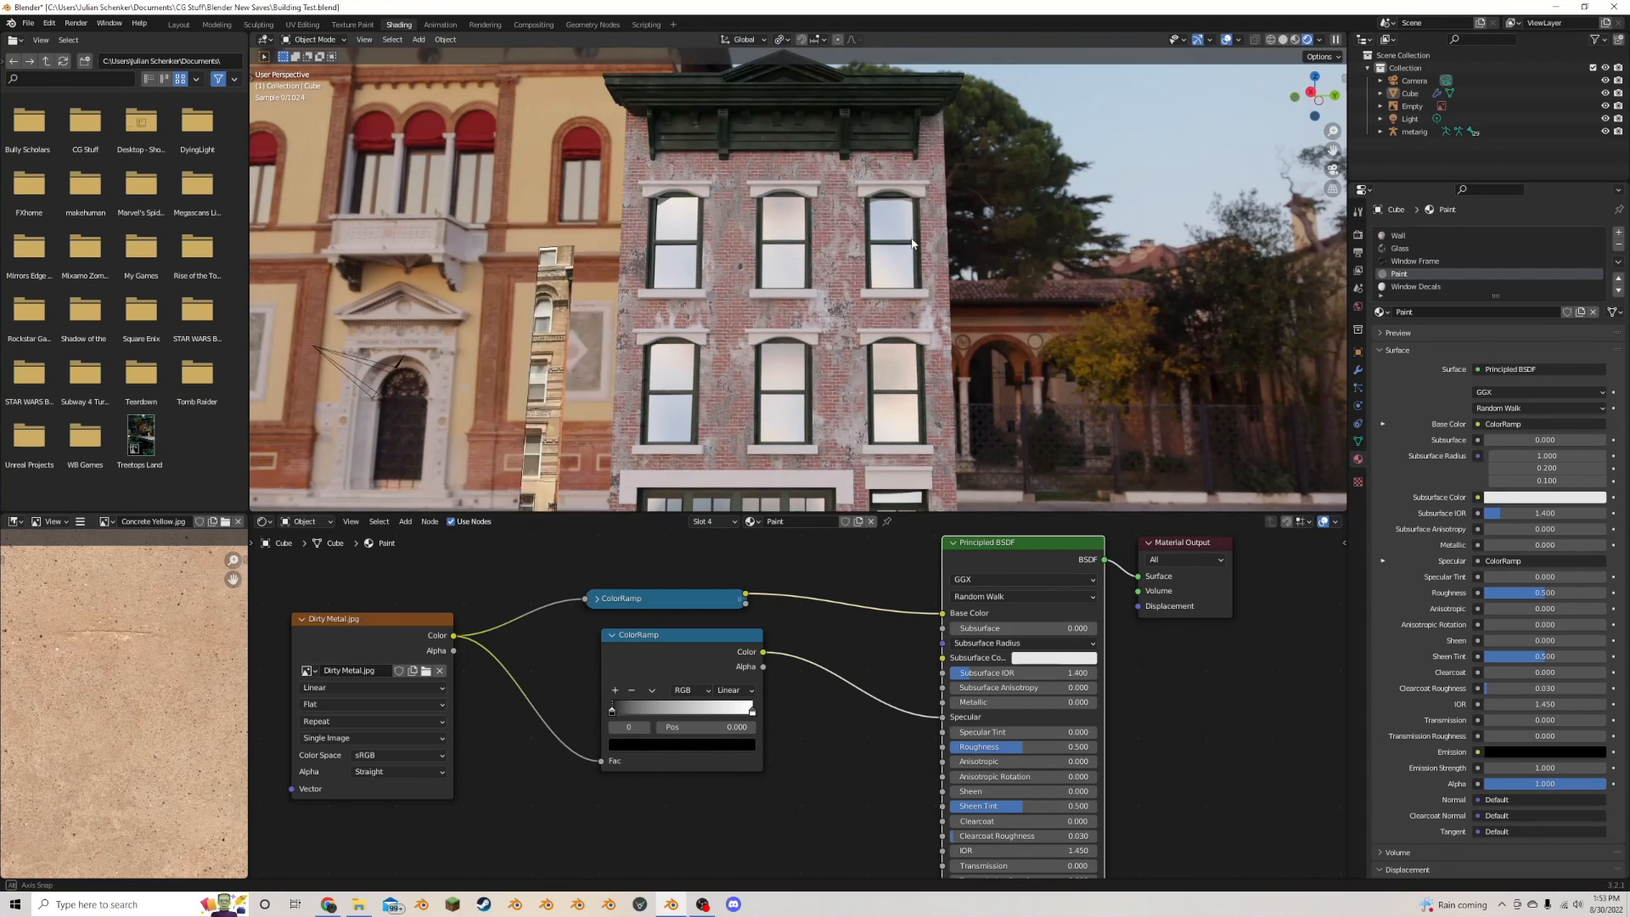
- Raise the Specular ColorRamp's contrast by moving the black stop to 0.100 and the white stop inward
middle_drag(925, 264, 859, 260)
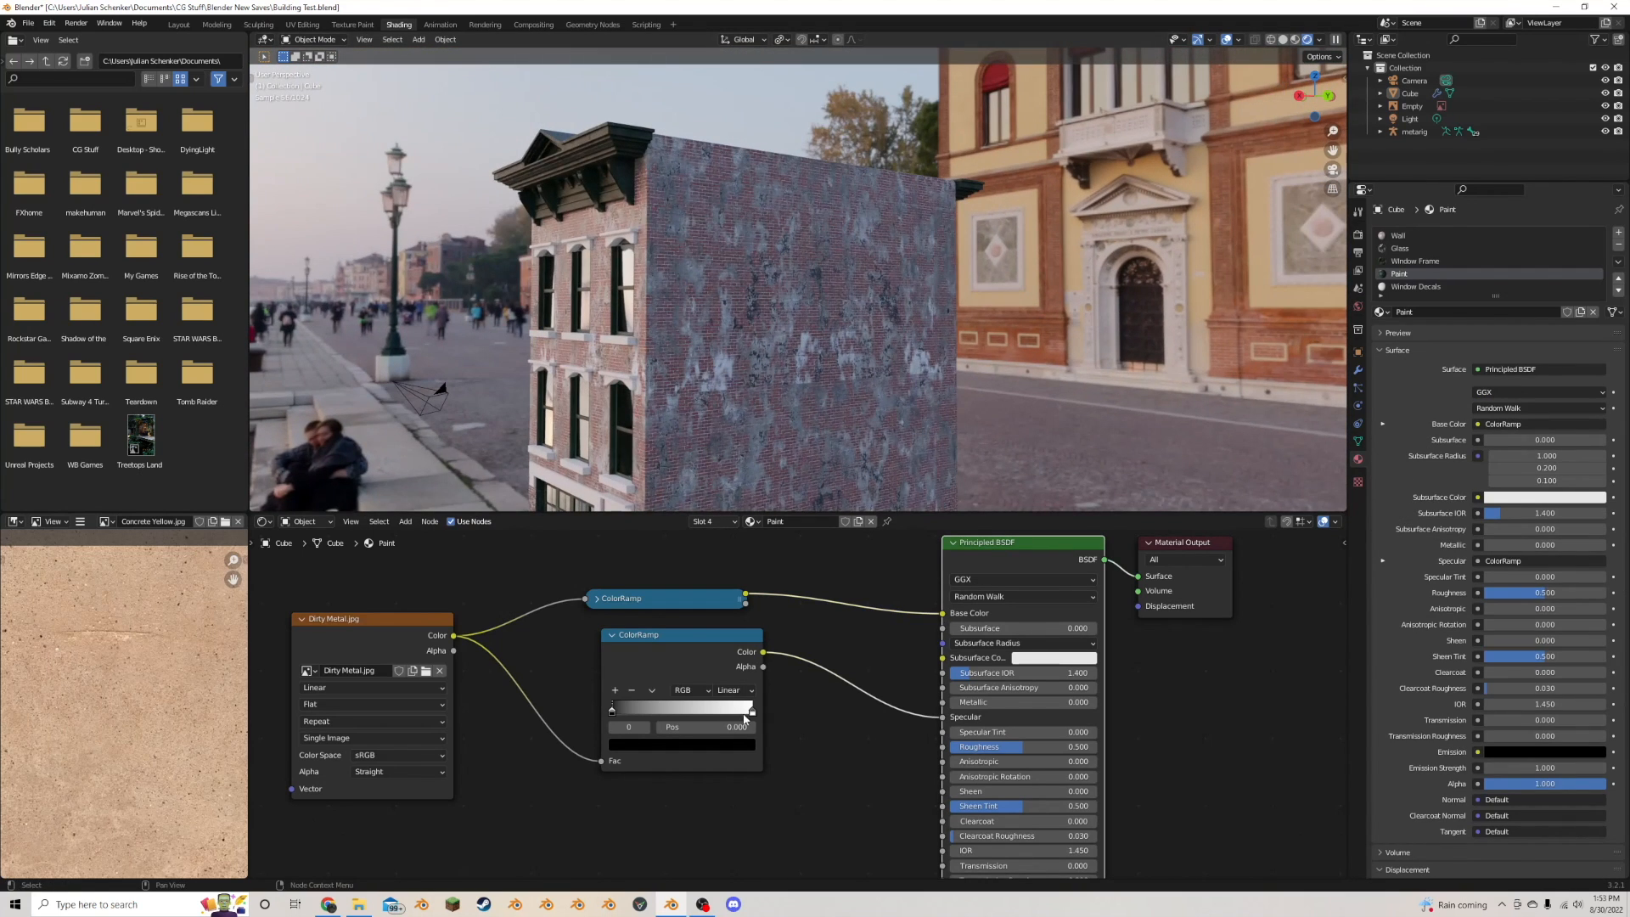
drag(744, 717, 631, 713)
middle_drag(722, 391, 808, 299)
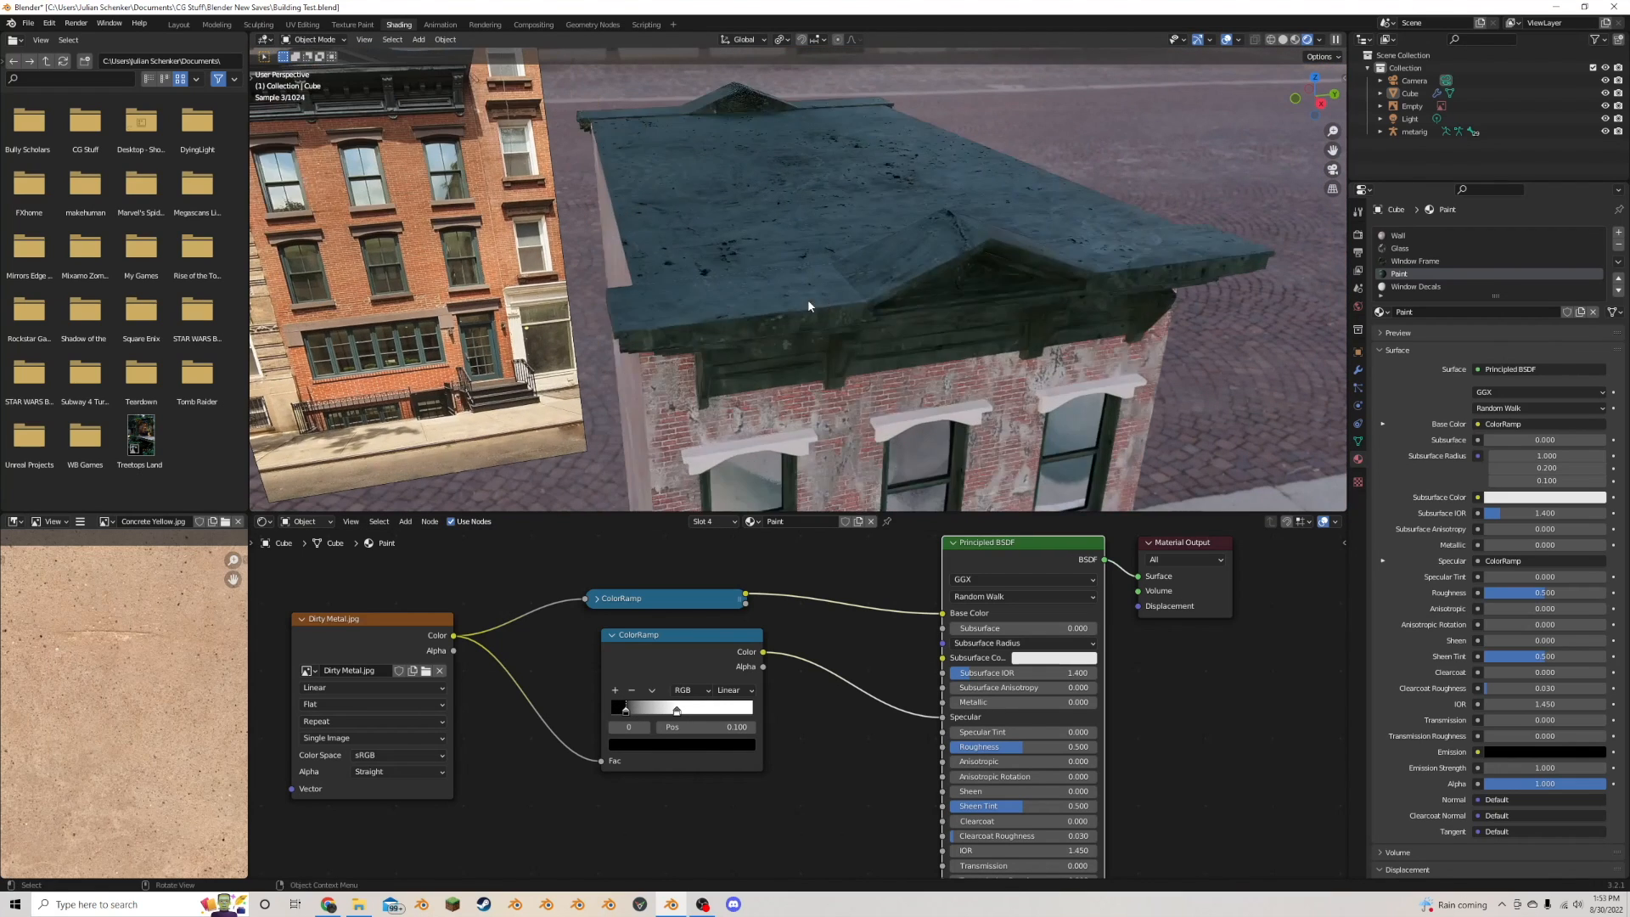
- Select the thin face loop along the front rim of the roof cornice in Edit Mode
key(Tab)
middle_drag(641, 340, 677, 336)
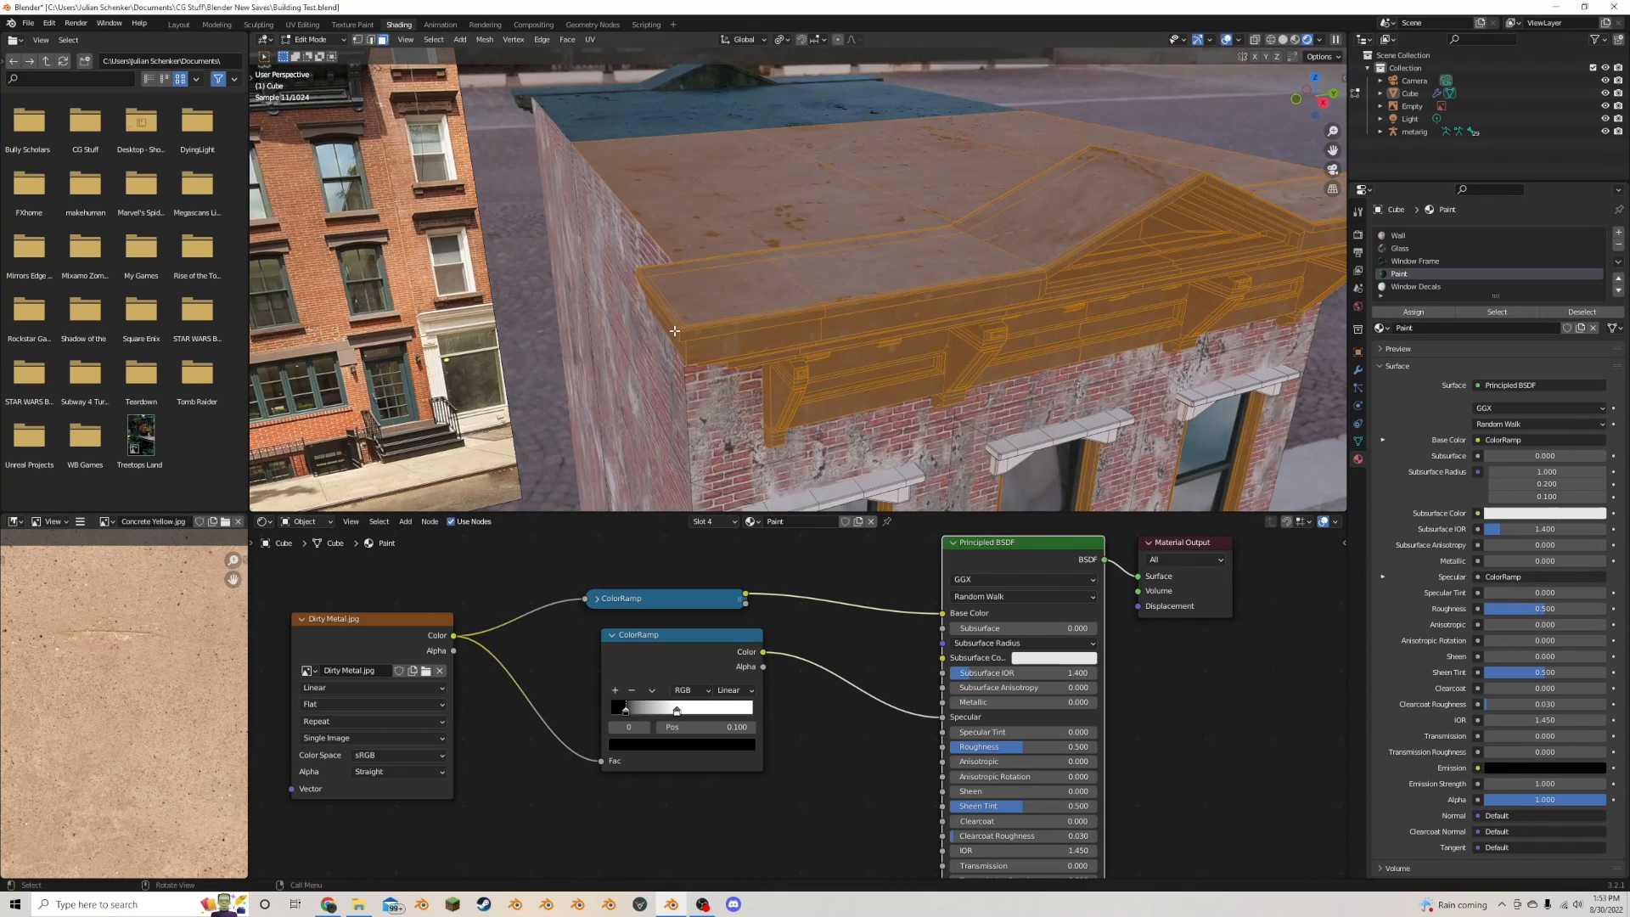
click(679, 336)
alt+click(681, 336)
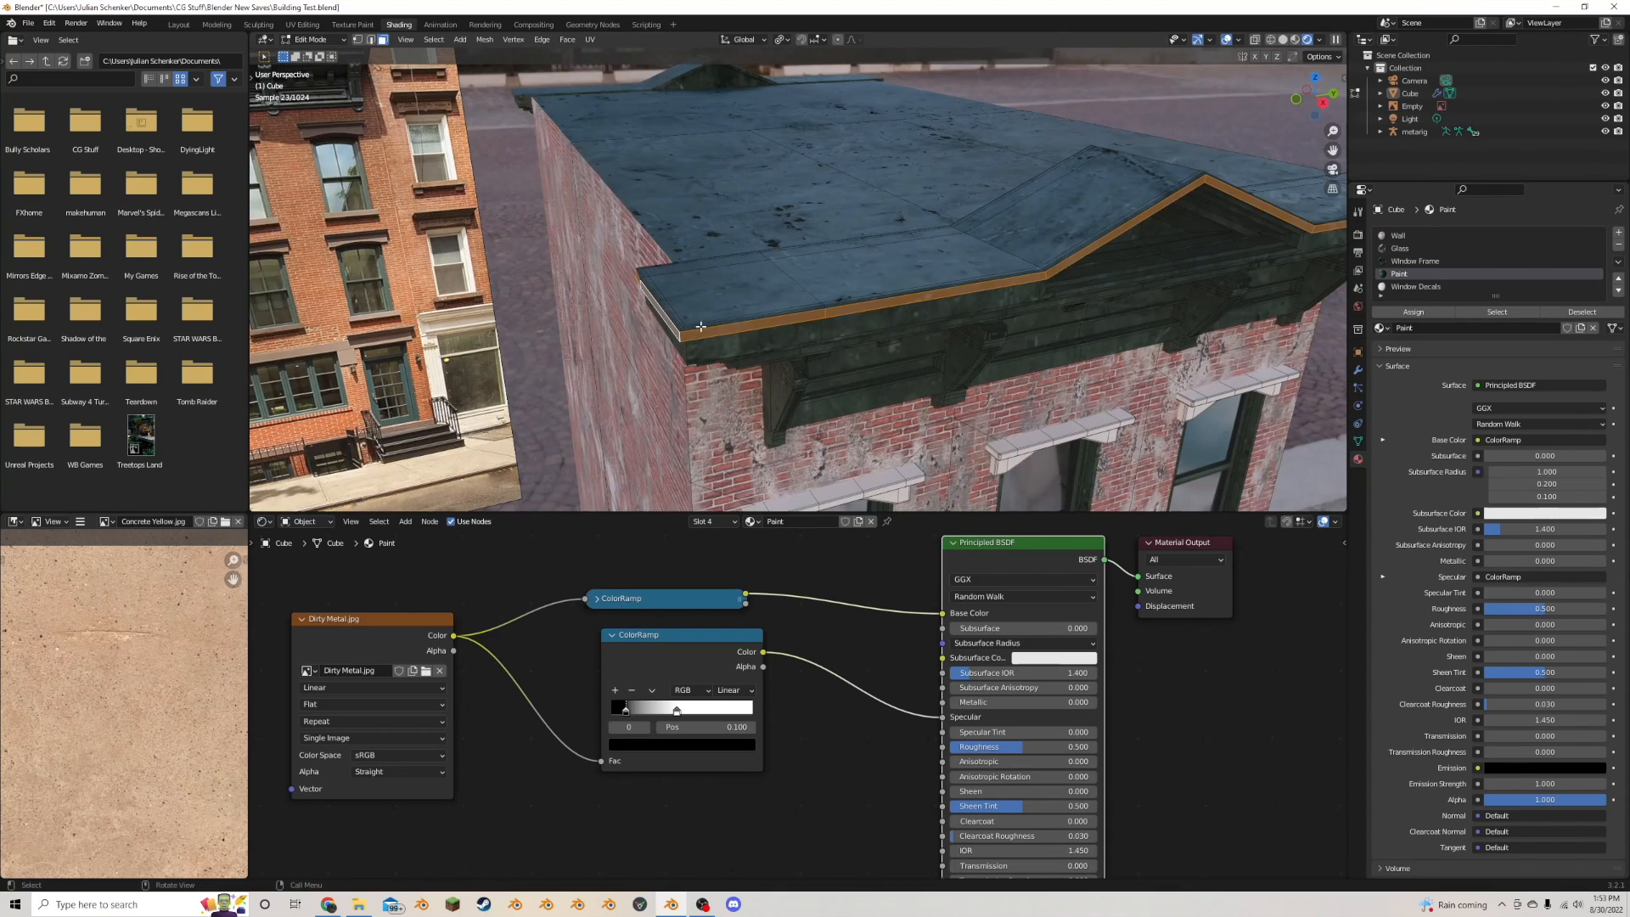
- Add the thin top edge faces along the whole roof rim and pediment to the selection with Circle Select in the Right Orthographic view
click(1323, 108)
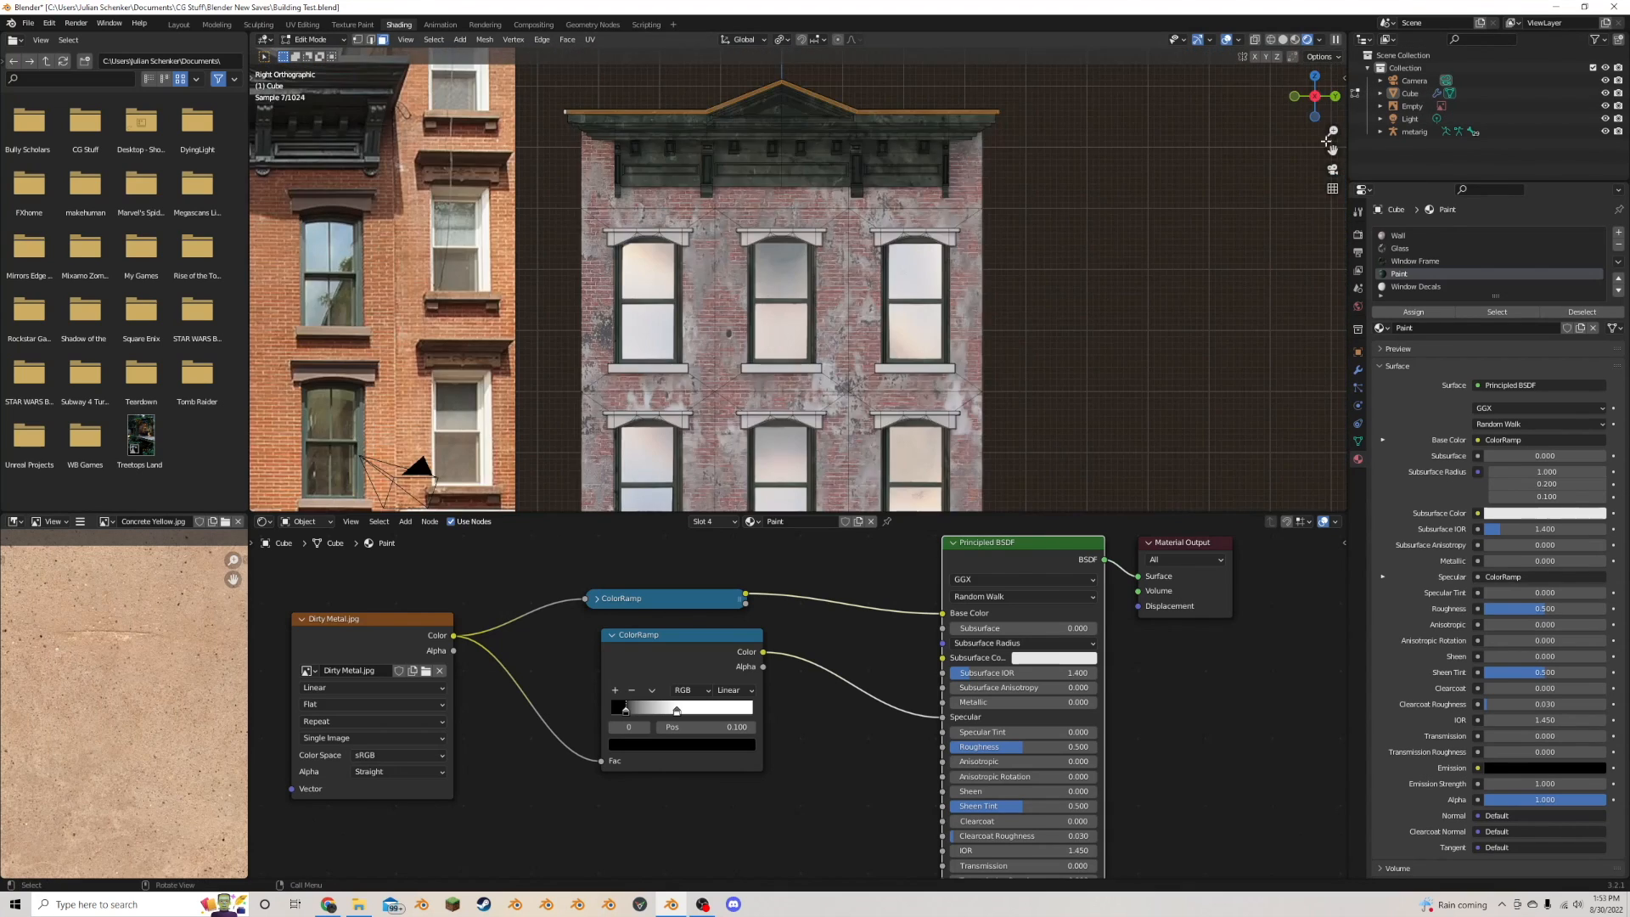
key(KP_Decimal)
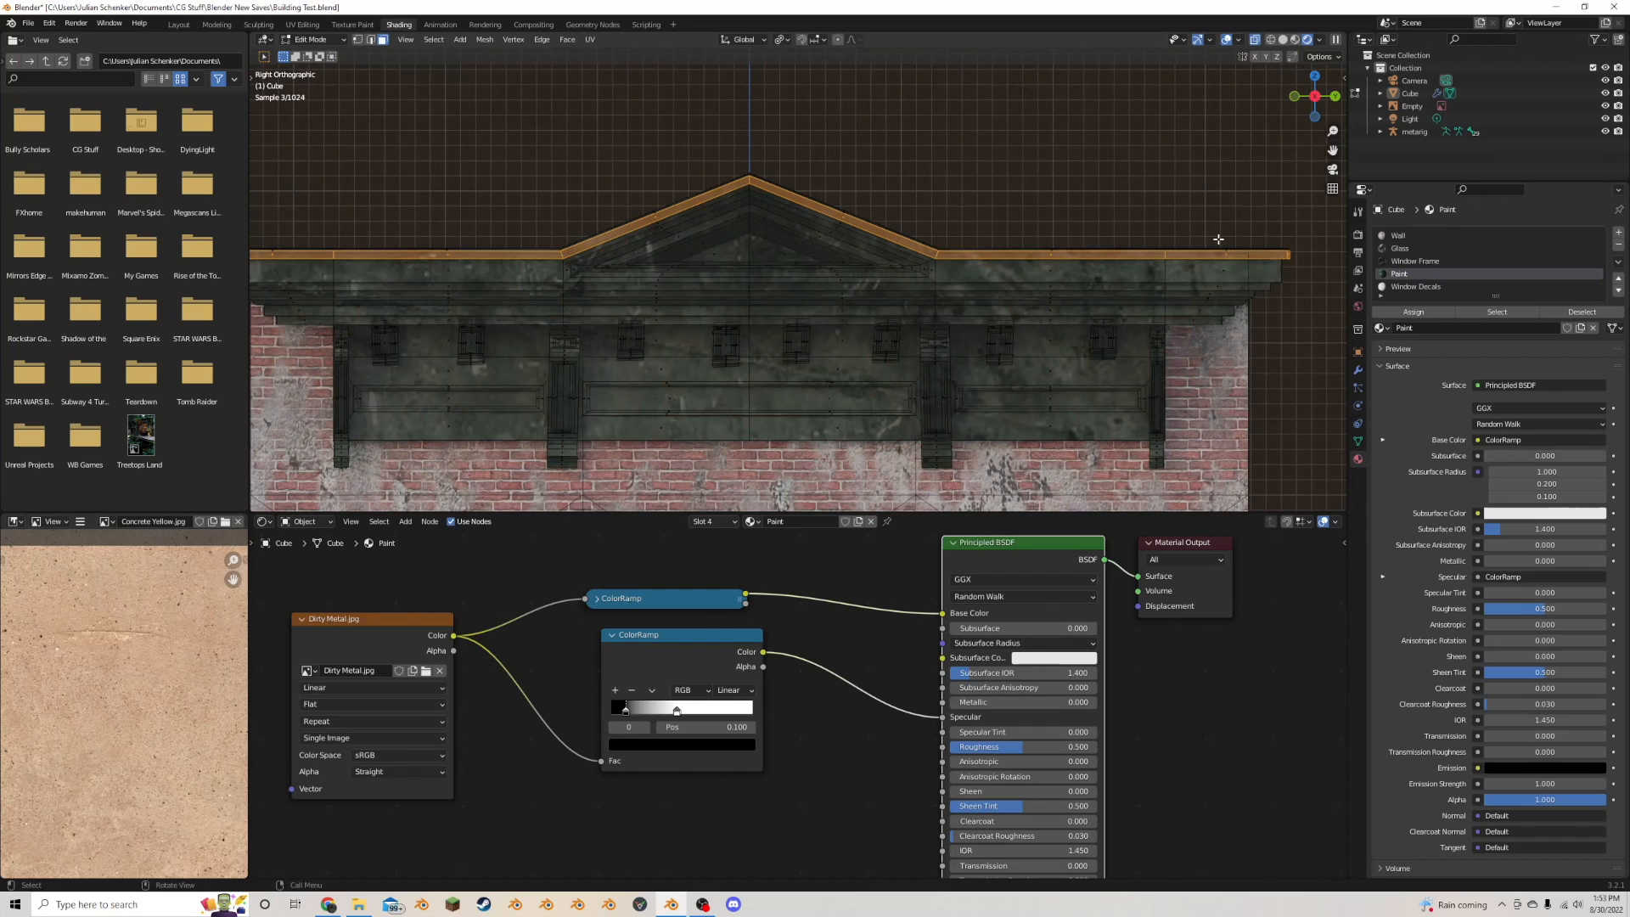
key(c)
mouse_move(1298, 244)
mouse_down()
mouse_move(923, 242)
mouse_move(745, 175)
mouse_move(614, 228)
mouse_move(276, 237)
mouse_up()
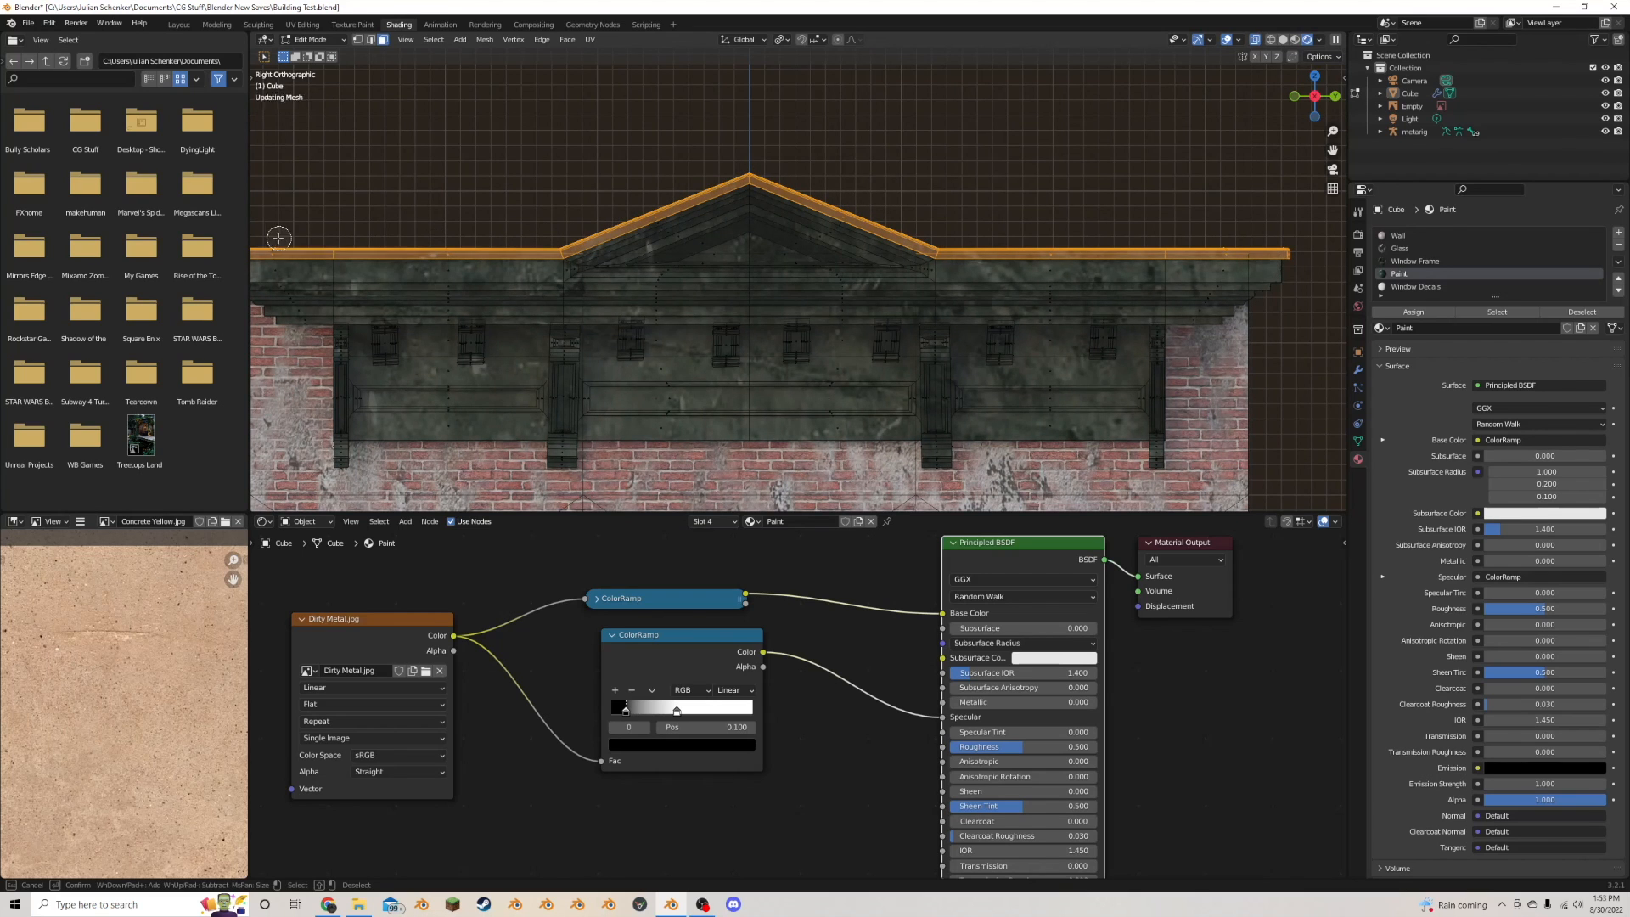
right_click(270, 241)
scroll(293, 244, down, 1)
key(c)
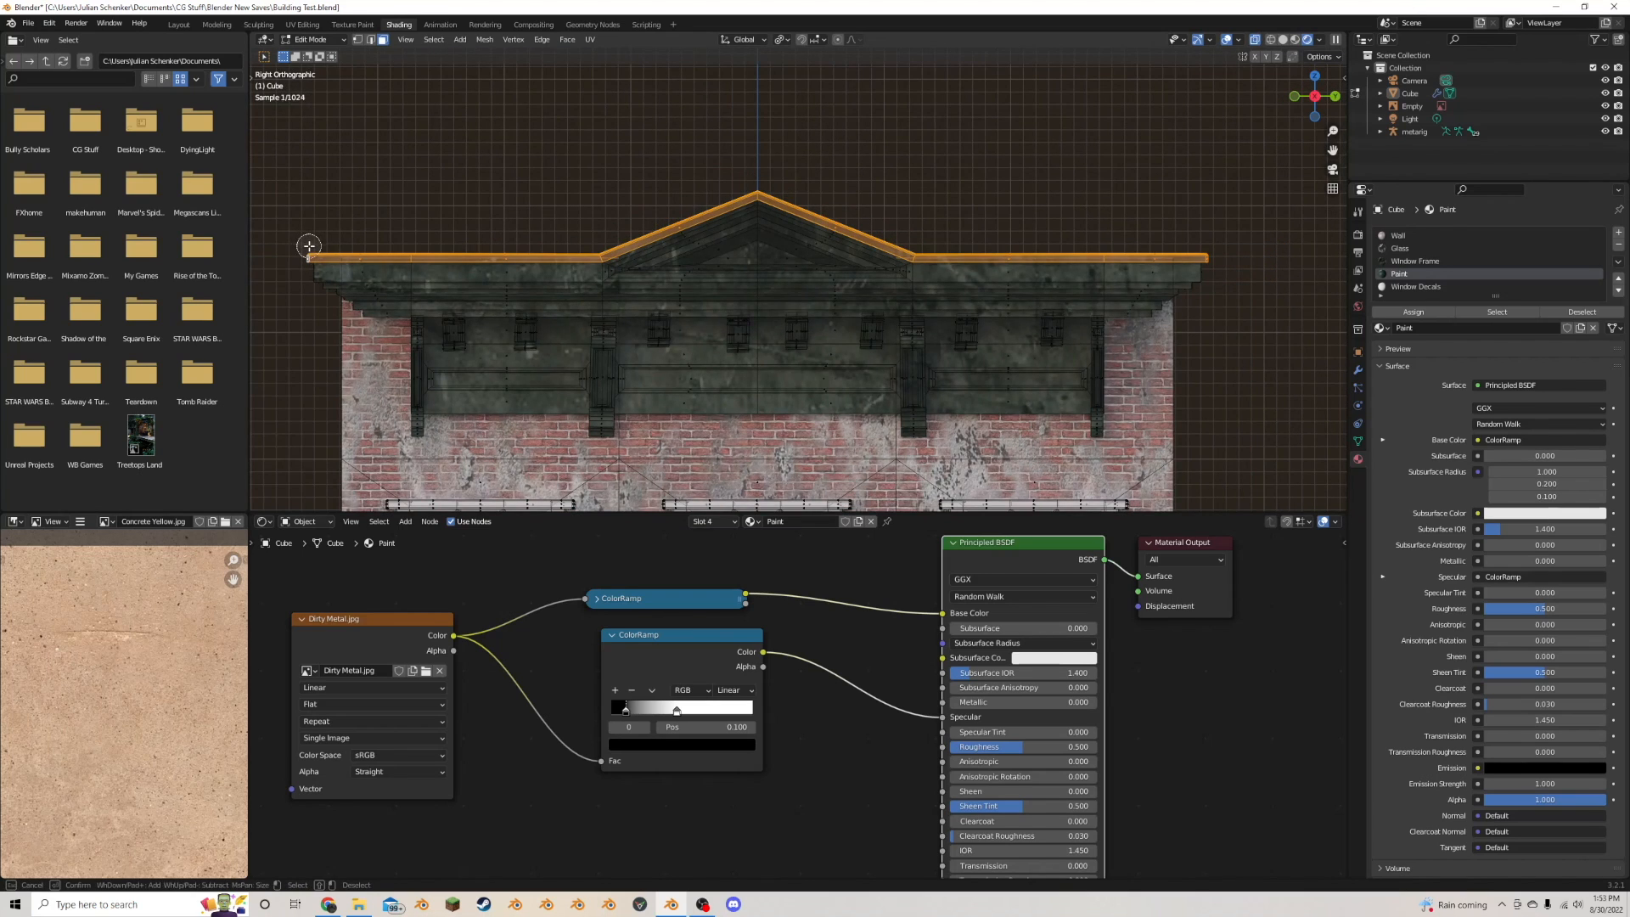
right_click(309, 246)
scroll(479, 272, down, 2)
mouse_move(311, 246)
shift+middle_down()
mouse_move(479, 272)
mouse_move(619, 247)
shift+middle_up()
scroll(479, 272, up, 5)
scroll(619, 247, down, 5)
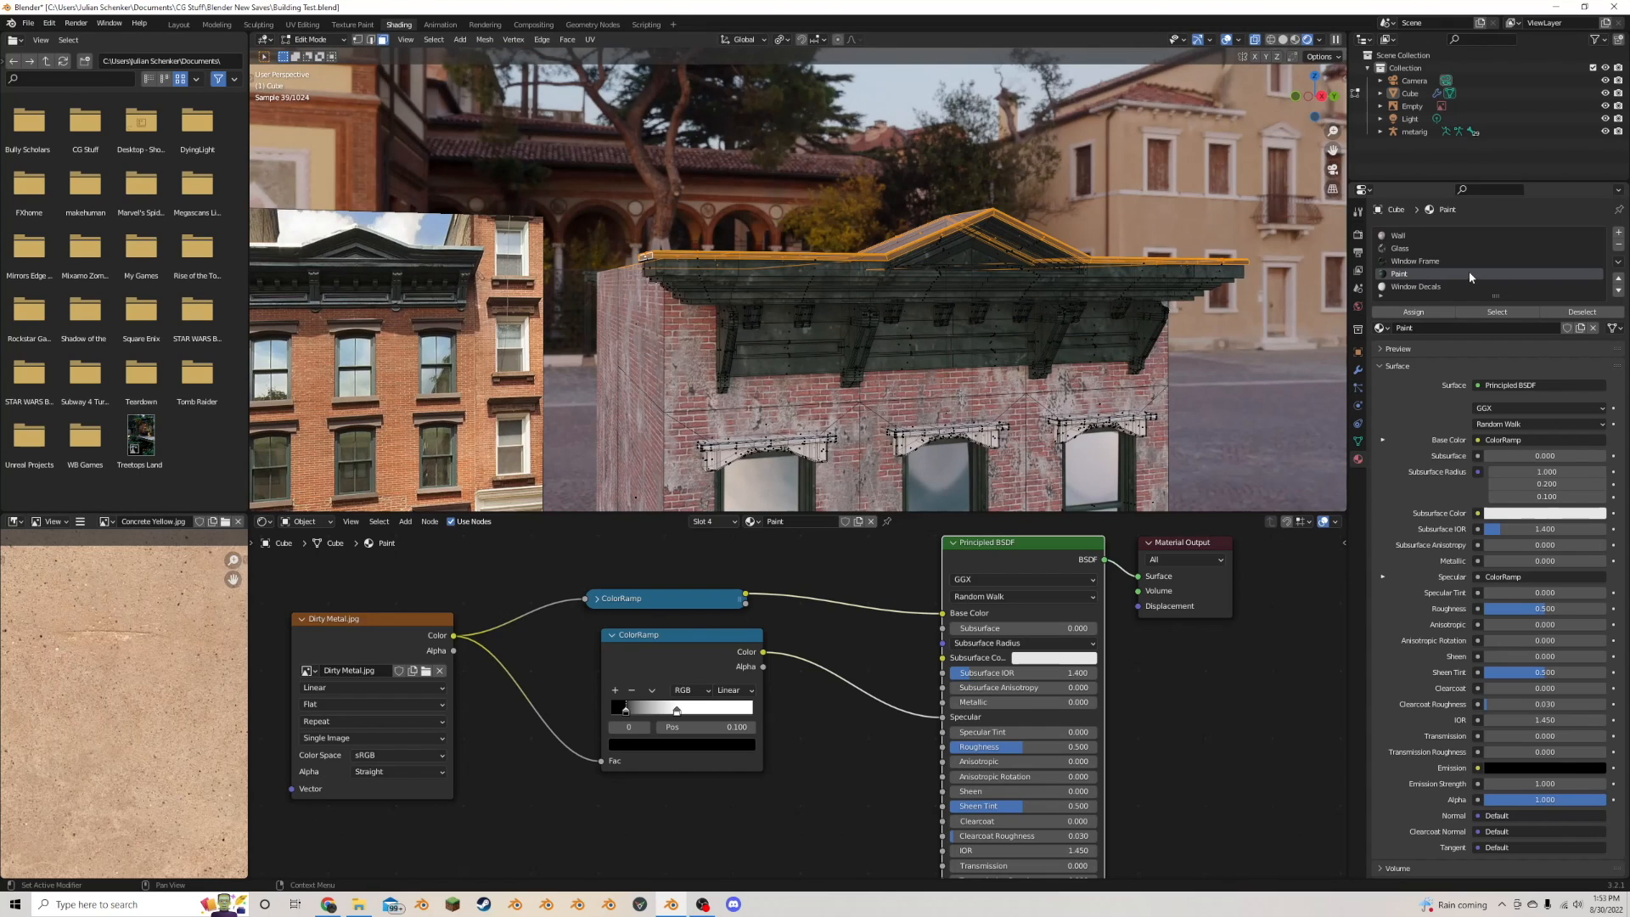
- Create a material named Metal in a new slot and assign it to the selected roof faces
click(1618, 231)
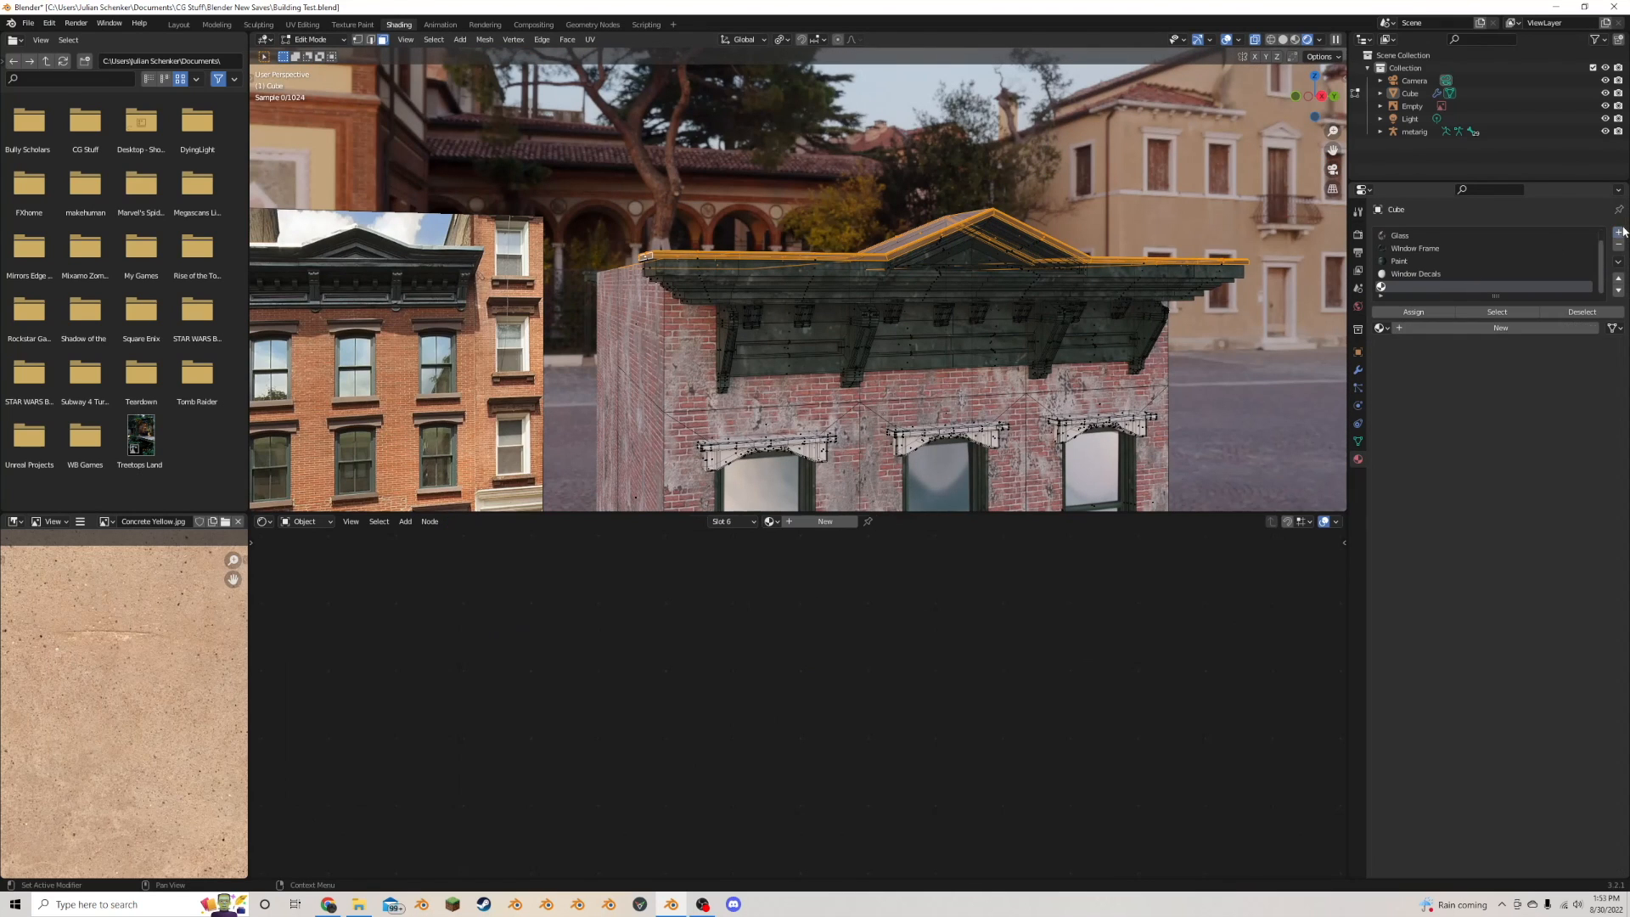
click(1445, 330)
double_click(1445, 330)
text(M)
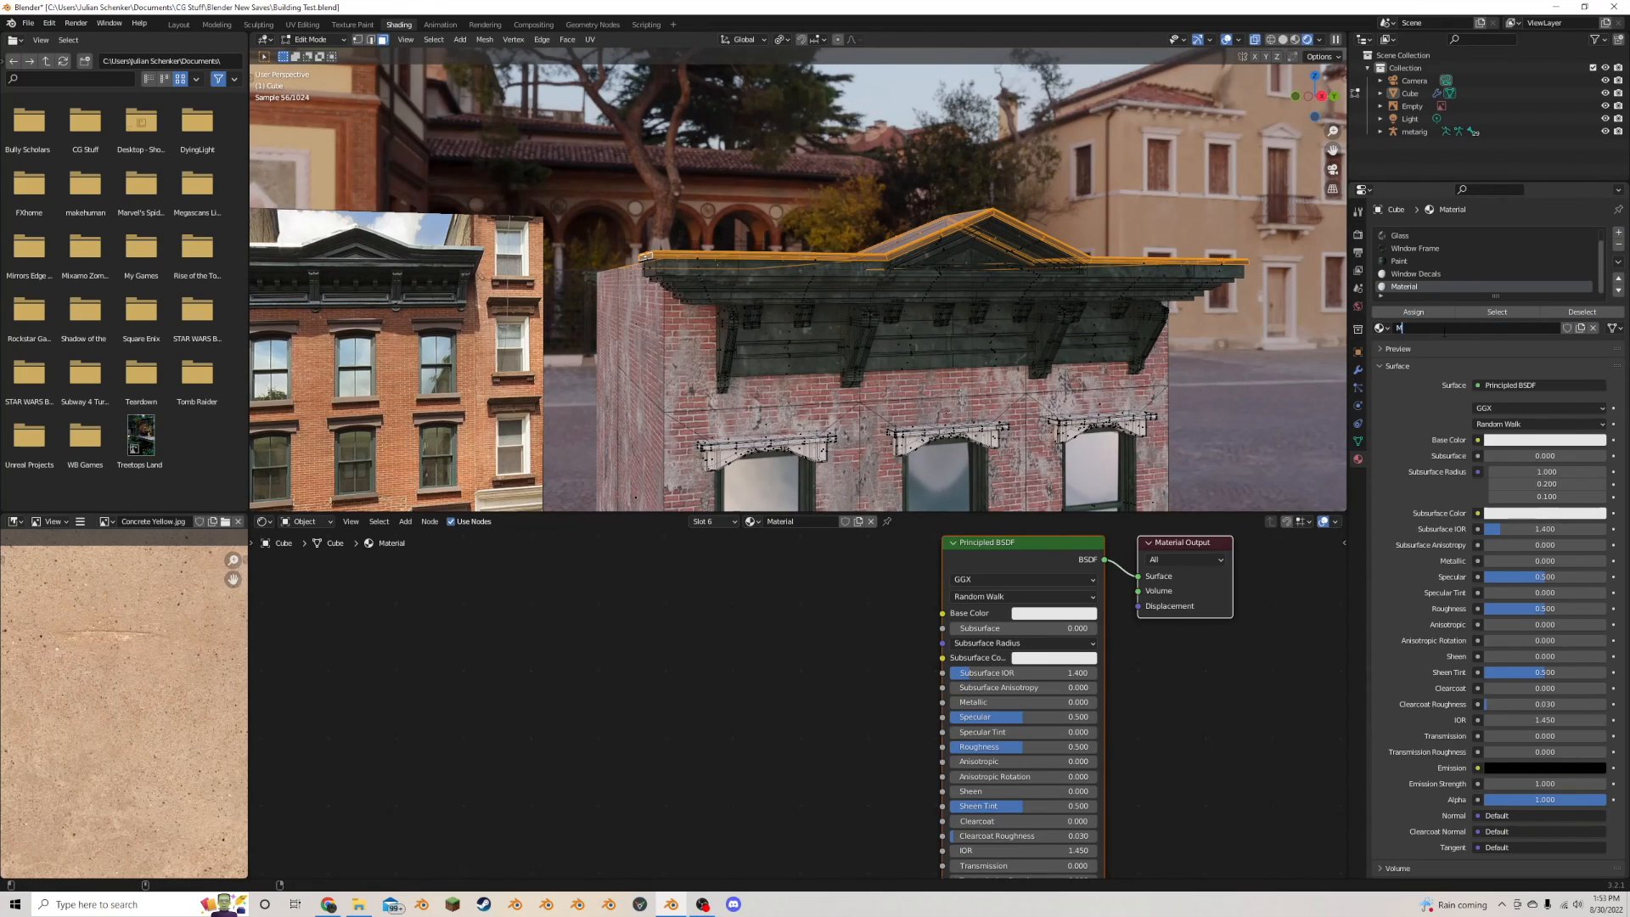
text(etal)
key(Tab)
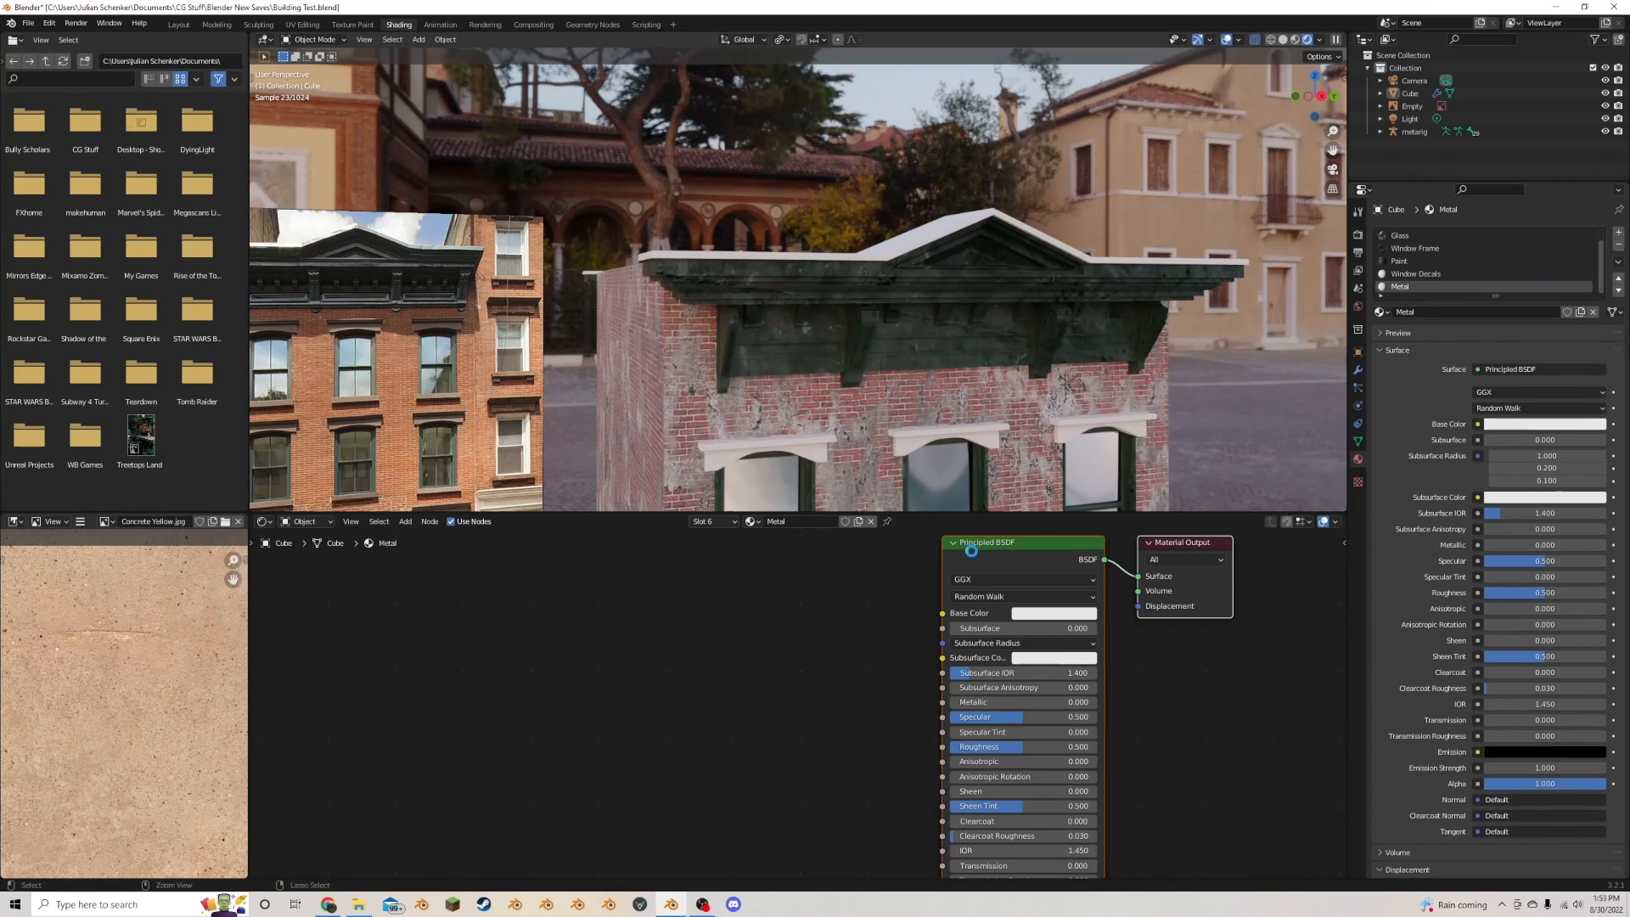
- Save the file and raise the Metal material's Metallic value to 0.864
key(ctrl+s)
drag(970, 701, 1078, 701)
- Select the dark painted face in the middle of the roof in Edit Mode and assign the Metal material to it
middle_drag(1103, 322, 955, 379)
scroll(966, 394, up, 3)
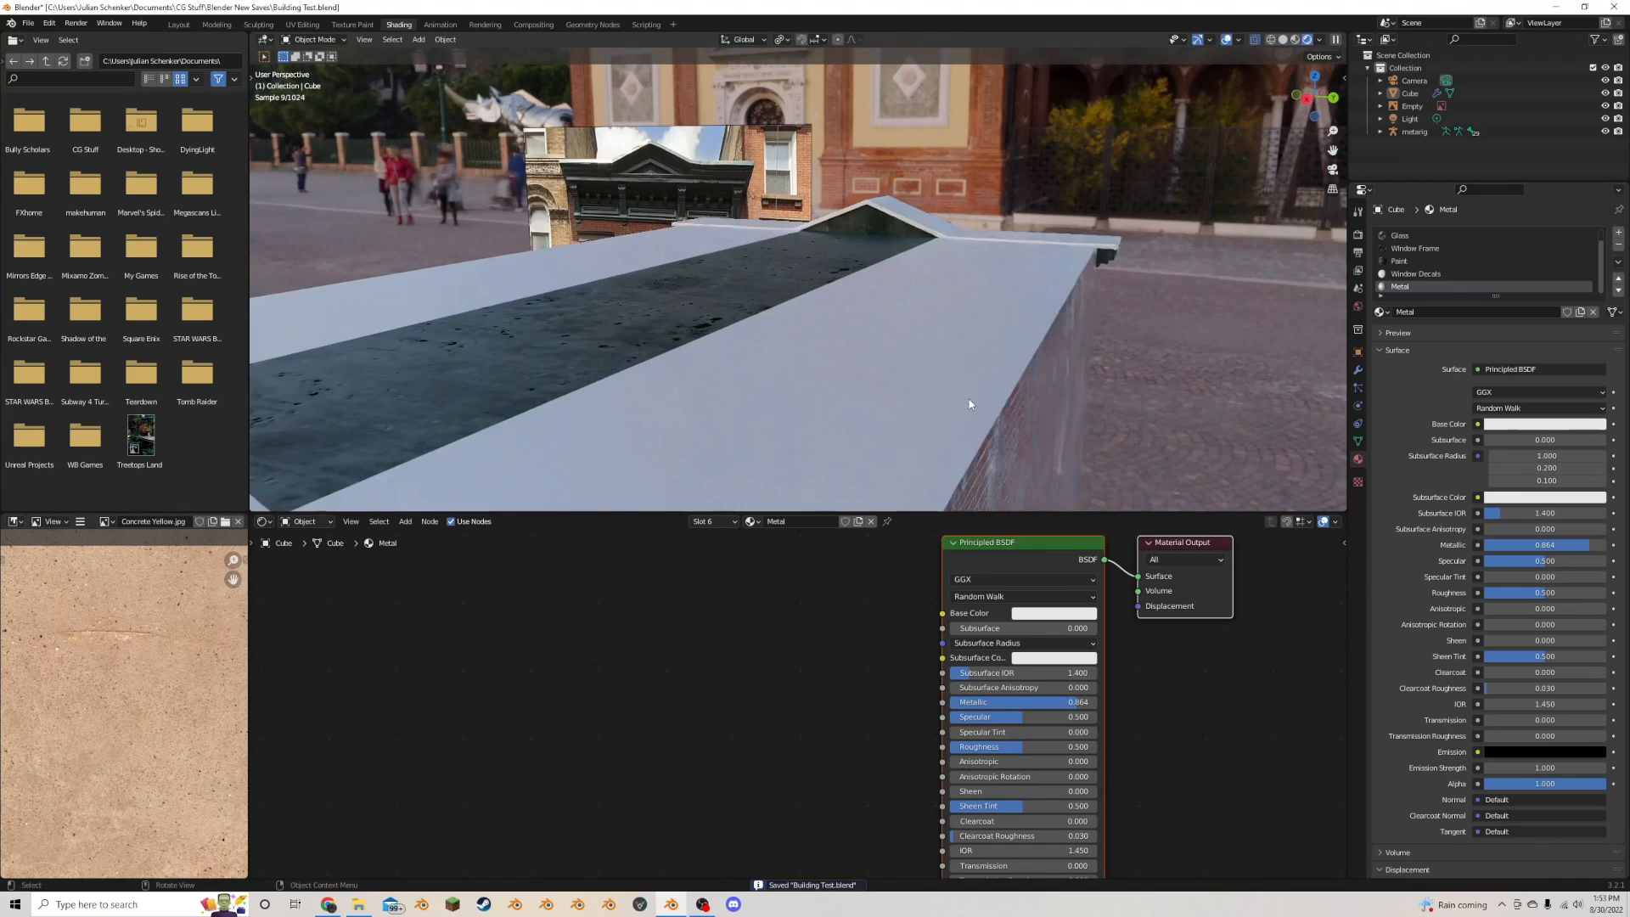
key(Tab)
key(alt+z)
click(726, 316)
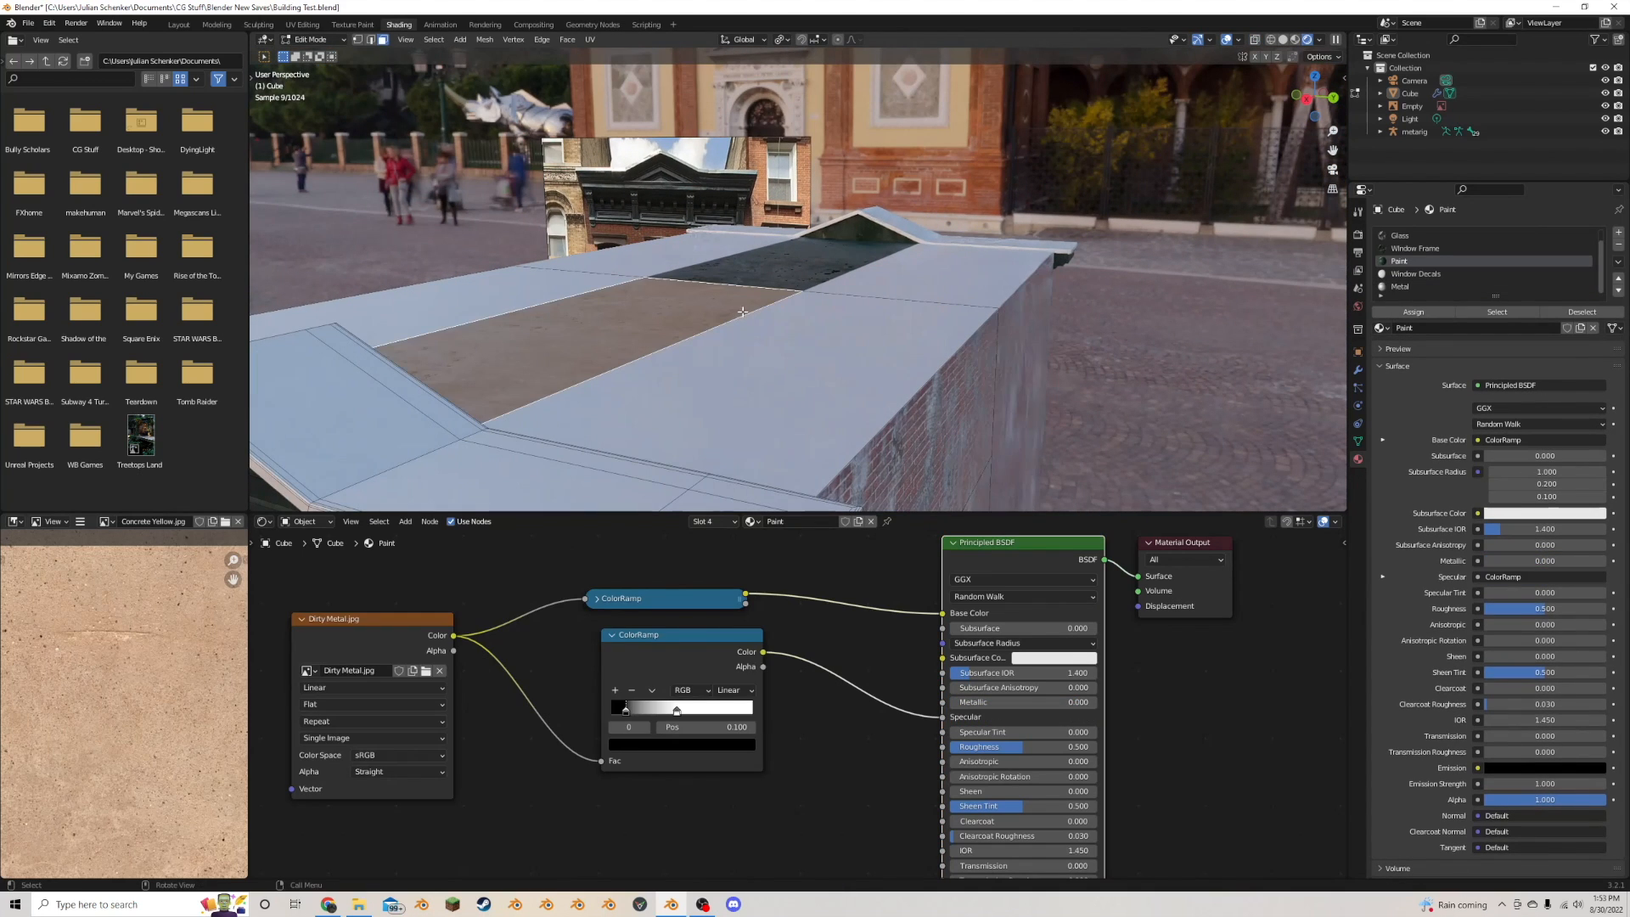
click(1401, 288)
click(1414, 312)
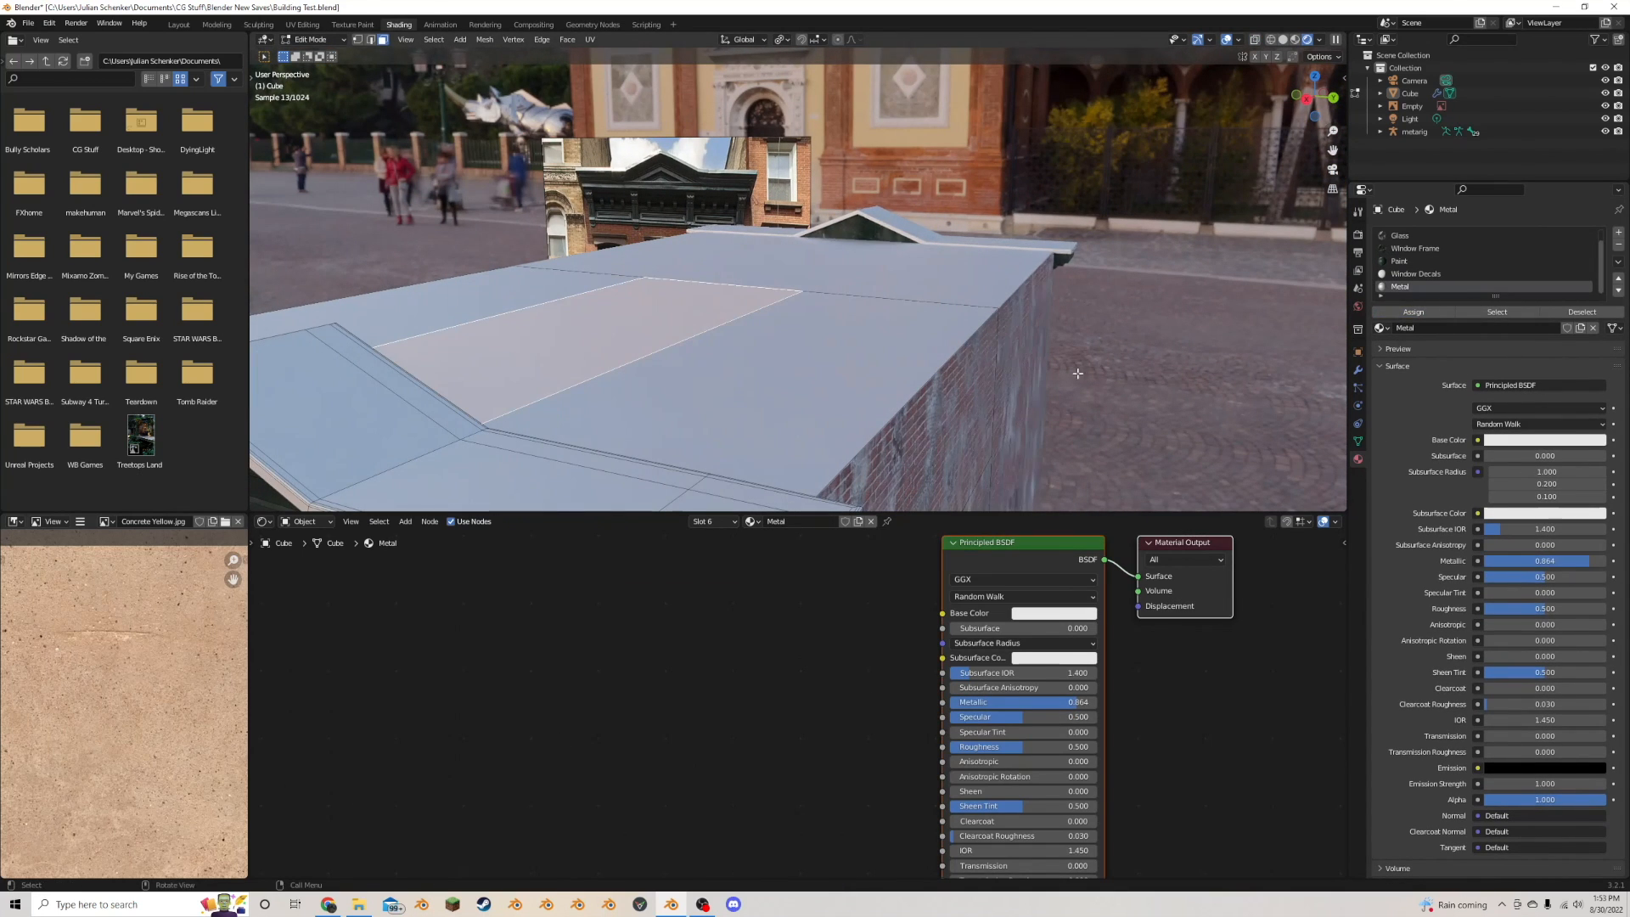
- Return to Object Mode and lower the Metal material's Roughness to 0.318
key(Tab)
mouse_move(966, 388)
middle_down()
mouse_move(944, 399)
mouse_move(948, 385)
middle_up()
scroll(943, 390, up, 3)
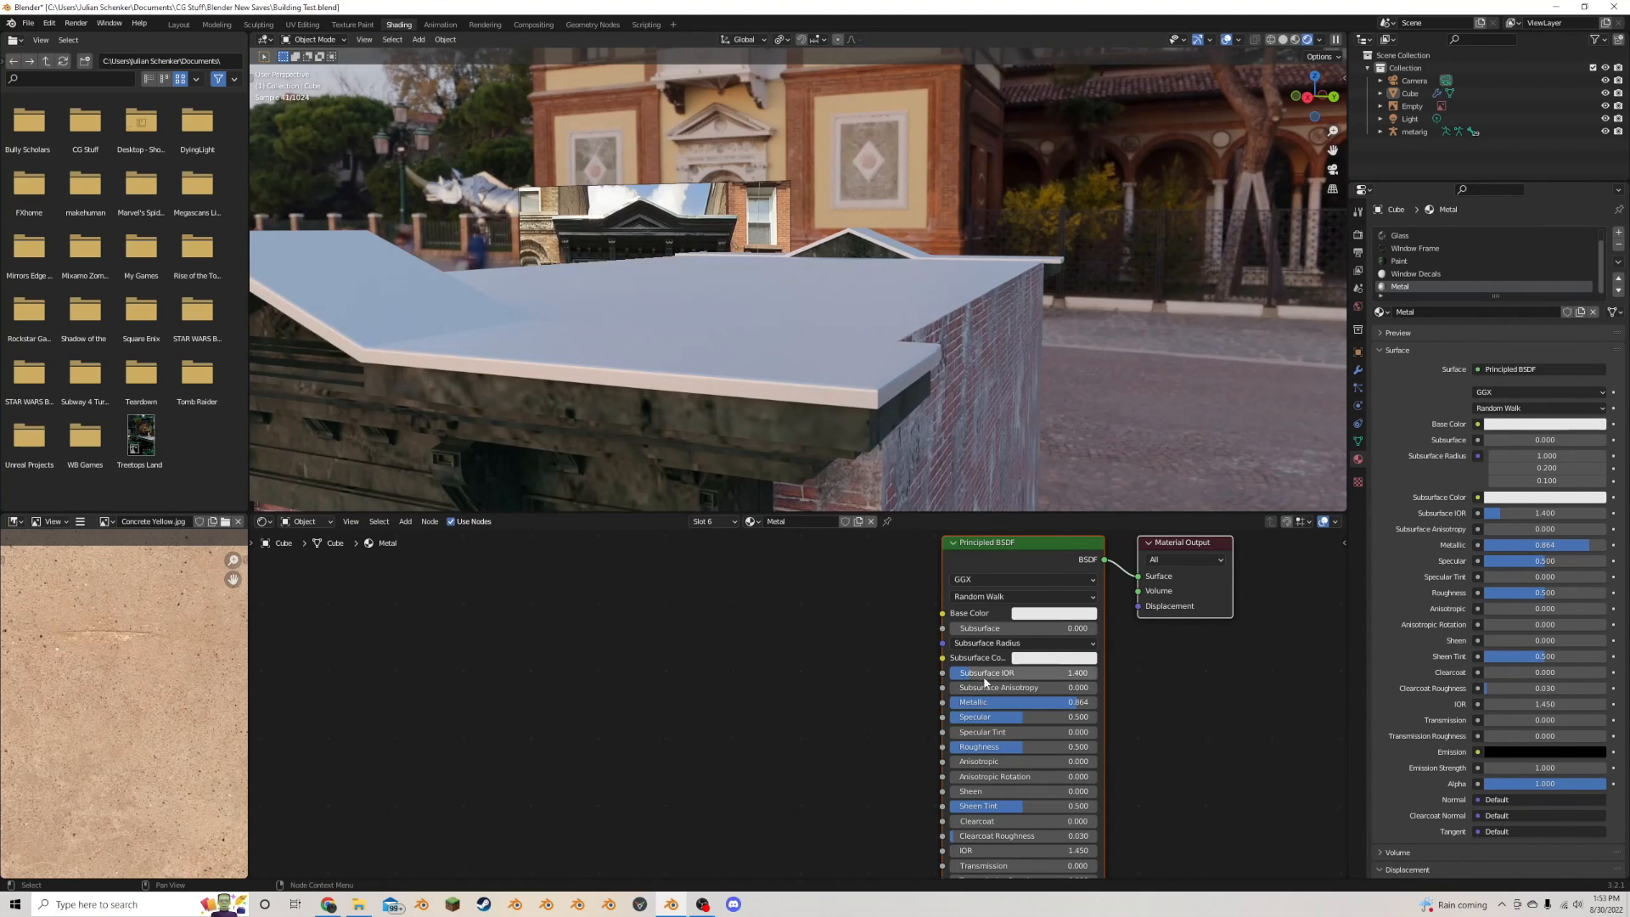
drag(1011, 746, 780, 723)
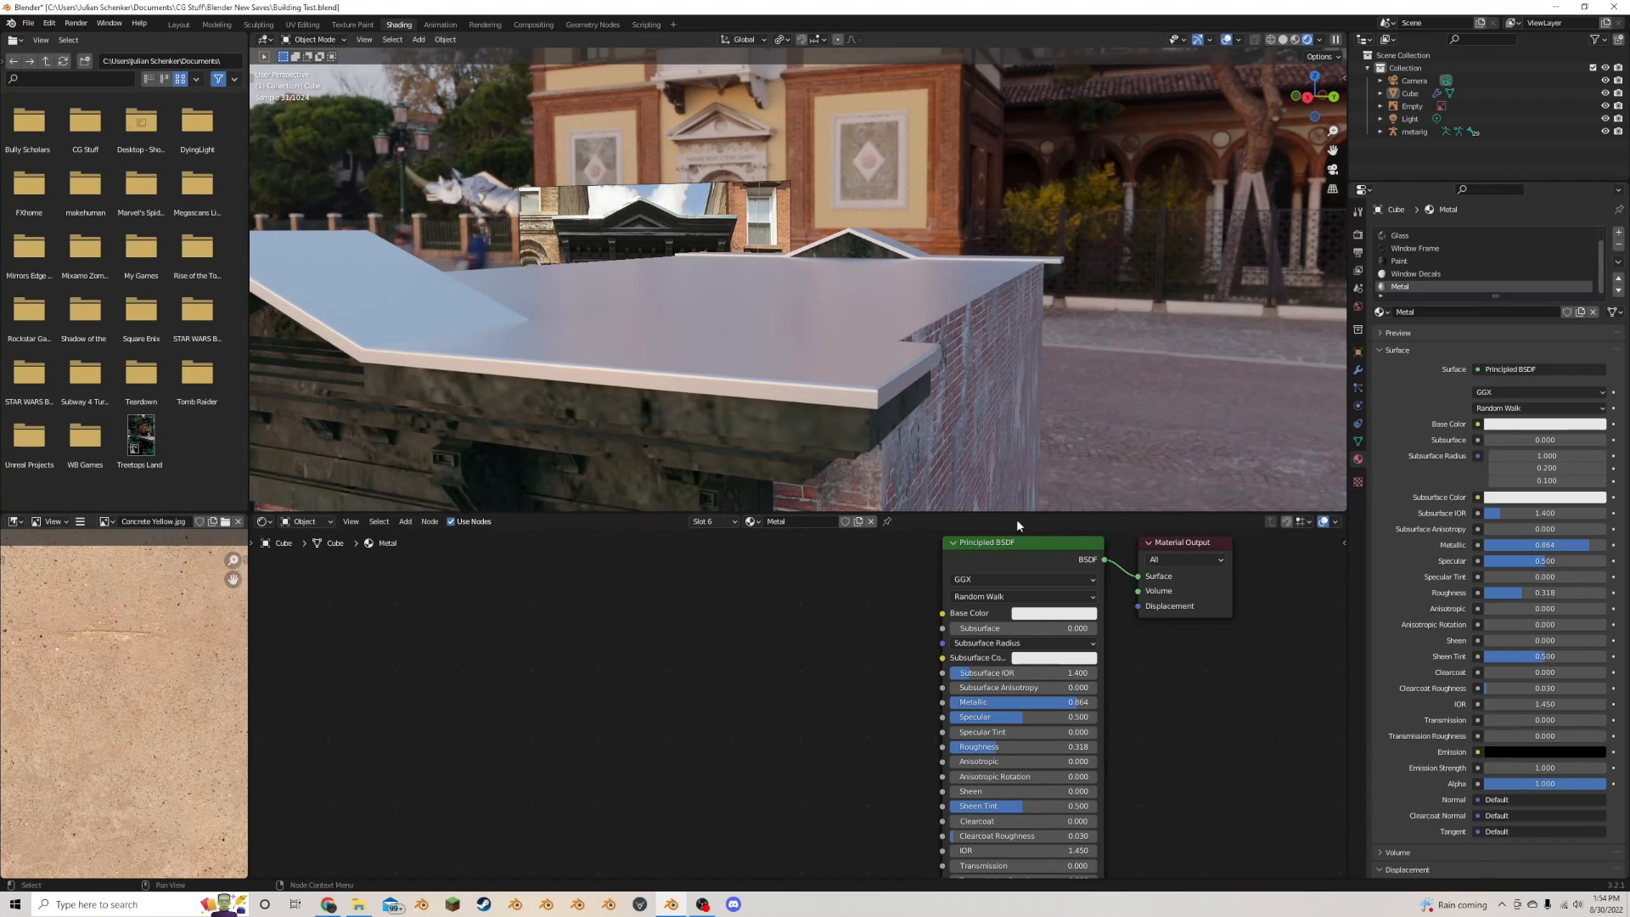
- Copy the Dirty Metal.jpg texture node and its Specular ColorRamp from the Paint material into the Metal material
scroll(1428, 251, up, 1)
click(1413, 275)
scroll(679, 711, down, 1)
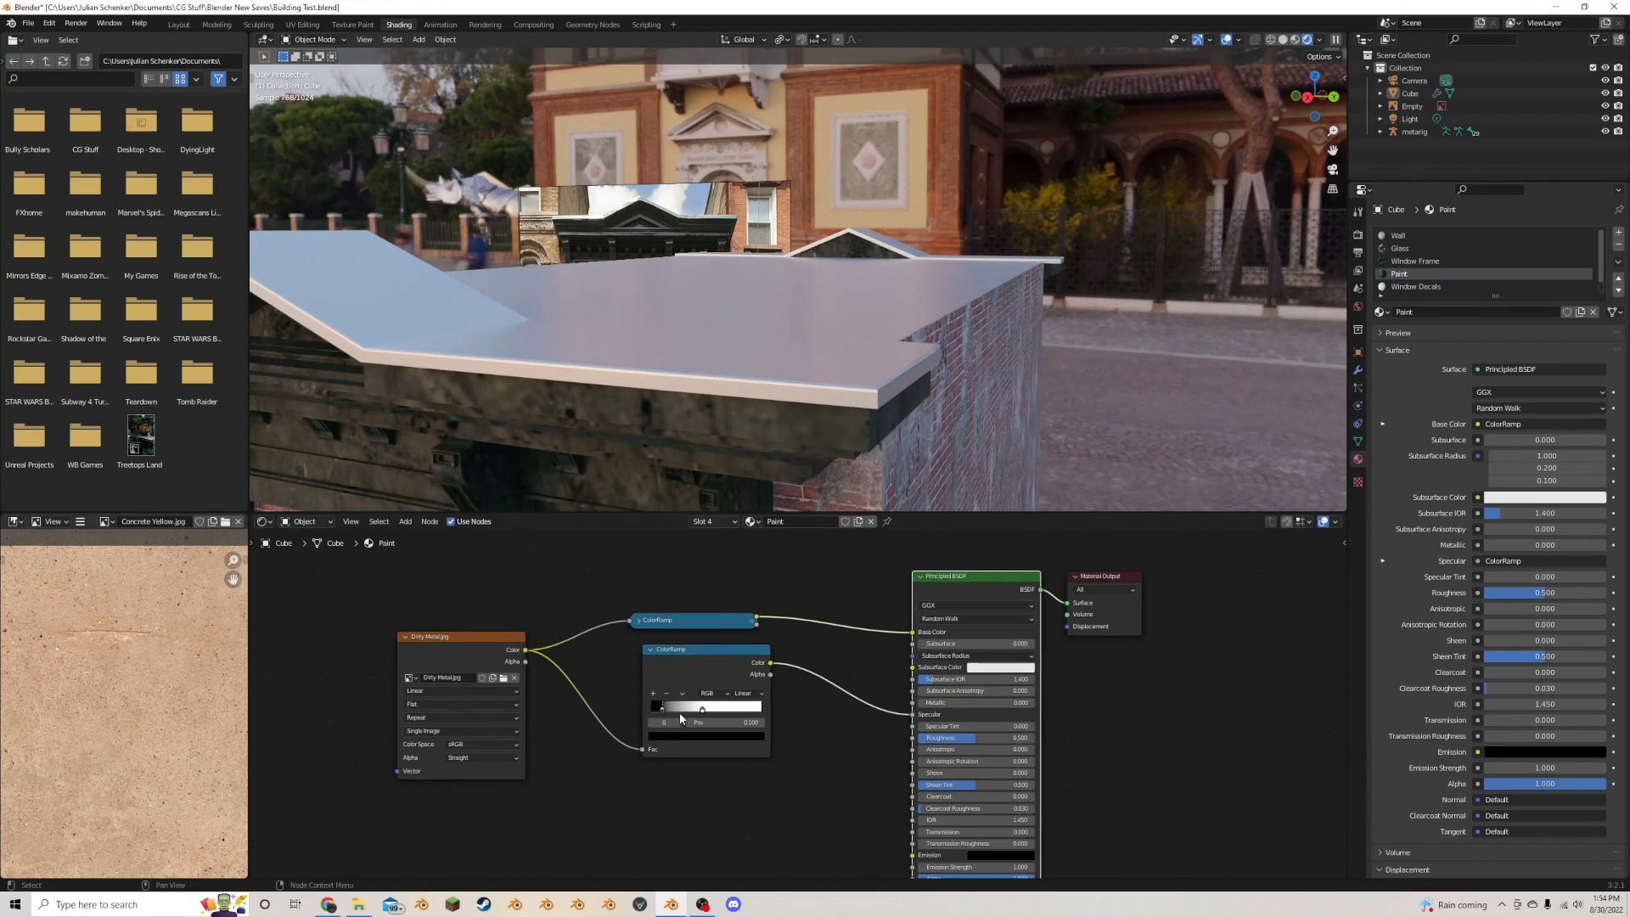
click(466, 647)
shift+click(460, 646)
shift+click(459, 646)
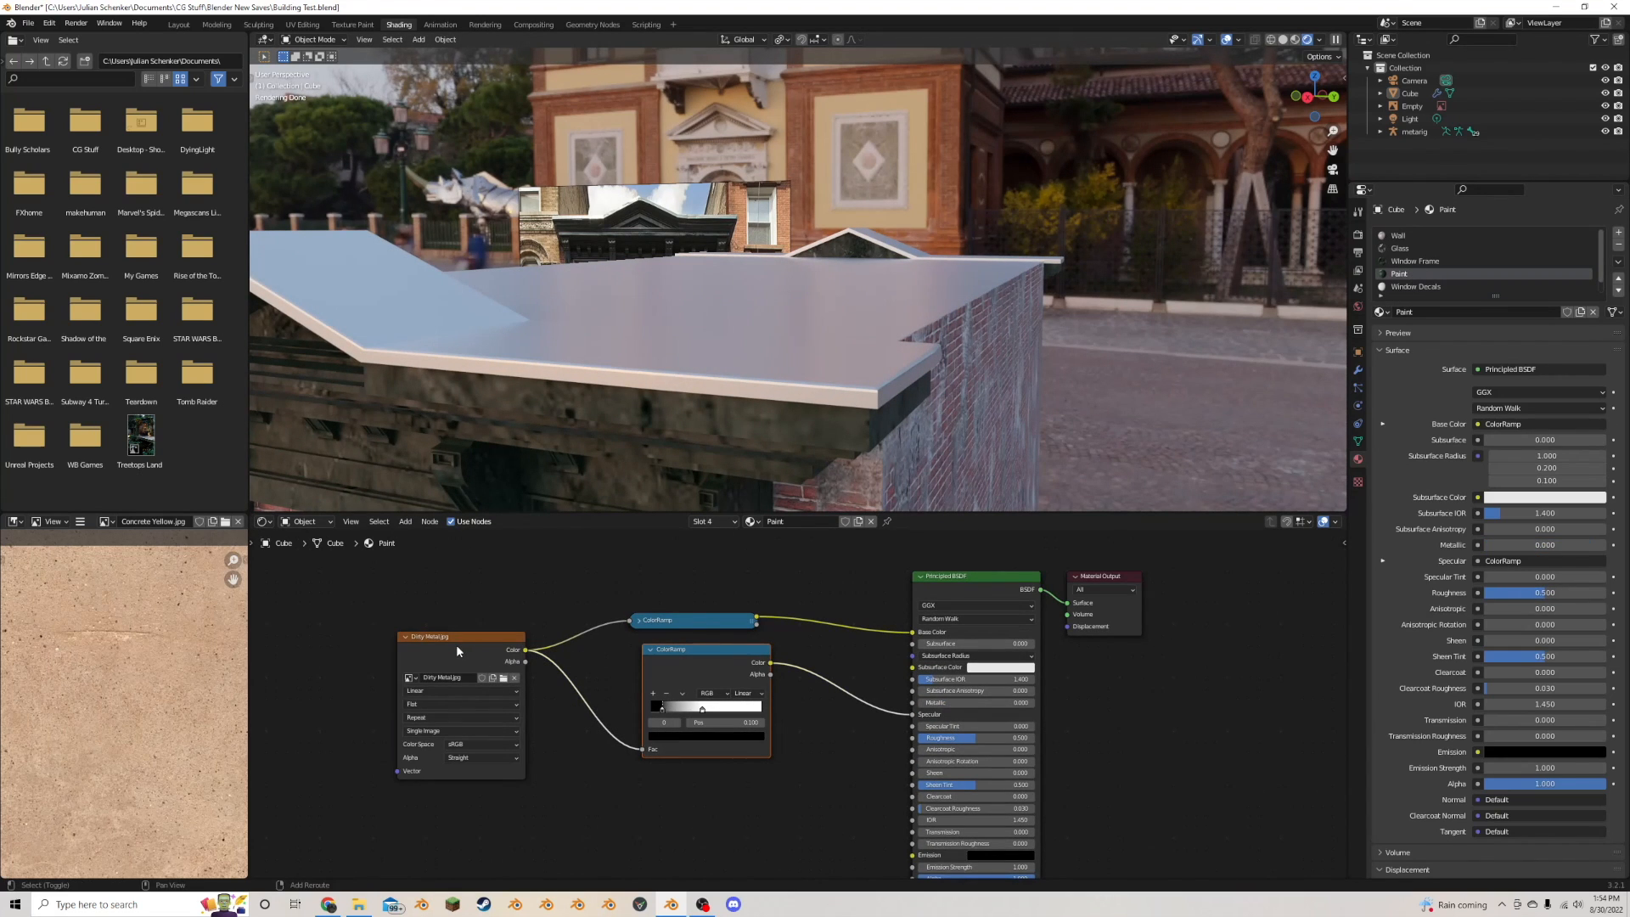
shift+click(457, 646)
scroll(1491, 269, down, 1)
click(1492, 286)
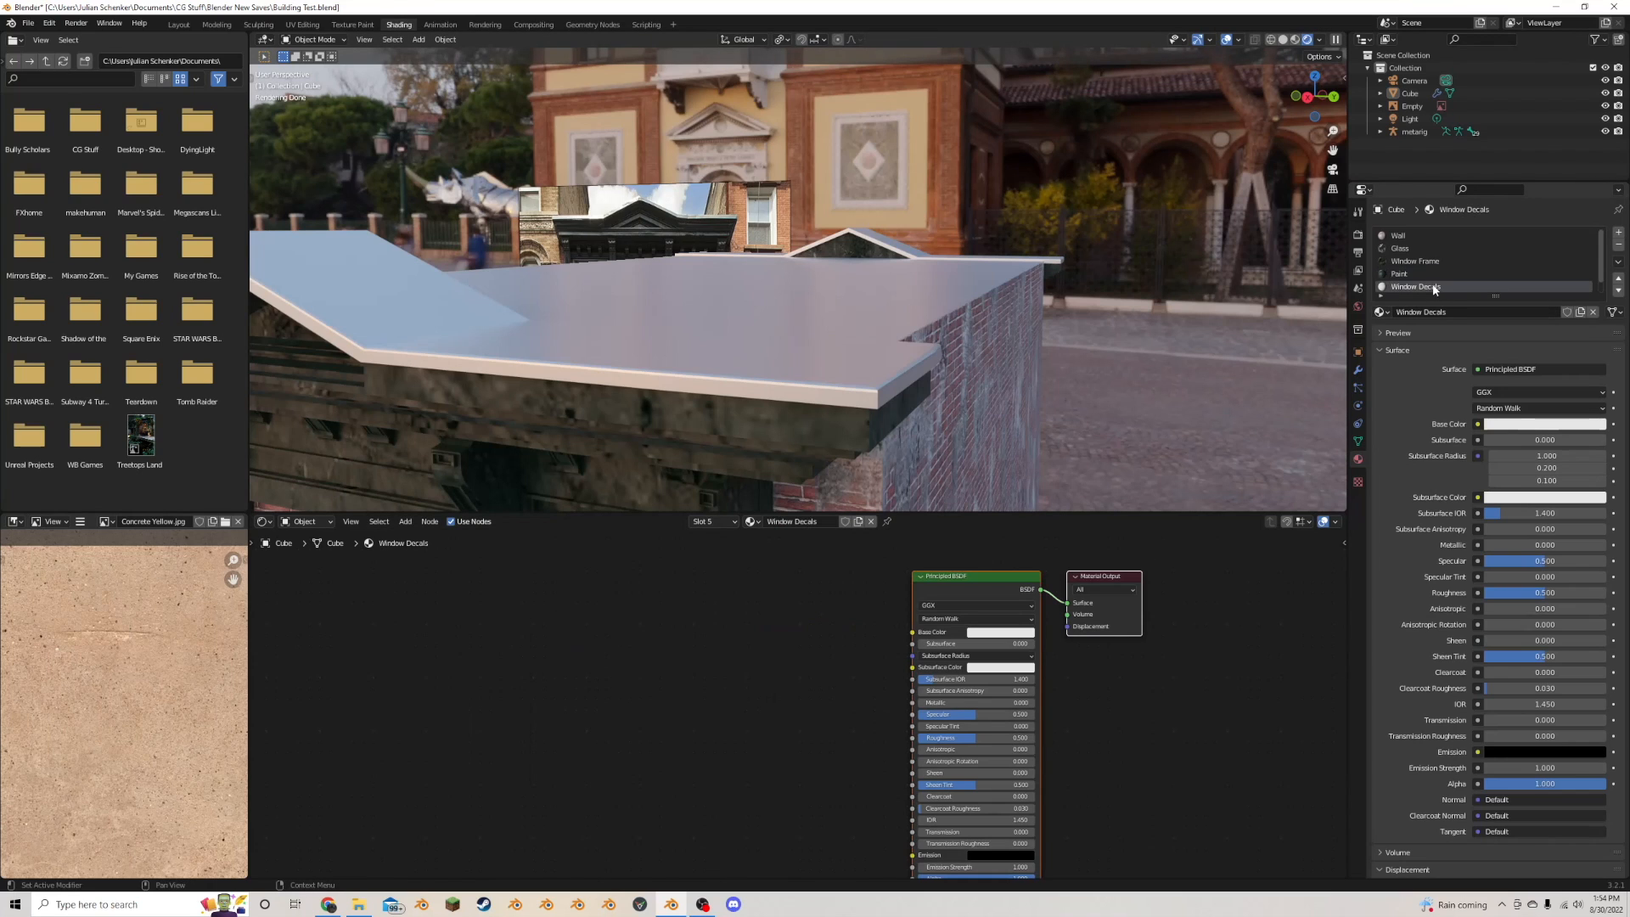
key(ctrl+v)
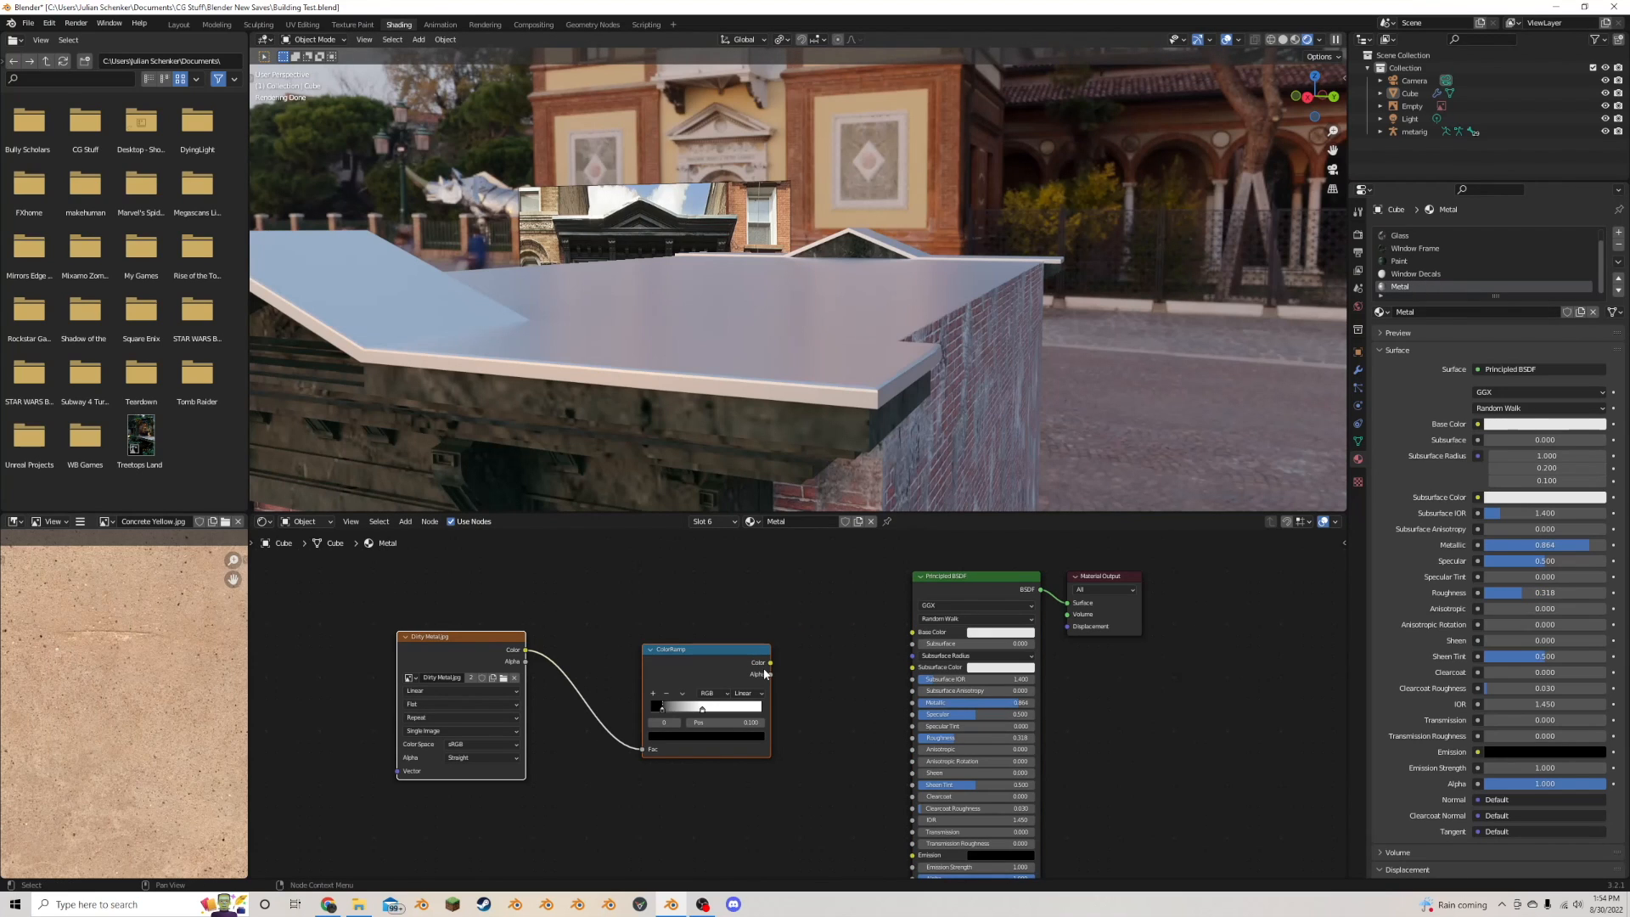
- Connect the pasted ColorRamp to Specular and the Dirty Metal.jpg Color output to Base Color in the Metal material
drag(771, 663, 896, 721)
drag(719, 667, 718, 702)
drag(525, 650, 912, 635)
click(737, 686)
- Examine the metal roof from several angles and compare the front facade with the reference photo
scroll(796, 333, down, 4)
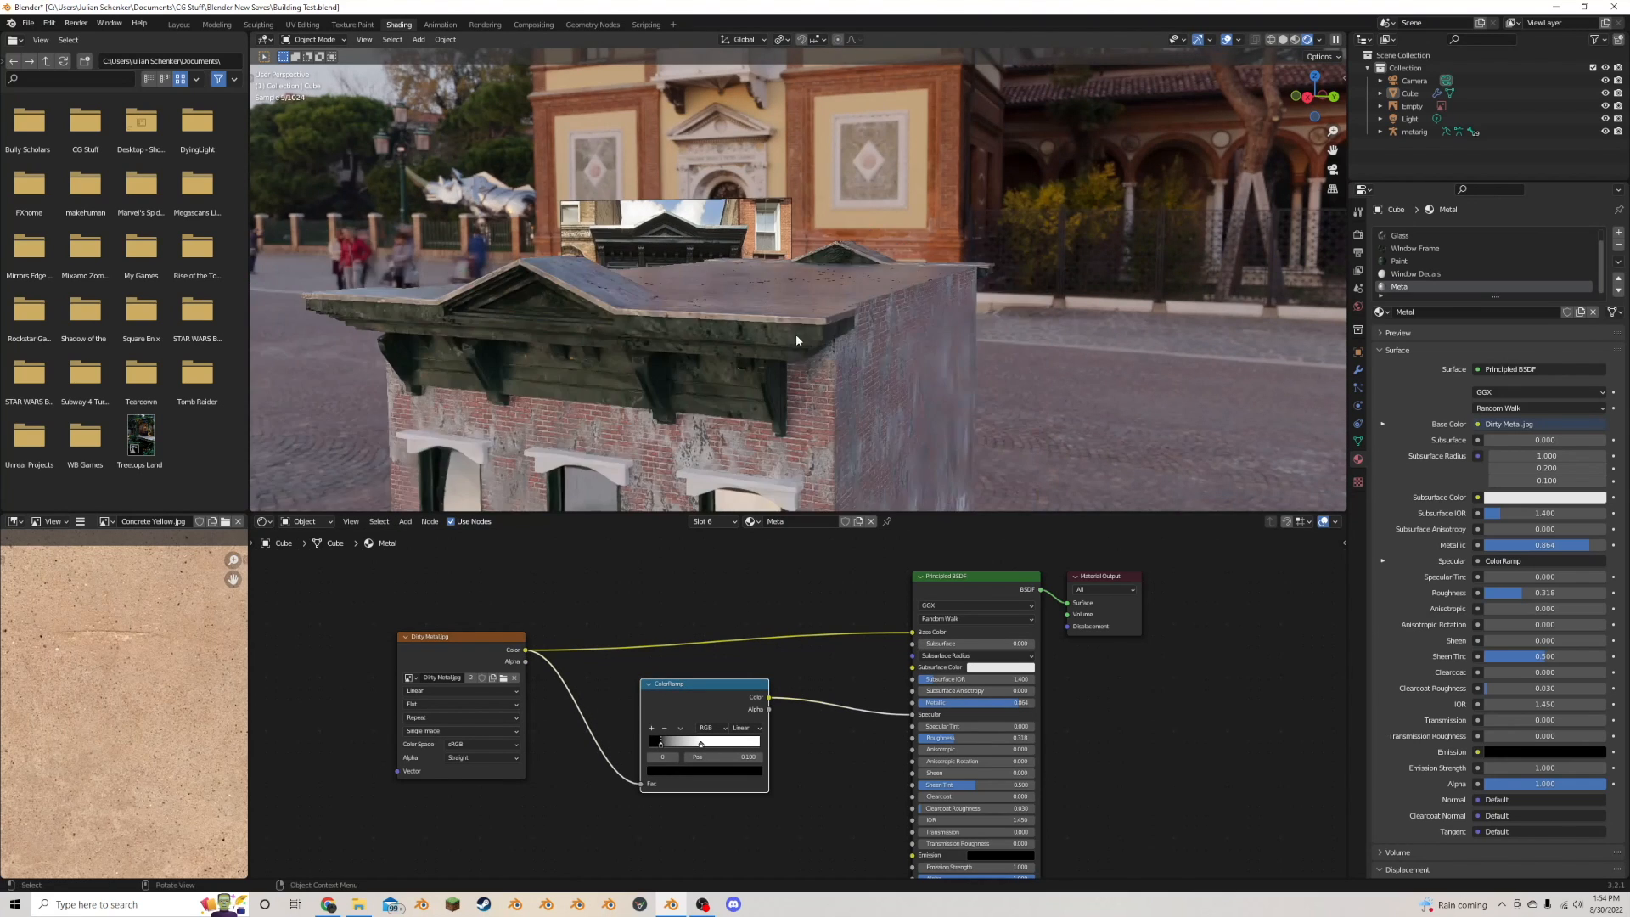
middle_drag(797, 338, 865, 304)
middle_drag(917, 204, 712, 326)
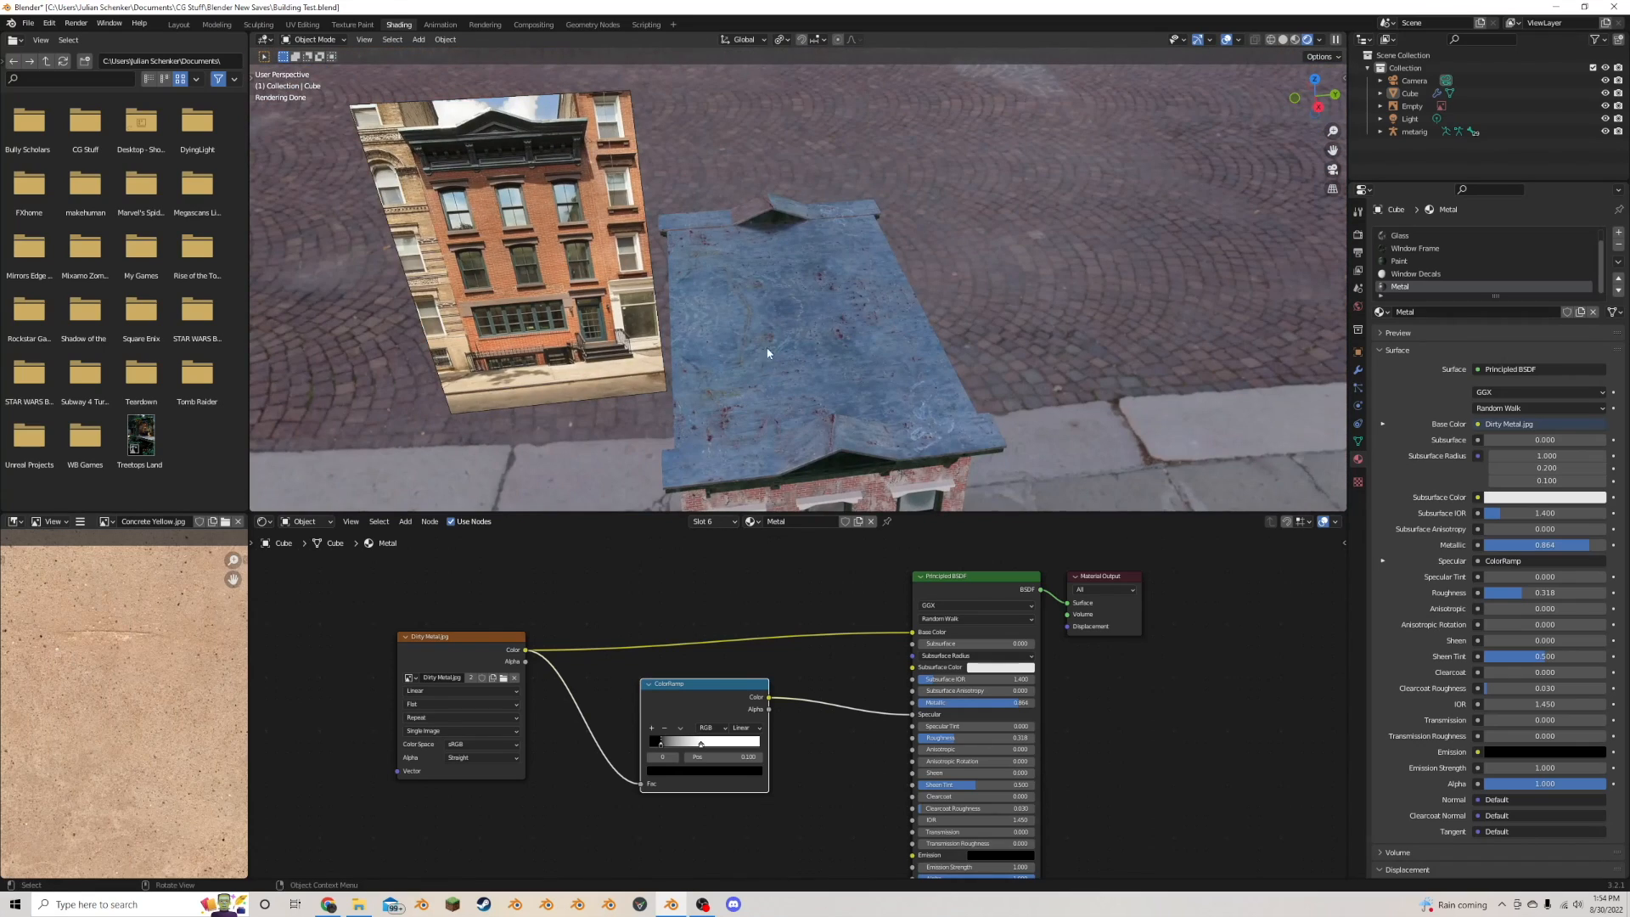
middle_drag(871, 331, 934, 255)
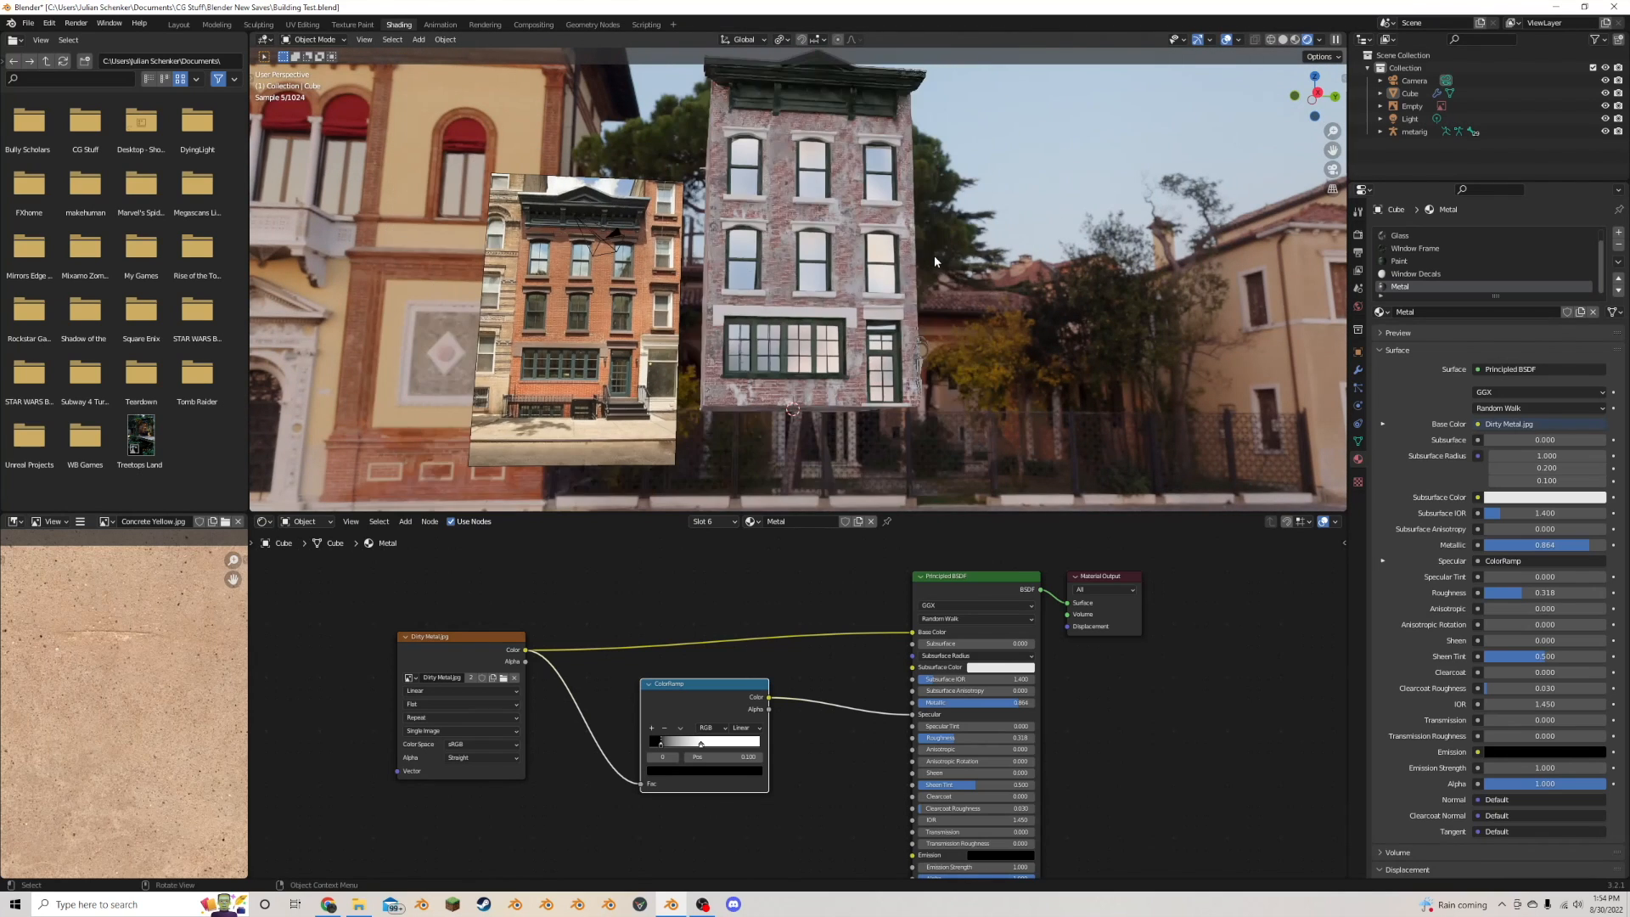
scroll(892, 305, up, 3)
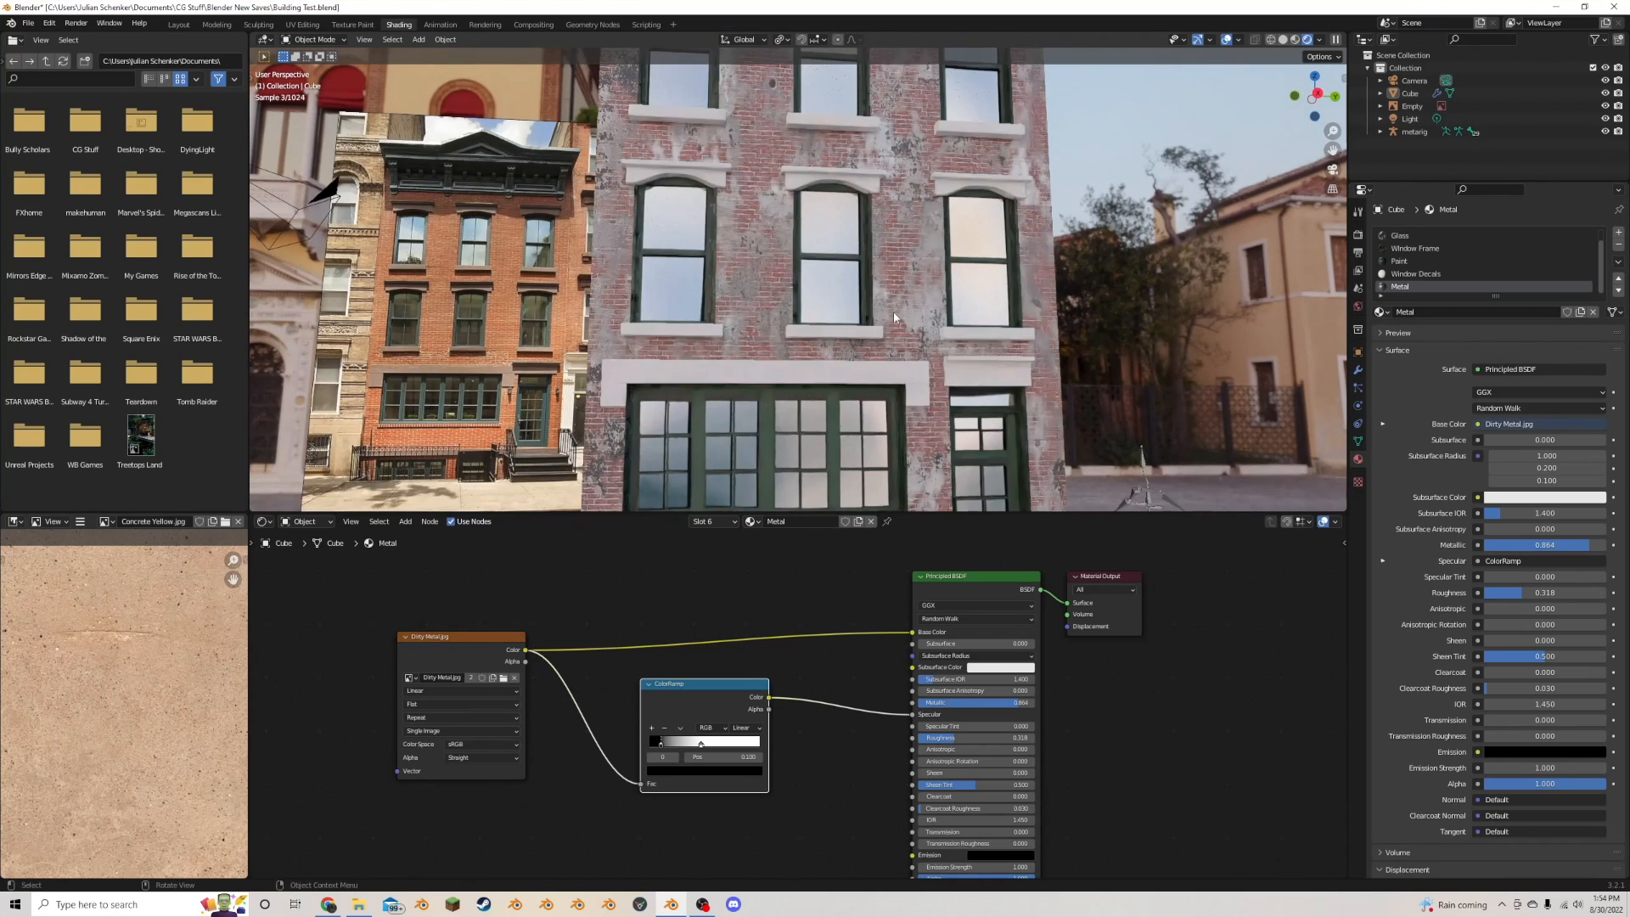
drag(1331, 149, 1341, 77)
scroll(1049, 273, up, 2)
scroll(1047, 272, down, 2)
middle_drag(1046, 271, 1041, 292)
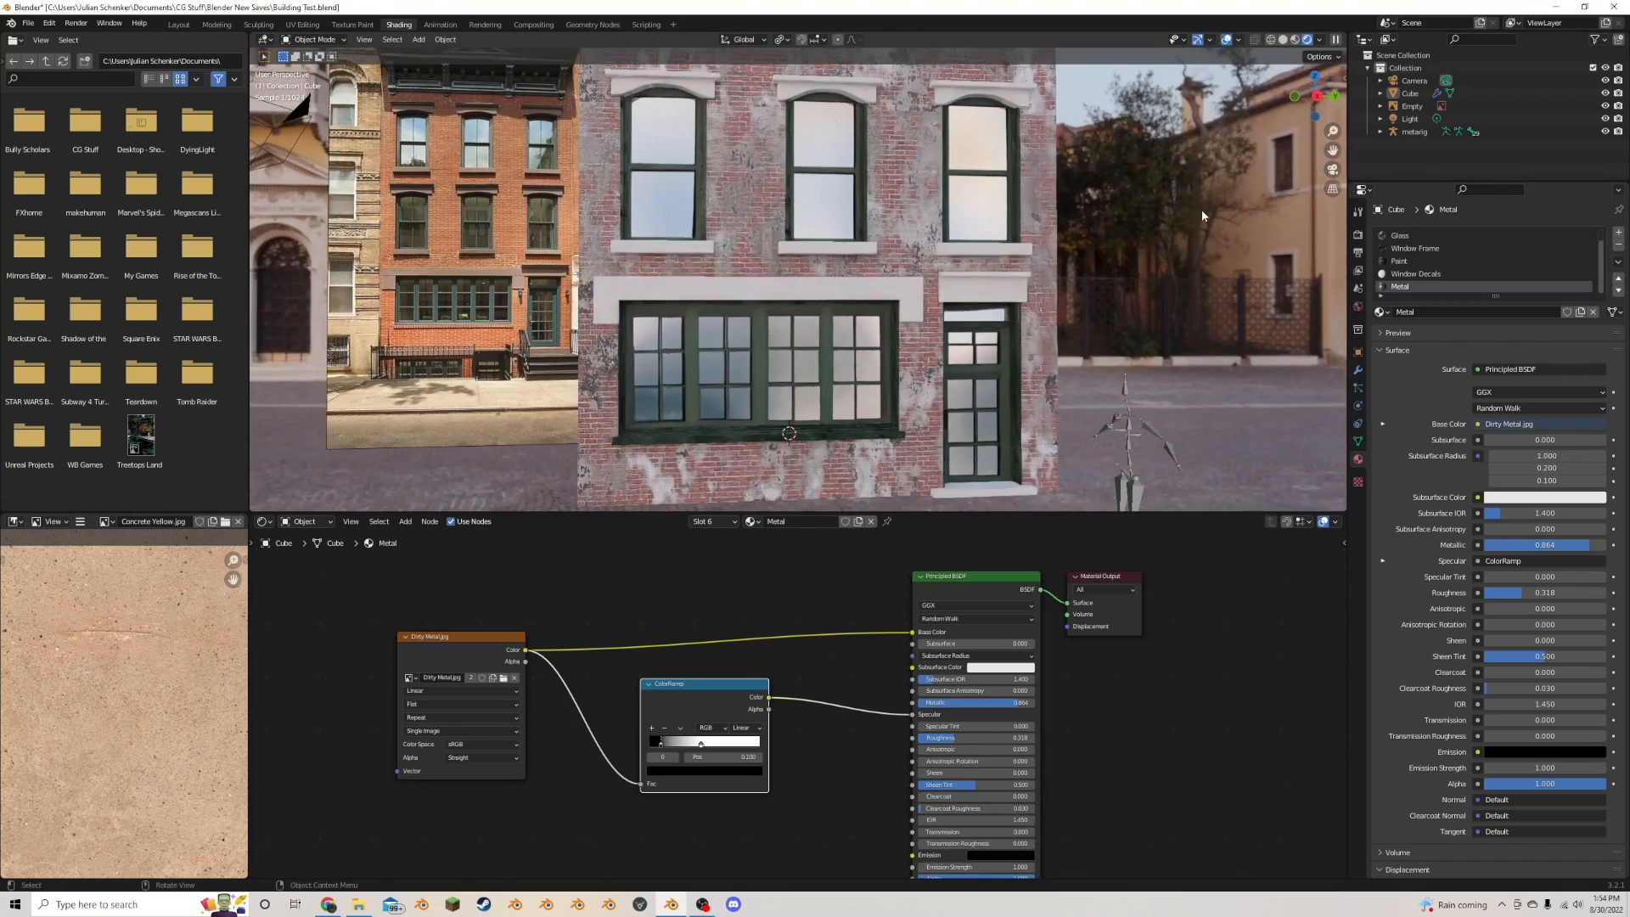
drag(1333, 150, 1333, 251)
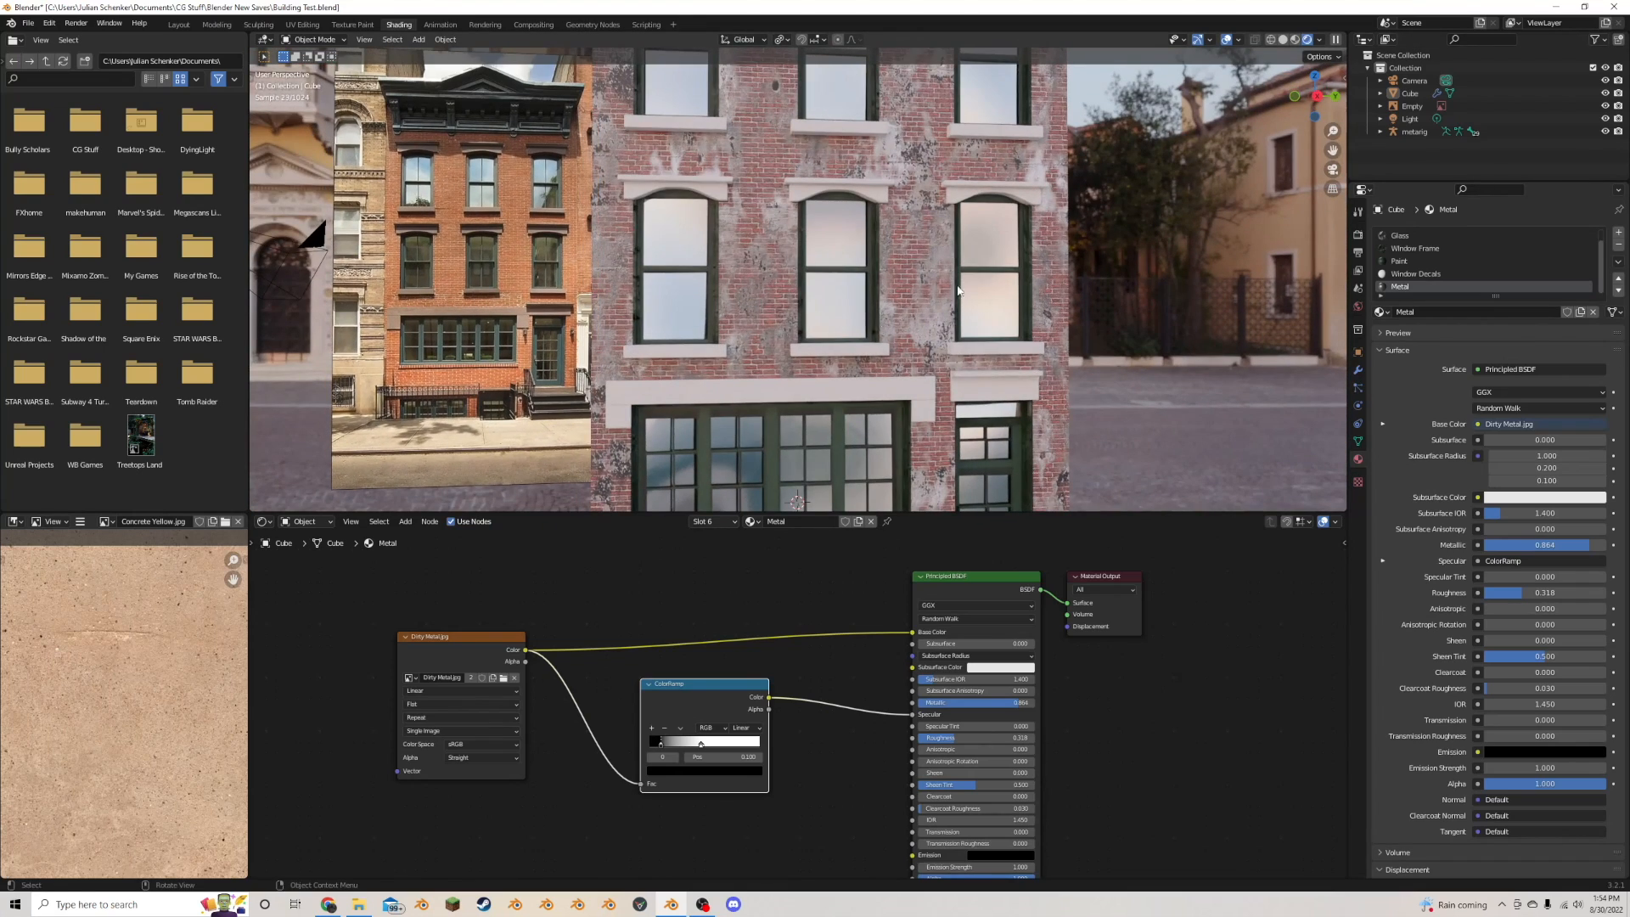
- Add an Image Texture node to the Window Decals material
click(1416, 273)
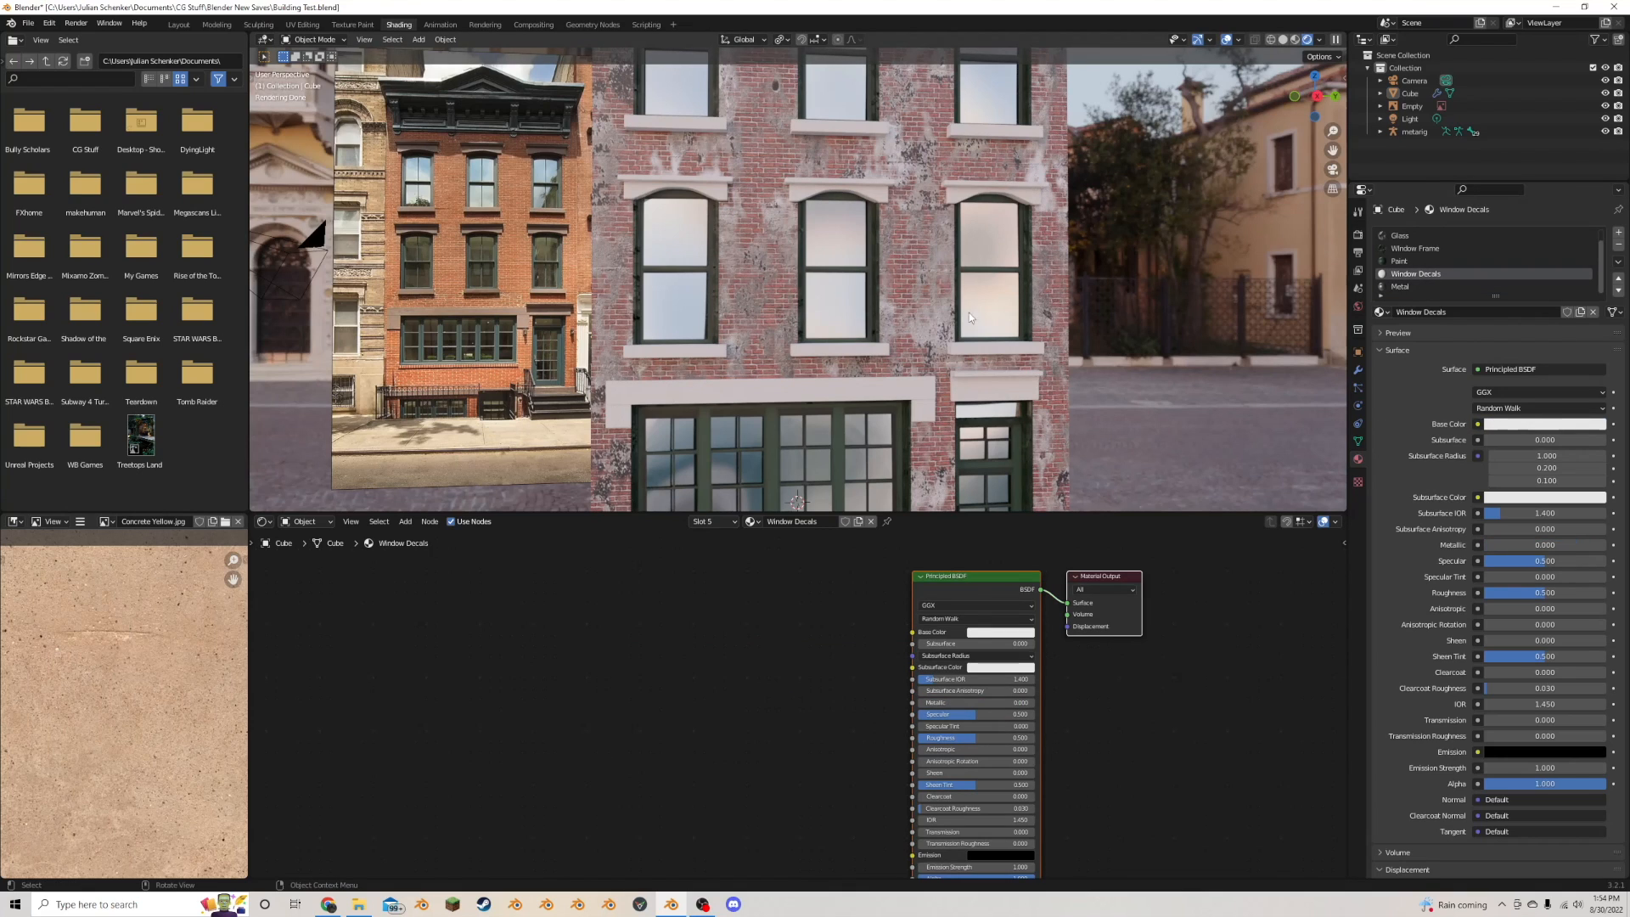
click(687, 704)
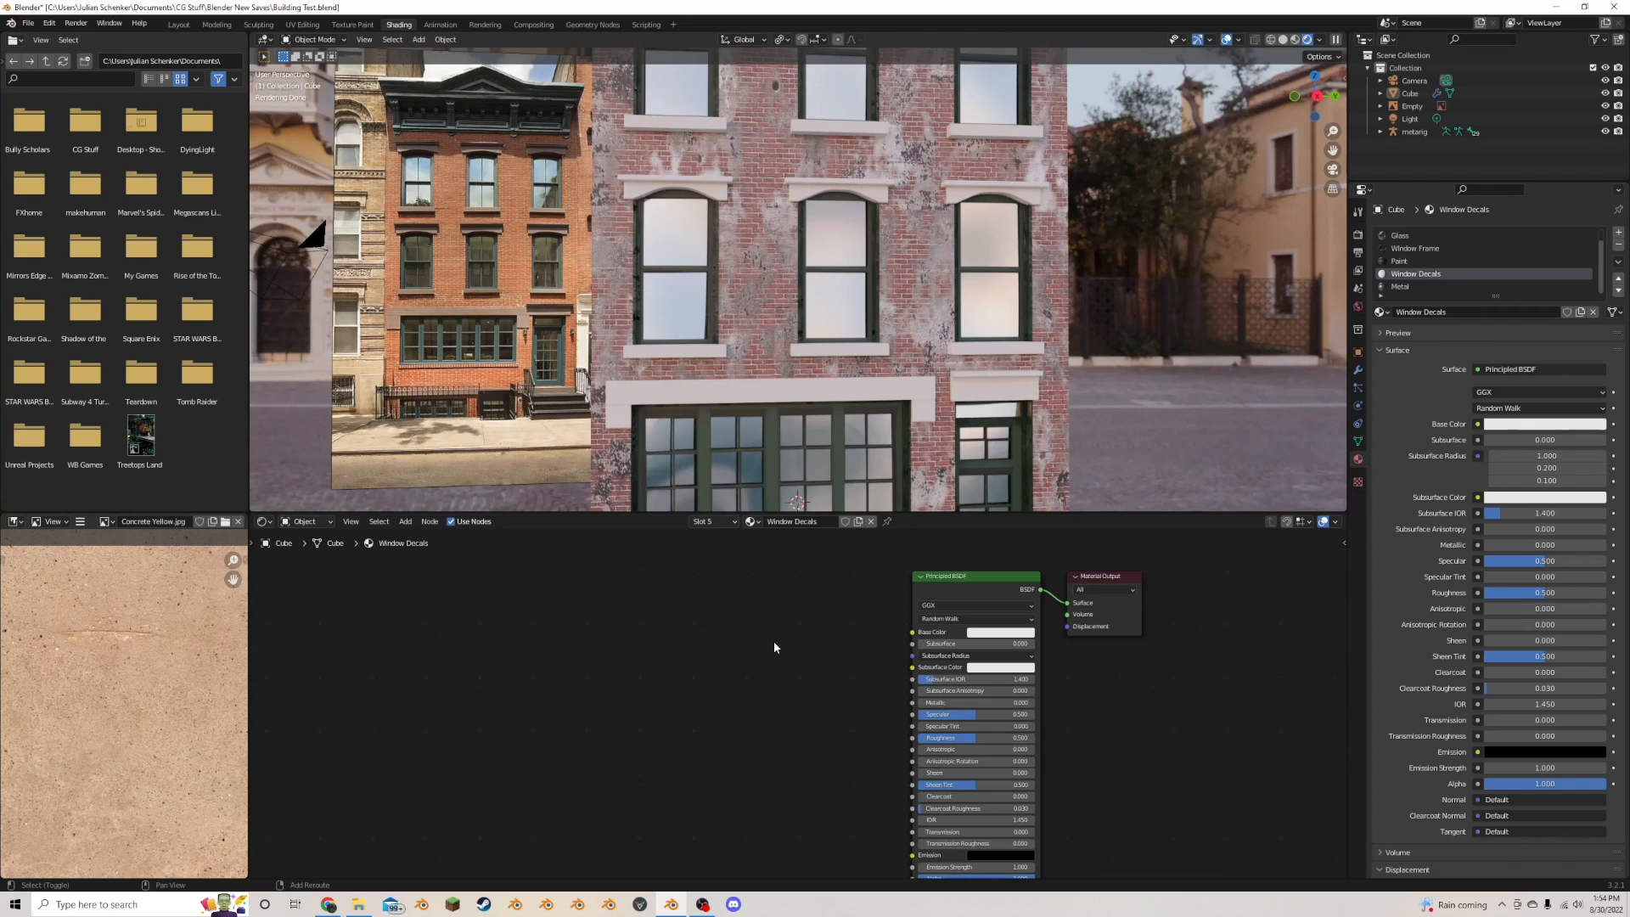
key(shift+a)
text(im)
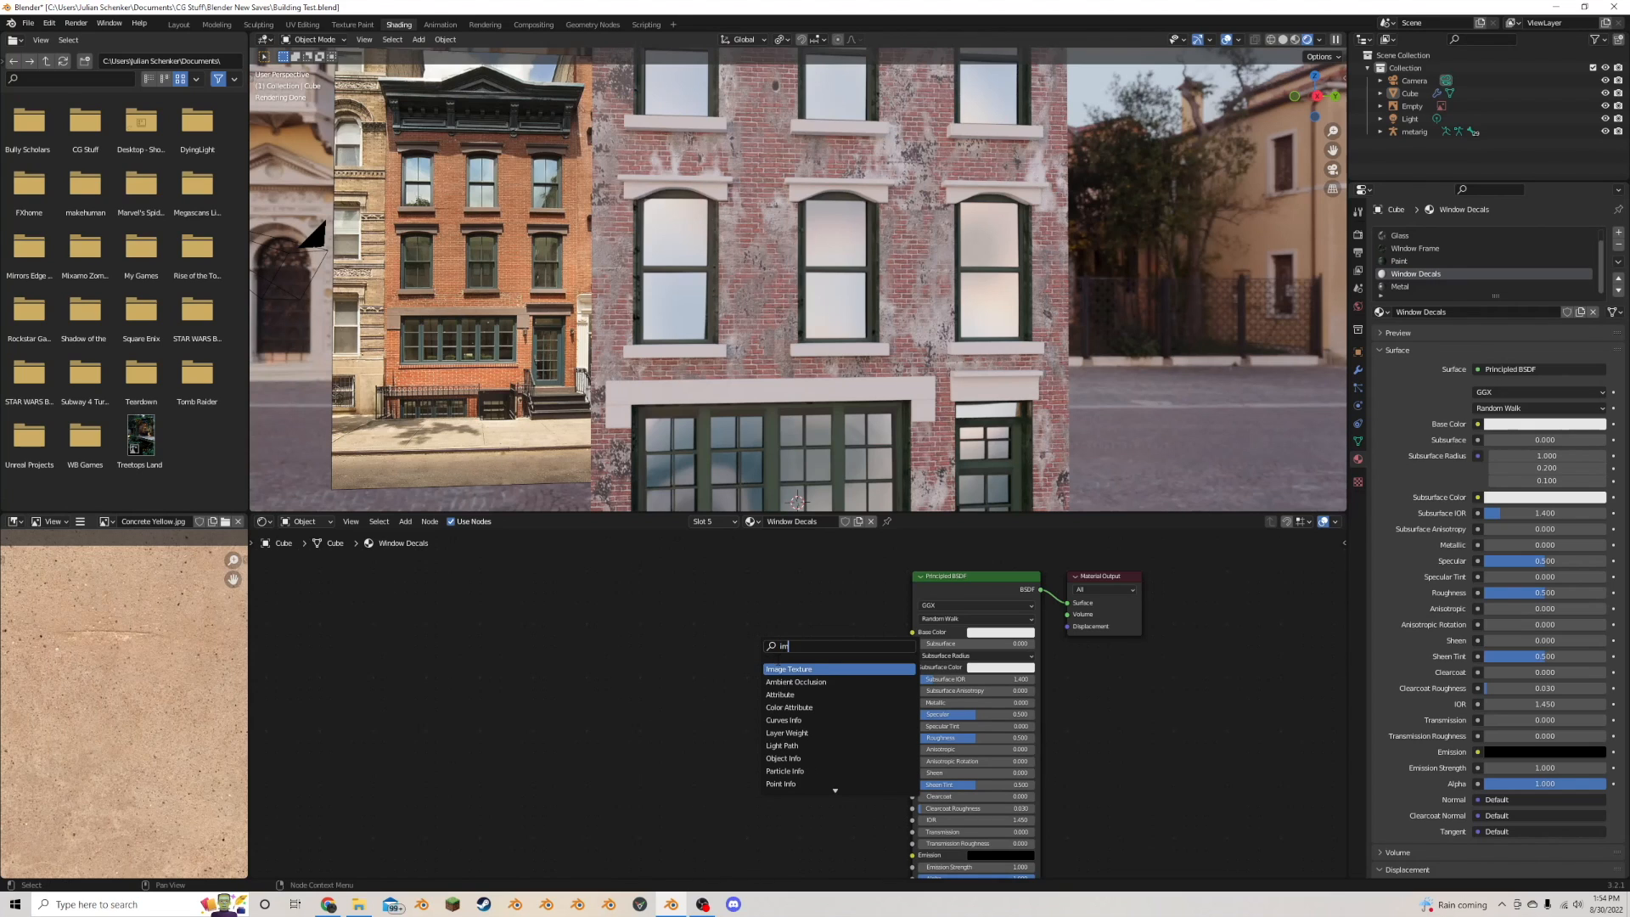
key(Return)
- Load Concrete Yellow.jpg into the Image Texture node and connect its Color output to Base Color
click(699, 671)
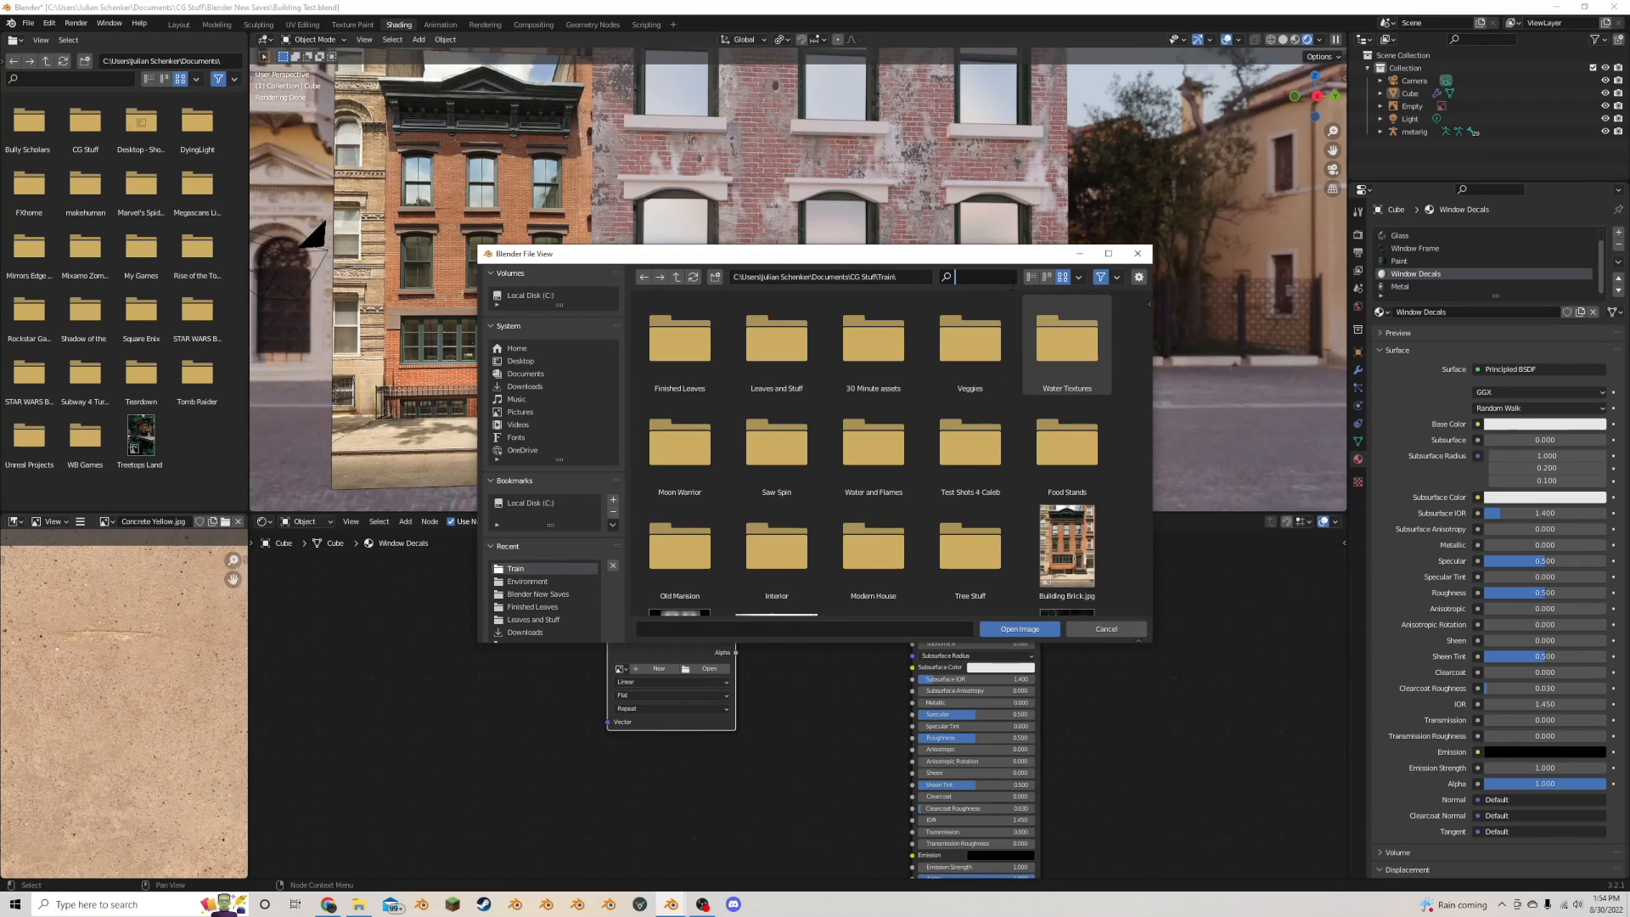
text(con)
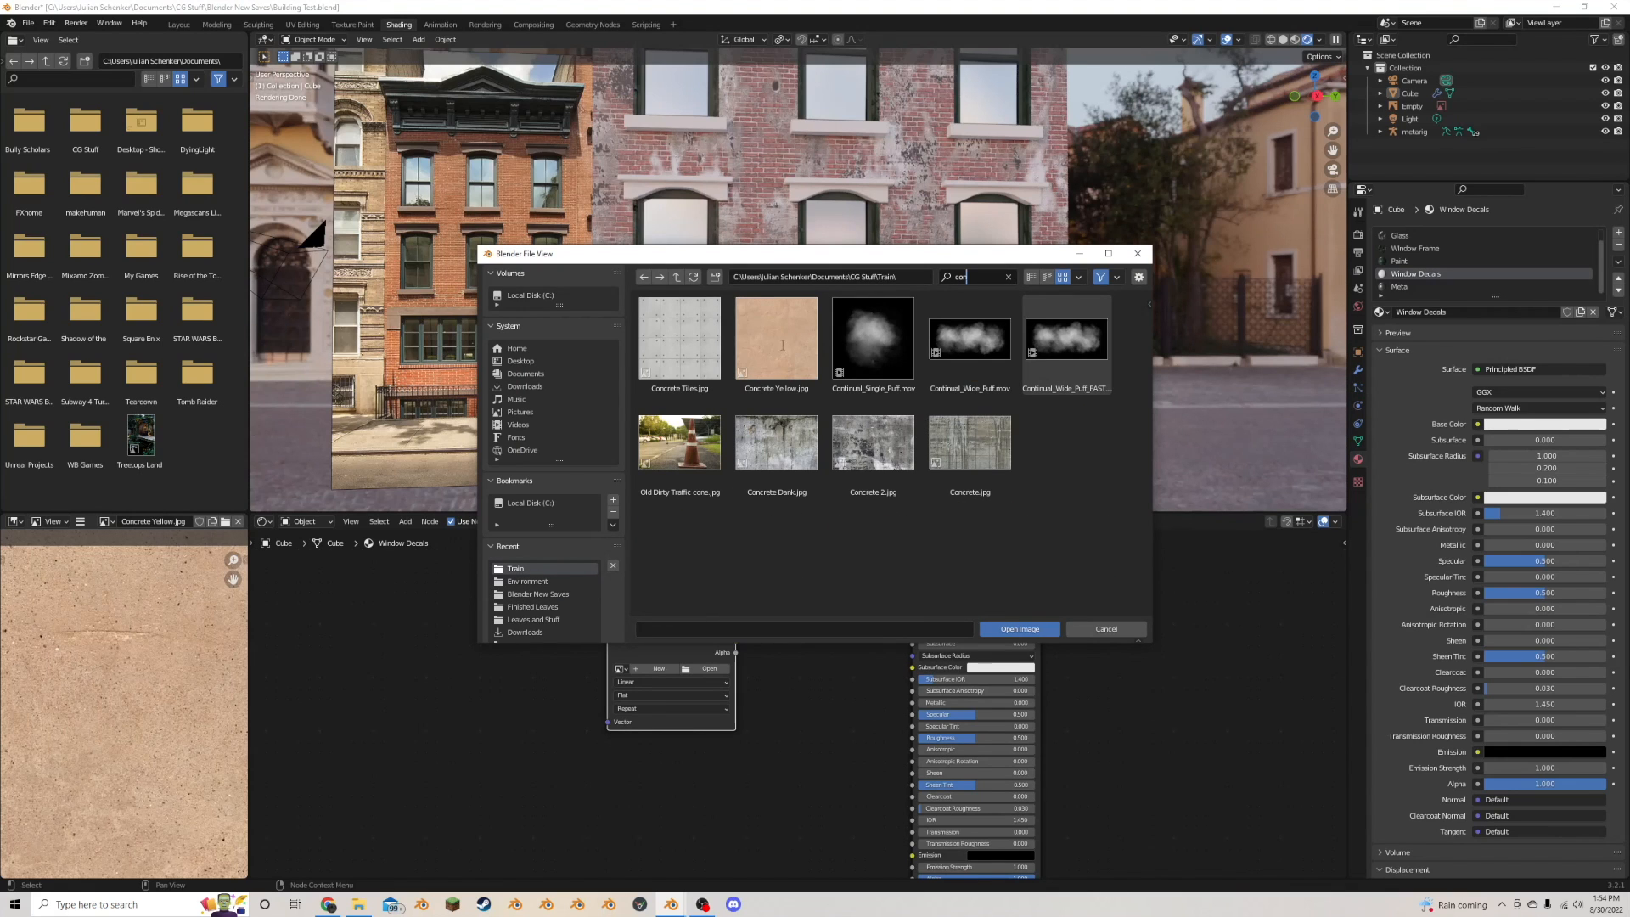
click(781, 345)
click(1020, 629)
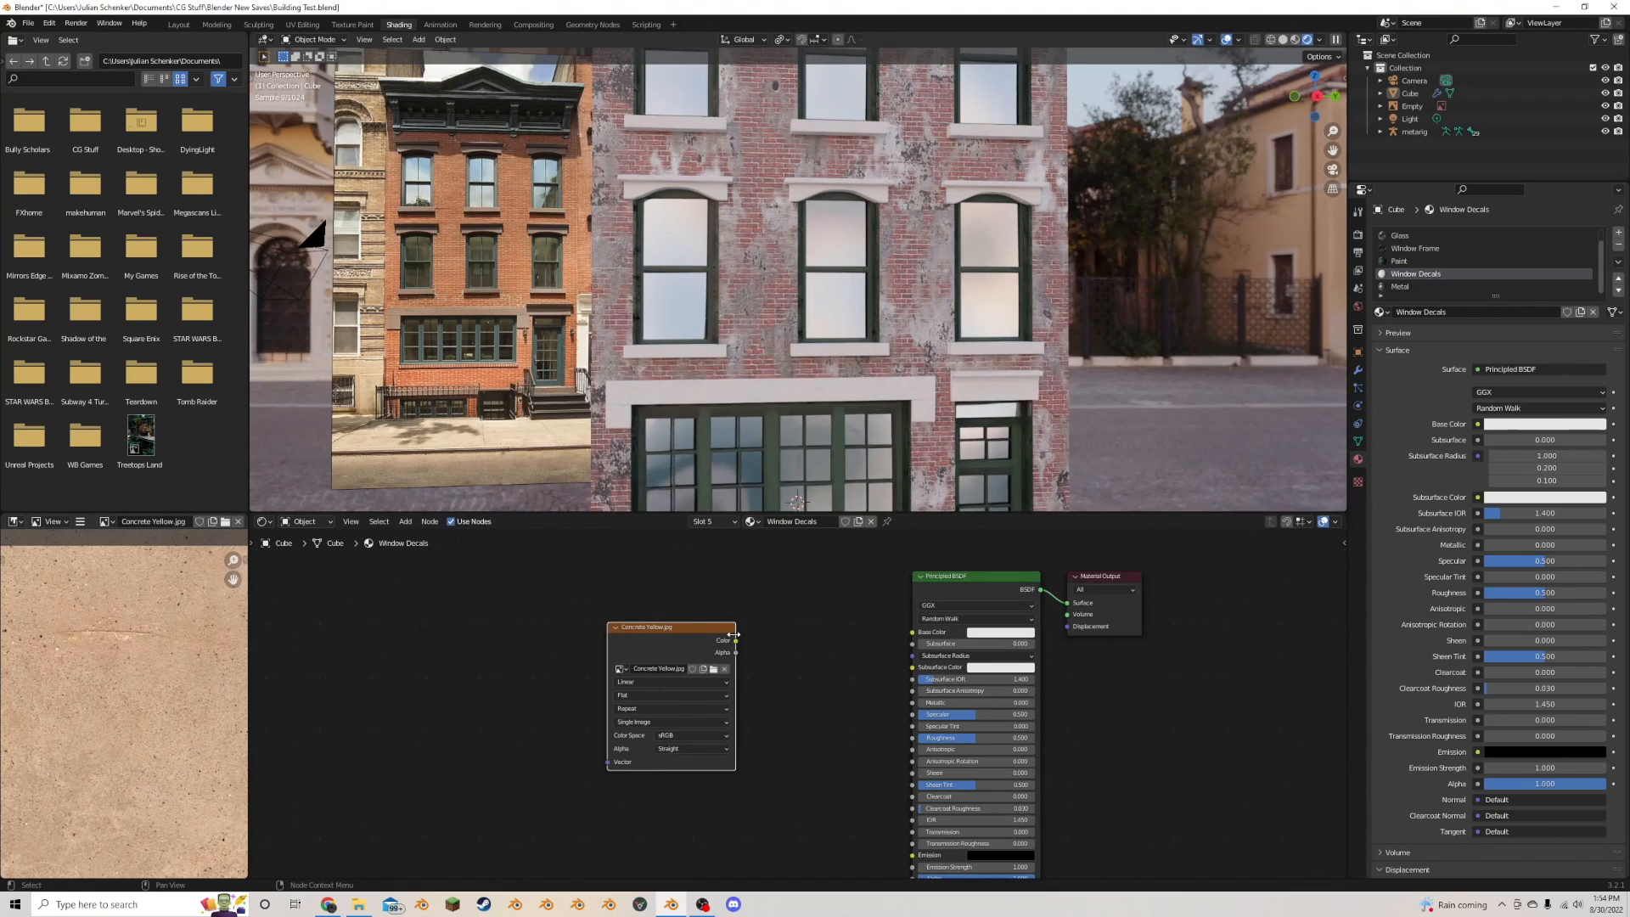
drag(718, 640, 912, 631)
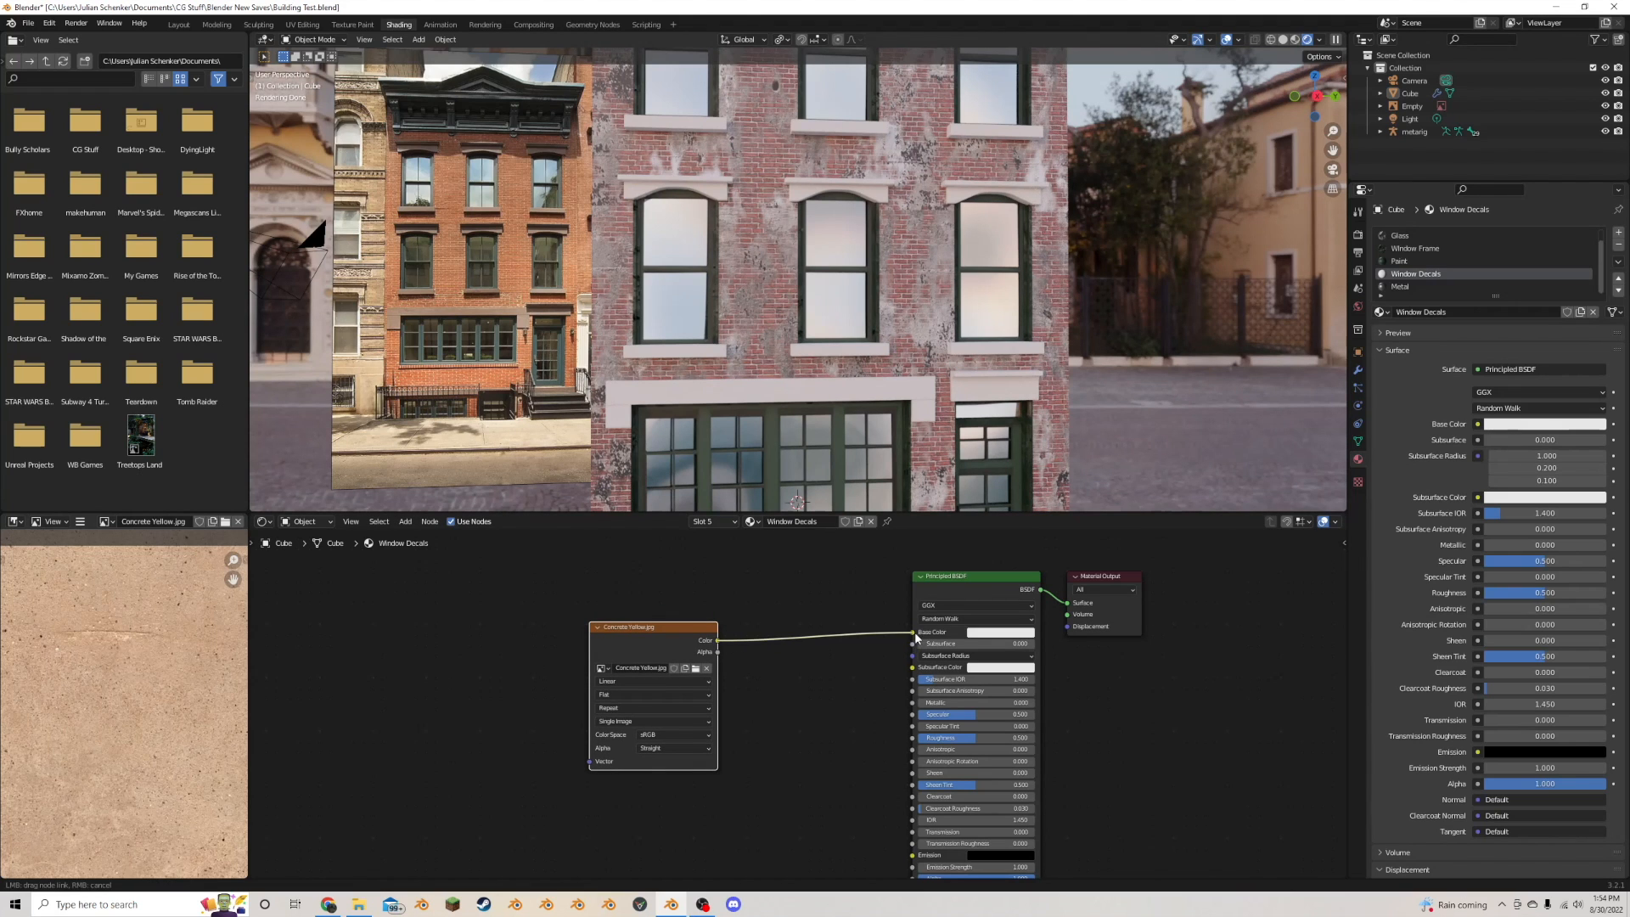
- Select all faces using the Window Decals material in Edit Mode, remap their UVs, and return to Object Mode
middle_drag(747, 365, 788, 345)
key(Tab)
scroll(788, 344, up, 2)
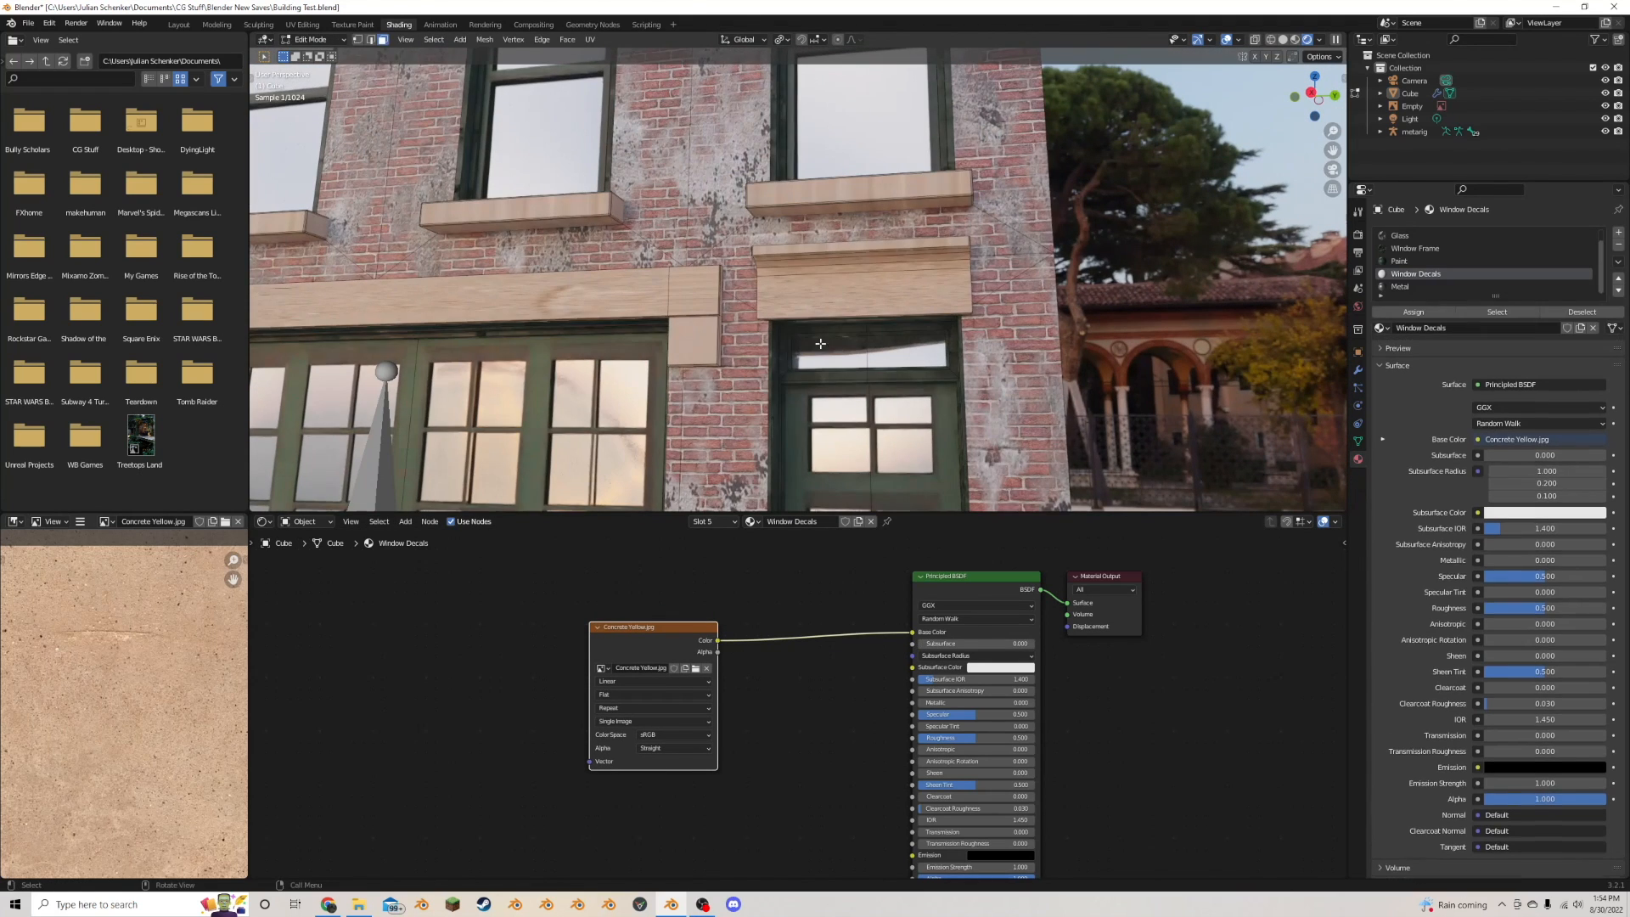
click(1495, 311)
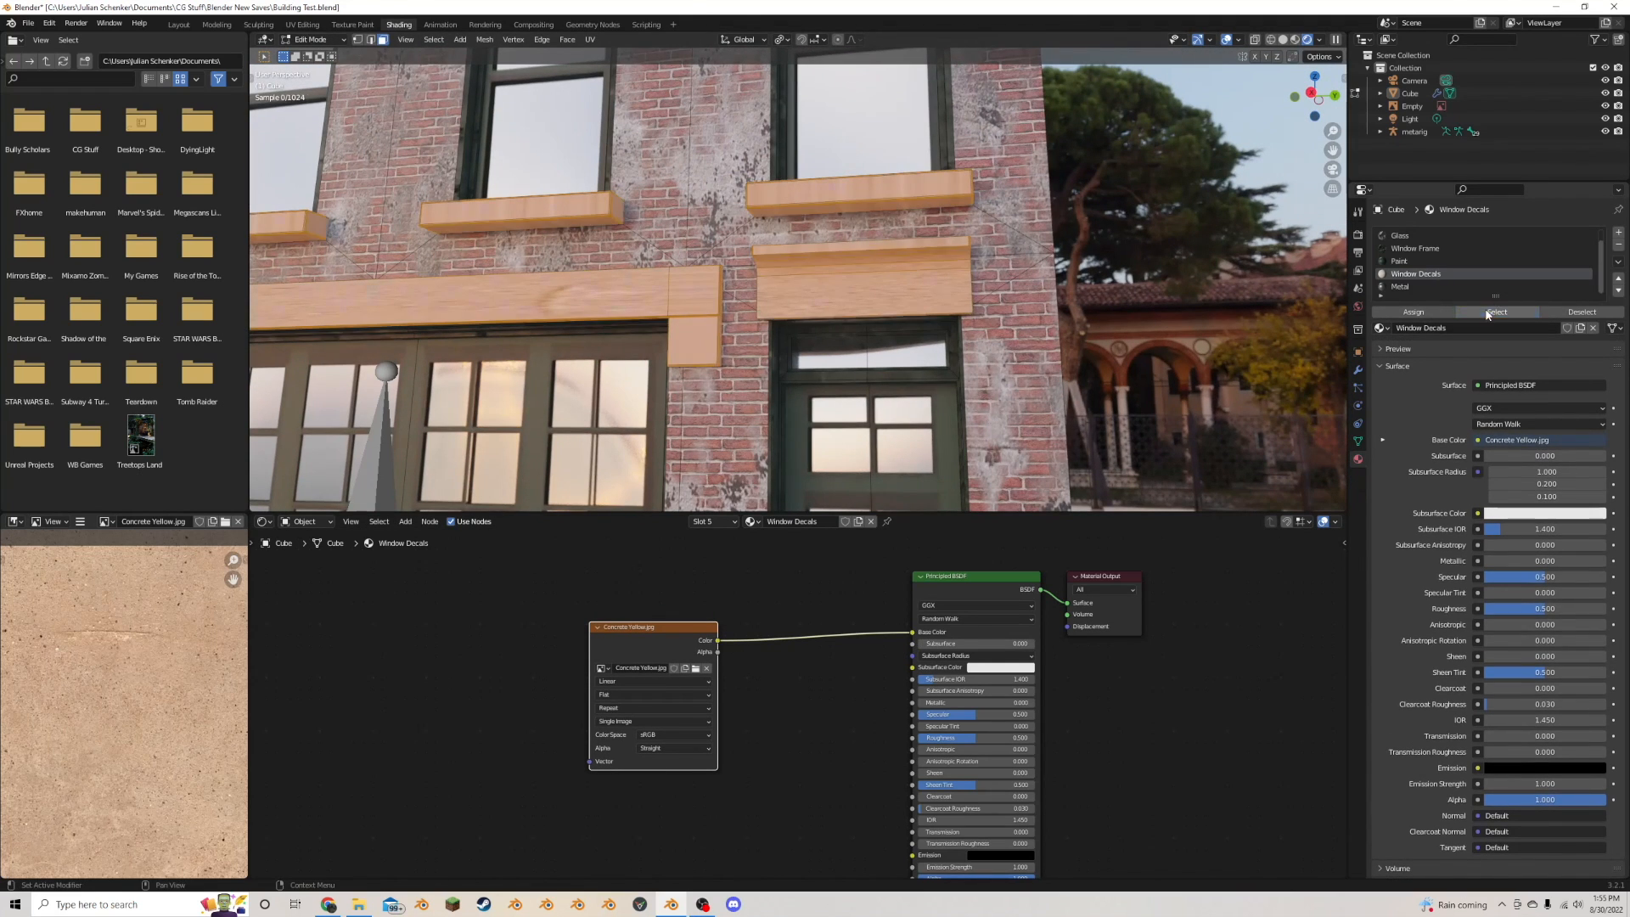
key(u)
click(957, 325)
key(Tab)
scroll(821, 357, down, 3)
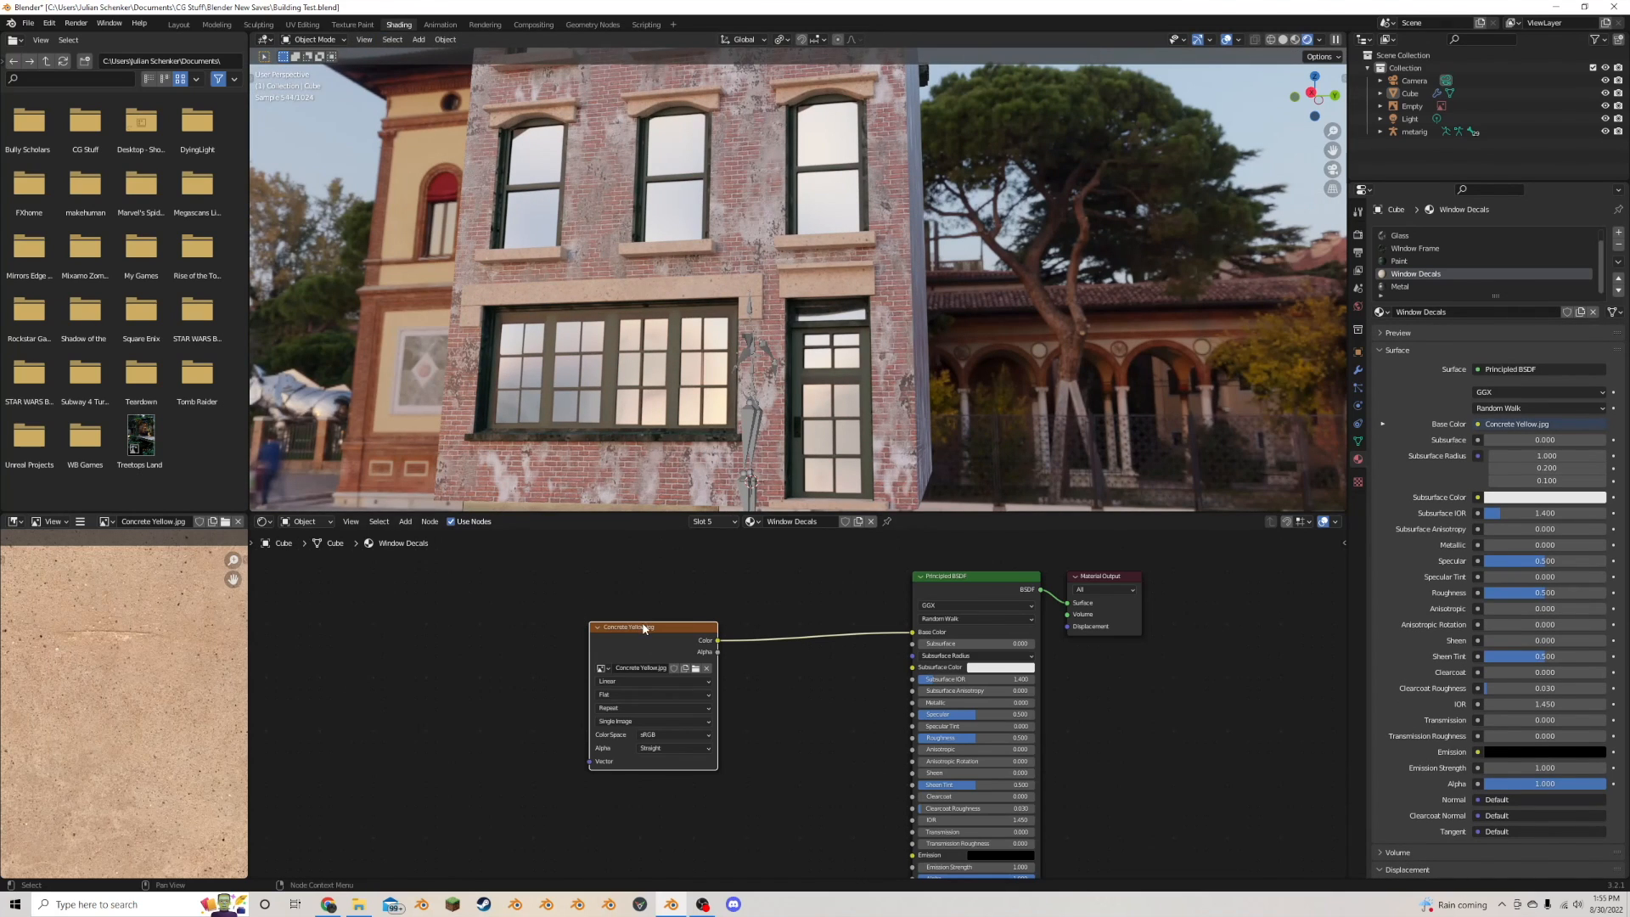
- Insert a Hue Saturation Value node between the Concrete Yellow.jpg texture and Base Color, spacing the texture node away from the shader
drag(643, 628, 498, 613)
scroll(720, 411, up, 4)
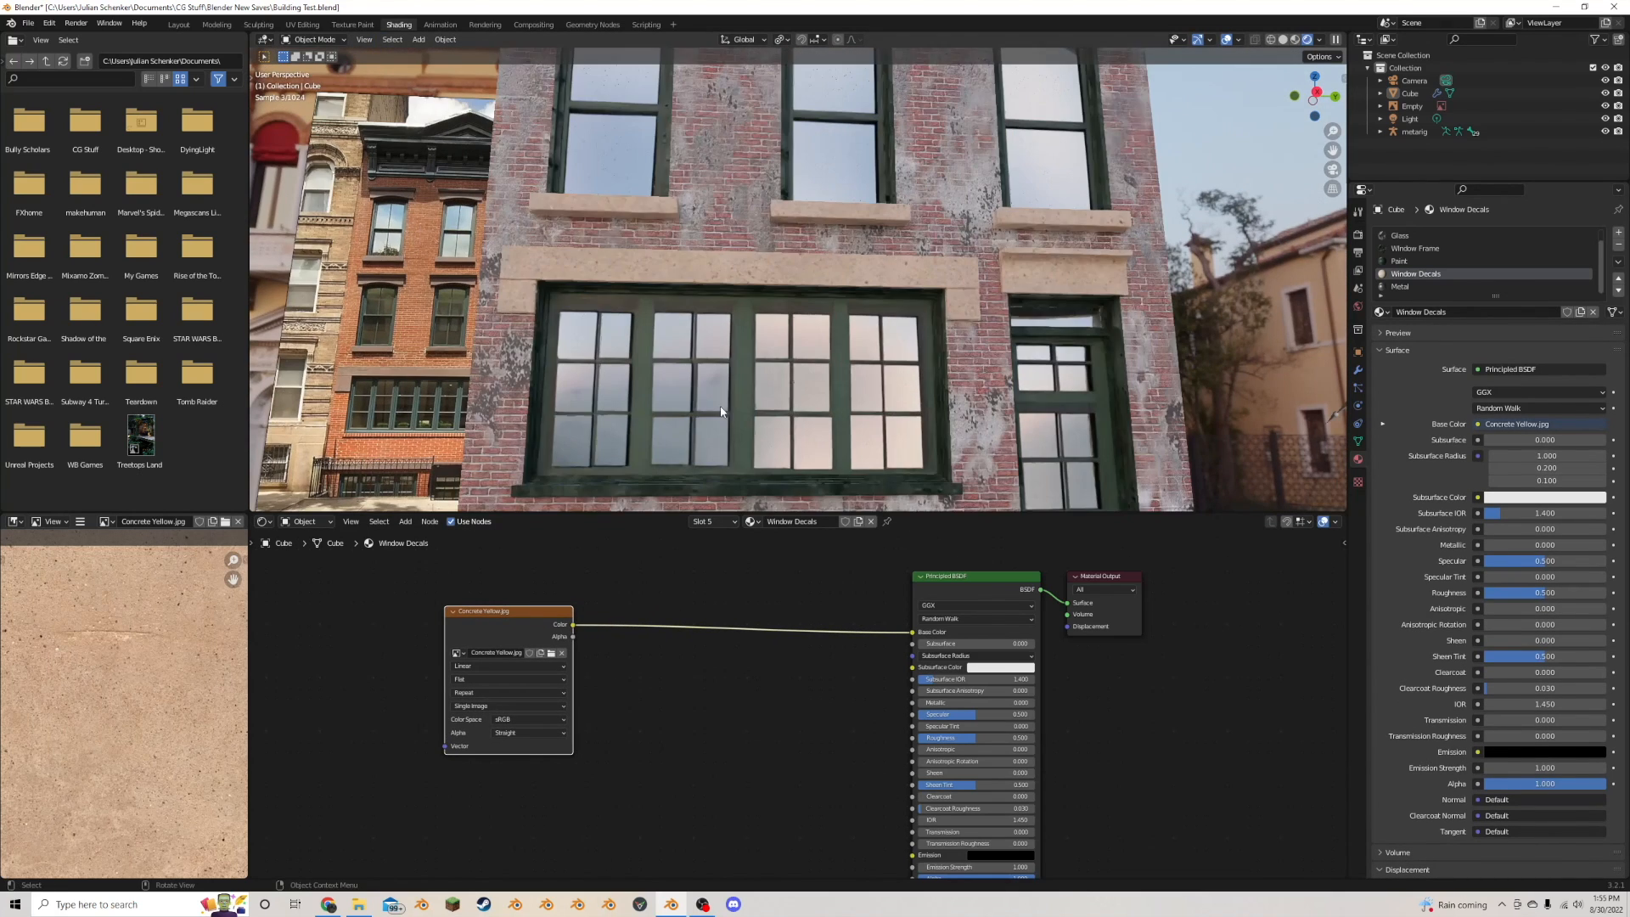
drag(498, 625, 473, 632)
key(shift+a)
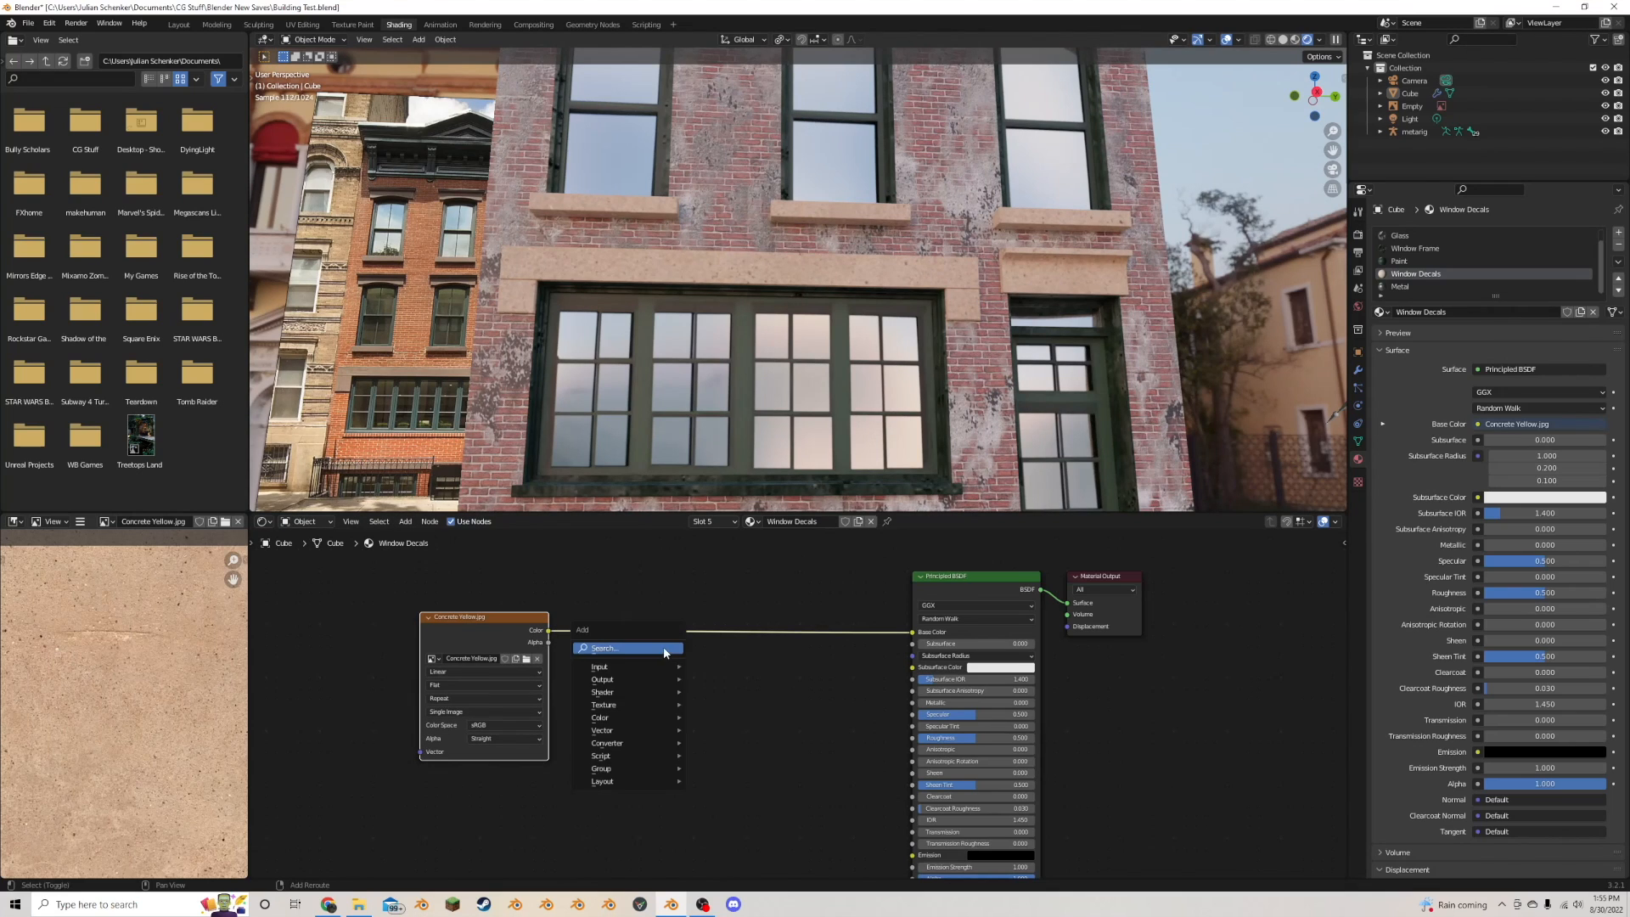
click(669, 649)
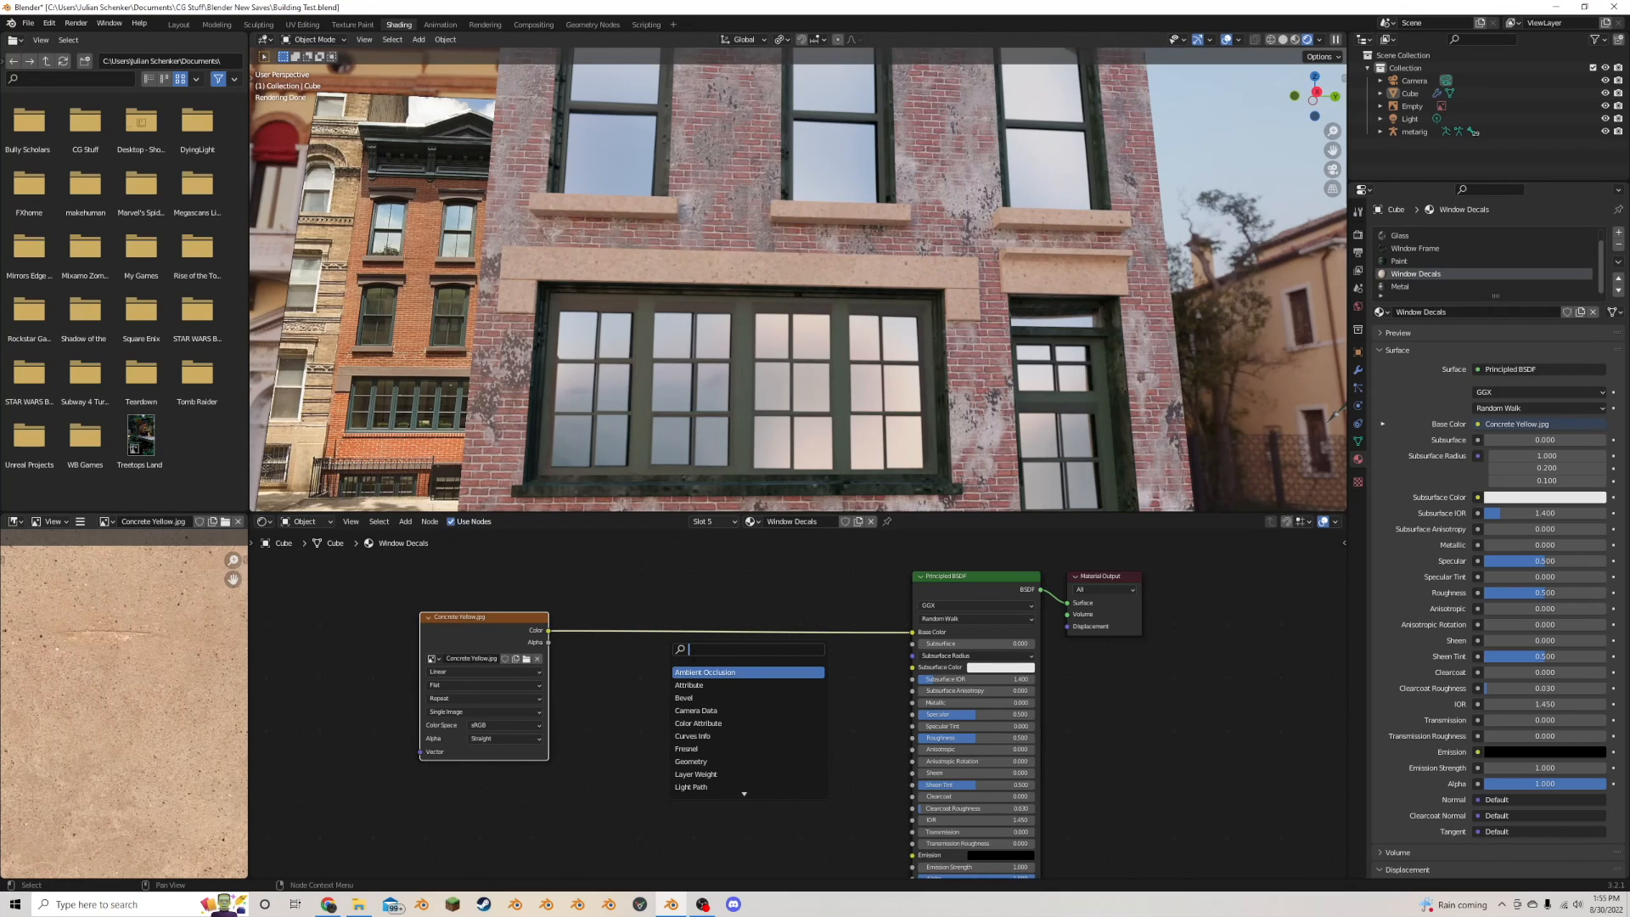
text(hue)
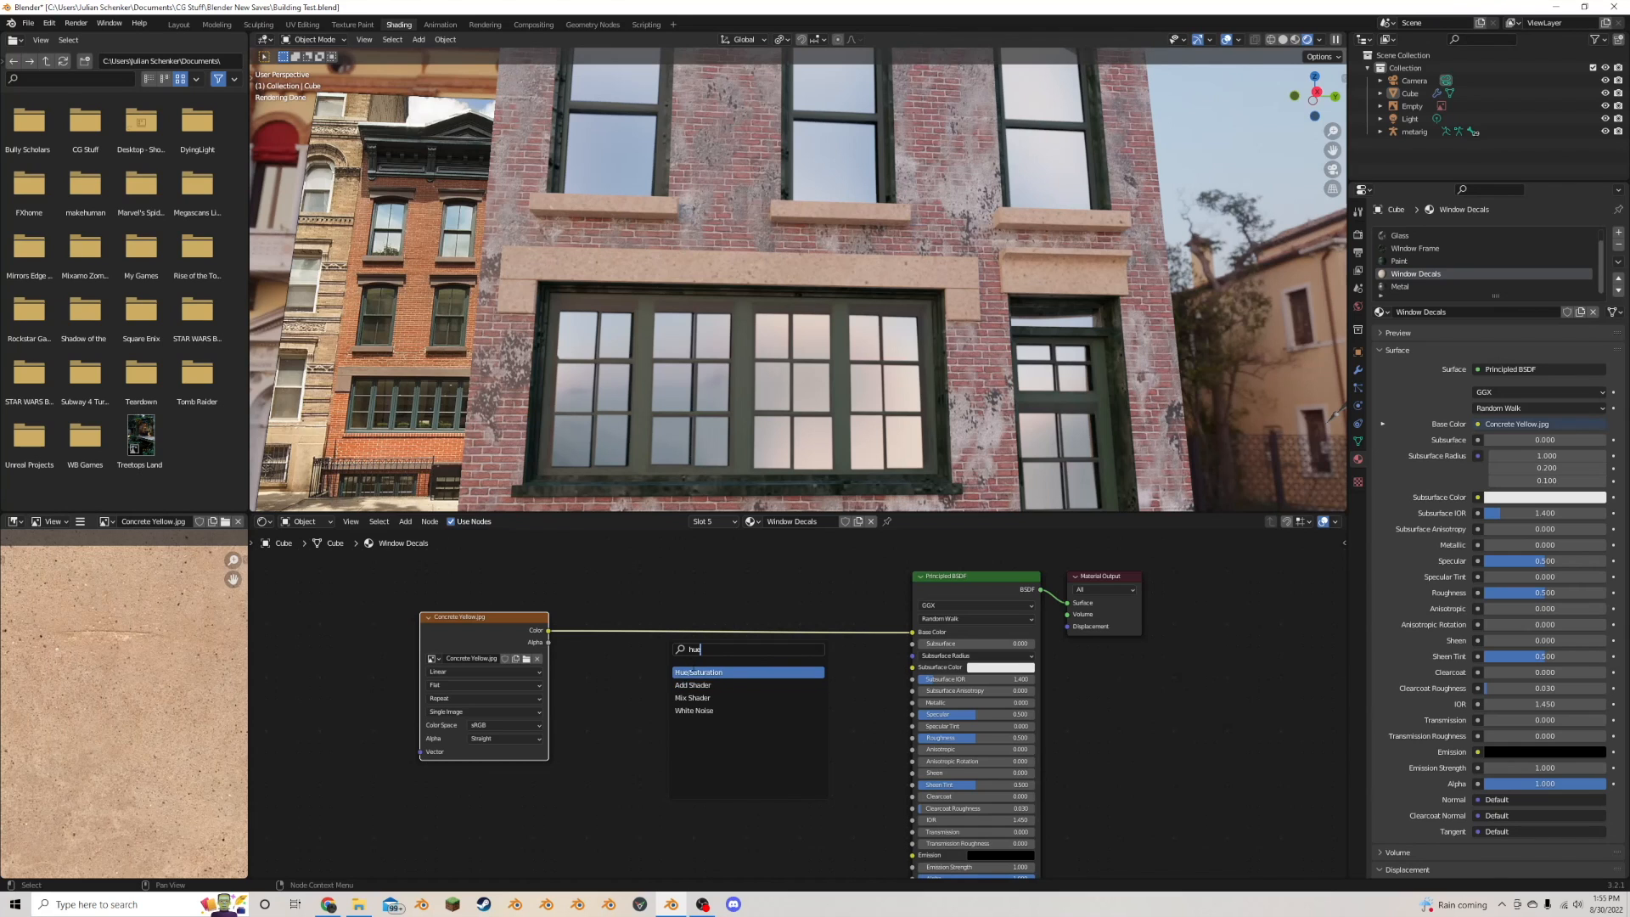
click(691, 671)
click(696, 658)
scroll(797, 699, up, 2)
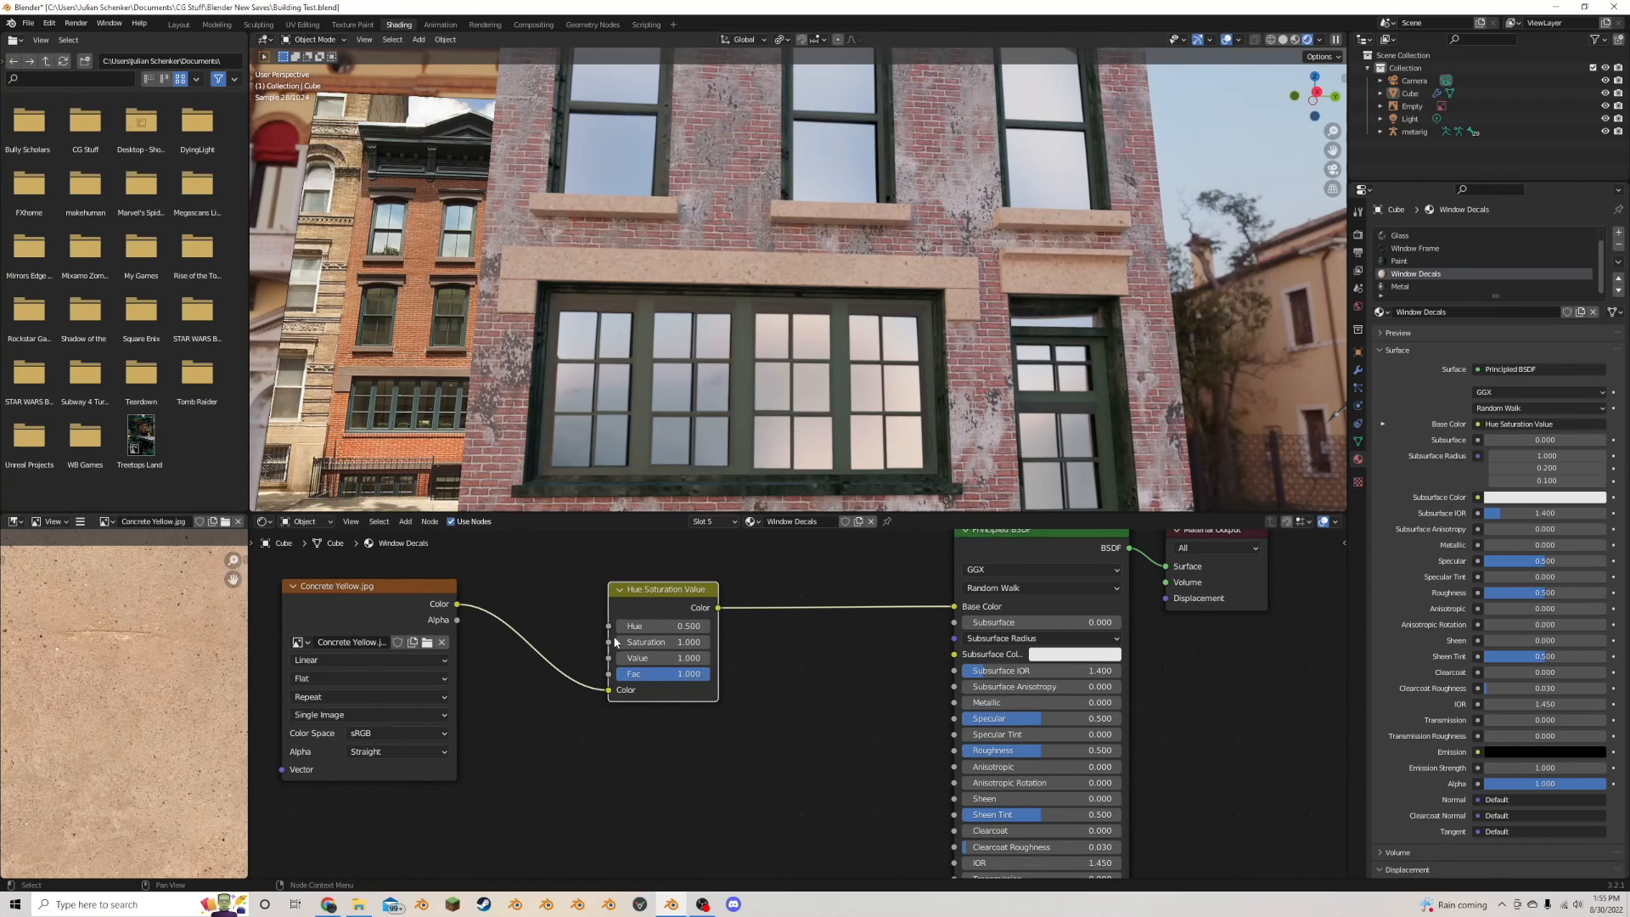
- Try a Saturation of 0.9 and a Value of 1.6 on the Hue Saturation Value node
click(620, 643)
click(706, 659)
click(707, 659)
click(706, 660)
click(706, 660)
click(706, 660)
click(706, 659)
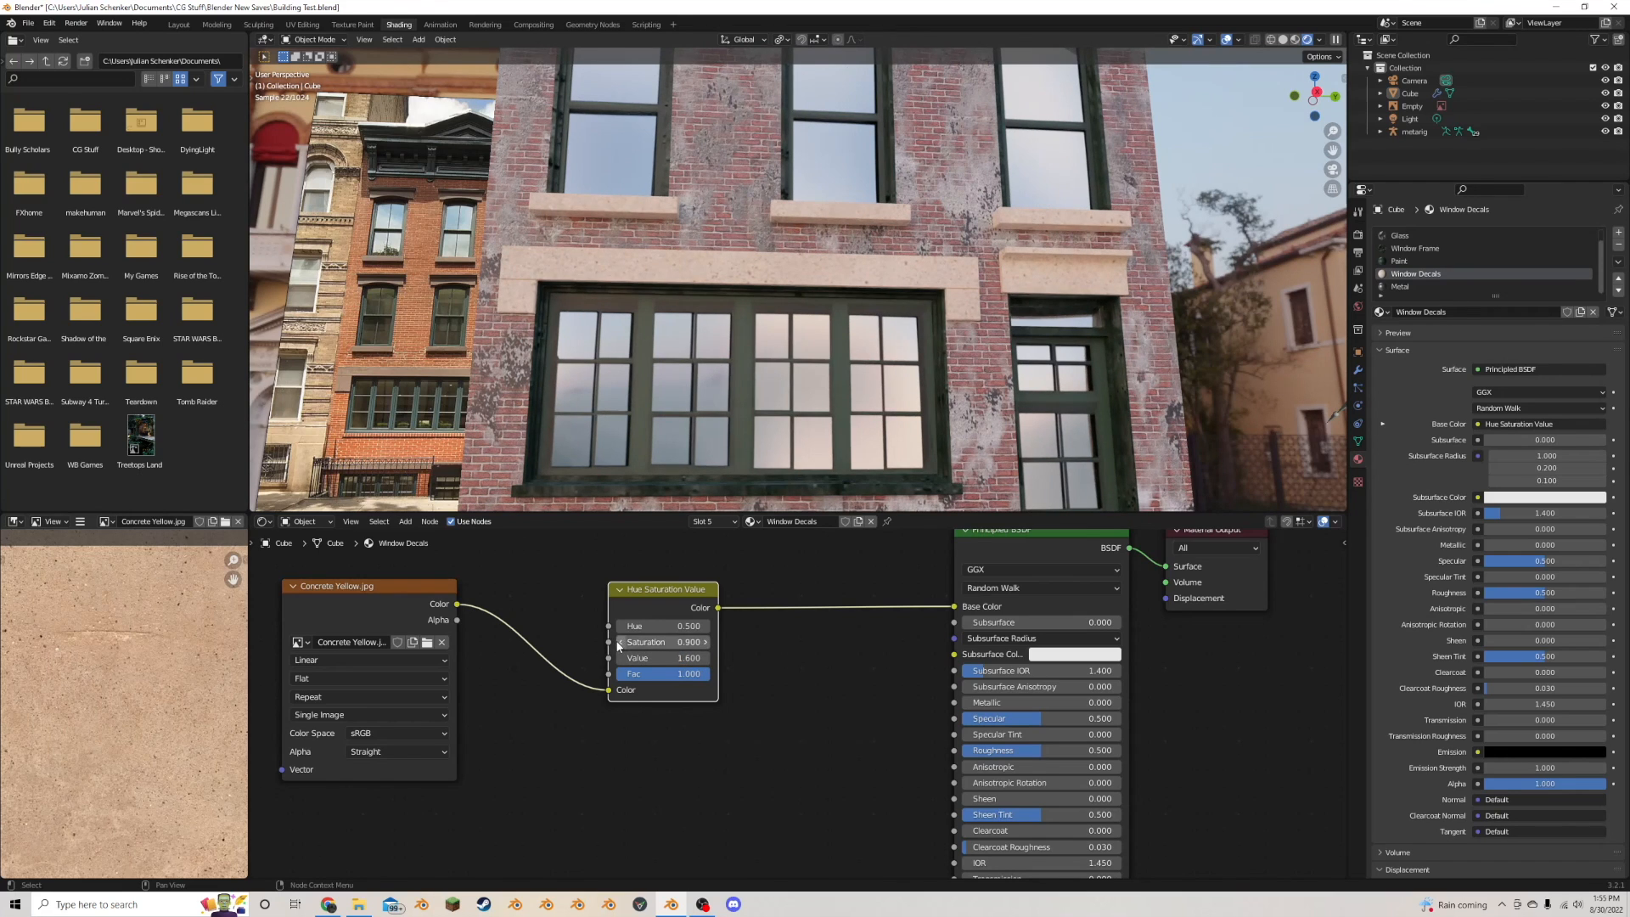
- Adjust the trim's concrete color to Saturation 0.9 and Value 0.5 in the Hue Saturation Value node
click(619, 643)
click(619, 643)
click(704, 643)
click(704, 643)
click(703, 642)
drag(671, 660, 658, 660)
click(706, 659)
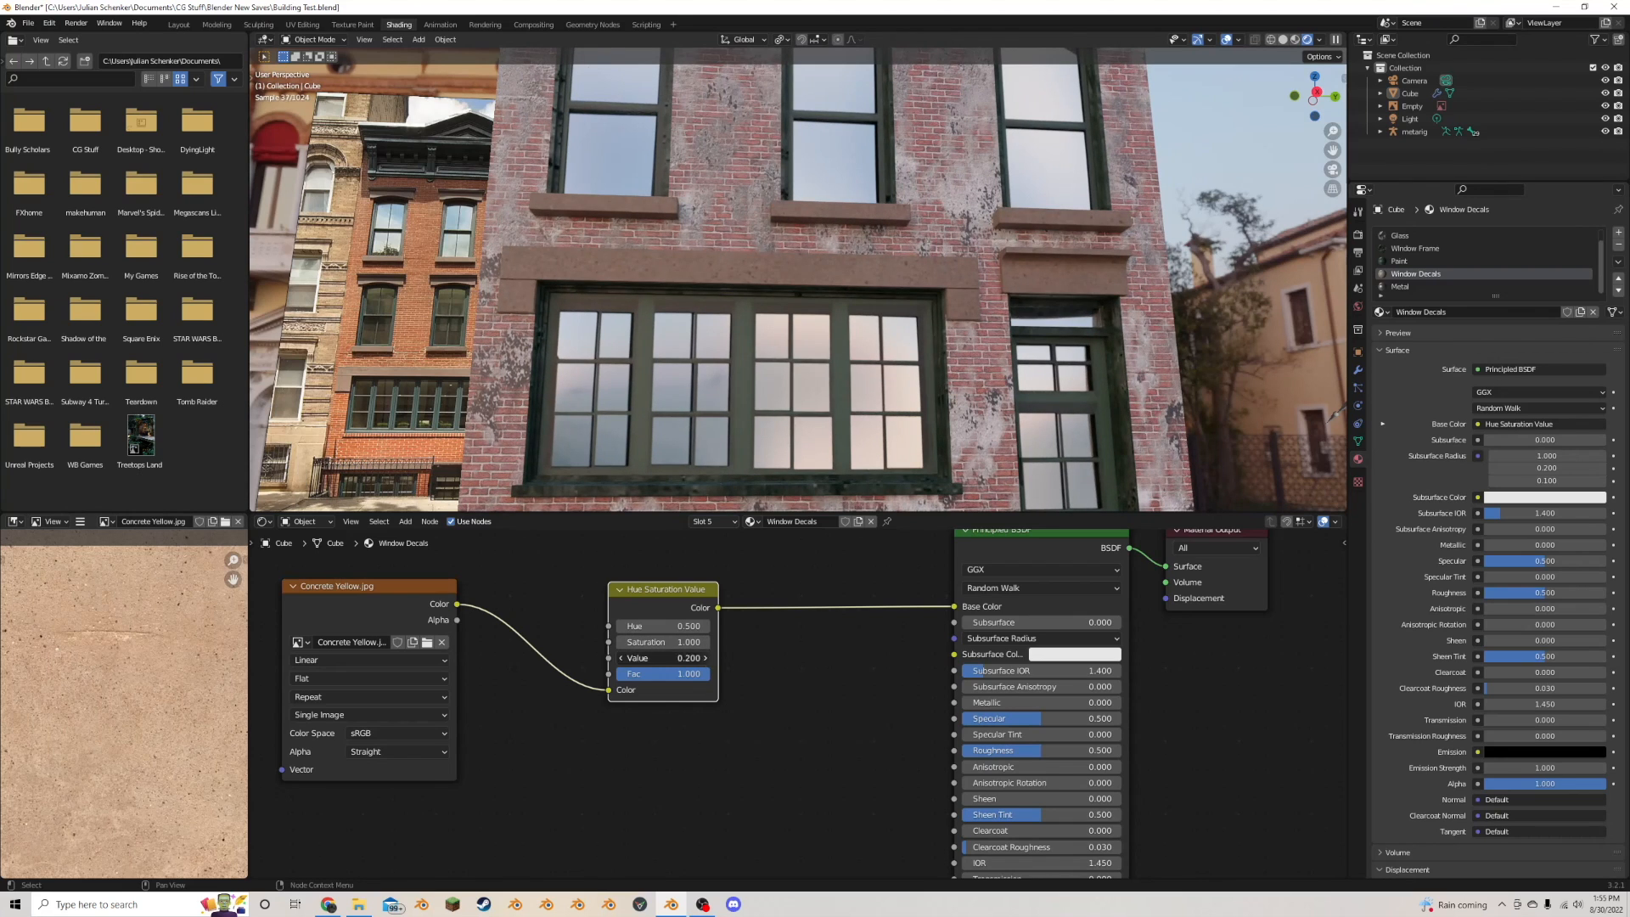
click(705, 659)
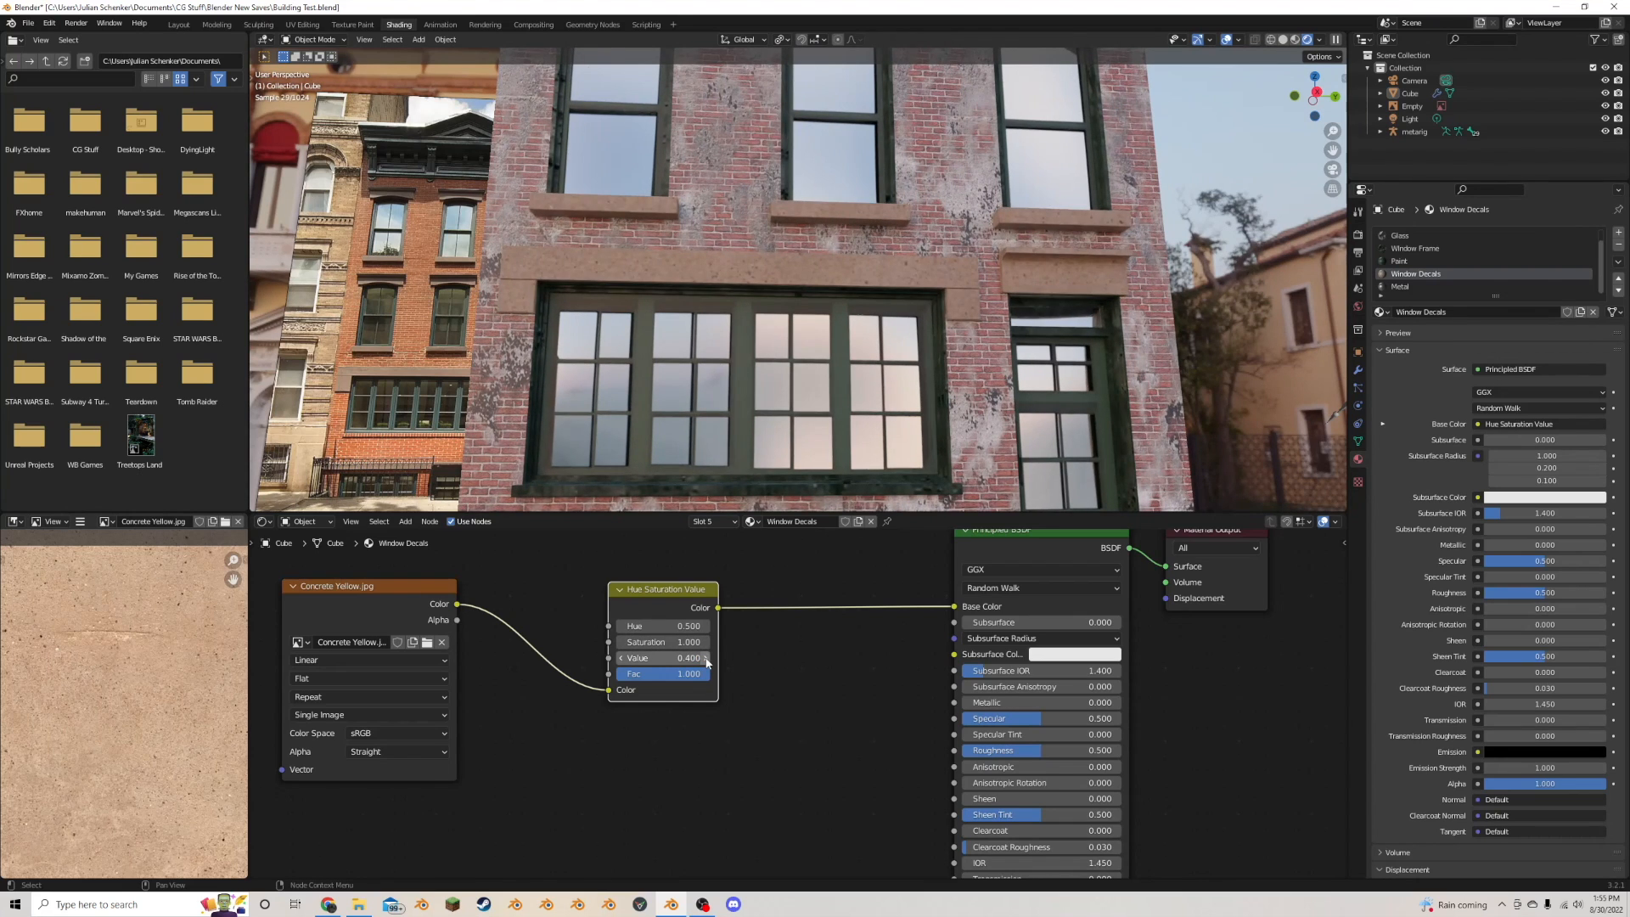
click(705, 659)
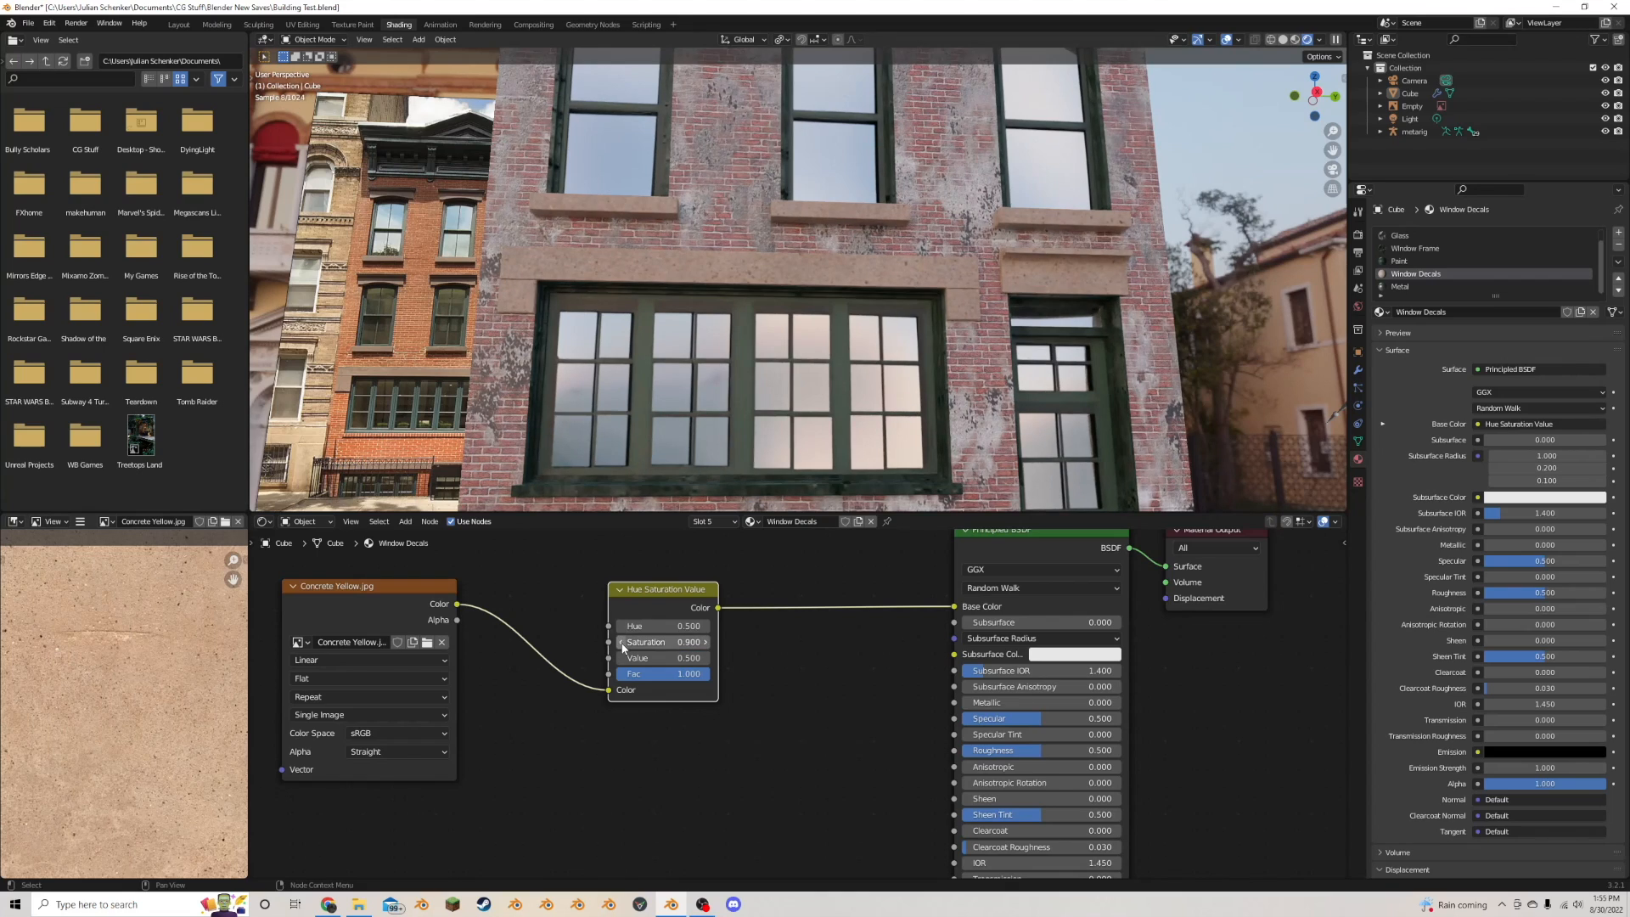
- Add Texture Coordinate and Mapping nodes to the Concrete Yellow.jpg texture and set the mapping scale to 3 on all axes
scroll(964, 273, down, 4)
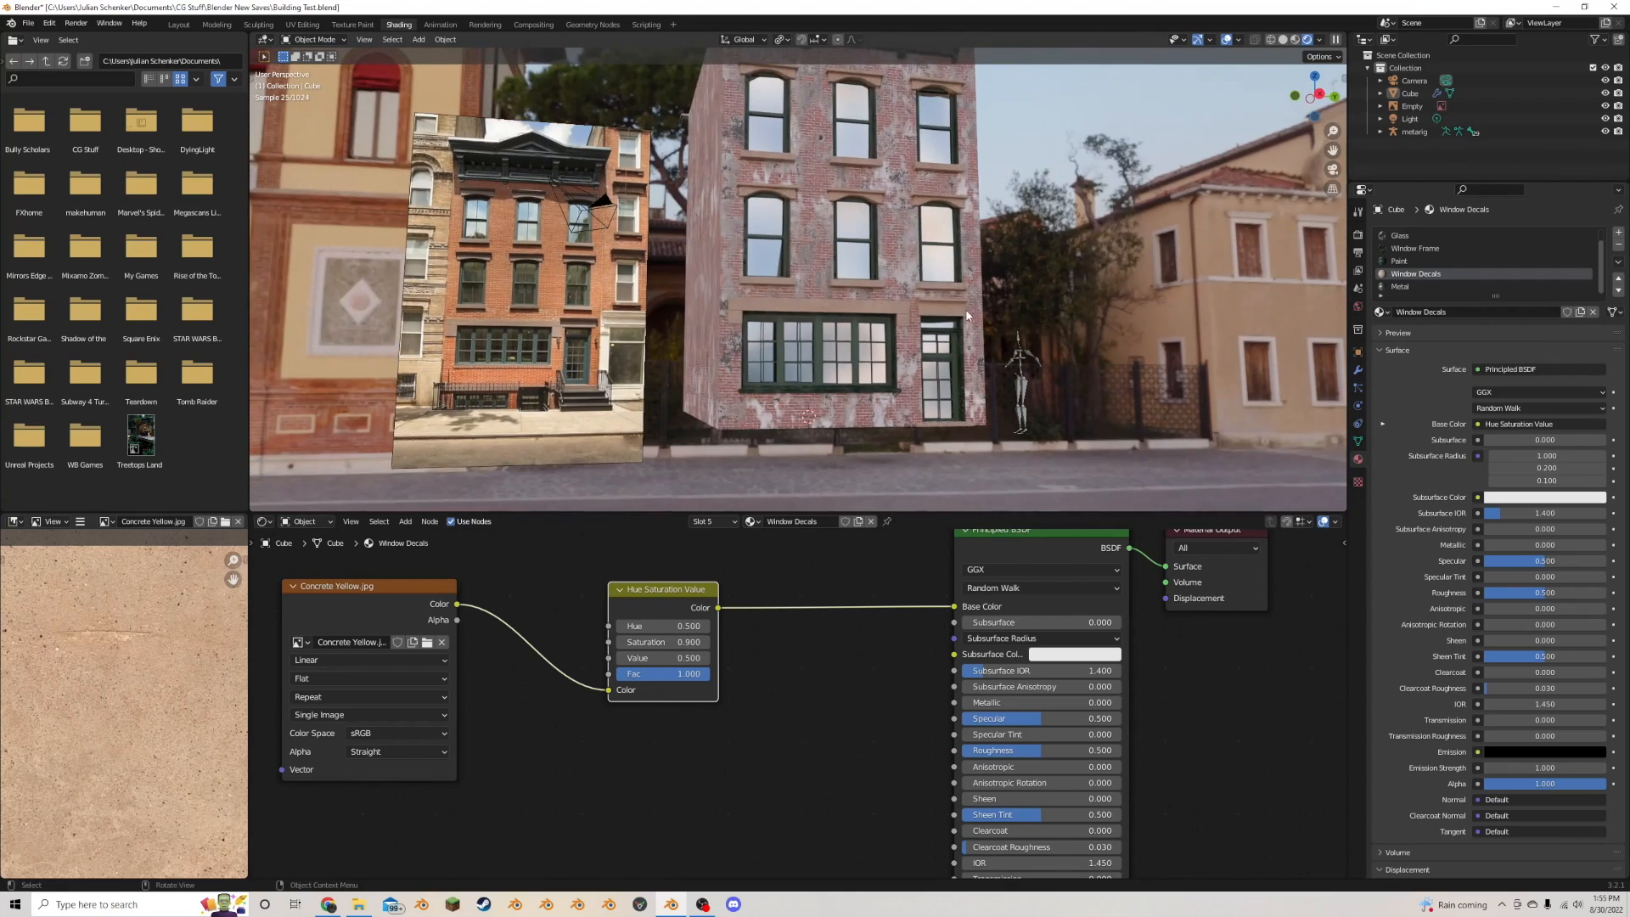
mouse_move(966, 316)
middle_down()
mouse_move(925, 313)
mouse_move(943, 318)
middle_up()
scroll(953, 320, up, 4)
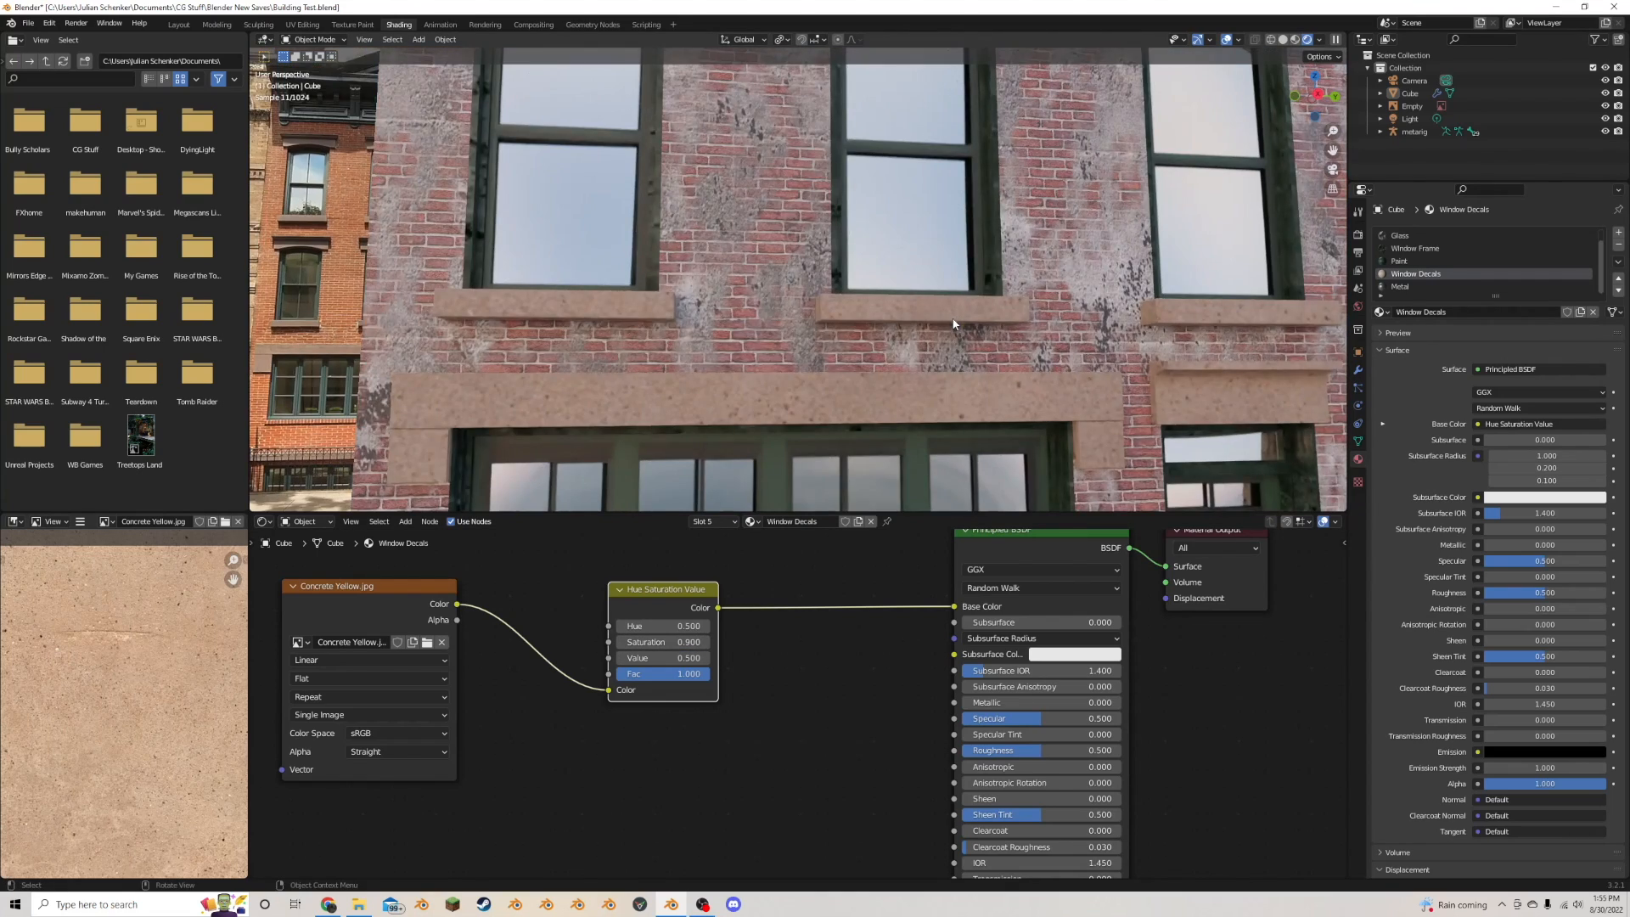
scroll(953, 324, down, 2)
drag(399, 620, 437, 639)
key(ctrl+t)
scroll(436, 639, down, 2)
double_click(439, 751)
text(1.7)
key(Tab)
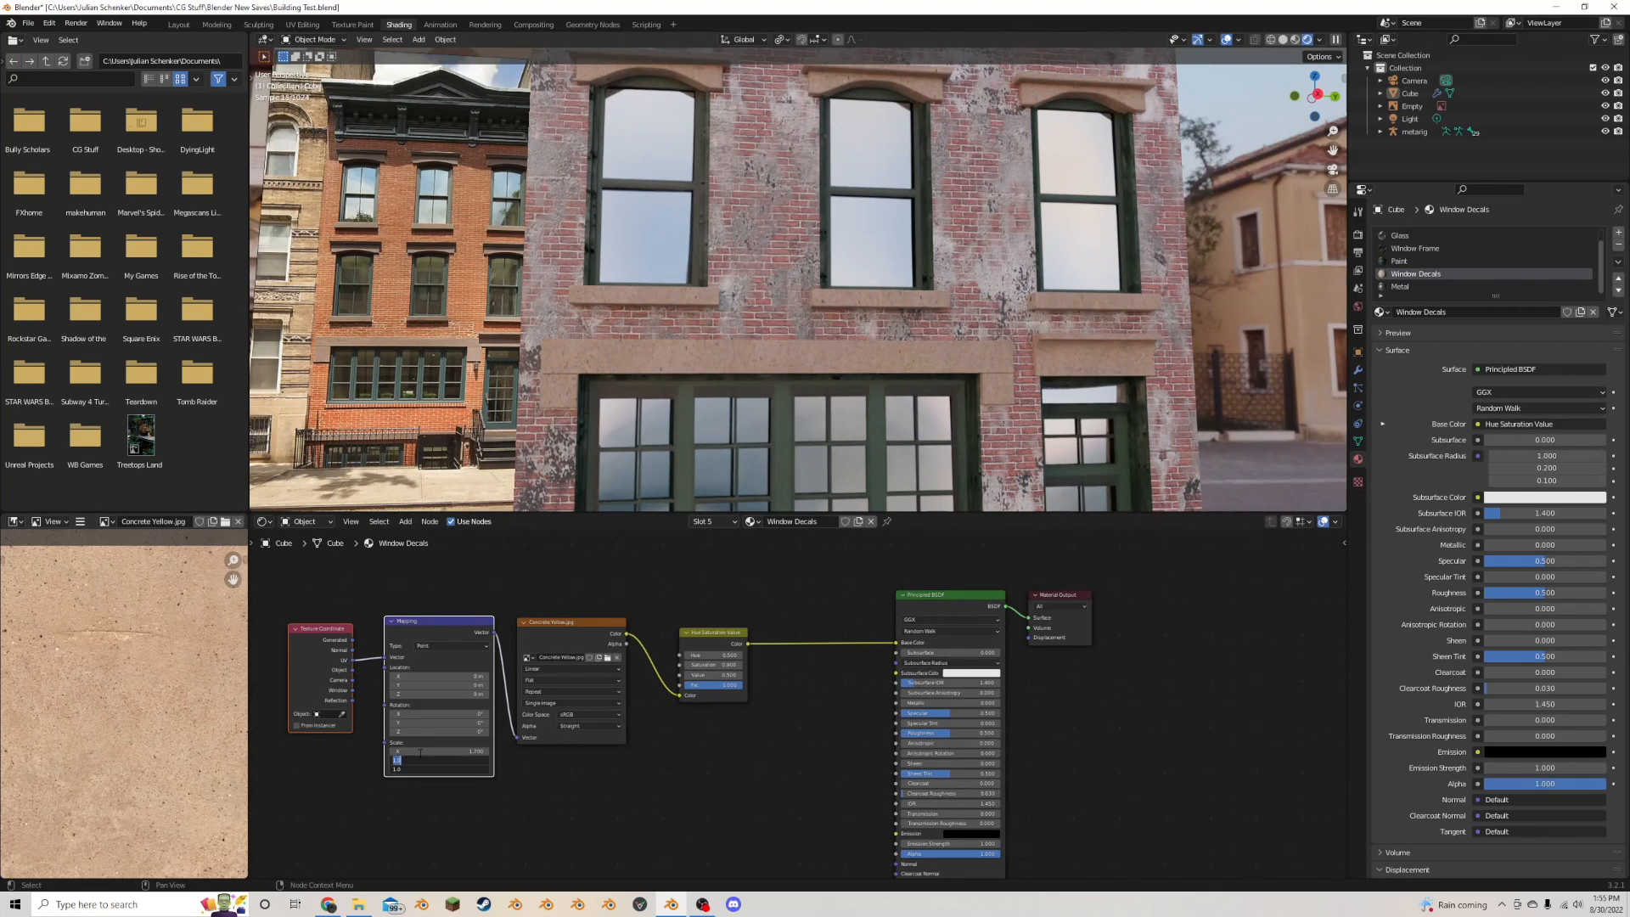
drag(421, 752, 420, 769)
text(3)
key(Return)
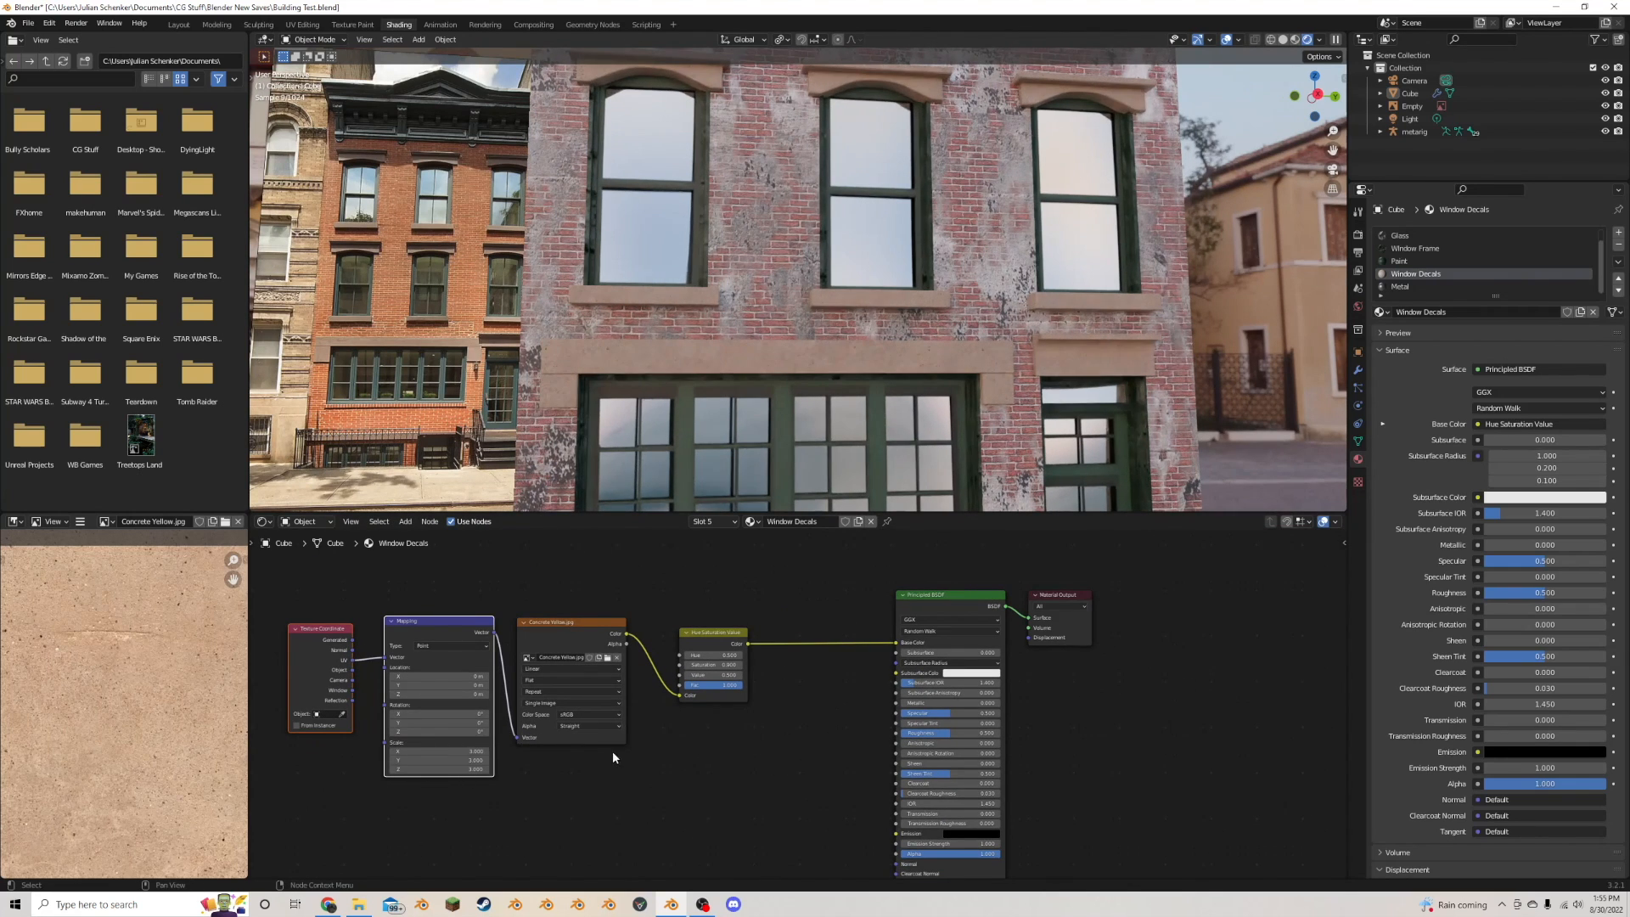
- Connect the Concrete Yellow.jpg Color output to the shader's Normal through a new Bump node, using the Bump's Height input
middle_drag(613, 751, 600, 691)
scroll(704, 633, up, 1)
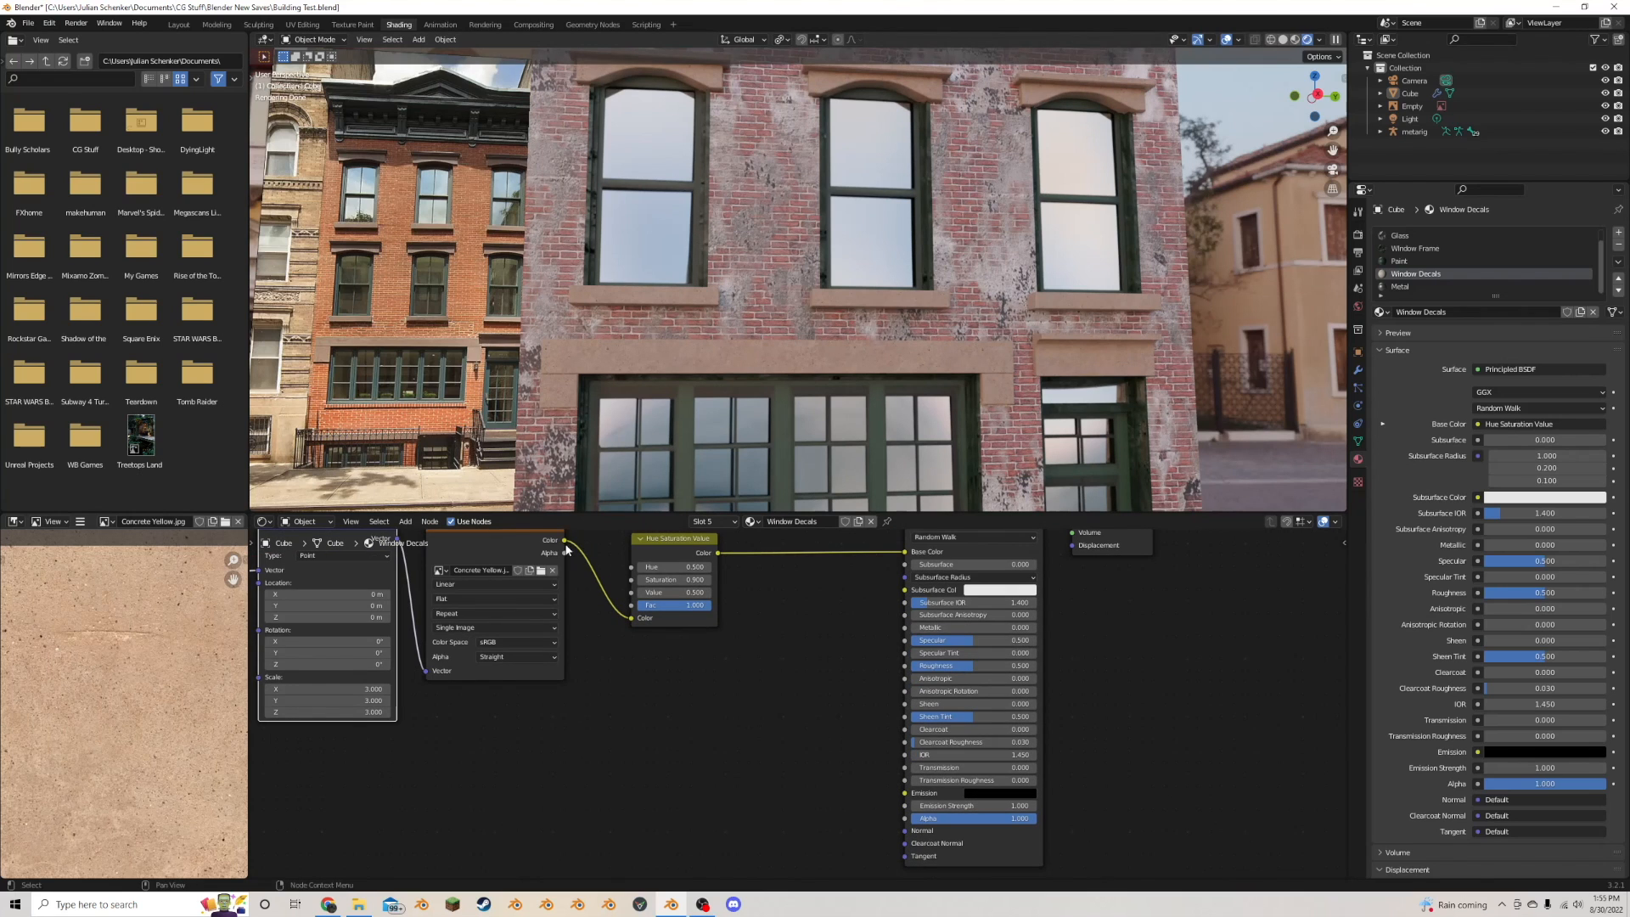
drag(631, 617, 909, 776)
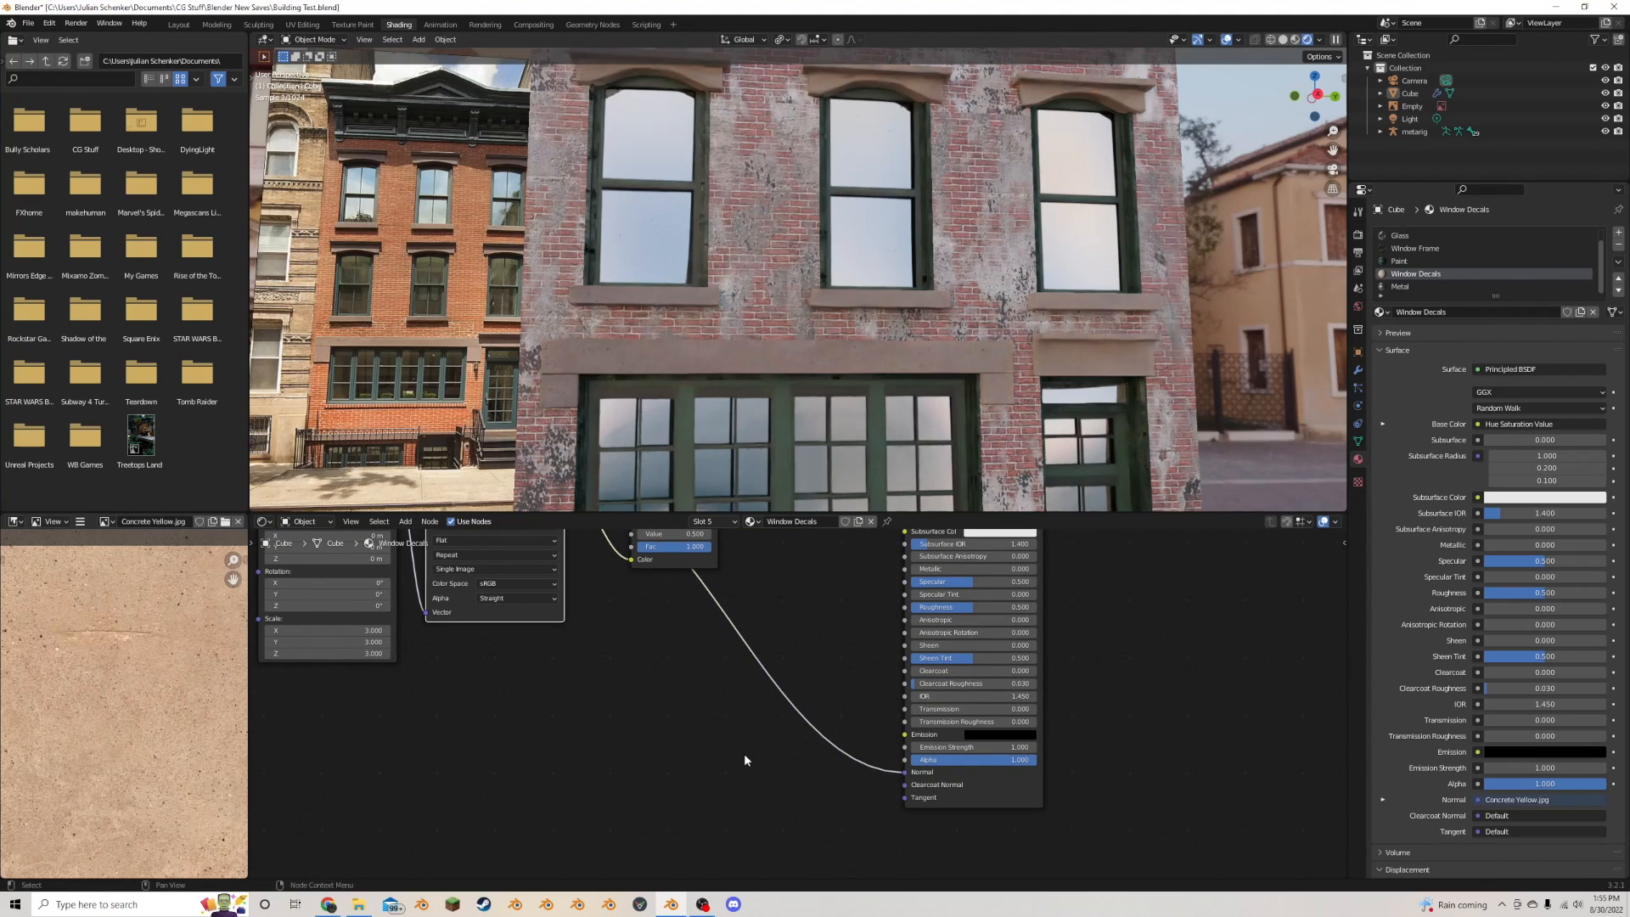
key(shift+a)
click(737, 745)
text(by)
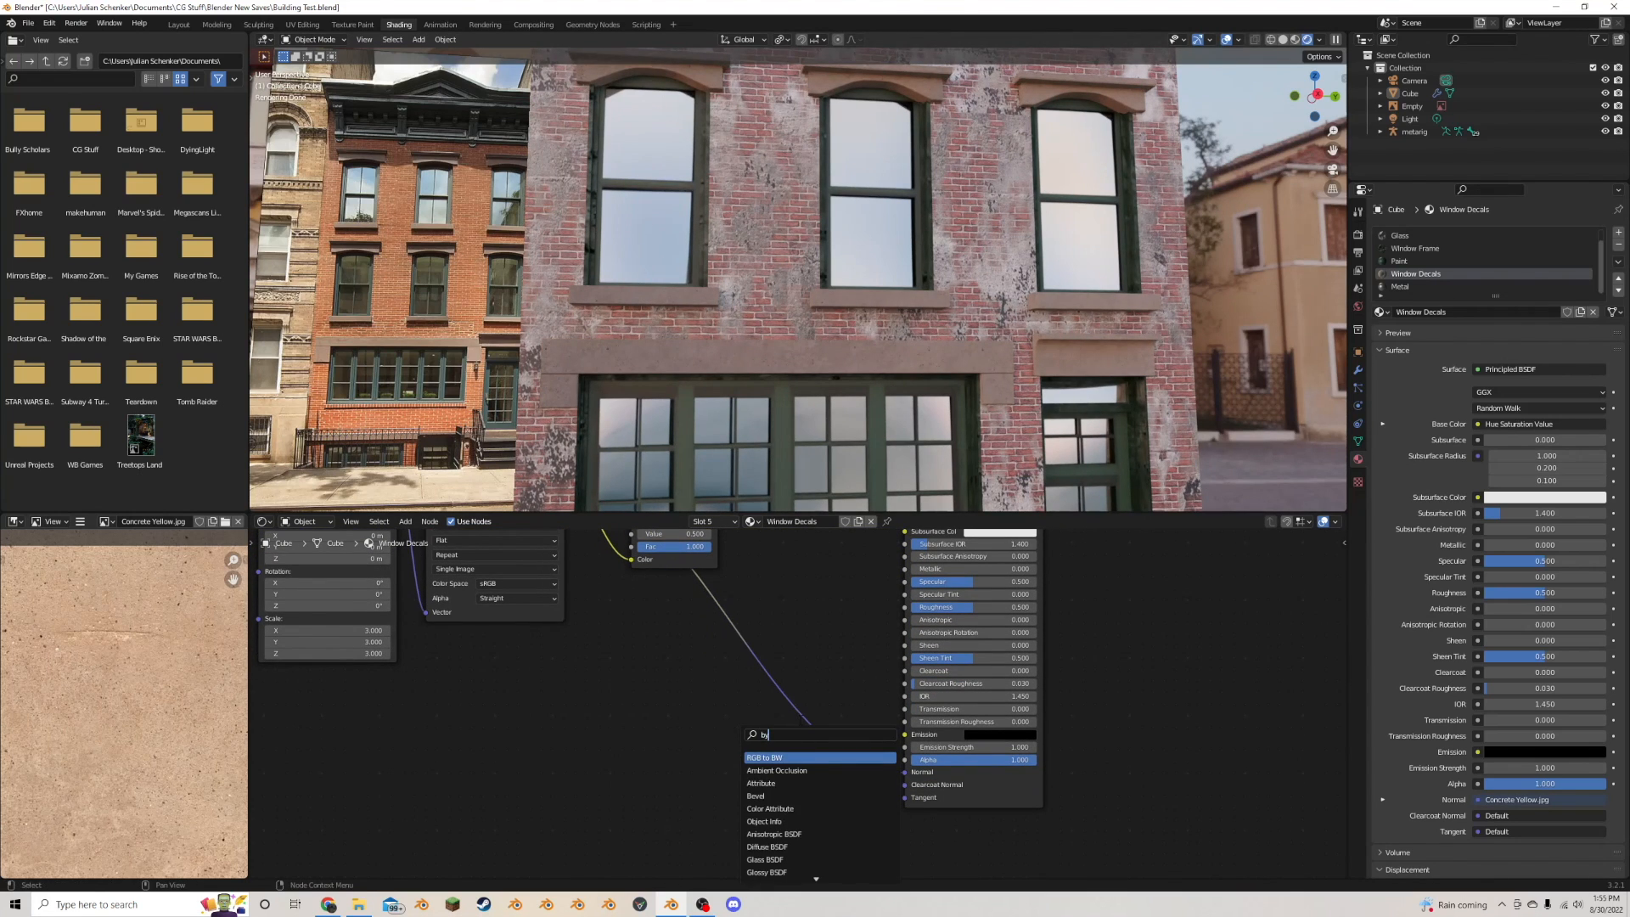
key(BackSpace)
text(u)
click(755, 757)
click(725, 746)
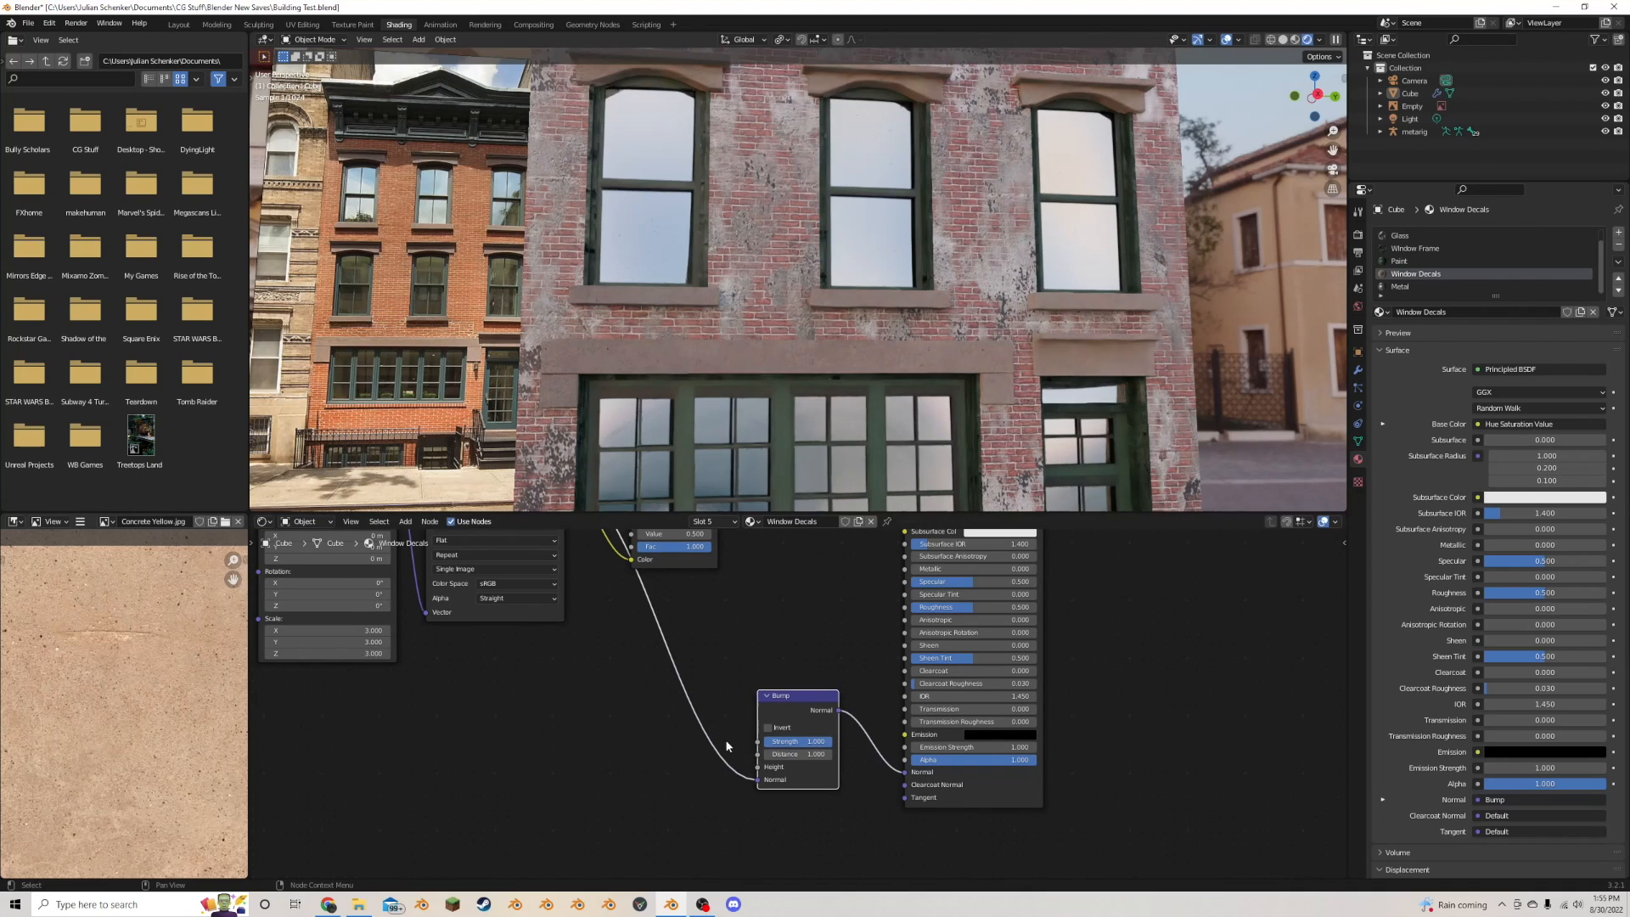
scroll(815, 721, up, 2)
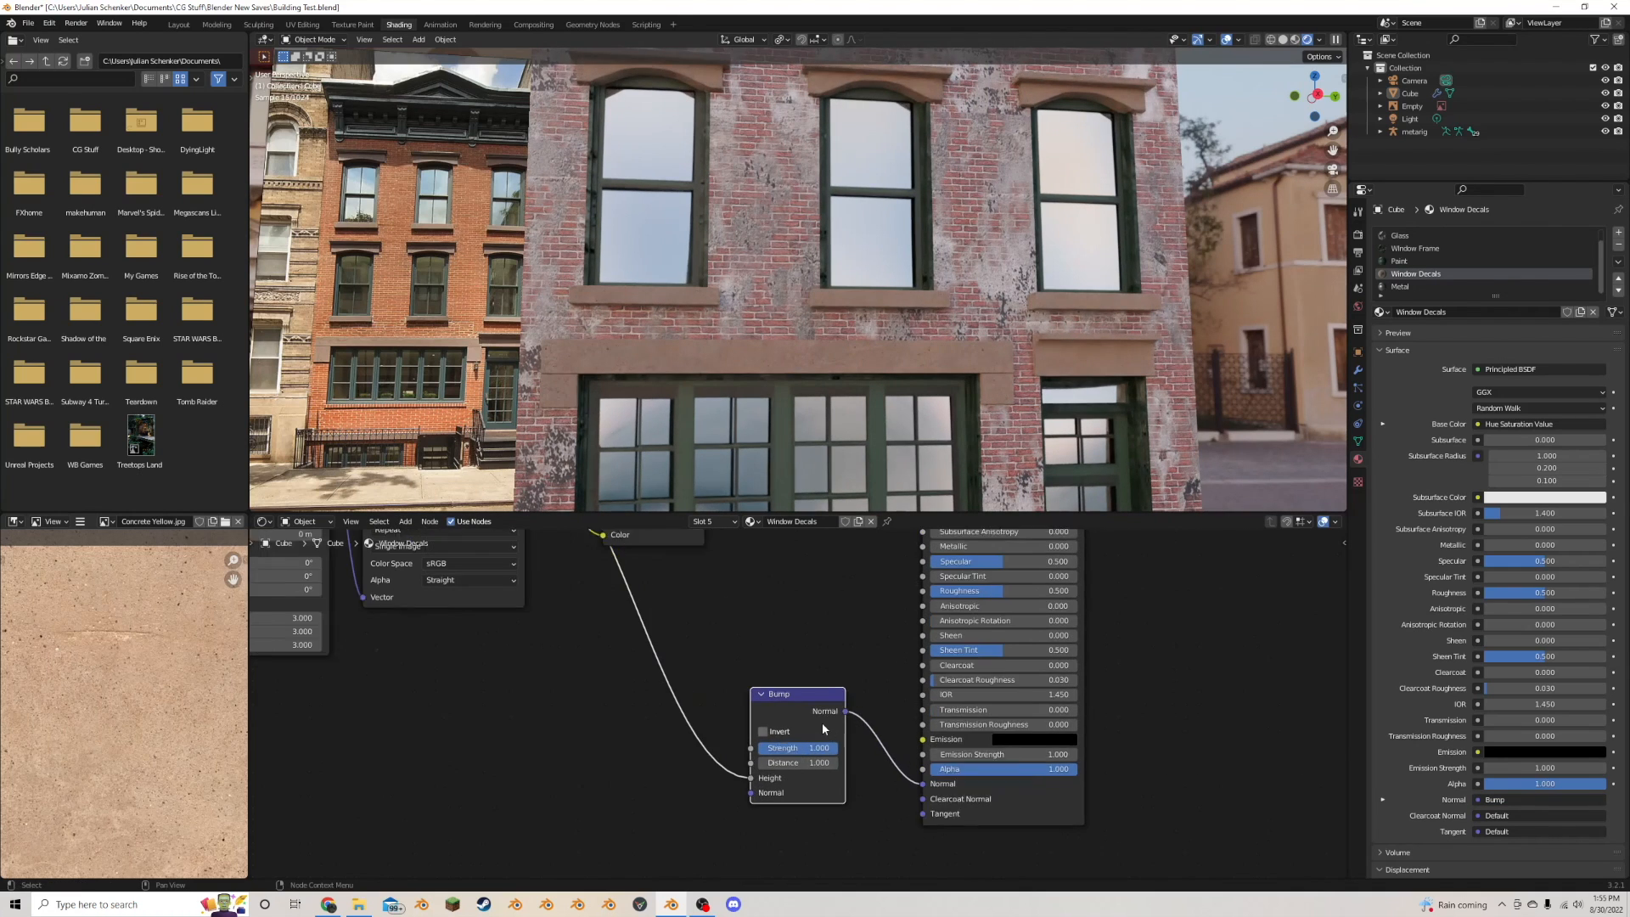
- Set the Window Decals Bump node's Strength to 0.117 and enable Invert
drag(815, 752, 770, 744)
middle_drag(875, 497, 937, 433)
key(Escape)
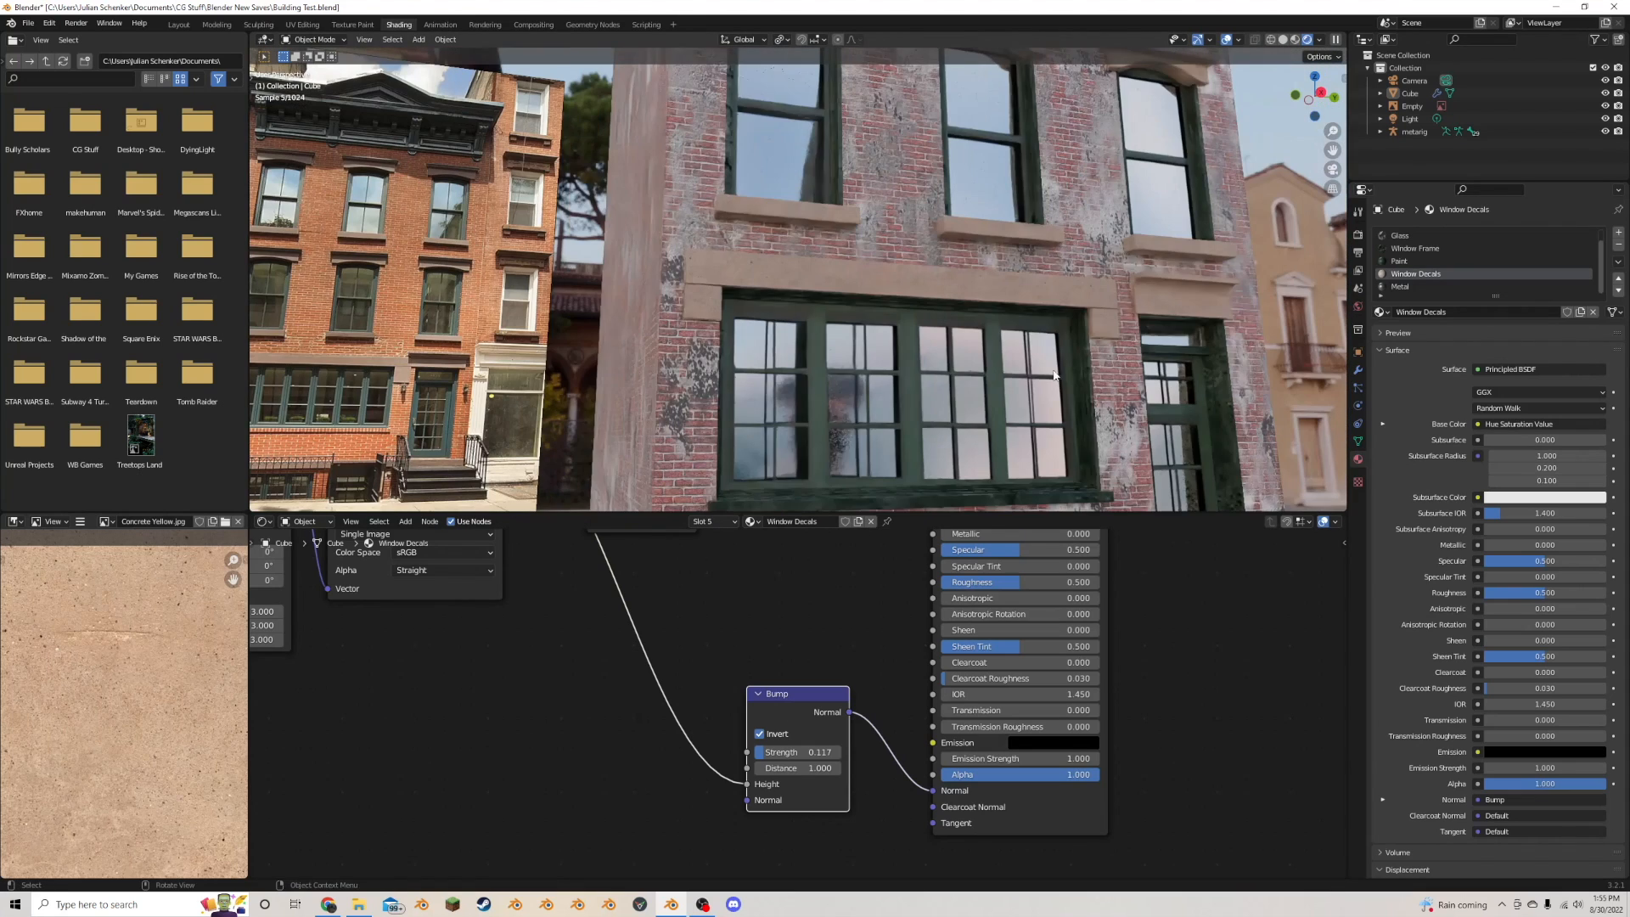
scroll(1404, 249, up, 1)
- In the Wall material, link the Mix node's Color to the shader's Normal and insert a Bump node on that link
click(1401, 236)
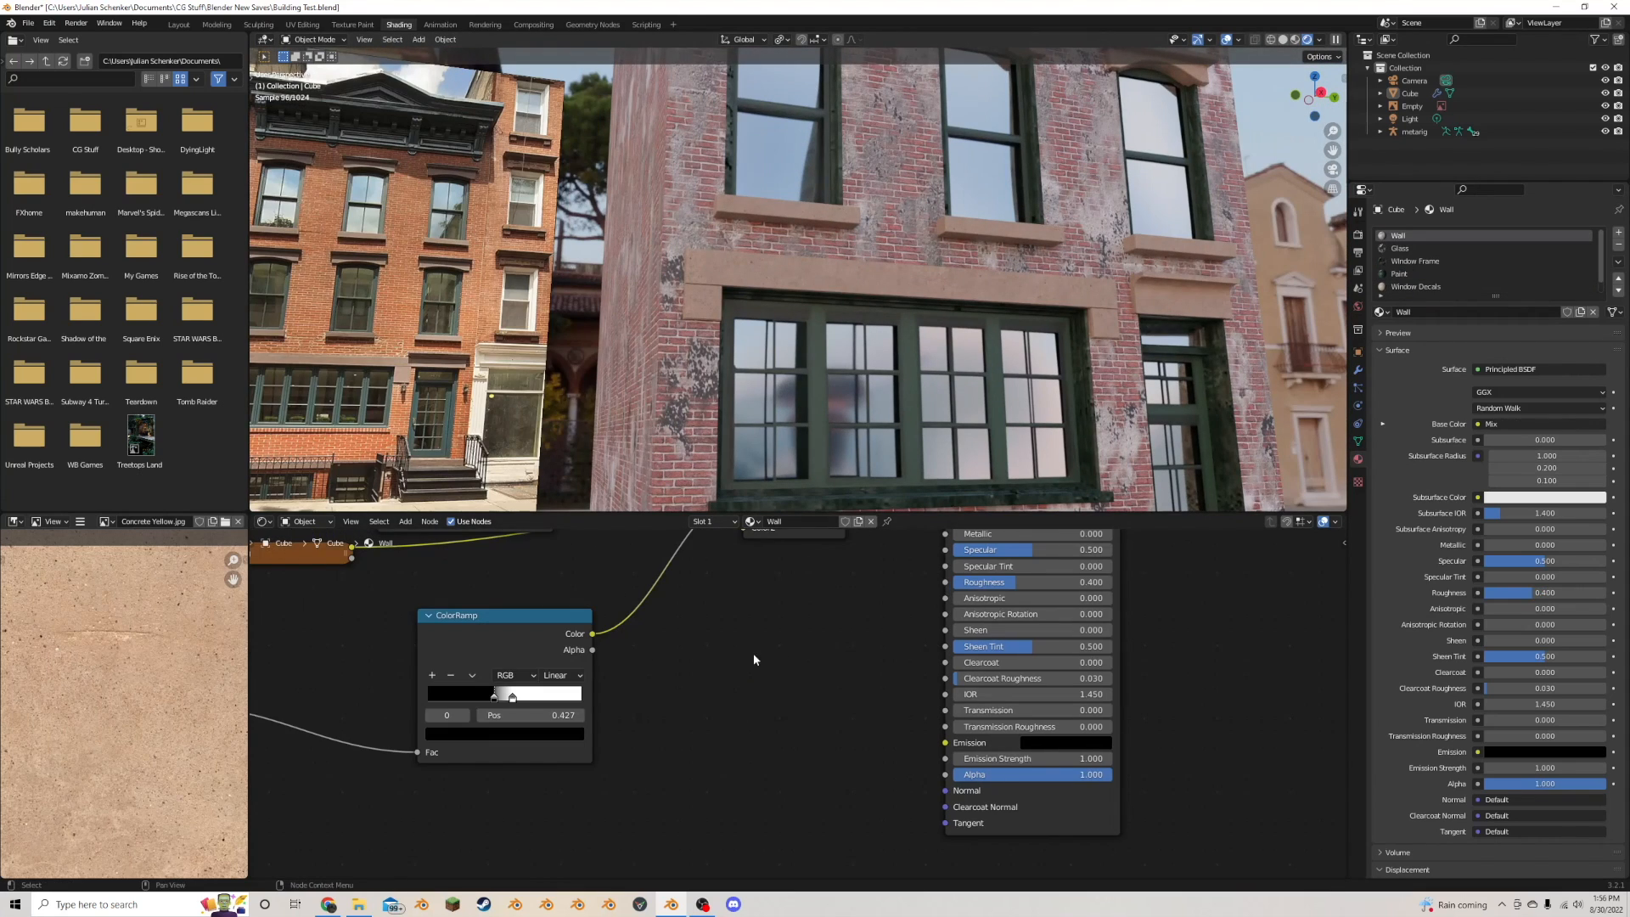
scroll(752, 659, down, 4)
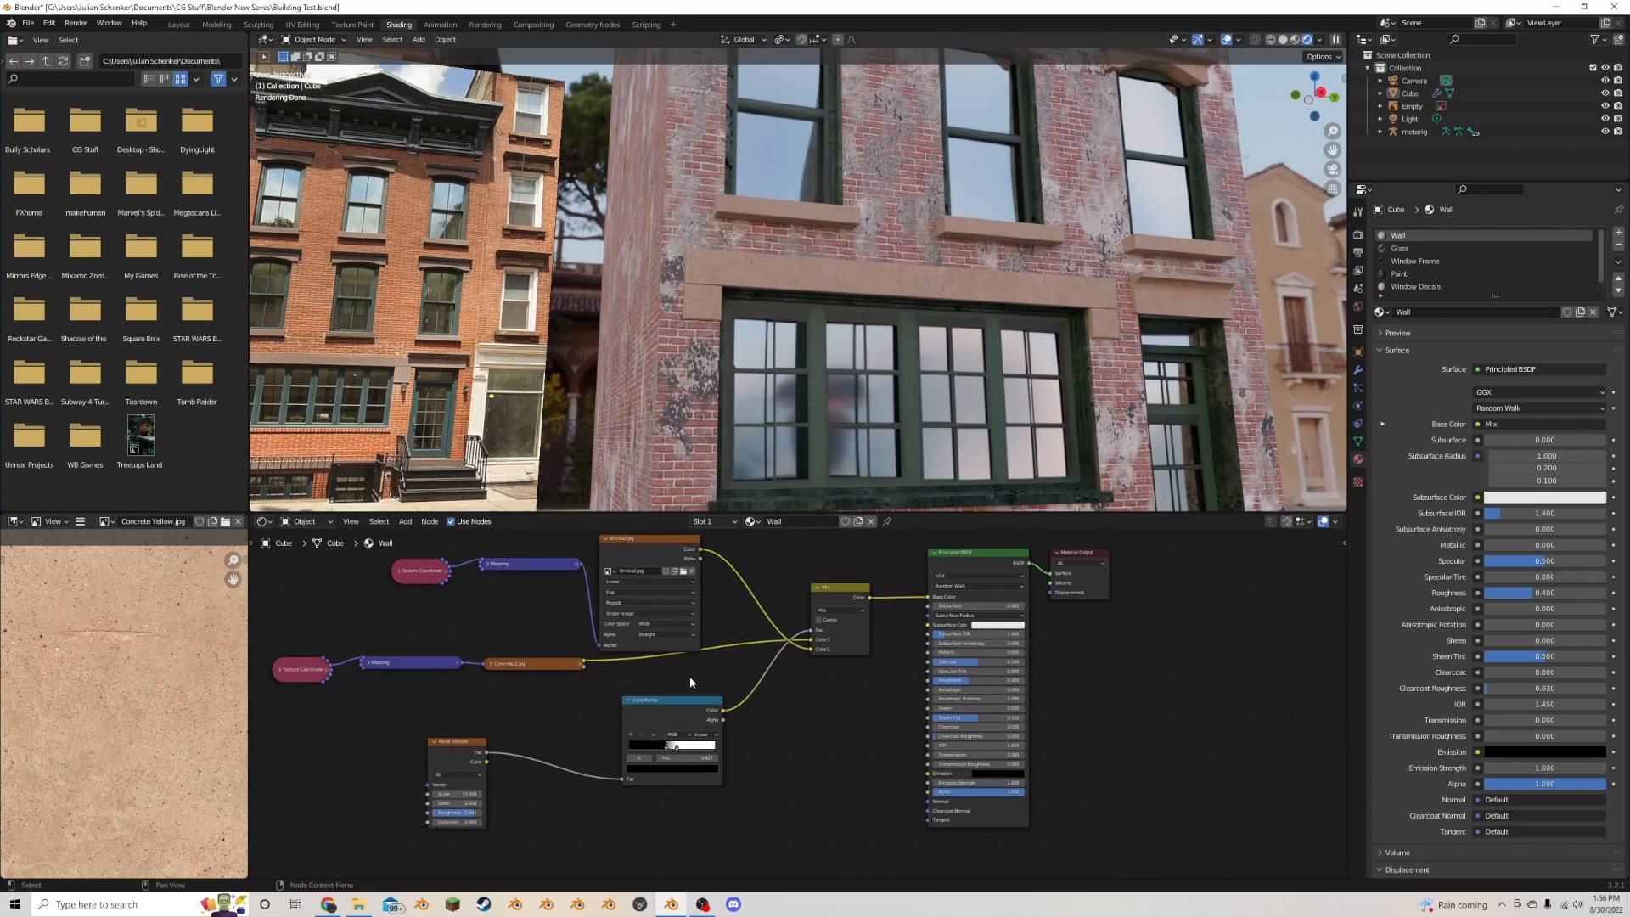
drag(838, 597, 929, 802)
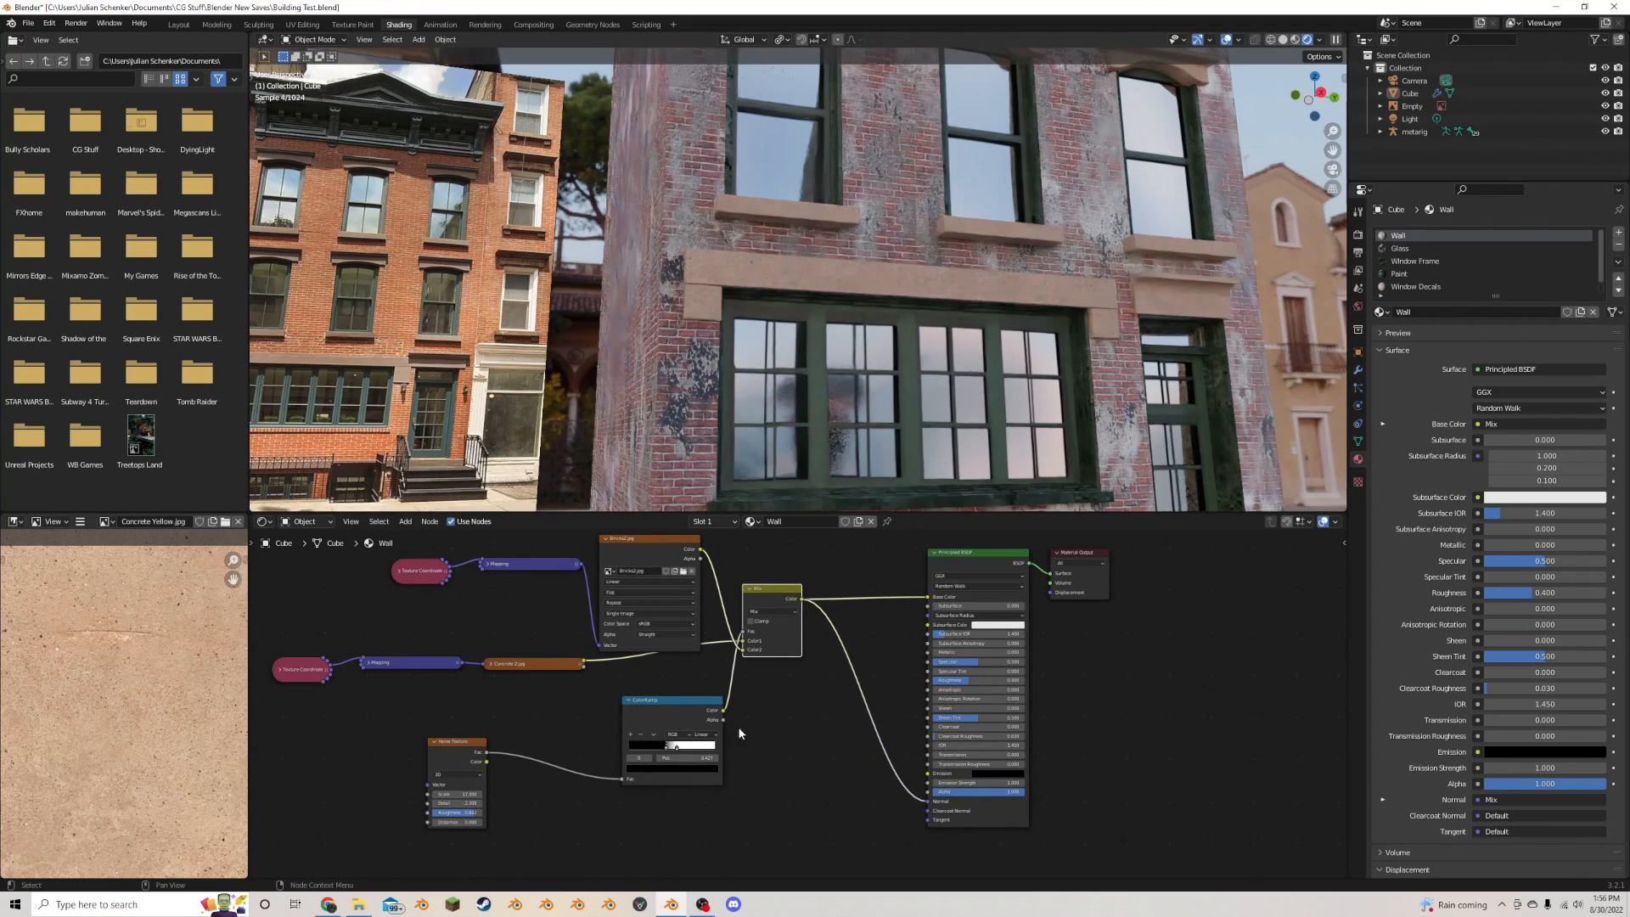
drag(671, 700, 580, 693)
key(shift+a)
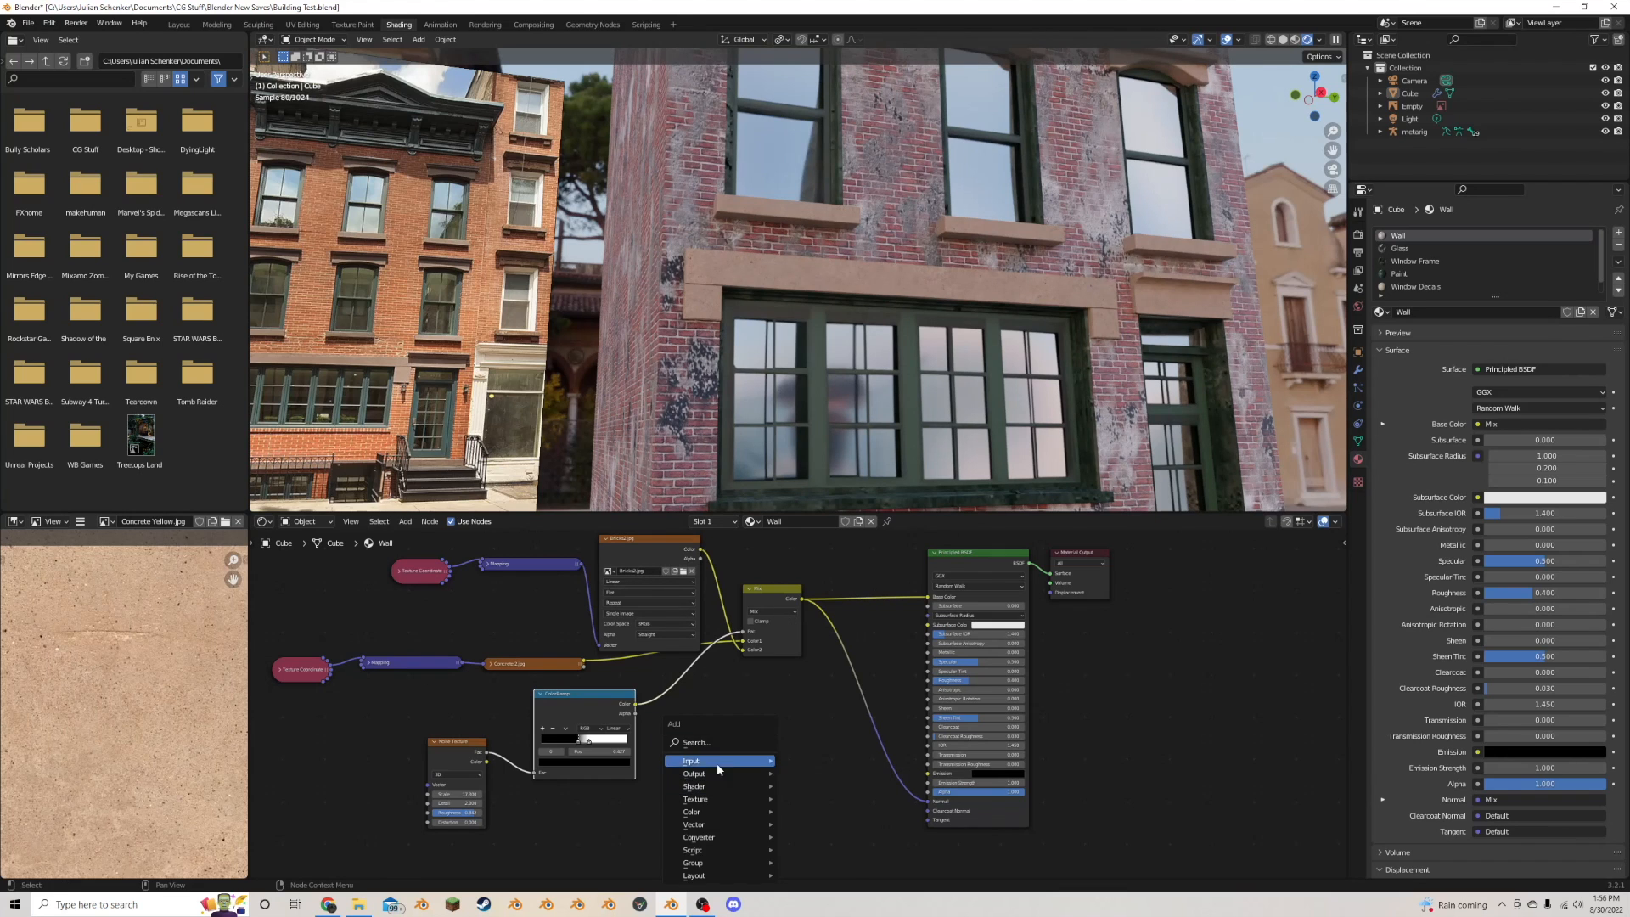
click(712, 742)
text(bu)
click(753, 758)
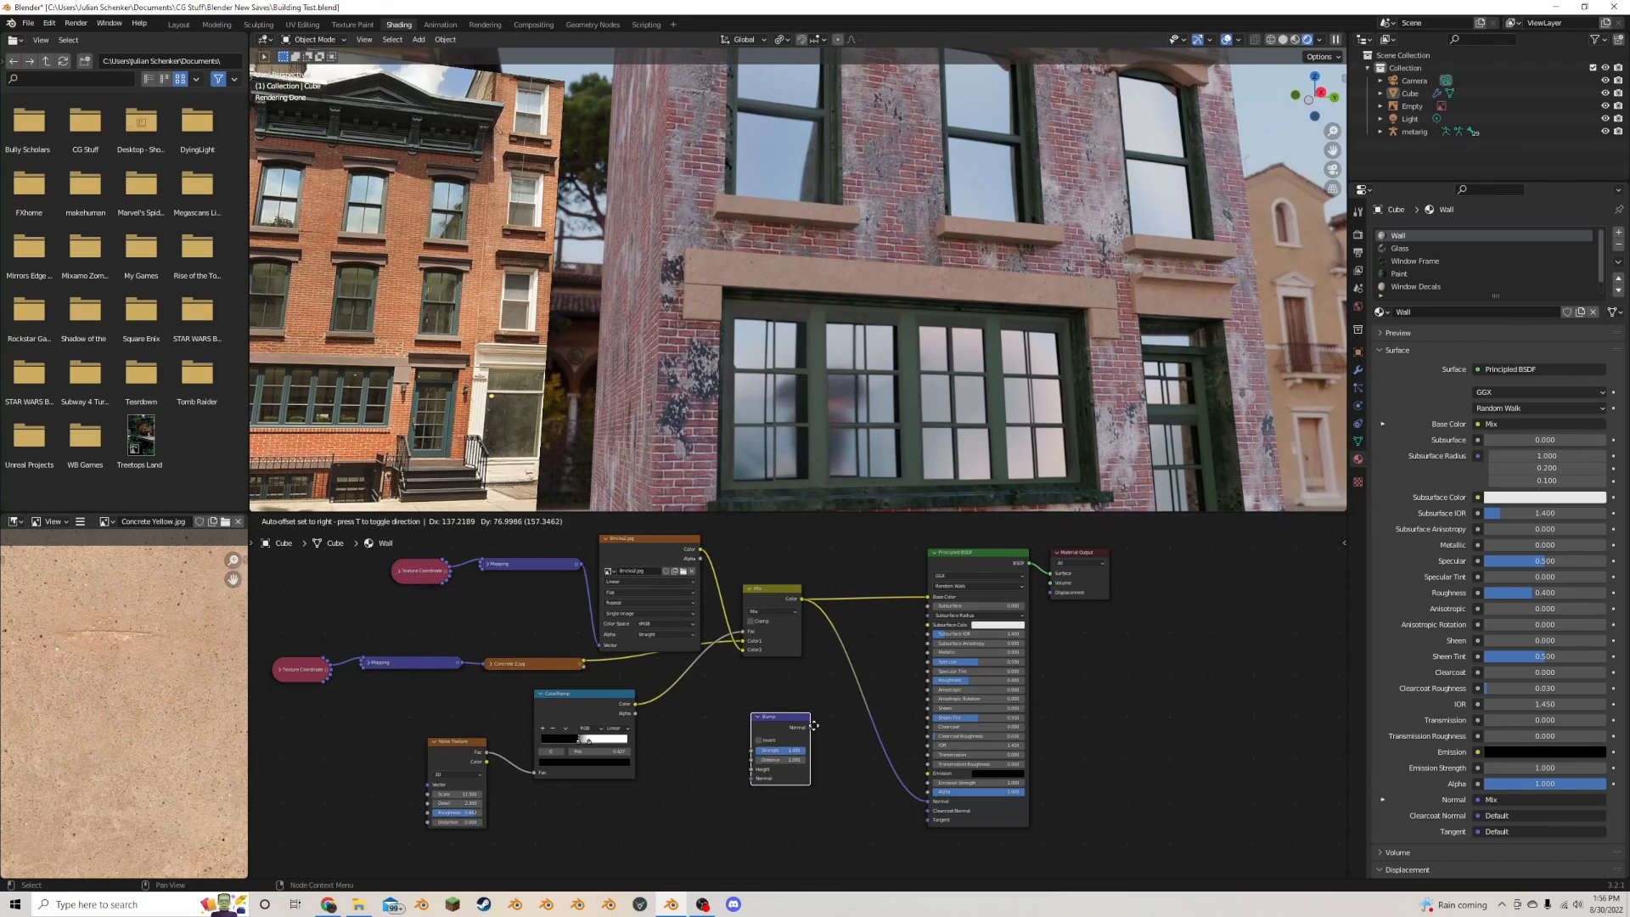
click(849, 751)
- Feed the Mix color into the Wall Bump node's Height input and set its Strength to 0.075
scroll(892, 751, up, 4)
scroll(779, 700, up, 1)
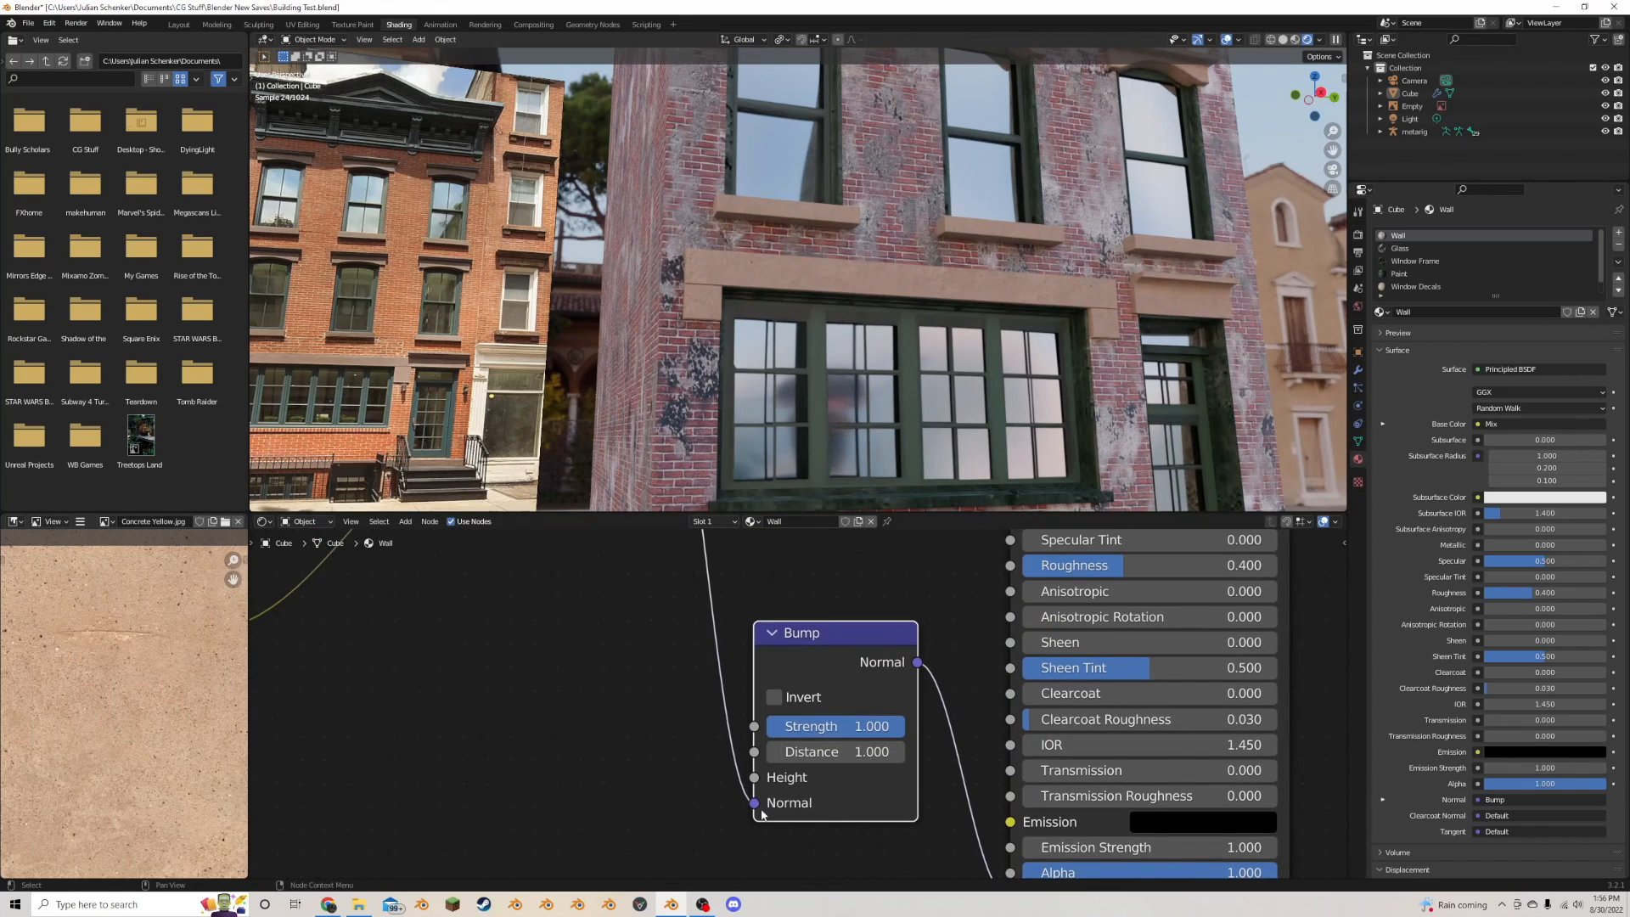
drag(815, 726, 776, 725)
- Examine the brick wall's bump detail up close and from a distance beside the reference photo
scroll(986, 312, up, 5)
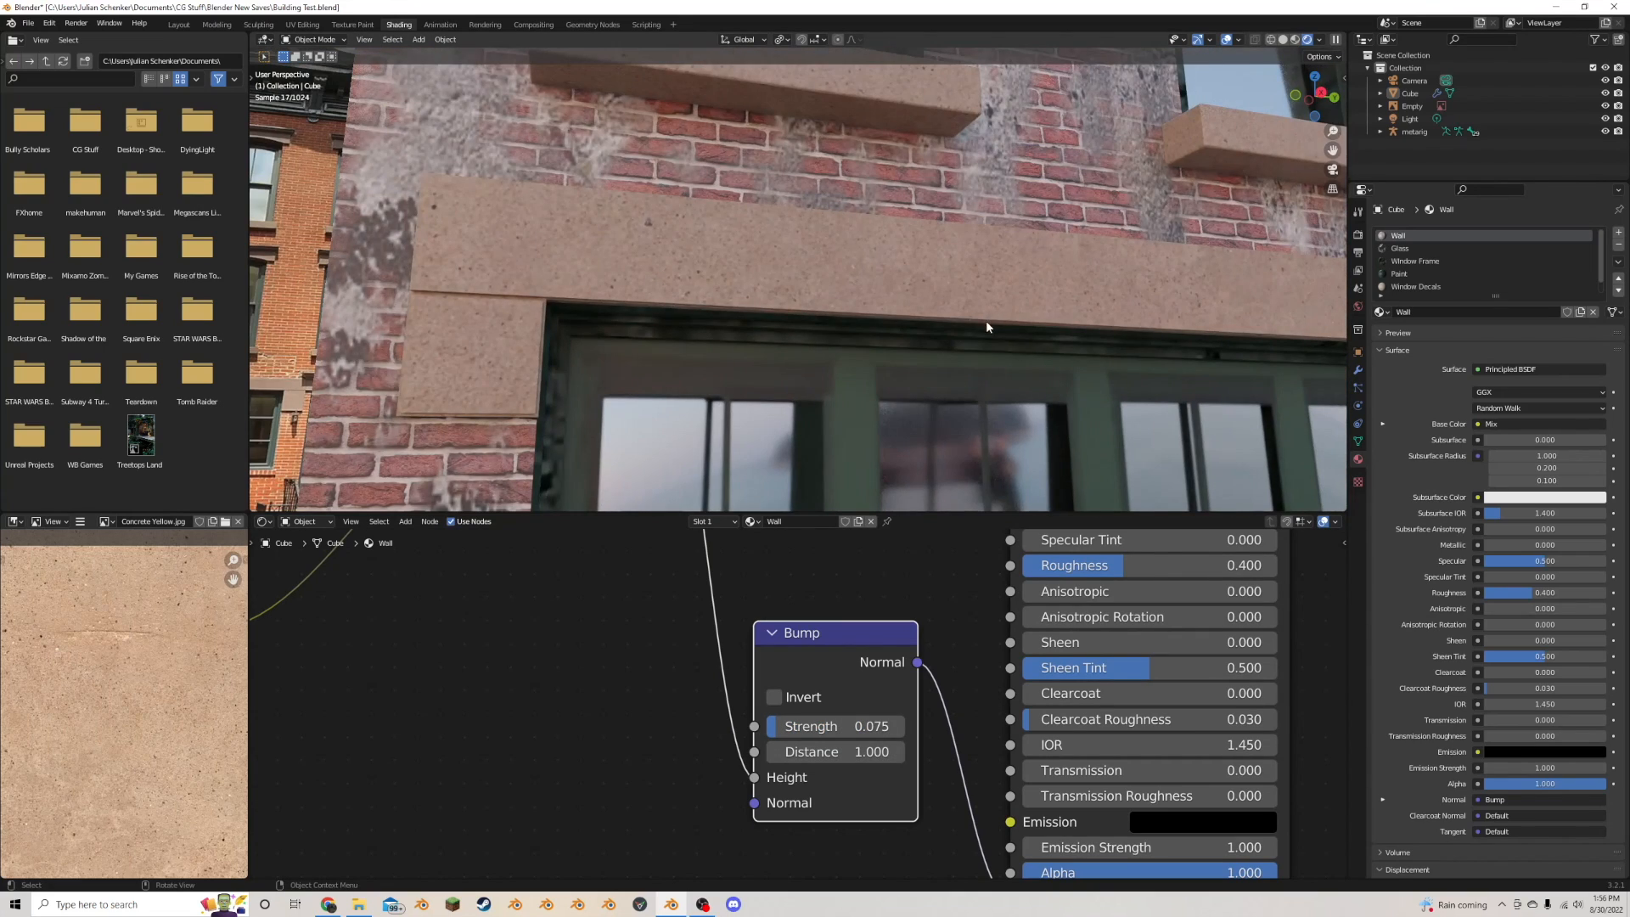
scroll(985, 323, down, 4)
middle_drag(985, 324, 1005, 312)
scroll(1005, 313, up, 2)
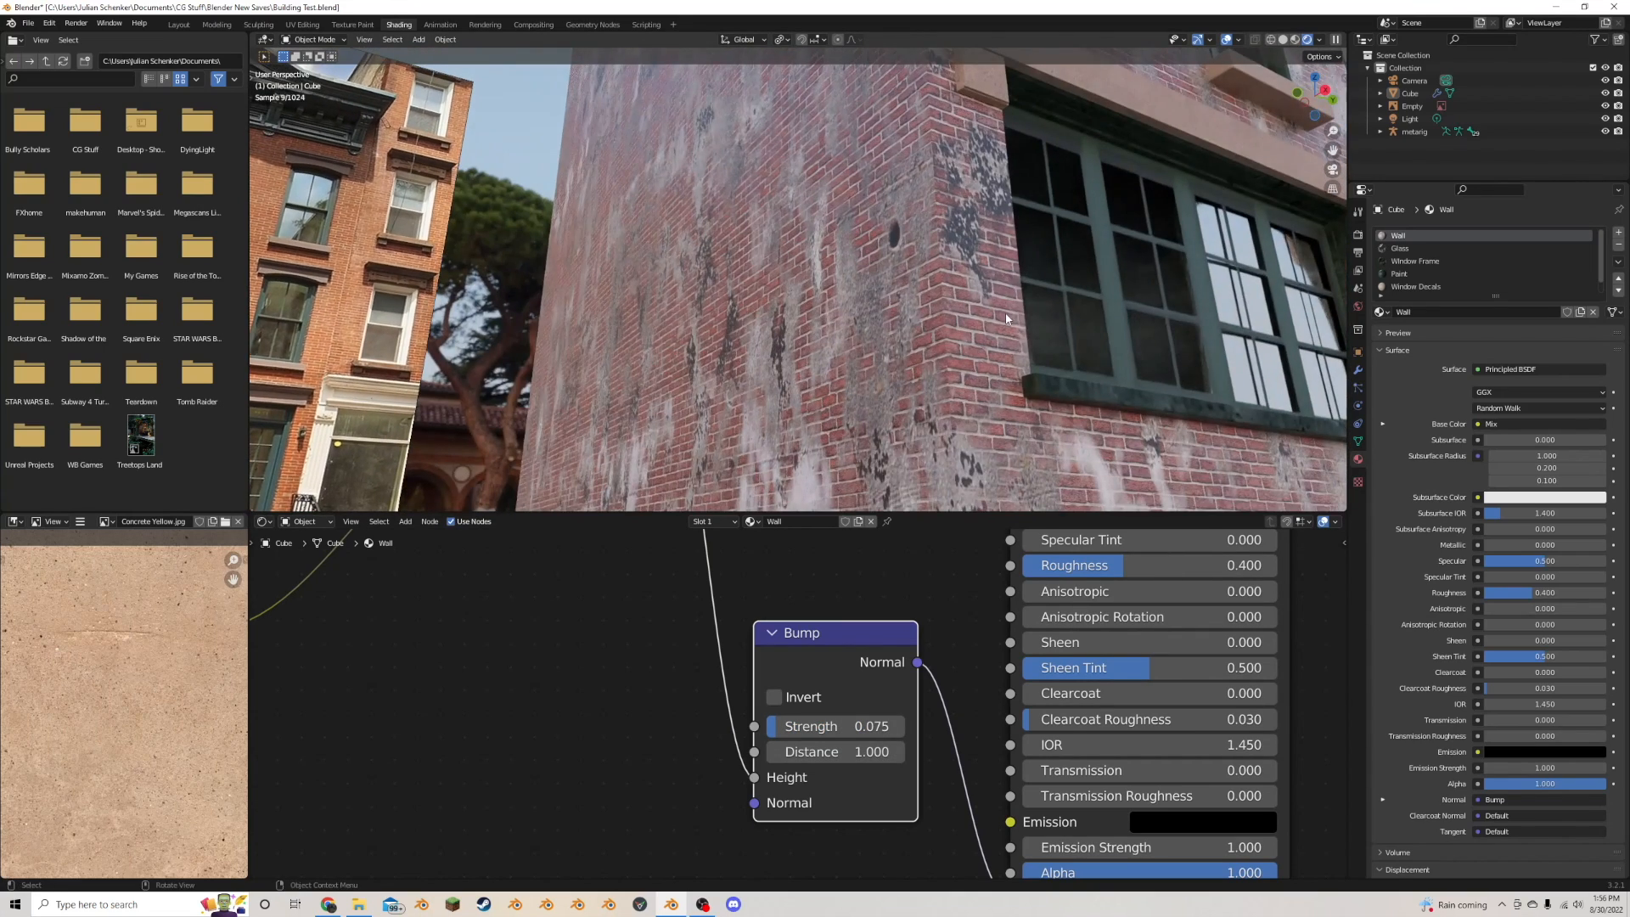
scroll(1005, 313, down, 5)
scroll(857, 457, down, 2)
scroll(762, 587, down, 2)
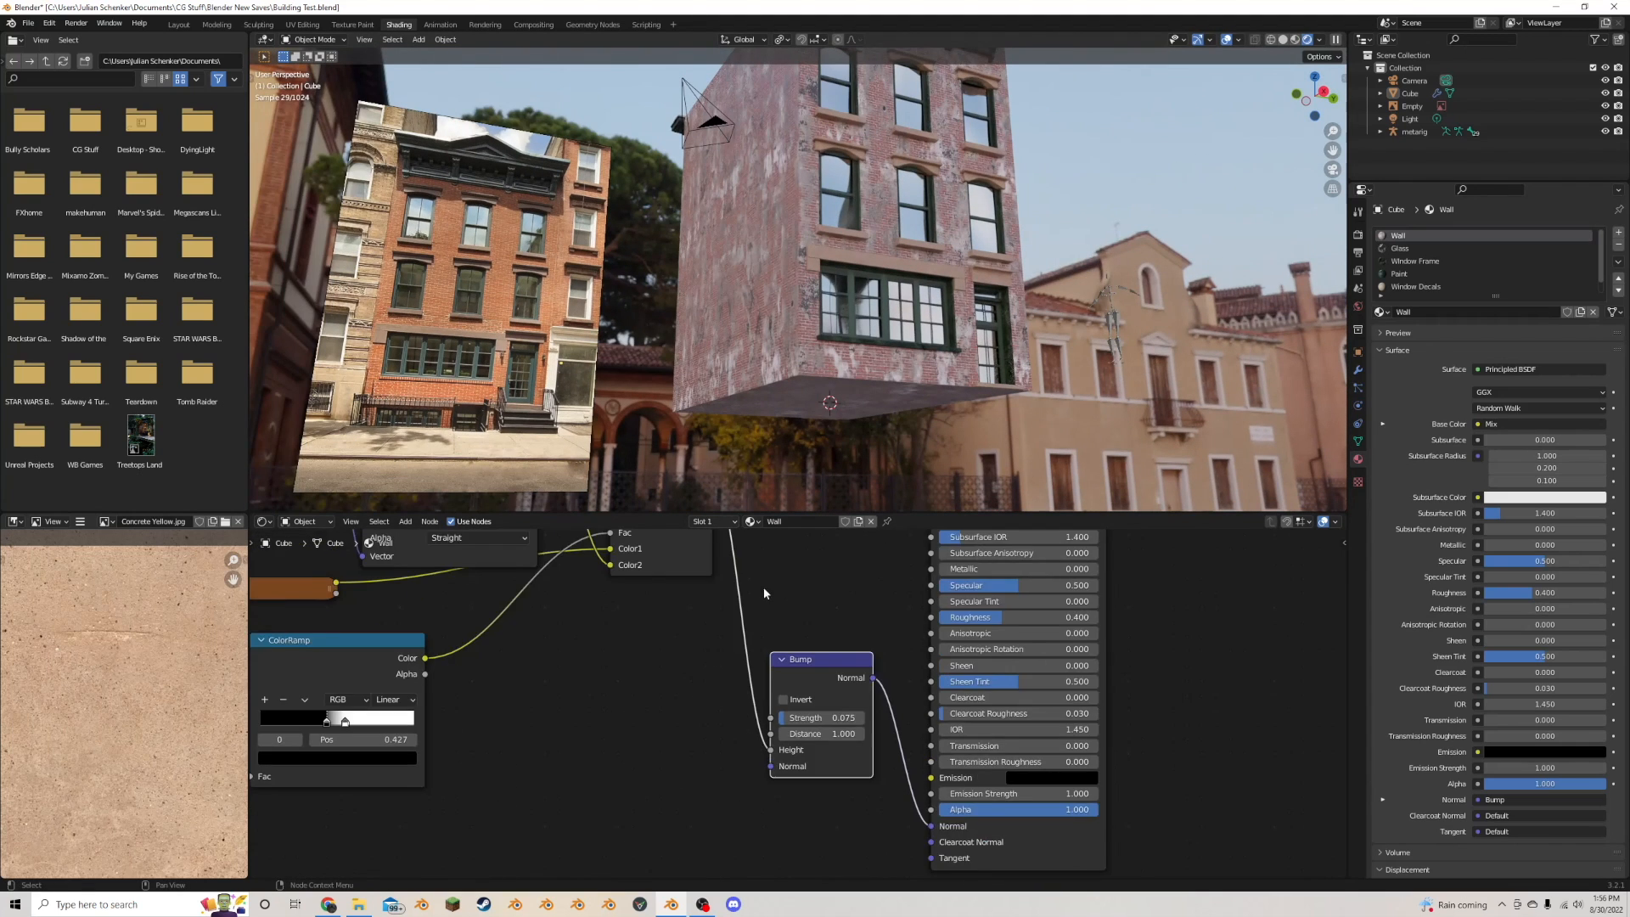
scroll(762, 587, down, 3)
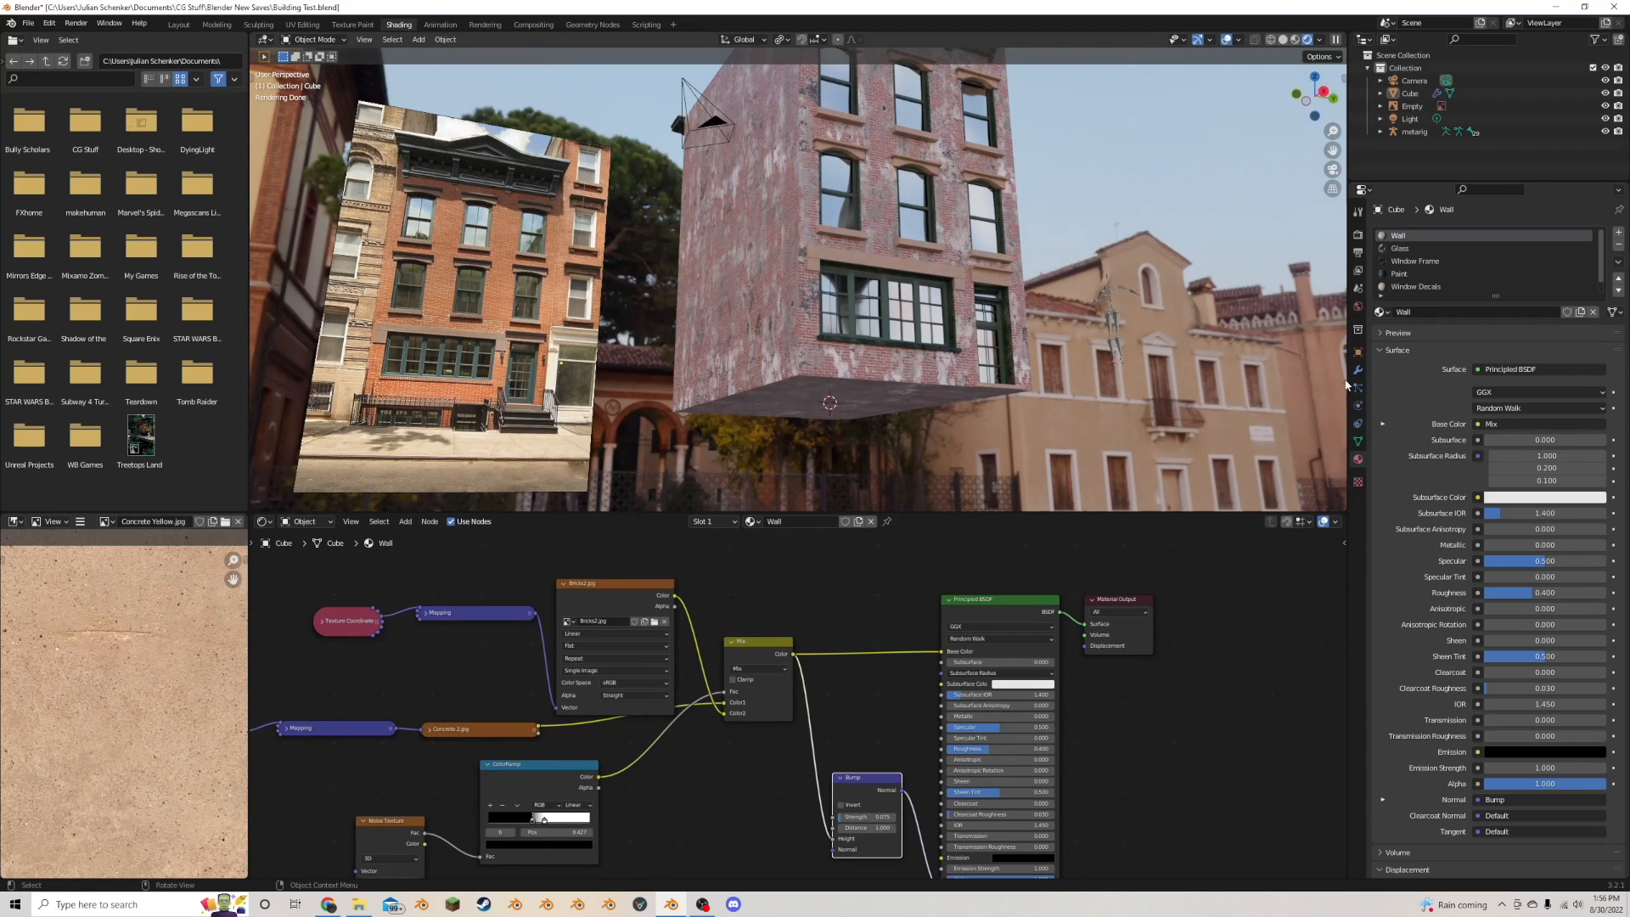
- Assign the Window Decals material to the Wall slot and make it a single-user copy
click(752, 521)
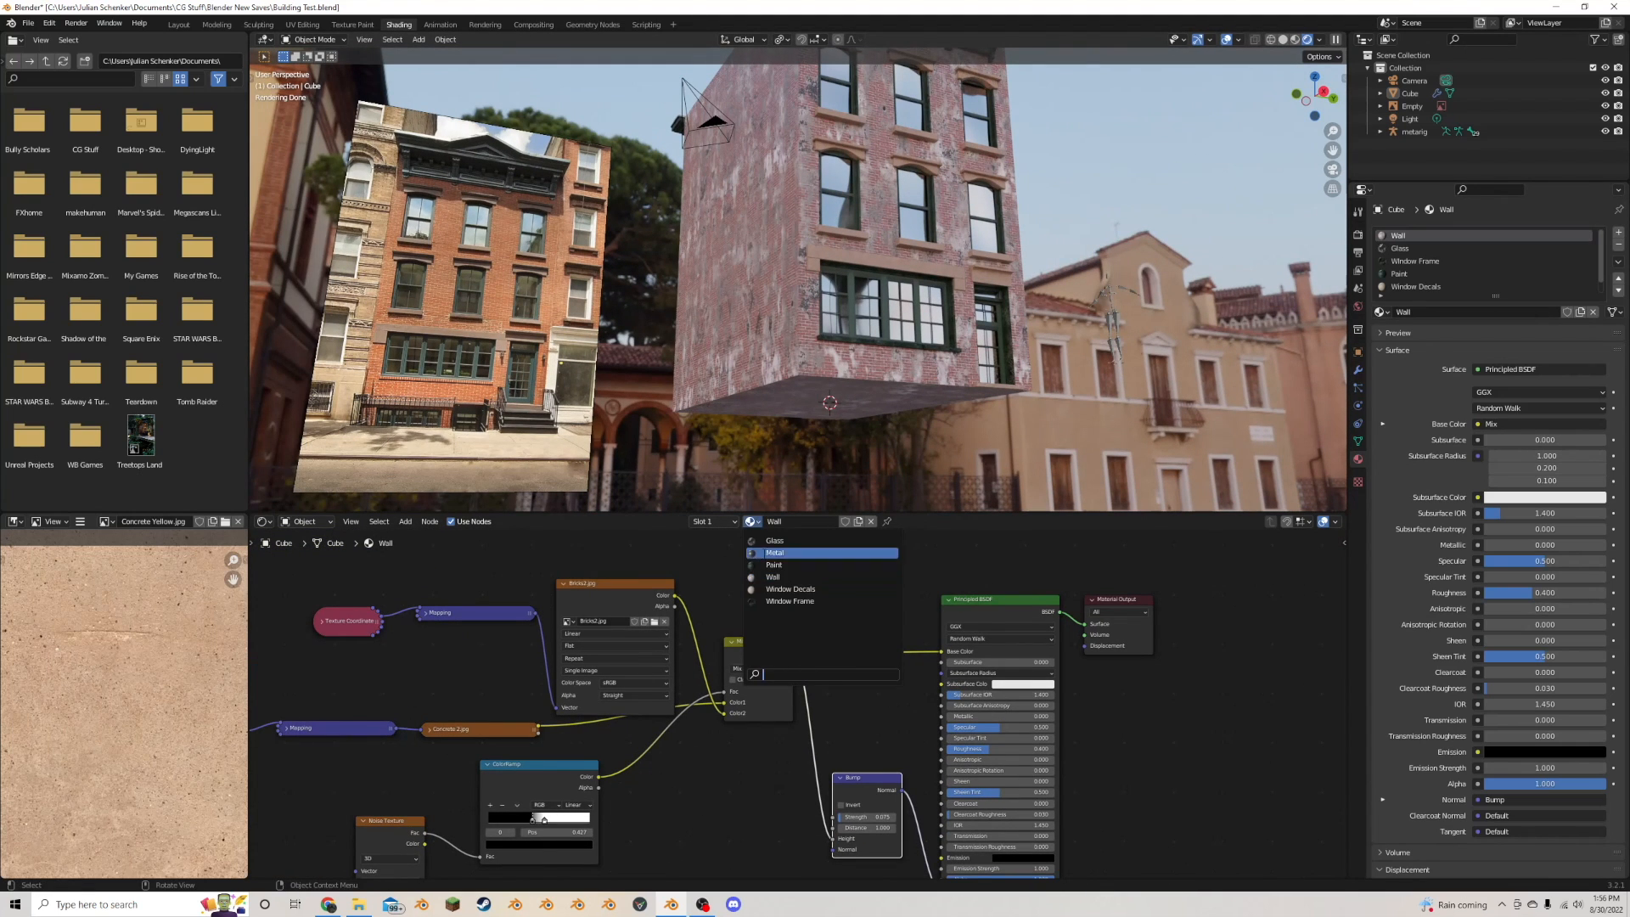
click(790, 589)
middle_drag(950, 355, 923, 395)
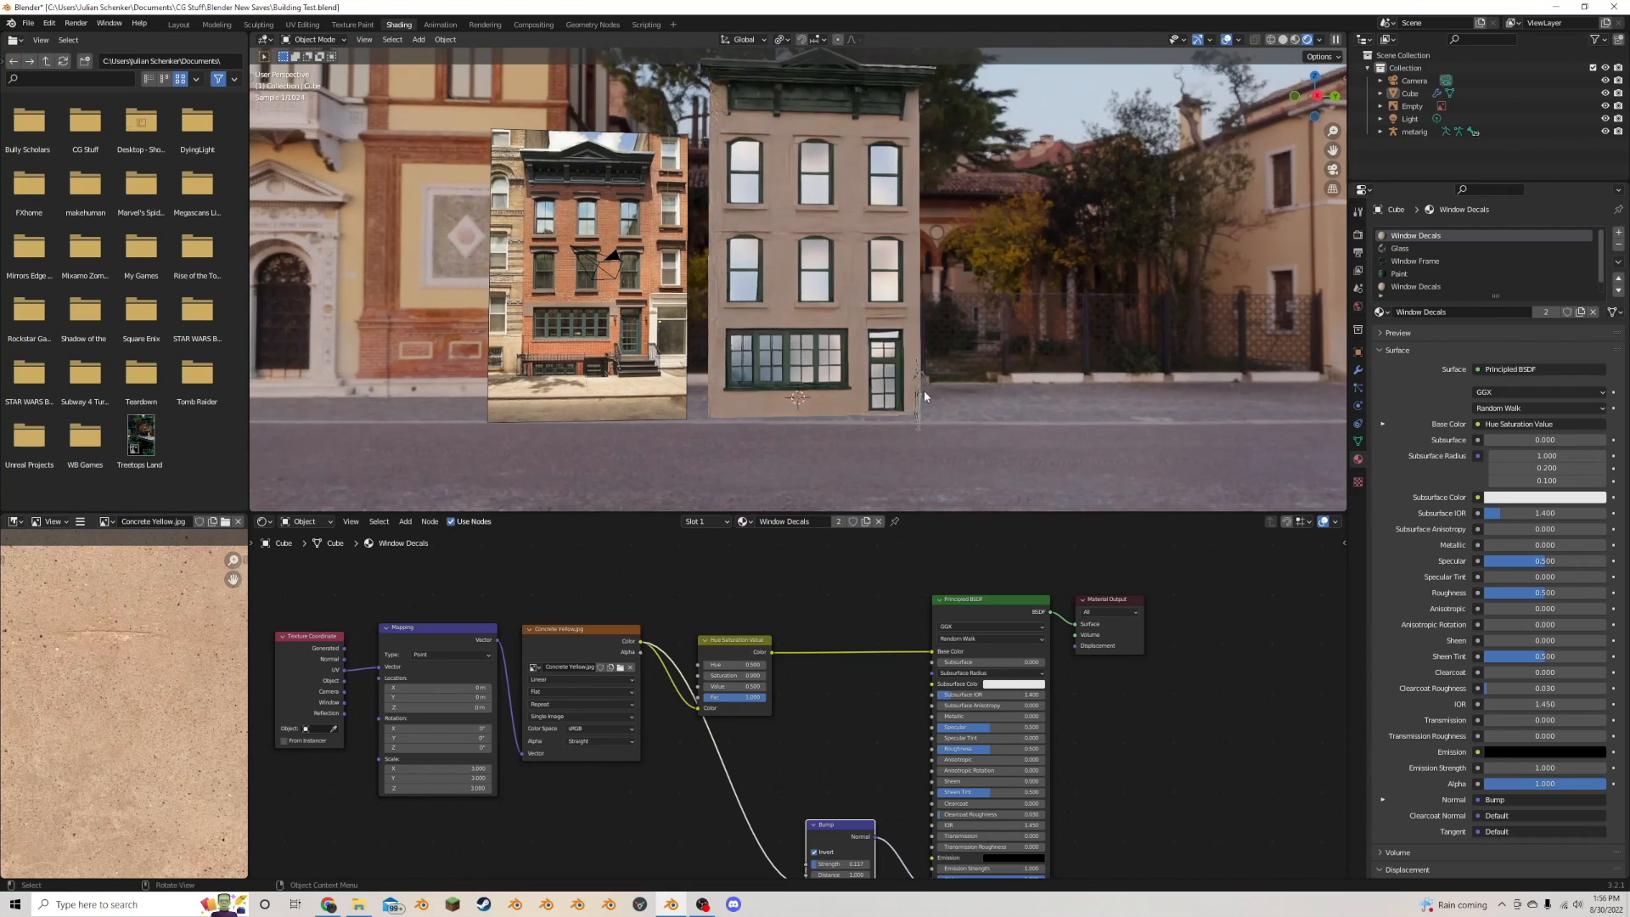
click(1581, 312)
- Move the Texture Coordinate, Mapping and Concrete Yellow image nodes together away from the Hue Saturation Value node in Window Decals.001
scroll(755, 662, up, 3)
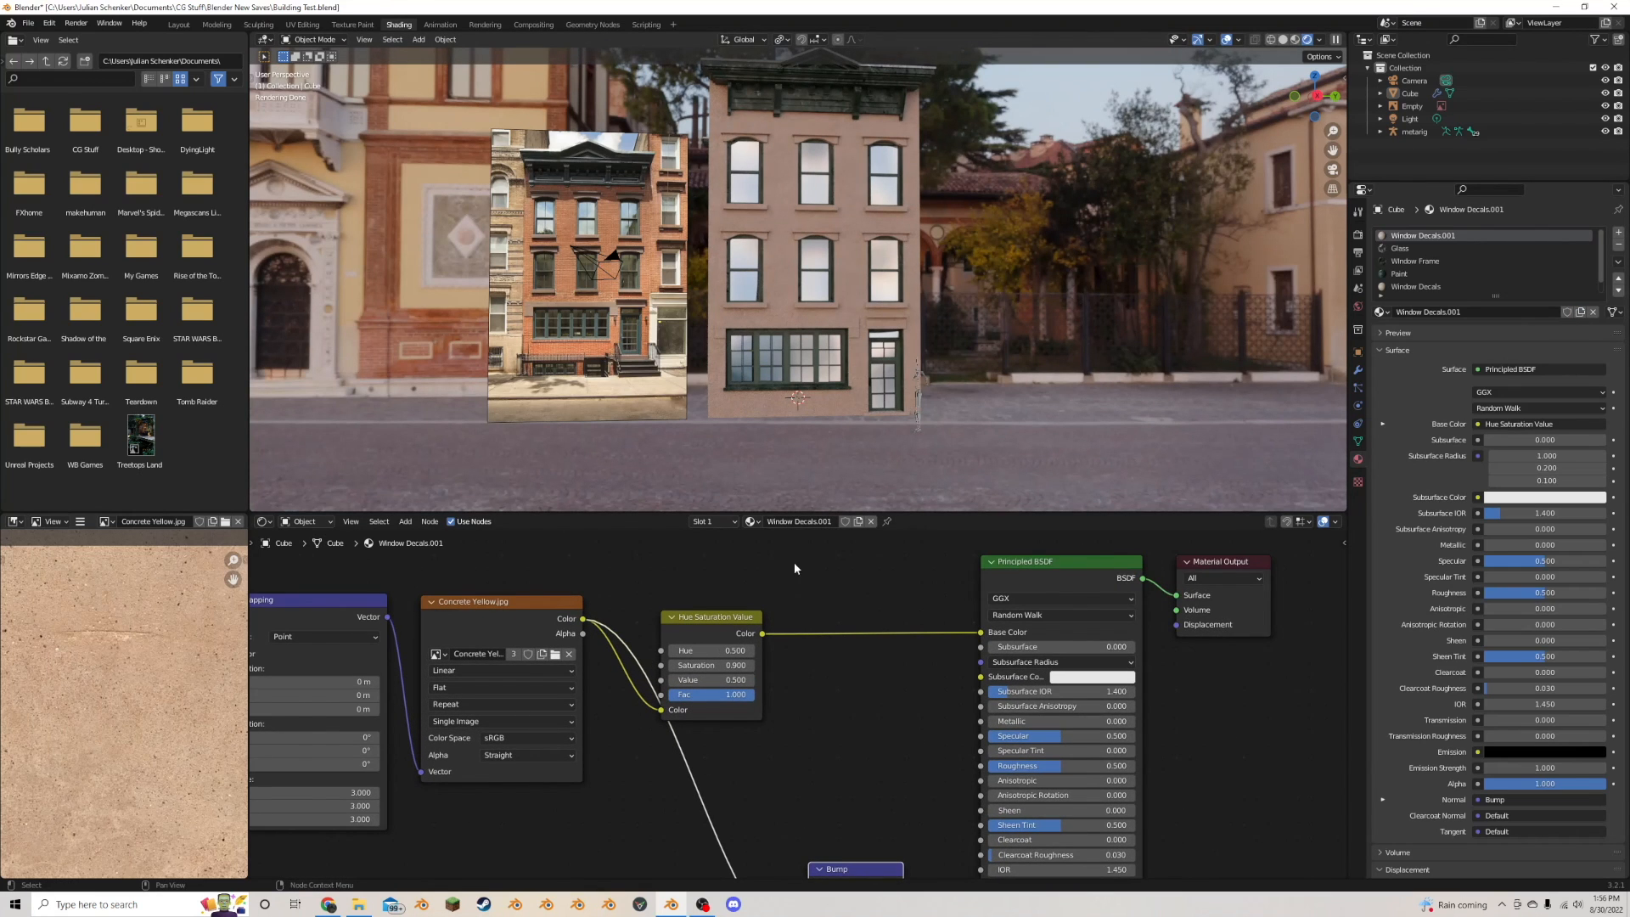
scroll(794, 568, down, 3)
scroll(889, 442, up, 5)
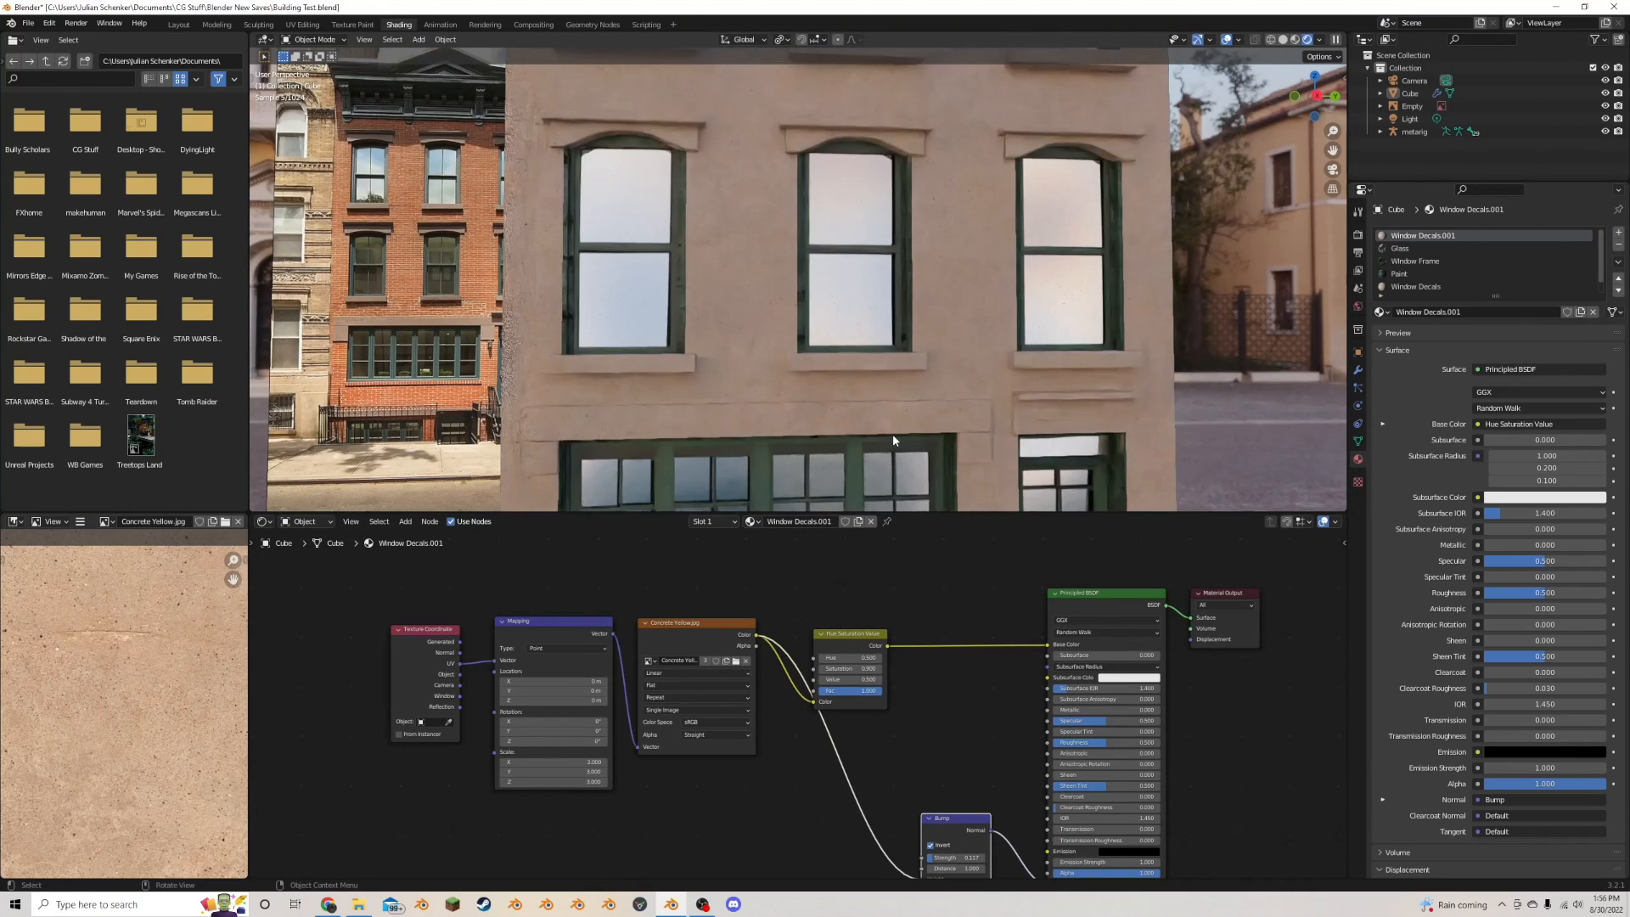
drag(714, 599, 435, 710)
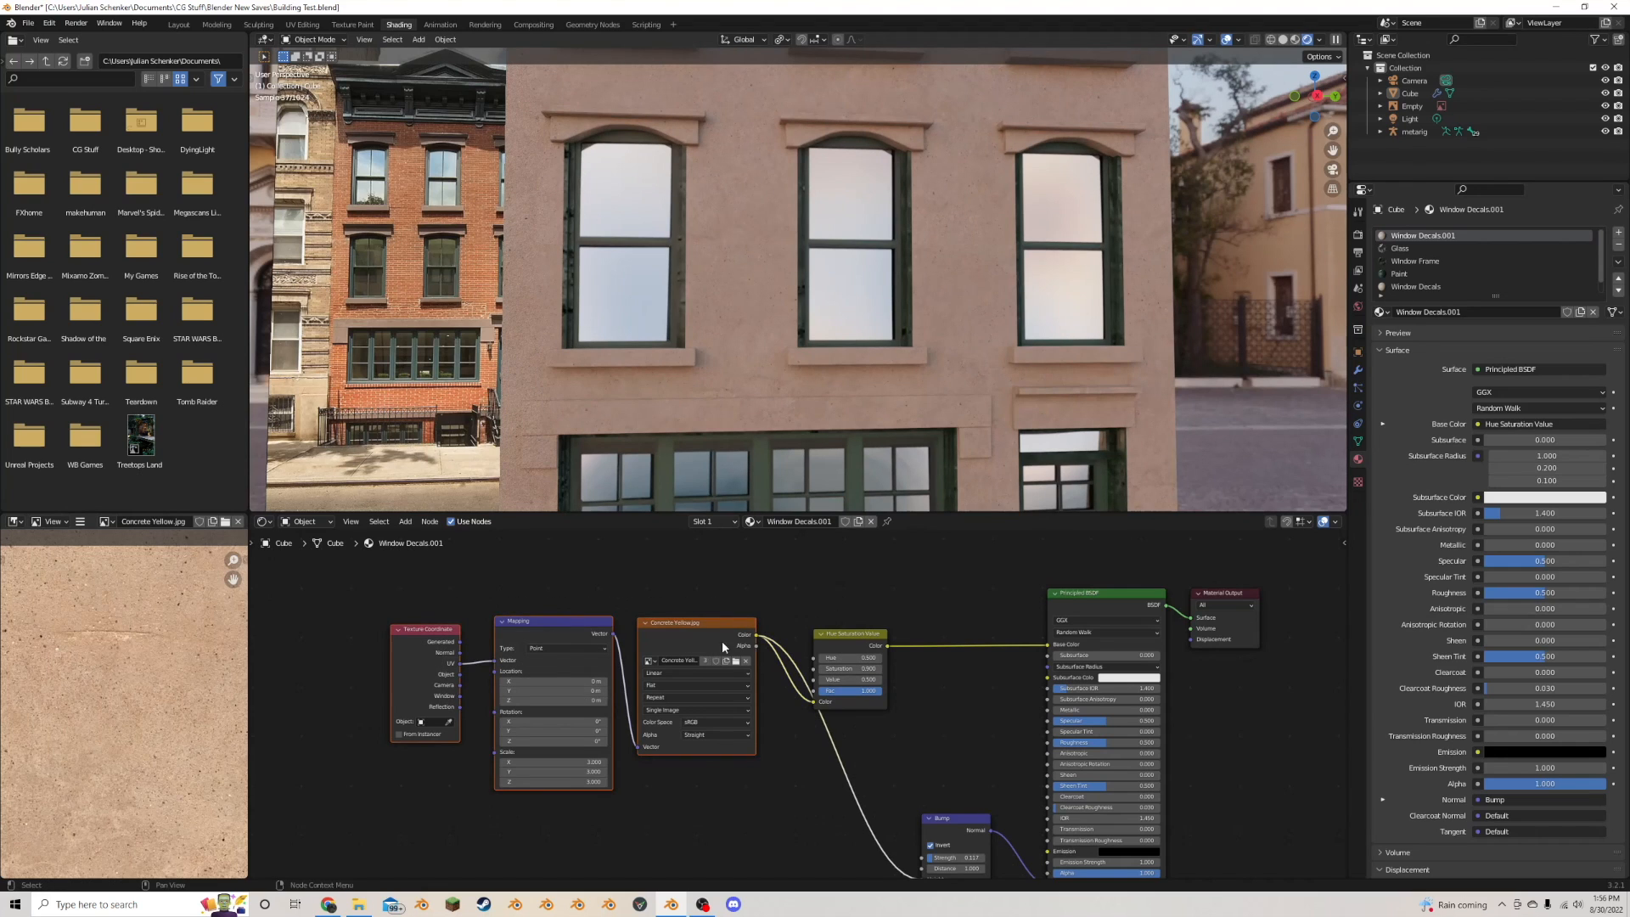
key(g)
click(629, 660)
- Try brightening the wall concrete by raising the Hue Saturation Value node's Value to 1.000, and check the building from several angles
scroll(798, 705, up, 6)
click(929, 665)
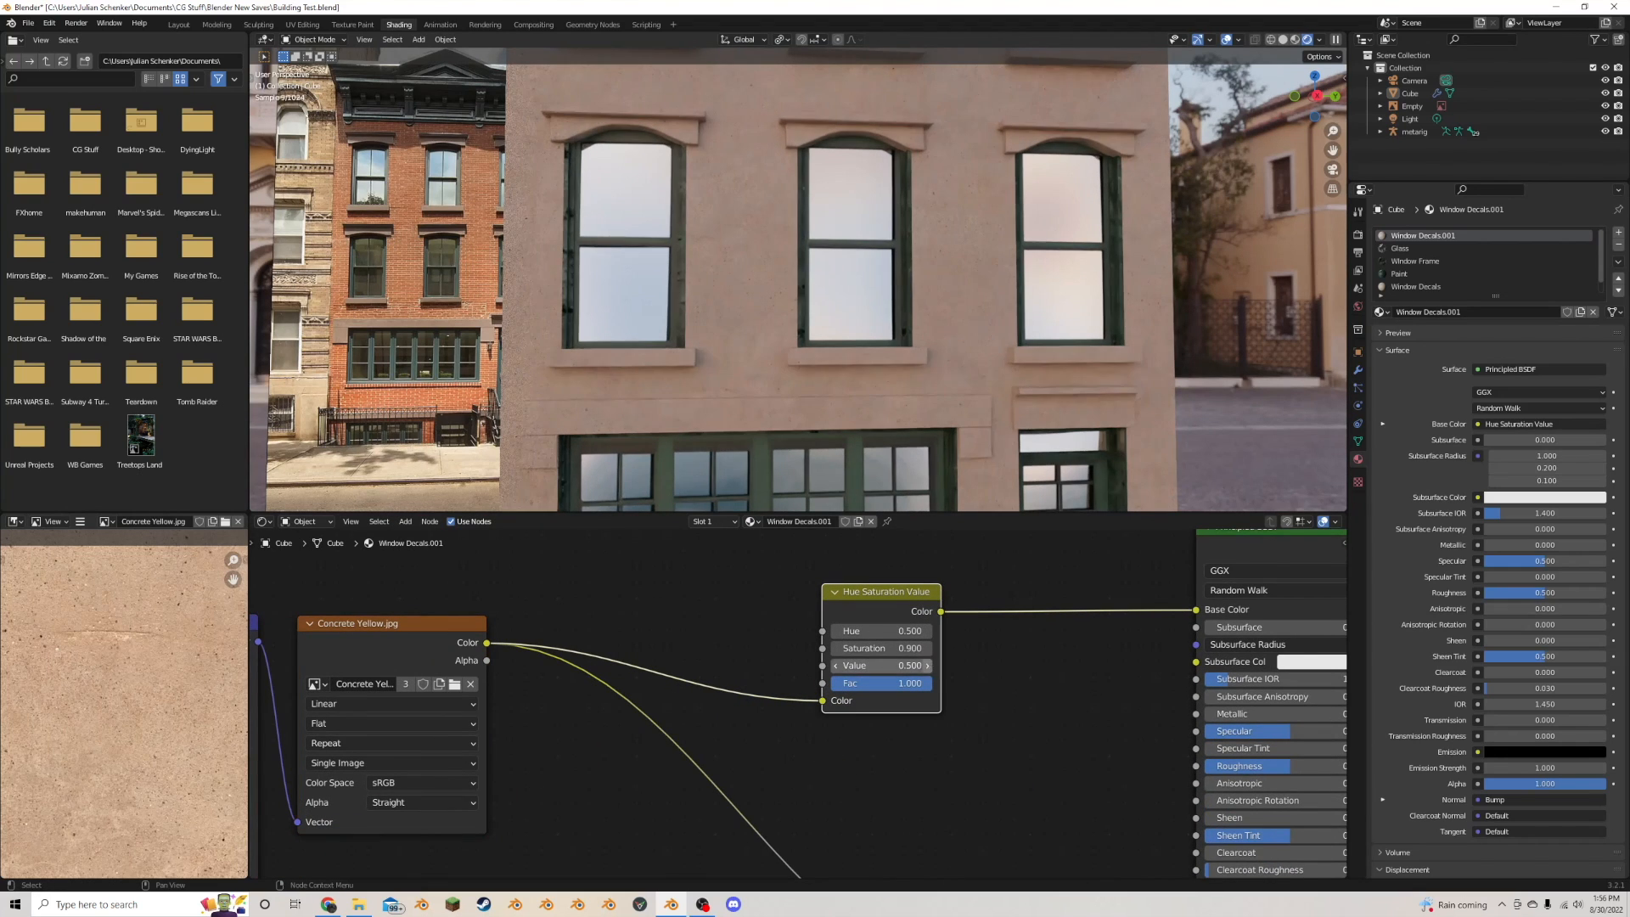
click(928, 666)
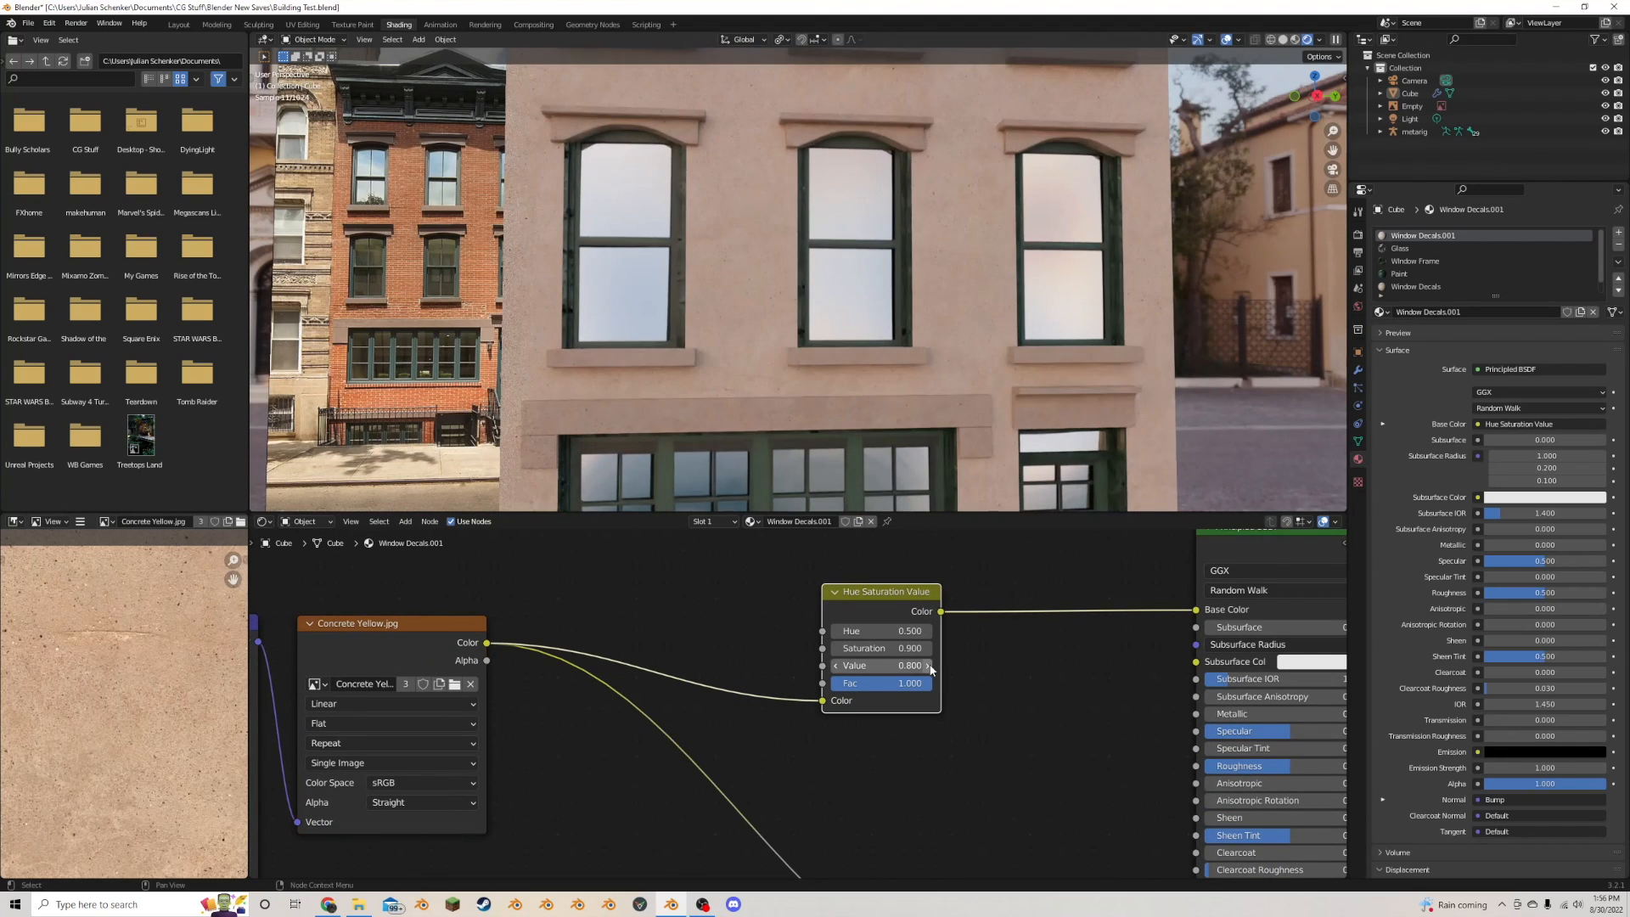
click(928, 666)
scroll(1031, 418, down, 4)
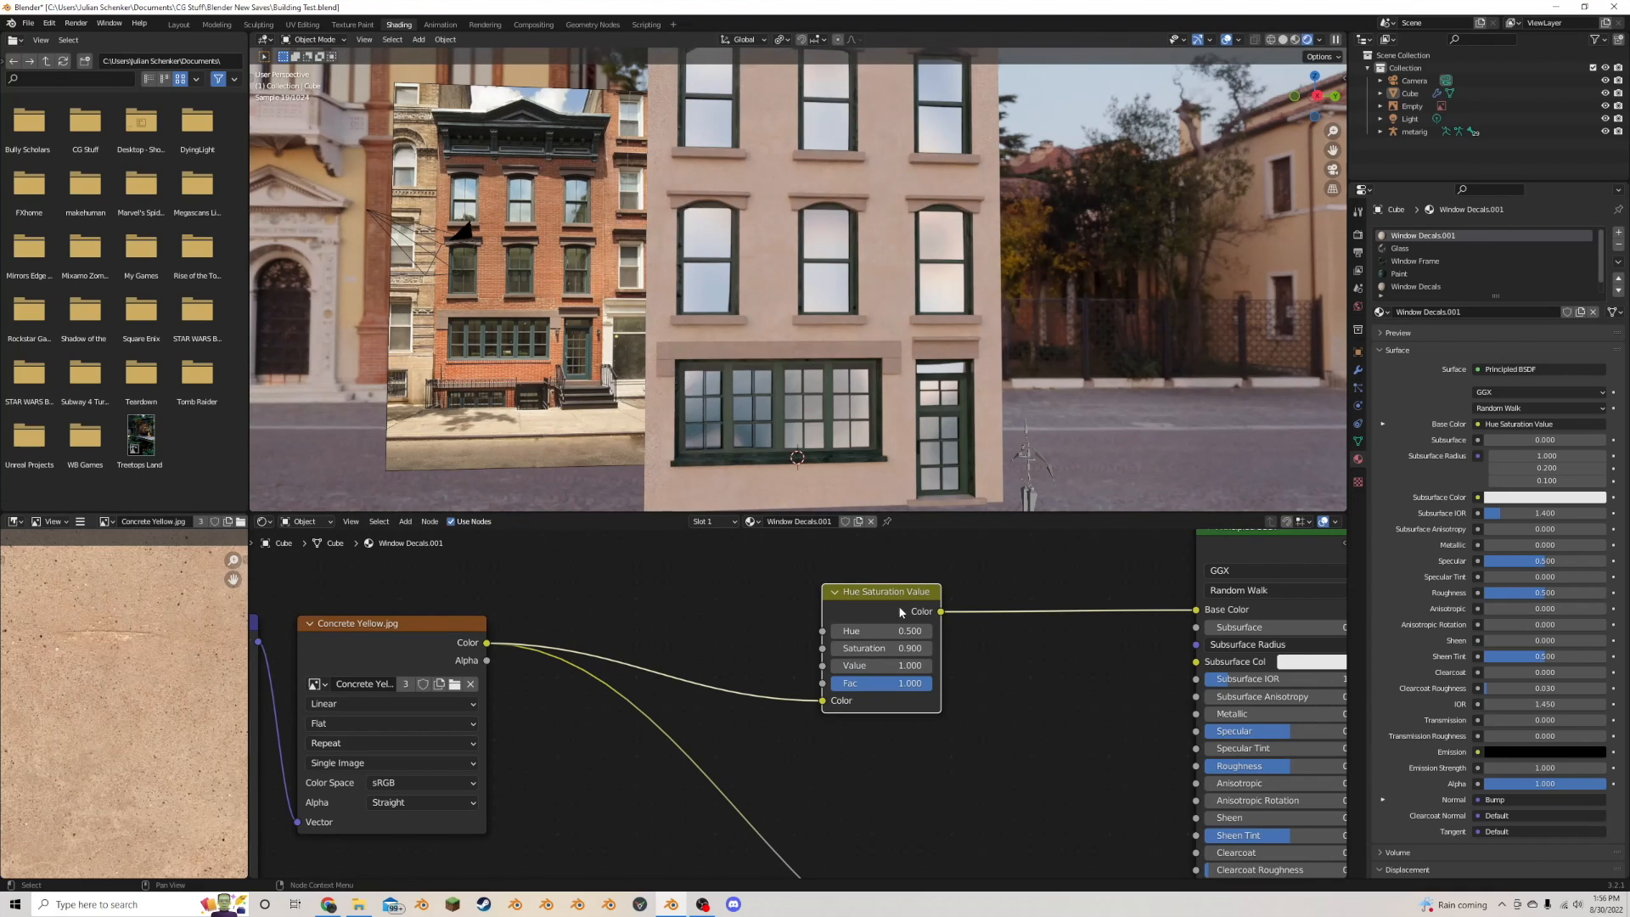
scroll(954, 406, down, 3)
middle_drag(954, 406, 977, 402)
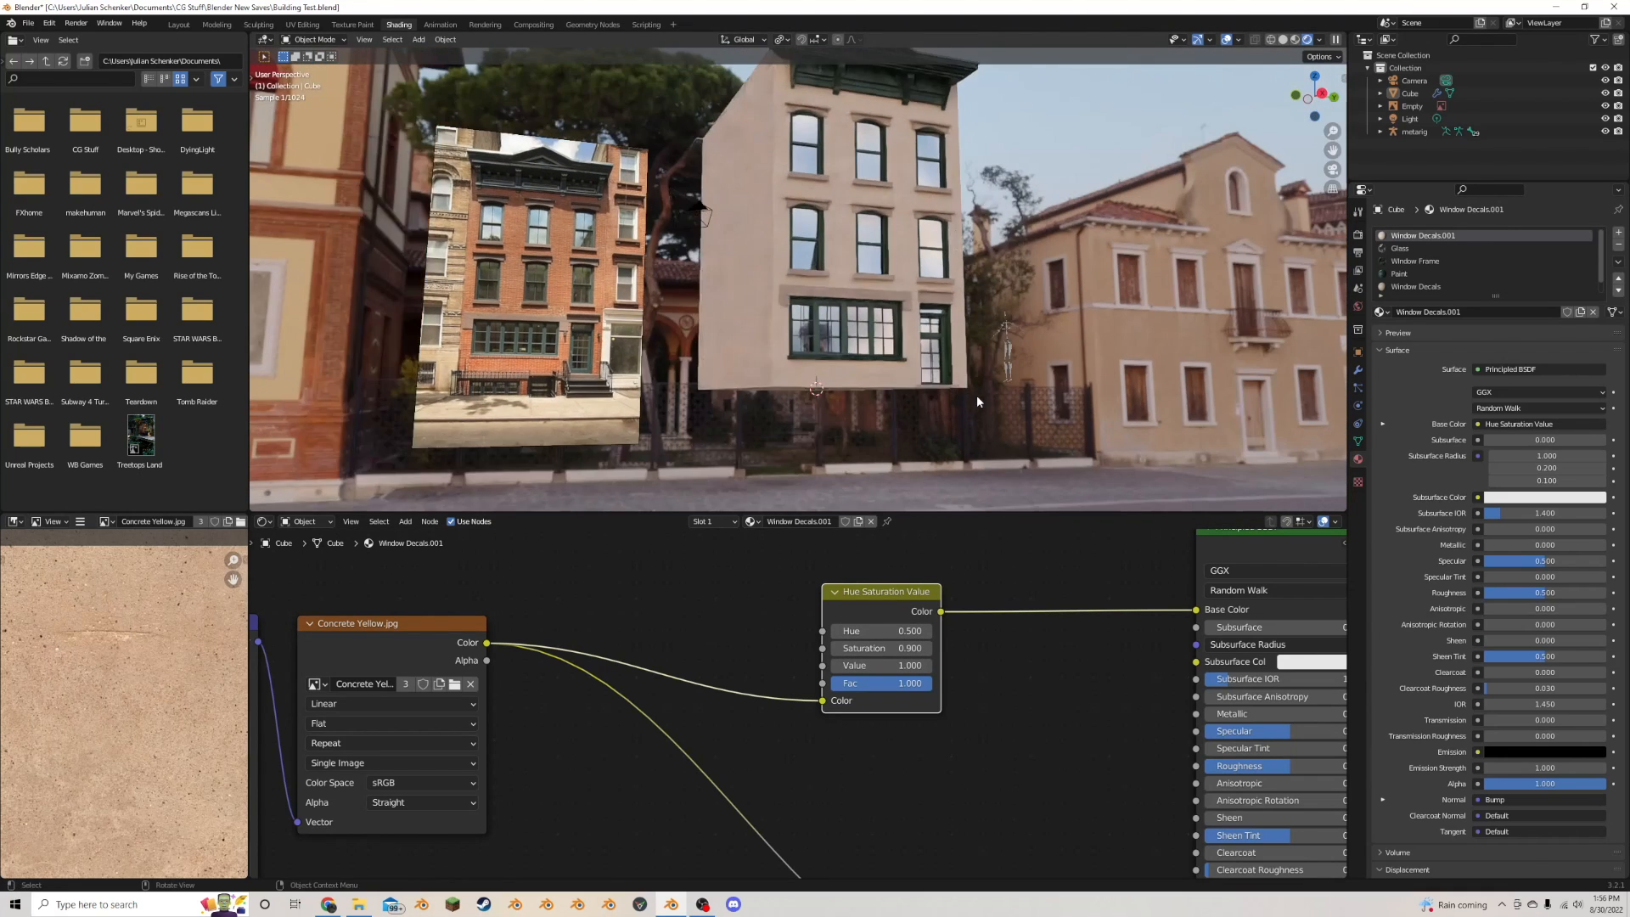
scroll(978, 403, up, 2)
scroll(982, 406, down, 1)
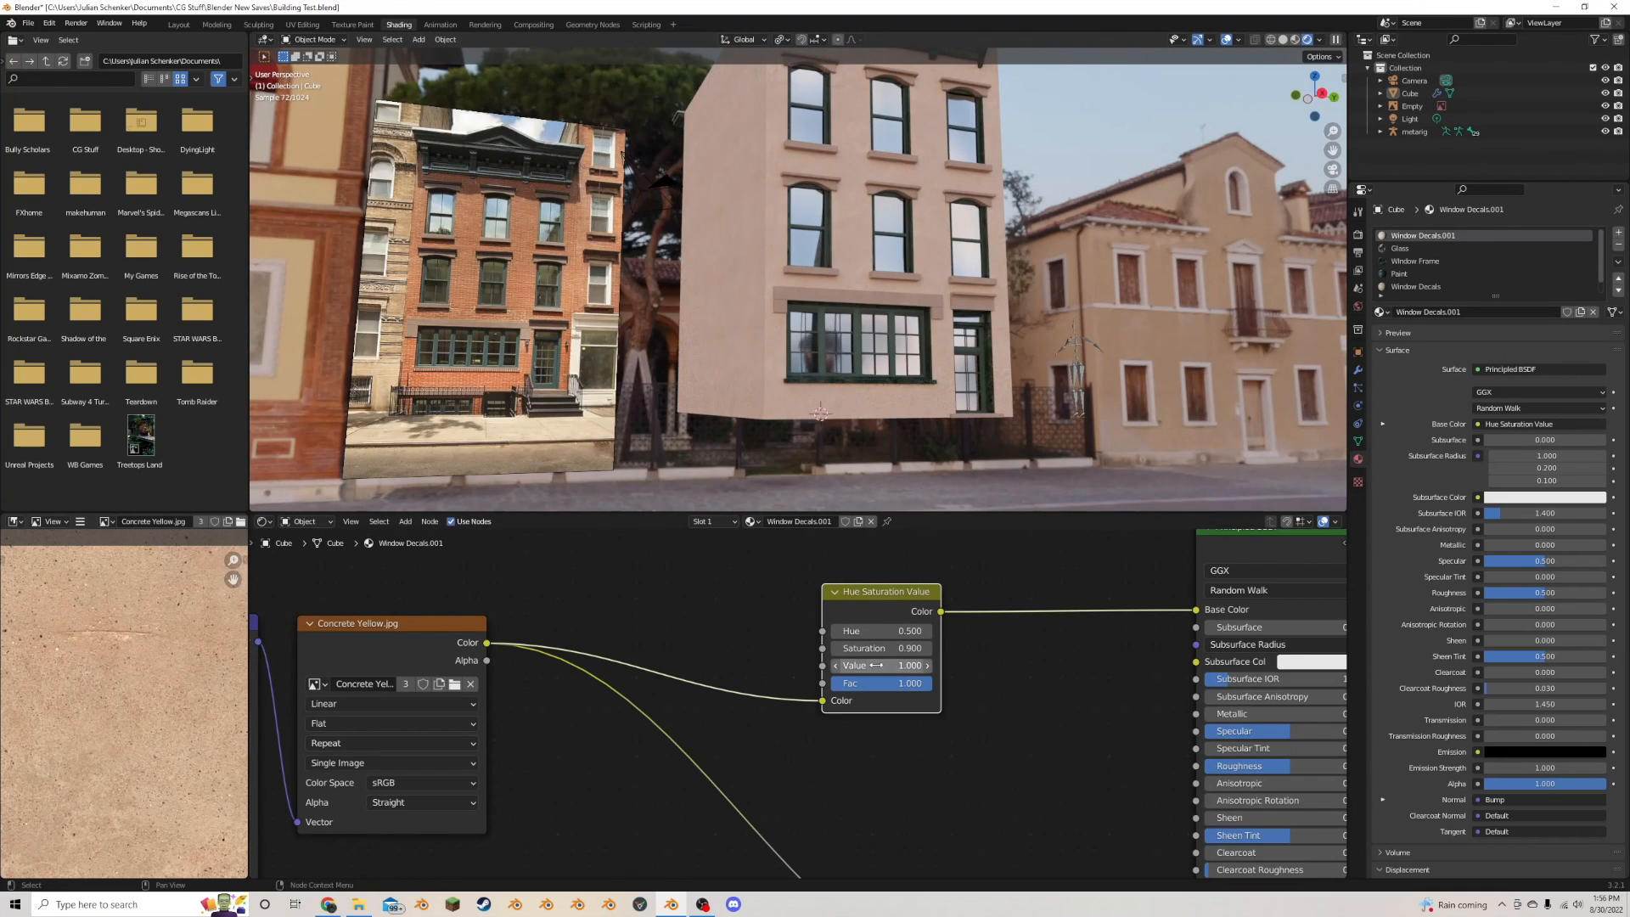
- Replace the wall's Hue Saturation Value node with a ColorRamp between the Concrete Yellow image's Color and the shader's Base Color
scroll(883, 583, up, 1)
key(x)
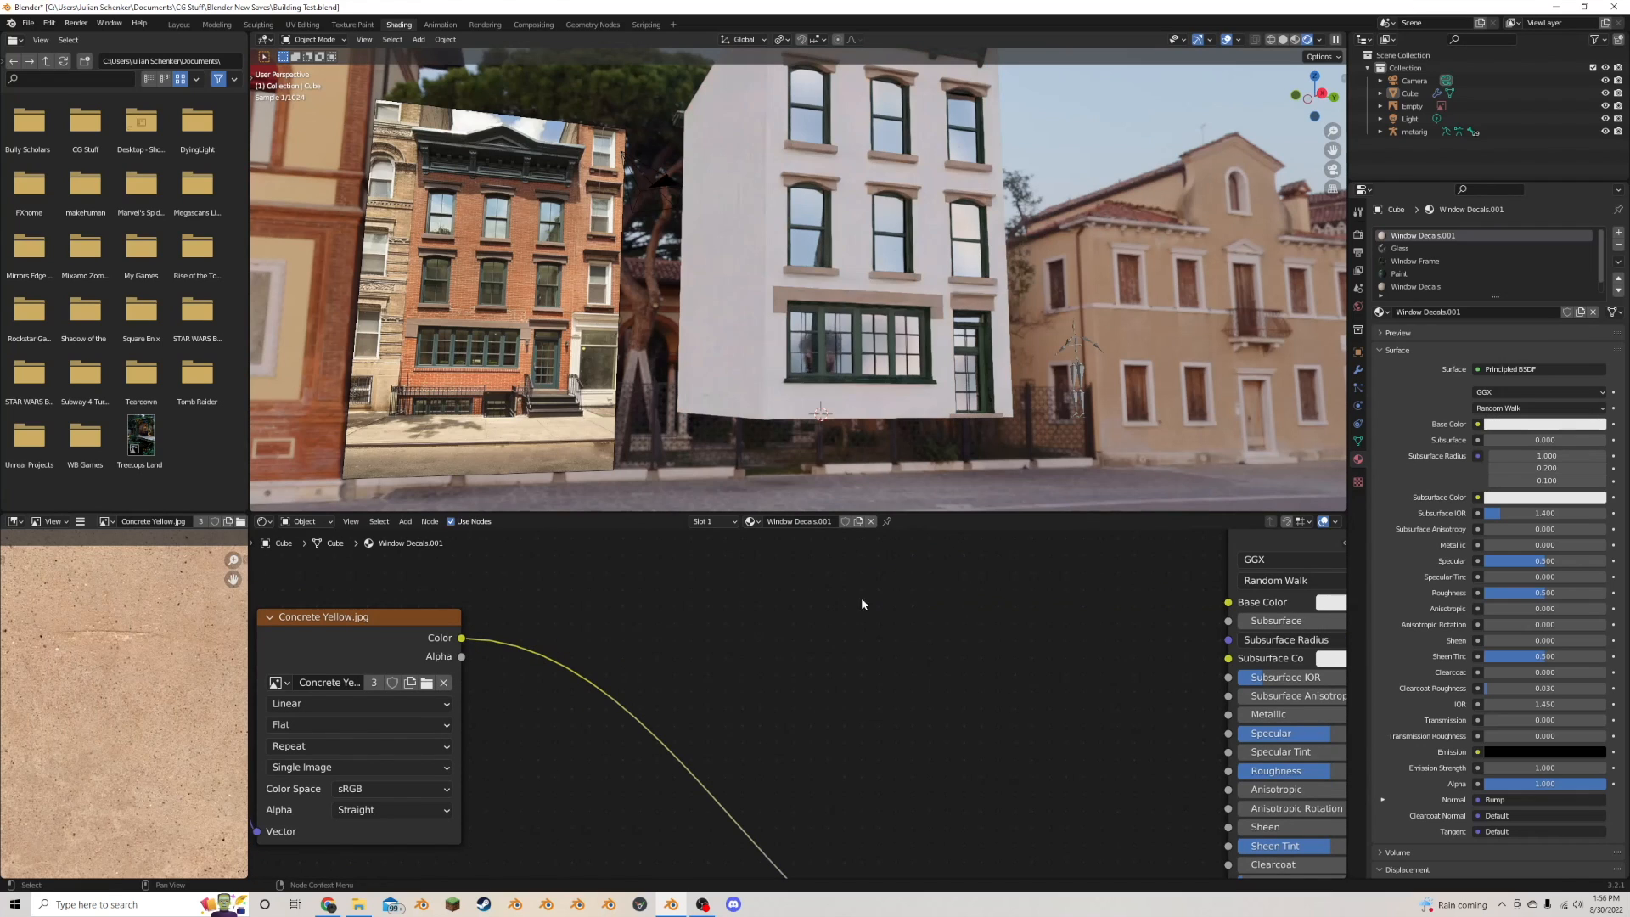
drag(461, 638, 1228, 602)
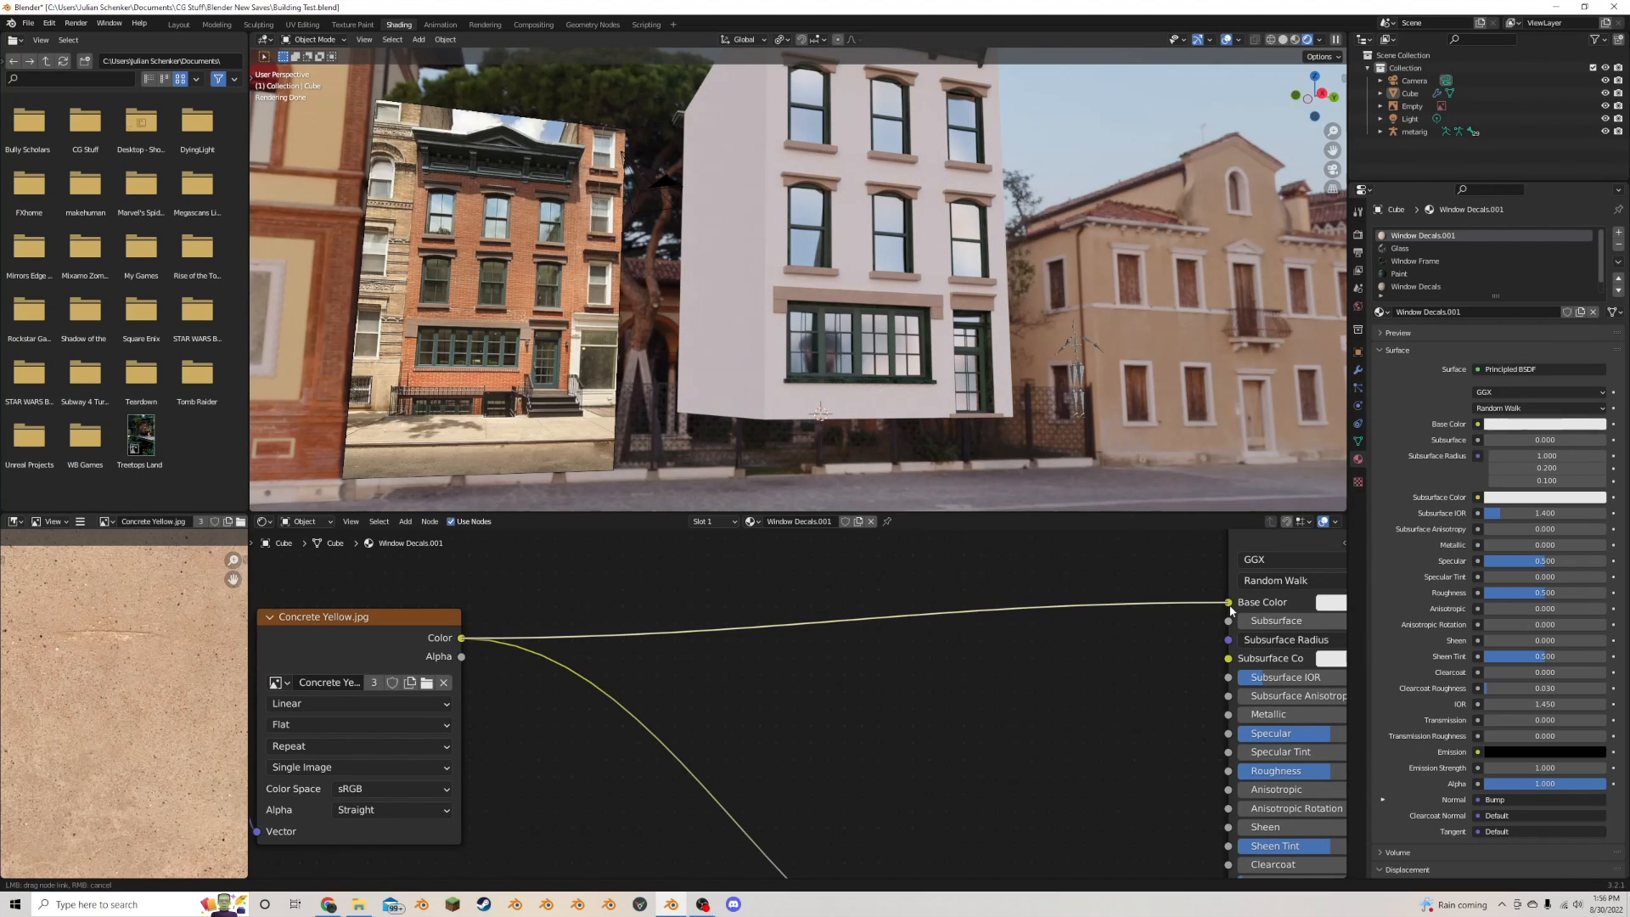
key(shift+a)
click(940, 633)
text(co)
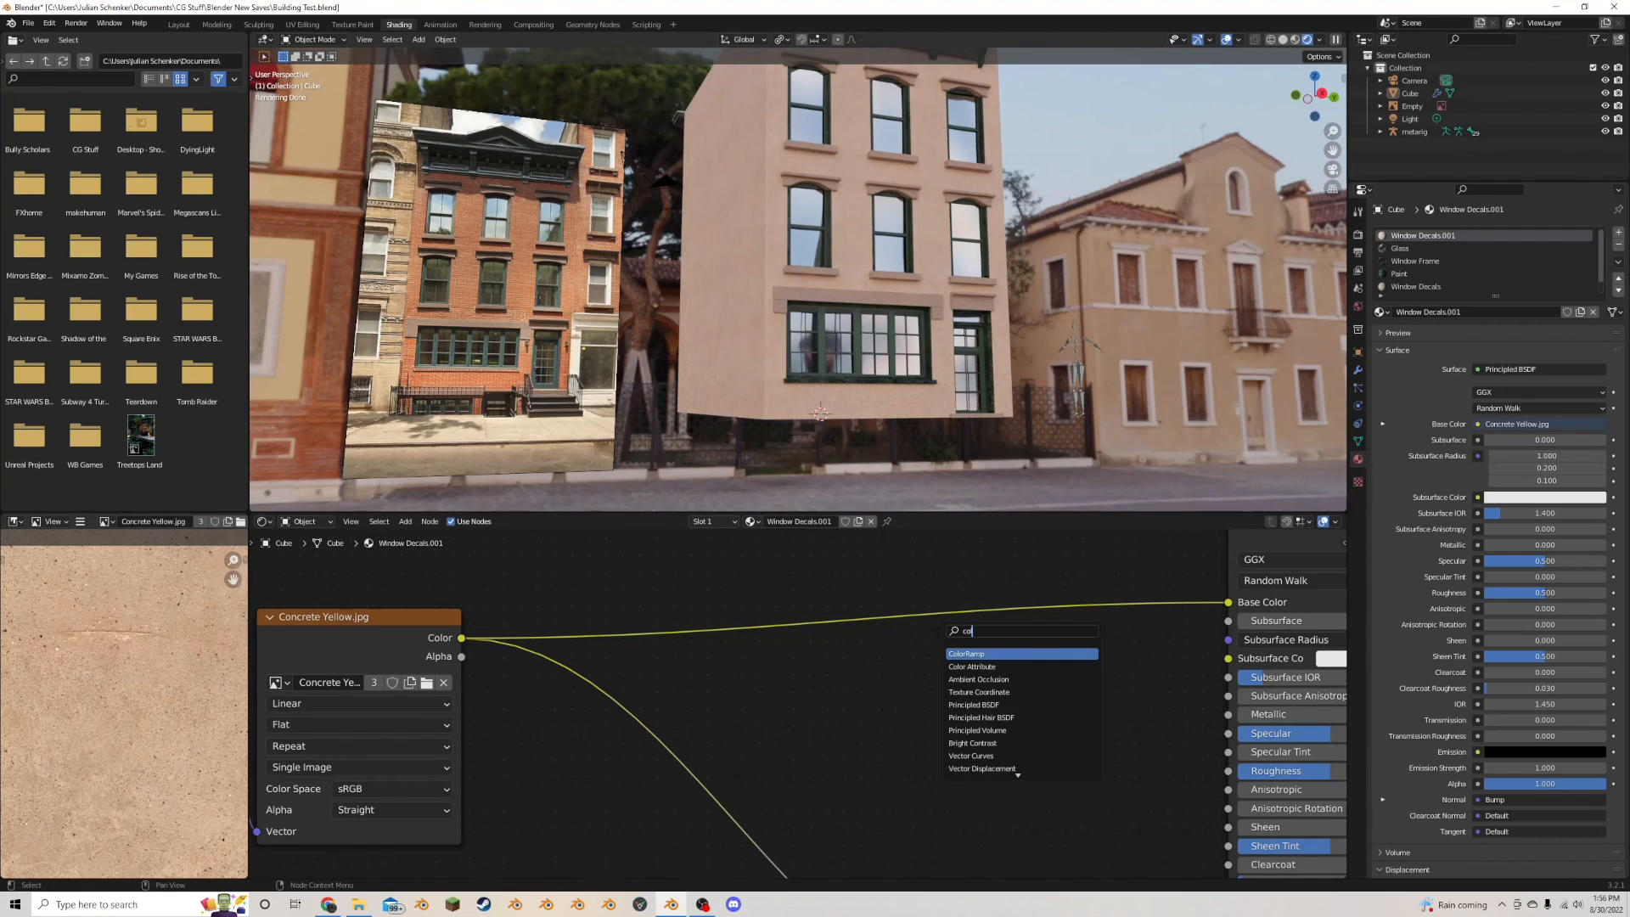
click(972, 653)
click(832, 602)
- Inspect the greyscale concrete wall around the windows and save the file
middle_drag(890, 301, 838, 297)
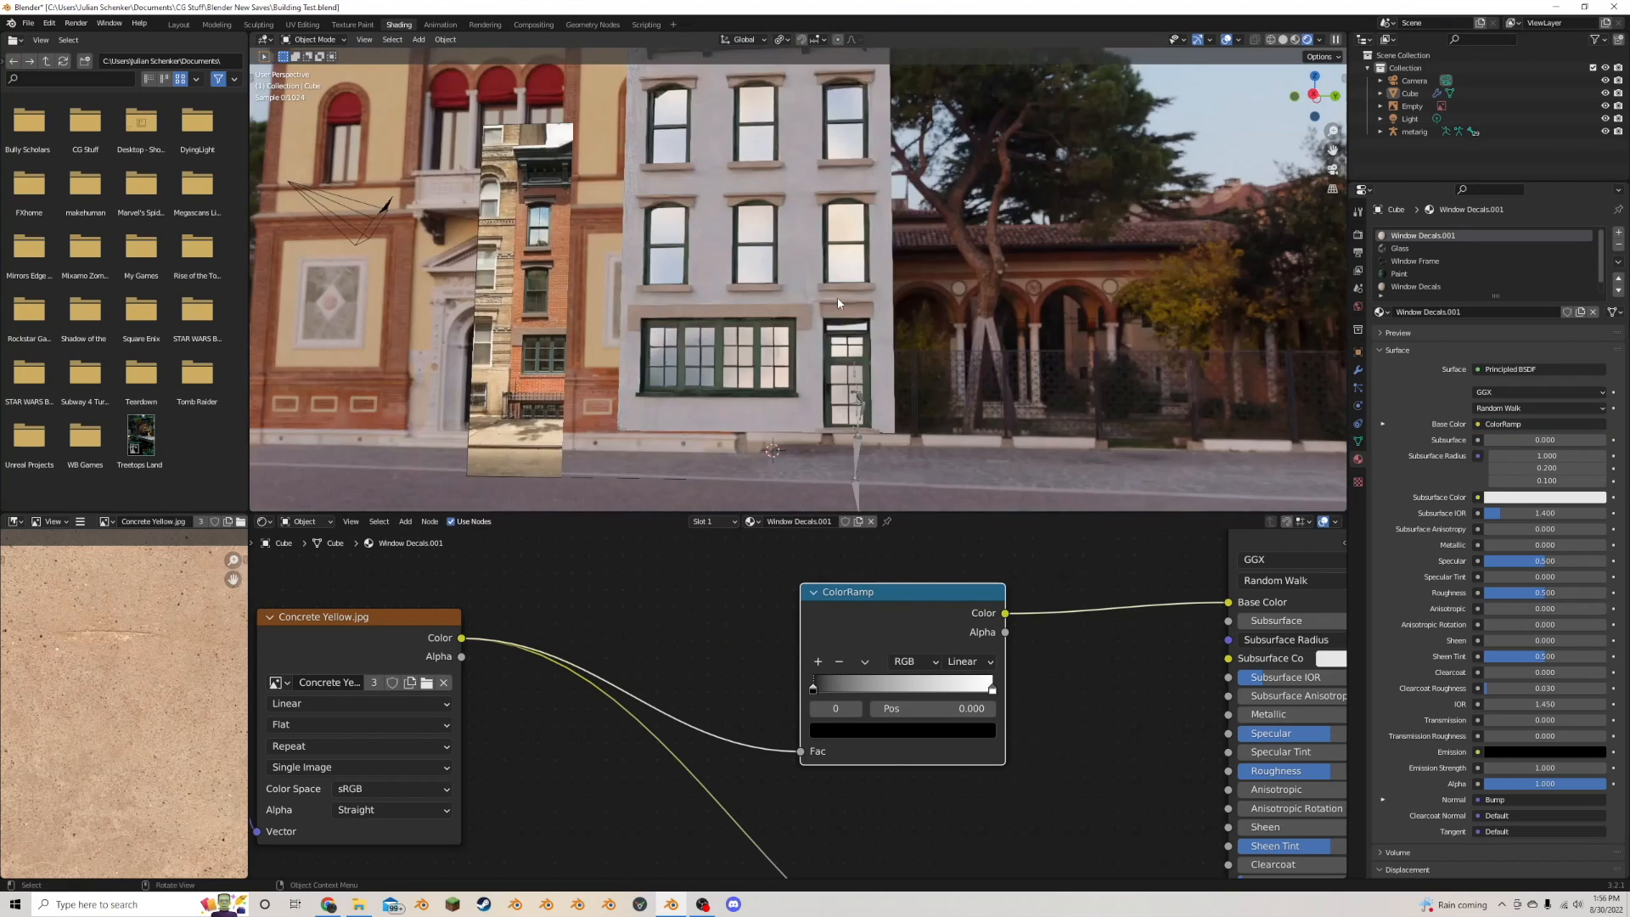
scroll(838, 299, up, 8)
scroll(823, 336, down, 7)
key(ctrl+s)
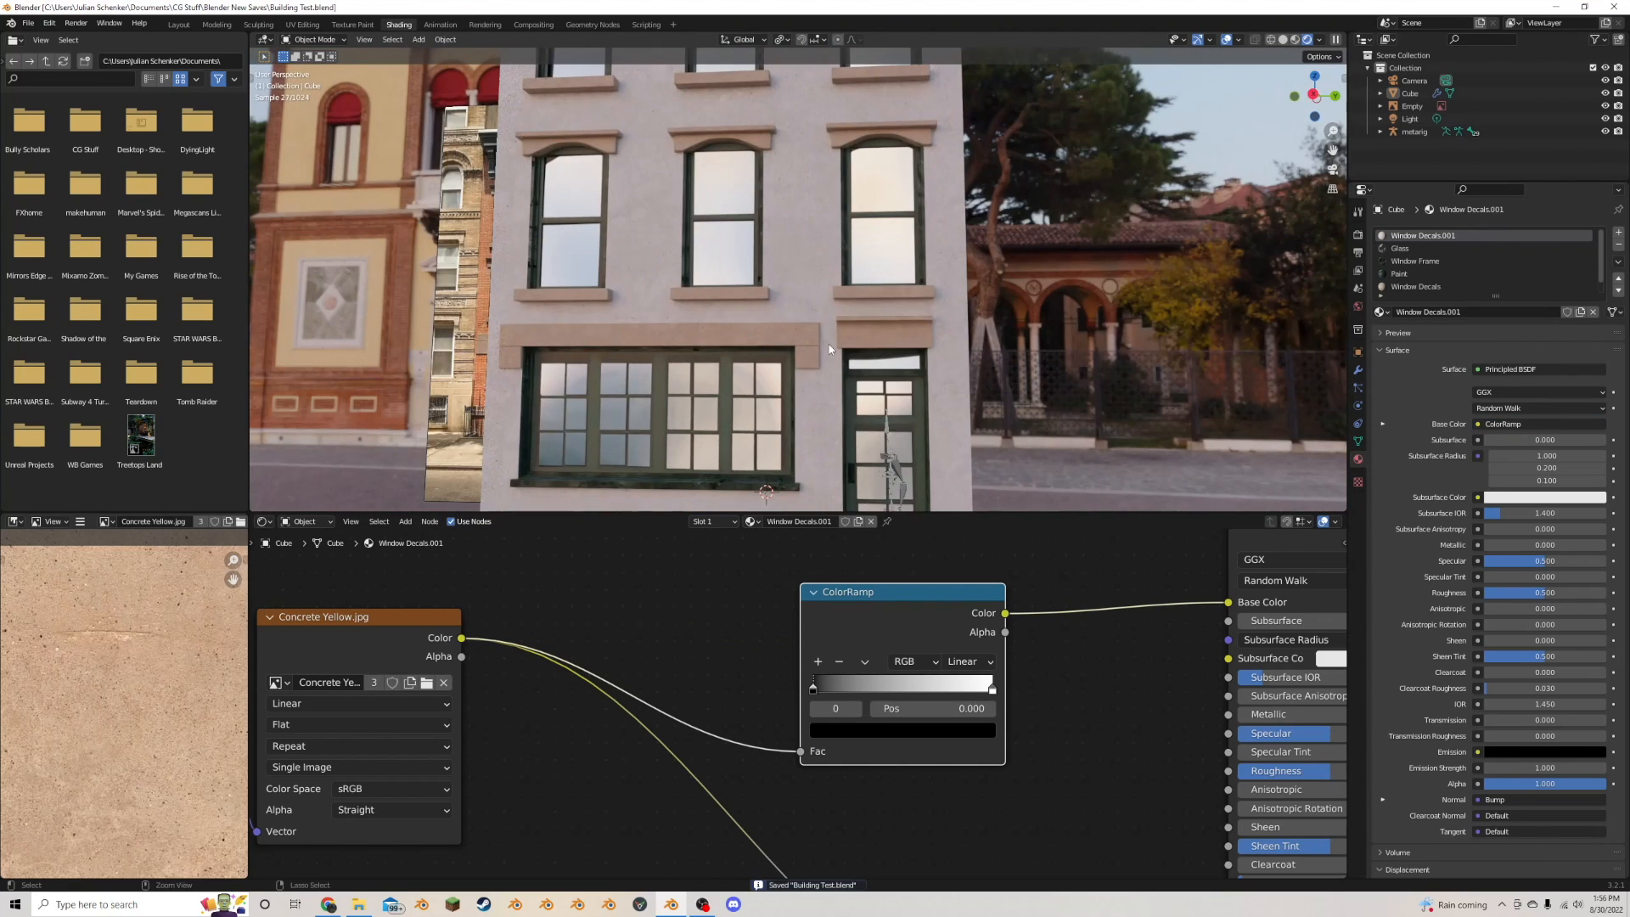
- Switch to the Window Decals material and bring its Hue Saturation Value node into close view
scroll(823, 336, down, 3)
middle_drag(822, 336, 900, 363)
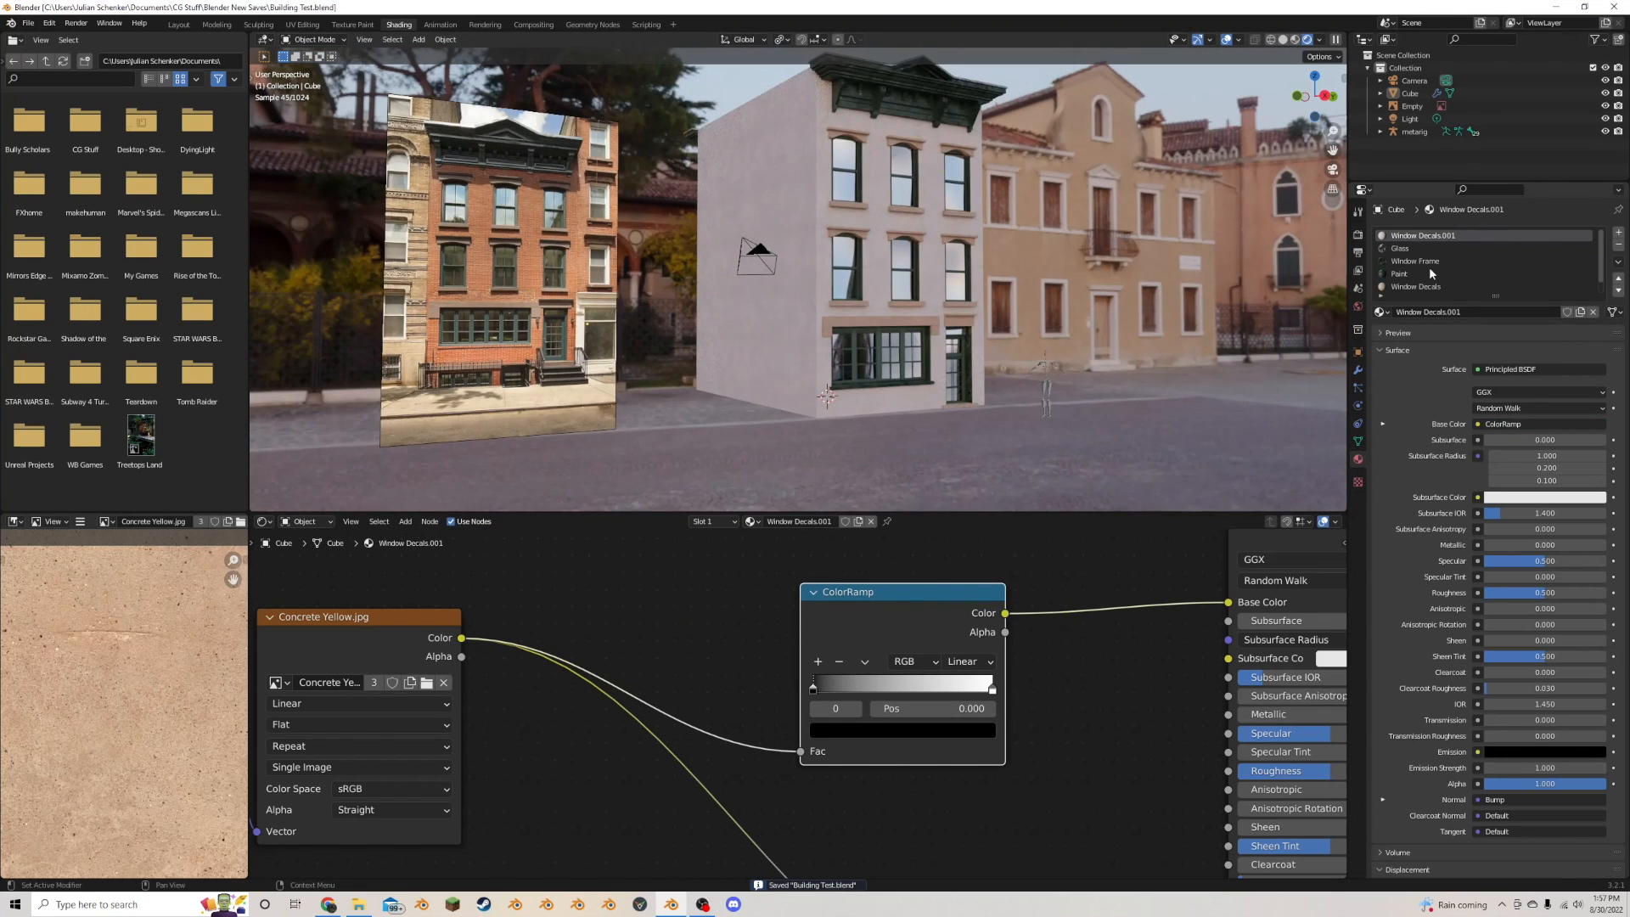
click(1409, 286)
scroll(933, 551, up, 4)
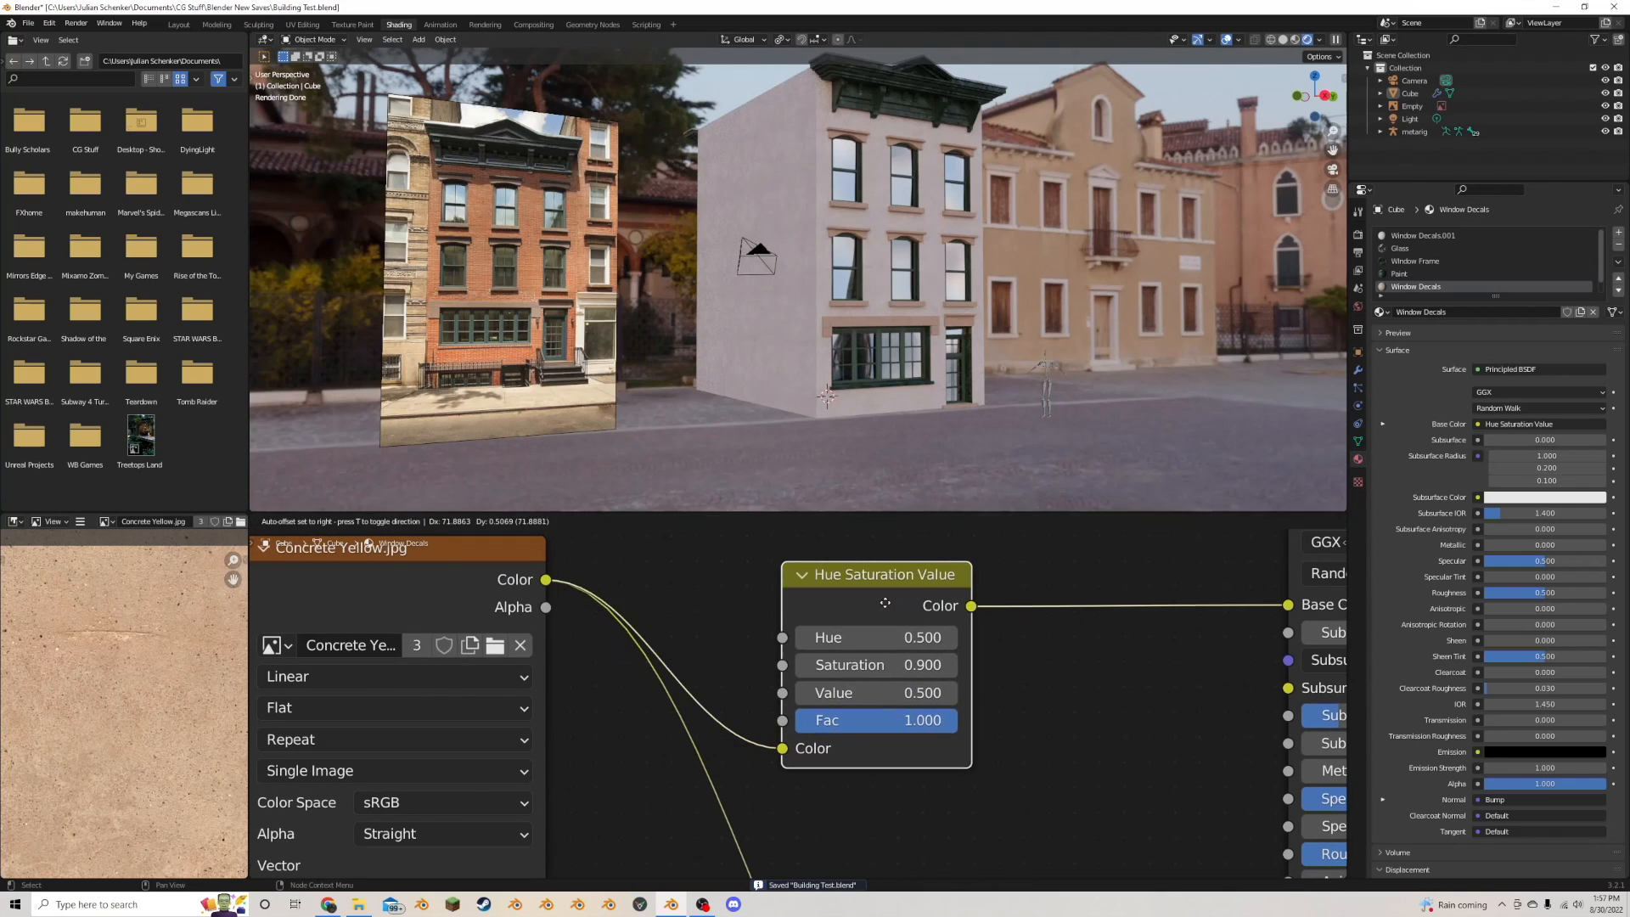
- Try brightening the window trim by raising the Value of its Hue Saturation Value node
click(983, 698)
click(984, 697)
click(983, 698)
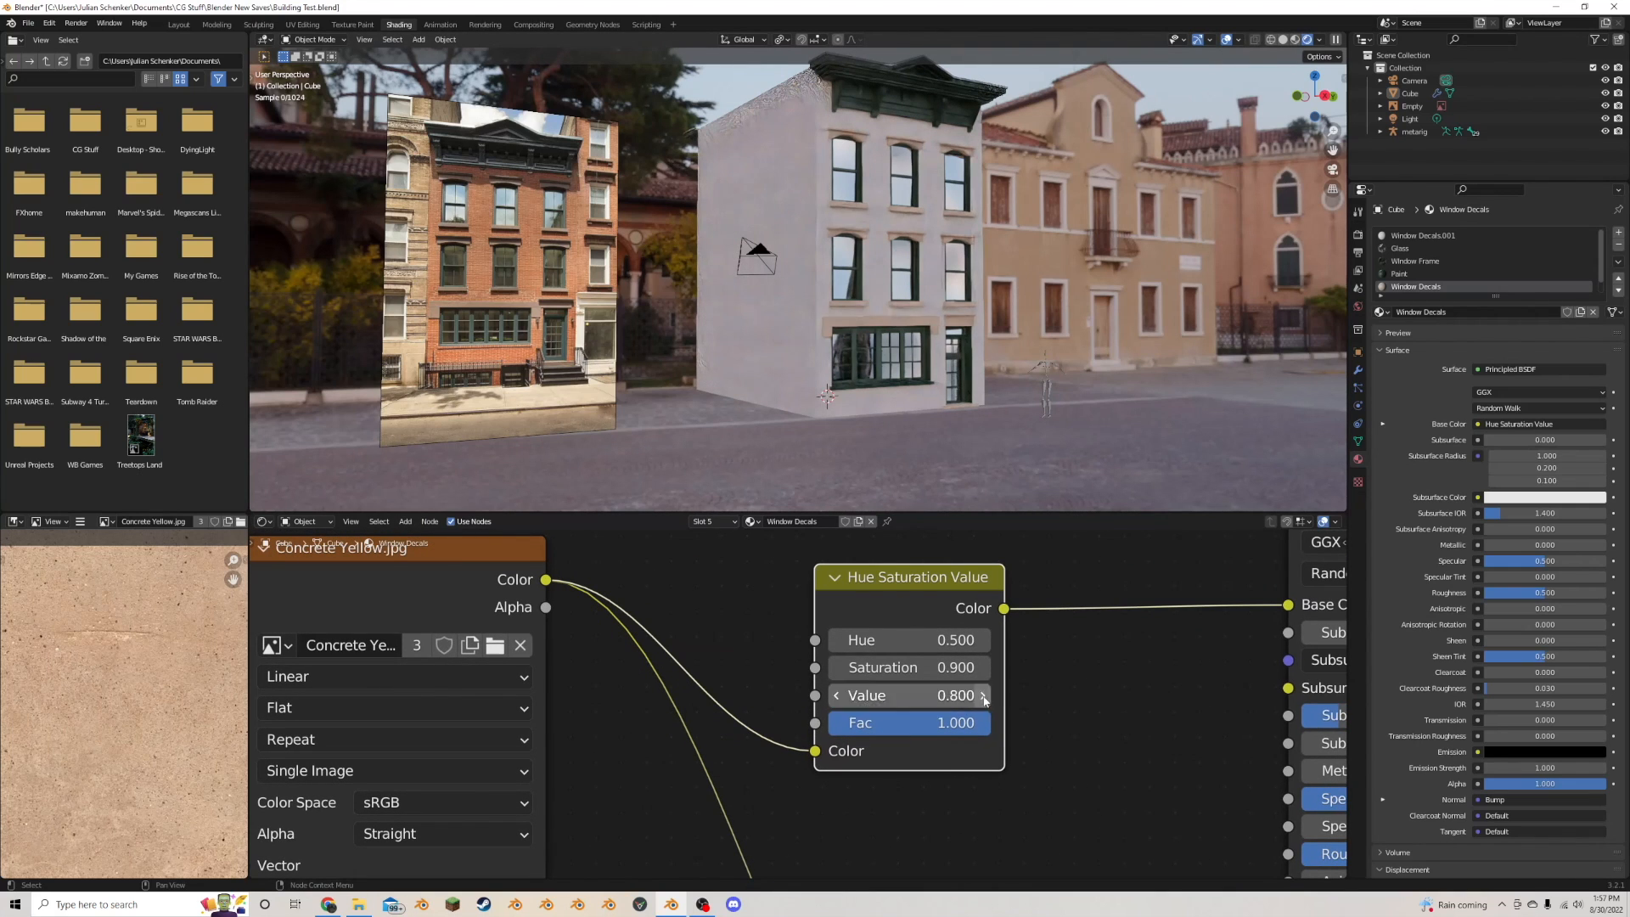
click(984, 698)
click(984, 698)
click(984, 698)
- Replace the Window Decals Hue Saturation Value node with a ColorRamp between the Concrete Yellow image and the shader's Base Color
key(x)
scroll(720, 625, down, 2)
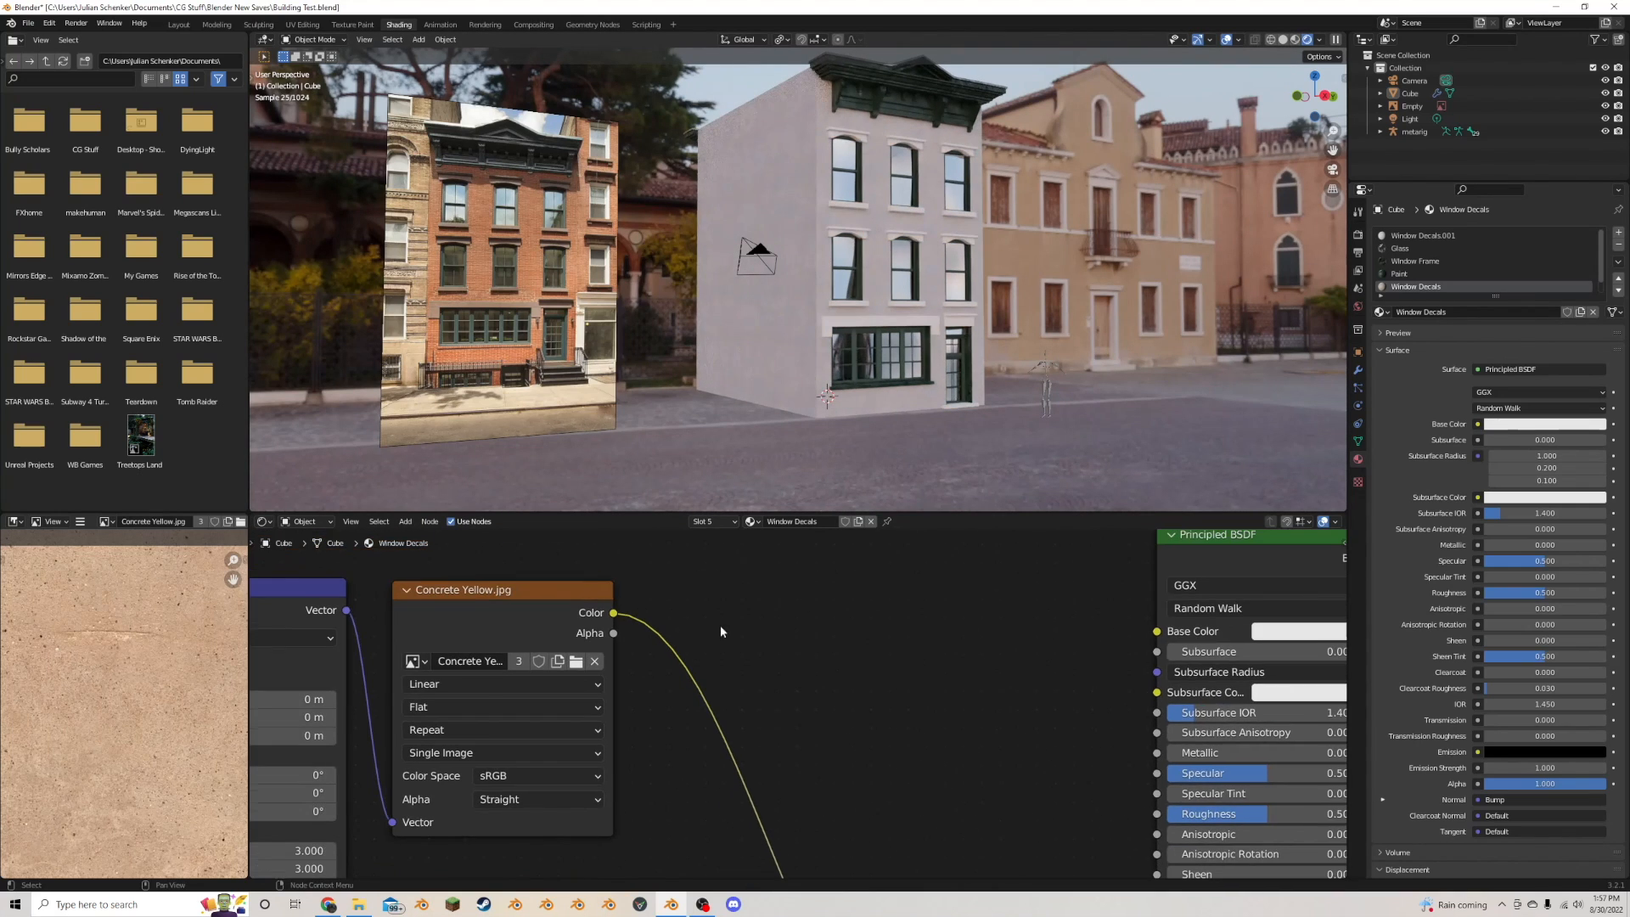
drag(612, 612, 1156, 631)
key(shift+a)
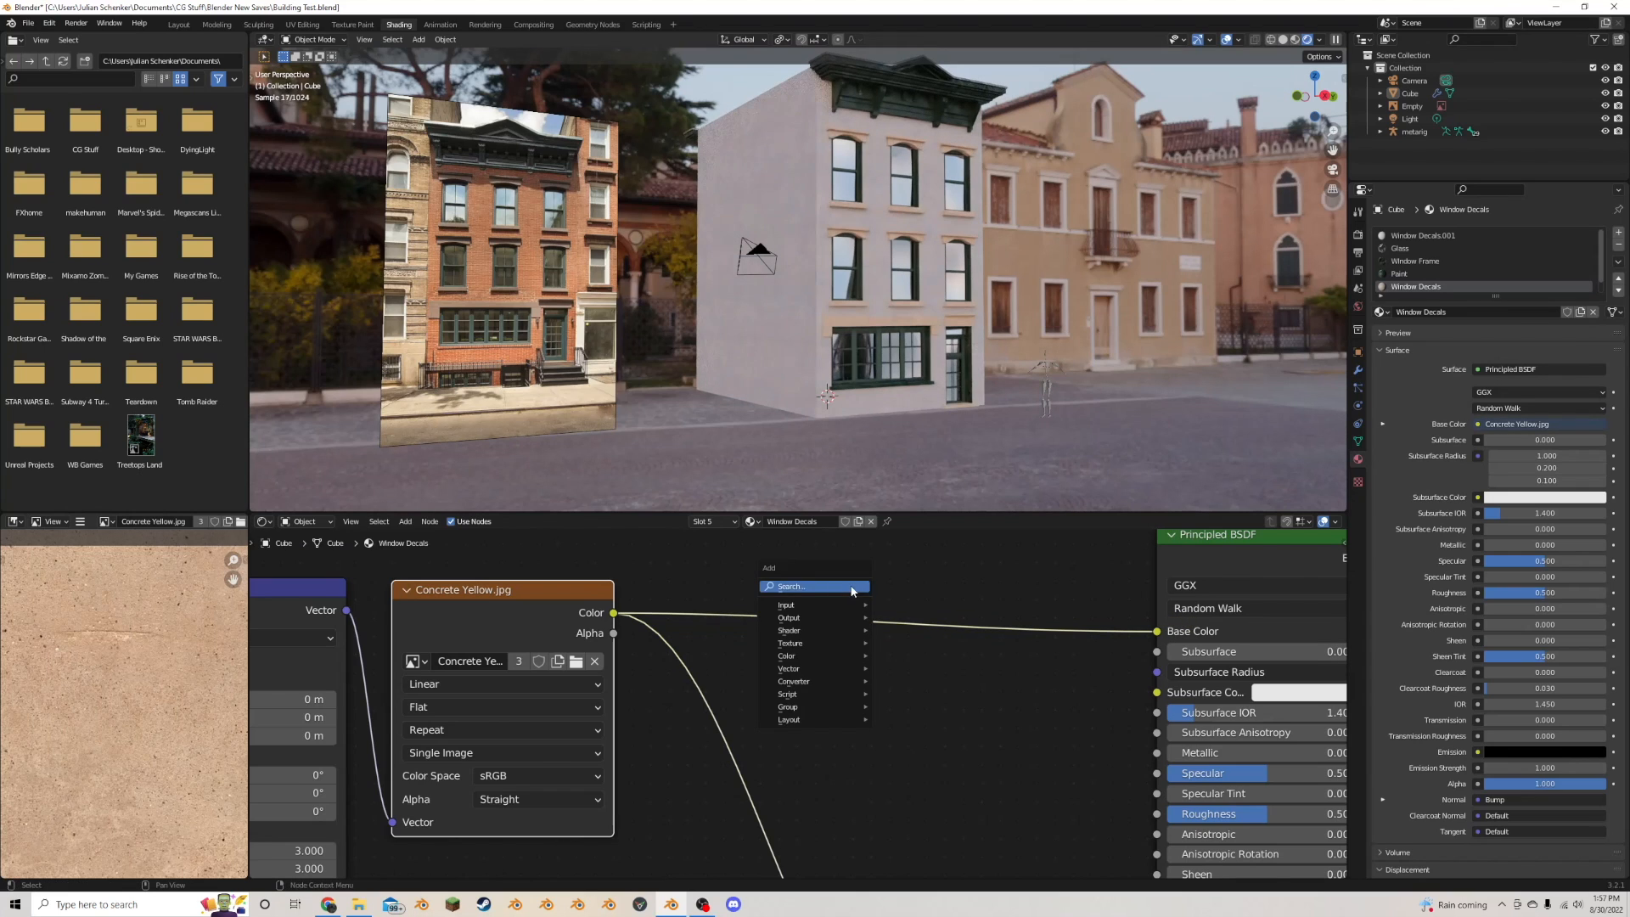
click(853, 584)
text(col)
key(Return)
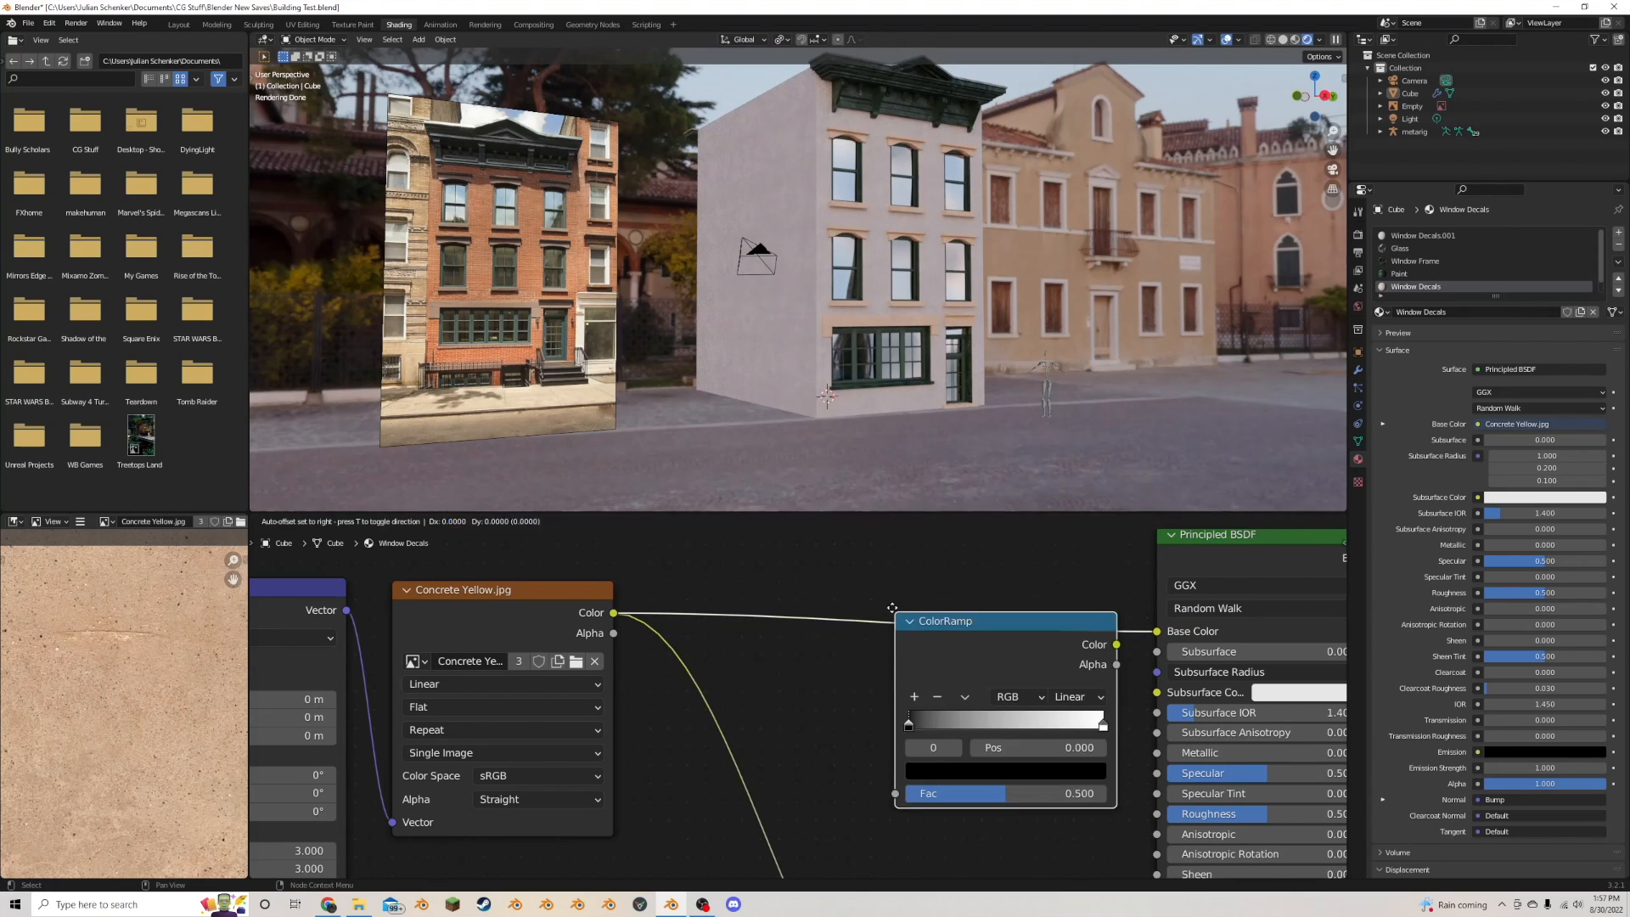
click(855, 612)
drag(855, 612, 826, 590)
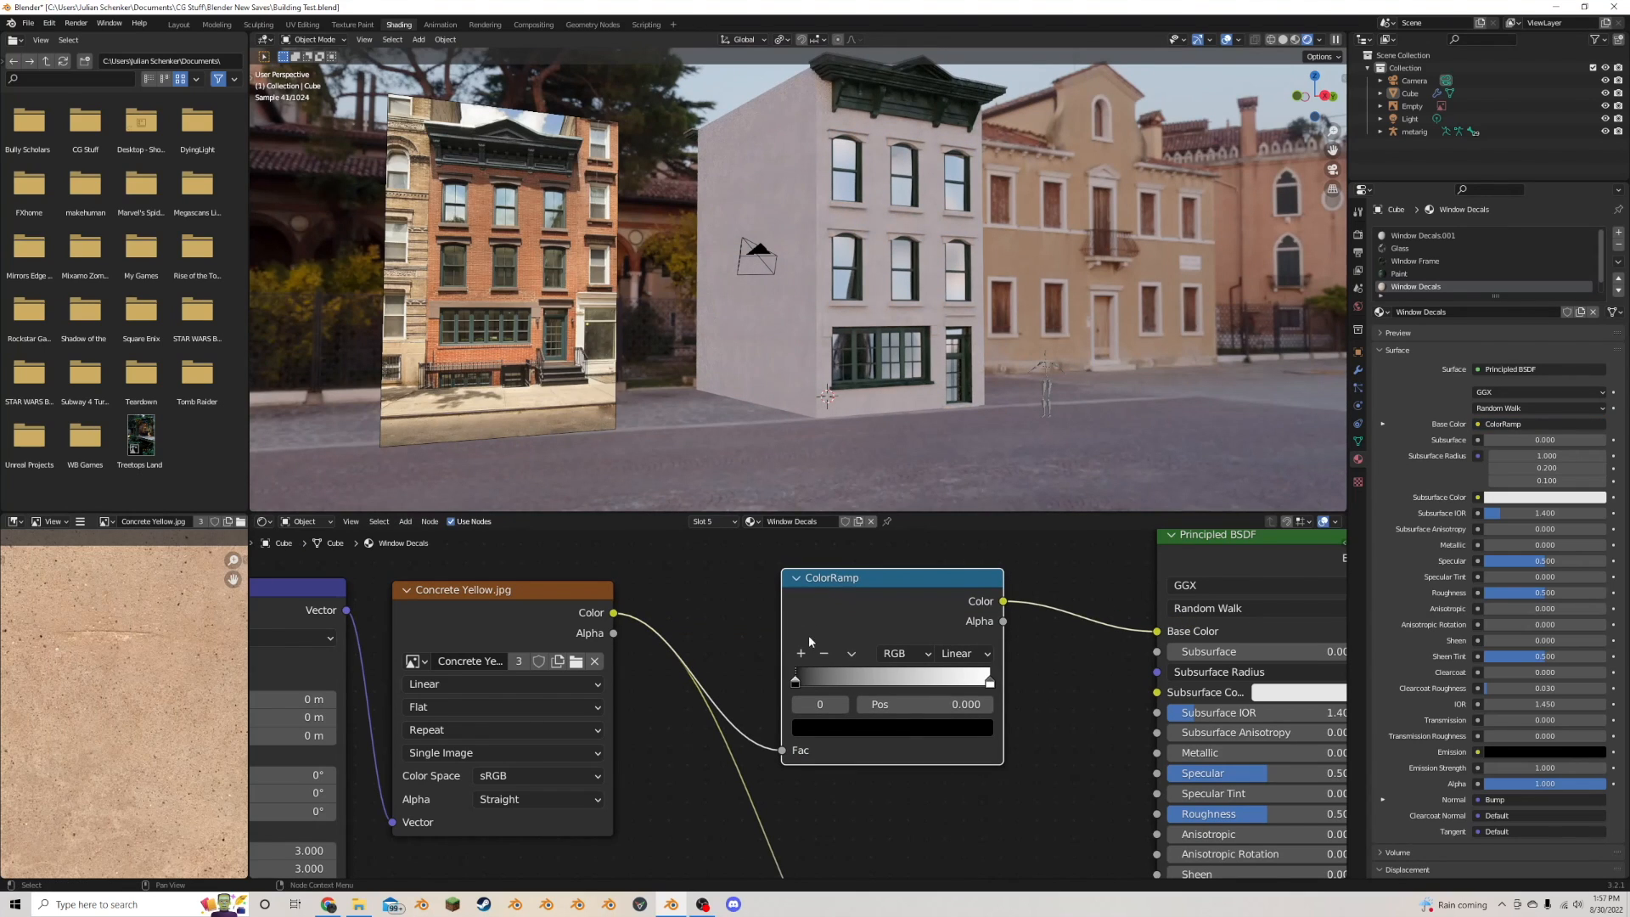
- Tint the white stop of the Window Decals ColorRamp to warm cream FFEBD0 and compare the trim with the reference photo
click(990, 682)
click(934, 727)
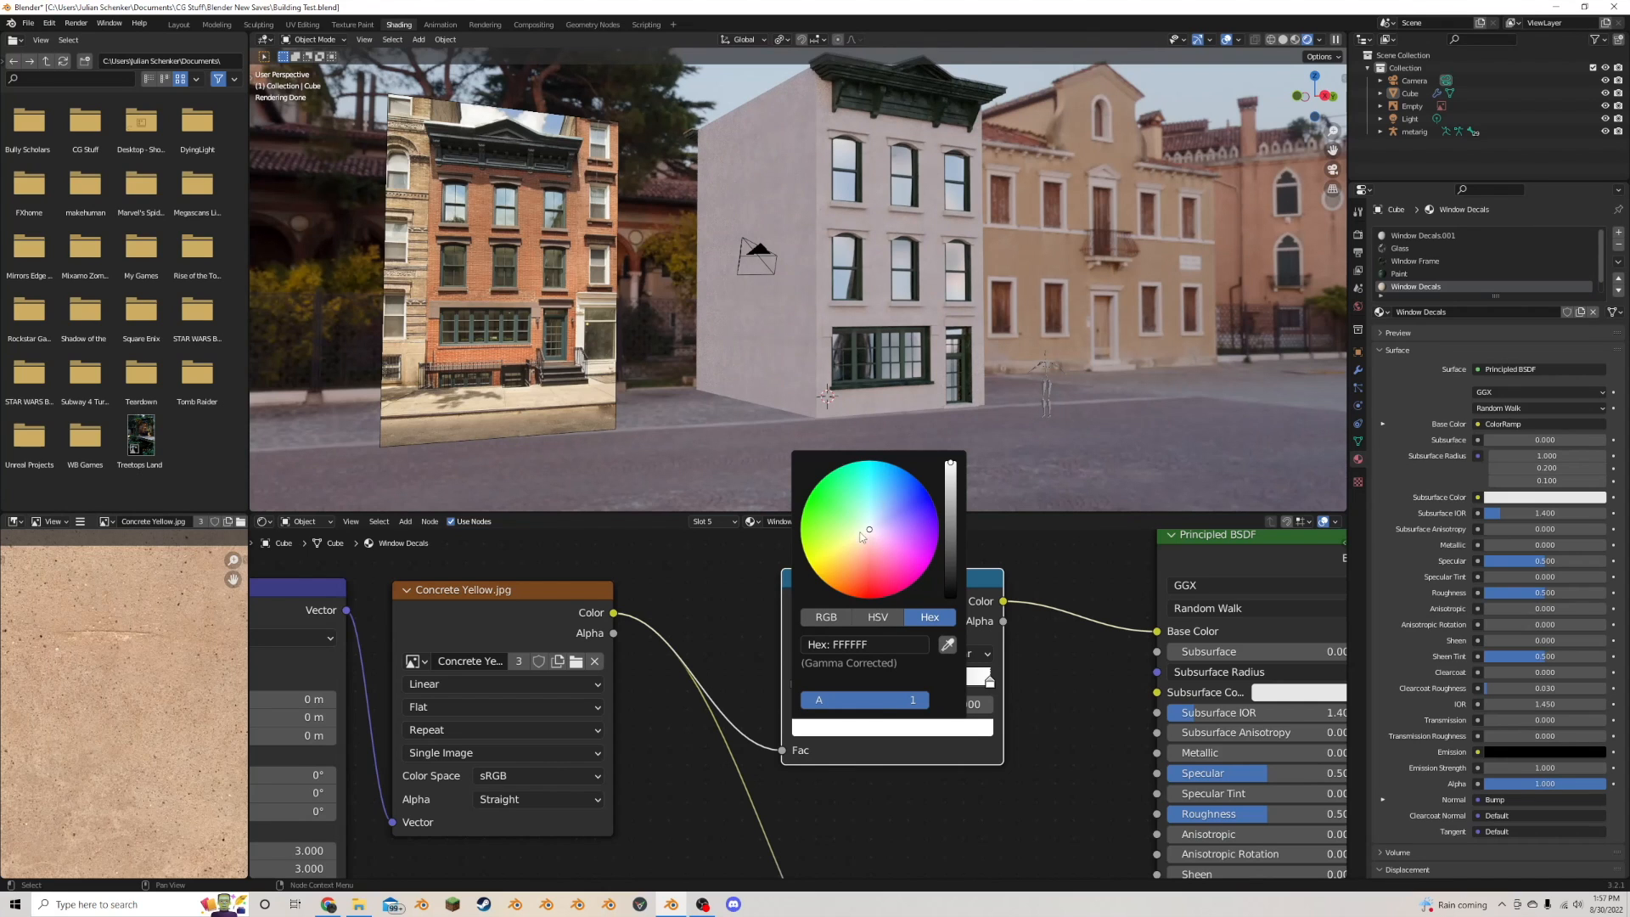
scroll(965, 303, up, 5)
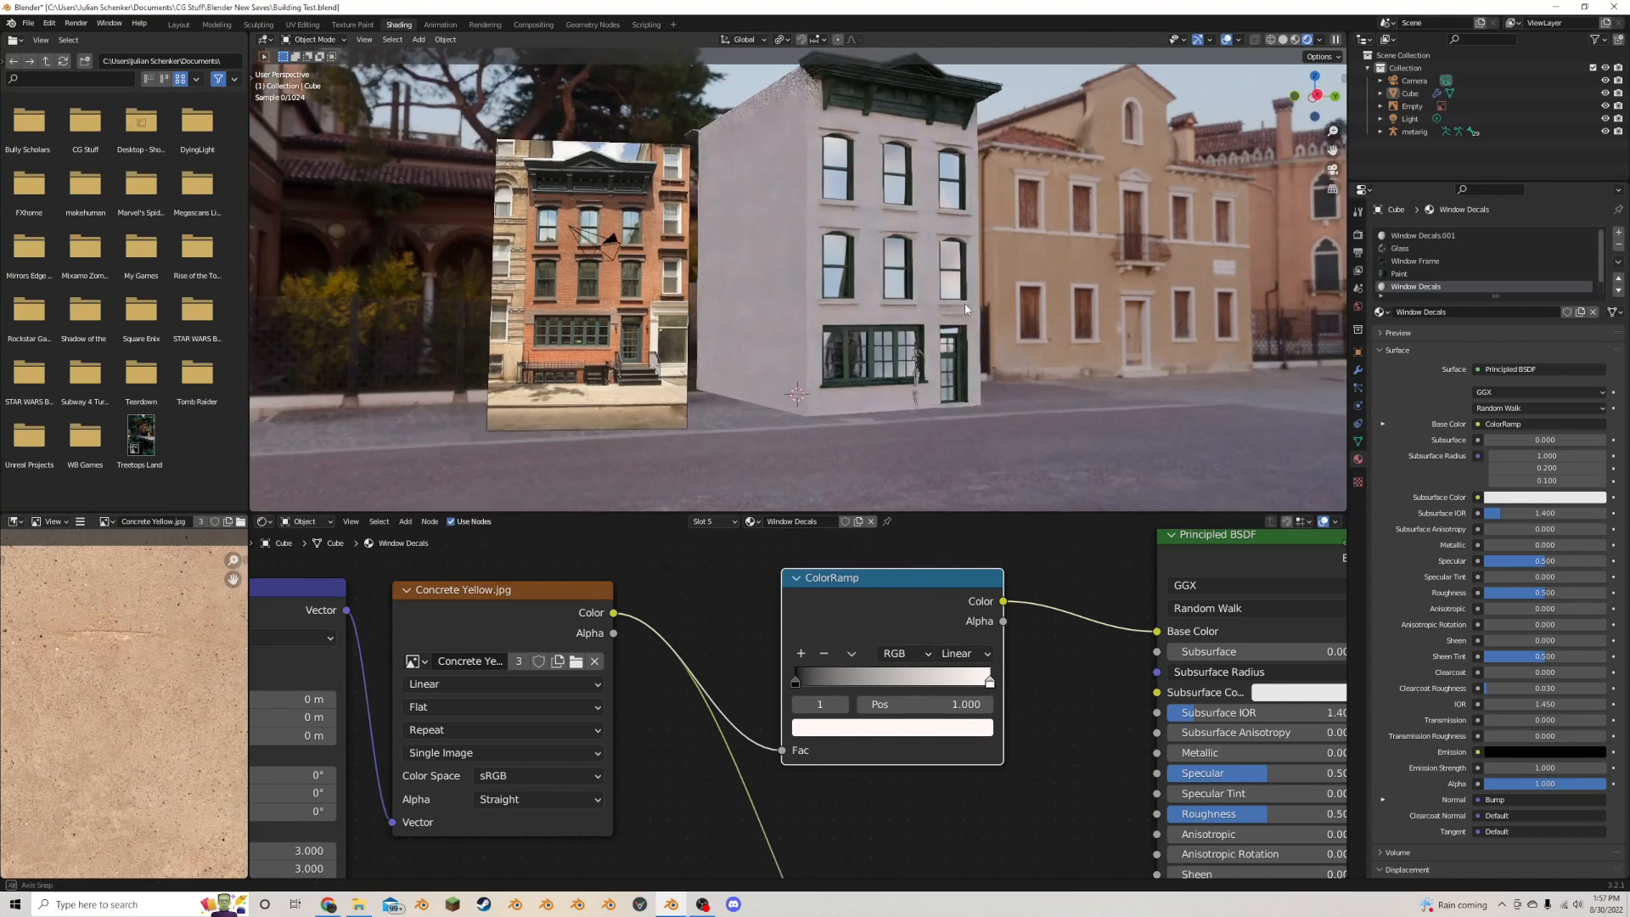
scroll(913, 433, up, 4)
click(891, 726)
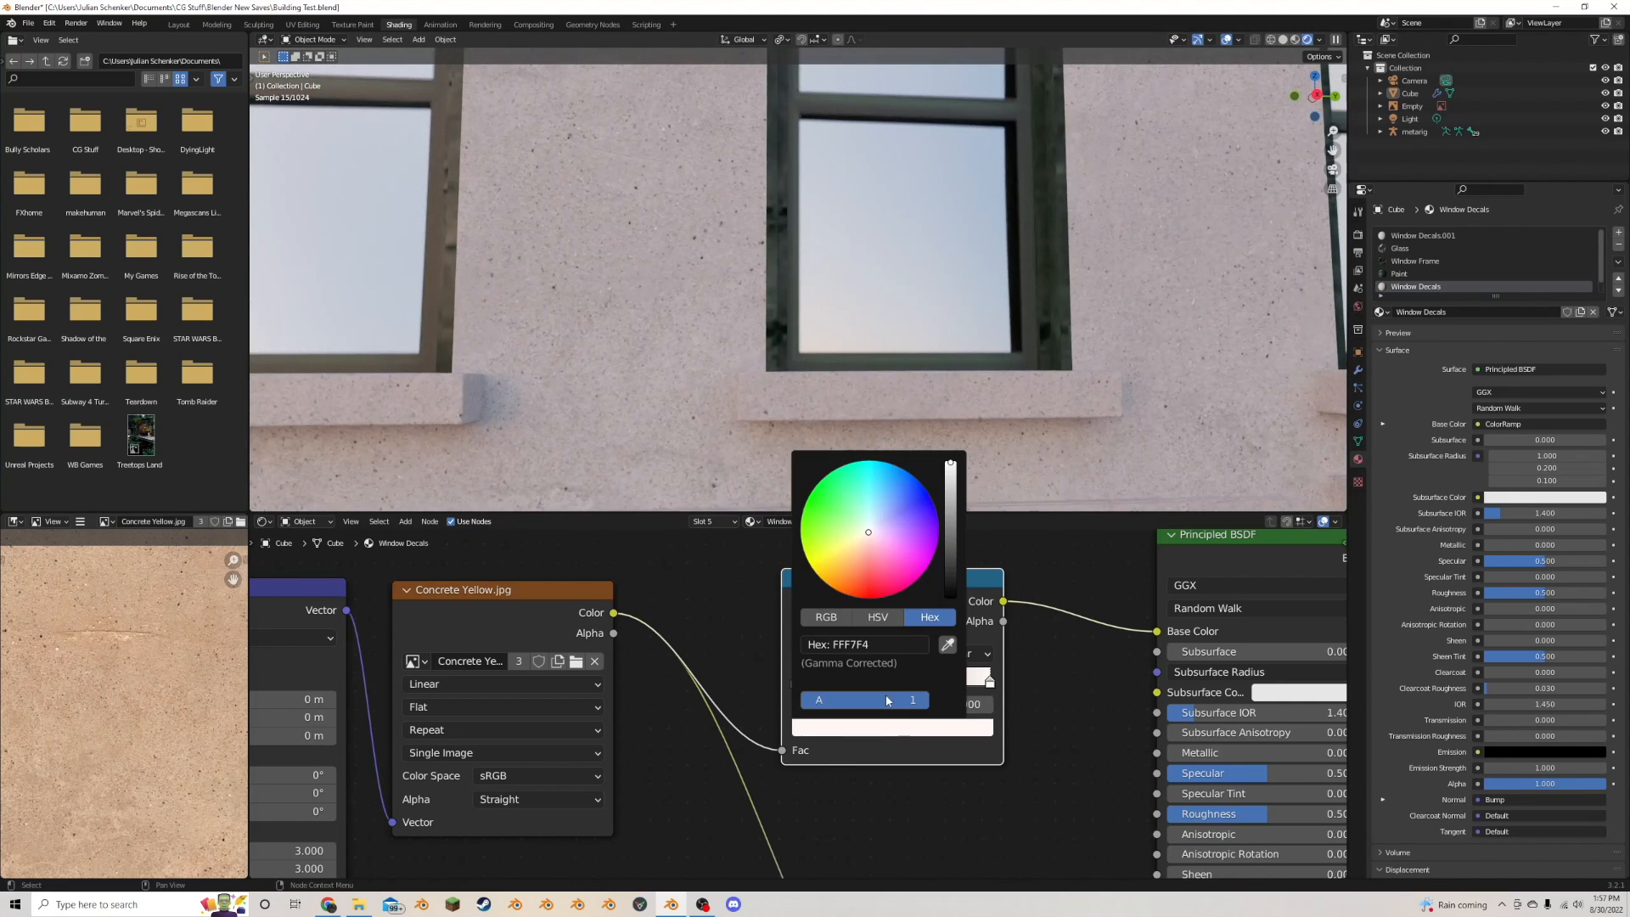
drag(867, 544, 862, 542)
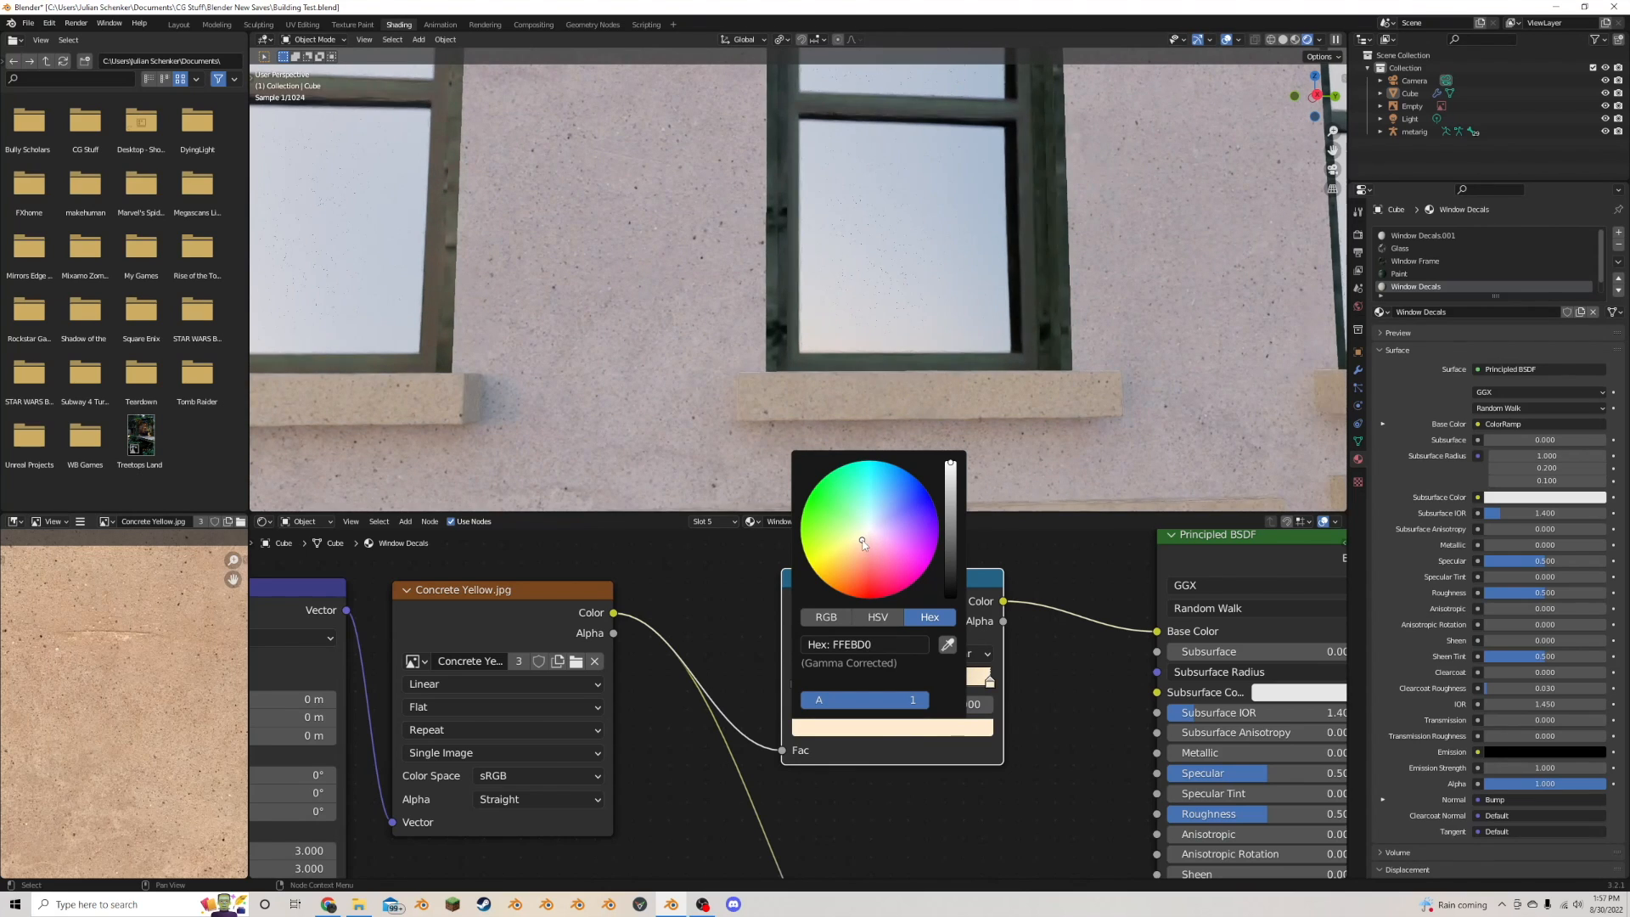
scroll(1056, 291, down, 9)
middle_drag(1056, 290, 1051, 289)
scroll(1019, 297, down, 4)
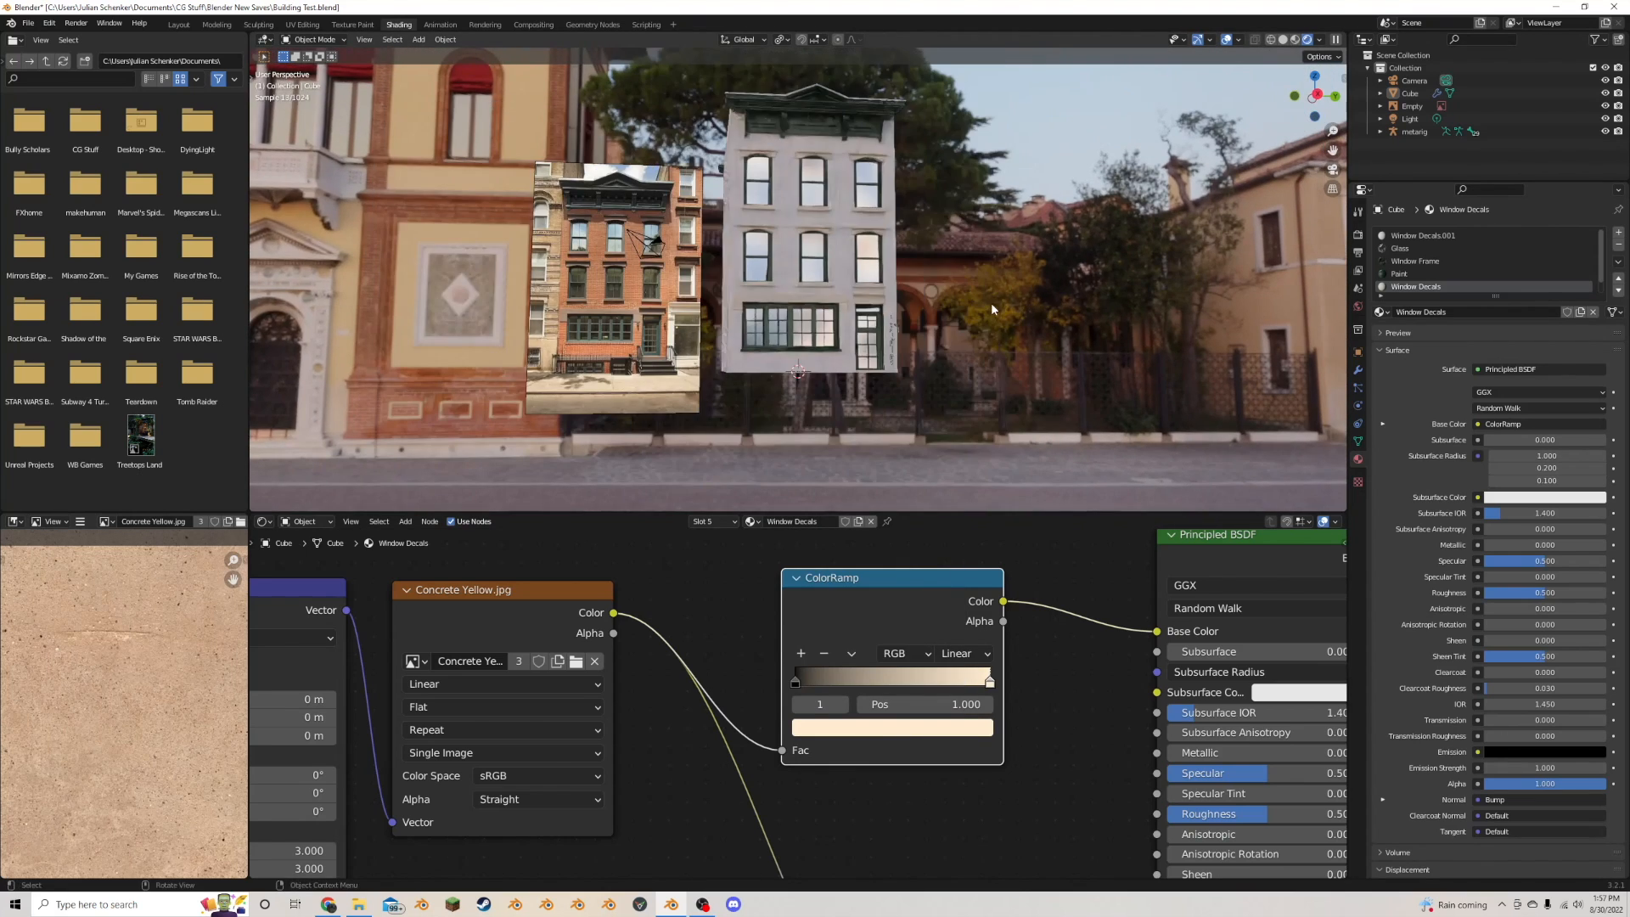
scroll(996, 304, up, 2)
scroll(993, 305, up, 2)
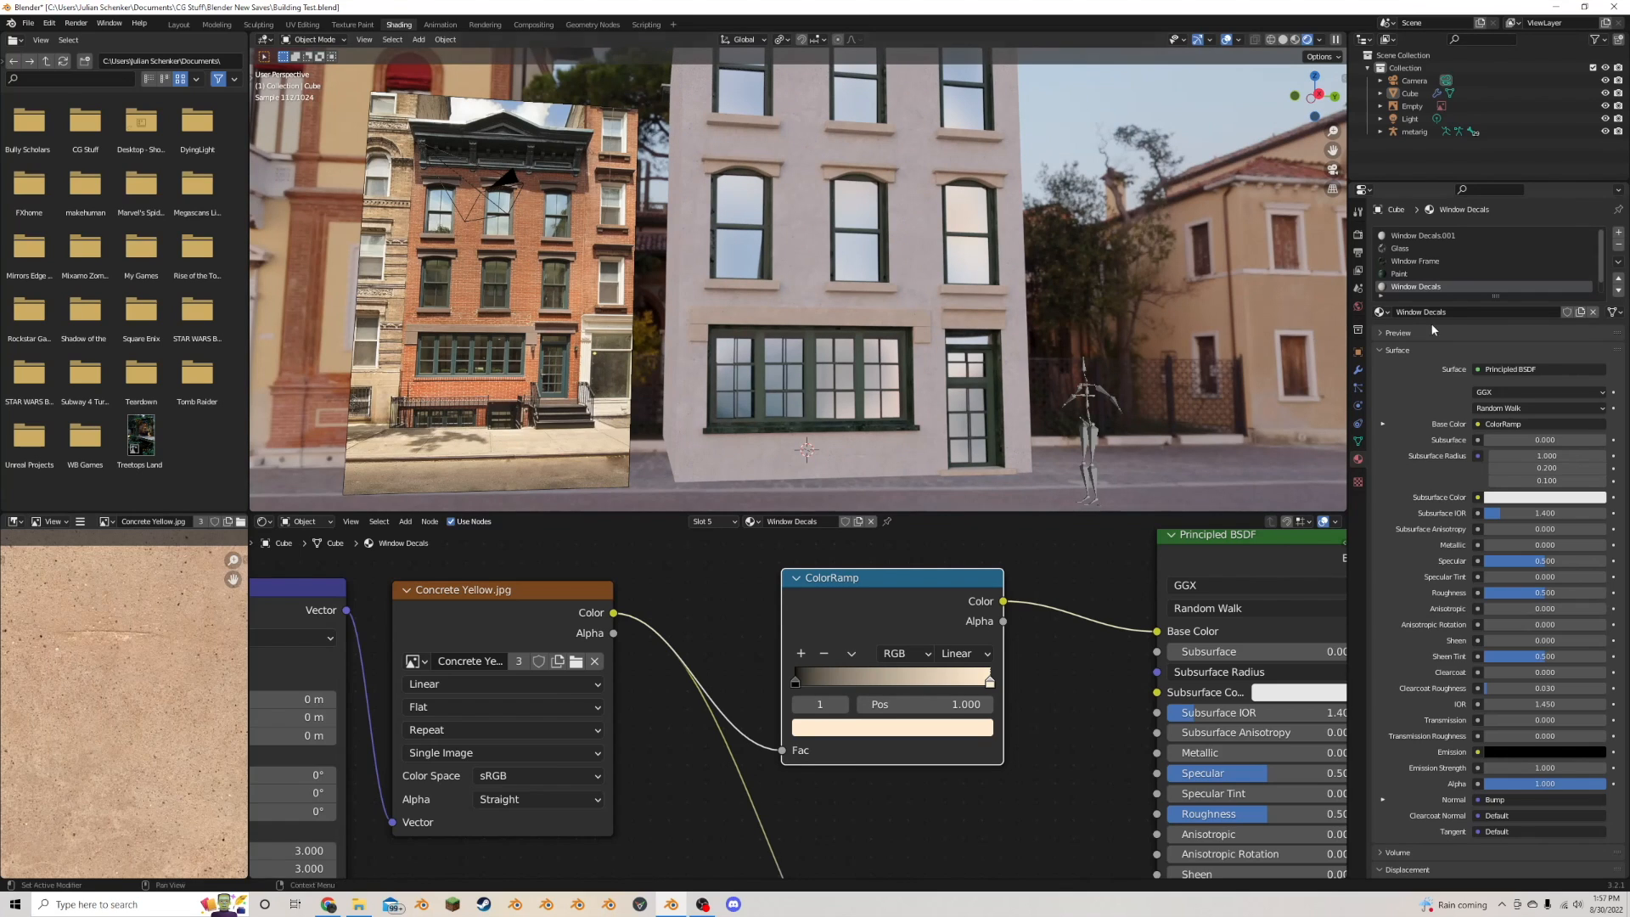
- In the Paint material, expand the Base Color ColorRamp, turn its green stop white and move it to position 0.482
click(1422, 275)
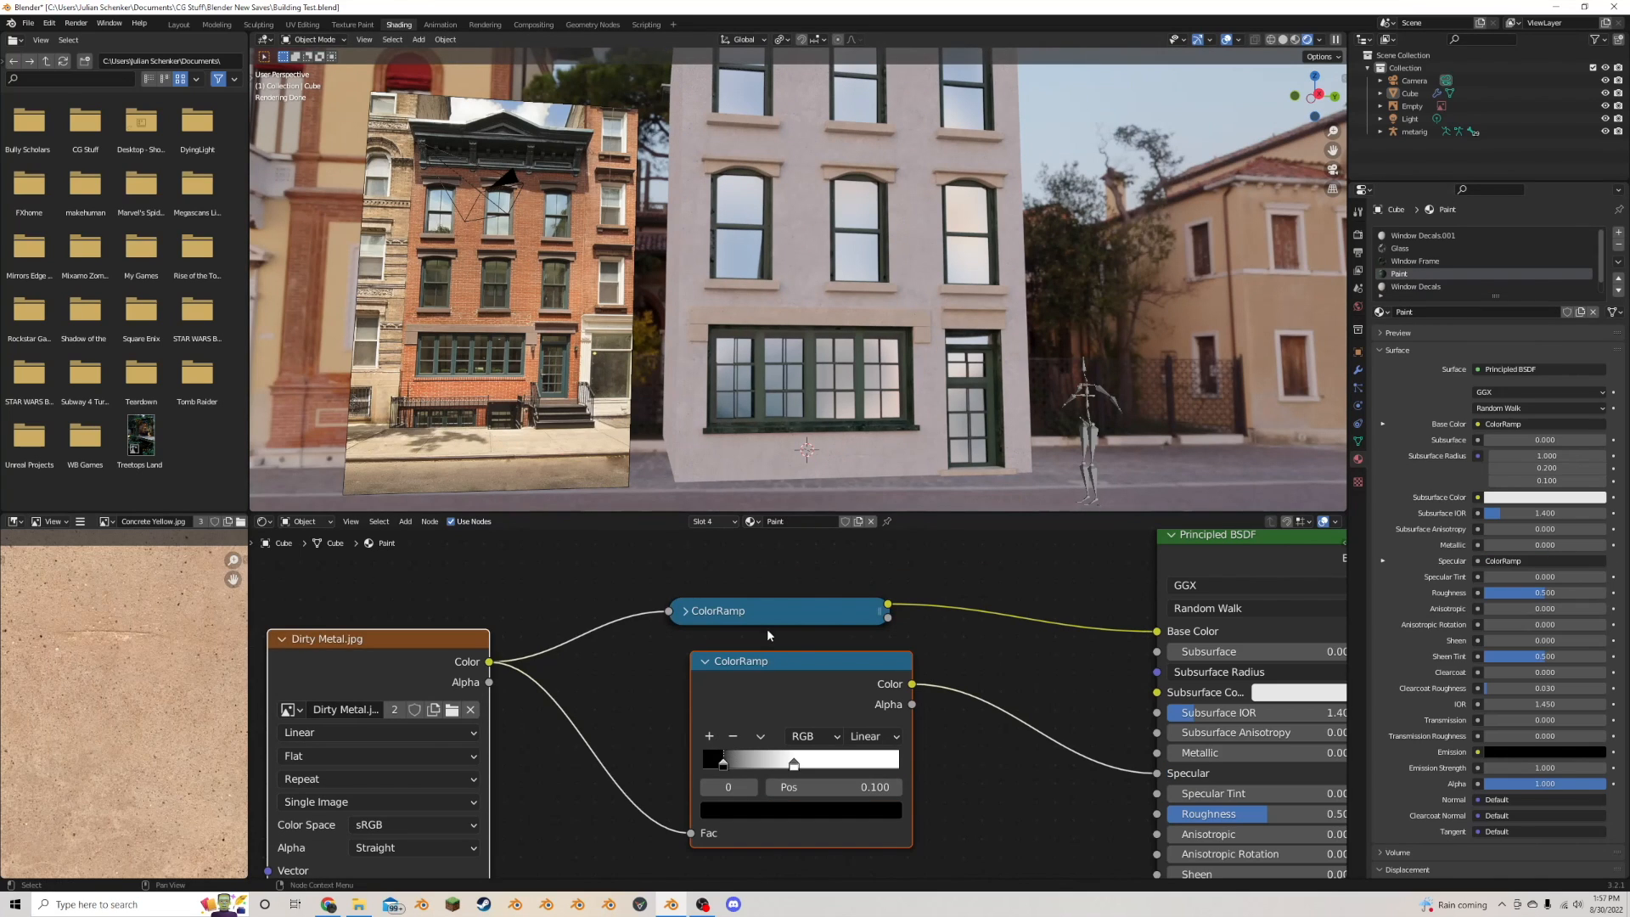
click(695, 614)
click(805, 717)
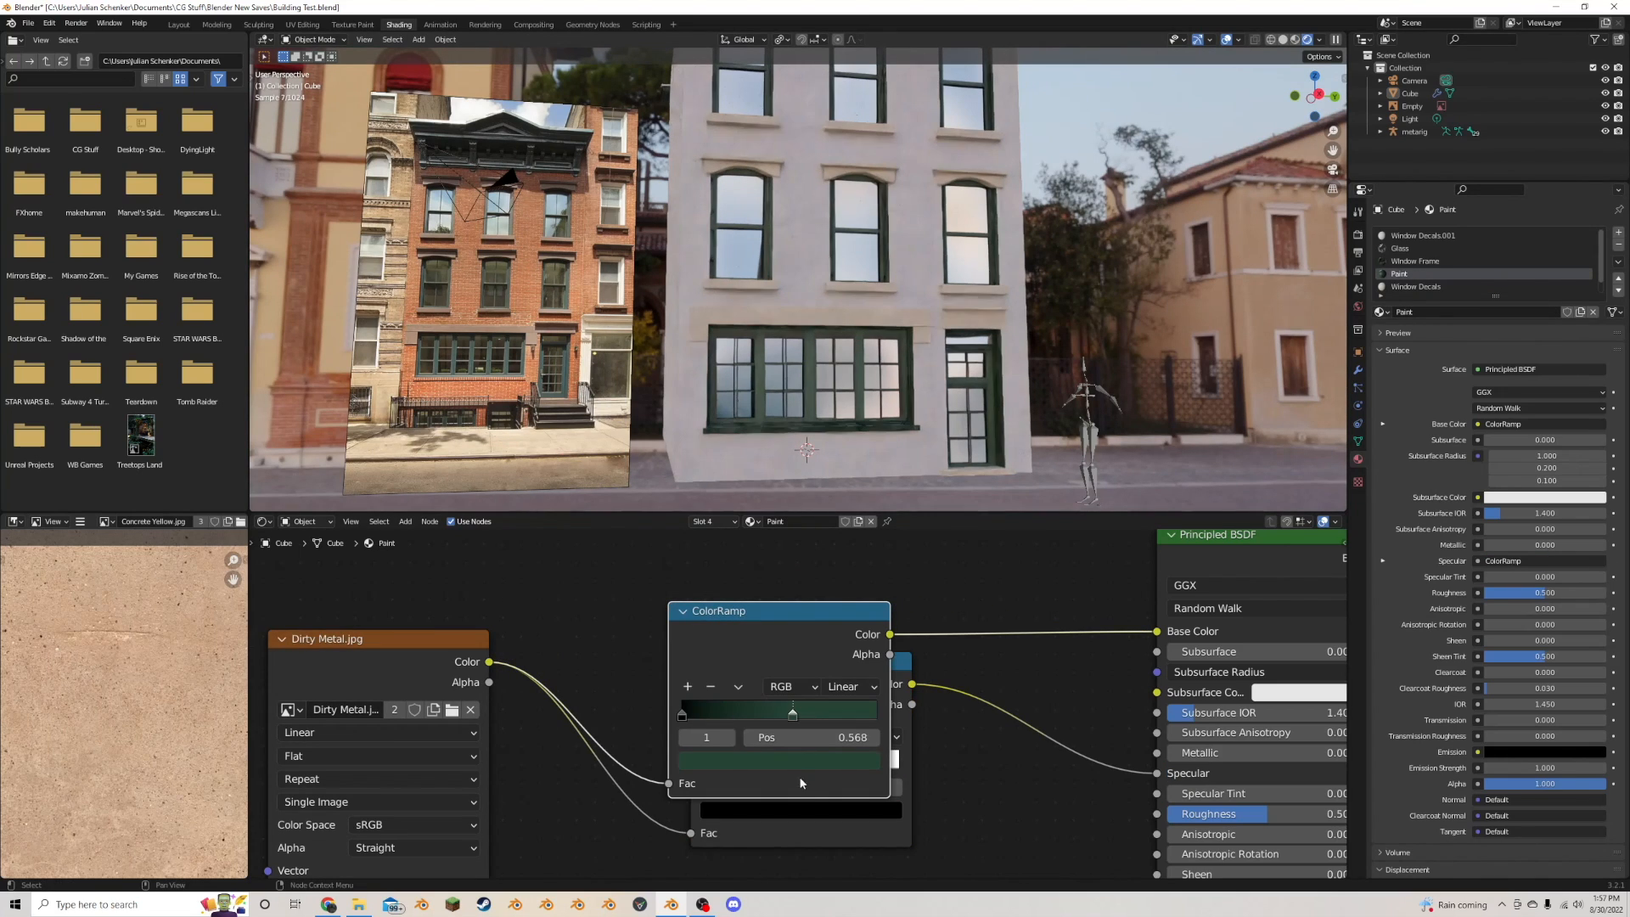
click(800, 763)
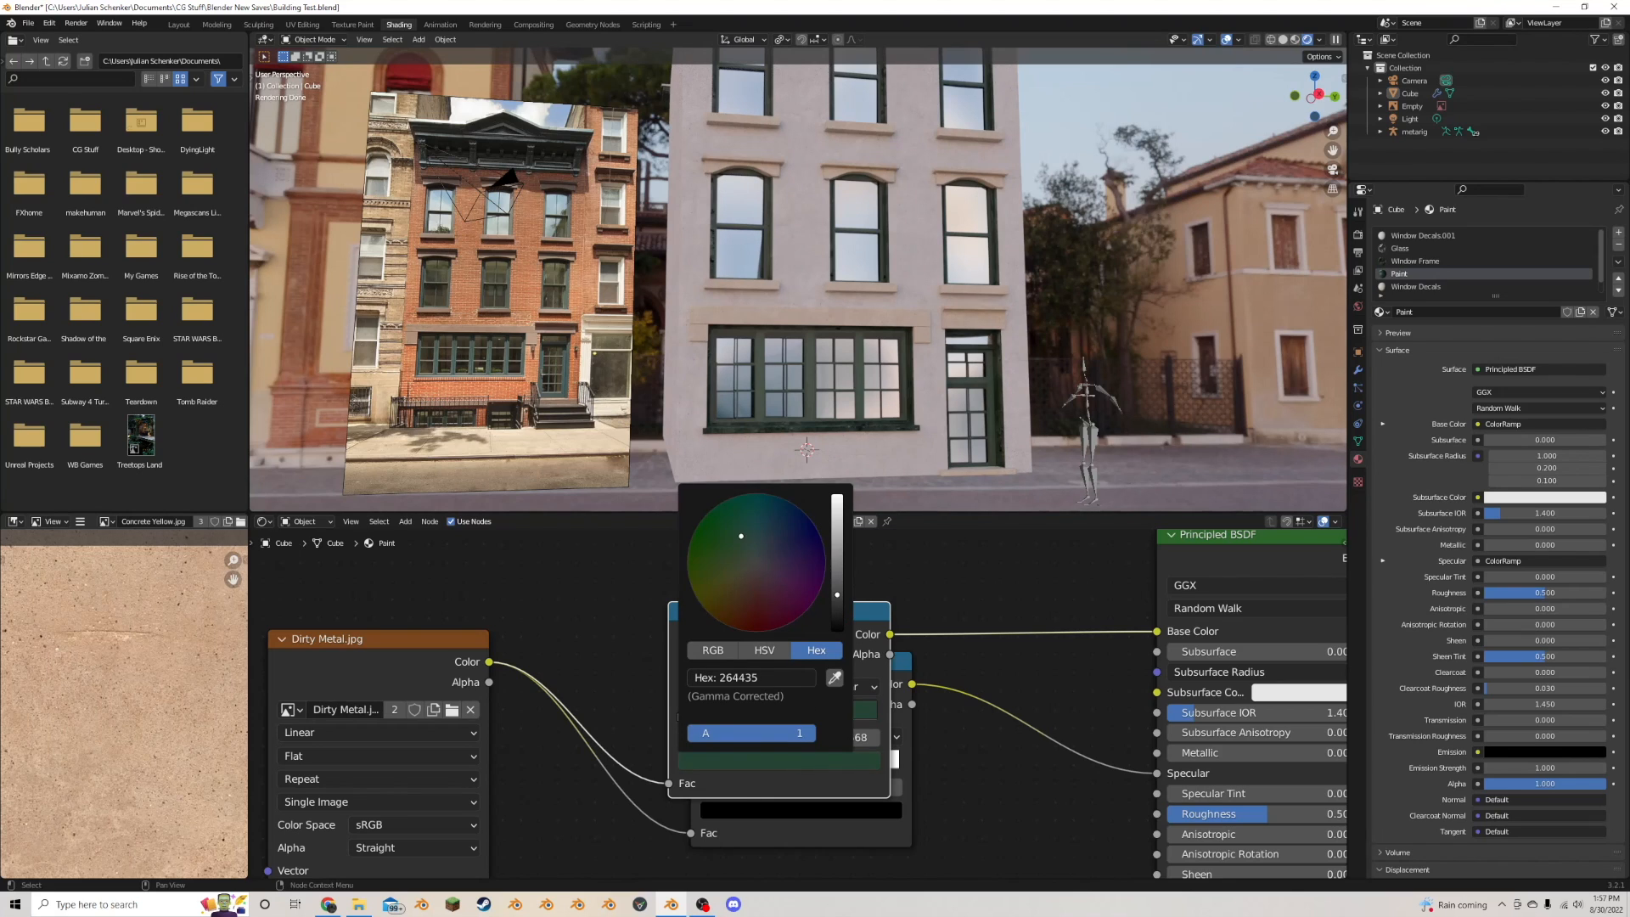
drag(837, 595, 837, 495)
click(771, 761)
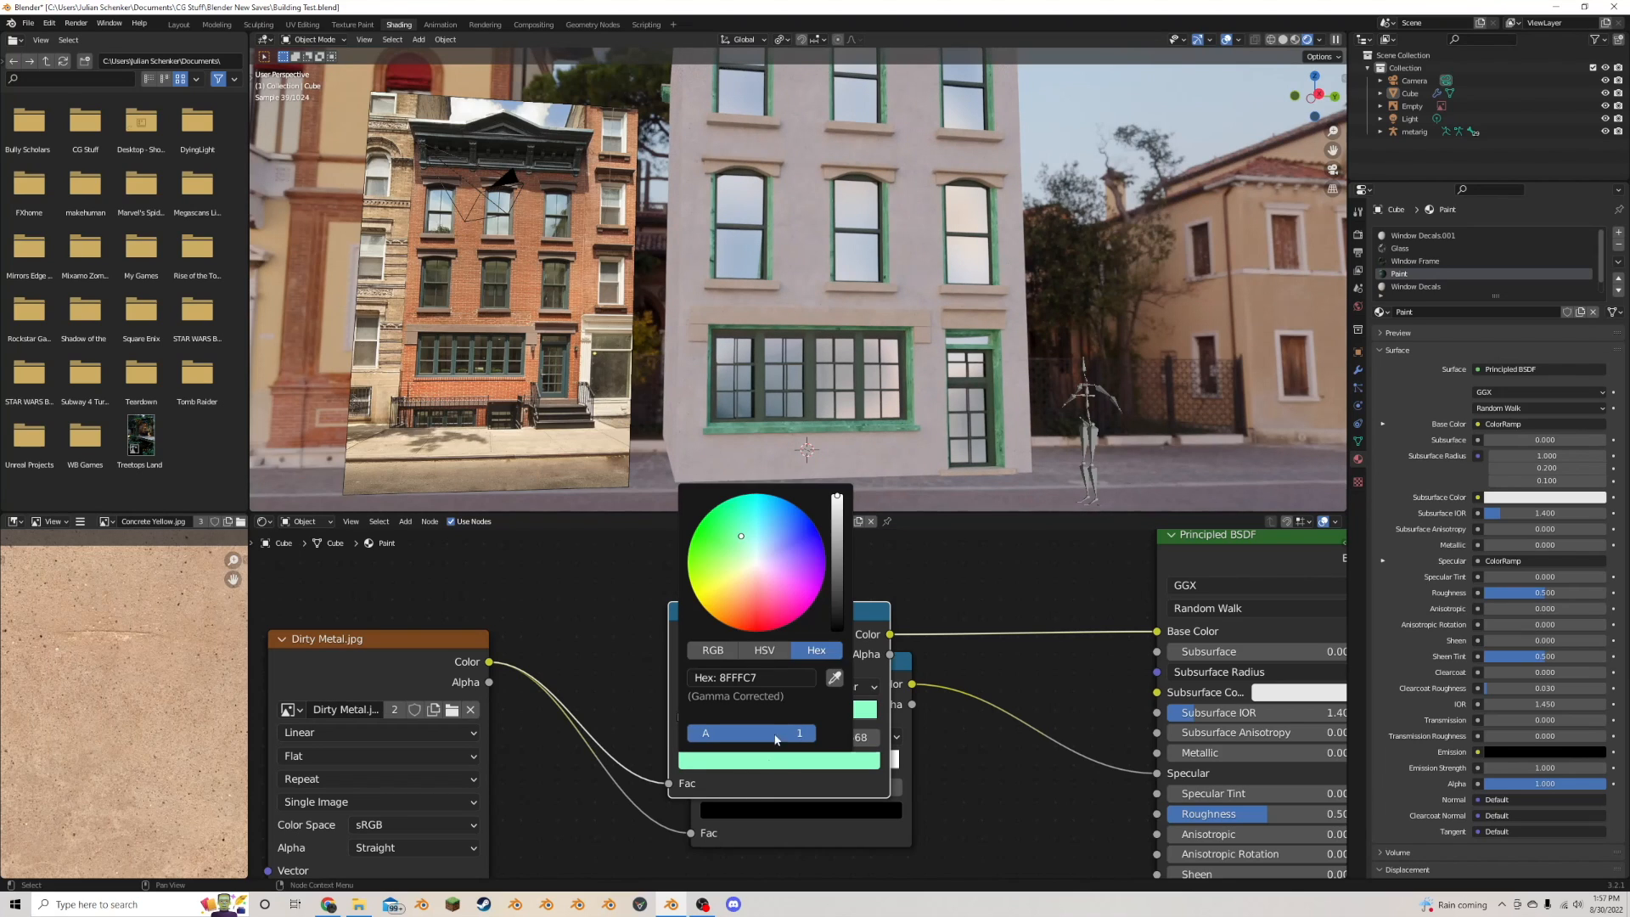
click(767, 652)
drag(793, 695, 743, 707)
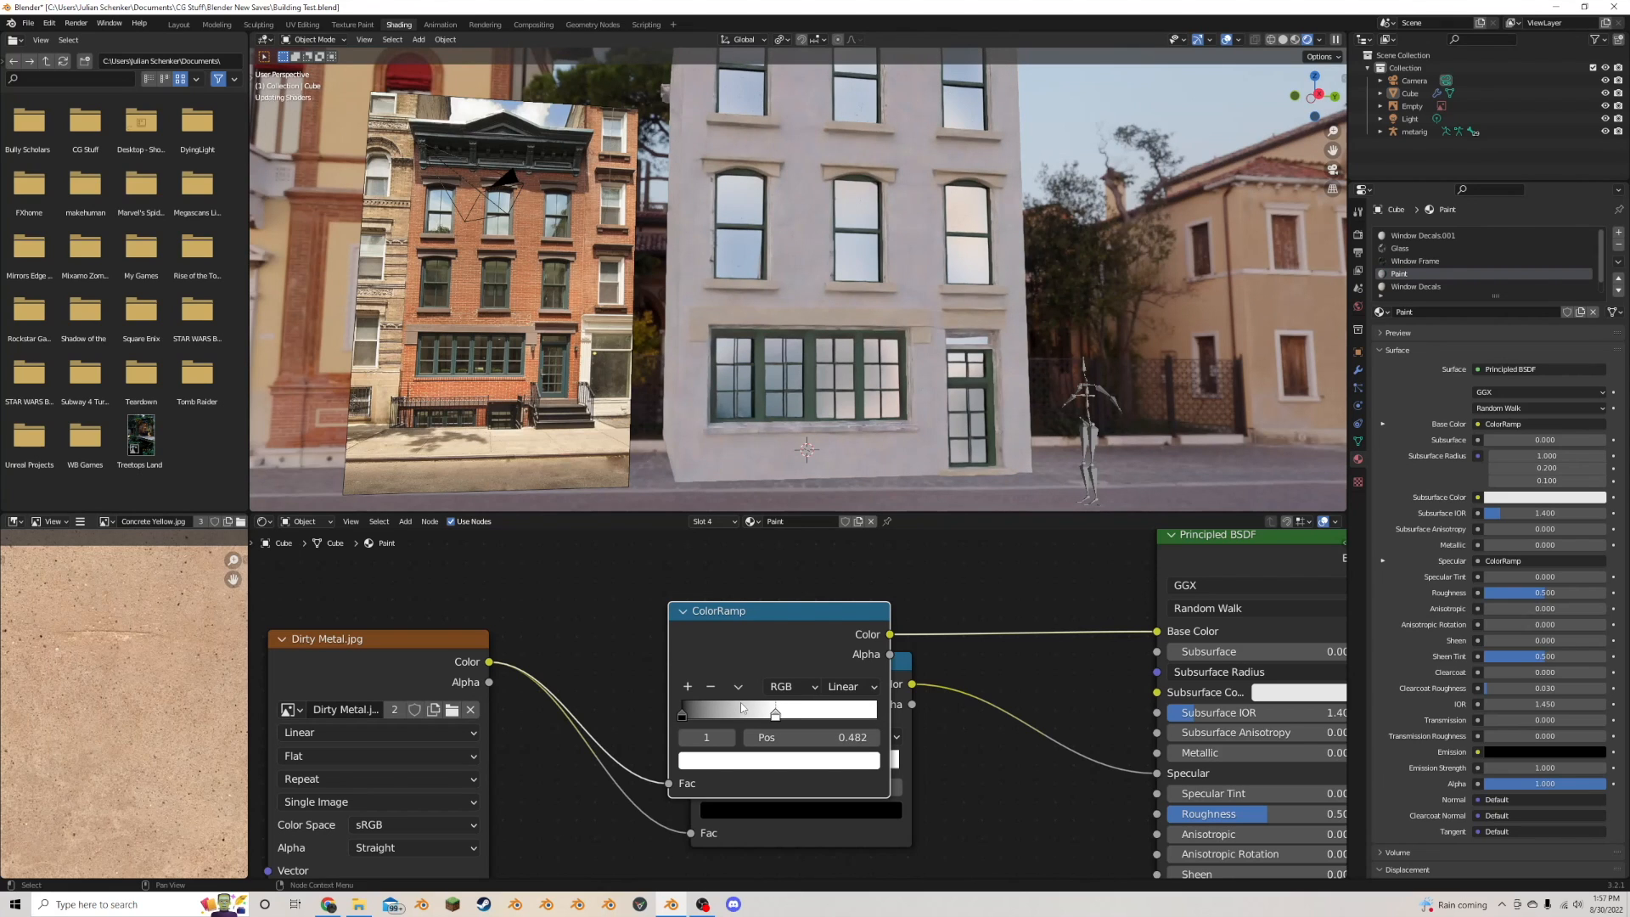
middle_drag(980, 390, 992, 412)
scroll(991, 412, up, 1)
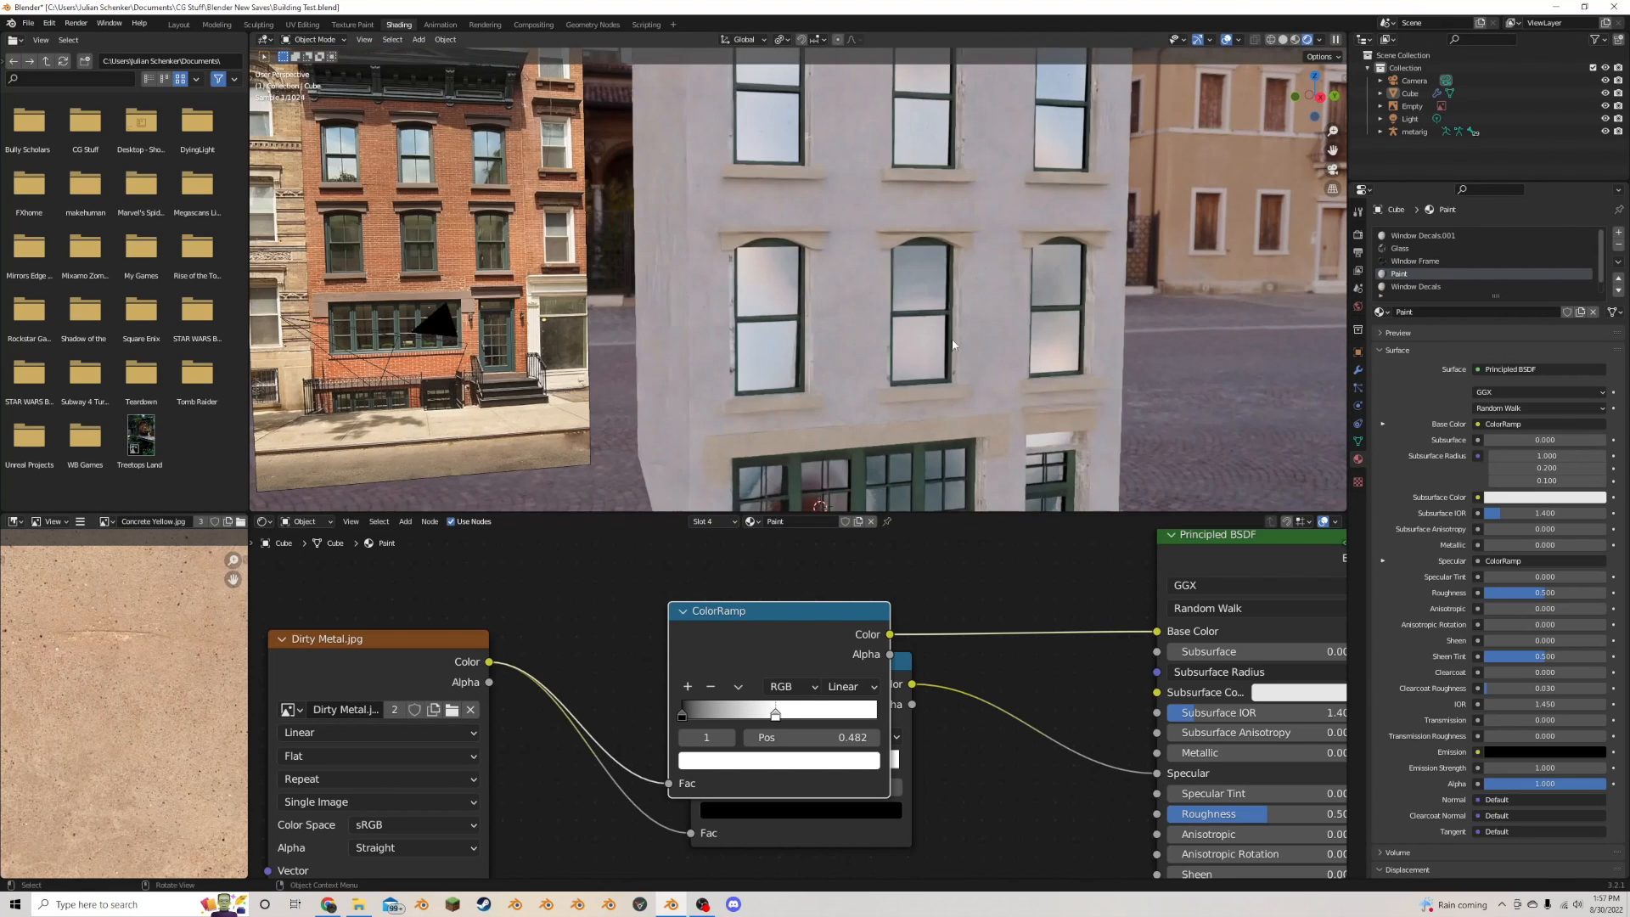
- In the Window Frame material, delete the green ColorRamp and link the Windows.png Color straight to Base Color
click(1414, 262)
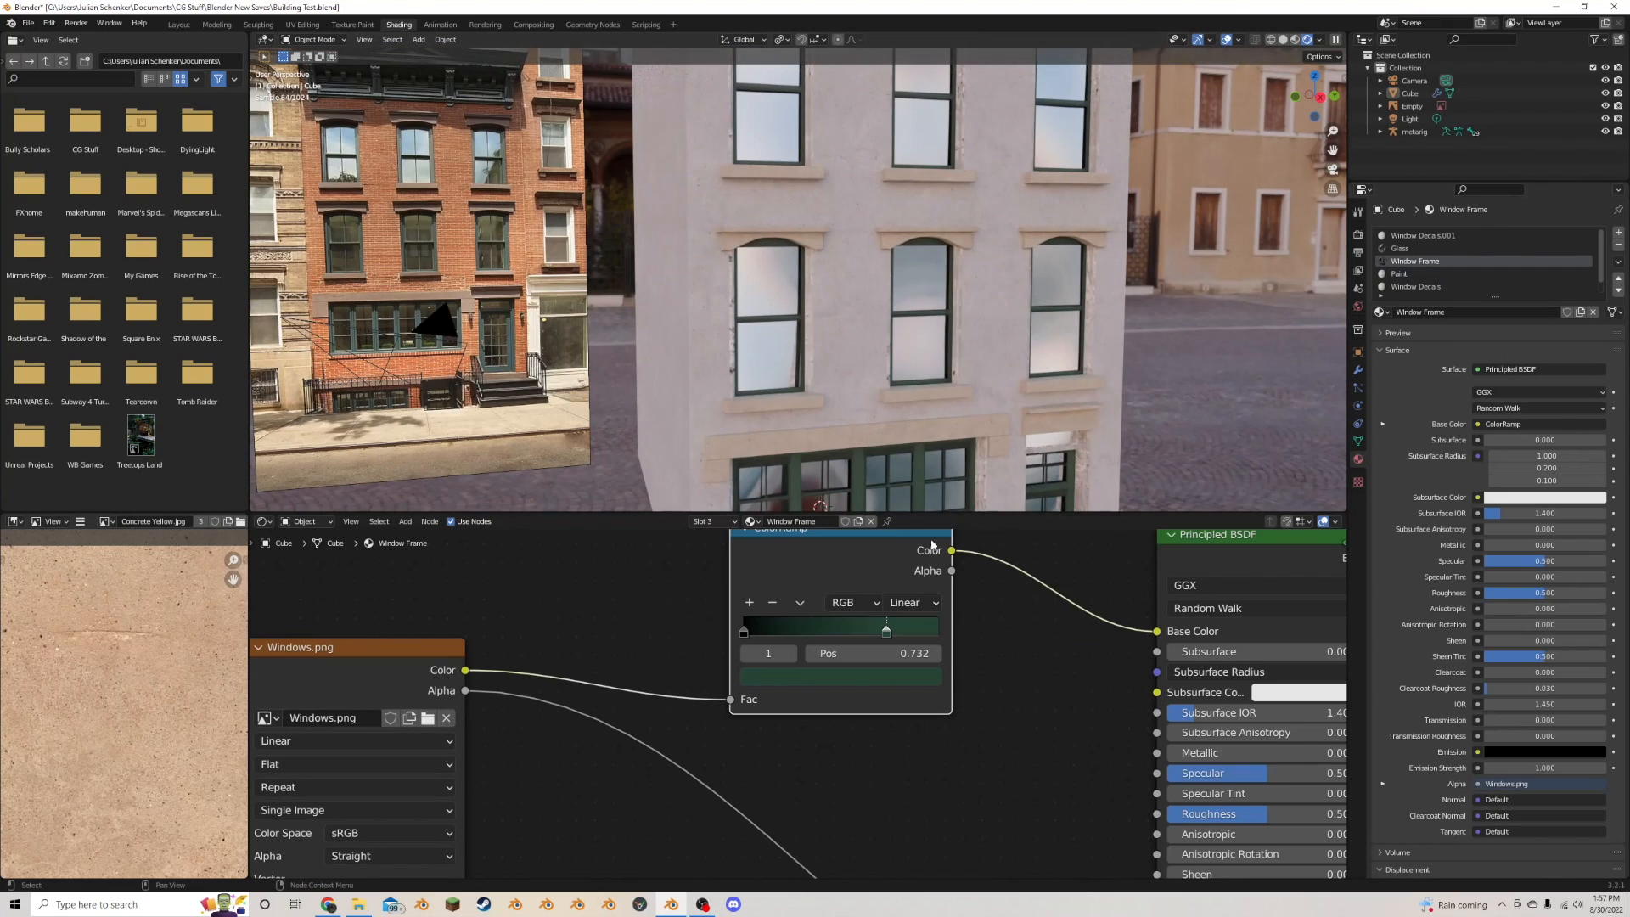
click(818, 564)
key(x)
drag(465, 670, 1156, 631)
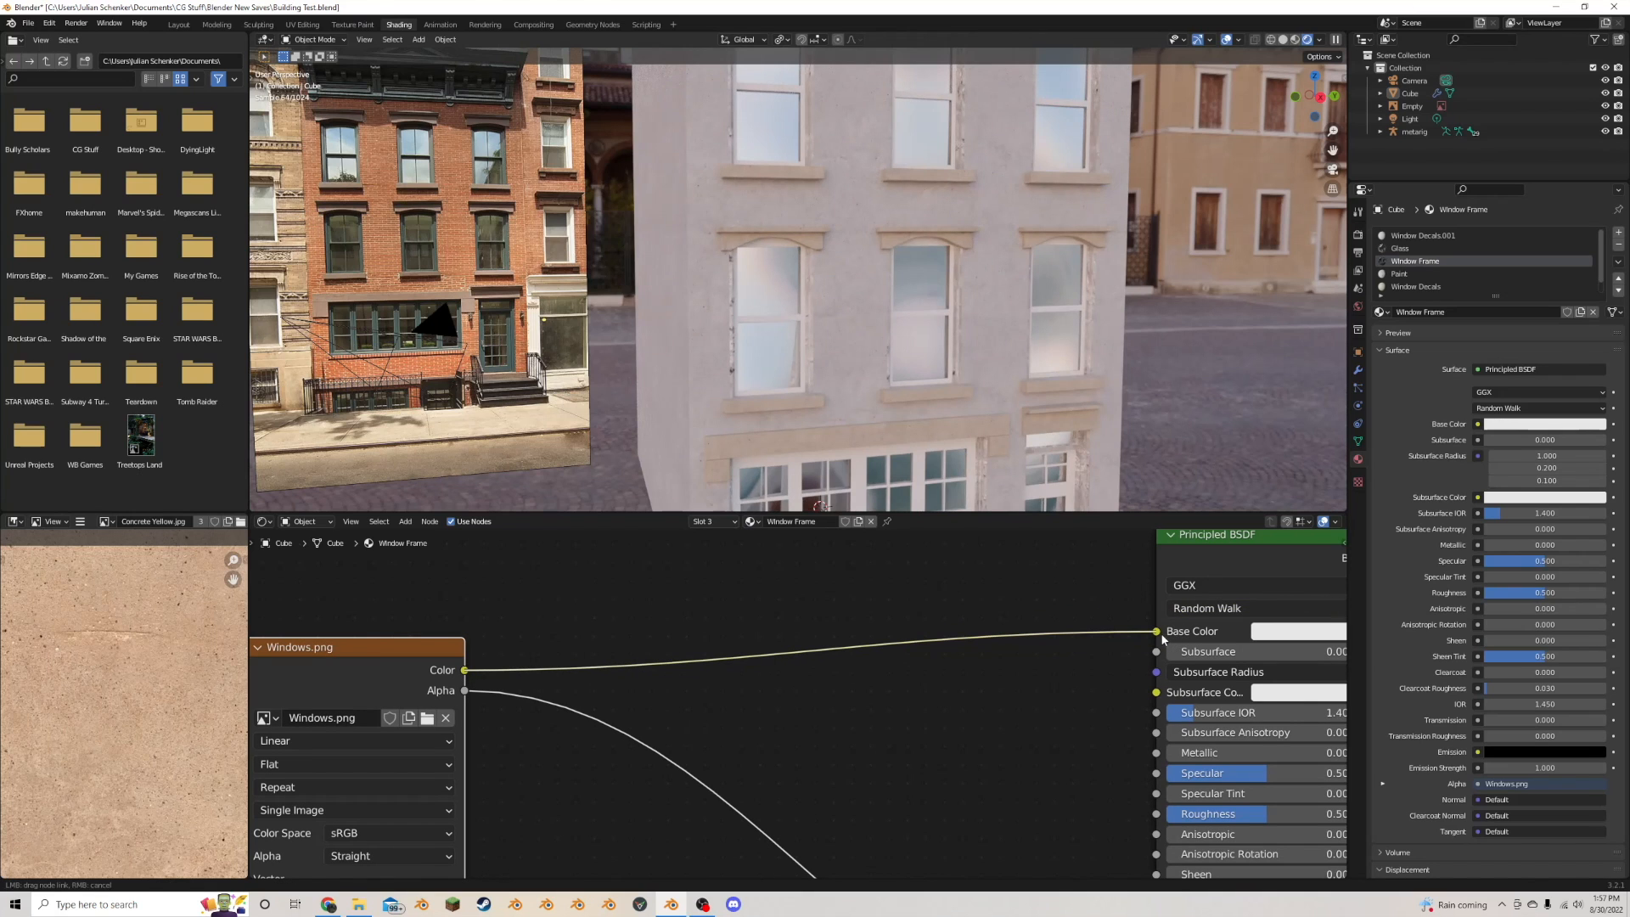
middle_drag(1129, 378, 954, 233)
scroll(955, 268, up, 3)
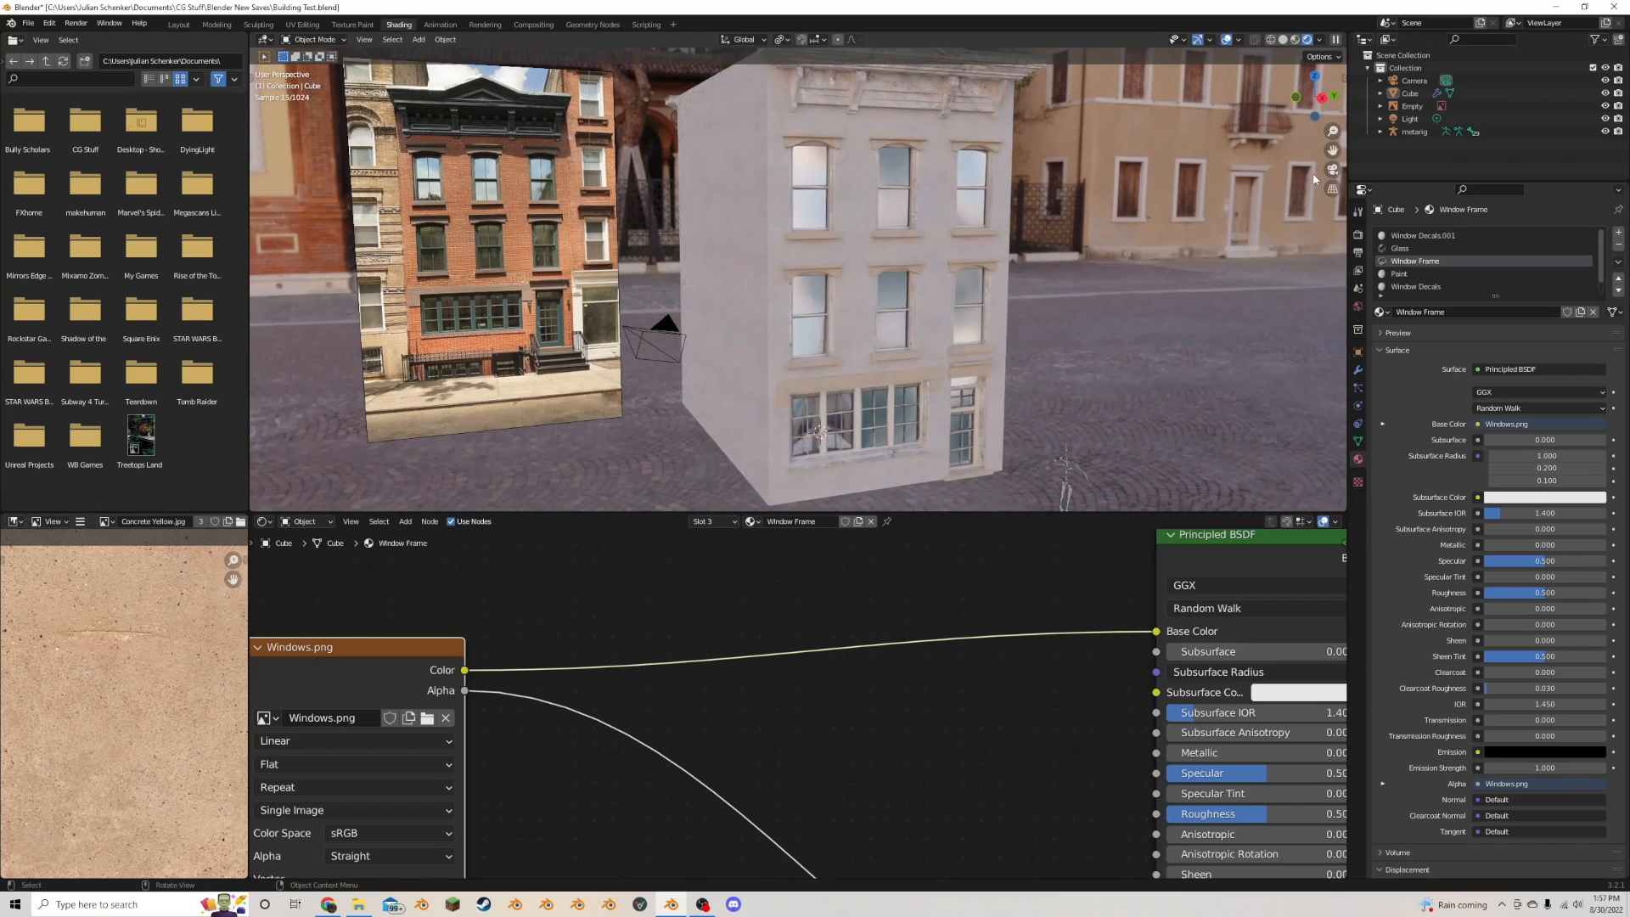
- In the Paint material, try a pale blue (H 0.580, S 0.539, V 1.000) on the ColorRamp's white stop
drag(1333, 150, 1322, 158)
middle_drag(1322, 159, 1269, 136)
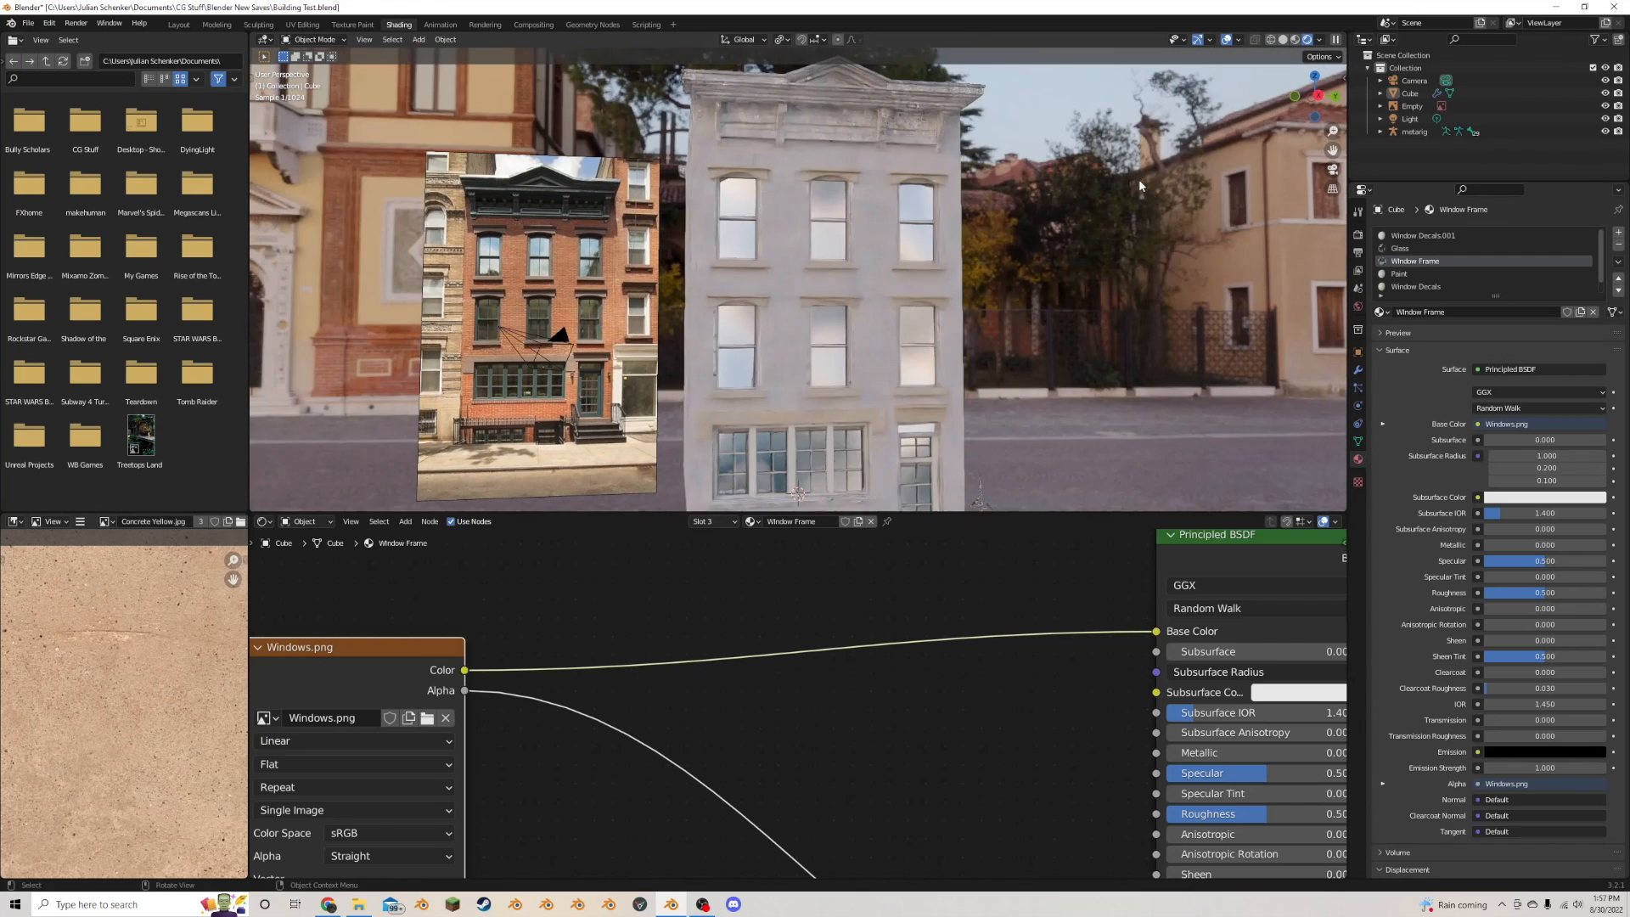
click(1390, 276)
drag(773, 648, 775, 622)
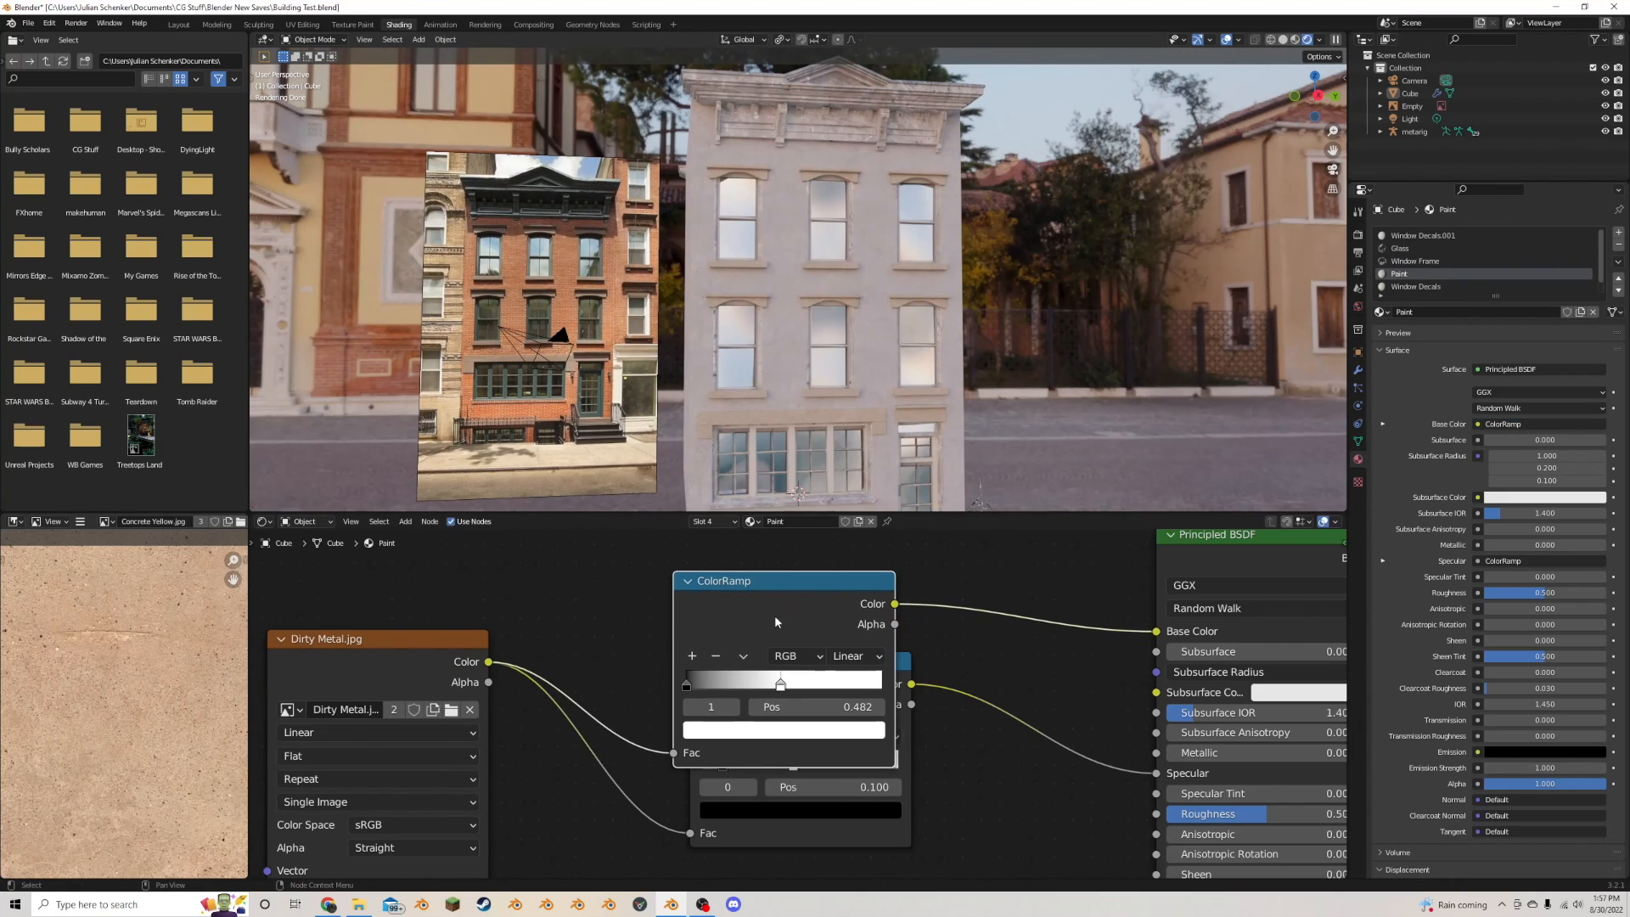
click(789, 730)
click(771, 515)
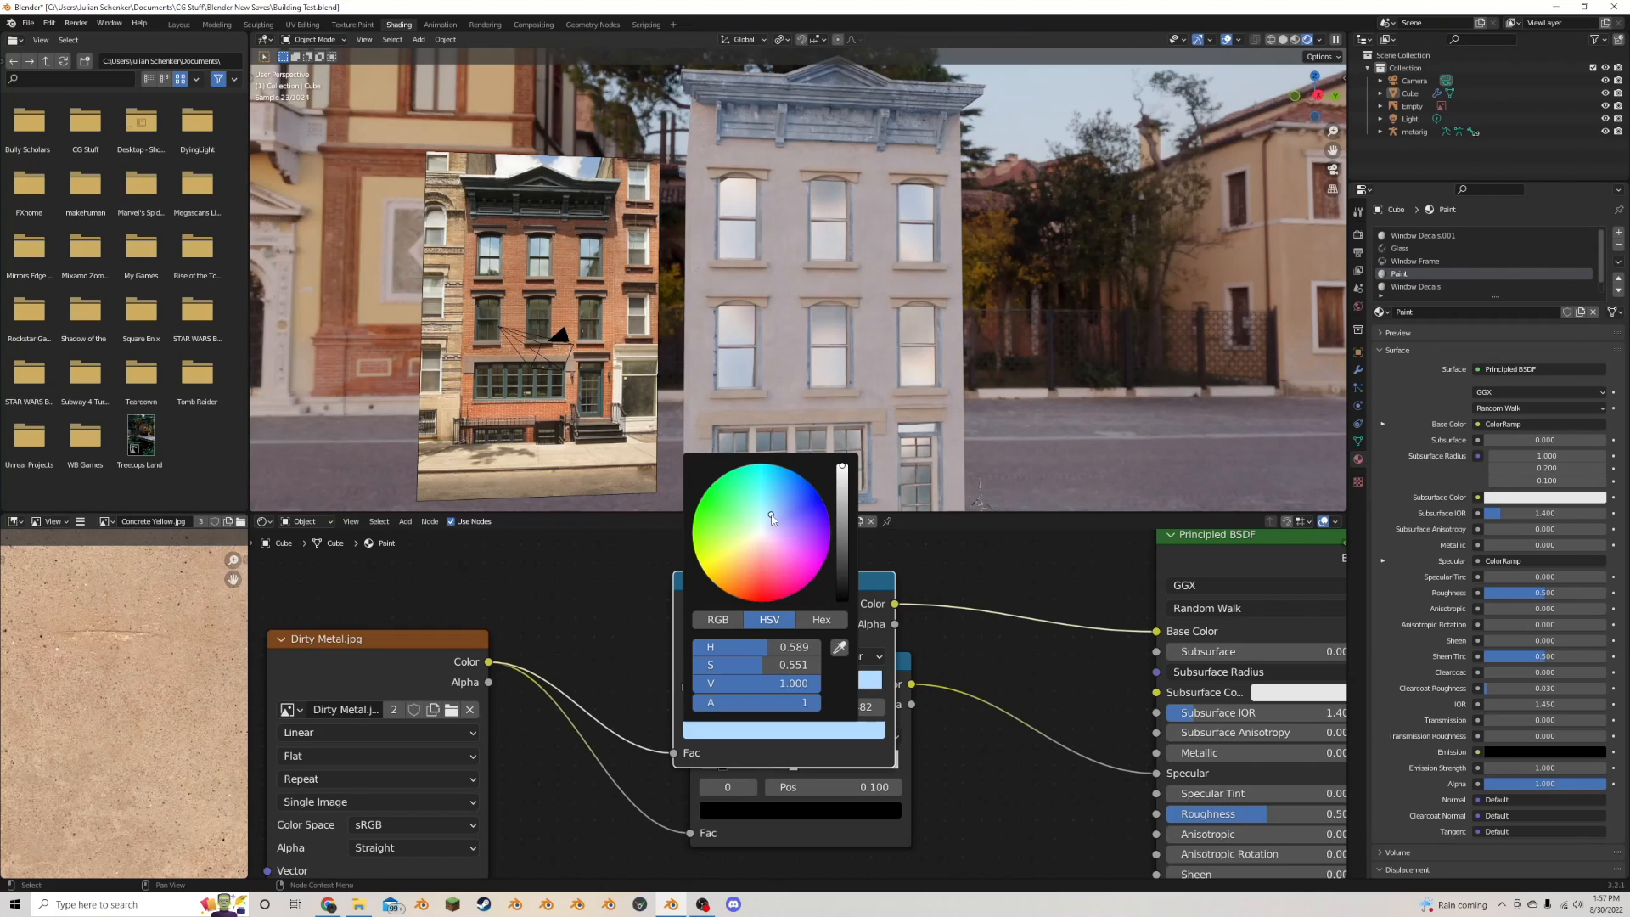
click(766, 494)
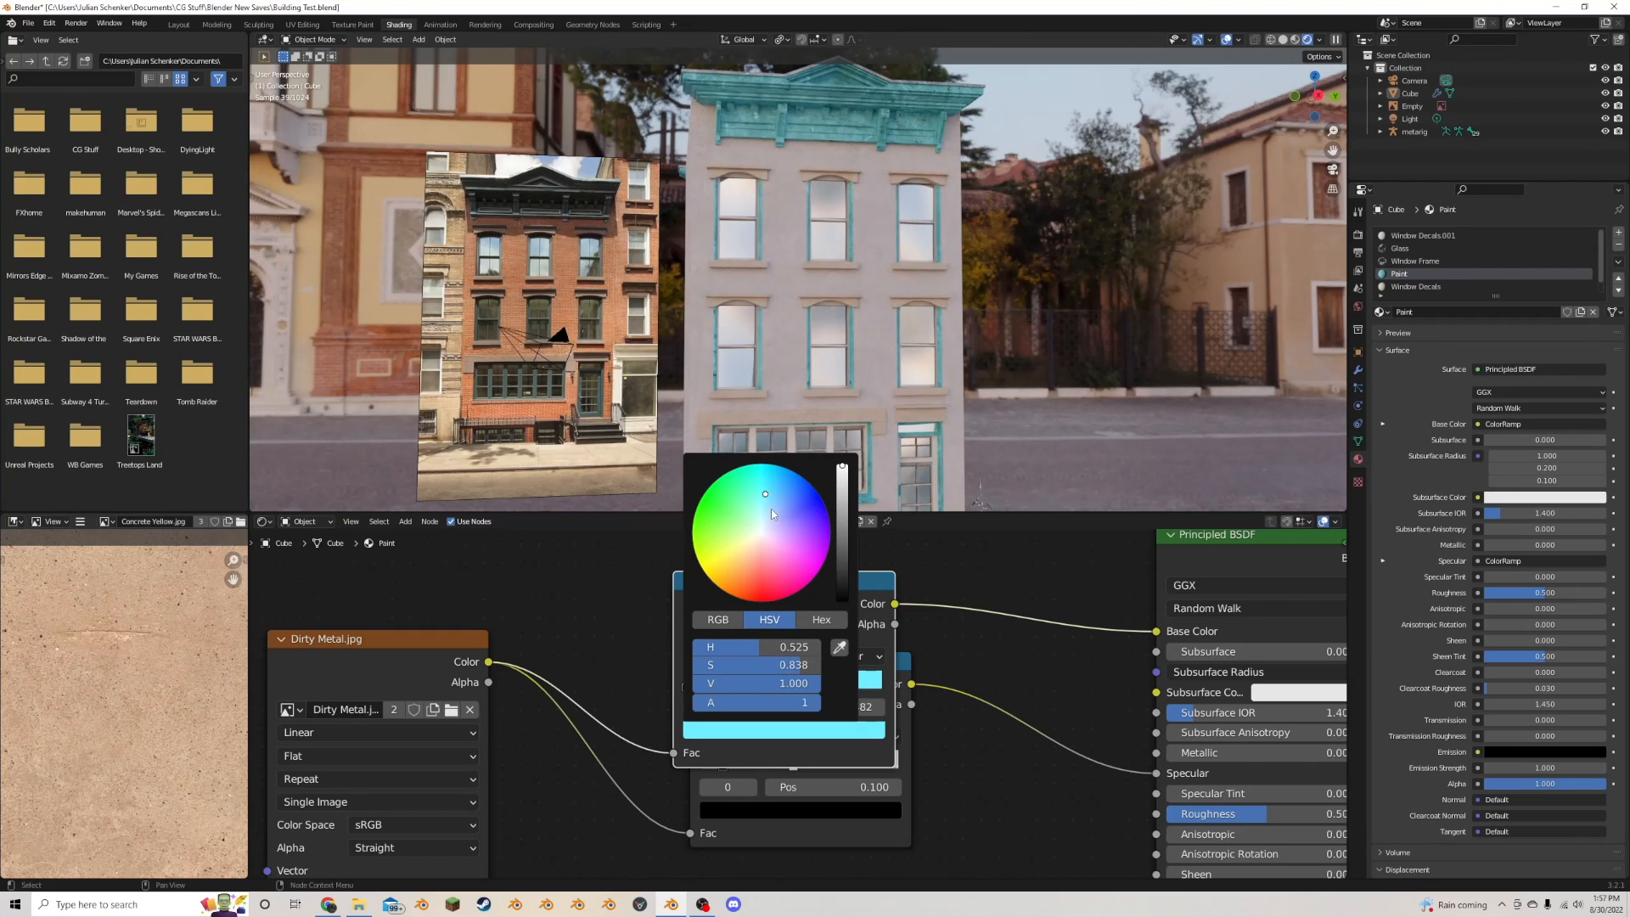
drag(772, 508, 769, 513)
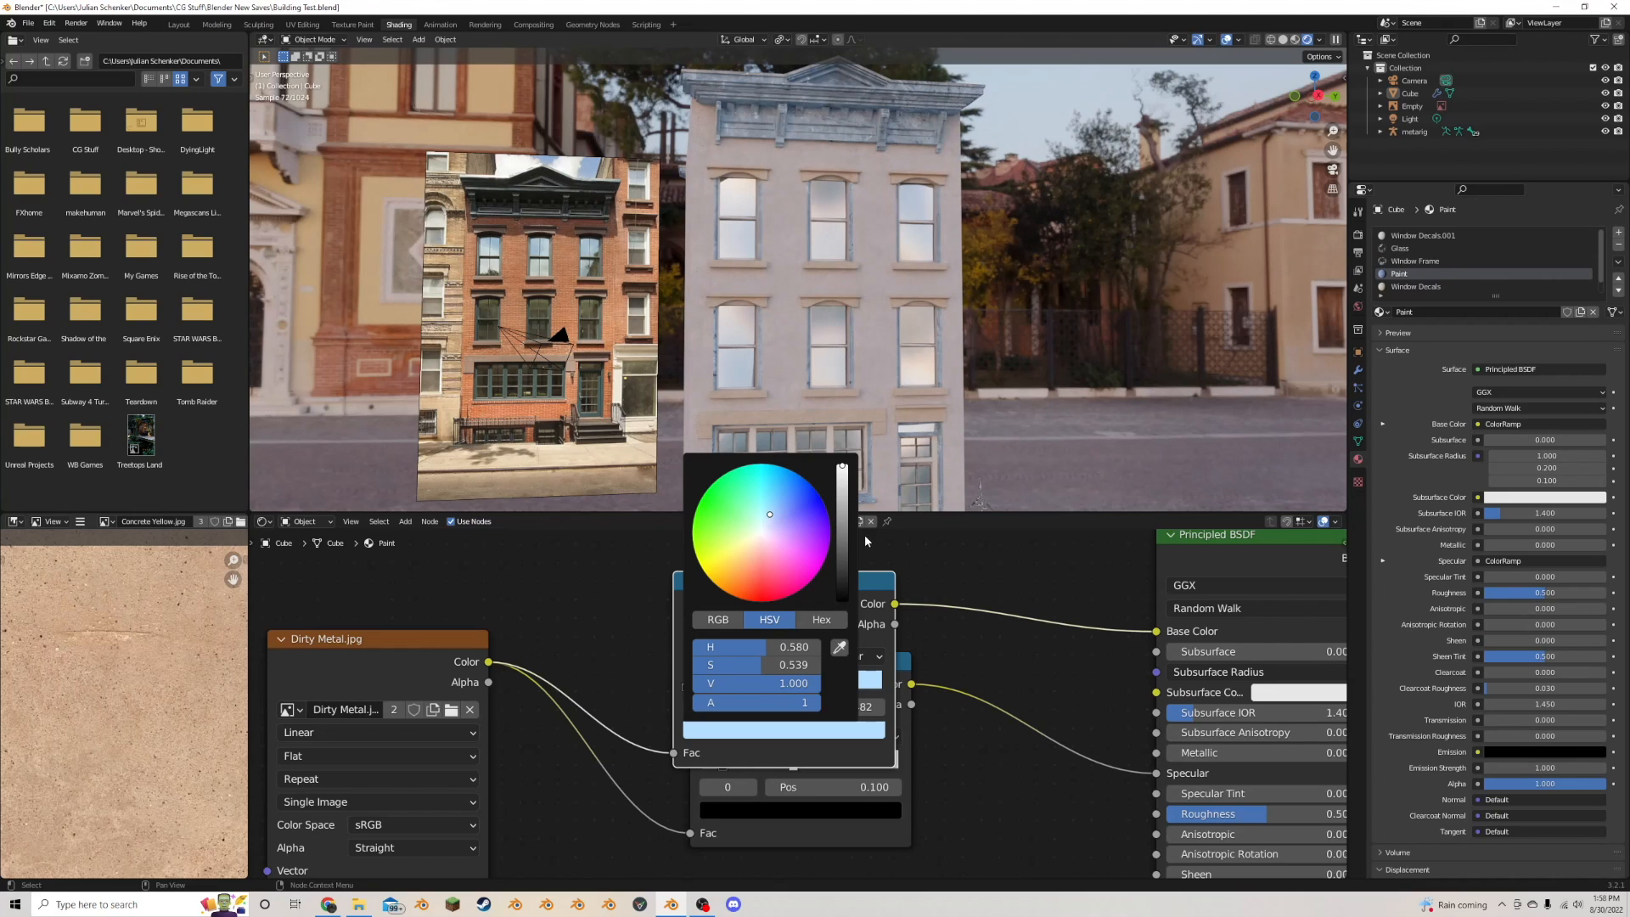
- Try a tan (H 0.082, S 0.564, V 0.546) on the Paint ColorRamp's colour stop and check the facade
scroll(865, 541, down, 5)
middle_drag(951, 357, 1002, 363)
click(805, 727)
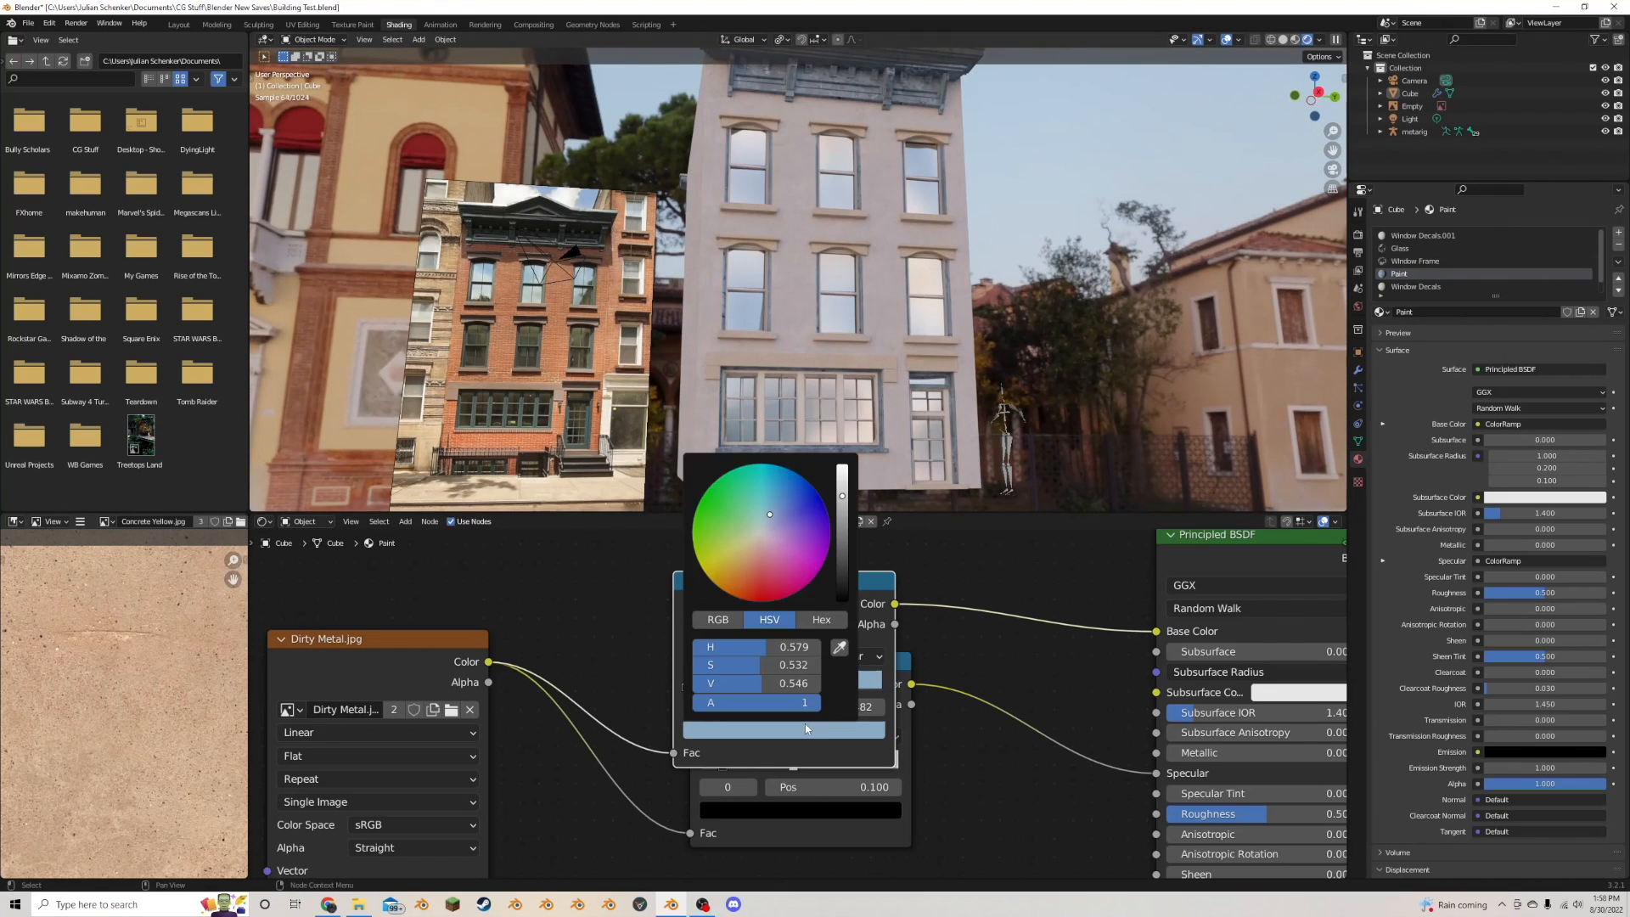
drag(774, 513, 758, 563)
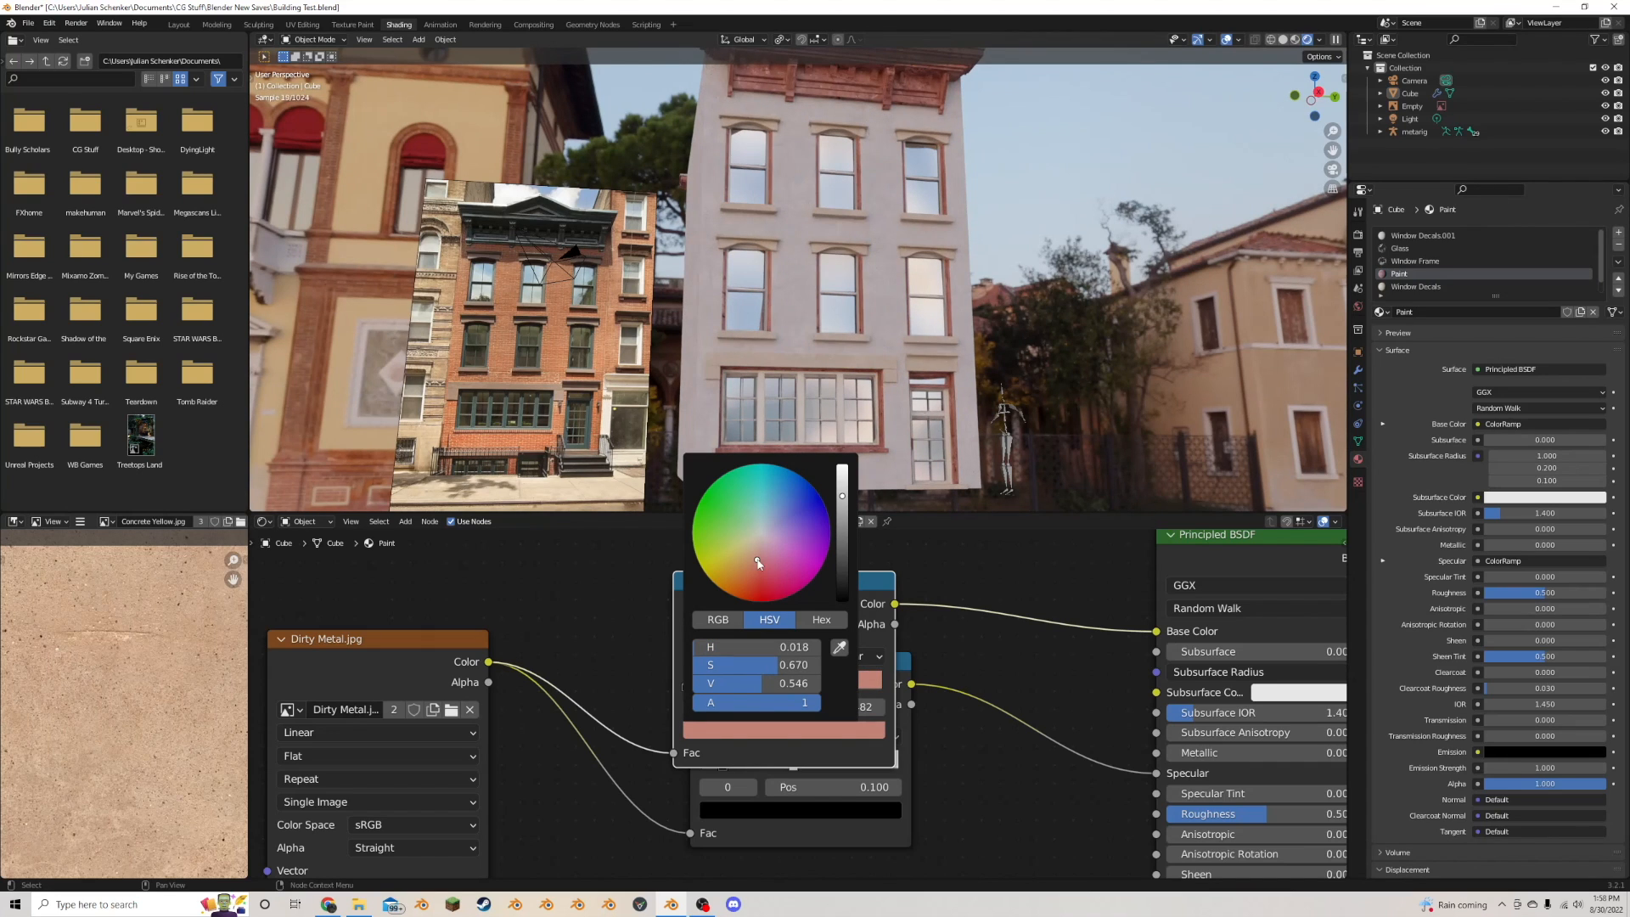
click(764, 562)
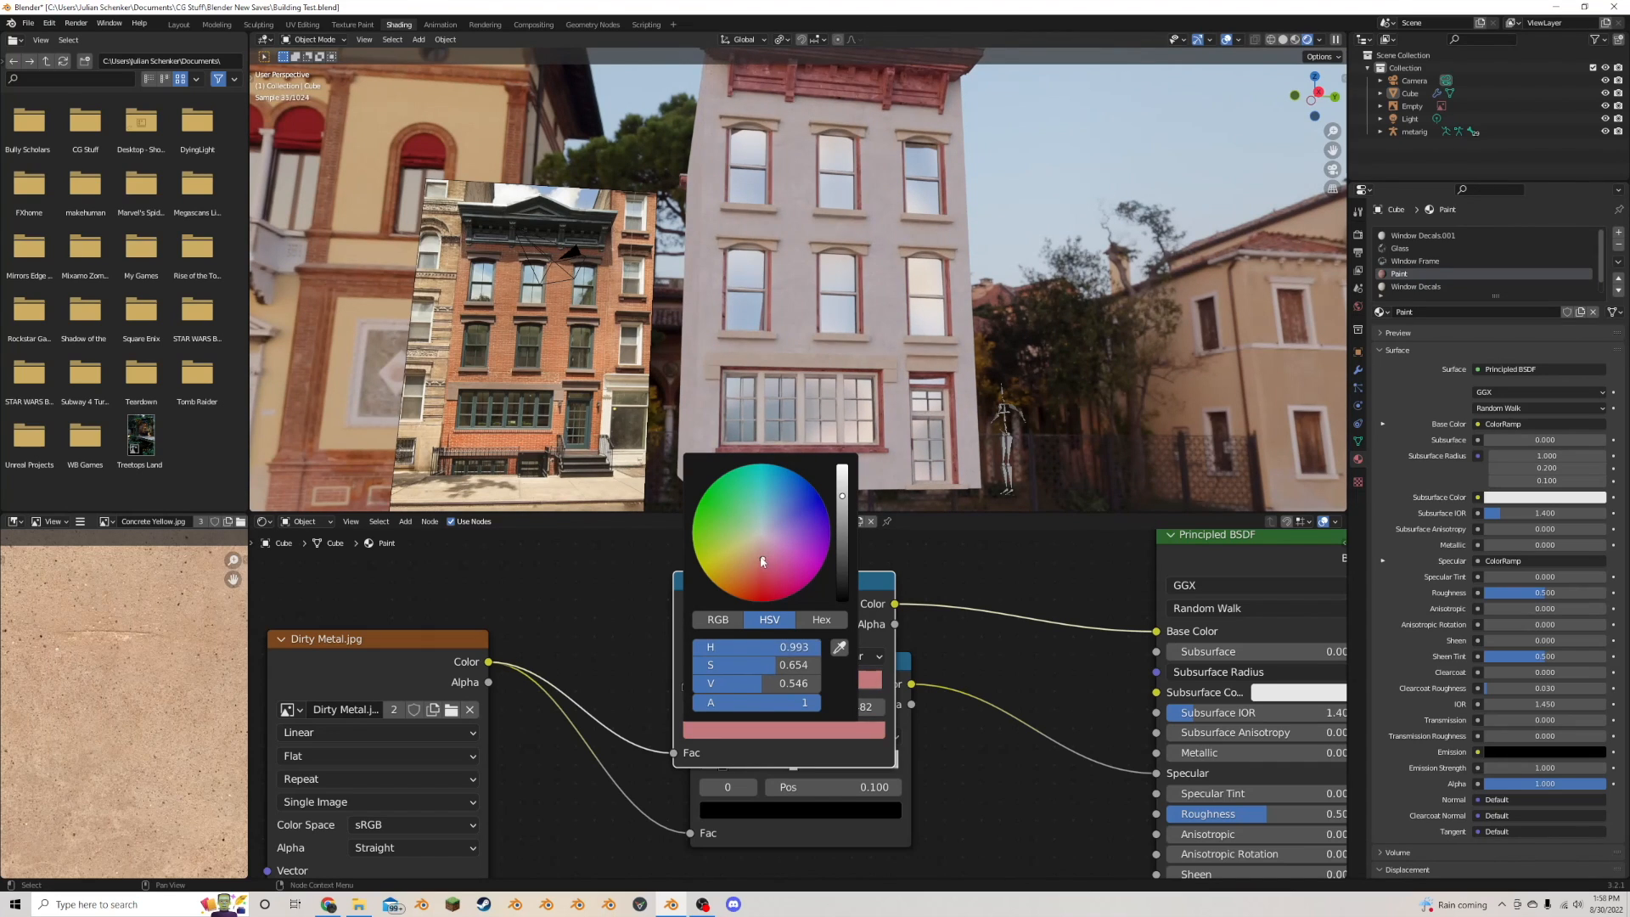
drag(762, 562, 754, 547)
middle_drag(1103, 424, 1080, 360)
scroll(1080, 360, up, 4)
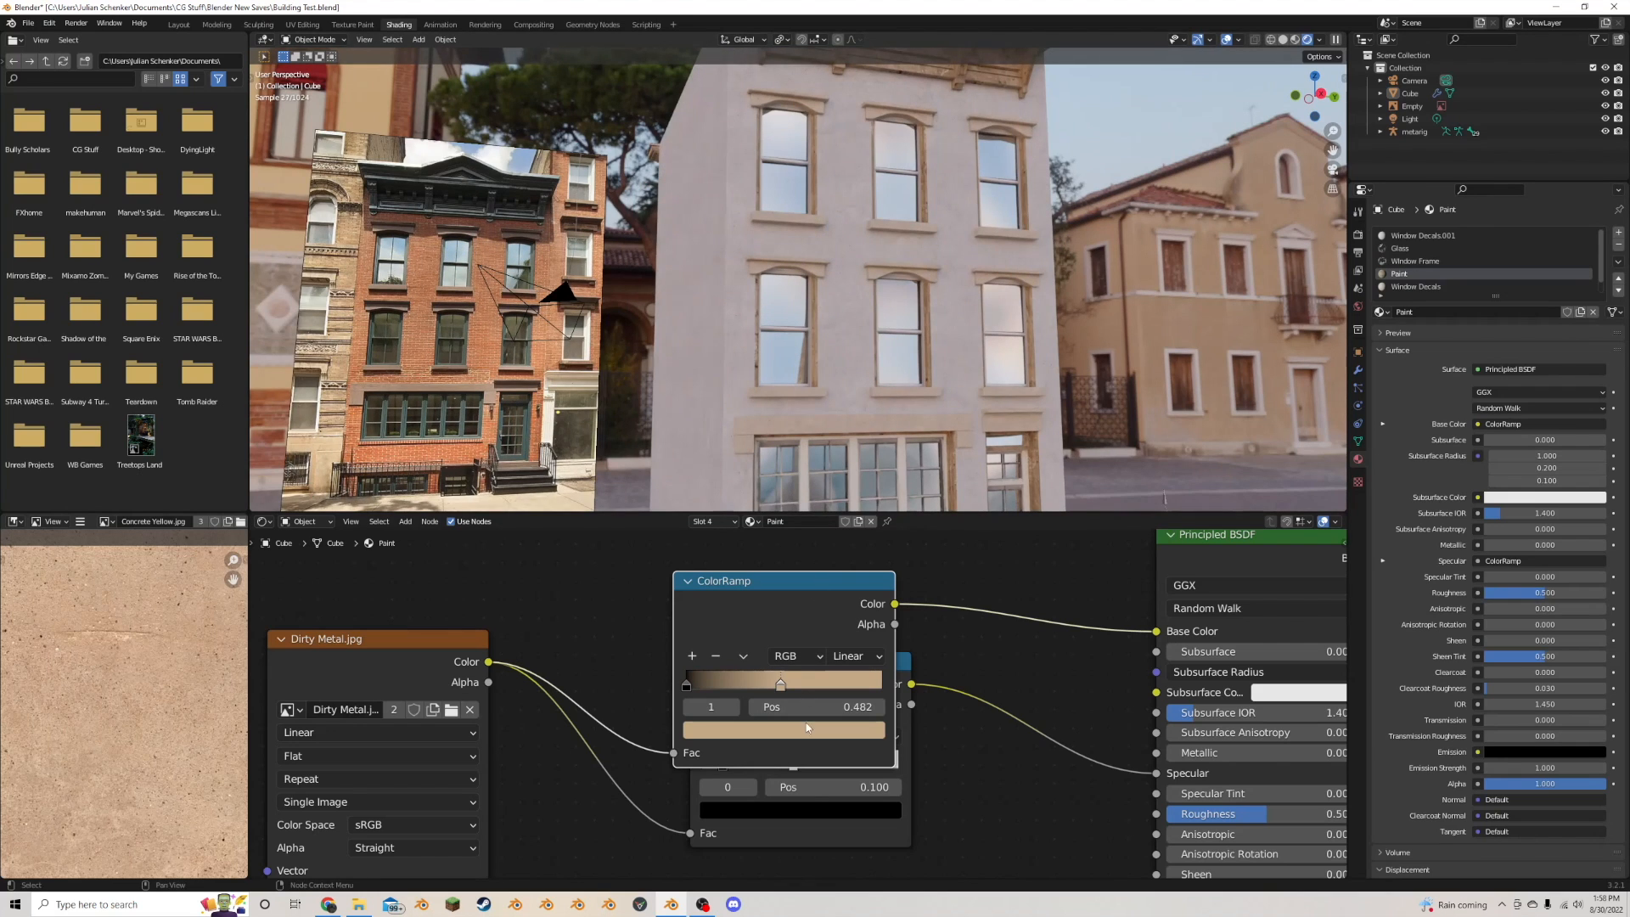
middle_drag(951, 442, 971, 404)
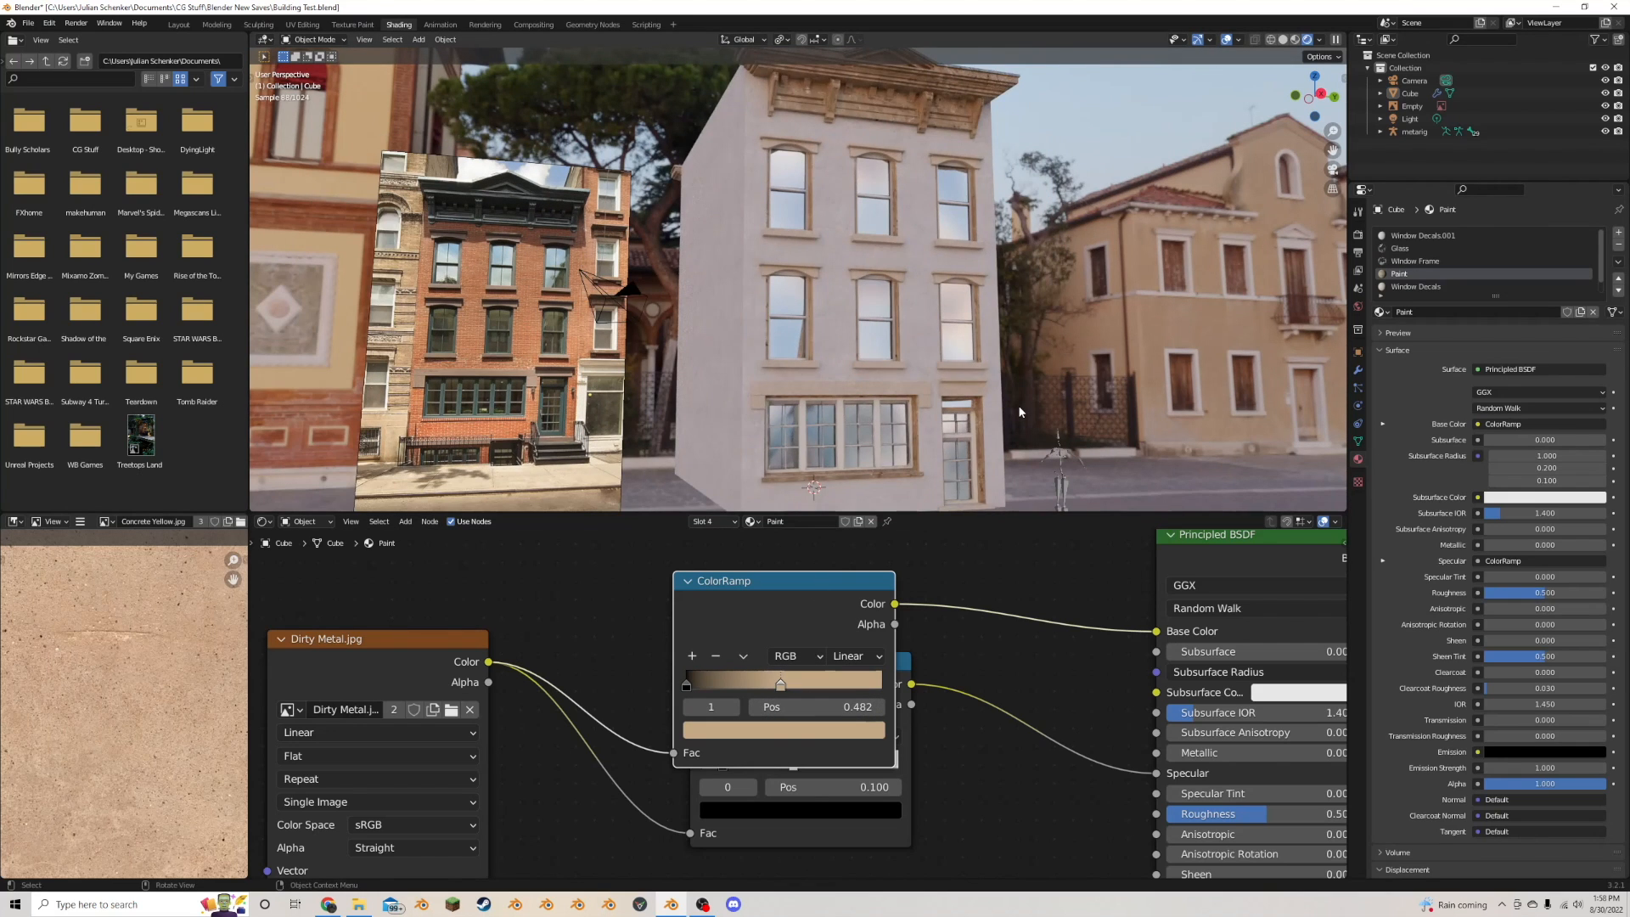
scroll(1019, 406, up, 3)
scroll(1018, 407, down, 3)
middle_drag(1019, 406, 956, 461)
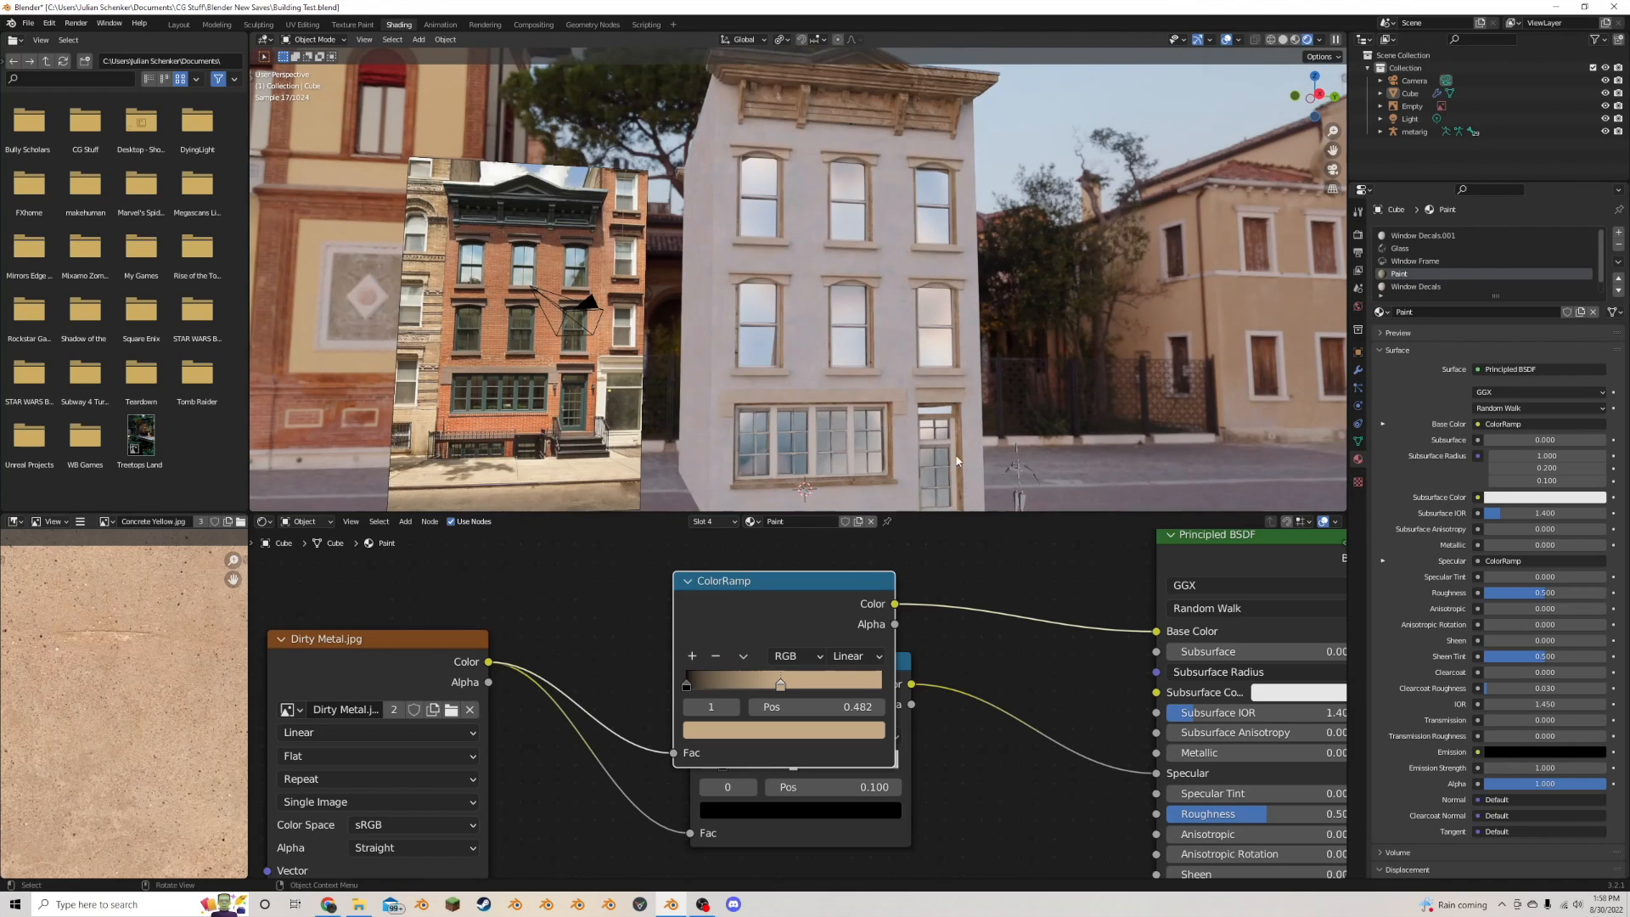
- Darken the Paint ColorRamp's colour stop to a value of 0.137 and shift it to a saturated brown
click(788, 732)
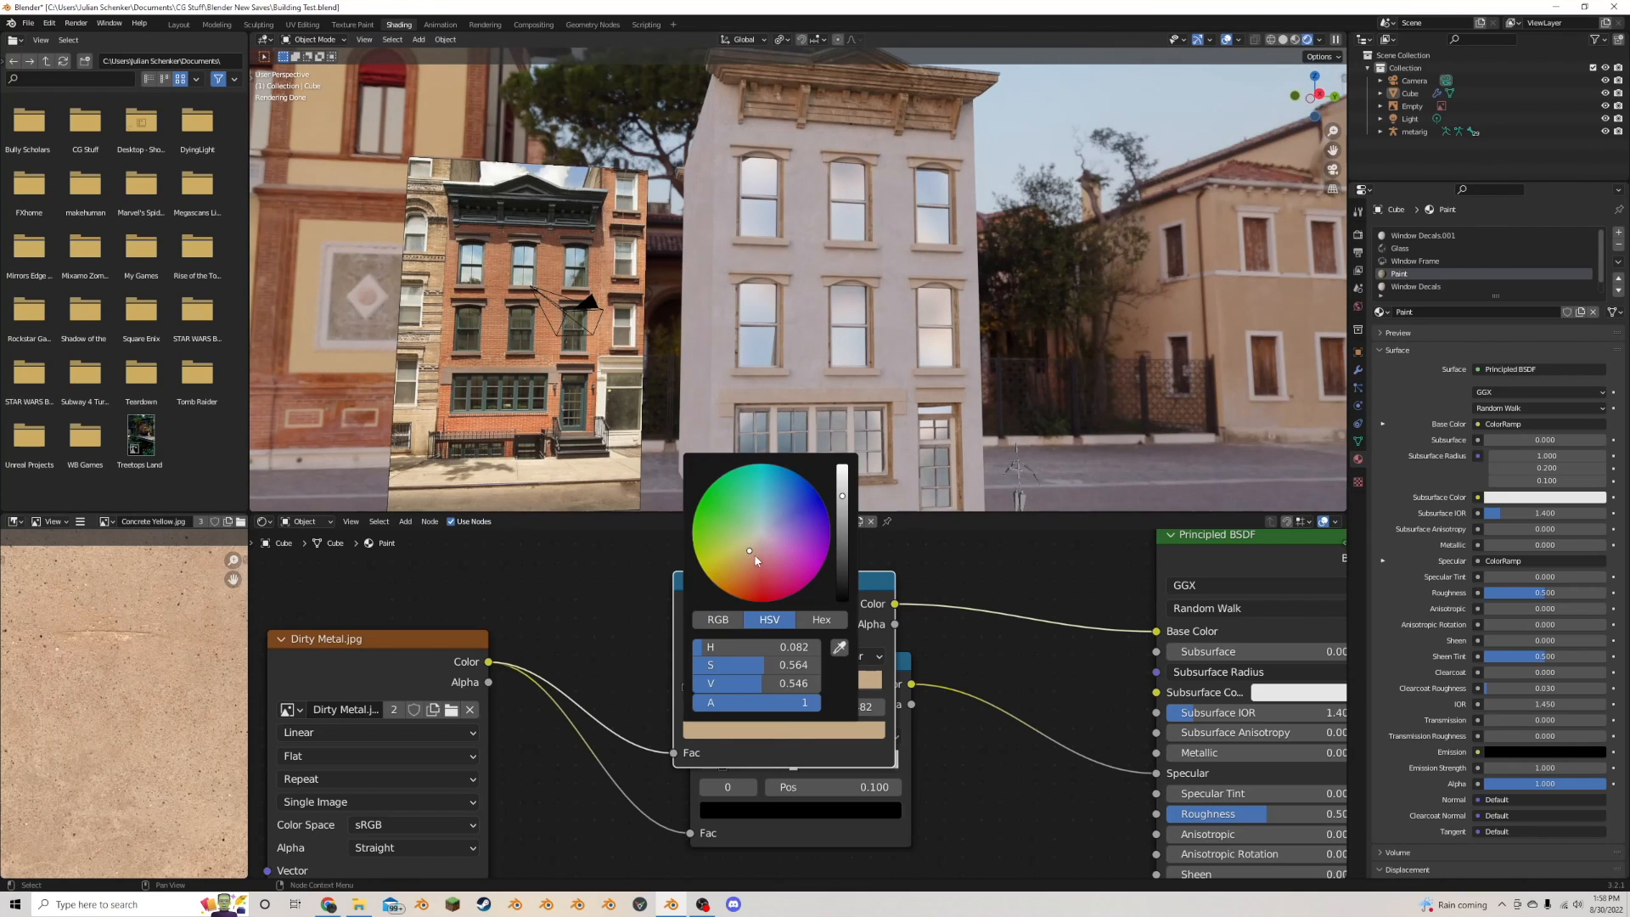
click(840, 544)
click(841, 546)
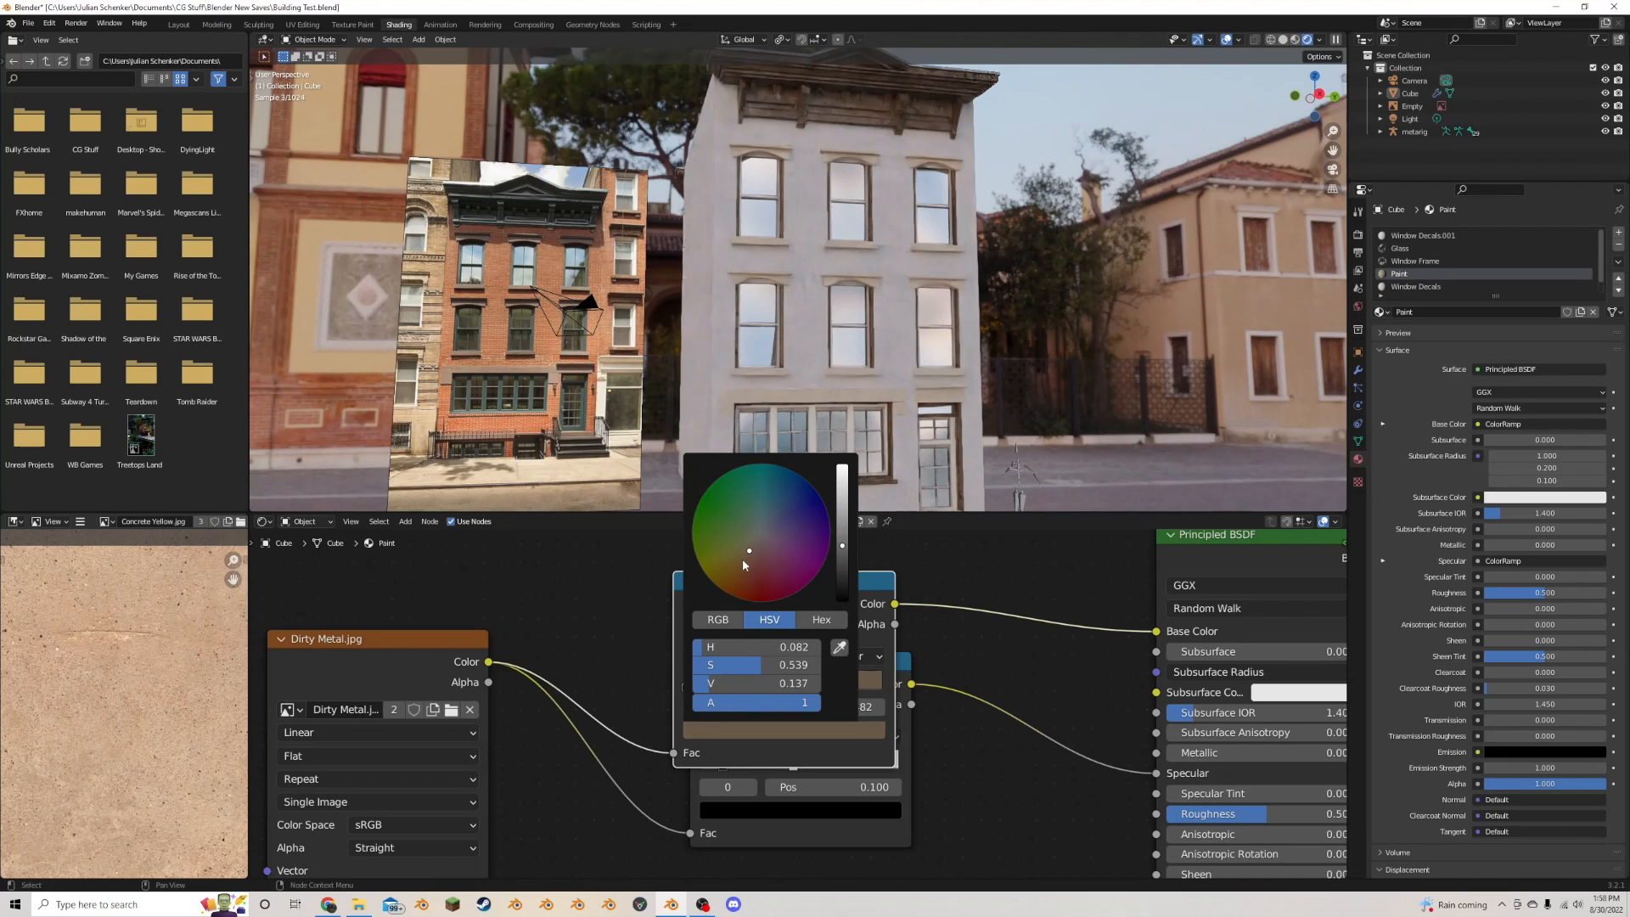
click(742, 561)
scroll(1076, 419, down, 2)
middle_drag(1077, 419, 1068, 401)
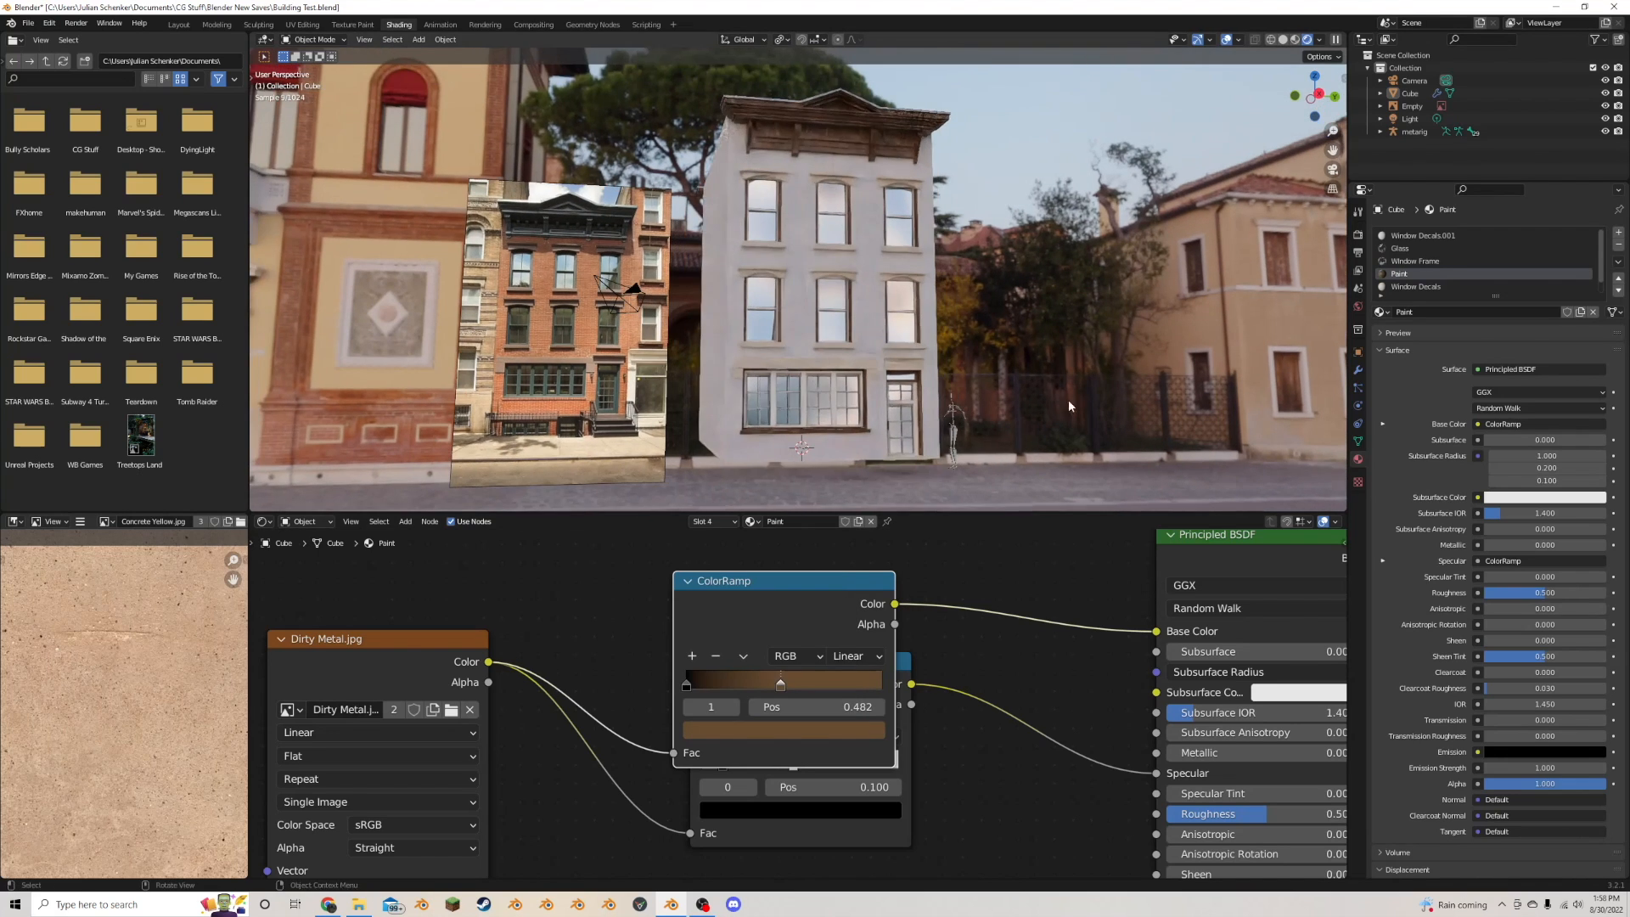
scroll(1440, 265, down, 1)
- In the Window Decals material, tint the ColorRamp's cream stop dark reddish brown and compare the trim with the reference photo
click(1434, 274)
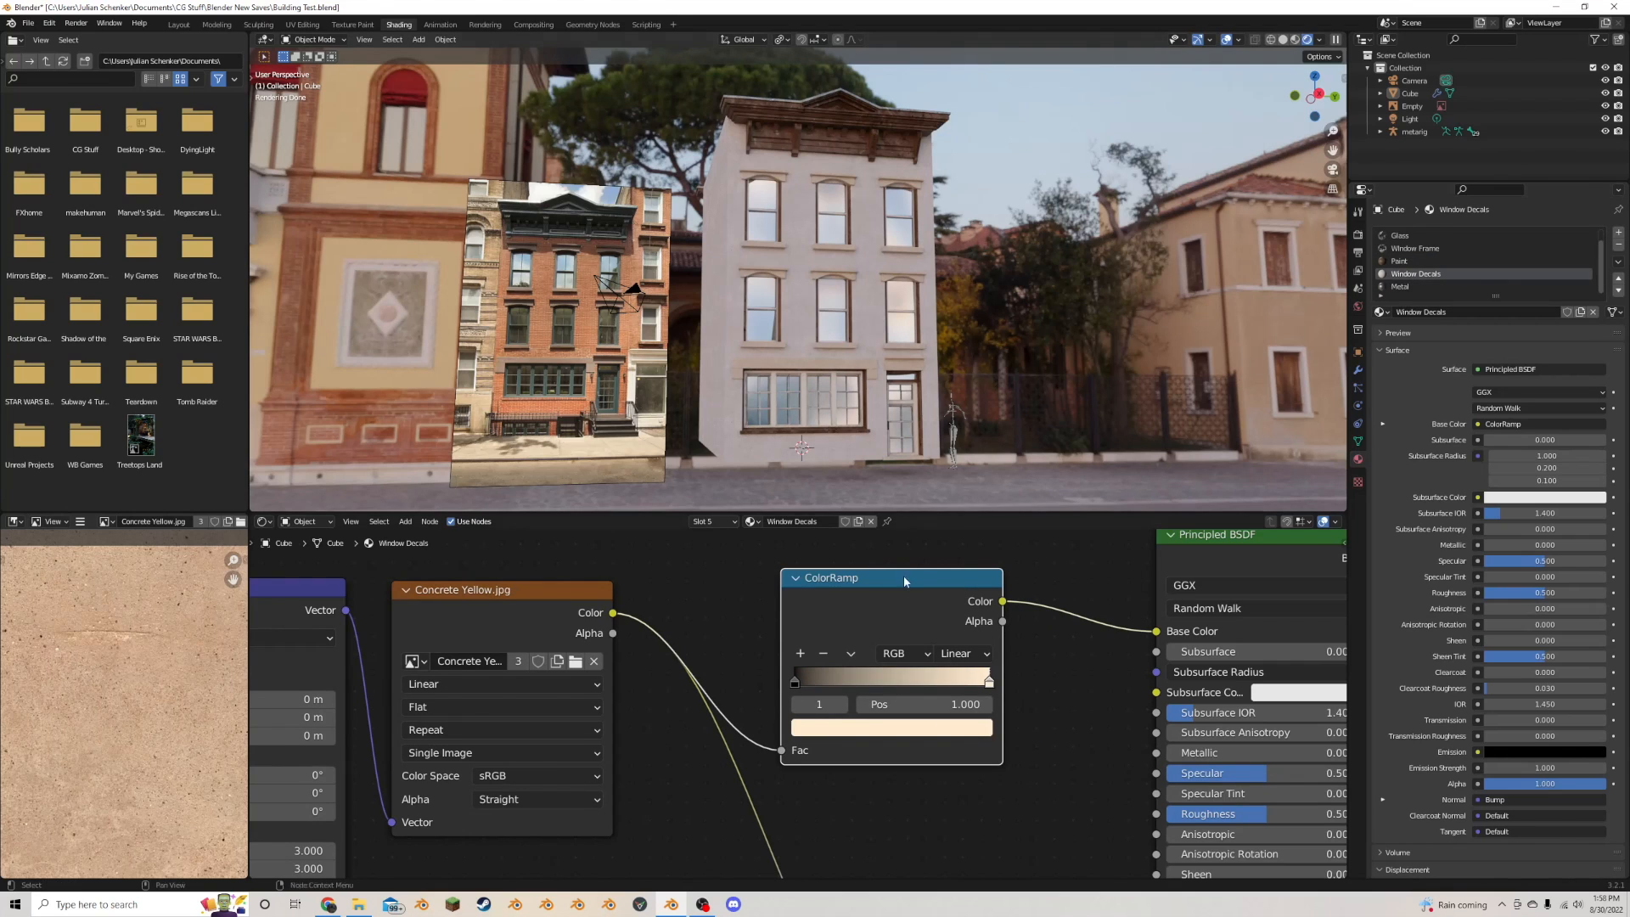
click(915, 727)
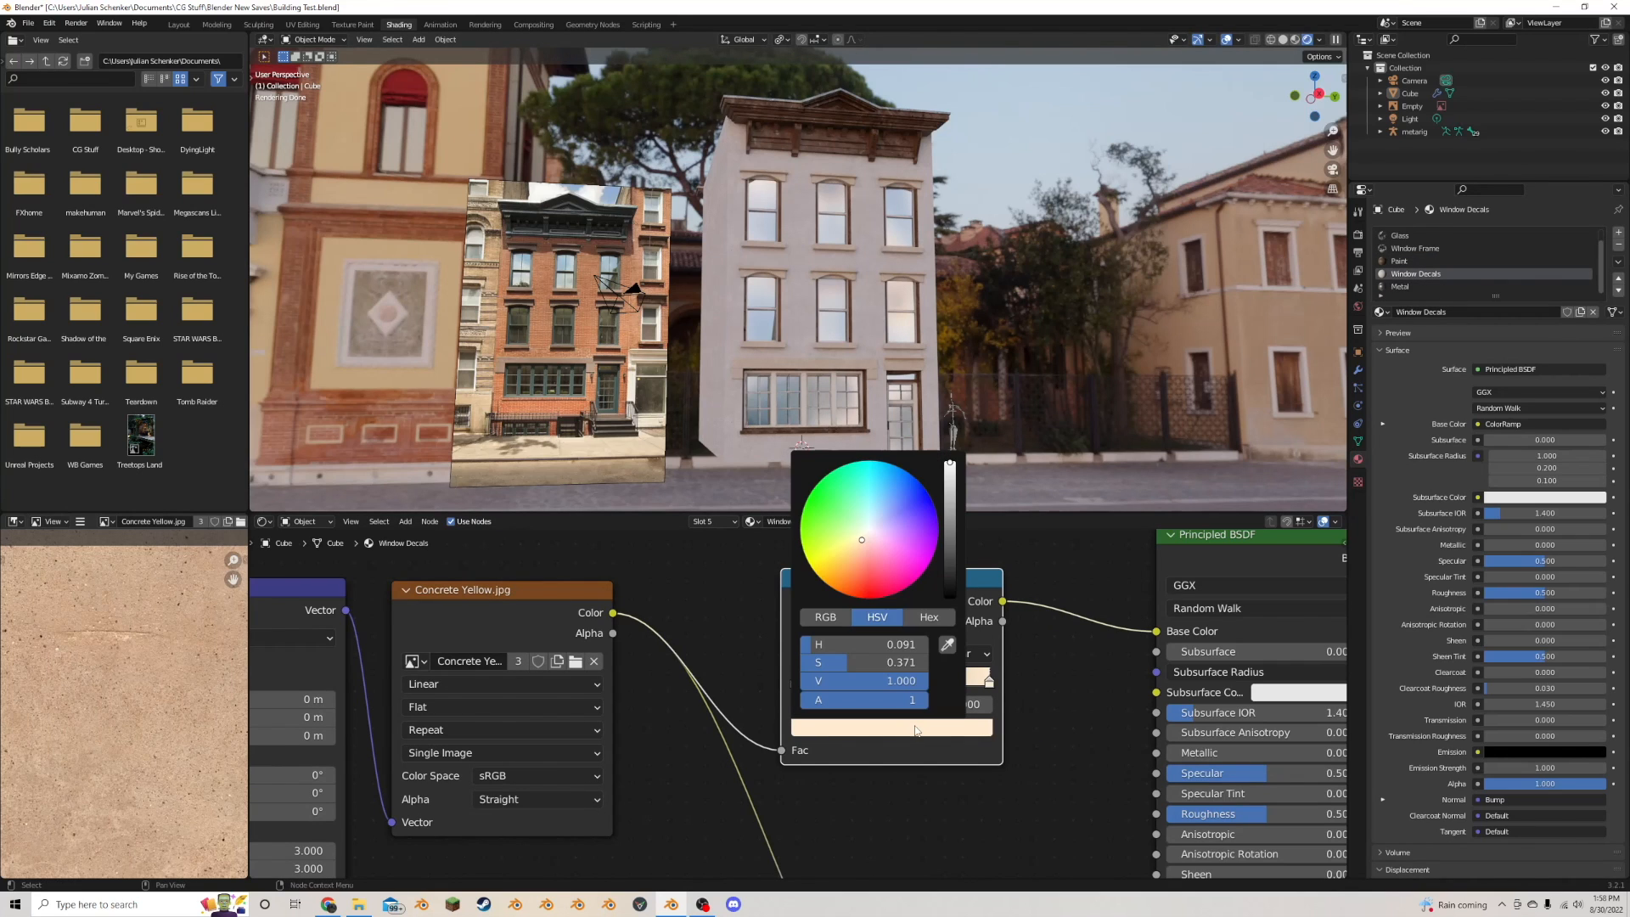
click(855, 561)
scroll(854, 560, down, 16)
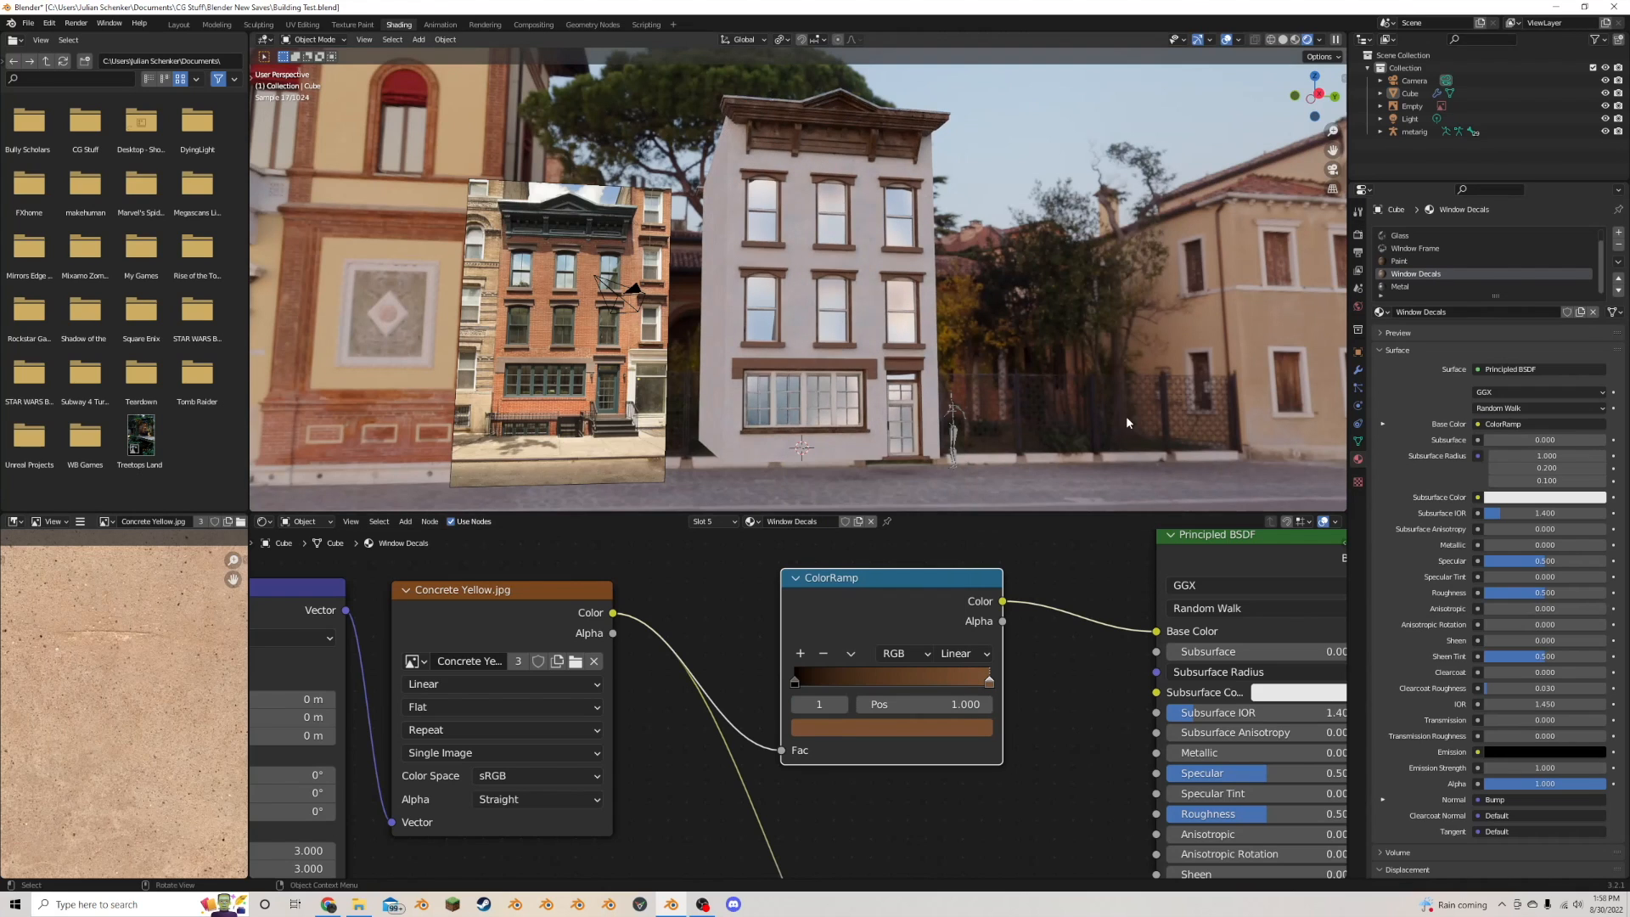
scroll(1044, 408, down, 3)
scroll(1029, 404, up, 3)
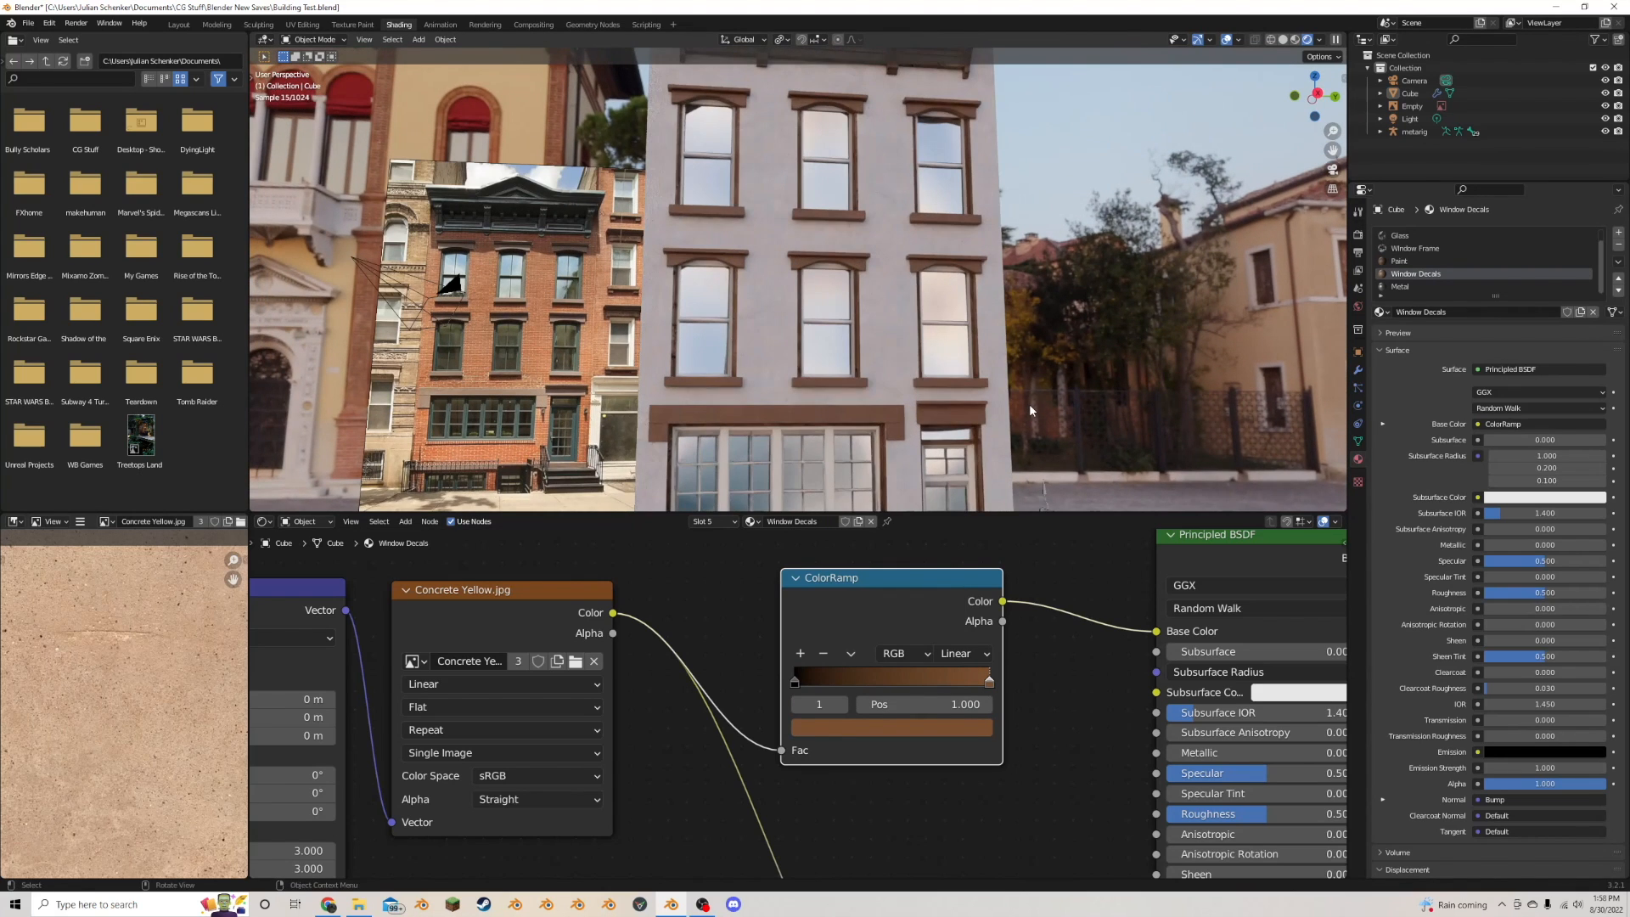
drag(1340, 148, 1340, 21)
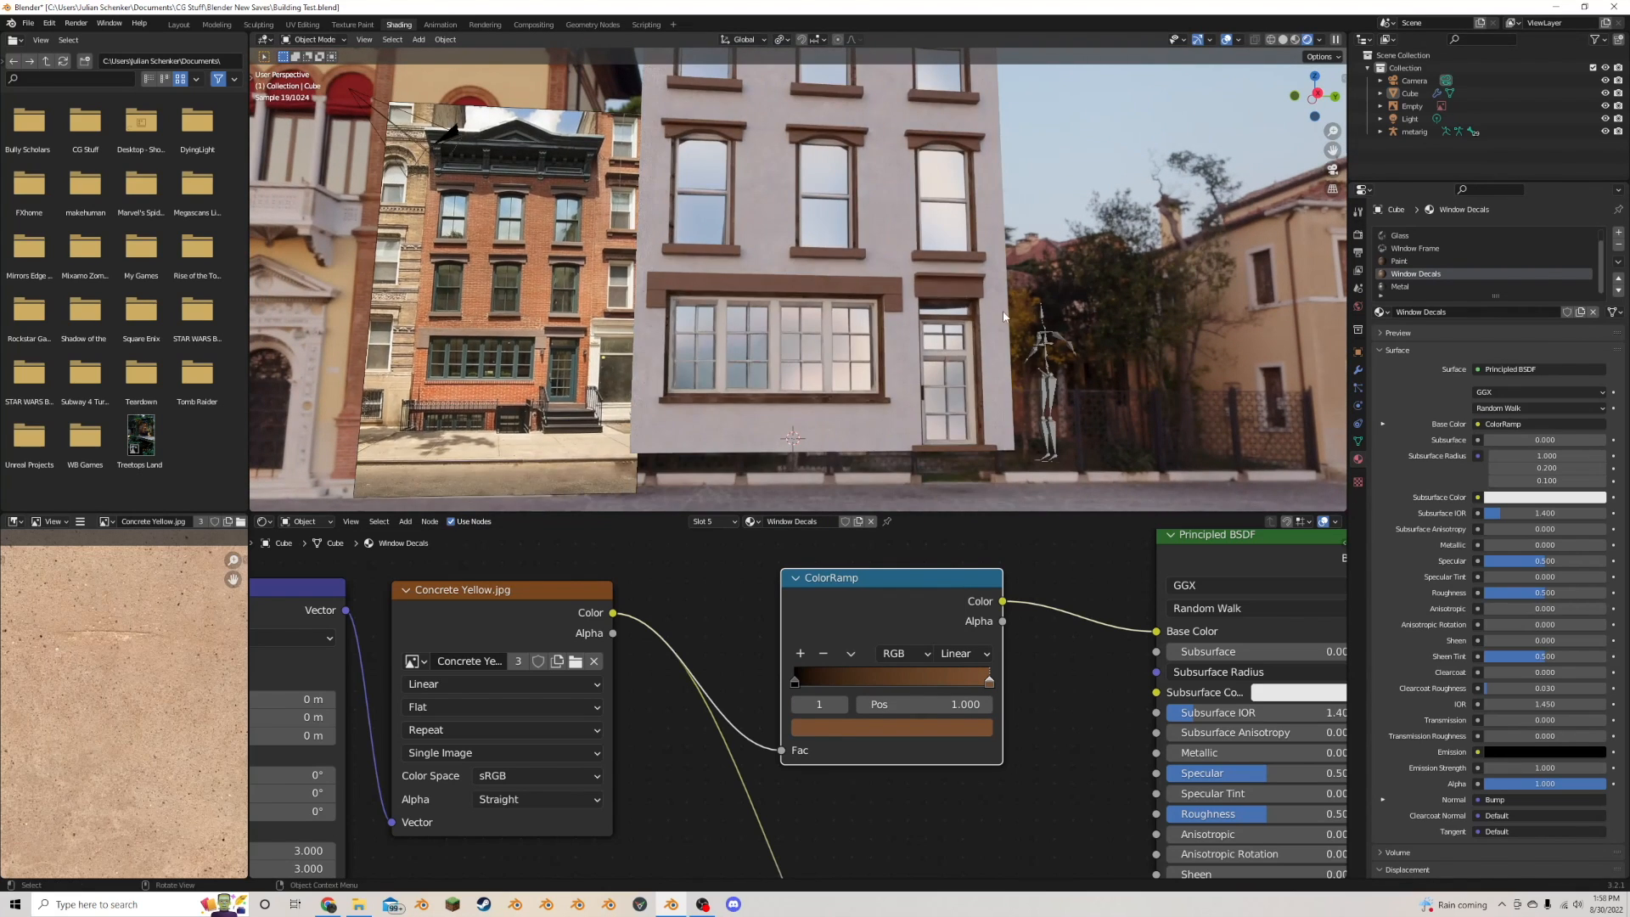
scroll(1003, 316, down, 3)
middle_drag(998, 326, 964, 351)
scroll(960, 350, down, 2)
scroll(987, 352, up, 2)
scroll(983, 351, down, 1)
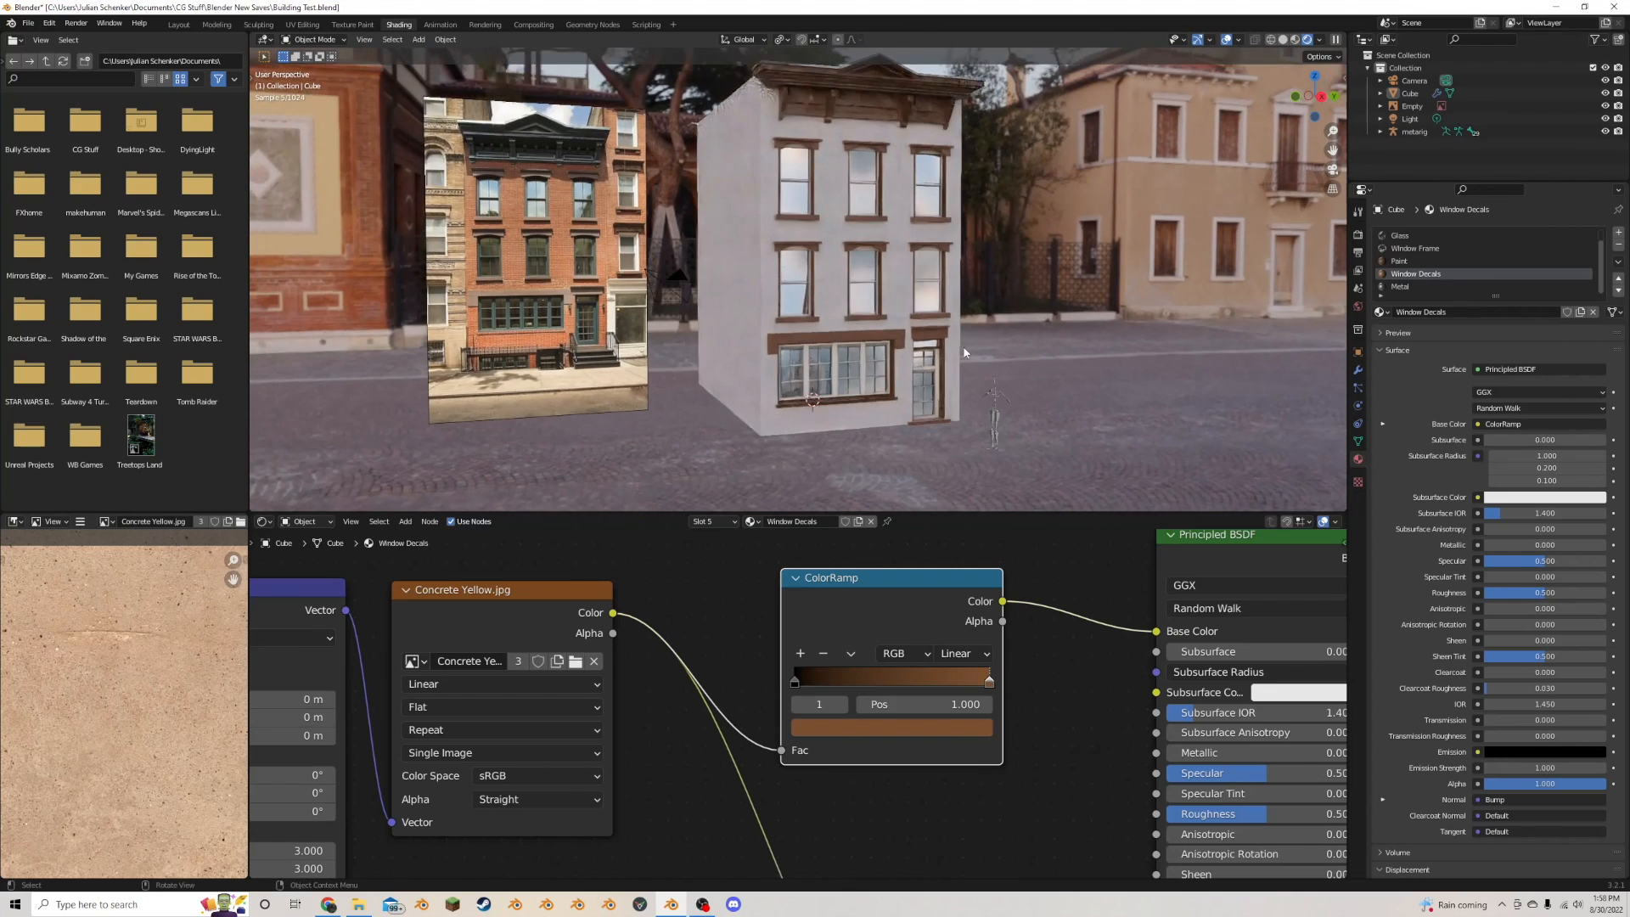
- Brighten the Window Decals ColorRamp stop to an orange brown (H 0.051, S 0.809, V 0.559)
scroll(964, 352, up, 2)
click(884, 728)
click(843, 561)
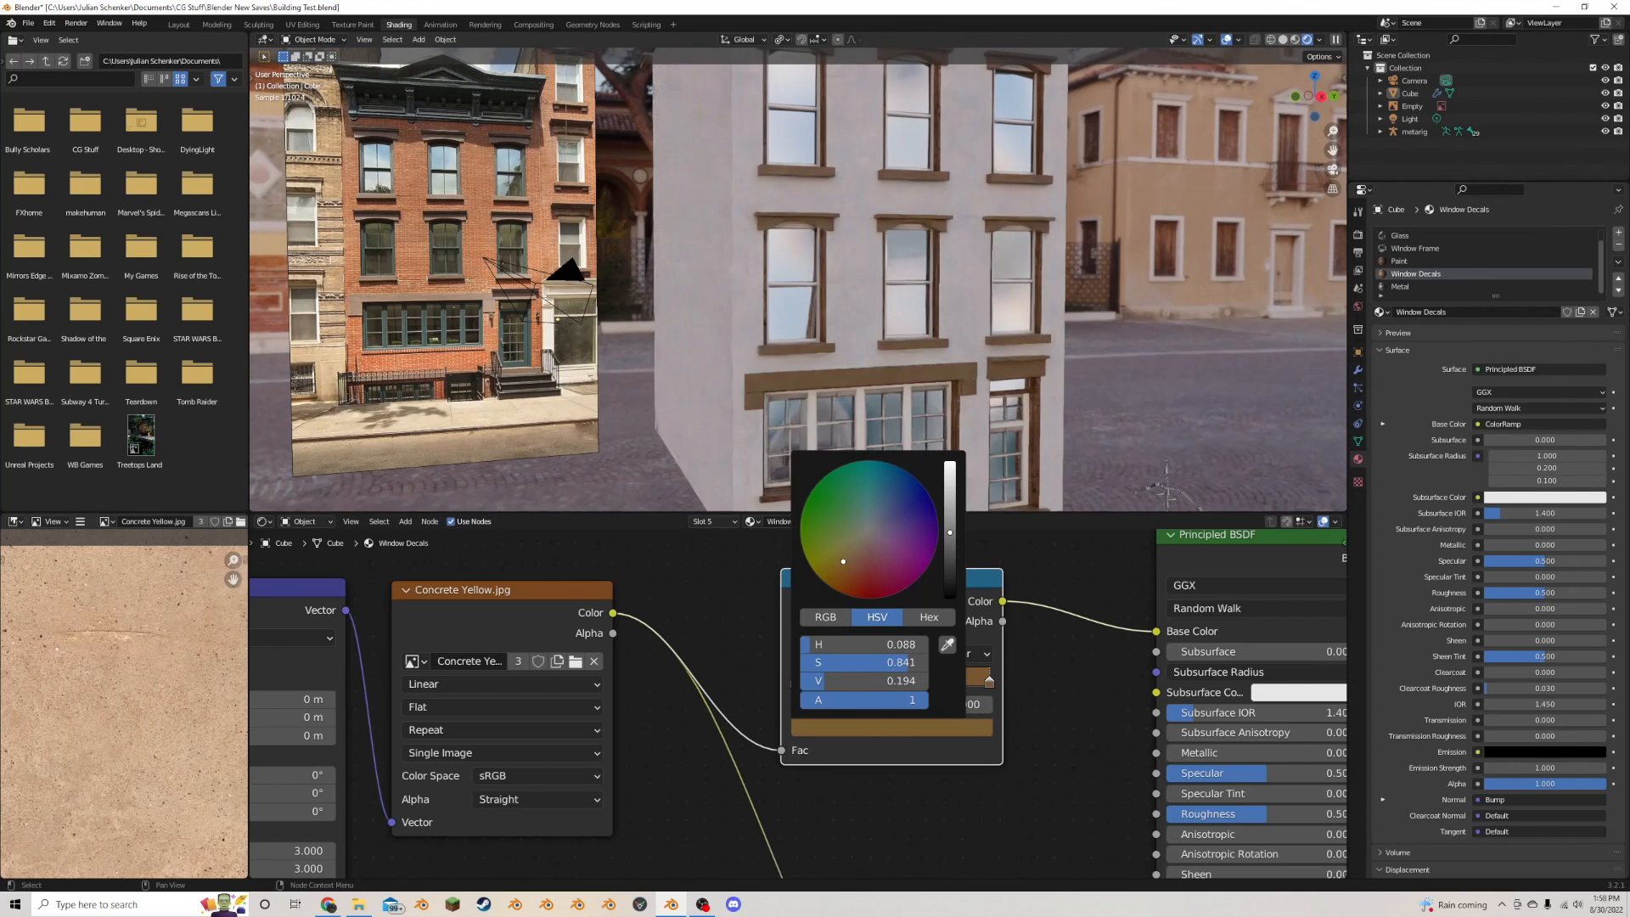
drag(955, 506, 950, 492)
click(853, 563)
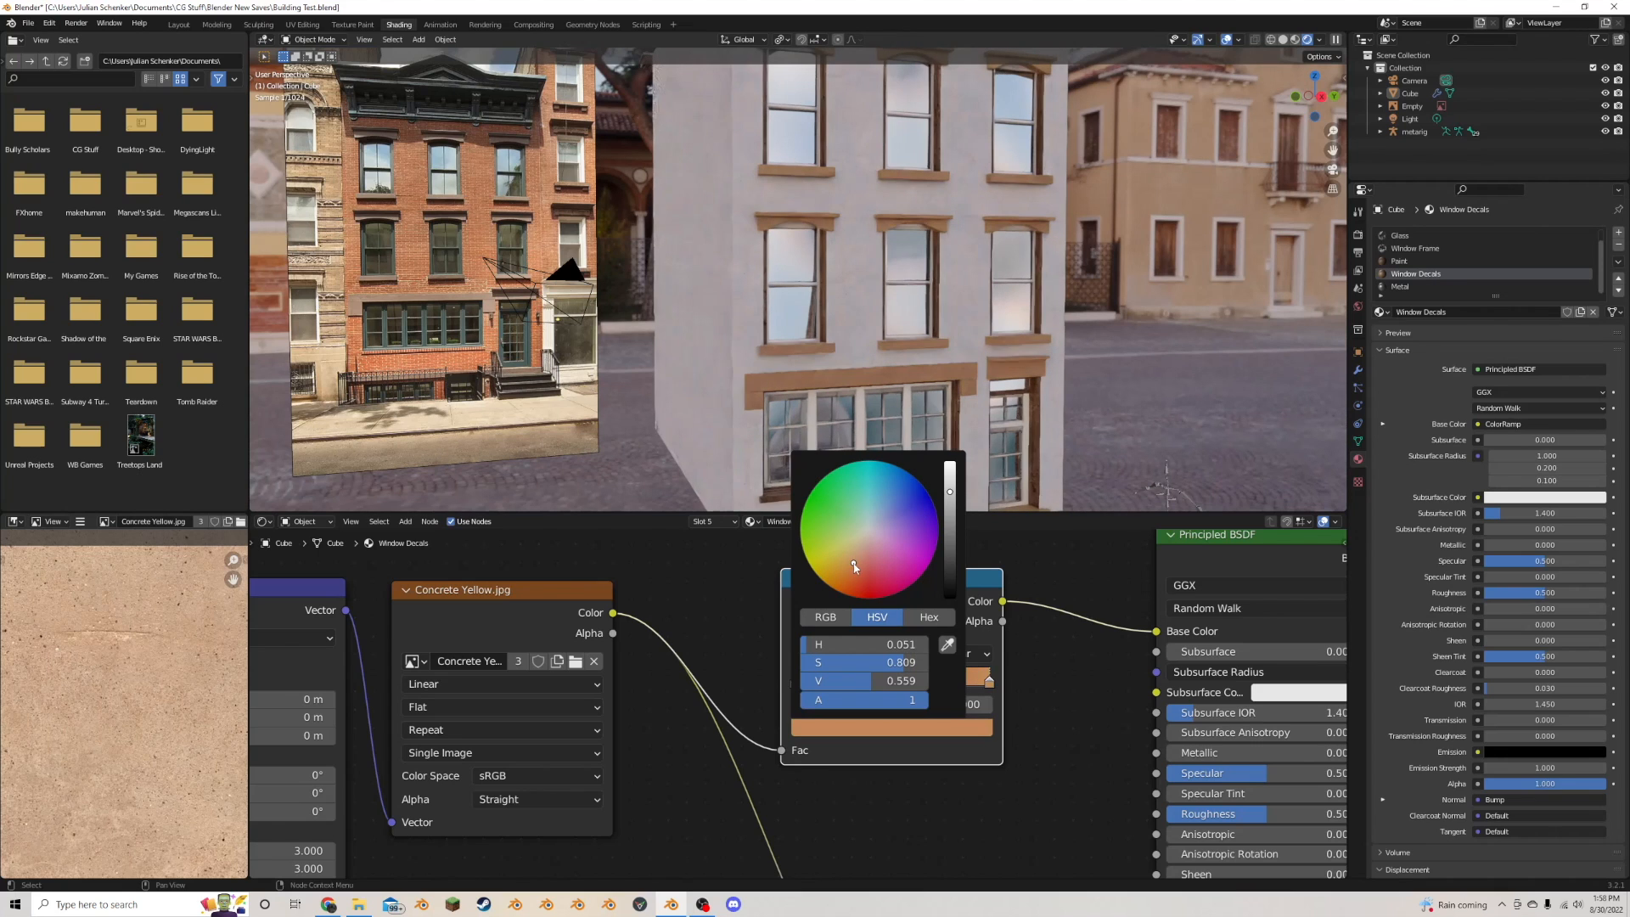
- Undo the Window Decals and Paint colour trials back to the cream trim and white paint
key(ctrl+z)
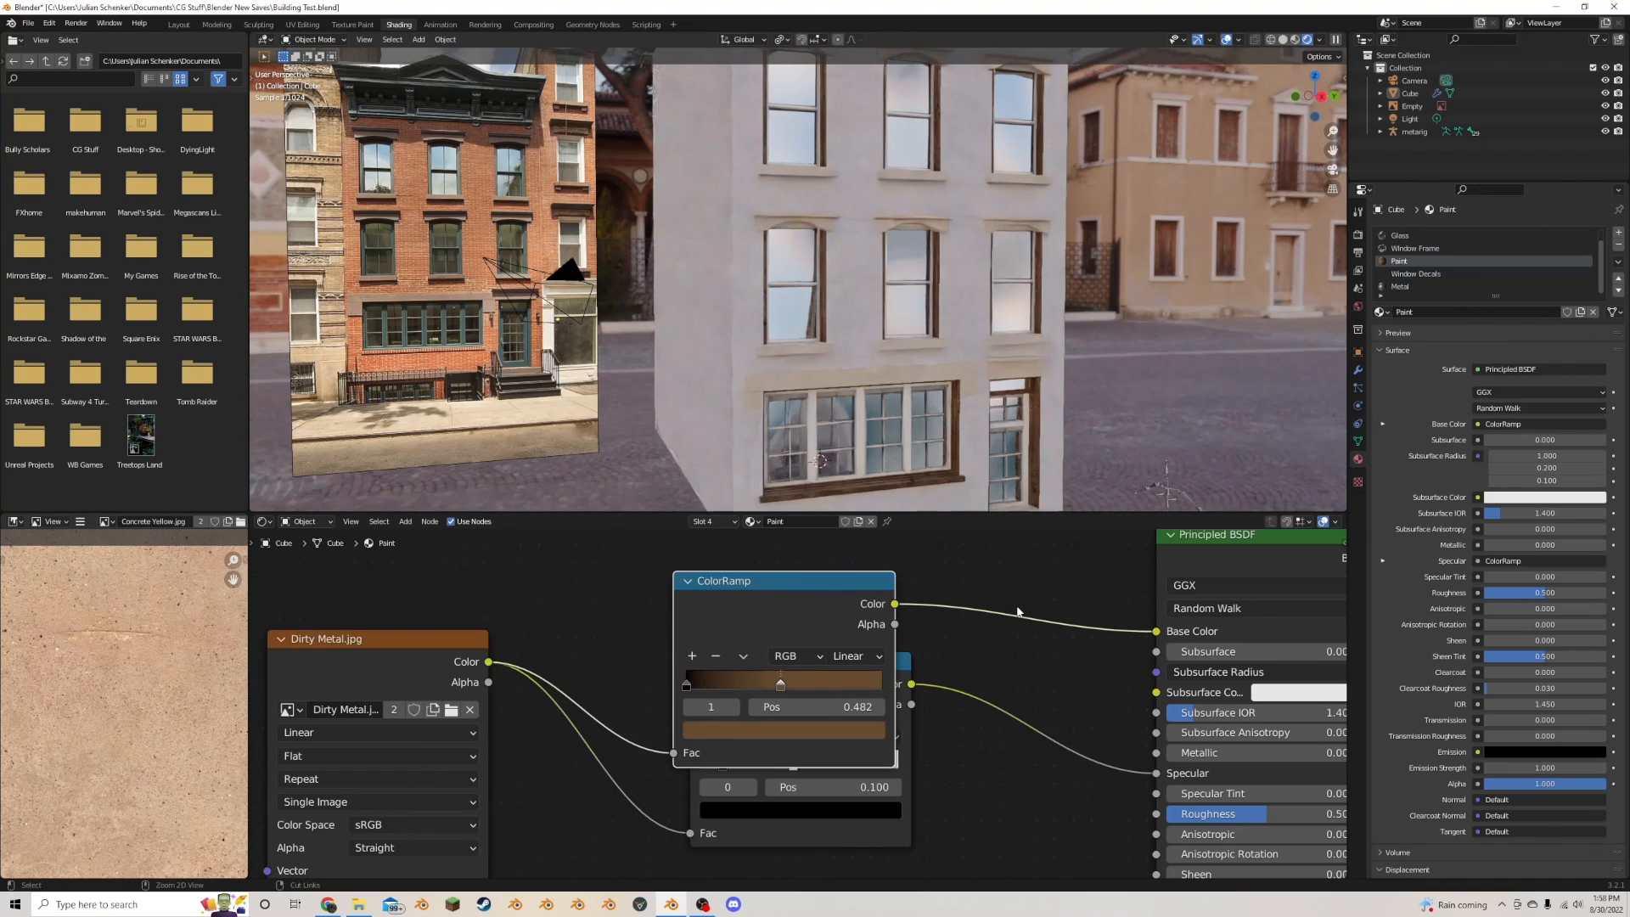
key(ctrl+z)
key(ctrl+z)
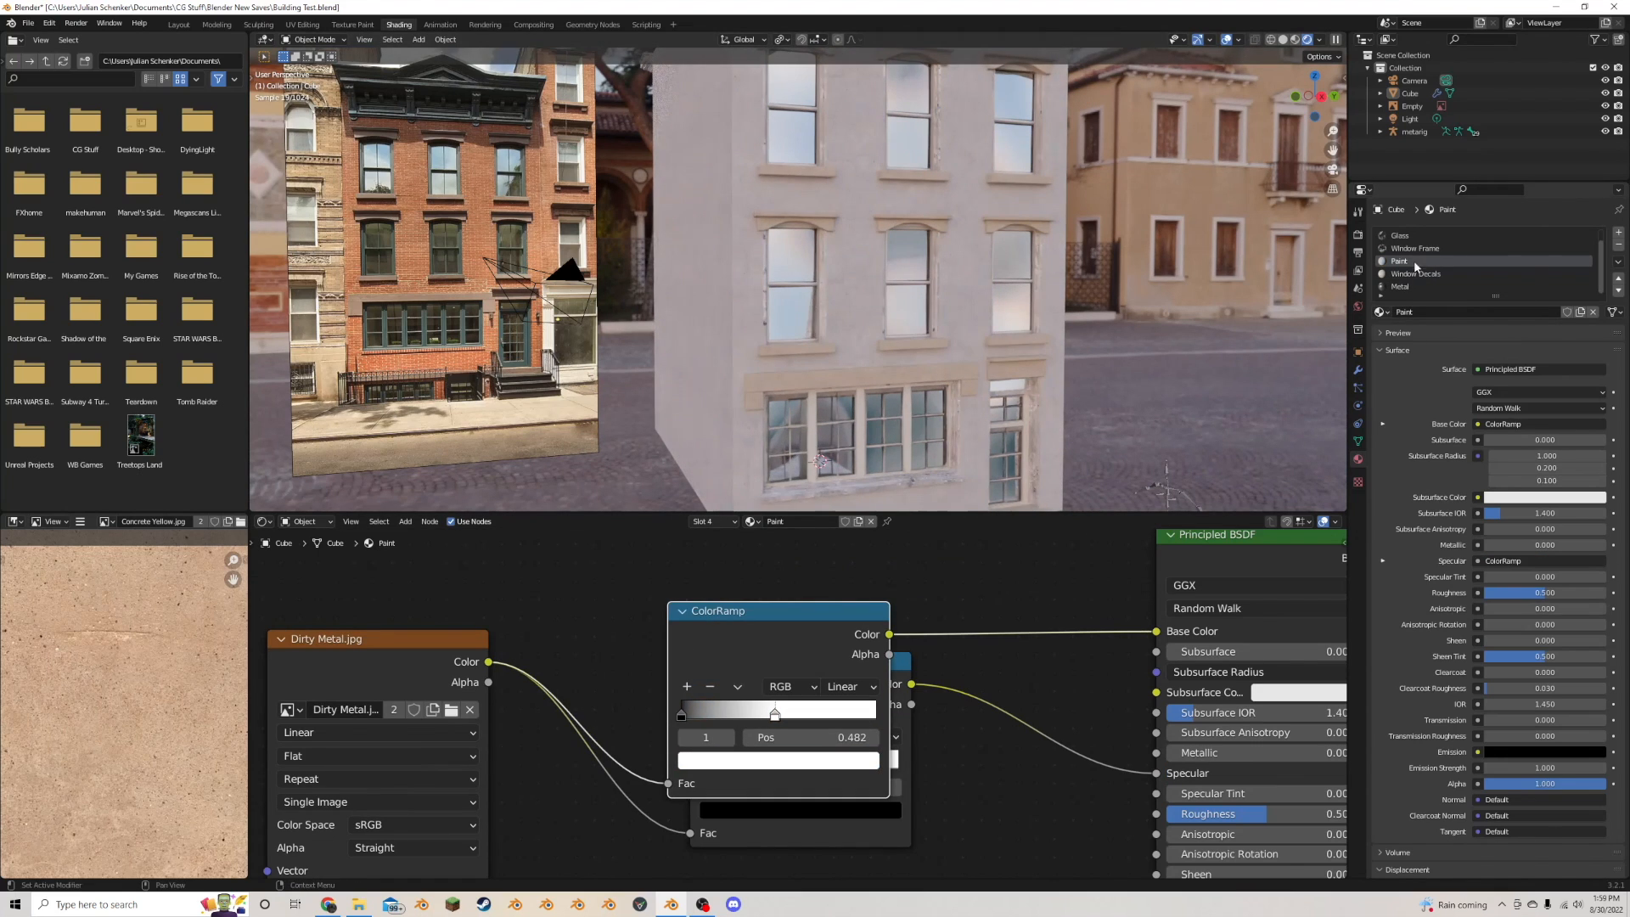
- In the Window Decals.001 wall material, try a peach tint (H 0.069, S 0.623, V 1.000) on the ColorRamp's white stop
scroll(1417, 242, up, 1)
click(1416, 236)
click(848, 727)
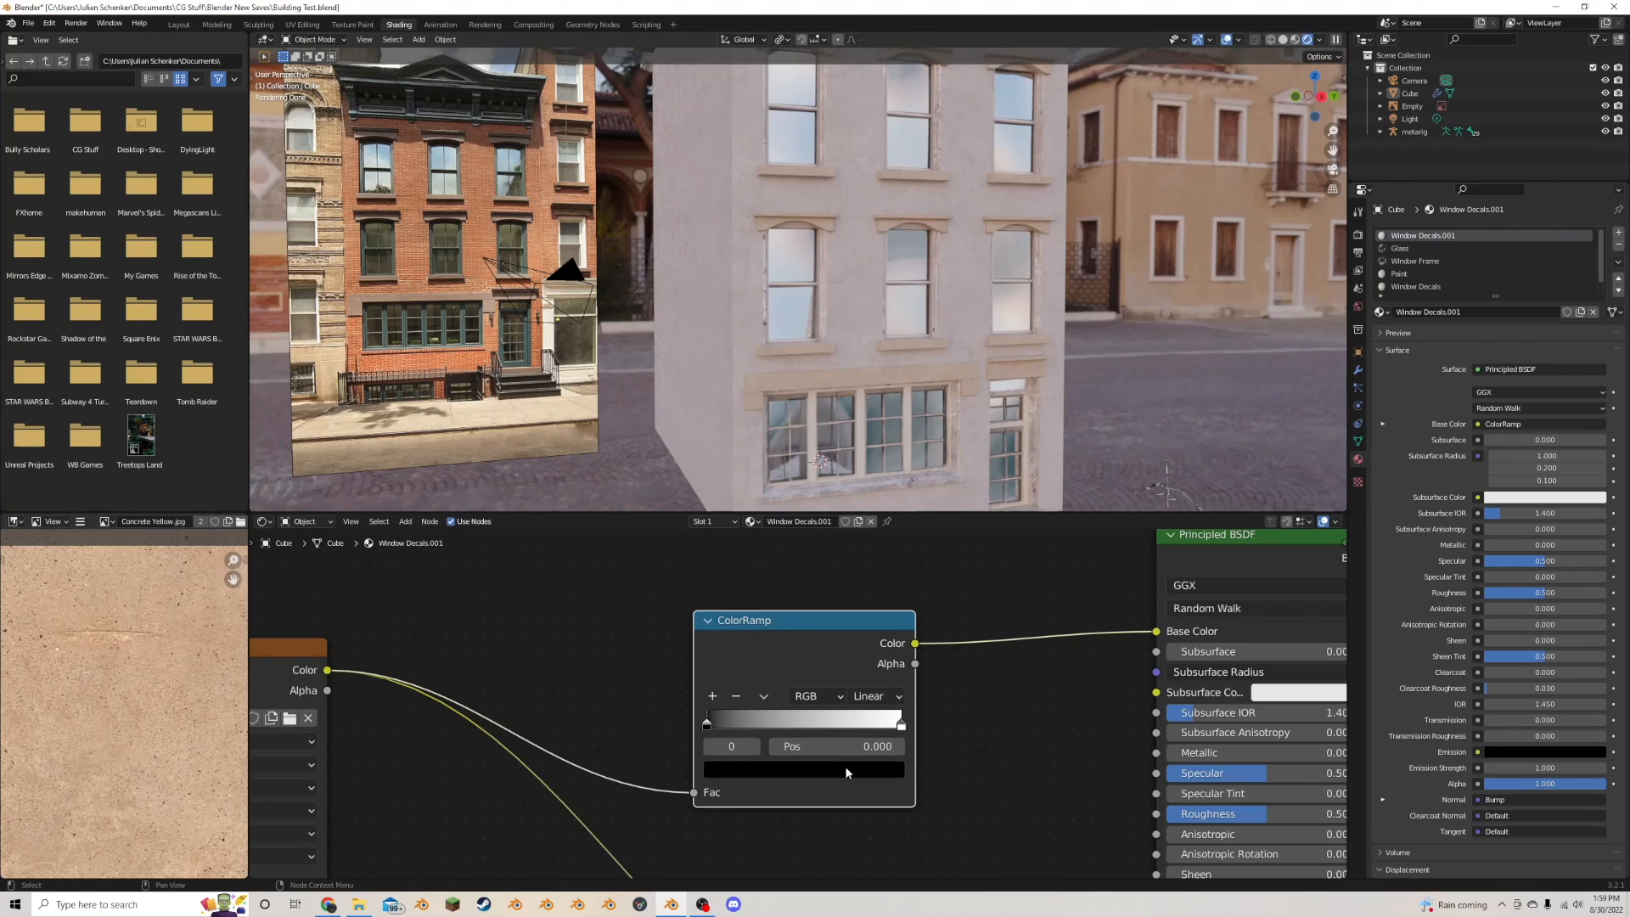
click(849, 768)
click(770, 602)
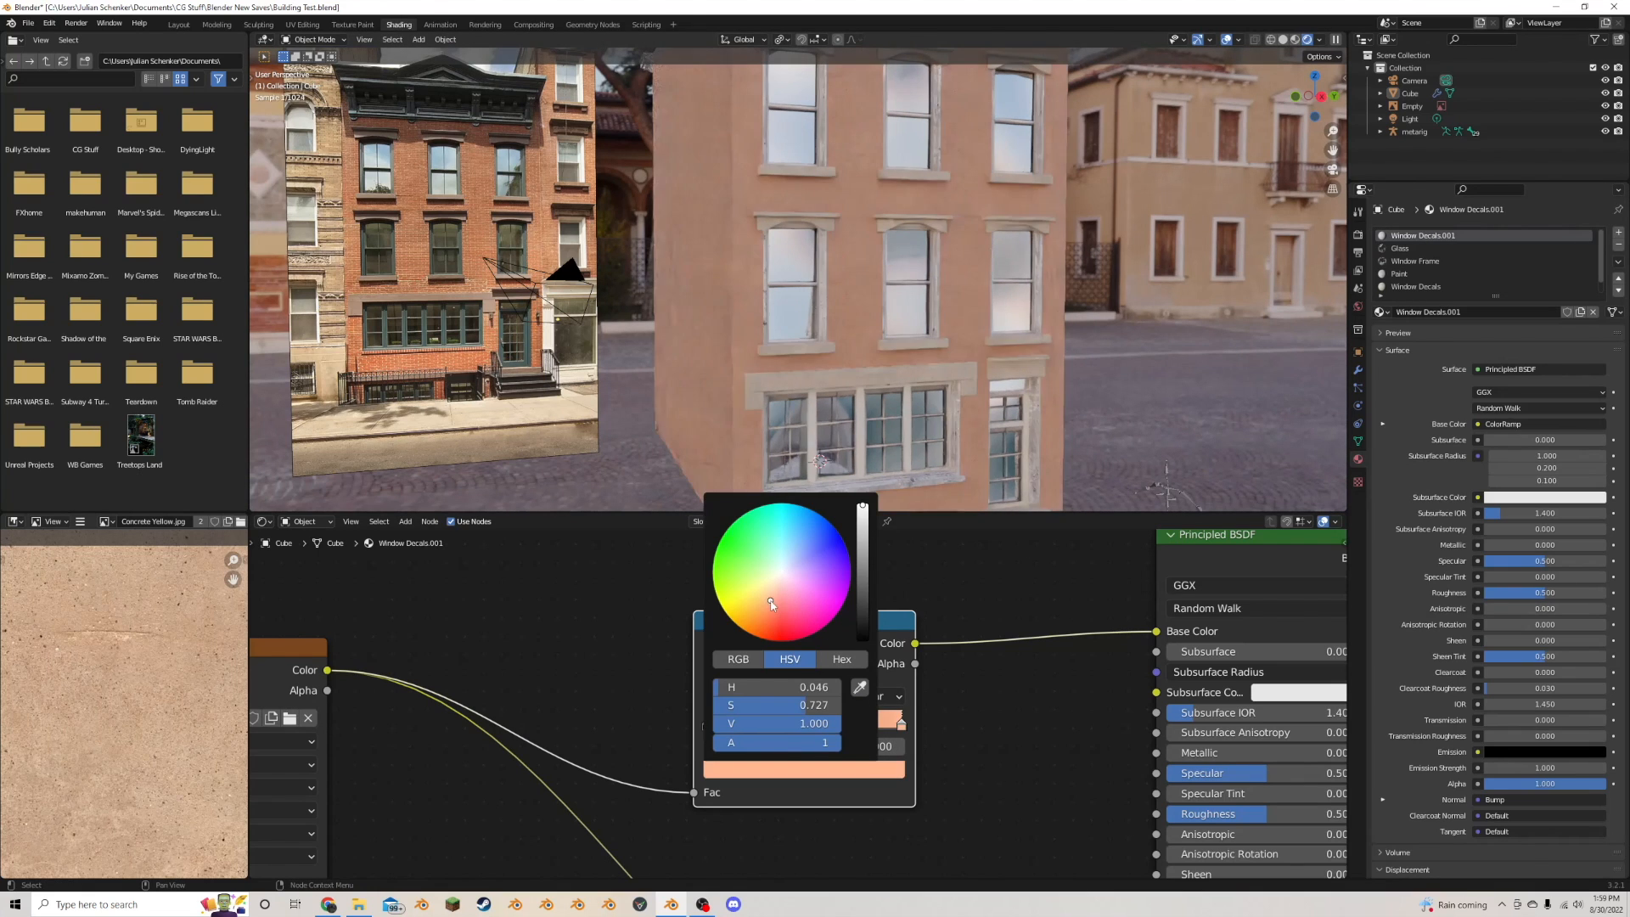
mouse_move(796, 609)
mouse_down()
mouse_move(751, 582)
mouse_move(796, 554)
mouse_move(800, 594)
mouse_move(769, 593)
mouse_up()
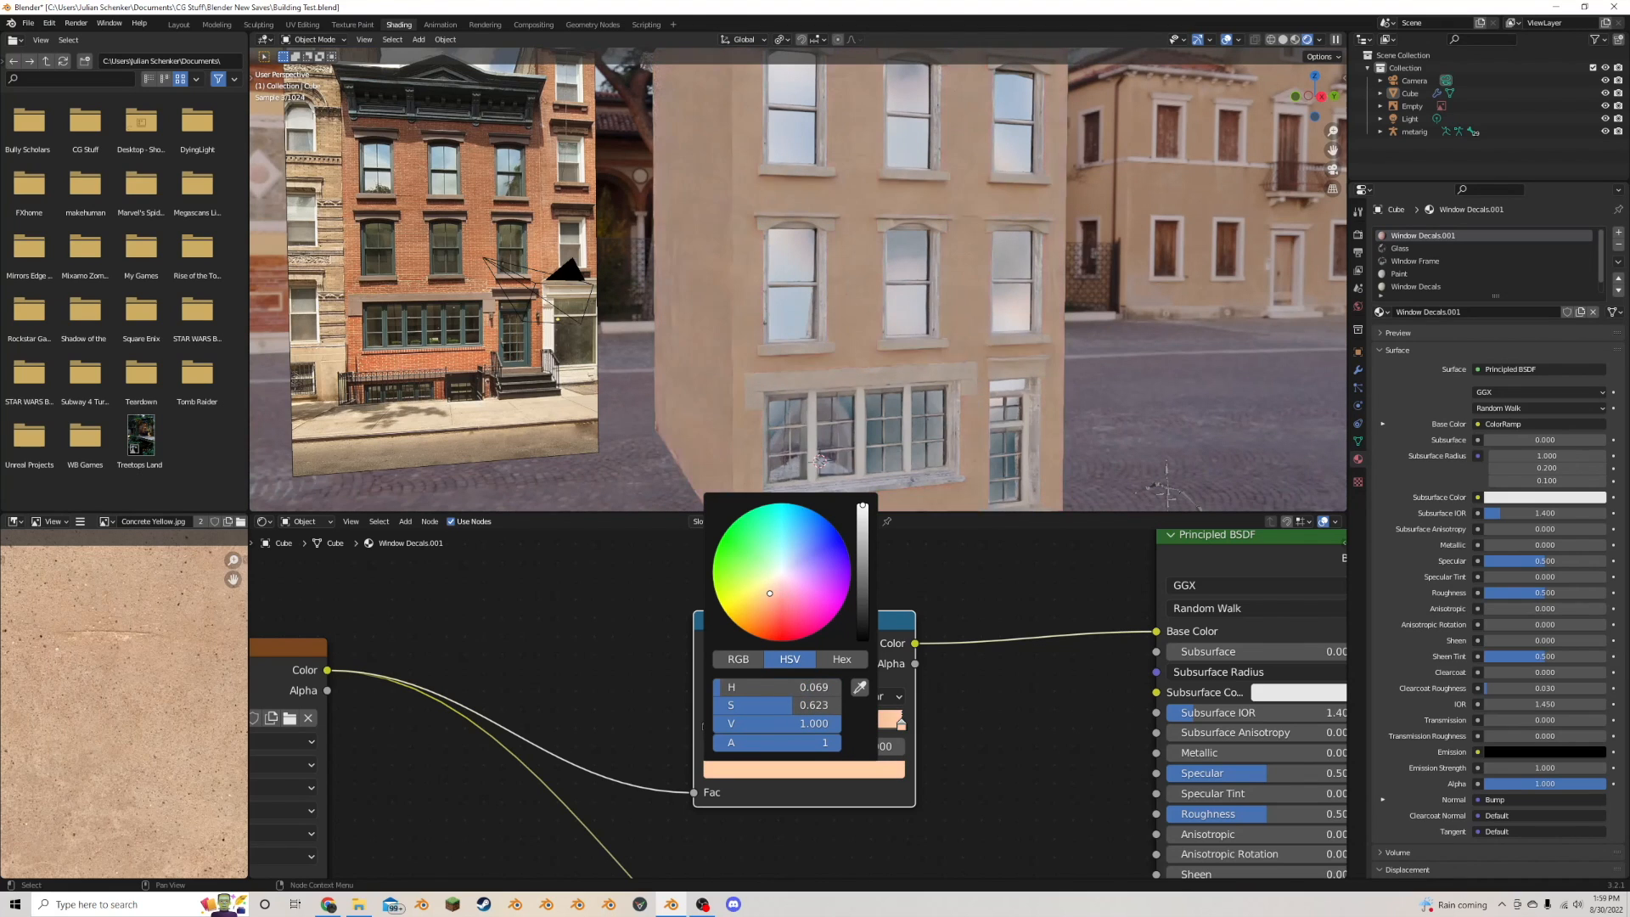
- Inspect the tinted walls and undo the peach colour of the Window Decals.001 ColorRamp
scroll(1024, 348, down, 3)
middle_drag(1024, 348, 993, 355)
scroll(979, 358, up, 4)
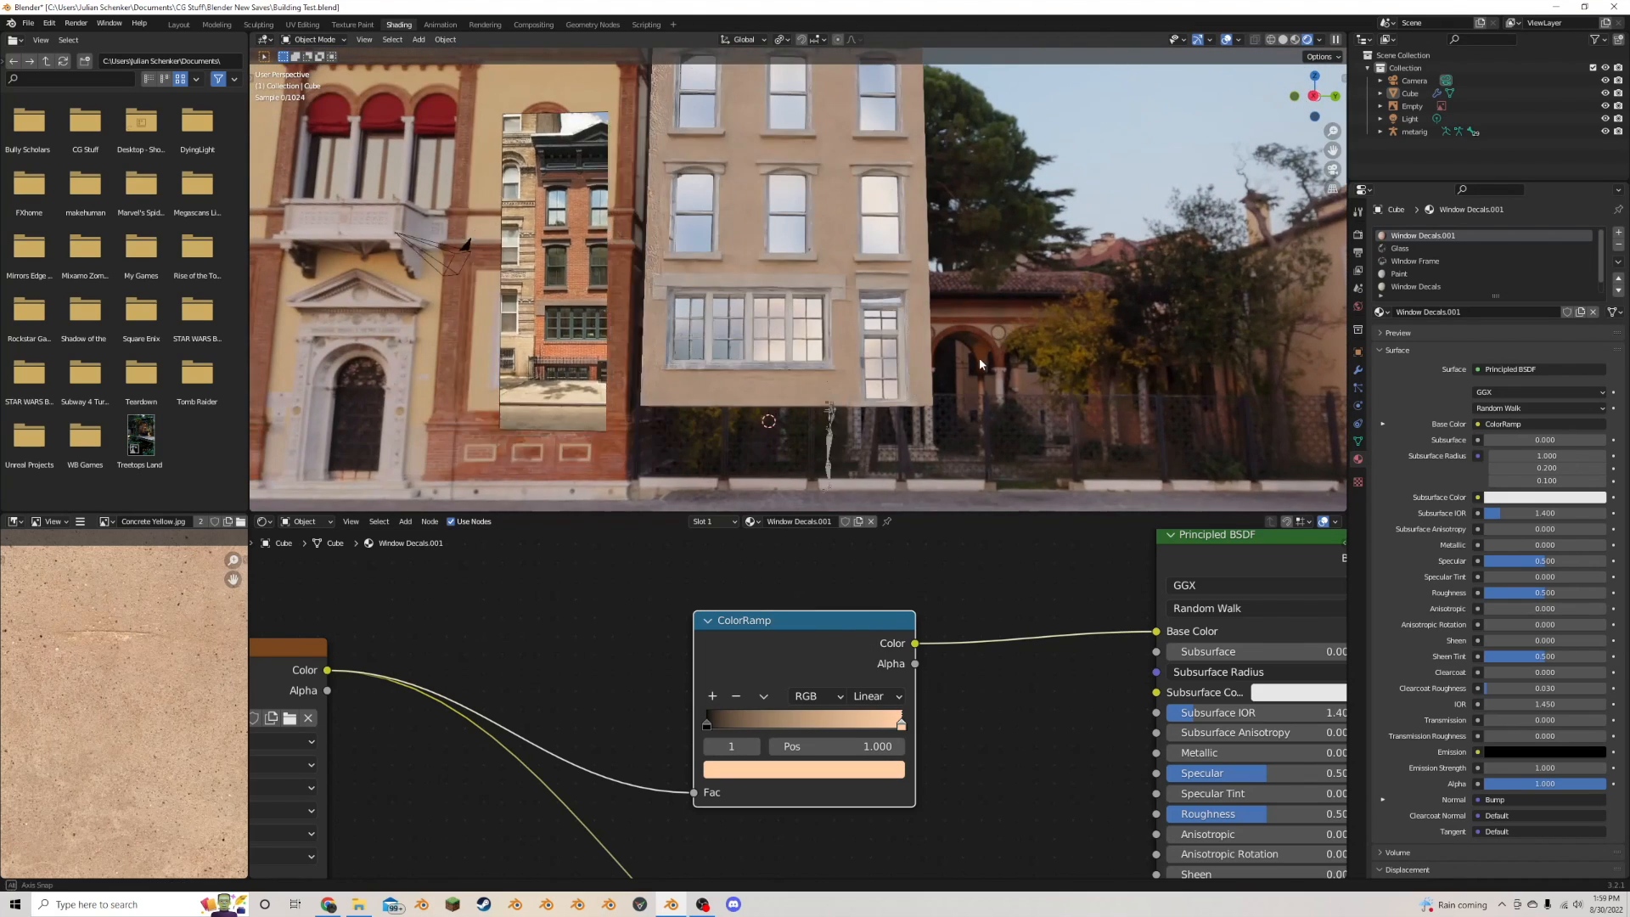
key(ctrl+z)
- Collapse the wall material's ColorRamp, move it towards the shader and insert a Mix node between the Concrete Yellow image and the ramp
click(708, 621)
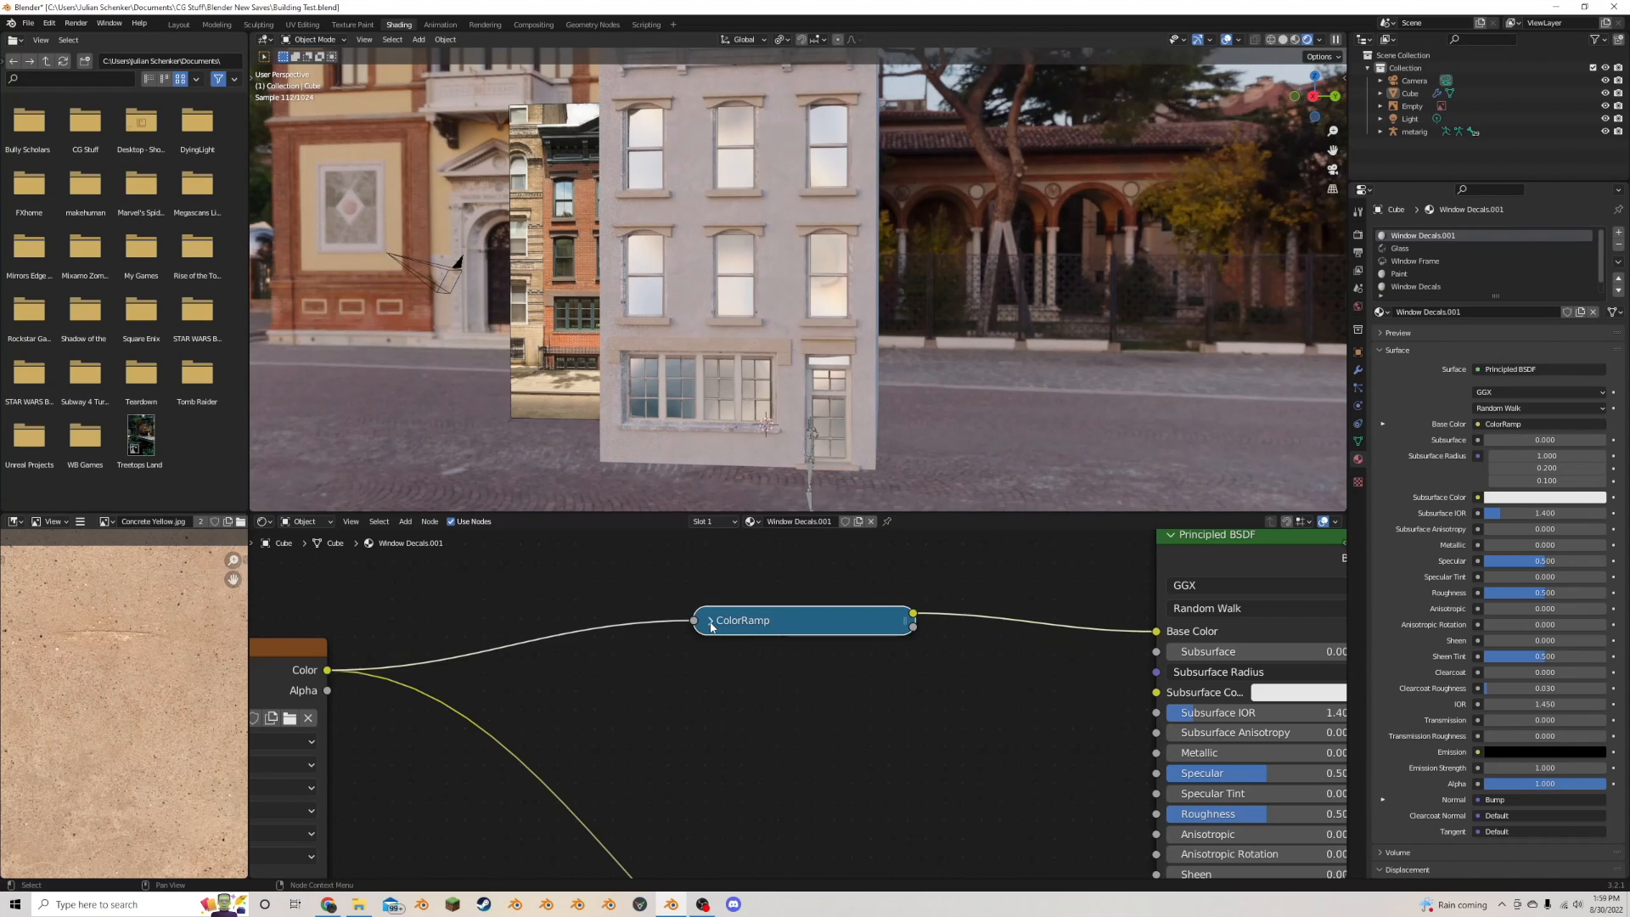
drag(721, 619, 802, 620)
scroll(789, 643, down, 2)
key(shift+a)
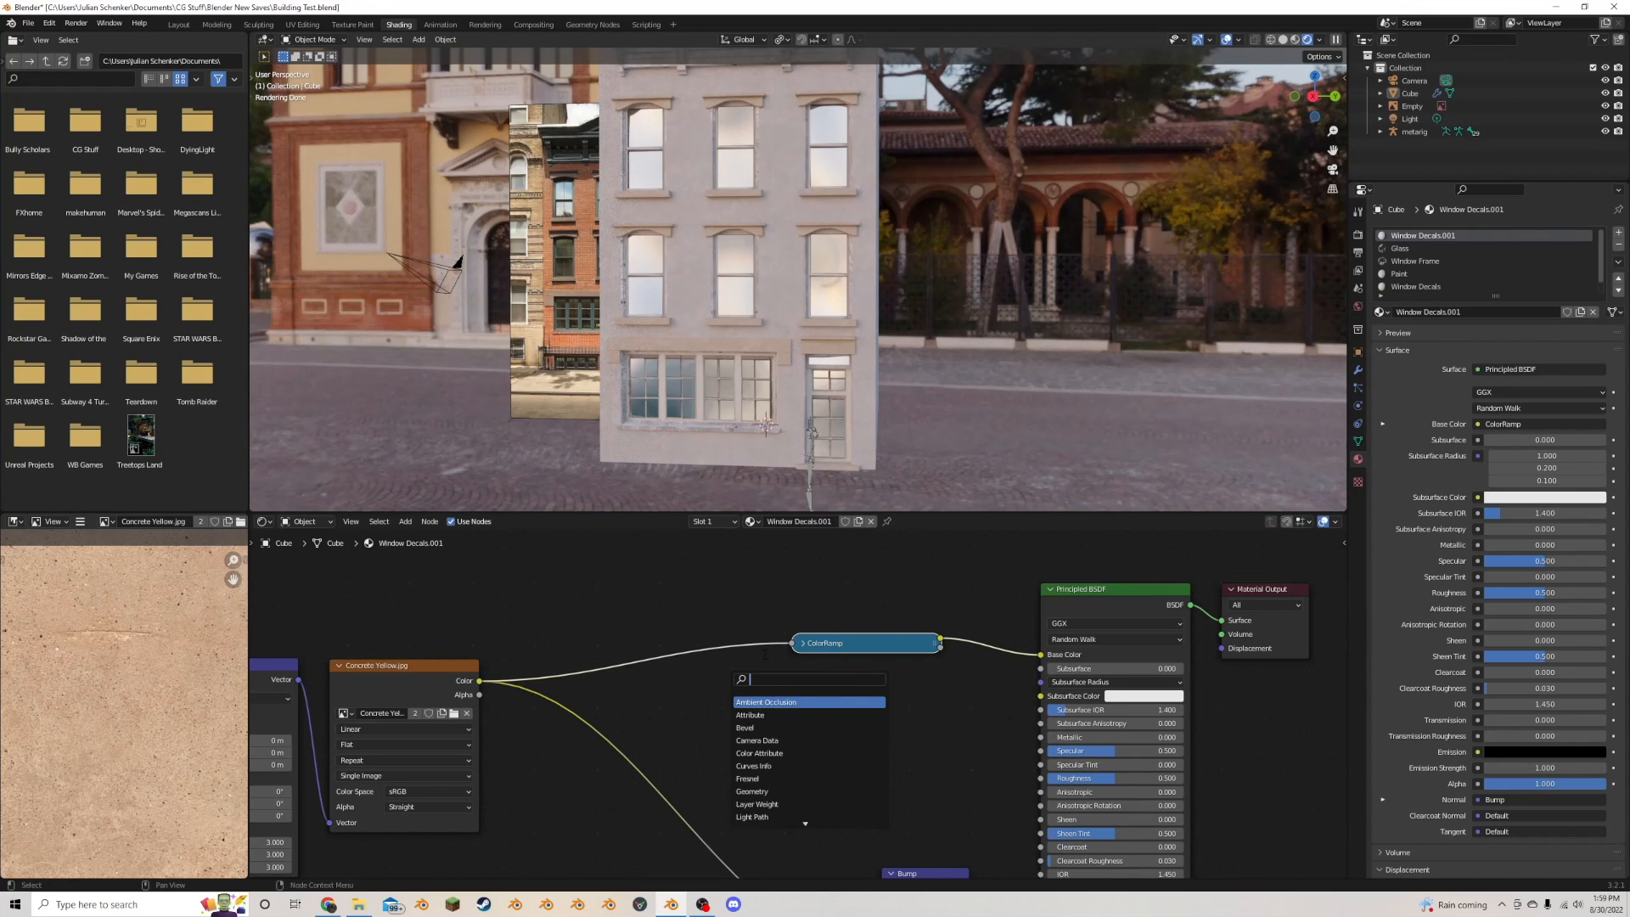
text(mix)
click(766, 699)
click(691, 646)
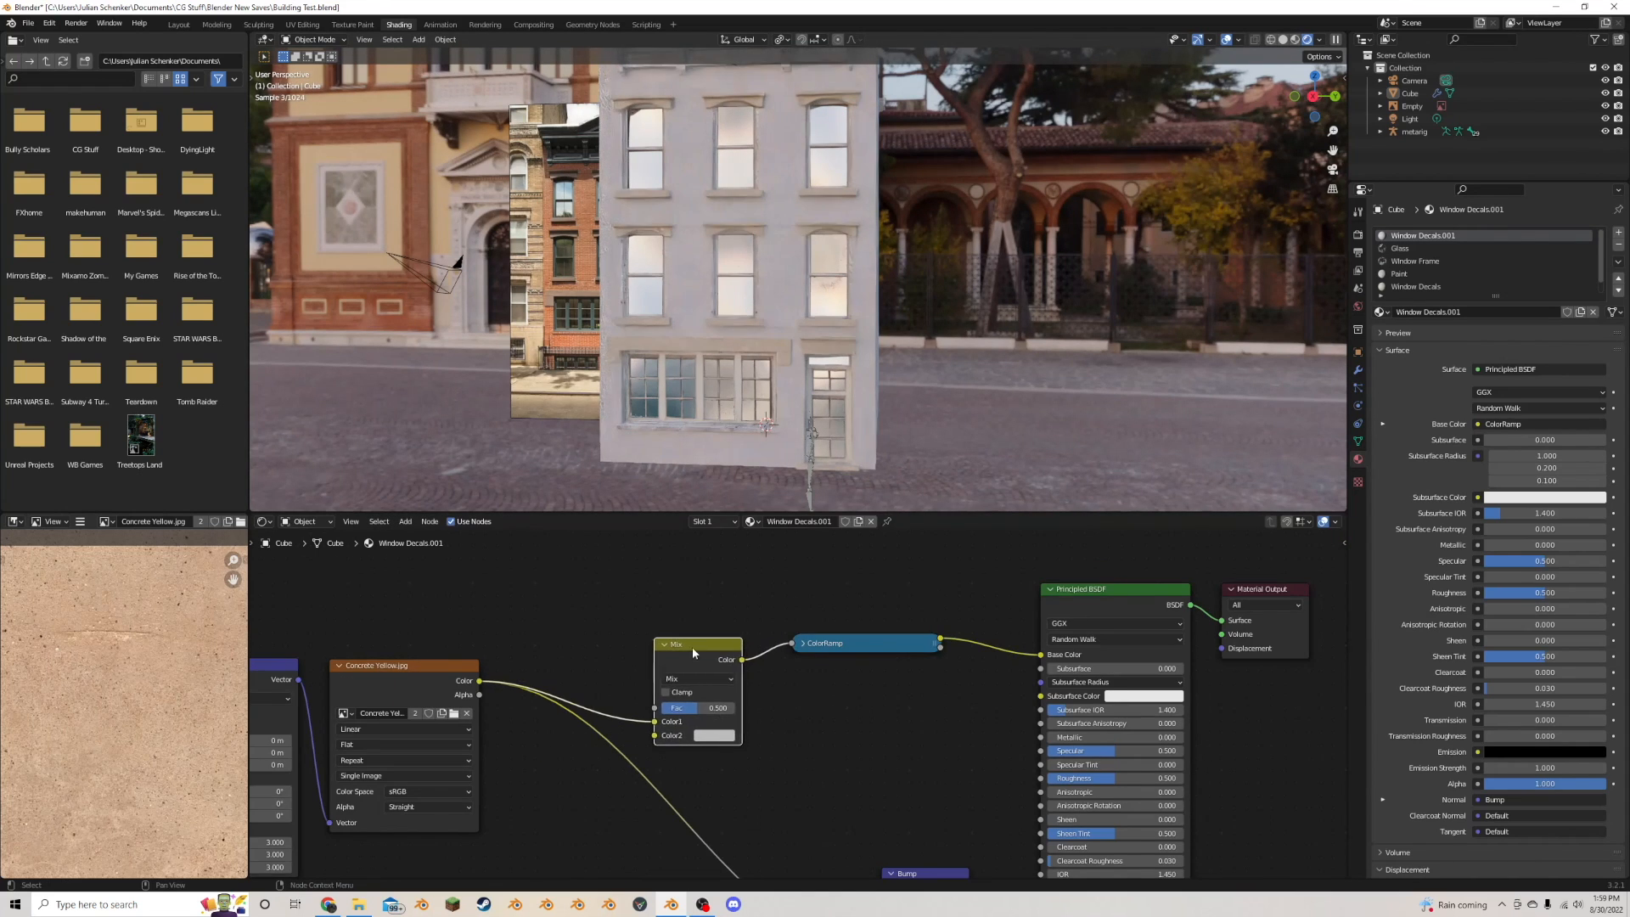
- Duplicate the Texture Coordinate, Mapping and Concrete Yellow nodes below the originals and link the copied image's Color to the Mix node's Color2
middle_drag(506, 674, 782, 674)
drag(806, 757, 333, 665)
drag(679, 628, 450, 610)
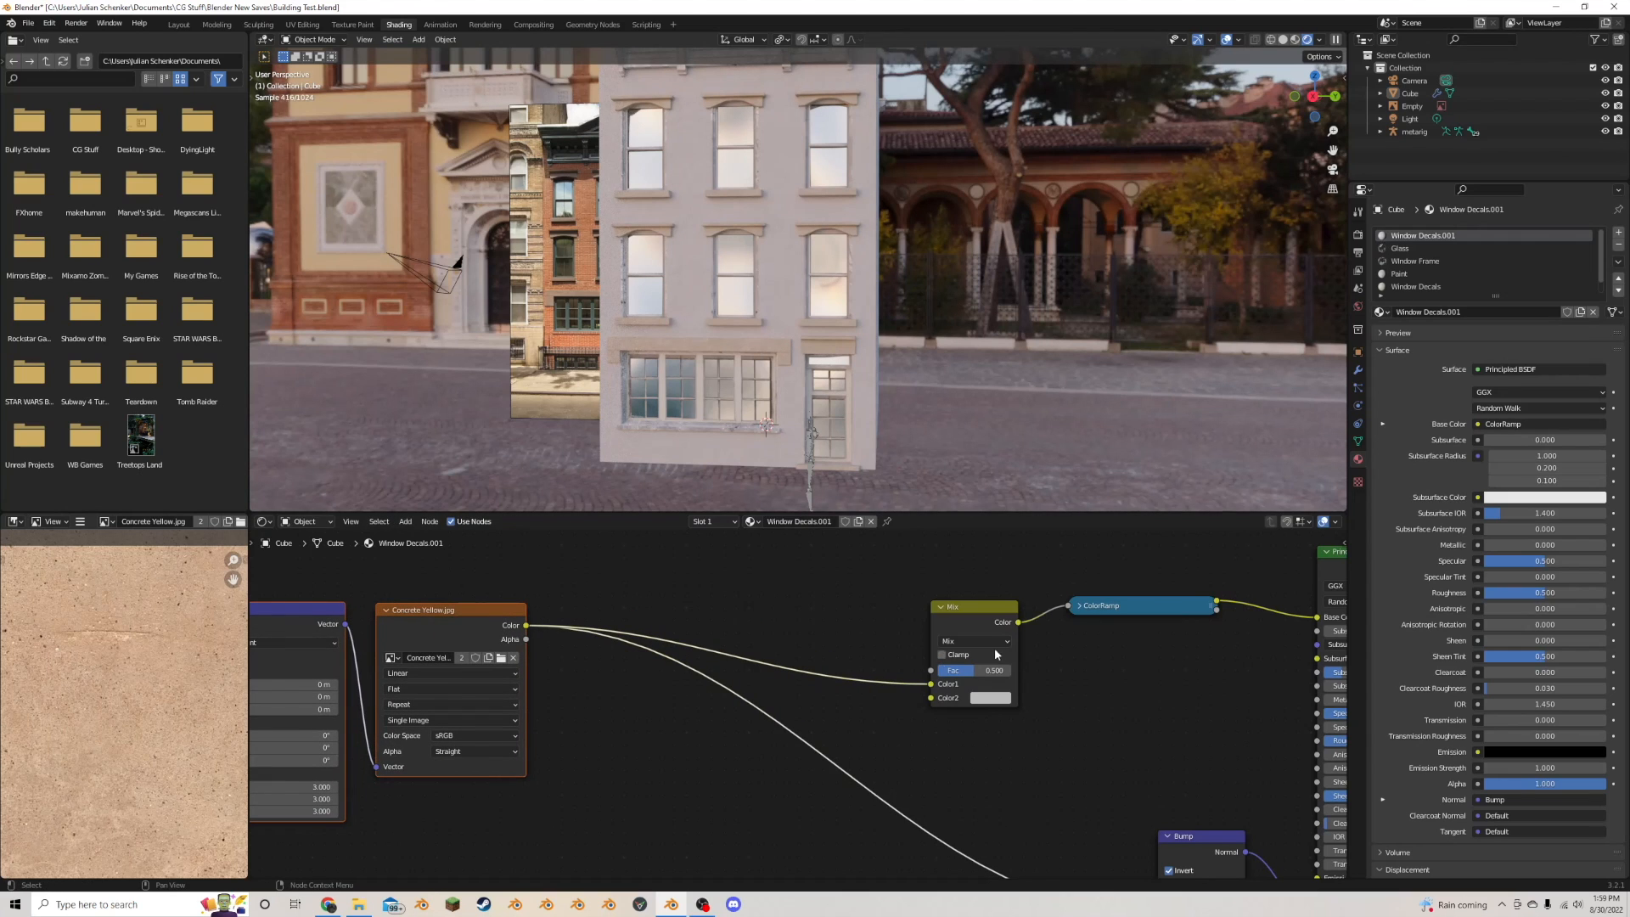
drag(995, 649, 1010, 645)
click(608, 800)
scroll(458, 608, down, 4)
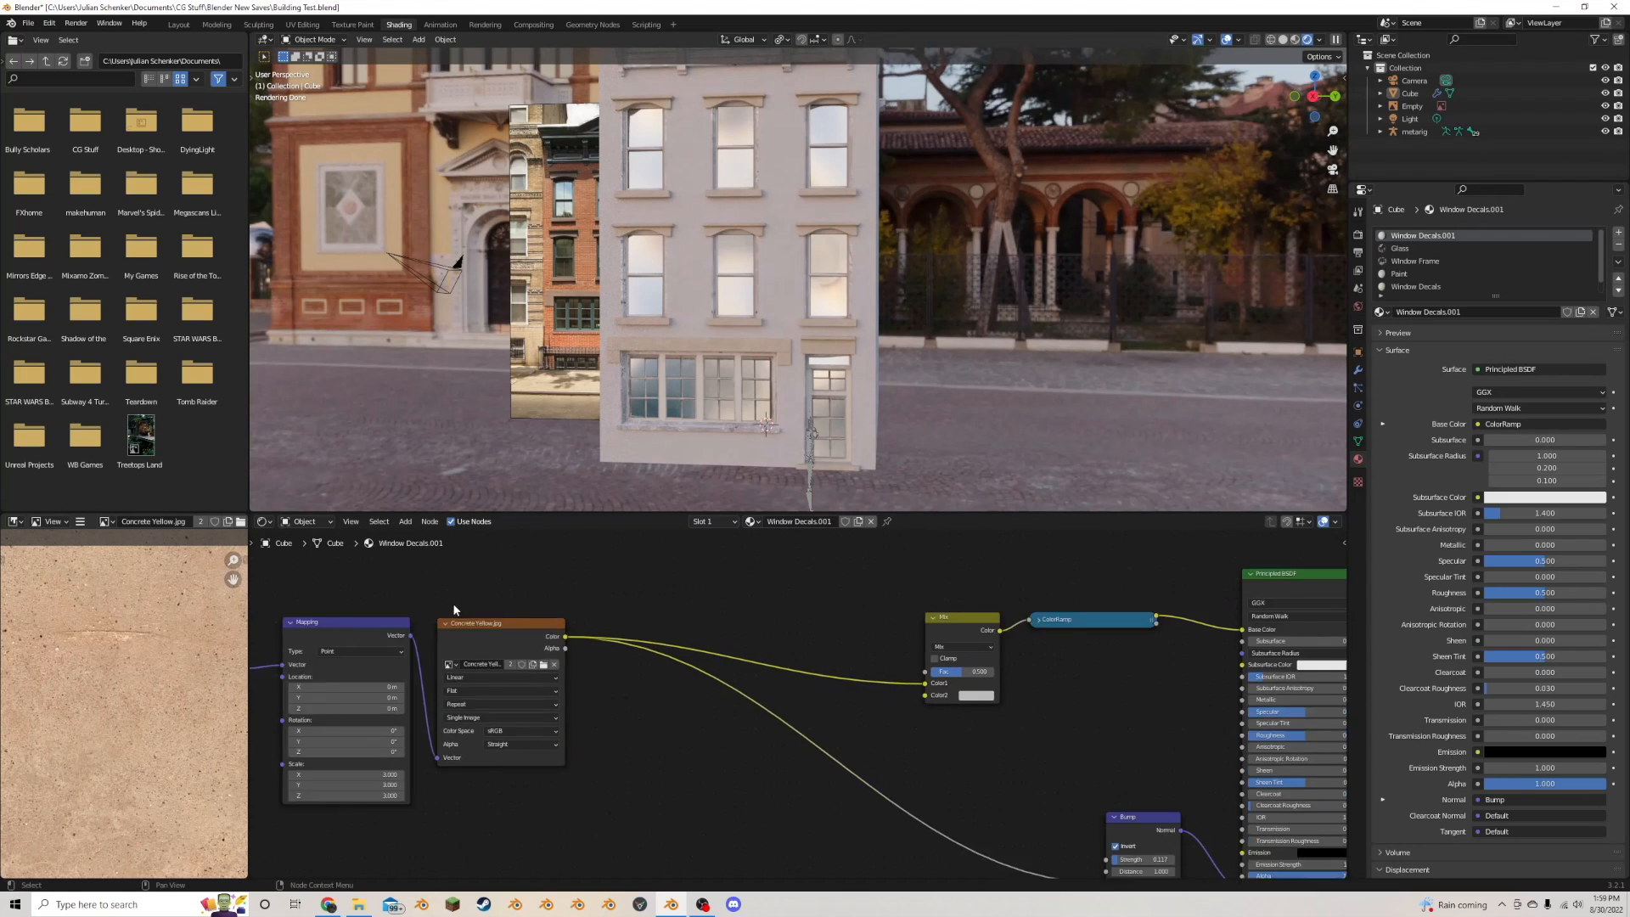
drag(539, 604, 266, 765)
key(shift+d)
click(332, 859)
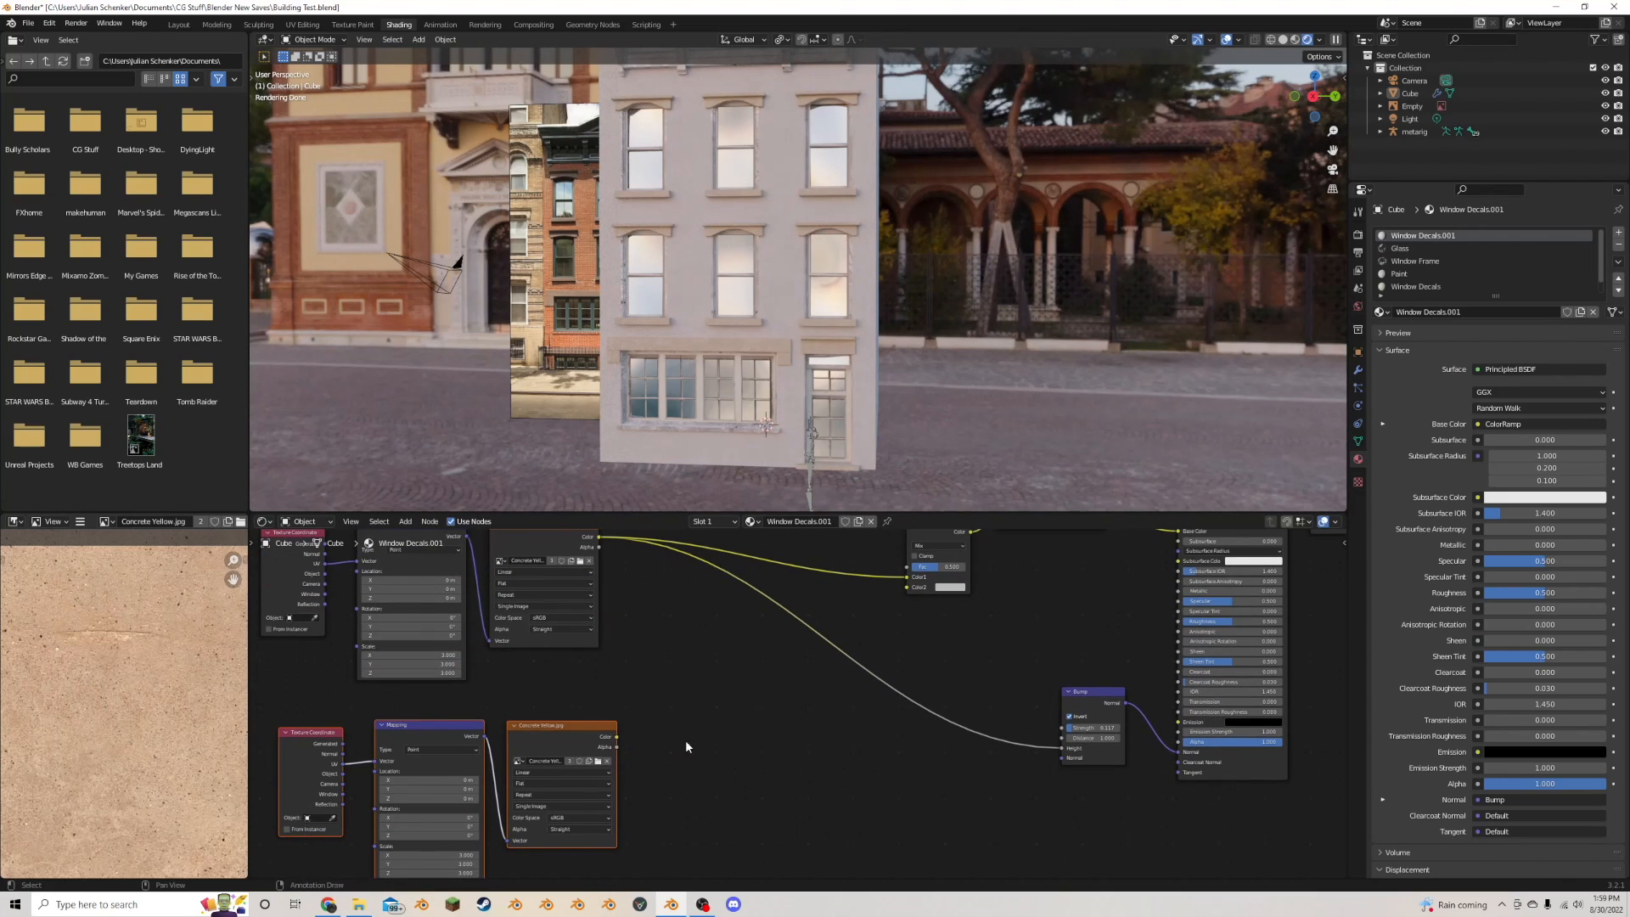
drag(615, 738, 908, 588)
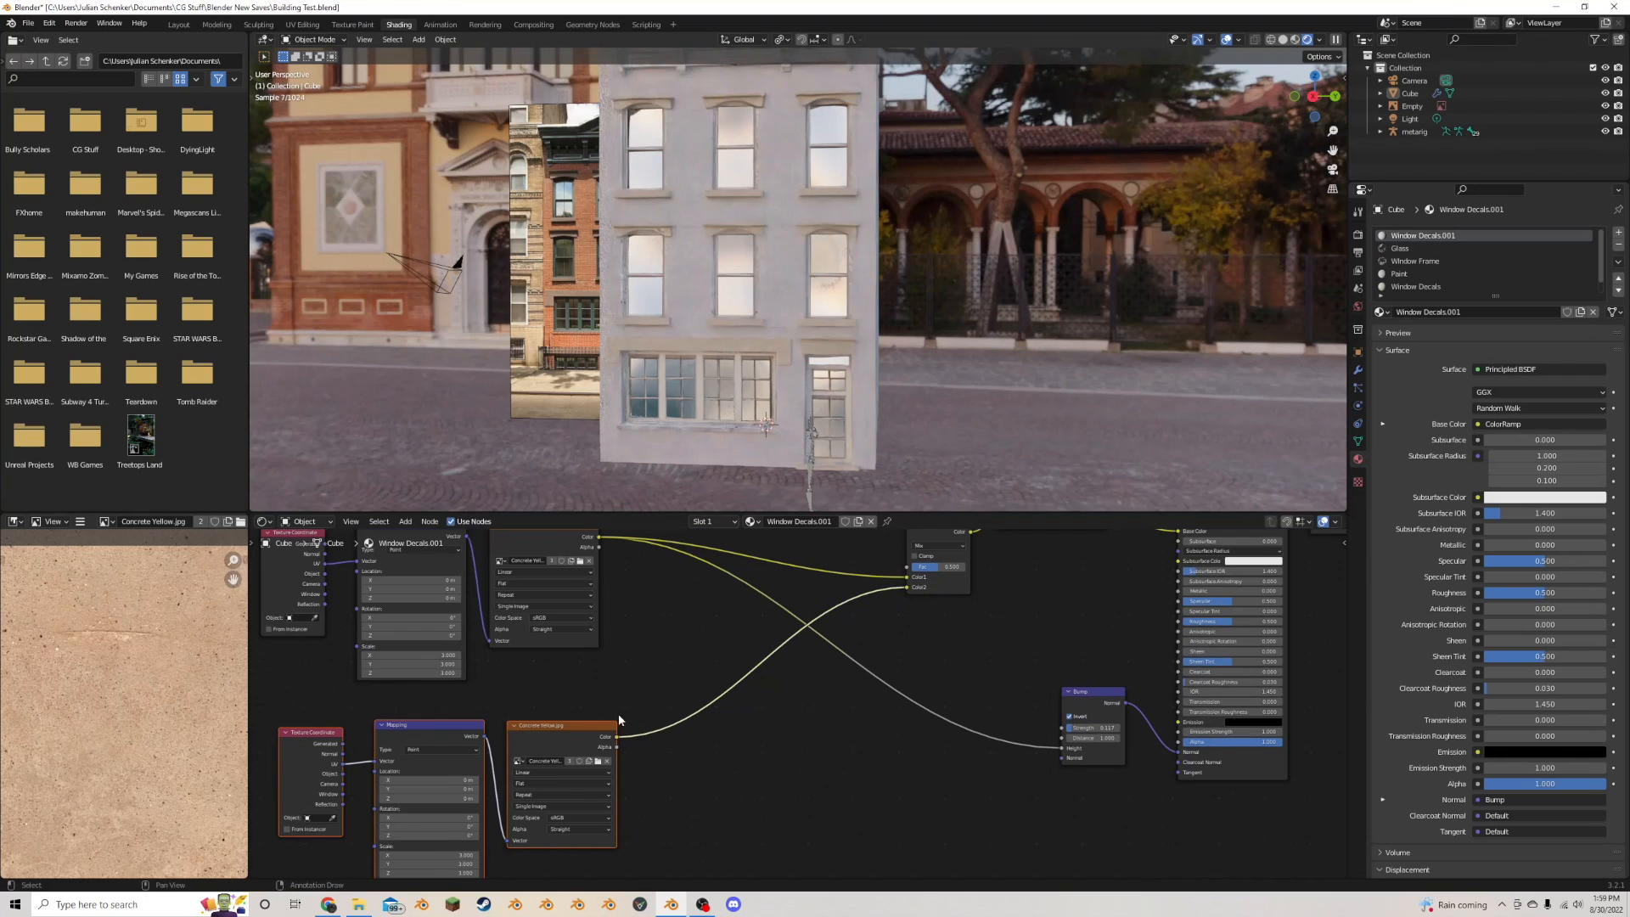
- Try Tiles Old.jpg in place of the copied Concrete Yellow image that feeds the Mix node's Color2
scroll(618, 713, up, 2)
click(661, 739)
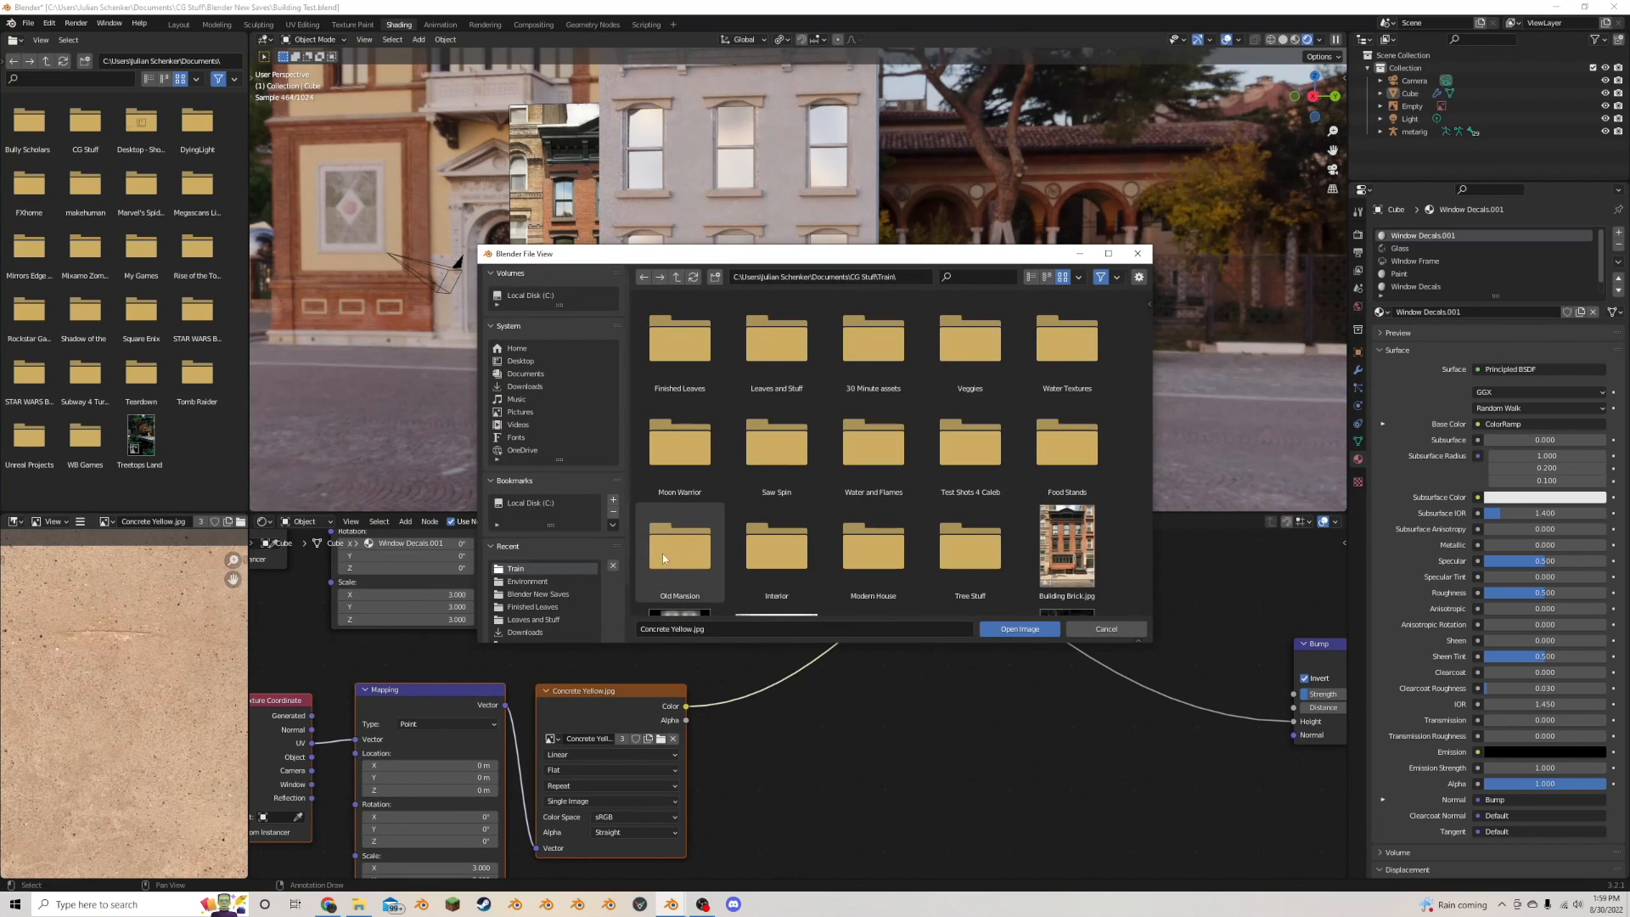
text(tile)
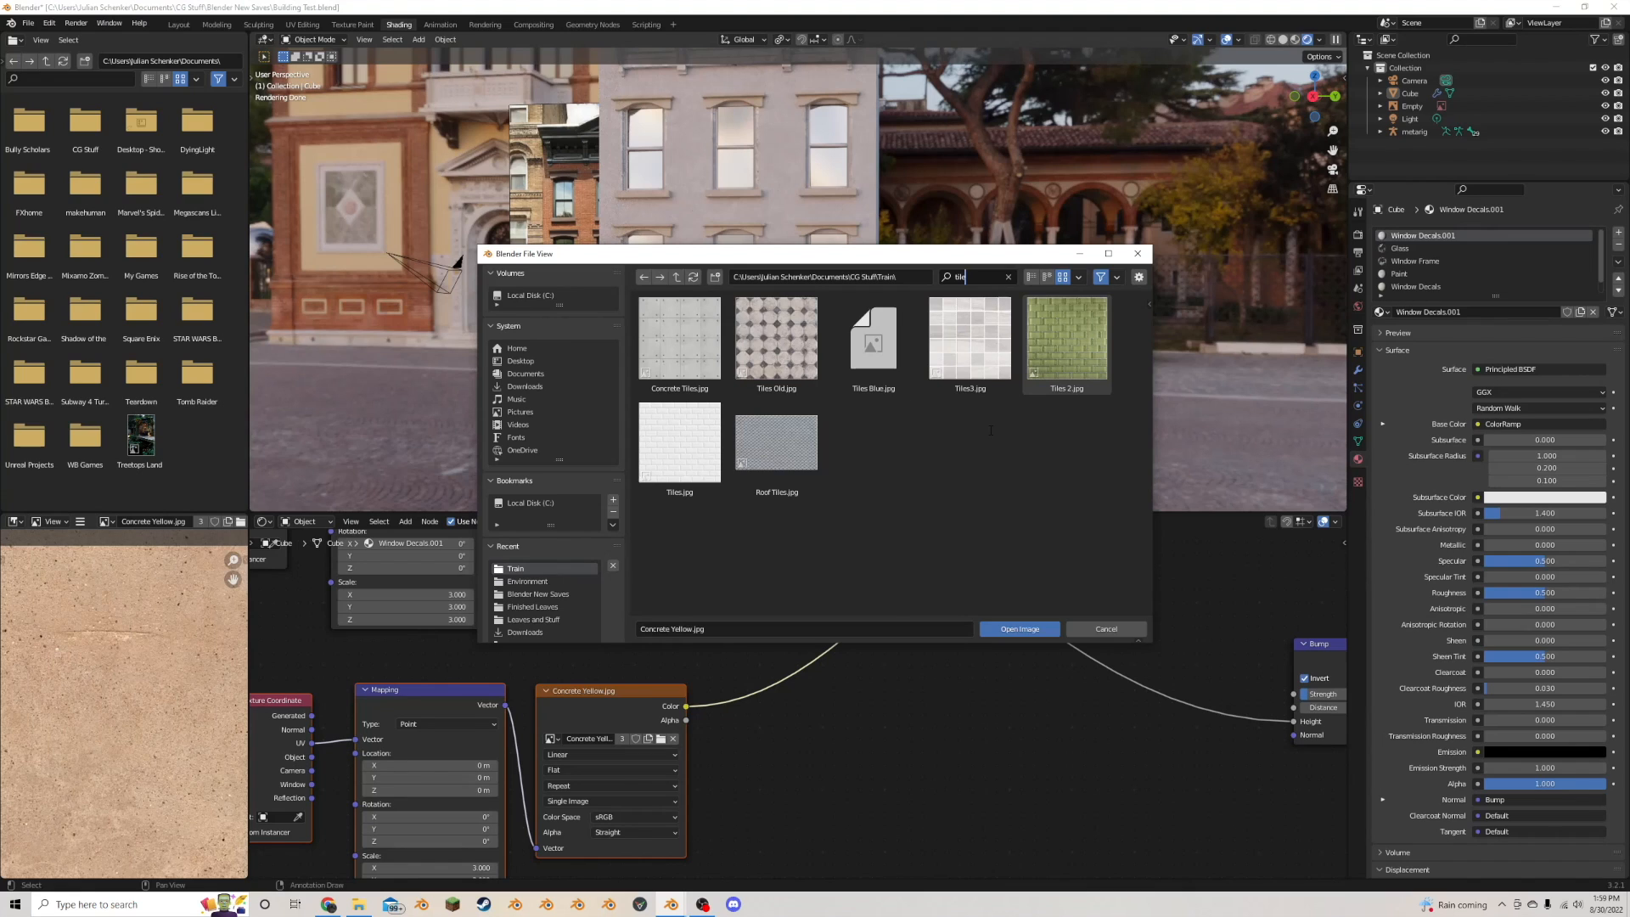
click(977, 374)
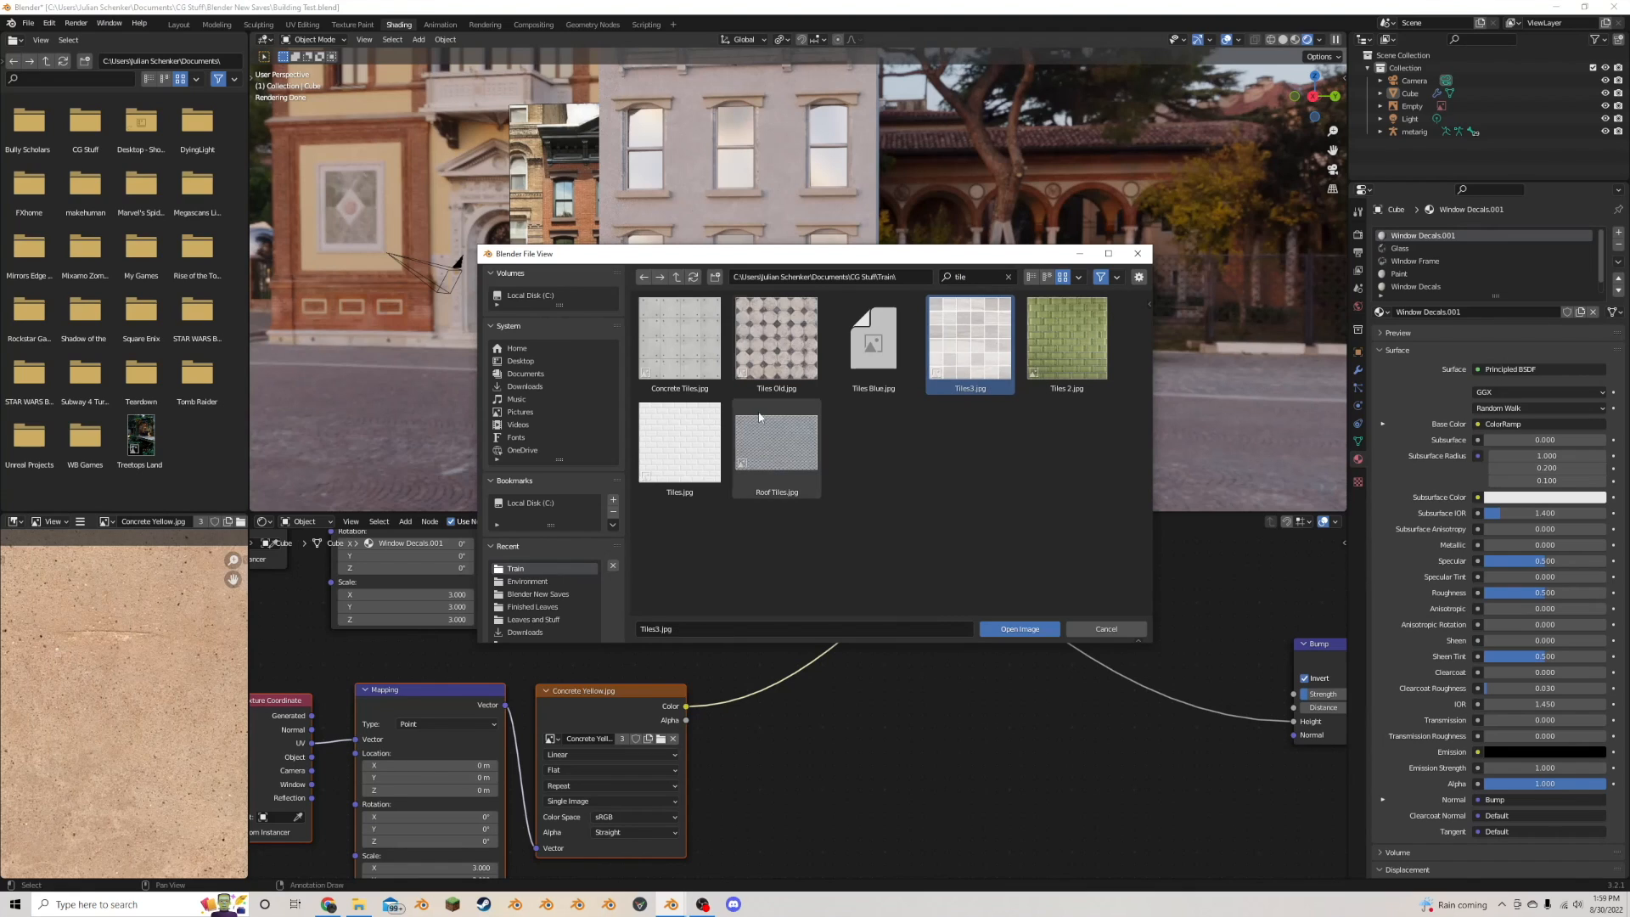
click(775, 344)
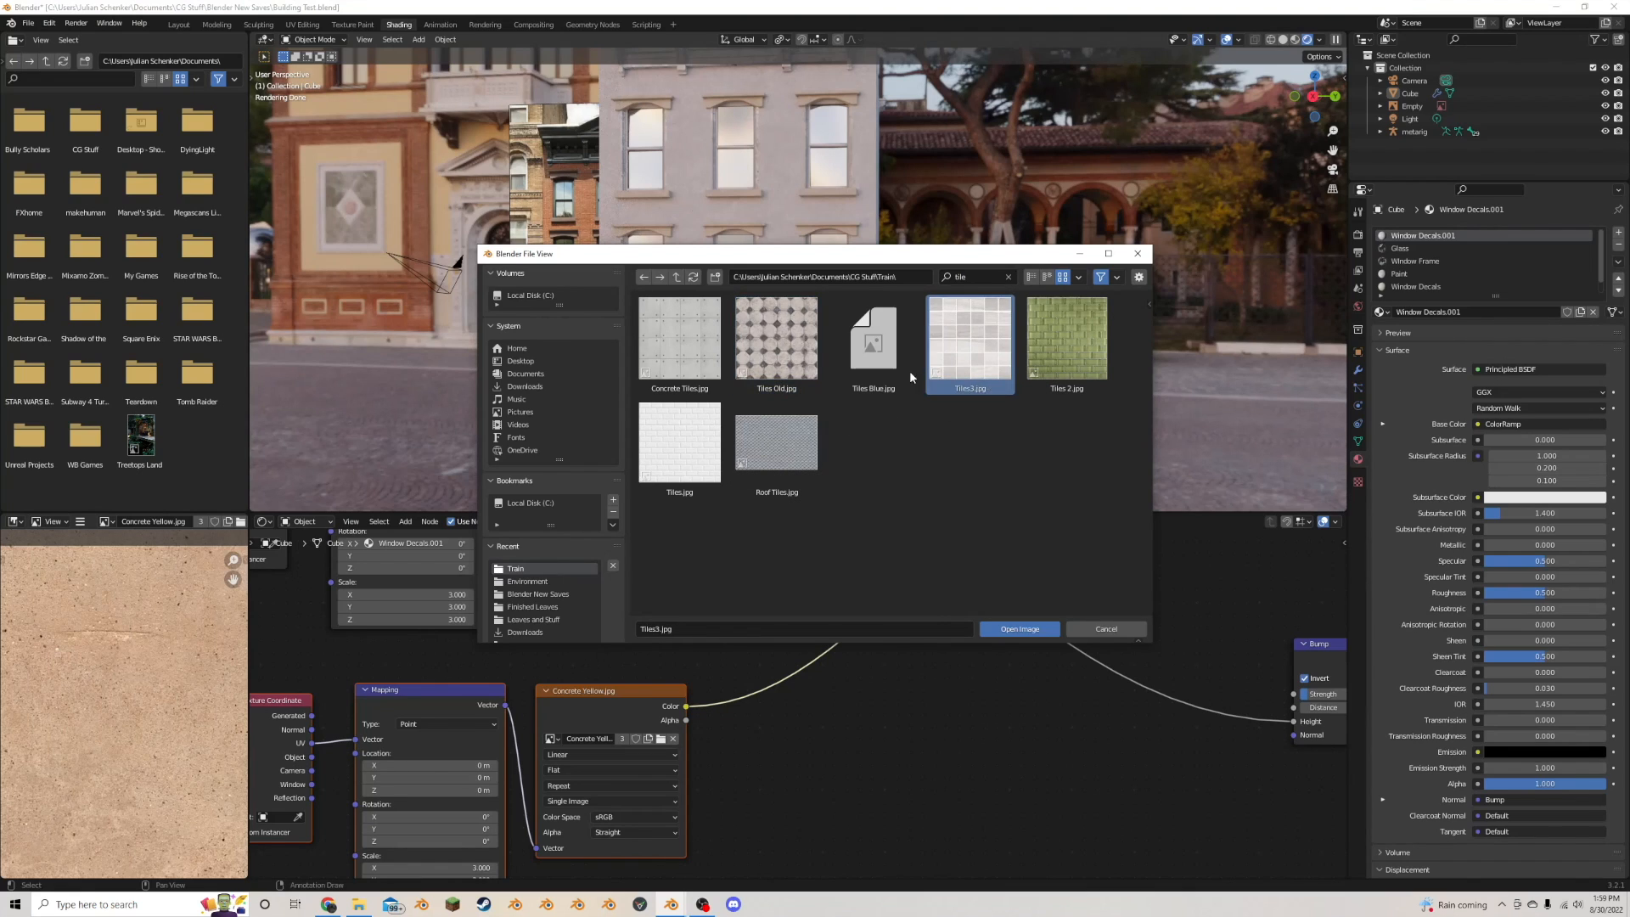
click(1033, 629)
scroll(808, 309, up, 3)
middle_drag(567, 771, 737, 650)
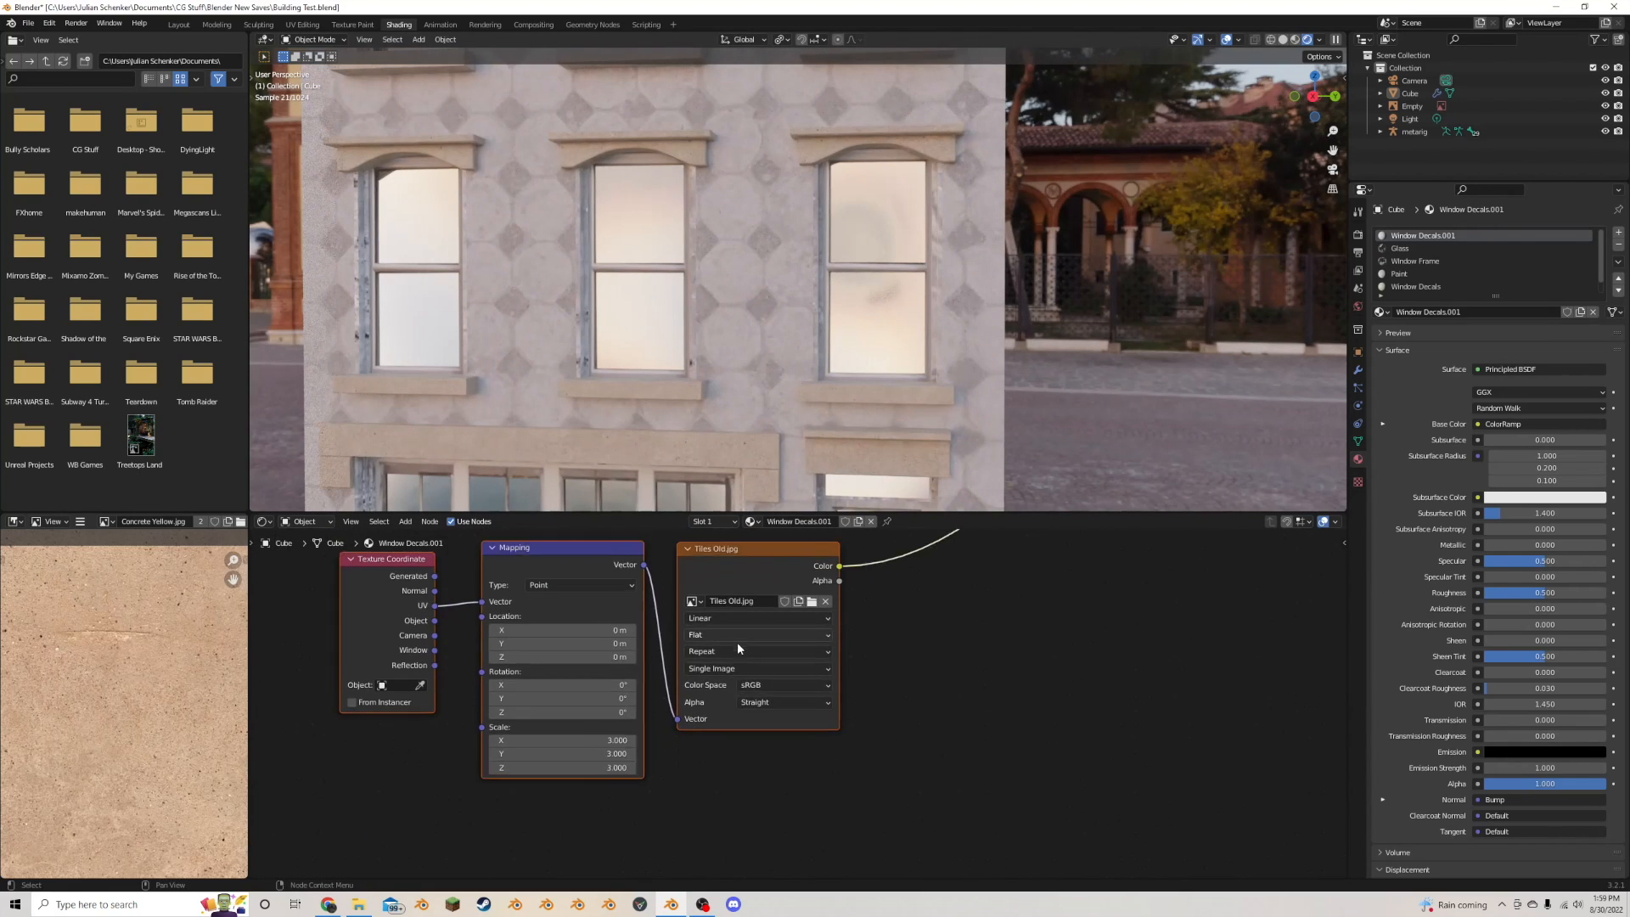
- Set the tile texture's Mapping scale to 5 on X, Y and Z, save the file and inspect the walls
scroll(737, 650, up, 1)
drag(509, 746, 509, 777)
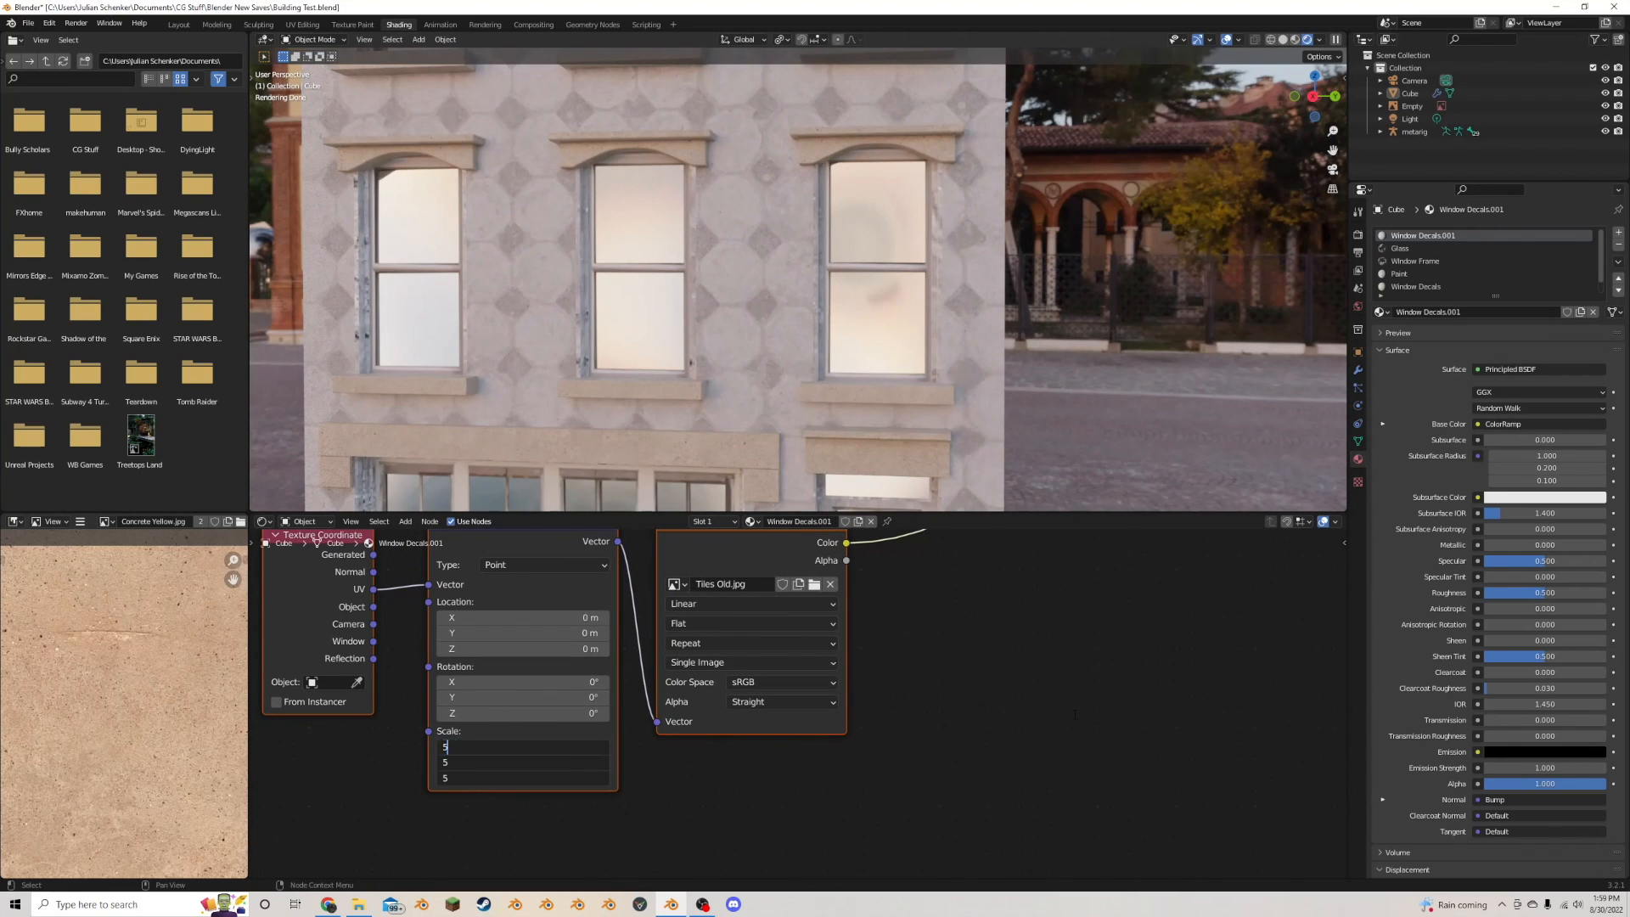
key(Return)
scroll(895, 287, down, 5)
key(ctrl+s)
scroll(905, 282, up, 5)
middle_drag(904, 281, 970, 273)
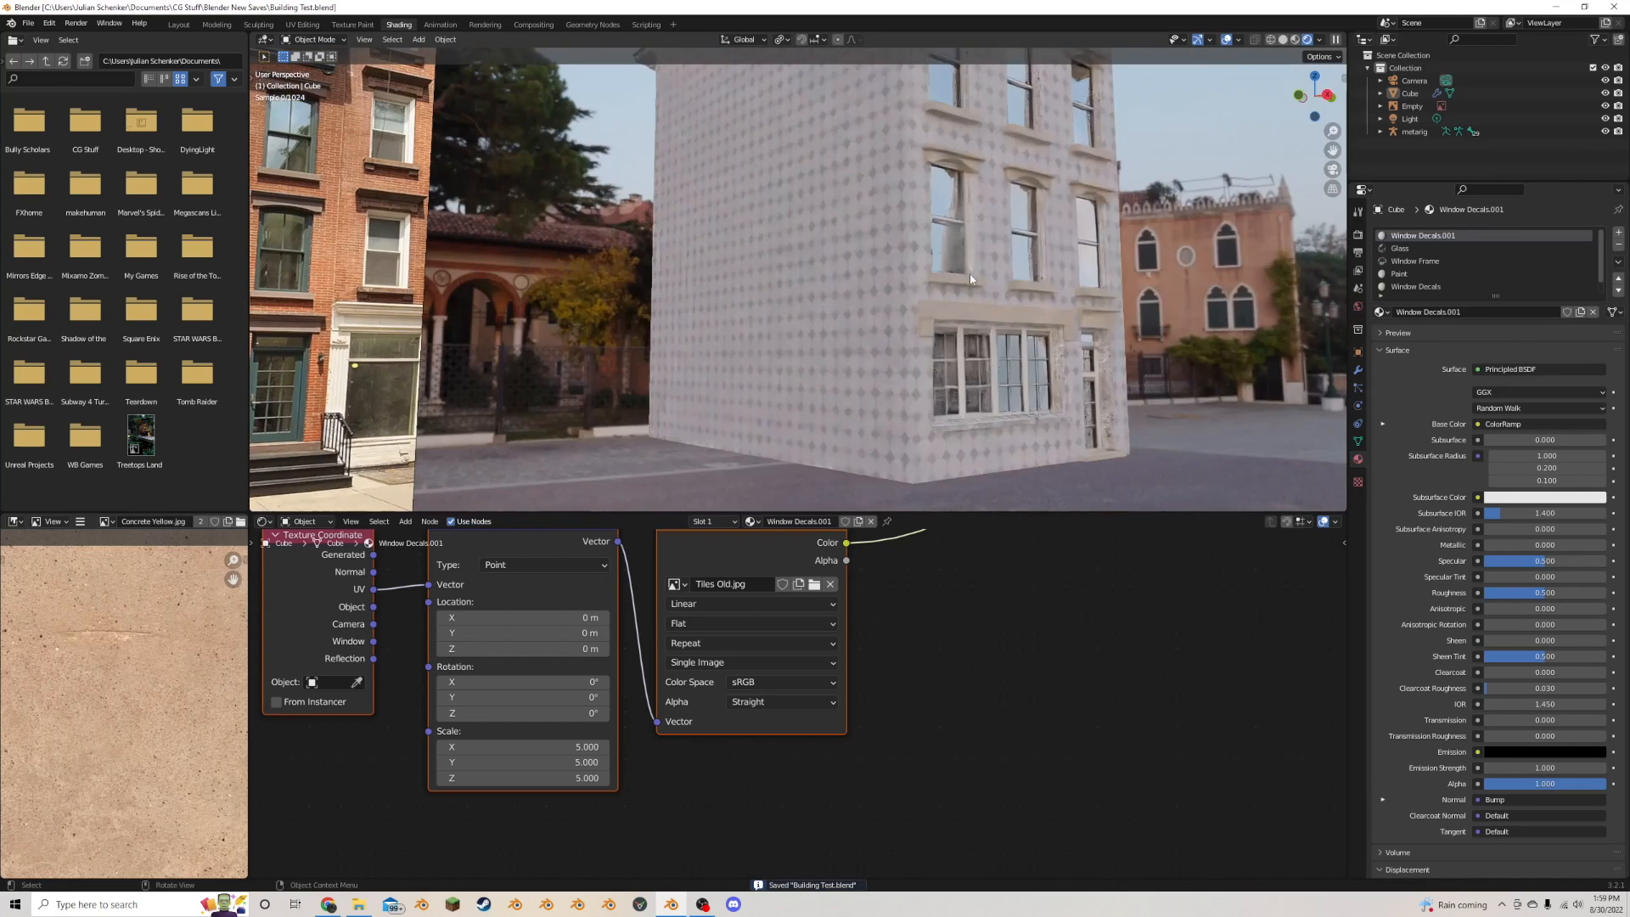
scroll(969, 274, up, 4)
- Add a Noise Texture node beside the Tiles Old image and link its Fac output to the Mix node's Fac
scroll(767, 639, down, 2)
middle_drag(767, 639, 684, 711)
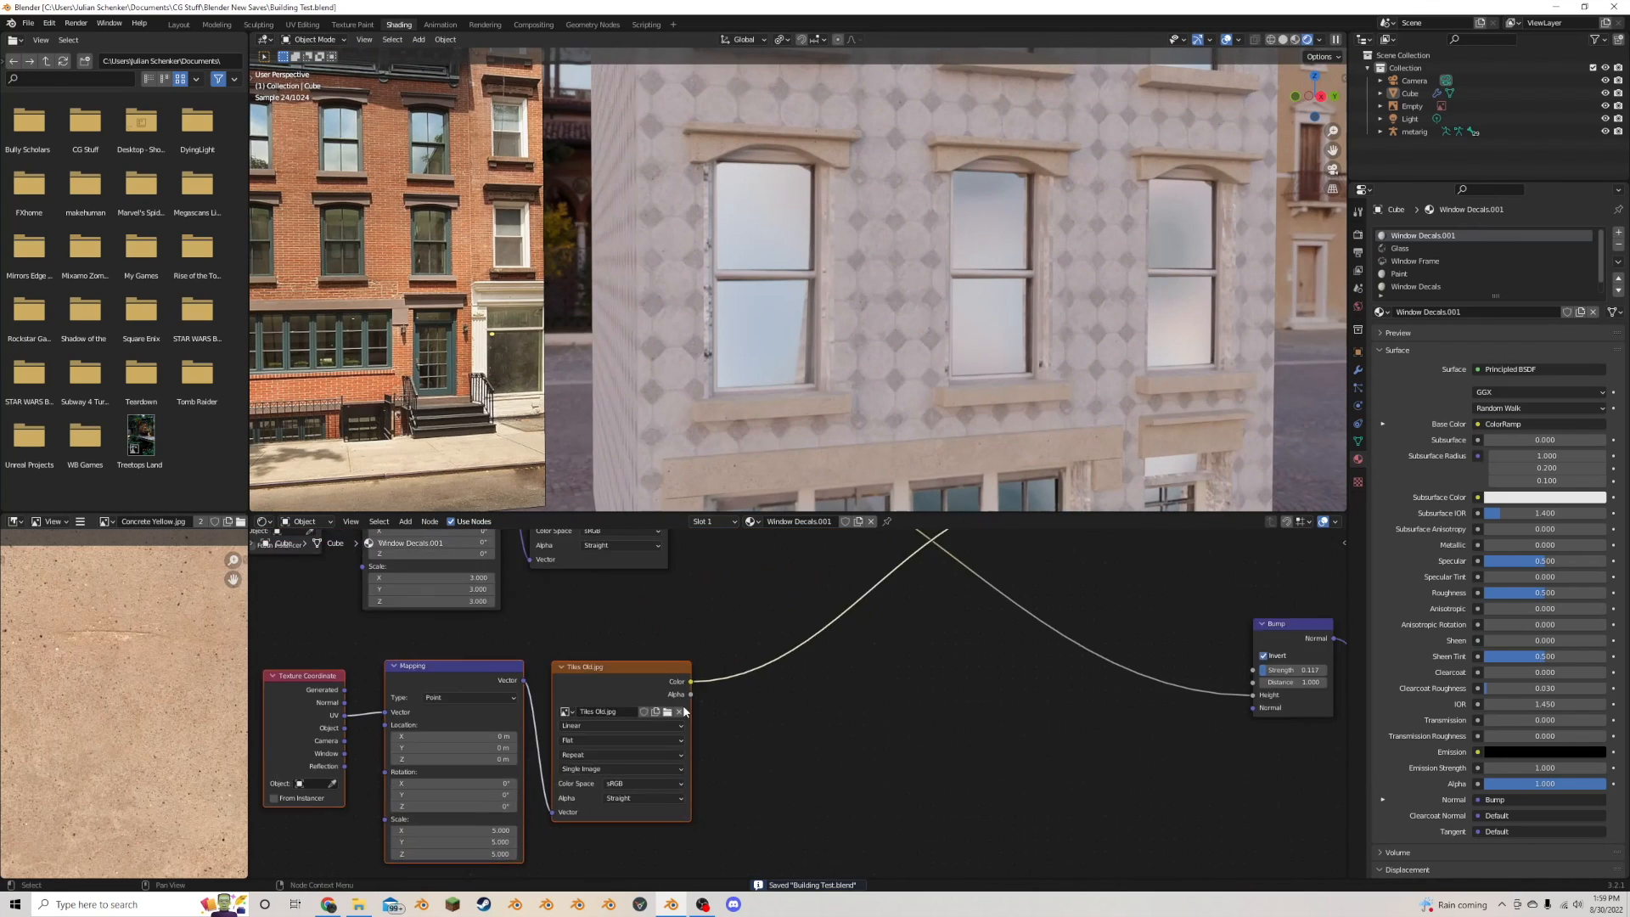
scroll(782, 691, down, 2)
middle_drag(783, 691, 673, 793)
drag(588, 556, 954, 595)
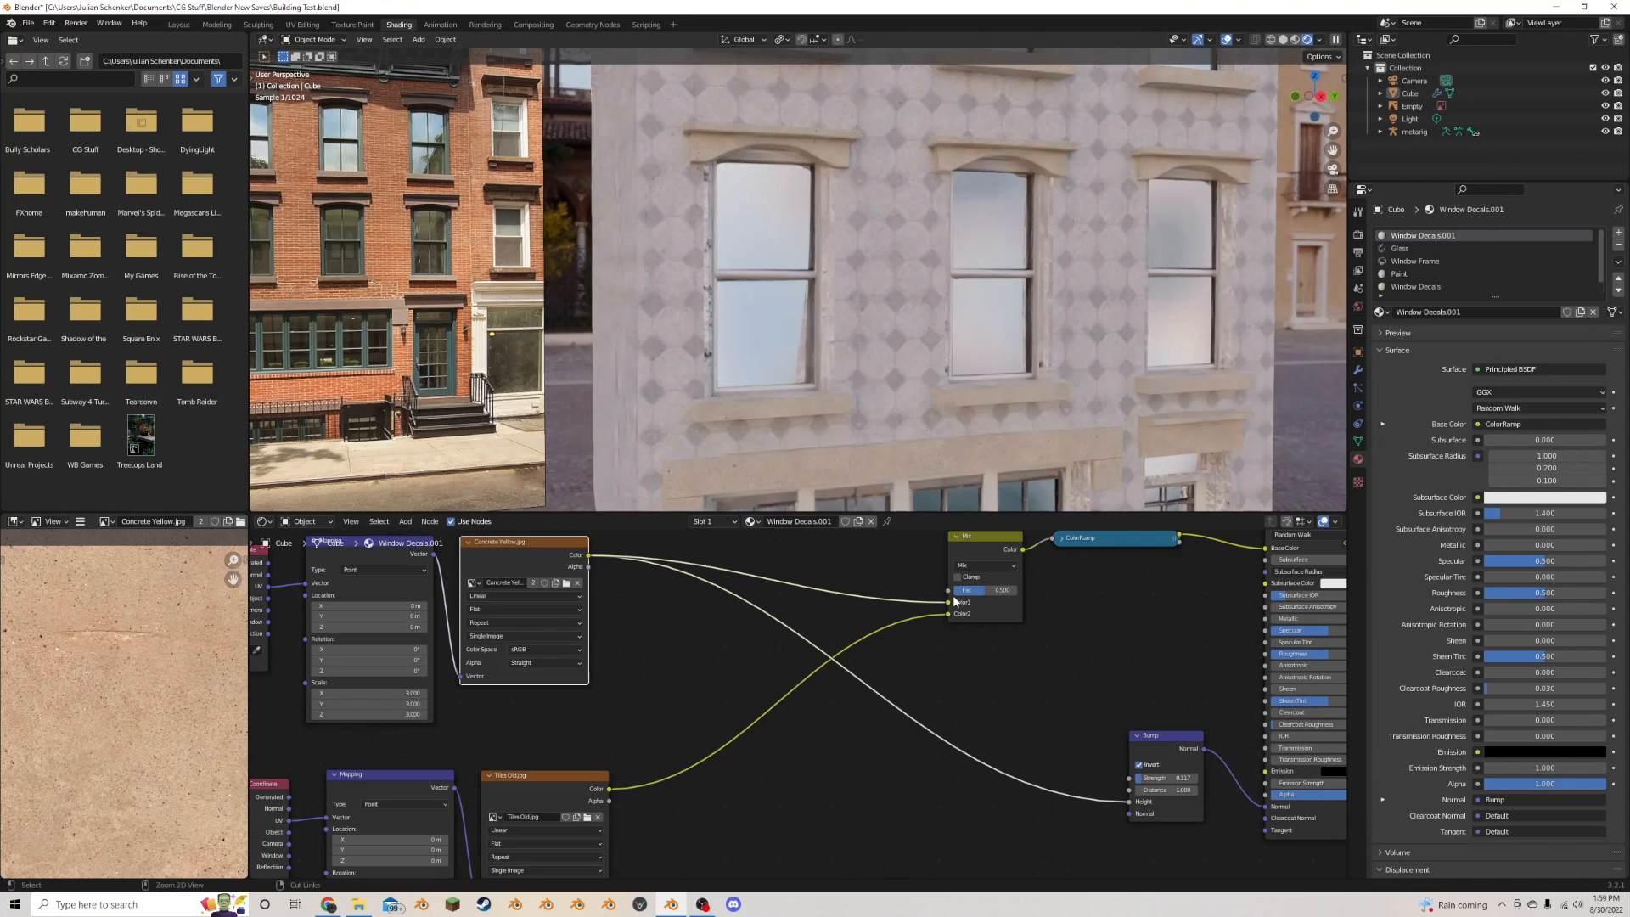
key(shift+a)
click(761, 744)
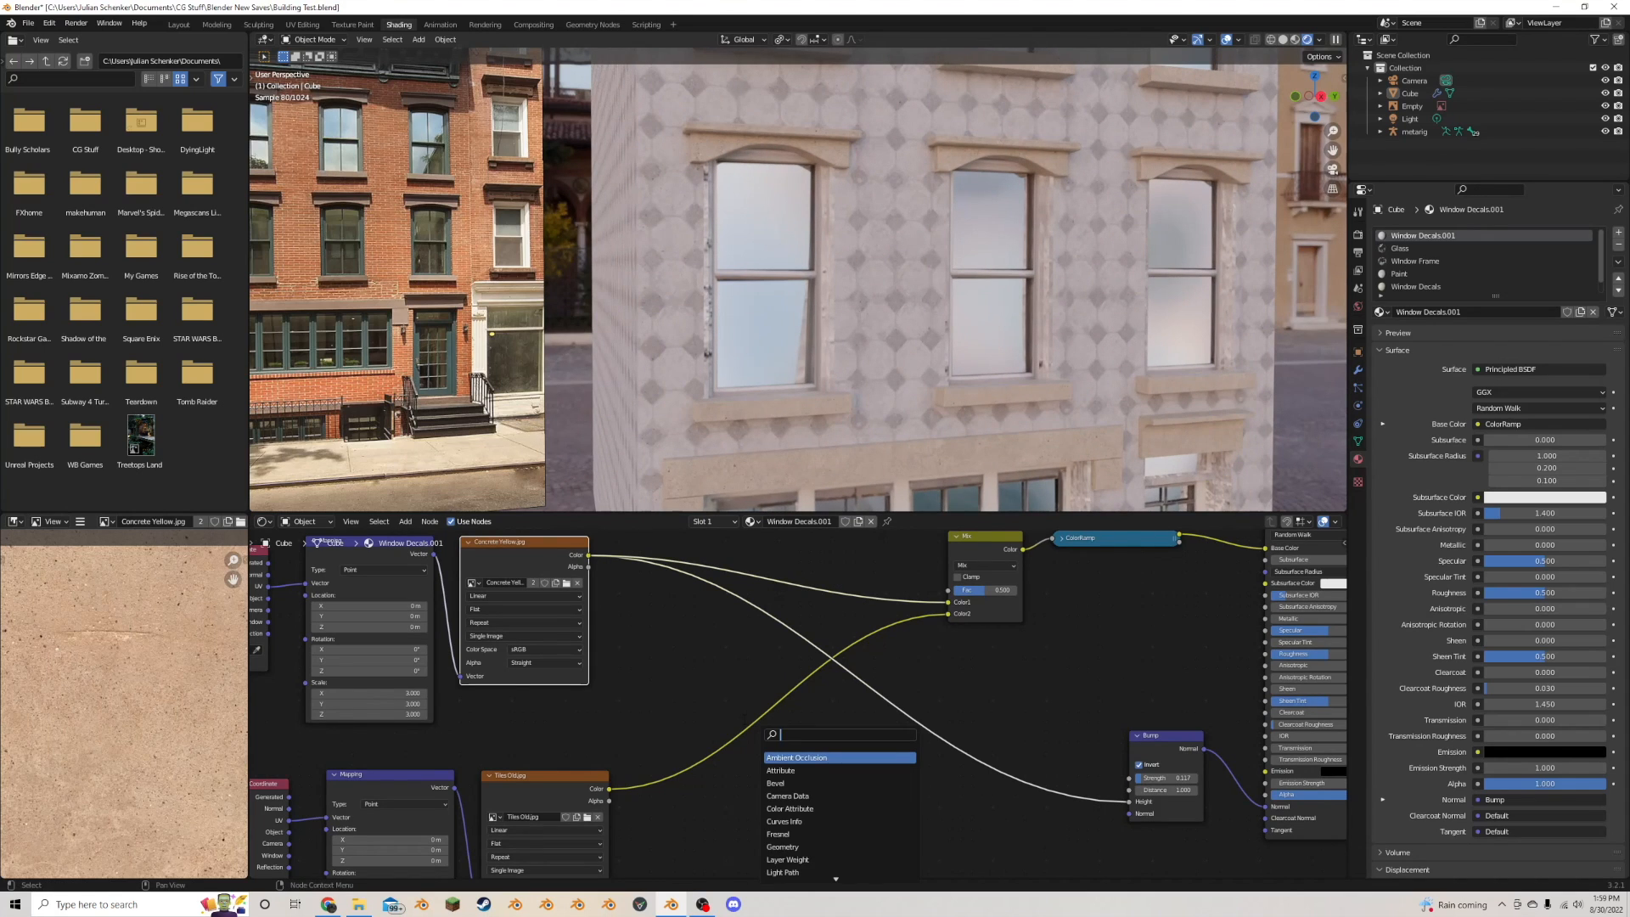
text(nois)
click(788, 770)
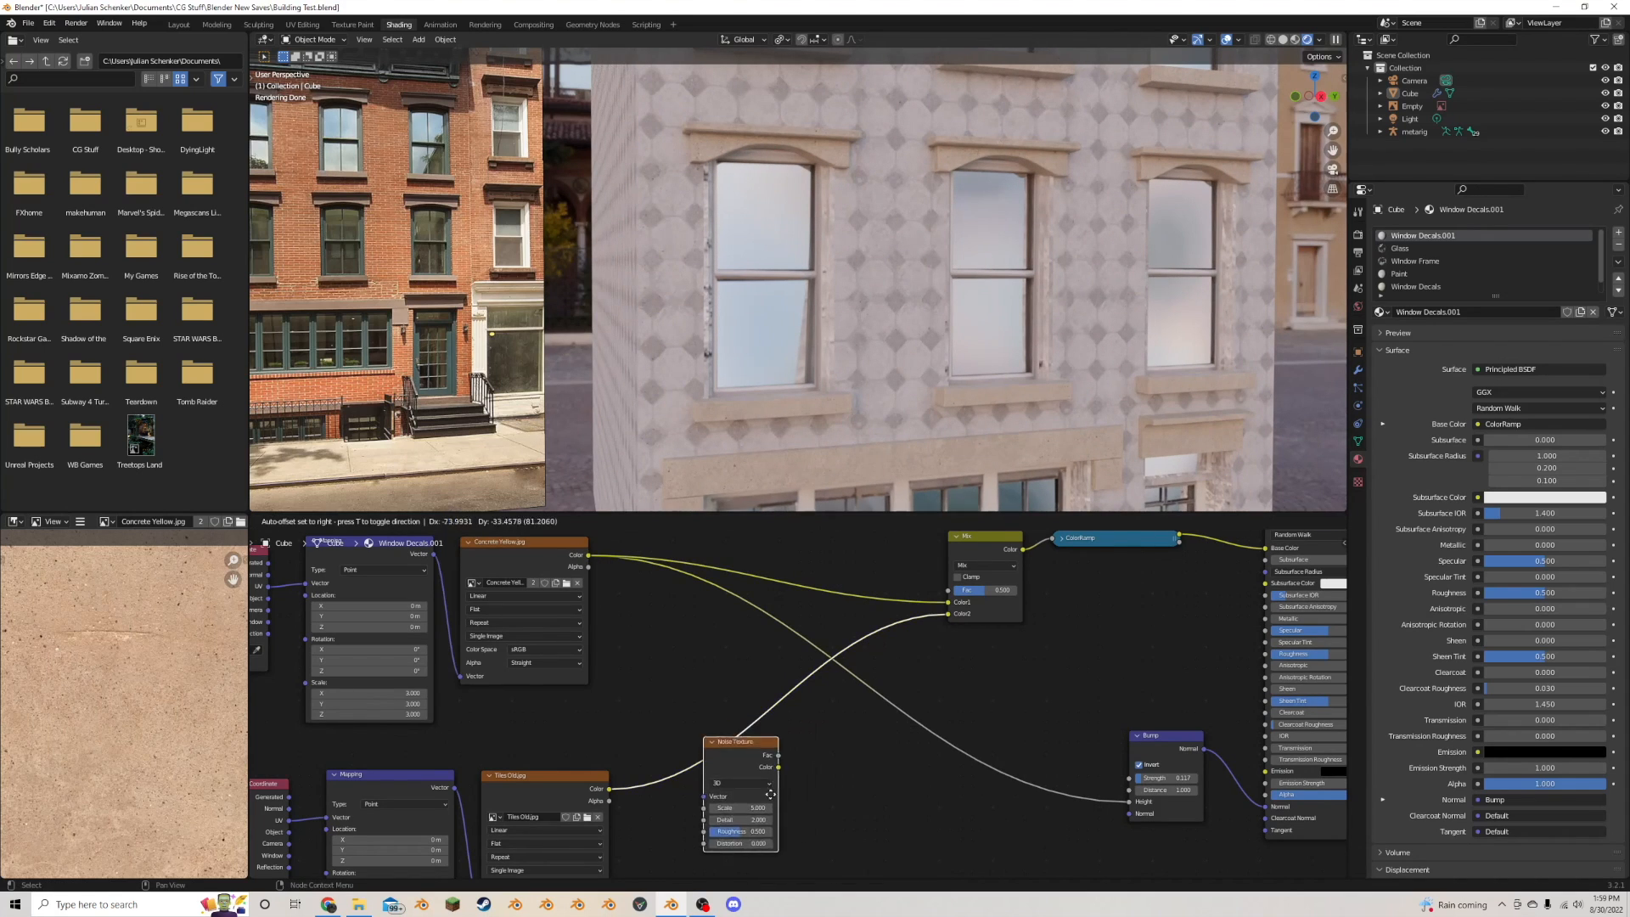
click(790, 818)
drag(791, 803, 949, 590)
- Preview the Noise Texture on the walls with a Scale of 16.300, comparing it with the Mix node's output
scroll(831, 641, up, 1)
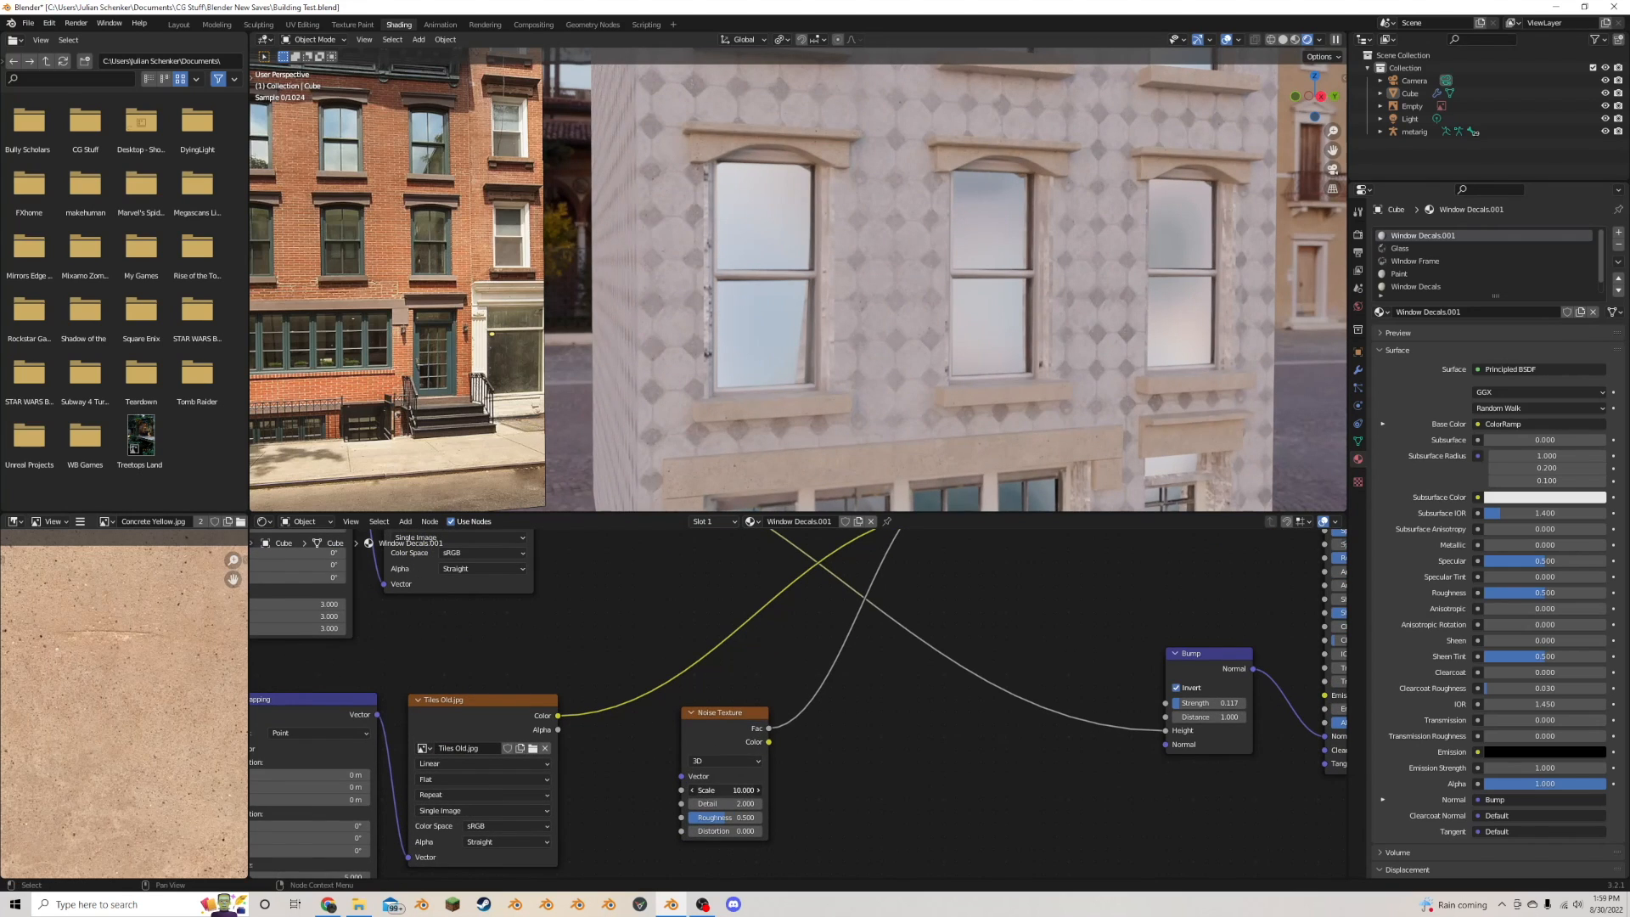
ctrl+shift+click(725, 731)
drag(729, 790, 782, 790)
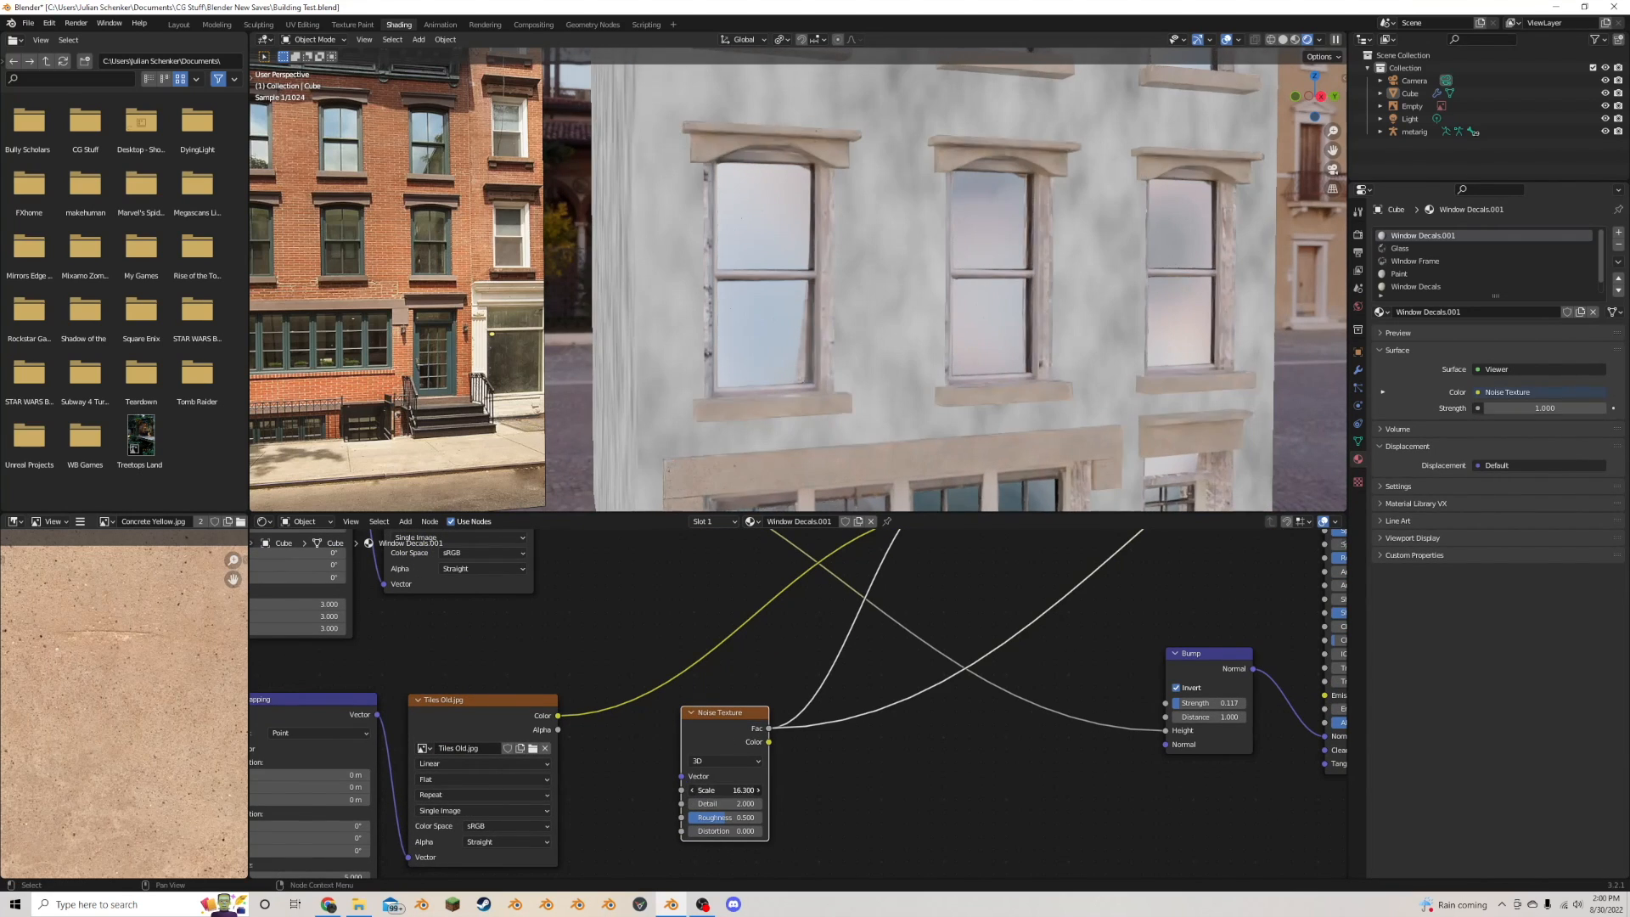
key(Home)
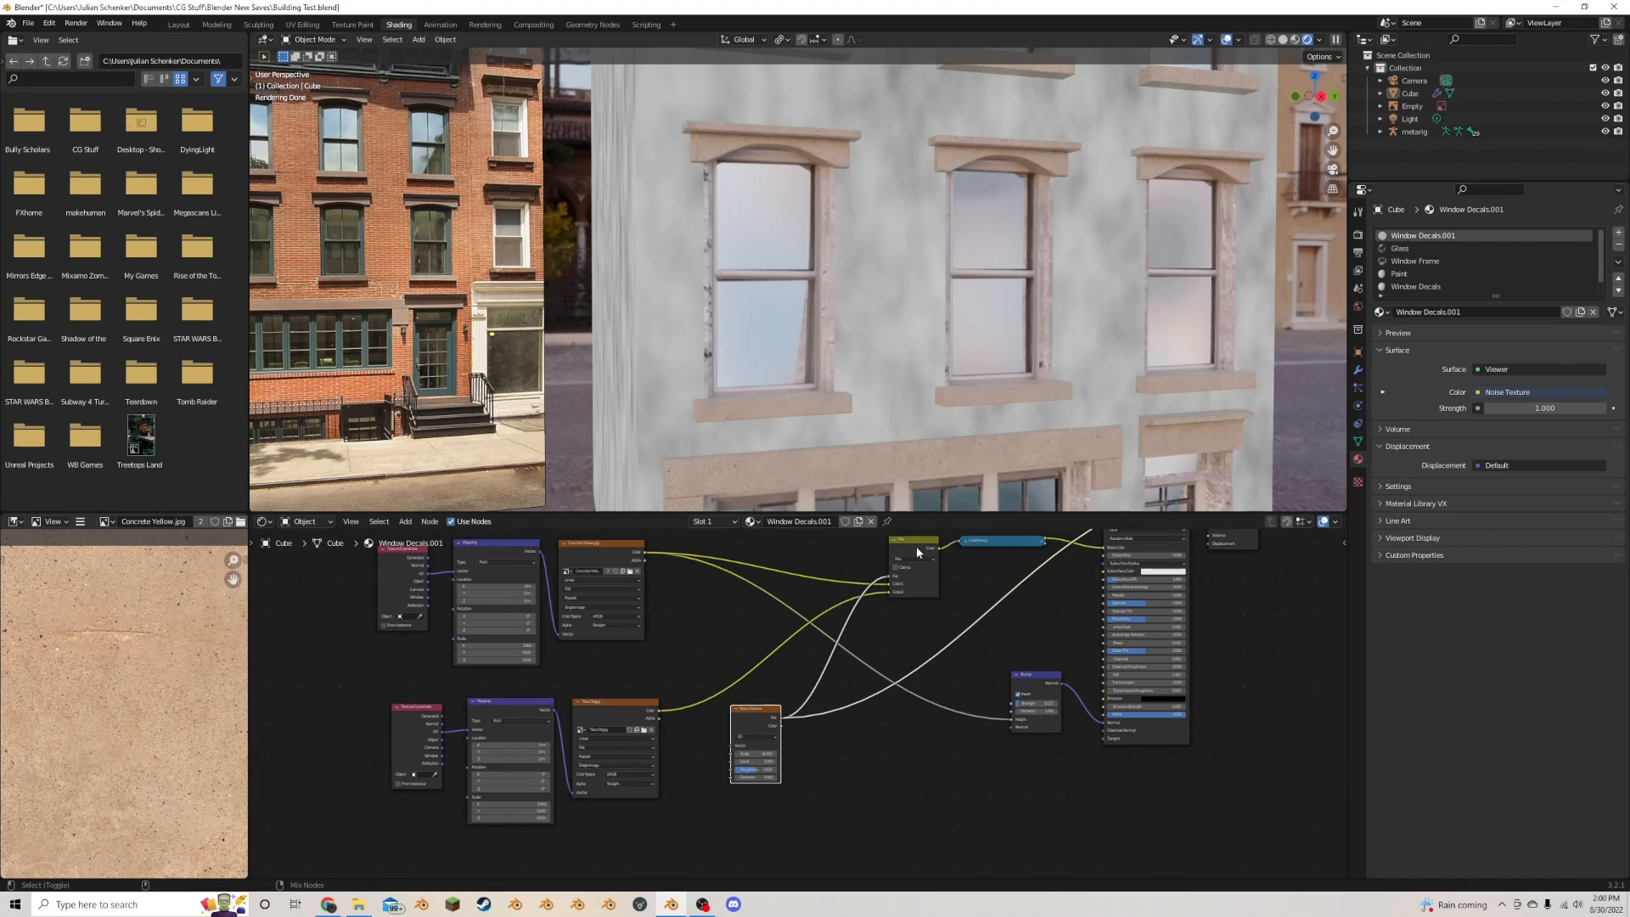
ctrl+shift+click(916, 552)
- Set the Noise Texture to Detail 2.300, Roughness 0.858 and Scale 6.600, and move it against the Tiles Old node
scroll(757, 665, up, 4)
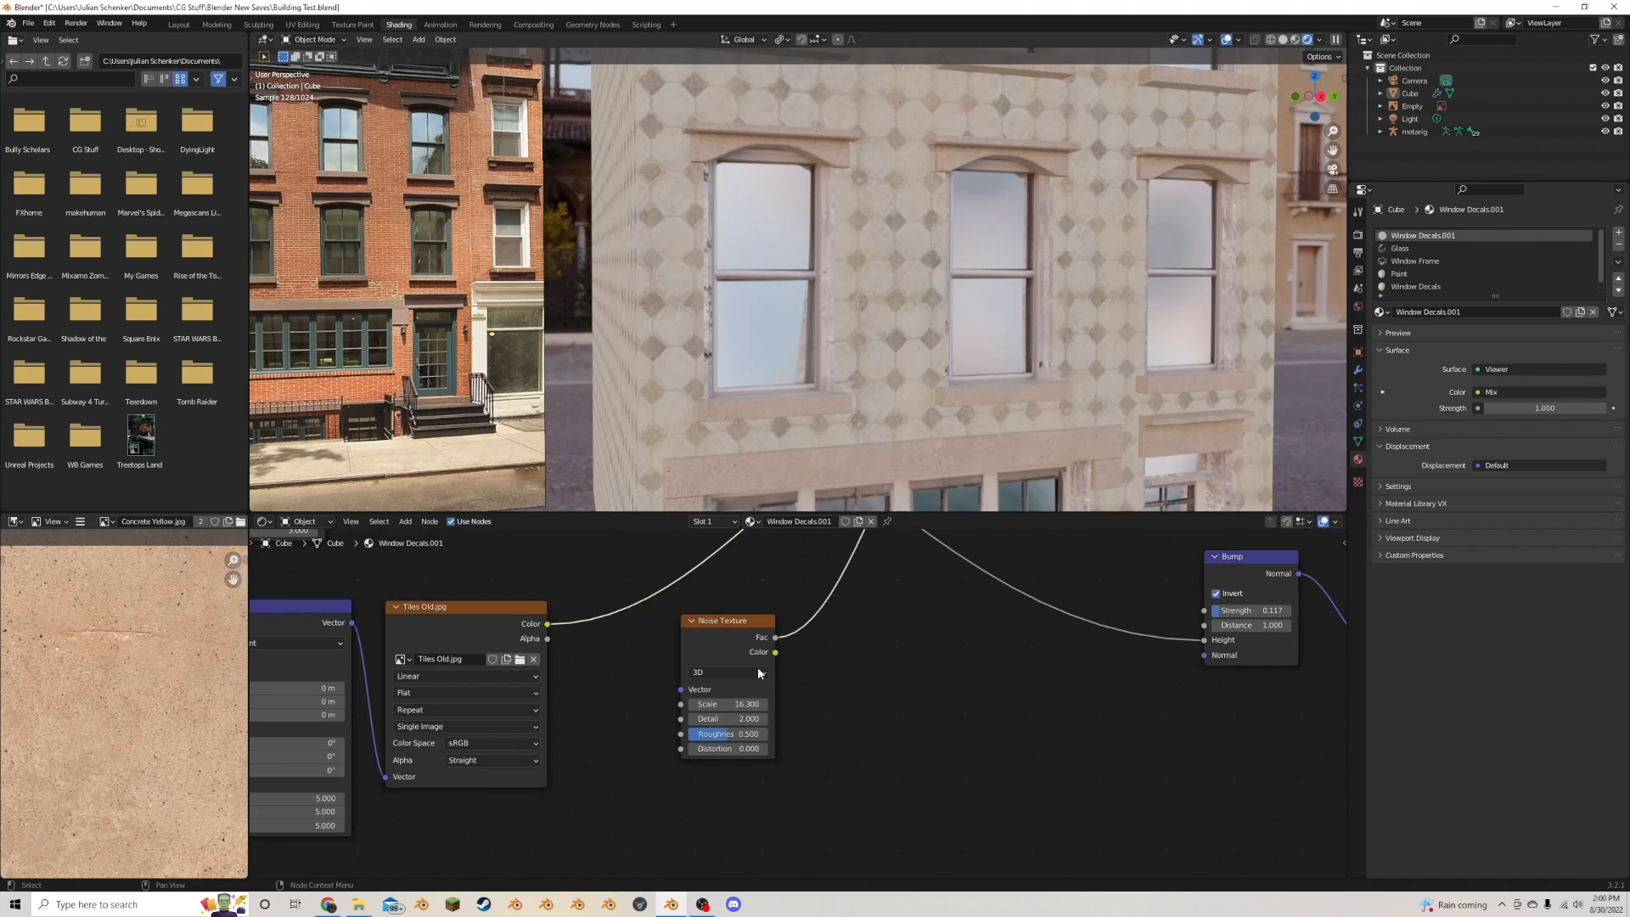
click(764, 719)
click(764, 719)
click(763, 719)
ctrl+shift+click(771, 737)
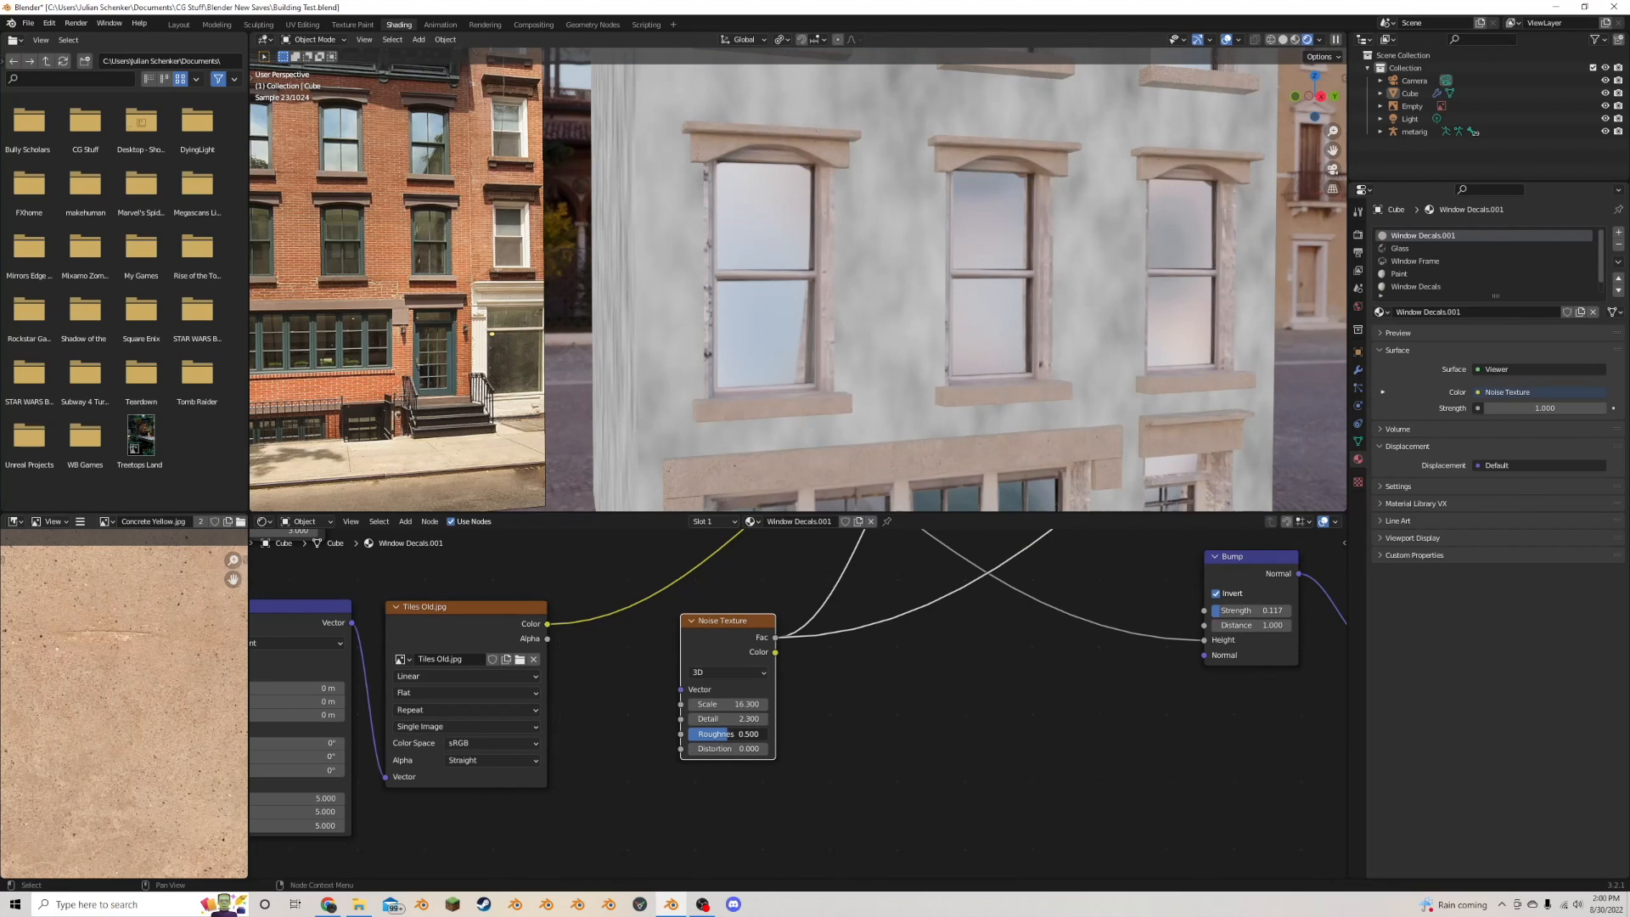
drag(728, 733, 664, 703)
drag(707, 651, 573, 696)
- Add a ColorRamp node and insert it on the link between the Noise Texture's Fac and the Mix node's Fac
scroll(793, 687, down, 5)
middle_drag(790, 666, 753, 750)
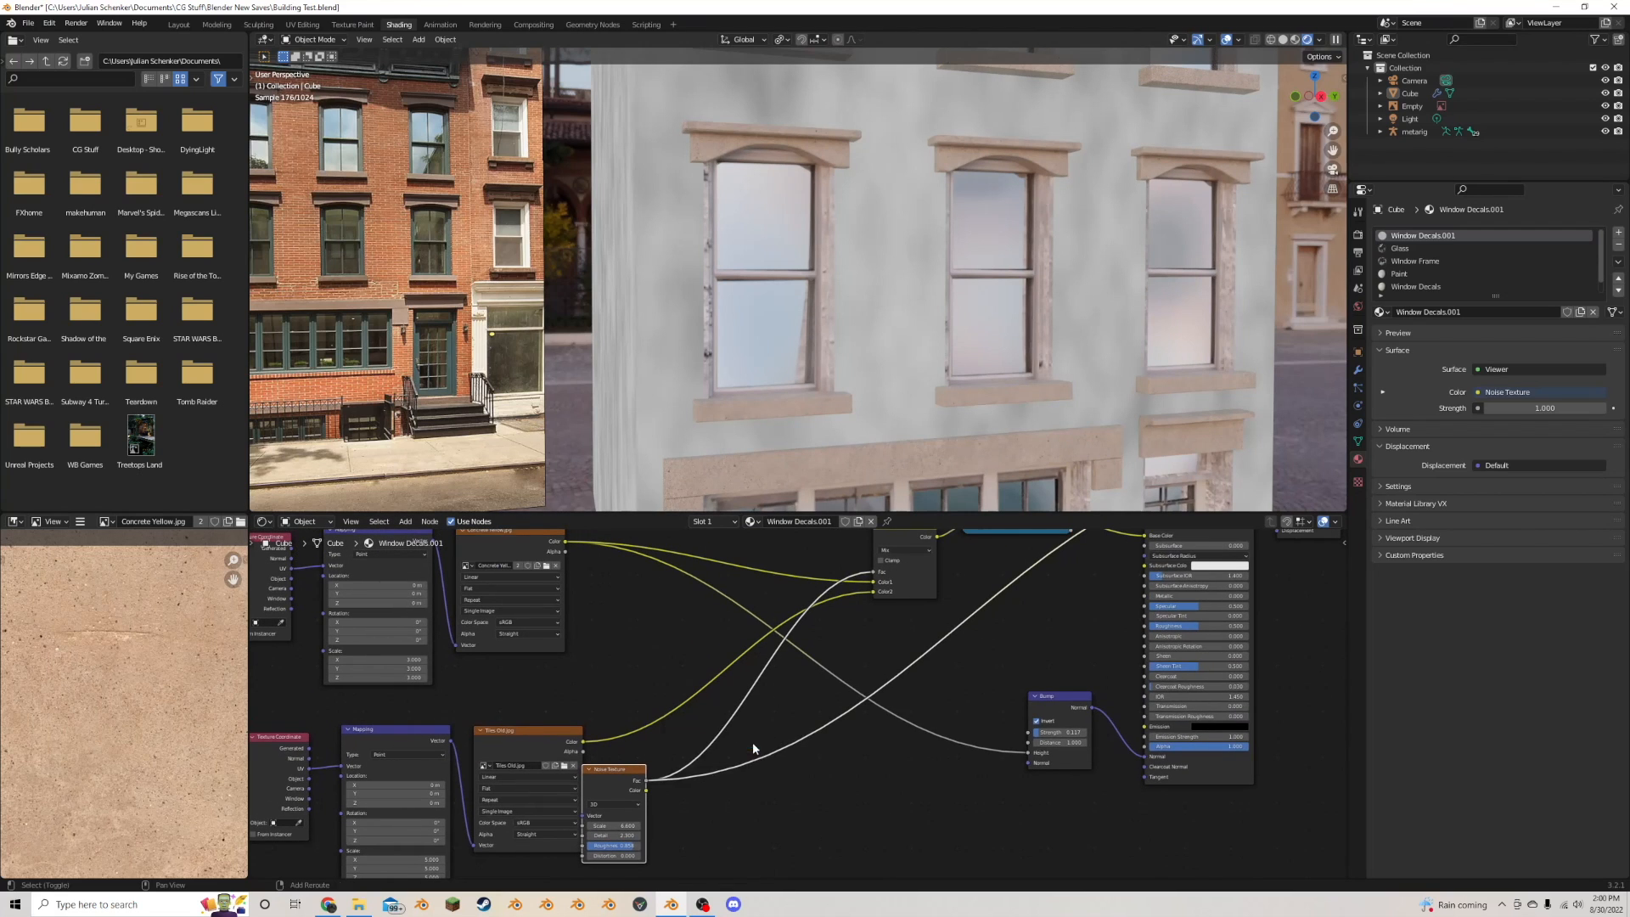
key(shift+a)
click(753, 743)
text(col)
click(792, 756)
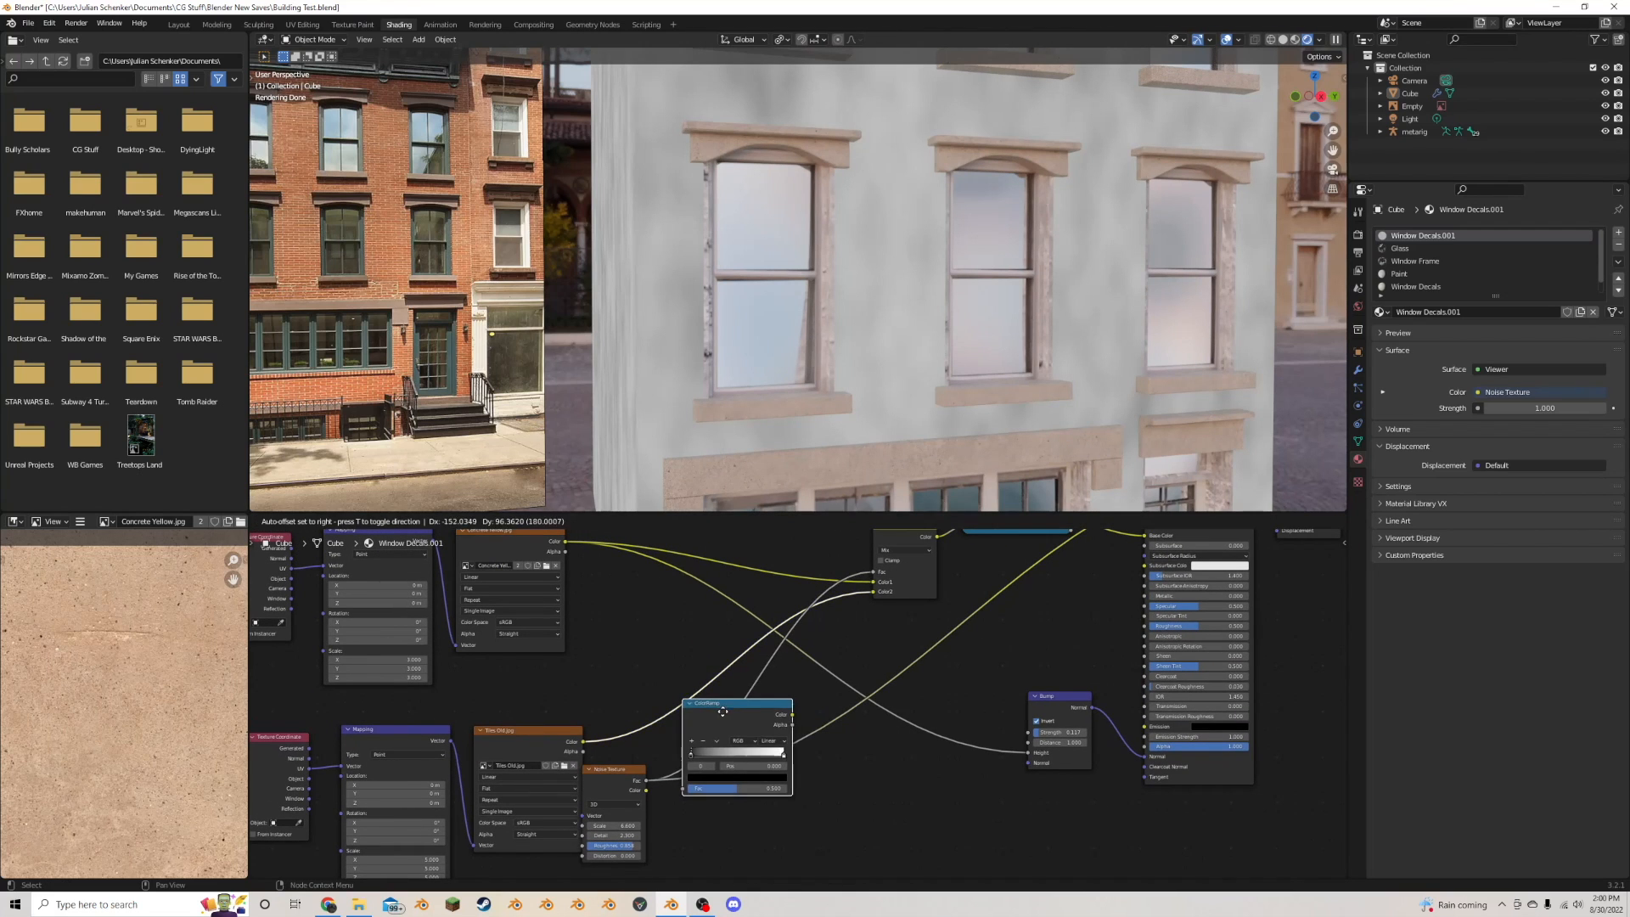
click(736, 711)
- While previewing the Mix output, darken the noise ColorRamp's white stop to grey and move its black stop to position 0.350
ctrl+shift+click(921, 584)
drag(746, 716, 785, 758)
scroll(737, 745, up, 2)
click(779, 792)
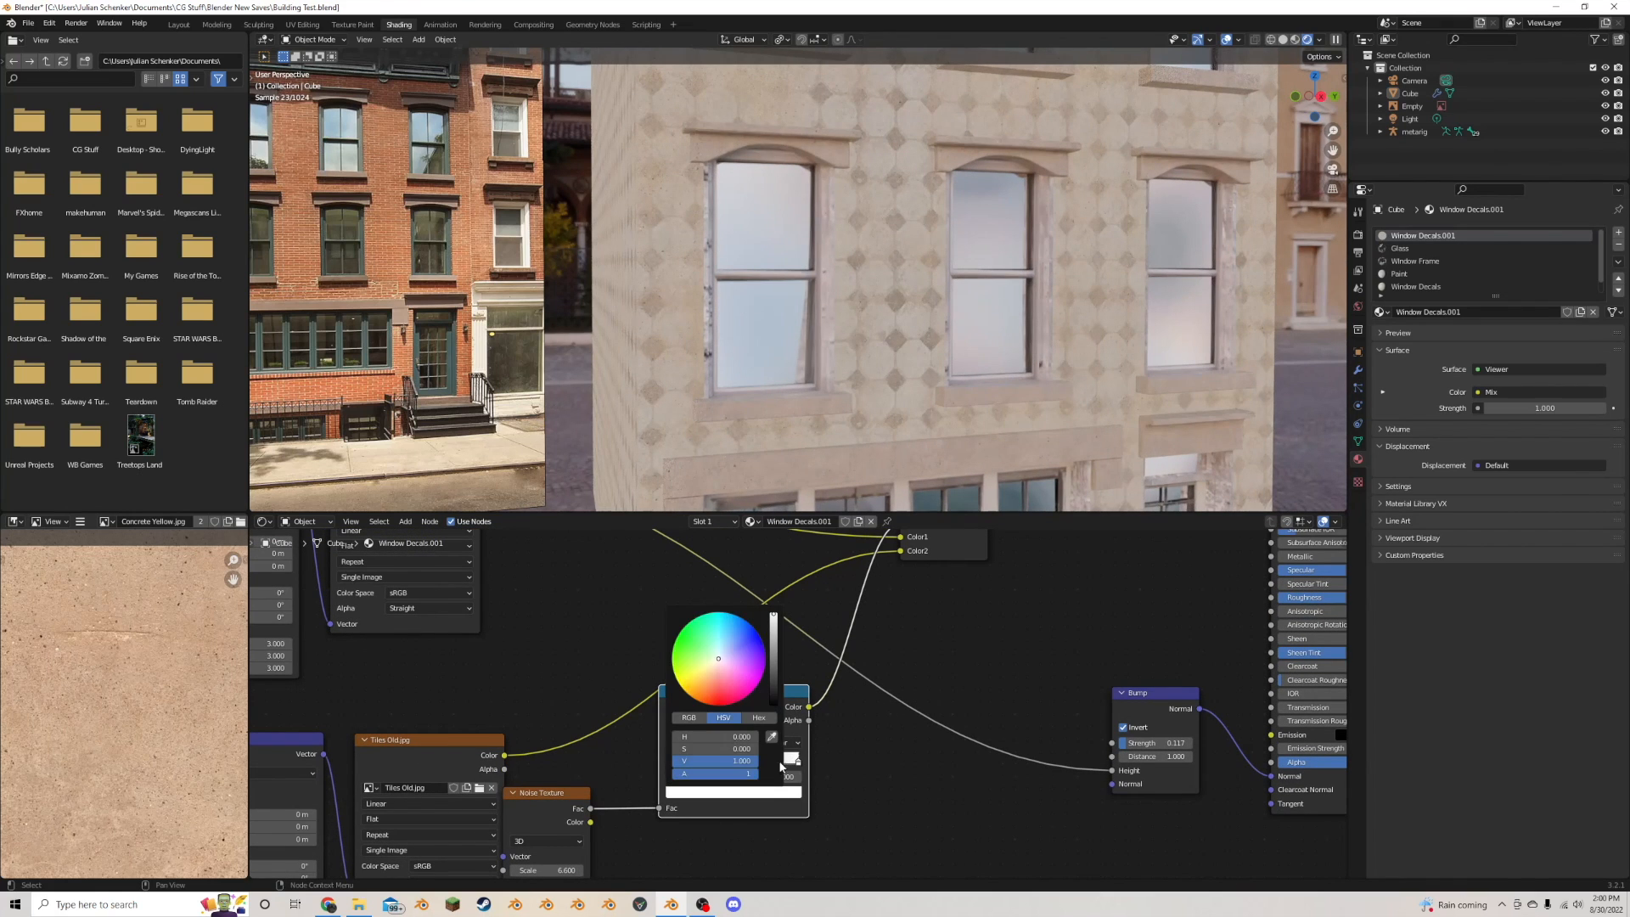
scroll(1092, 261, down, 4)
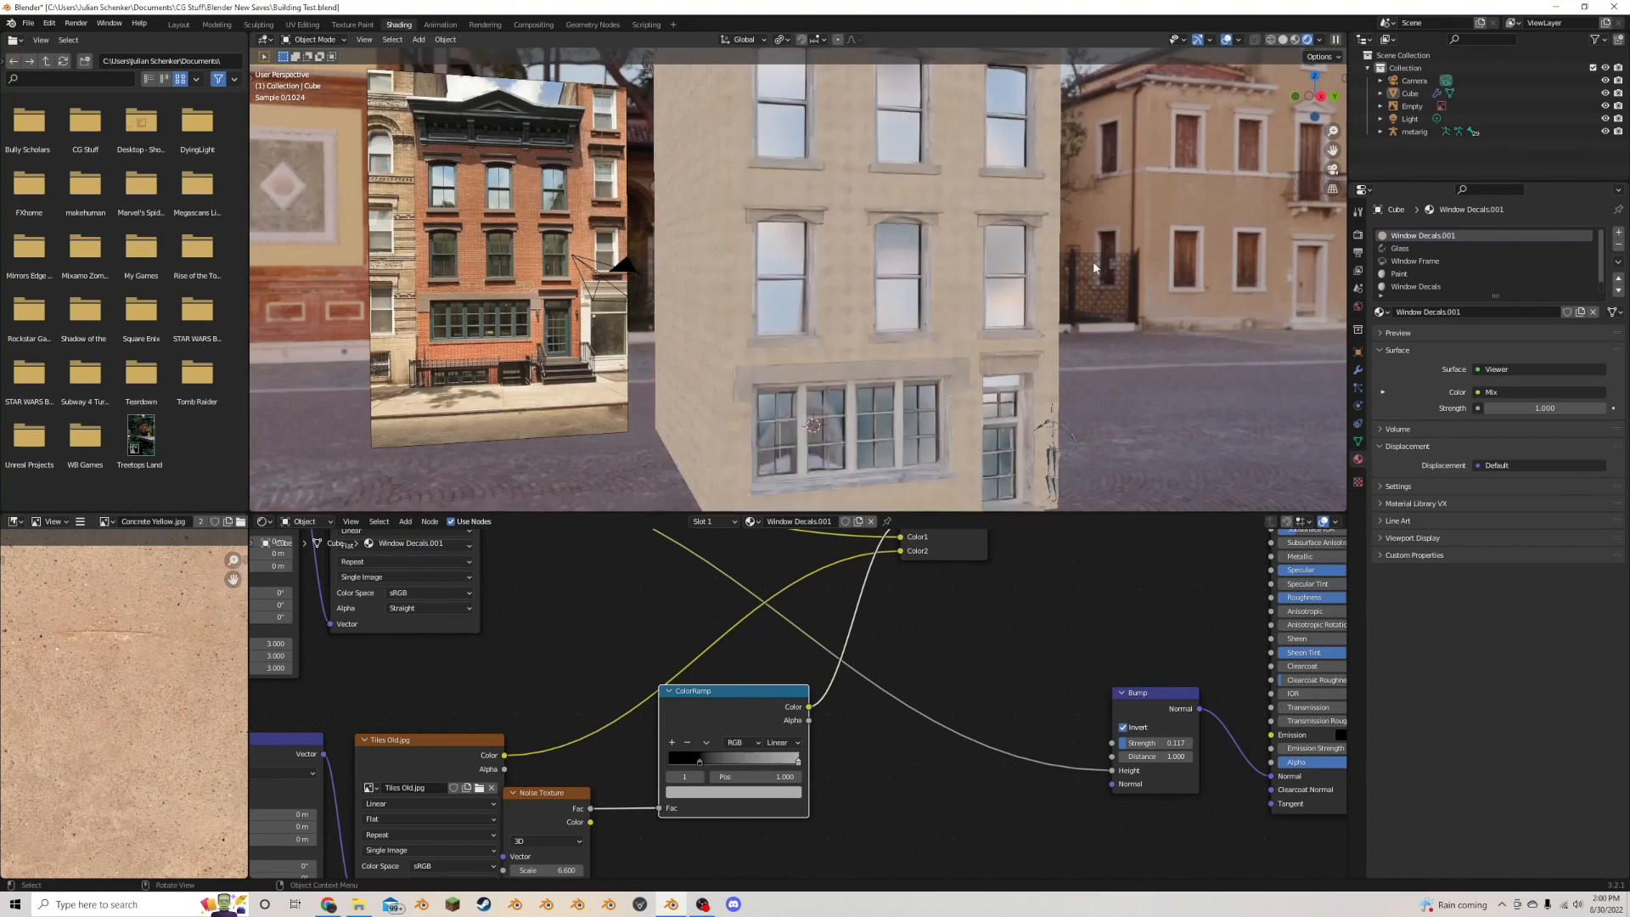
scroll(1057, 256, up, 4)
scroll(812, 647, up, 3)
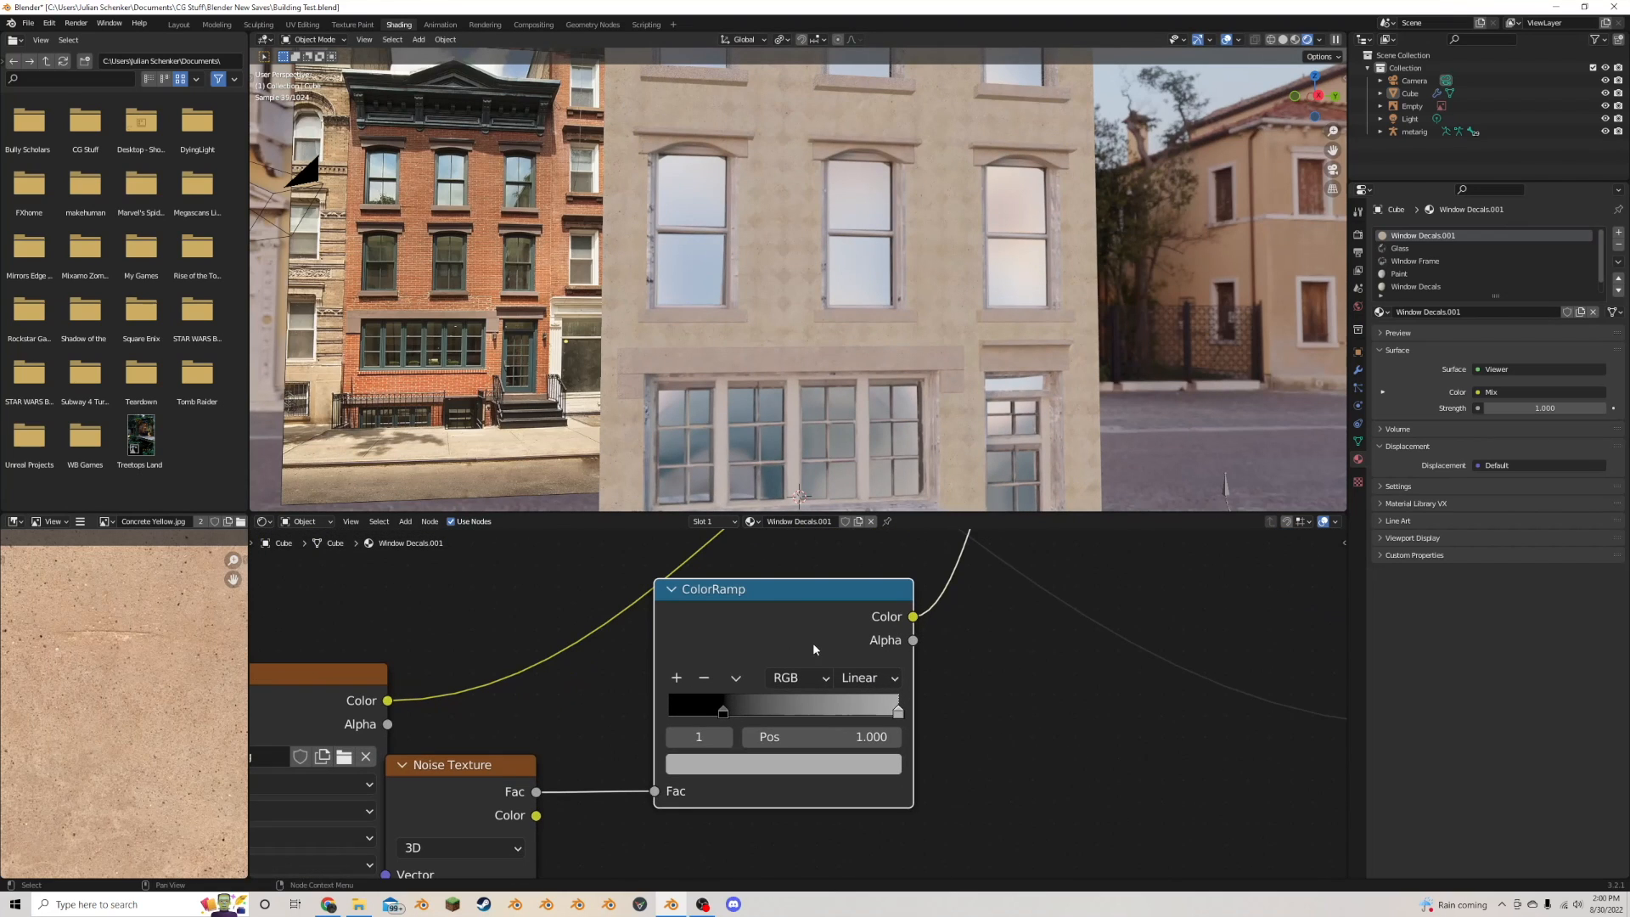
drag(725, 715, 756, 711)
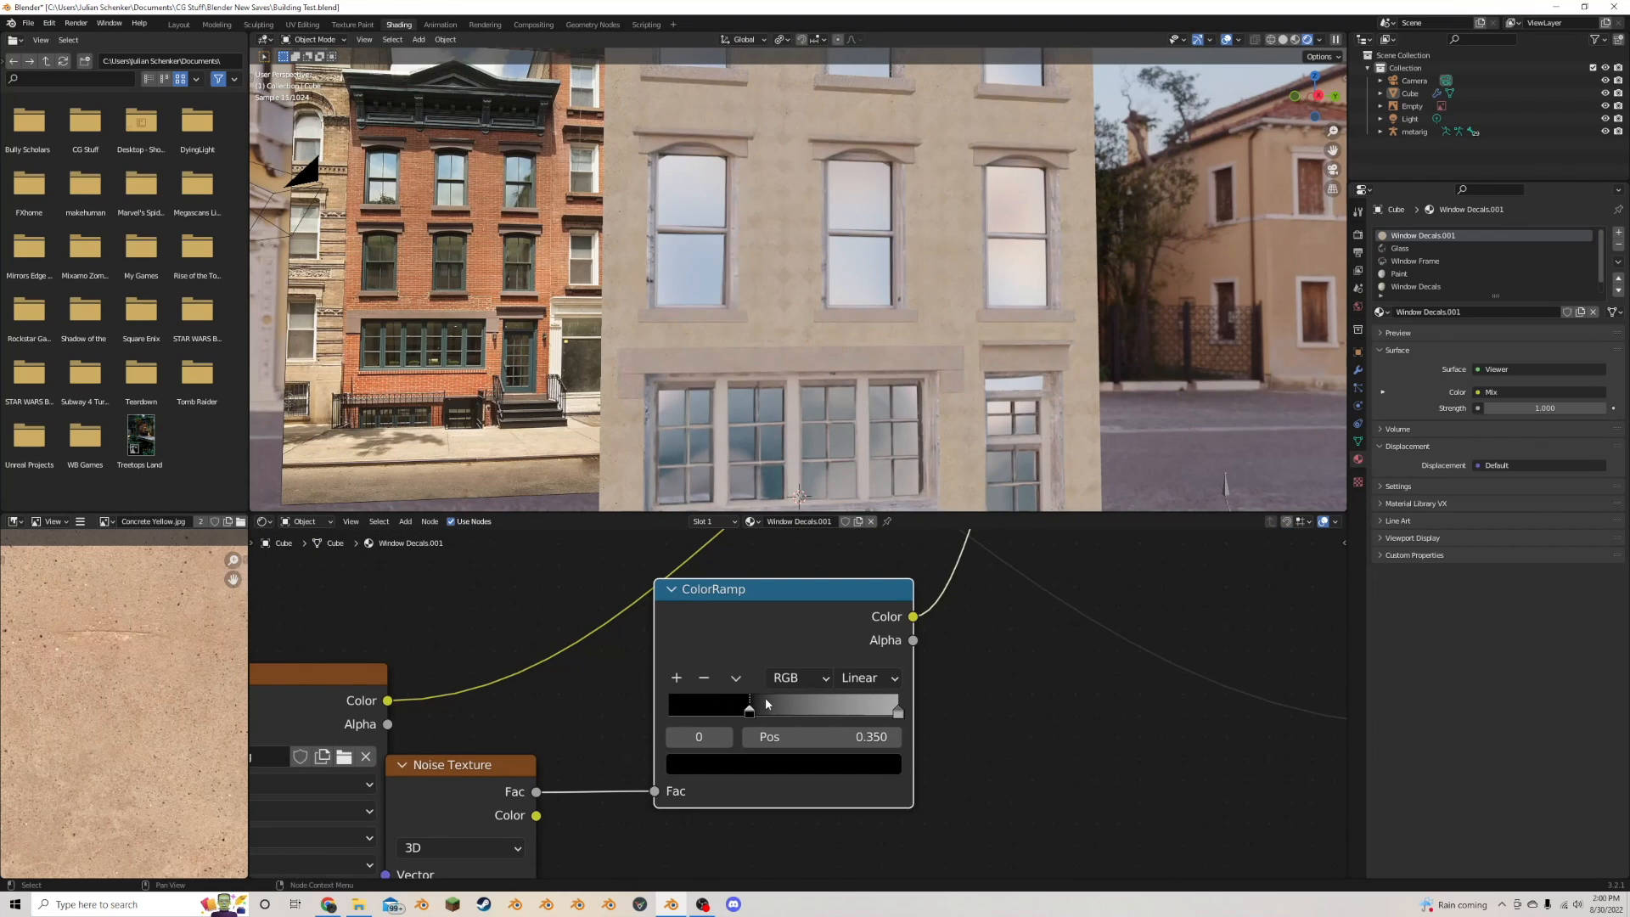
- Try Tiles3.jpg as the second wall image and inspect the walls
middle_drag(715, 716, 951, 647)
scroll(732, 761, down, 2)
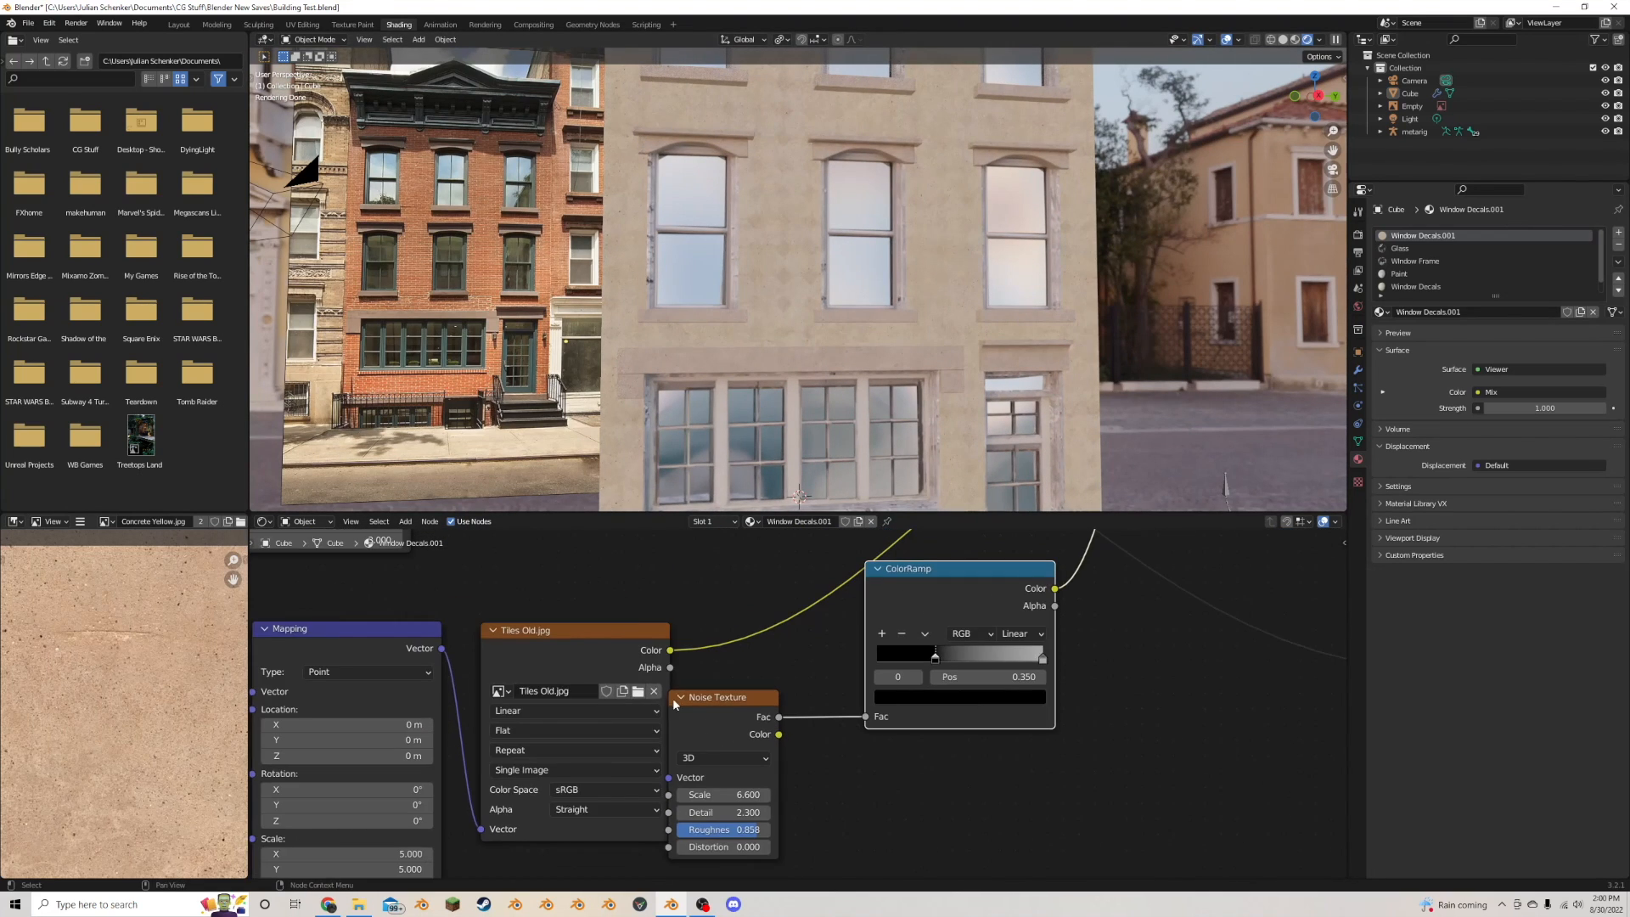
click(637, 692)
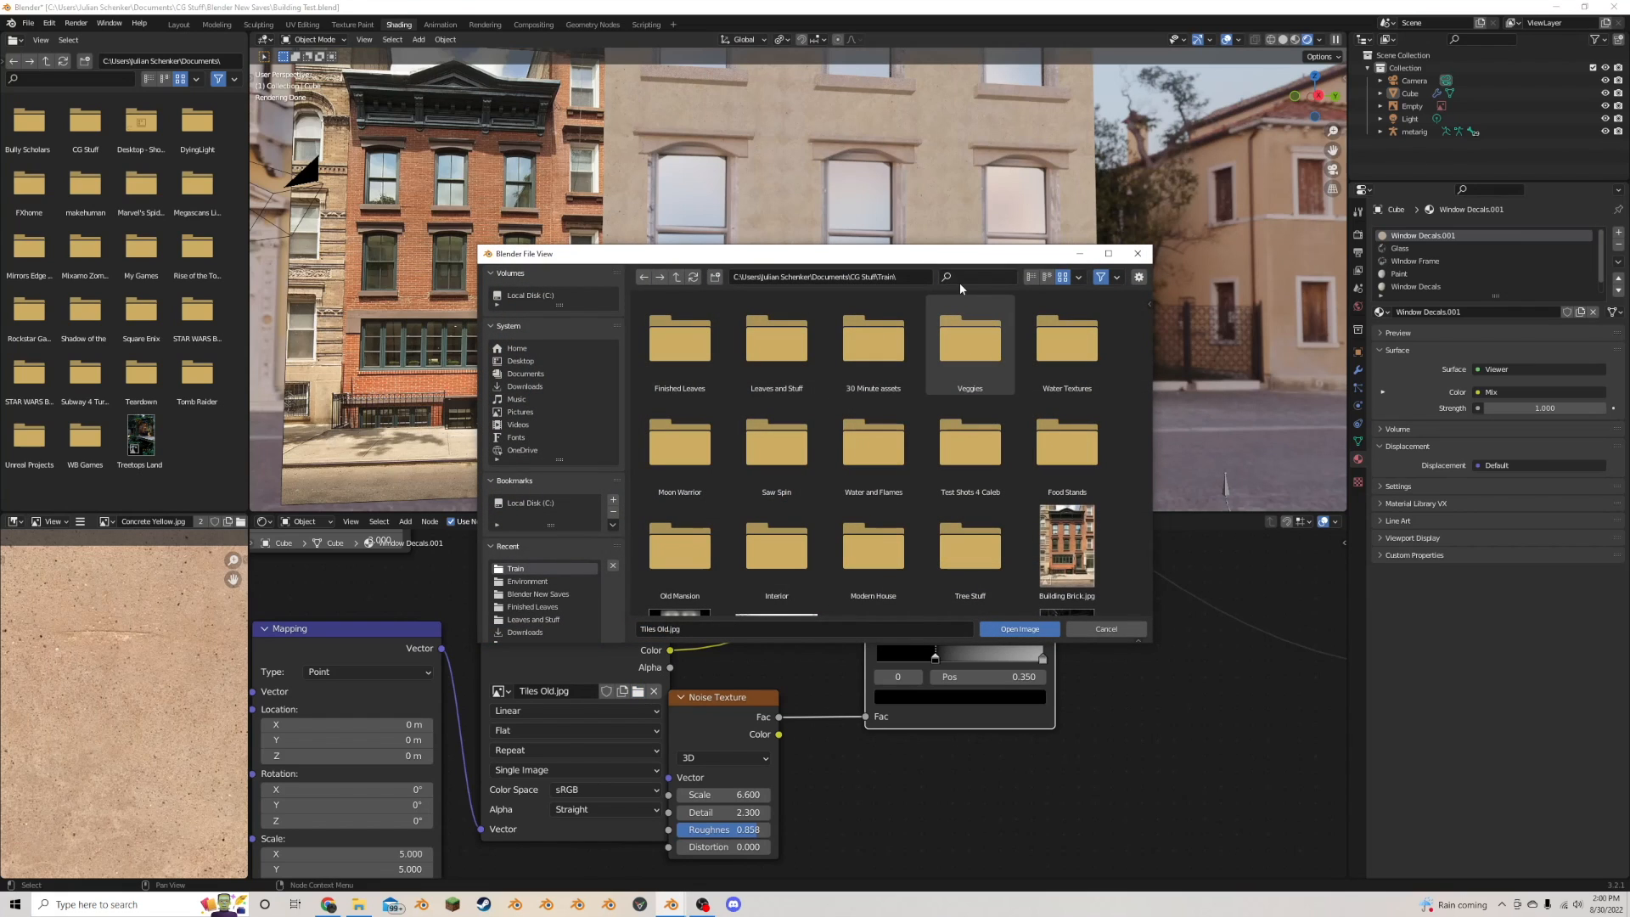
text(tile)
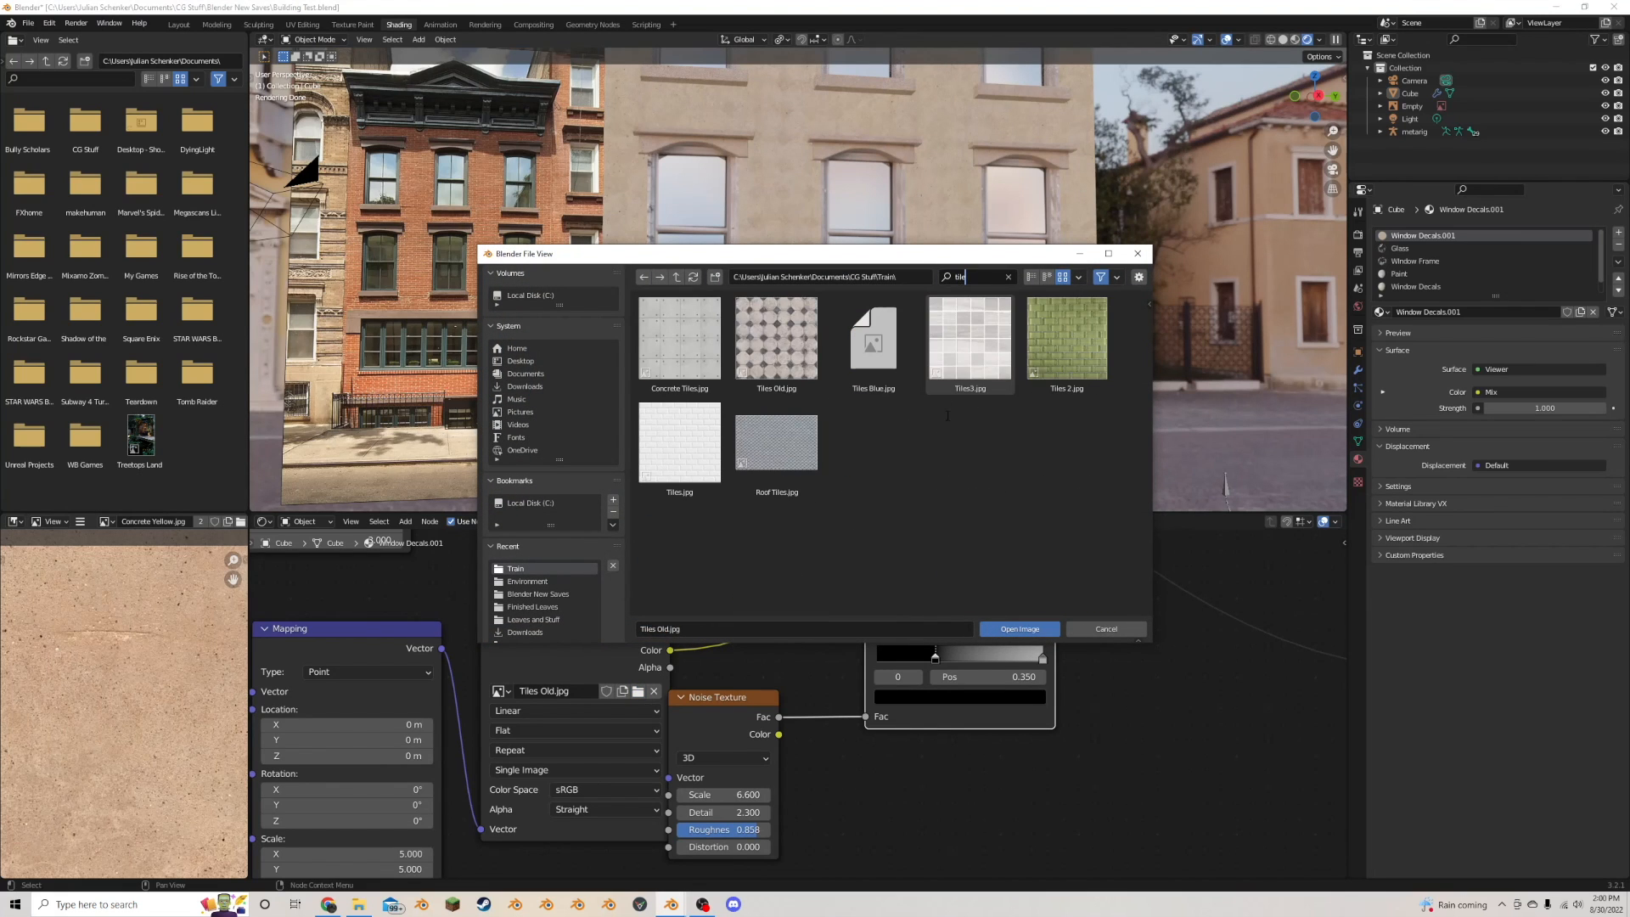
click(975, 357)
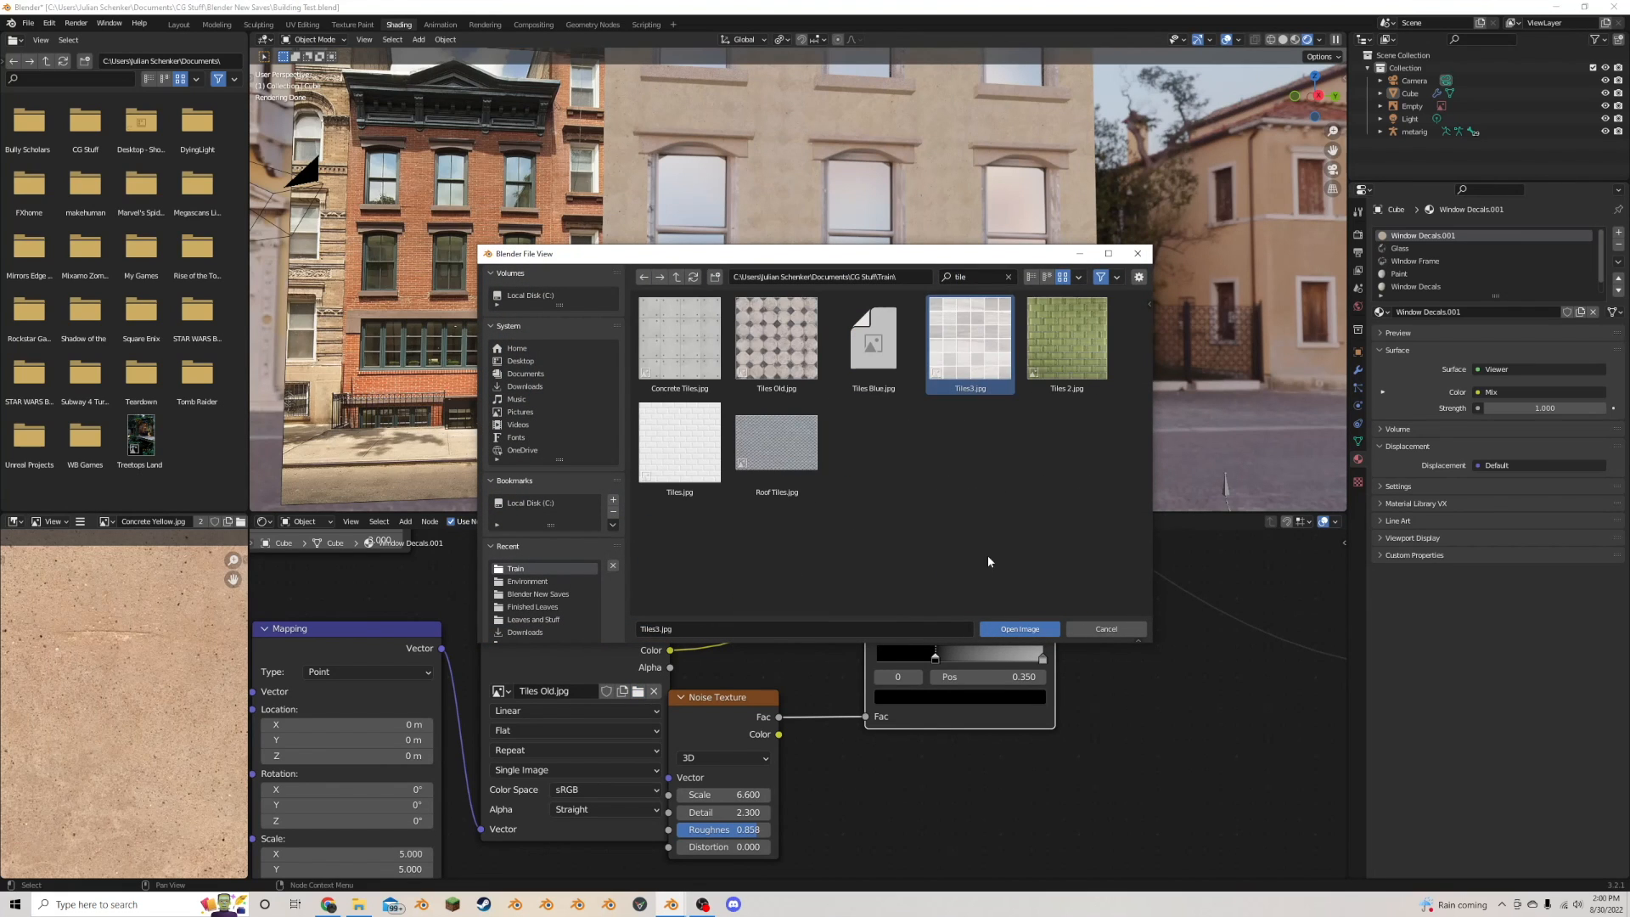
click(1019, 629)
middle_drag(973, 419, 1002, 447)
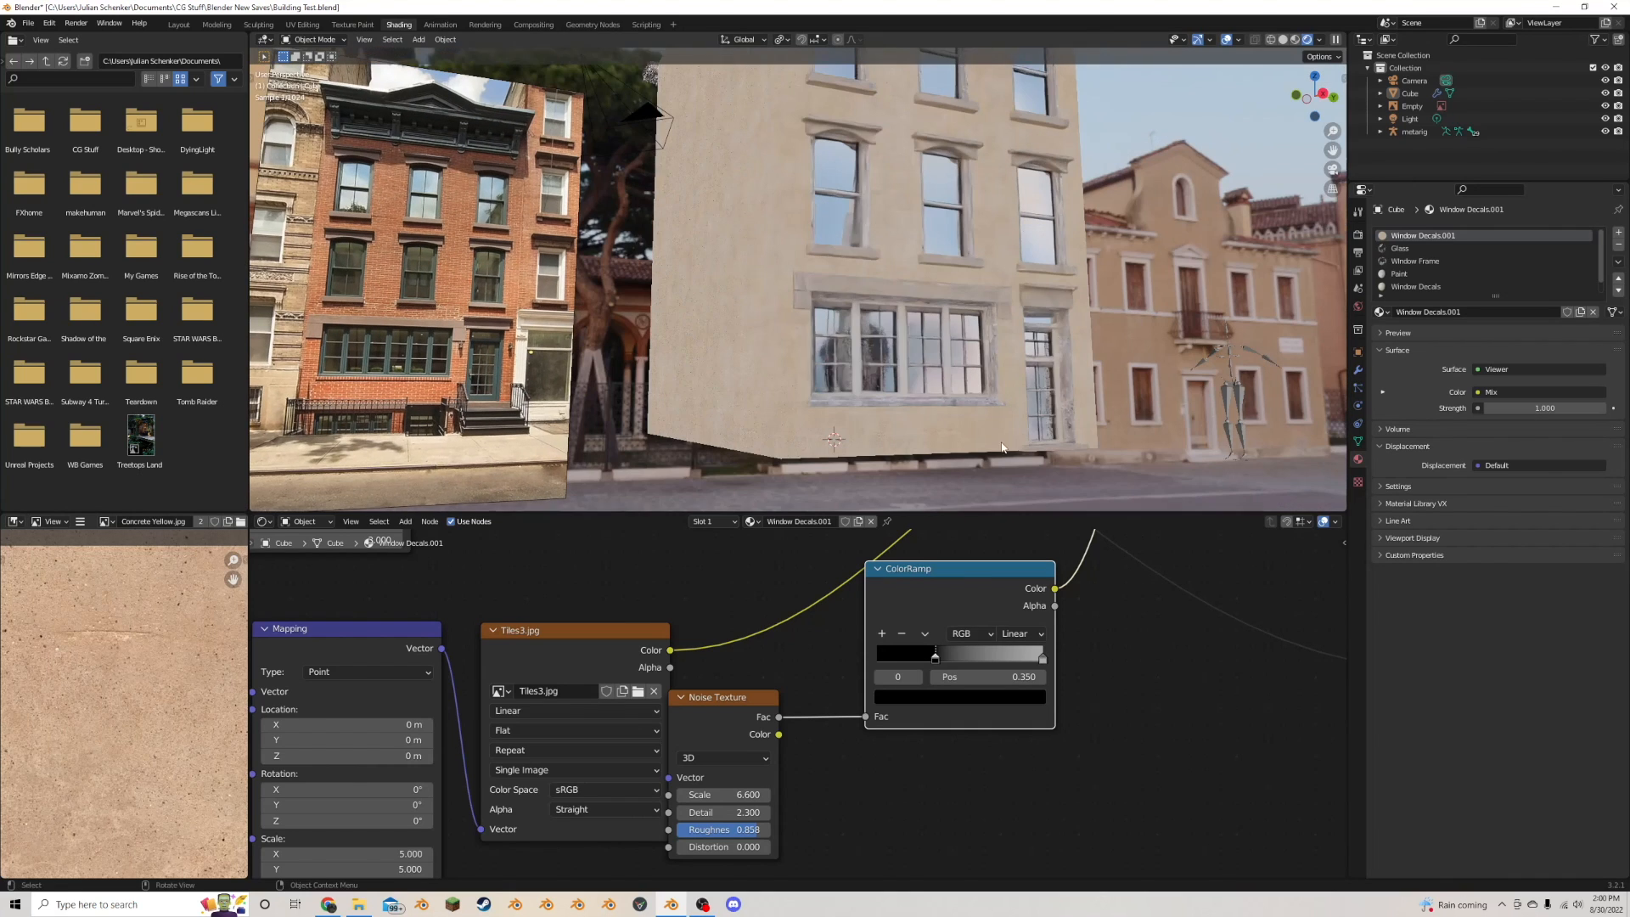
- Load Tiles.jpg as the second wall image and preview it alone on the walls
click(637, 691)
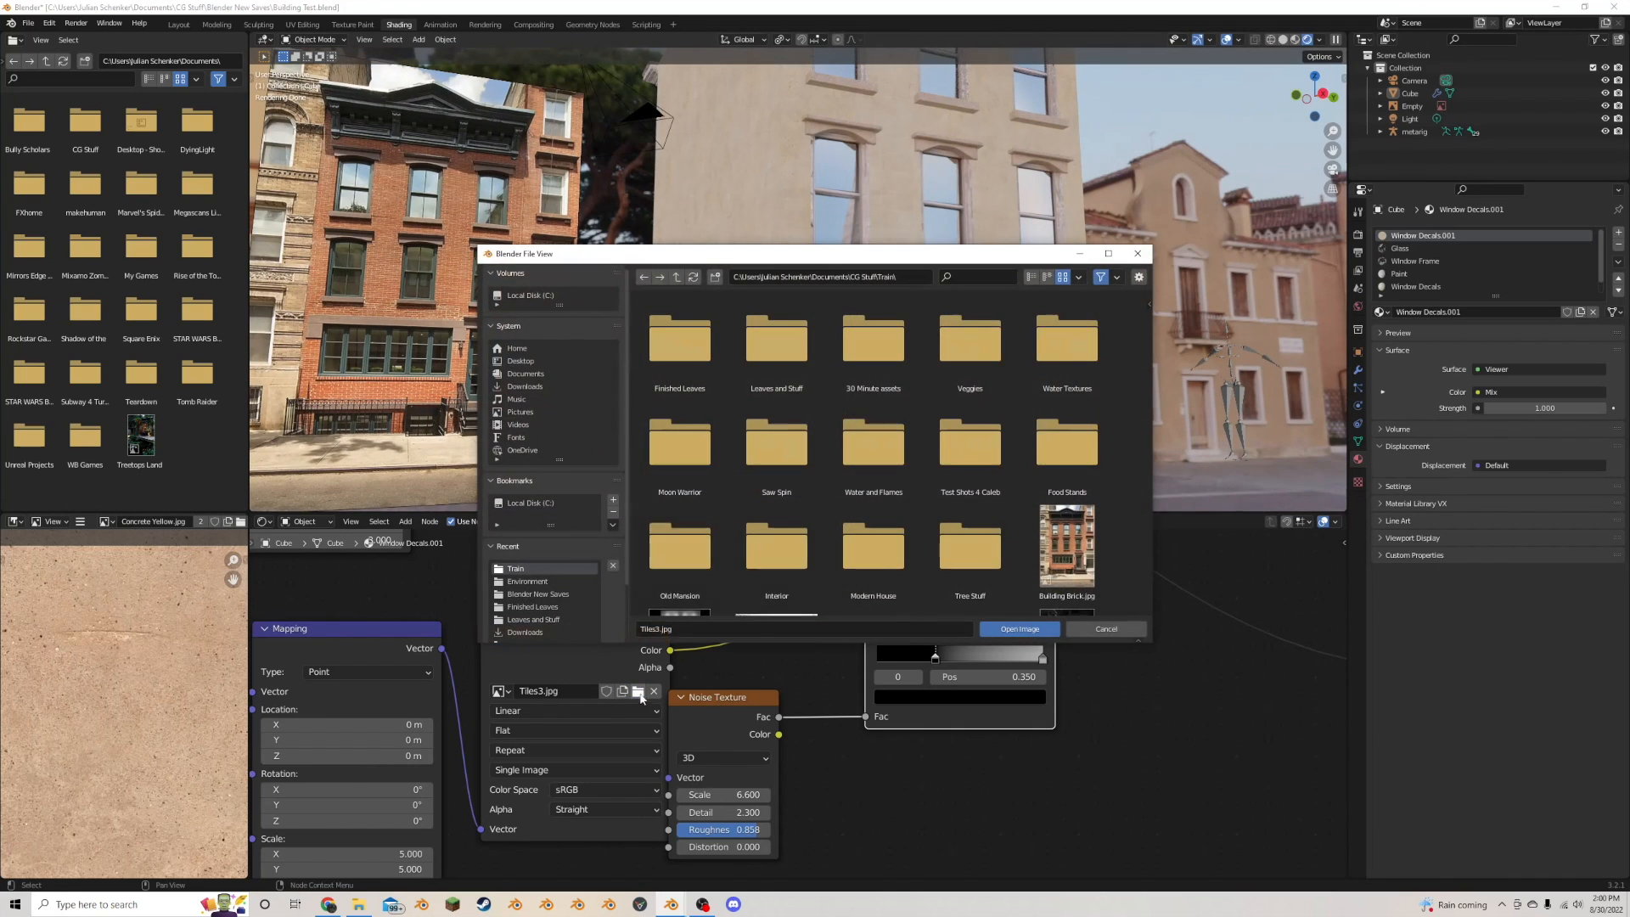
text(tile)
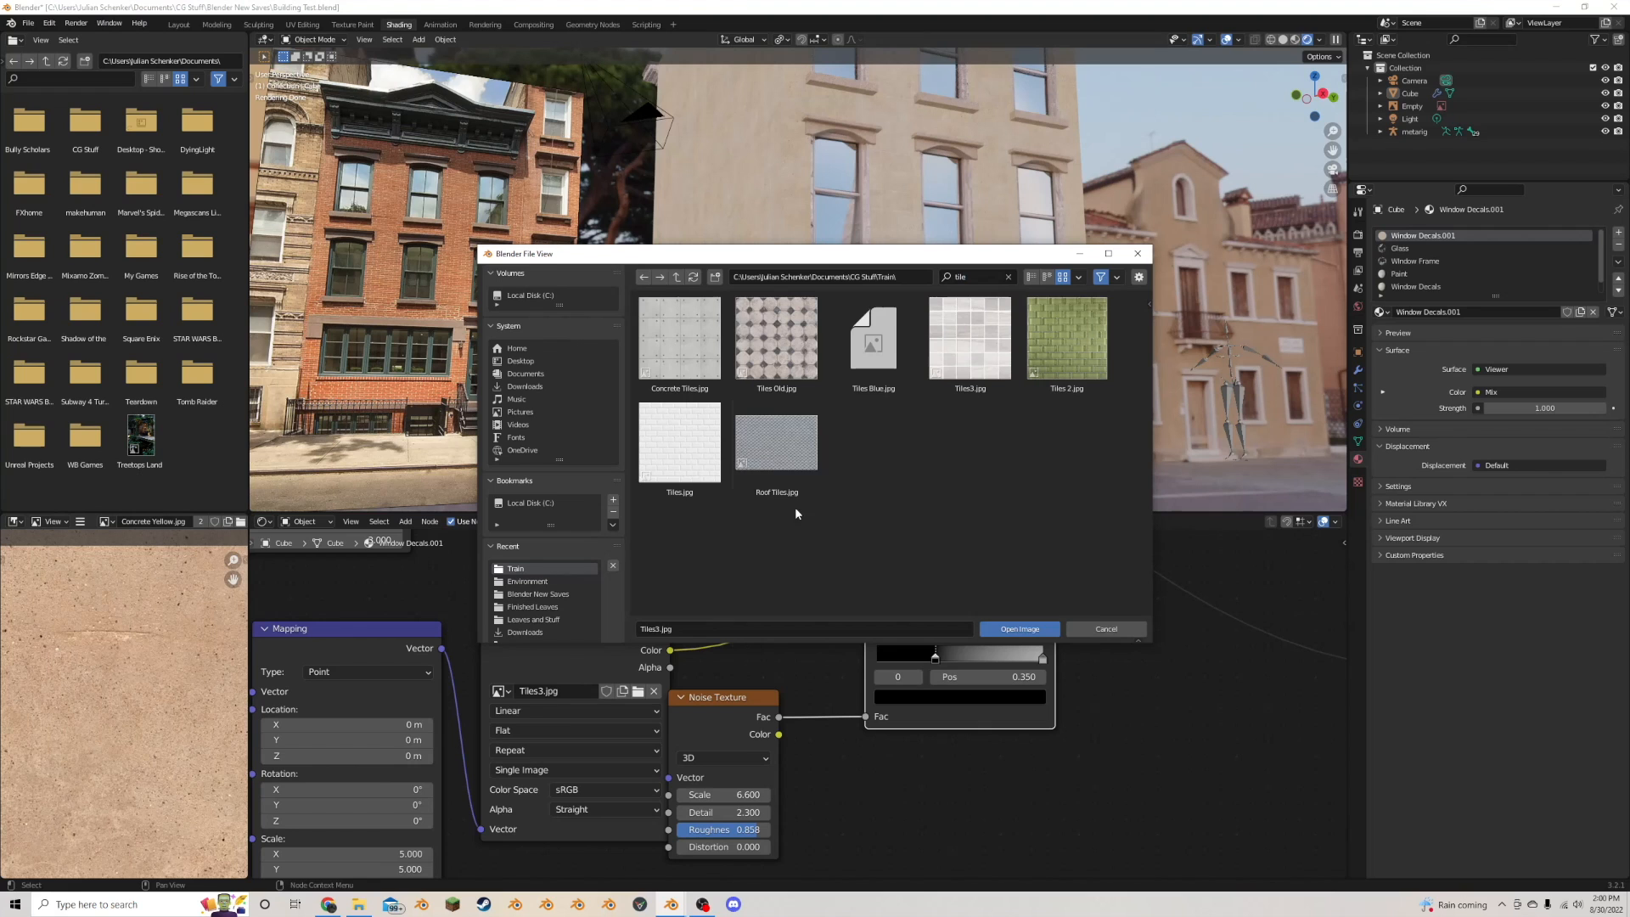
click(679, 441)
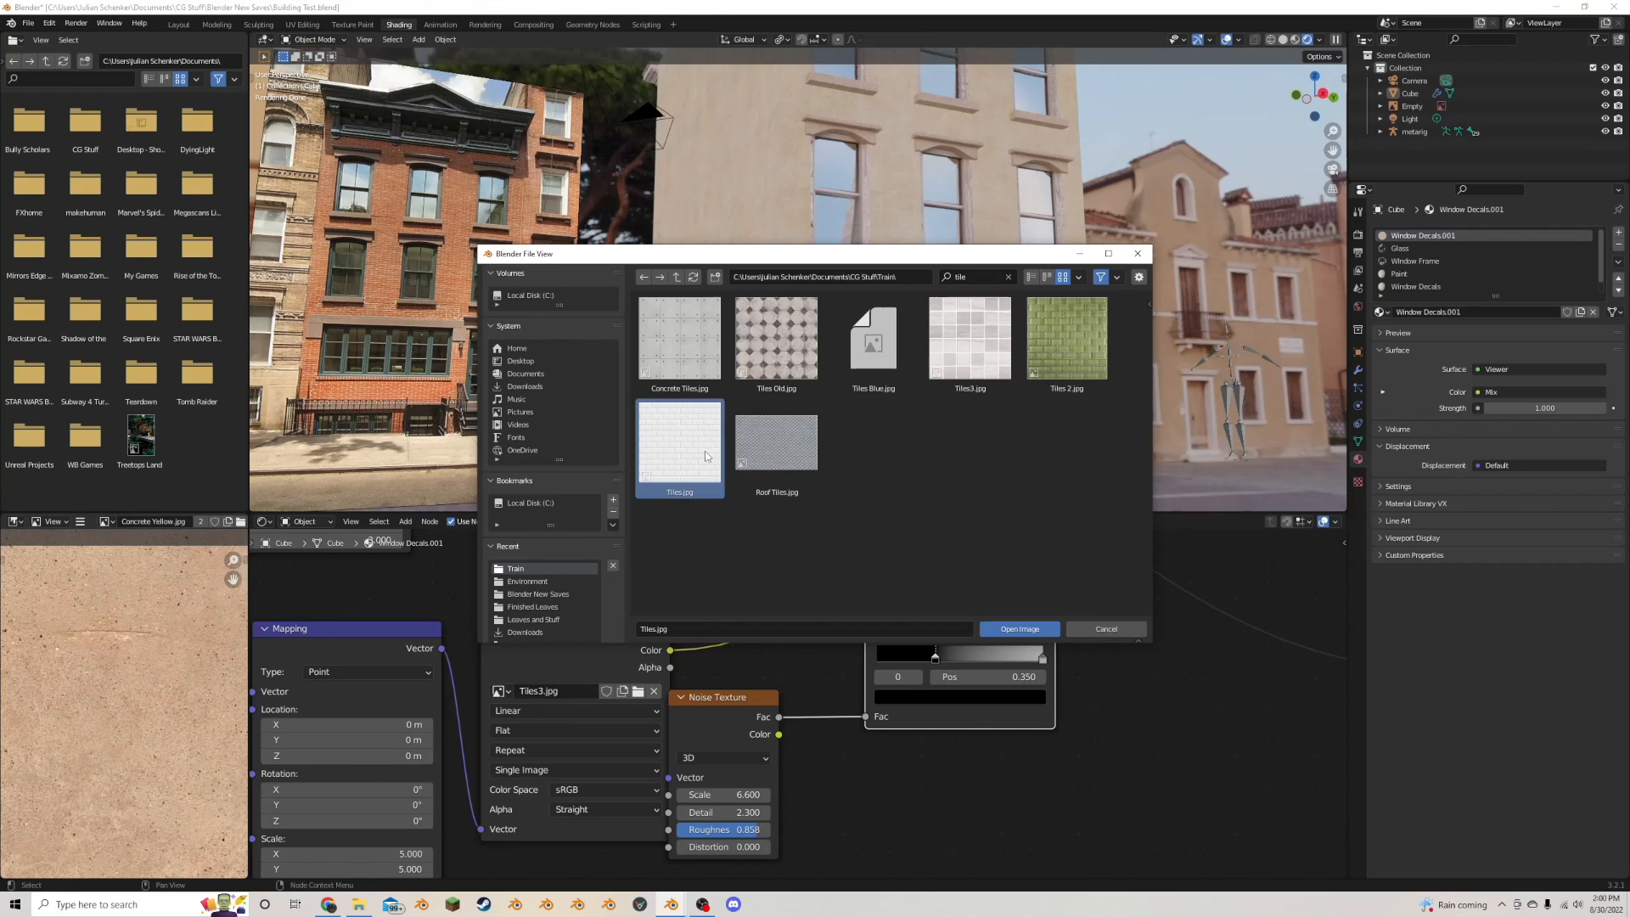
click(1023, 629)
ctrl+shift+click(610, 654)
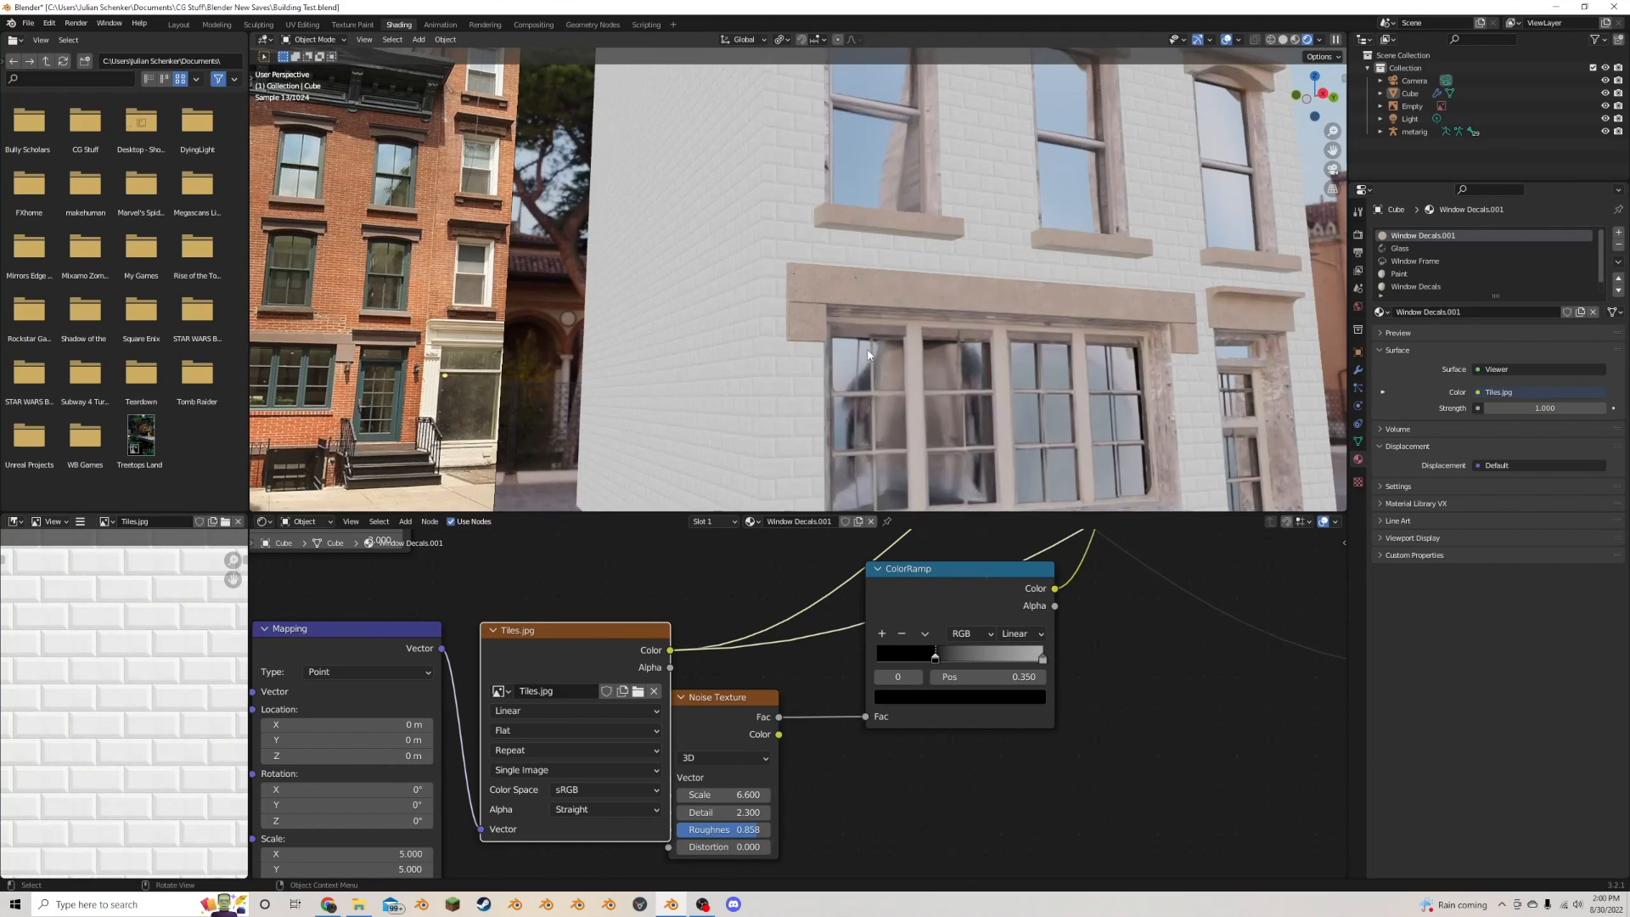
- Preview the Mix node, reconnect the Principled BSDF to the material output and inspect the walls around the windows
scroll(1006, 588, down, 2)
middle_drag(1006, 587, 772, 728)
ctrl+shift+click(822, 577)
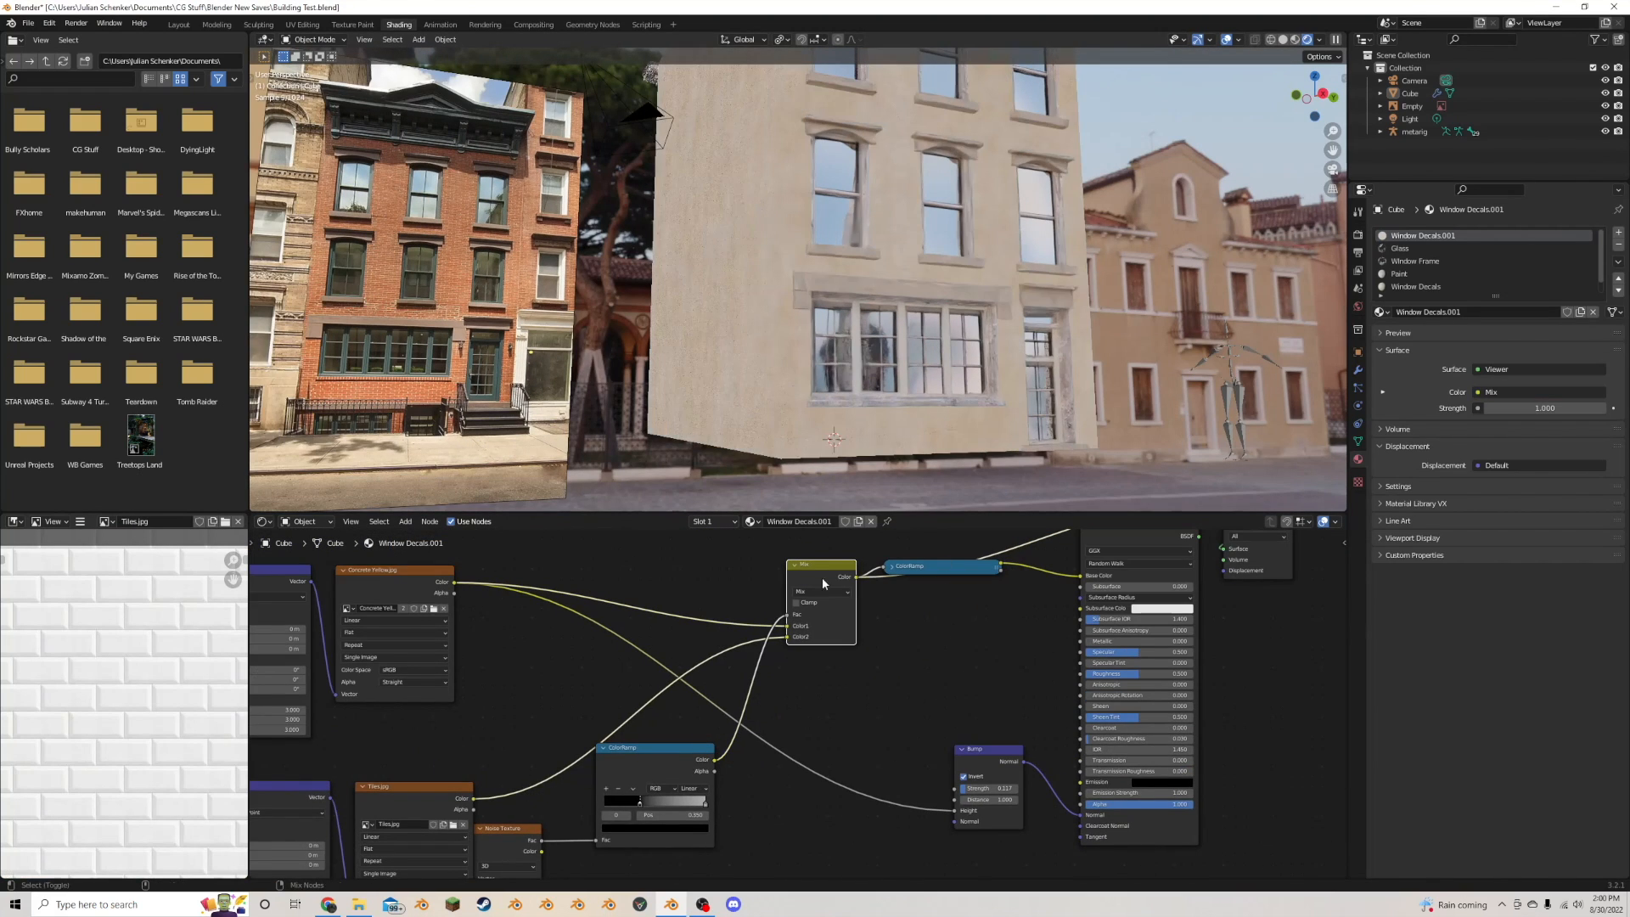
ctrl+shift+click(1157, 539)
middle_drag(1051, 392, 1002, 394)
scroll(986, 401, up, 8)
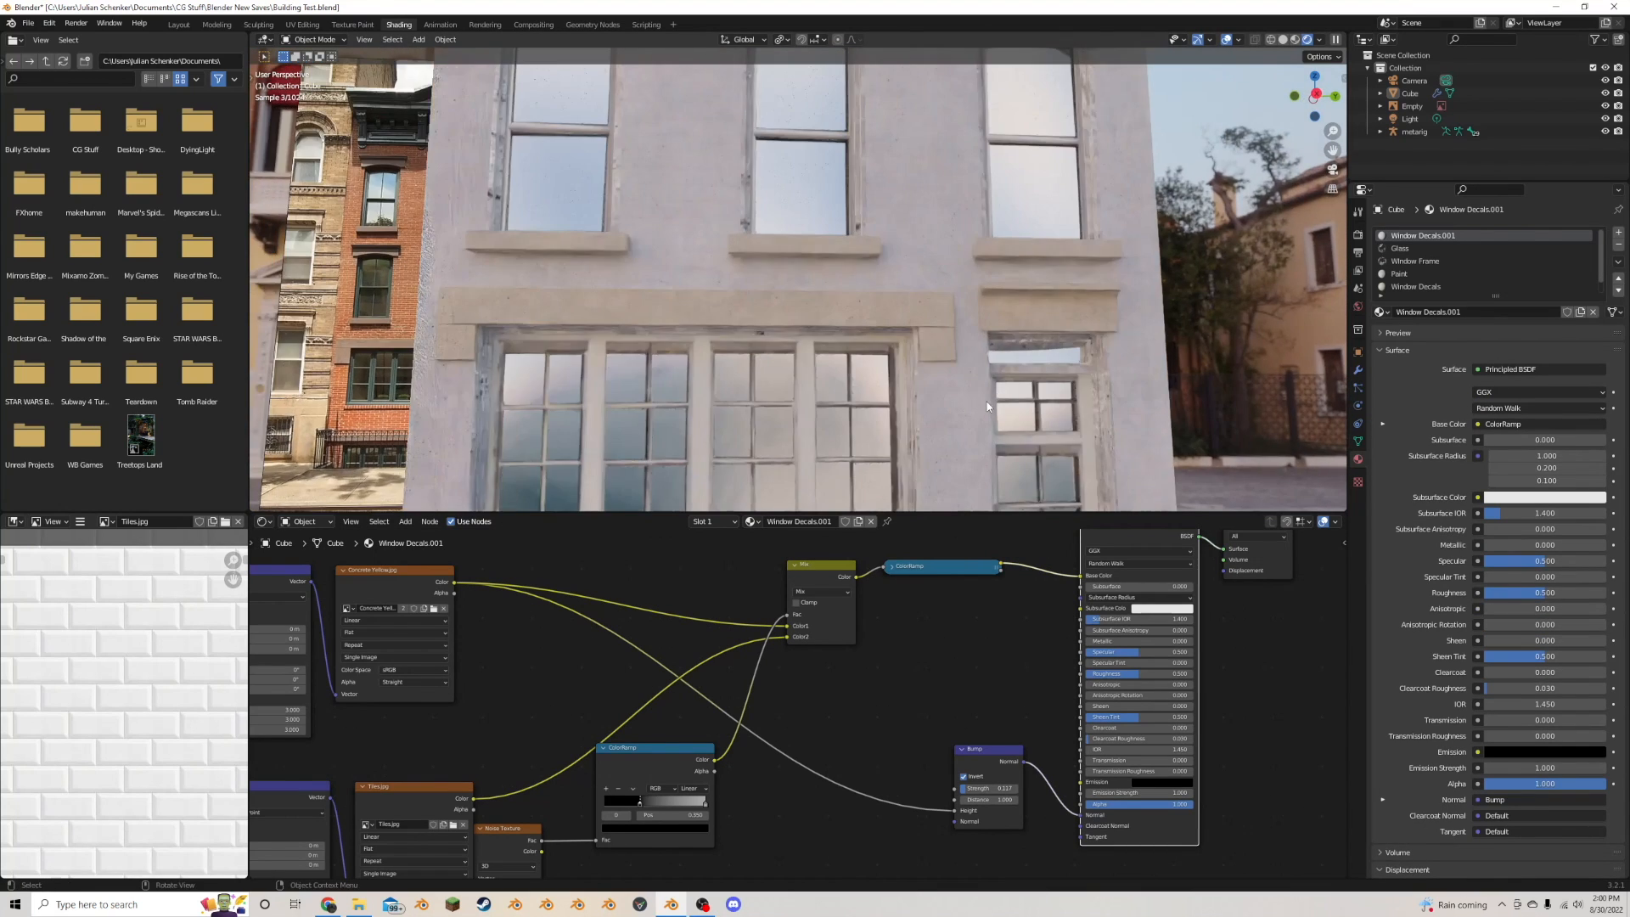
scroll(738, 718, up, 2)
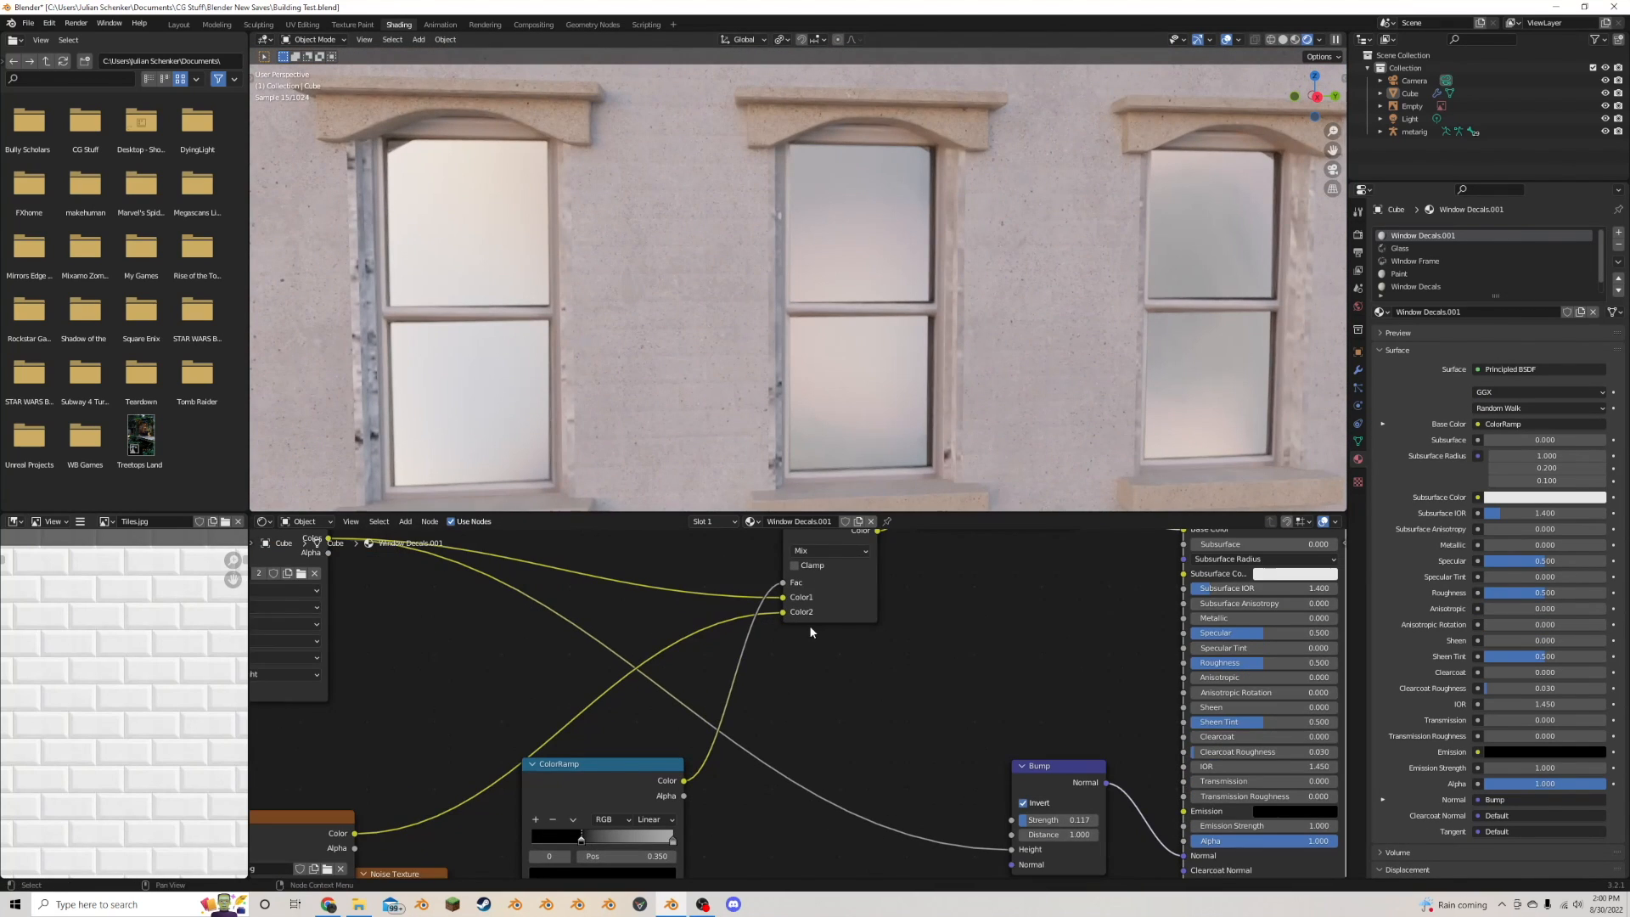
- Brighten the noise ColorRamp's grey stop to near white and move its black stop to position 0.300
scroll(789, 649, down, 1)
middle_drag(684, 776, 811, 679)
scroll(808, 688, up, 2)
click(789, 737)
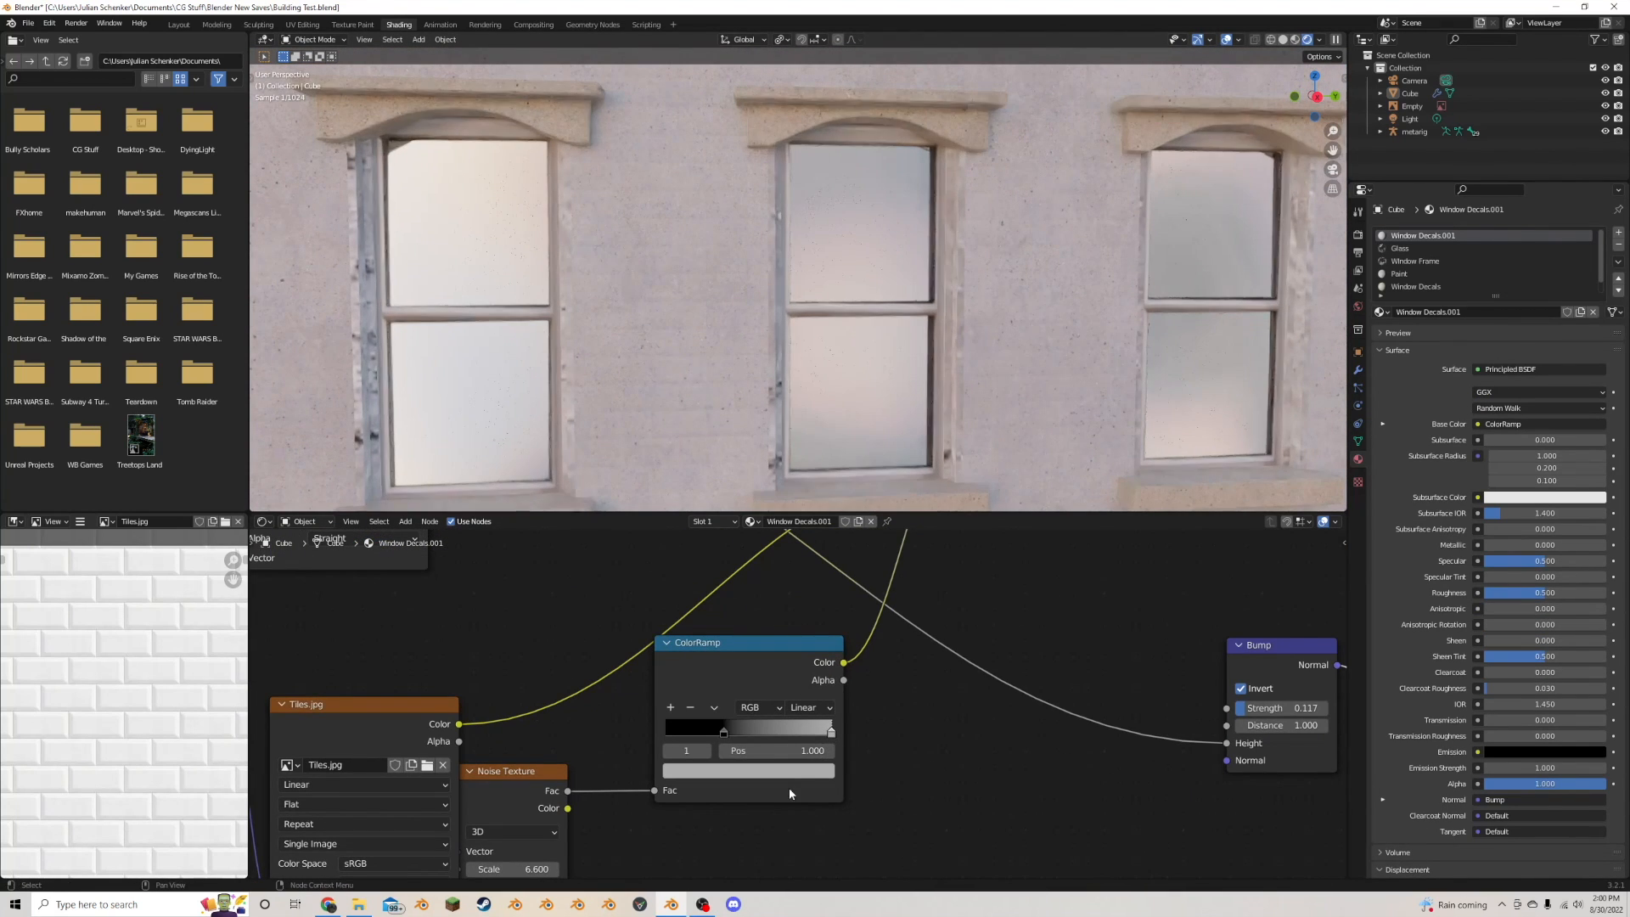
click(789, 770)
drag(795, 567, 798, 546)
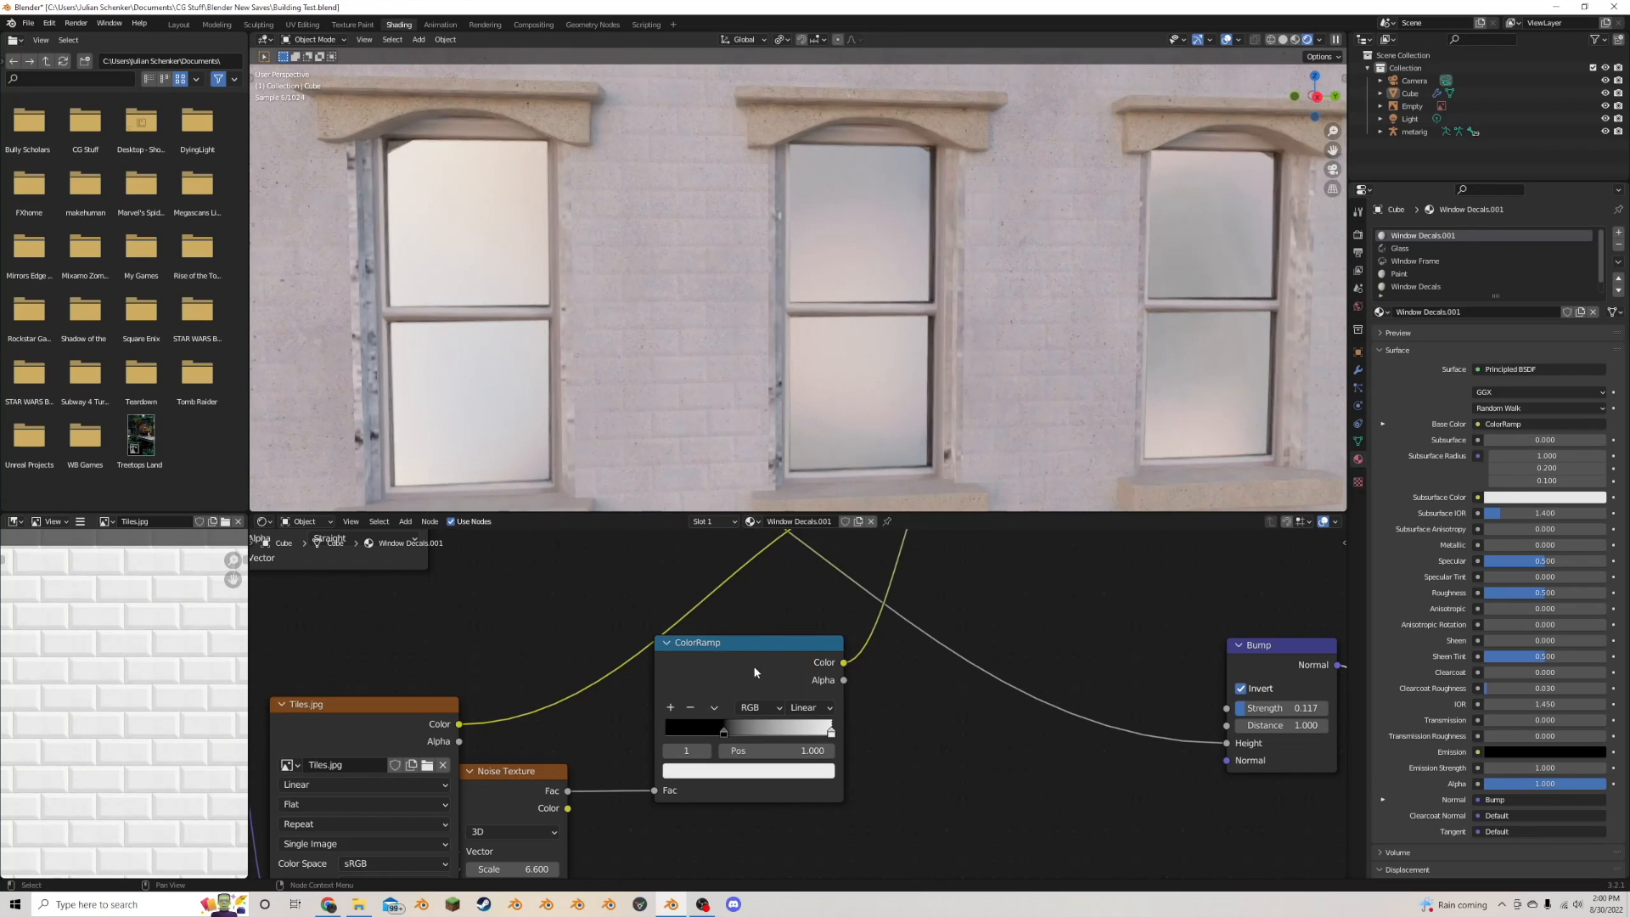
mouse_move(742, 723)
mouse_down()
mouse_move(764, 727)
mouse_move(734, 736)
mouse_up()
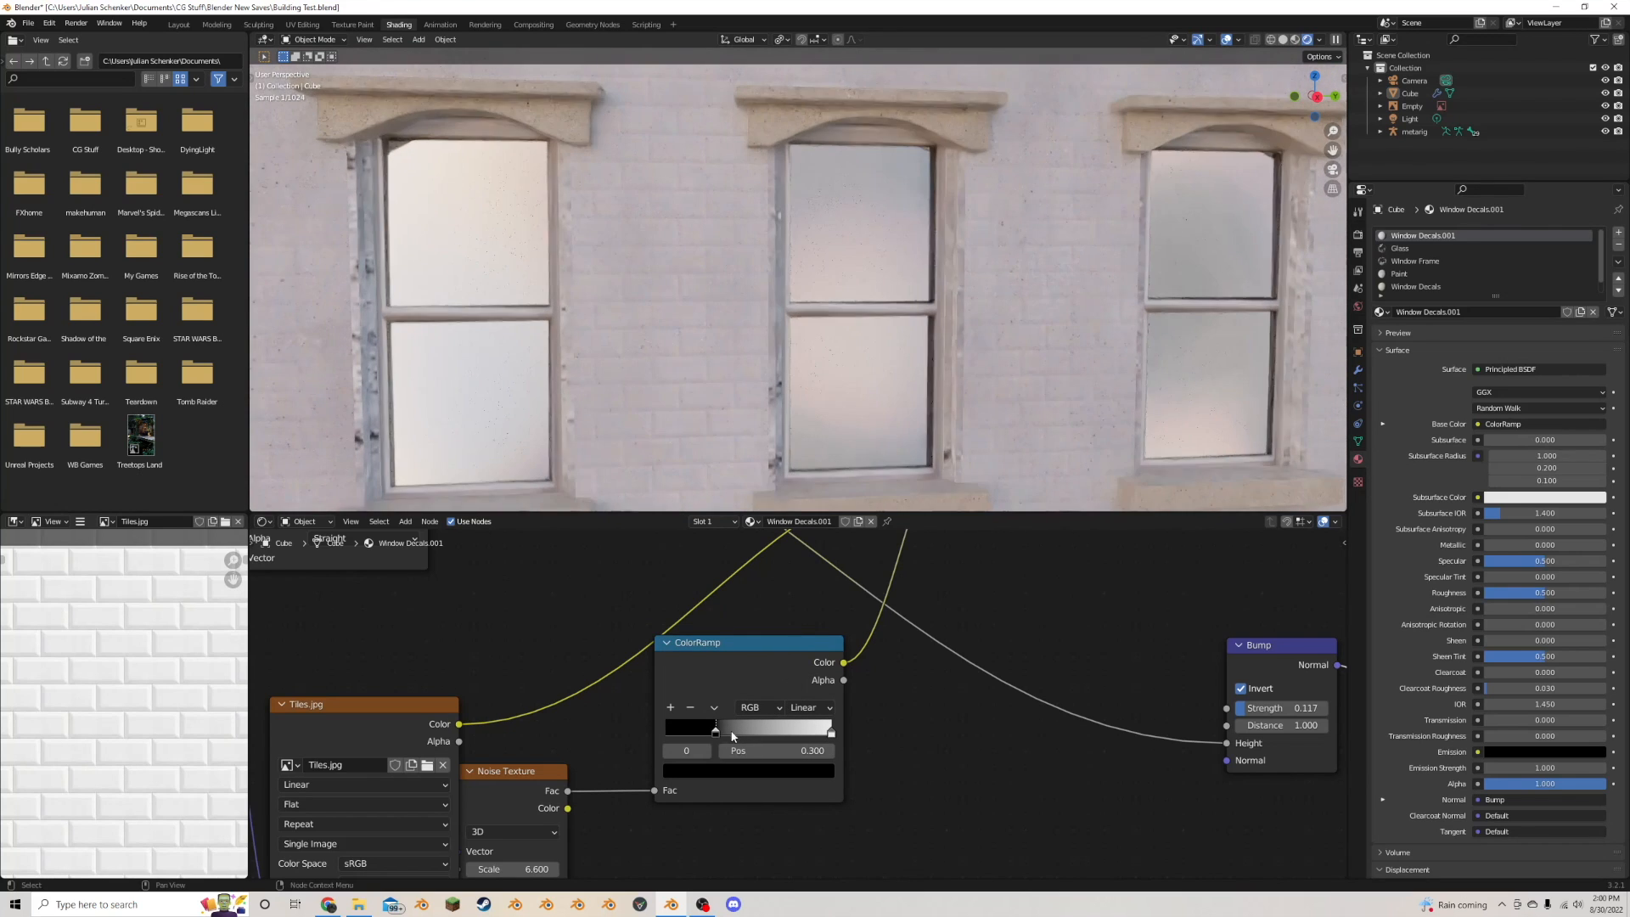
- Undo the ColorRamp edits and the switch to Tiles.jpg, going back to the earlier second wall image
click(866, 724)
key(ctrl+z)
key(ctrl+z)
key(ctrl+z)
key(ctrl+z)
key(ctrl+z)
key(ctrl+z)
key(ctrl+z)
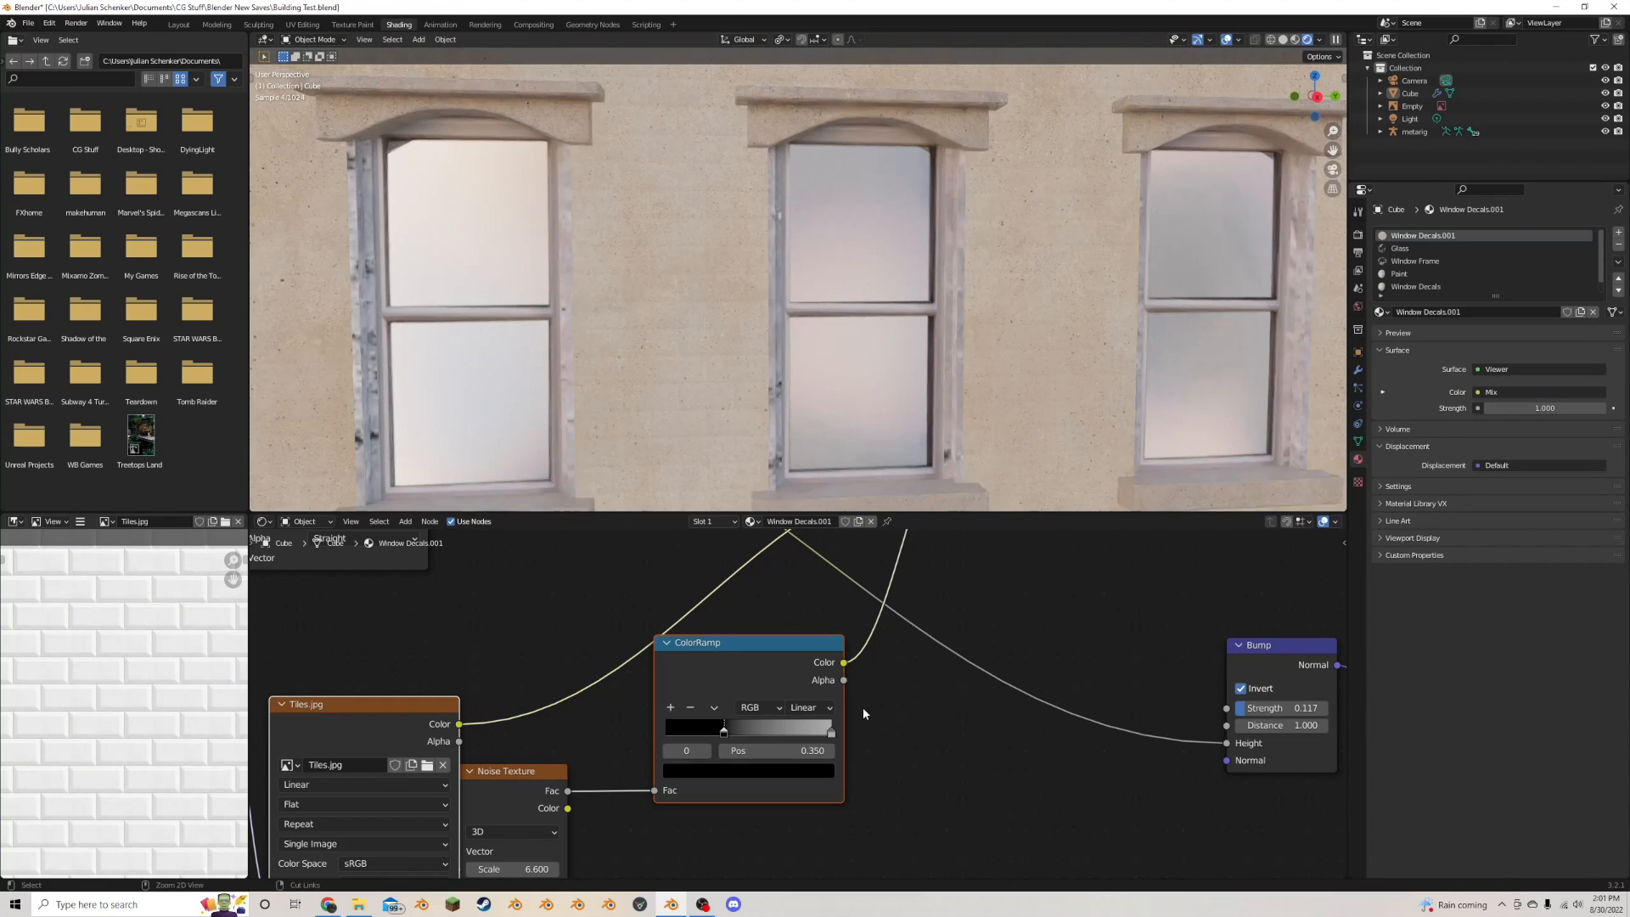
- Reconnect the Principled BSDF to the material output and inspect the walls across the whole building
scroll(823, 701, down, 8)
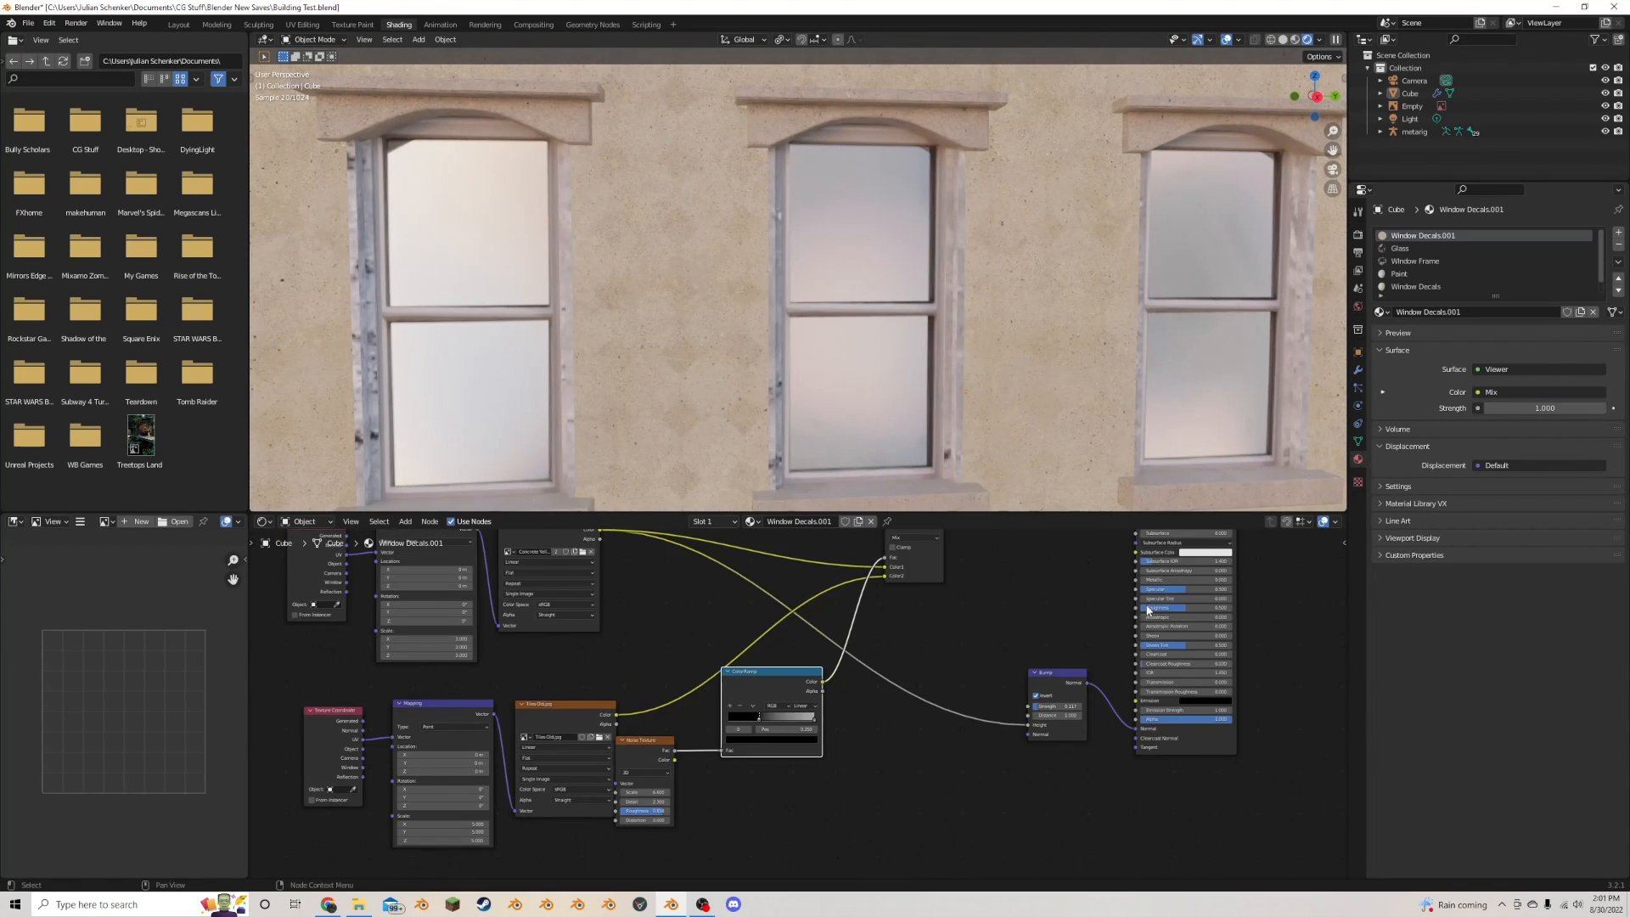
ctrl+shift+click(1057, 558)
scroll(793, 684, up, 3)
scroll(887, 400, down, 6)
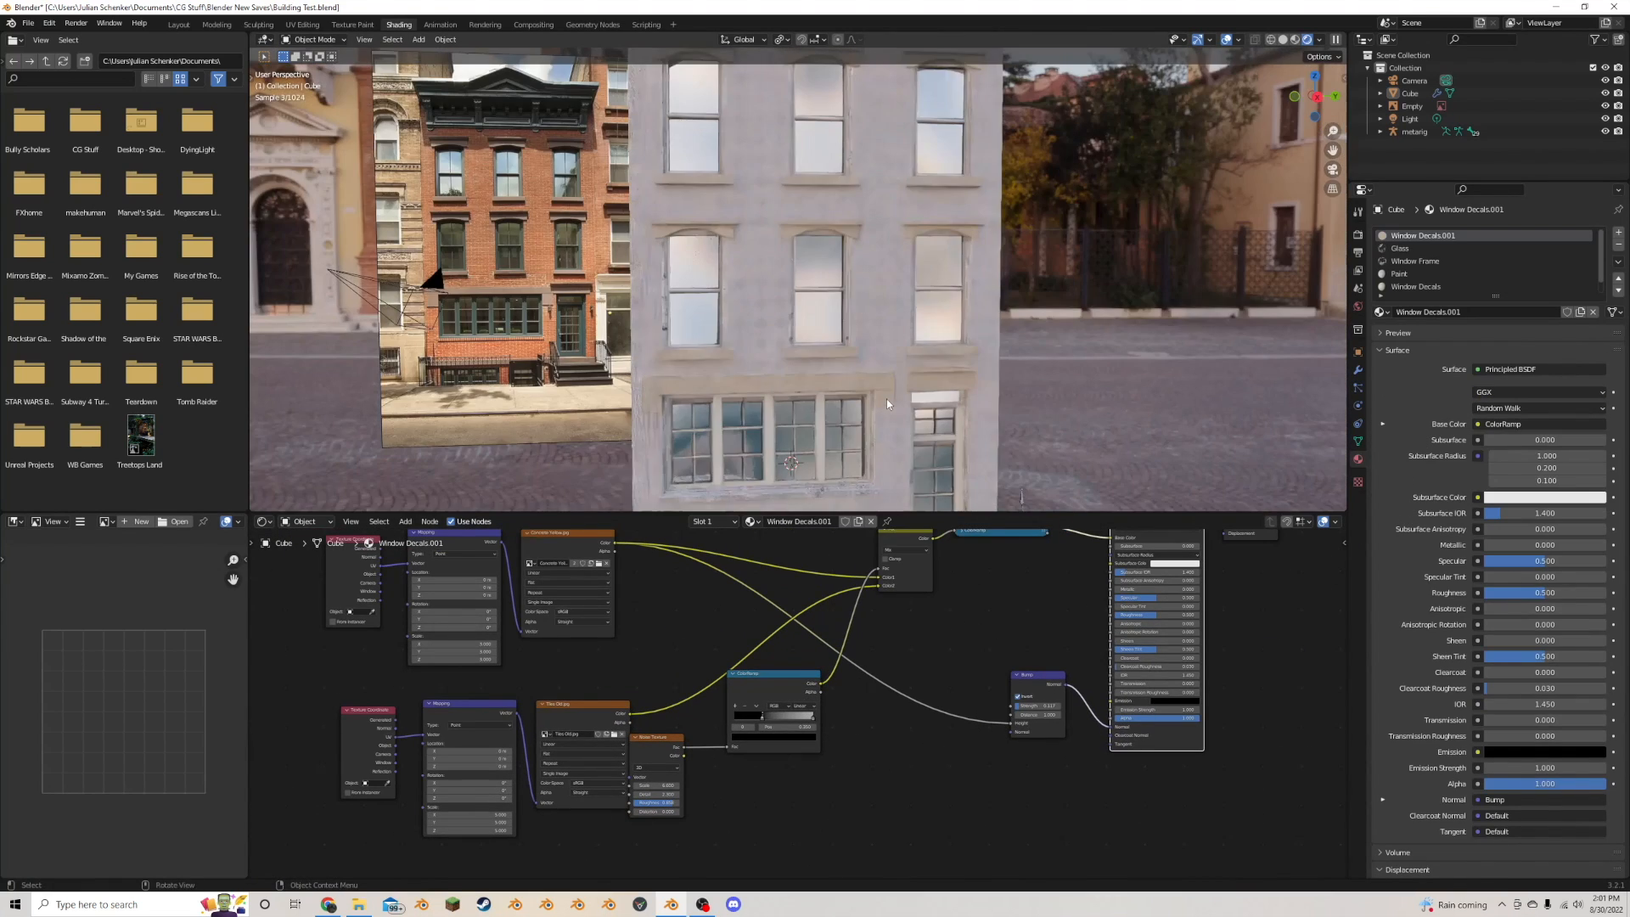
scroll(817, 416, down, 3)
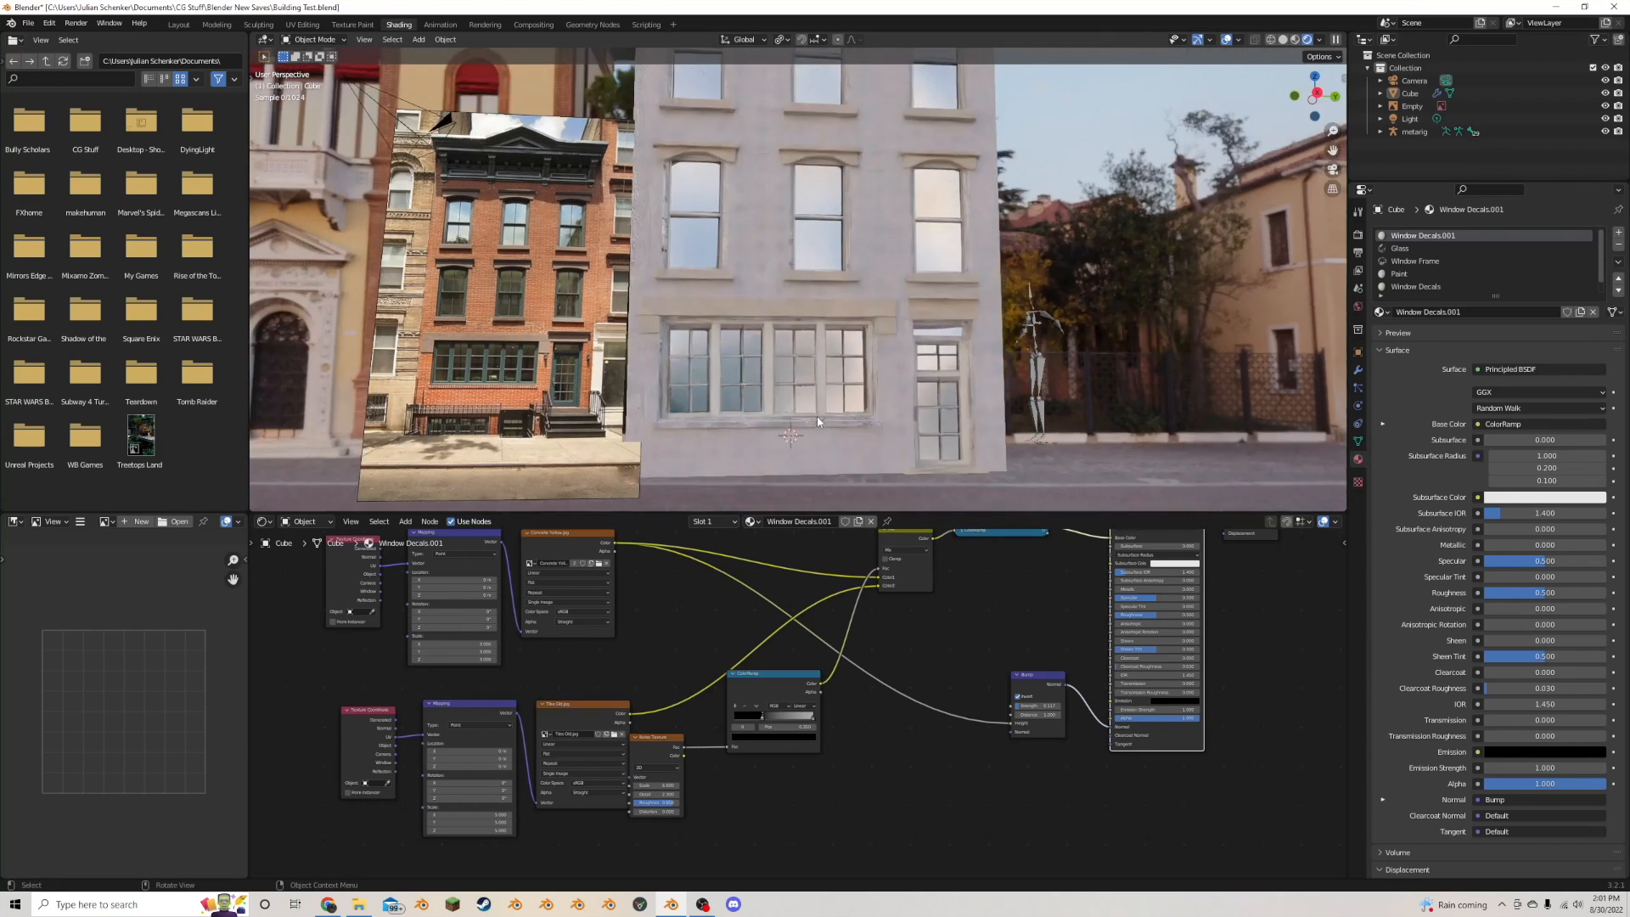
middle_drag(816, 416, 893, 320)
scroll(789, 350, down, 2)
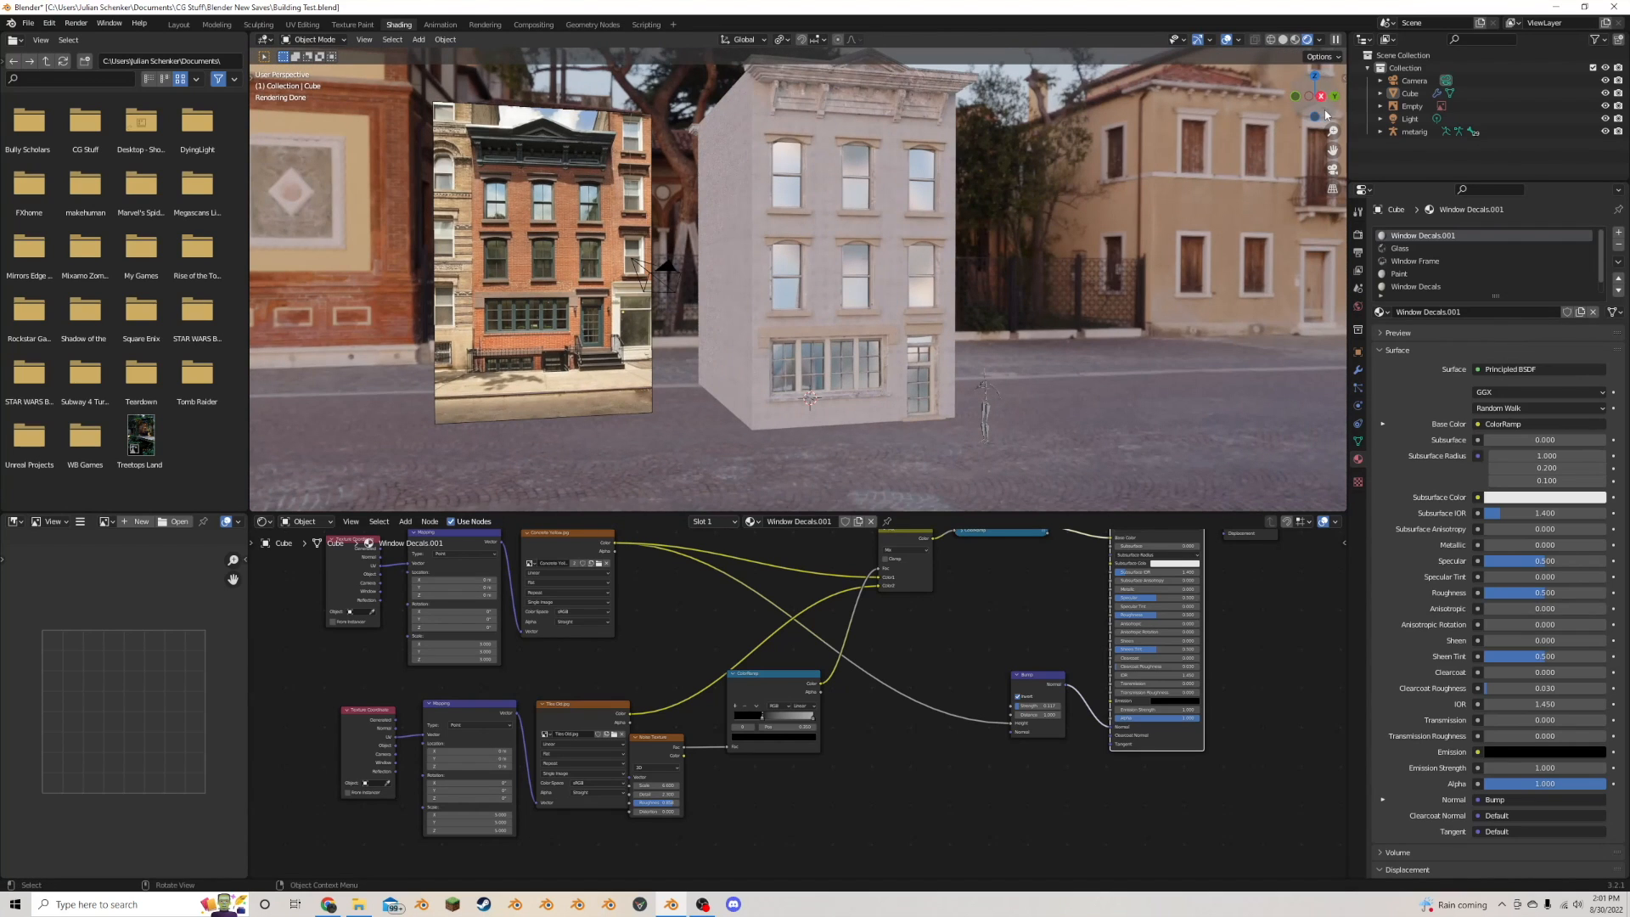
scroll(945, 226, up, 4)
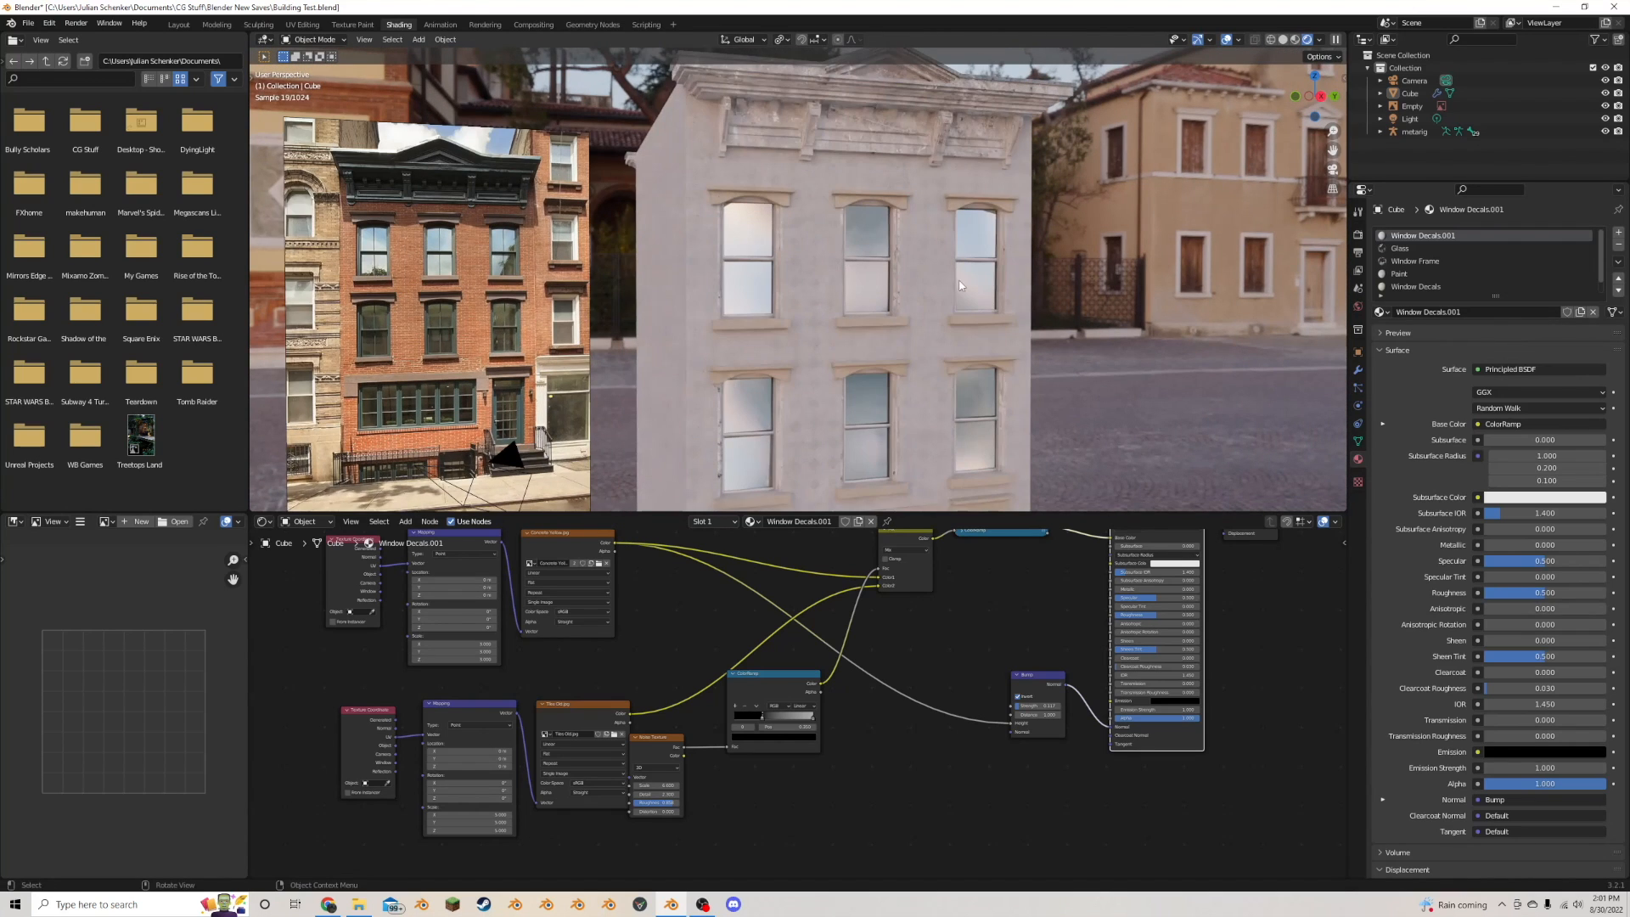
scroll(789, 618, up, 2)
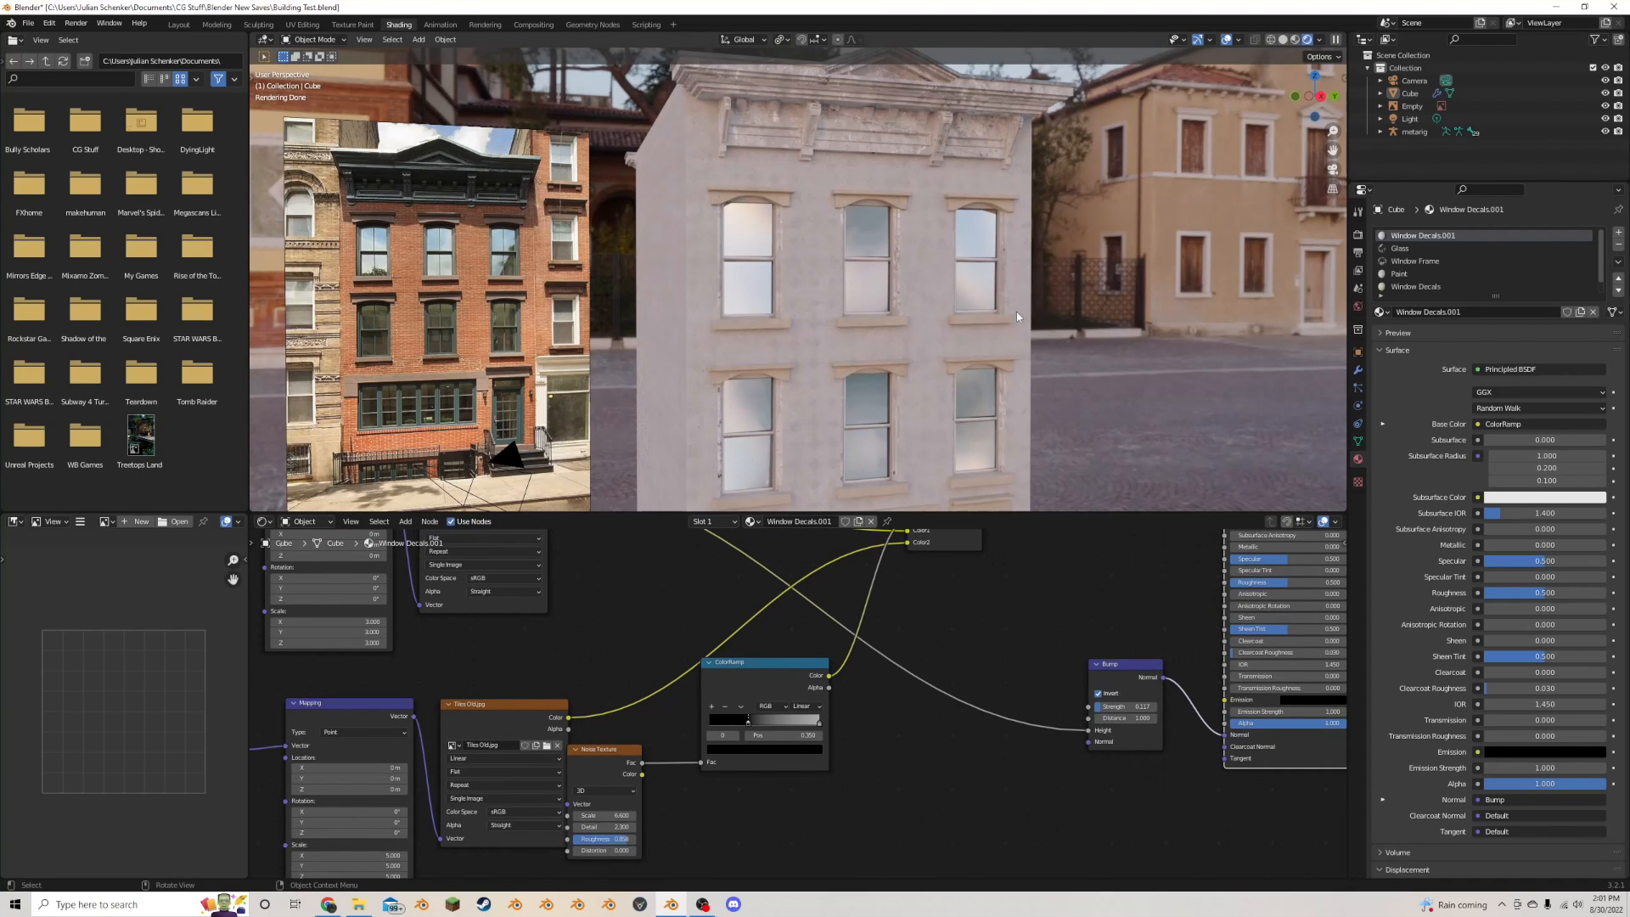
scroll(915, 354, up, 3)
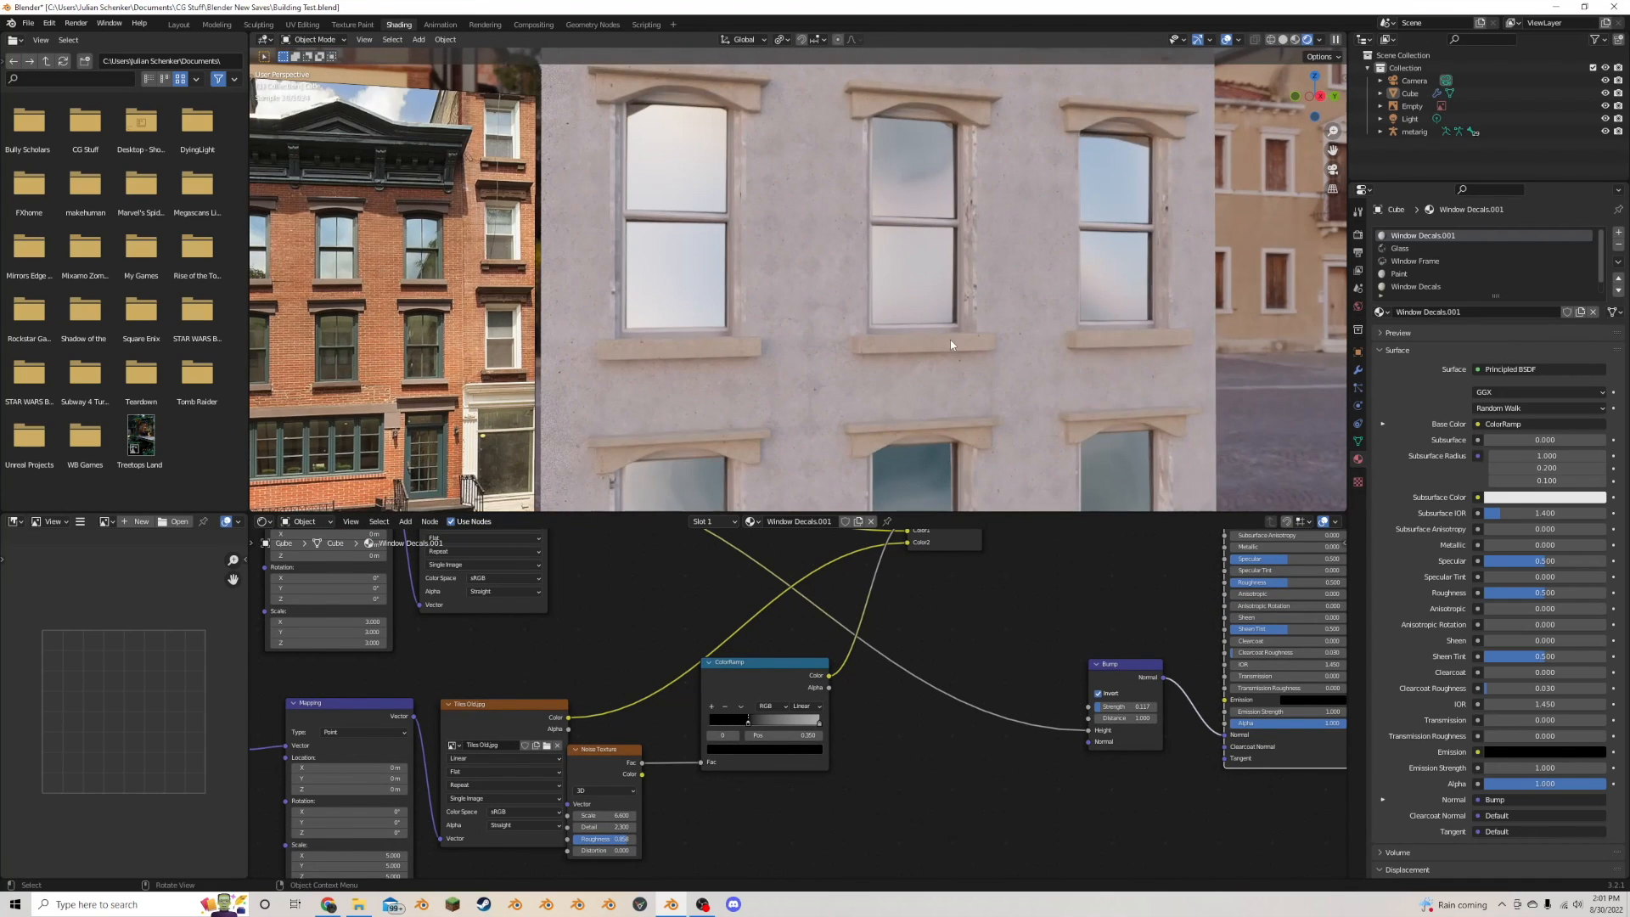
- Save the file, then show the building in the Layout workspace with Rendered viewport shading
key(Tab)
key(Tab)
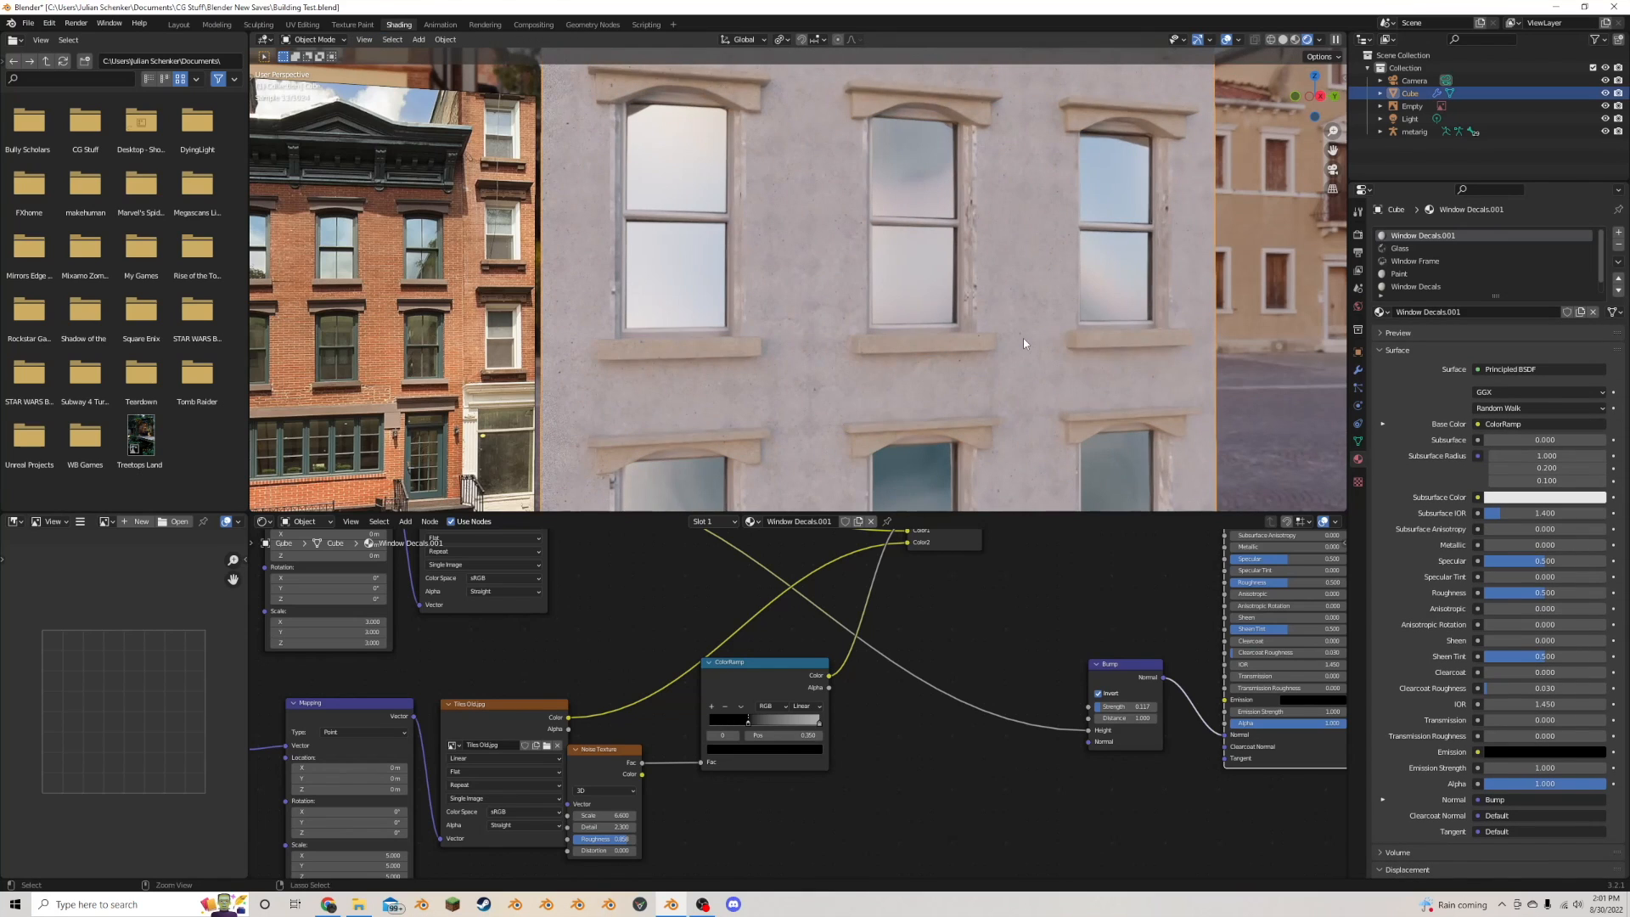
key(ctrl+s)
scroll(1022, 338, down, 3)
middle_drag(937, 319, 942, 348)
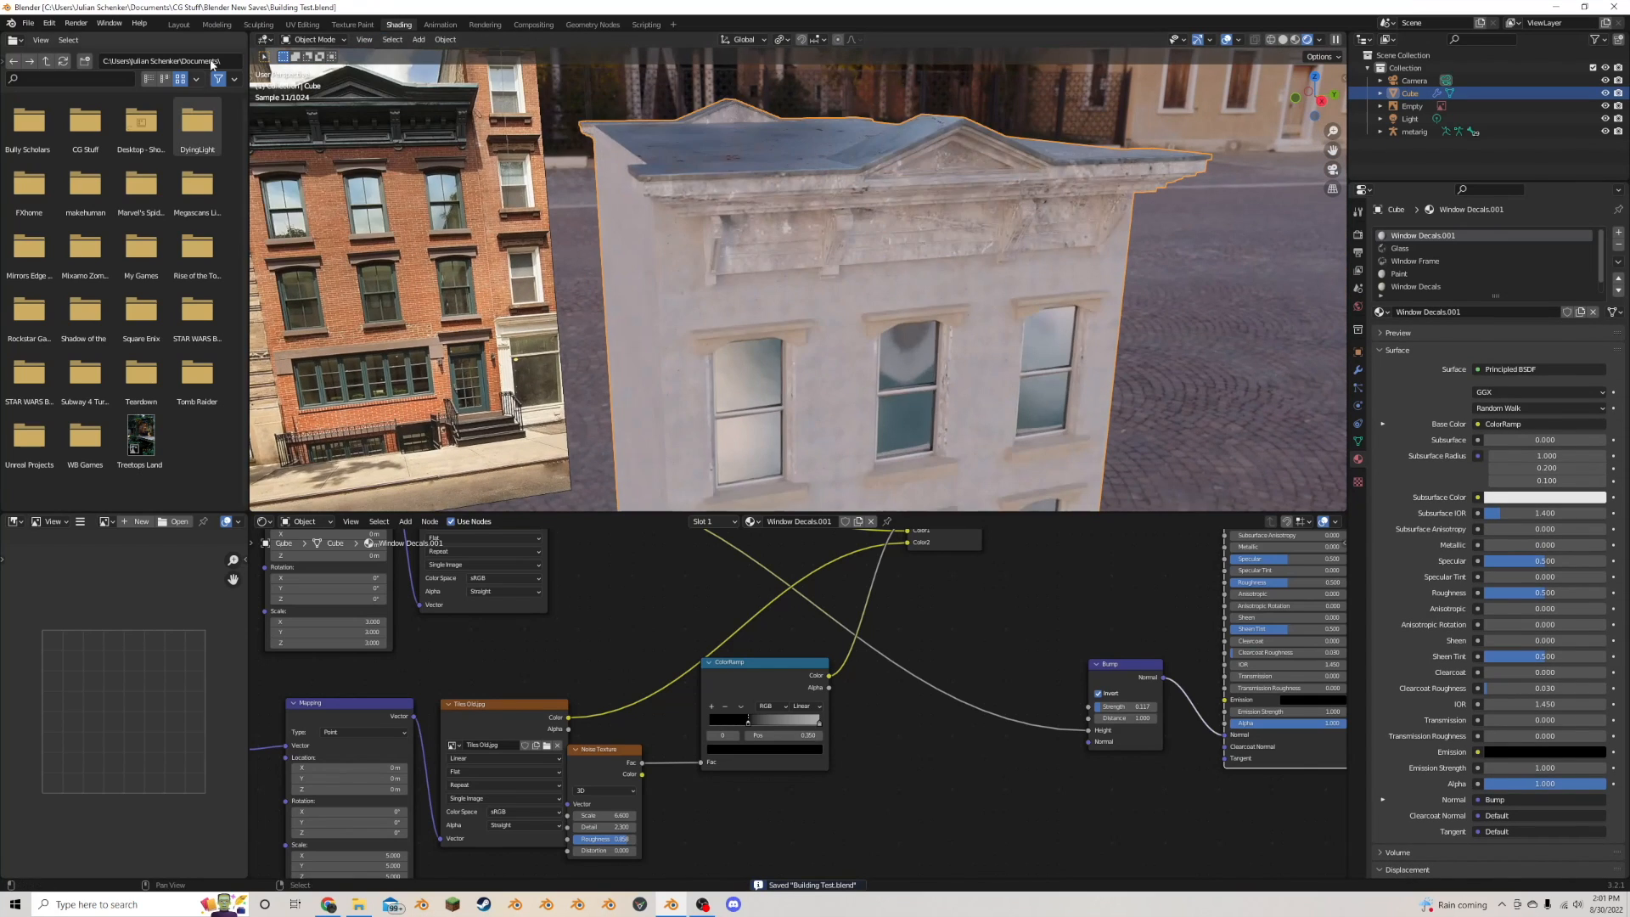
click(178, 25)
middle_drag(598, 292, 684, 346)
key(z)
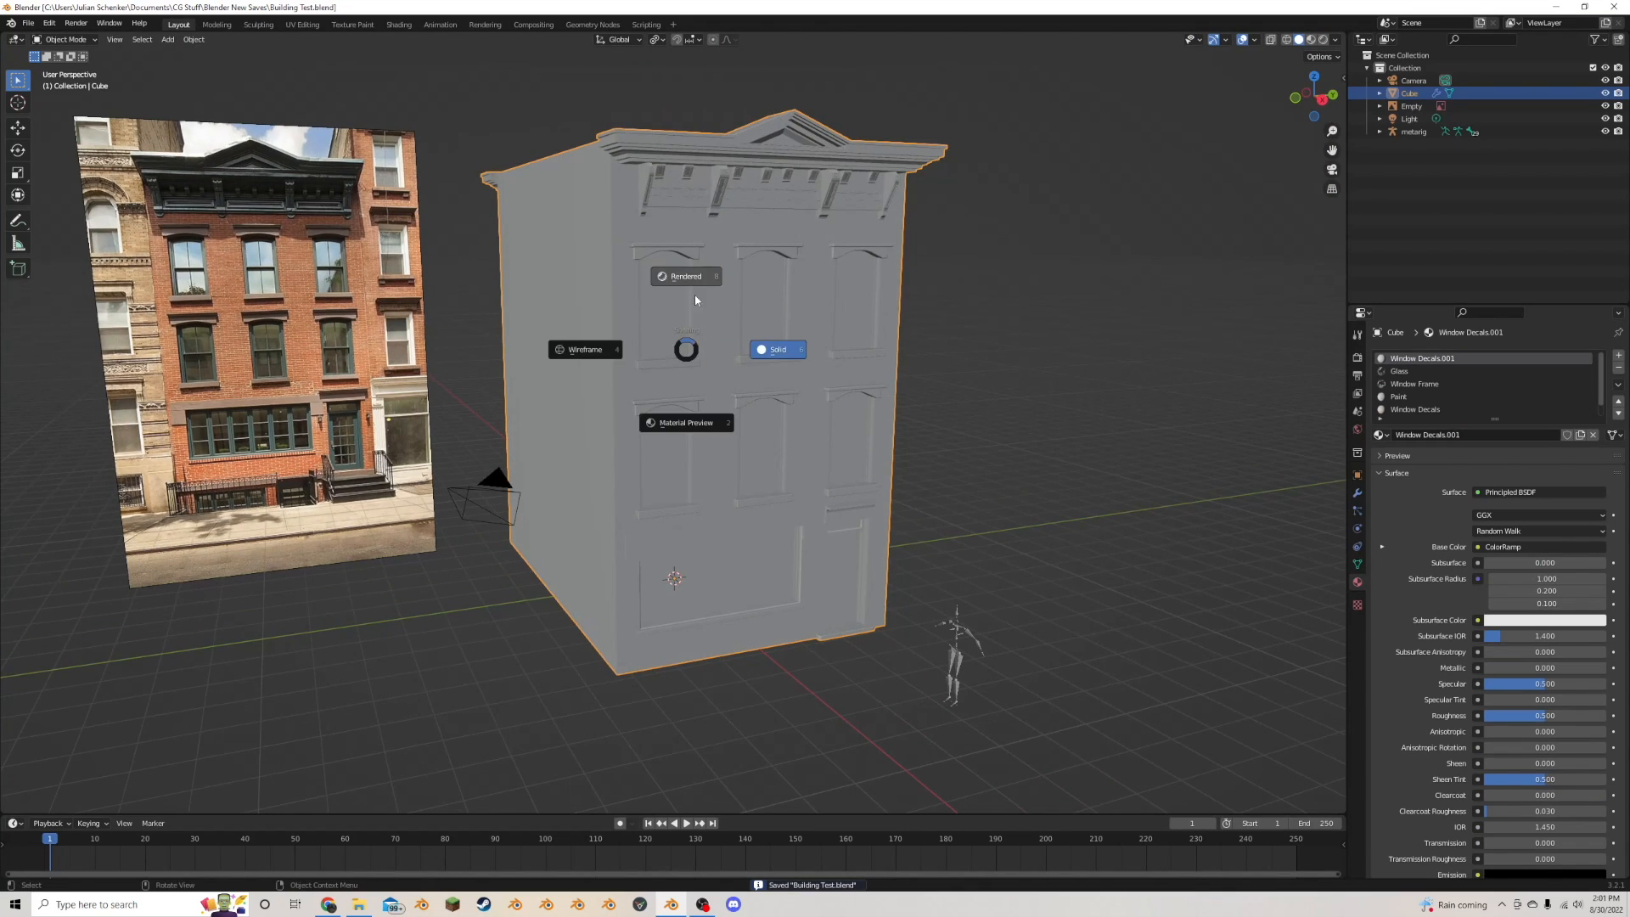
click(728, 293)
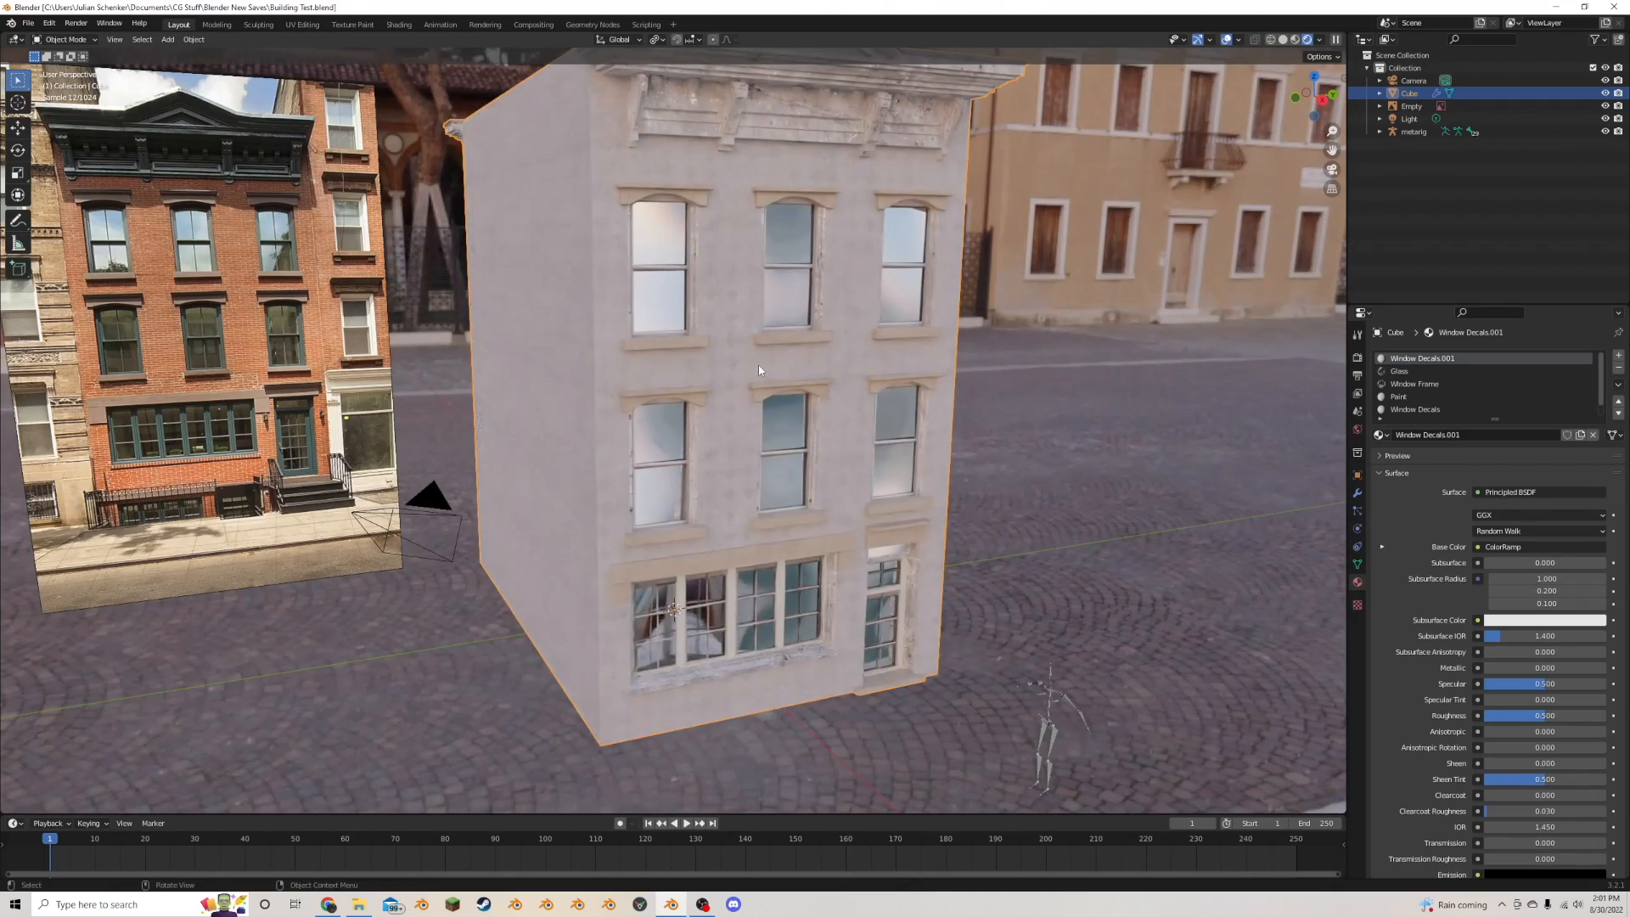
- In Edit Mode, duplicate the top face of the top-floor window sill nearest the corner and raise the copy about 0.22 m
key(Tab)
scroll(757, 365, up, 3)
middle_drag(778, 376, 719, 426)
key(alt+a)
scroll(849, 484, up, 4)
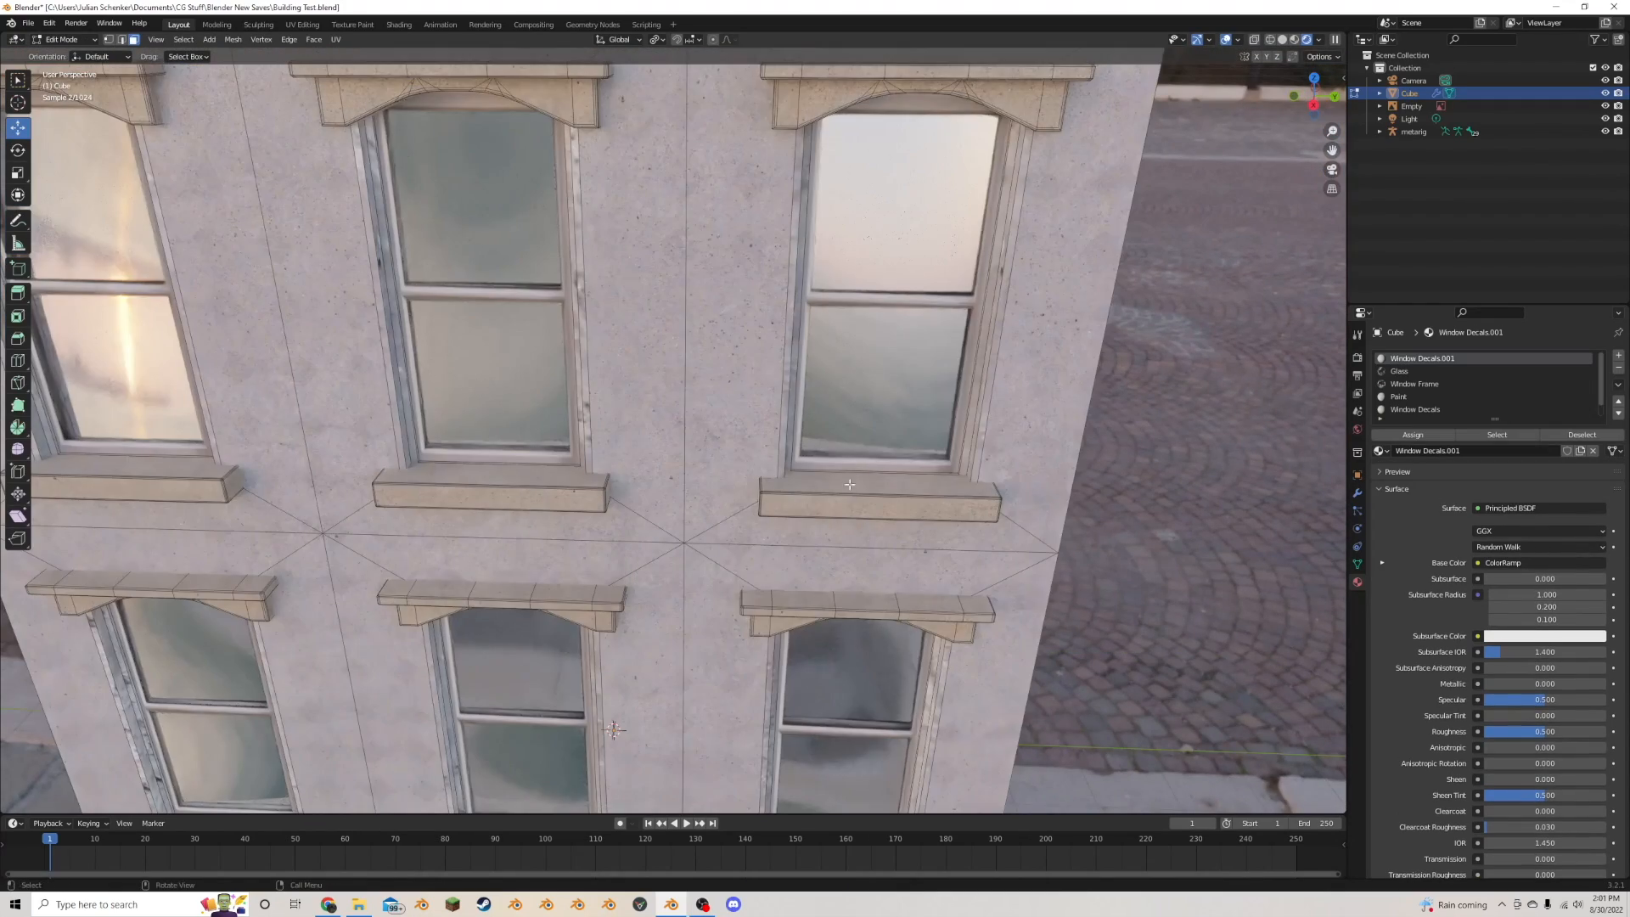
click(849, 490)
middle_drag(849, 490, 636, 449)
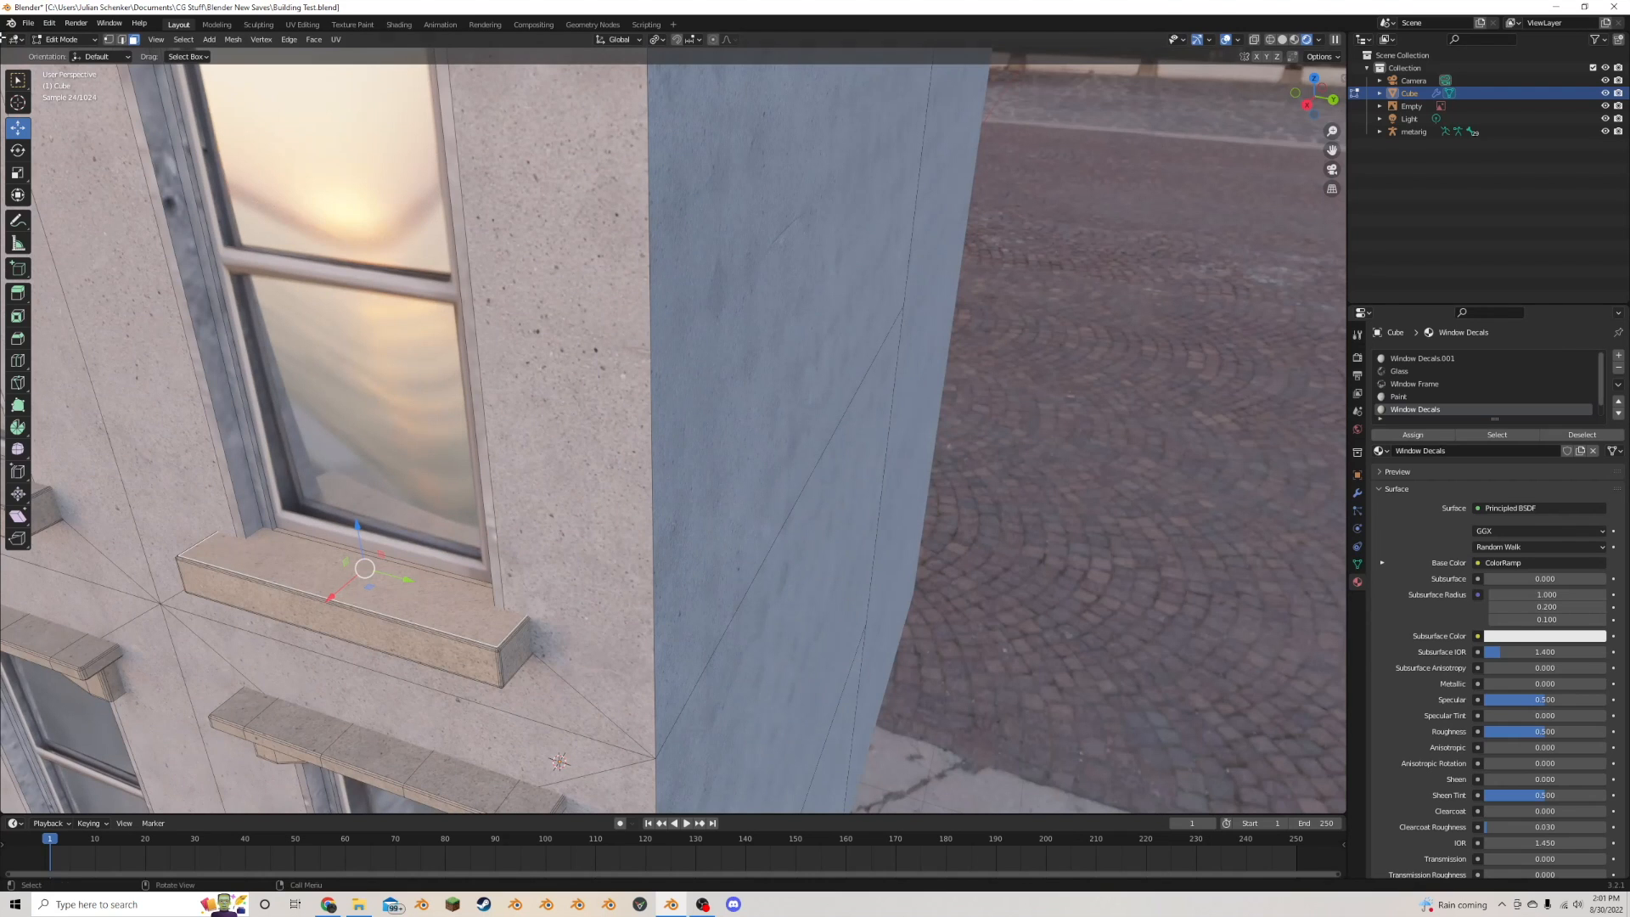
key(shift+d)
right_click(314, 303)
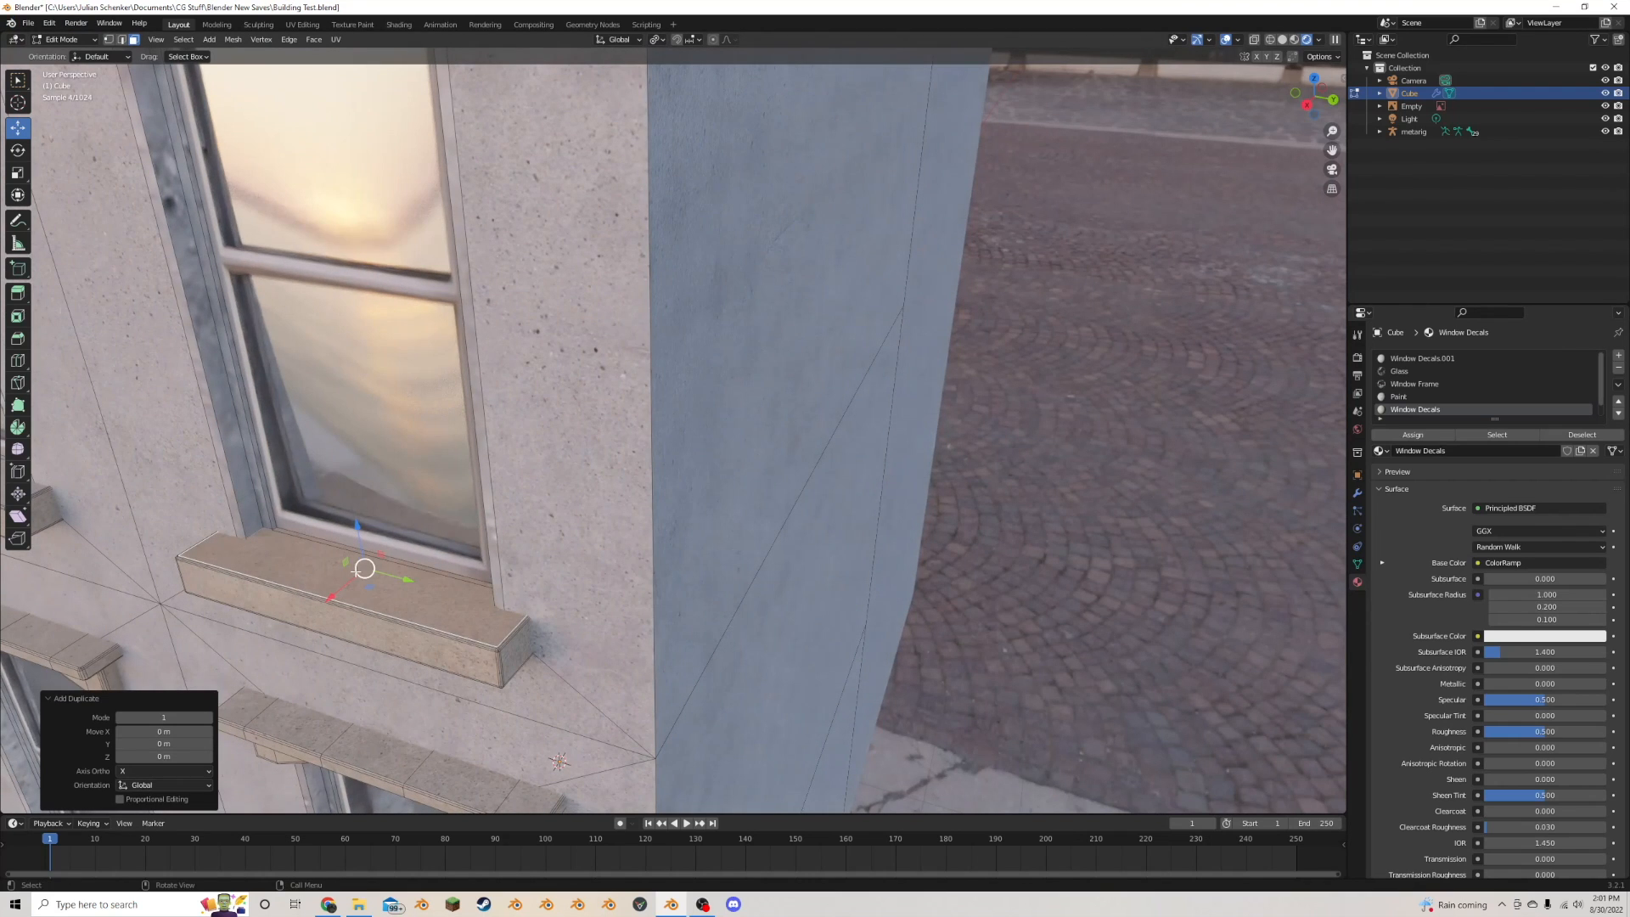
key(alt+z)
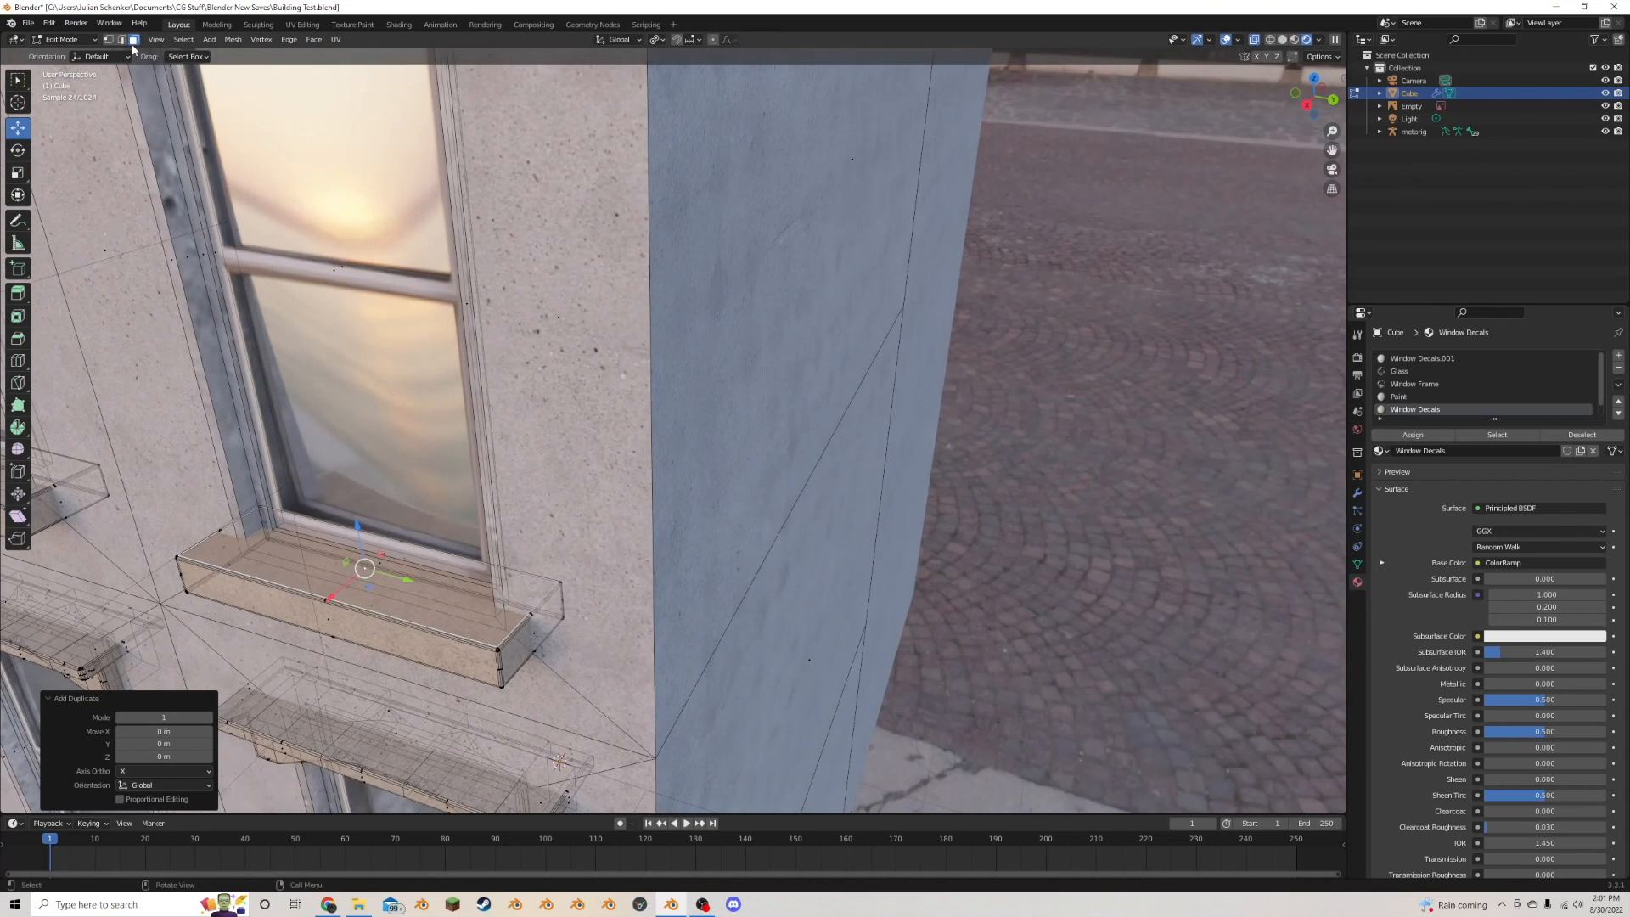
key(g)
key(z)
click(365, 402)
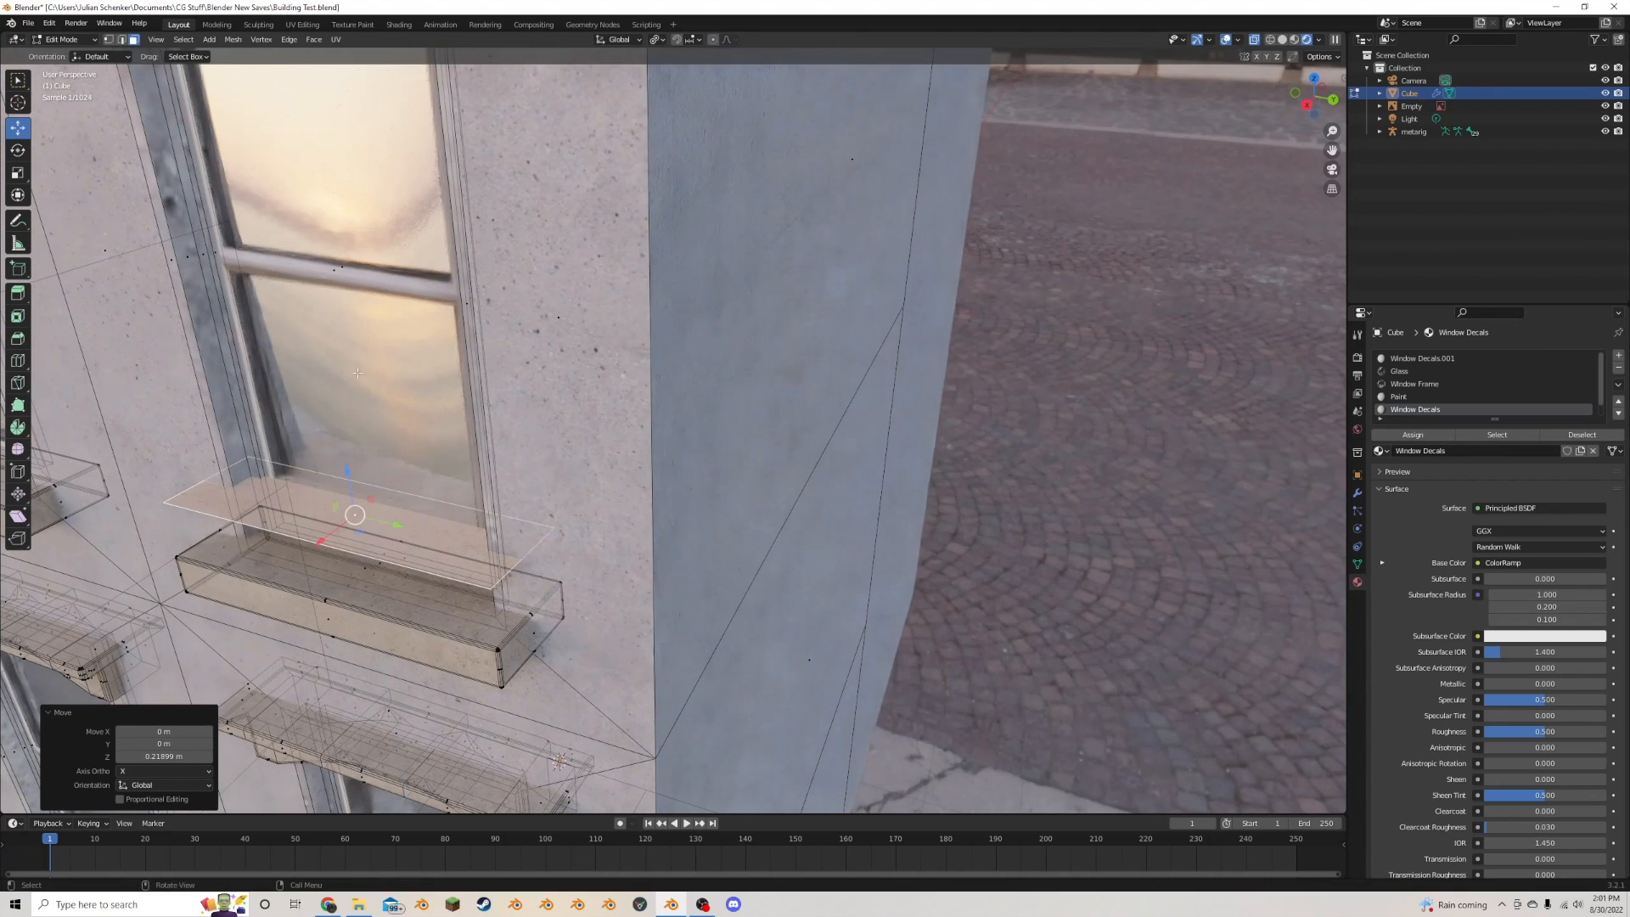
- Delete the back edge of the copied sill face and raise the remaining U-shaped edges about 0.1 m
click(119, 40)
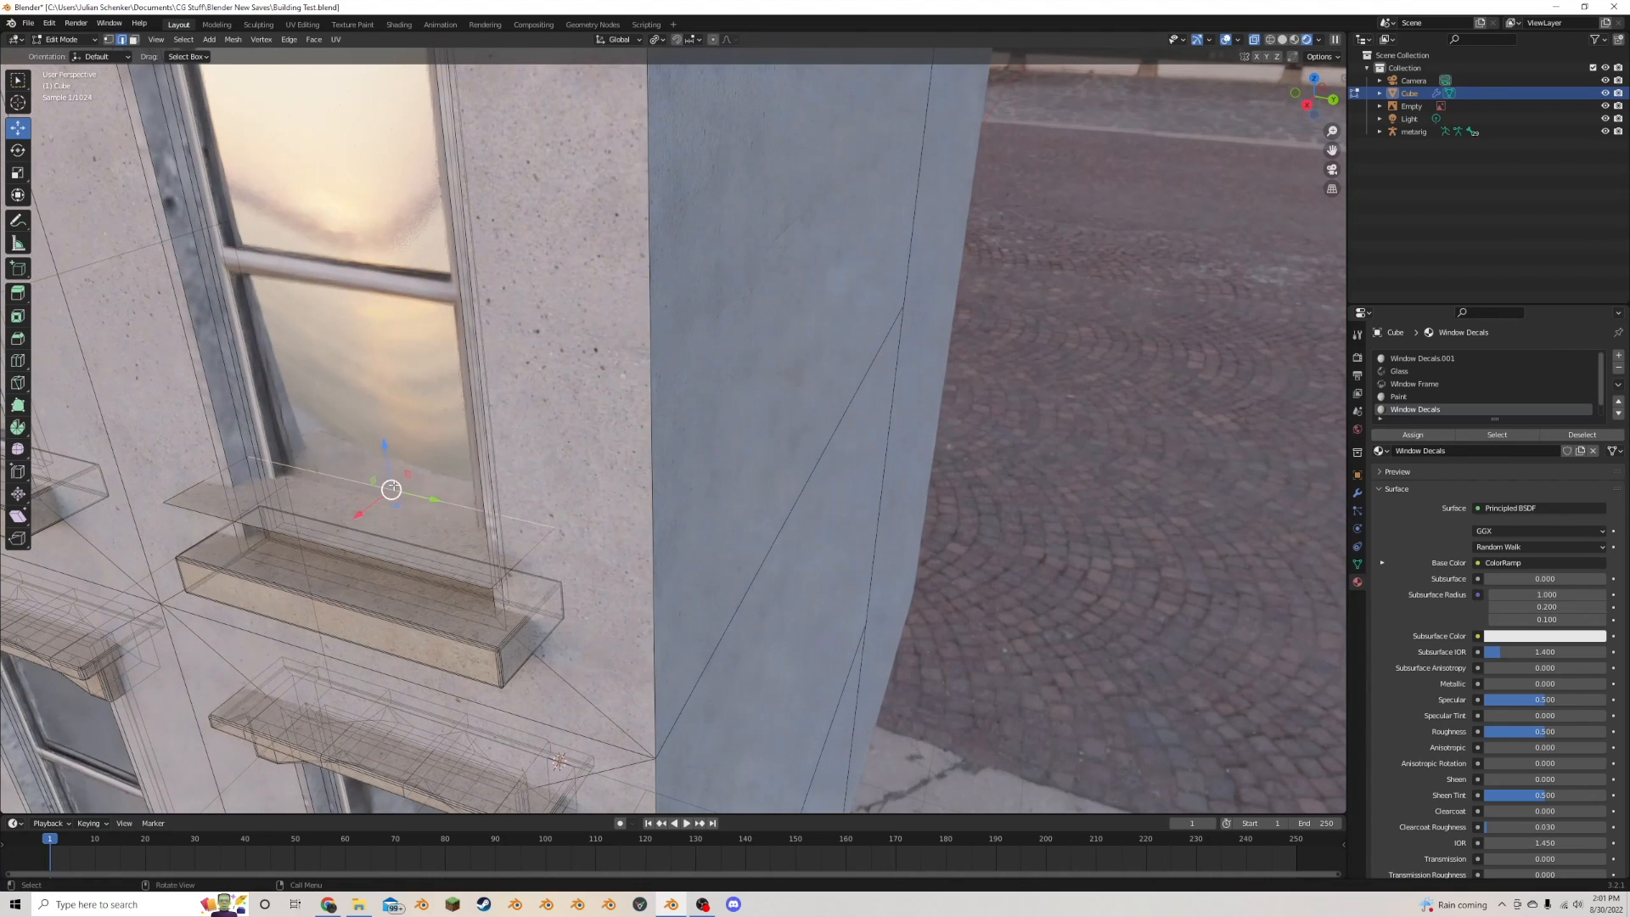
key(x)
click(387, 482)
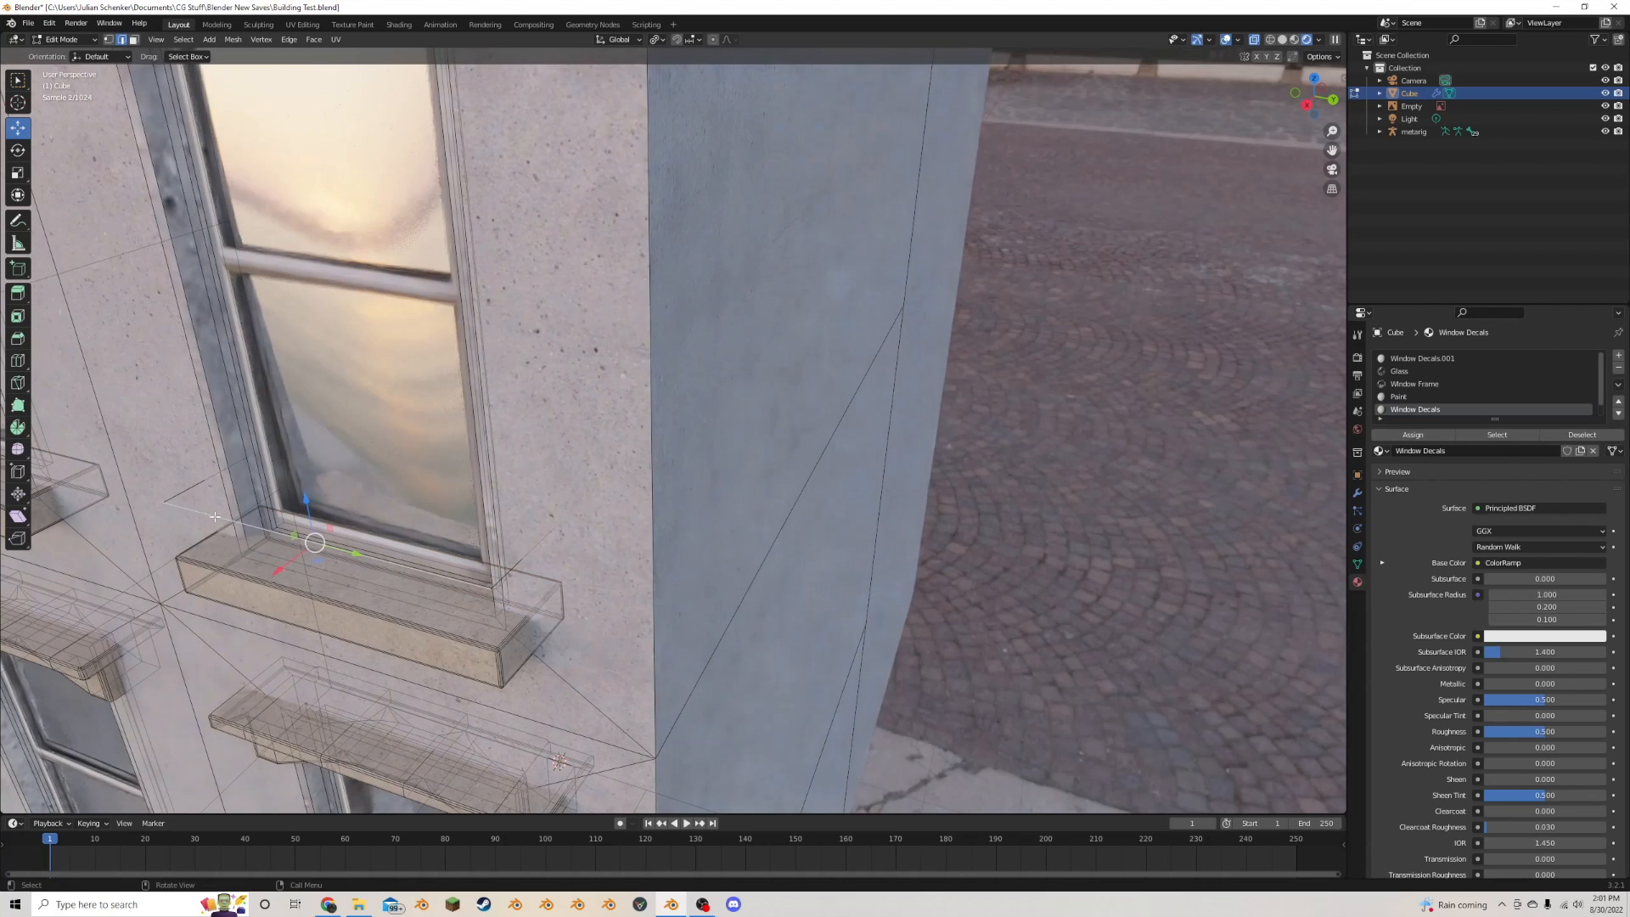
key(g)
click(527, 496)
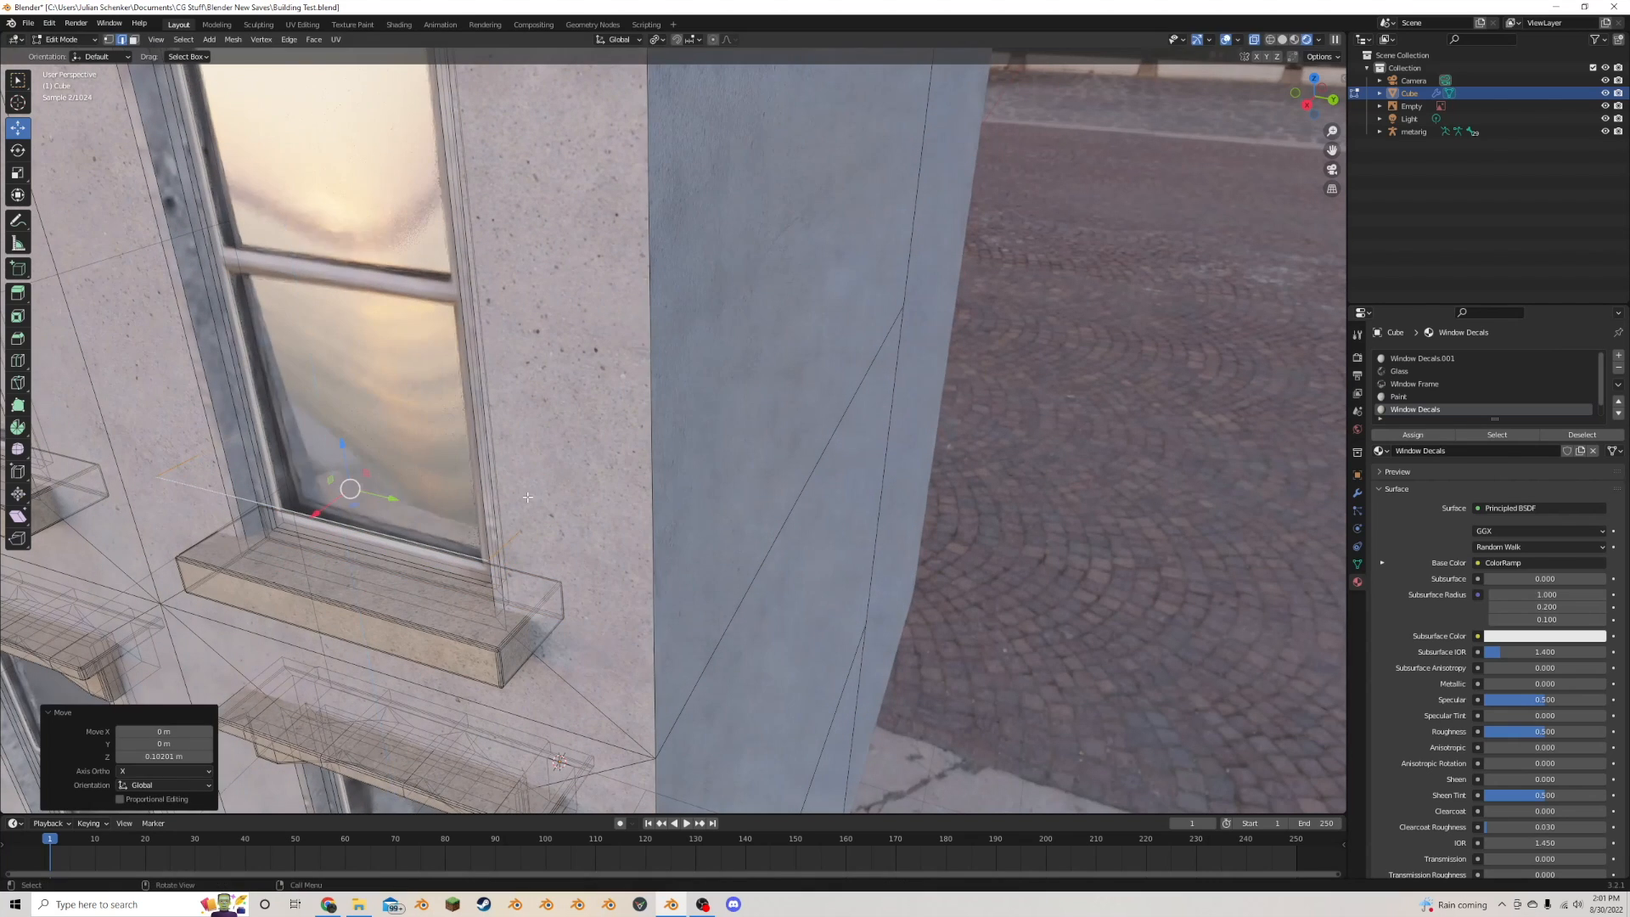
- Scale the U-shaped edges to about 0.778 along Y and 0.458 along X so they fit the window opening
key(s)
key(y)
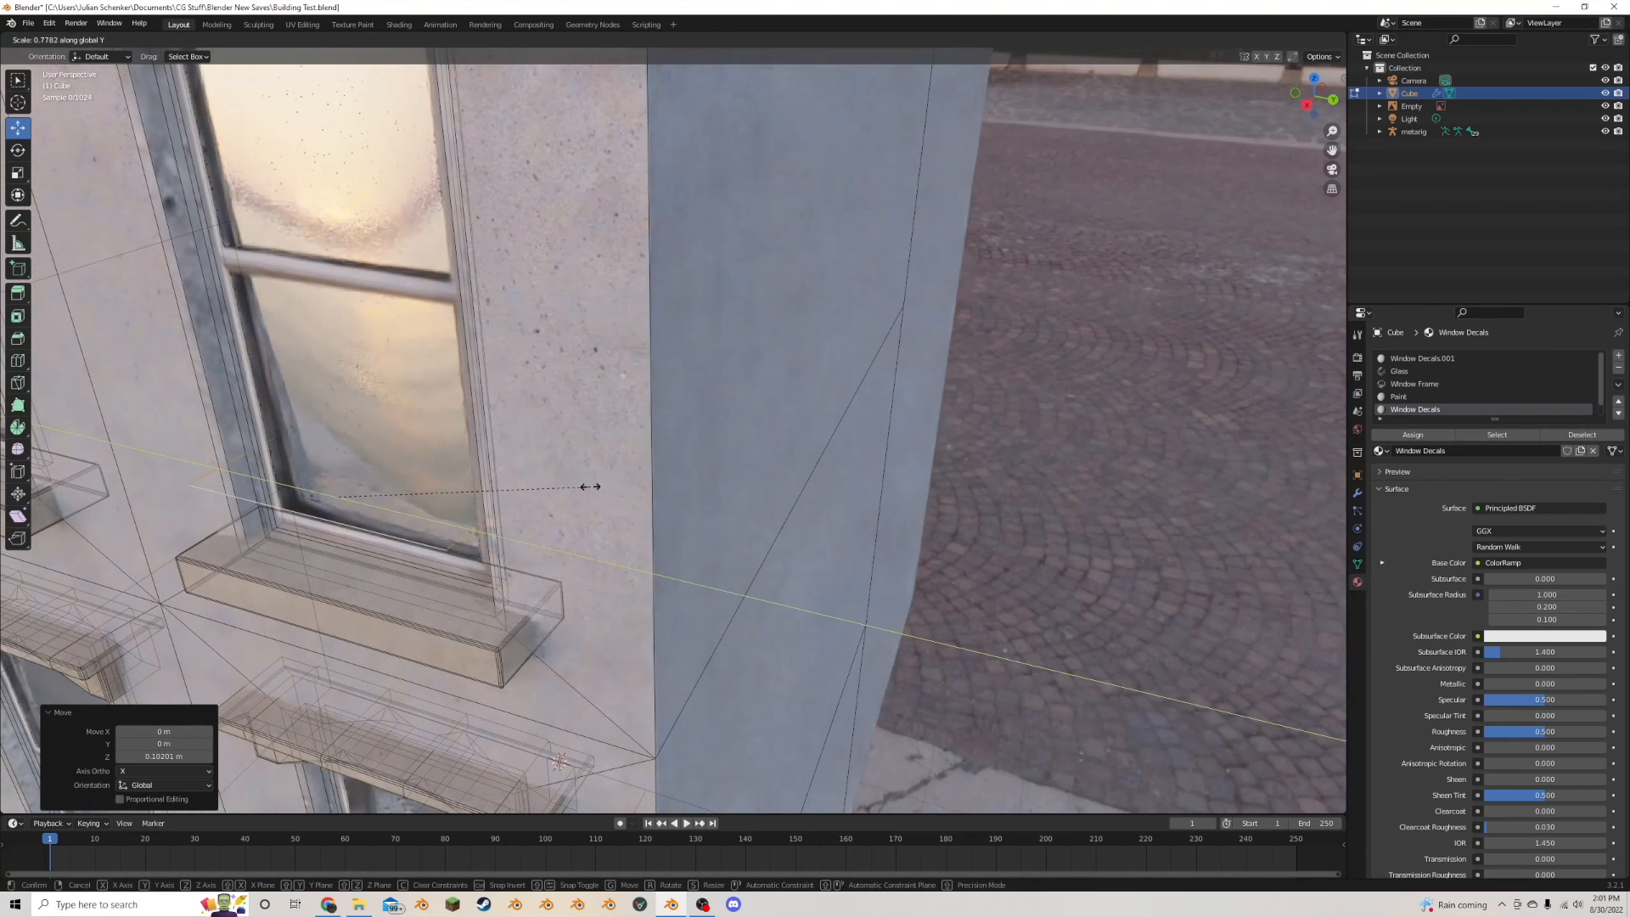
click(585, 487)
key(s)
key(x)
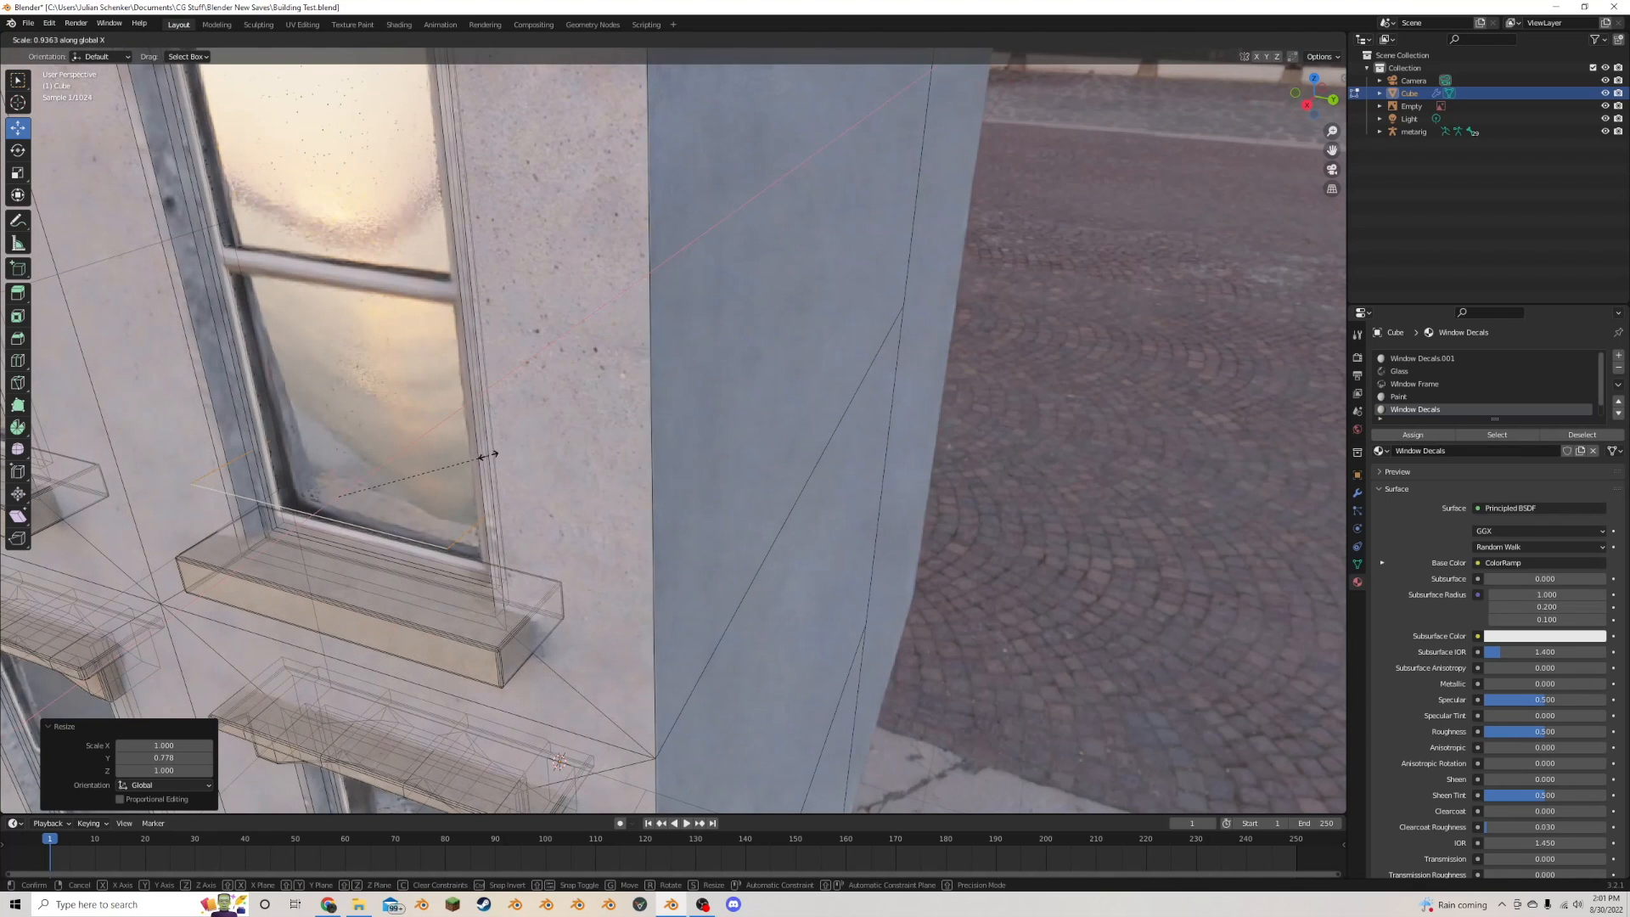
click(412, 480)
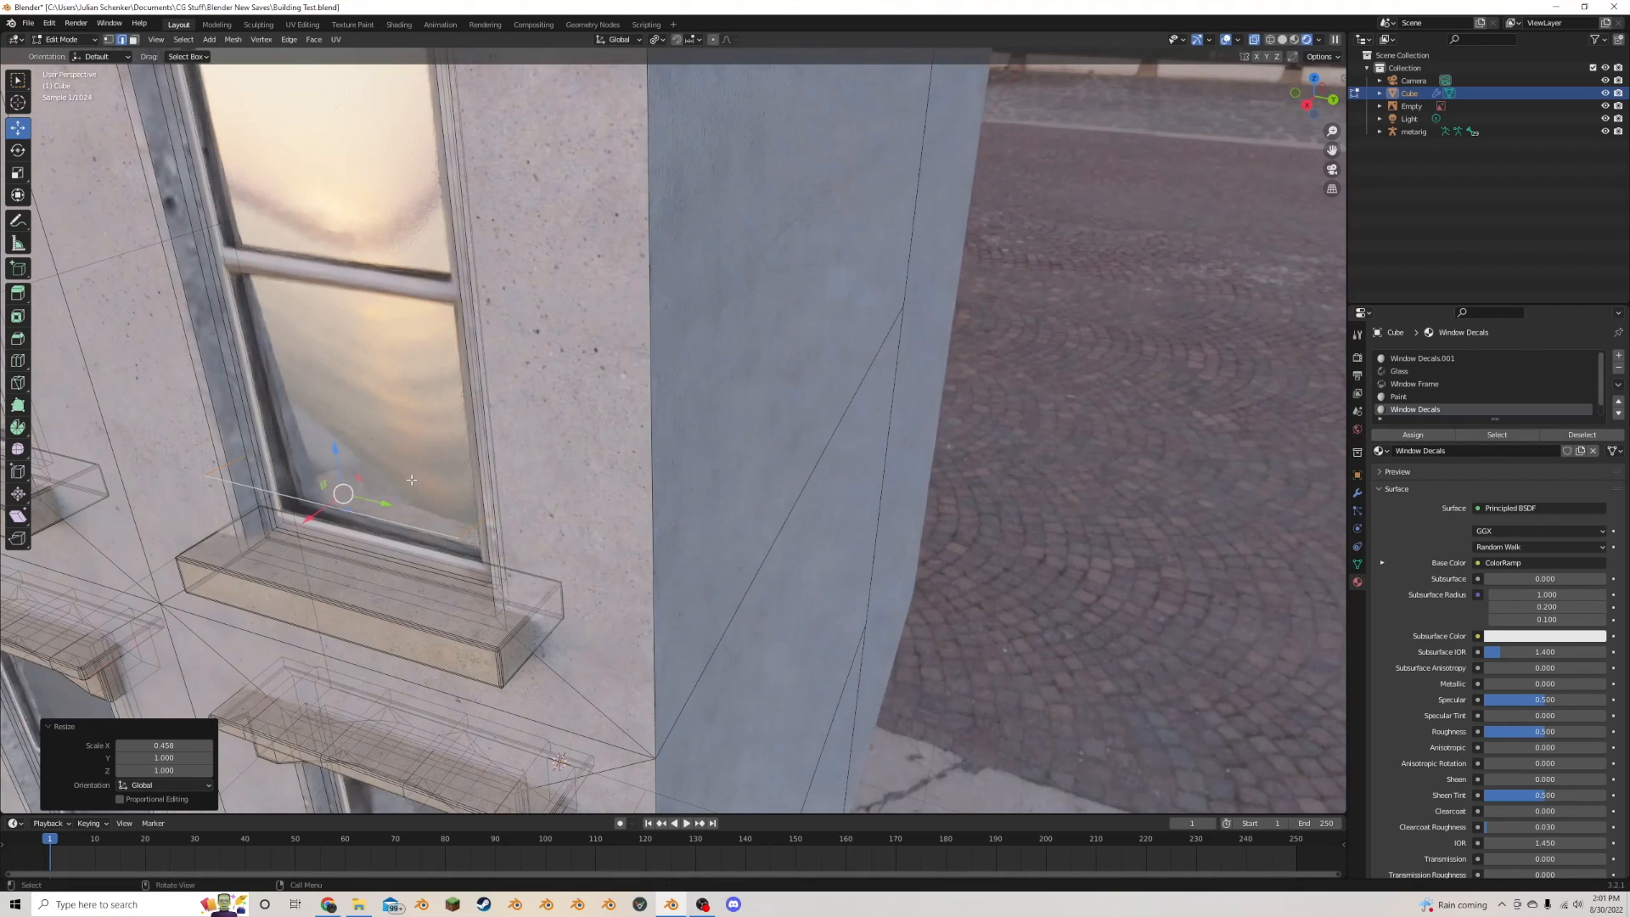
- Extrude the U-shaped edges about 0.32 m down to the sill to form a three-sided panel
key(e)
right_click(410, 471)
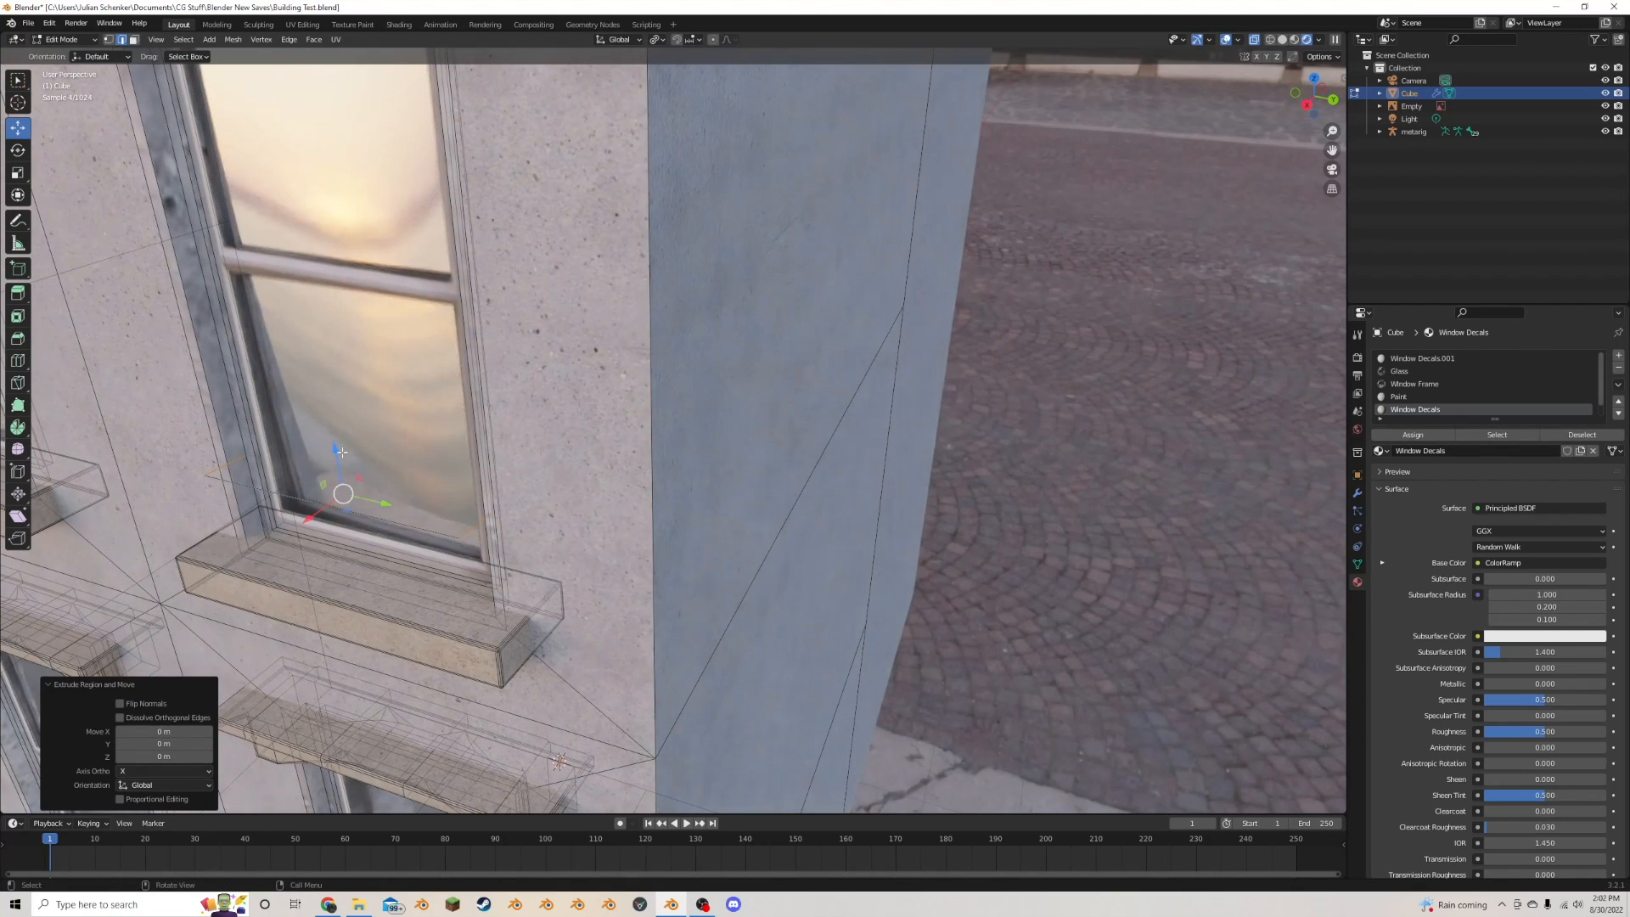
drag(336, 447, 349, 528)
key(alt+z)
middle_drag(344, 510, 366, 482)
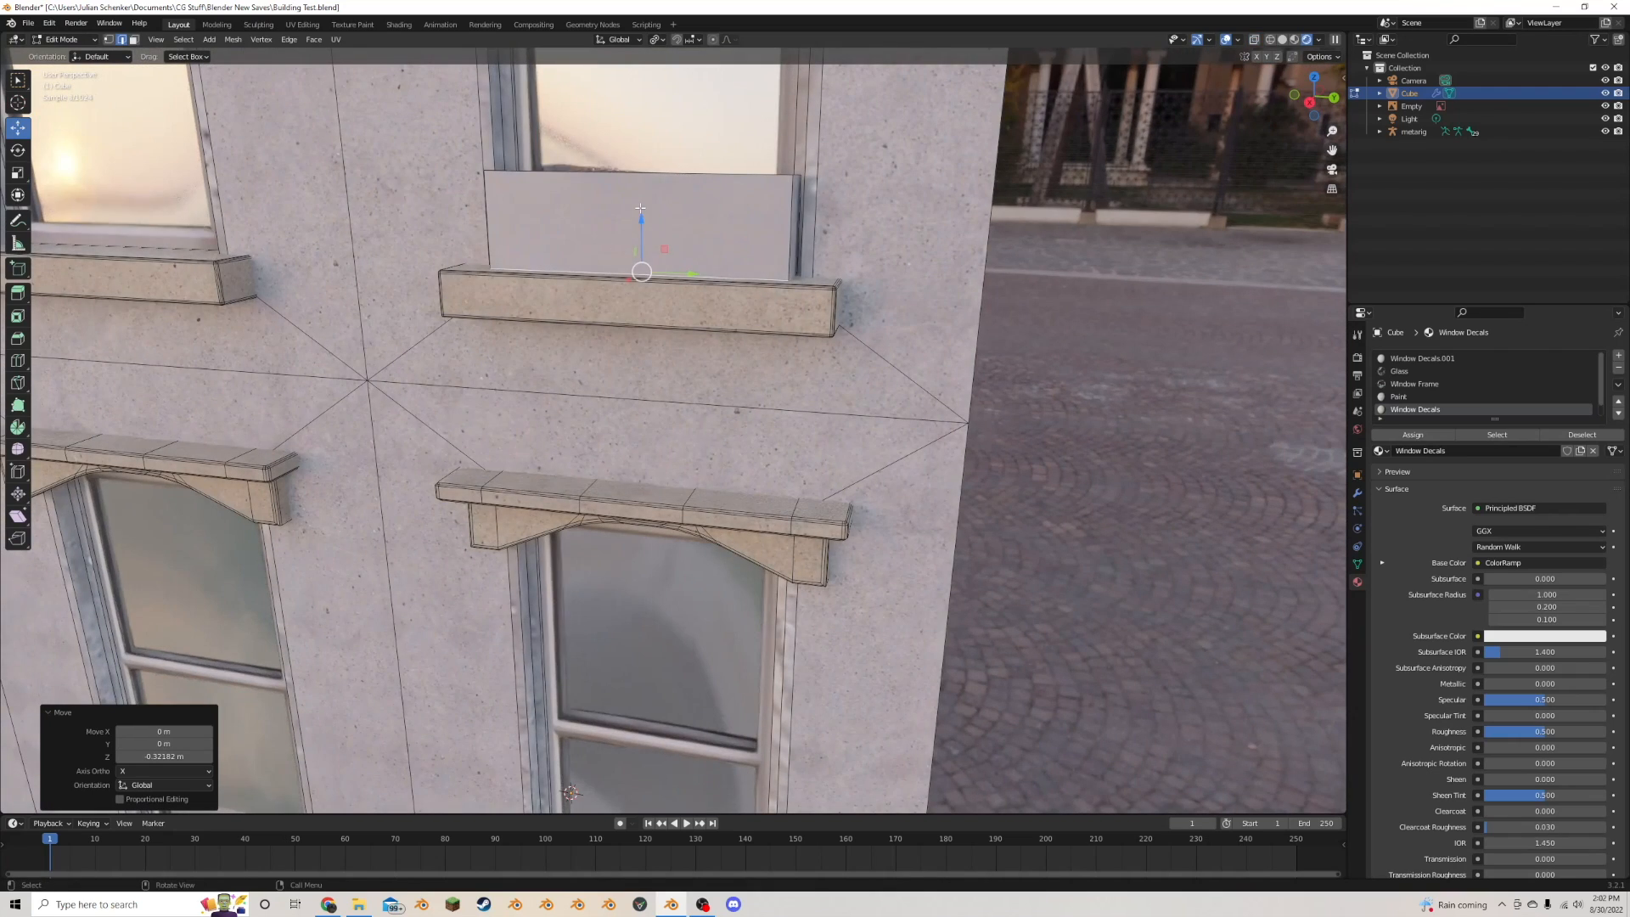
drag(643, 209, 644, 219)
- Raise the whole three-sided panel about 0.24 m and extend its lower edges about 0.22 m back down to the sill
key(l)
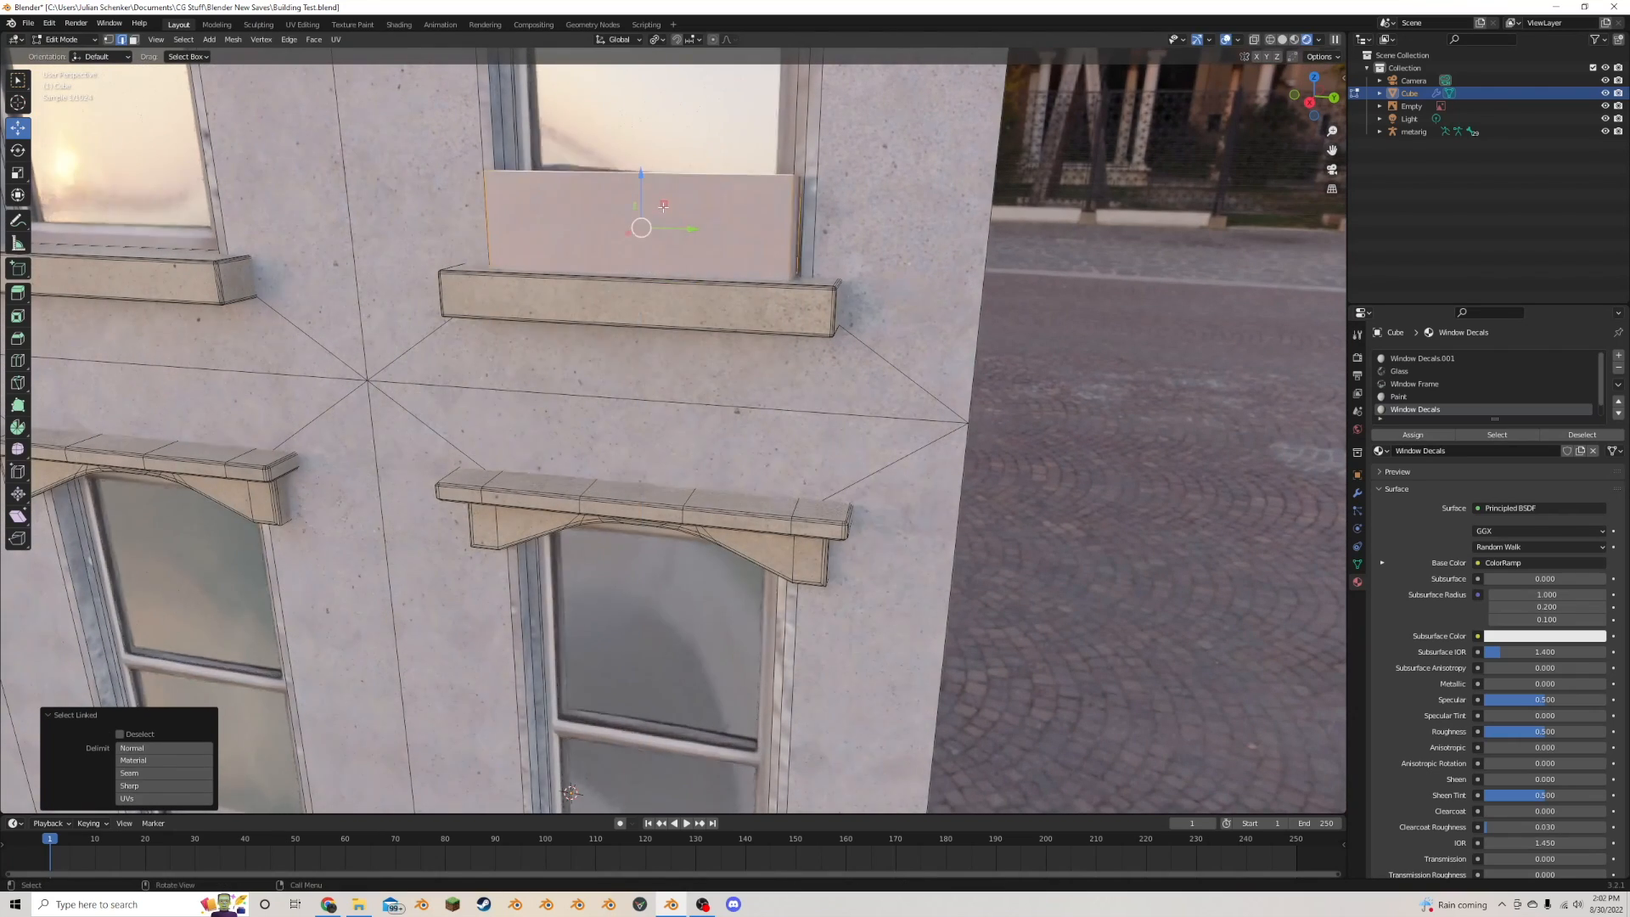
scroll(663, 212, down, 5)
key(g)
key(z)
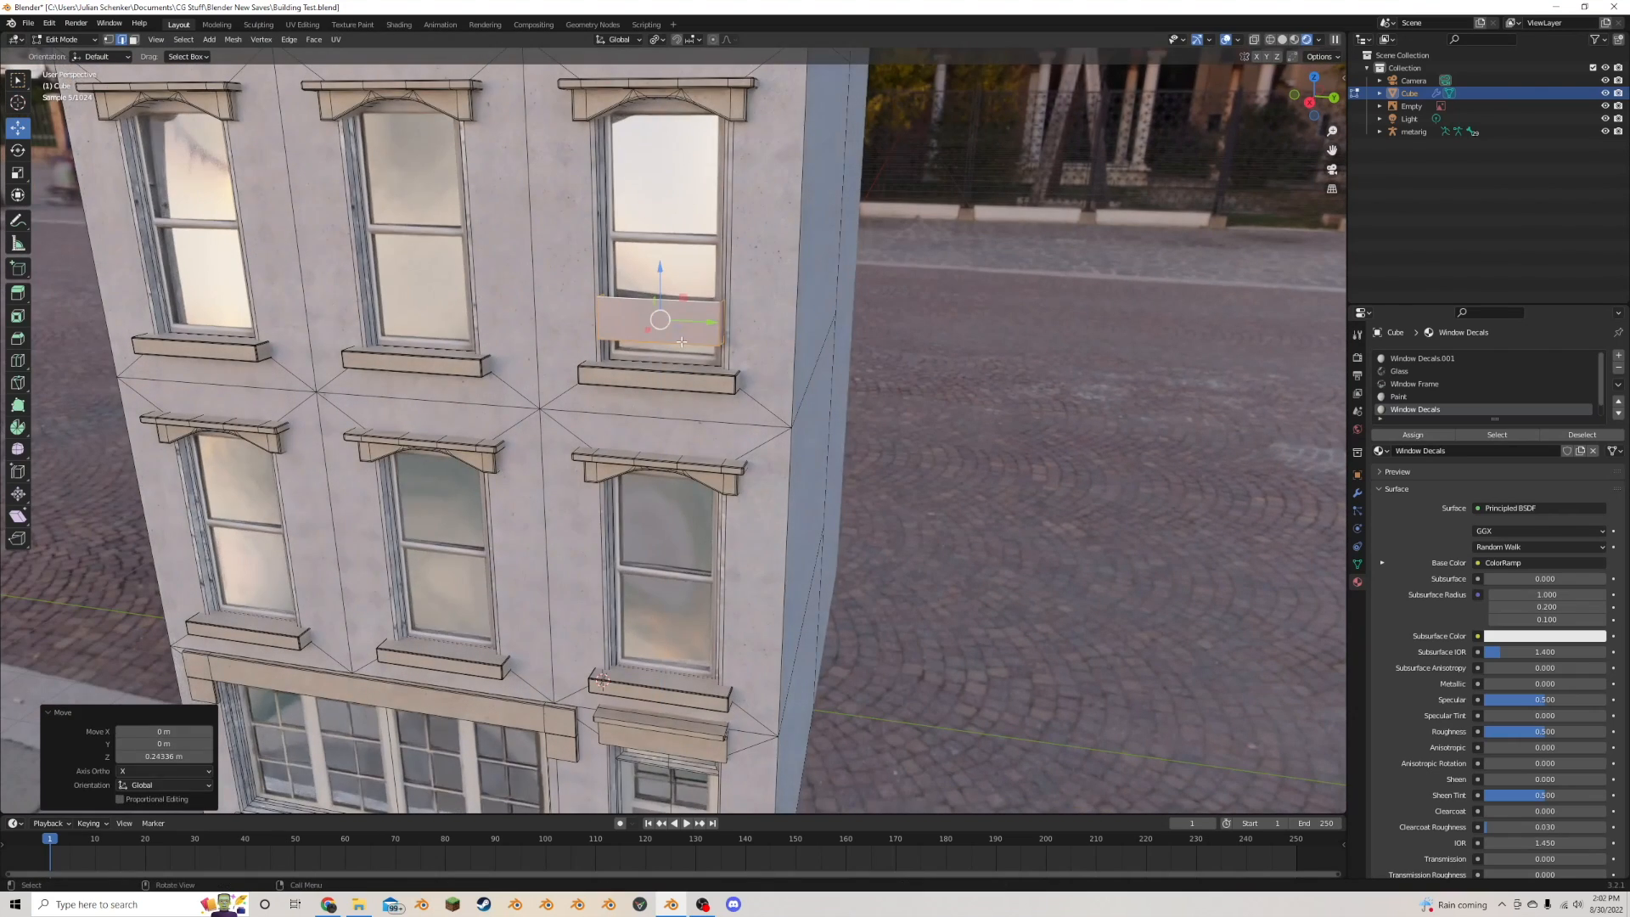
key(g)
key(z)
click(682, 327)
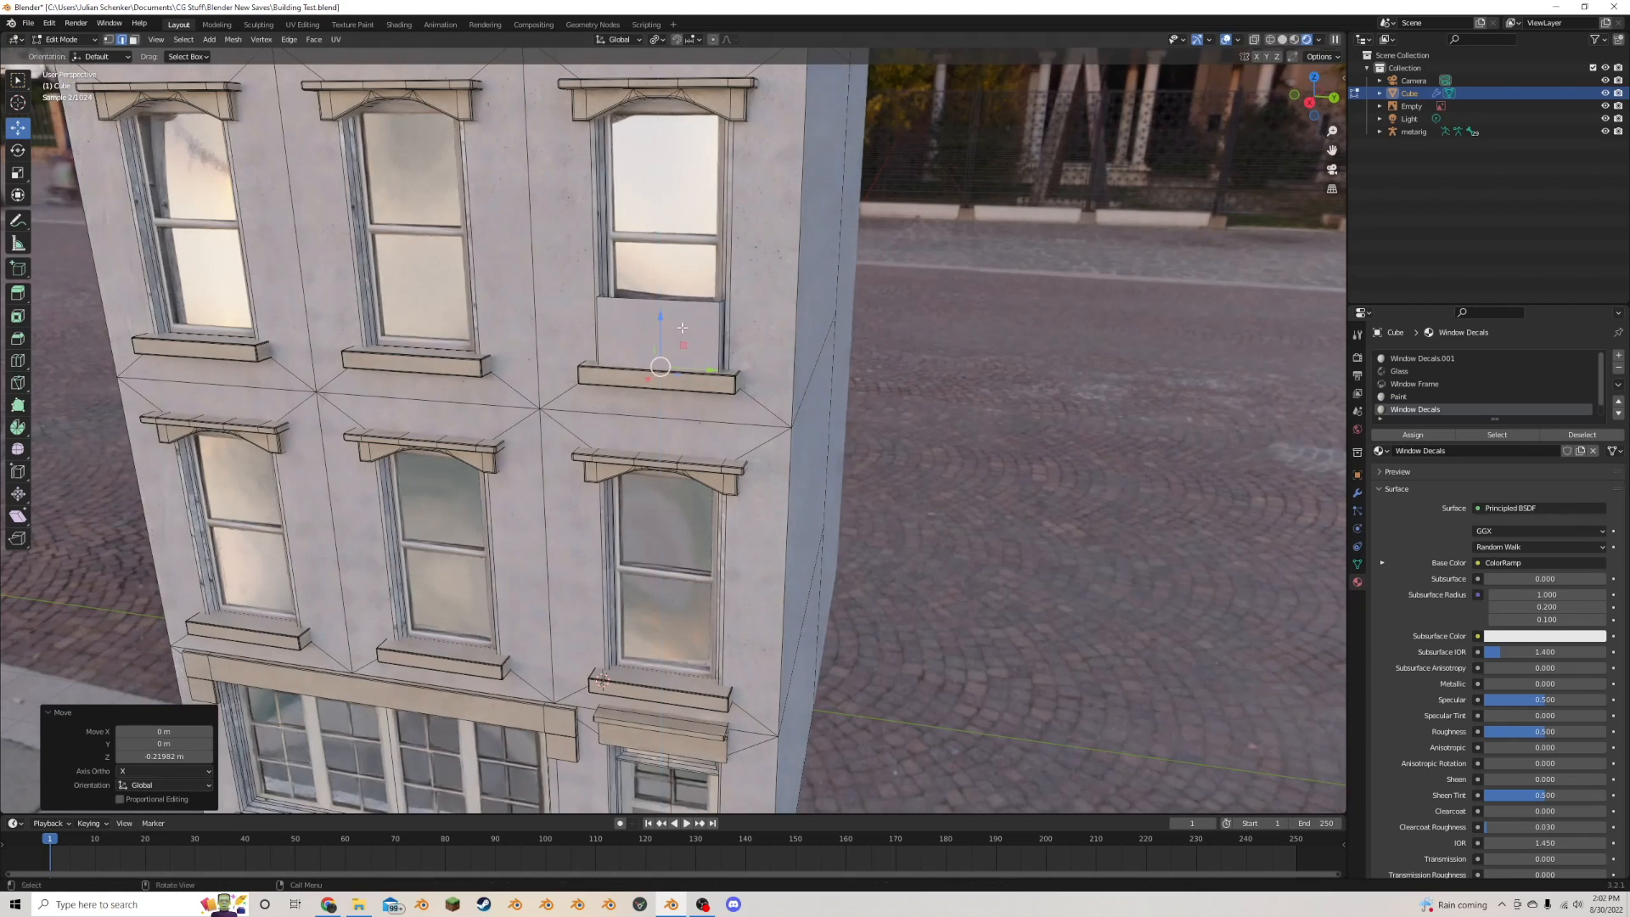
- Assign the Metal material to the whole three-sided panel and unwrap it with Cube Projection
key(l)
scroll(693, 330, up, 5)
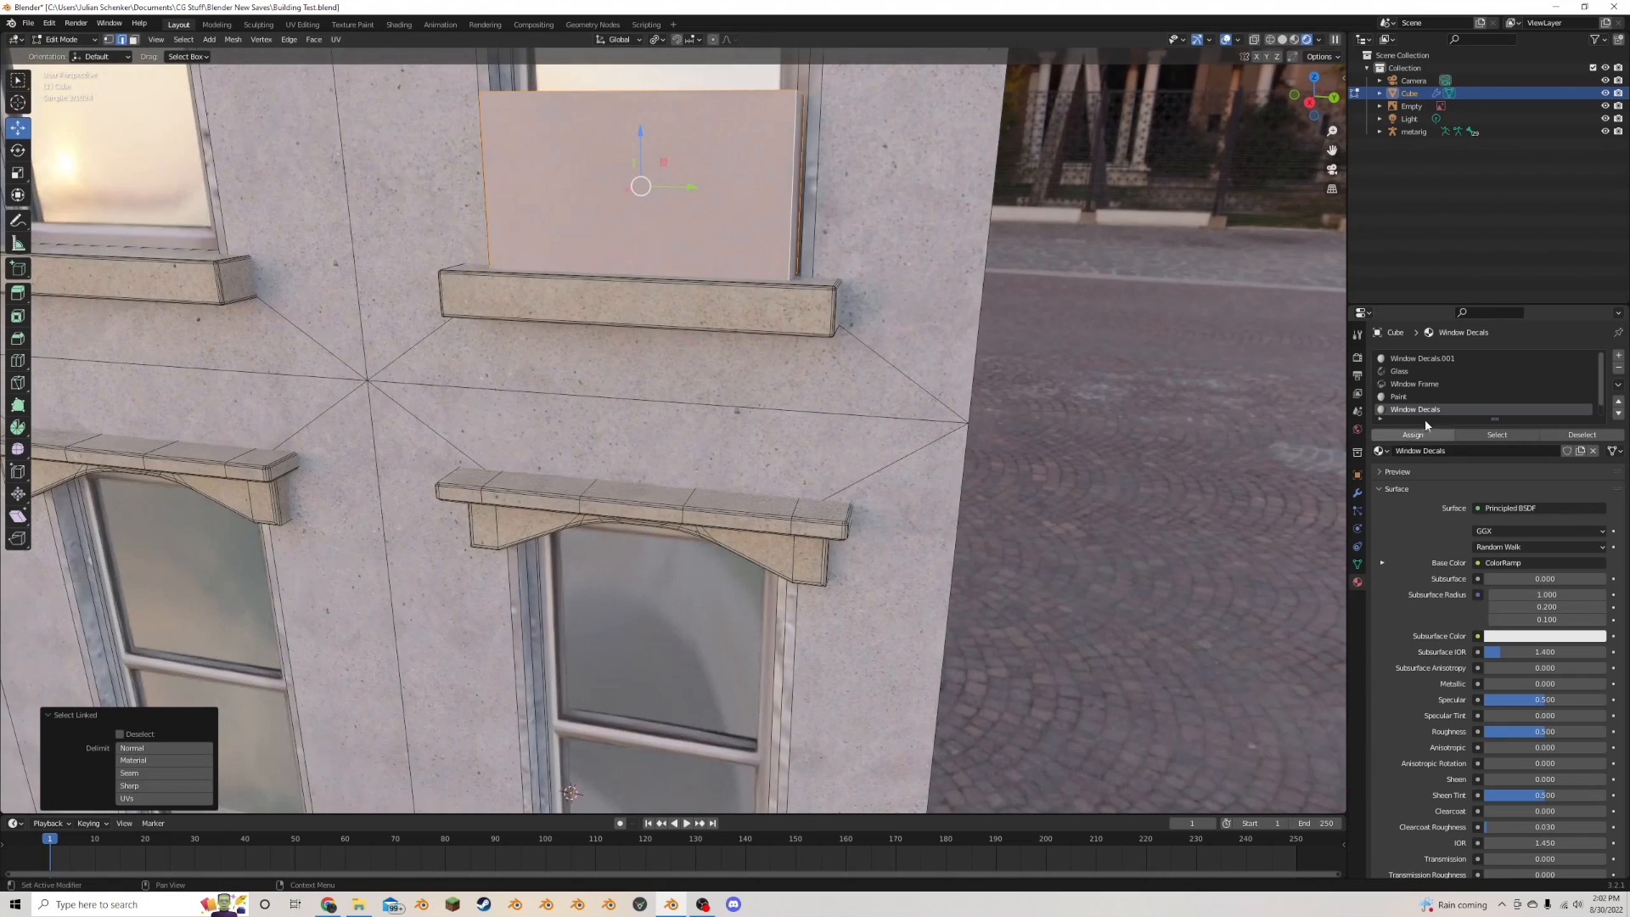
click(1407, 410)
click(1431, 435)
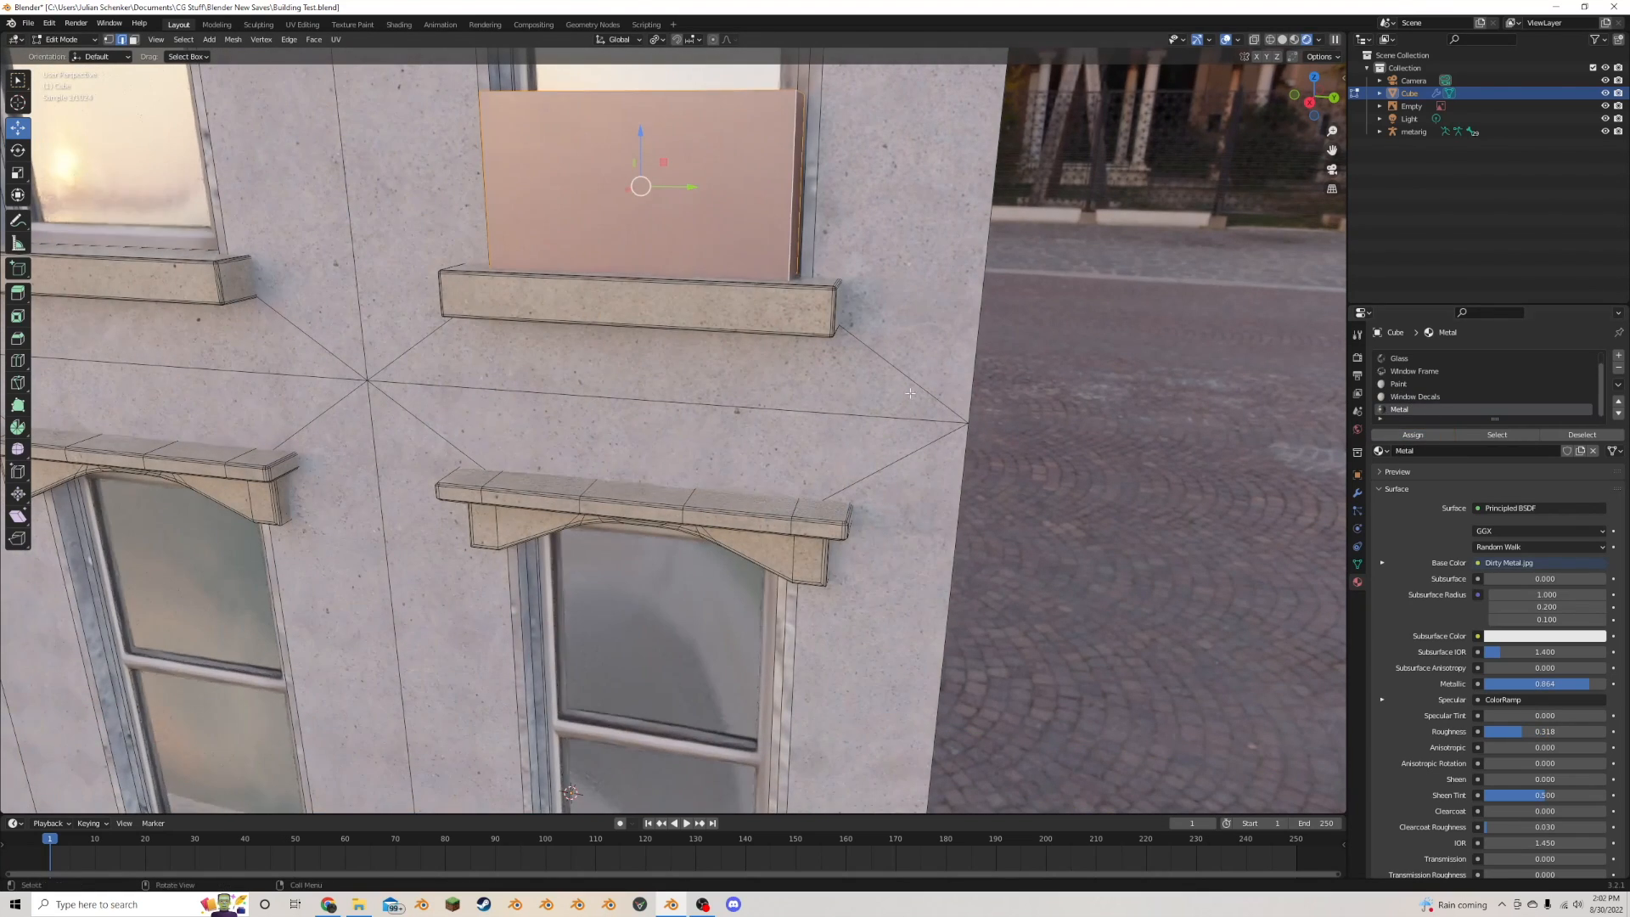
middle_drag(915, 450, 915, 479)
key(u)
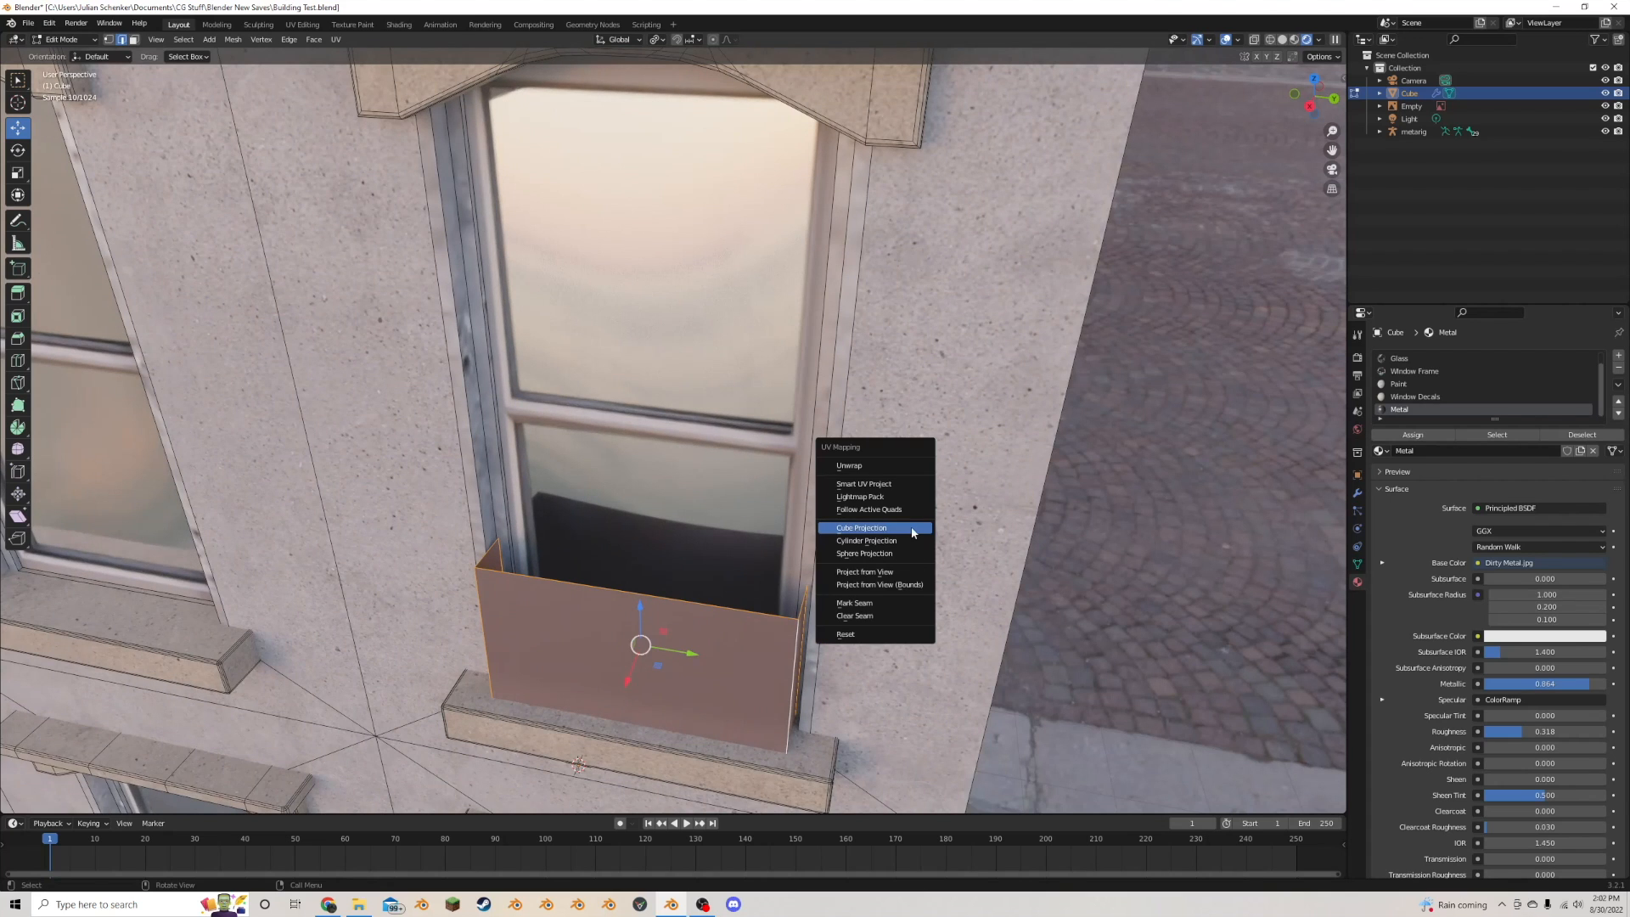
click(862, 528)
middle_drag(194, 146, 407, 226)
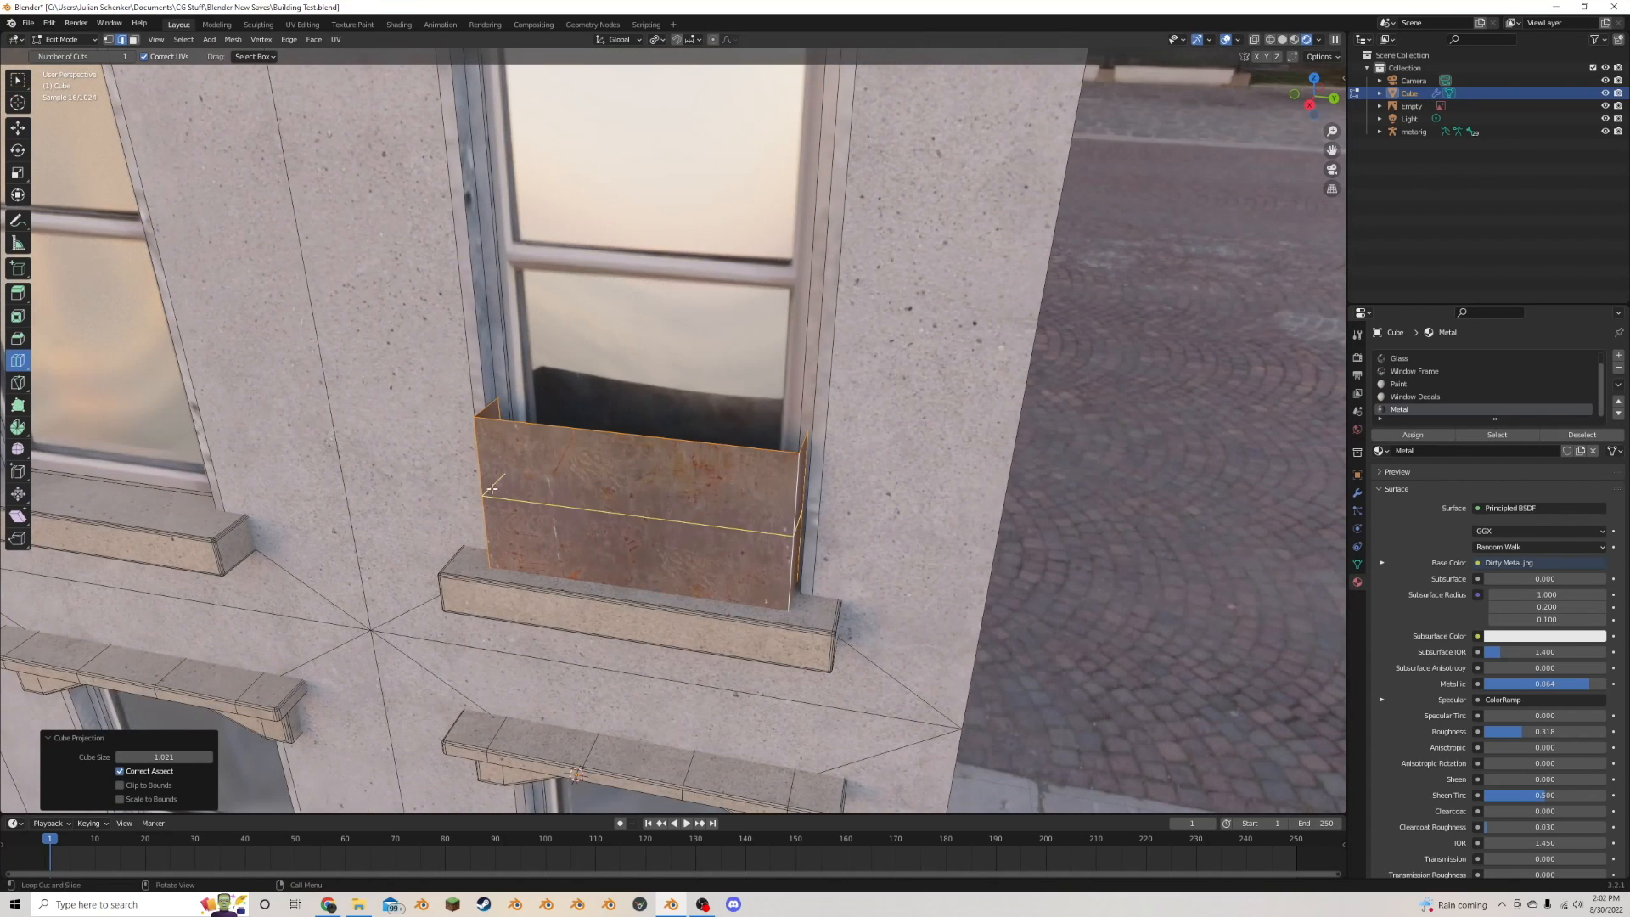
- Add horizontal loop cuts near the metal panel's upper and lower edges, divide its front into four columns with vertical cuts, and select all its faces
drag(491, 489, 483, 545)
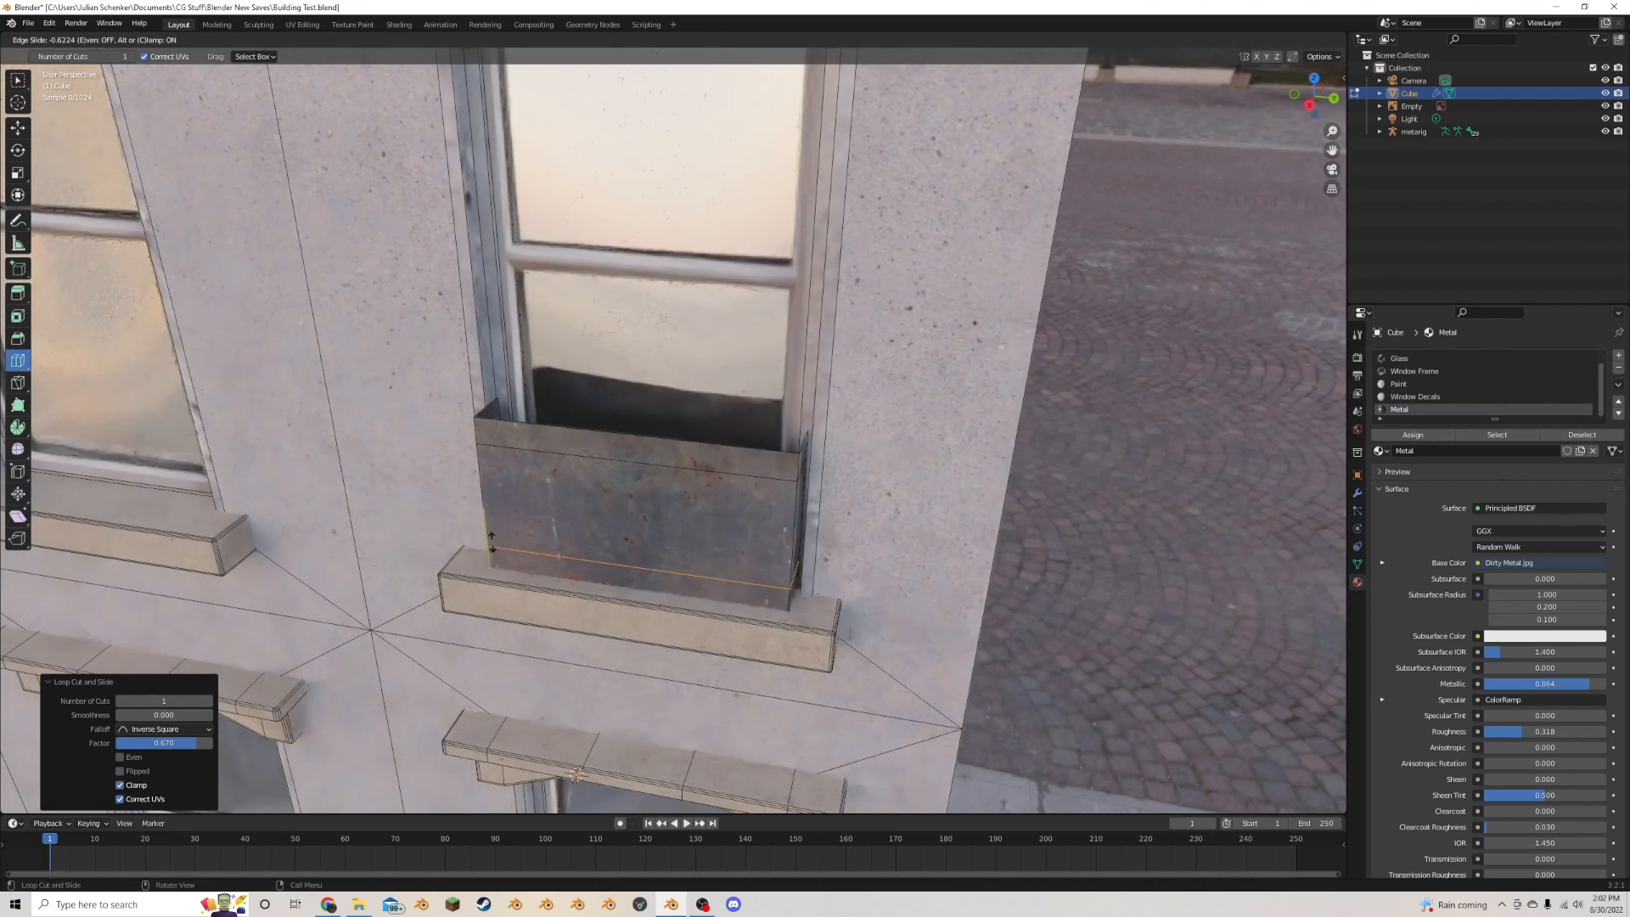
click(642, 444)
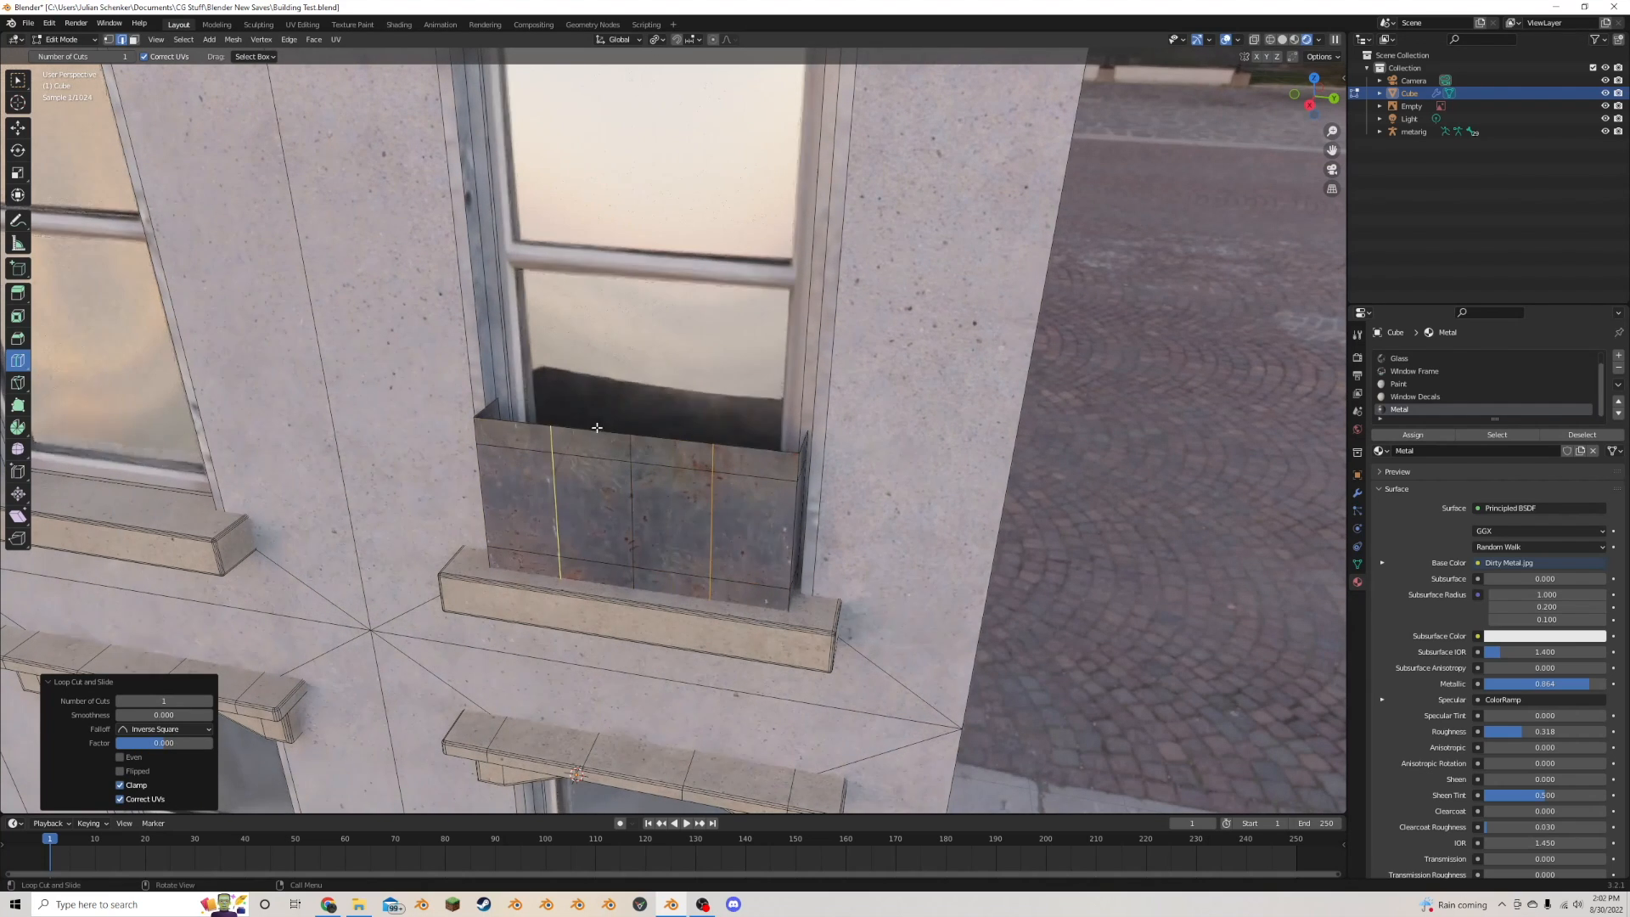
click(135, 40)
click(659, 494)
key(l)
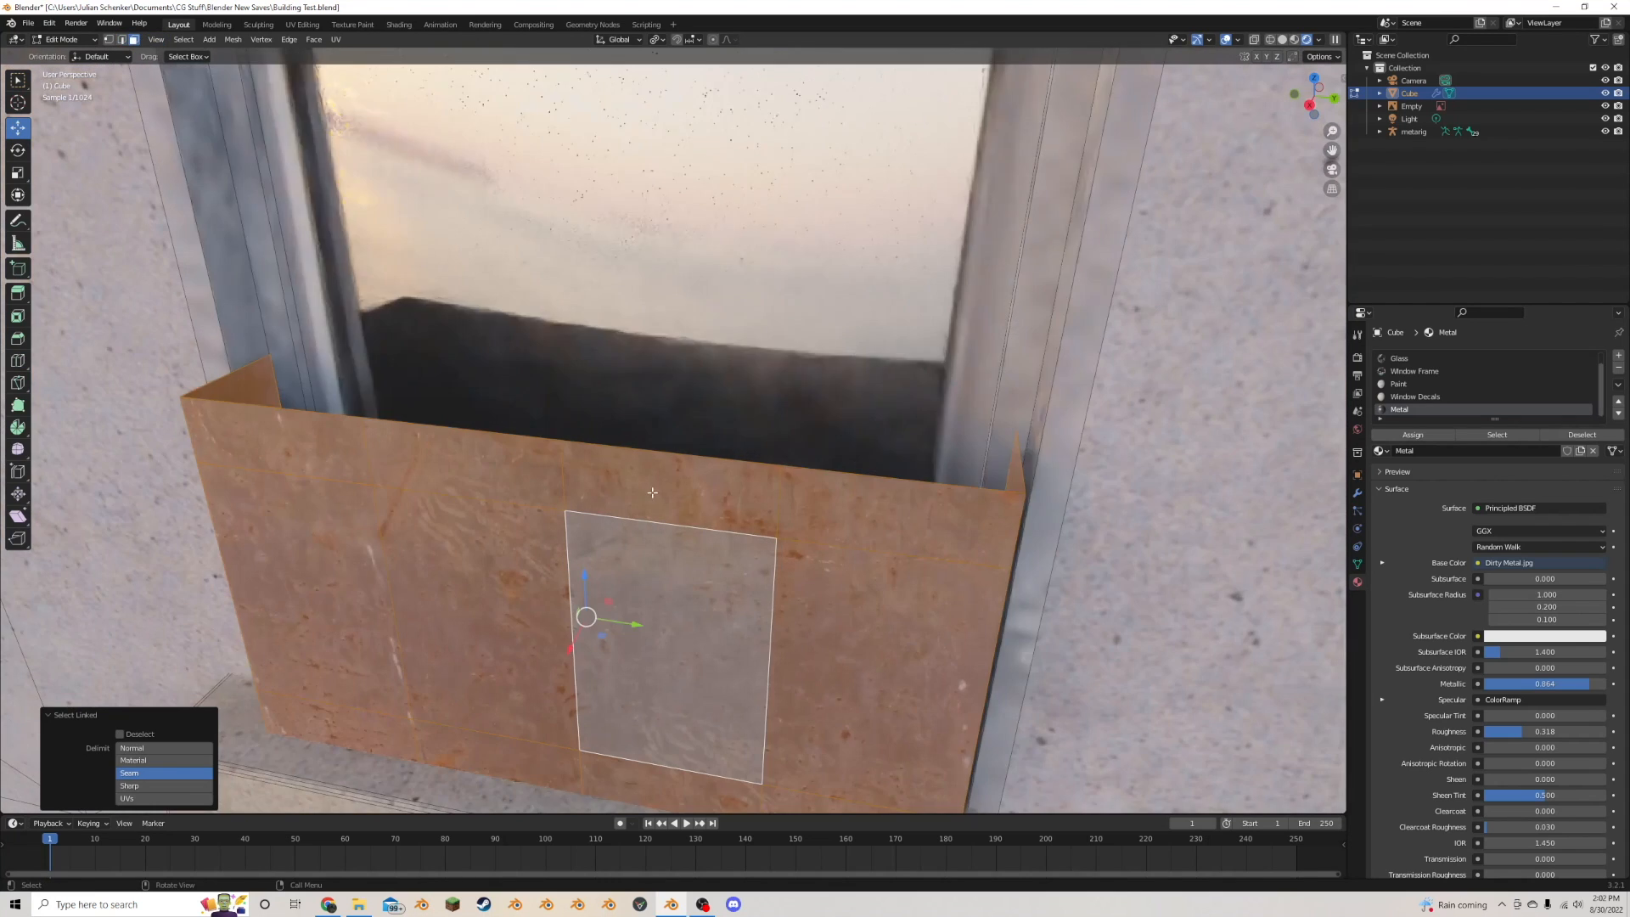
scroll(659, 495, up, 5)
key(i)
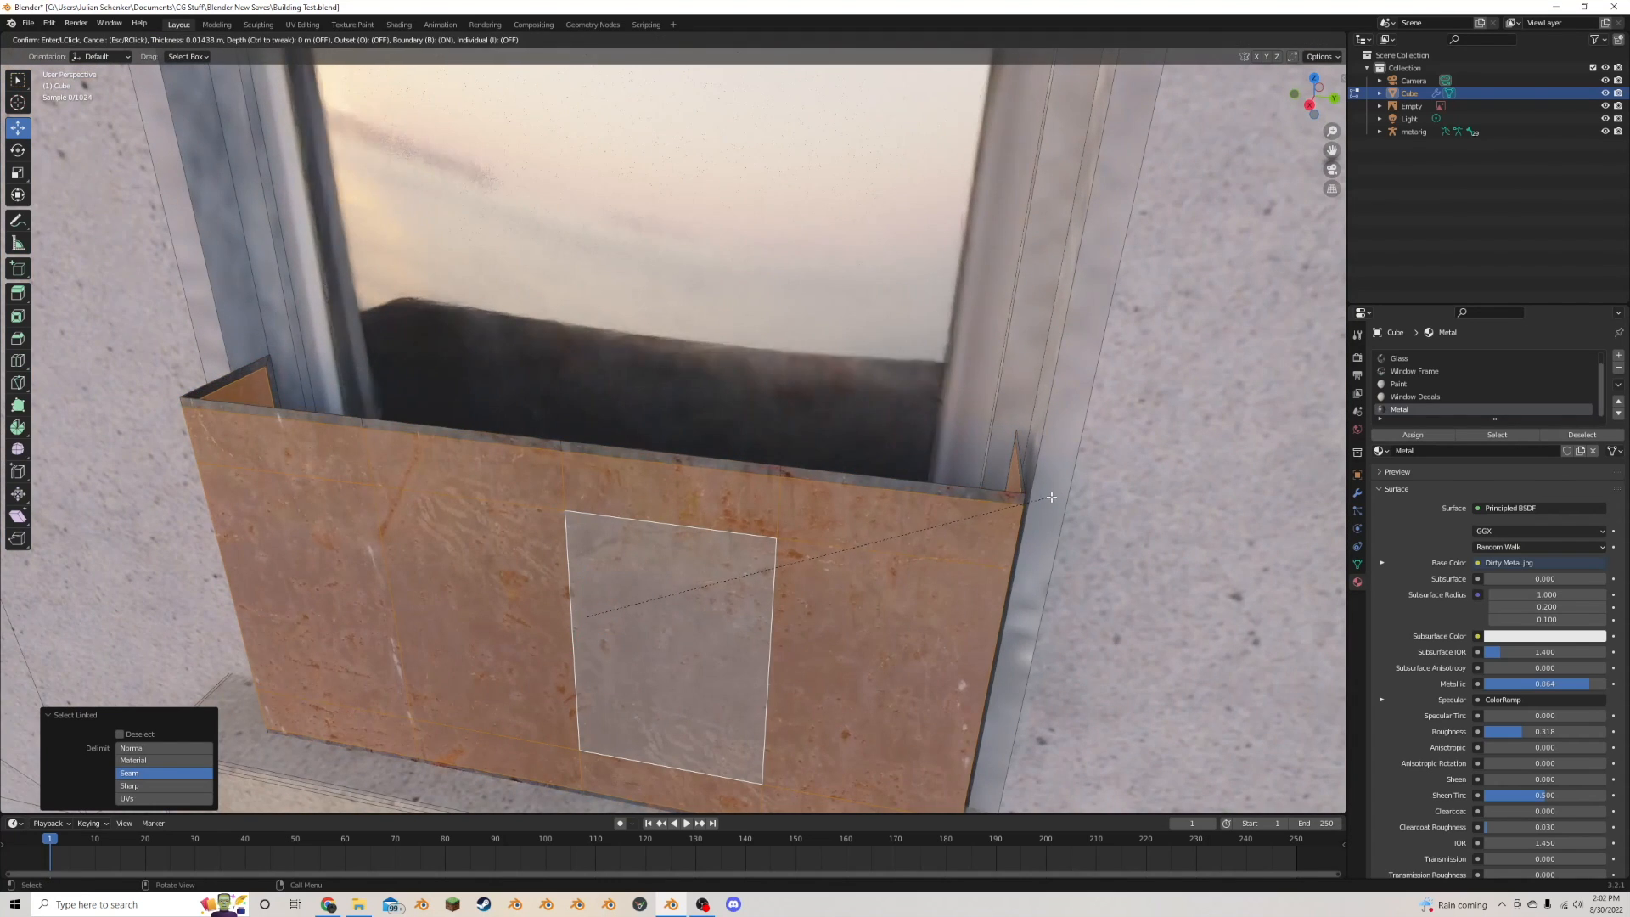
click(1053, 498)
key(ctrl+z)
- Inset all the panel's faces individually with a thickness of about 0.016 m
key(i)
key(i)
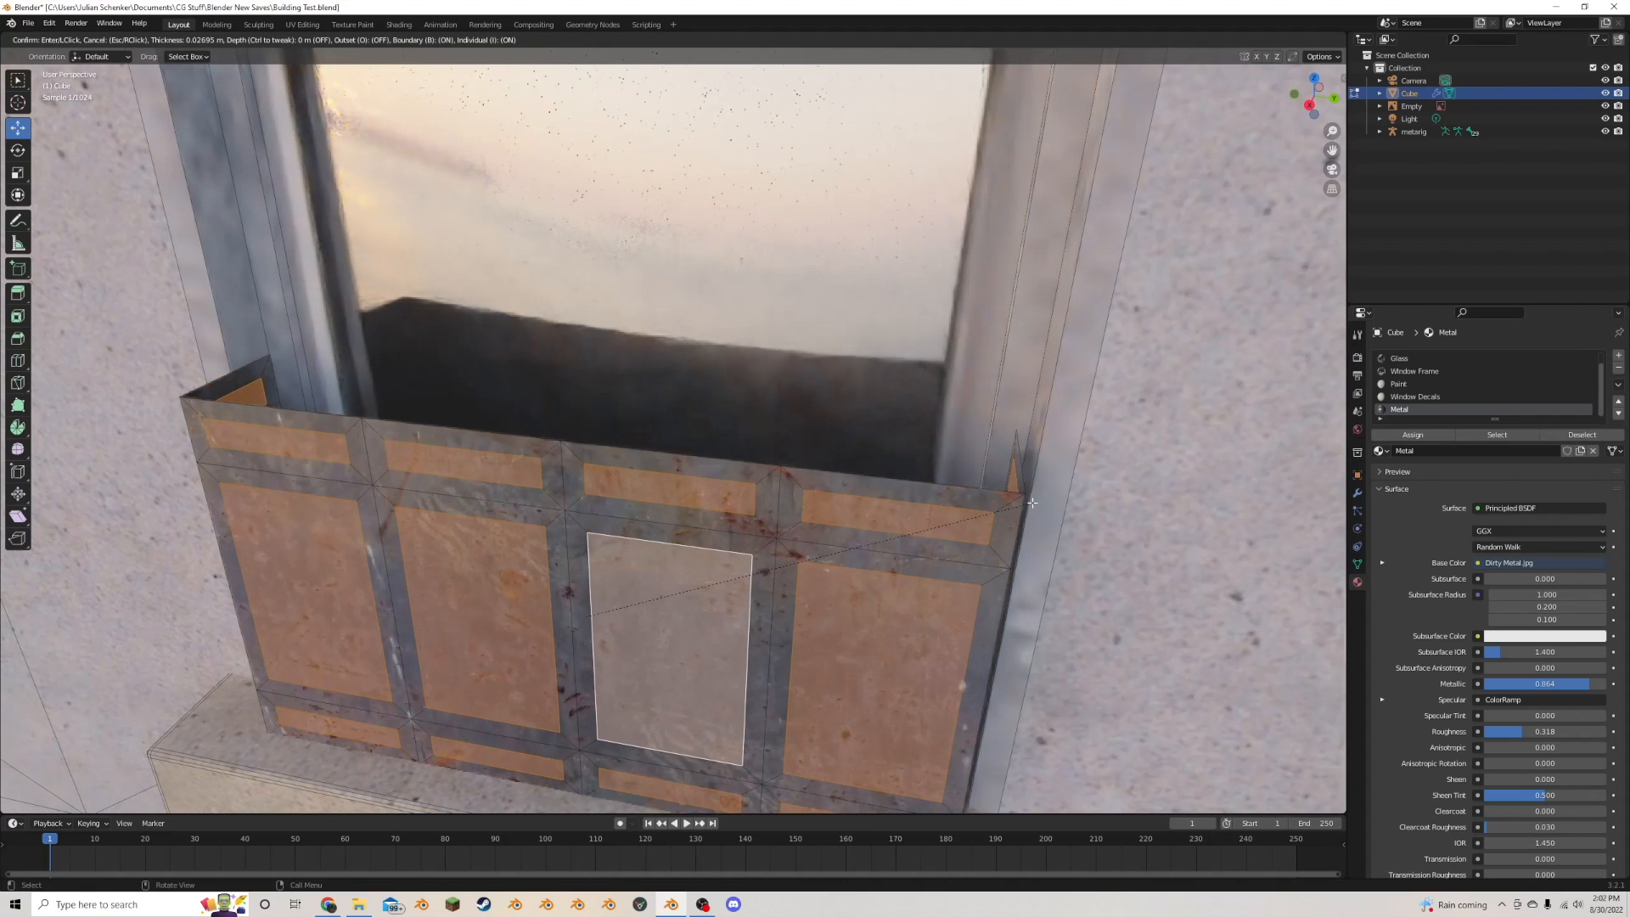
click(1039, 505)
- Extrude the inset faces about 0.007 m along their normals and delete them to leave an open metal railing
key(alt+e)
click(820, 508)
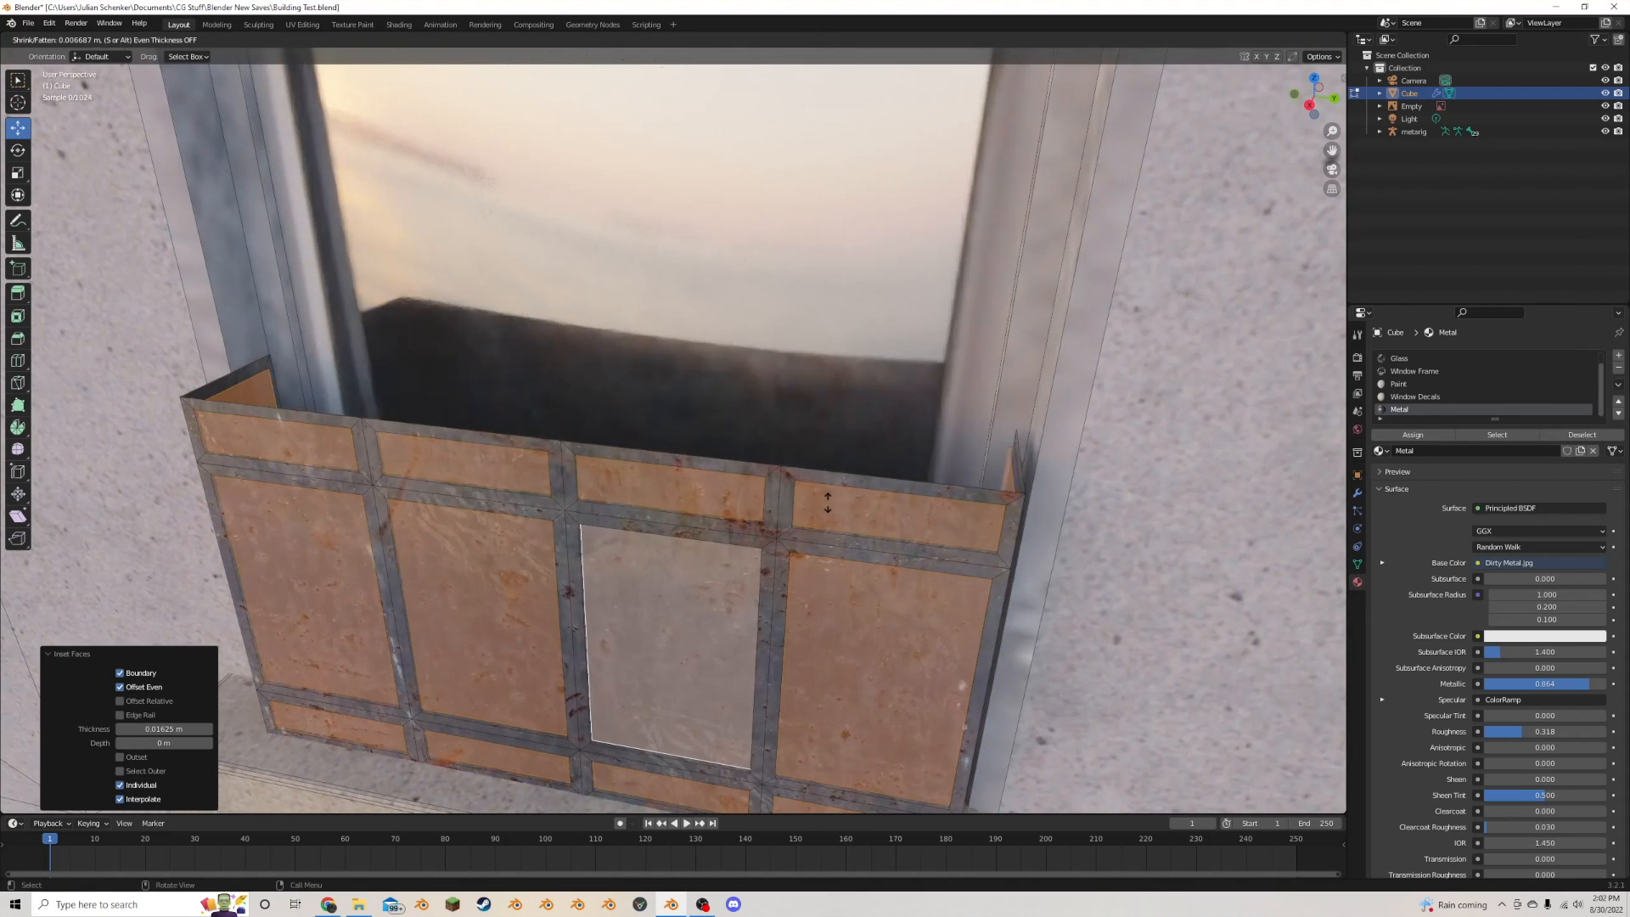
click(828, 501)
key(x)
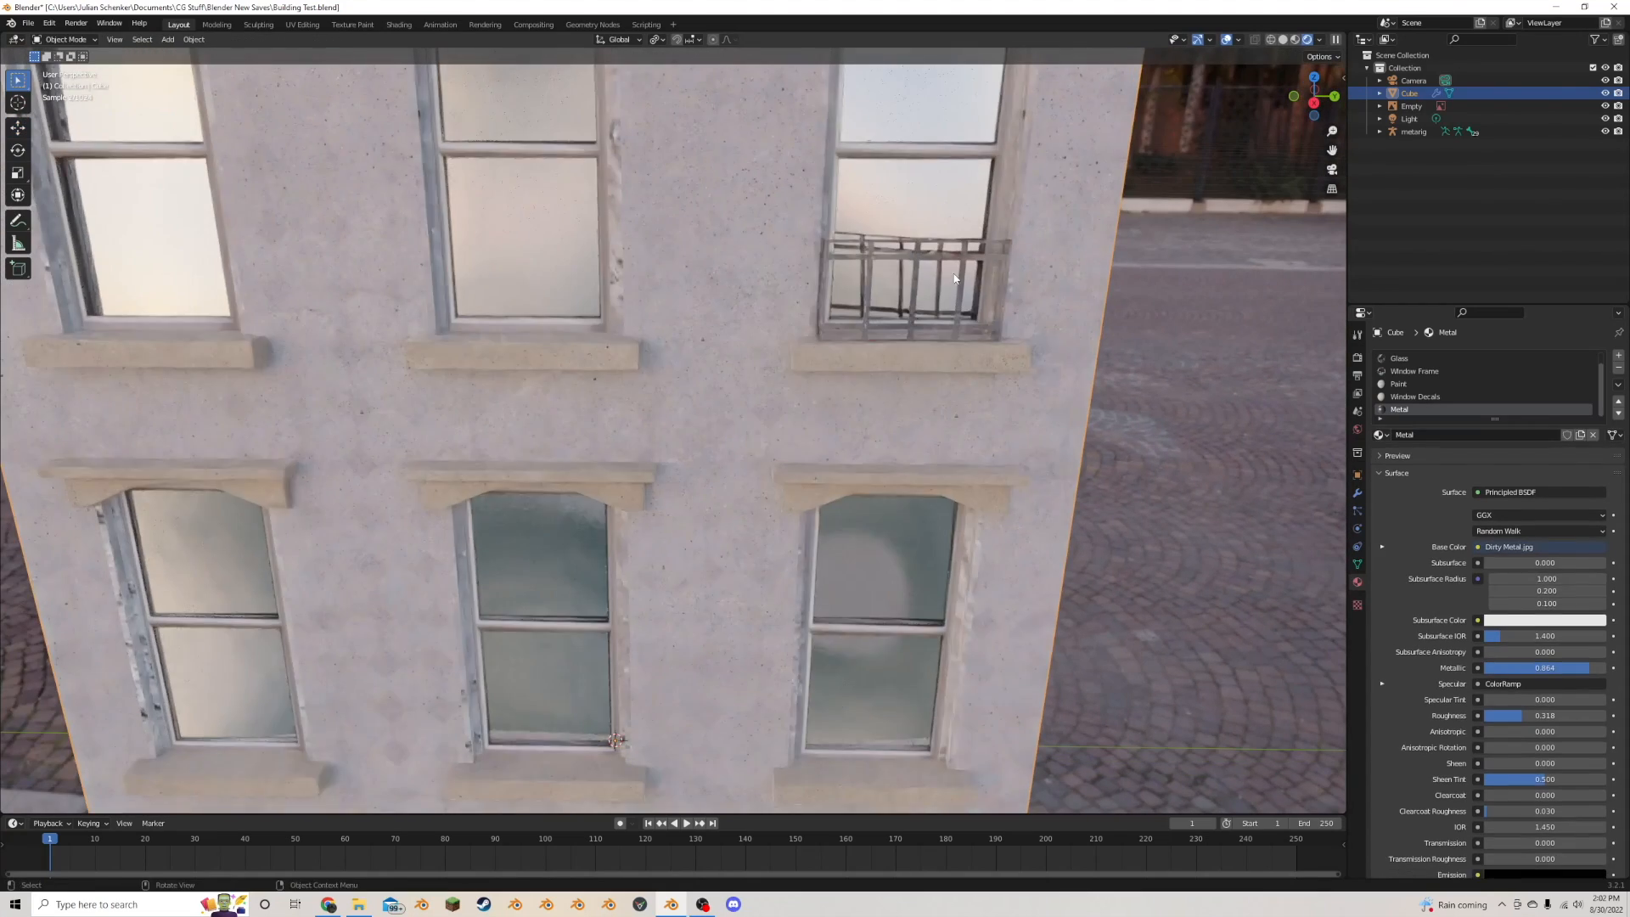
- Duplicate the whole railing about 2.18 m in the negative Y direction onto the upper floor's middle window
key(Tab)
key(l)
click(1316, 104)
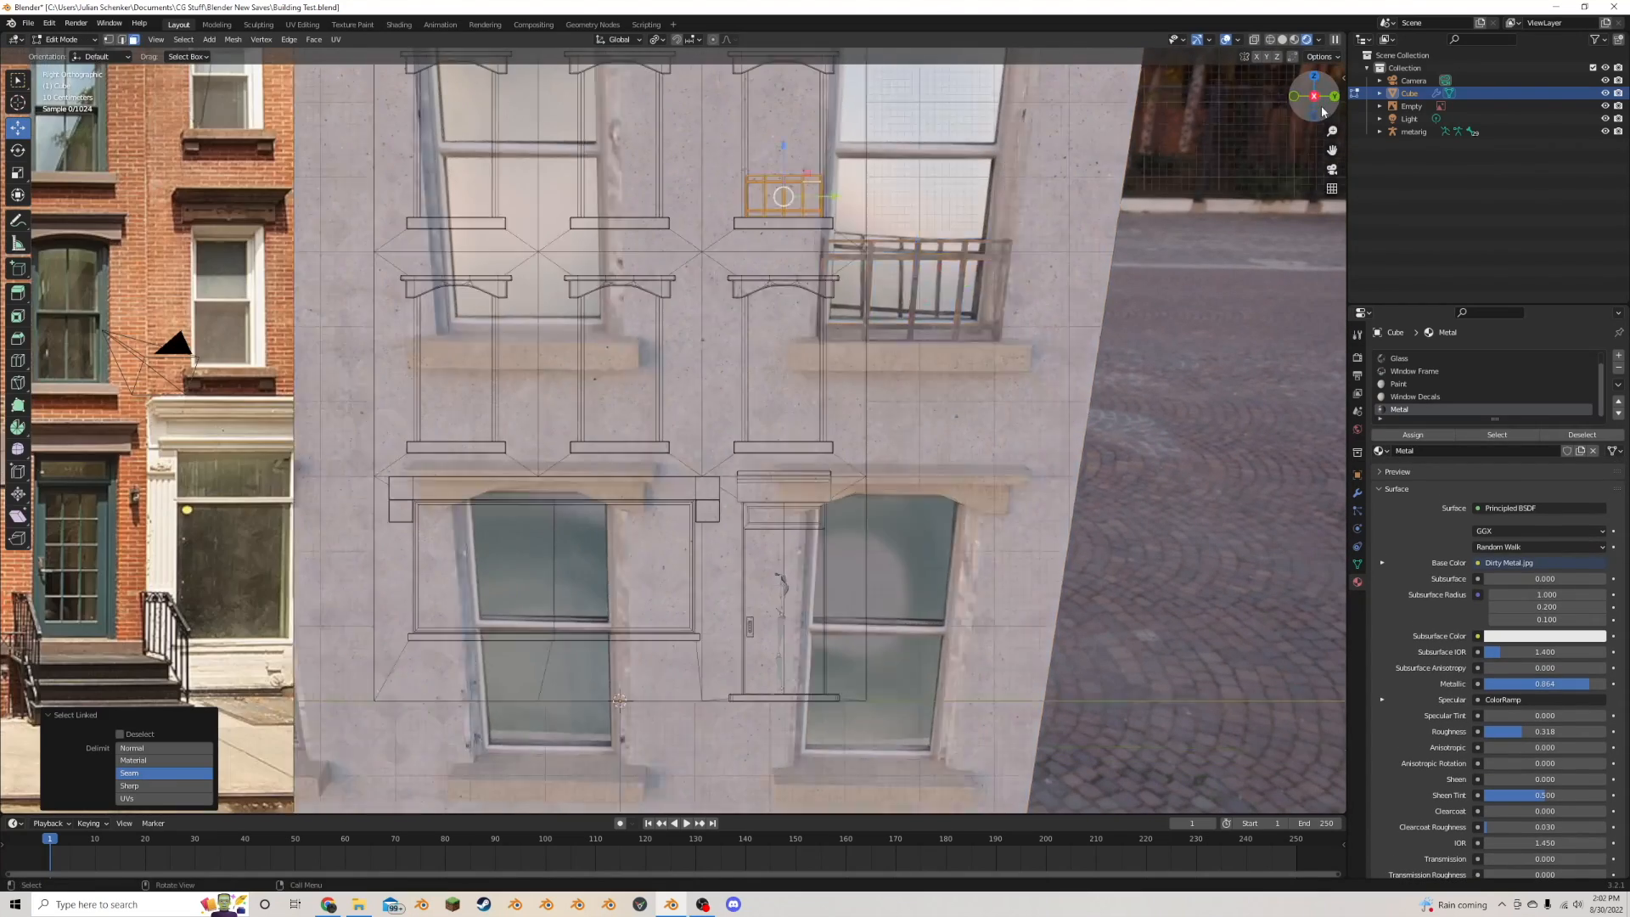
scroll(775, 420, up, 7)
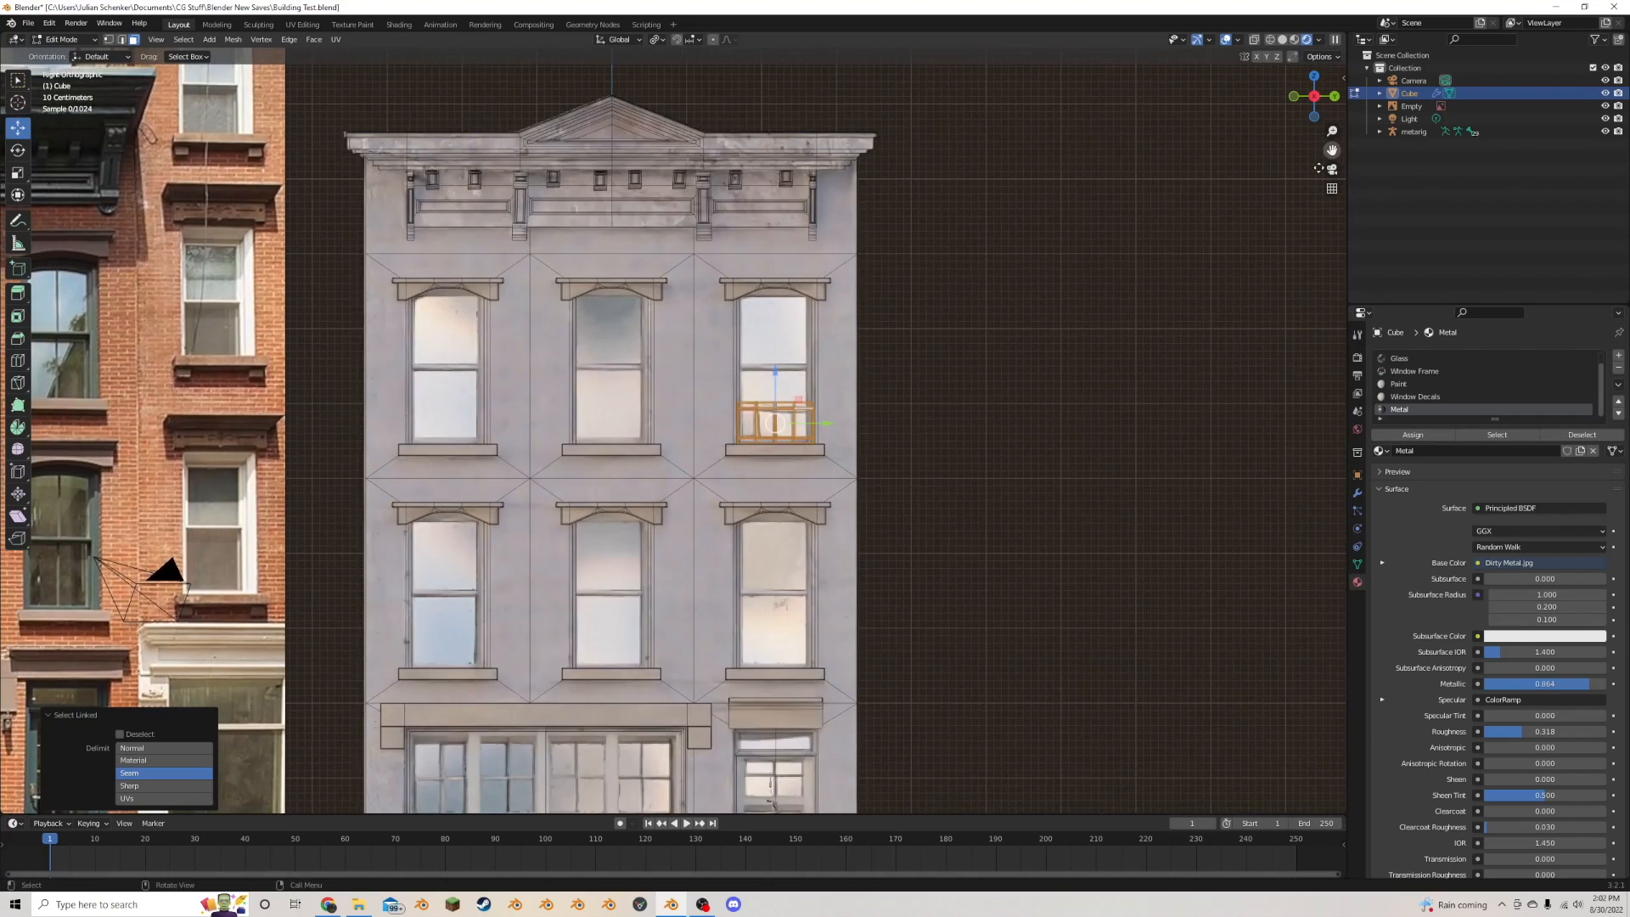
key(shift+d)
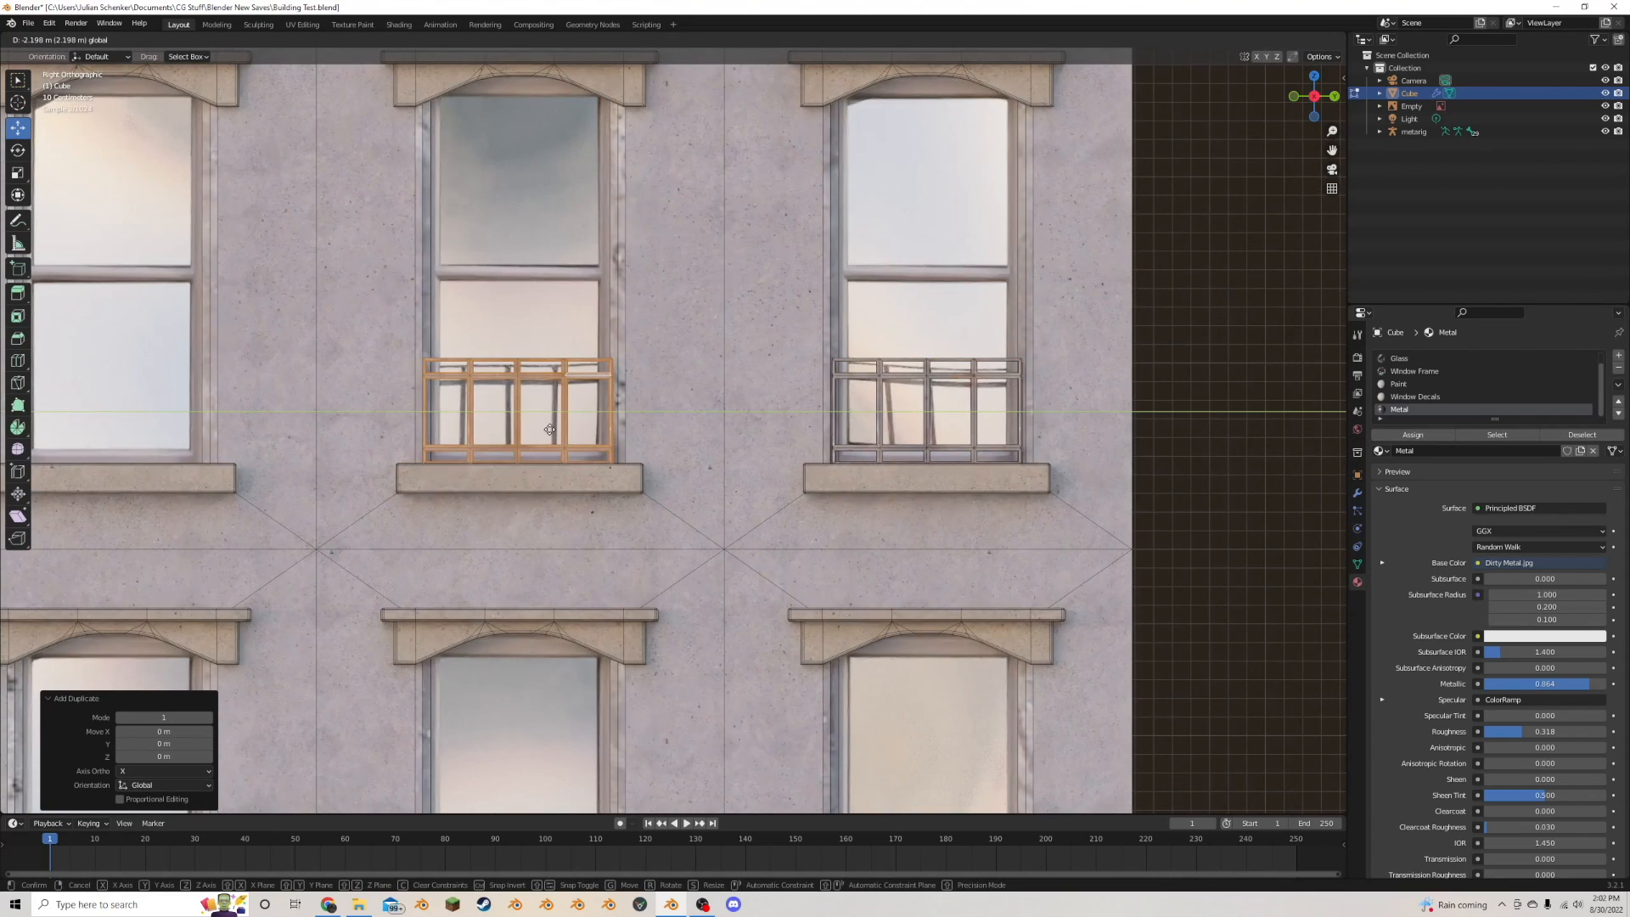
click(554, 430)
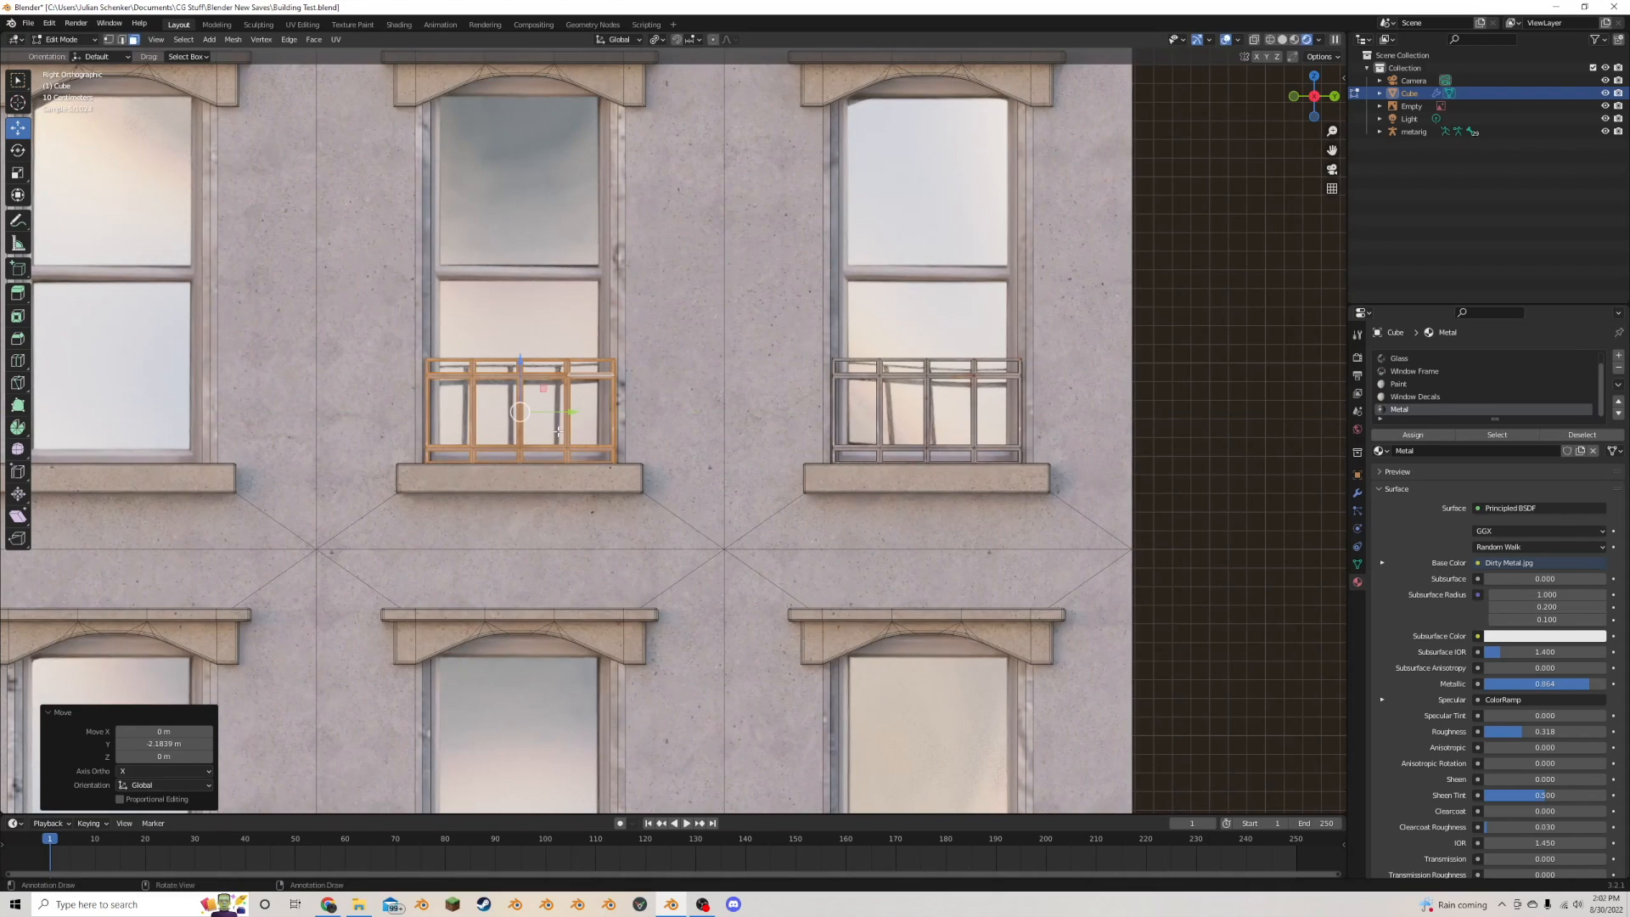
- Duplicate the middle window's railing about 2.19 m in the negative Y direction onto the remaining upper-floor window
key(shift+d)
key(y)
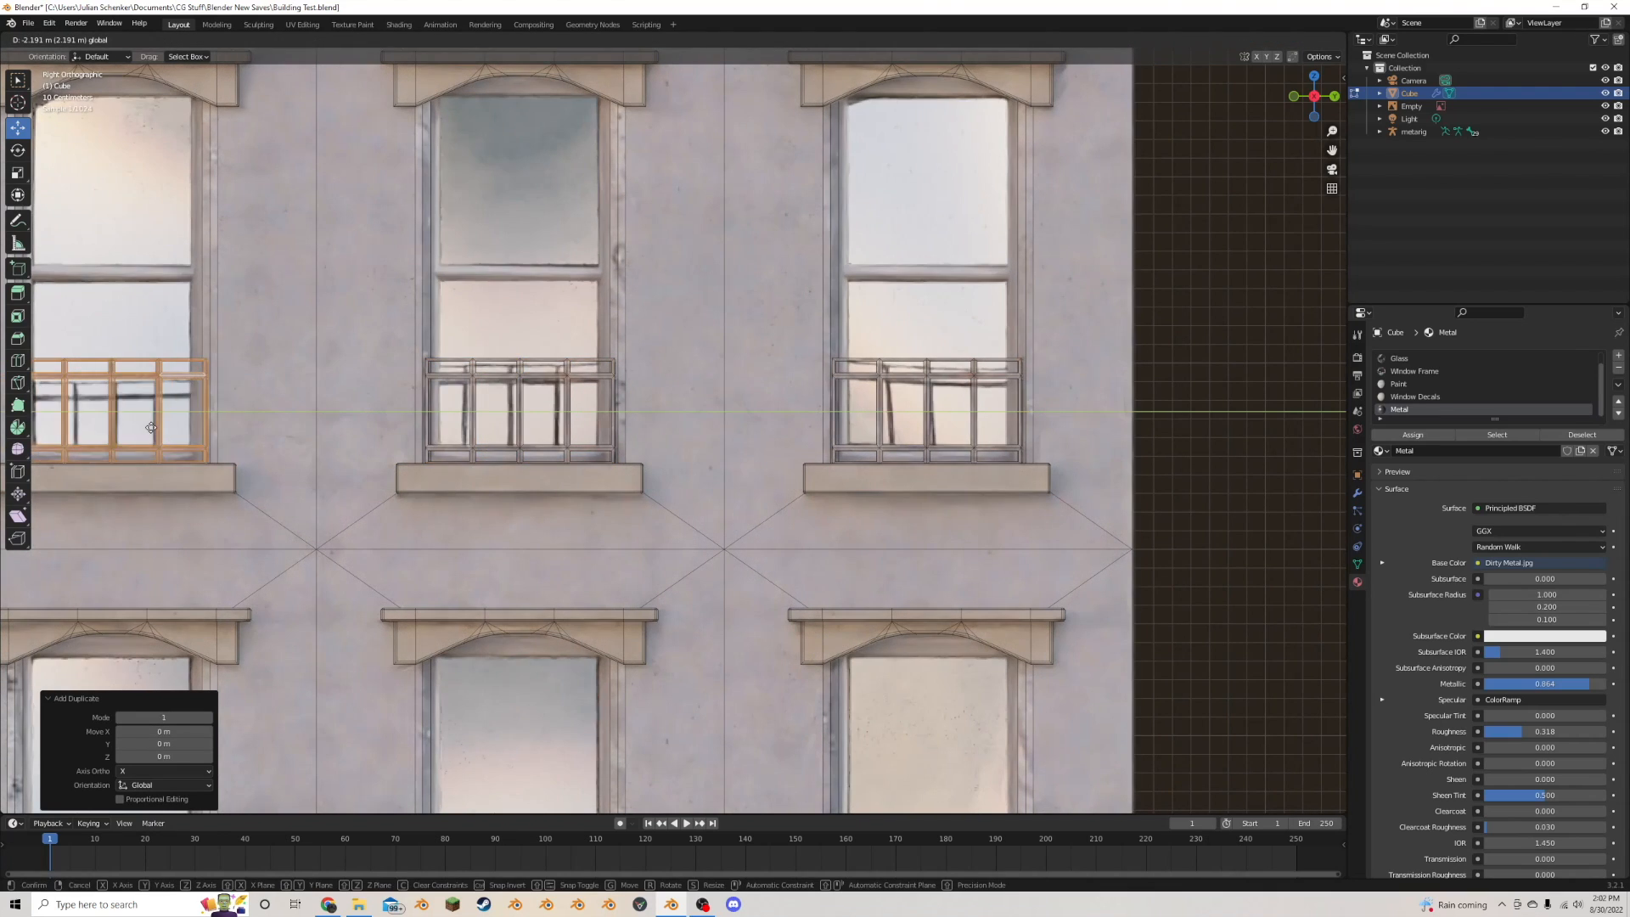
click(150, 427)
scroll(150, 427, down, 2)
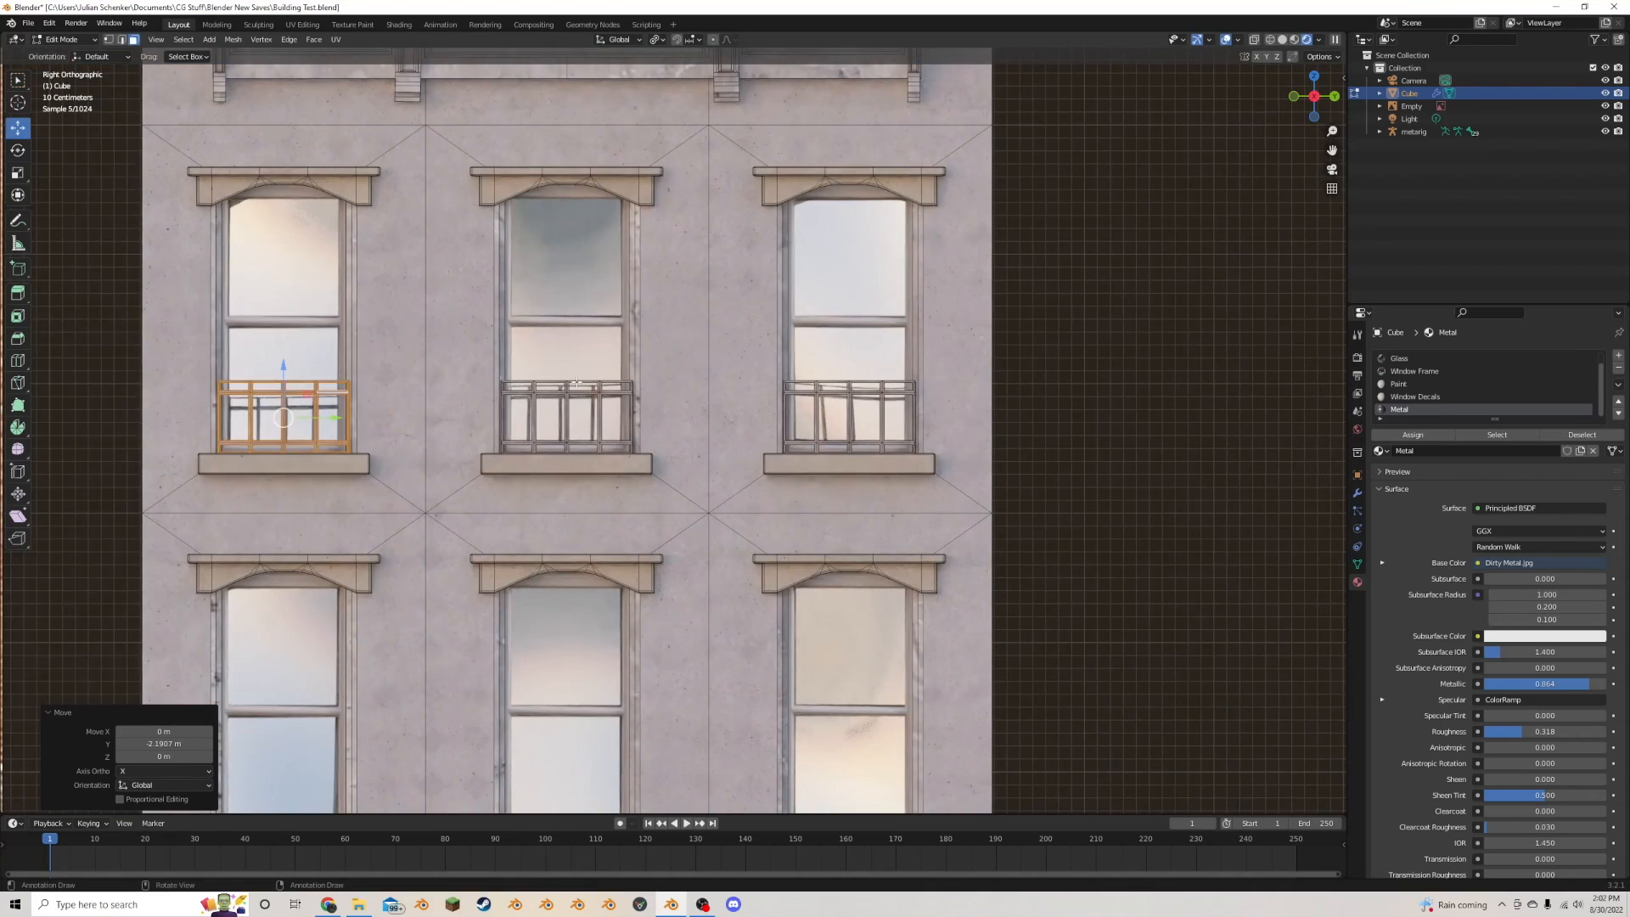
- Duplicate all three upper-floor railings and move the copies about 2.98 m down along Z onto the windows of the floor below
scroll(990, 363, down, 6)
key(Tab)
middle_drag(913, 385, 862, 342)
key(Tab)
click(602, 736)
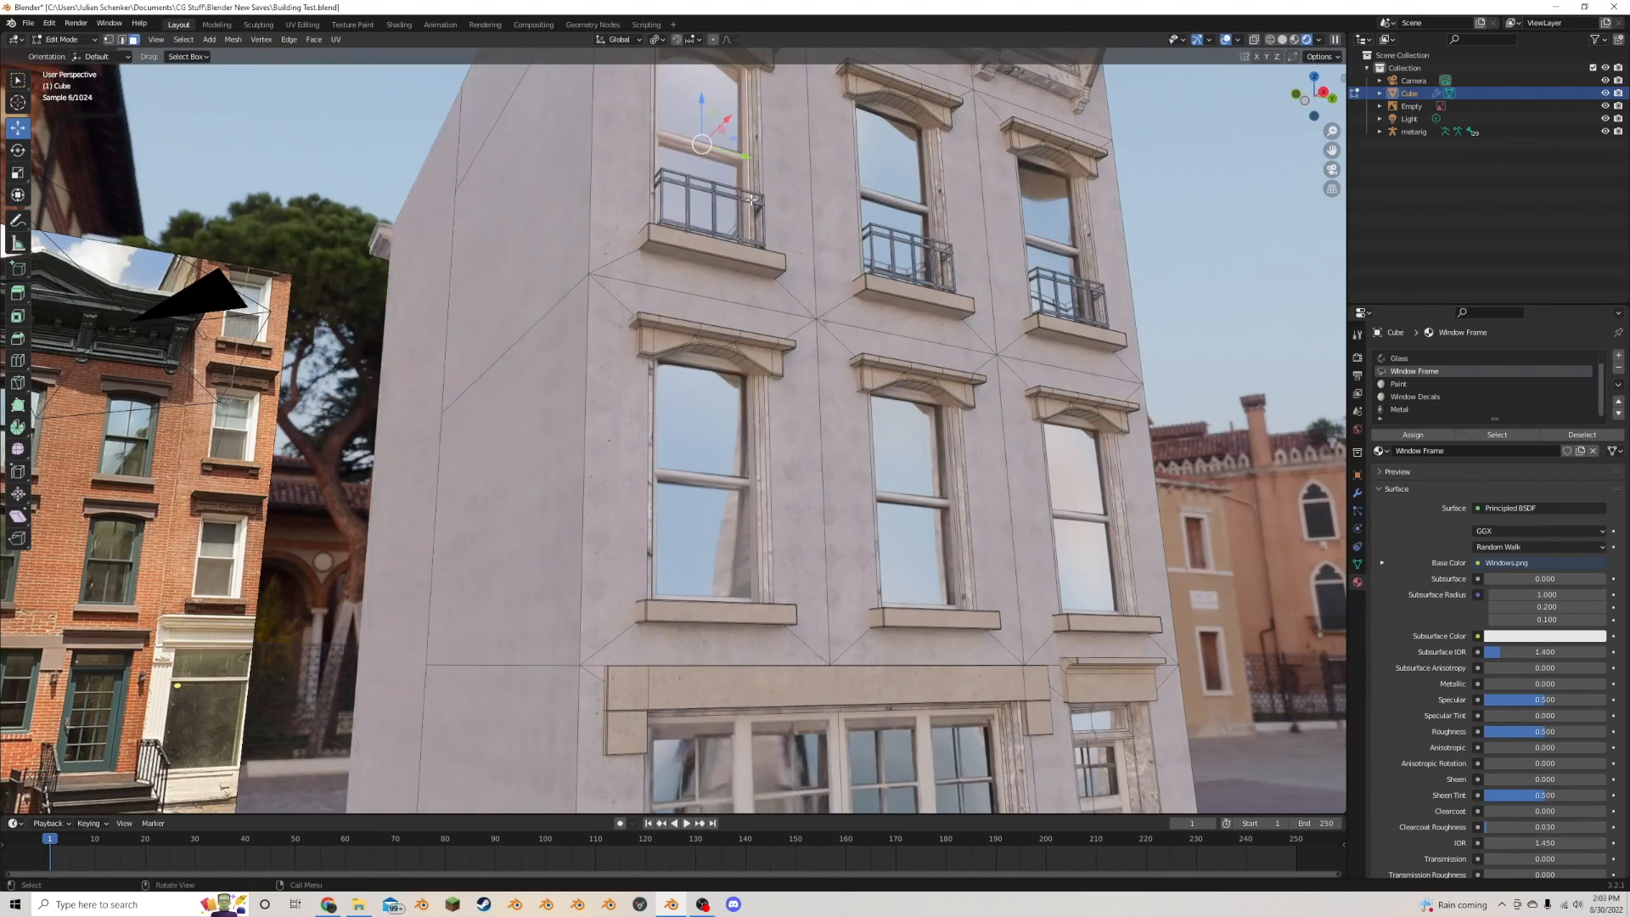
key(l)
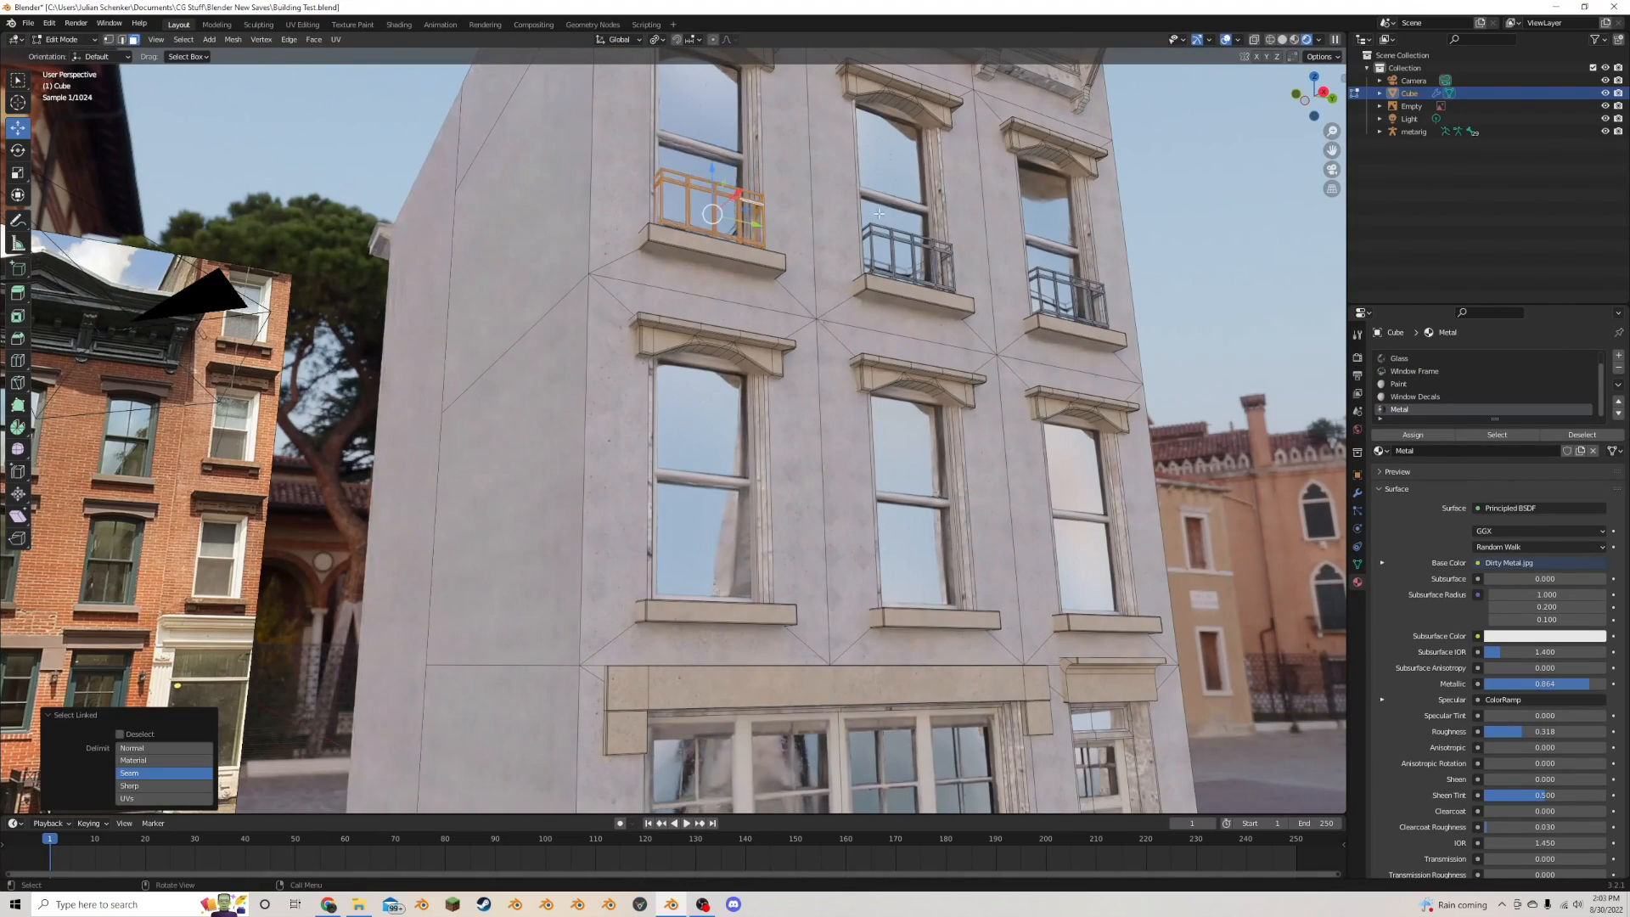
key(l)
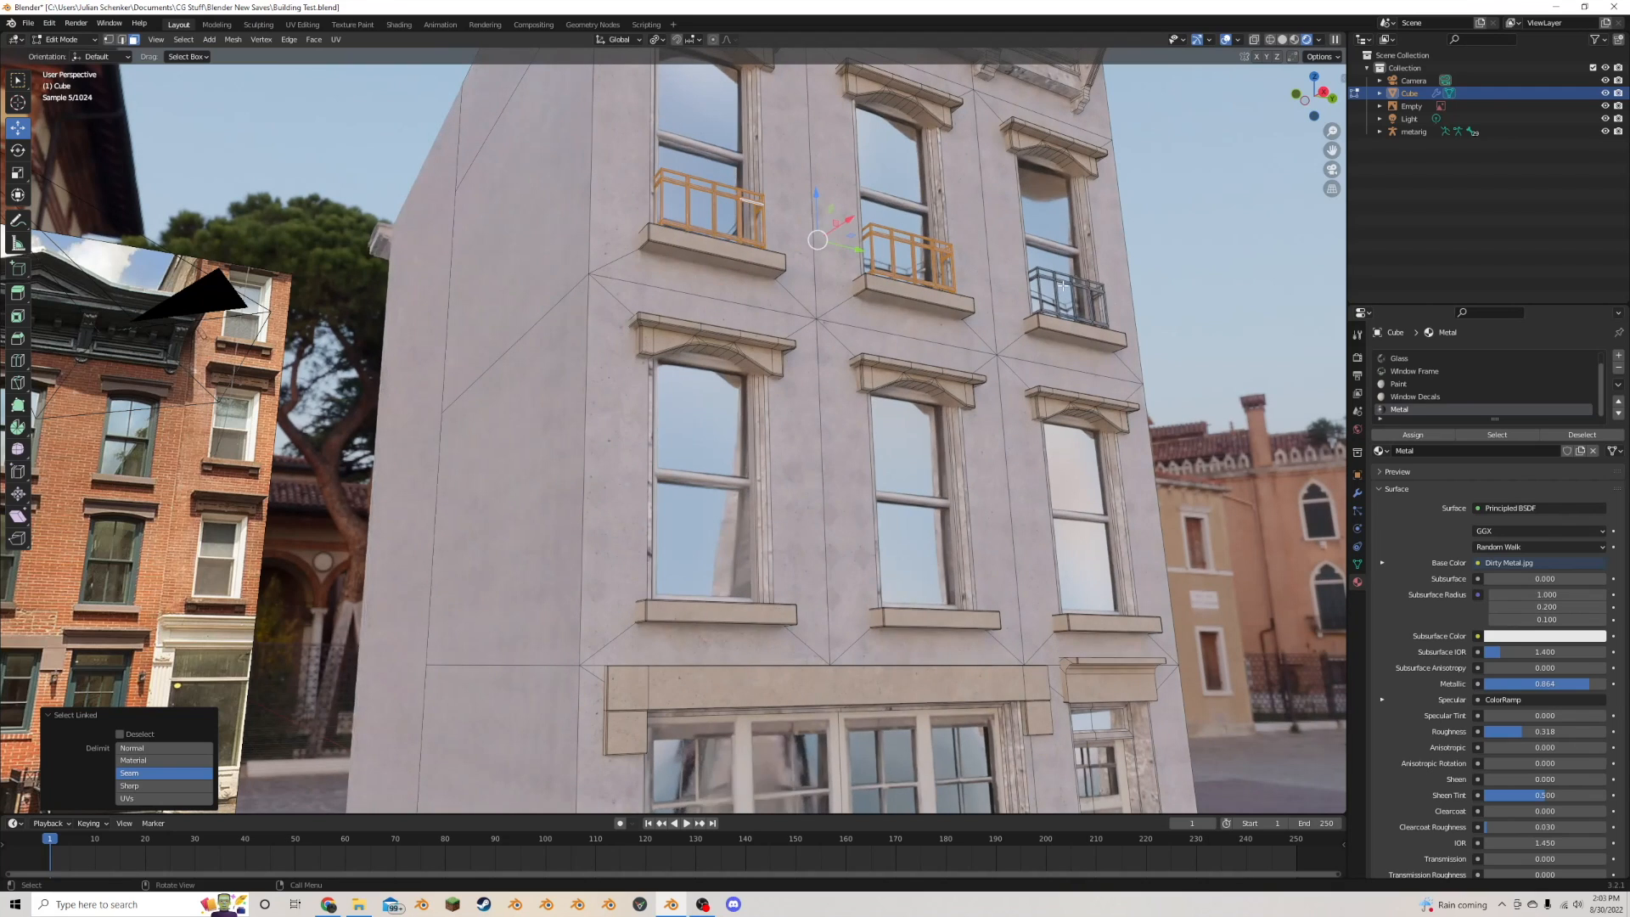
key(l)
key(shift+d)
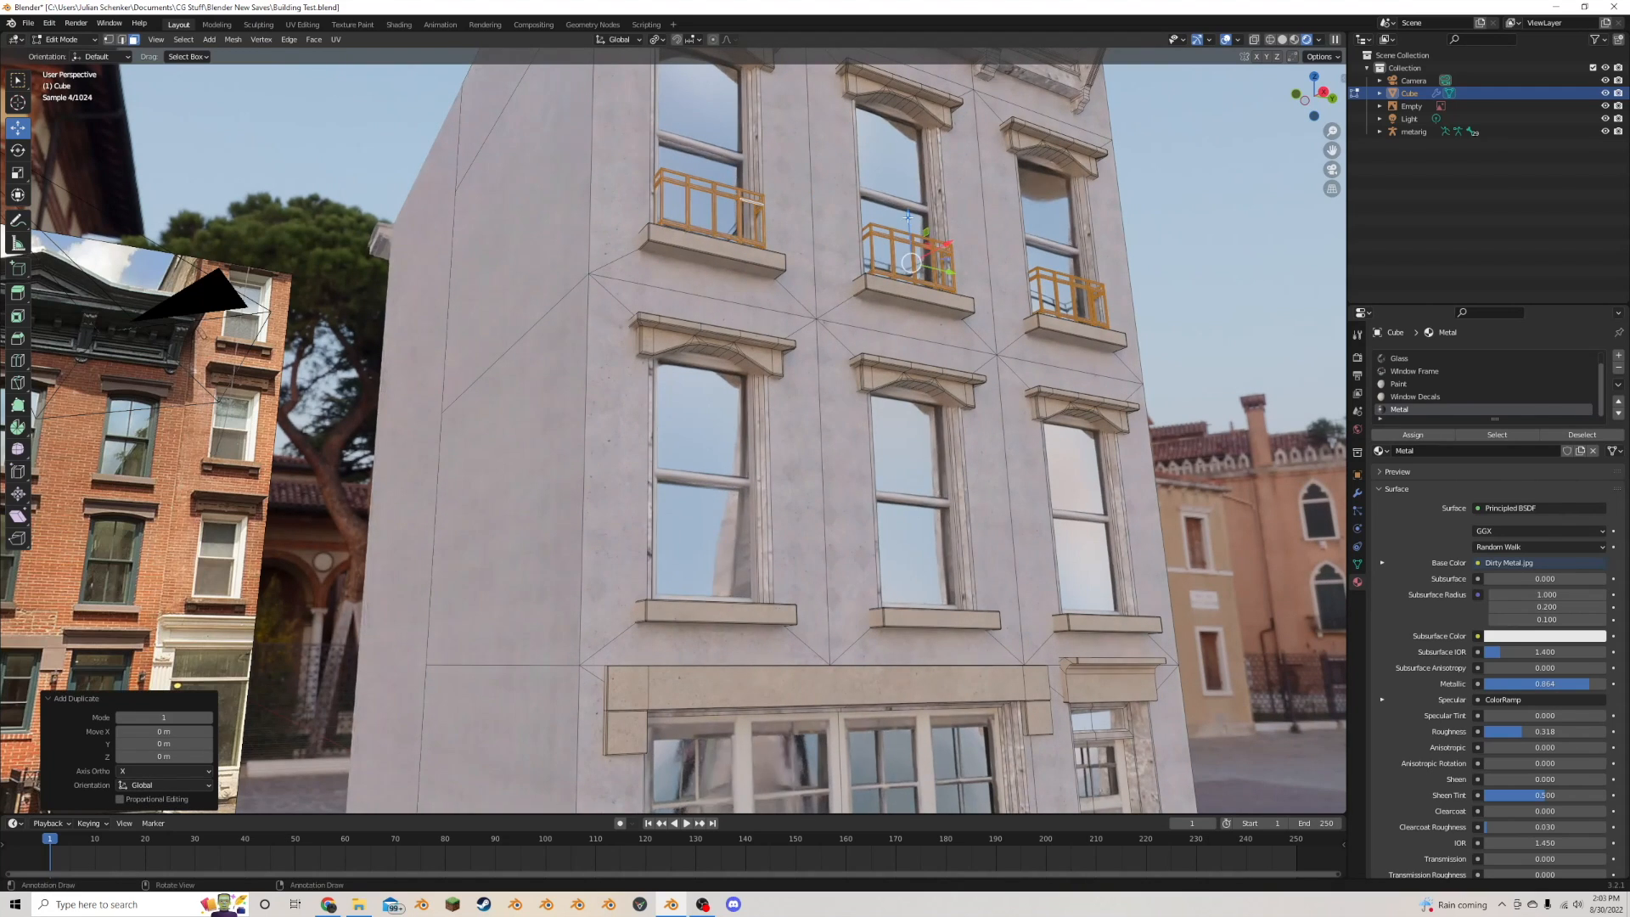
key(g)
key(z)
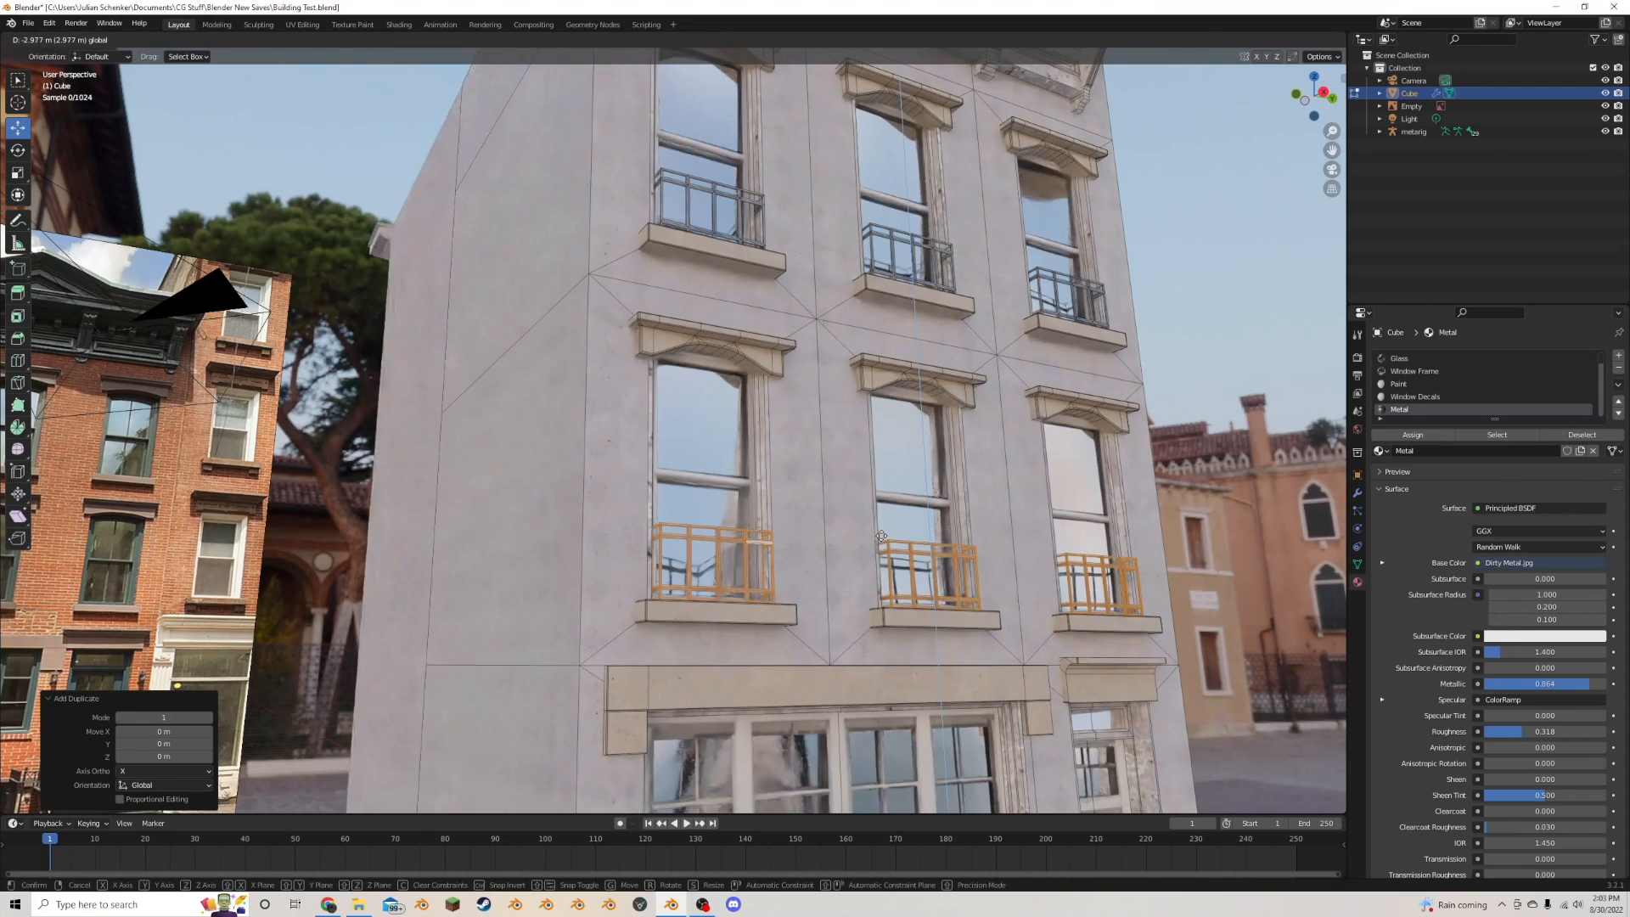
click(881, 536)
scroll(881, 536, down, 8)
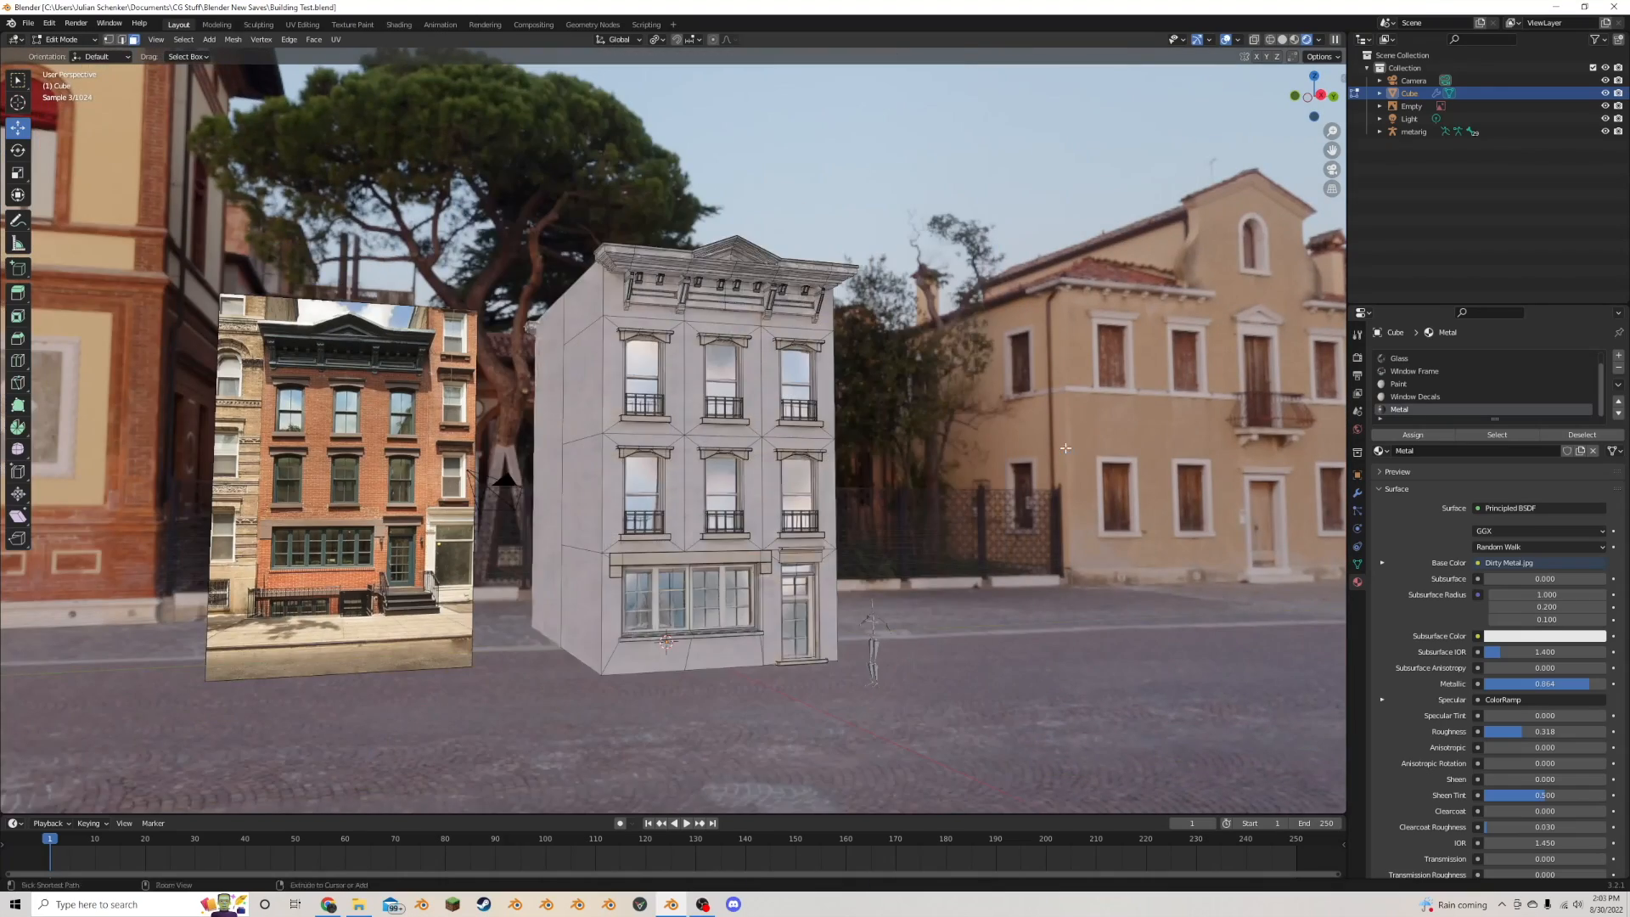